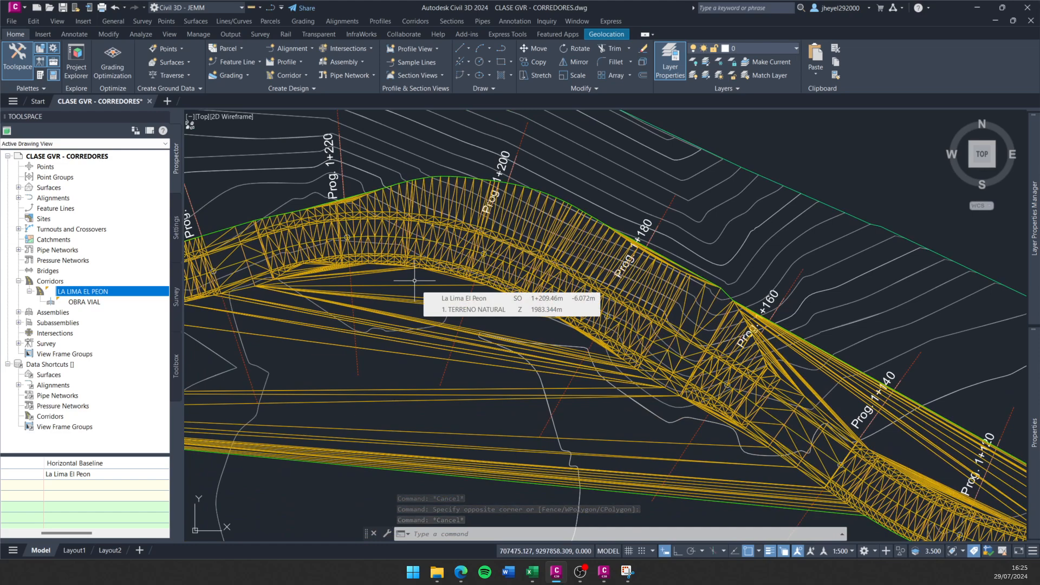
# Select the LA LIMA EL PEON corridor near station 1+200 and open the surface boundaries in its corridor properties.
pyautogui.scroll(1, 406, 282)
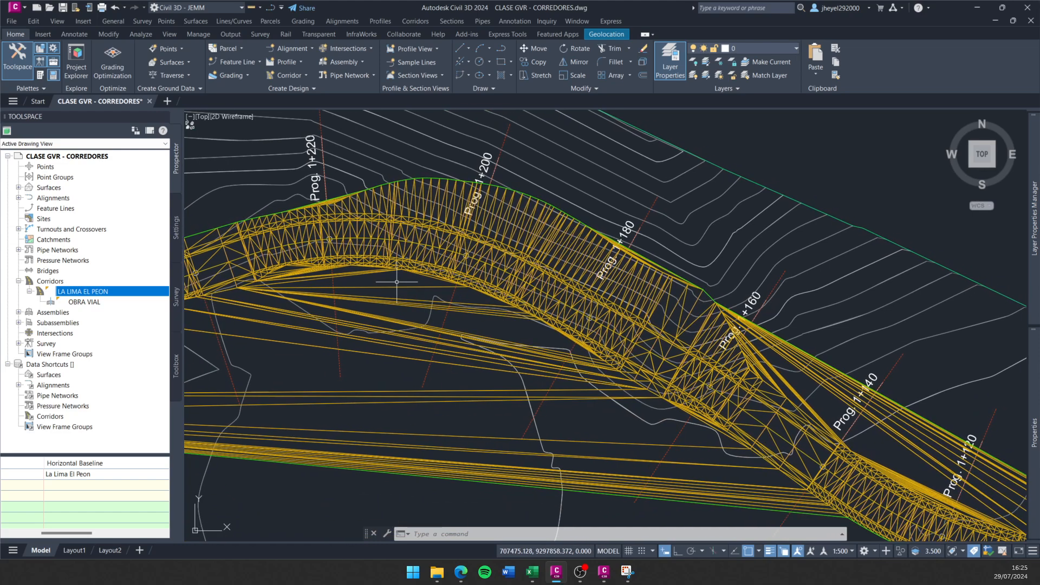
pyautogui.scroll(1, 396, 282)
pyautogui.moveTo(390, 278); pyautogui.dragTo(479, 365, button='middle')
pyautogui.scroll(2, 479, 365)
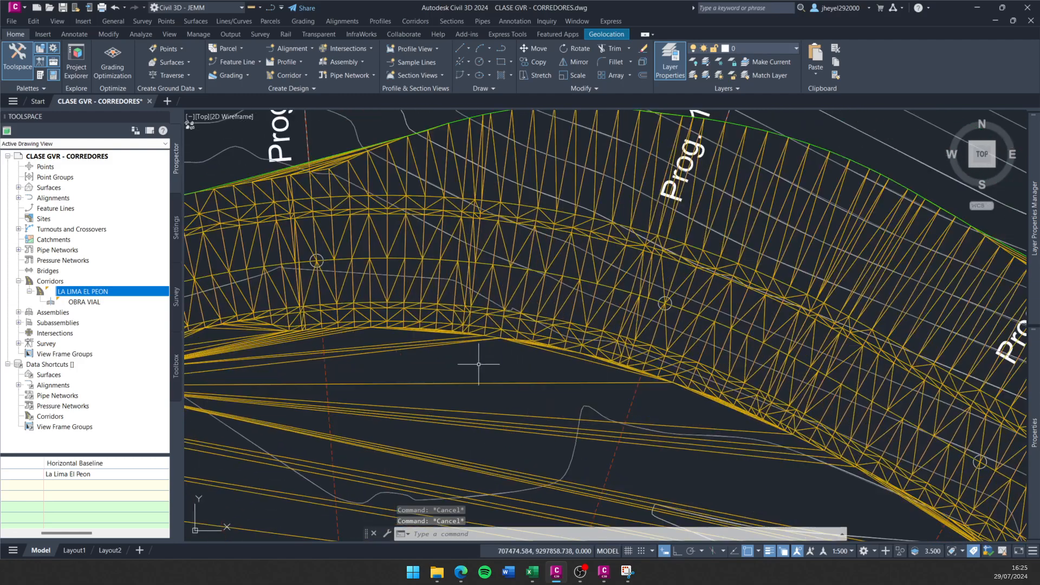
pyautogui.scroll(-2, 479, 364)
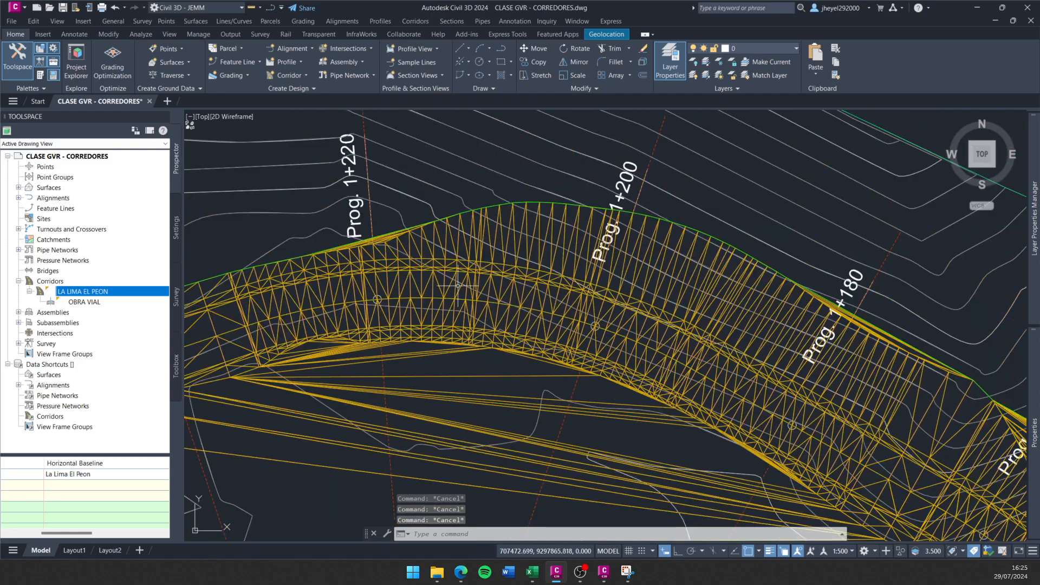
pyautogui.click(450, 269)
pyautogui.click(501, 318)
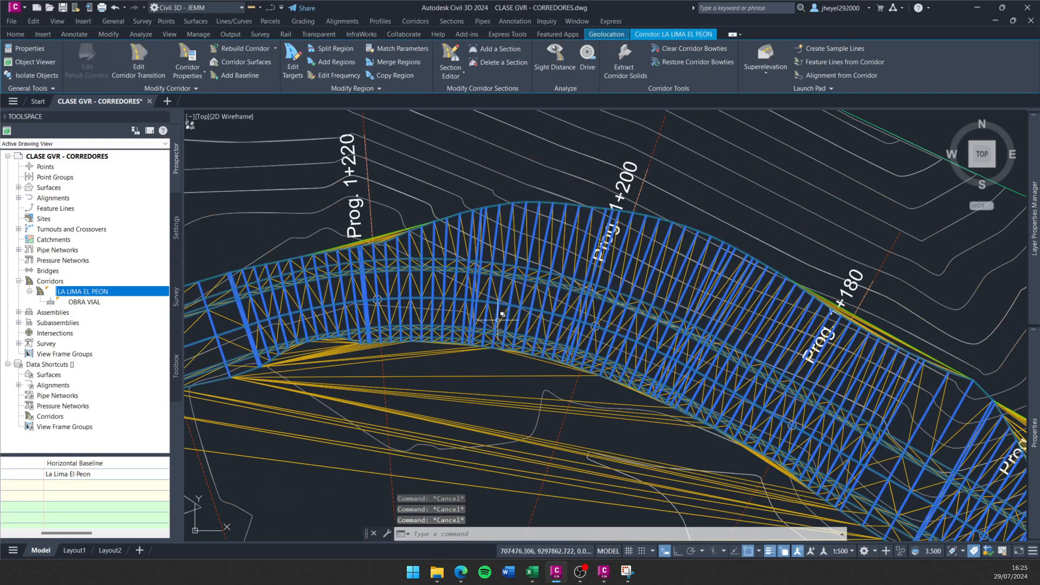
pyautogui.click(188, 59)
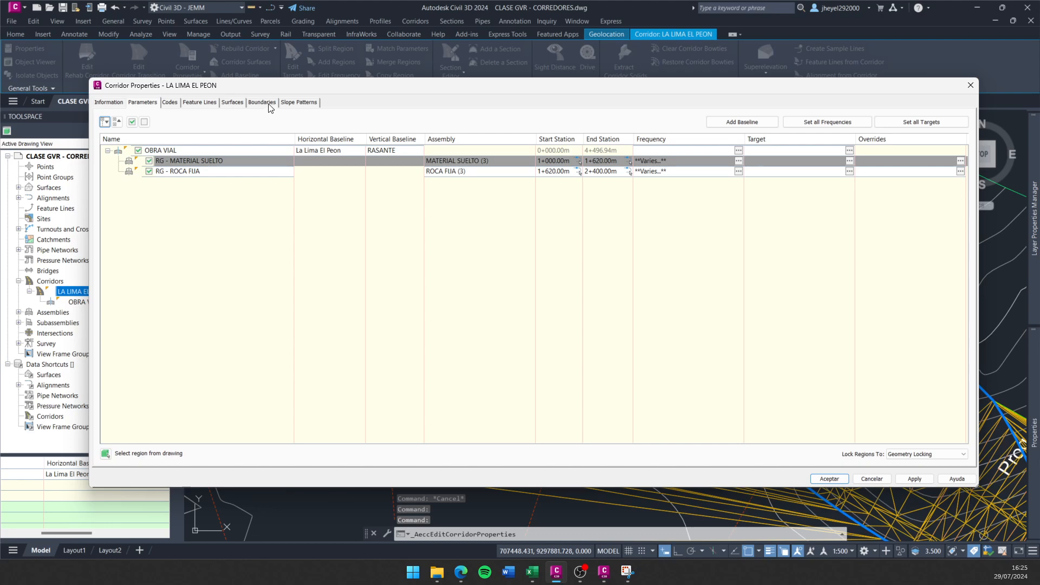
pyautogui.click(262, 103)
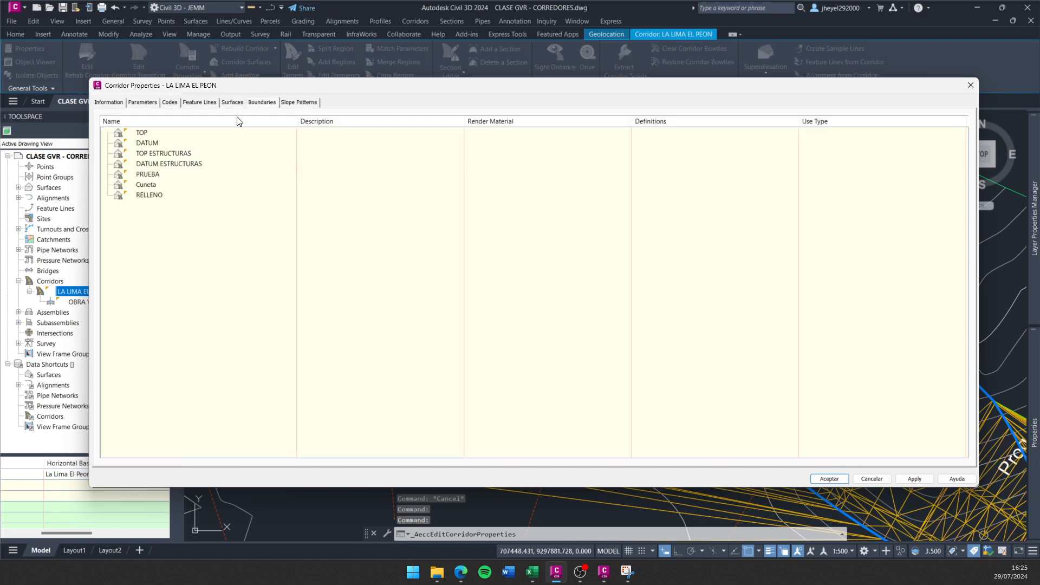
# Review the options for adding a boundary to the TOP surface and close the corridor properties without changes.
pyautogui.rightClick(146, 134)
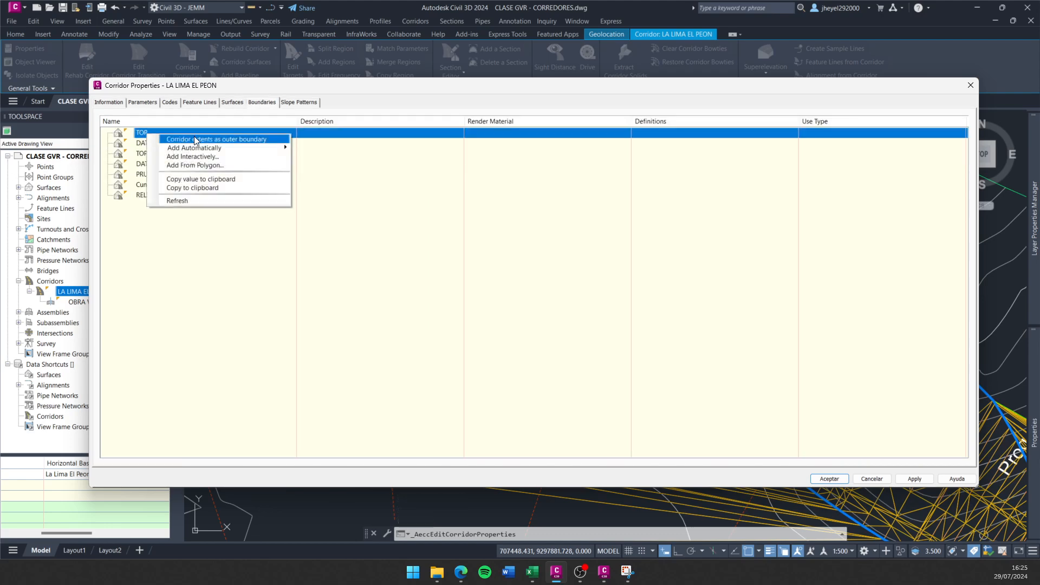
pyautogui.moveTo(228, 152)
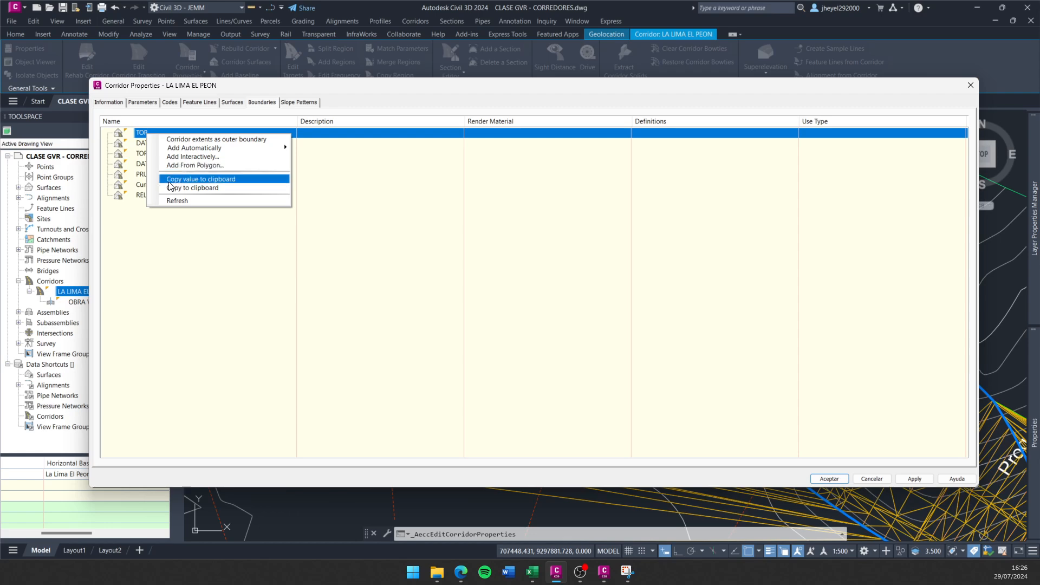
pyautogui.hotkey('alt', 'Tab')
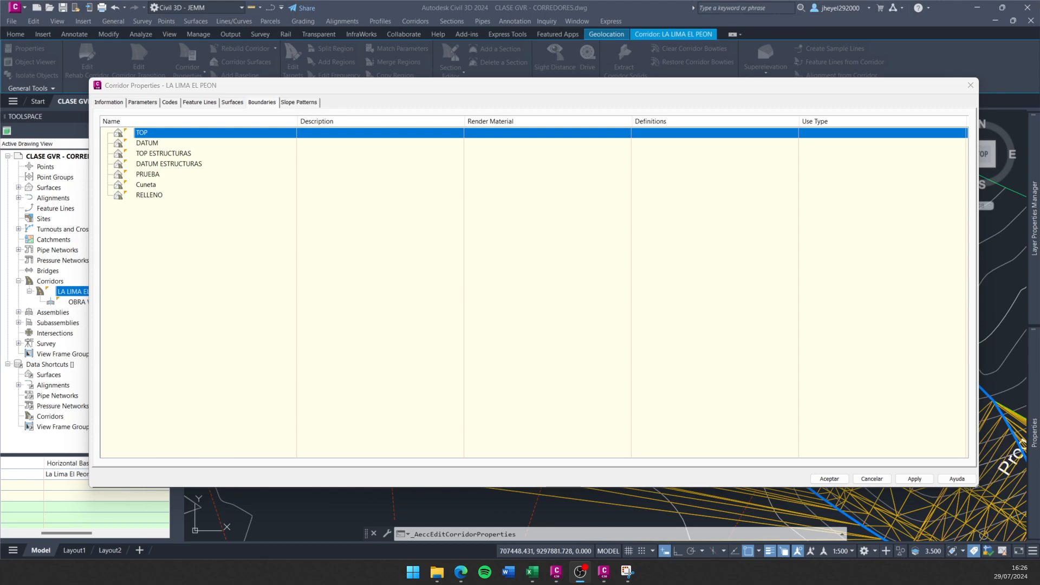
pyautogui.hotkey('alt', 'Tab')
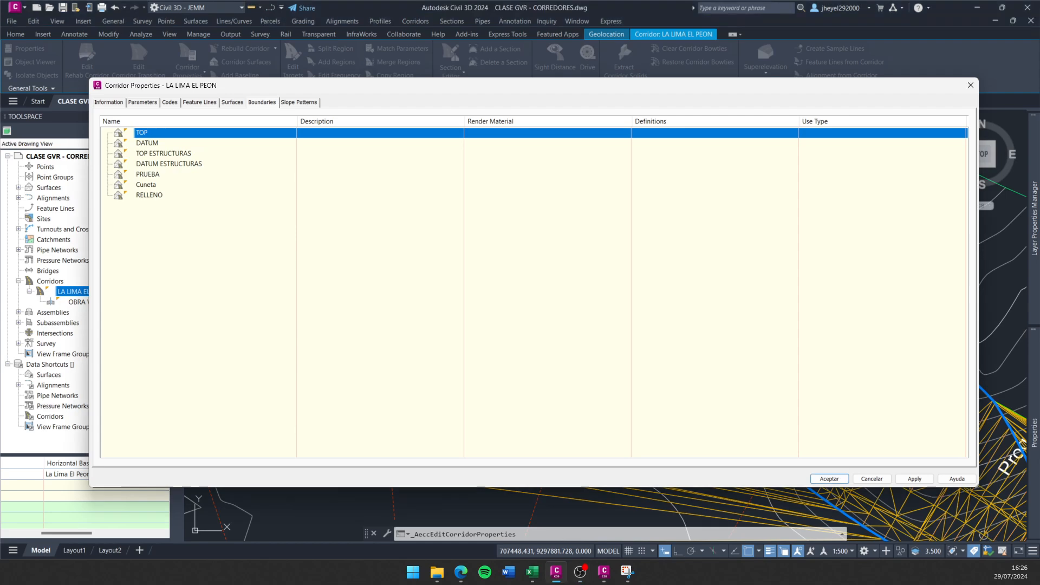
pyautogui.rightClick(191, 137)
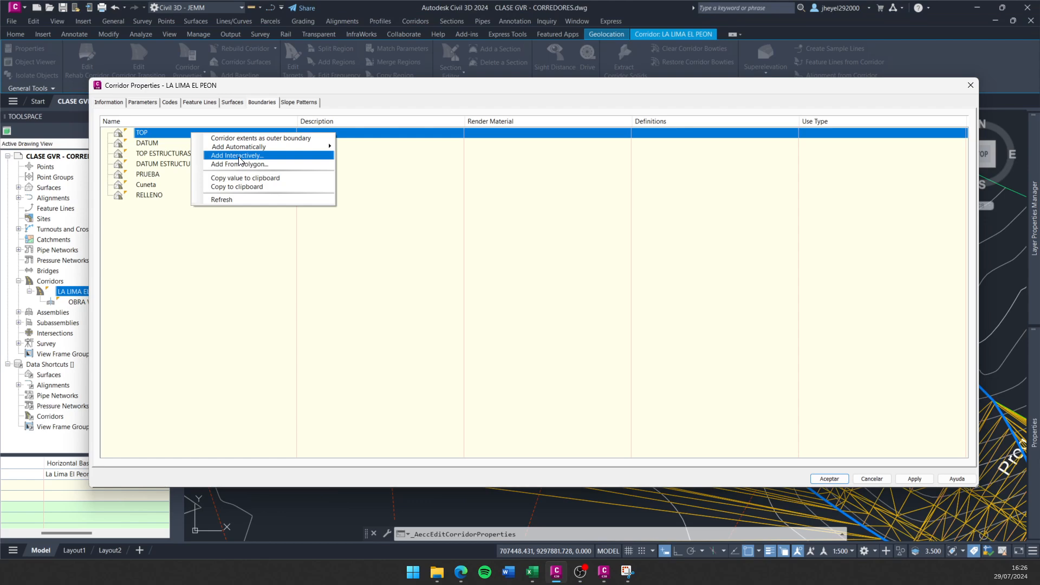
pyautogui.click(558, 92)
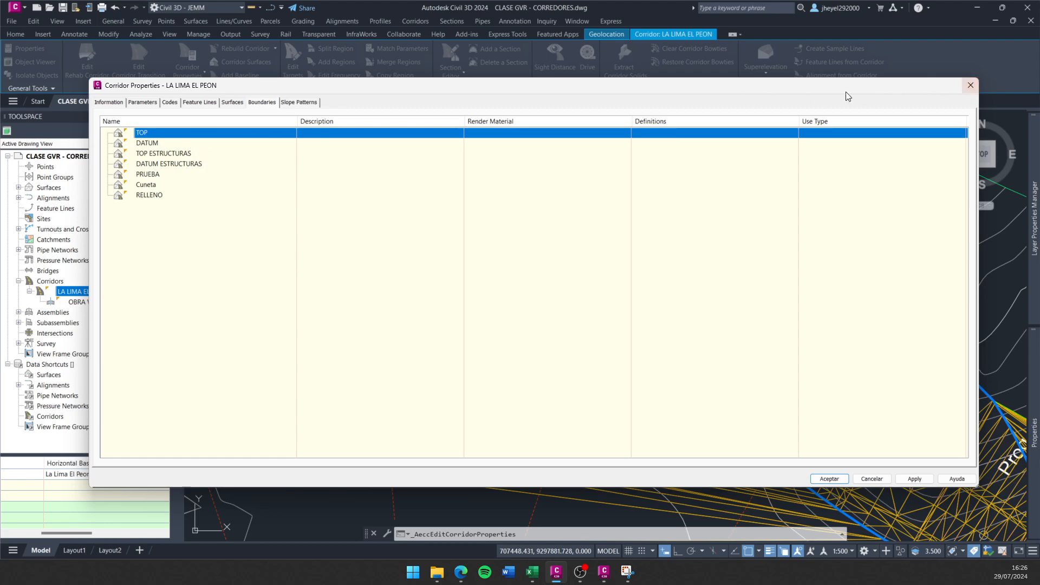
pyautogui.moveTo(546, 78)
pyautogui.mouseDown()
pyautogui.moveTo(536, 63)
pyautogui.moveTo(529, 69)
pyautogui.mouseUp()
pyautogui.click(952, 63)
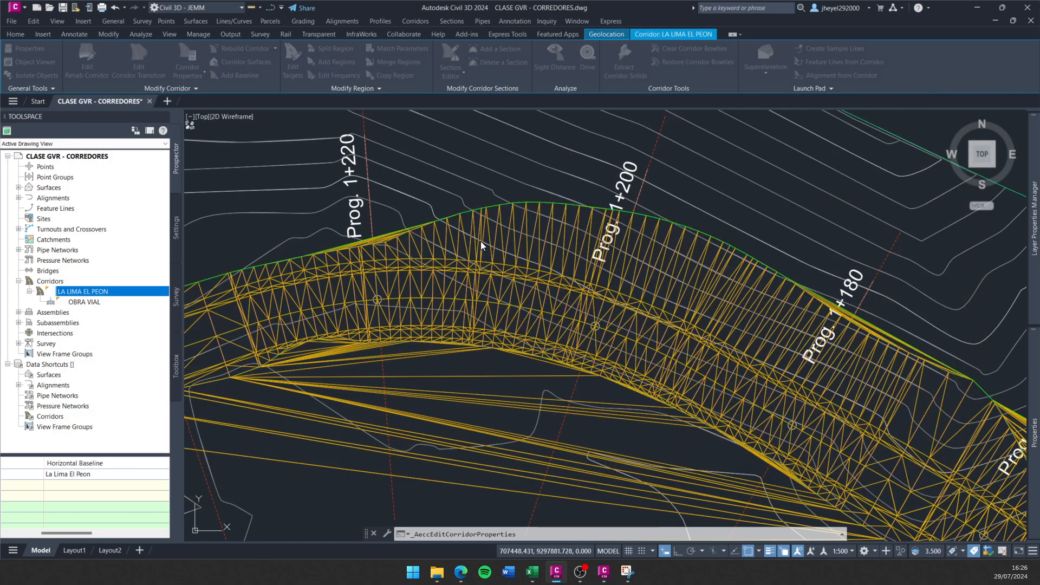
# Examine the surface triangulation that extends beyond the corridor edges around the curve between stations 1+160 and 1+240.
pyautogui.click(494, 181)
pyautogui.press('Escape')
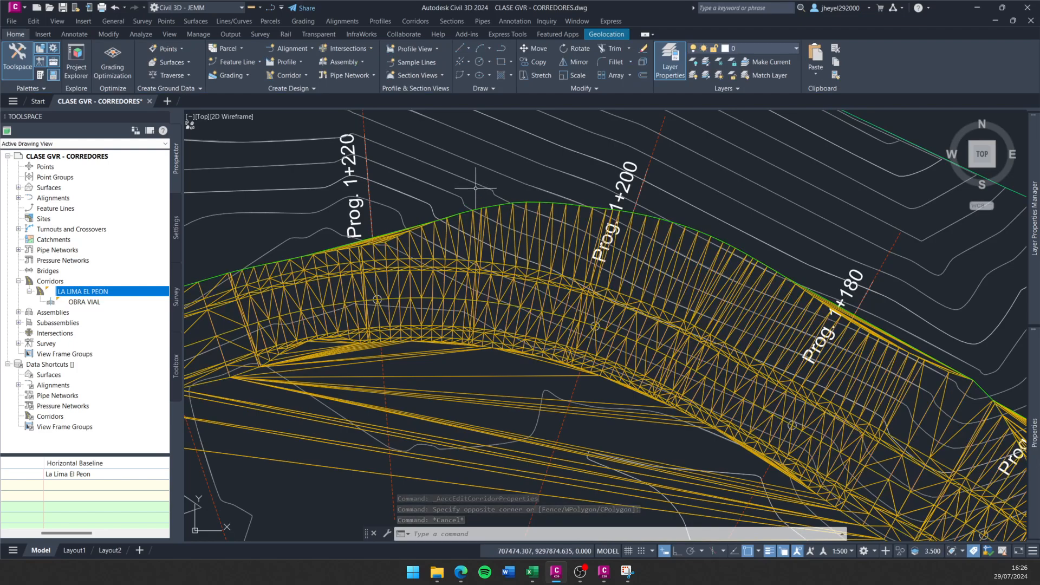
pyautogui.scroll(5, 470, 198)
pyautogui.scroll(-5, 470, 196)
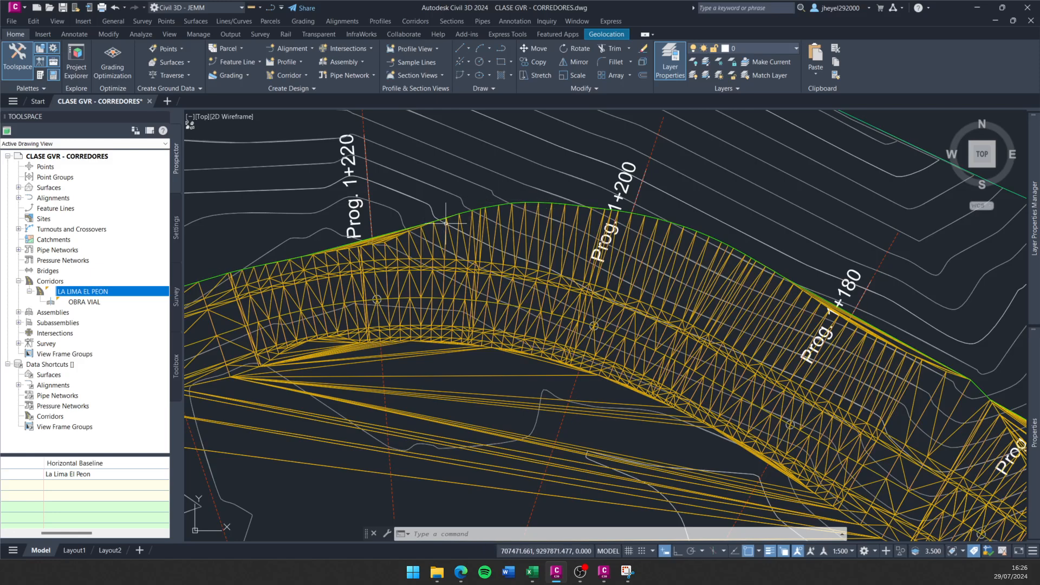
pyautogui.scroll(2, 469, 201)
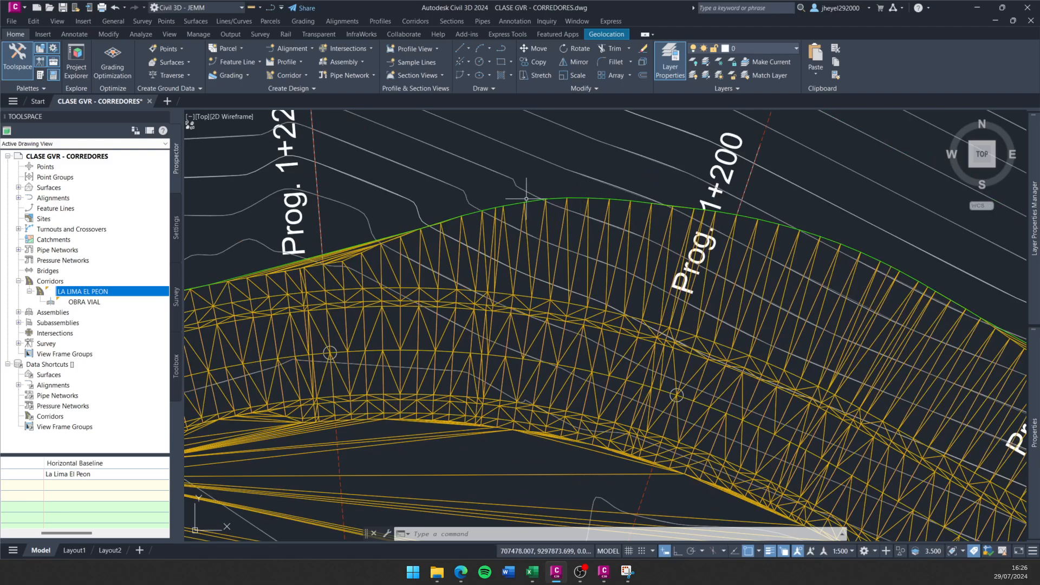
pyautogui.scroll(-2, 464, 254)
pyautogui.scroll(-1, 466, 271)
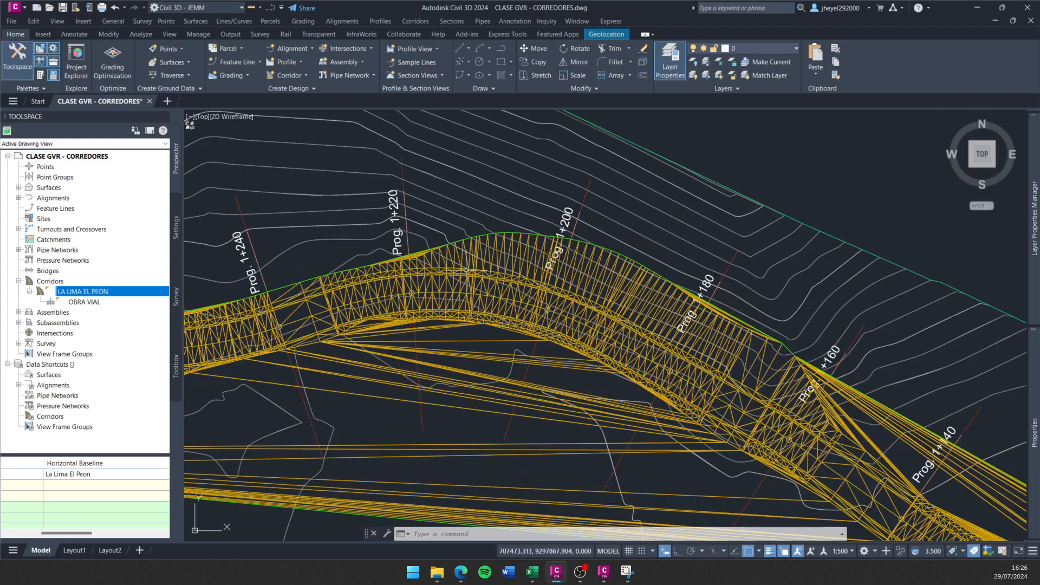
pyautogui.scroll(1, 421, 314)
pyautogui.scroll(-1, 420, 314)
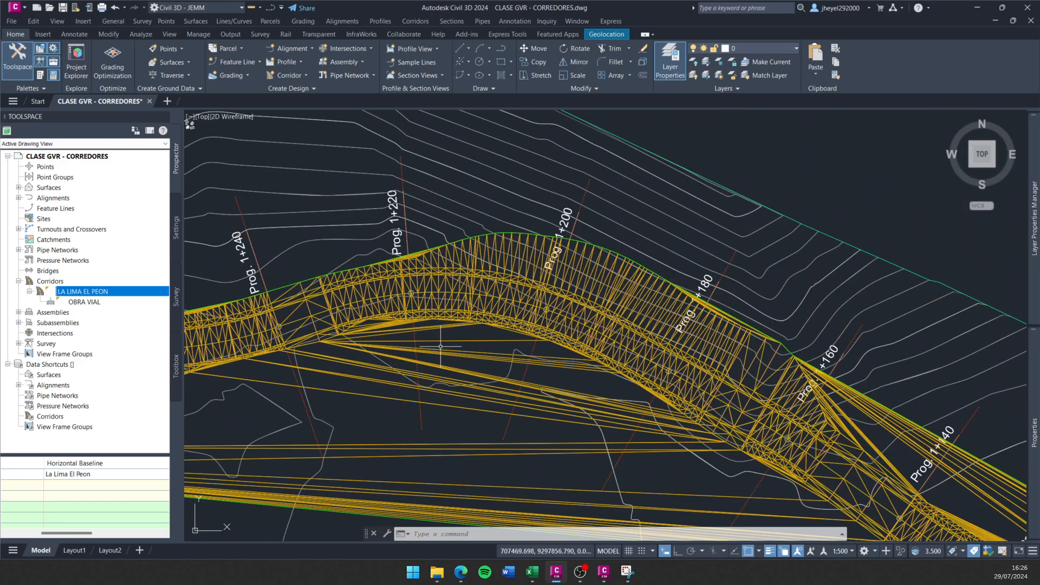
pyautogui.moveTo(441, 346)
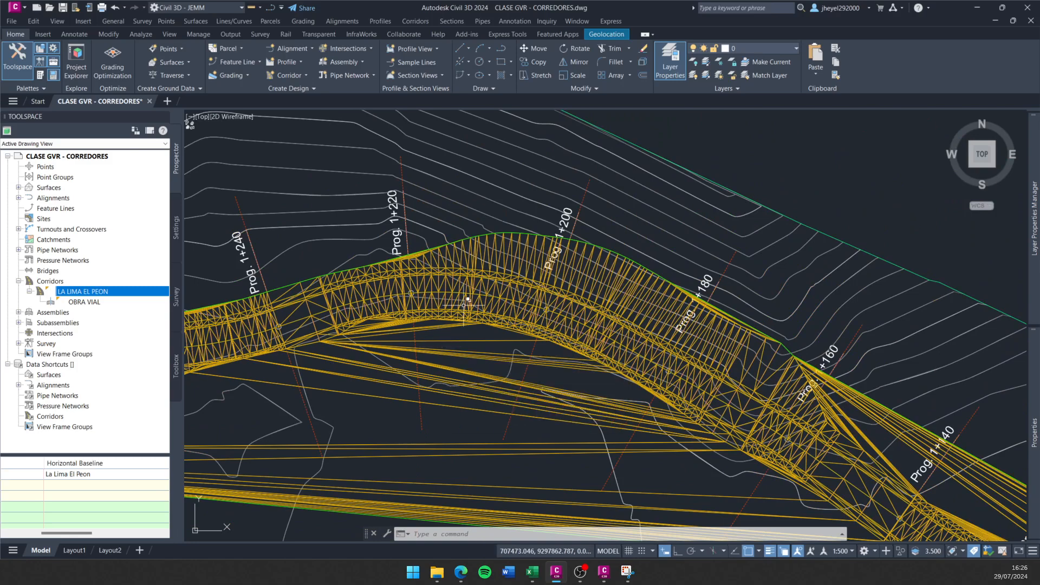
pyautogui.scroll(1, 465, 308)
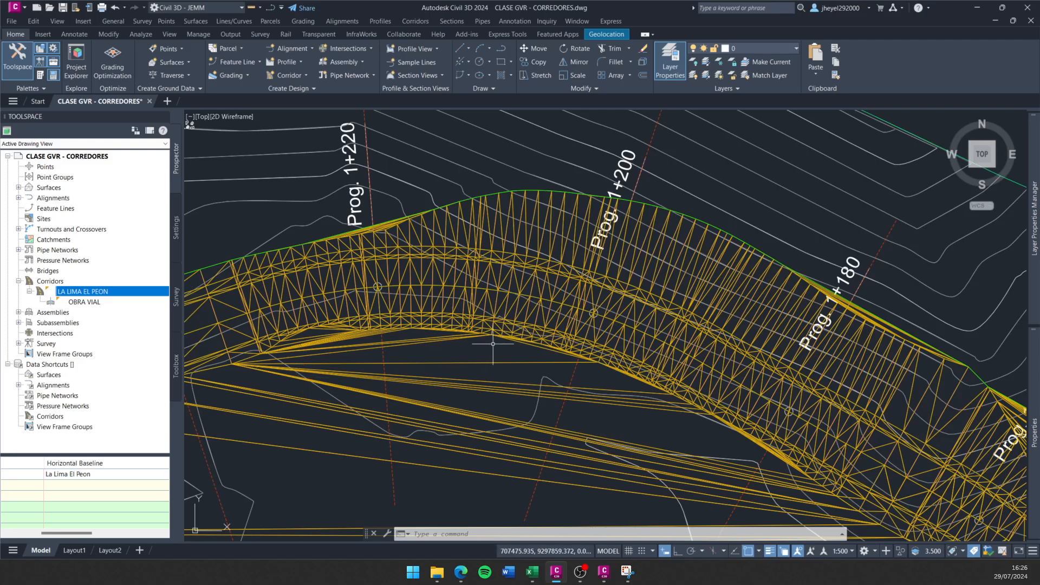
pyautogui.scroll(2, 482, 347)
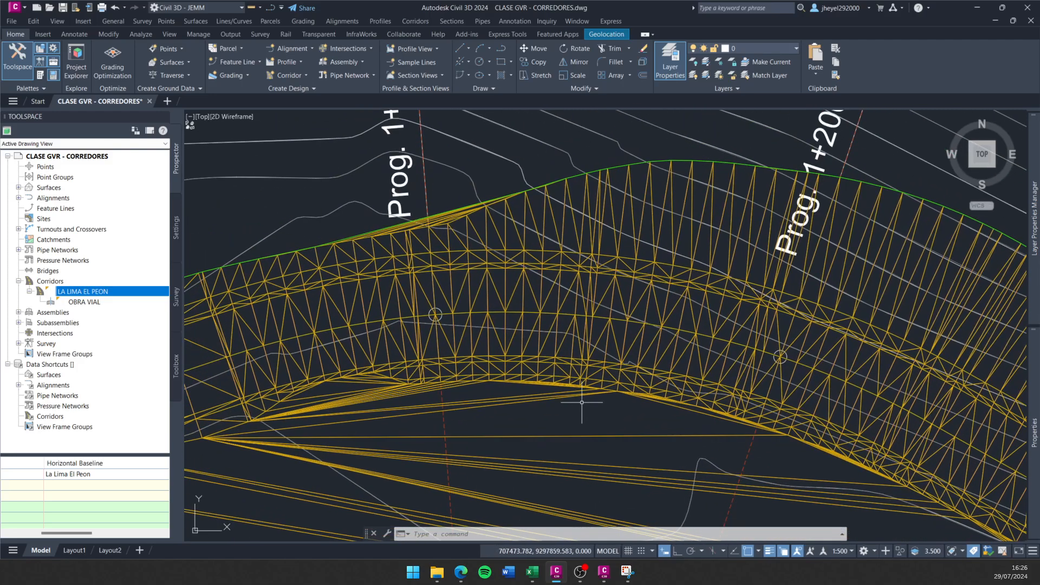
pyautogui.scroll(-2, 528, 361)
pyautogui.press('Escape')
pyautogui.press('Escape')
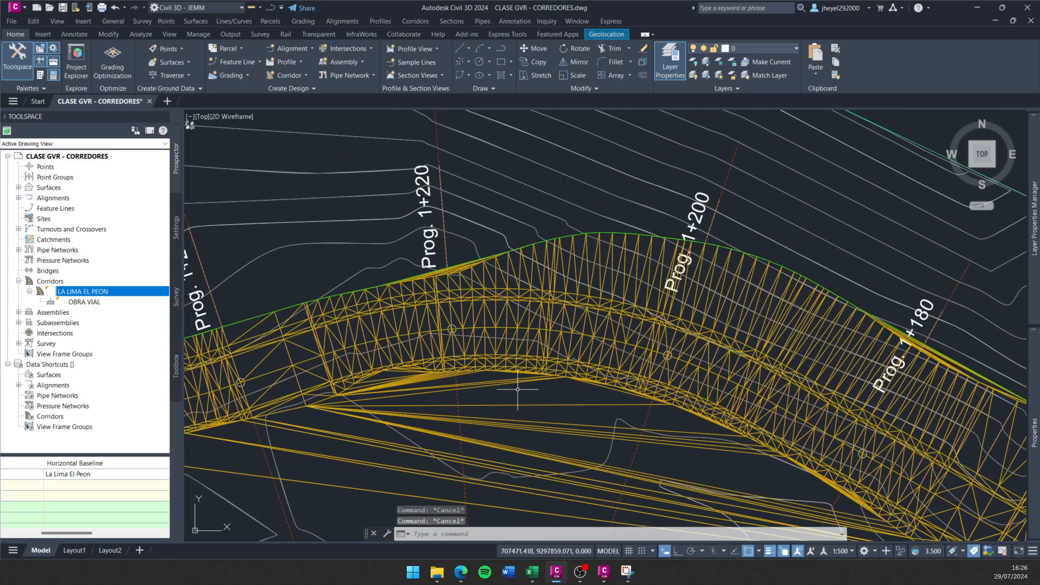
pyautogui.moveTo(517, 389); pyautogui.dragTo(463, 399, button='middle')
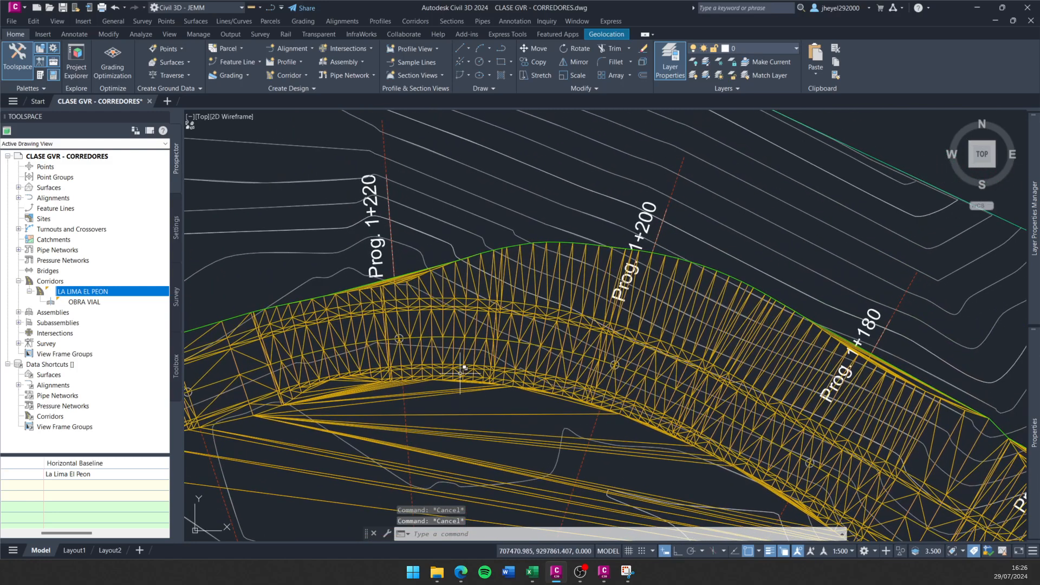
pyautogui.scroll(1, 458, 334)
pyautogui.press('Escape')
# In the LA LIMA EL PEON corridor properties, add the corridor extents as outer boundary to the TOP surface and apply the change.
pyautogui.click(448, 325)
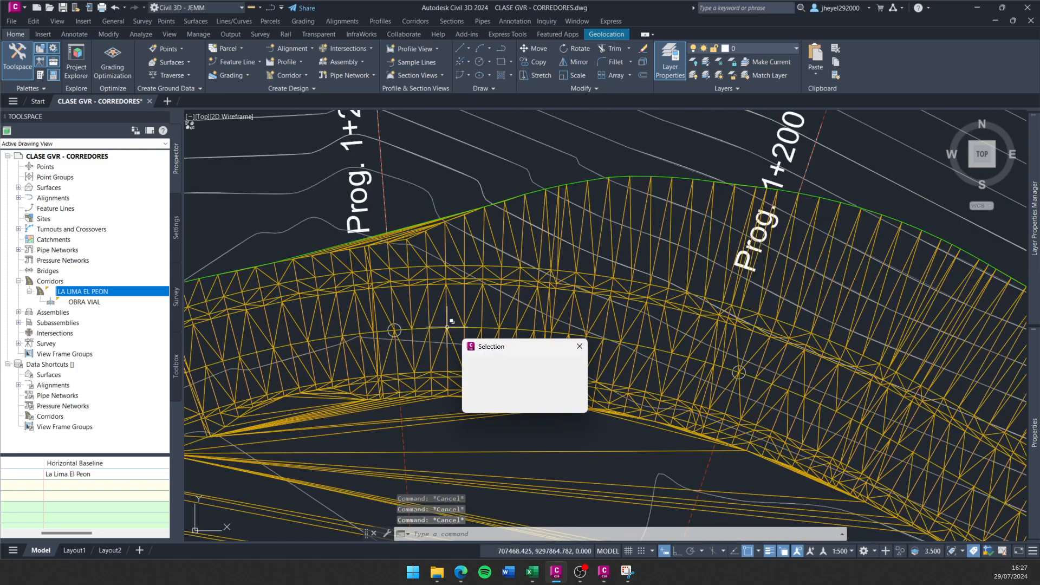
pyautogui.click(493, 377)
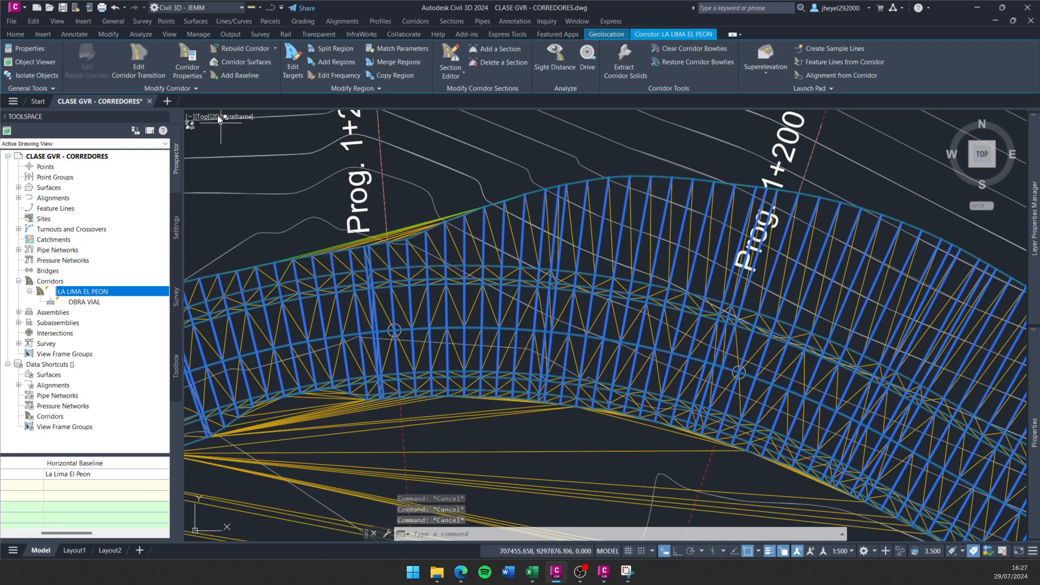
pyautogui.doubleClick(480, 313)
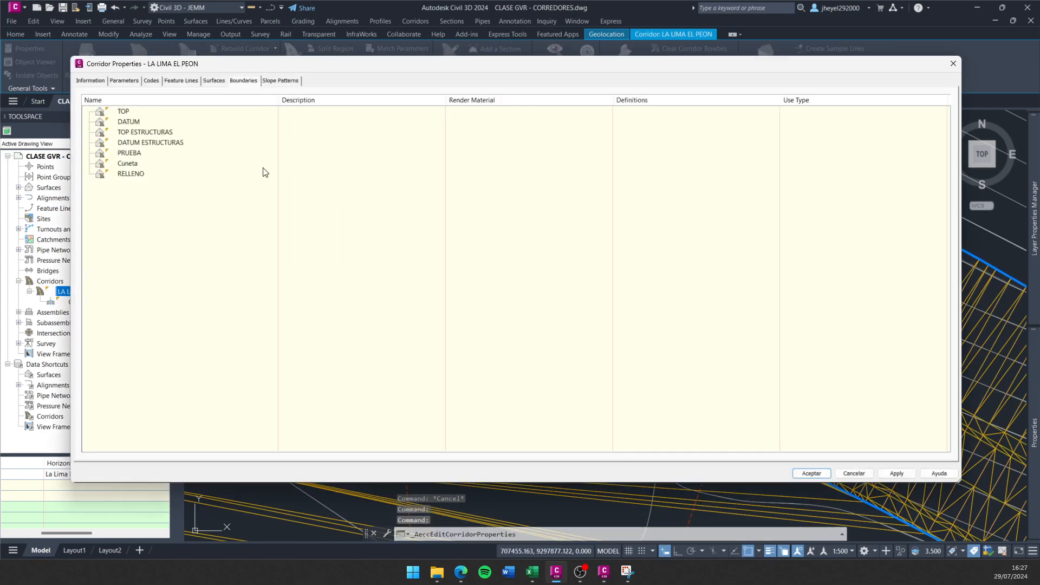
pyautogui.moveTo(302, 69)
pyautogui.mouseDown()
pyautogui.moveTo(318, 107)
pyautogui.moveTo(353, 340)
pyautogui.moveTo(394, 351)
pyautogui.mouseUp()
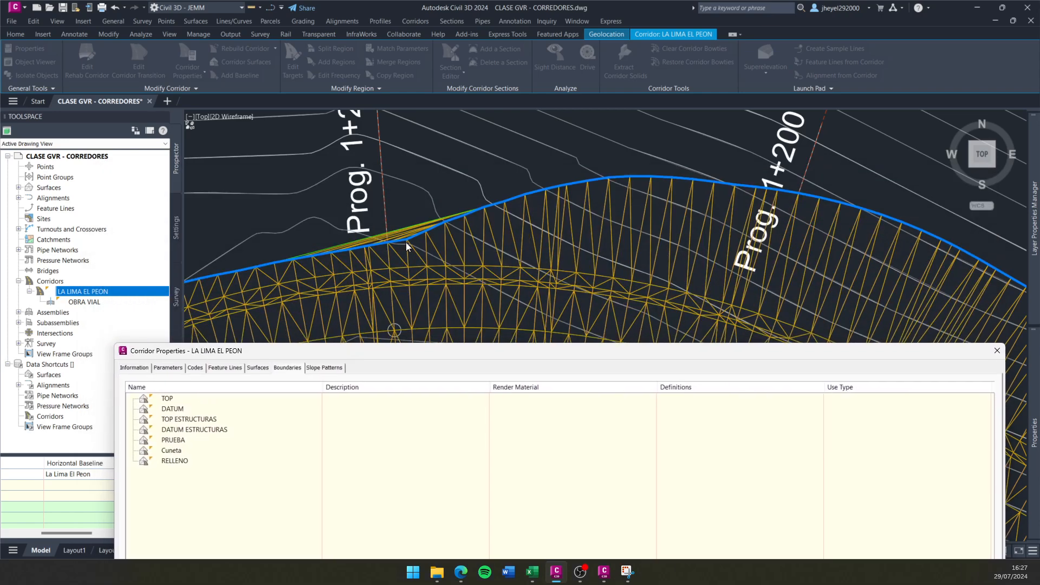
pyautogui.moveTo(471, 351)
pyautogui.mouseDown()
pyautogui.moveTo(450, 233)
pyautogui.moveTo(466, 92)
pyautogui.mouseUp()
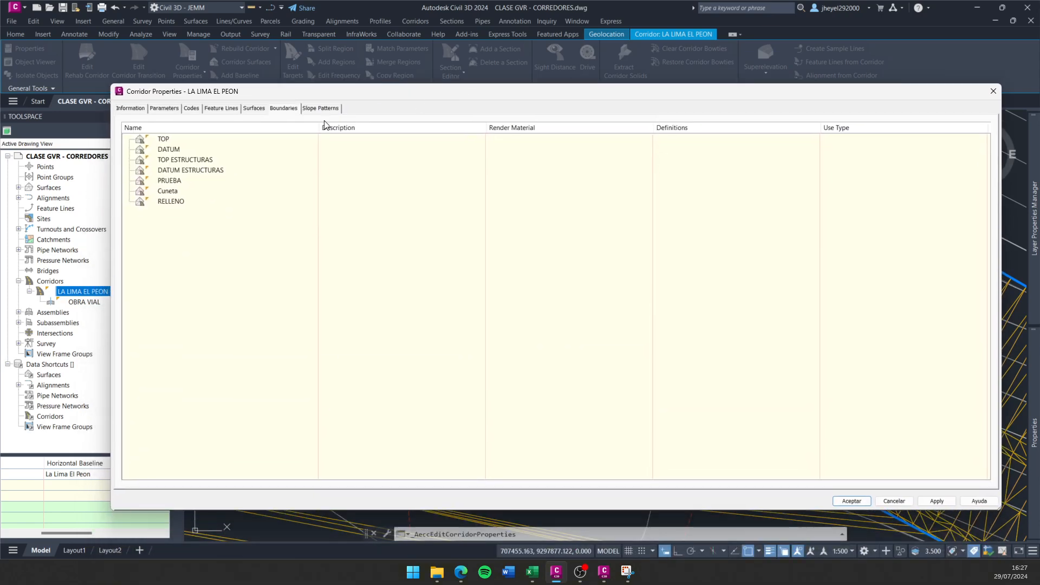
pyautogui.click(164, 139)
pyautogui.rightClick(172, 140)
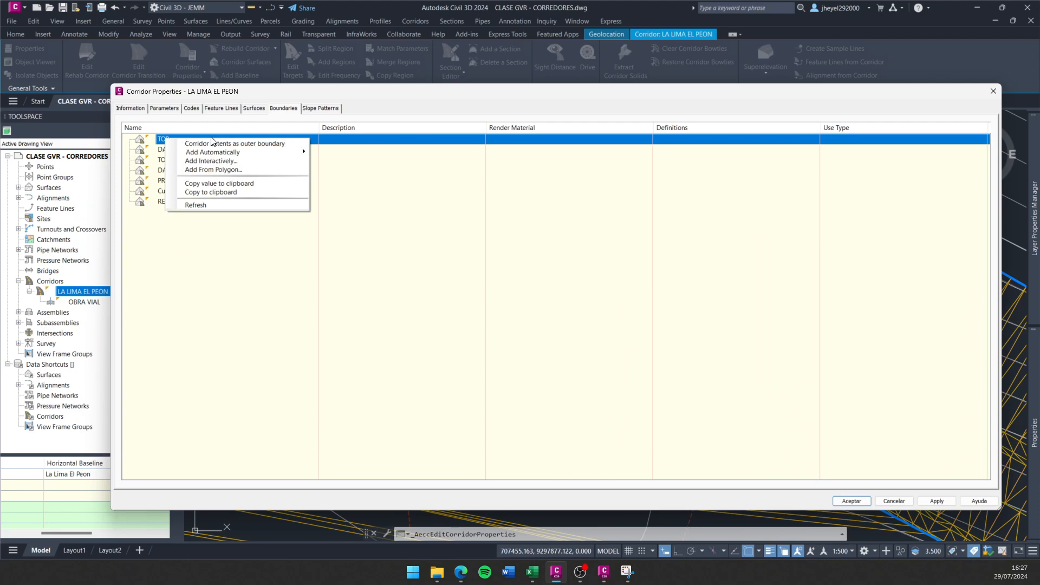
pyautogui.click(243, 144)
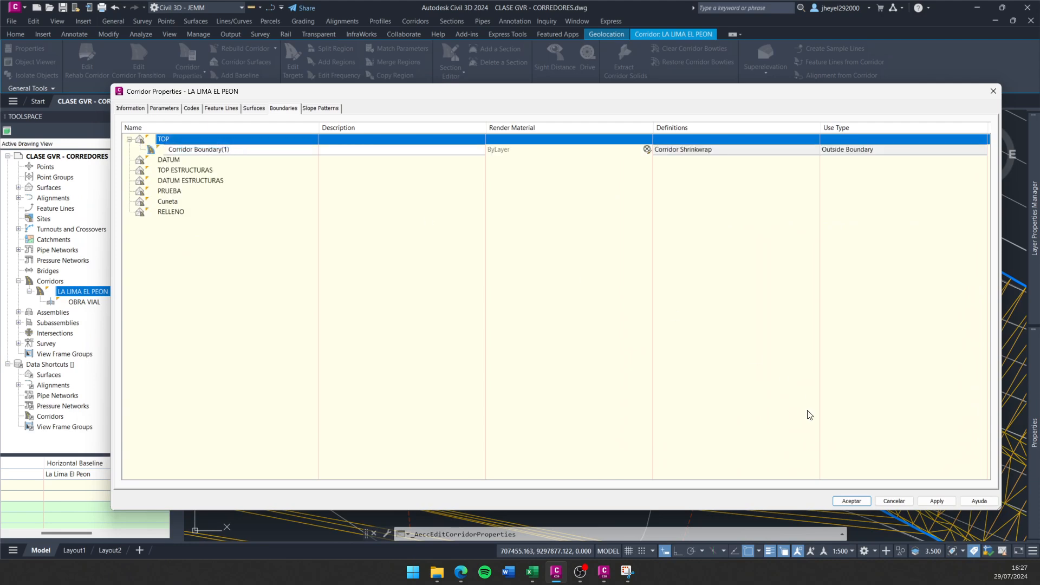
pyautogui.click(922, 503)
pyautogui.click(476, 267)
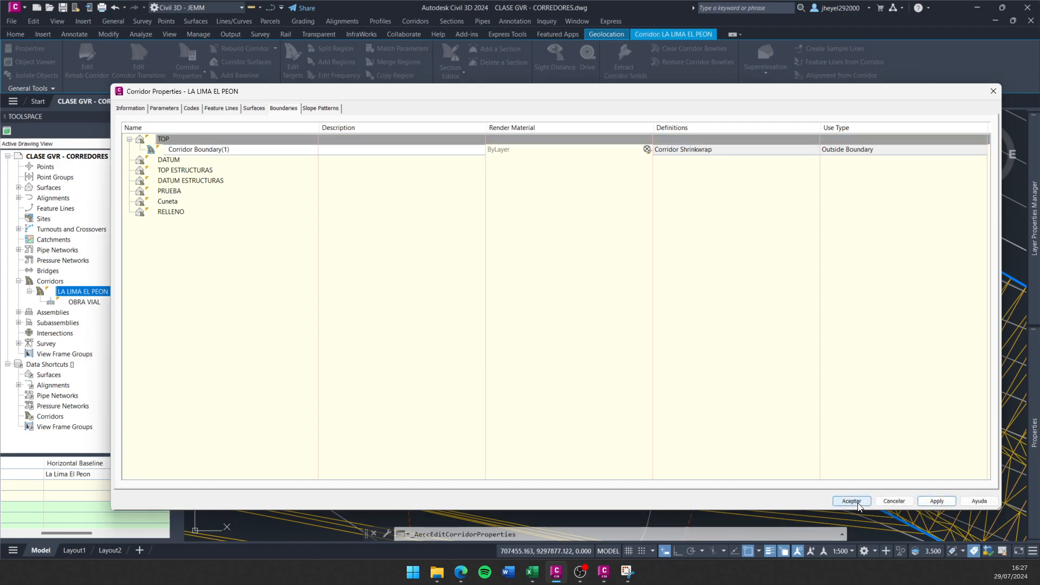
pyautogui.click(852, 502)
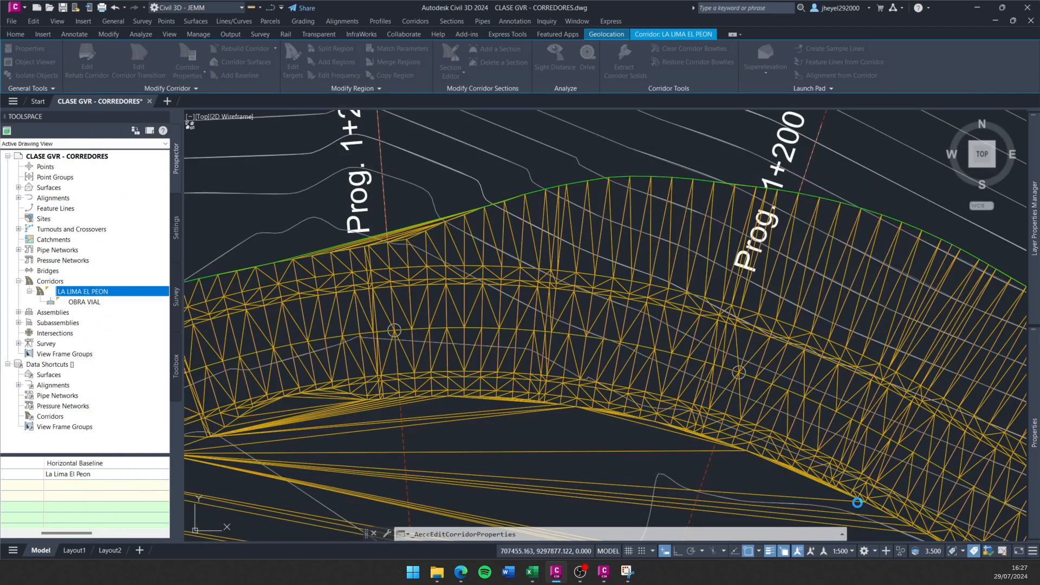
# Switch to Subassembly Composer to look at the AFIRMADO_V4_DER cross-section preview, and return to the Civil 3D drawing.
pyautogui.click(606, 575)
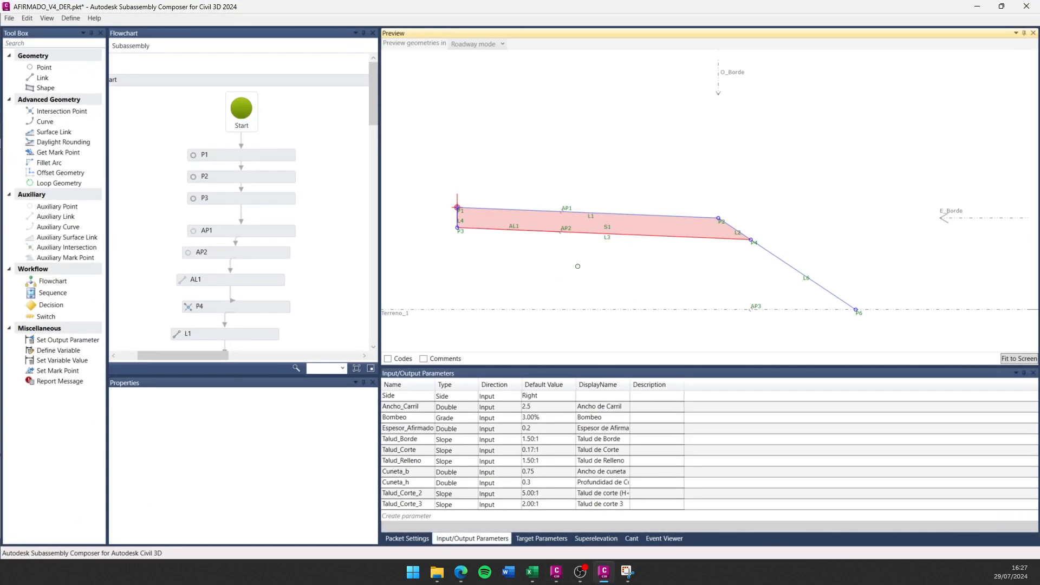
pyautogui.moveTo(577, 266); pyautogui.dragTo(577, 230, button='middle')
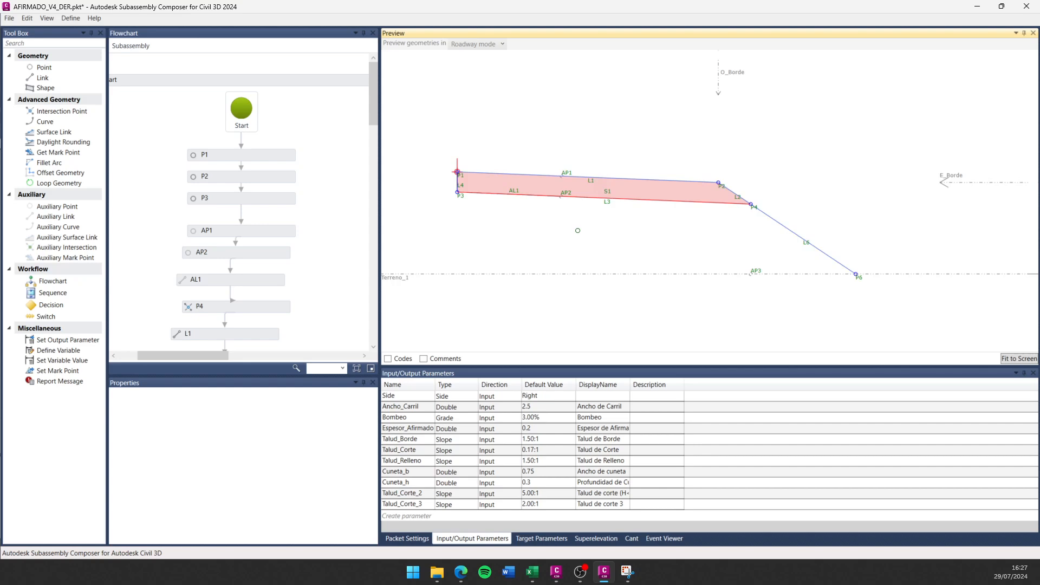
pyautogui.click(978, 7)
pyautogui.press('Escape')
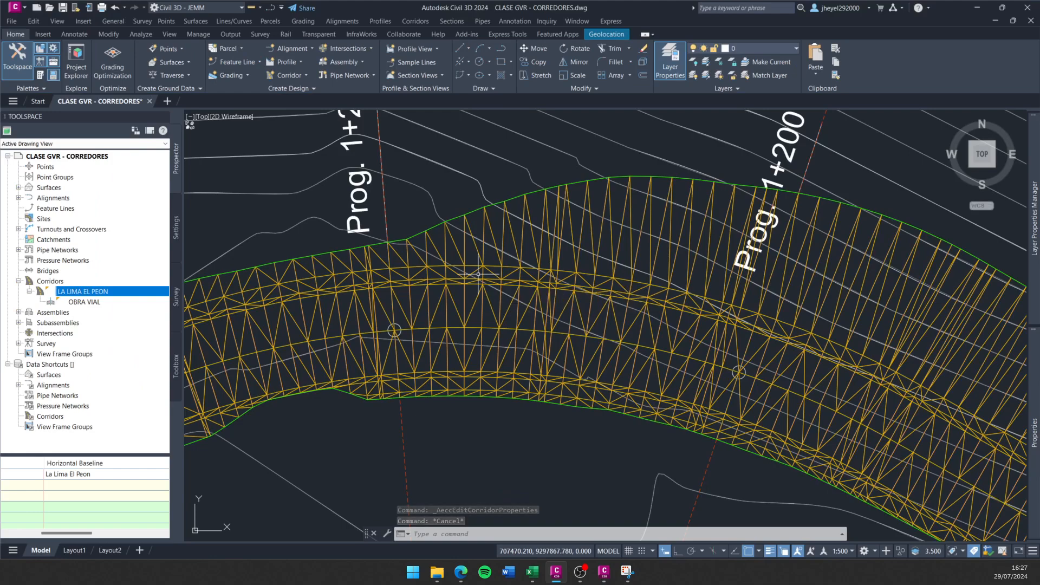
# In the LA LIMA EL PEON corridor properties, set the surface style of the TOP surface to _No Display.
pyautogui.moveTo(465, 294); pyautogui.dragTo(453, 300, button='middle')
pyautogui.press('Escape')
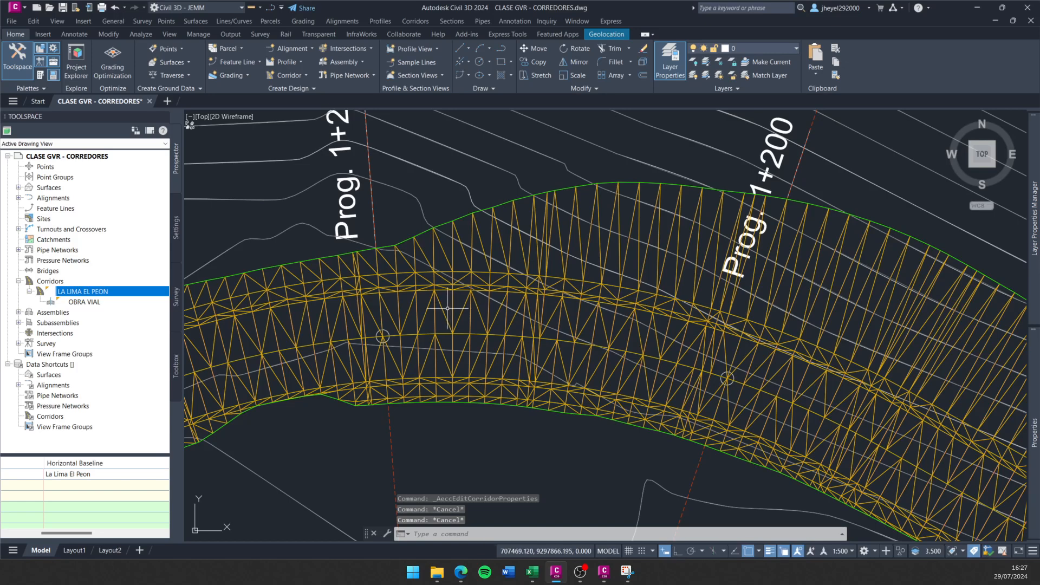
pyautogui.click(441, 305)
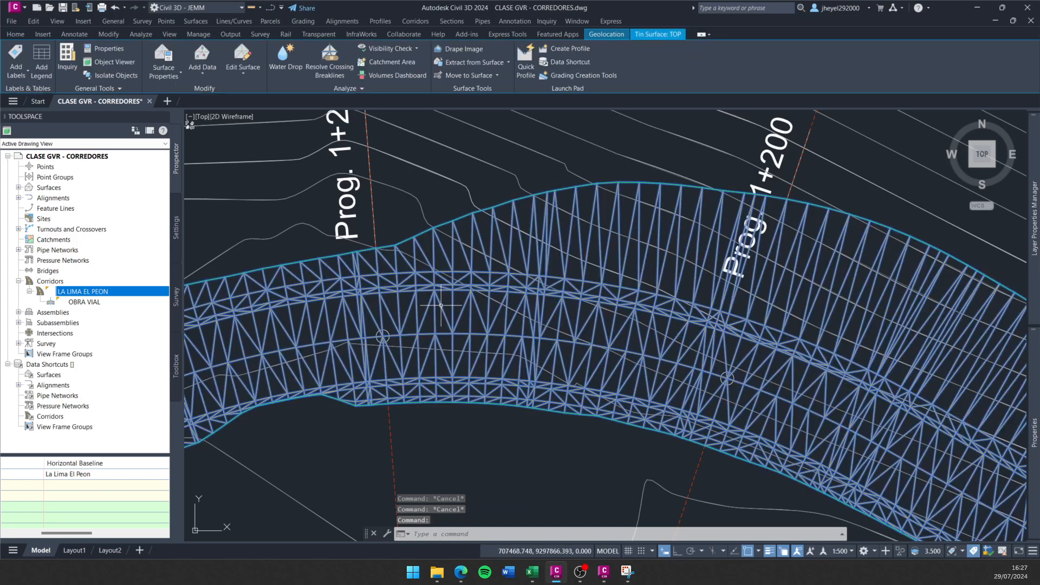
pyautogui.press('Escape')
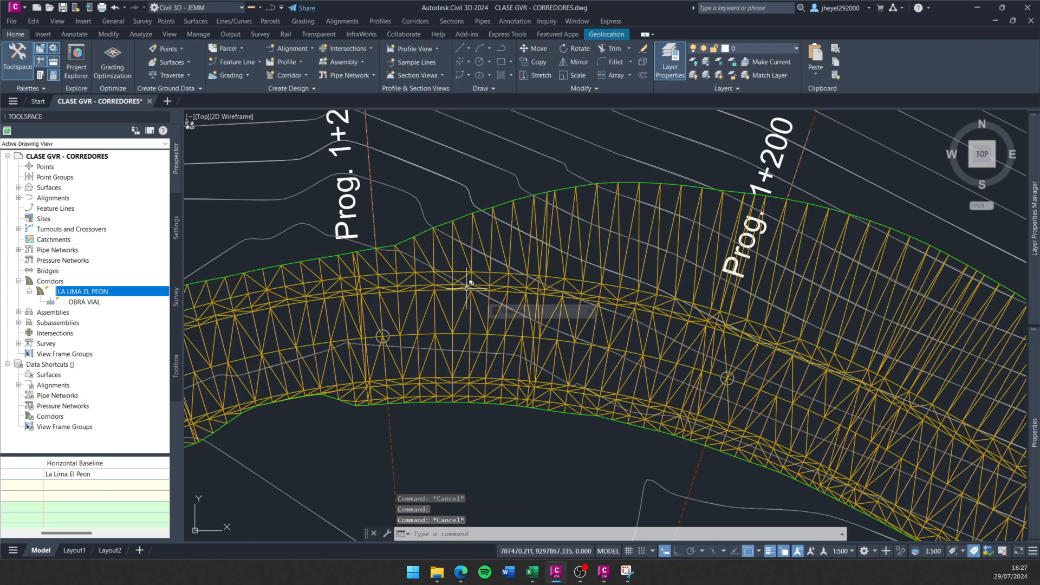
pyautogui.click(467, 287)
pyautogui.click(511, 334)
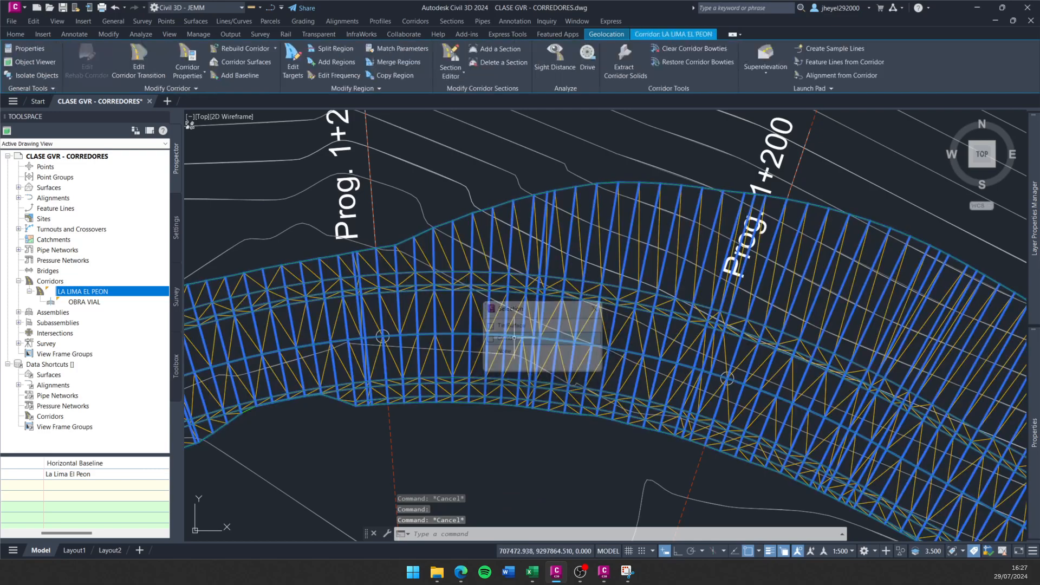
pyautogui.click(187, 53)
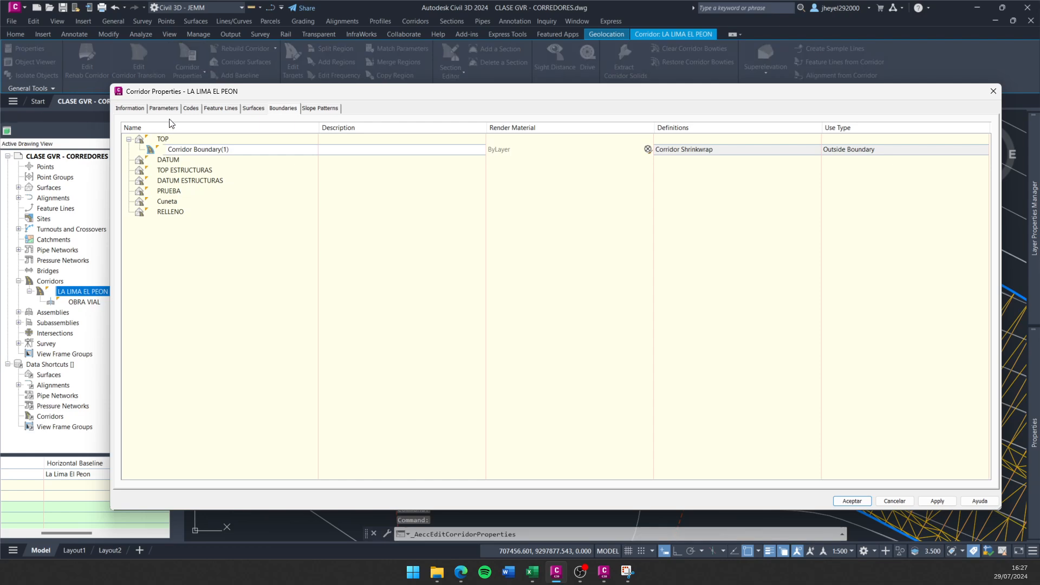
pyautogui.click(254, 109)
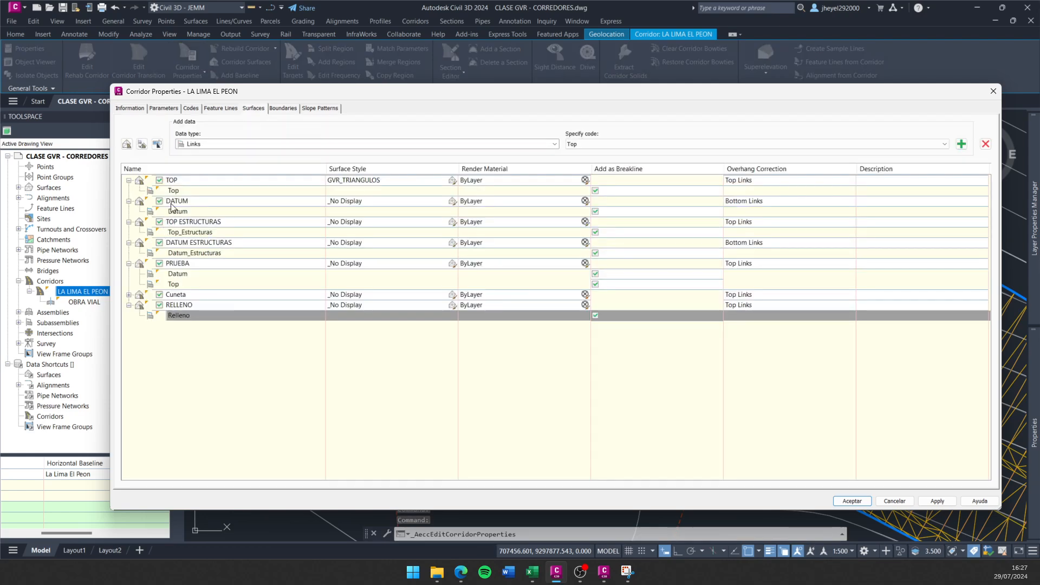
pyautogui.click(452, 180)
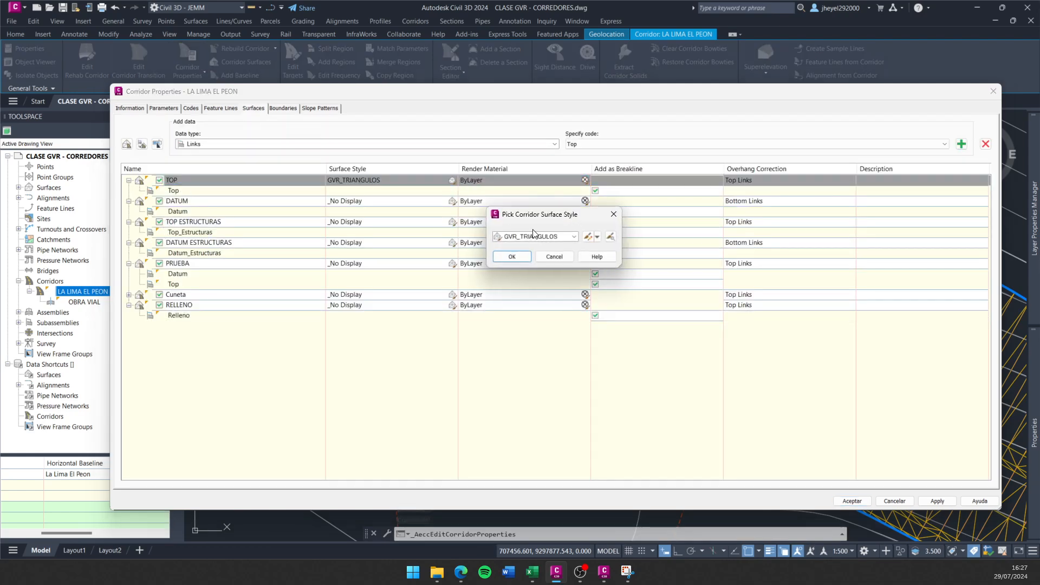
pyautogui.click(543, 236)
pyautogui.scroll(10, 526, 260)
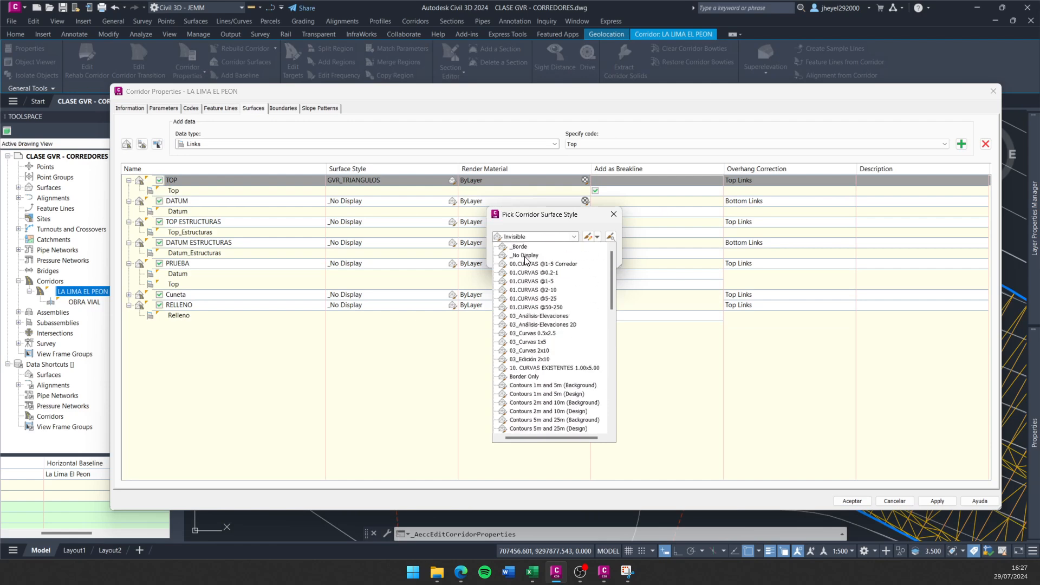
pyautogui.click(529, 261)
pyautogui.click(512, 257)
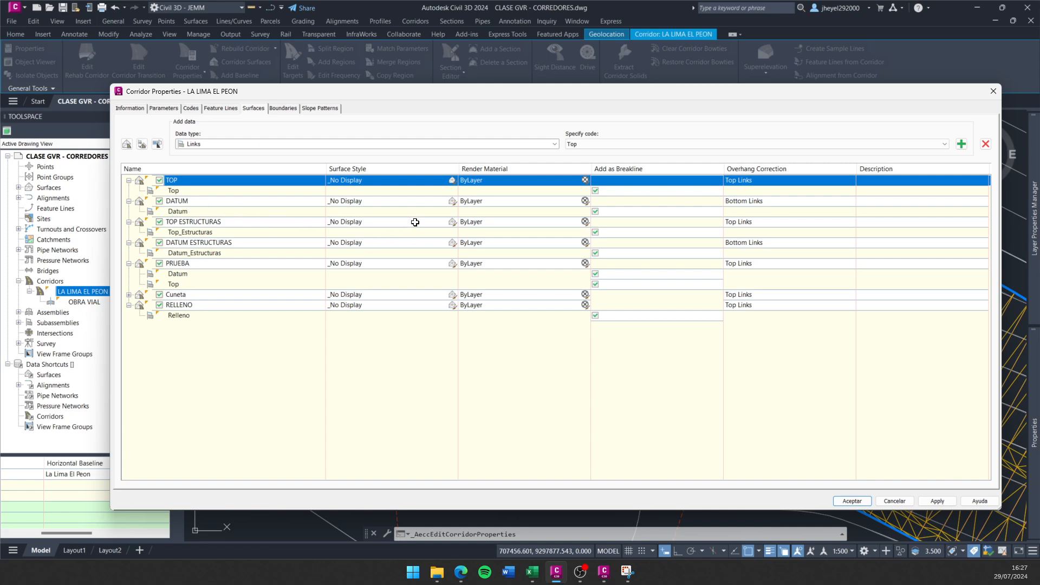
# Set the TOP ESTRUCTURAS surface style to GVR_TRIANGULOS, apply the corridor changes and clear the selection.
pyautogui.click(449, 223)
pyautogui.click(539, 236)
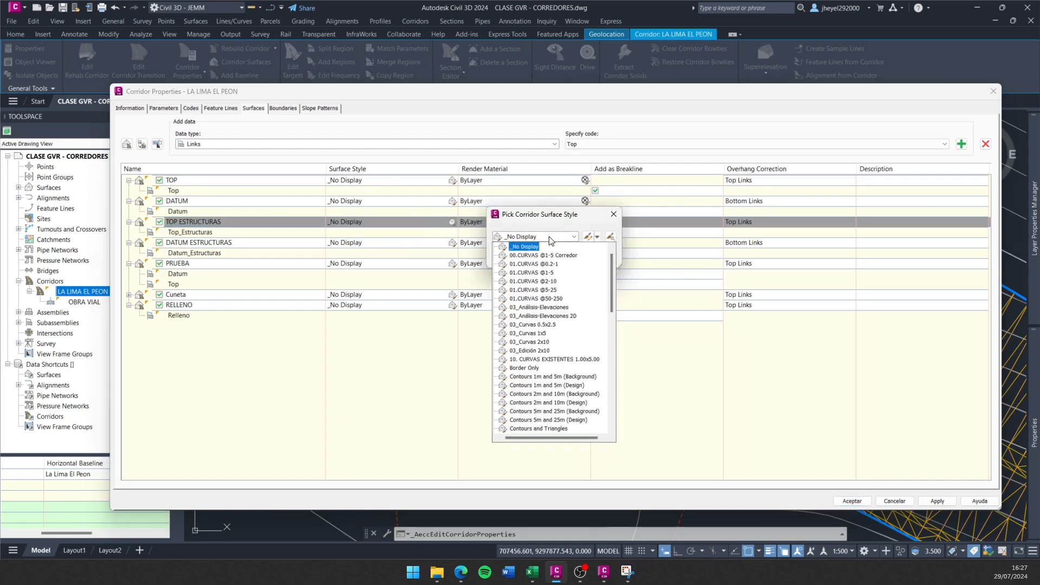
pyautogui.scroll(-4, 558, 325)
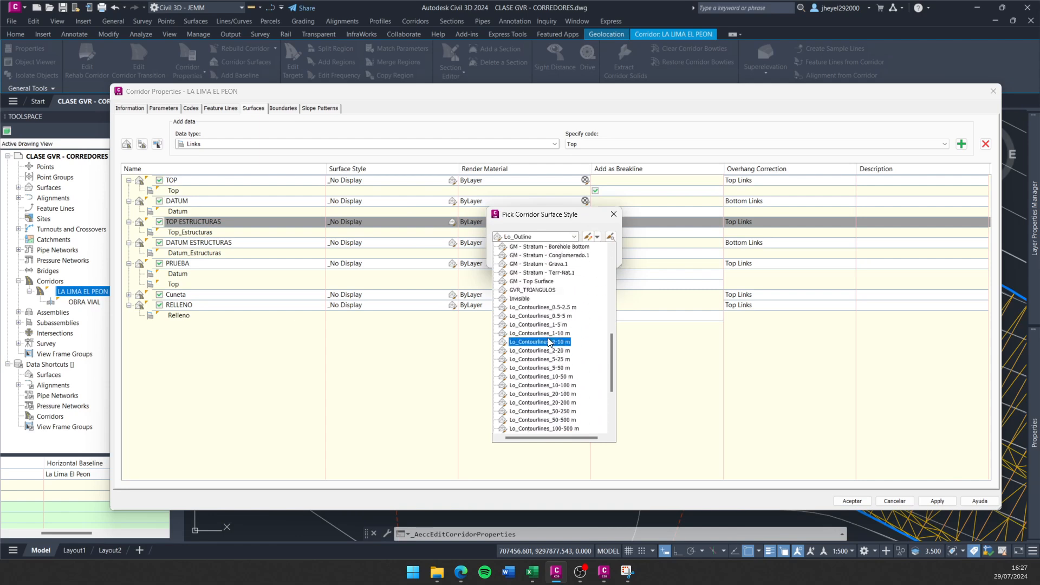
pyautogui.click(528, 290)
pyautogui.click(512, 257)
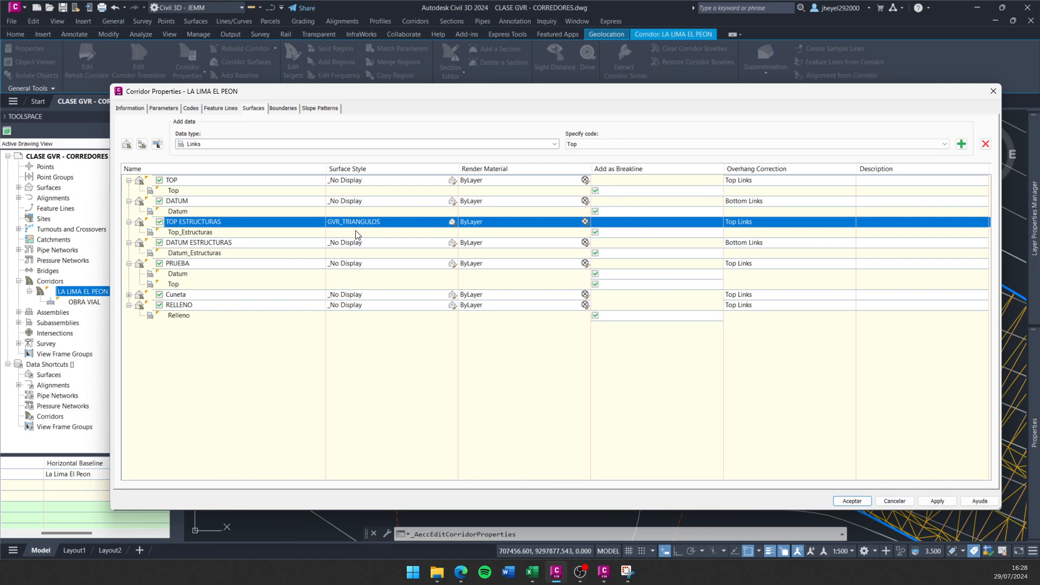
pyautogui.click(954, 501)
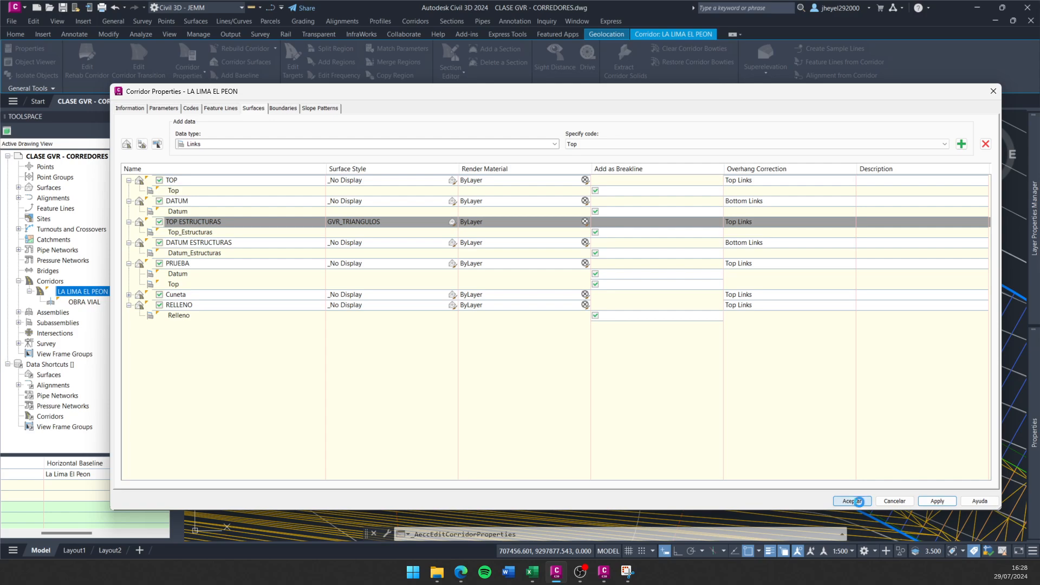
pyautogui.click(852, 501)
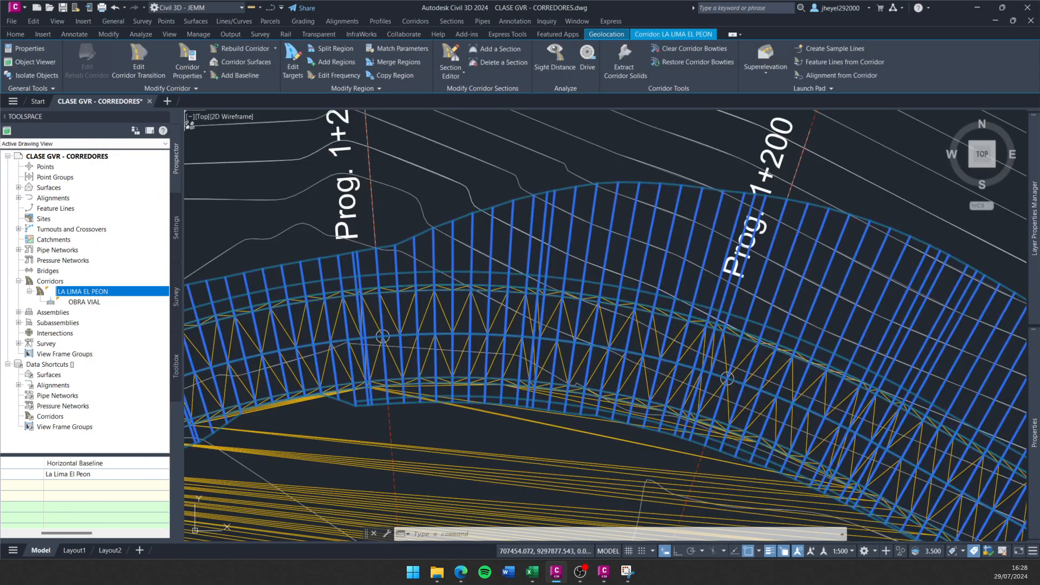
pyautogui.press('Escape')
# Zoom from the 1+200 sample line to its section view and frame the roadbed around the axis.
pyautogui.moveTo(455, 382)
pyautogui.mouseDown(button='middle')
pyautogui.moveTo(469, 254)
pyautogui.moveTo(471, 384)
pyautogui.mouseUp(button='middle')
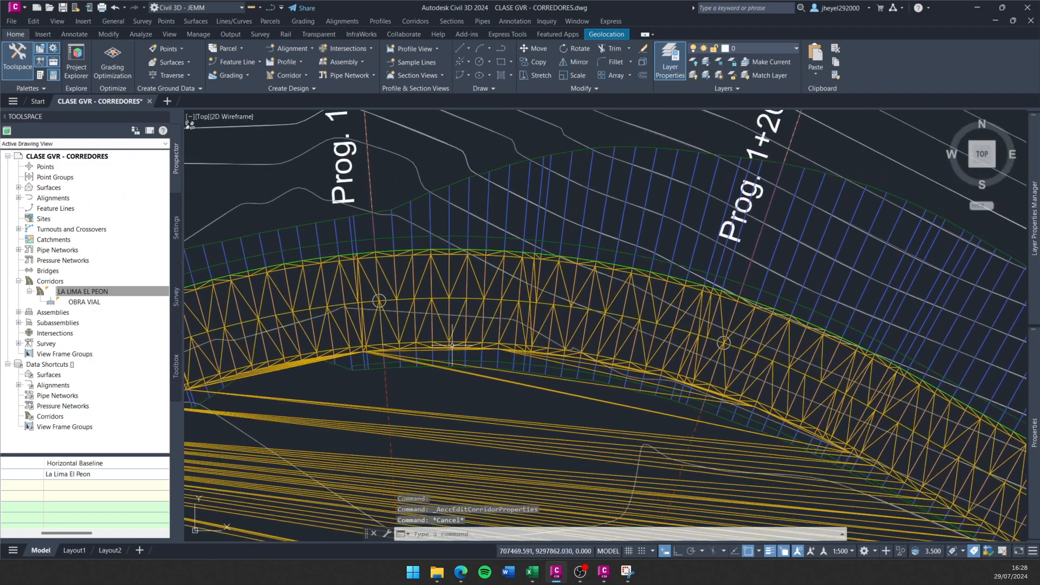
pyautogui.scroll(-5, 472, 385)
pyautogui.scroll(10, 509, 286)
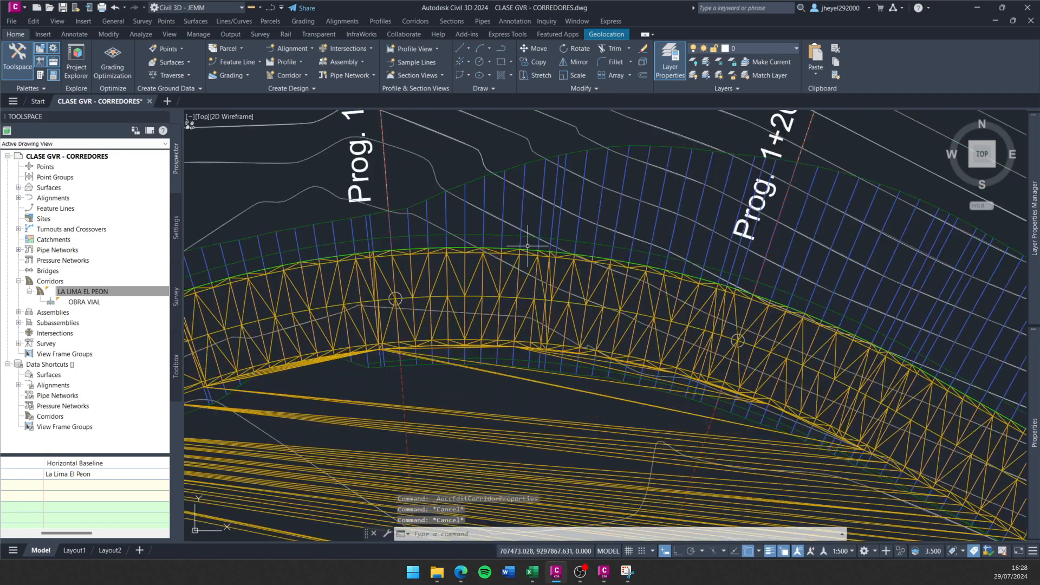
pyautogui.scroll(-5, 531, 244)
pyautogui.click(574, 219)
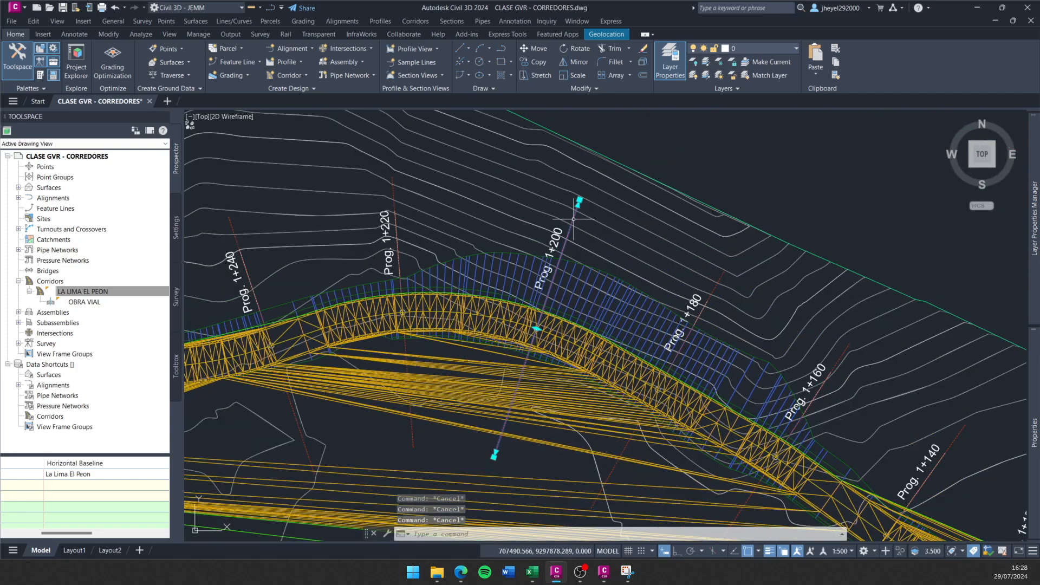
pyautogui.rightClick(498, 218)
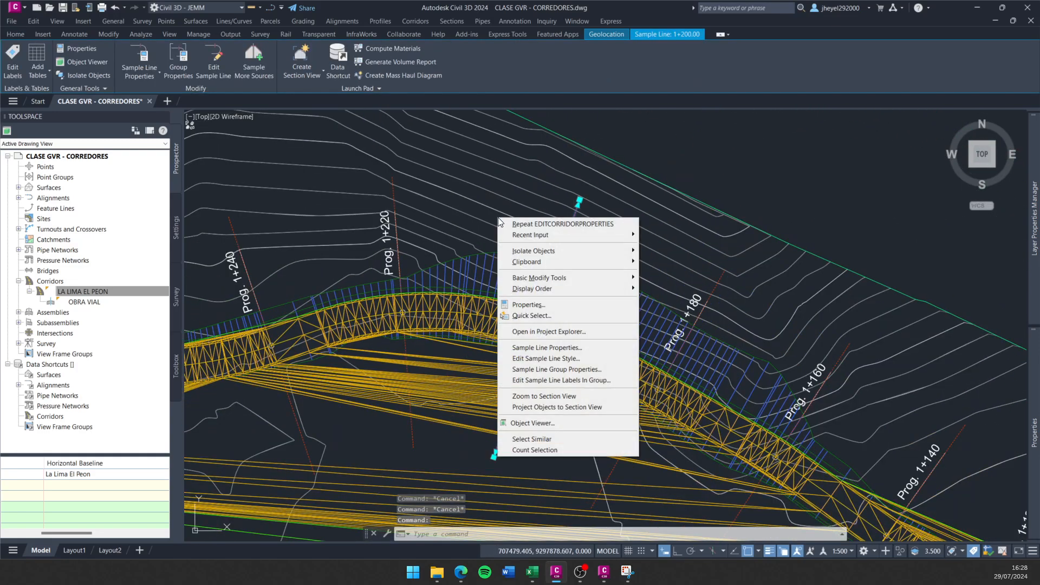
pyautogui.click(573, 397)
pyautogui.scroll(-2, 539, 344)
pyautogui.moveTo(539, 344); pyautogui.dragTo(521, 274, button='middle')
pyautogui.scroll(4, 524, 363)
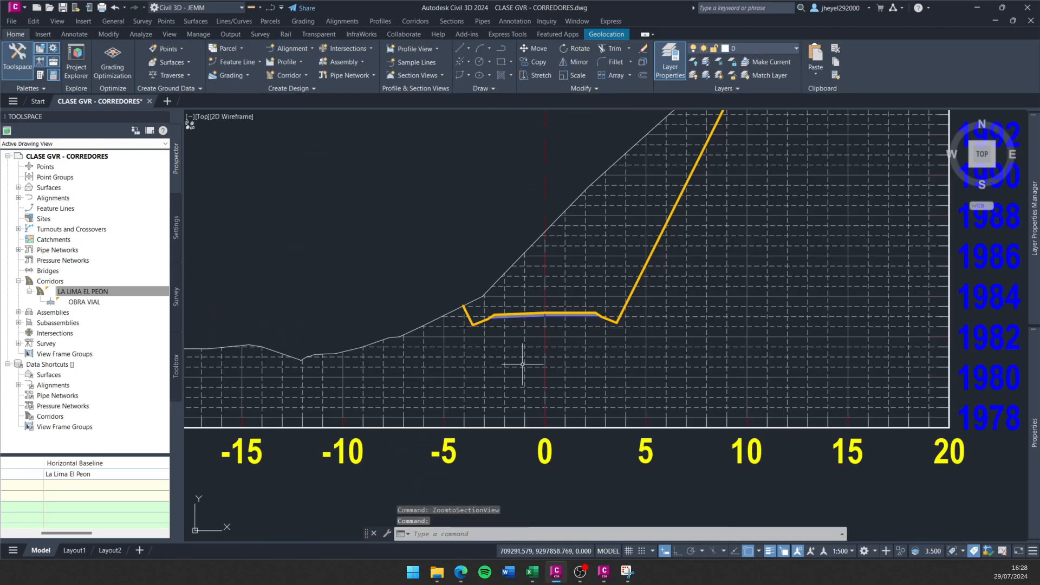
# Review the section sources sampled for the GRUPO 1 sample line group and close them without changes.
pyautogui.click(504, 368)
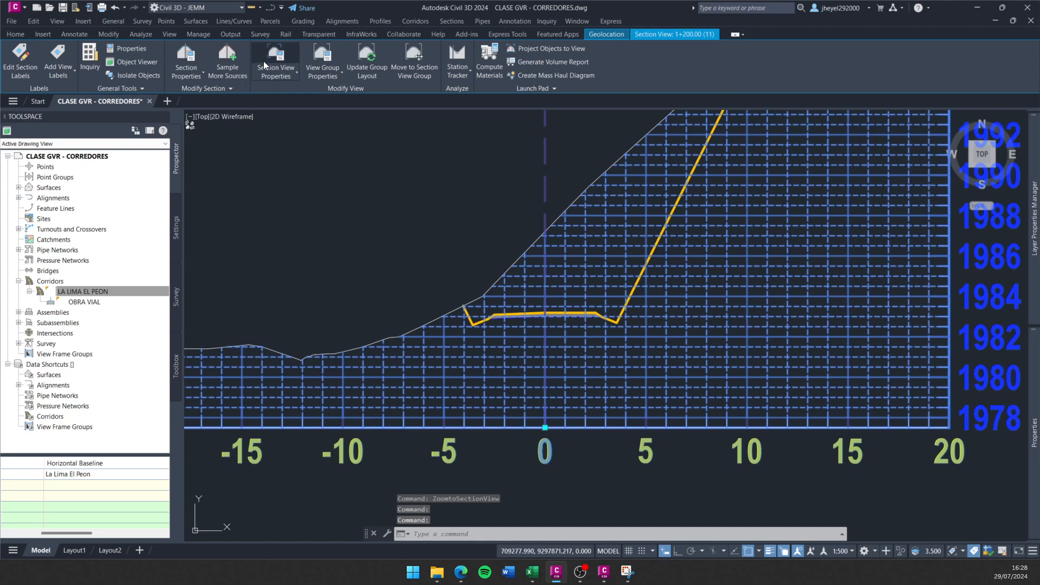
pyautogui.click(323, 56)
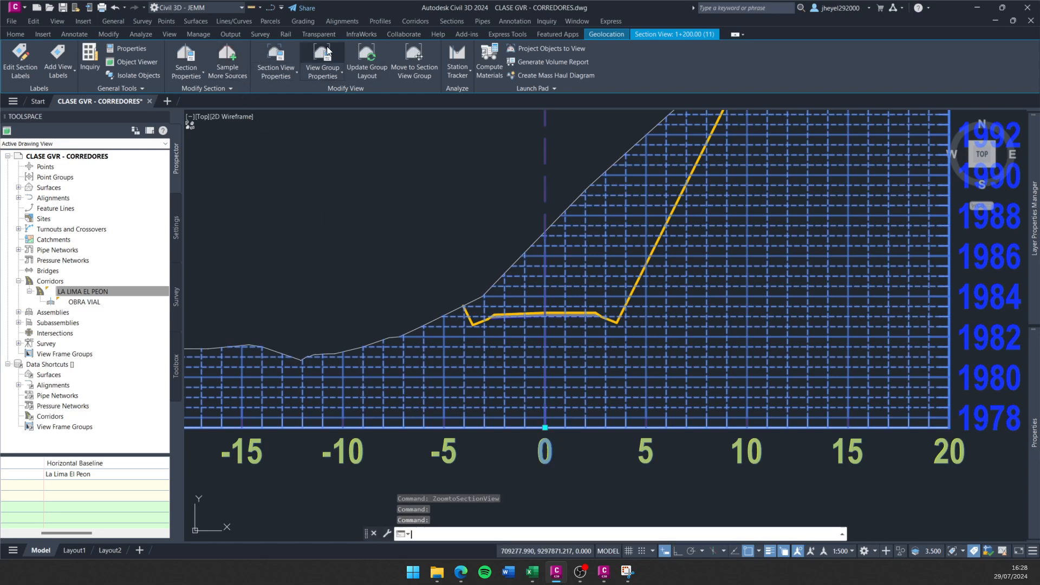
pyautogui.click(767, 89)
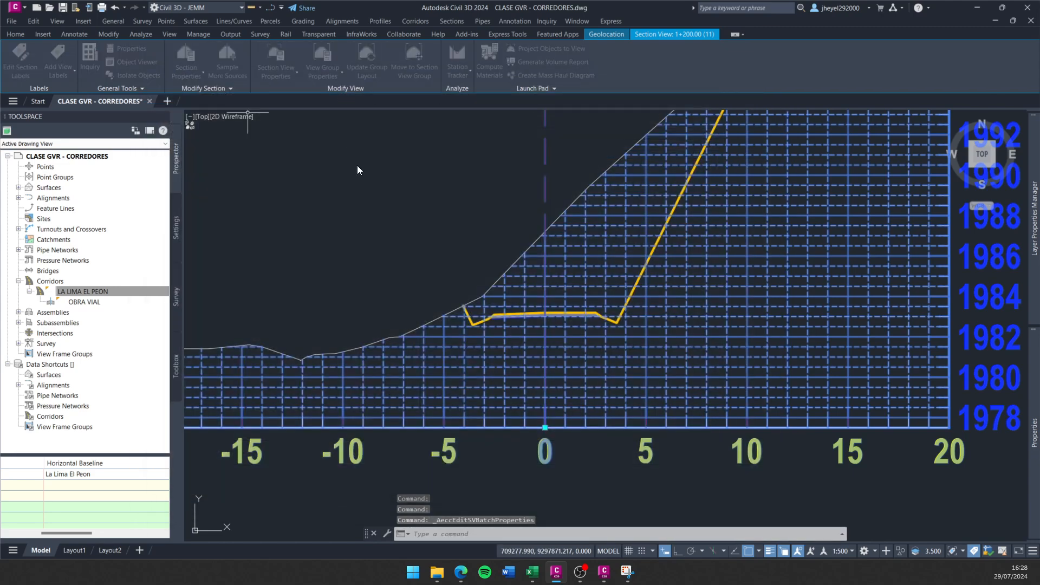
pyautogui.click(227, 64)
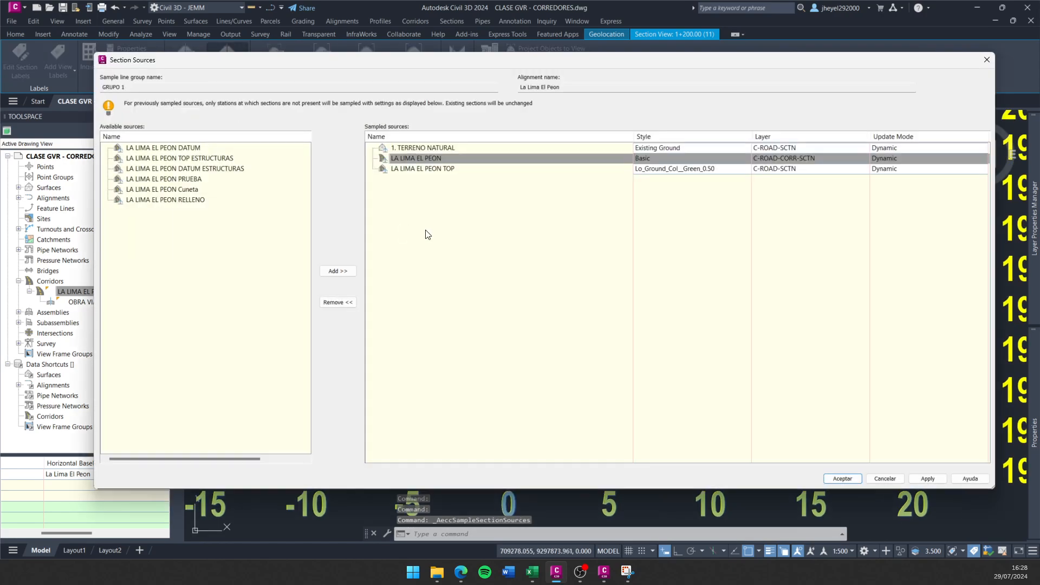
pyautogui.click(427, 169)
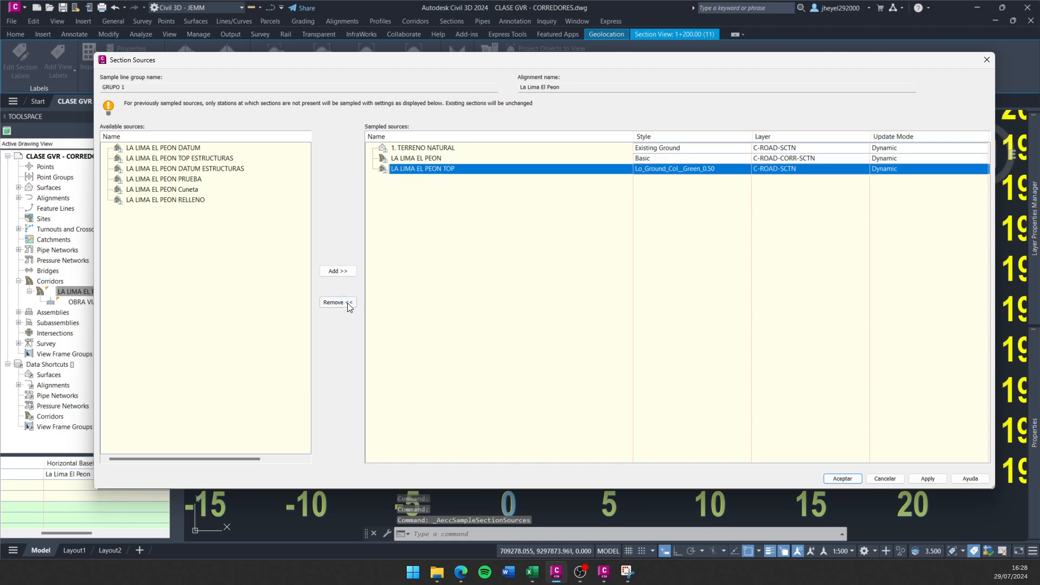
pyautogui.click(987, 60)
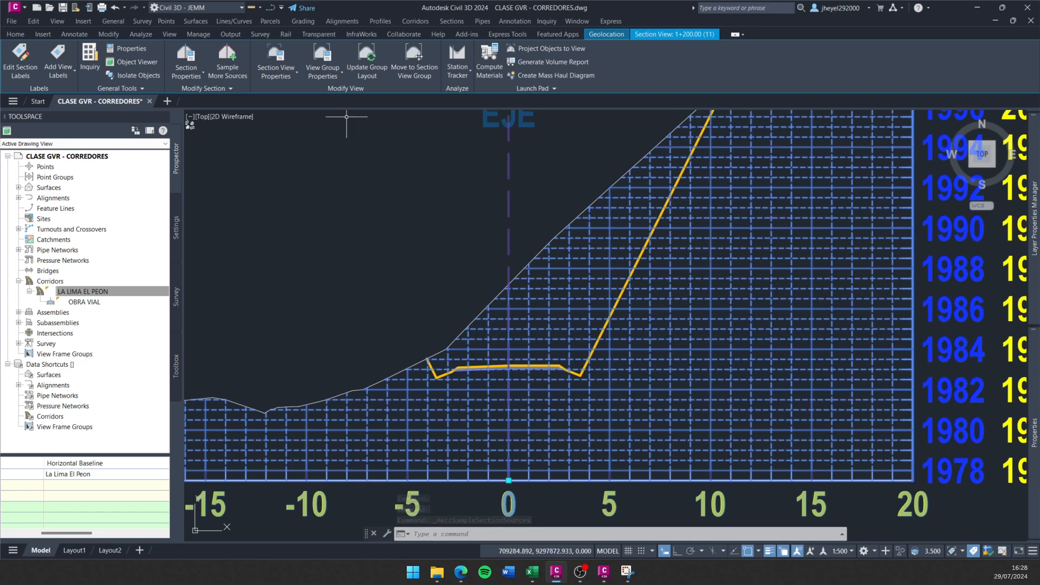
# In the section view group properties, create a section style named GVR_INVISIBLE for the LA LIMA EL PEON TOP section.
pyautogui.click(323, 60)
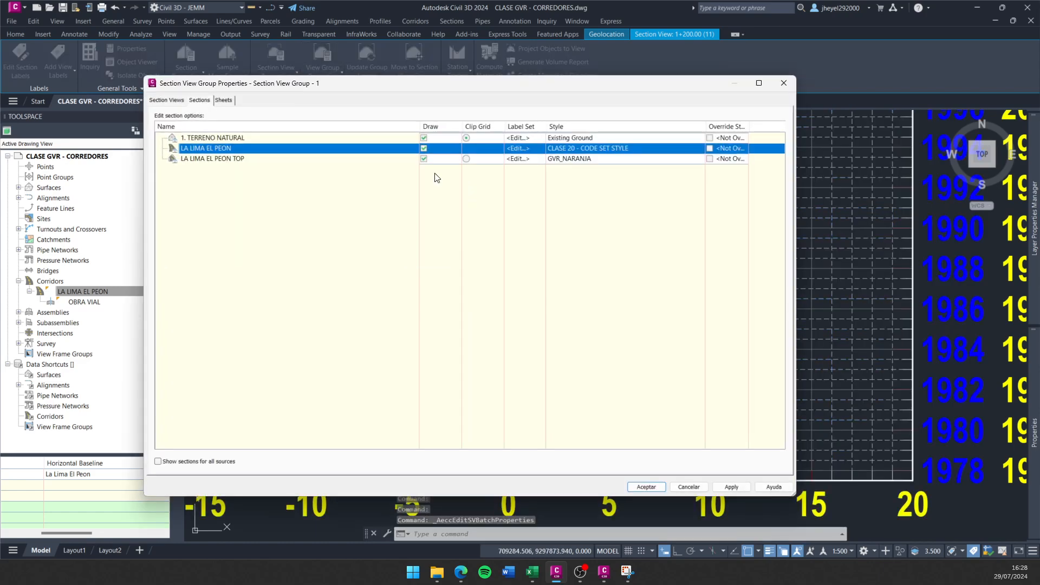
pyautogui.click(226, 159)
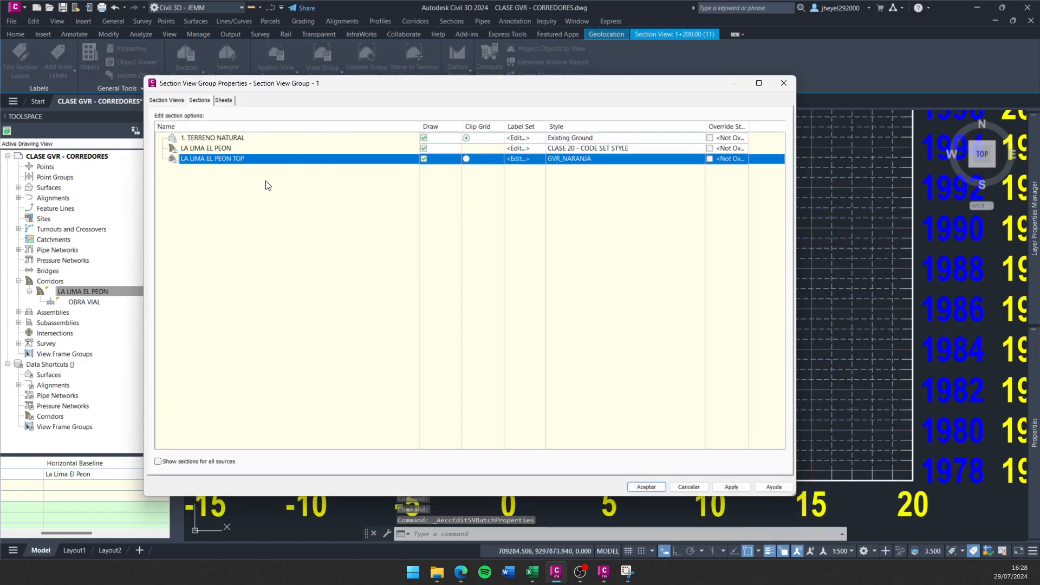
pyautogui.click(548, 159)
pyautogui.click(574, 237)
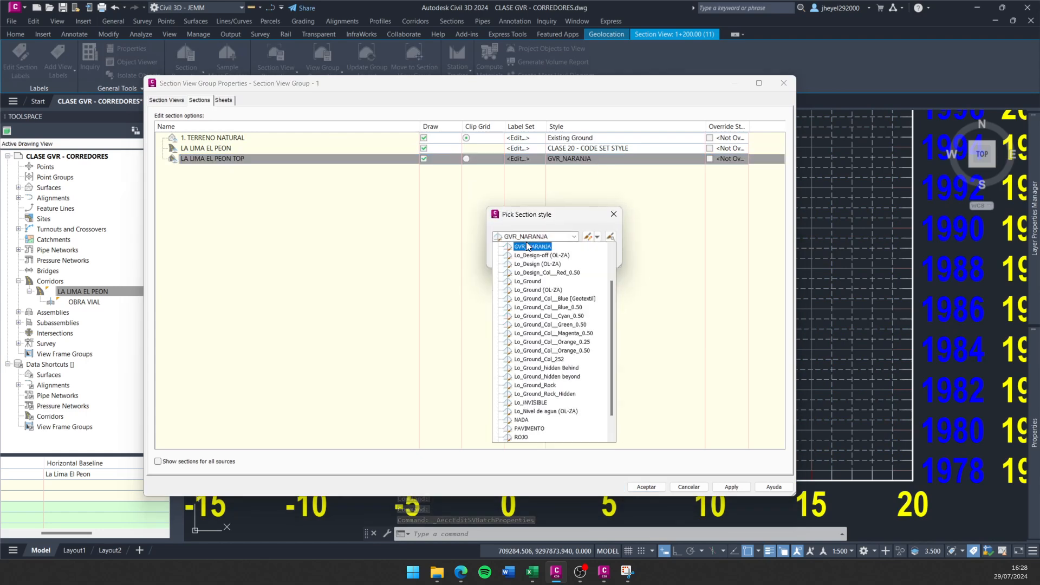
pyautogui.scroll(-3, 558, 314)
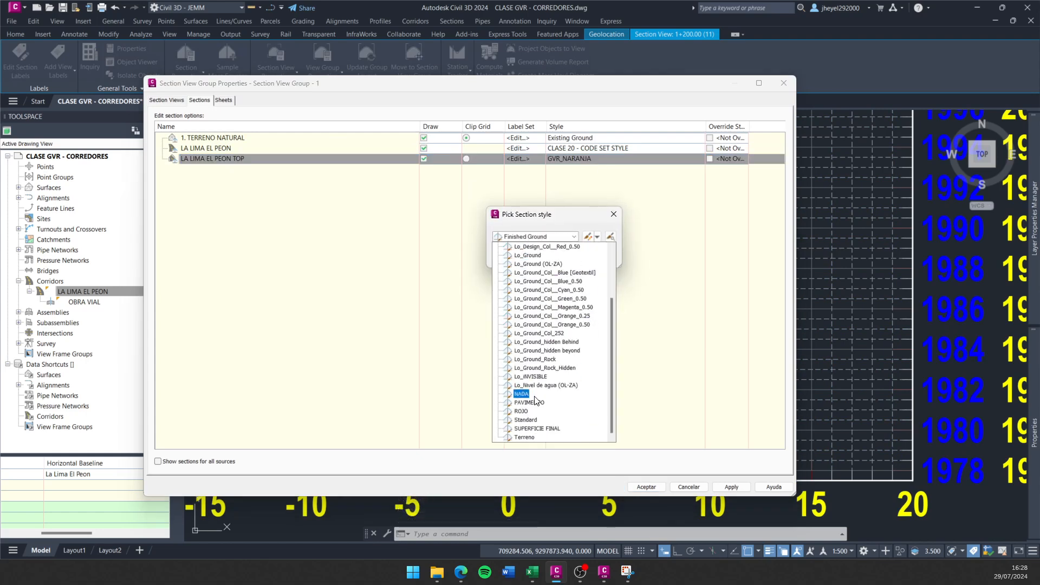
pyautogui.click(597, 236)
pyautogui.click(645, 256)
pyautogui.click(288, 139)
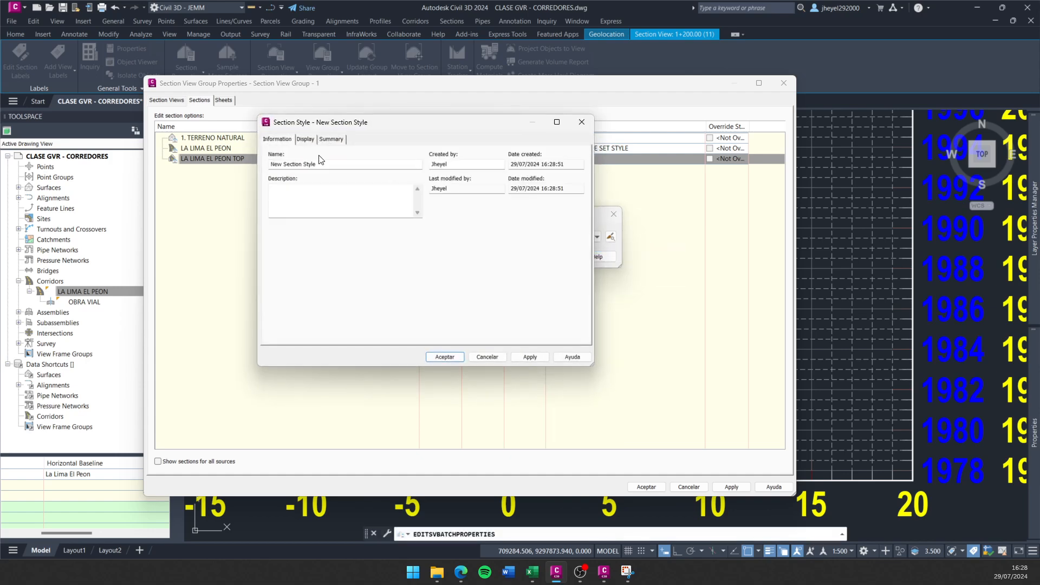
pyautogui.write('INVISIBLE')
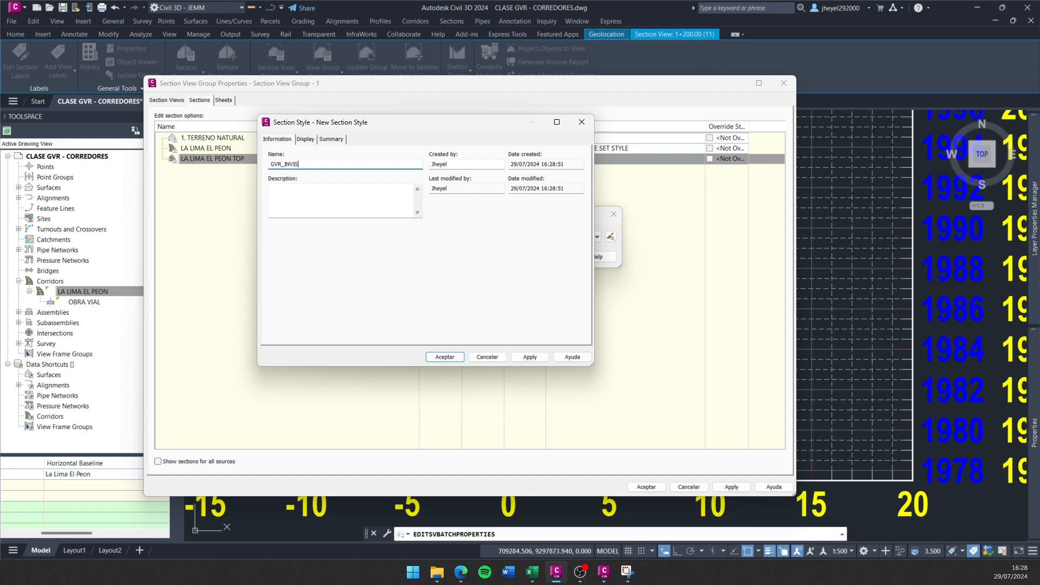
# Turn off the segments and points in GVR_INVISIBLE, assign it to the LA LIMA EL PEON TOP section and accept the group properties.
pyautogui.click(305, 139)
pyautogui.click(370, 210)
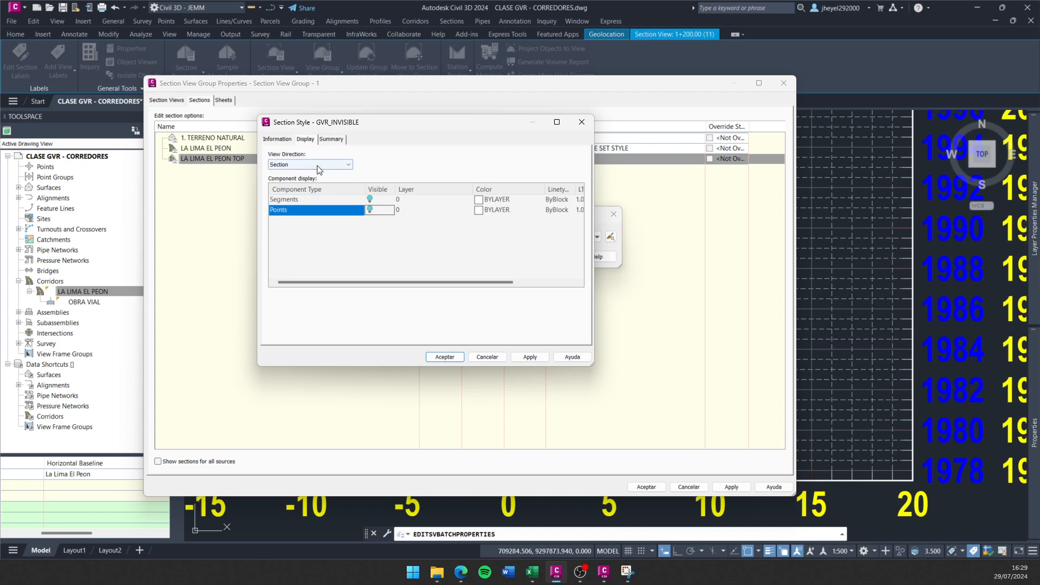
pyautogui.click(444, 357)
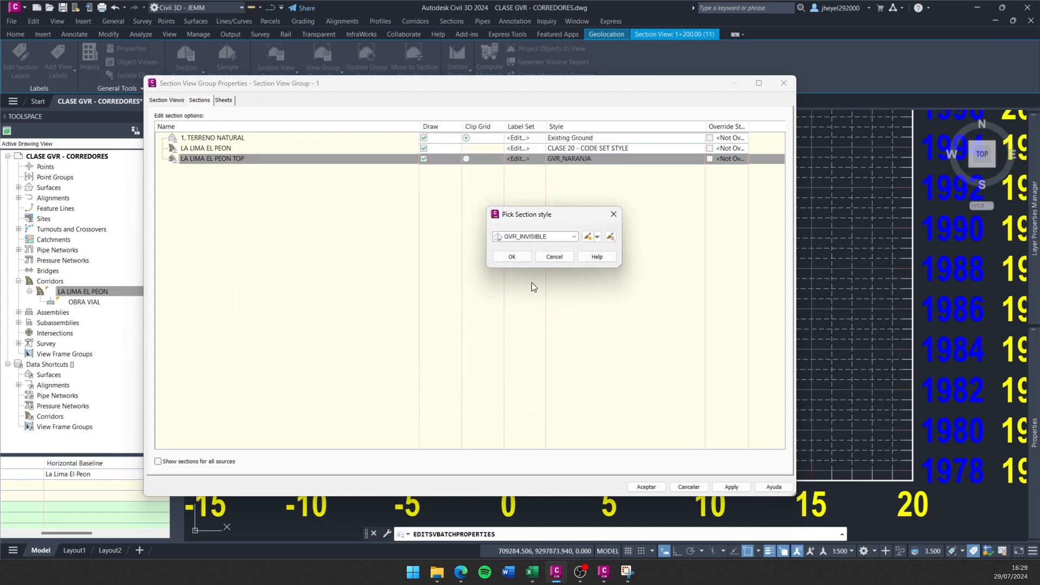
pyautogui.click(512, 257)
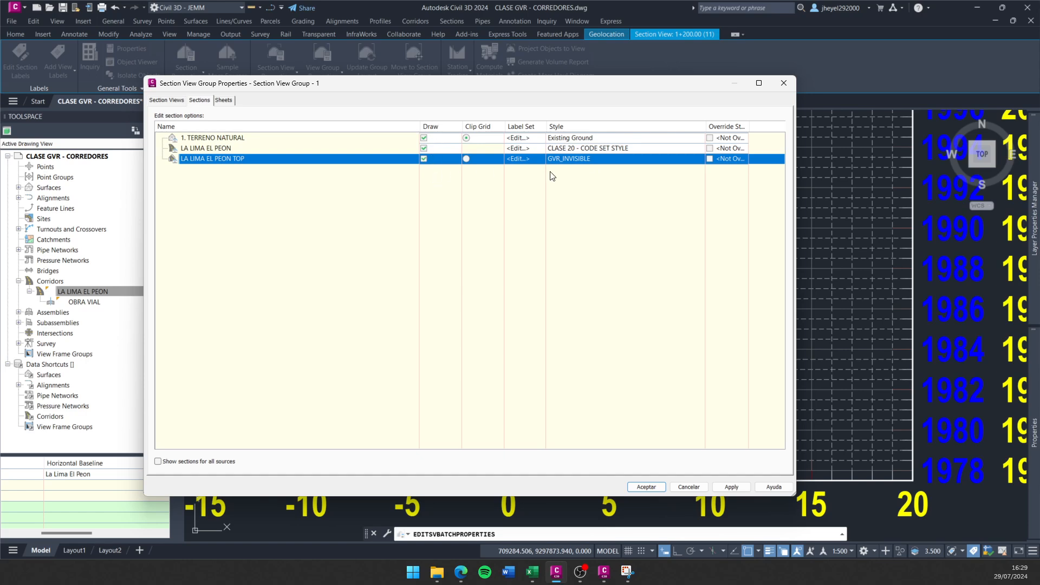
pyautogui.click(646, 487)
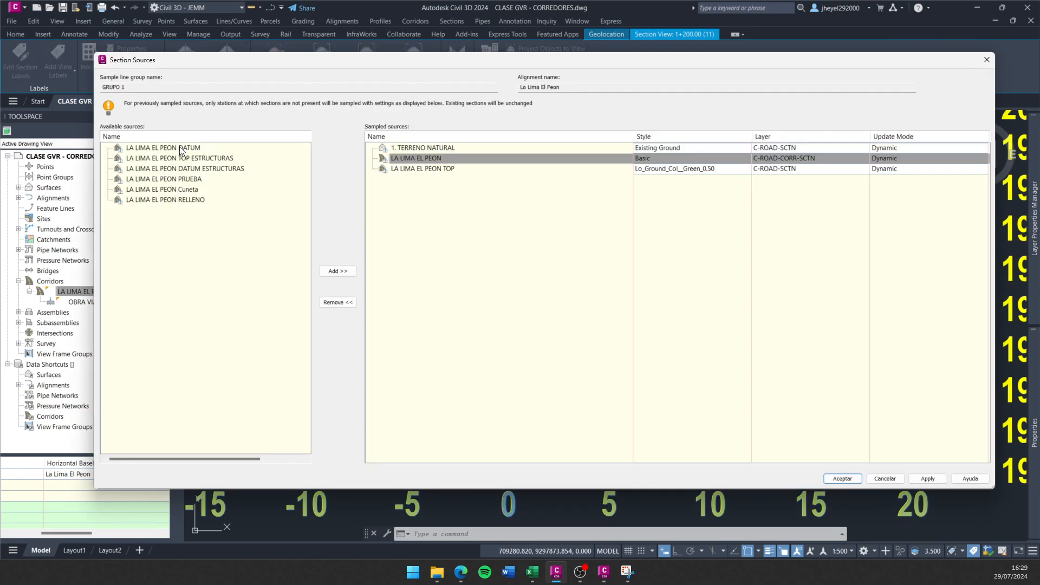
# Add LA LIMA EL PEON TOP ESTRUCTURAS to the GRUPO 1 sampled section sources with the GVR_NARANJA style and accept.
pyautogui.click(183, 160)
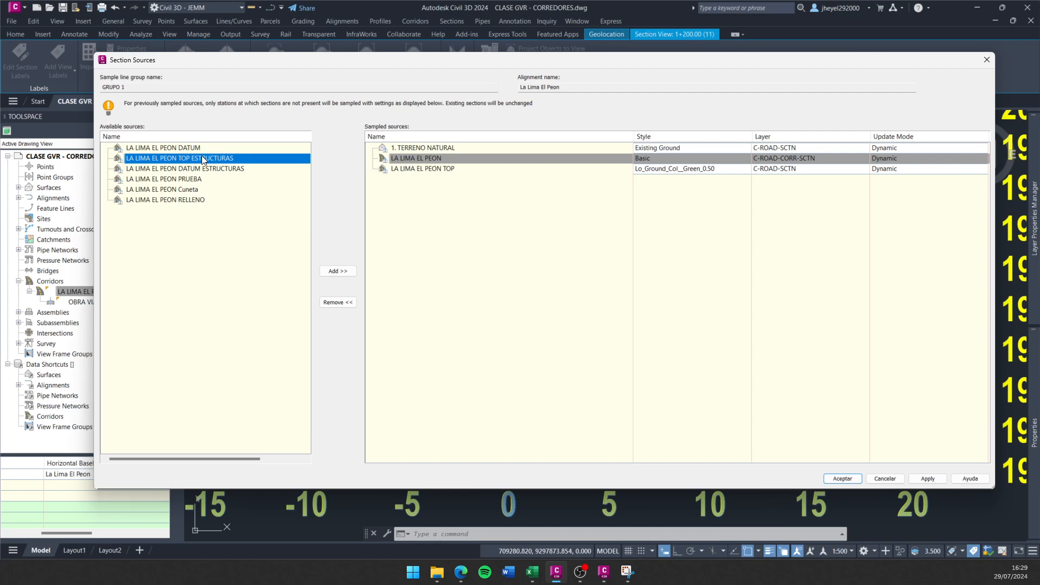
pyautogui.click(341, 272)
pyautogui.click(664, 183)
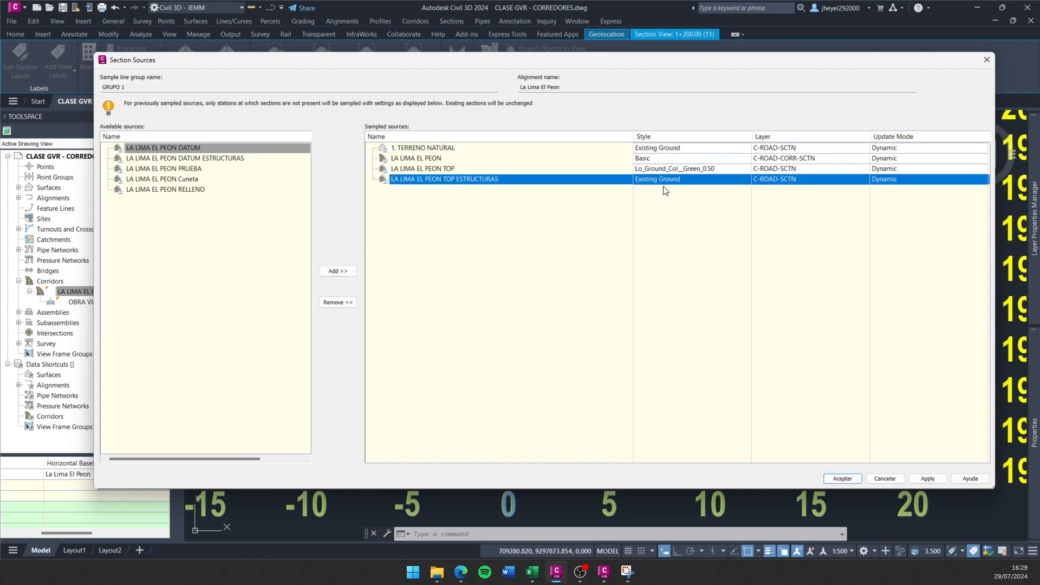
pyautogui.click(669, 181)
pyautogui.click(534, 237)
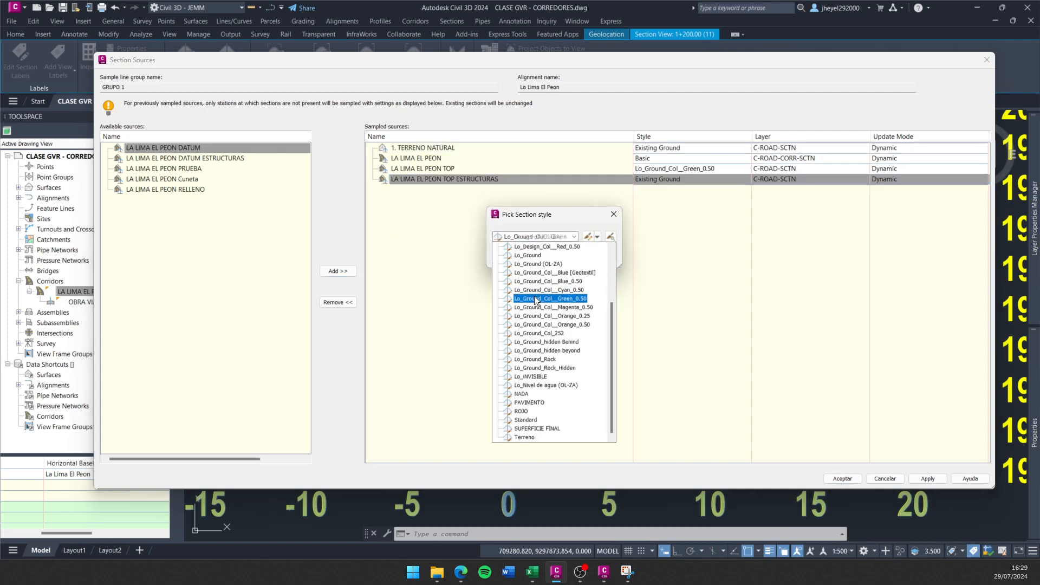
pyautogui.scroll(3, 534, 390)
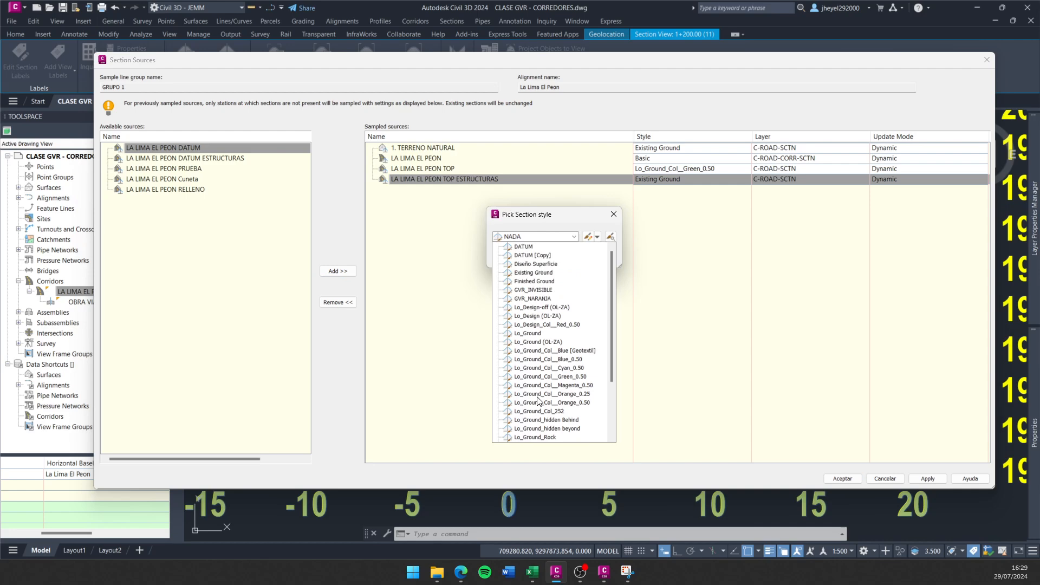
pyautogui.click(533, 298)
pyautogui.click(519, 257)
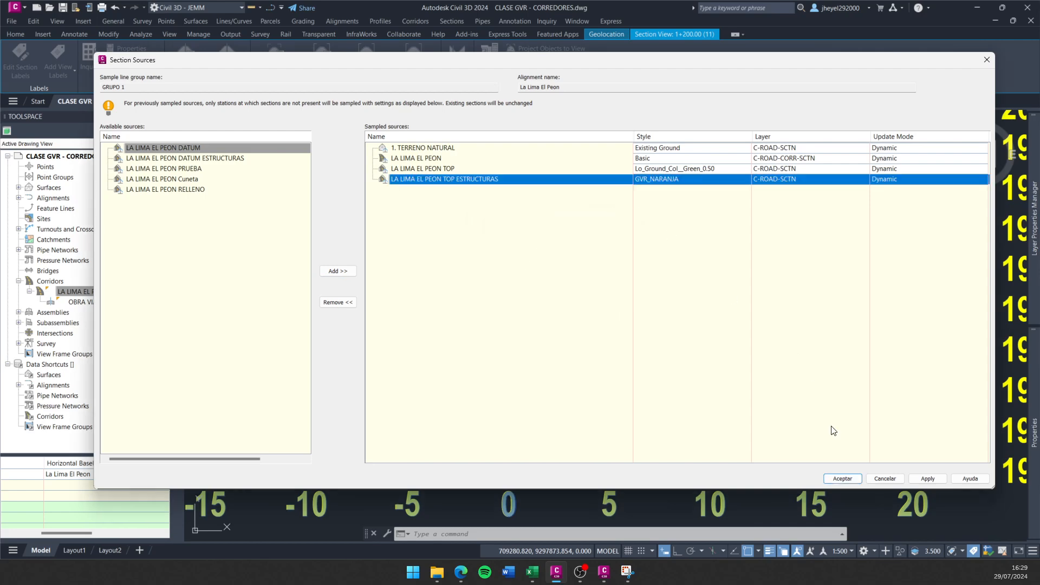
pyautogui.click(837, 478)
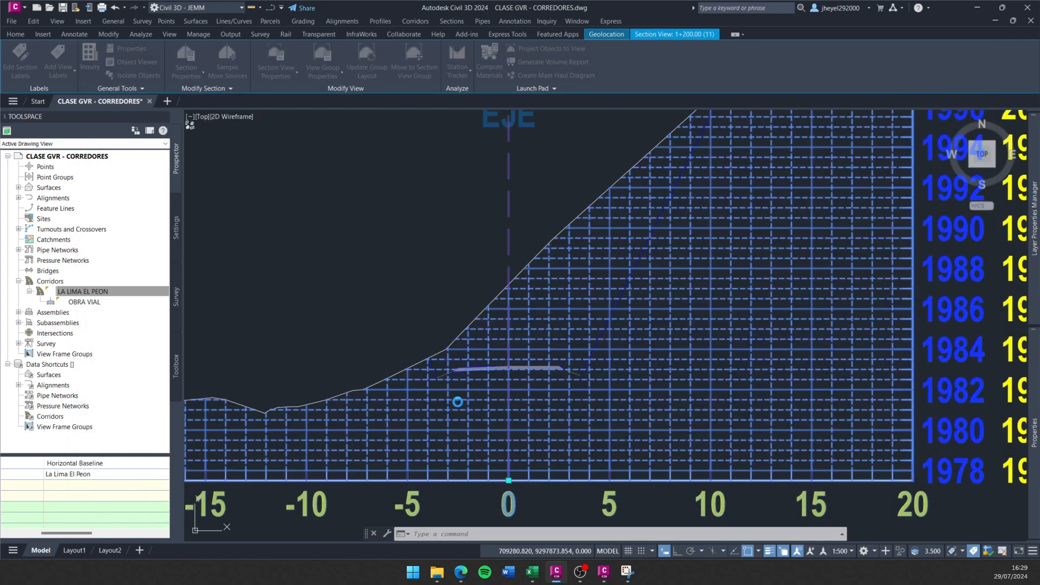
pyautogui.moveTo(424, 343); pyautogui.dragTo(443, 335, button='middle')
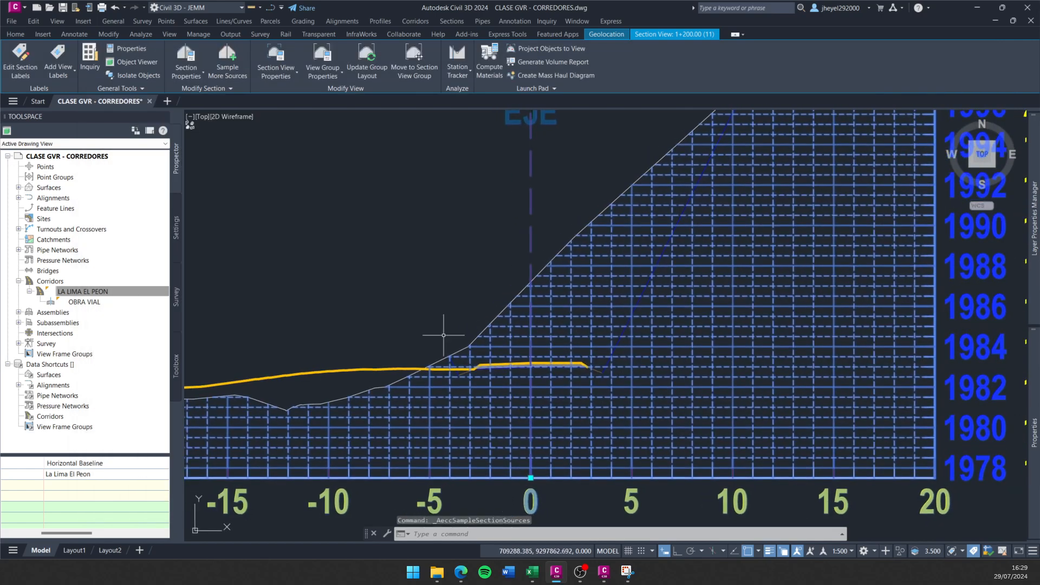
pyautogui.press('Escape')
# Examine the 1+200 section where the orange TOP ESTRUCTURAS line meets the pavement edge and the corridor's ditch.
pyautogui.scroll(3, 471, 349)
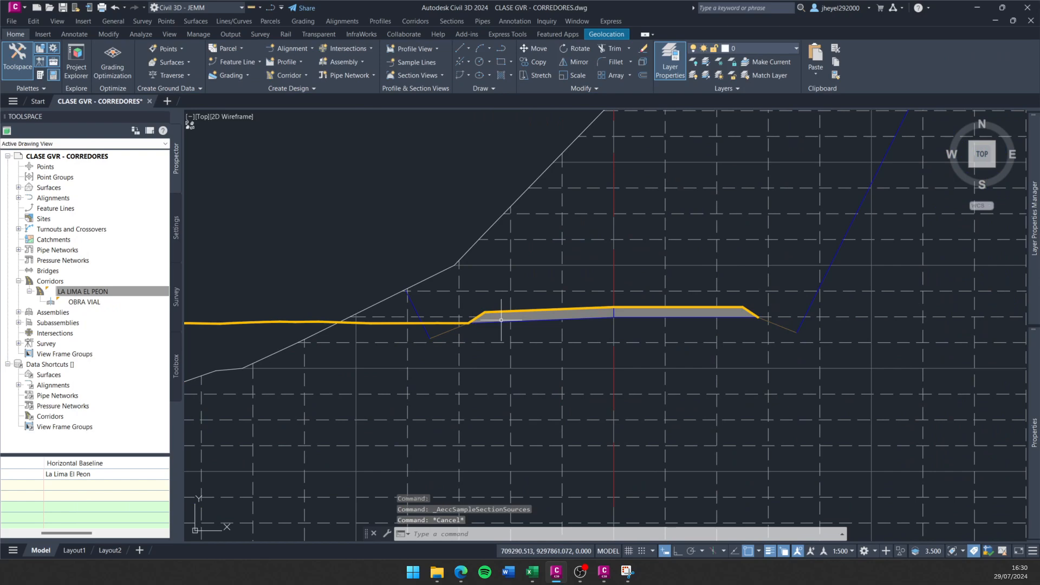
pyautogui.click(493, 321)
pyautogui.scroll(4, 446, 329)
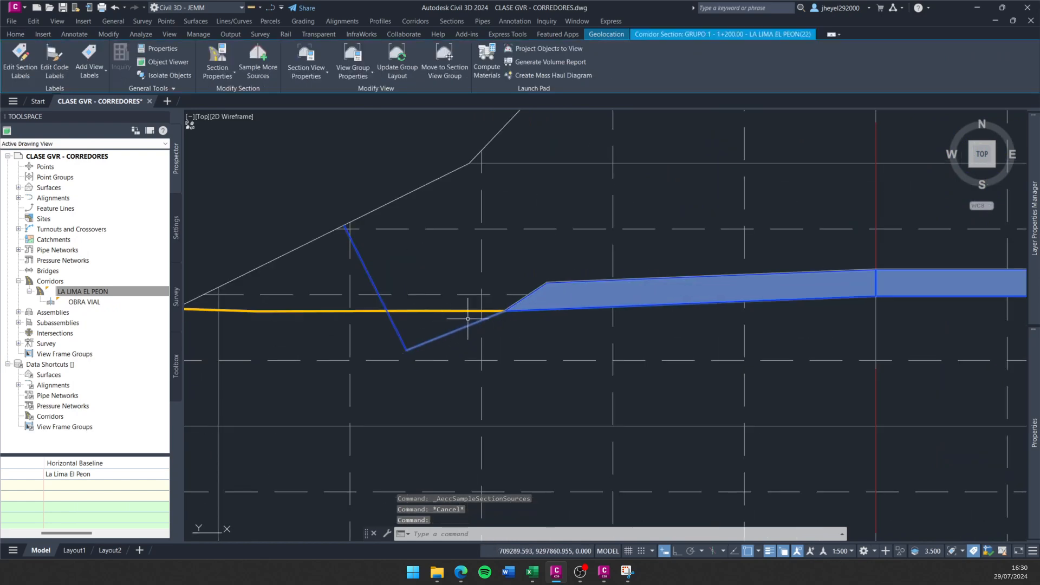
pyautogui.scroll(4, 505, 310)
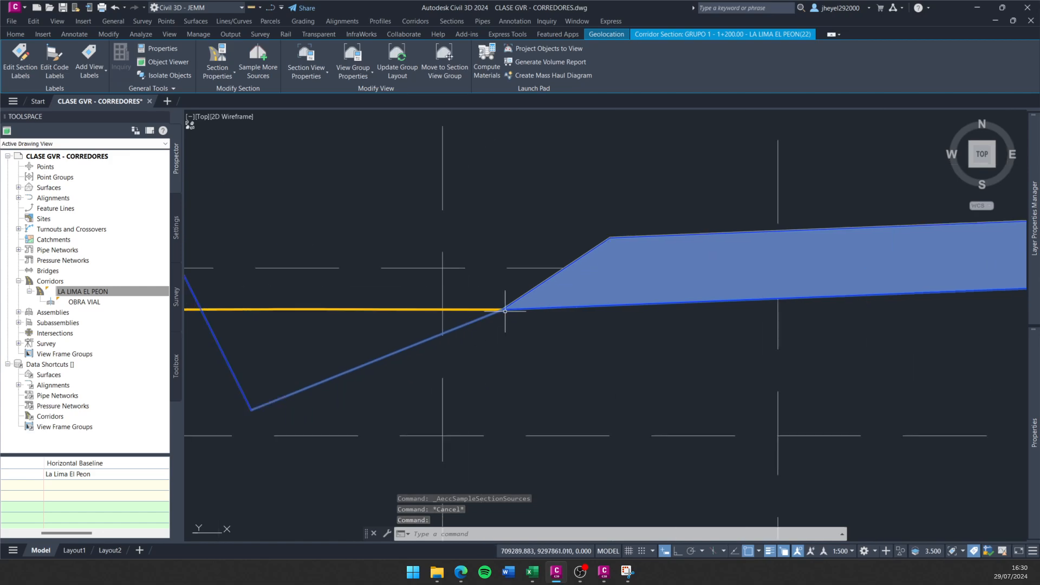
pyautogui.press('Escape')
pyautogui.scroll(-4, 477, 295)
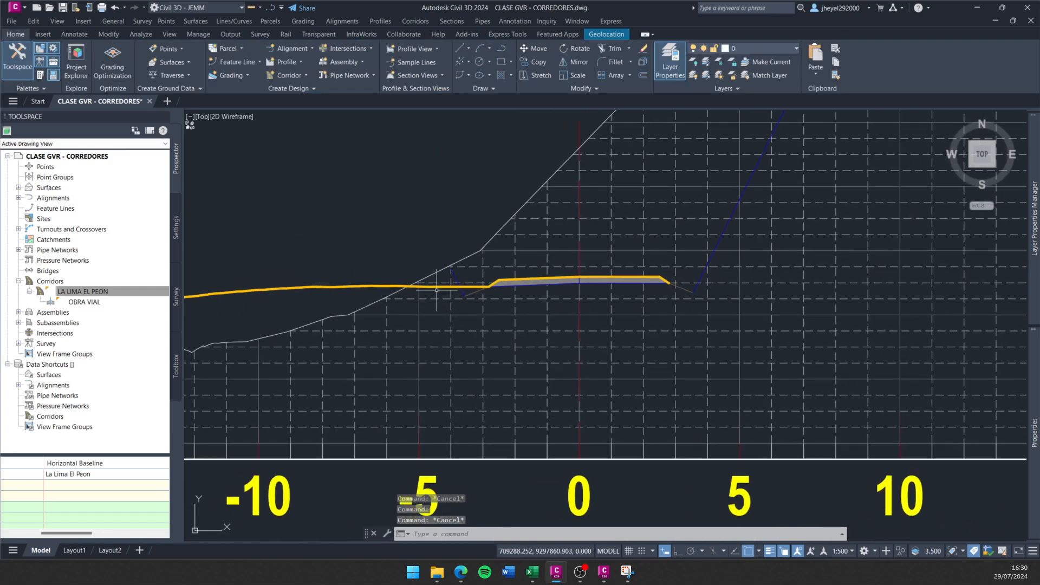
# Zoom from the 1+200 section view to its sample line and frame the surface triangles along the corridor in plan.
pyautogui.scroll(2, 459, 321)
pyautogui.click(531, 317)
pyautogui.click(520, 345)
pyautogui.rightClick(519, 345)
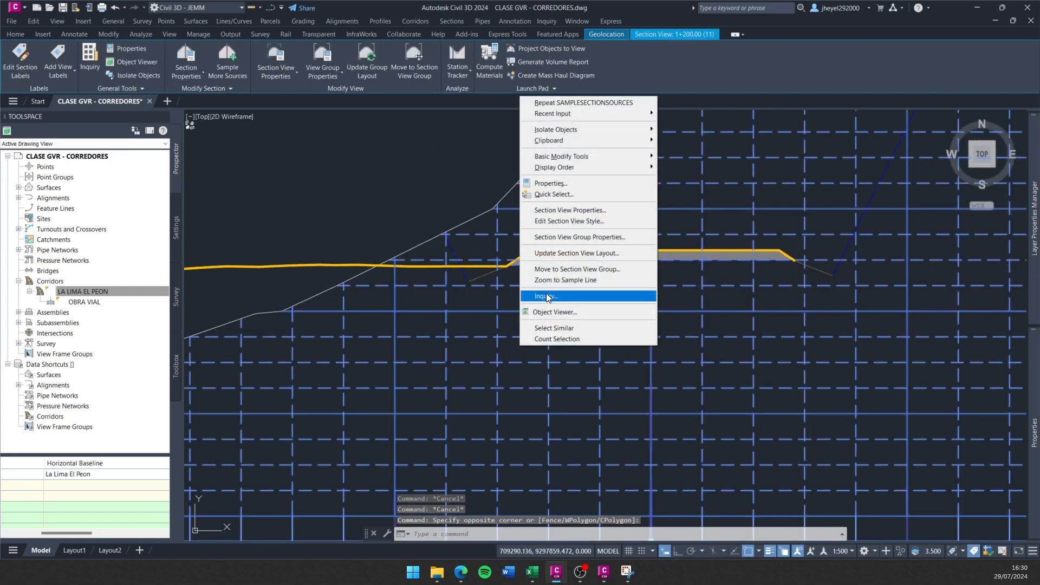
pyautogui.click(547, 280)
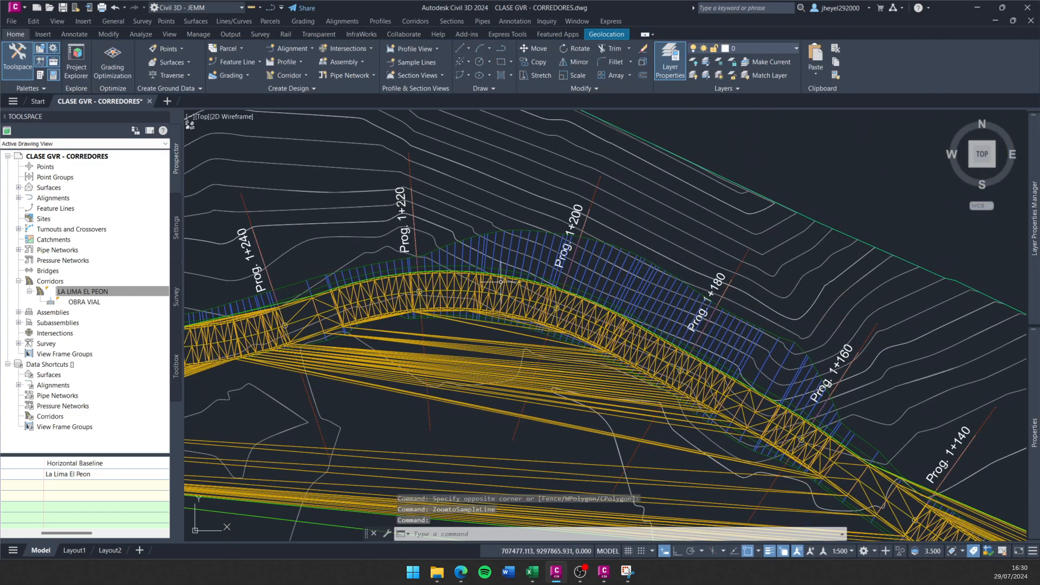
pyautogui.scroll(4, 500, 282)
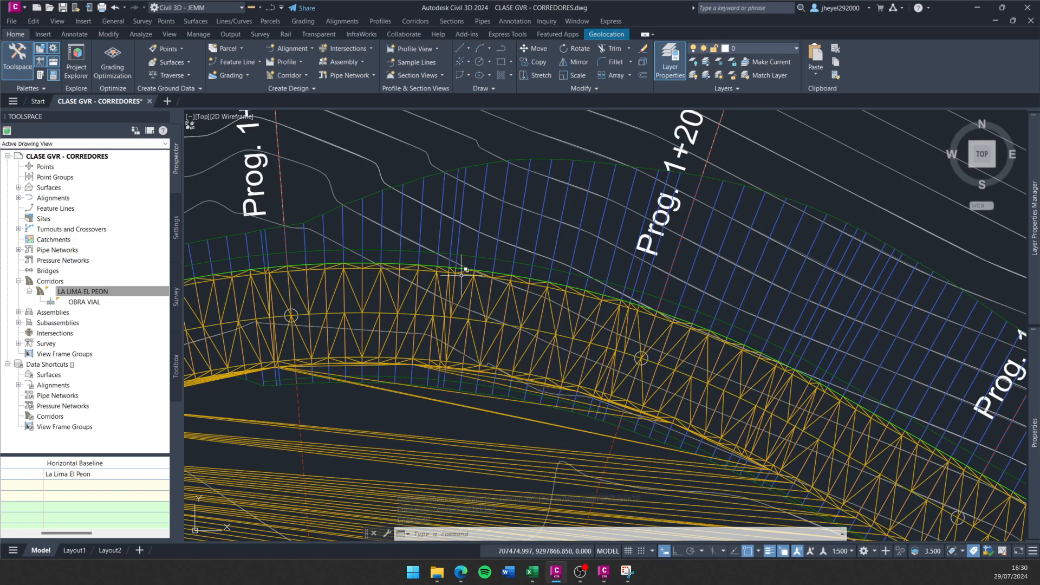
pyautogui.moveTo(471, 242); pyautogui.dragTo(474, 261, button='middle')
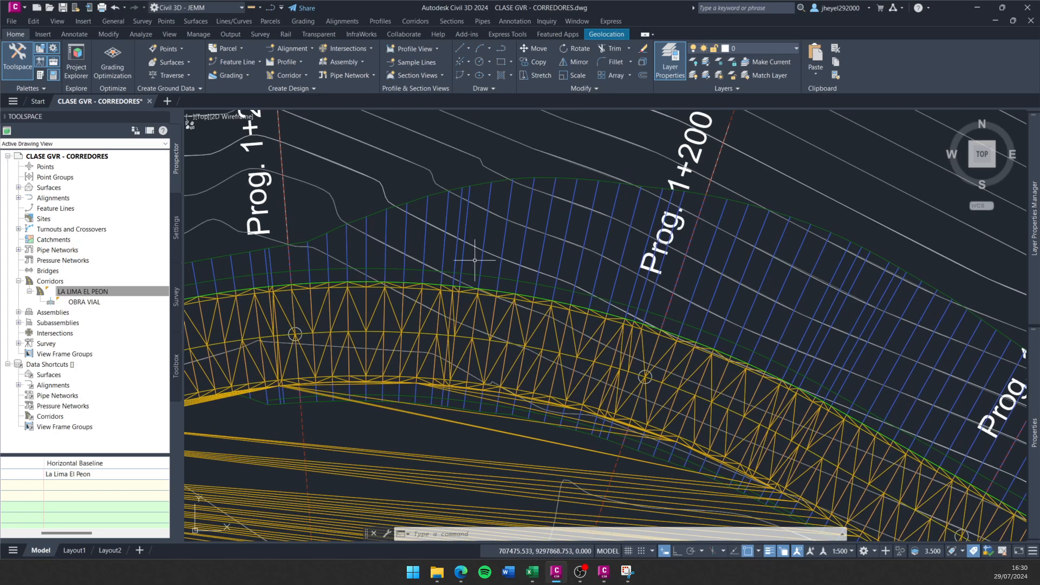
# Take a screen snip of the corridor plan around Prog. 1+200 and maximize it in the Snipping Tool.
pyautogui.press('Escape')
pyautogui.press('Escape')
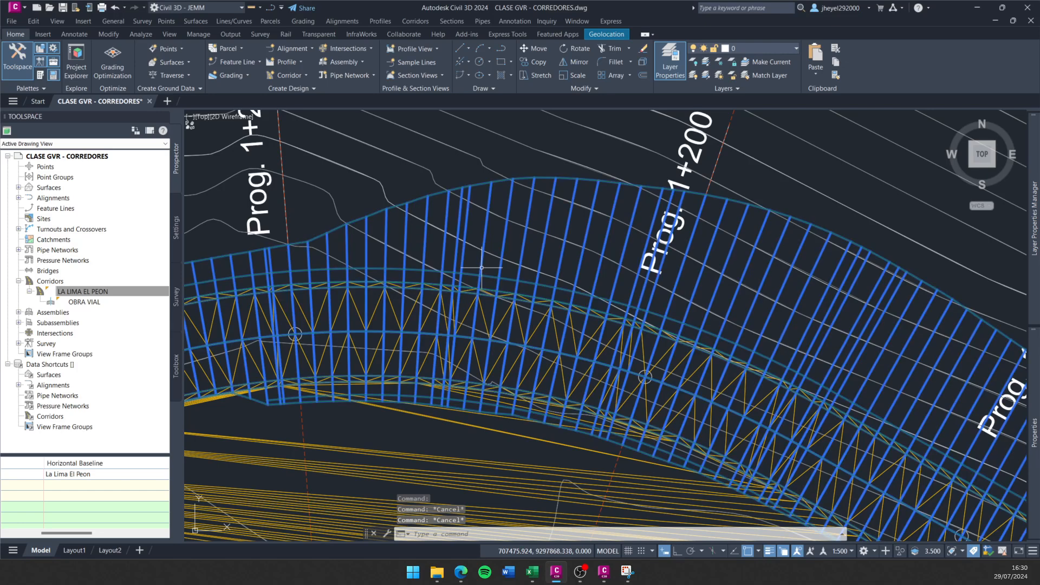
pyautogui.click(482, 267)
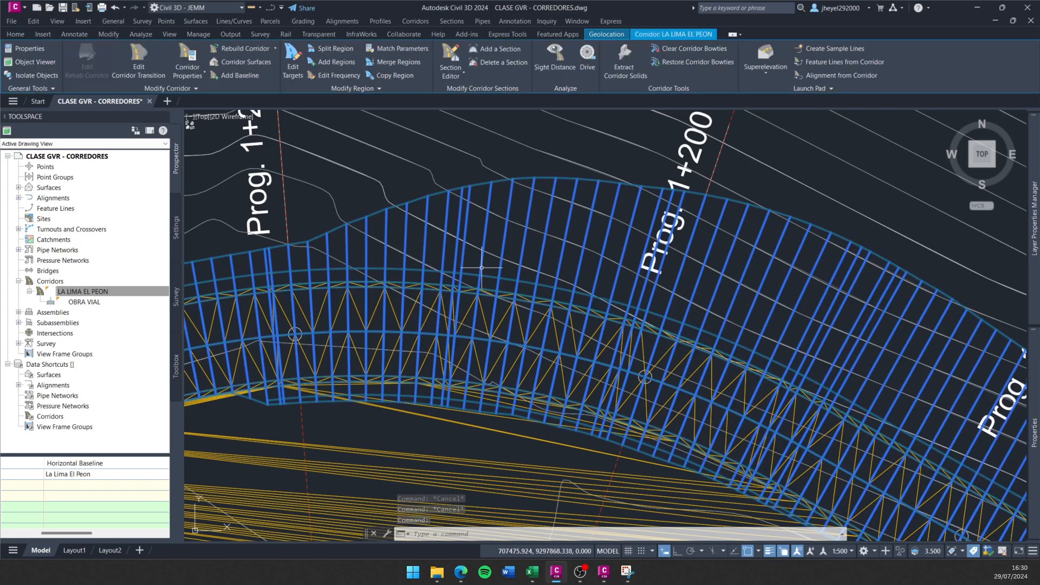
pyautogui.moveTo(482, 267); pyautogui.dragTo(601, 204, button='middle')
pyautogui.press('Escape')
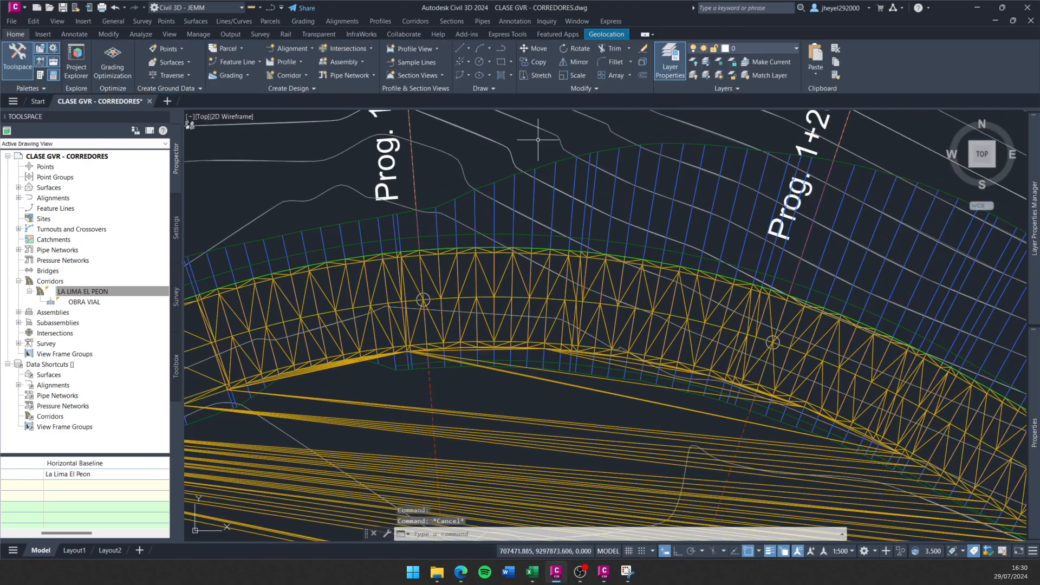
pyautogui.press('super+shift+s')
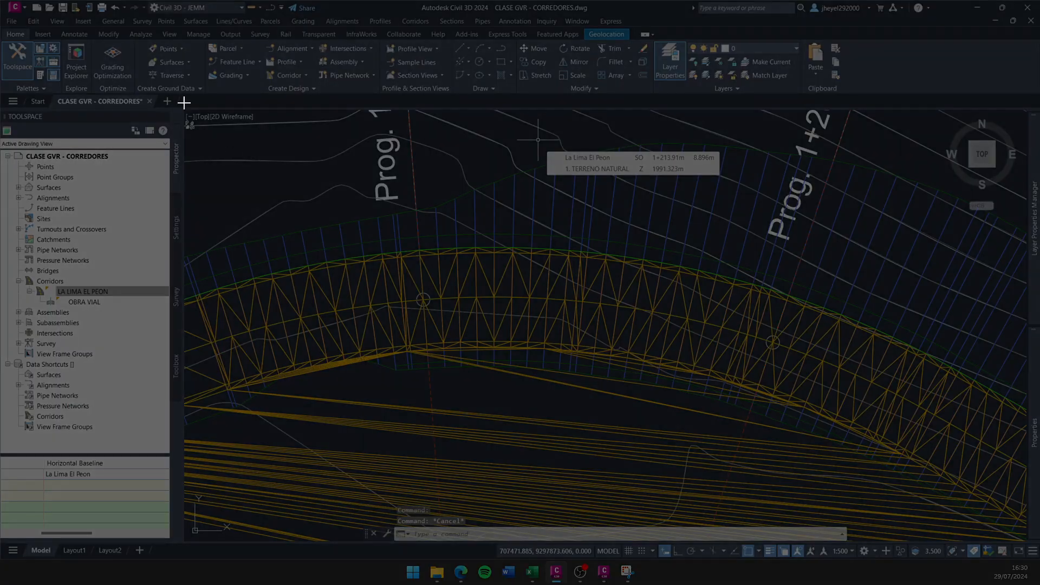
pyautogui.moveTo(176, 95)
pyautogui.mouseDown()
pyautogui.moveTo(945, 496)
pyautogui.moveTo(985, 490)
pyautogui.mouseUp()
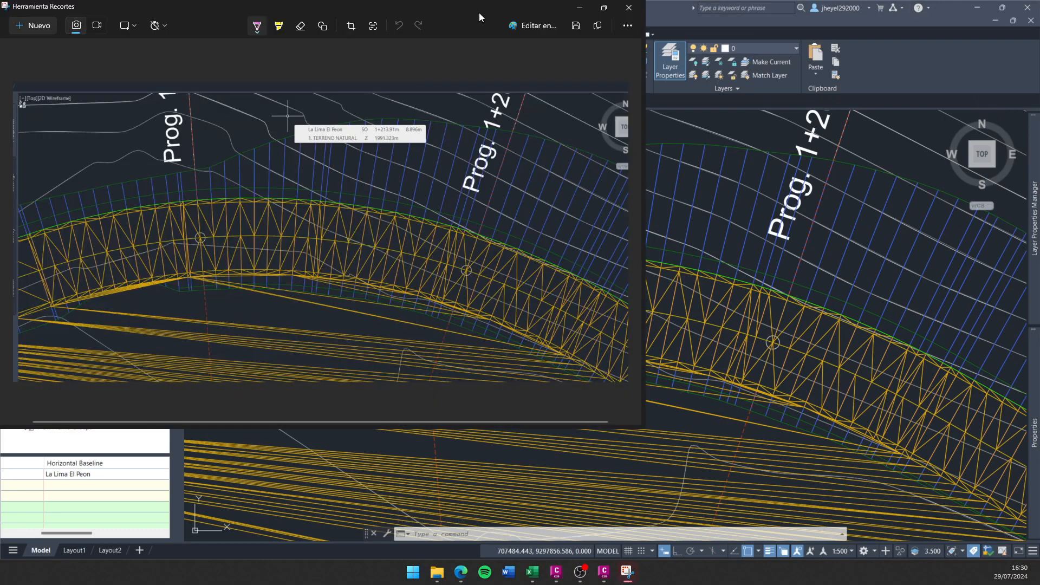
pyautogui.moveTo(479, 12); pyautogui.dragTo(538, 86)
pyautogui.doubleClick(538, 86)
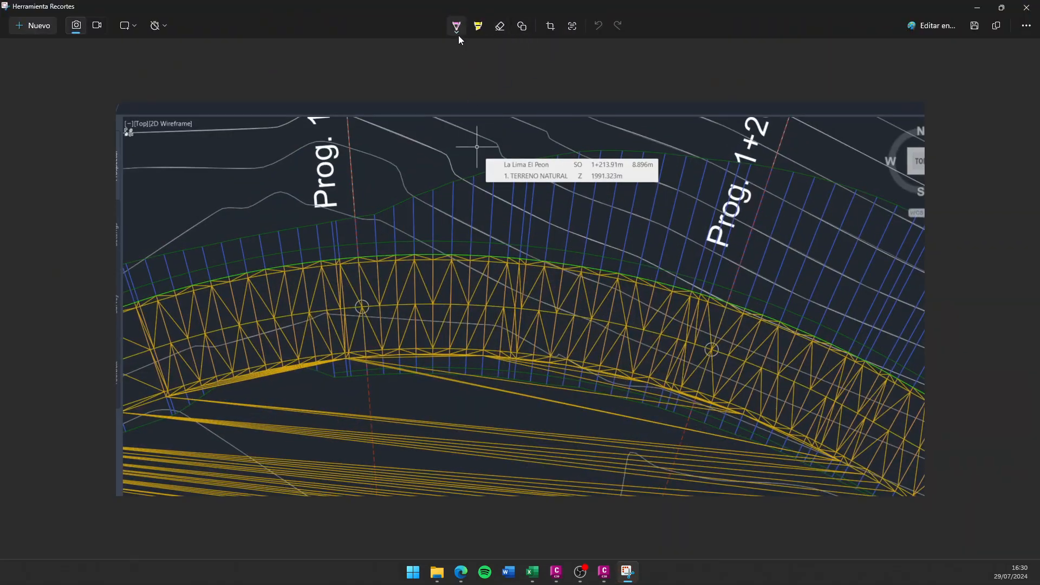
# Set the snip's annotation pen to red with a thinner stroke.
pyautogui.click(457, 27)
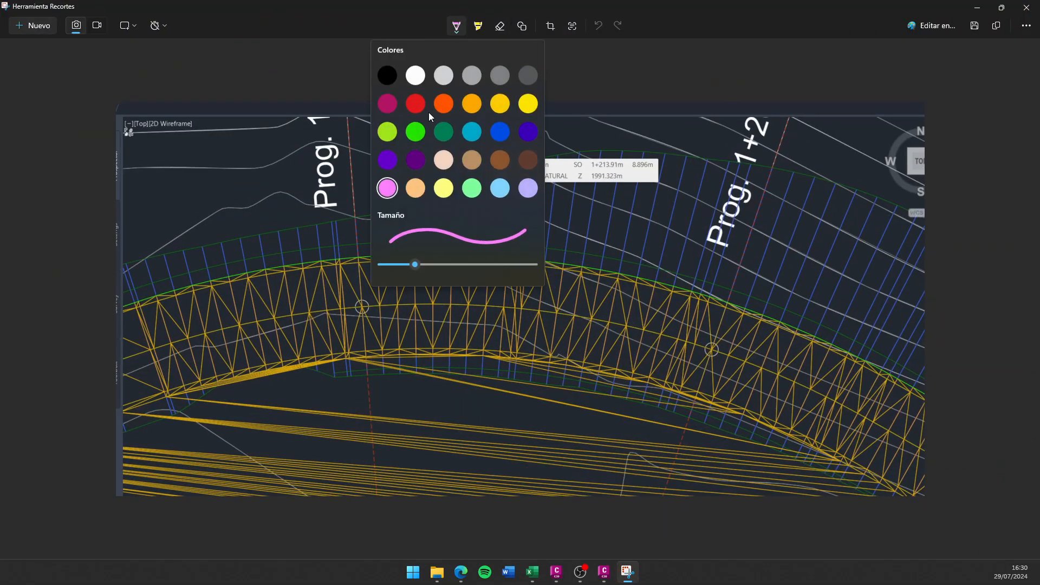
pyautogui.click(413, 102)
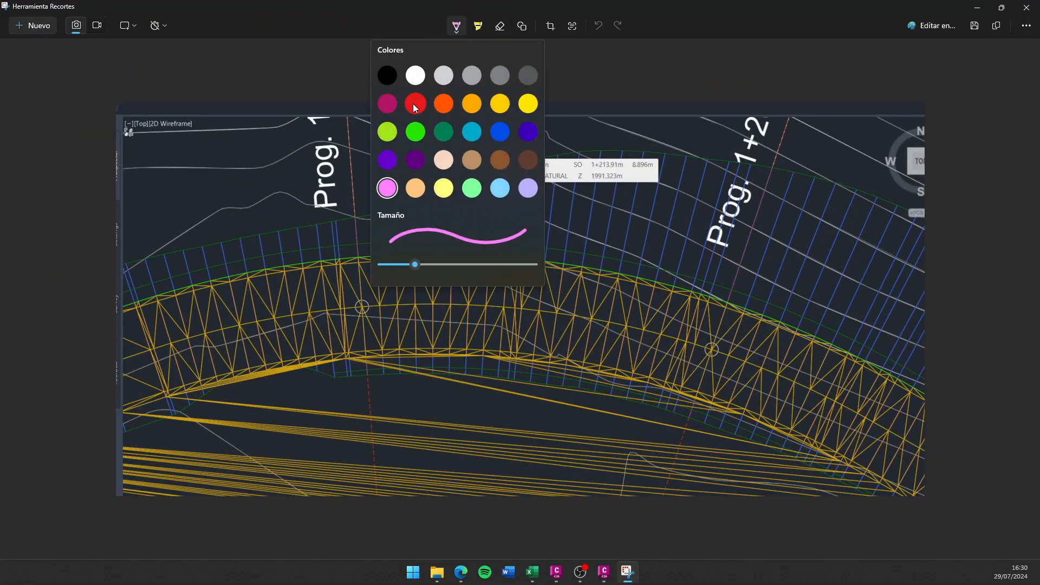
pyautogui.click(462, 31)
pyautogui.moveTo(416, 264); pyautogui.dragTo(404, 264)
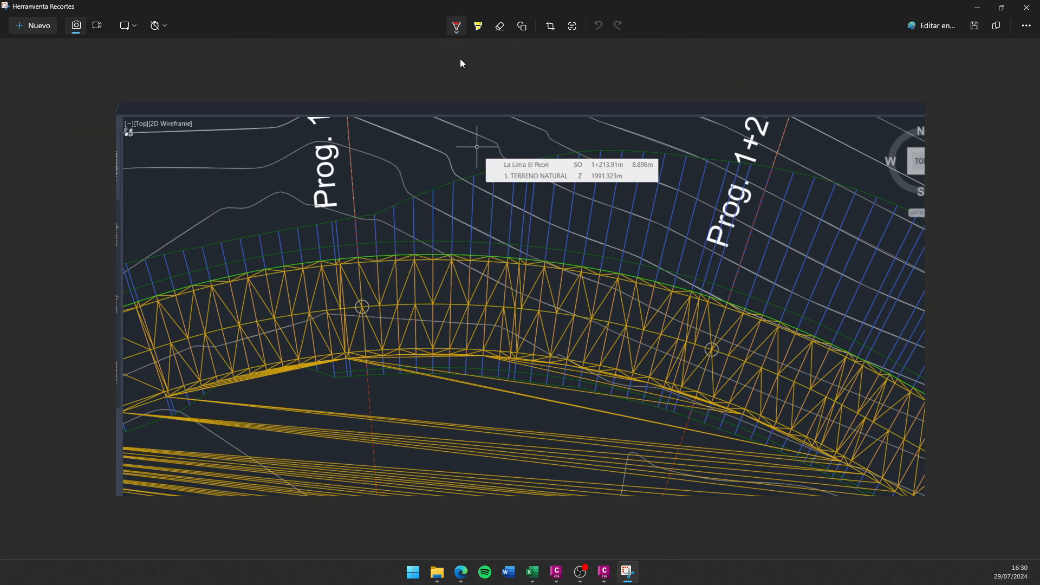
pyautogui.click(455, 32)
# Sketch red pen strokes along both edges of the triangulated roadway on the snip and undo them.
pyautogui.click(253, 210)
pyautogui.moveTo(287, 260); pyautogui.dragTo(287, 261)
pyautogui.click(280, 253)
pyautogui.hotkey('ctrl', 'z')
pyautogui.hotkey('ctrl', 'z')
pyautogui.moveTo(290, 265); pyautogui.dragTo(290, 264)
pyautogui.hotkey('ctrl', 'z')
pyautogui.moveTo(314, 359); pyautogui.dragTo(314, 359)
pyautogui.hotkey('ctrl', 'z')
pyautogui.moveTo(301, 265); pyautogui.dragTo(304, 266)
pyautogui.hotkey('ctrl', 'z')
pyautogui.hotkey('ctrl', 'z')
pyautogui.moveTo(336, 271)
pyautogui.mouseDown()
pyautogui.moveTo(359, 268)
pyautogui.moveTo(317, 267)
pyautogui.mouseUp()
pyautogui.hotkey('ctrl', 'z')
pyautogui.hotkey('ctrl', 'z')
pyautogui.moveTo(328, 260); pyautogui.dragTo(327, 260)
pyautogui.hotkey('ctrl', 'z')
pyautogui.moveTo(177, 294); pyautogui.dragTo(176, 293)
pyautogui.hotkey('ctrl', 'z')
pyautogui.moveTo(433, 264); pyautogui.dragTo(433, 264)
pyautogui.moveTo(316, 359); pyautogui.dragTo(415, 348)
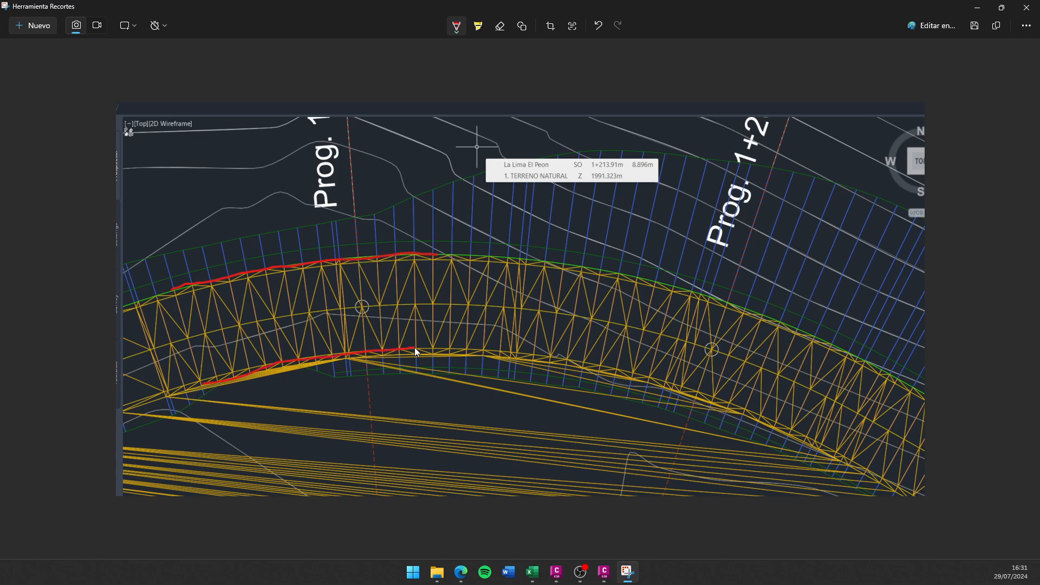
pyautogui.hotkey('ctrl', 'z')
pyautogui.hotkey('ctrl', 'z')
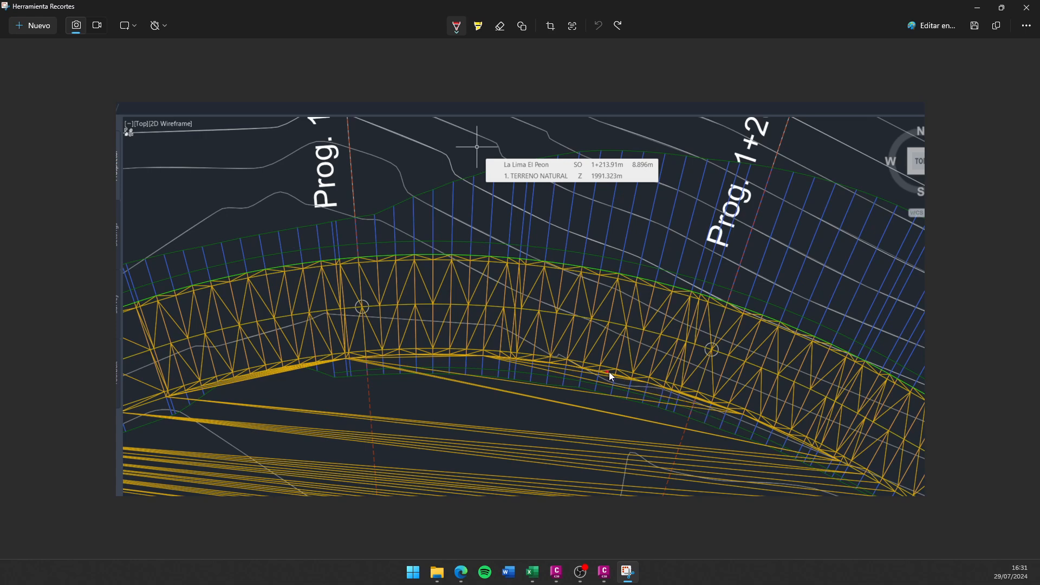
# Trace the roadway's inner-curve edge and the jump out to the slope limit in red on the snip, and undo the strokes.
pyautogui.moveTo(635, 378); pyautogui.dragTo(637, 380)
pyautogui.hotkey('ctrl', 'z')
pyautogui.moveTo(824, 452); pyautogui.dragTo(824, 452)
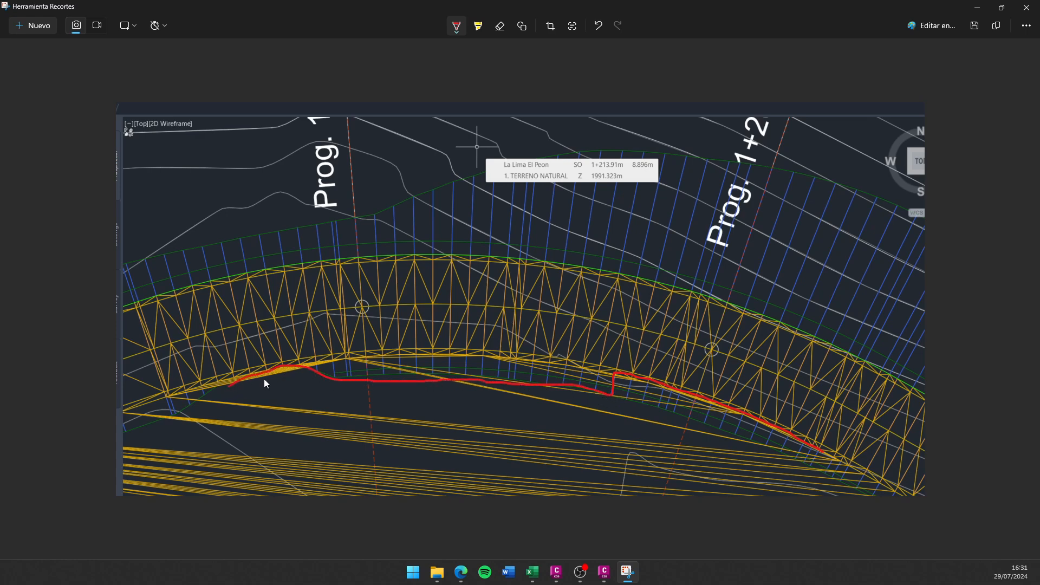
pyautogui.hotkey('ctrl', 'z')
pyautogui.hotkey('ctrl', 'z')
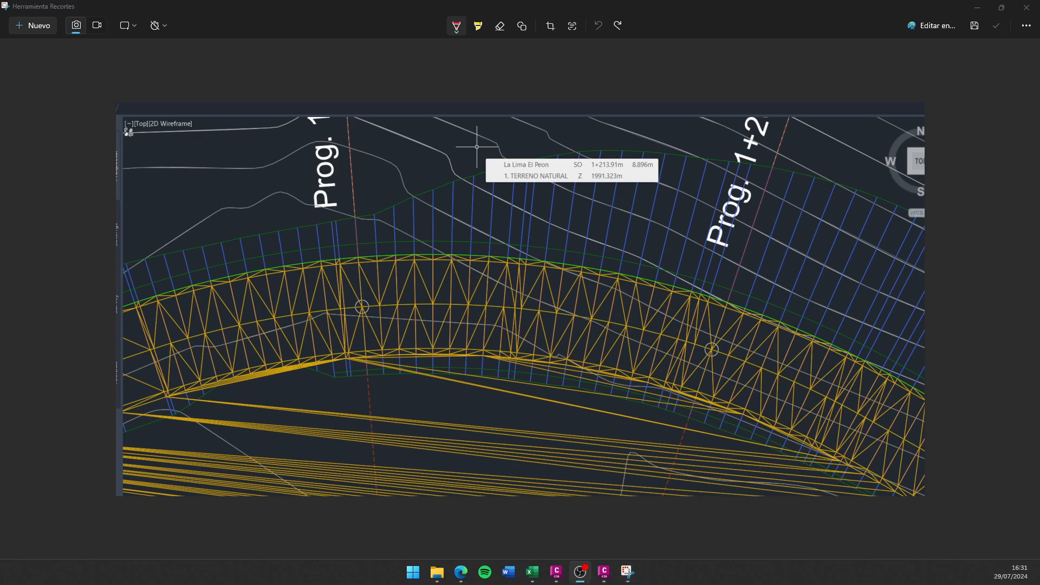
pyautogui.click(152, 516)
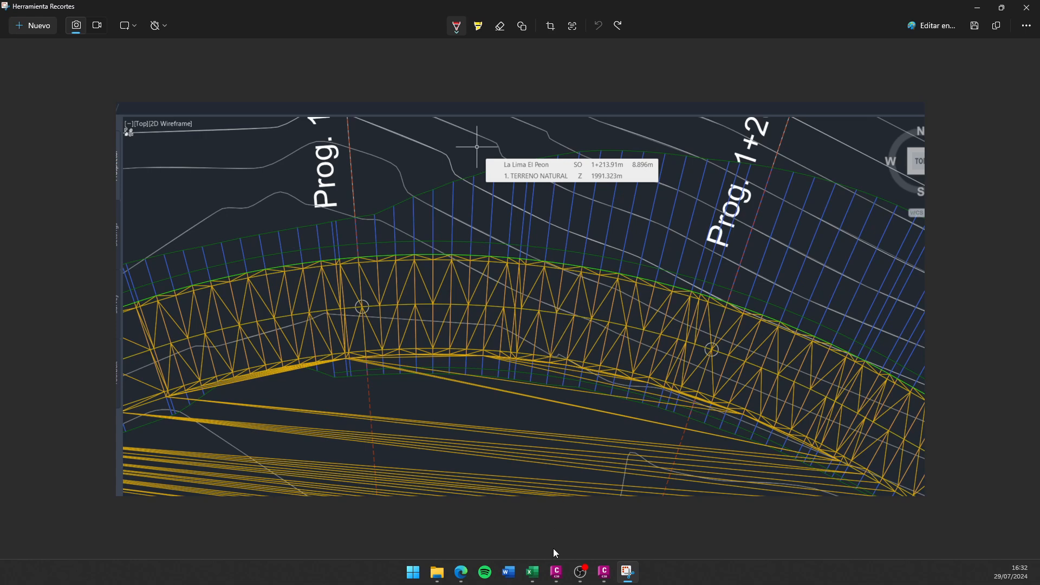
# Switch to Civil 3D, add an automatic outside boundary from Borde_2 to the corridor's TOP ESTRUCTURAS surface, and rebuild the corridor.
pyautogui.click(557, 571)
pyautogui.press('Escape')
pyautogui.press('Escape')
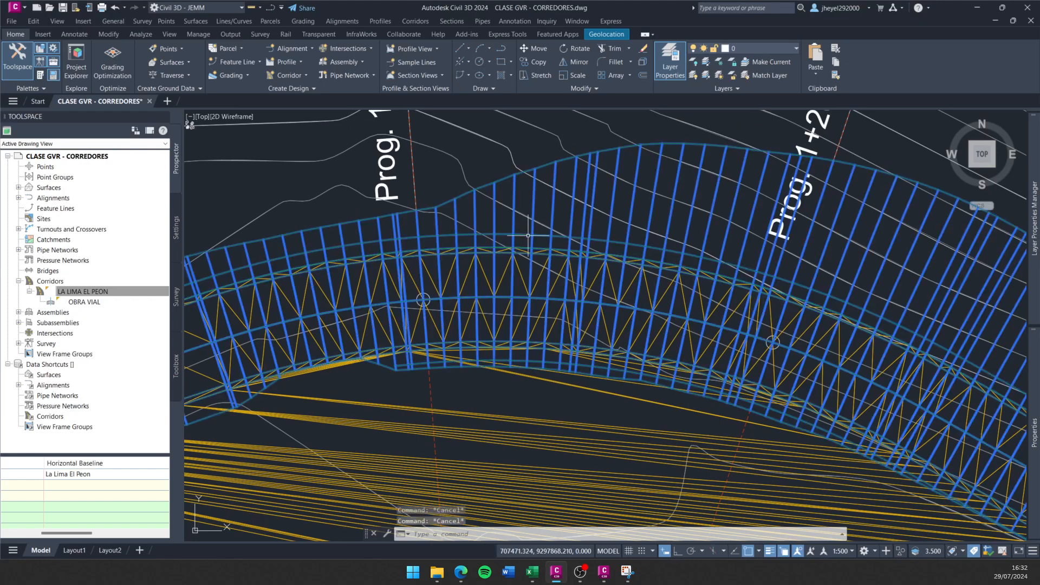
pyautogui.click(528, 236)
pyautogui.click(188, 60)
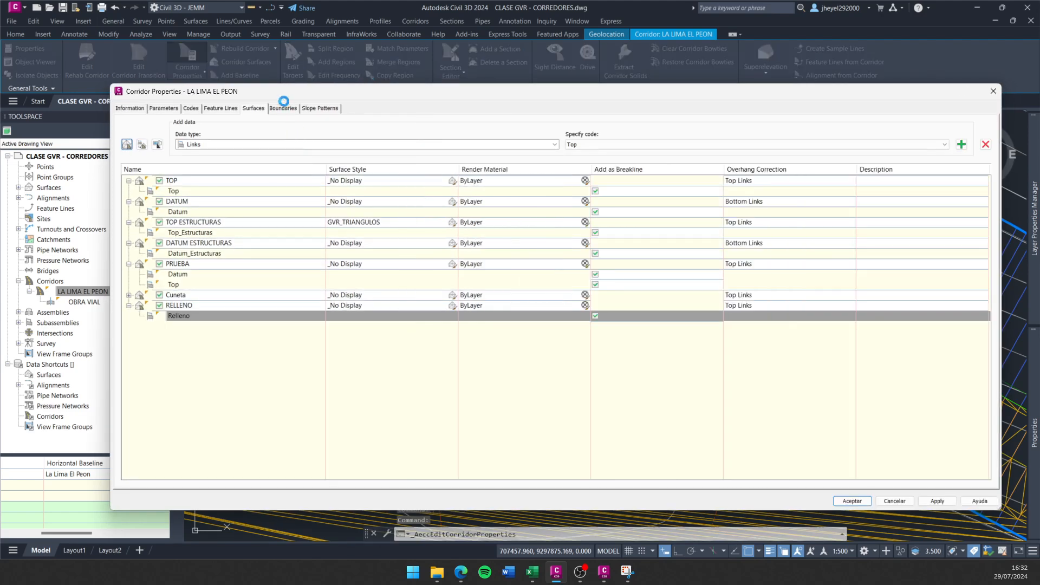
pyautogui.click(283, 107)
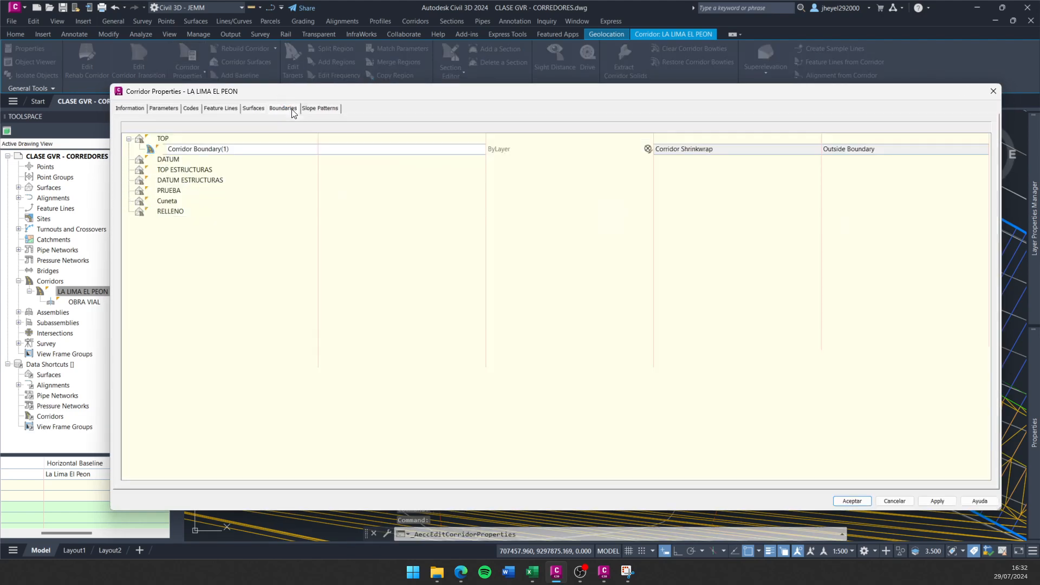
pyautogui.rightClick(192, 173)
pyautogui.moveTo(323, 188)
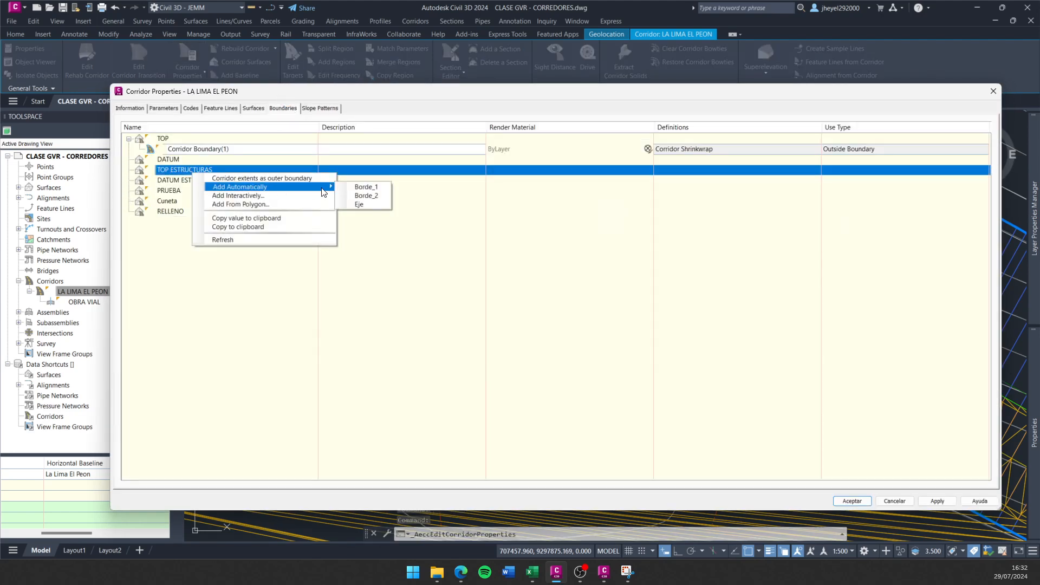
pyautogui.click(367, 196)
pyautogui.click(852, 501)
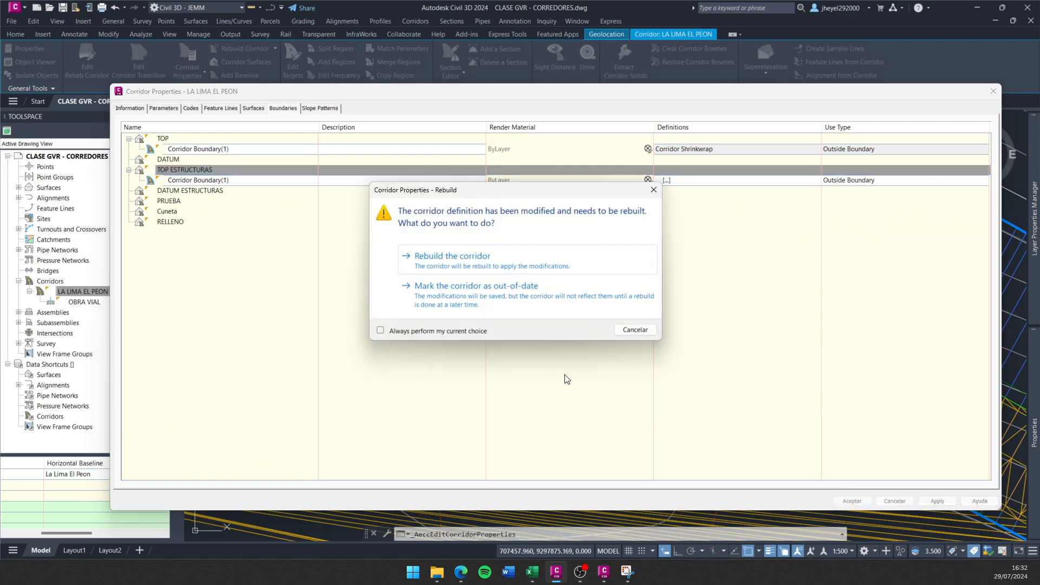
pyautogui.click(481, 268)
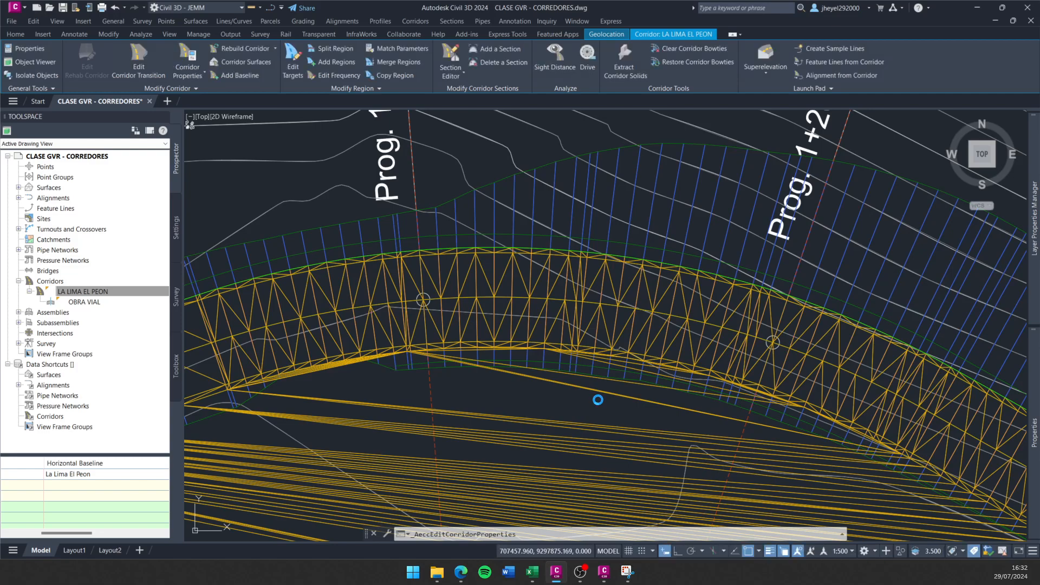
# Deselect the corridor and undo the Borde_2 outside boundary on the TOP ESTRUCTURAS surface.
pyautogui.press('Escape')
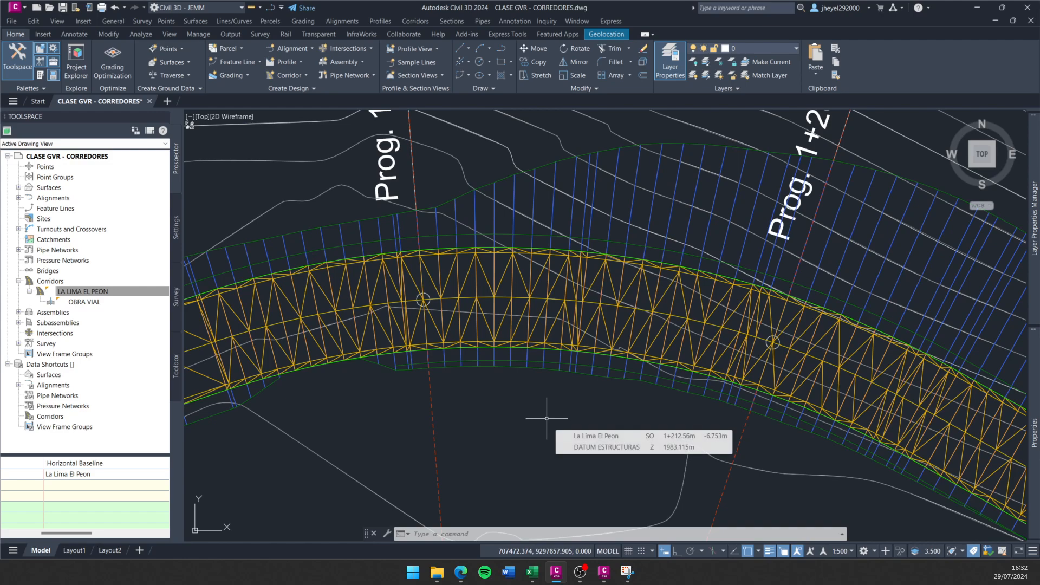
pyautogui.hotkey('ctrl', 'z')
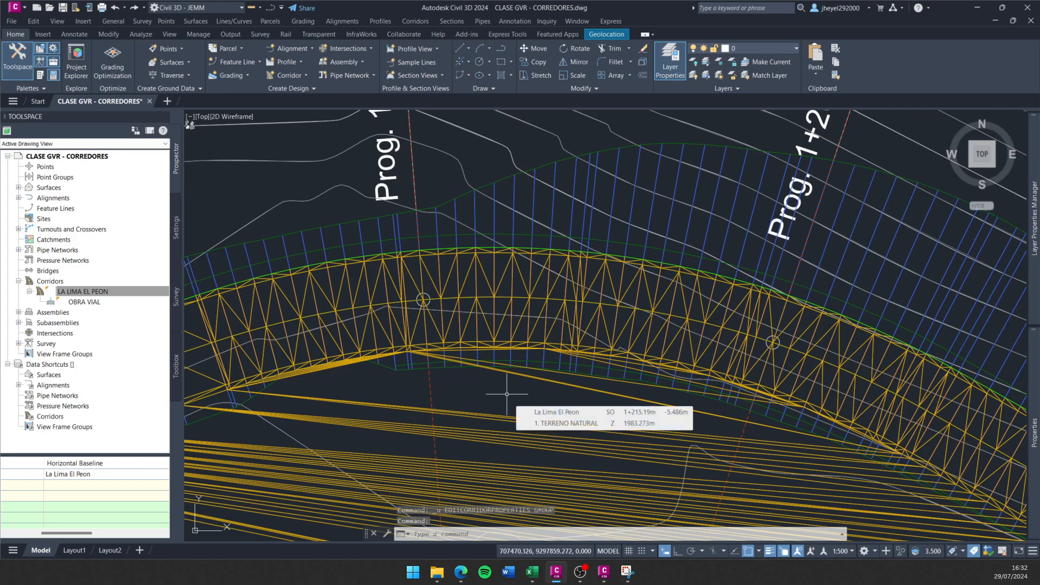
pyautogui.moveTo(506, 393); pyautogui.dragTo(480, 396, button='middle')
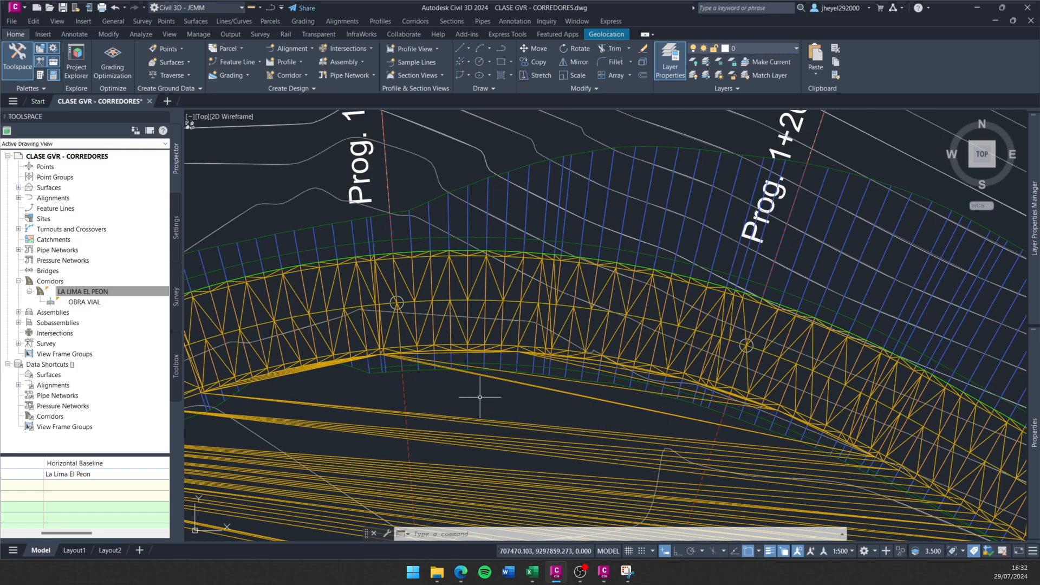
pyautogui.scroll(3, 409, 271)
pyautogui.scroll(-3, 412, 272)
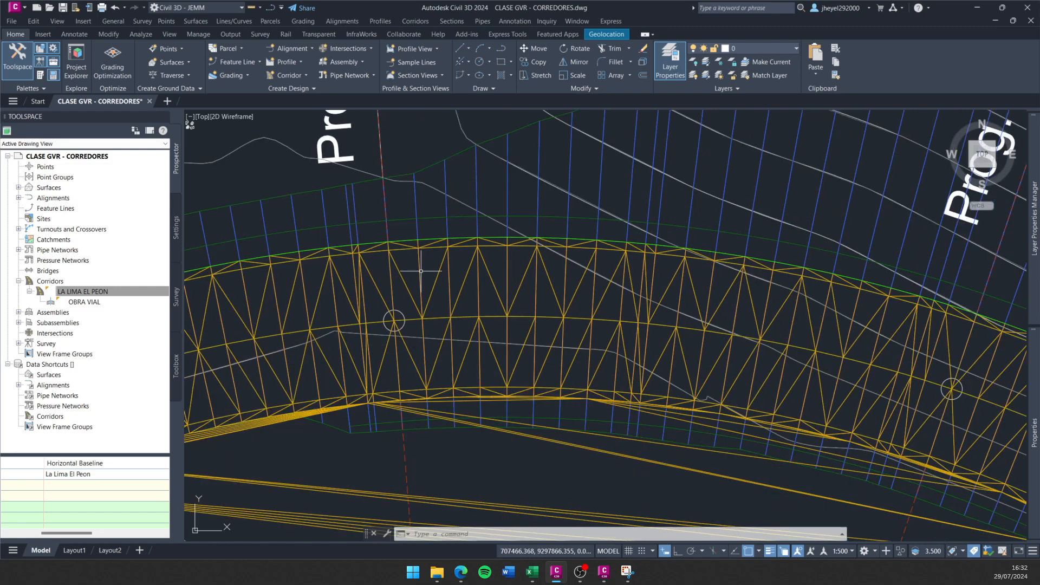
pyautogui.scroll(2, 412, 272)
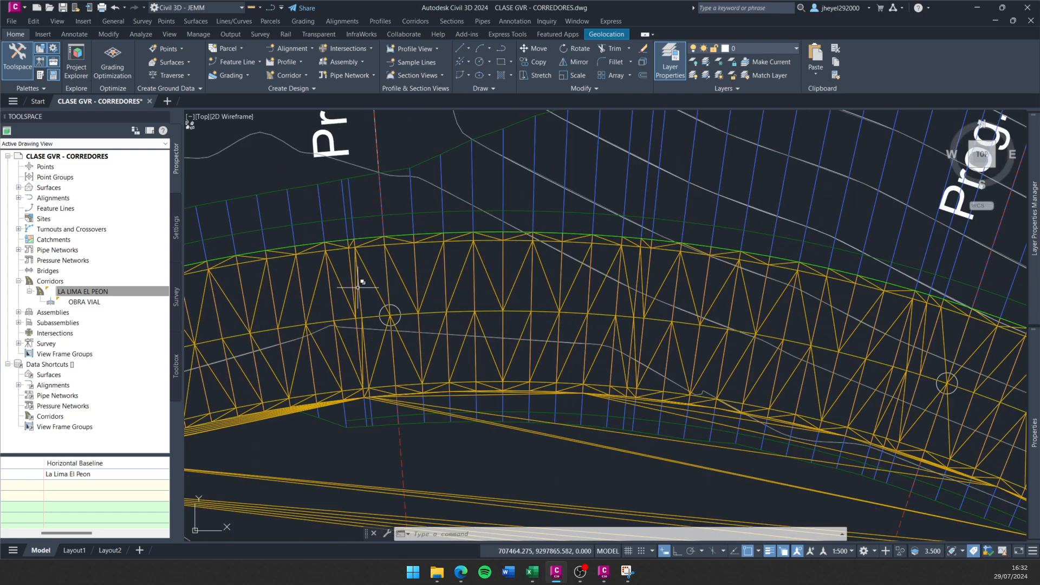
# Switch to Subassembly Composer to view the AFIRMADO_V4_DER section, and return to Civil 3D.
pyautogui.click(602, 573)
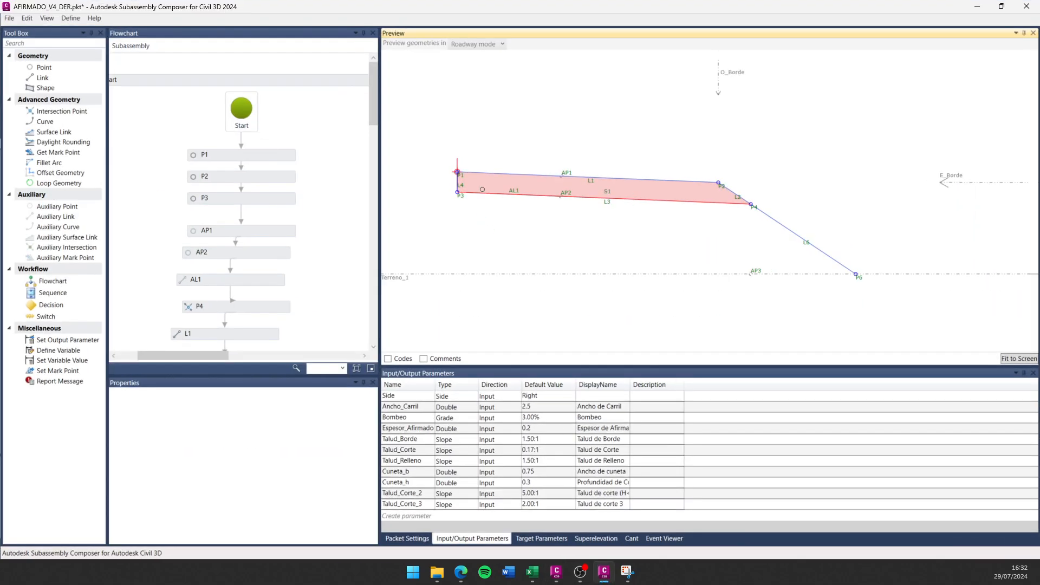
pyautogui.click(978, 8)
pyautogui.scroll(1, 518, 279)
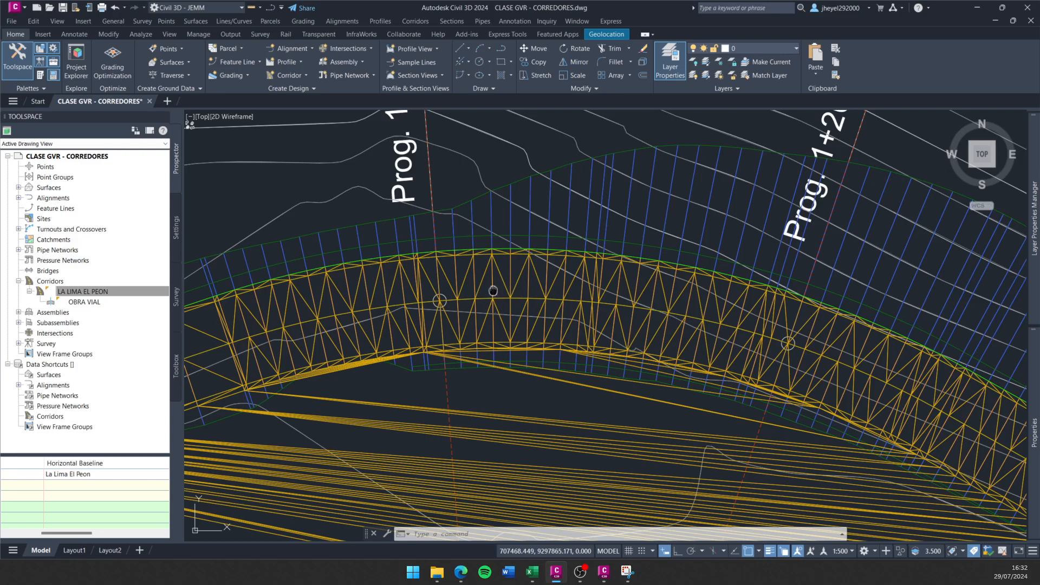
# Examine the roadway edge lines against the TOP ESTRUCTURAS triangulation along the curve around Prog. 1+220.
pyautogui.moveTo(493, 291); pyautogui.dragTo(518, 278, button='middle')
pyautogui.scroll(2, 474, 225)
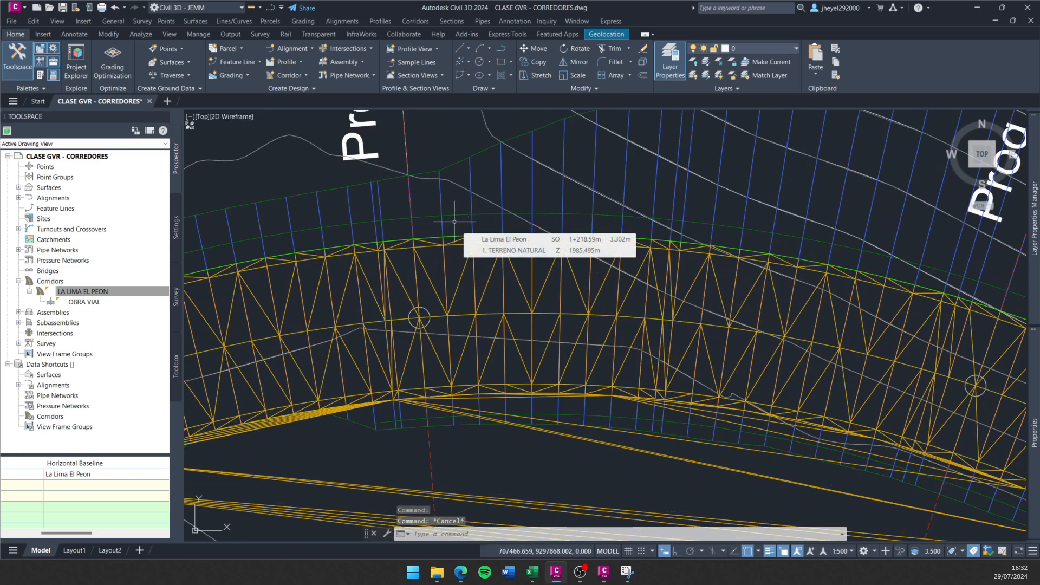
pyautogui.scroll(-1, 371, 274)
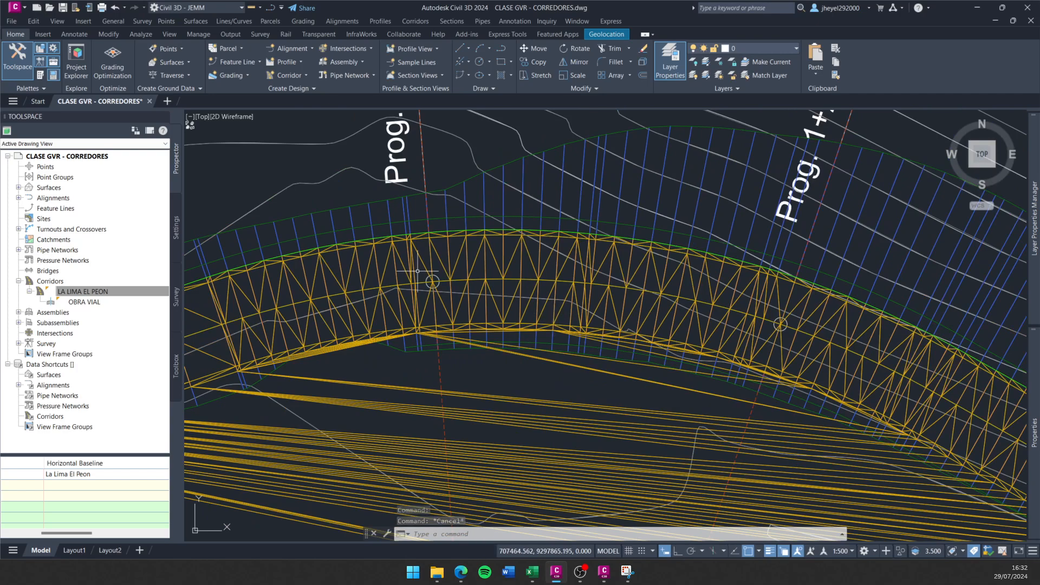
pyautogui.moveTo(481, 357)
pyautogui.mouseDown(button='middle')
pyautogui.moveTo(460, 356)
pyautogui.moveTo(755, 302)
pyautogui.moveTo(617, 371)
pyautogui.moveTo(482, 412)
pyautogui.mouseUp(button='middle')
pyautogui.press('Escape')
pyautogui.press('Escape')
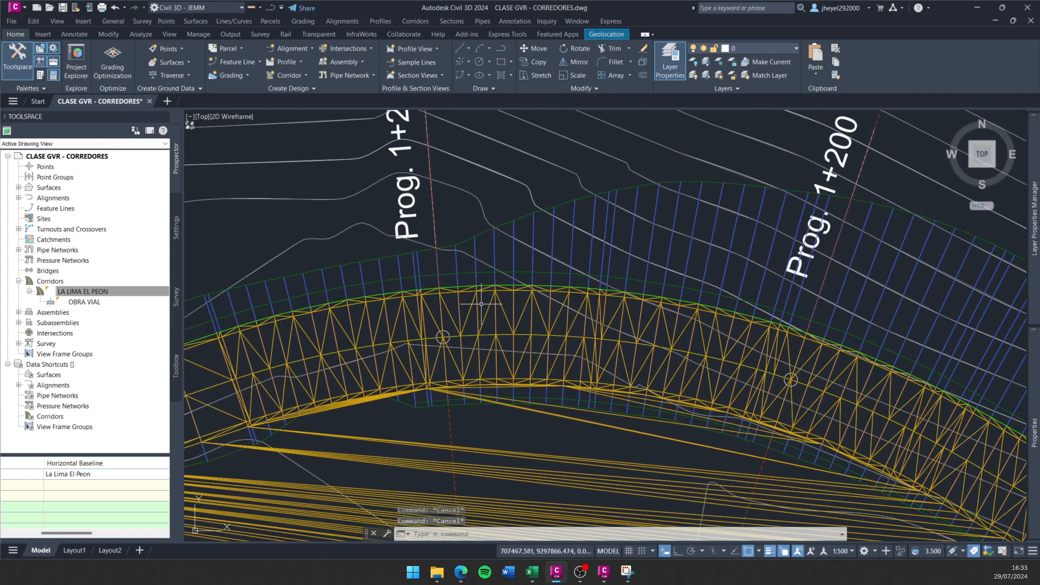
pyautogui.scroll(2, 482, 304)
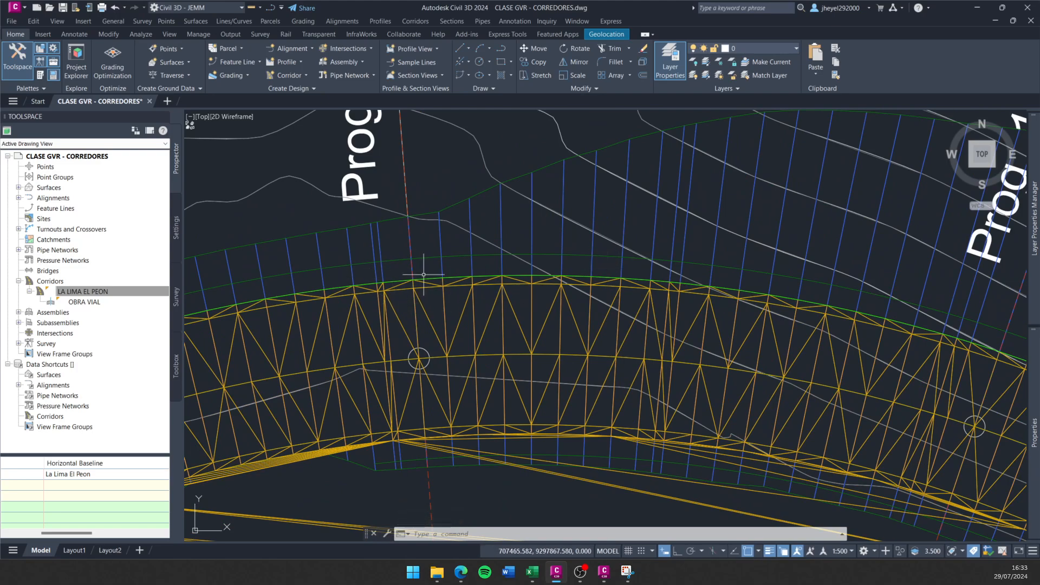
pyautogui.press('Escape')
pyautogui.press('Escape')
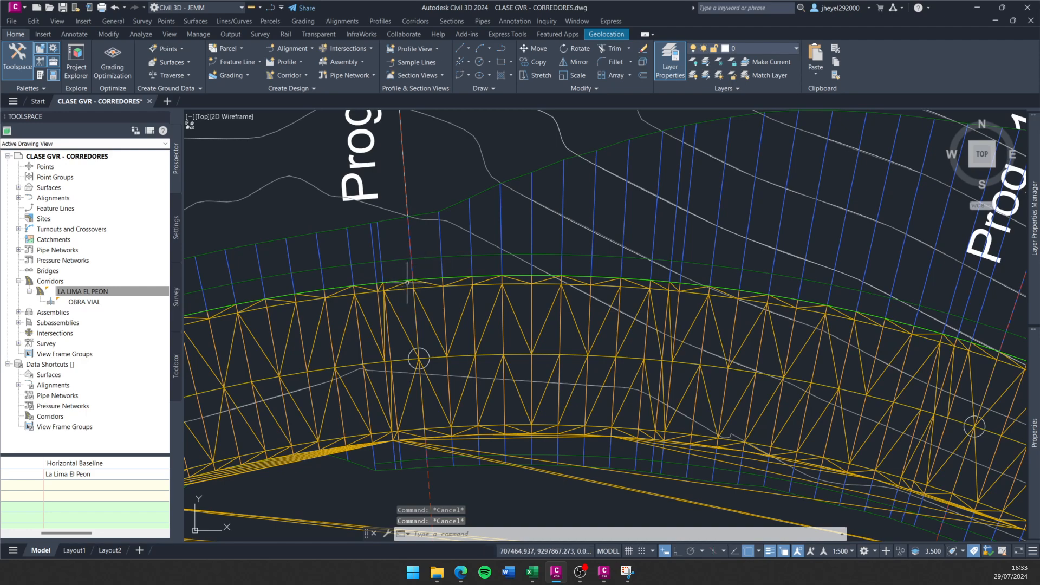
pyautogui.scroll(-2, 631, 298)
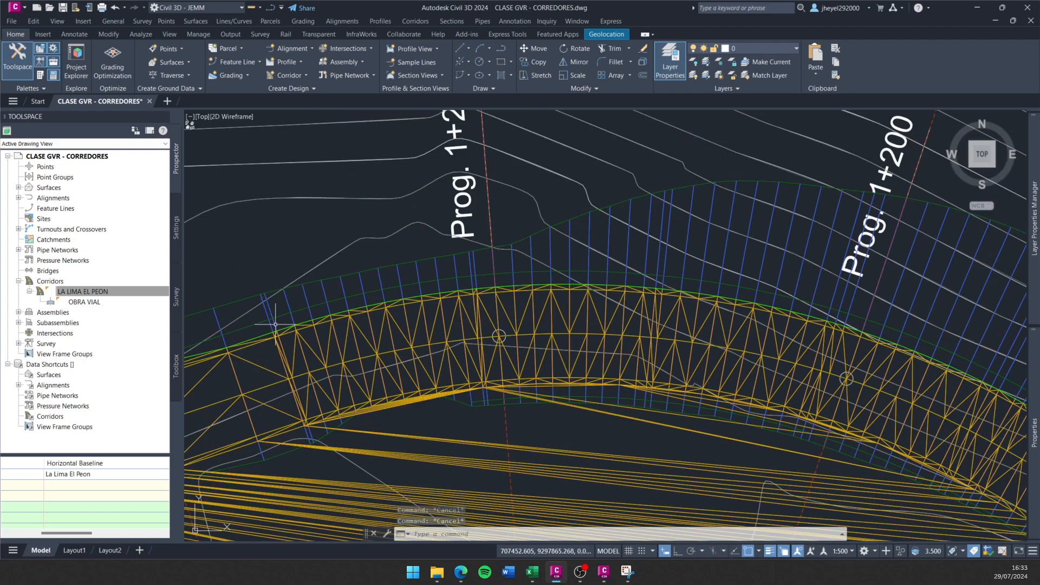
pyautogui.moveTo(352, 327); pyautogui.dragTo(436, 296, button='middle')
pyautogui.scroll(2, 639, 293)
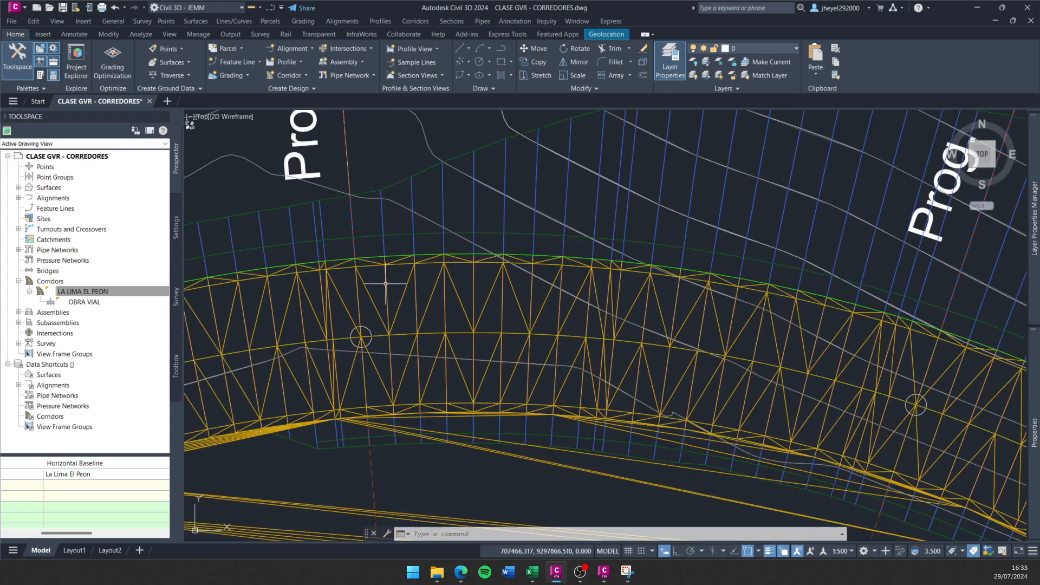
pyautogui.scroll(2, 397, 280)
pyautogui.scroll(-2, 397, 281)
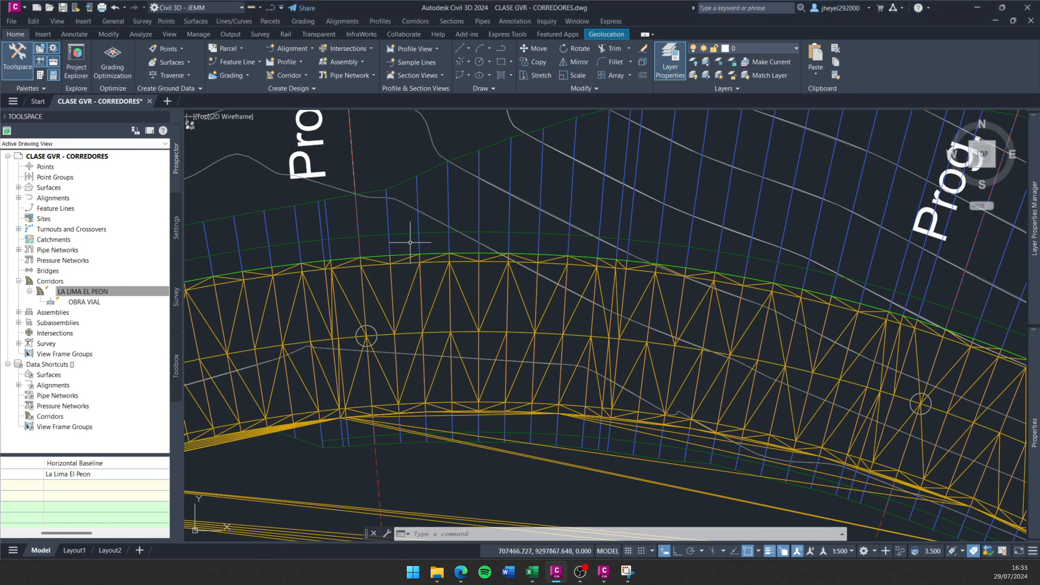
# Select the LA LIMA EL PEON corridor and open the feature line settings in its properties.
pyautogui.click(452, 208)
pyautogui.press('Escape')
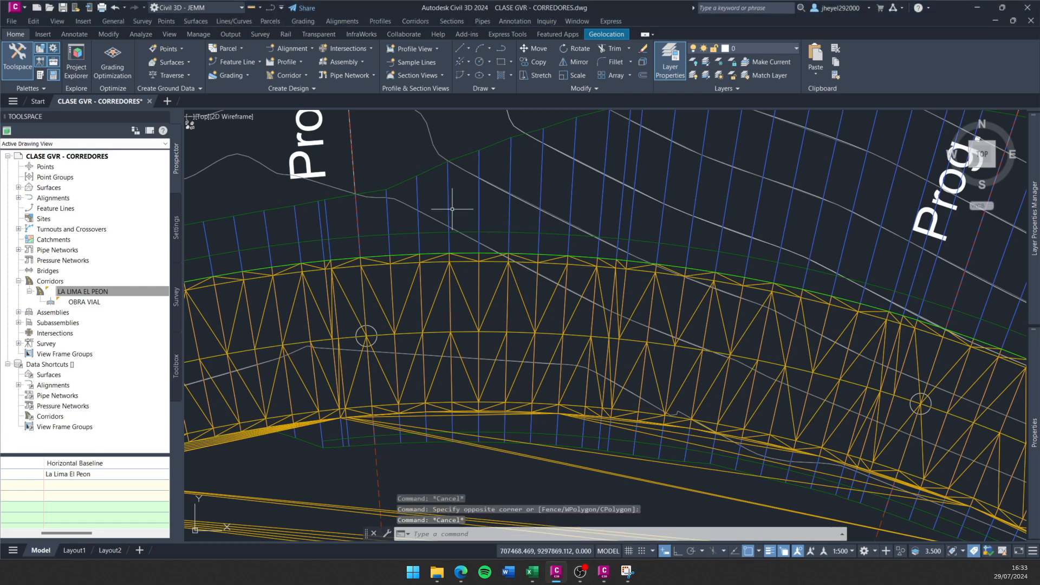
pyautogui.click(478, 197)
pyautogui.click(435, 287)
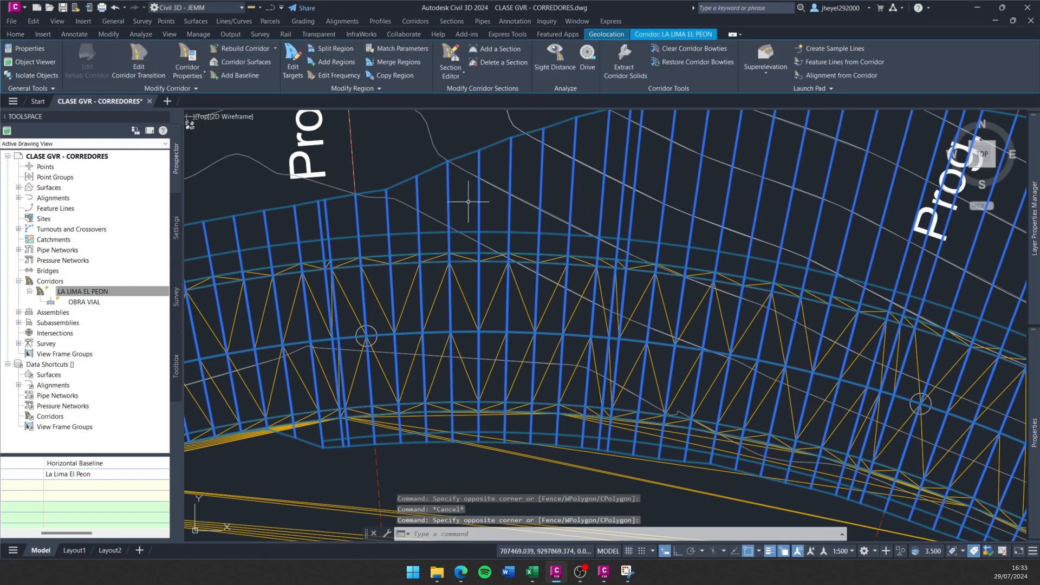
pyautogui.doubleClick(435, 288)
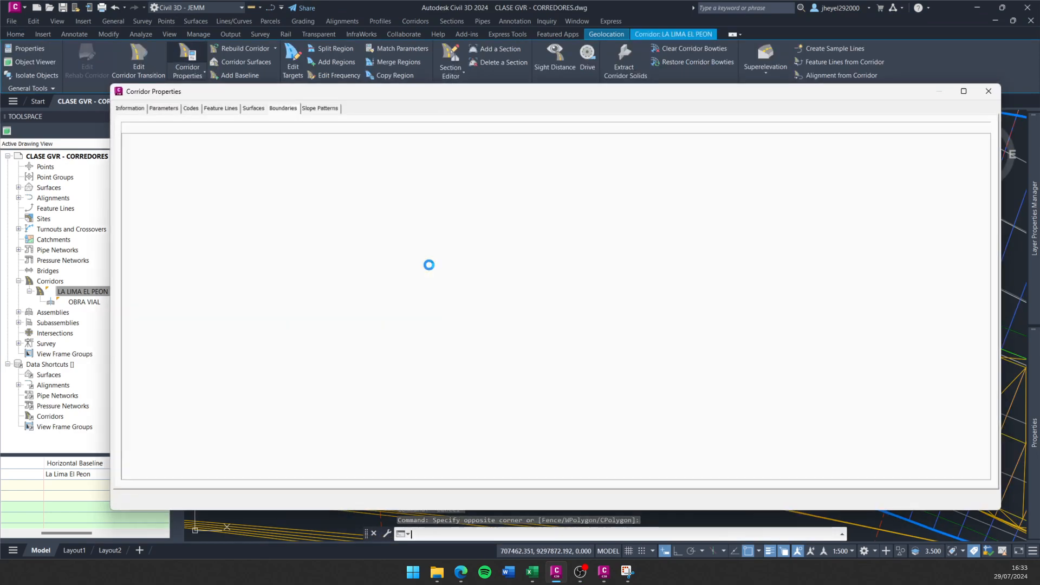
pyautogui.click(223, 110)
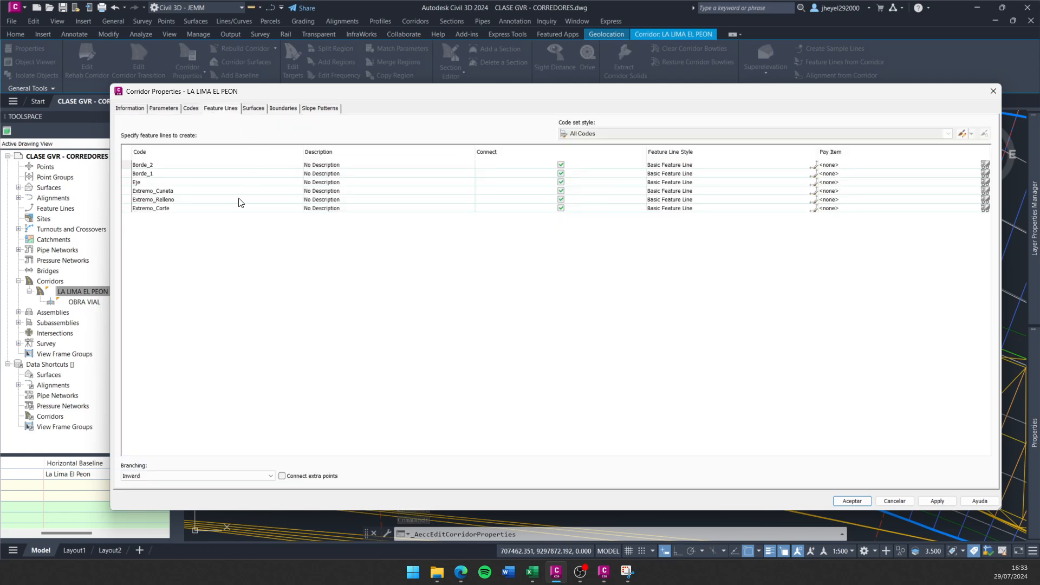
# Set the Borde_2 feature line style to GVR_LC, apply the corridor properties and deselect the corridor.
pyautogui.click(159, 166)
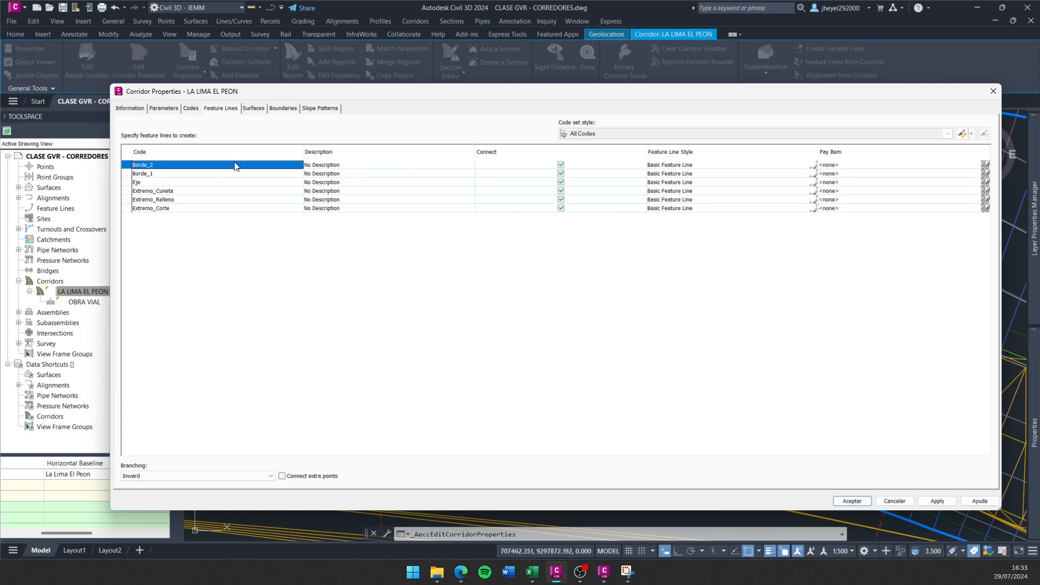
pyautogui.click(815, 165)
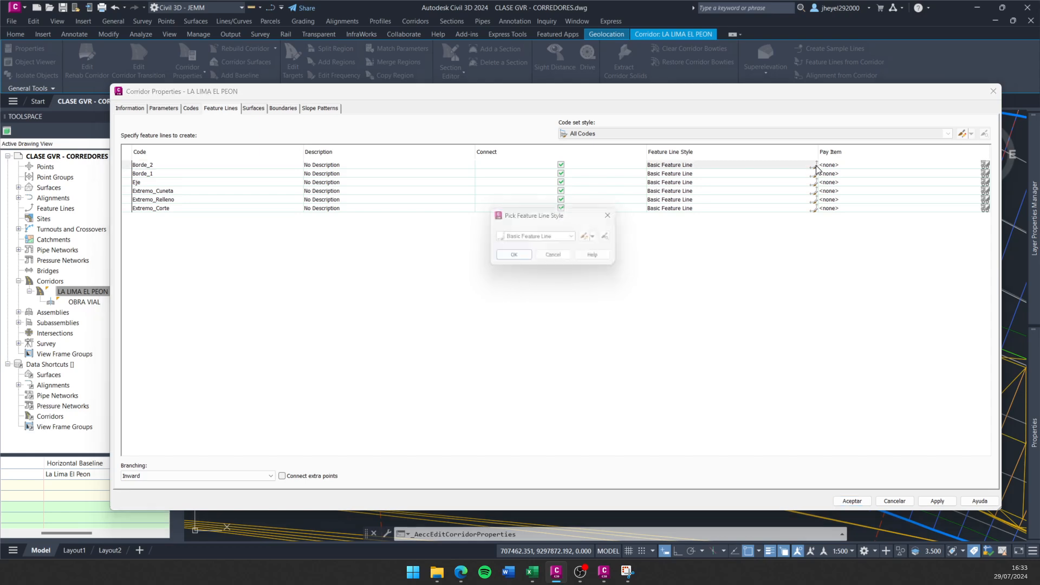
pyautogui.click(550, 237)
pyautogui.scroll(-5, 570, 322)
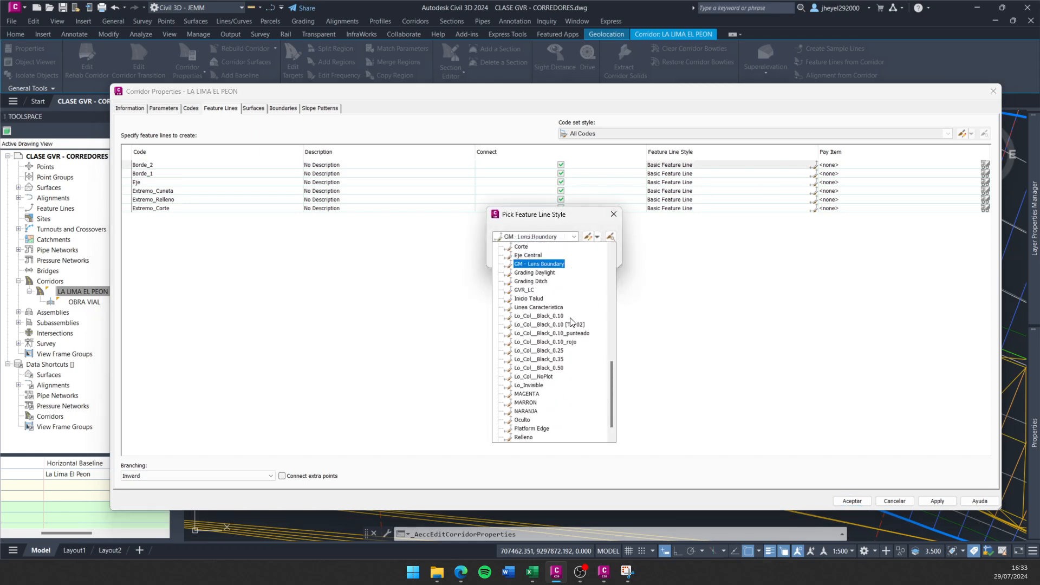
pyautogui.click(524, 342)
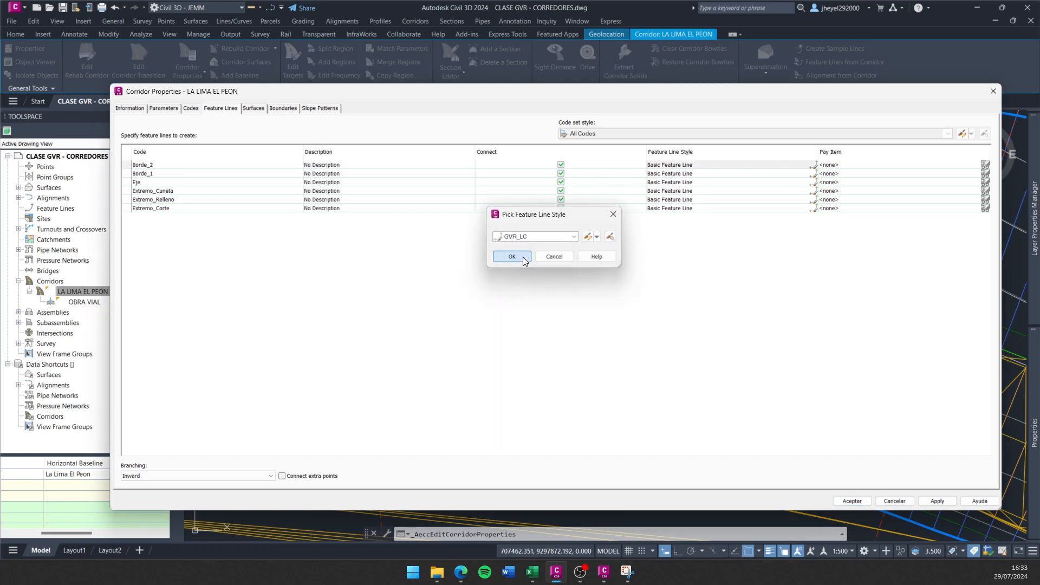
pyautogui.click(512, 257)
pyautogui.click(852, 501)
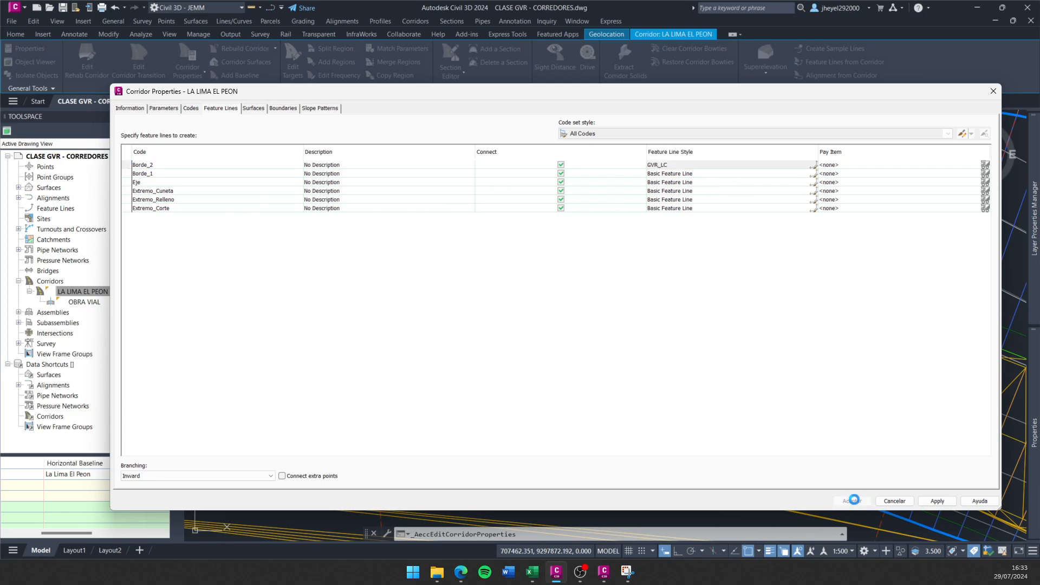
pyautogui.press('Escape')
pyautogui.press('Escape')
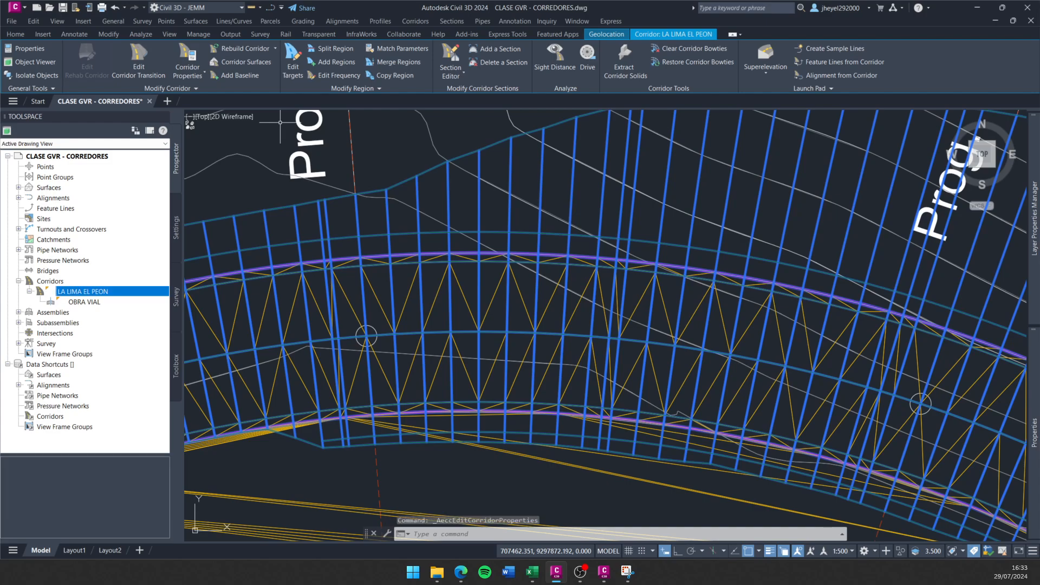
# Inspect the restyled Borde_2 lines along both edges of the corridor, in overview and close up.
pyautogui.scroll(-2, 398, 284)
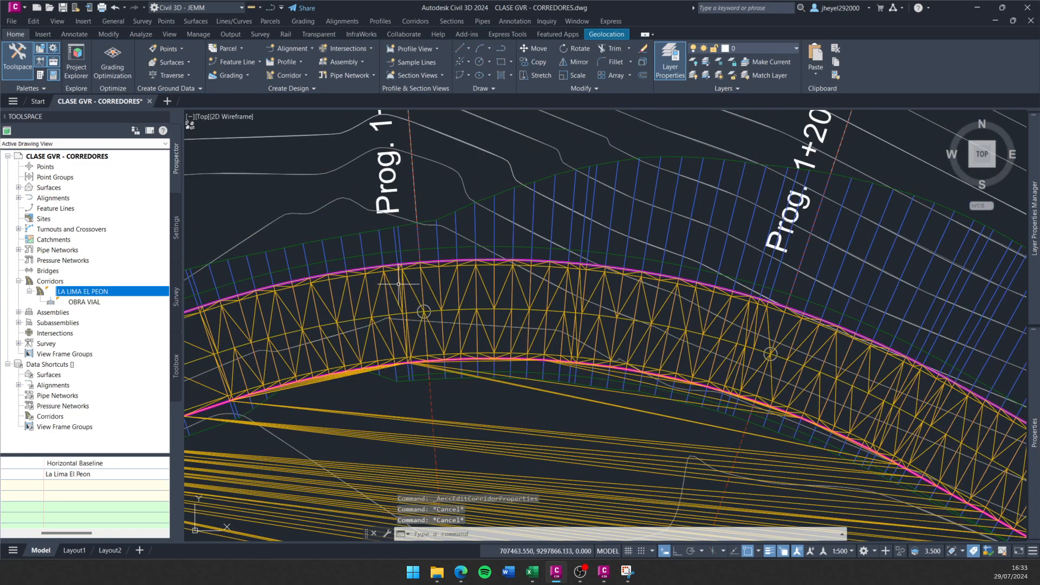
pyautogui.scroll(2, 396, 284)
pyautogui.scroll(-3, 529, 268)
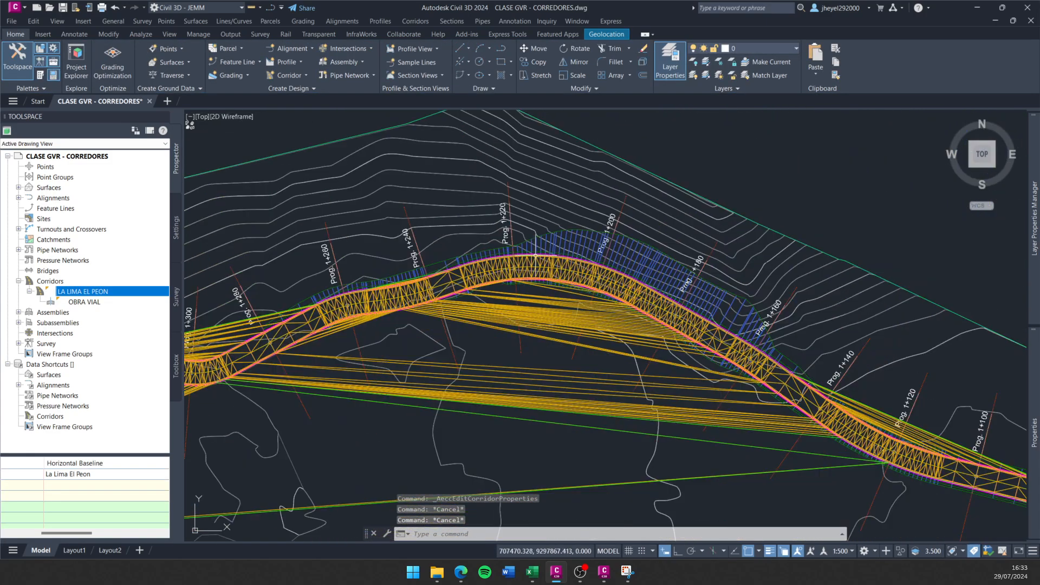
pyautogui.moveTo(563, 260)
pyautogui.mouseDown(button='middle')
pyautogui.moveTo(596, 247)
pyautogui.moveTo(400, 289)
pyautogui.mouseUp(button='middle')
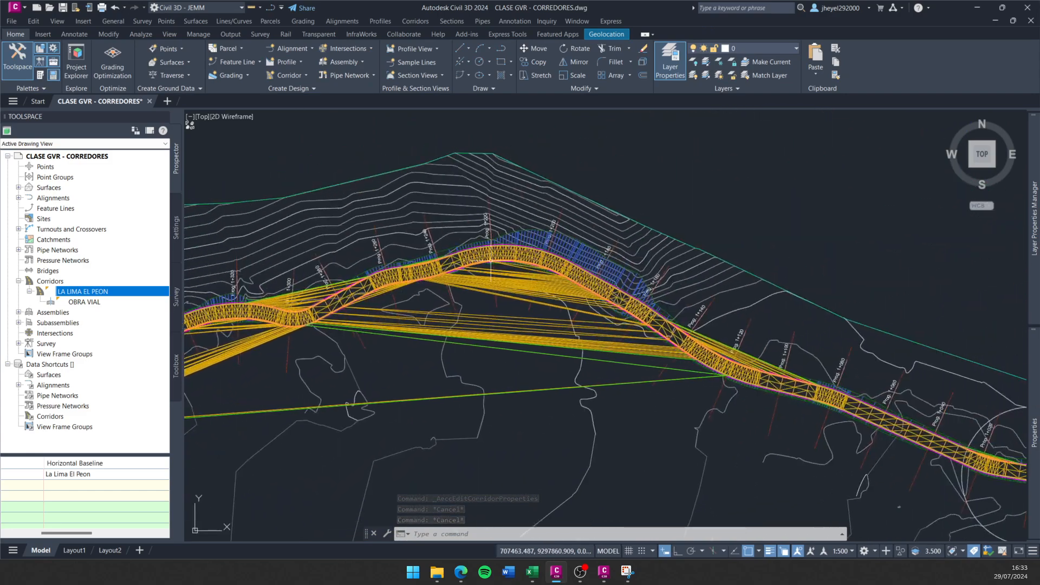
pyautogui.scroll(8, 490, 256)
pyautogui.moveTo(888, 249); pyautogui.dragTo(417, 233, button='middle')
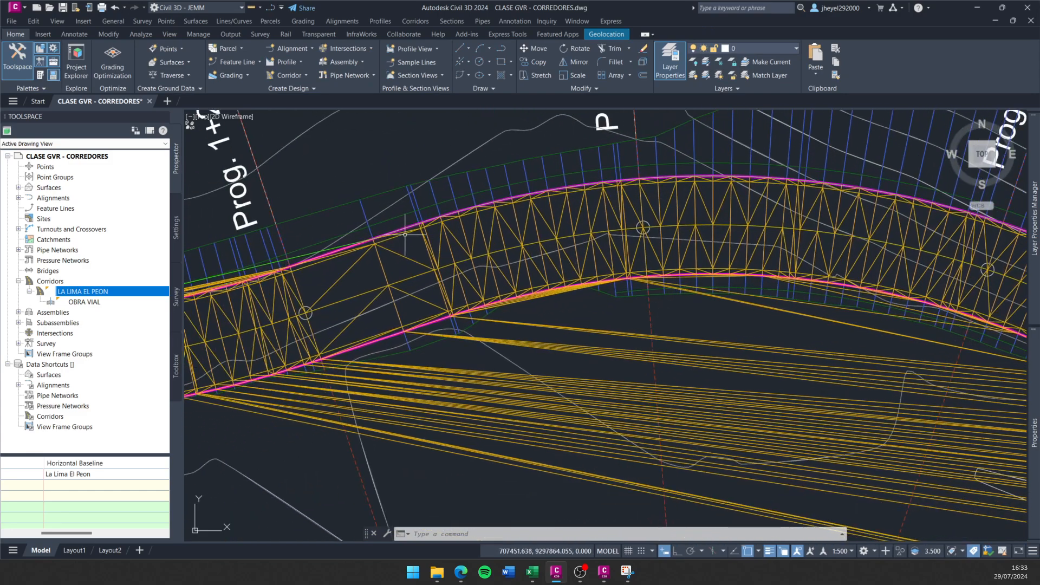
pyautogui.scroll(4, 403, 222)
pyautogui.scroll(-4, 405, 218)
pyautogui.moveTo(675, 226); pyautogui.dragTo(330, 274, button='middle')
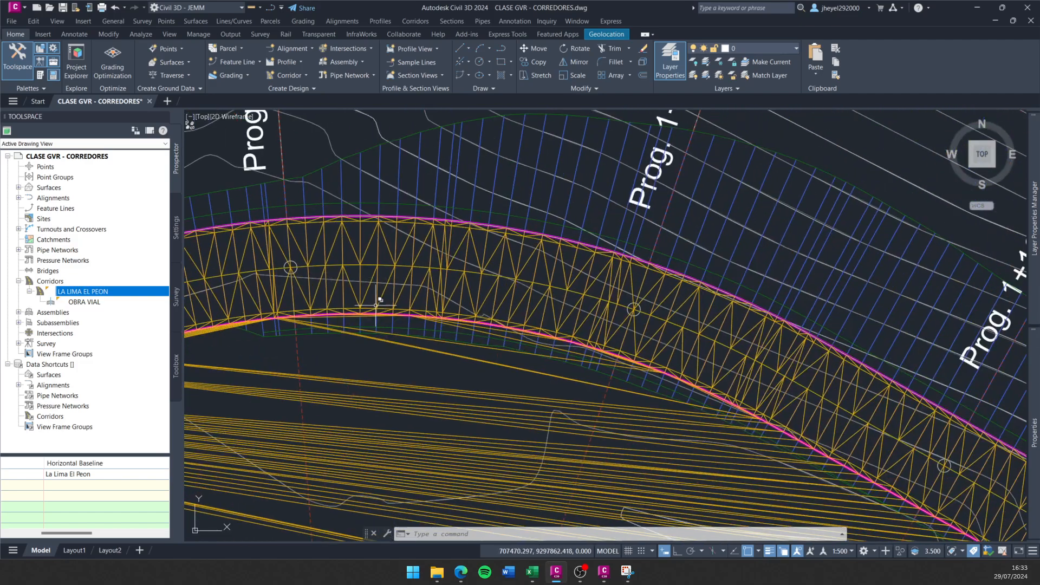
# Compare the Borde_2 lines with the surface triangles on both sides of the curve between Prog. 1+220 and 1+200.
pyautogui.moveTo(381, 303); pyautogui.dragTo(541, 312, button='middle')
pyautogui.moveTo(532, 238)
pyautogui.mouseDown(button='middle')
pyautogui.moveTo(479, 245)
pyautogui.moveTo(489, 266)
pyautogui.mouseUp(button='middle')
pyautogui.scroll(2, 463, 241)
pyautogui.scroll(-2, 445, 224)
pyautogui.scroll(2, 489, 266)
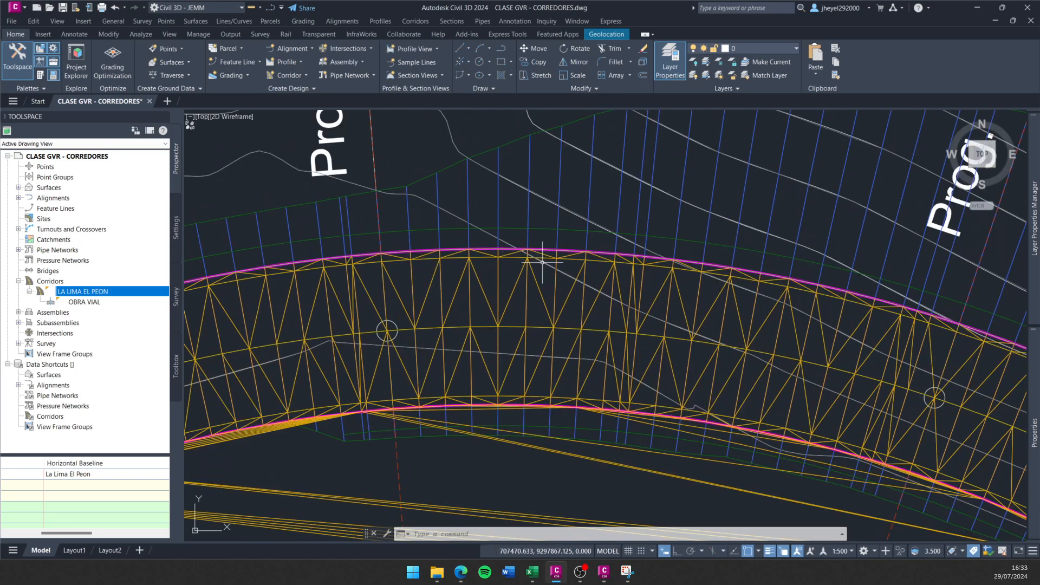
pyautogui.moveTo(534, 294); pyautogui.dragTo(471, 278, button='middle')
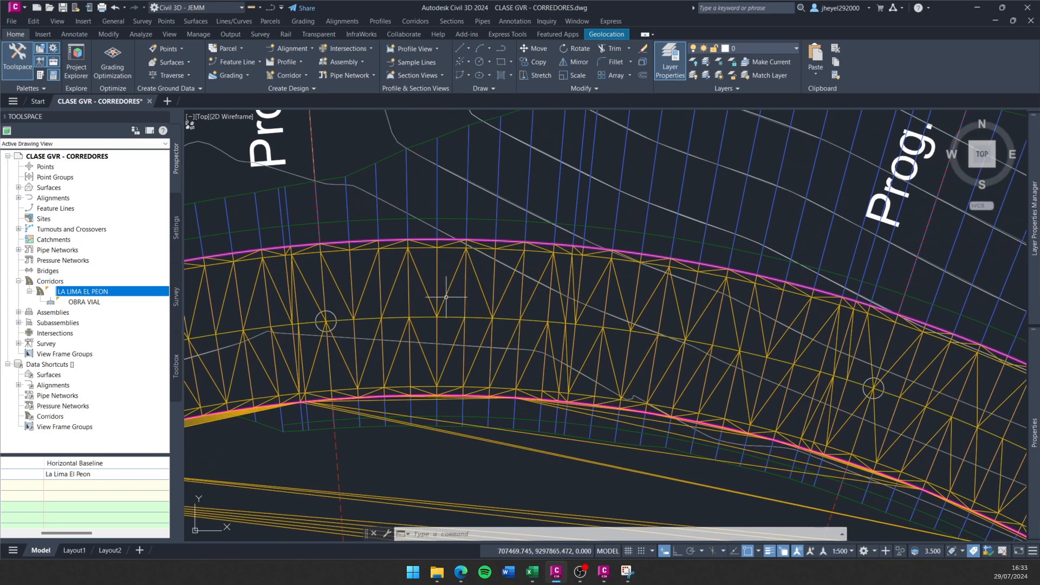
pyautogui.press('Escape')
pyautogui.press('Escape')
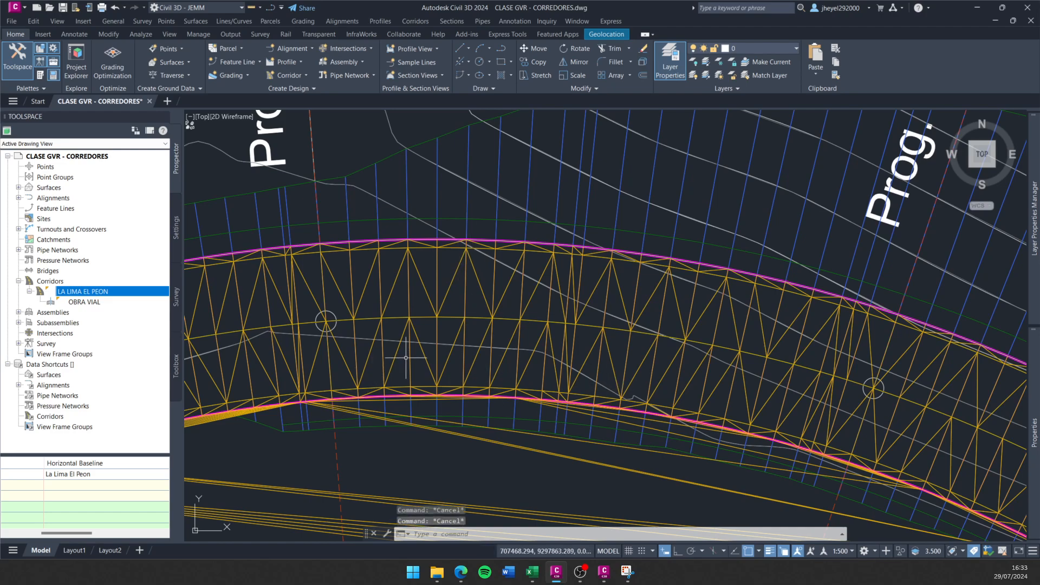
pyautogui.moveTo(406, 358); pyautogui.dragTo(375, 340, button='middle')
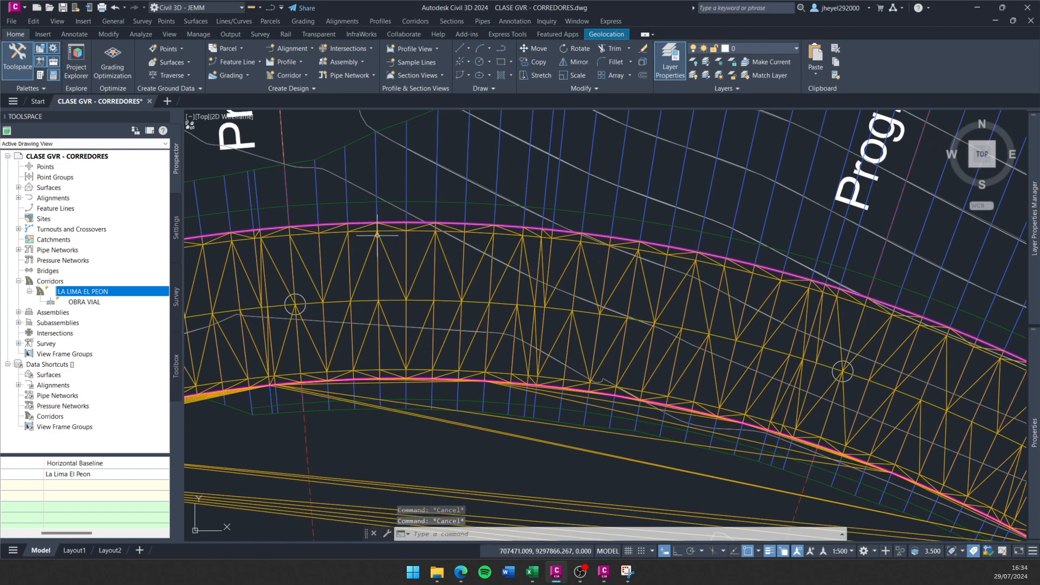
pyautogui.press('Escape')
pyautogui.scroll(-5, 694, 332)
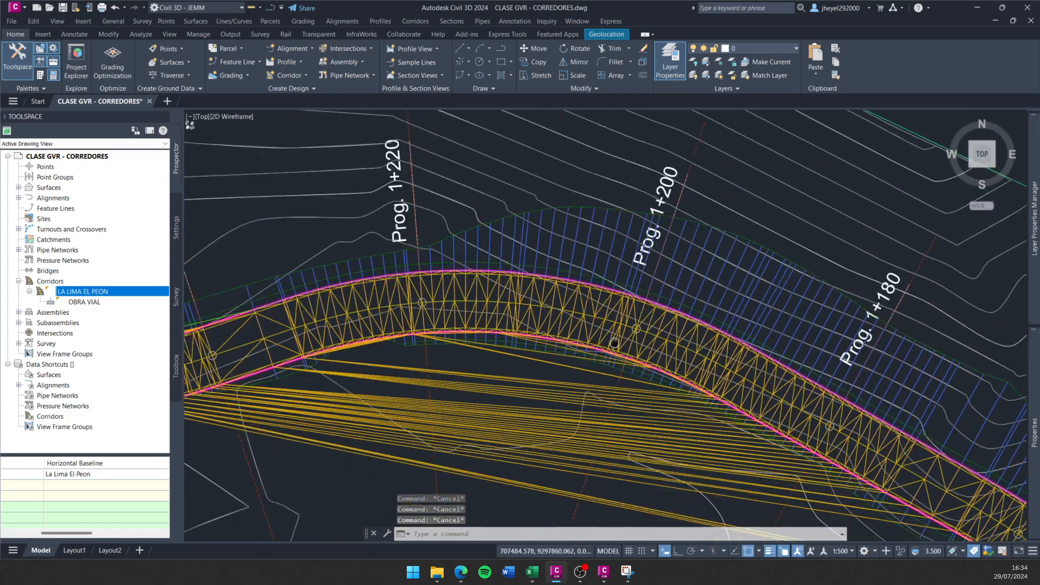
# Check the available object snap modes and turn off running object snap.
pyautogui.moveTo(694, 332); pyautogui.dragTo(723, 328, button='middle')
pyautogui.scroll(4, 612, 314)
pyautogui.scroll(2, 612, 312)
pyautogui.moveTo(612, 309); pyautogui.dragTo(533, 338, button='middle')
pyautogui.scroll(-2, 544, 328)
pyautogui.scroll(2, 569, 341)
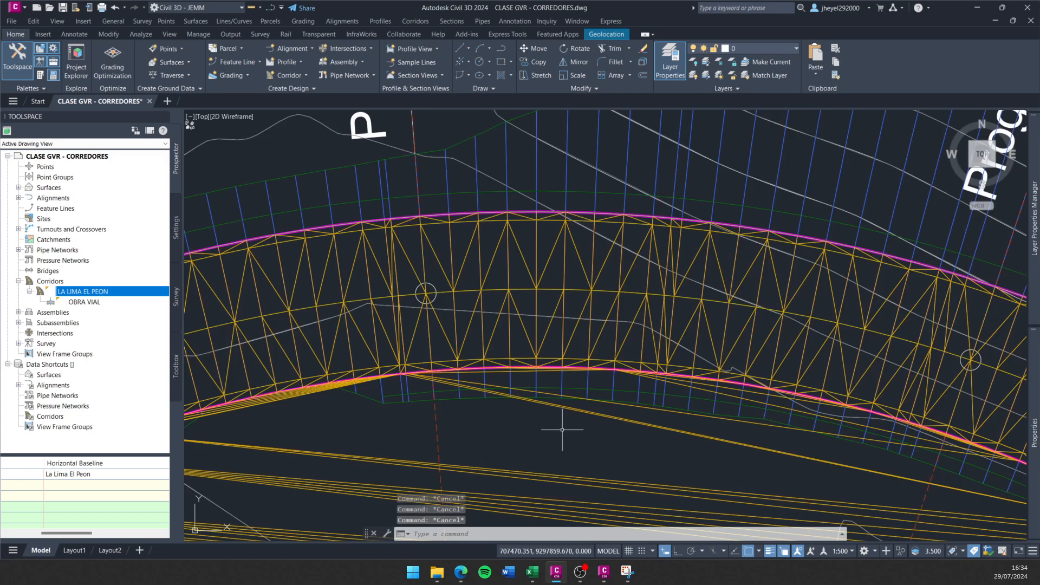
pyautogui.click(759, 551)
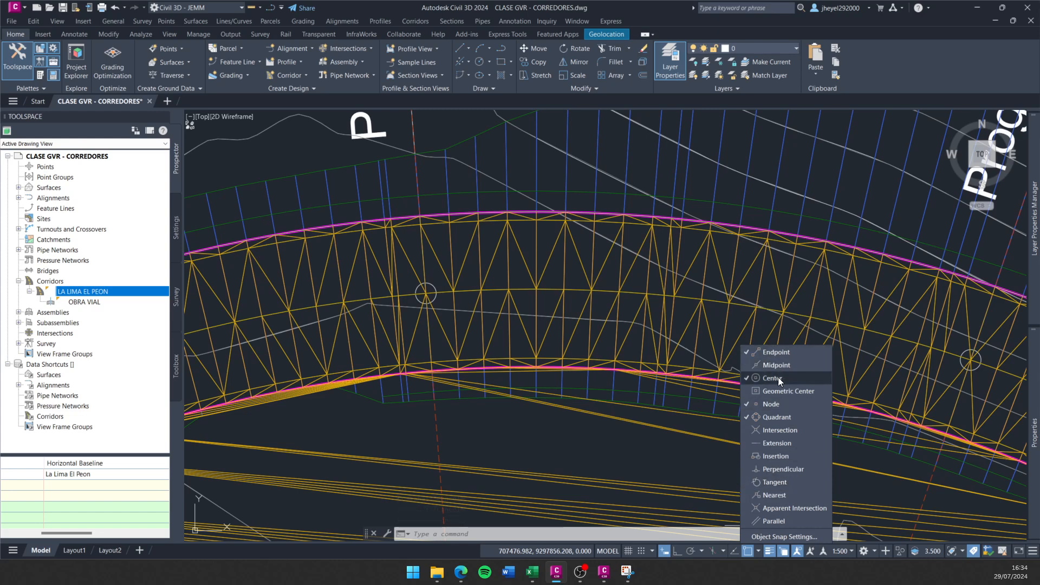
pyautogui.click(748, 551)
pyautogui.click(749, 550)
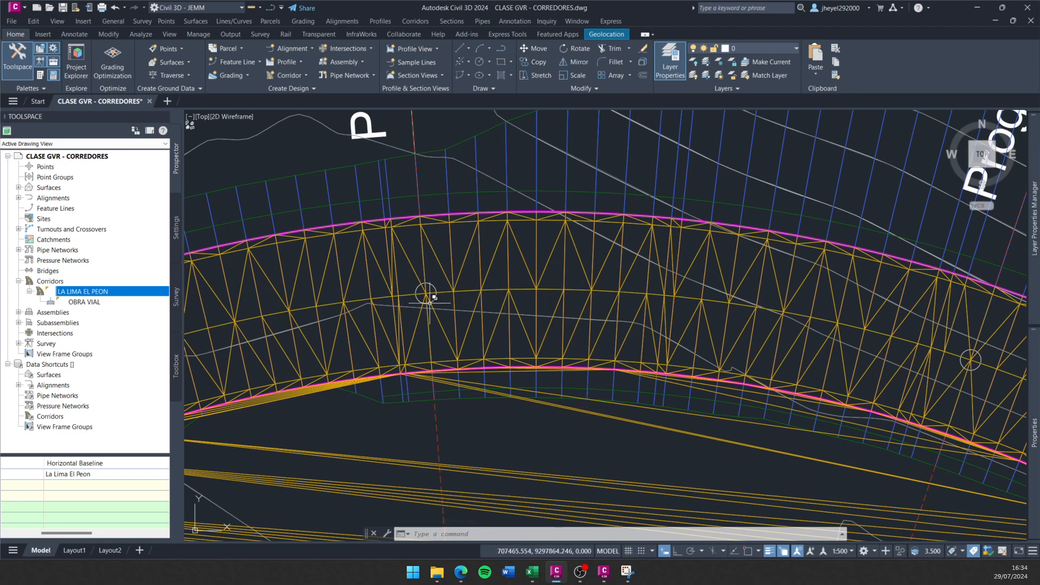
pyautogui.scroll(2, 426, 296)
pyautogui.scroll(-2, 414, 280)
pyautogui.moveTo(416, 281); pyautogui.dragTo(395, 296, button='middle')
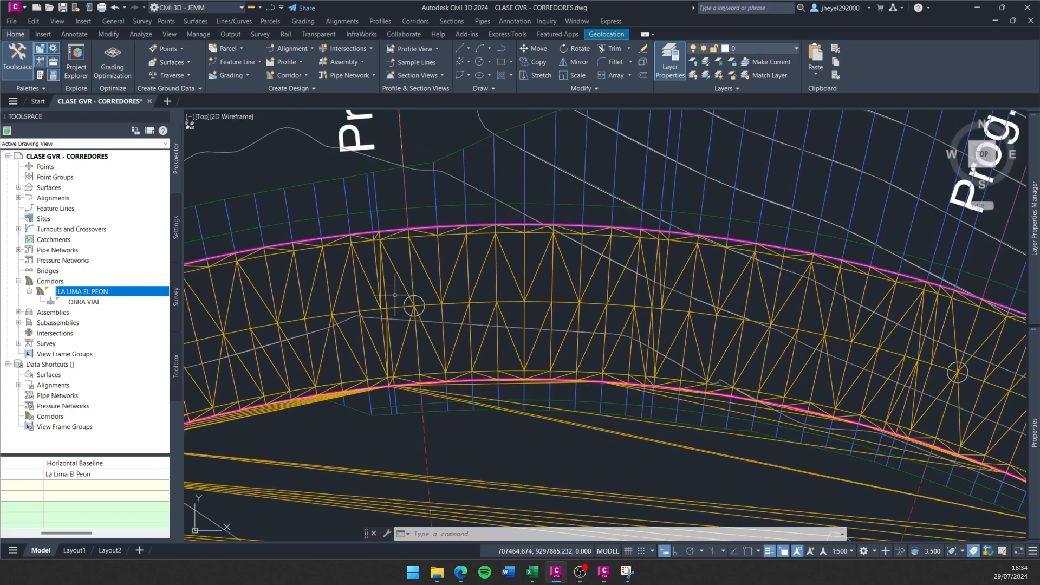
pyautogui.scroll(2, 409, 299)
pyautogui.press('Escape')
pyautogui.scroll(-2, 398, 295)
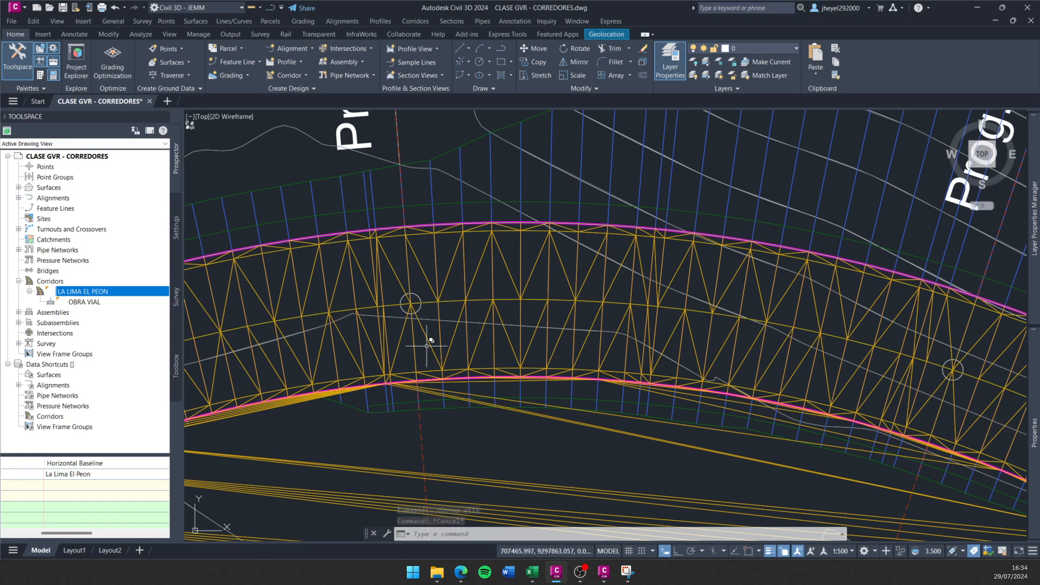
pyautogui.scroll(-2, 354, 356)
pyautogui.moveTo(354, 356)
pyautogui.mouseDown(button='middle')
pyautogui.moveTo(499, 418)
pyautogui.moveTo(453, 335)
pyautogui.mouseUp(button='middle')
pyautogui.scroll(2, 624, 353)
pyautogui.scroll(2, 482, 260)
pyautogui.scroll(-2, 515, 308)
pyautogui.moveTo(483, 260)
pyautogui.mouseDown(button='middle')
pyautogui.moveTo(515, 307)
pyautogui.moveTo(420, 304)
pyautogui.mouseUp(button='middle')
pyautogui.press('Escape')
pyautogui.press('Escape')
pyautogui.scroll(-4, 421, 295)
pyautogui.scroll(4, 406, 290)
pyautogui.press('Escape')
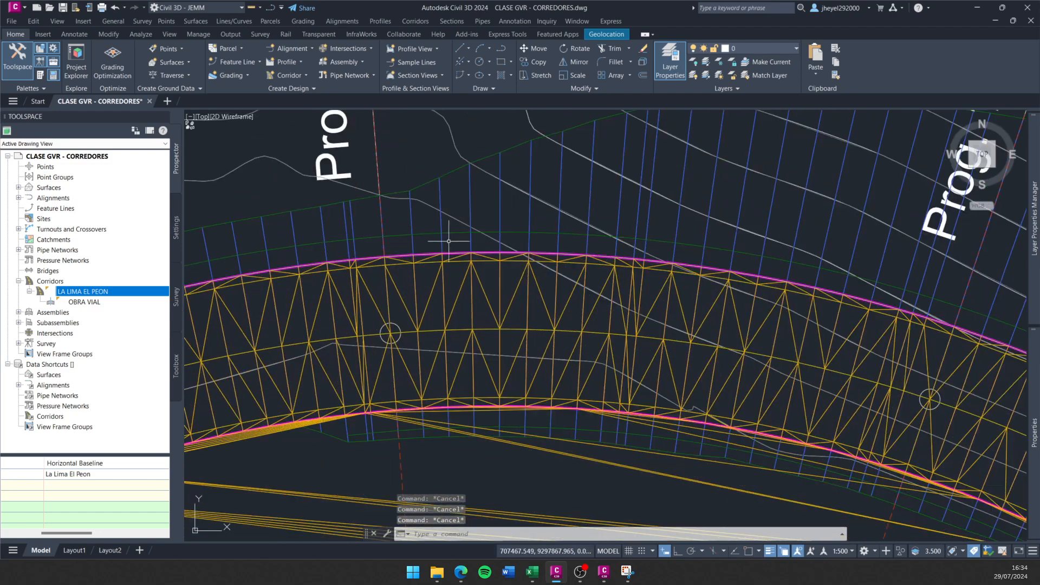
# Open the LA LIMA EL PEON corridor's boundary settings and start adding a boundary interactively to the TOP ESTRUCTURAS surface.
pyautogui.click(458, 209)
pyautogui.click(188, 54)
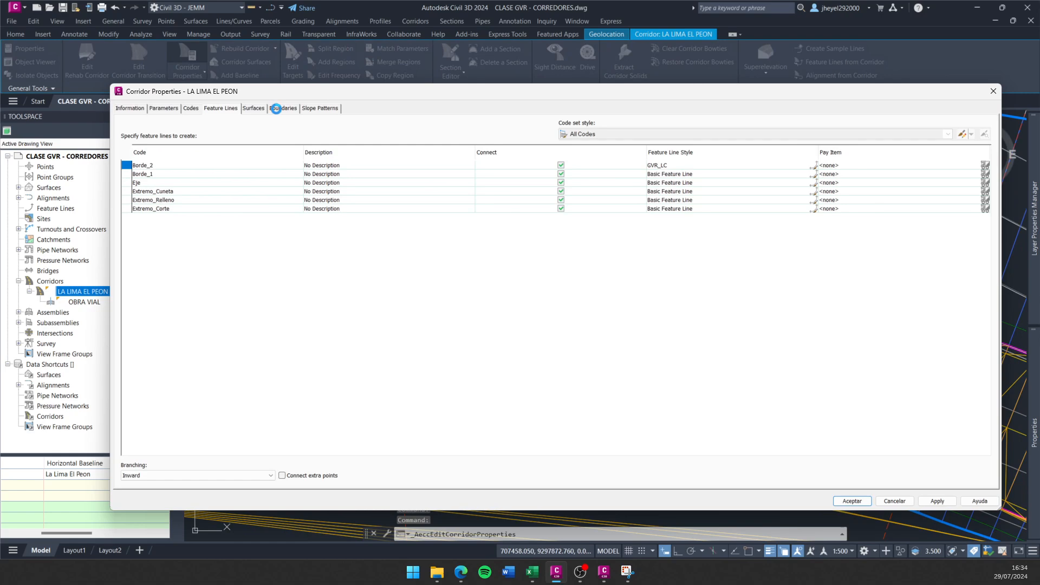
pyautogui.click(276, 109)
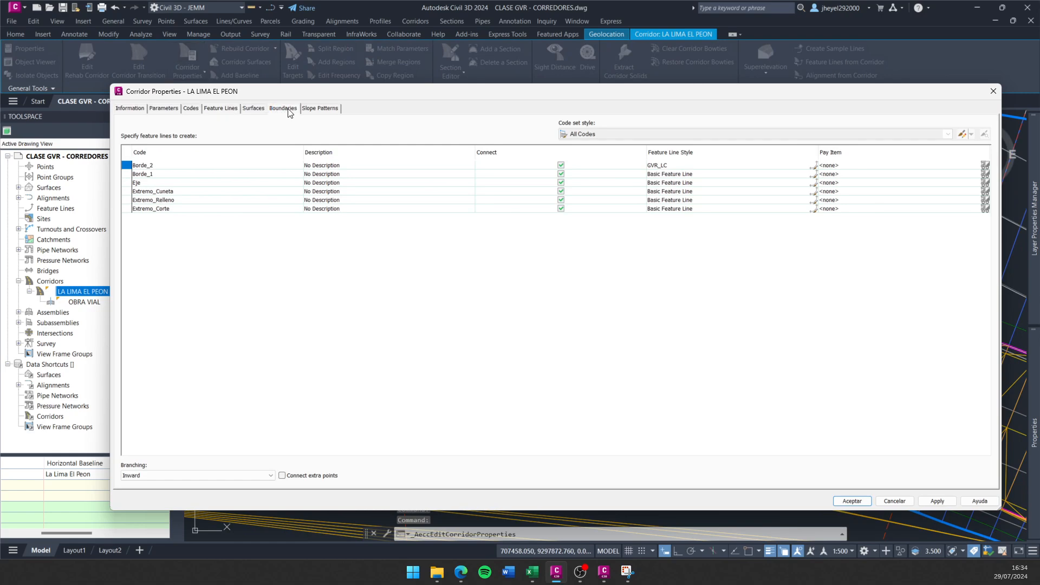
pyautogui.rightClick(189, 170)
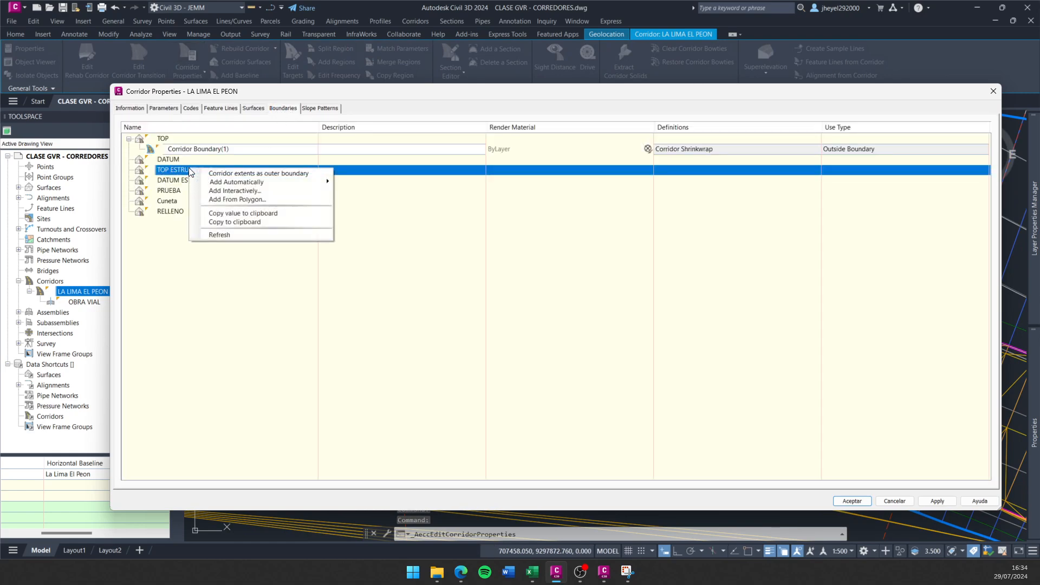
pyautogui.click(235, 192)
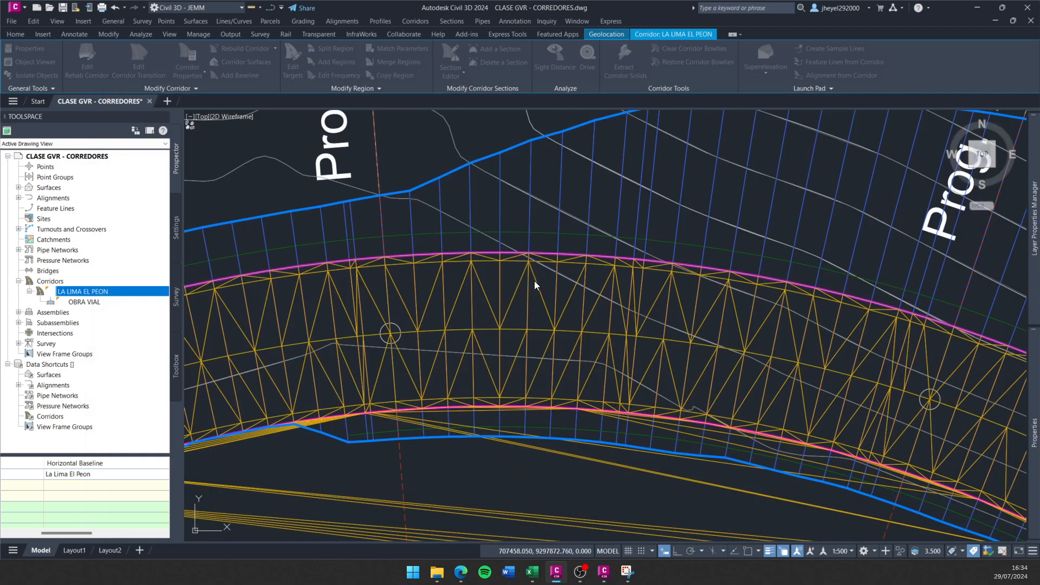
# Set the boundary's first point with an endpoint snap at the Prog. 1+000 end of the upper Borde_2 line.
pyautogui.scroll(-8, 554, 267)
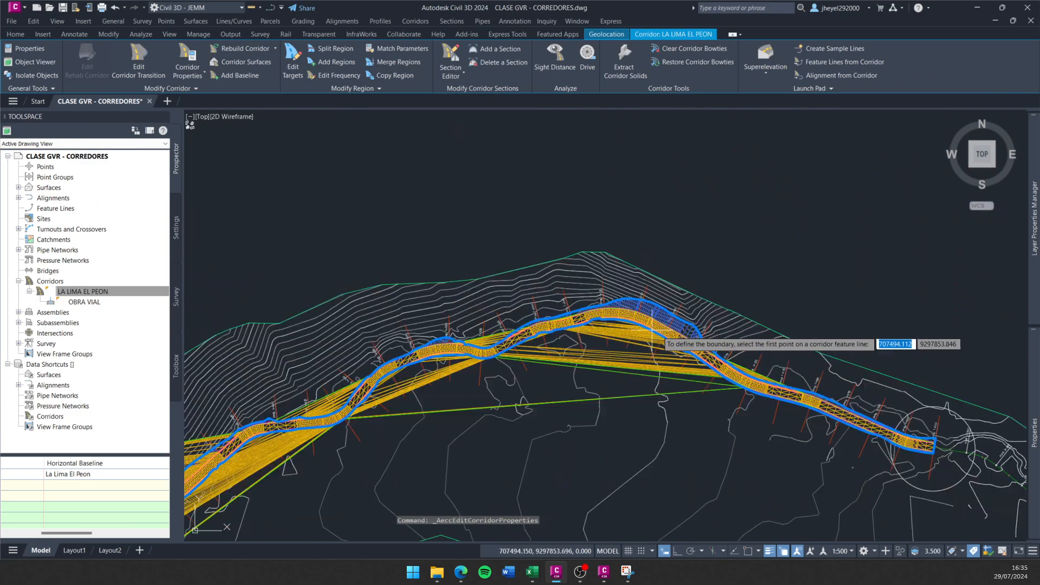
pyautogui.scroll(6, 725, 337)
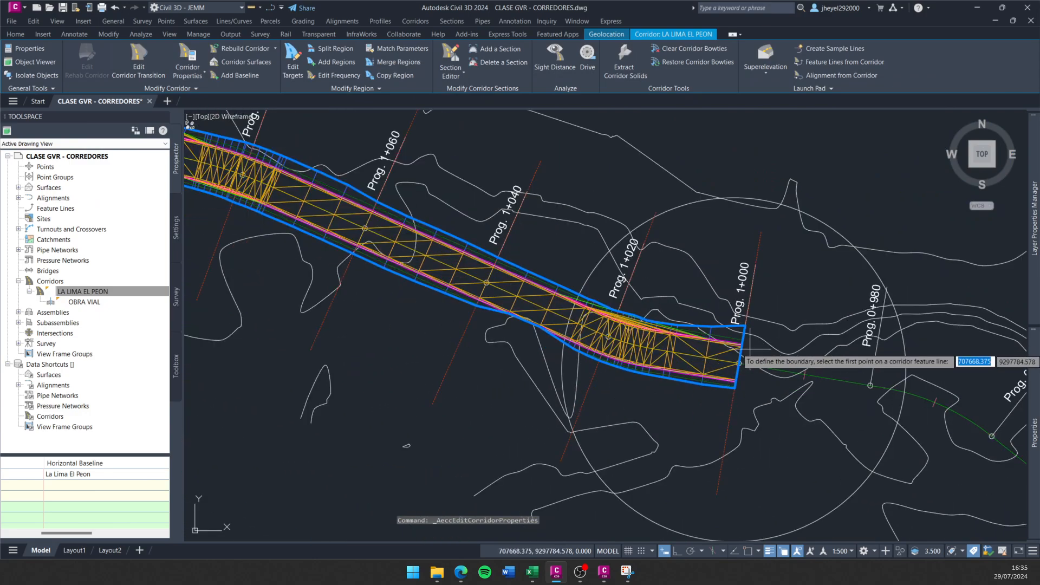
pyautogui.scroll(-4, 741, 348)
pyautogui.moveTo(342, 346)
pyautogui.mouseDown(button='middle')
pyautogui.moveTo(347, 423)
pyautogui.moveTo(671, 355)
pyautogui.moveTo(634, 356)
pyautogui.mouseUp(button='middle')
pyautogui.scroll(4, 678, 361)
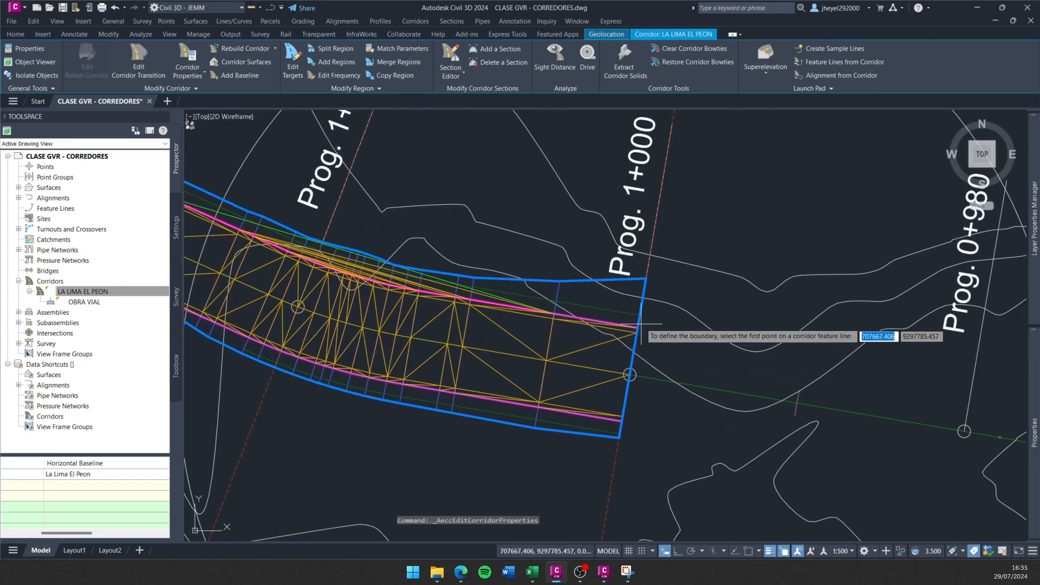
pyautogui.scroll(4, 637, 334)
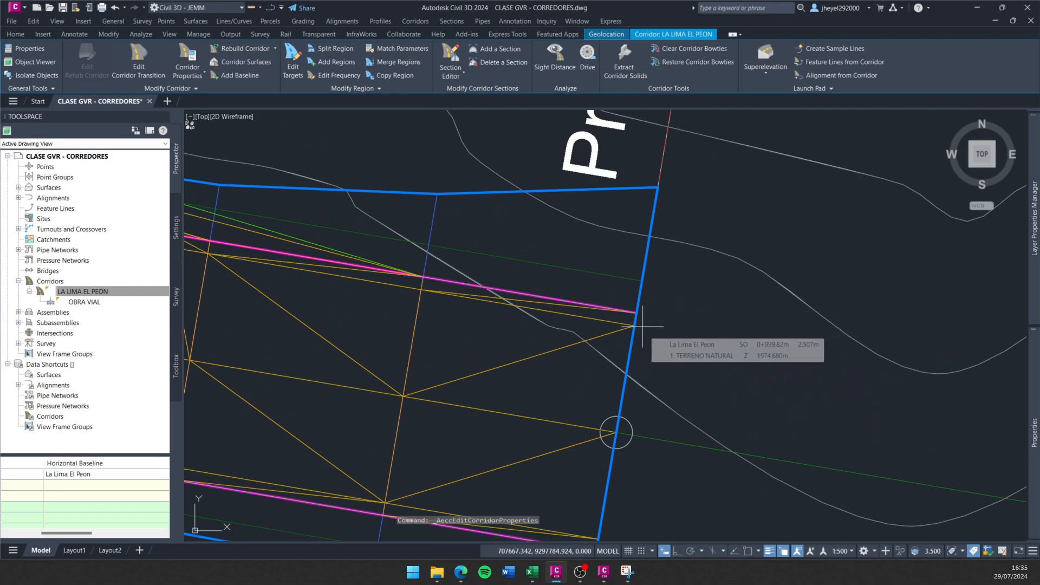
pyautogui.press('Return')
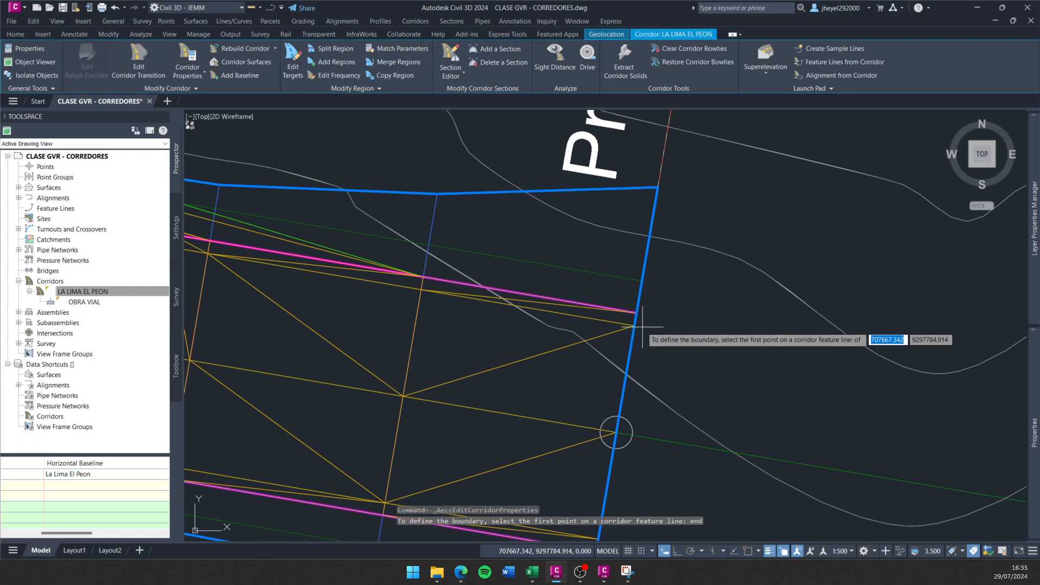
pyautogui.scroll(2, 636, 322)
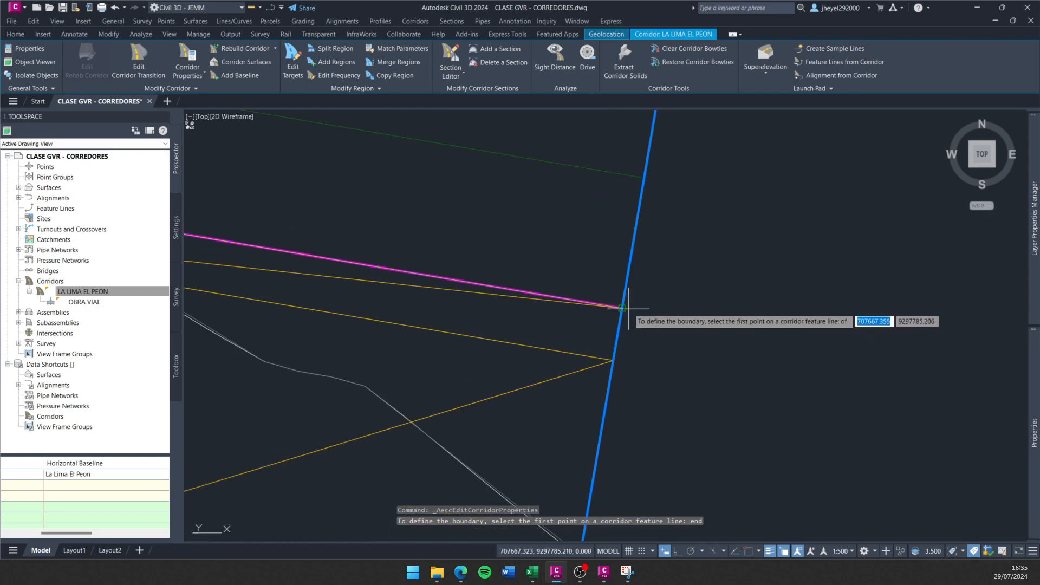
pyautogui.scroll(-2, 613, 344)
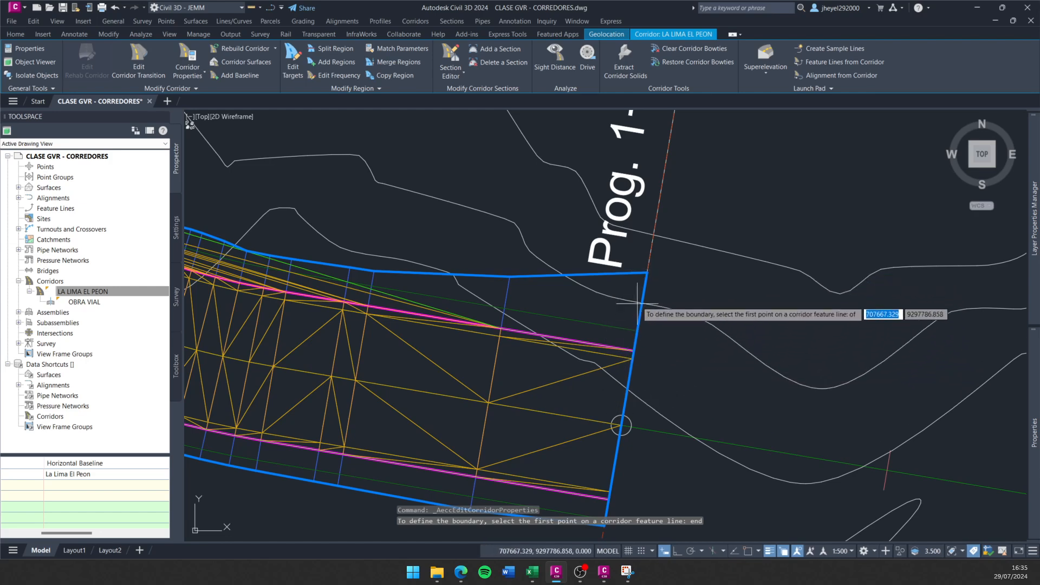
pyautogui.scroll(4, 624, 345)
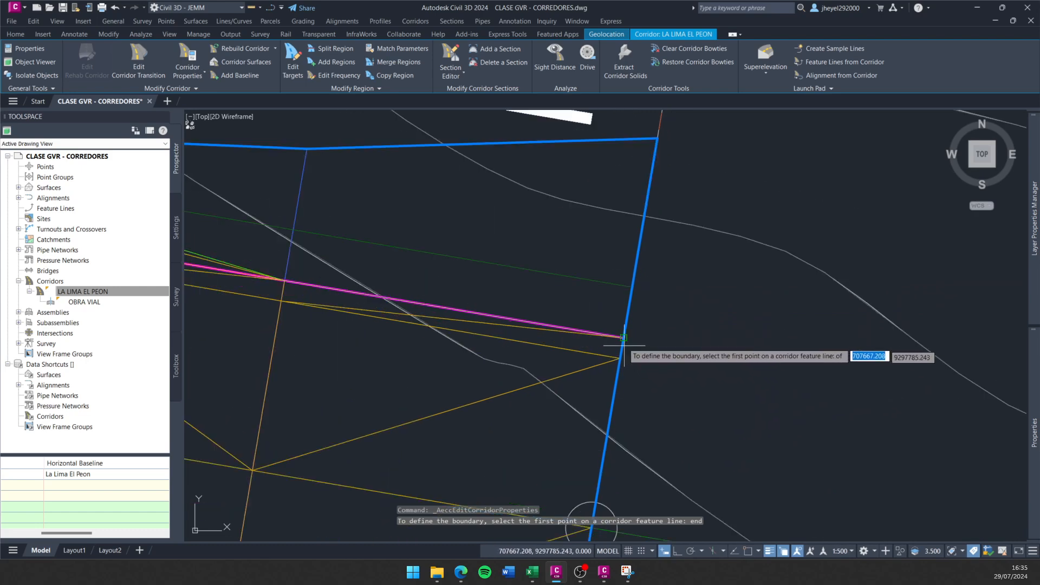
pyautogui.scroll(2, 604, 320)
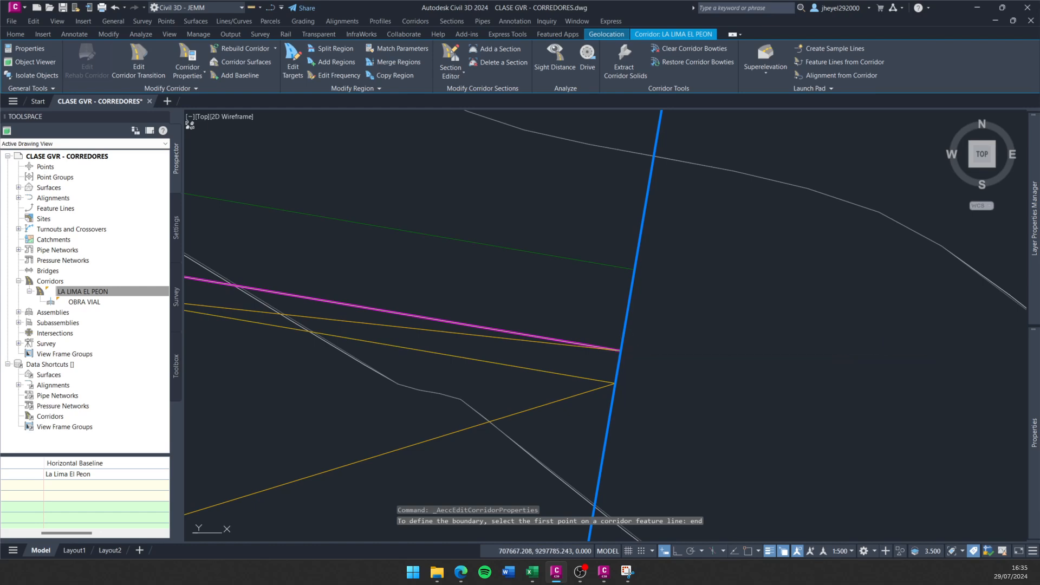
pyautogui.click(619, 350)
# Examine how the boundary trace follows the upper Borde_2 line from Prog. 1+000 toward Prog. 1+040.
pyautogui.scroll(-3, 477, 339)
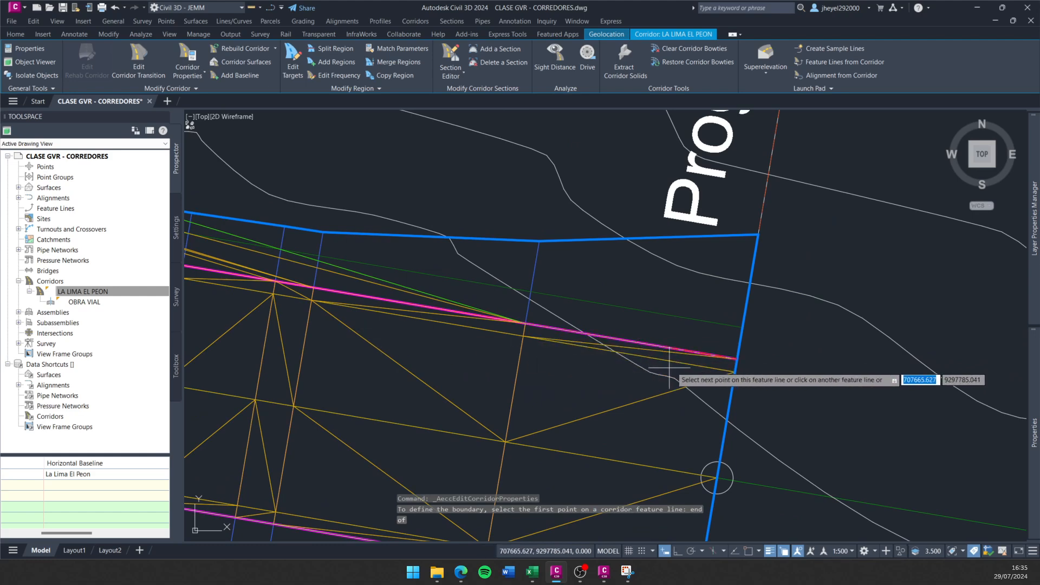
pyautogui.scroll(2, 612, 345)
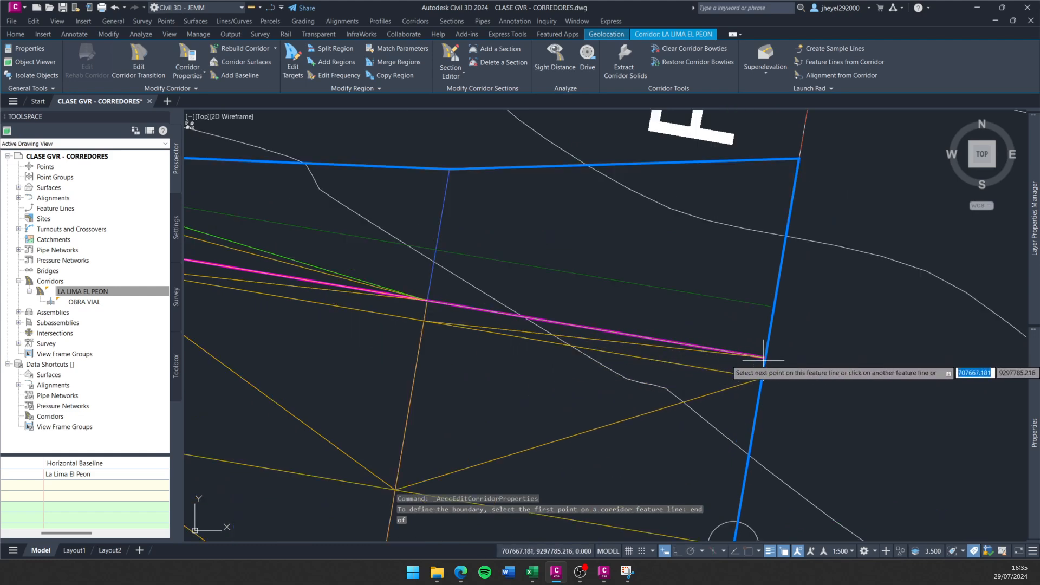
pyautogui.moveTo(760, 357); pyautogui.dragTo(559, 337, button='middle')
pyautogui.scroll(2, 560, 336)
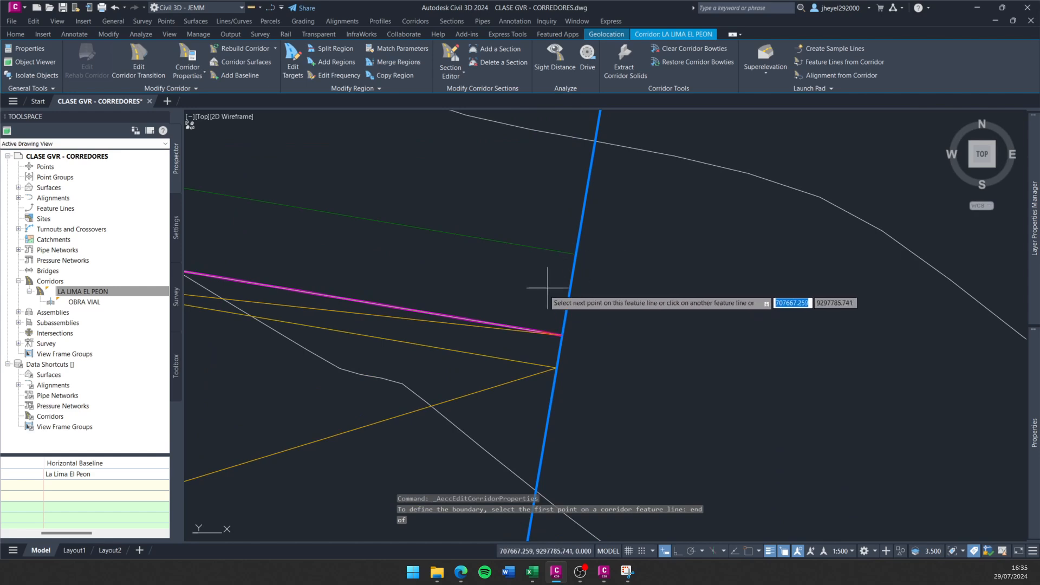
pyautogui.scroll(-3, 471, 334)
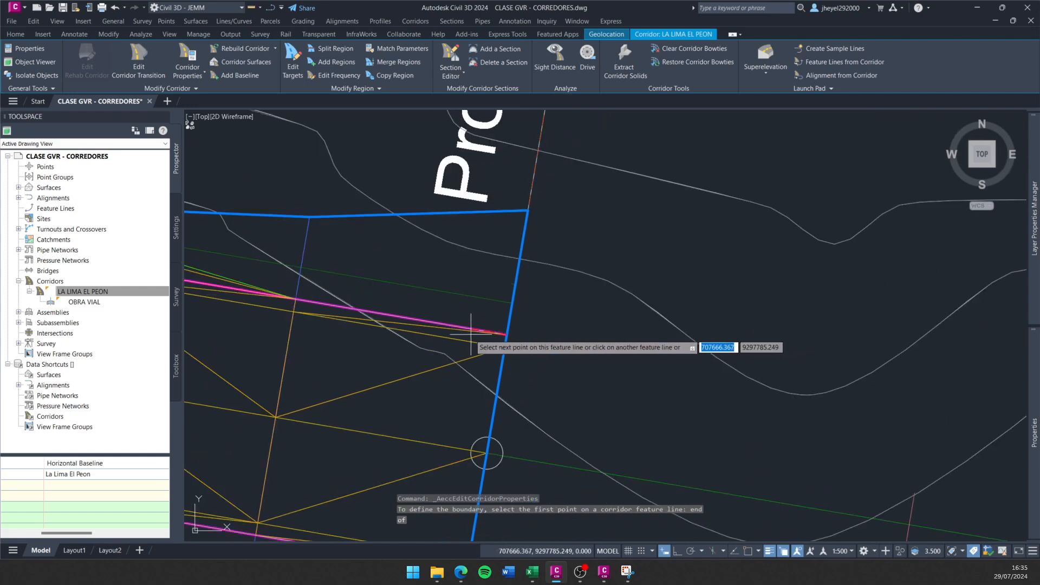
pyautogui.moveTo(470, 334); pyautogui.dragTo(708, 356, button='middle')
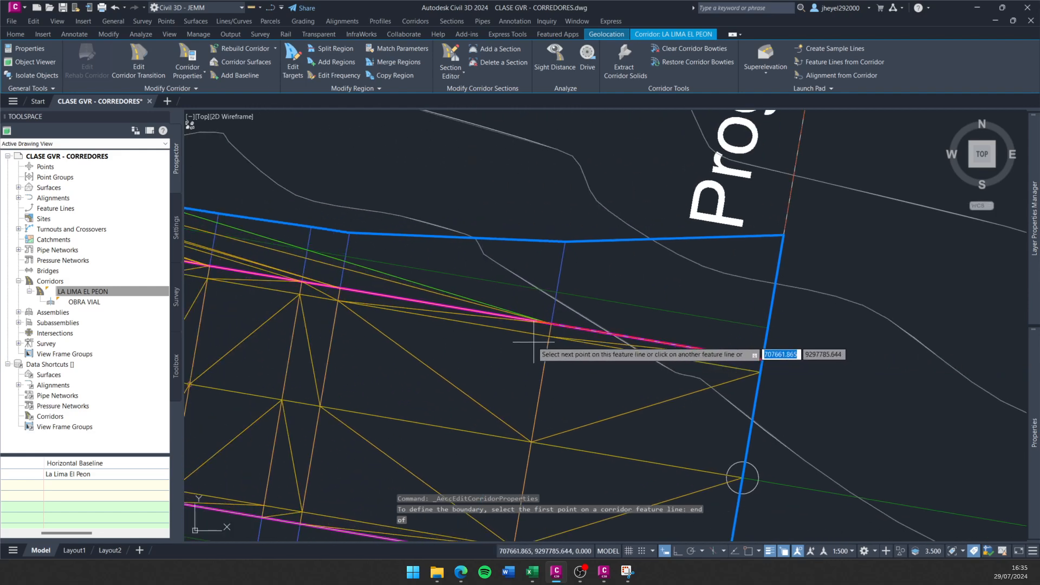
pyautogui.scroll(-3, 482, 325)
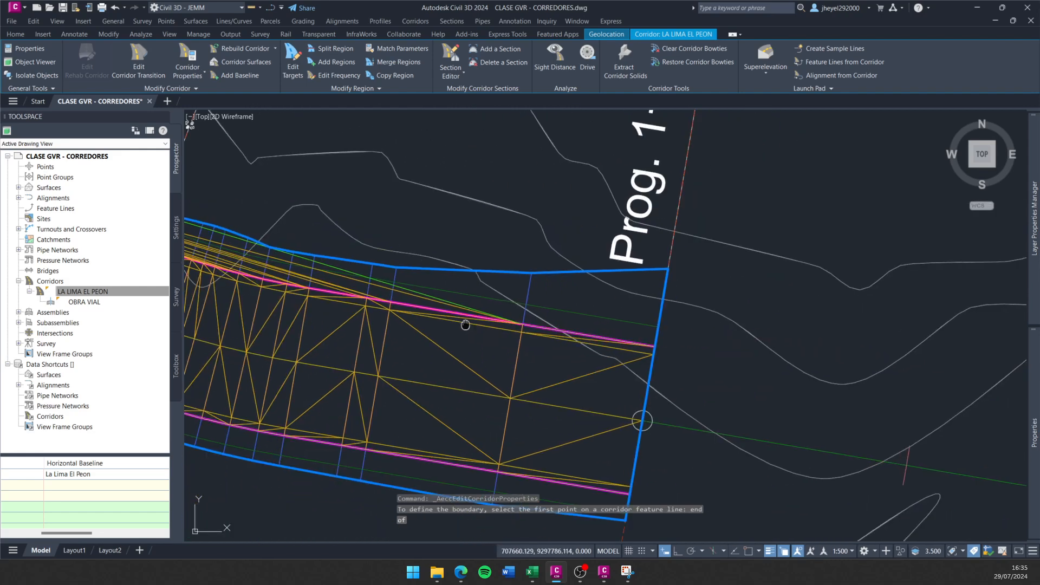
pyautogui.moveTo(466, 325); pyautogui.dragTo(652, 357, button='middle')
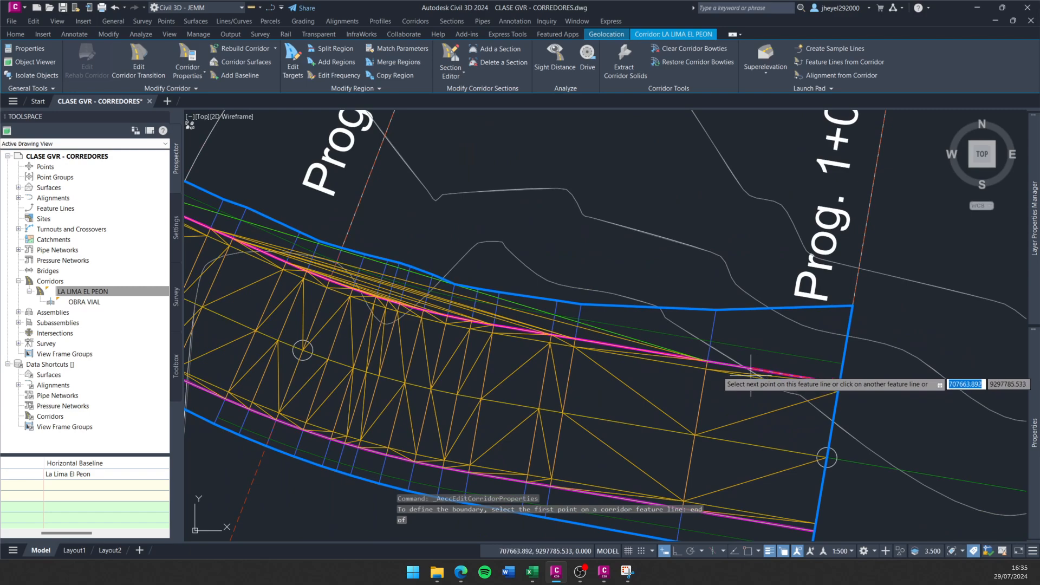
pyautogui.scroll(3, 692, 363)
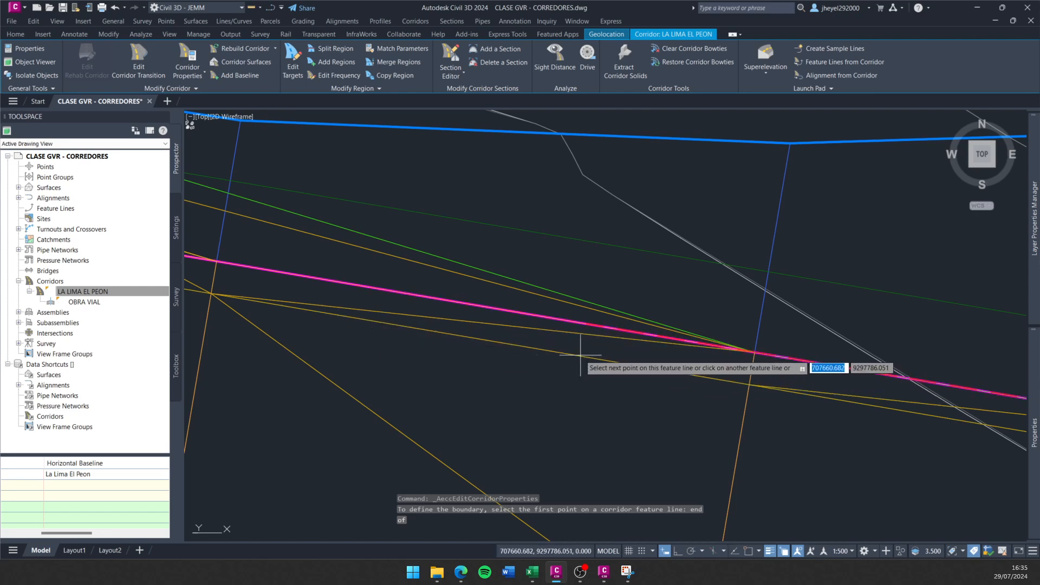
pyautogui.scroll(-3, 502, 352)
pyautogui.scroll(-5, 478, 348)
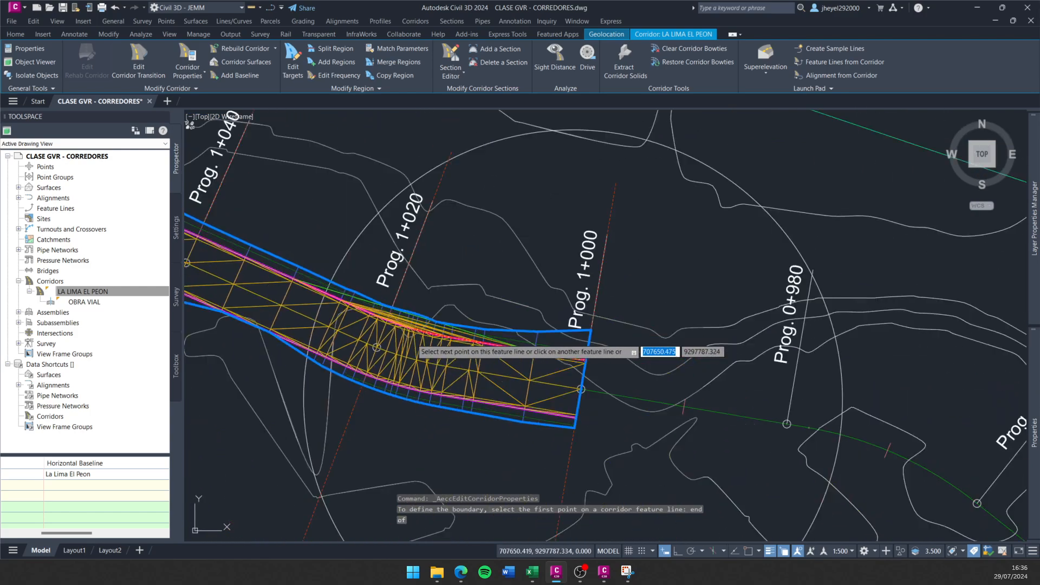
pyautogui.scroll(3, 574, 375)
pyautogui.scroll(3, 575, 376)
pyautogui.scroll(-1, 558, 379)
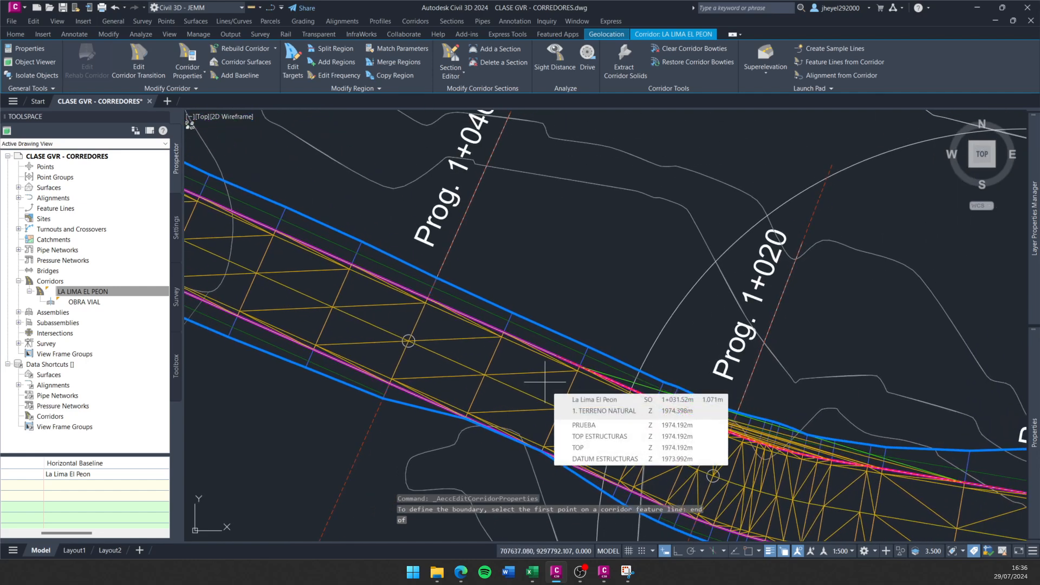
# Follow the boundary trace along the corridor to its far end past Prog. 2+380 and cancel the interactive boundary.
pyautogui.scroll(-4, 545, 381)
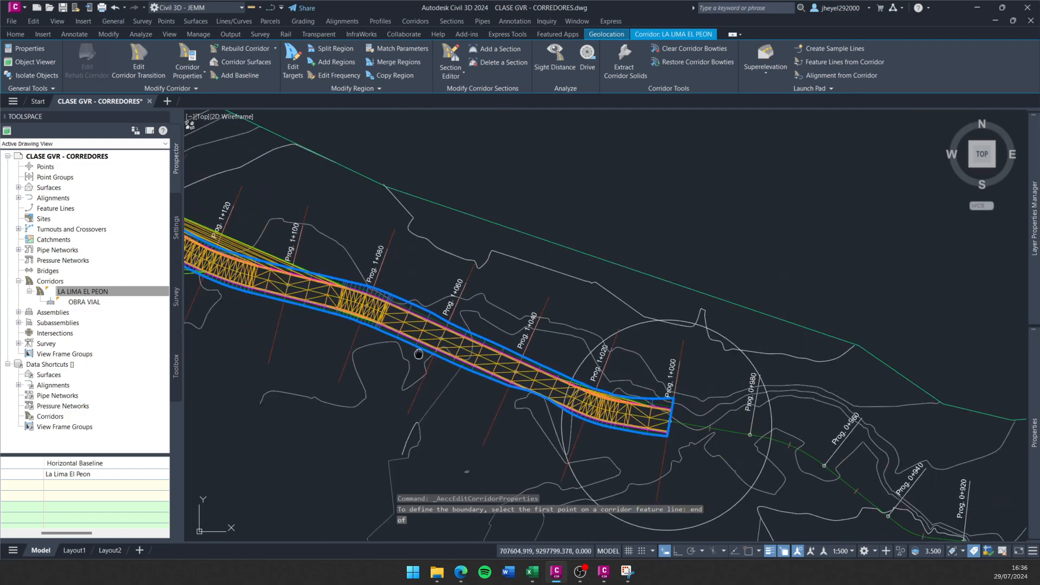
pyautogui.scroll(4, 747, 360)
pyautogui.scroll(-4, 747, 360)
pyautogui.scroll(5, 528, 331)
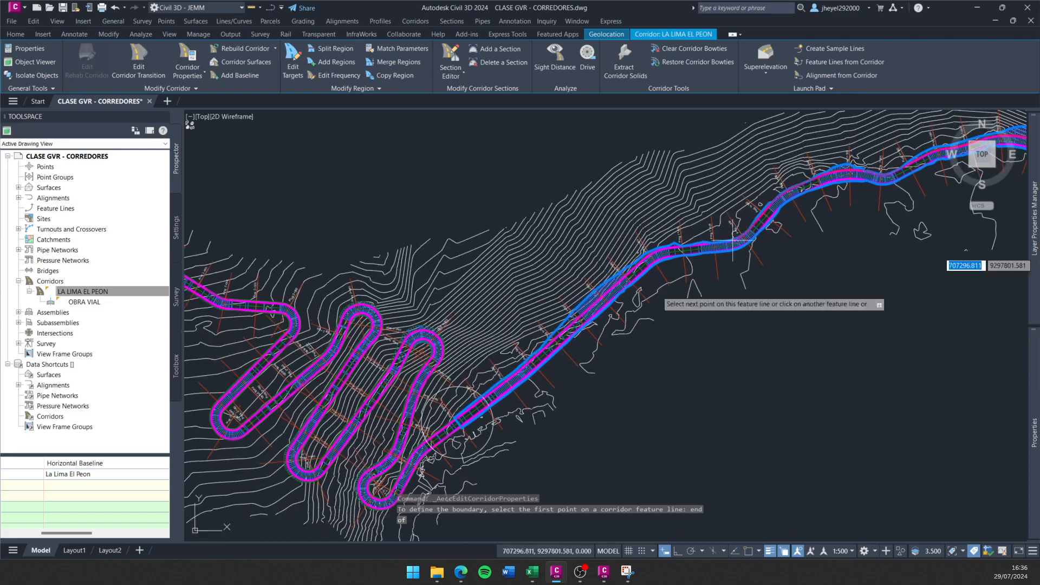
pyautogui.scroll(8, 529, 331)
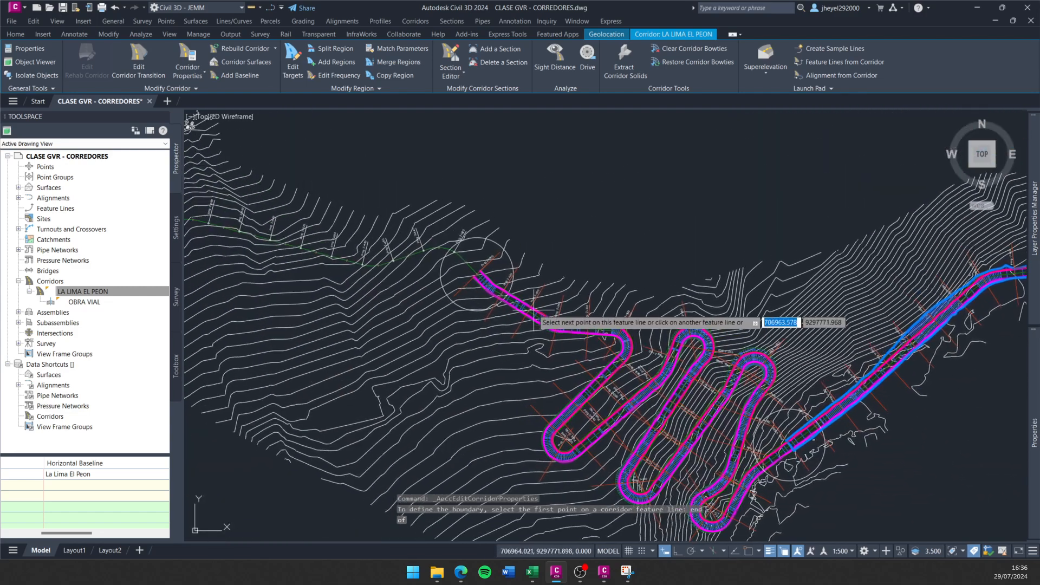
pyautogui.moveTo(391, 251); pyautogui.dragTo(531, 336, button='middle')
pyautogui.scroll(2, 470, 294)
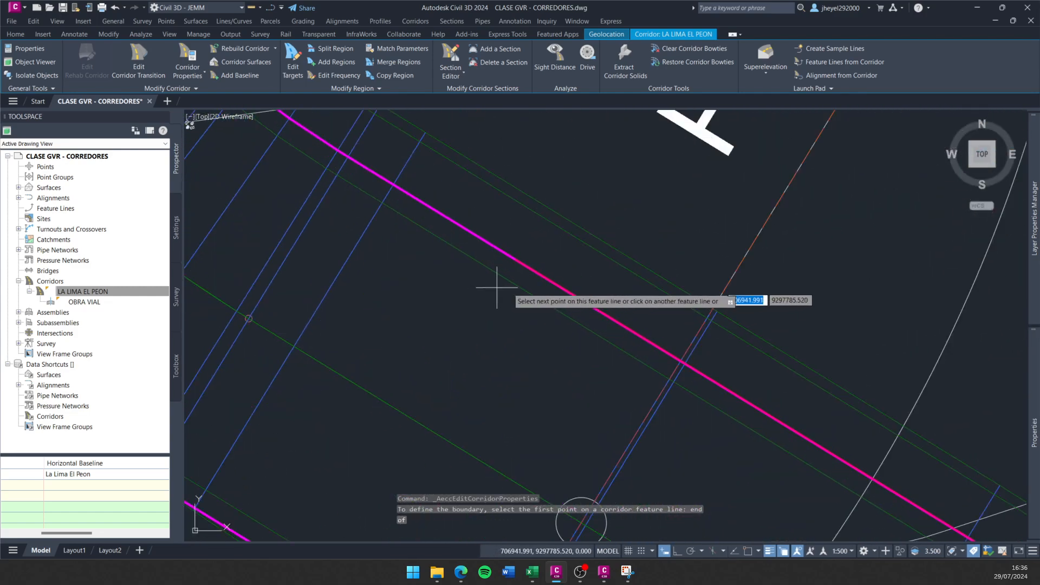
pyautogui.scroll(-3, 512, 275)
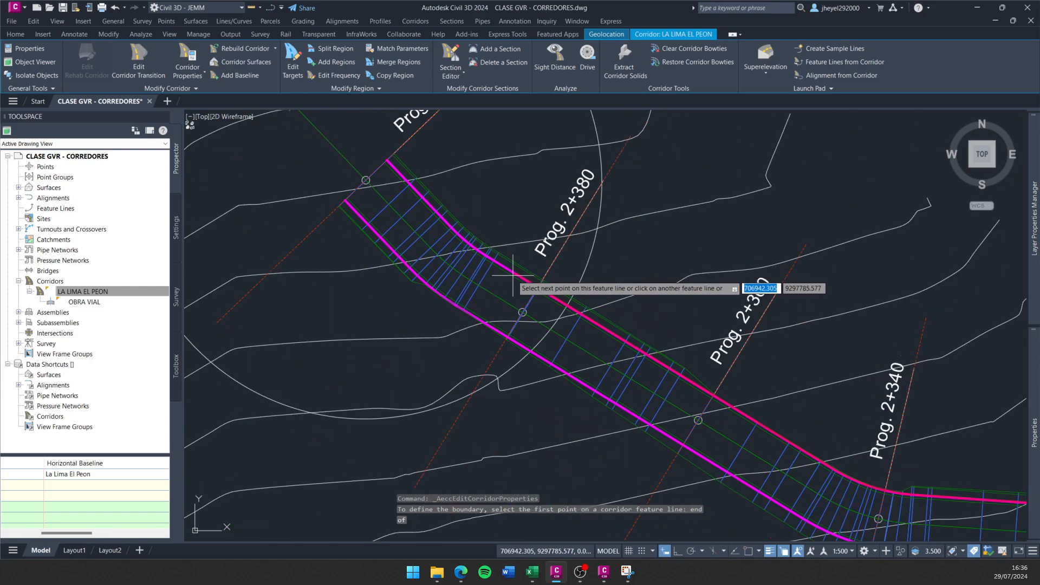
pyautogui.scroll(-2, 508, 272)
pyautogui.moveTo(507, 271); pyautogui.dragTo(404, 239, button='middle')
pyautogui.press('Escape')
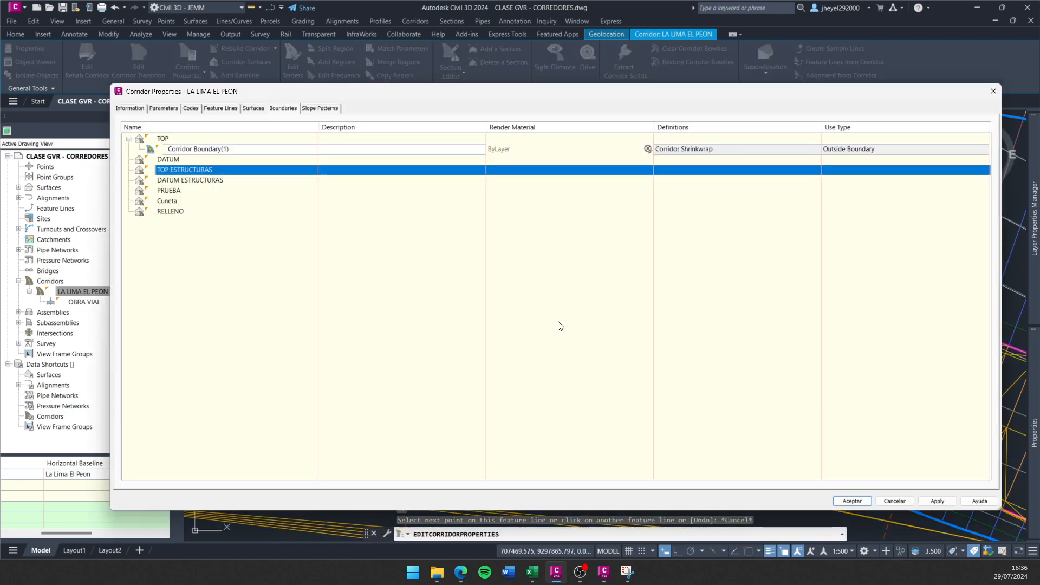
# Set the display color of Borde_2's GVR_LC feature line style to index color 41 and accept the corridor changes.
pyautogui.click(234, 109)
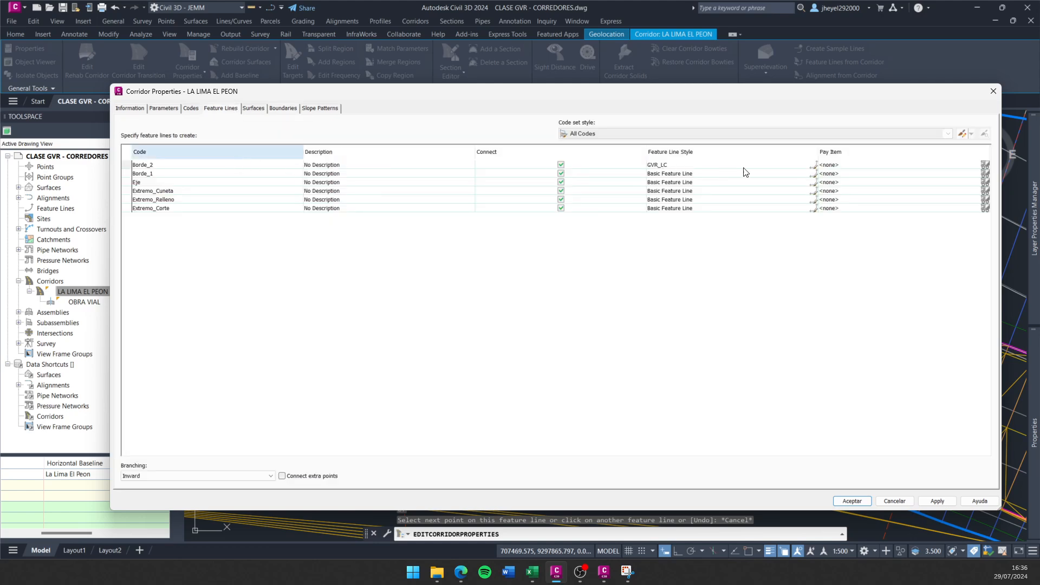
pyautogui.click(815, 165)
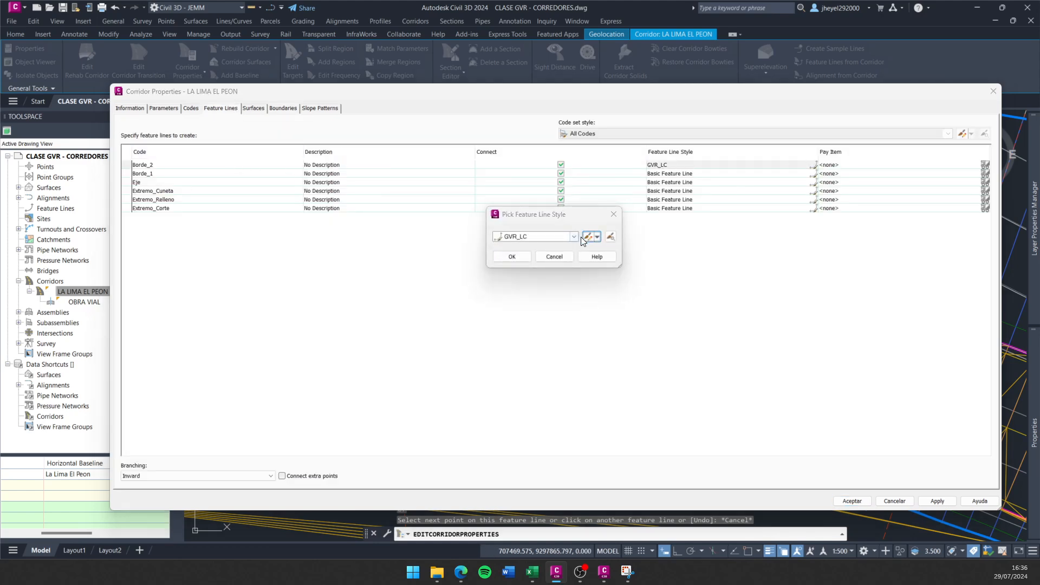
pyautogui.click(583, 236)
pyautogui.click(506, 174)
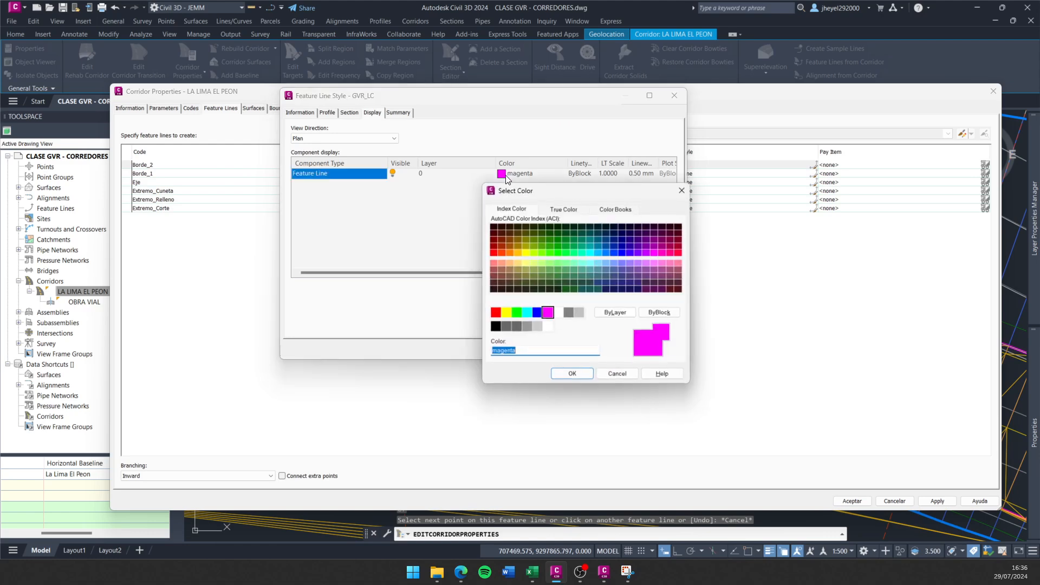
pyautogui.click(518, 263)
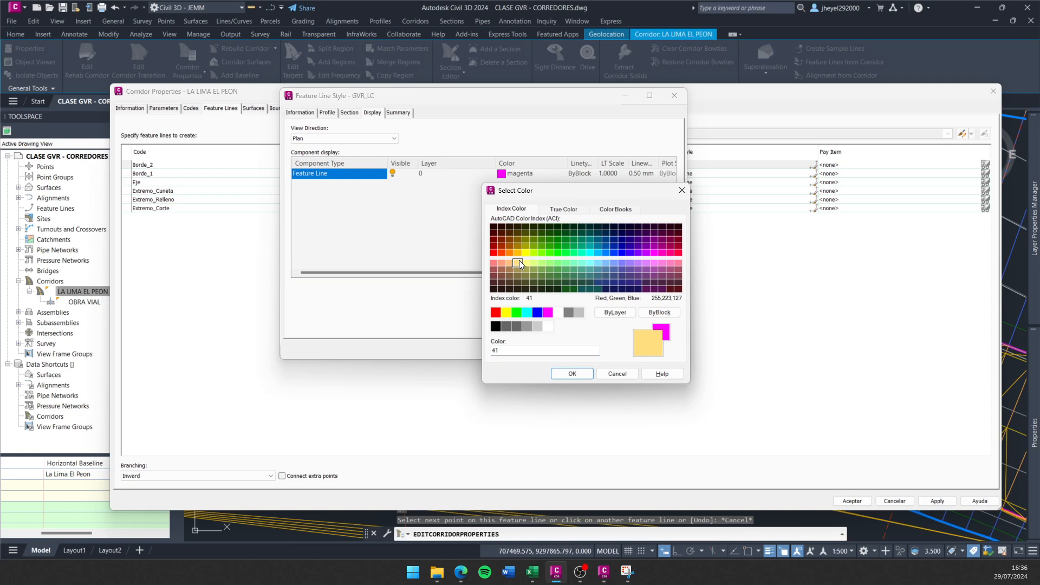
pyautogui.click(573, 373)
pyautogui.press('Return')
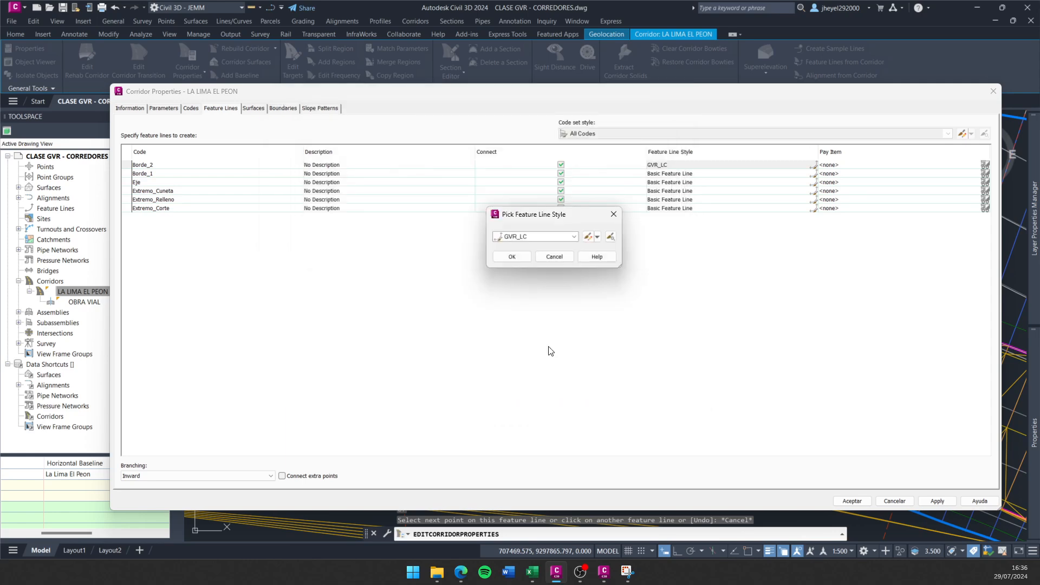
pyautogui.click(512, 257)
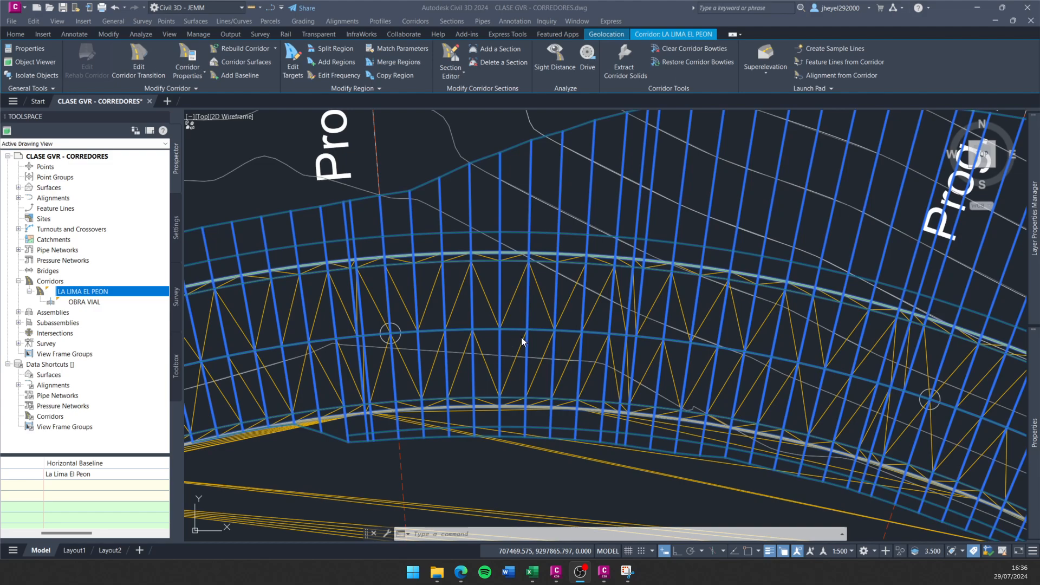
pyautogui.scroll(-8, 564, 250)
pyautogui.press('Escape')
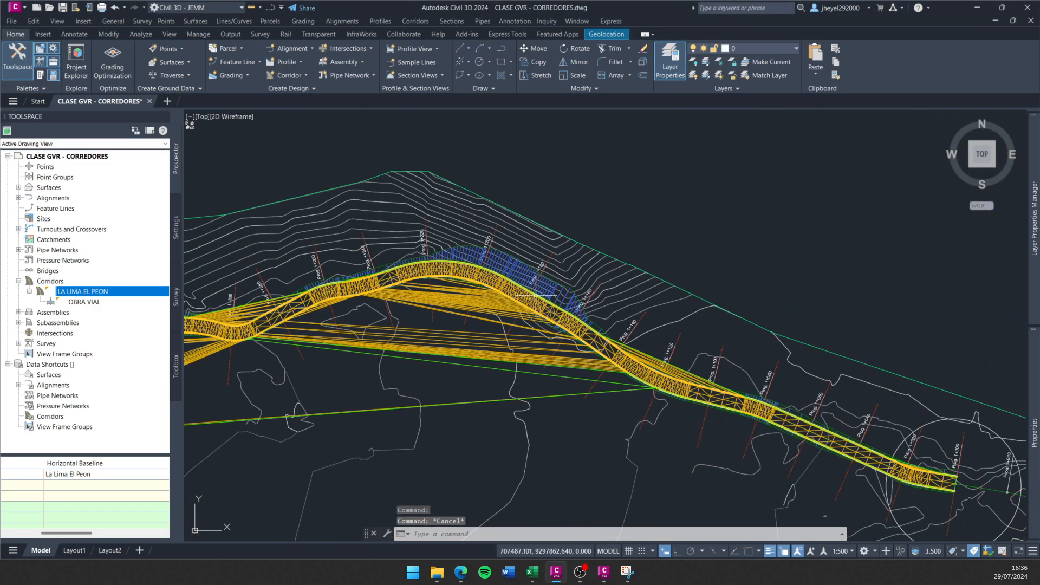
# Reopen the LA LIMA EL PEON corridor's boundary settings and start adding a boundary interactively to the TOP ESTRUCTURAS surface.
pyautogui.scroll(10, 623, 338)
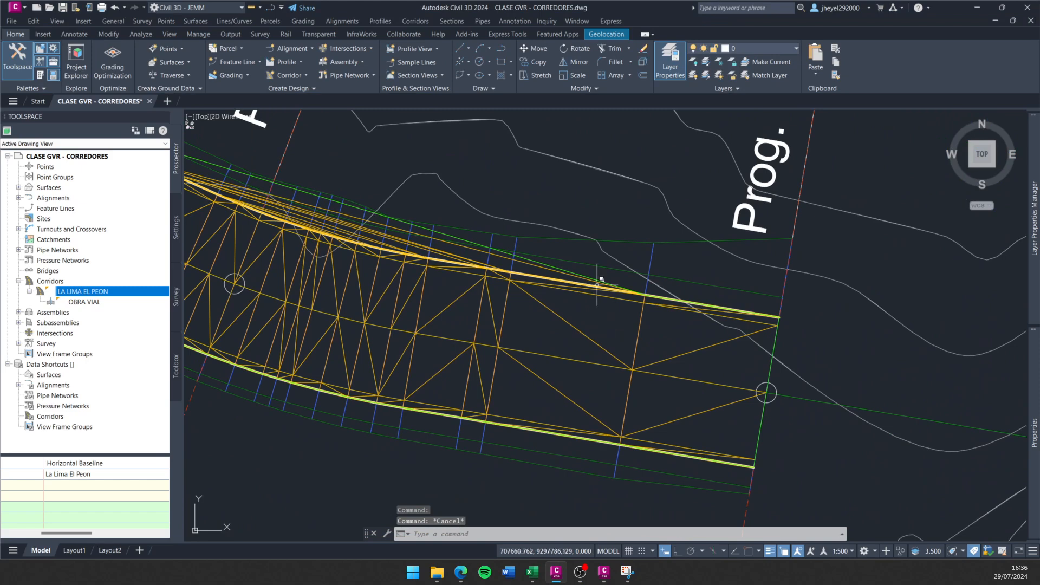
pyautogui.click(572, 260)
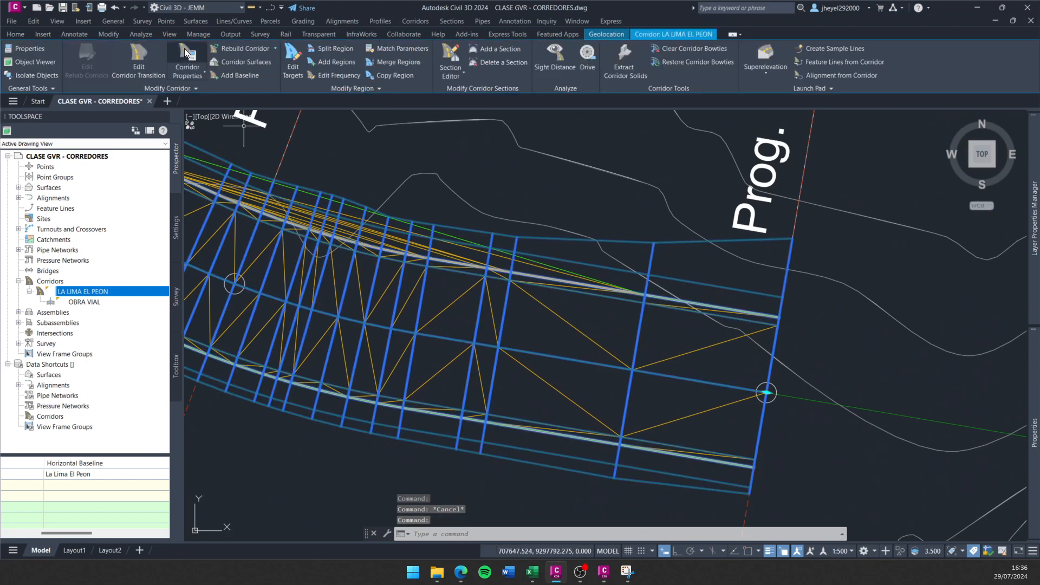
pyautogui.click(187, 53)
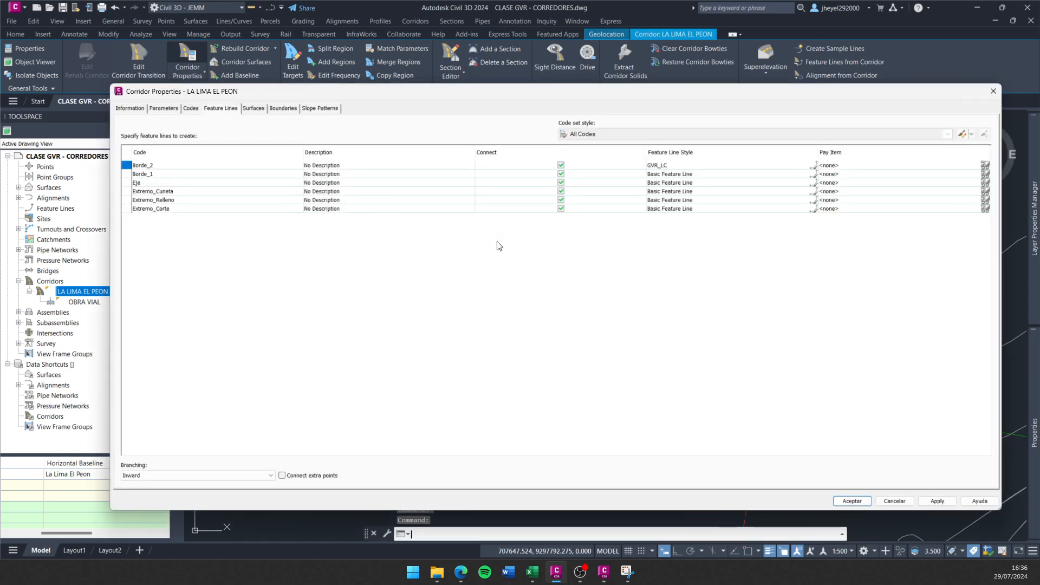
pyautogui.click(282, 109)
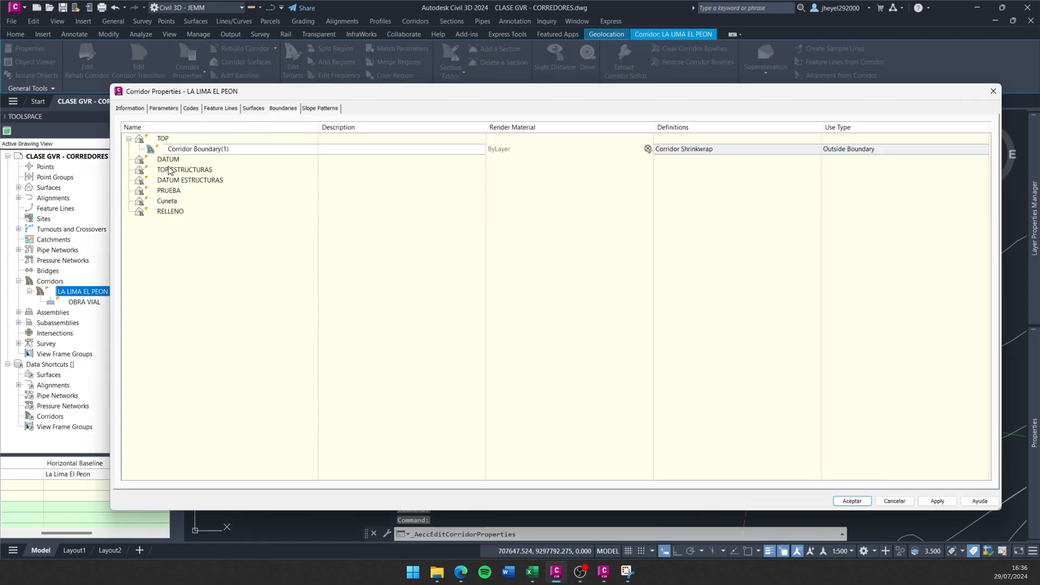
pyautogui.rightClick(169, 170)
pyautogui.click(242, 191)
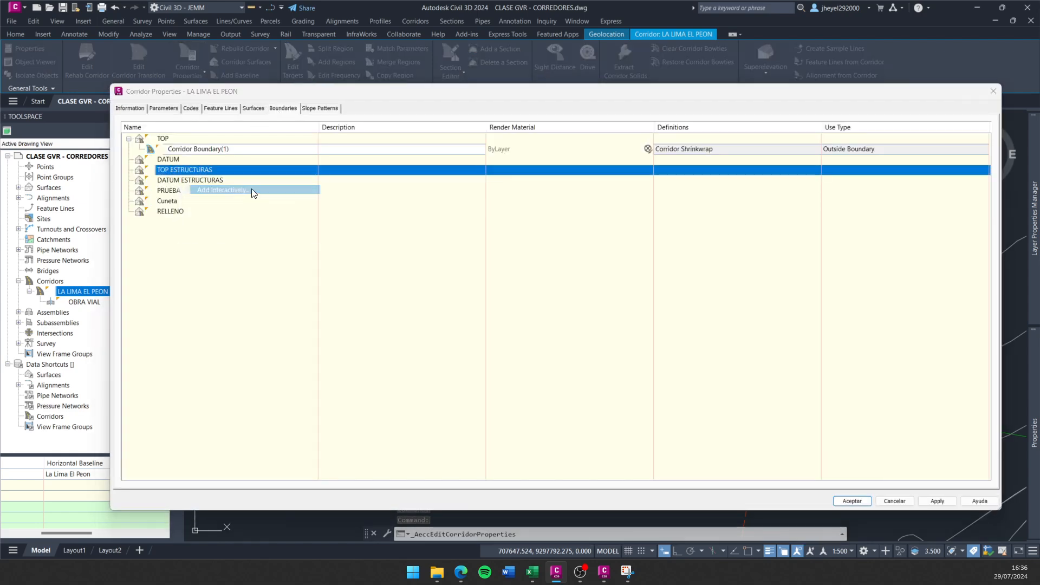
# Set the boundary's first point with an endpoint snap at the Prog. 1+000 end of the upper Borde_2 line.
pyautogui.scroll(2, 782, 367)
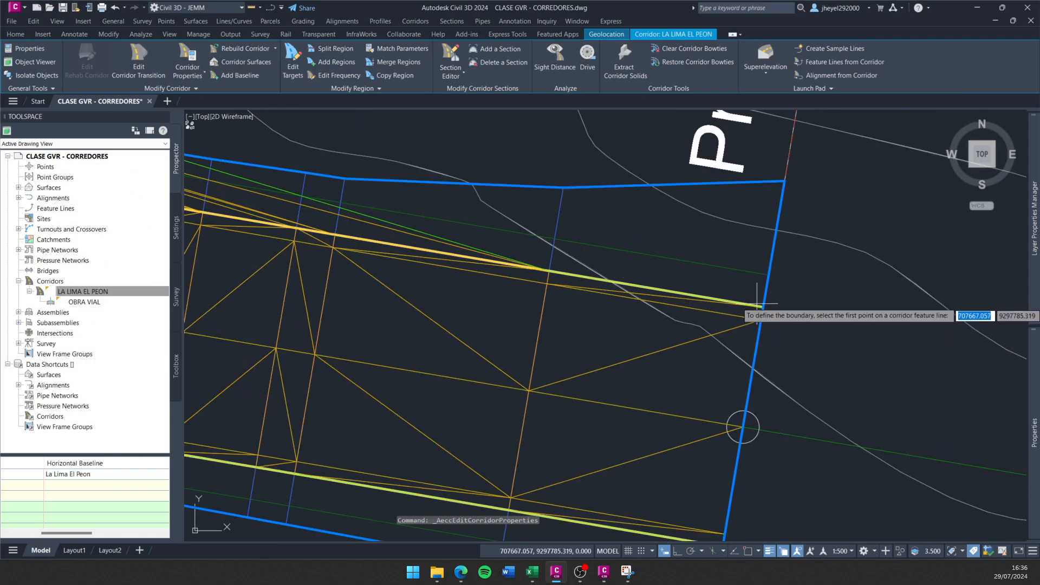
pyautogui.scroll(2, 764, 307)
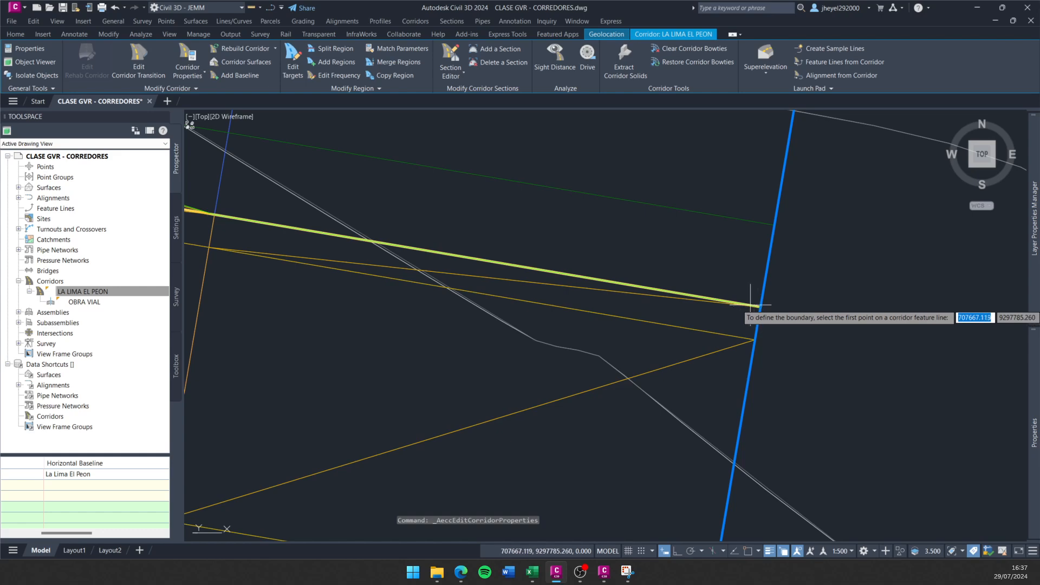
pyautogui.moveTo(661, 268); pyautogui.dragTo(560, 264, button='middle')
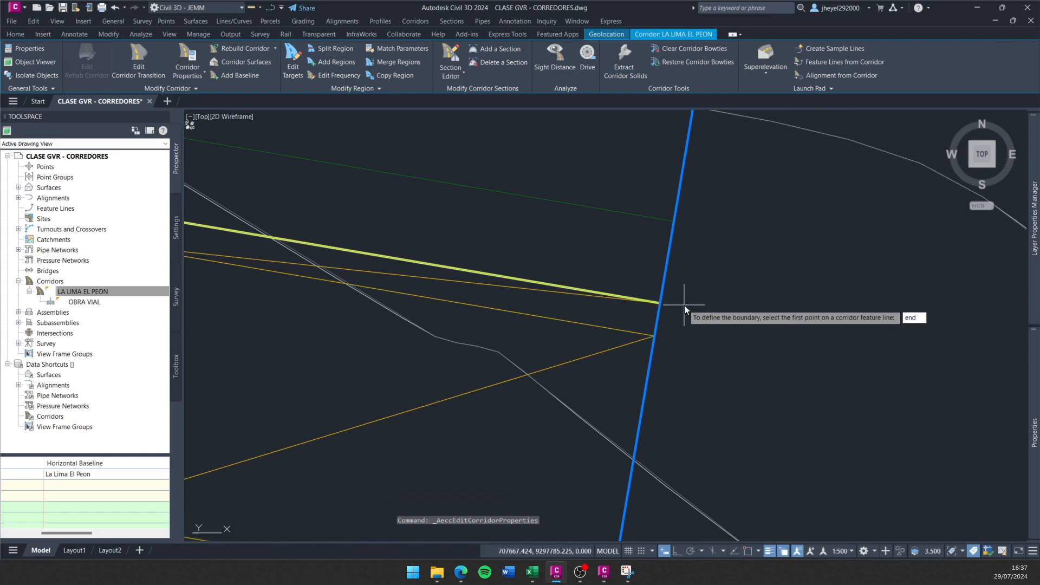
pyautogui.press('Return')
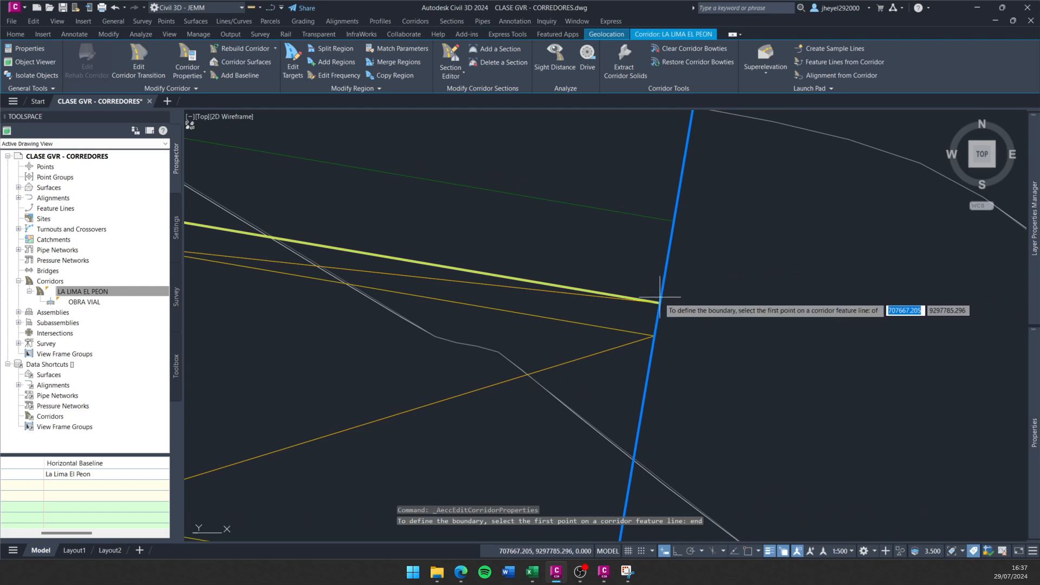
pyautogui.click(659, 303)
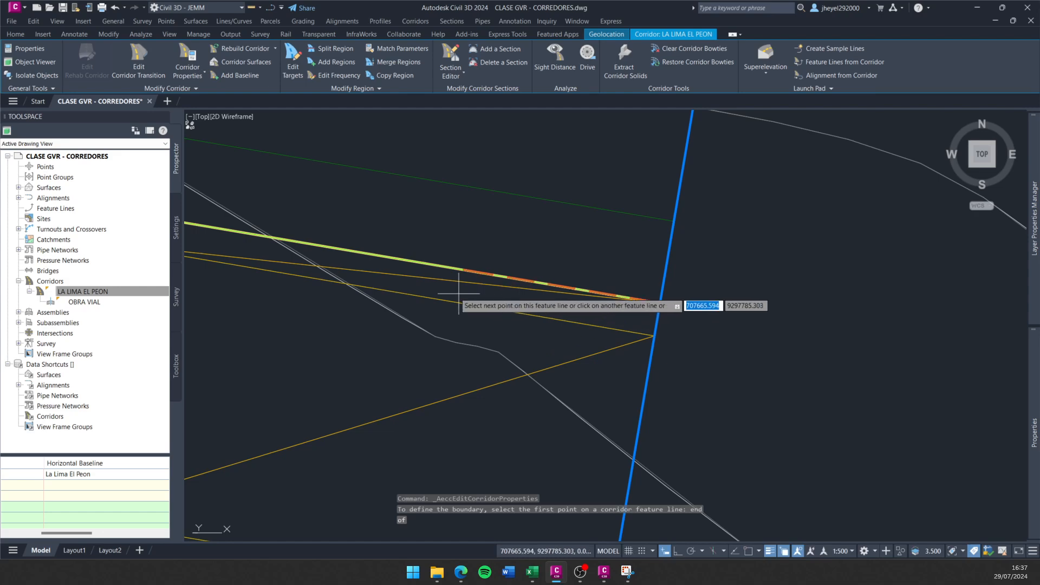
# Trace the boundary along the same Borde_2 line to its far end at Prog. 2+400, setting the point with an endpoint snap.
pyautogui.moveTo(458, 298); pyautogui.dragTo(669, 323, button='middle')
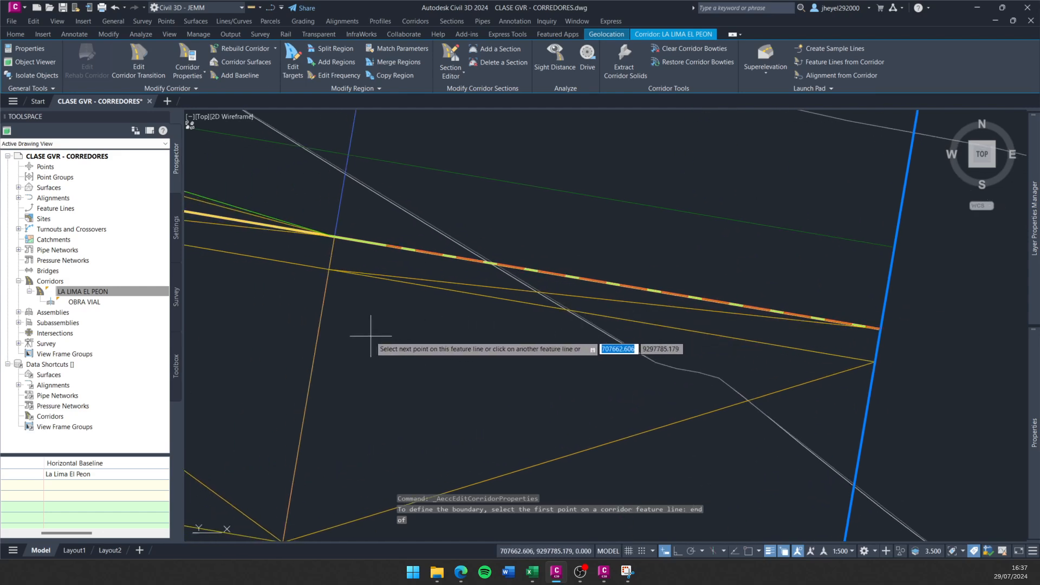
pyautogui.moveTo(432, 298); pyautogui.dragTo(632, 341, button='middle')
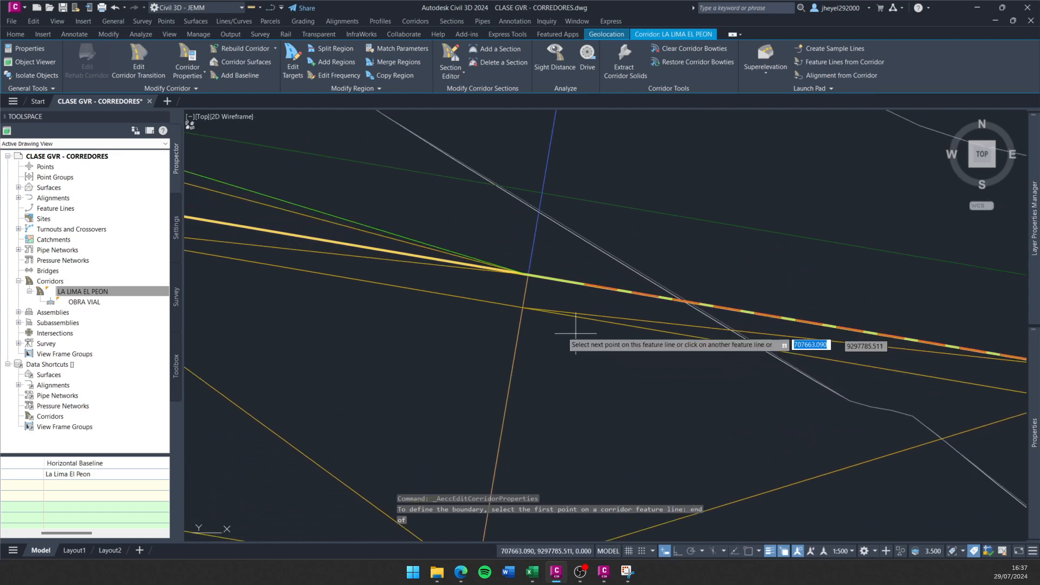
pyautogui.scroll(-4, 415, 320)
pyautogui.scroll(-2, 415, 320)
pyautogui.moveTo(386, 329); pyautogui.dragTo(771, 328, button='middle')
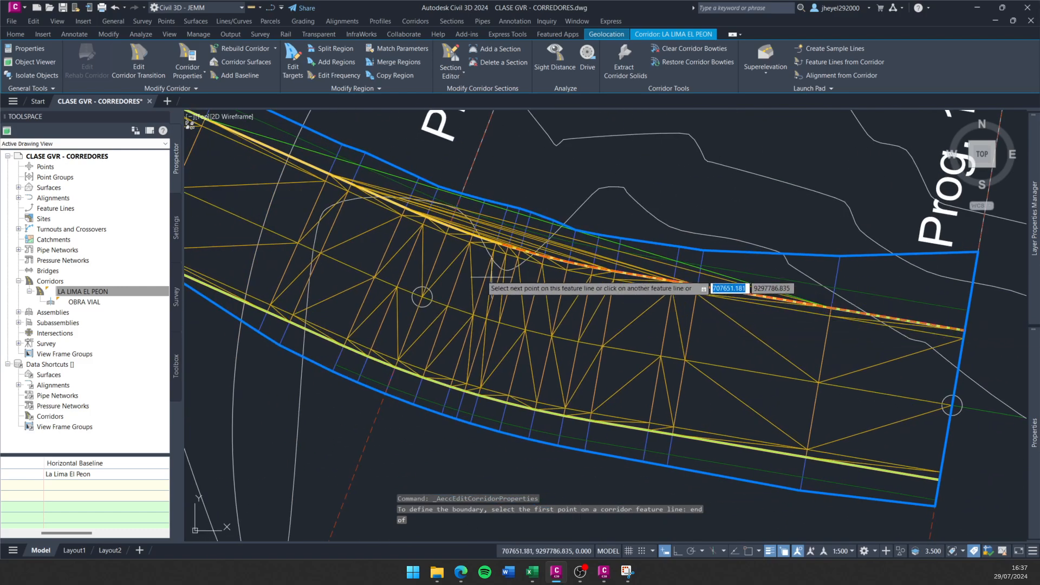
pyautogui.moveTo(639, 338); pyautogui.dragTo(434, 374, button='middle')
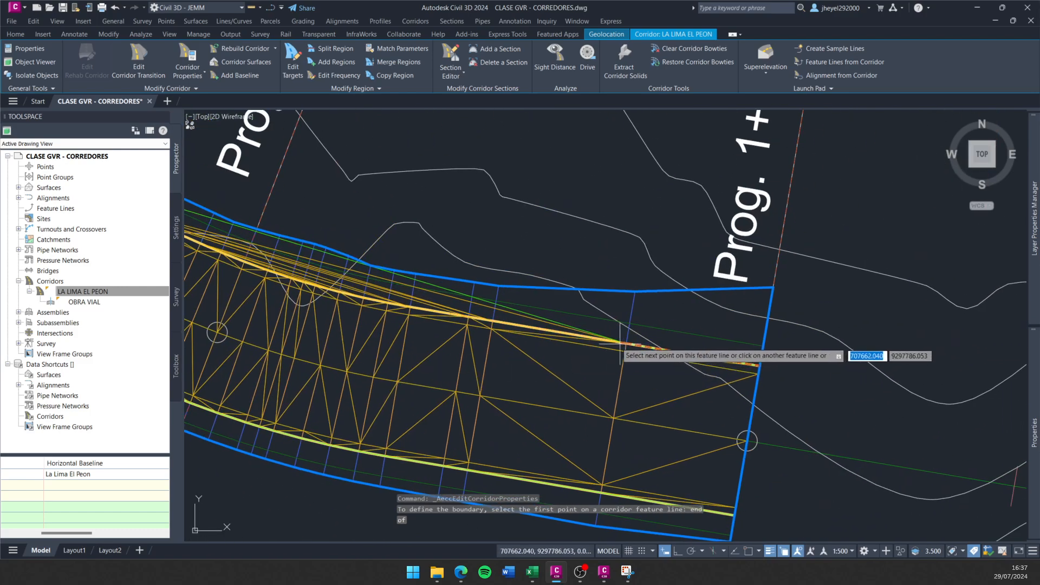
pyautogui.scroll(-4, 460, 330)
pyautogui.moveTo(293, 308); pyautogui.dragTo(665, 346, button='middle')
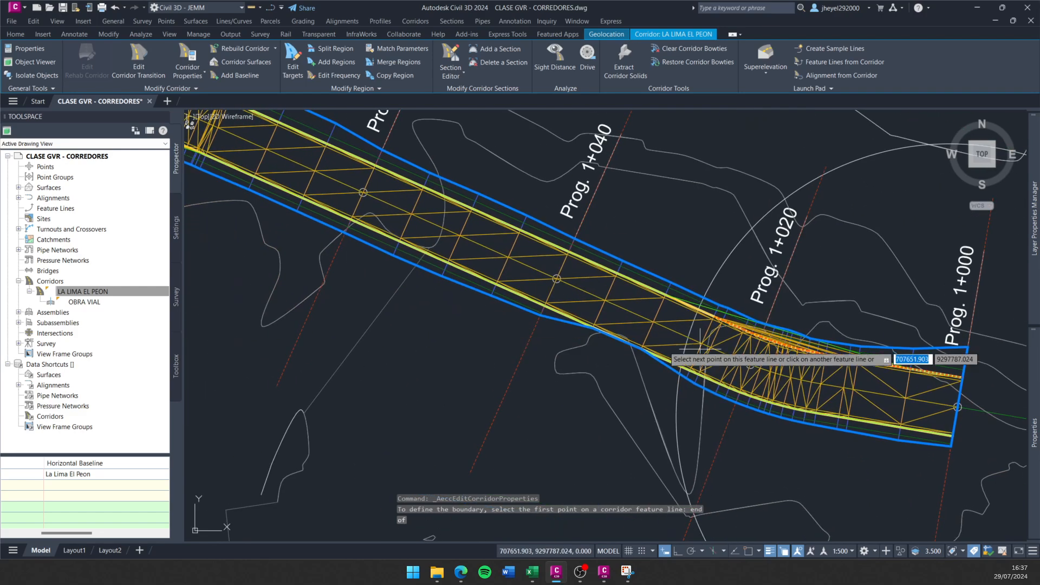
pyautogui.moveTo(414, 341); pyautogui.dragTo(438, 346, button='middle')
pyautogui.scroll(-8, 460, 346)
pyautogui.scroll(2, 588, 297)
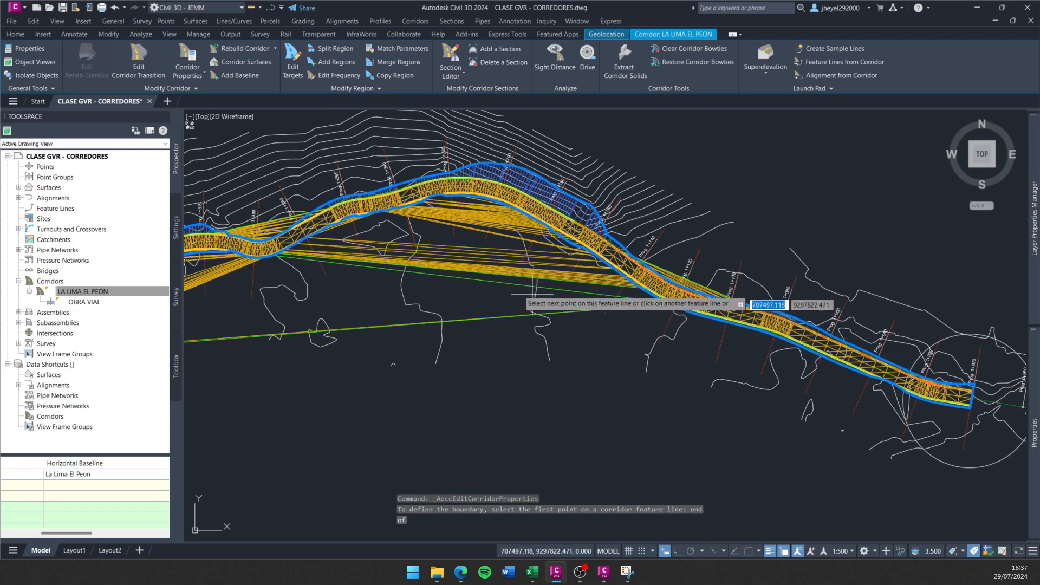
pyautogui.moveTo(243, 299); pyautogui.dragTo(679, 342, button='middle')
pyautogui.moveTo(562, 367); pyautogui.dragTo(783, 282, button='middle')
pyautogui.moveTo(535, 386); pyautogui.dragTo(794, 188, button='middle')
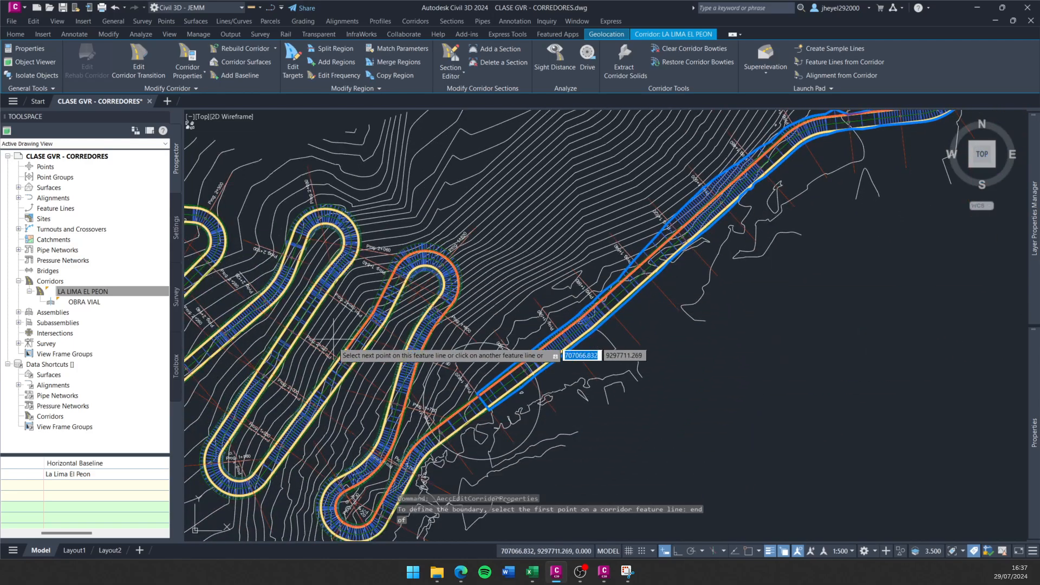
pyautogui.moveTo(339, 338); pyautogui.dragTo(788, 318, button='middle')
pyautogui.moveTo(561, 182); pyautogui.dragTo(694, 377, button='middle')
pyautogui.scroll(4, 633, 319)
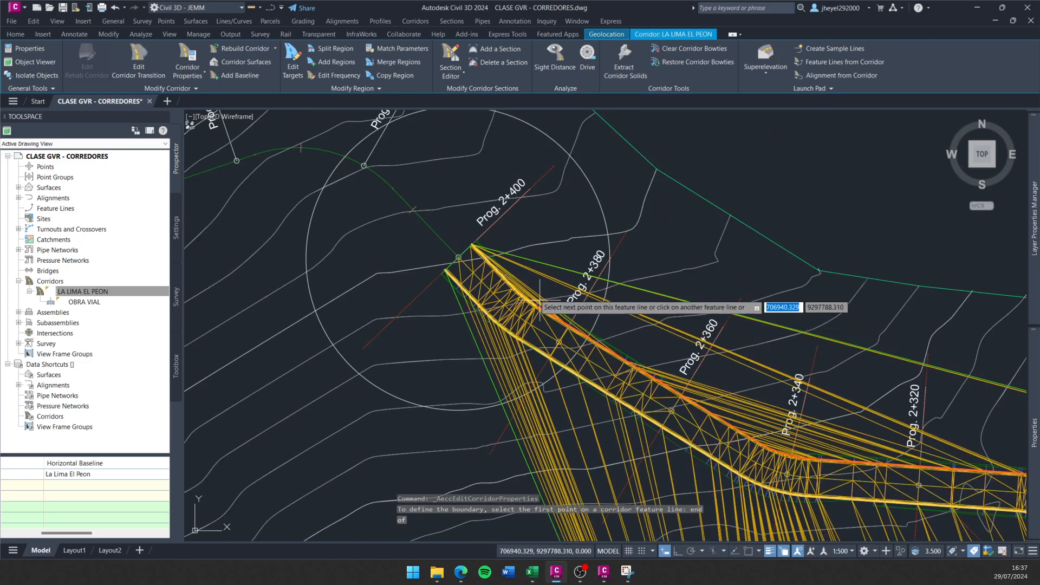
pyautogui.scroll(5, 500, 252)
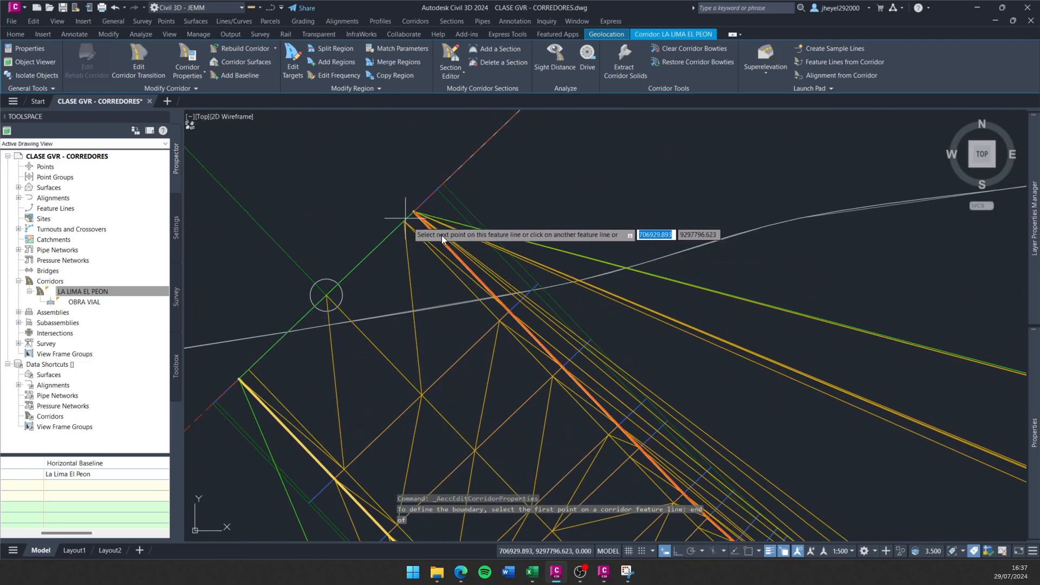
pyautogui.click(406, 218)
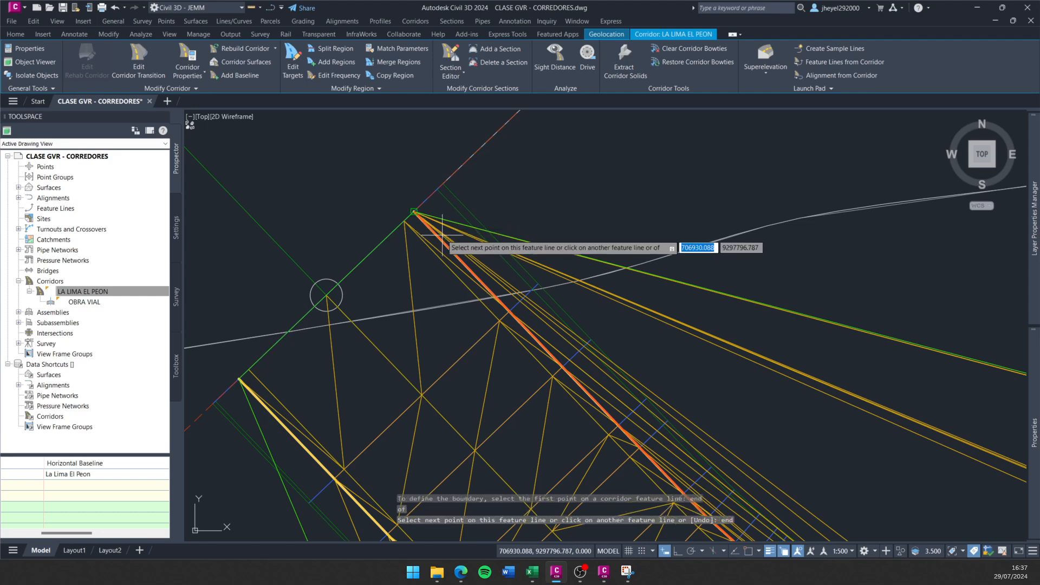
pyautogui.click(415, 211)
# Carry the boundary across the corridor's end at Prog. 2+400 to the endpoint of the opposite Borde_2 line.
pyautogui.scroll(2, 239, 377)
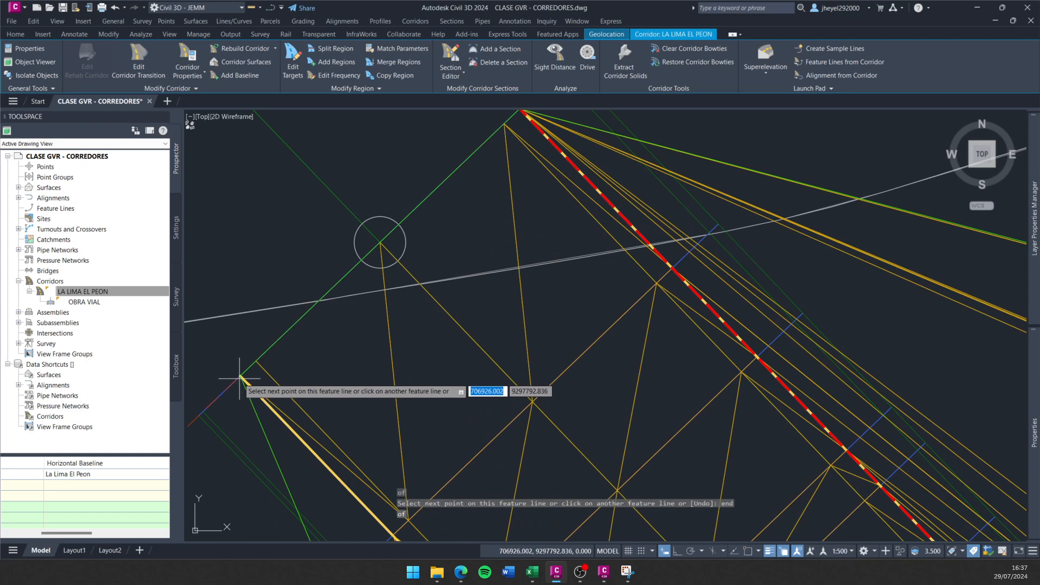
pyautogui.click(246, 379)
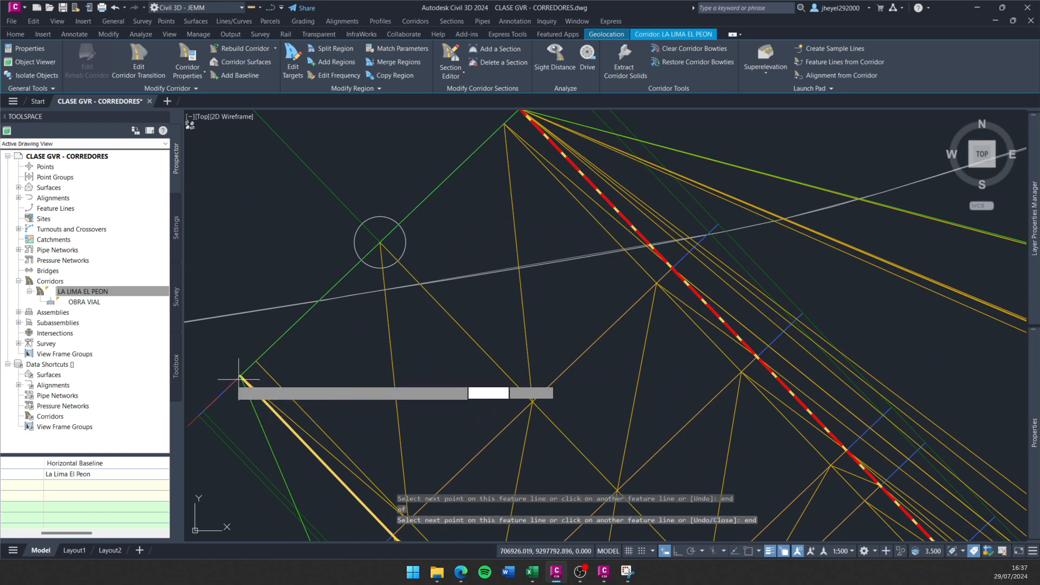
pyautogui.click(242, 378)
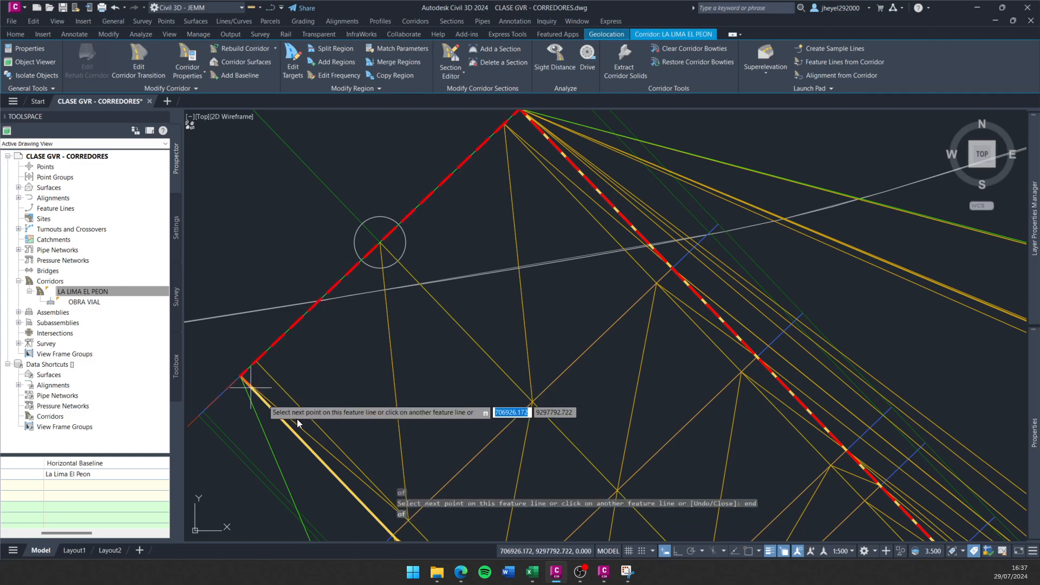
# Trace the boundary back along the opposite Borde_2 line from Prog. 2+400, setting an endpoint-snapped point just before the curve near Prog. 2+300.
pyautogui.scroll(-6, 307, 360)
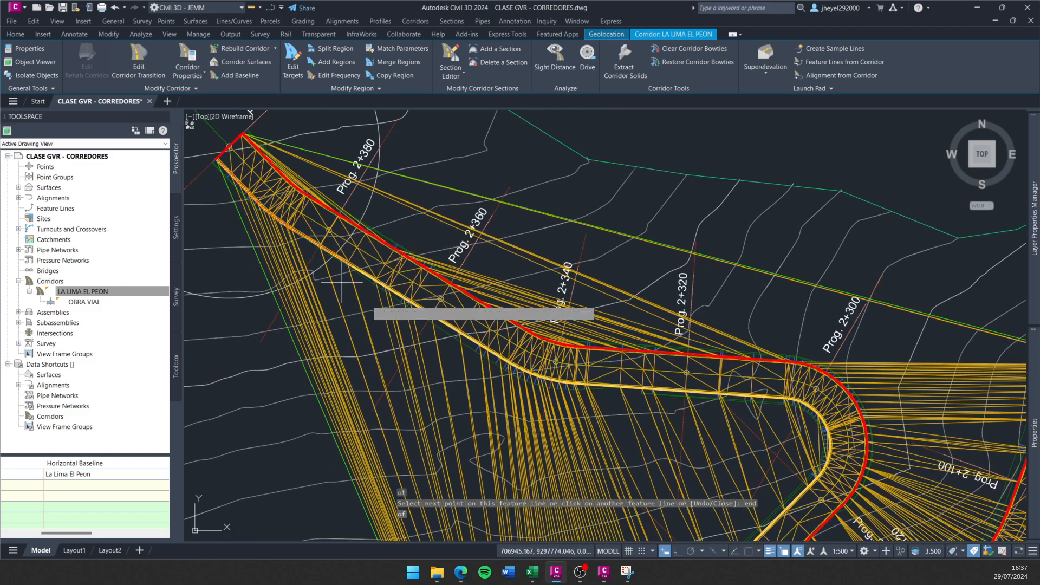
pyautogui.scroll(5, 580, 390)
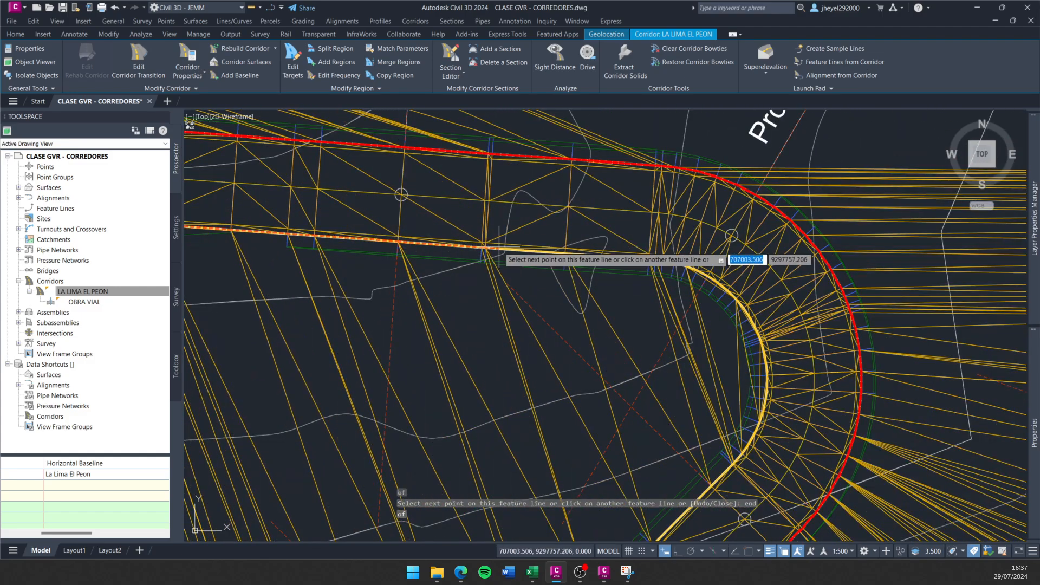
pyautogui.scroll(6, 499, 253)
pyautogui.moveTo(556, 274); pyautogui.dragTo(339, 307, button='middle')
pyautogui.scroll(-2, 363, 310)
pyautogui.scroll(2, 490, 308)
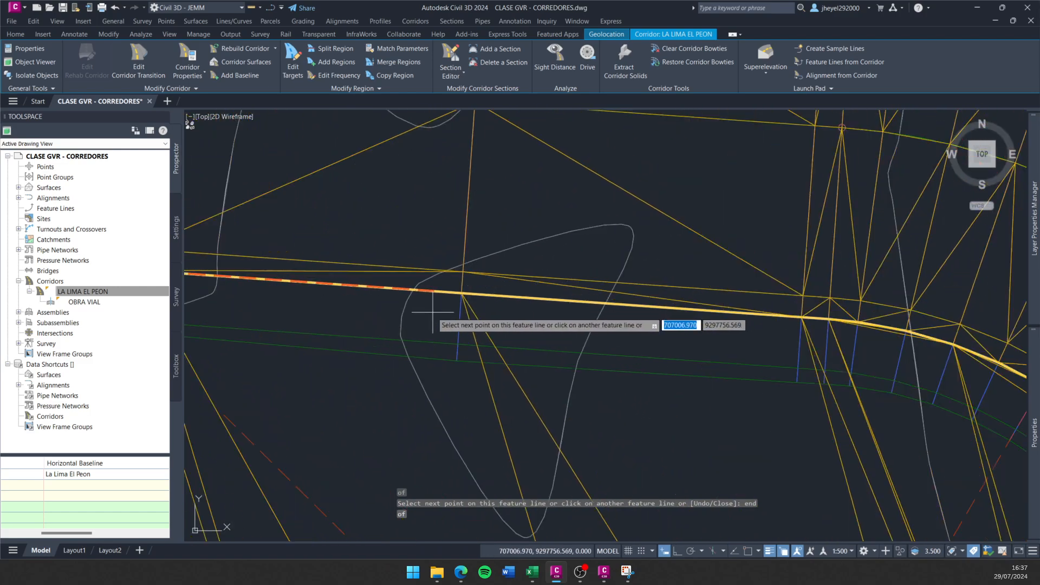
pyautogui.click(431, 313)
pyautogui.write('end')
pyautogui.press('Return')
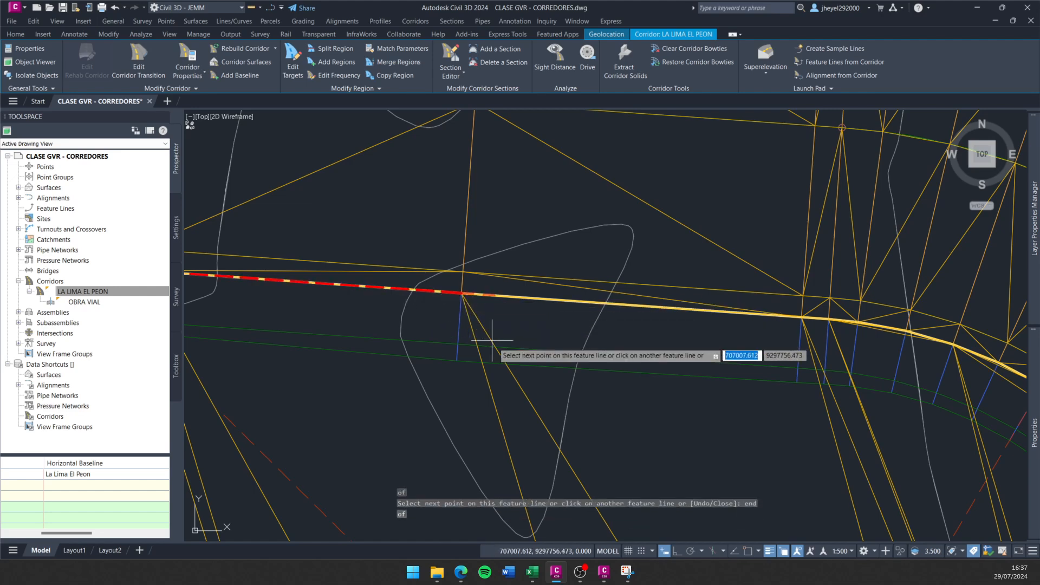
pyautogui.moveTo(734, 360); pyautogui.dragTo(534, 337, button='middle')
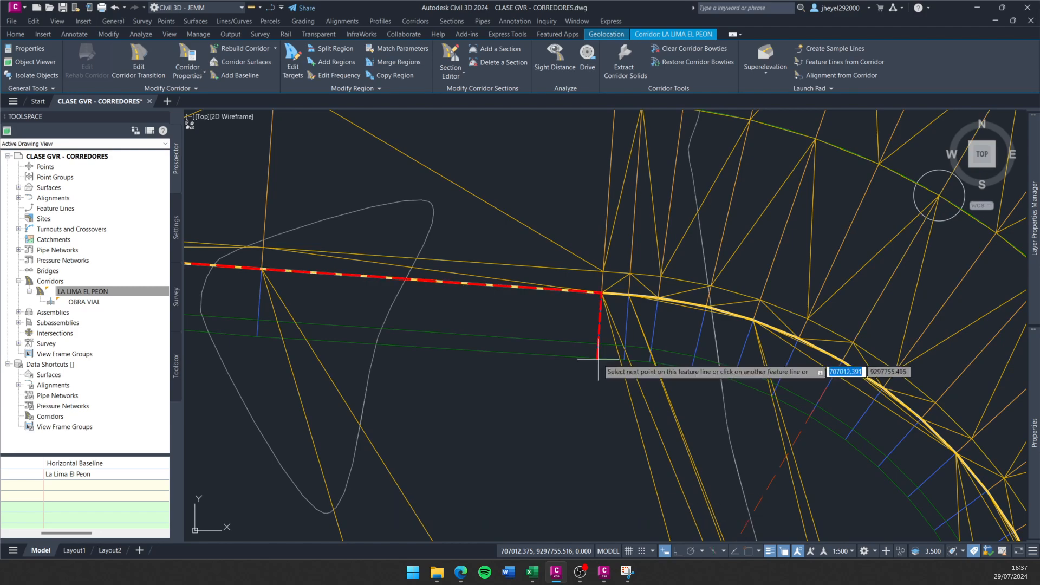
pyautogui.scroll(-3, 725, 411)
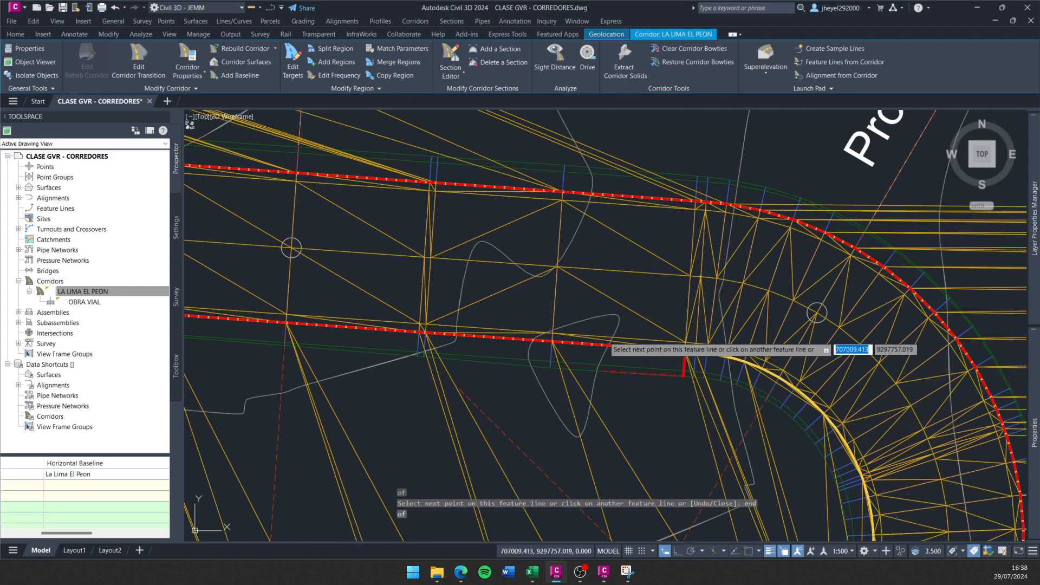
pyautogui.moveTo(723, 400); pyautogui.dragTo(602, 360, button='middle')
pyautogui.scroll(2, 582, 343)
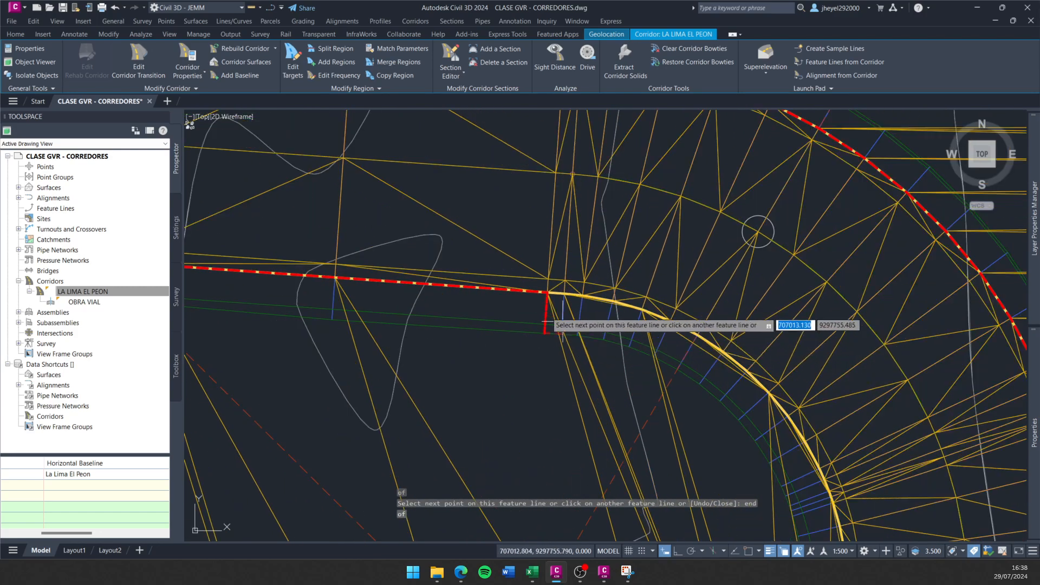
pyautogui.scroll(1, 574, 300)
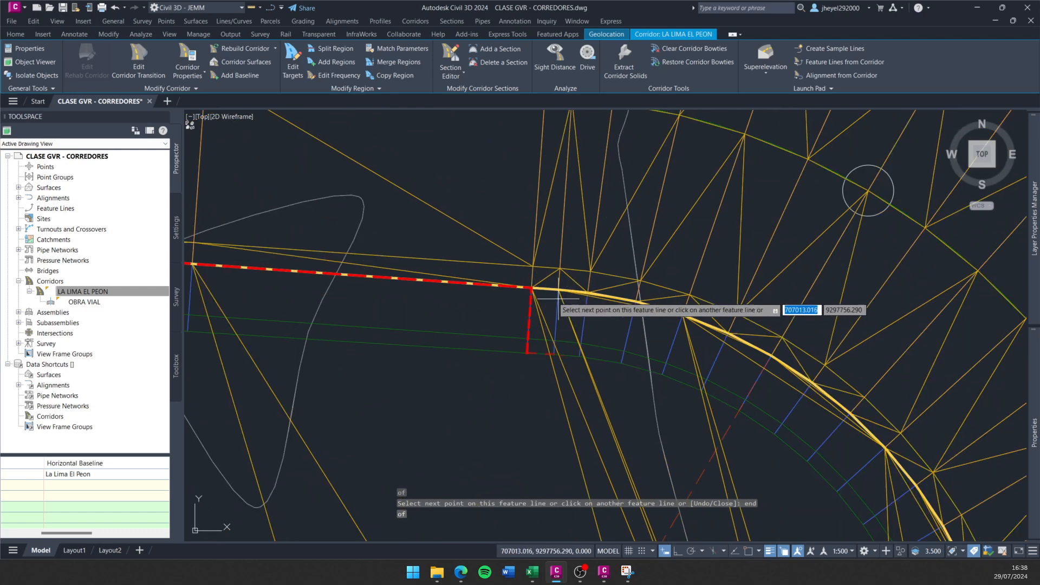
pyautogui.moveTo(700, 398)
pyautogui.mouseDown(button='middle')
pyautogui.moveTo(574, 313)
pyautogui.moveTo(528, 251)
pyautogui.mouseUp(button='middle')
pyautogui.scroll(-4, 659, 353)
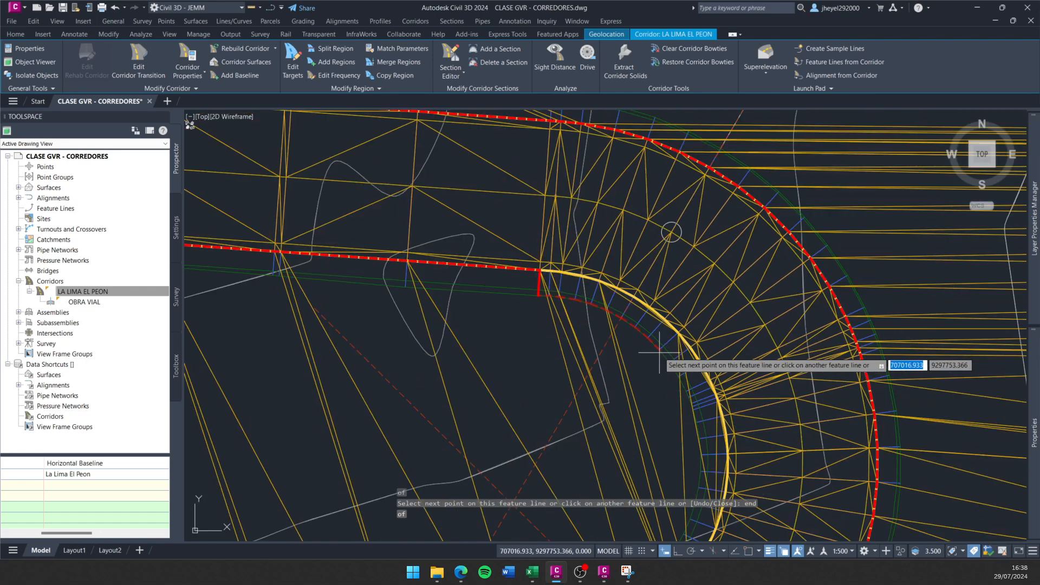
pyautogui.moveTo(658, 352); pyautogui.dragTo(582, 358, button='middle')
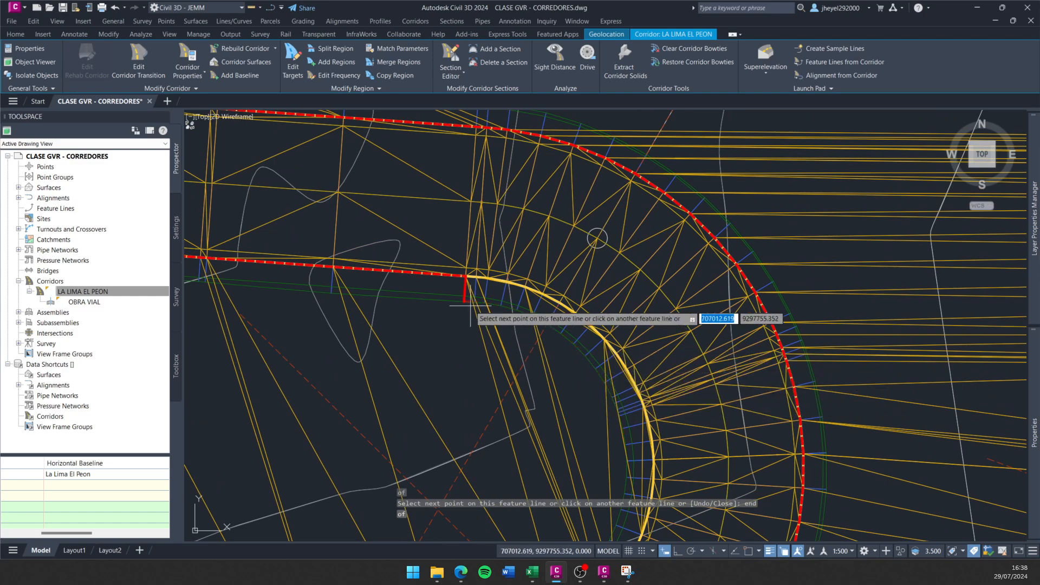
pyautogui.scroll(4, 471, 305)
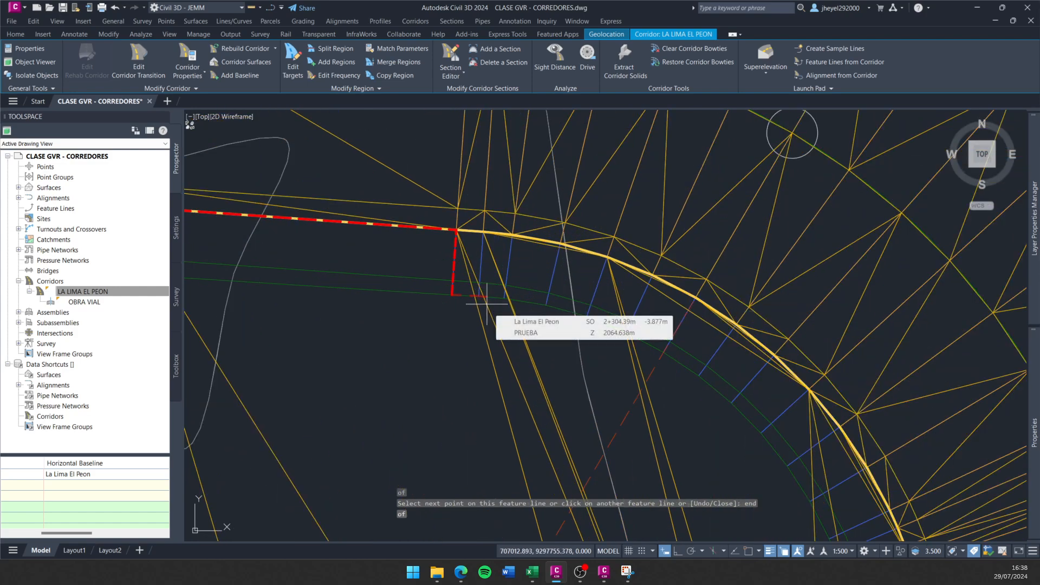
pyautogui.scroll(-4, 379, 201)
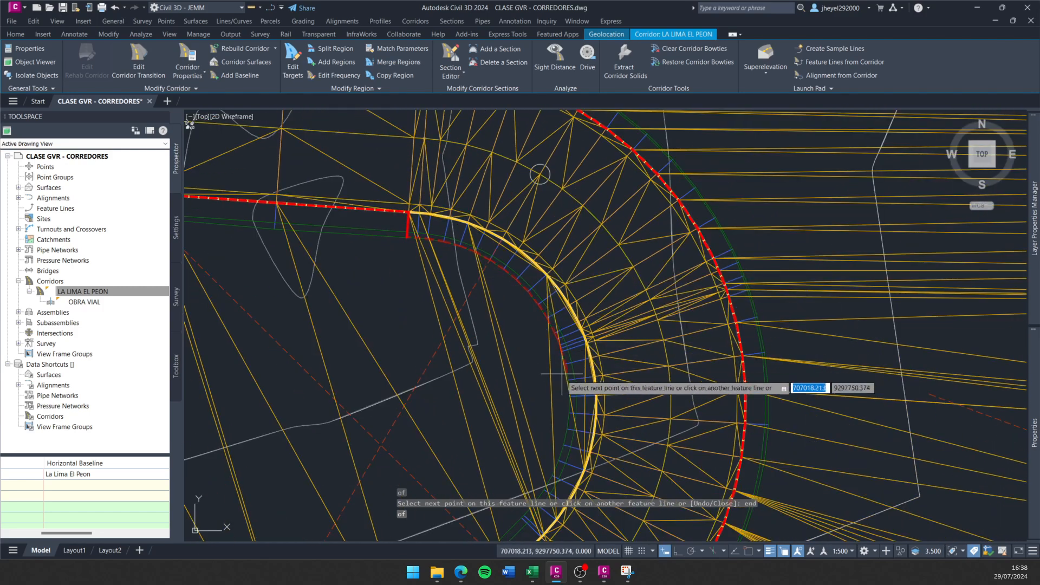
pyautogui.scroll(3, 445, 233)
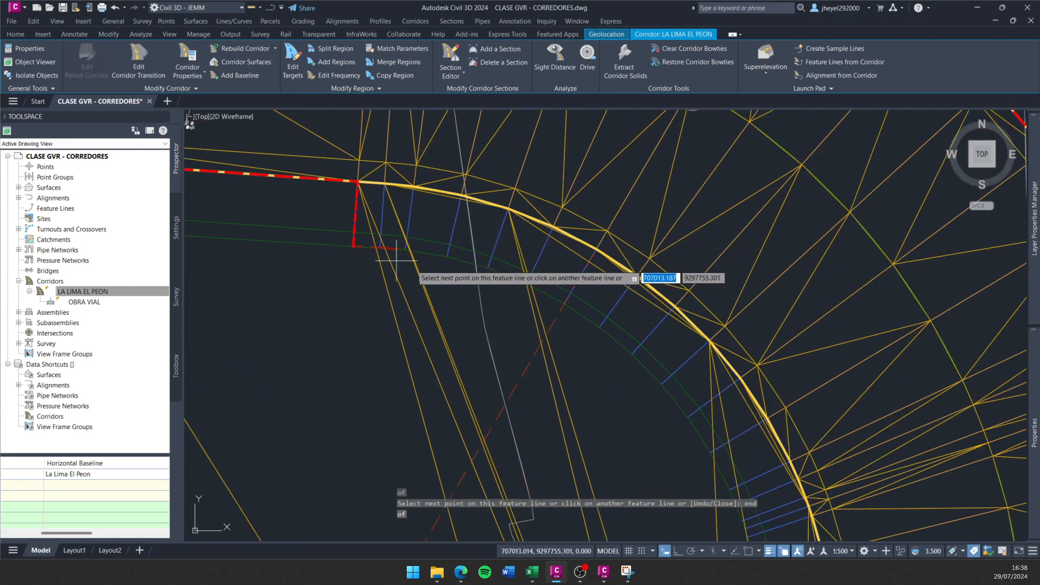
pyautogui.moveTo(534, 272); pyautogui.dragTo(669, 377, button='middle')
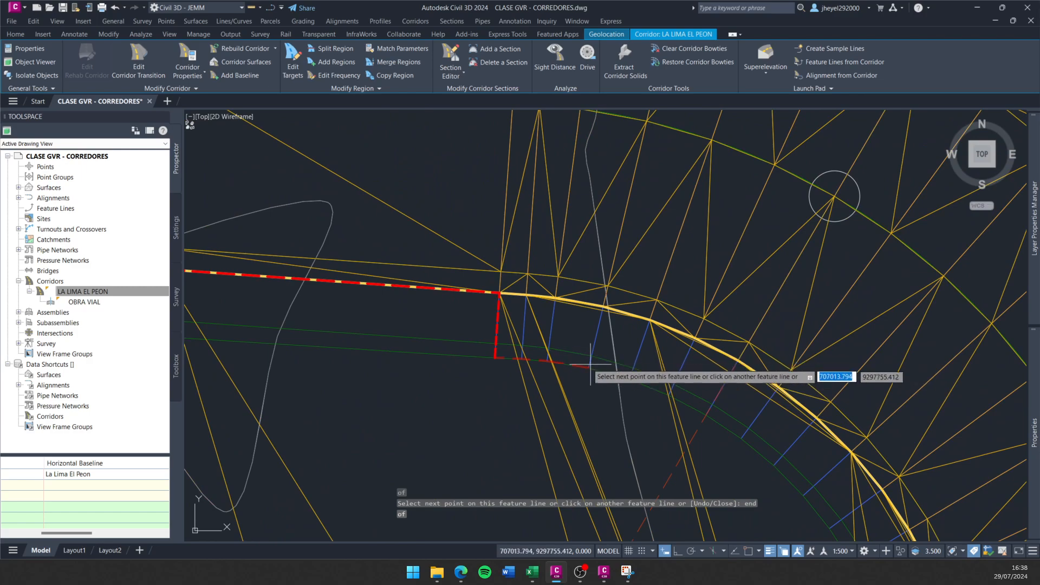
pyautogui.scroll(-4, 495, 322)
pyautogui.moveTo(534, 340); pyautogui.dragTo(614, 378, button='middle')
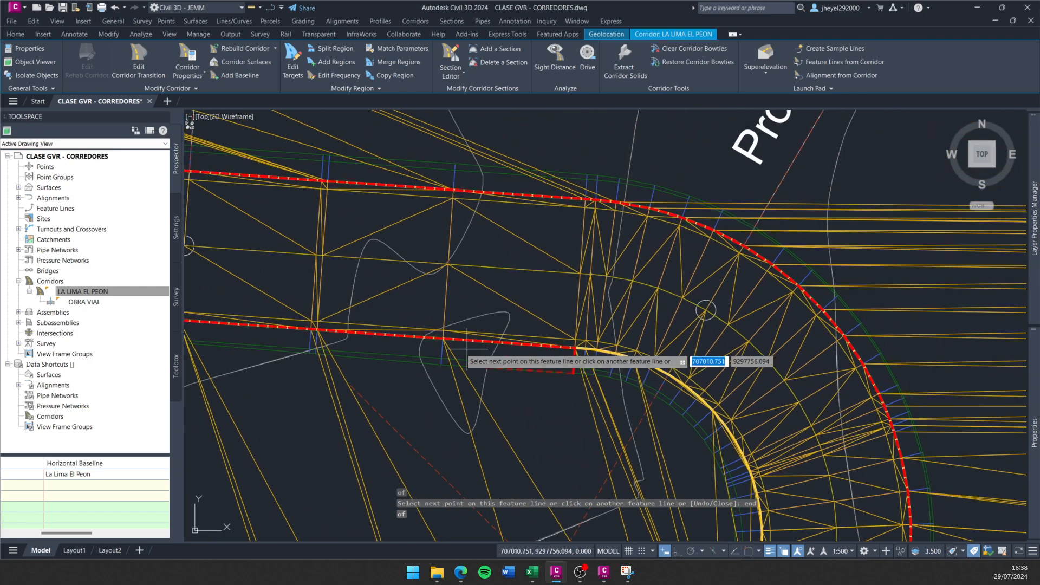
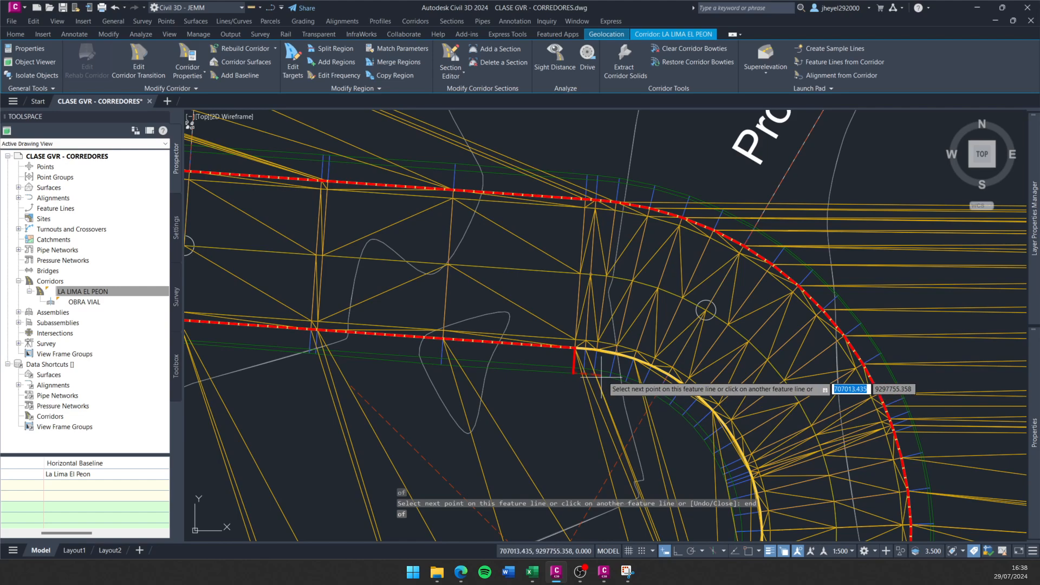
pyautogui.hotkey('ctrl', 'z')
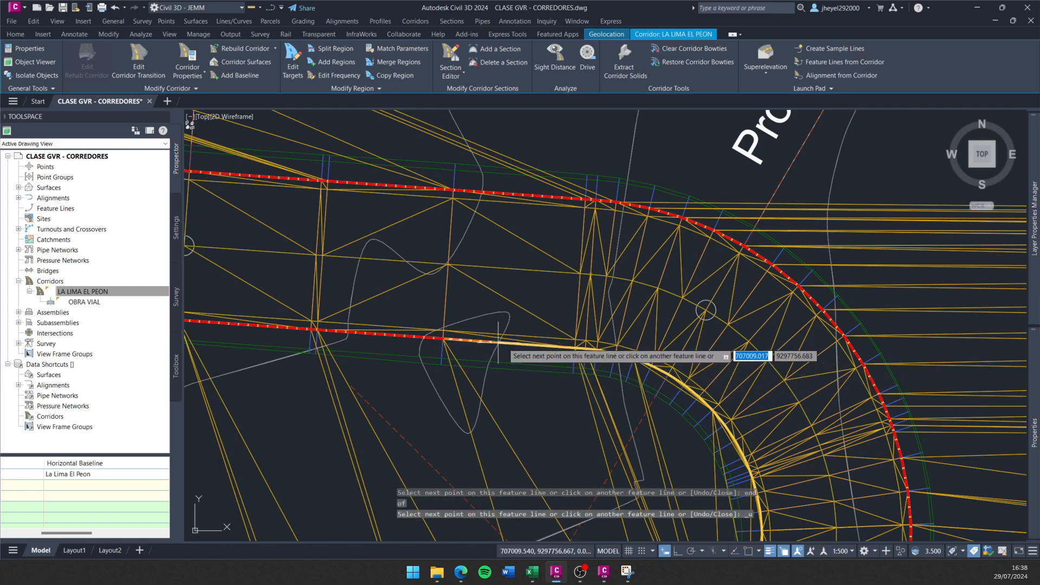
# Trace the boundary along the same Borde_2 line through all the switchbacks to its endpoint at Prog. 1+000, using an endpoint snap.
pyautogui.moveTo(674, 403); pyautogui.dragTo(506, 216, button='middle')
pyautogui.scroll(-6, 605, 365)
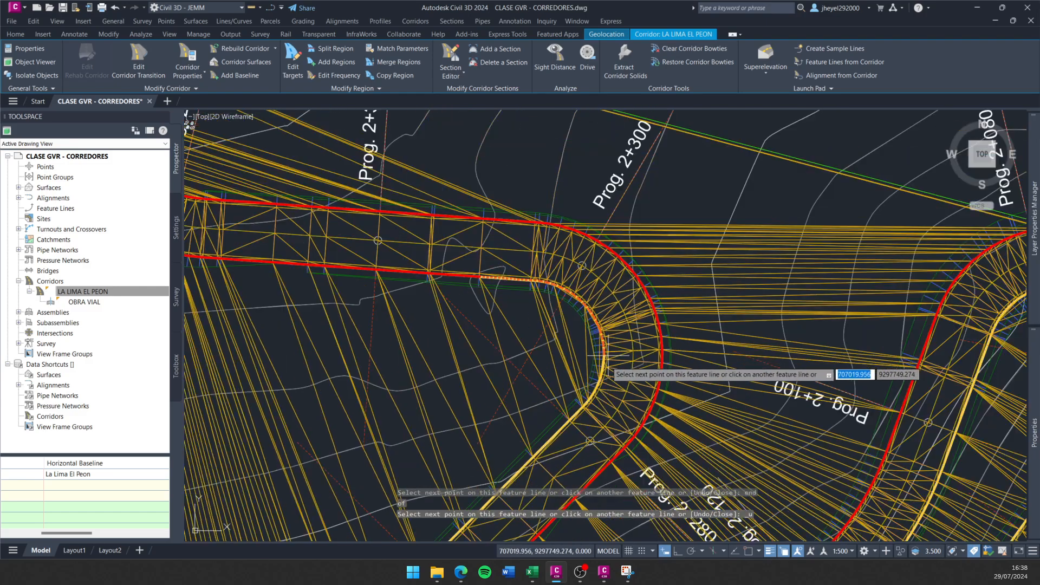
pyautogui.moveTo(597, 388); pyautogui.dragTo(679, 204, button='middle')
pyautogui.moveTo(492, 397); pyautogui.dragTo(610, 197, button='middle')
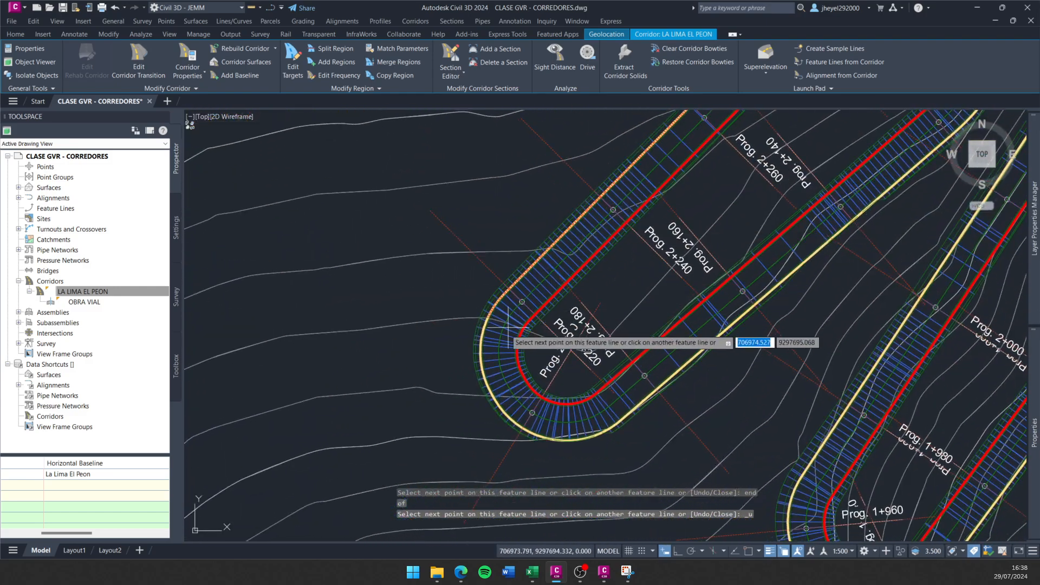
pyautogui.moveTo(663, 403); pyautogui.dragTo(467, 422, button='middle')
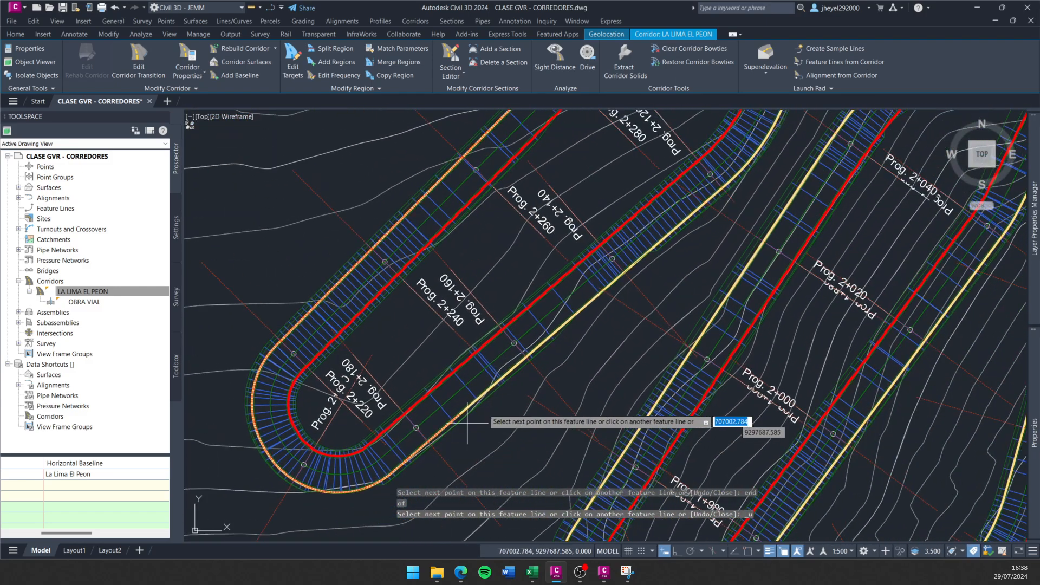
pyautogui.moveTo(541, 333); pyautogui.dragTo(358, 429, button='middle')
pyautogui.moveTo(523, 308); pyautogui.dragTo(371, 431, button='middle')
pyautogui.scroll(3, 496, 217)
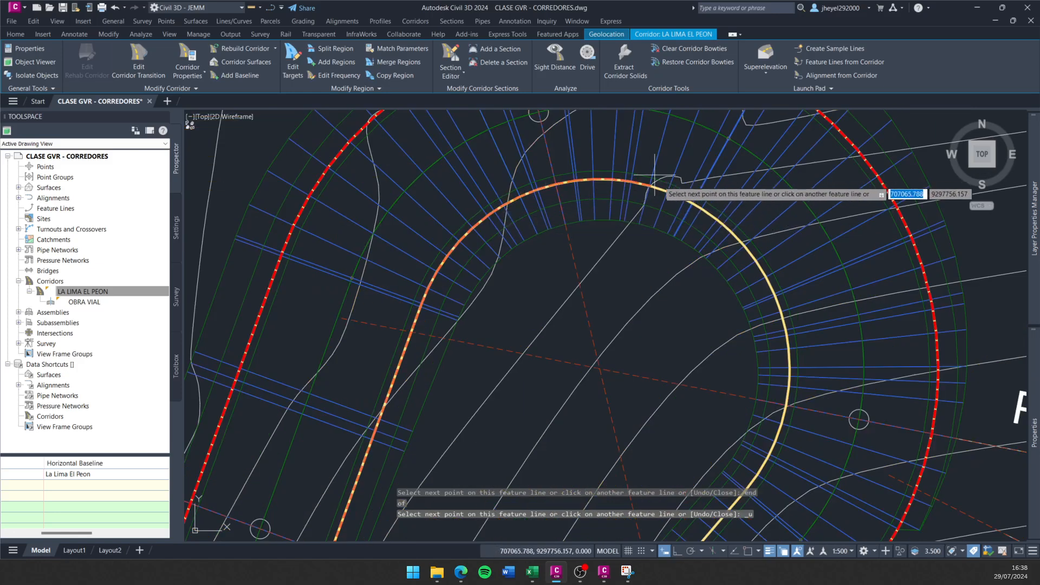
pyautogui.scroll(-3, 728, 222)
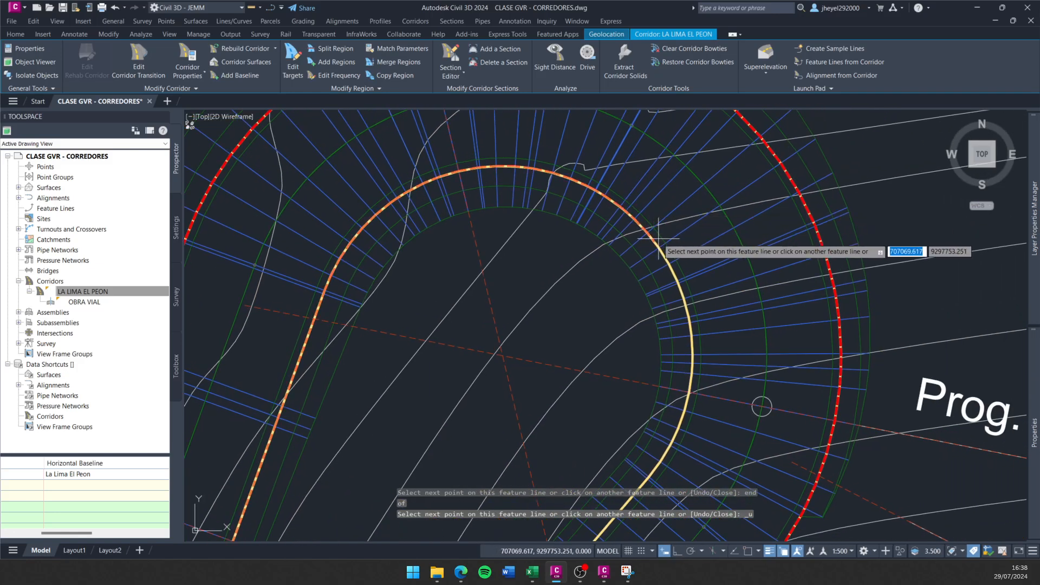
pyautogui.scroll(-1, 666, 243)
pyautogui.scroll(-2, 666, 244)
pyautogui.moveTo(666, 339); pyautogui.dragTo(674, 193, button='middle')
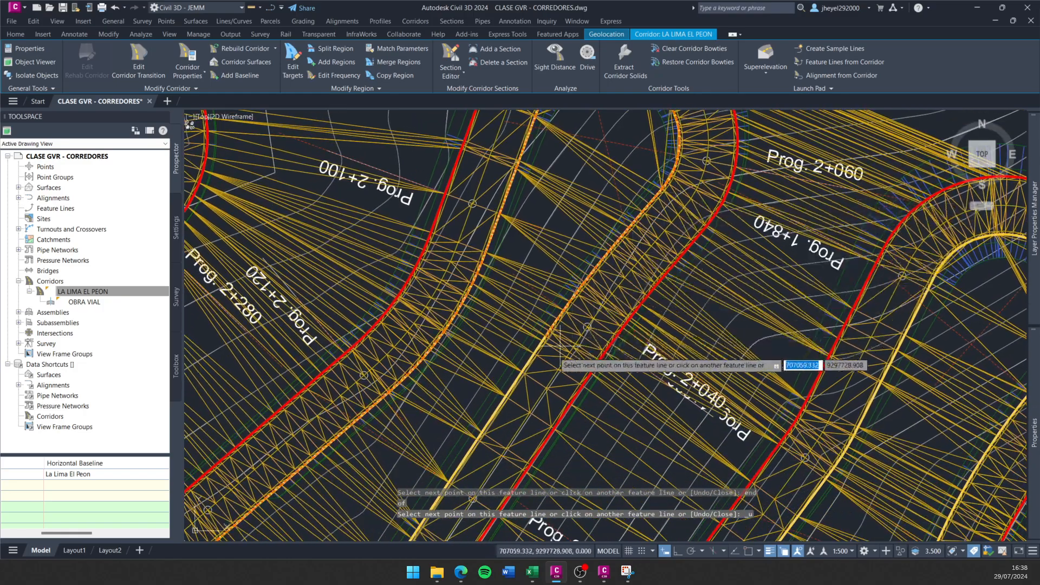
pyautogui.moveTo(555, 354); pyautogui.dragTo(659, 141, button='middle')
pyautogui.moveTo(537, 330); pyautogui.dragTo(606, 154, button='middle')
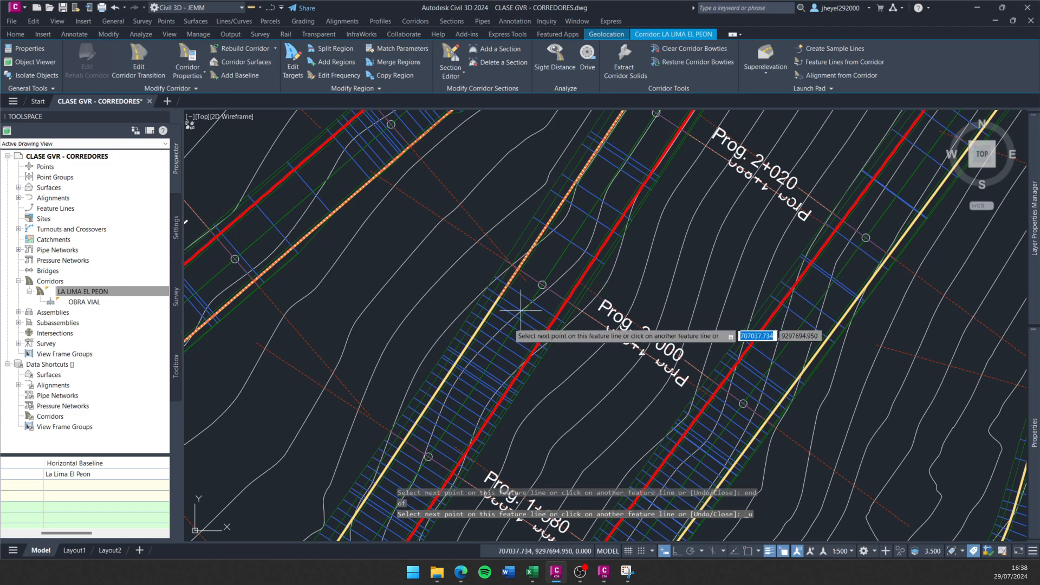
pyautogui.moveTo(459, 373); pyautogui.dragTo(509, 273, button='middle')
pyautogui.moveTo(442, 379); pyautogui.dragTo(499, 220, button='middle')
pyautogui.moveTo(808, 232)
pyautogui.mouseDown(button='middle')
pyautogui.moveTo(576, 194)
pyautogui.moveTo(423, 402)
pyautogui.mouseUp(button='middle')
pyautogui.moveTo(564, 181); pyautogui.dragTo(345, 384, button='middle')
pyautogui.scroll(-5, 346, 384)
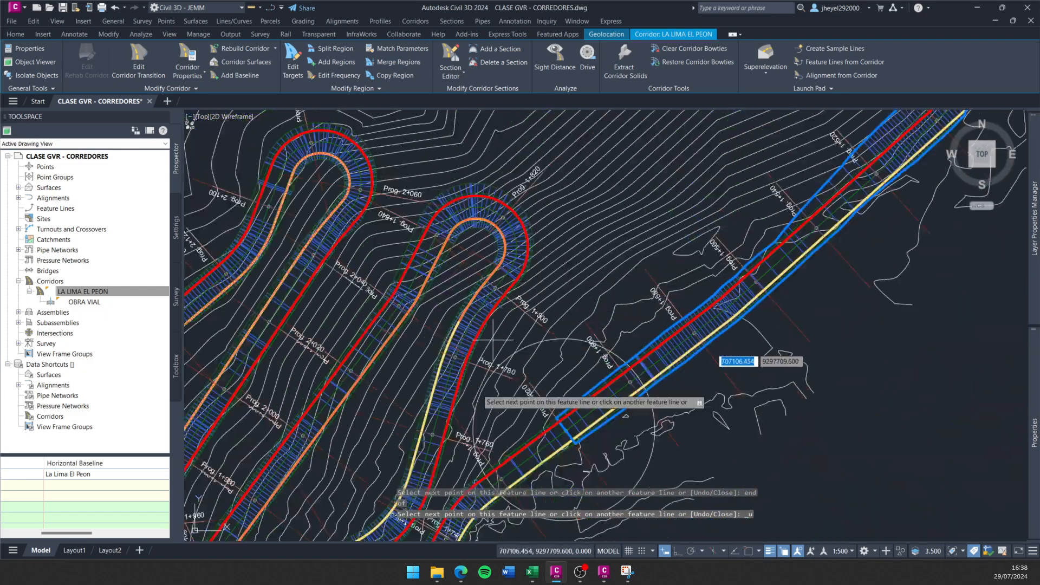
pyautogui.scroll(-5, 456, 433)
pyautogui.moveTo(448, 437); pyautogui.dragTo(437, 332, button='middle')
pyautogui.moveTo(618, 219)
pyautogui.mouseDown(button='middle')
pyautogui.moveTo(379, 323)
pyautogui.moveTo(247, 366)
pyautogui.mouseUp(button='middle')
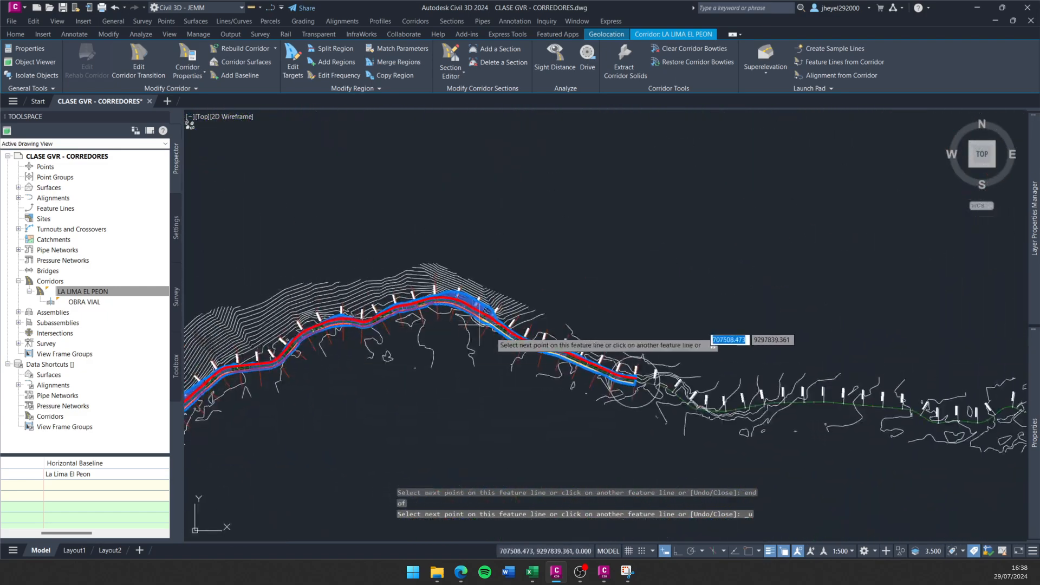
pyautogui.scroll(2, 606, 390)
pyautogui.scroll(8, 609, 400)
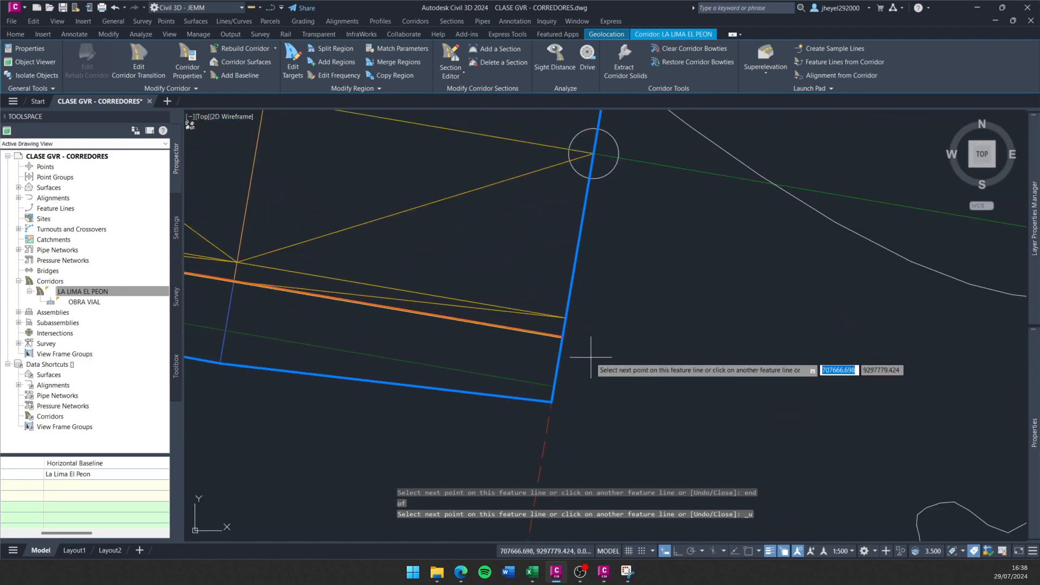
pyautogui.write('end')
pyautogui.press('Return')
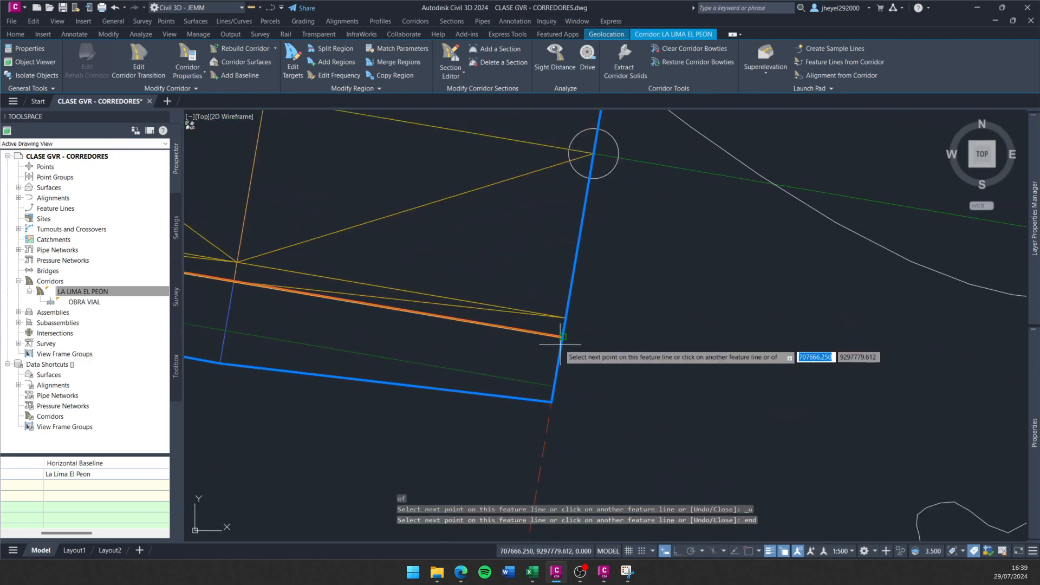
# Close the boundary across the Prog. 1+000 end to the first Borde_2 line's endpoint, and accept the corridor properties.
pyautogui.scroll(-5, 565, 336)
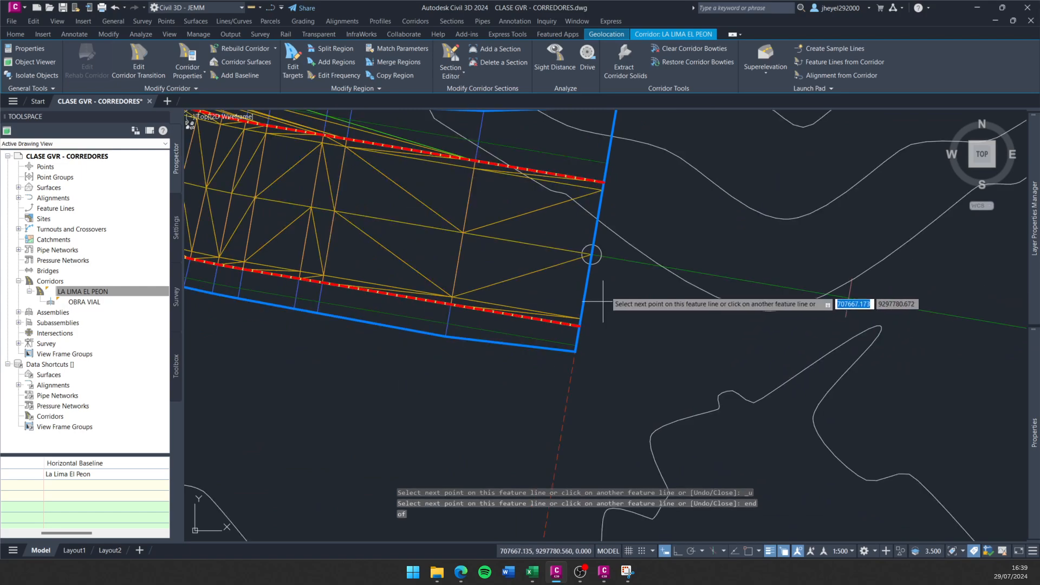
pyautogui.scroll(4, 564, 314)
pyautogui.click(564, 297)
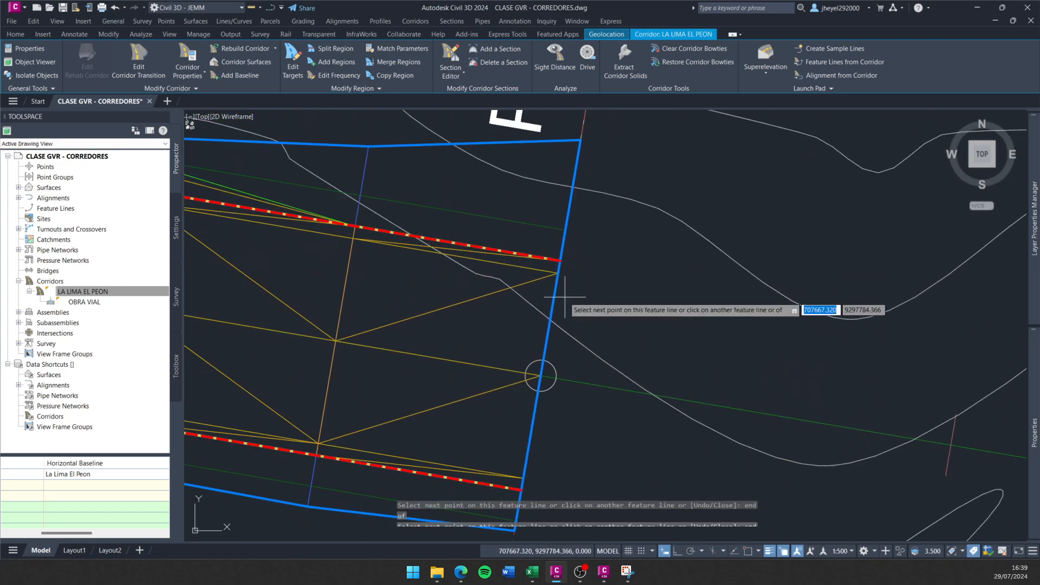
pyautogui.write('end')
pyautogui.press('Return')
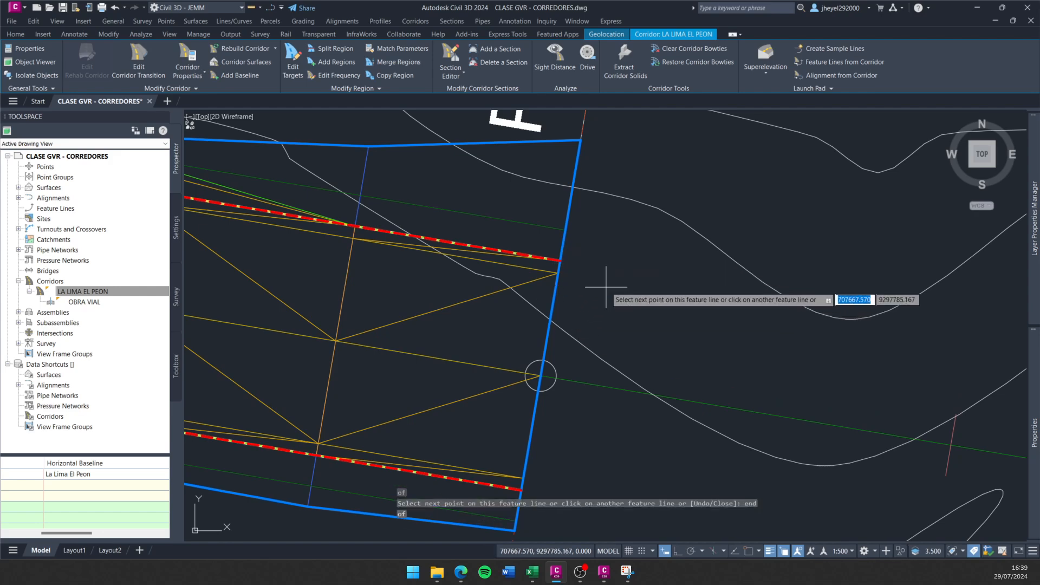
pyautogui.press('Return')
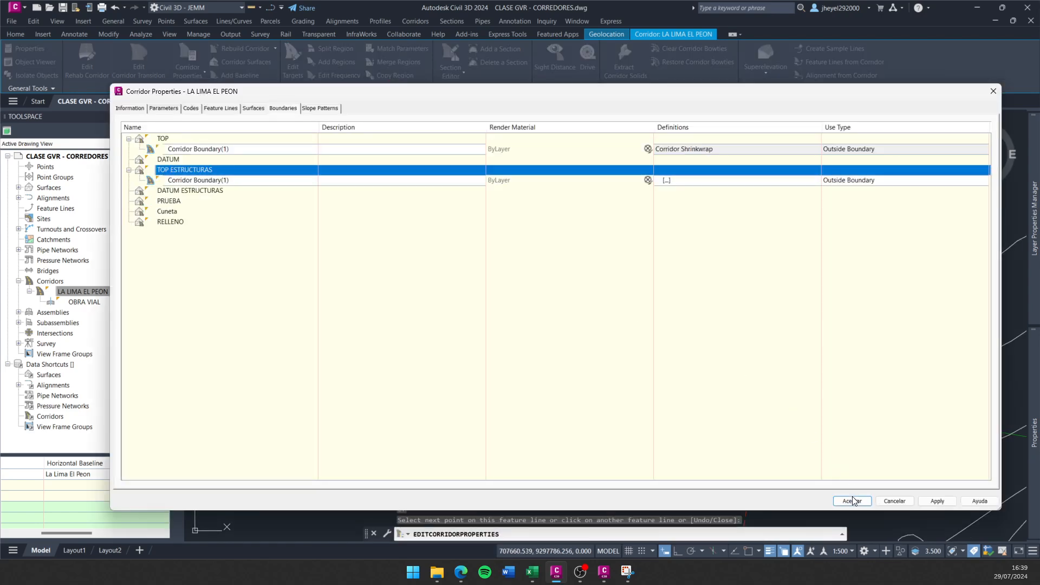
pyautogui.click(853, 500)
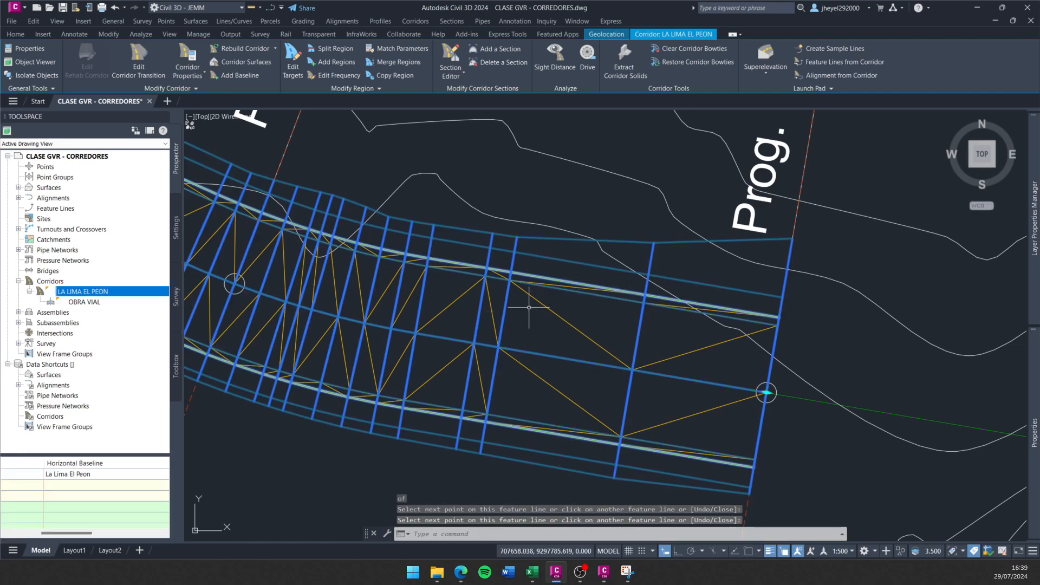
# Zoom to the section view of the sample line at Prog. 1+140.
pyautogui.press('Escape')
pyautogui.scroll(-8, 529, 304)
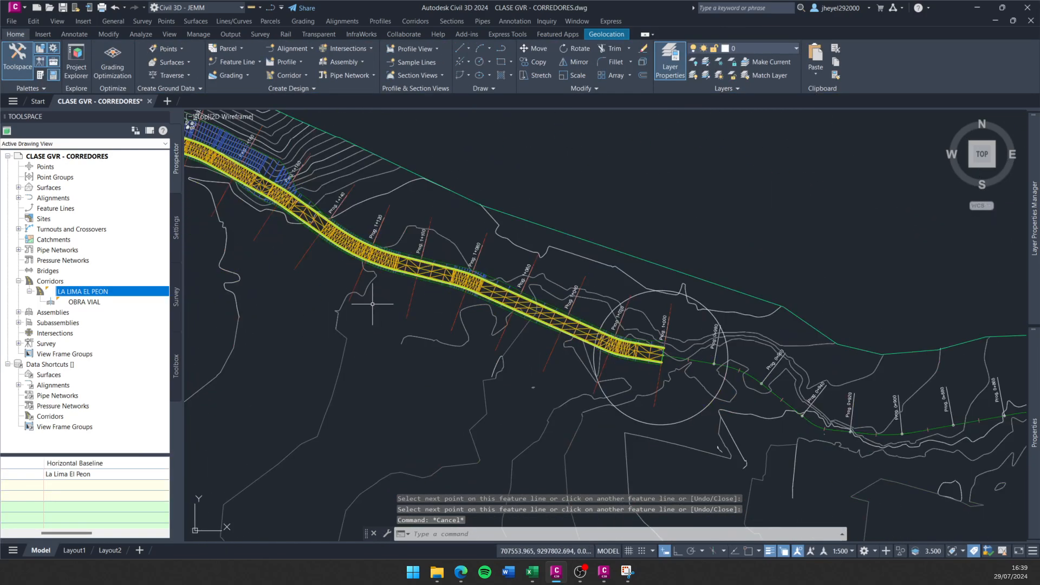
pyautogui.scroll(6, 373, 304)
pyautogui.press('Escape')
pyautogui.moveTo(429, 390); pyautogui.dragTo(429, 342, button='middle')
pyautogui.press('Escape')
pyautogui.click(386, 352)
pyautogui.rightClick(333, 304)
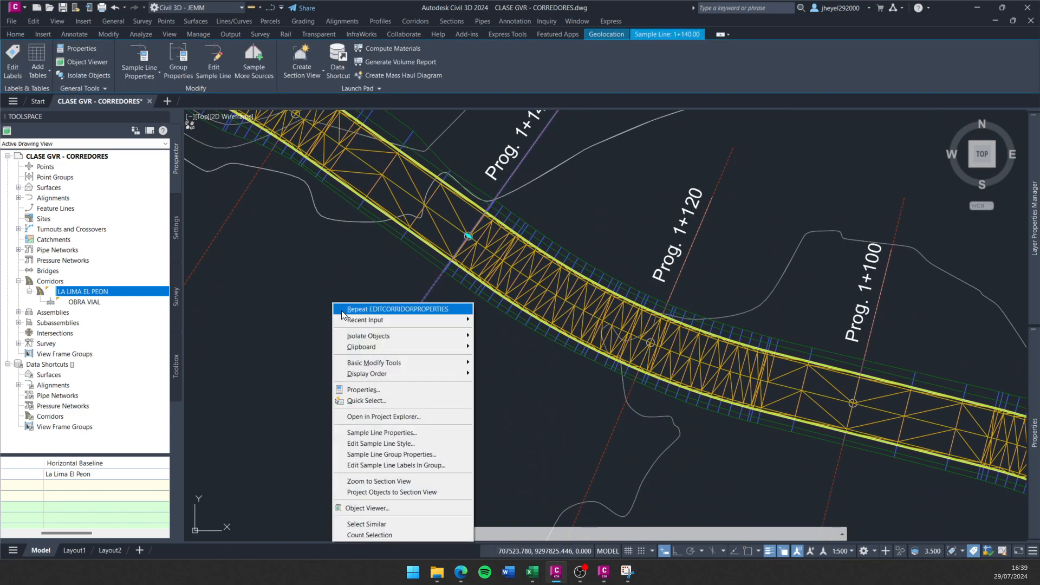
pyautogui.click(379, 482)
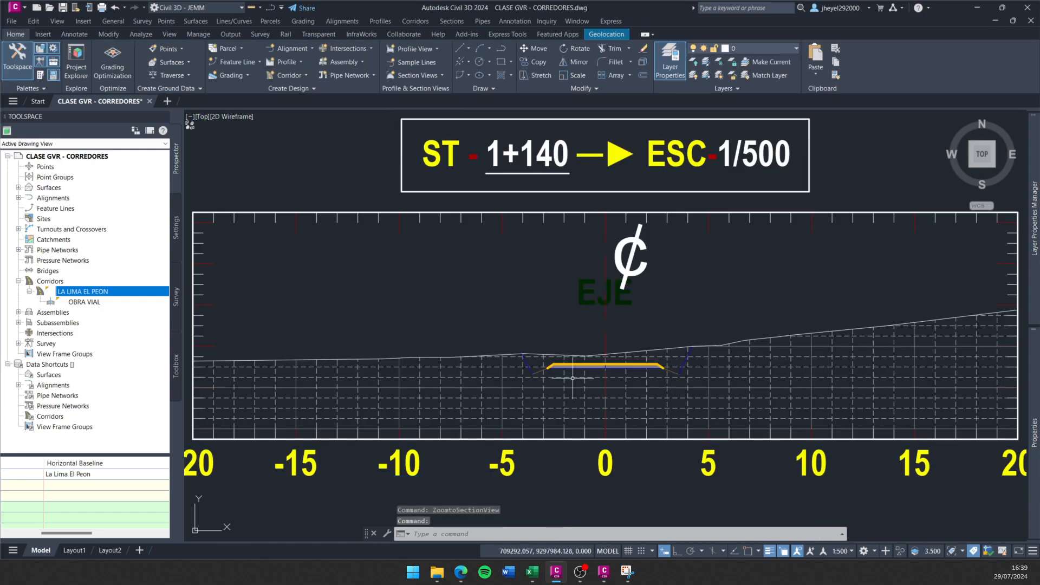
# Examine the pavement structure and side slopes in the 1+140 section view.
pyautogui.scroll(5, 558, 374)
pyautogui.scroll(-3, 515, 347)
pyautogui.moveTo(710, 380); pyautogui.dragTo(600, 322, button='middle')
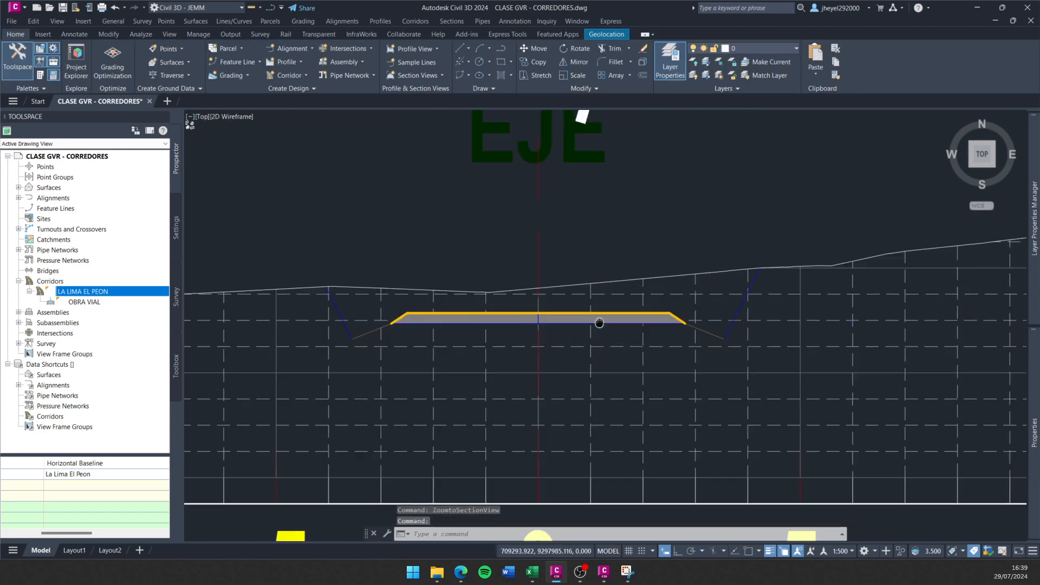
pyautogui.scroll(3, 704, 325)
pyautogui.scroll(-3, 596, 325)
pyautogui.scroll(-2, 488, 366)
pyautogui.press('Escape')
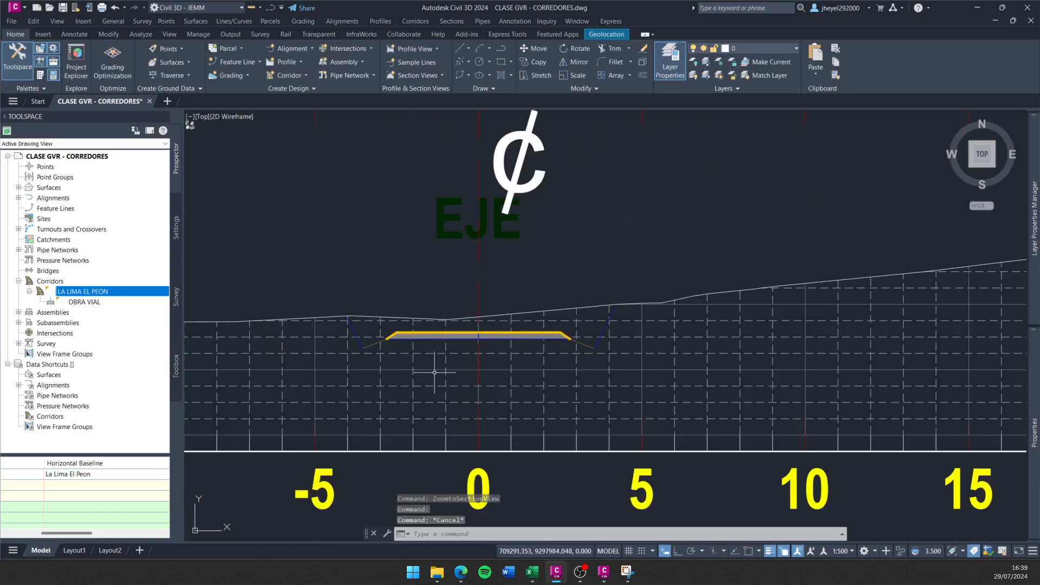
# Go back from the 1+140 section view to its sample line and inspect the bounded surface in plan.
pyautogui.click(434, 122)
pyautogui.rightClick(433, 122)
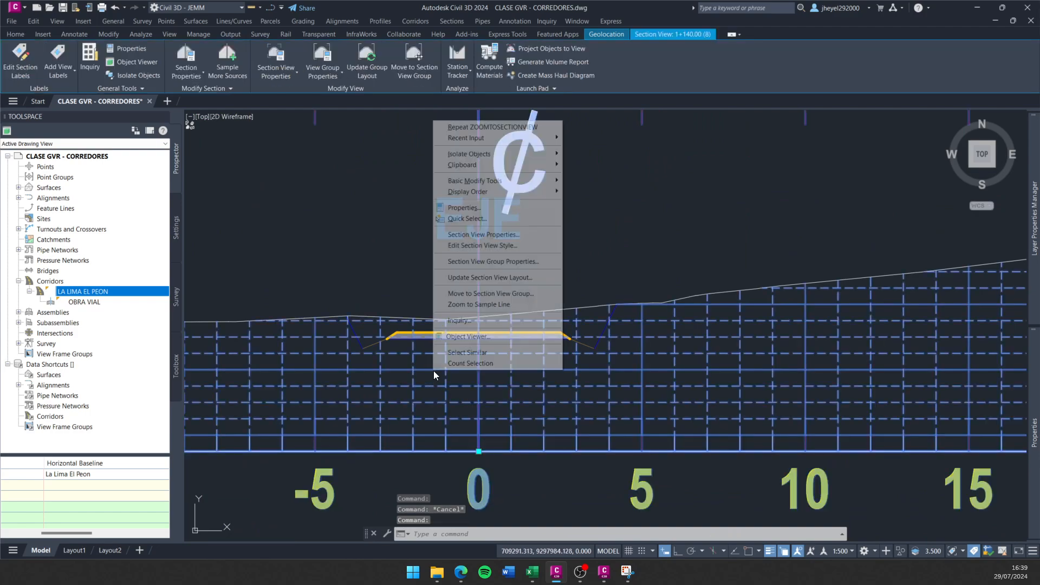
pyautogui.click(483, 304)
pyautogui.press('Escape')
pyautogui.moveTo(530, 292); pyautogui.dragTo(579, 412, button='middle')
pyautogui.scroll(2, 528, 332)
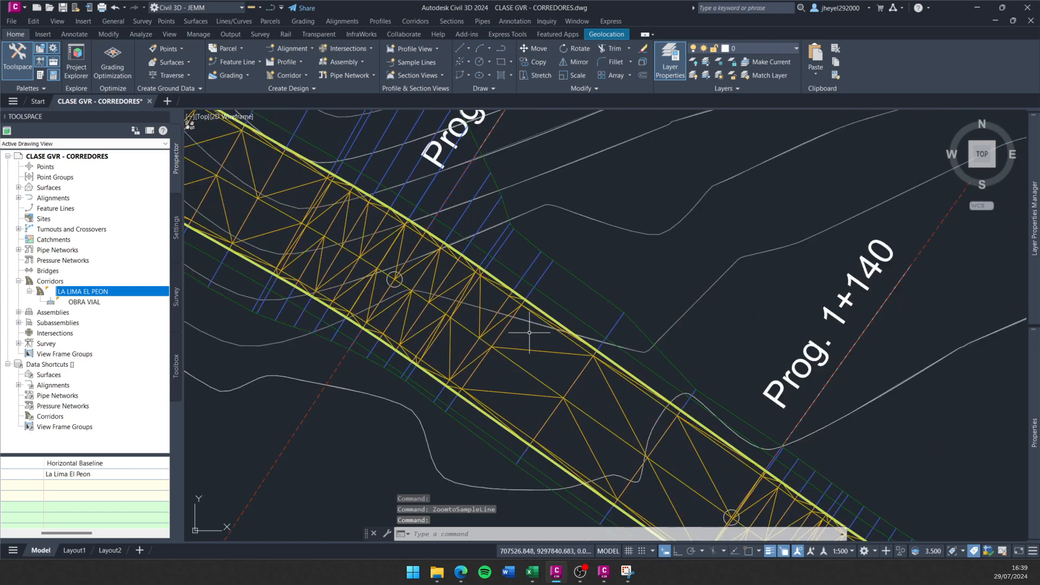
pyautogui.moveTo(543, 352); pyautogui.dragTo(481, 294, button='middle')
pyautogui.press('Escape')
pyautogui.press('Escape')
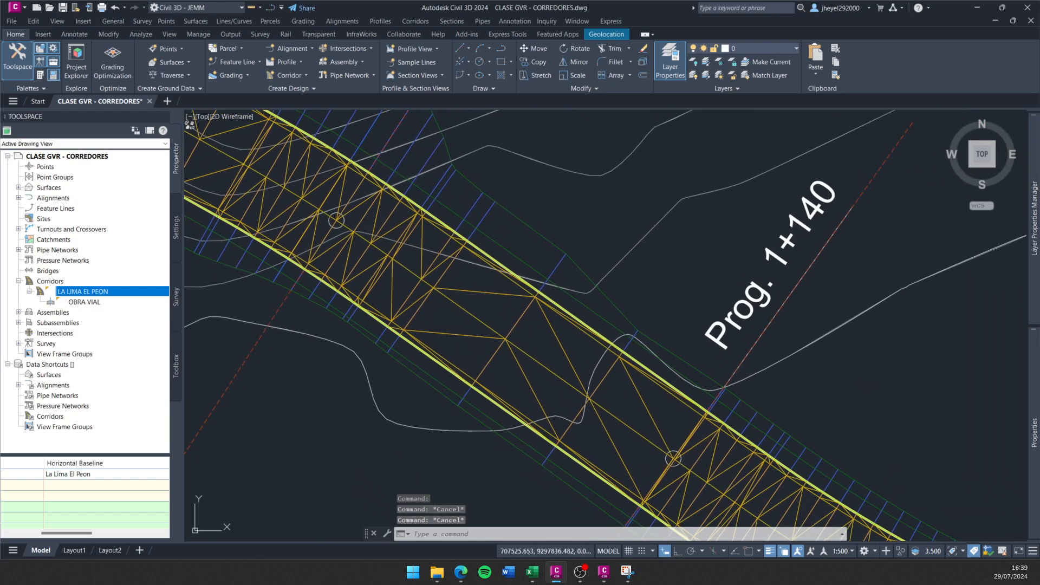
# Set the TOP ESTRUCTURAS surface style to _No Display in the LA LIMA EL PEON corridor properties.
pyautogui.click(406, 356)
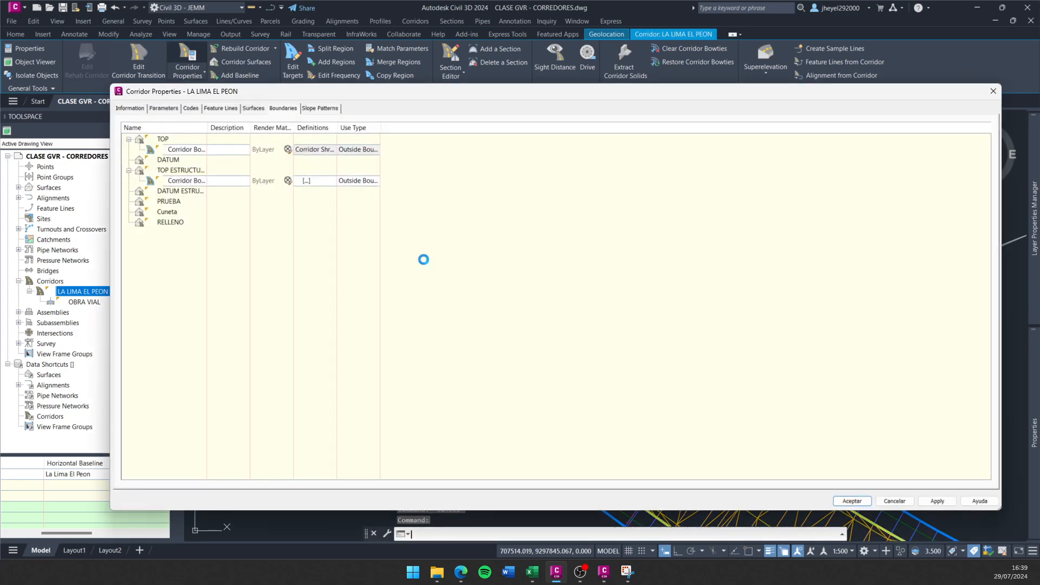
pyautogui.click(253, 108)
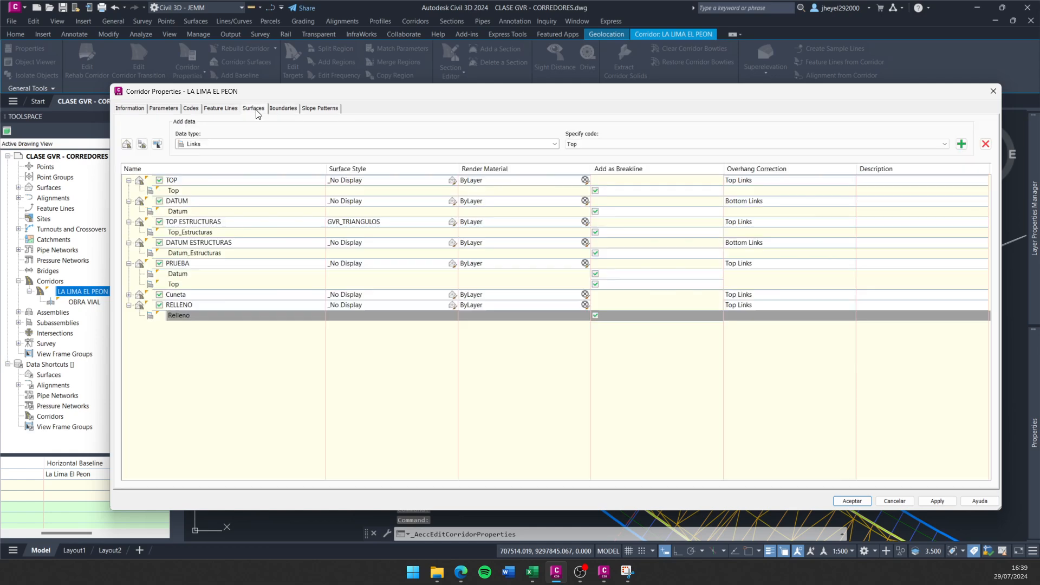
pyautogui.click(453, 222)
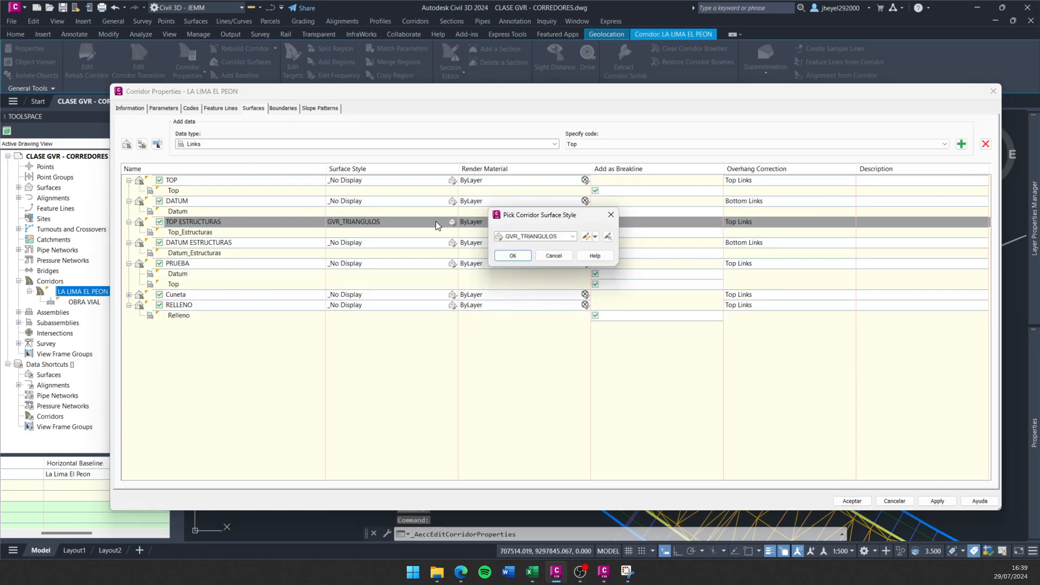
pyautogui.click(574, 236)
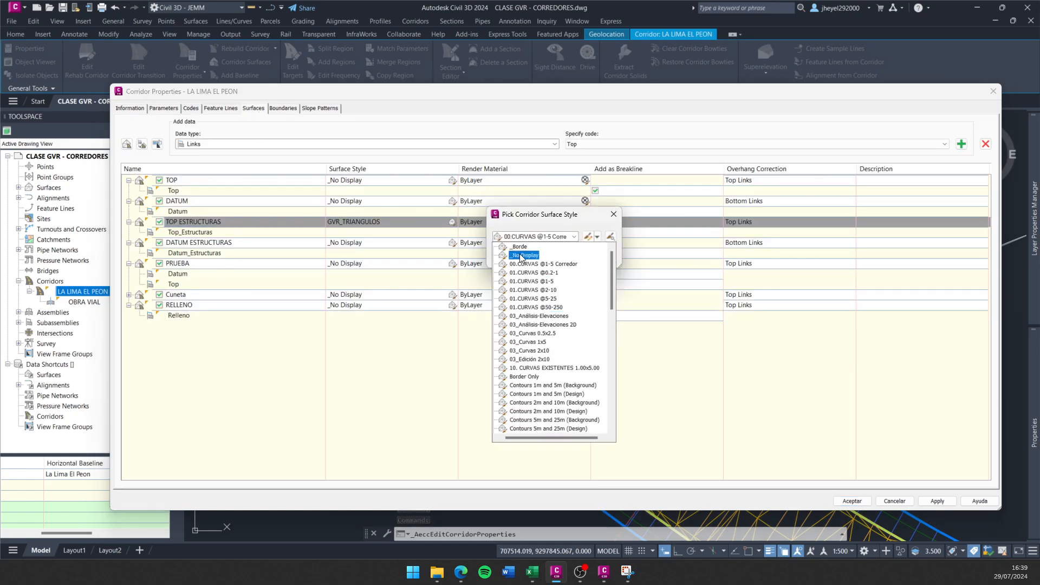
pyautogui.click(521, 256)
pyautogui.click(519, 259)
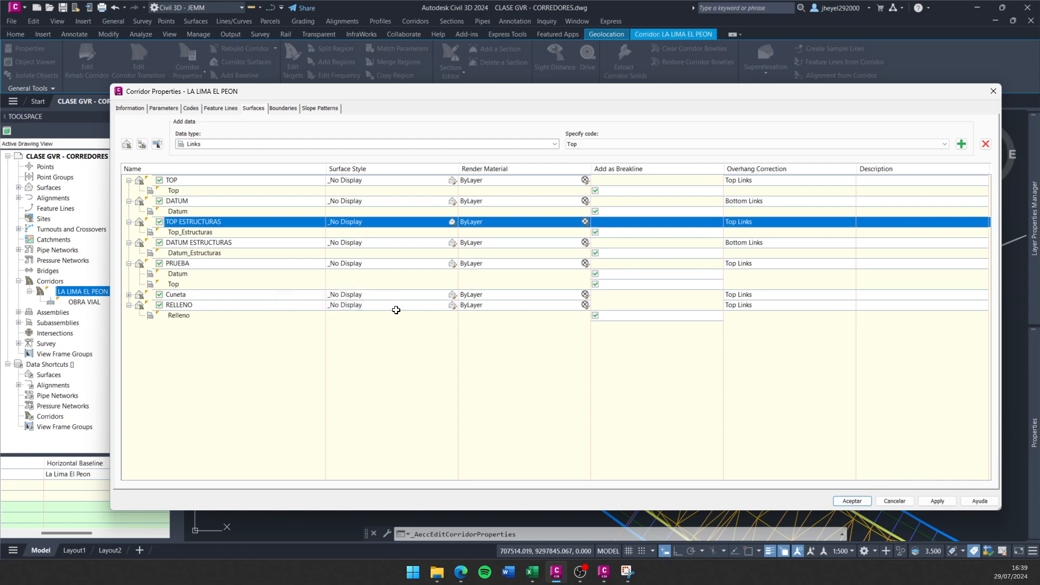
# Set the RELLENO surface style to GVR_TRIANGULOS and accept the corridor properties.
pyautogui.click(453, 305)
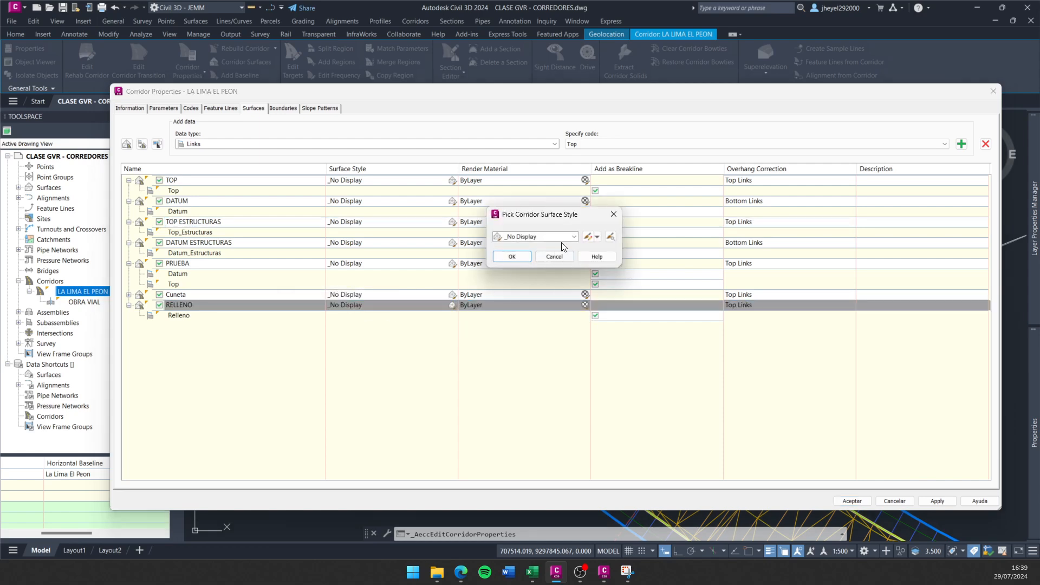
pyautogui.click(572, 237)
pyautogui.scroll(-9, 558, 304)
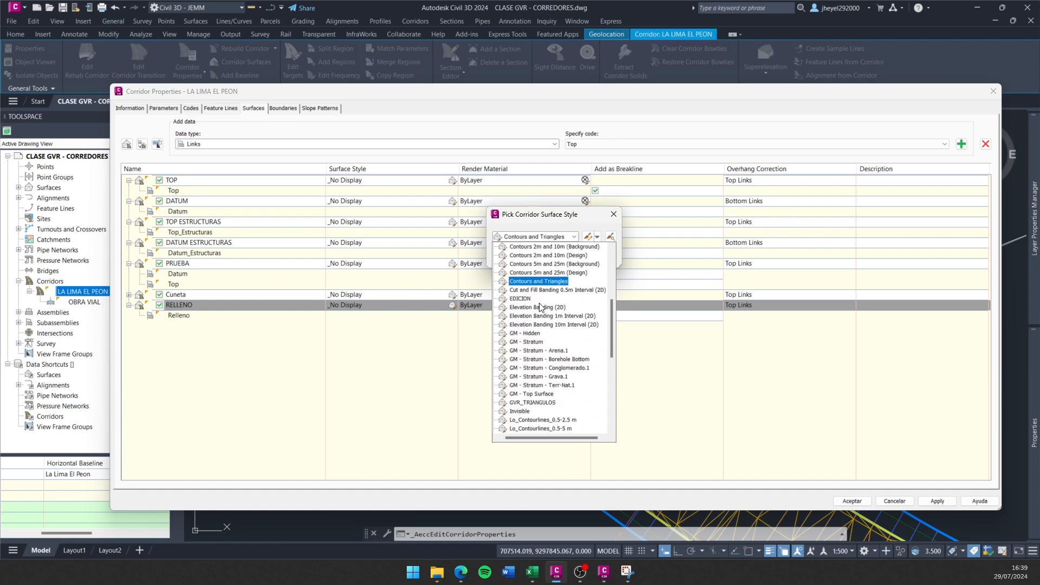
pyautogui.click(554, 325)
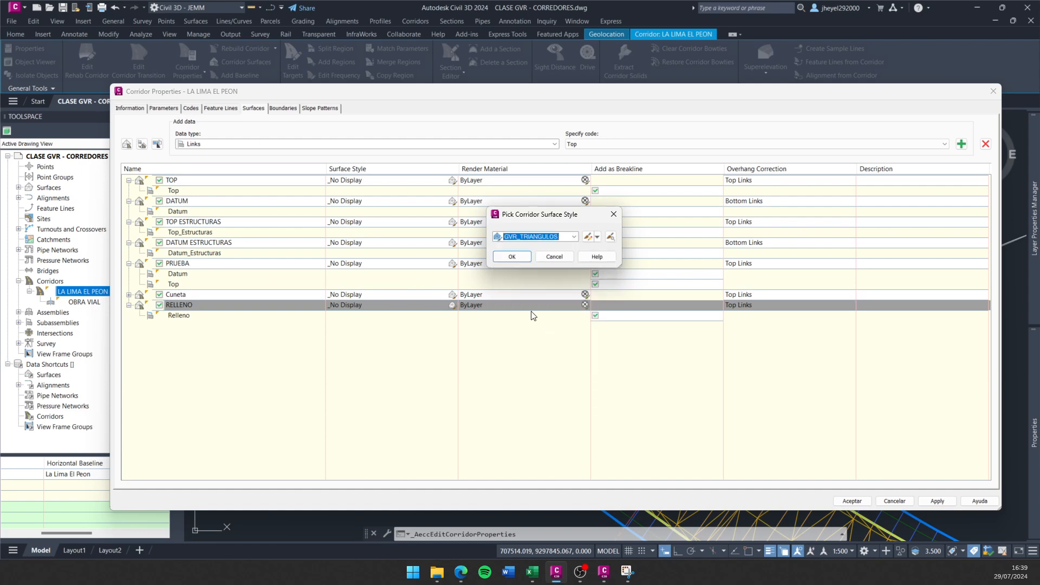
pyautogui.click(511, 257)
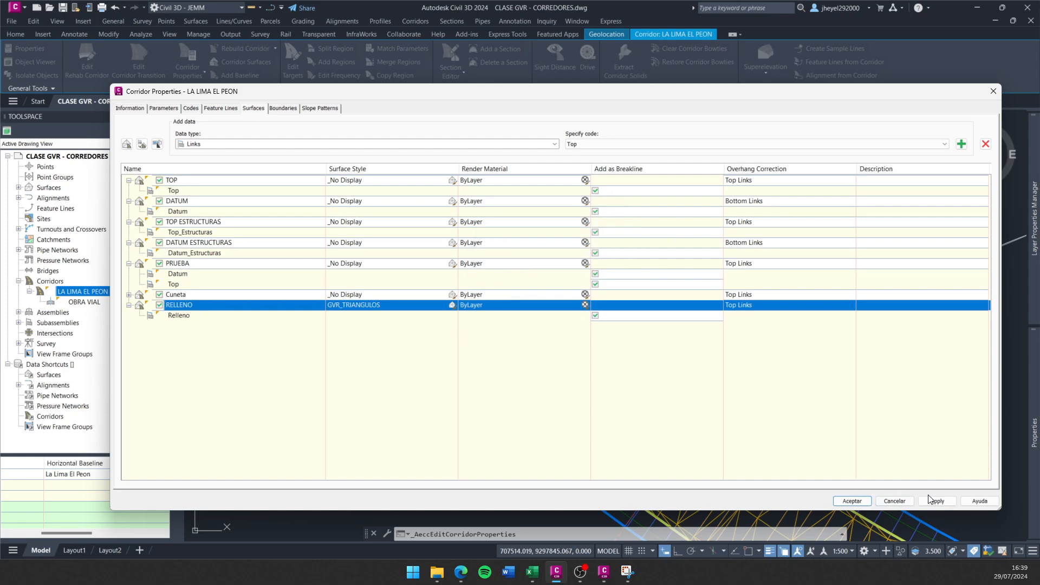
pyautogui.click(935, 500)
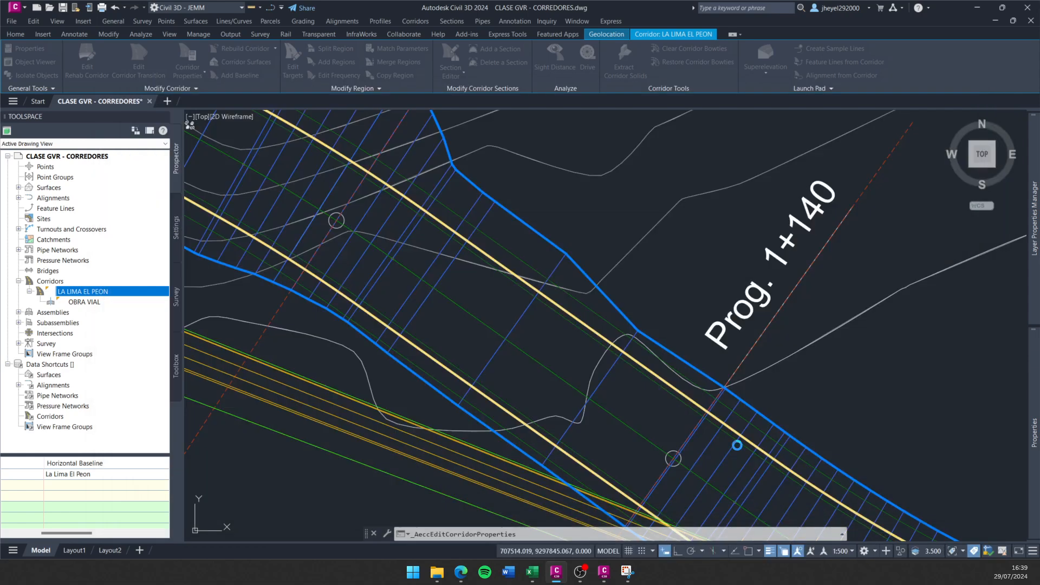
pyautogui.click(852, 501)
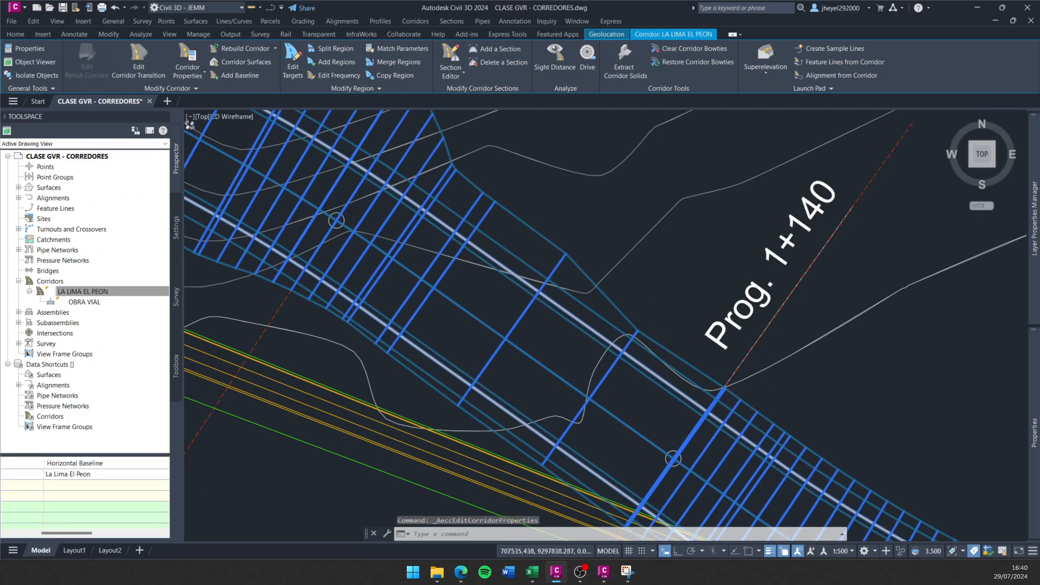
# Examine the RELLENO surface triangulation along the corridor, from Prog. 1+140 through the switchbacks to Prog. 2+400.
pyautogui.scroll(-10, 639, 350)
pyautogui.scroll(8, 639, 350)
pyautogui.press('Escape')
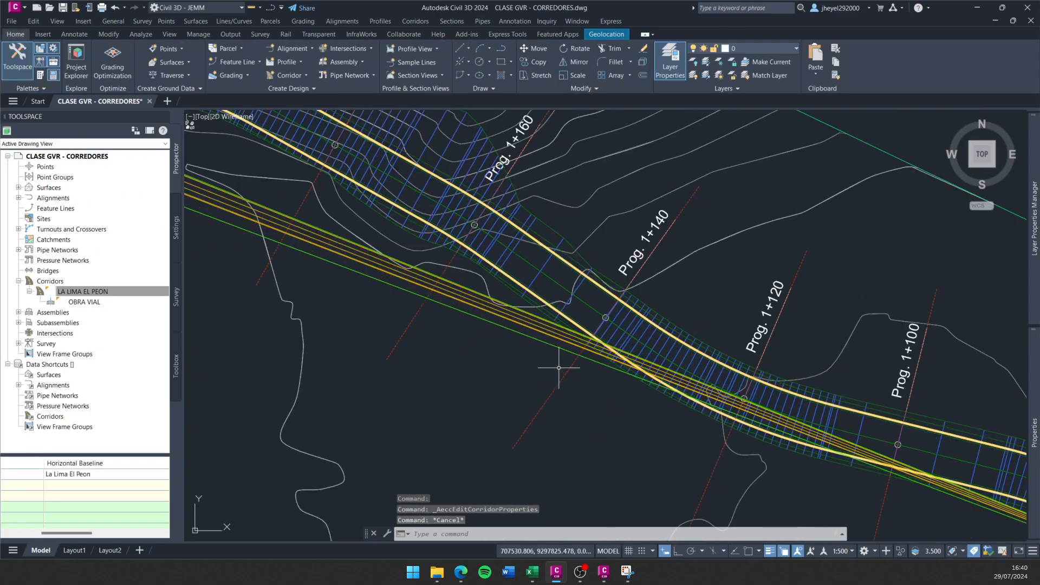
pyautogui.scroll(-6, 524, 376)
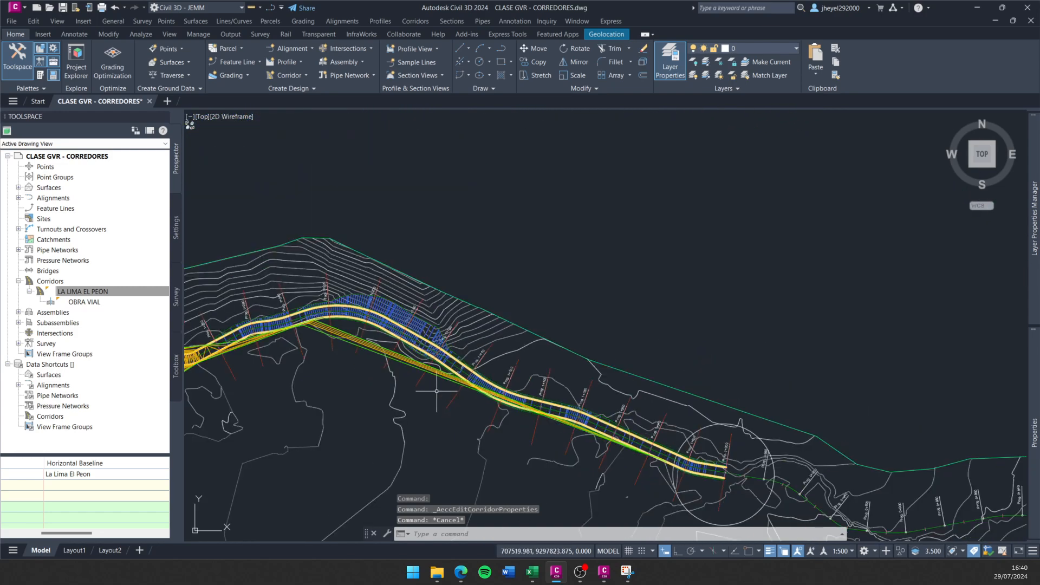
pyautogui.moveTo(394, 388); pyautogui.dragTo(636, 367, button='middle')
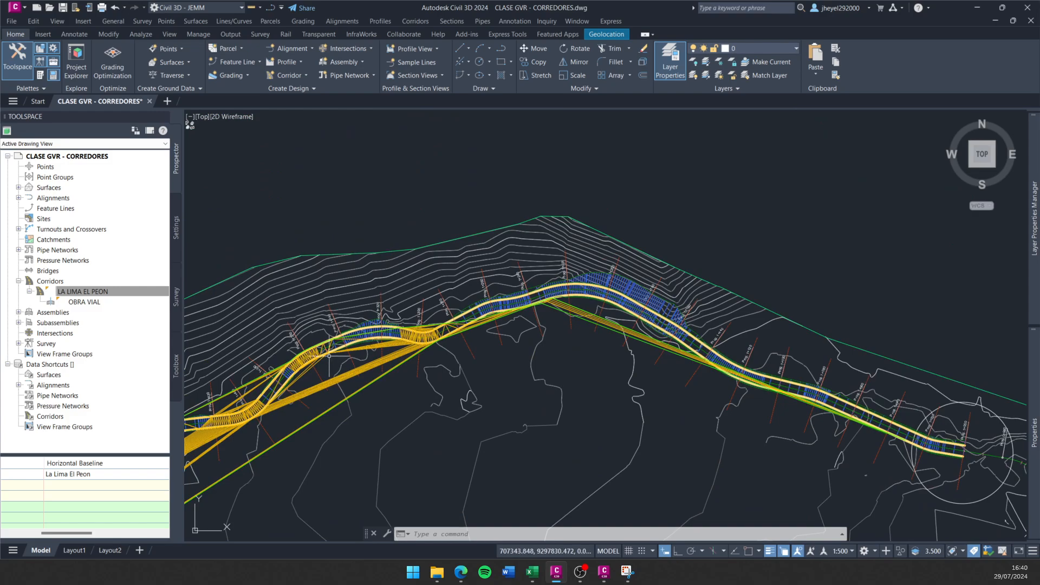
pyautogui.scroll(8, 329, 356)
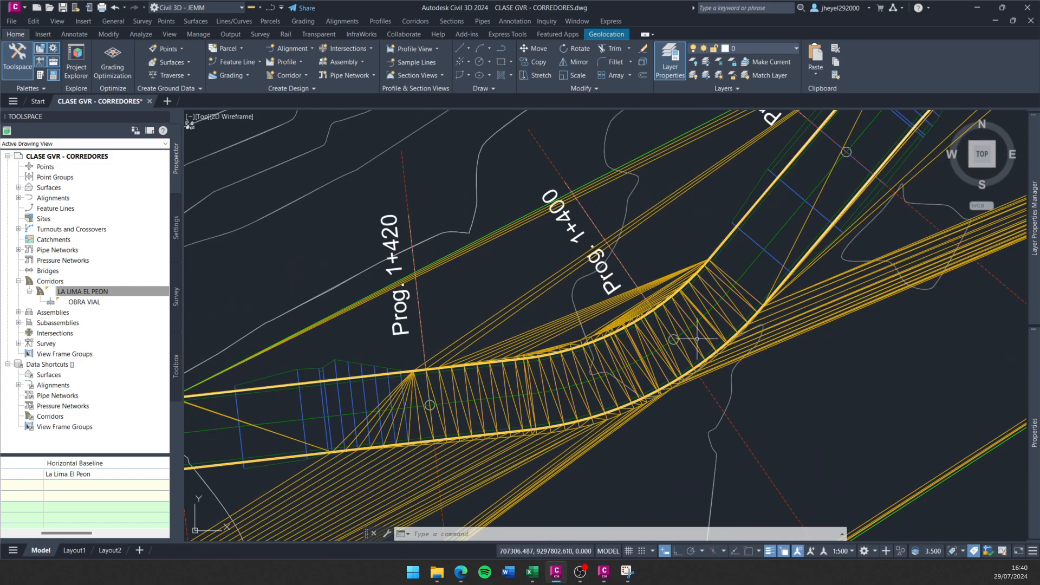
pyautogui.scroll(5, 698, 339)
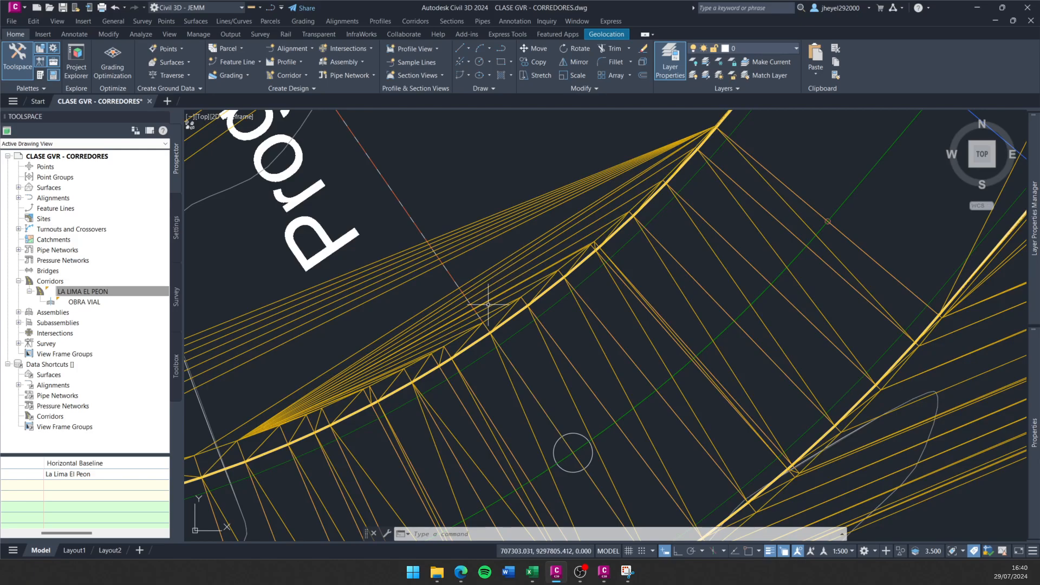
pyautogui.scroll(-10, 488, 304)
pyautogui.moveTo(381, 374)
pyautogui.mouseDown(button='middle')
pyautogui.moveTo(545, 348)
pyautogui.moveTo(705, 206)
pyautogui.mouseUp(button='middle')
pyautogui.moveTo(472, 382); pyautogui.dragTo(780, 200, button='middle')
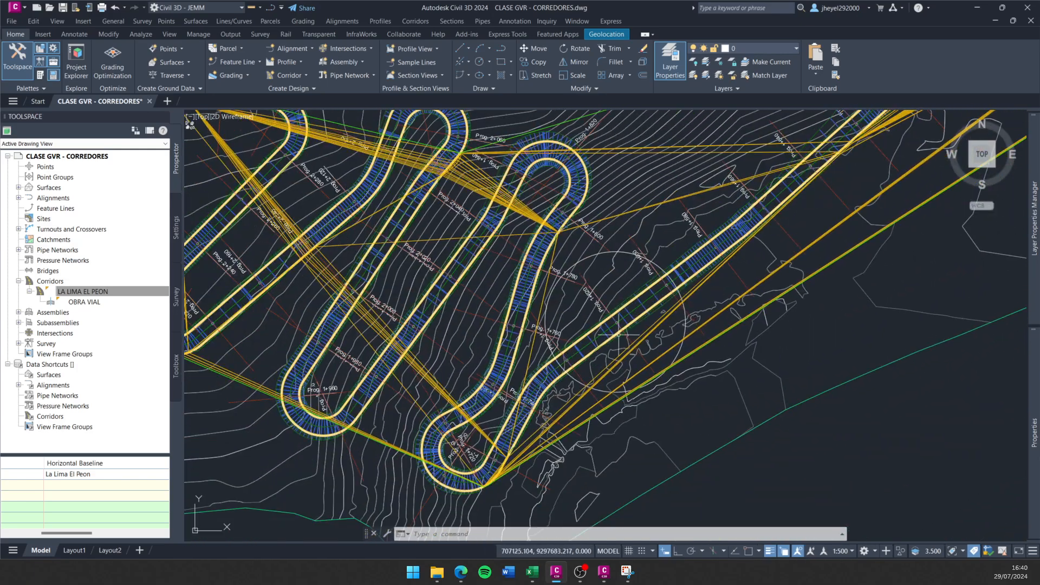
pyautogui.moveTo(585, 248); pyautogui.dragTo(741, 368, button='middle')
pyautogui.moveTo(405, 304); pyautogui.dragTo(508, 356, button='middle')
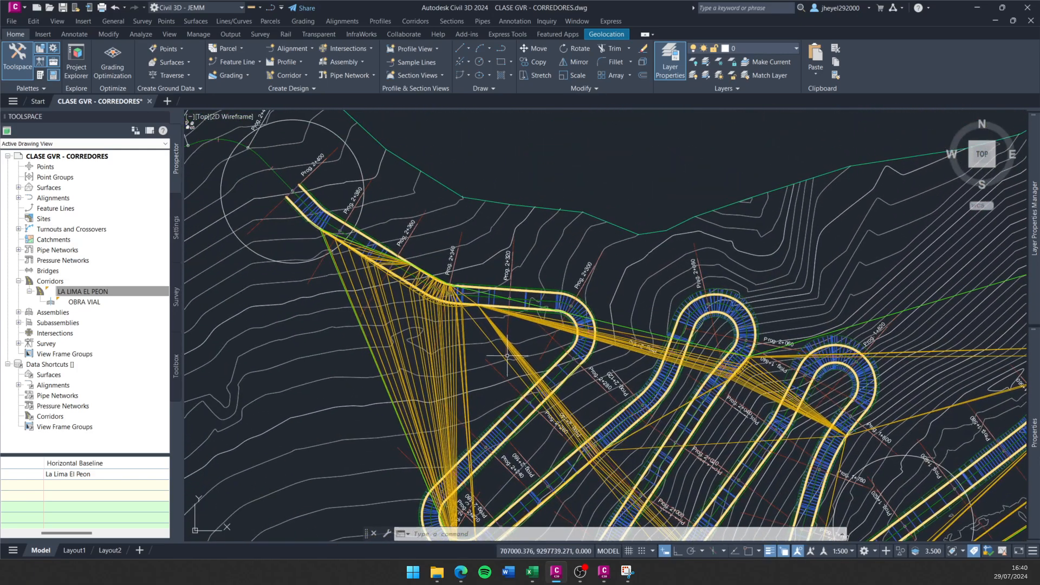
# Inspect where the RELLENO triangles leave the corridor edge between Prog. 1+240 and Prog. 1+220.
pyautogui.scroll(-4, 413, 276)
pyautogui.scroll(10, 513, 343)
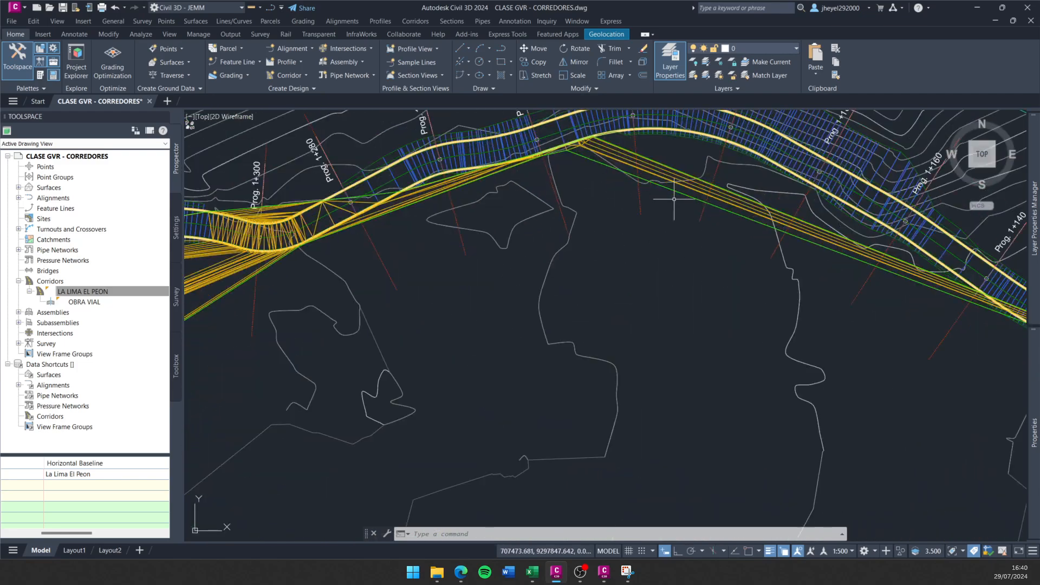
pyautogui.scroll(2, 514, 343)
pyautogui.press('Escape')
pyautogui.press('Escape')
pyautogui.scroll(2, 477, 325)
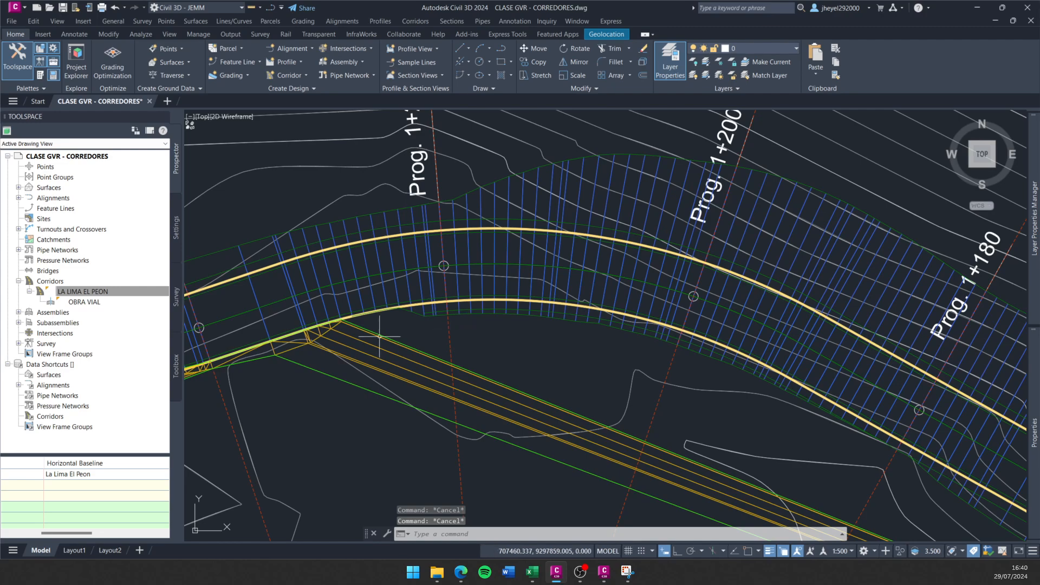
pyautogui.scroll(3, 314, 339)
pyautogui.scroll(-5, 407, 360)
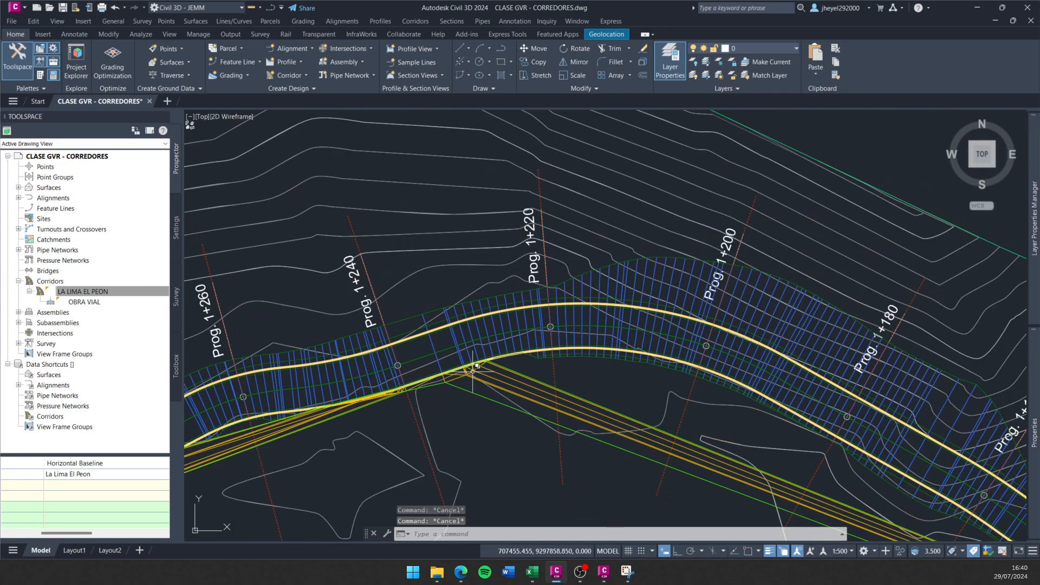
pyautogui.scroll(3, 507, 362)
pyautogui.press('Escape')
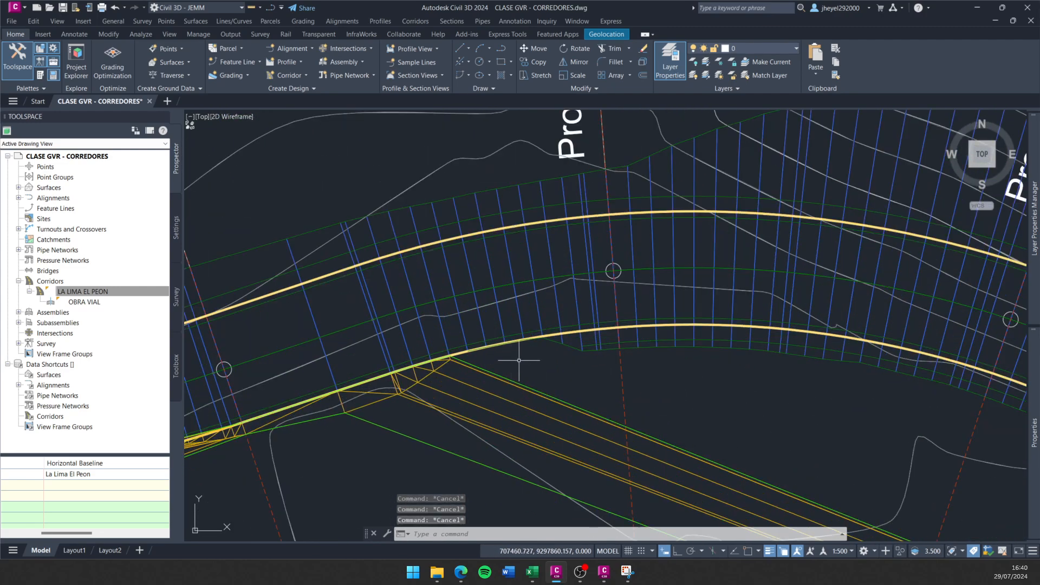
pyautogui.click(580, 345)
pyautogui.press('Escape')
pyautogui.click(573, 347)
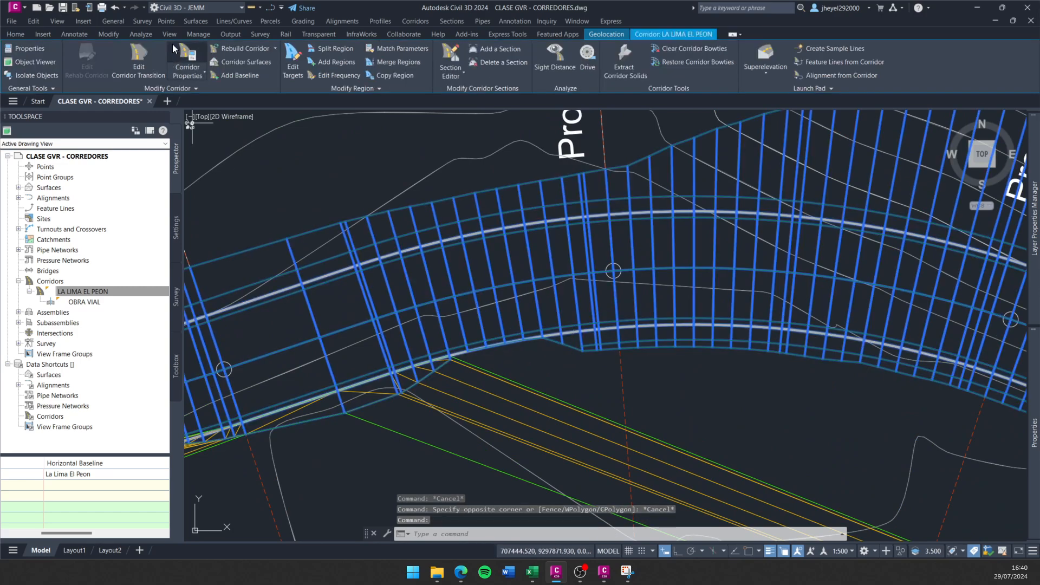
pyautogui.click(192, 63)
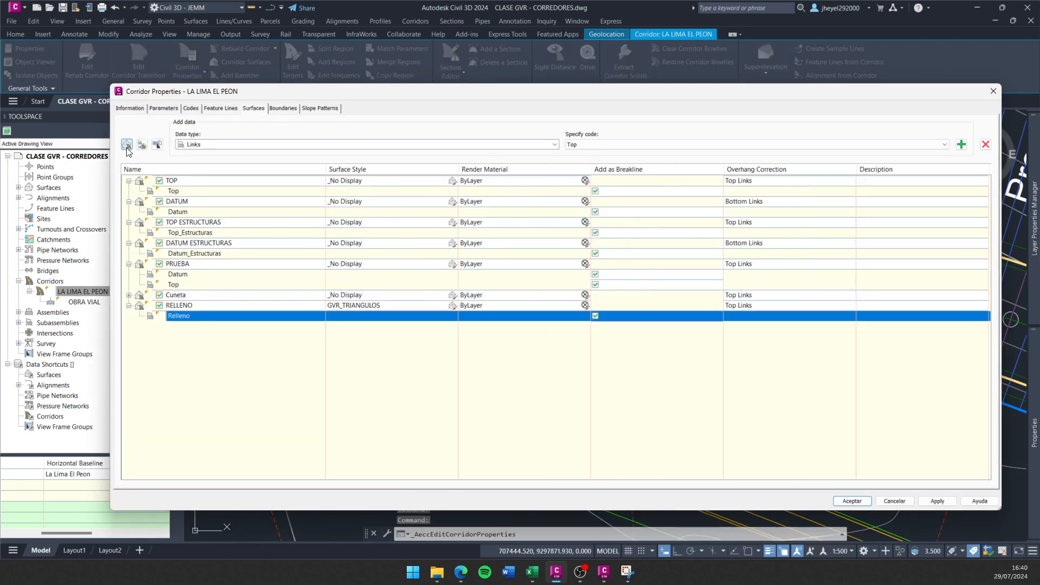
pyautogui.moveTo(892, 98)
pyautogui.mouseDown()
pyautogui.moveTo(878, 132)
pyautogui.moveTo(862, 91)
pyautogui.mouseUp()
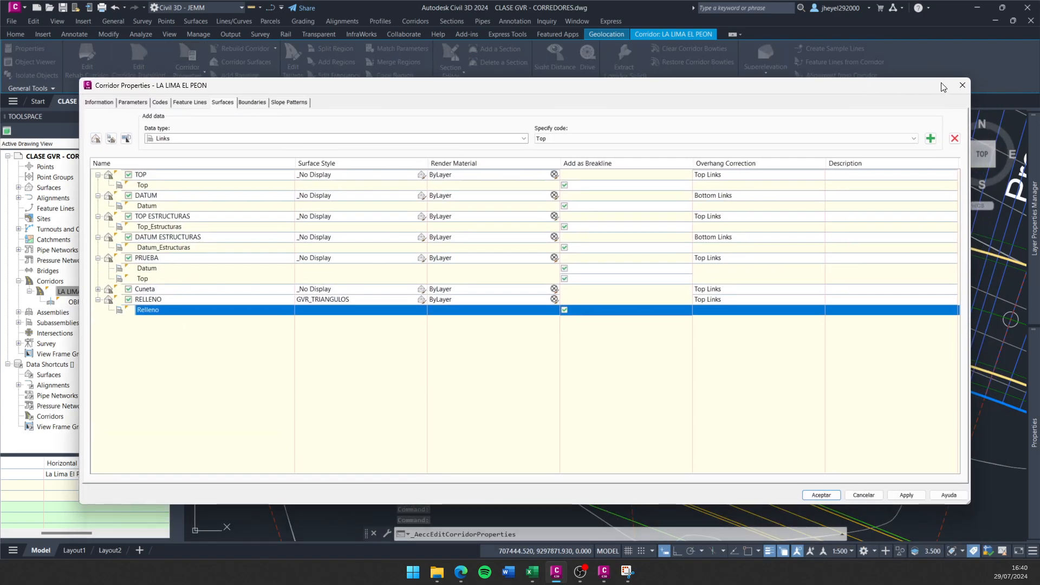
pyautogui.click(962, 86)
pyautogui.scroll(-6, 699, 308)
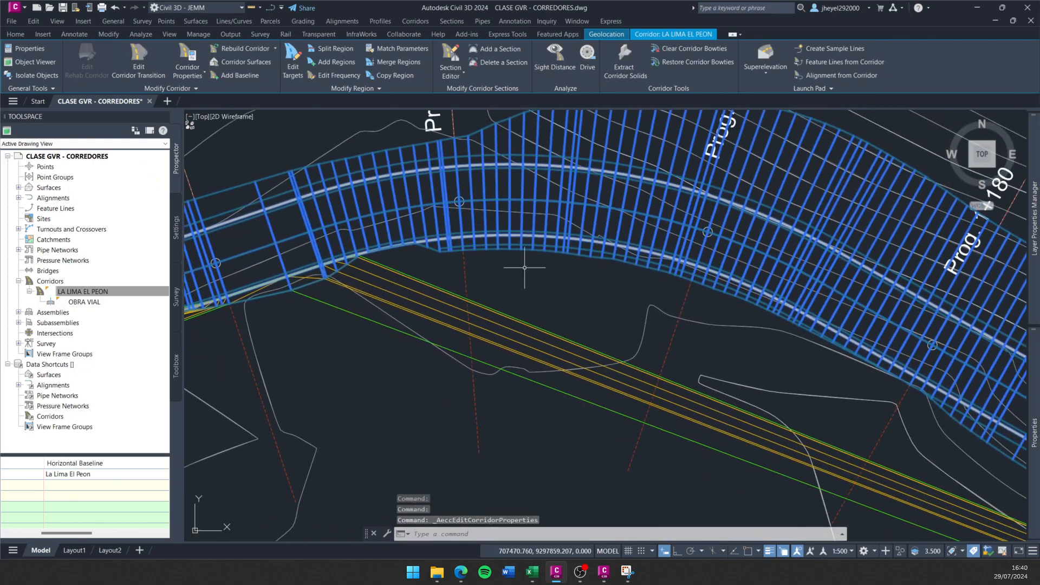
pyautogui.press('Escape')
pyautogui.moveTo(456, 268); pyautogui.dragTo(434, 267, button='middle')
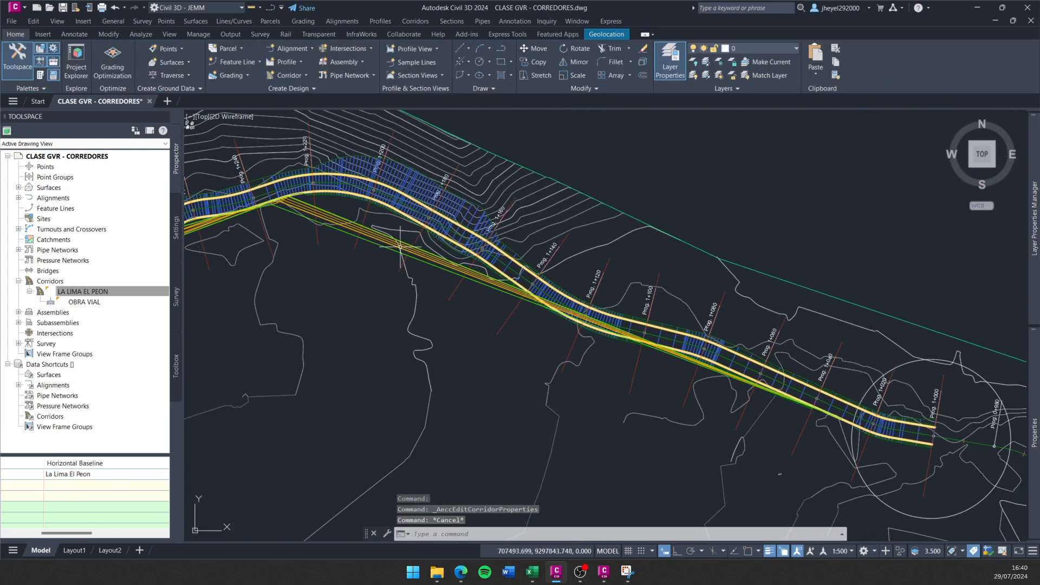
# Highlight the RELLENO surface and examine how its triangles leave the corridor edge between Prog. 1+240 and Prog. 1+220.
pyautogui.click(400, 245)
pyautogui.click(457, 284)
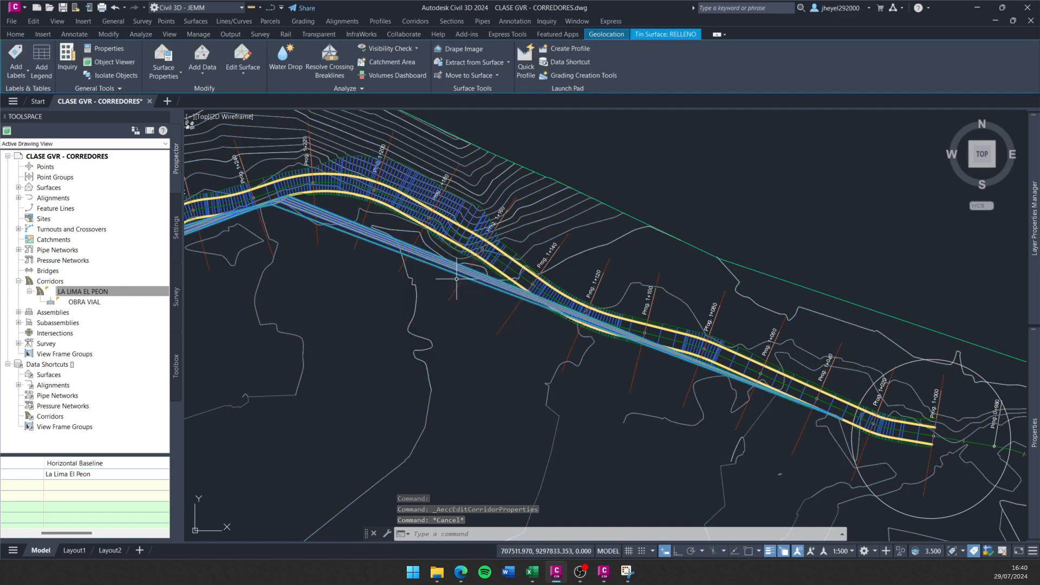
pyautogui.scroll(-4, 454, 281)
pyautogui.moveTo(418, 287); pyautogui.dragTo(814, 241, button='middle')
pyautogui.moveTo(849, 278)
pyautogui.mouseDown(button='middle')
pyautogui.moveTo(875, 260)
pyautogui.moveTo(504, 307)
pyautogui.mouseUp(button='middle')
pyautogui.scroll(4, 459, 237)
pyautogui.scroll(5, 485, 242)
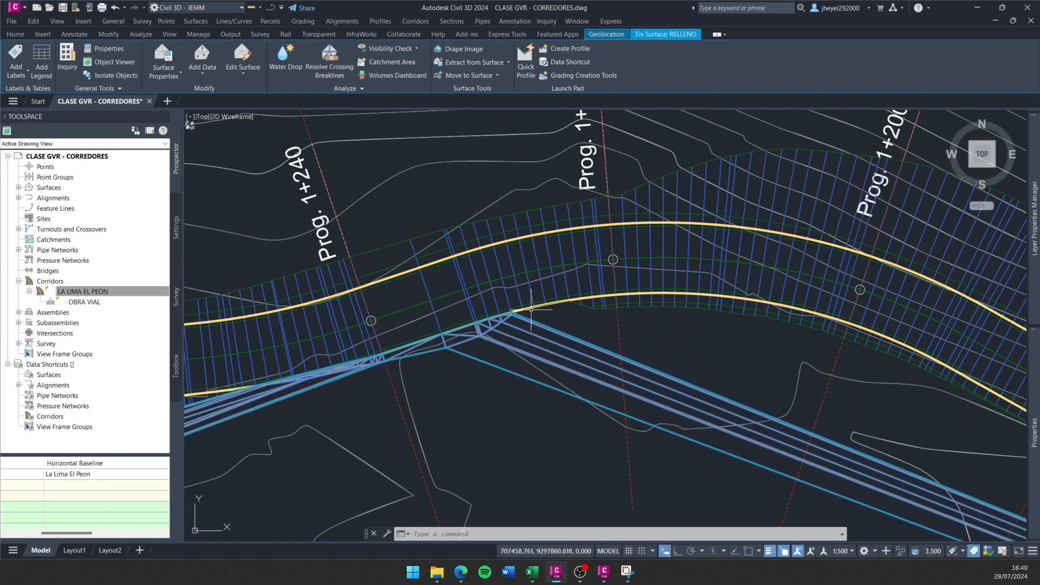
pyautogui.press('Escape')
# Add a new surface named CORTE to the LA LIMA EL PEON corridor properties.
pyautogui.scroll(-2, 621, 320)
pyautogui.moveTo(622, 321); pyautogui.dragTo(499, 305, button='middle')
pyautogui.scroll(2, 500, 304)
pyautogui.click(501, 293)
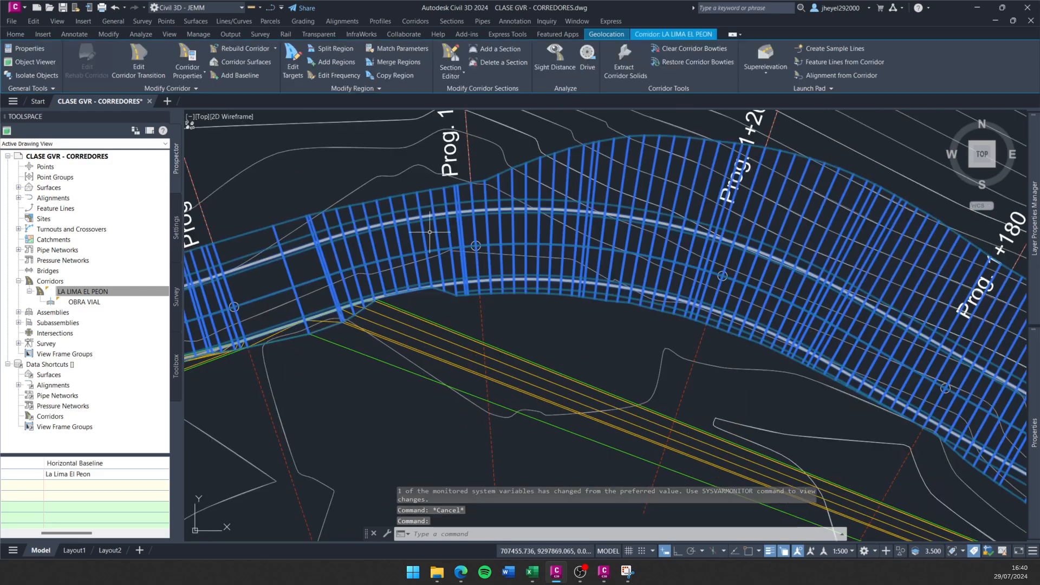
pyautogui.click(191, 55)
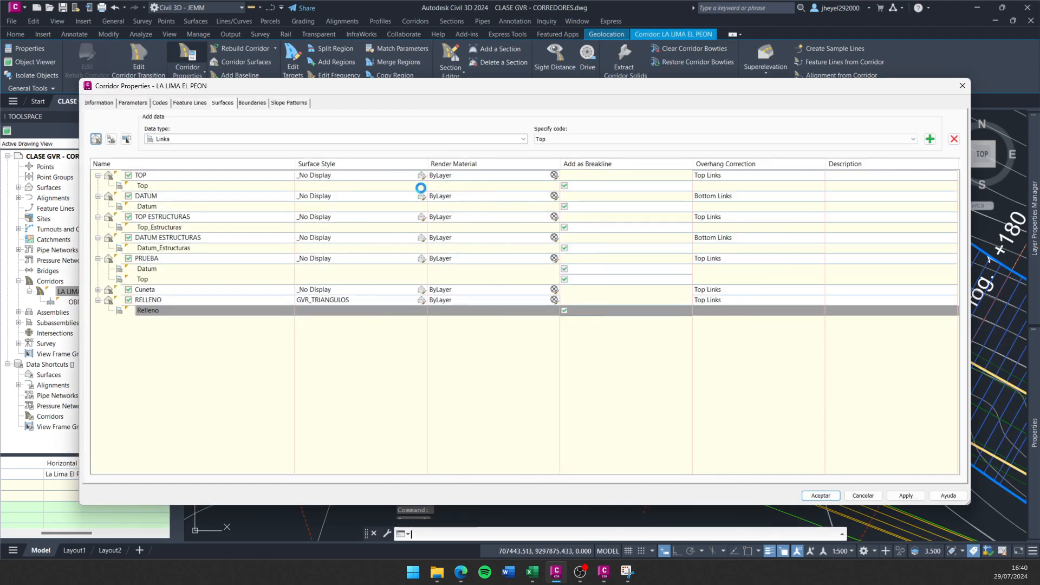
pyautogui.click(96, 139)
pyautogui.click(184, 323)
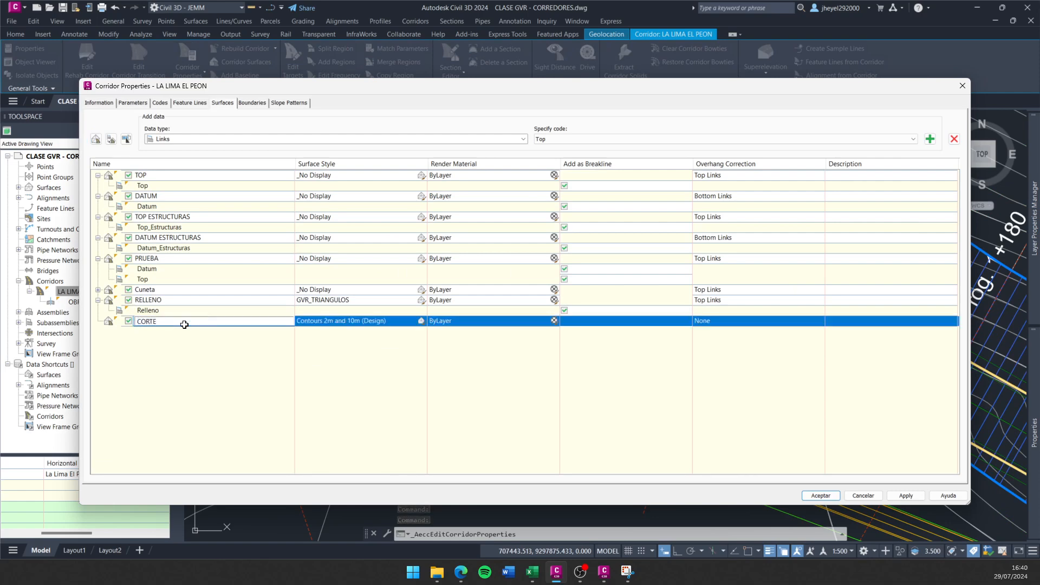
# Set the CORTE surface style to GVR_TRIANGULOS.
pyautogui.click(378, 324)
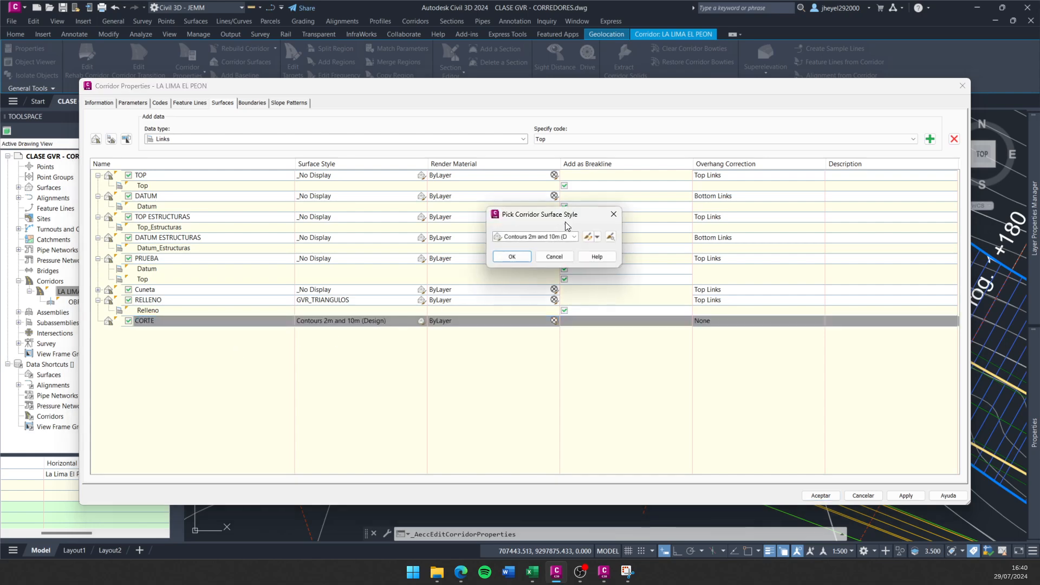
pyautogui.click(564, 236)
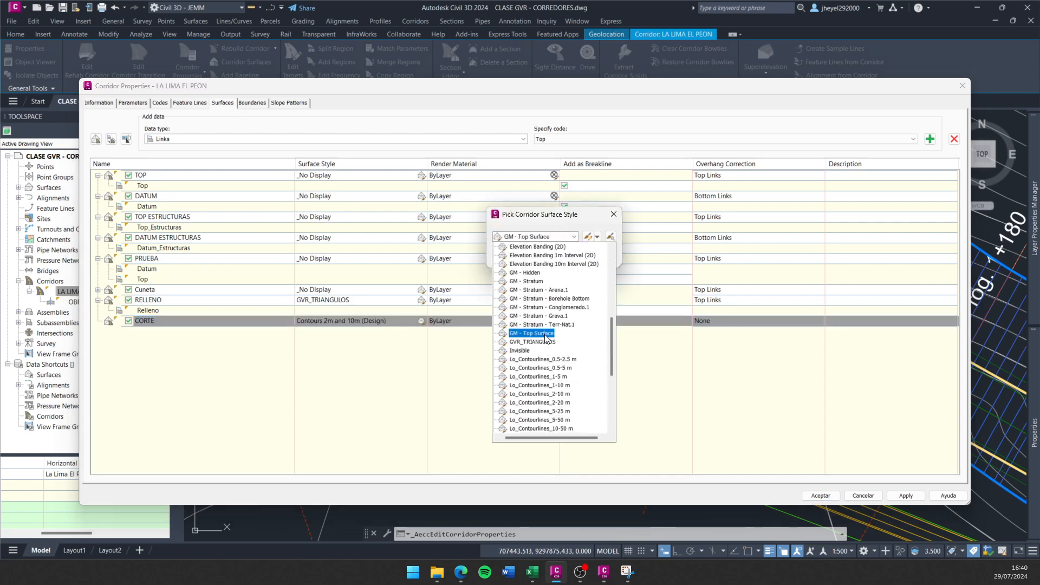
pyautogui.click(545, 342)
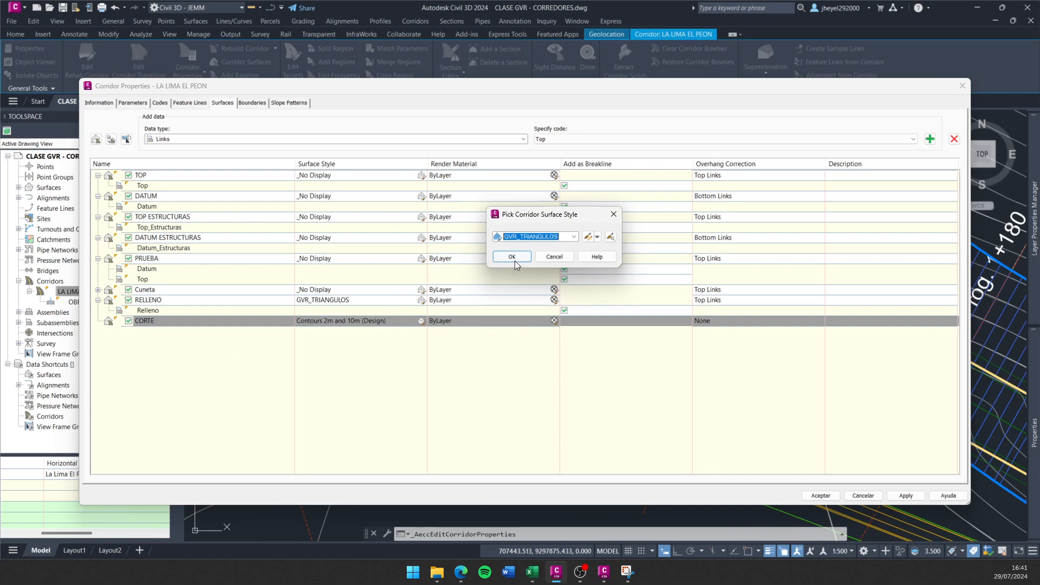
pyautogui.click(512, 257)
# Hide the RELLENO surface by setting its style to _No Display.
pyautogui.click(421, 300)
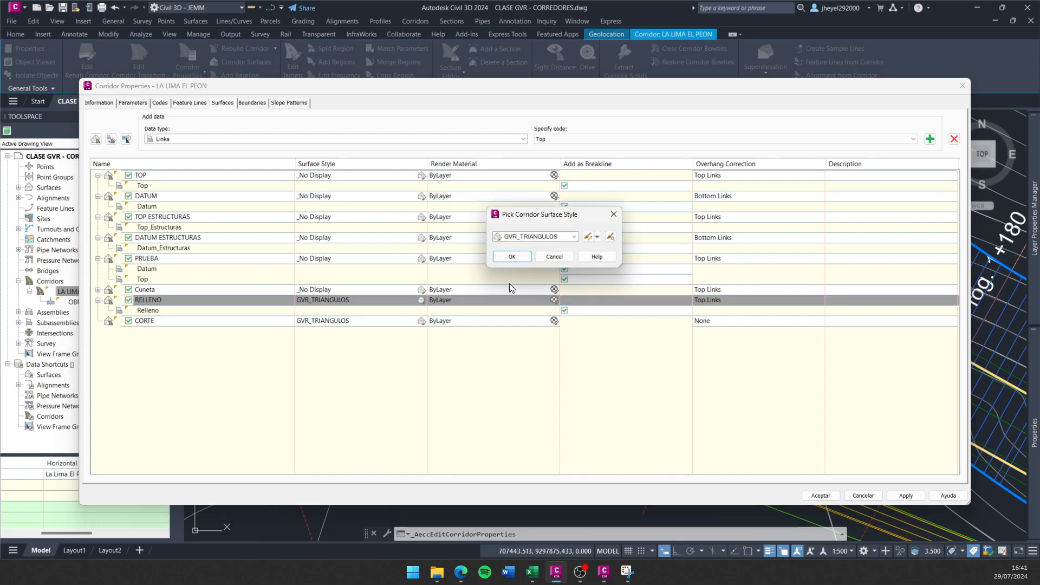
pyautogui.click(554, 237)
pyautogui.scroll(5, 541, 282)
pyautogui.click(522, 253)
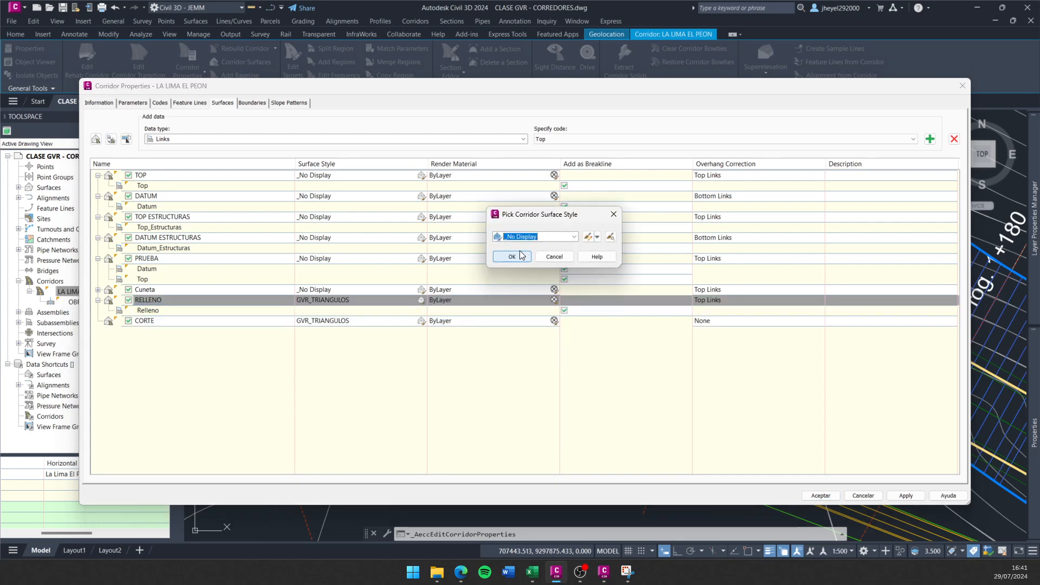
pyautogui.click(520, 256)
# Set the CORTE overhang correction to Bottom Links and add the Corte link code to it as a breakline.
pyautogui.click(729, 320)
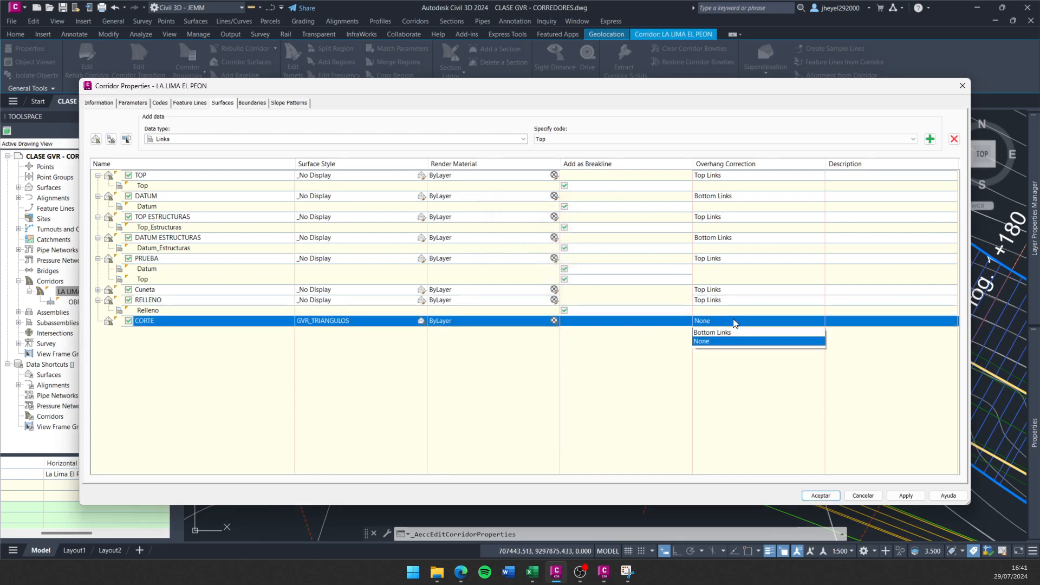
pyautogui.click(722, 344)
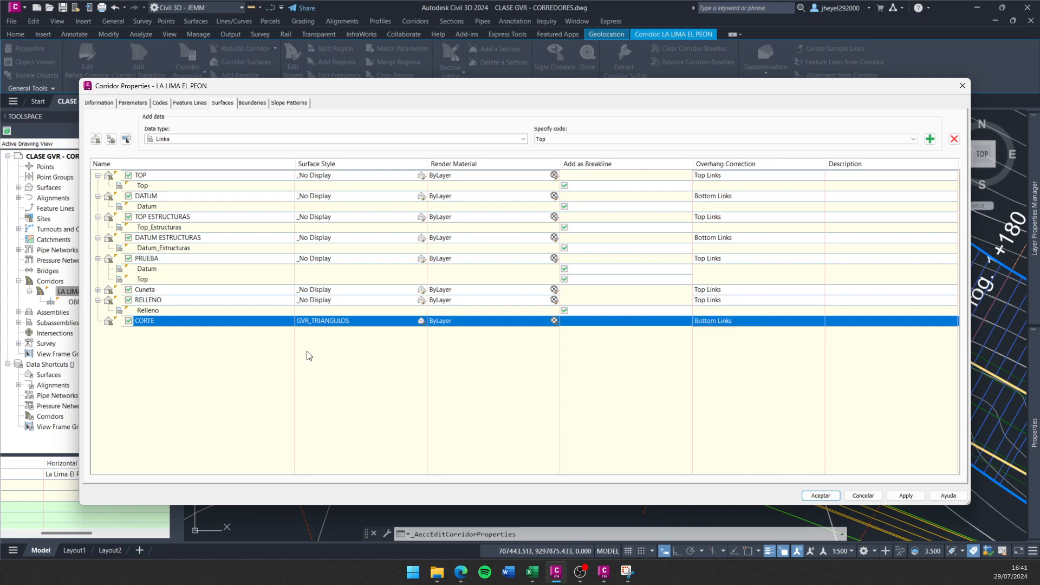
pyautogui.click(594, 136)
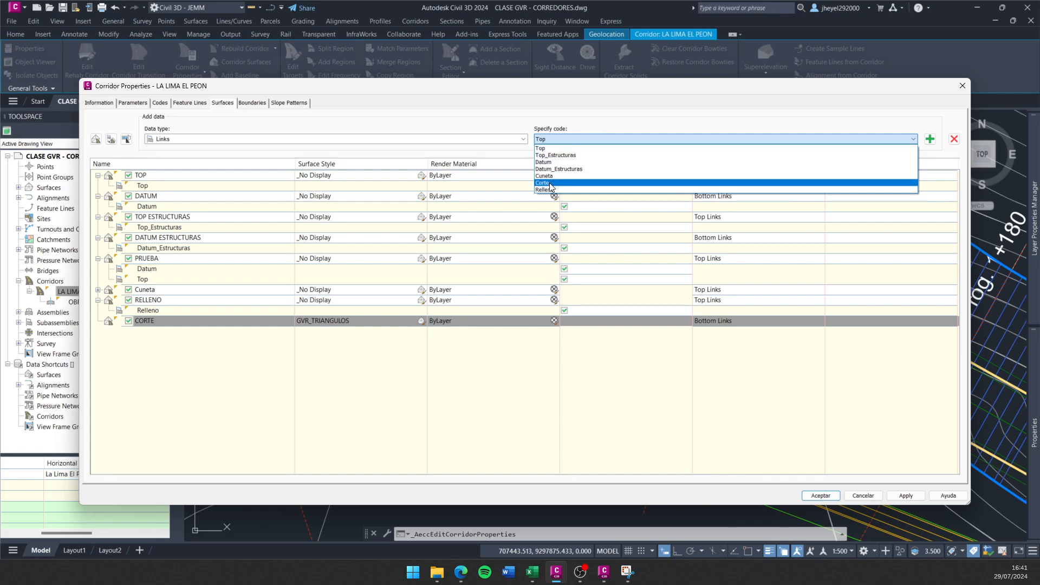
pyautogui.click(596, 183)
pyautogui.click(931, 140)
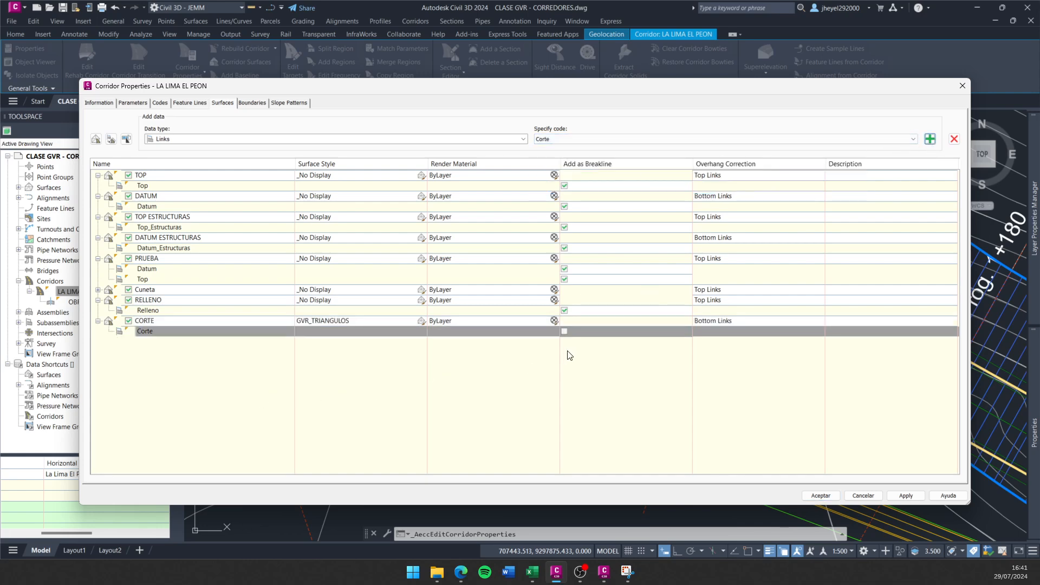
pyautogui.click(563, 331)
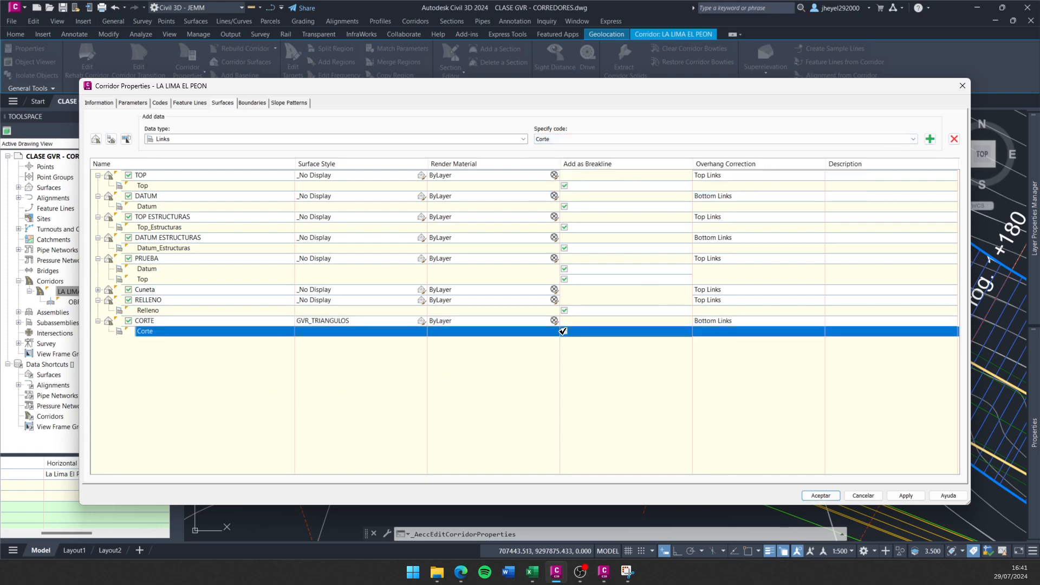
# Switch to Subassembly Composer, raise the Terreno_1 target above the roadway to preview the cut case, and check the codes of slope link L5.
pyautogui.click(604, 572)
pyautogui.moveTo(670, 225)
pyautogui.mouseDown(button='middle')
pyautogui.moveTo(617, 240)
pyautogui.moveTo(621, 287)
pyautogui.mouseUp(button='middle')
pyautogui.scroll(-3, 621, 287)
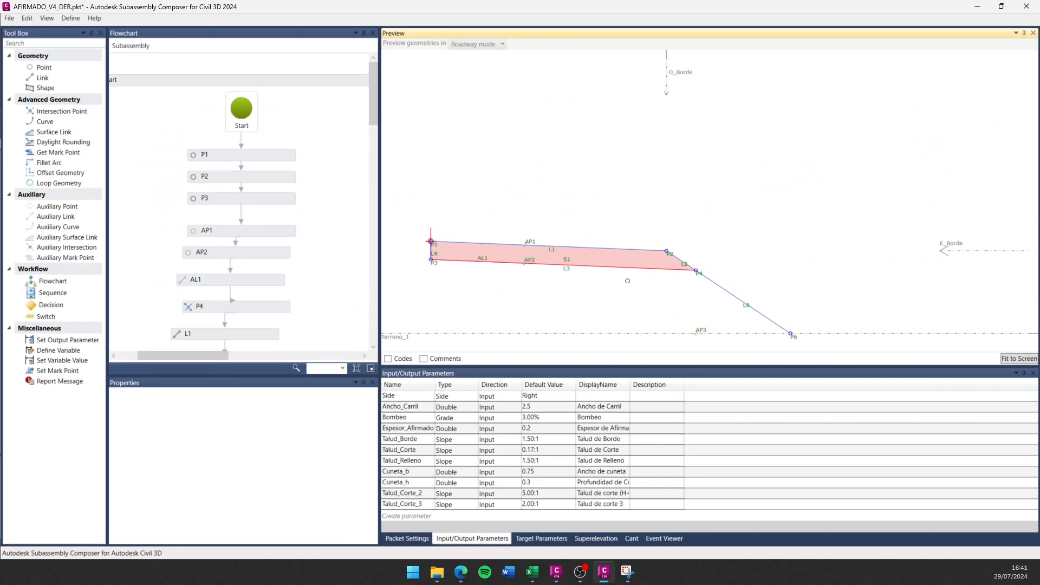
pyautogui.moveTo(404, 329); pyautogui.dragTo(412, 176)
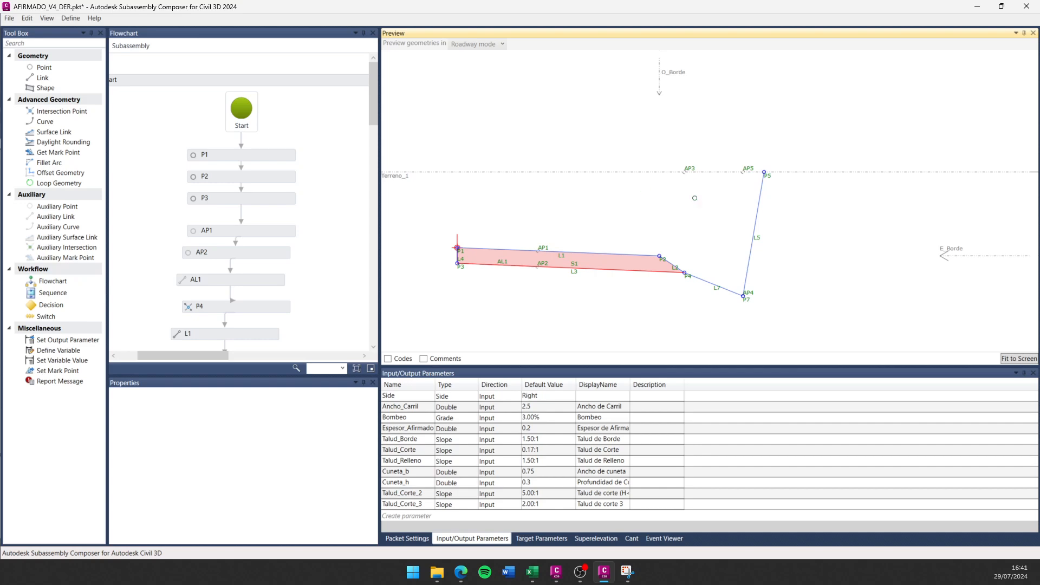
pyautogui.click(756, 238)
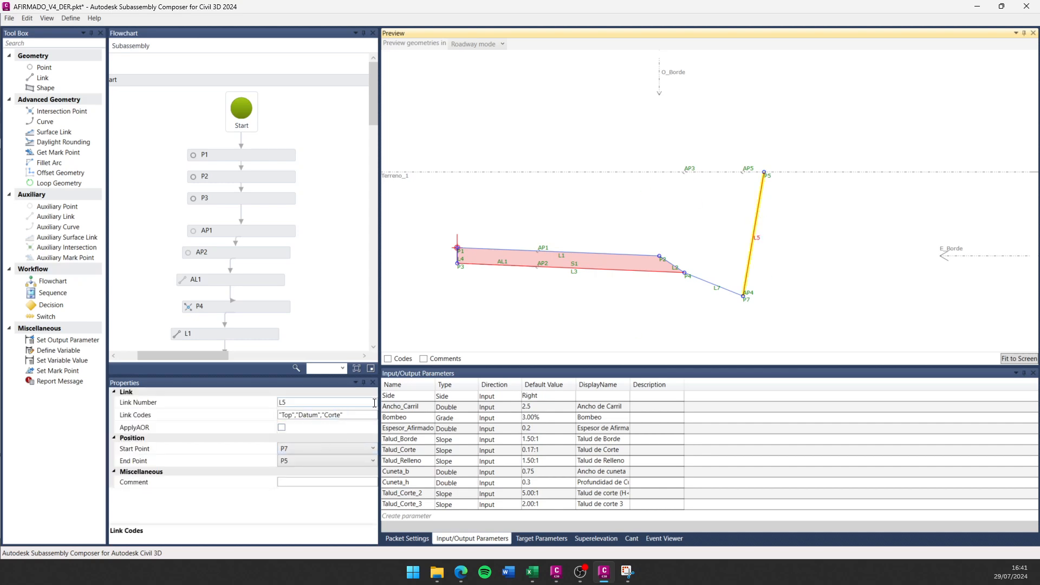
pyautogui.moveTo(380, 399); pyautogui.dragTo(536, 399)
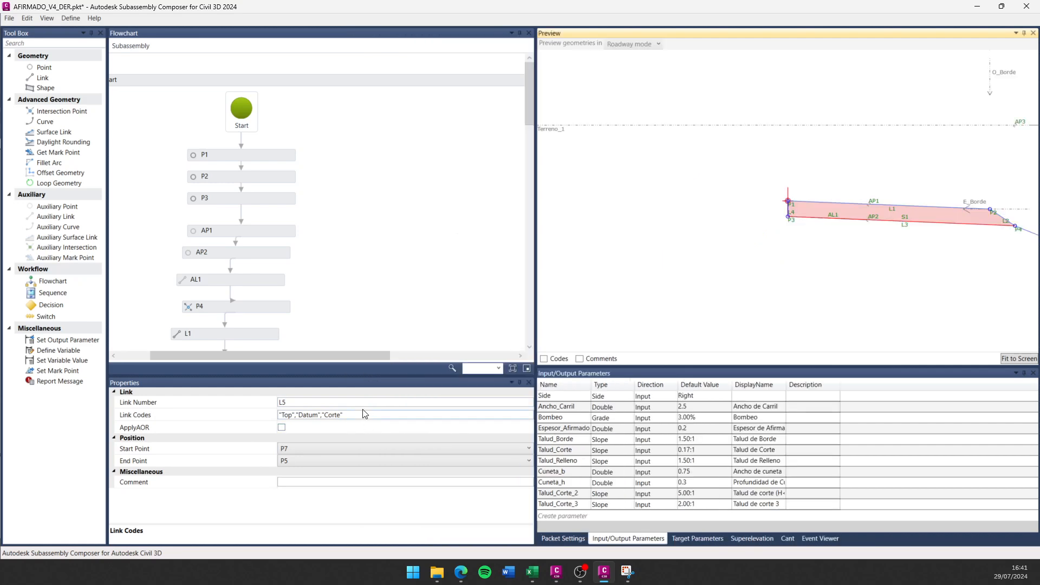
# Check the link codes assigned to the ditch link L7 between P4 and P7.
pyautogui.moveTo(730, 248); pyautogui.dragTo(653, 270, button='middle')
pyautogui.scroll(1, 809, 259)
pyautogui.click(809, 259)
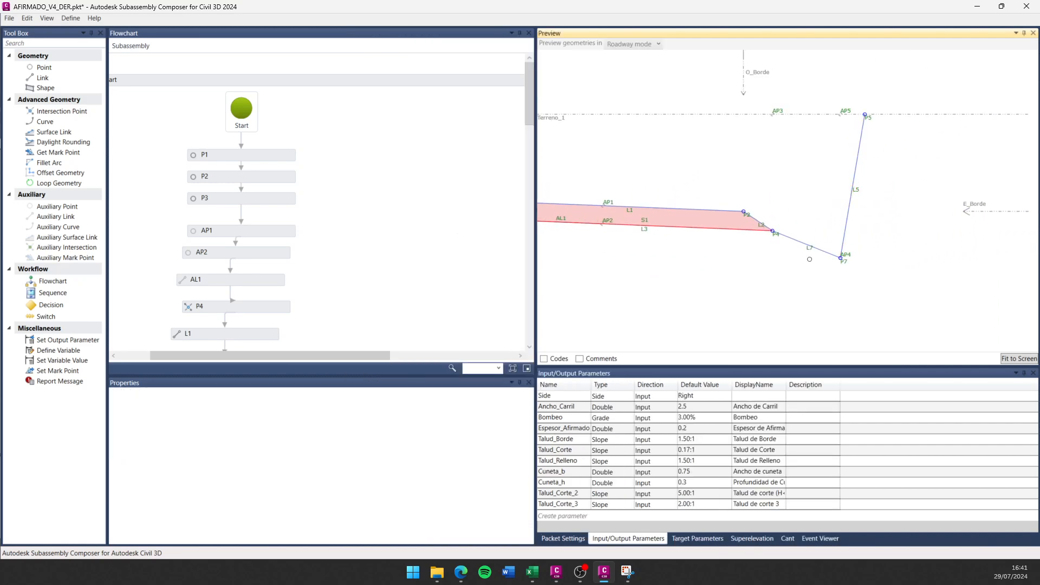
pyautogui.click(810, 248)
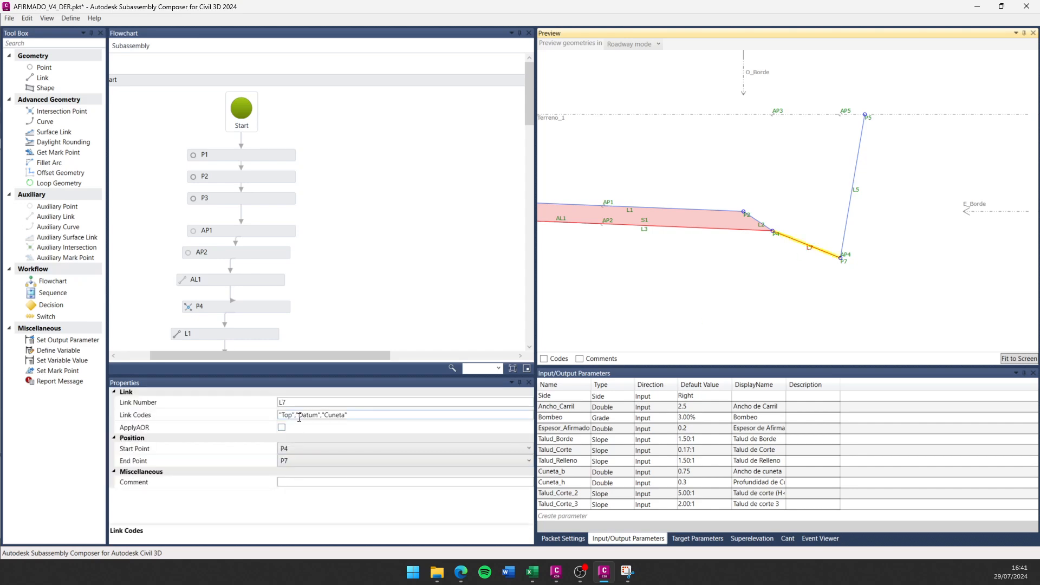
pyautogui.click(731, 272)
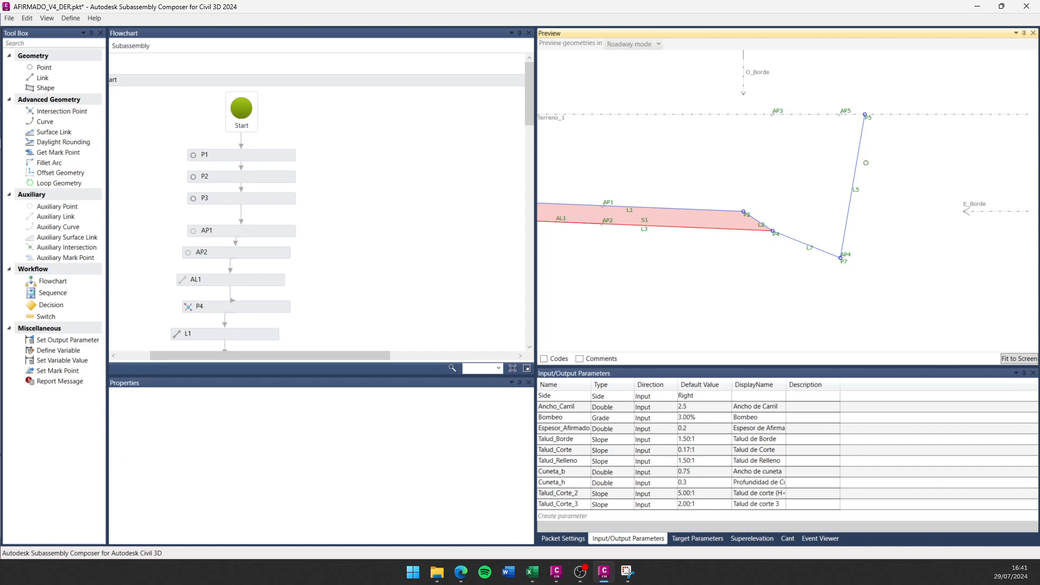
# Return to Civil 3D and accept the corridor properties to build the CORTE surface.
pyautogui.click(977, 7)
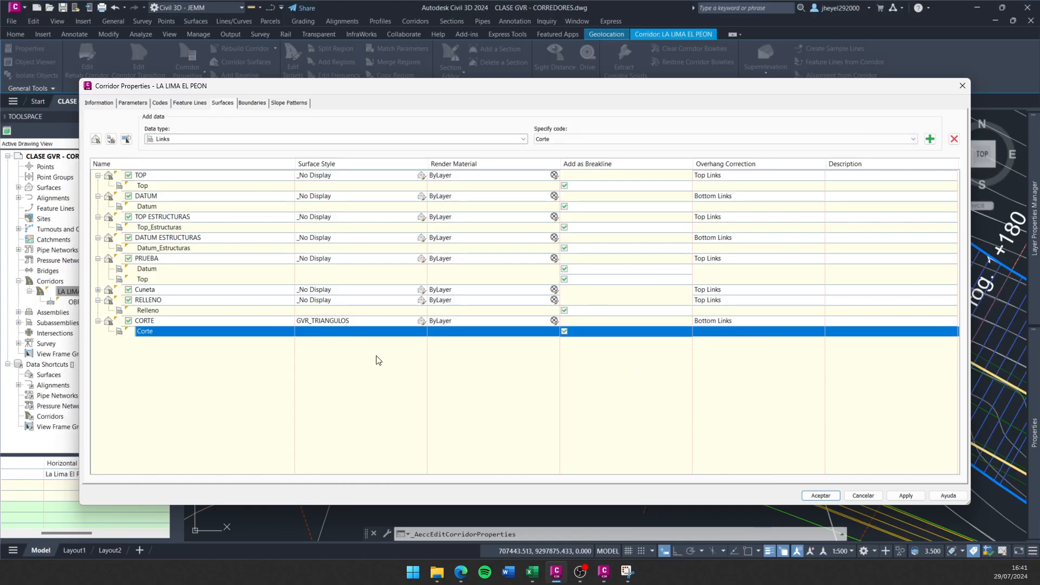
pyautogui.click(830, 496)
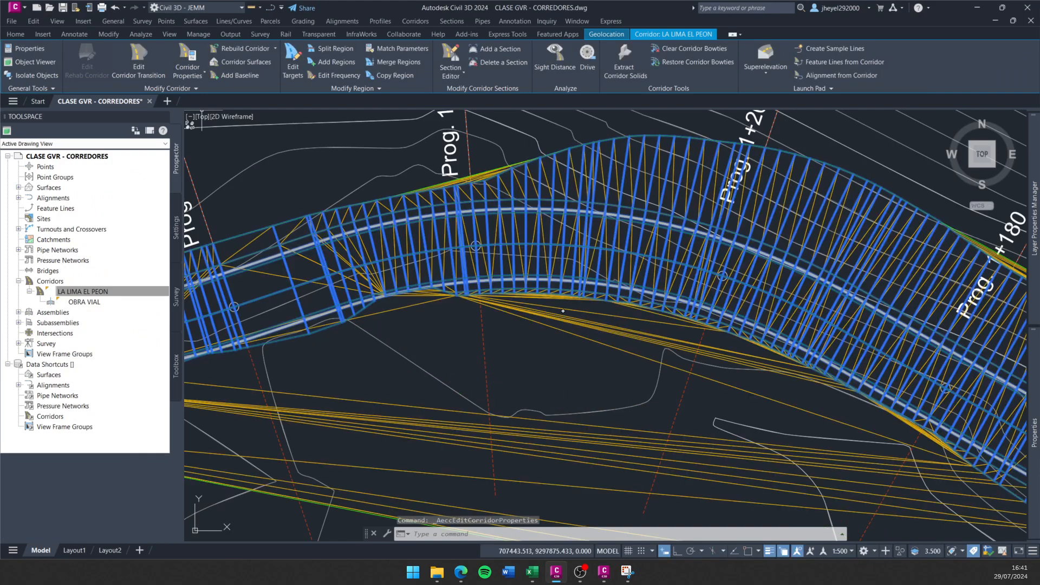
pyautogui.press('Escape')
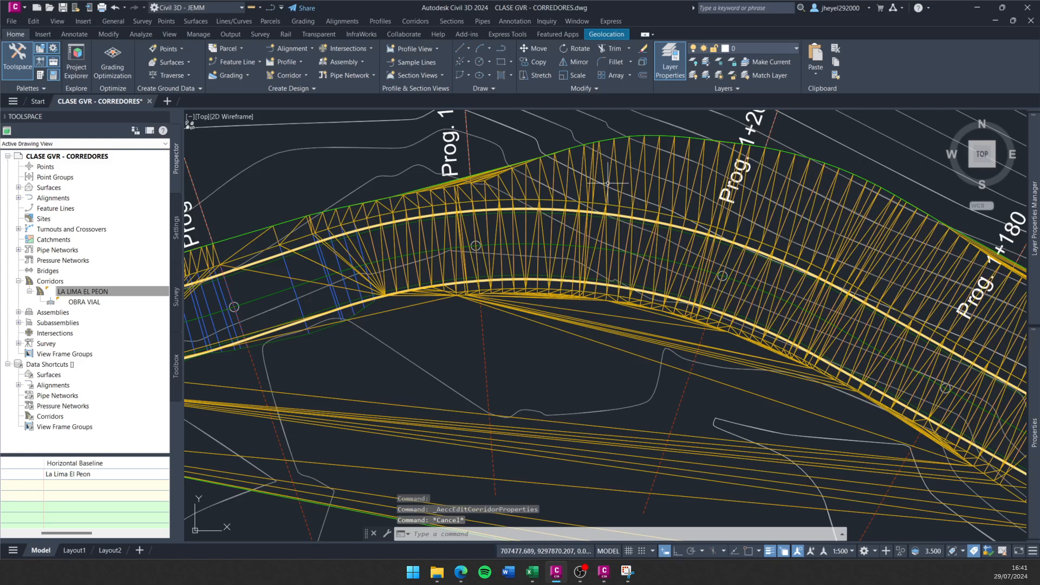
# Examine the CORTE surface triangulation around Prog. 1+220 and along the rest of the corridor.
pyautogui.scroll(2, 342, 318)
pyautogui.click(329, 318)
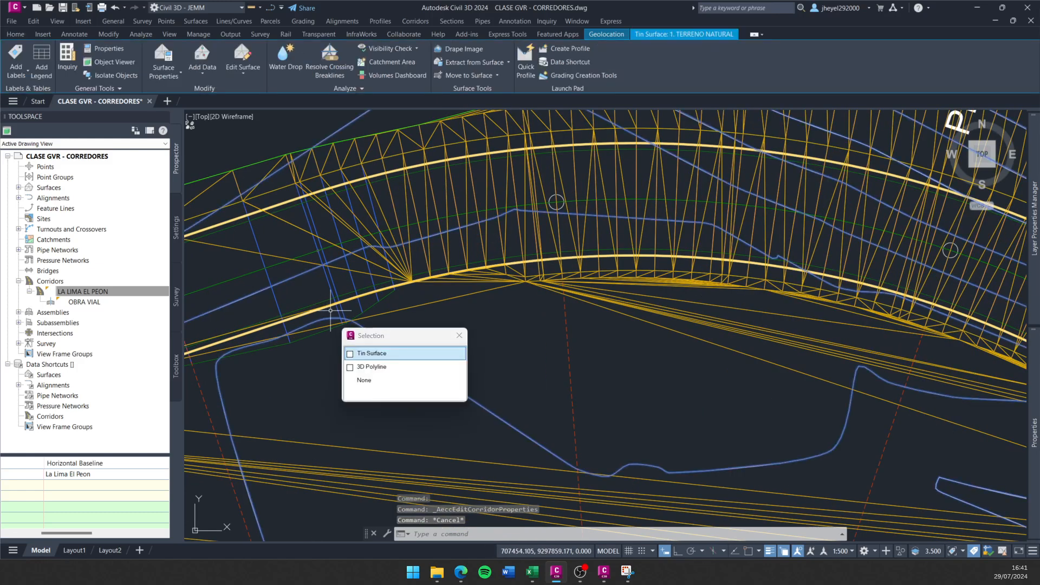
pyautogui.press('Escape')
pyautogui.moveTo(327, 312)
pyautogui.mouseDown()
pyautogui.moveTo(382, 295)
pyautogui.moveTo(347, 325)
pyautogui.moveTo(271, 344)
pyautogui.moveTo(324, 307)
pyautogui.moveTo(382, 297)
pyautogui.moveTo(271, 352)
pyautogui.moveTo(367, 310)
pyautogui.mouseUp()
pyautogui.press('Escape')
pyautogui.scroll(5, 442, 230)
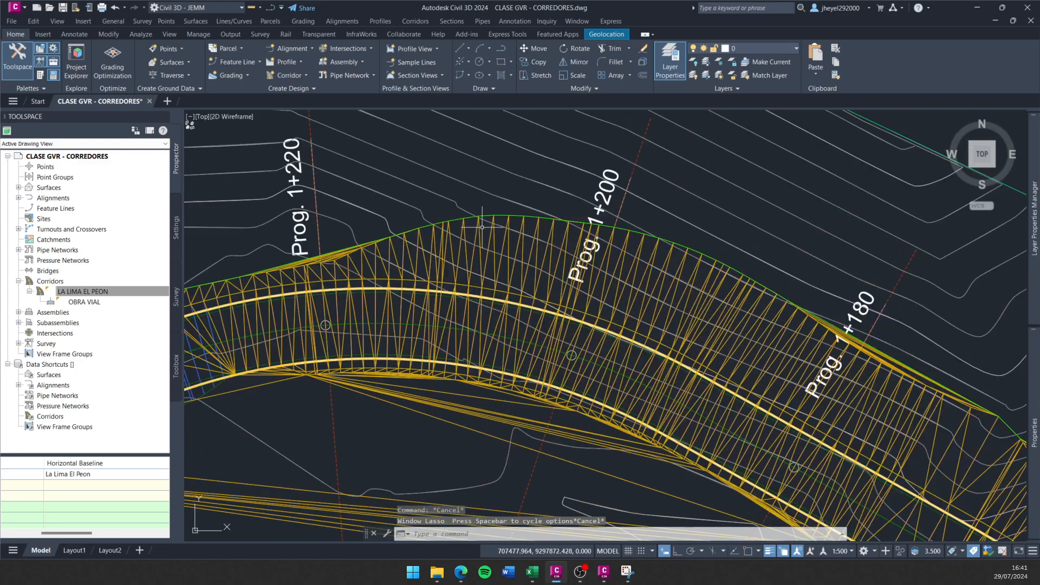
pyautogui.scroll(-5, 442, 229)
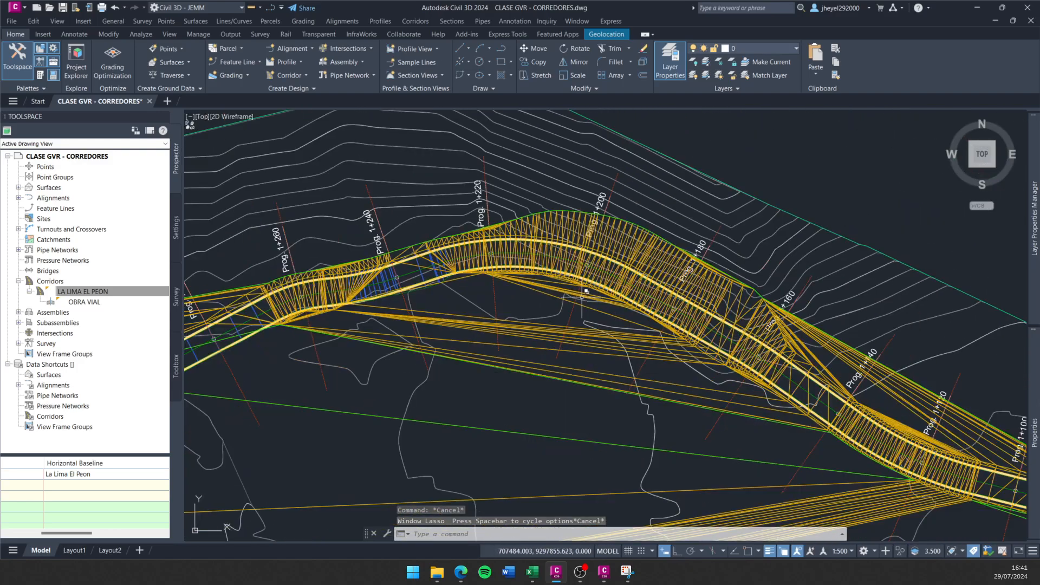
pyautogui.scroll(-6, 523, 307)
pyautogui.moveTo(437, 338)
pyautogui.mouseDown(button='middle')
pyautogui.moveTo(467, 316)
pyautogui.moveTo(771, 220)
pyautogui.mouseUp(button='middle')
pyautogui.scroll(2, 771, 221)
pyautogui.moveTo(413, 407)
pyautogui.mouseDown(button='middle')
pyautogui.moveTo(693, 293)
pyautogui.moveTo(828, 219)
pyautogui.moveTo(872, 282)
pyautogui.moveTo(431, 366)
pyautogui.mouseUp(button='middle')
pyautogui.moveTo(754, 294); pyautogui.dragTo(523, 347, button='middle')
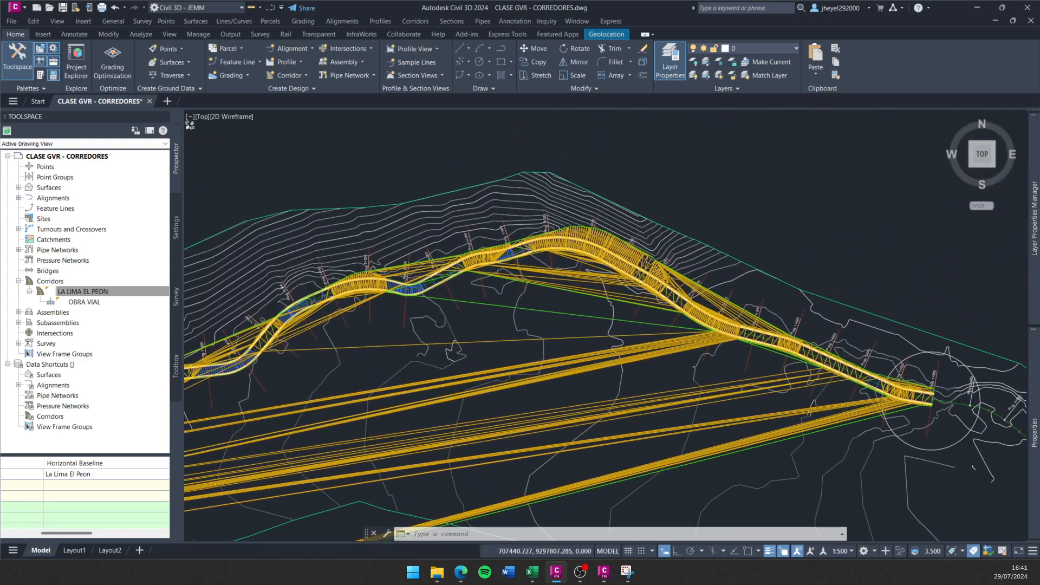
pyautogui.scroll(3, 611, 271)
pyautogui.scroll(5, 507, 325)
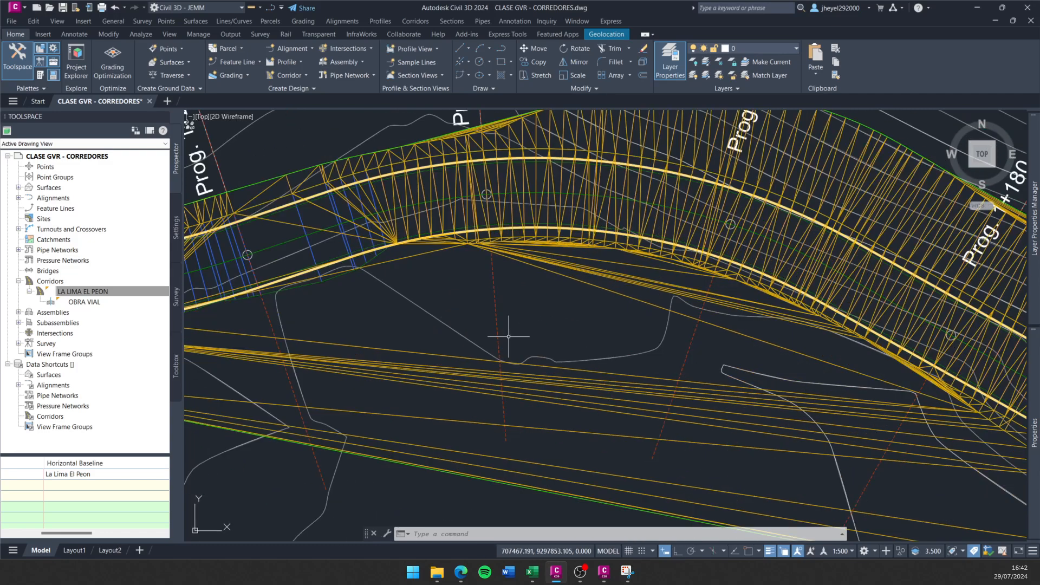
# Select the sample line at Prog. 1+220 and zoom to the roadway in its section view.
pyautogui.click(508, 300)
pyautogui.click(460, 296)
pyautogui.moveTo(470, 282); pyautogui.dragTo(447, 335, button='middle')
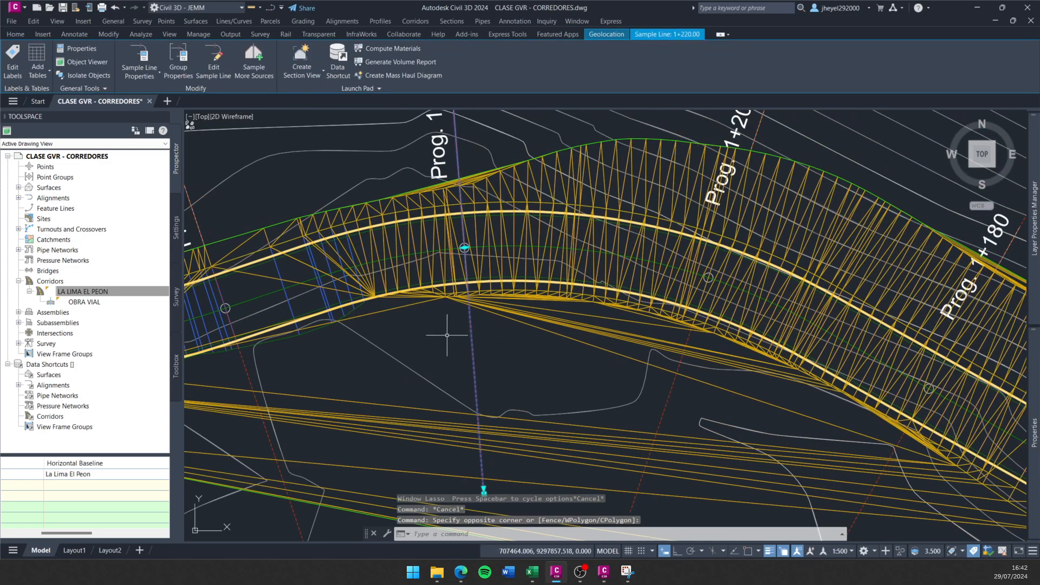
pyautogui.rightClick(447, 335)
pyautogui.click(487, 276)
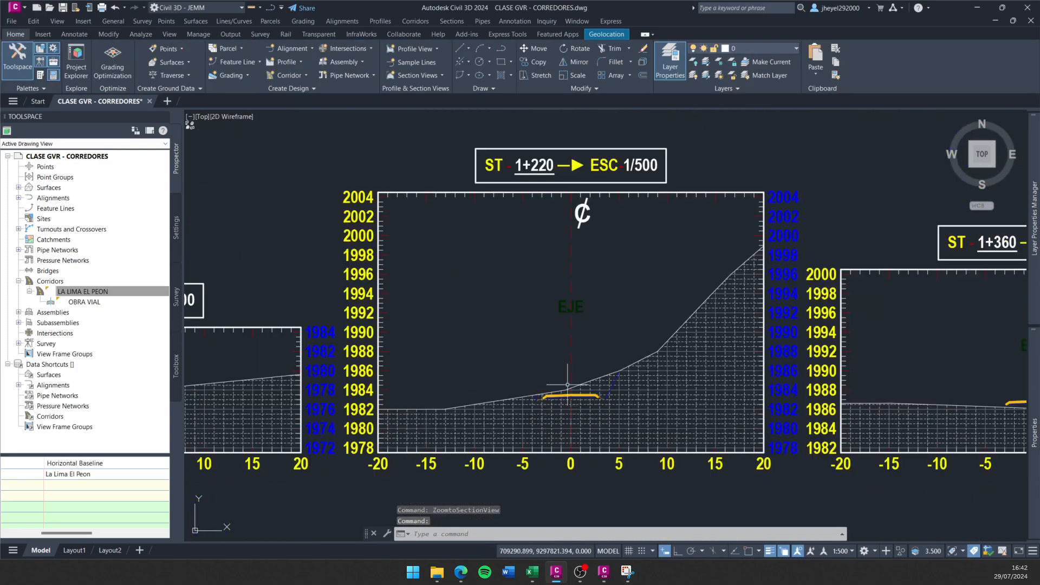
pyautogui.scroll(5, 548, 409)
pyautogui.press('Escape')
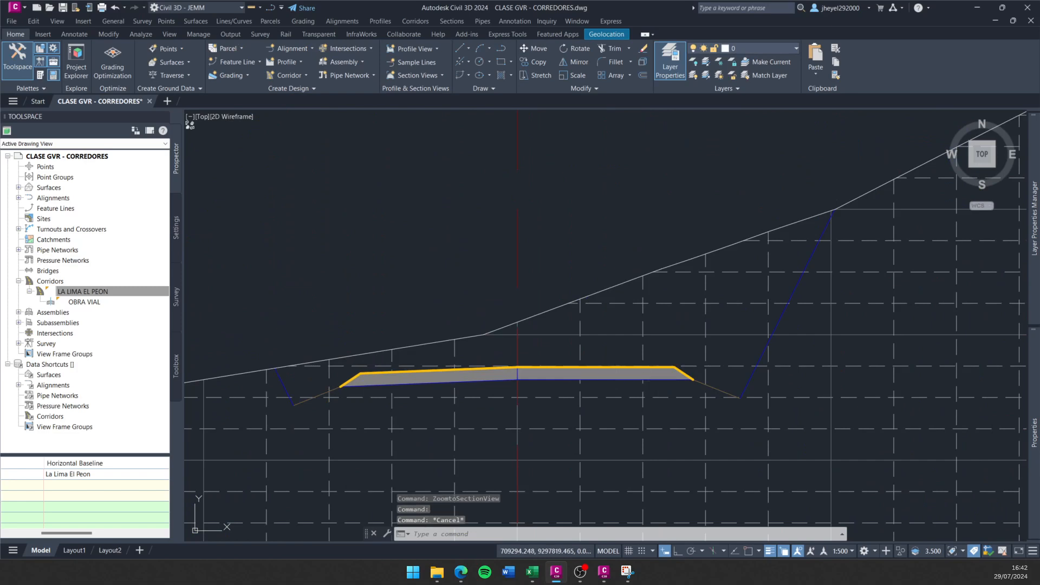
# Turn off drawing of the LA LIMA EL PEON TOP ESTRUCTURAS sections in the section view group properties.
pyautogui.click(616, 377)
pyautogui.press('Escape')
pyautogui.scroll(-2, 594, 388)
pyautogui.moveTo(507, 388); pyautogui.dragTo(516, 294, button='middle')
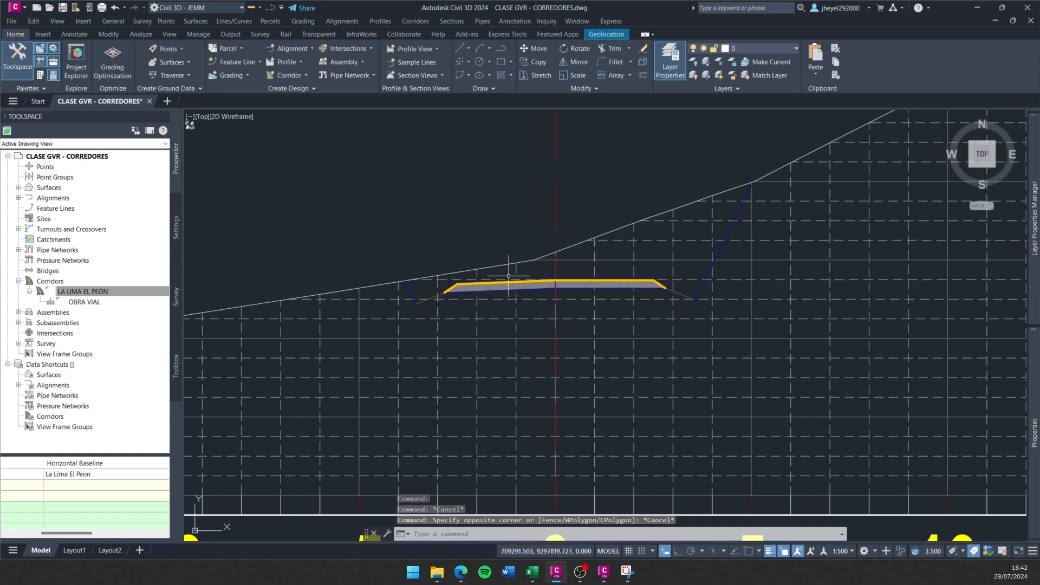
pyautogui.click(500, 345)
pyautogui.click(381, 199)
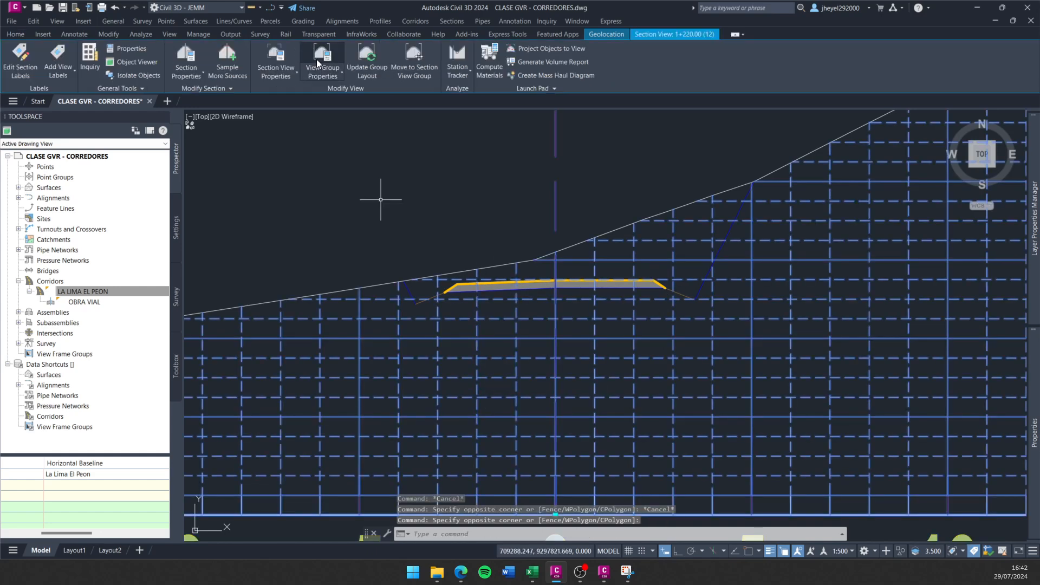
pyautogui.click(329, 59)
pyautogui.click(244, 169)
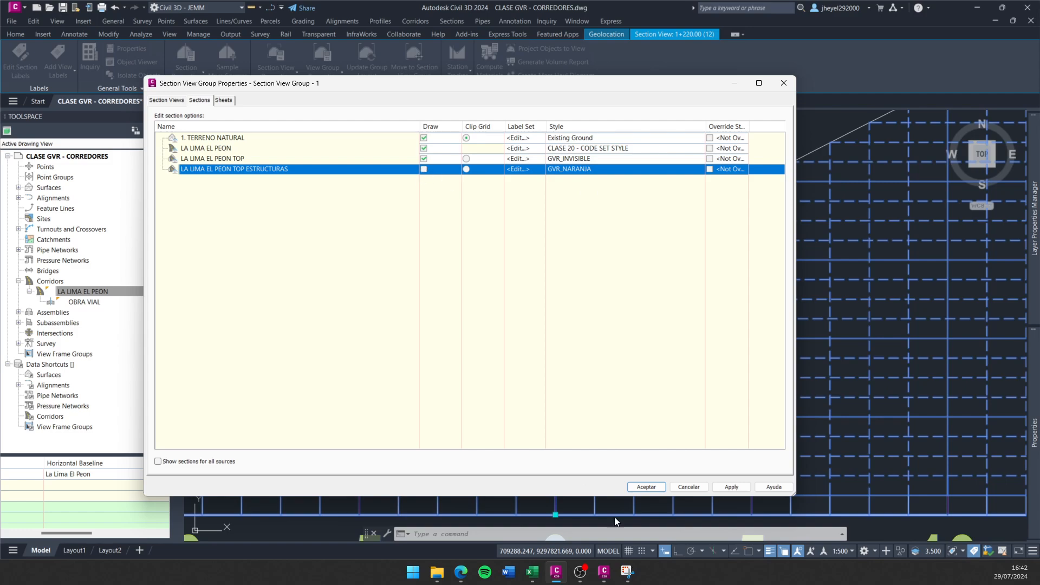
pyautogui.click(647, 487)
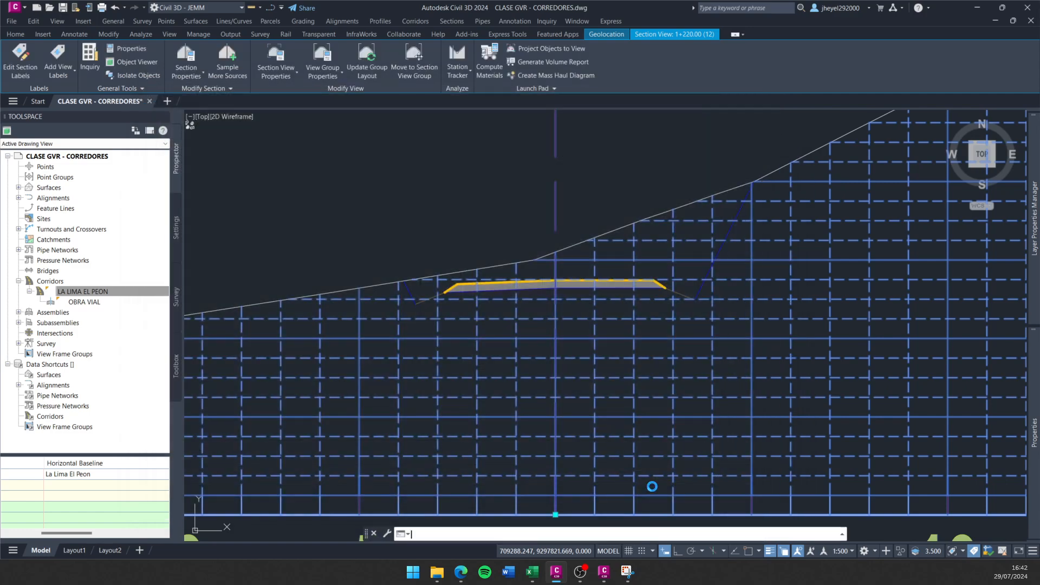
pyautogui.press('Escape')
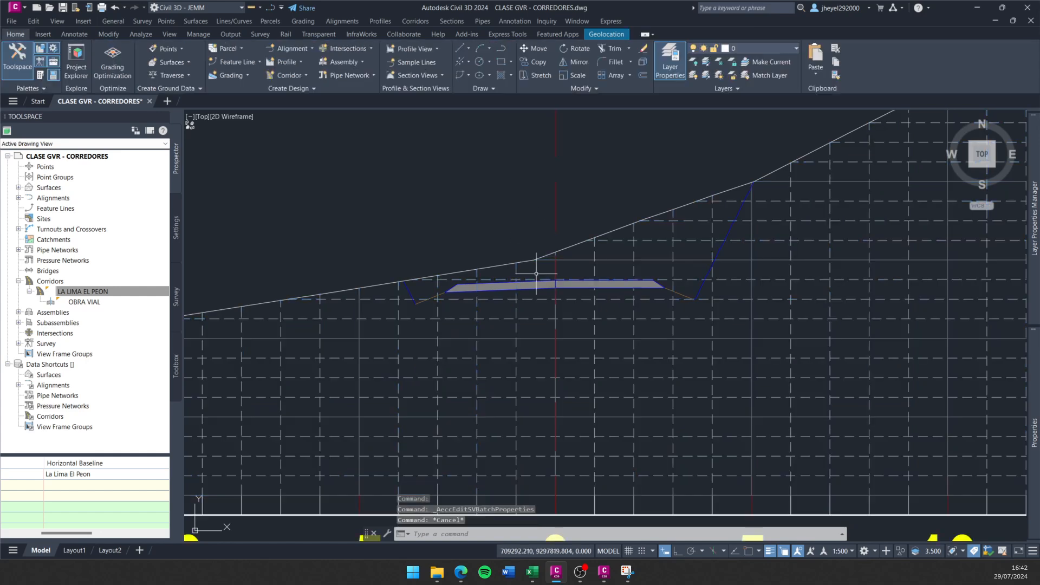
# Examine the corridor section at 1+220 and compare it with the other section views, including 1+820.
pyautogui.click(534, 289)
pyautogui.scroll(-2, 502, 348)
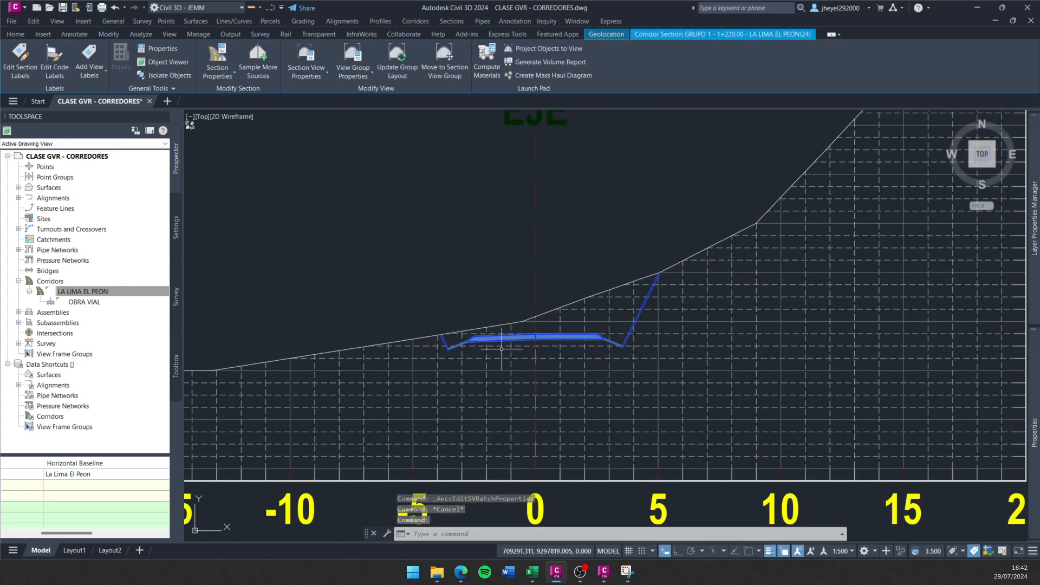
pyautogui.scroll(-5, 450, 327)
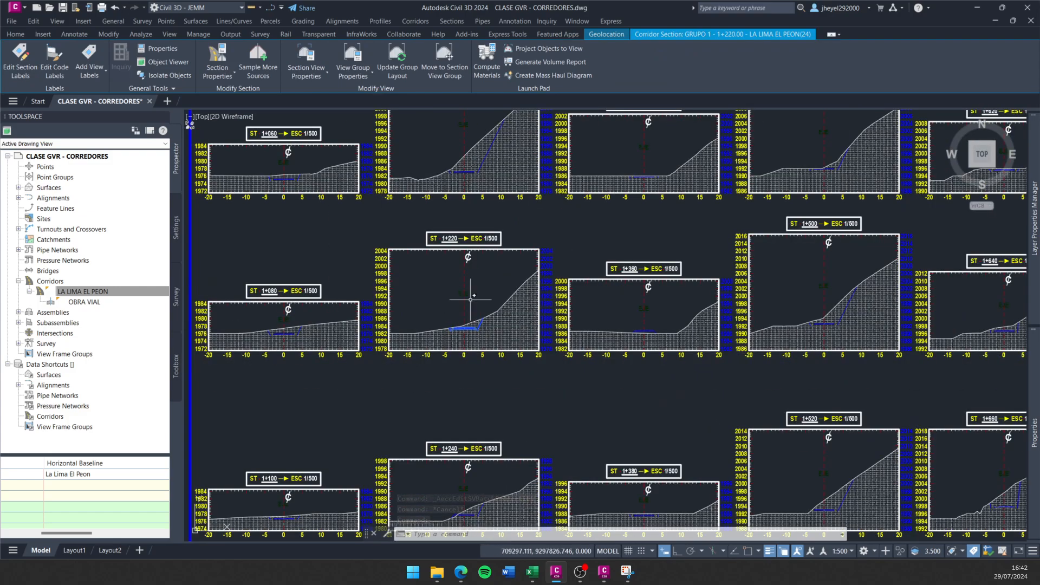
pyautogui.scroll(5, 471, 299)
pyautogui.scroll(-5, 380, 314)
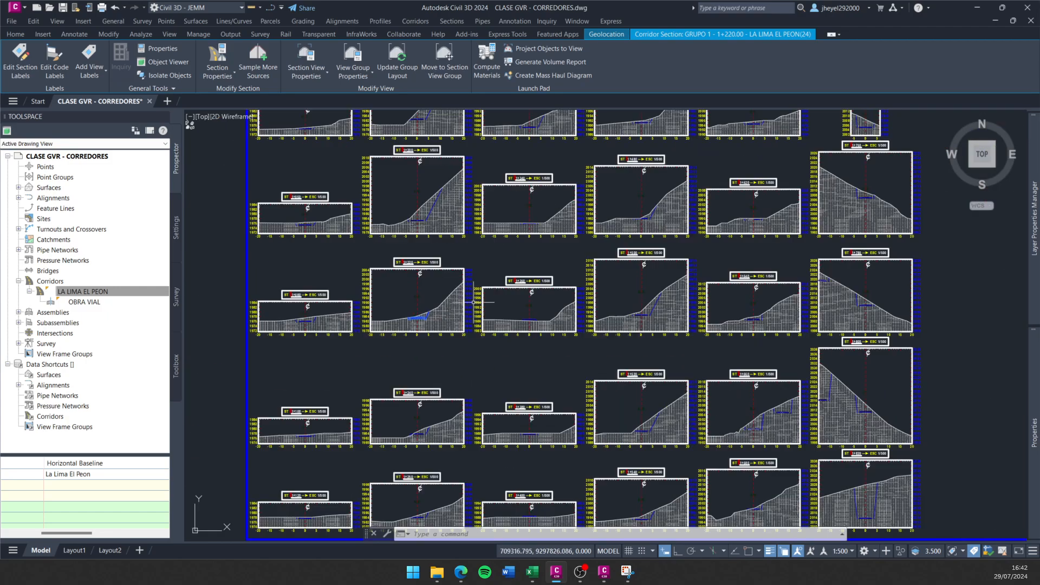
pyautogui.press('Escape')
pyautogui.scroll(6, 450, 340)
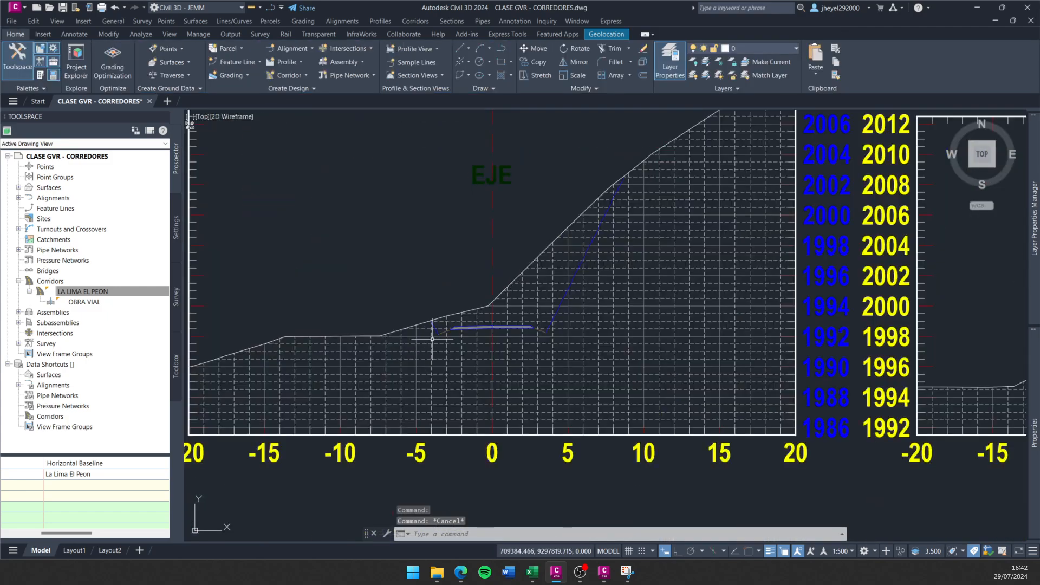
pyautogui.scroll(3, 470, 327)
pyautogui.scroll(-6, 469, 332)
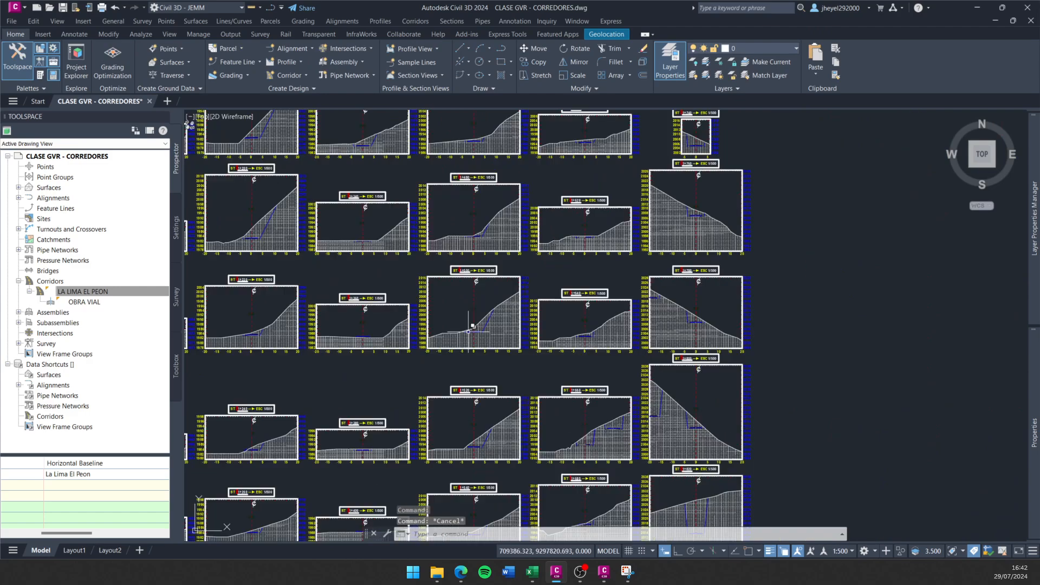
pyautogui.scroll(-2, 507, 354)
pyautogui.scroll(9, 550, 355)
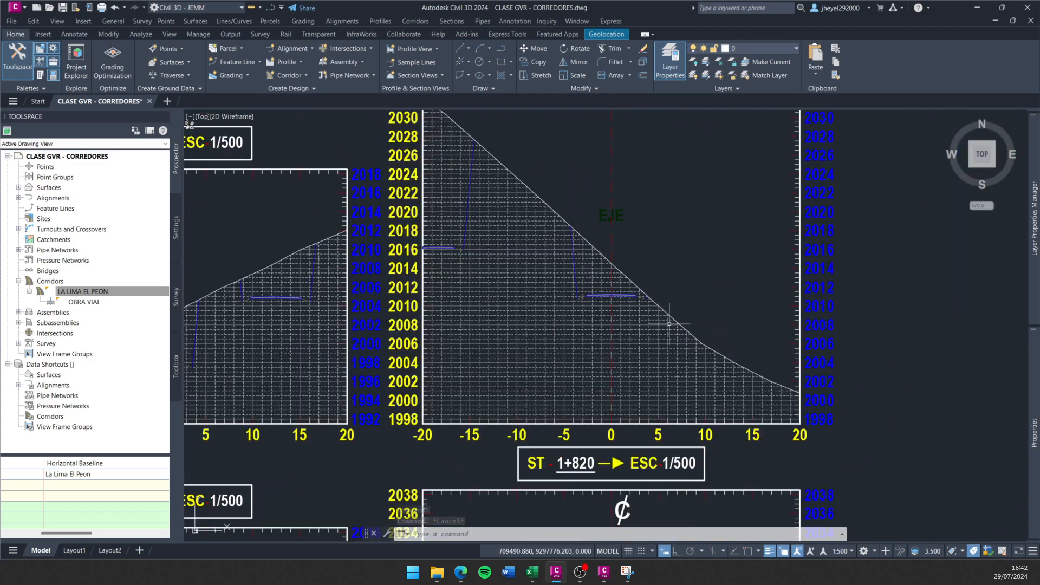
pyautogui.scroll(-10, 643, 352)
pyautogui.scroll(1, 643, 352)
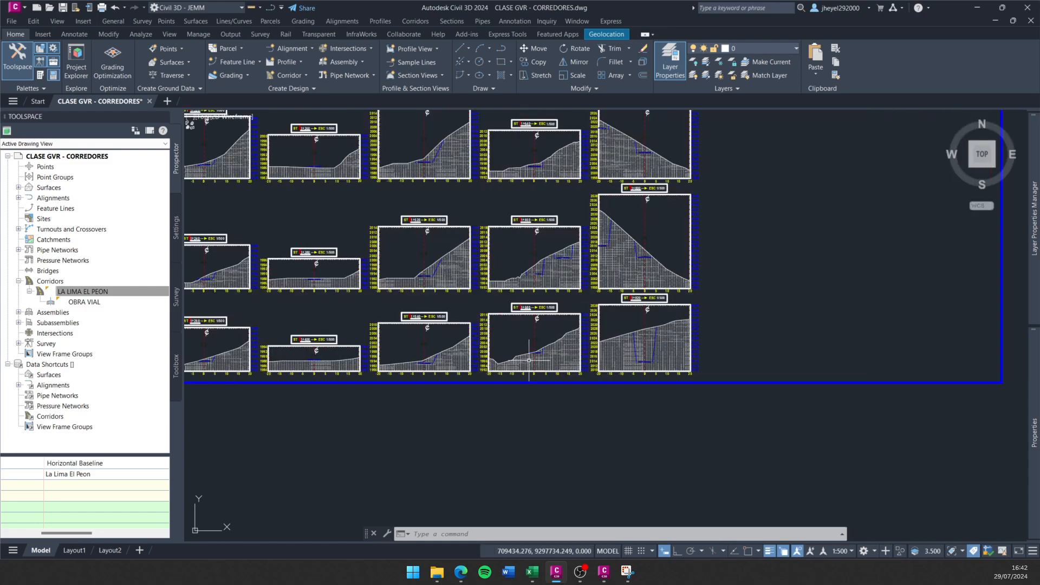
# Inspect the fill slope at the pavement edge in the 1+680 corridor section.
pyautogui.scroll(10, 529, 360)
pyautogui.press('Escape')
pyautogui.press('Escape')
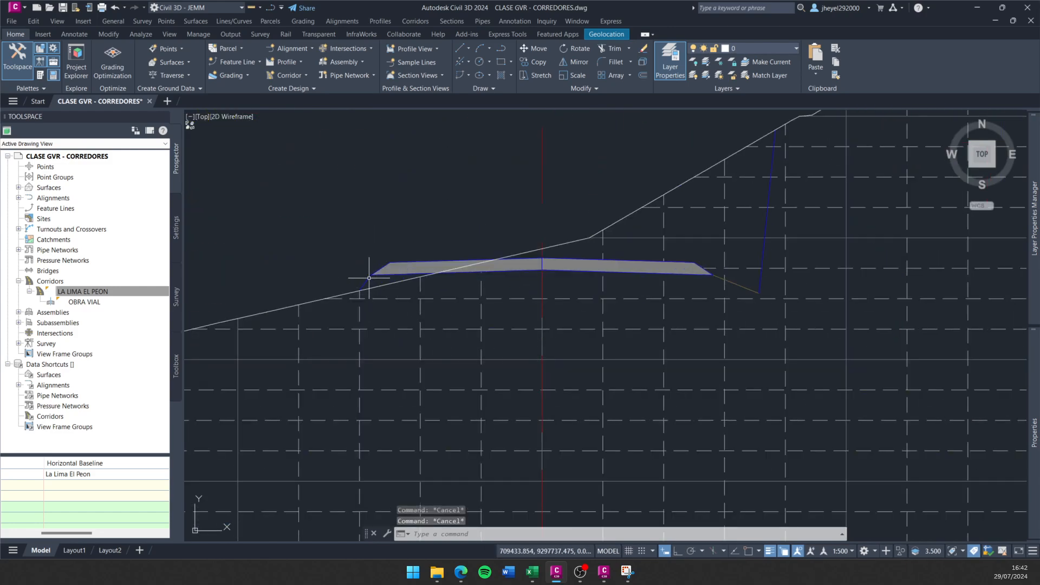
pyautogui.click(369, 278)
pyautogui.scroll(4, 370, 280)
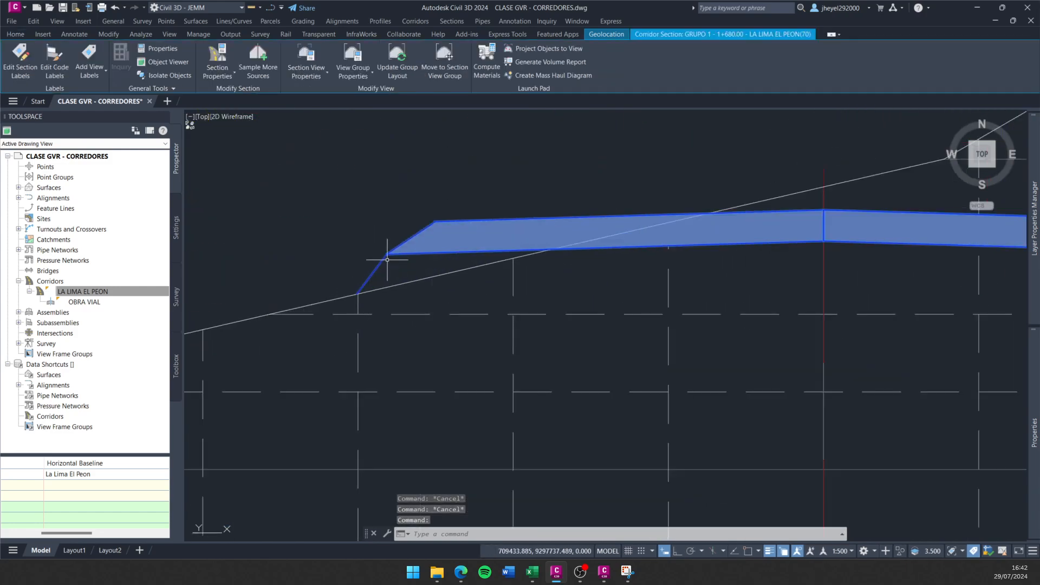
pyautogui.scroll(-10, 428, 256)
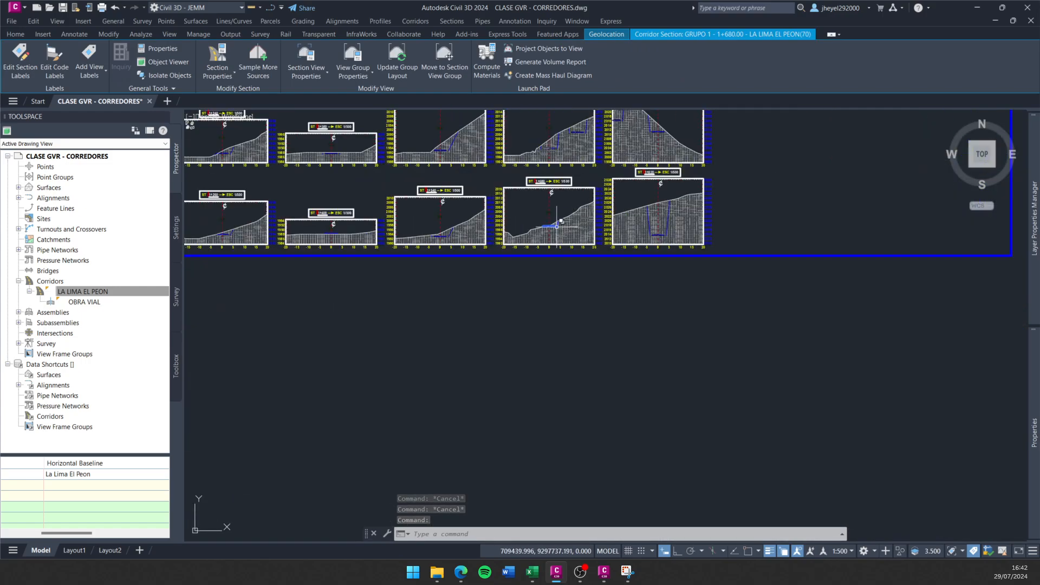
pyautogui.press('Escape')
# Inspect the side slopes of the corridor section in embankment at 1+400.
pyautogui.moveTo(456, 329); pyautogui.dragTo(421, 346, button='middle')
pyautogui.scroll(-4, 420, 346)
pyautogui.moveTo(343, 350); pyautogui.dragTo(465, 397, button='middle')
pyautogui.scroll(8, 465, 397)
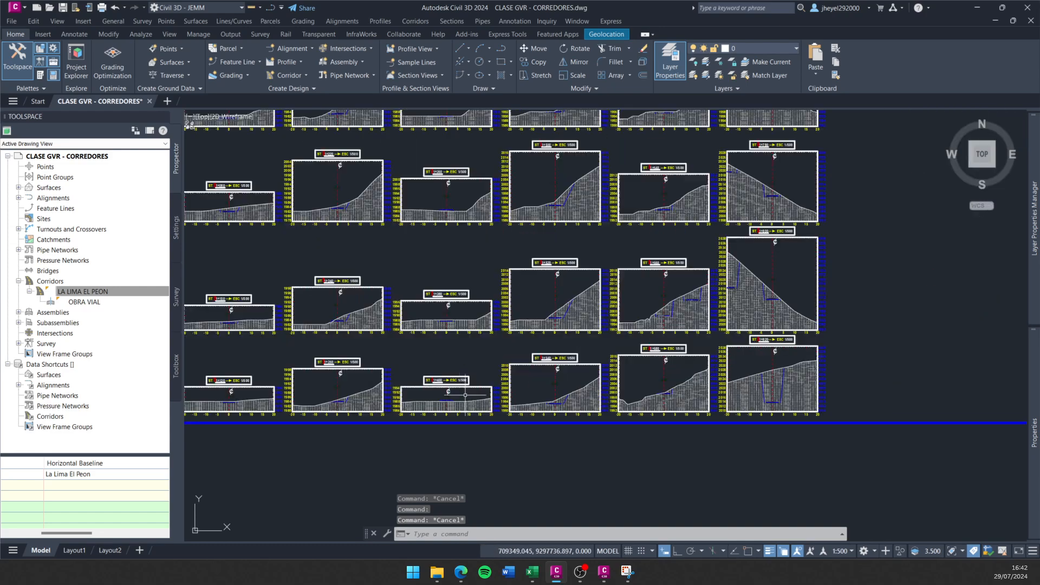
pyautogui.scroll(6, 441, 416)
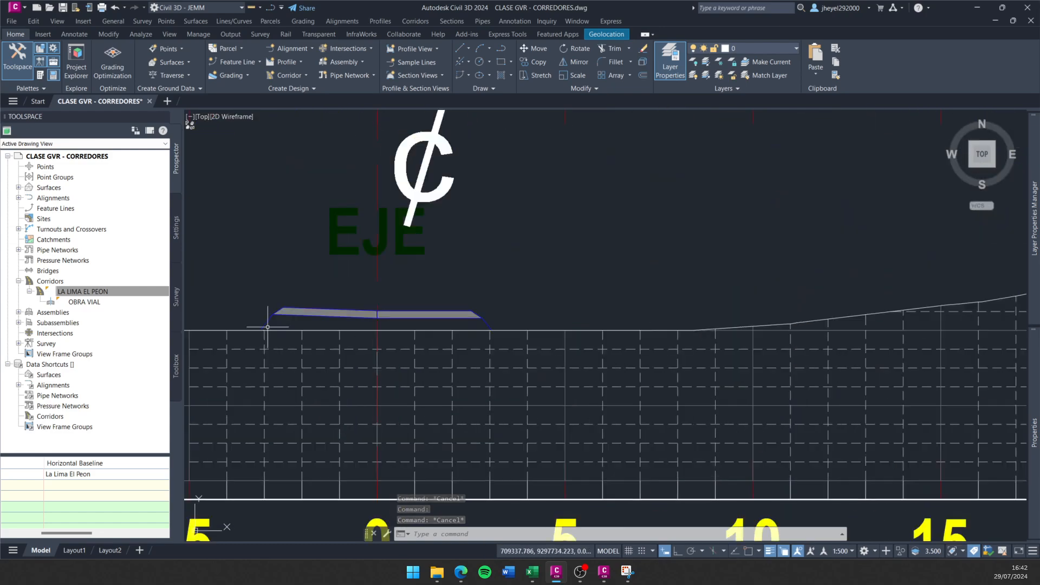
pyautogui.click(309, 318)
pyautogui.moveTo(375, 319); pyautogui.dragTo(532, 274, button='middle')
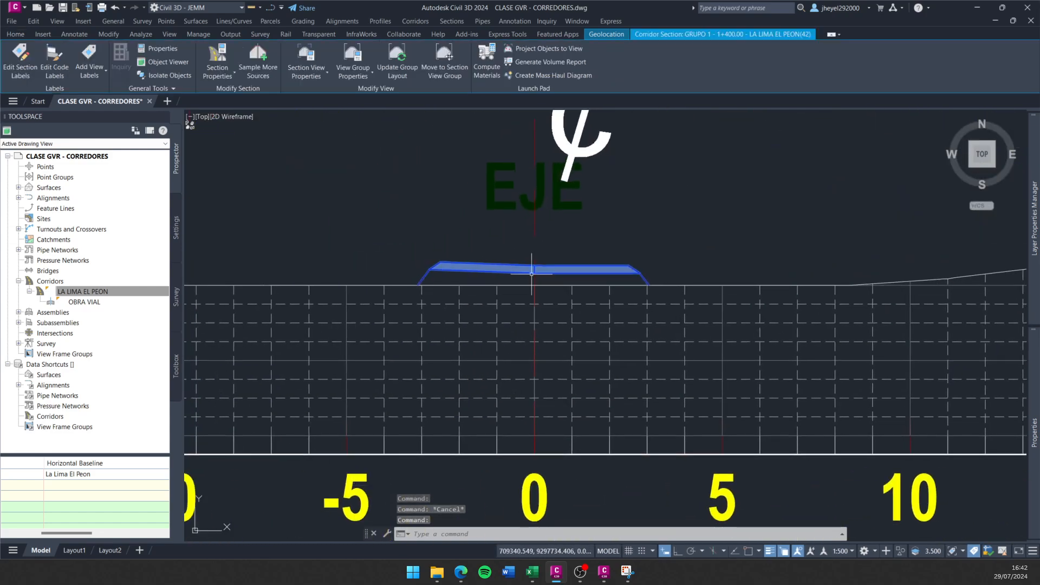
# Zoom from the 1+400 section view to its sample line in plan.
pyautogui.click(474, 334)
pyautogui.rightClick(485, 327)
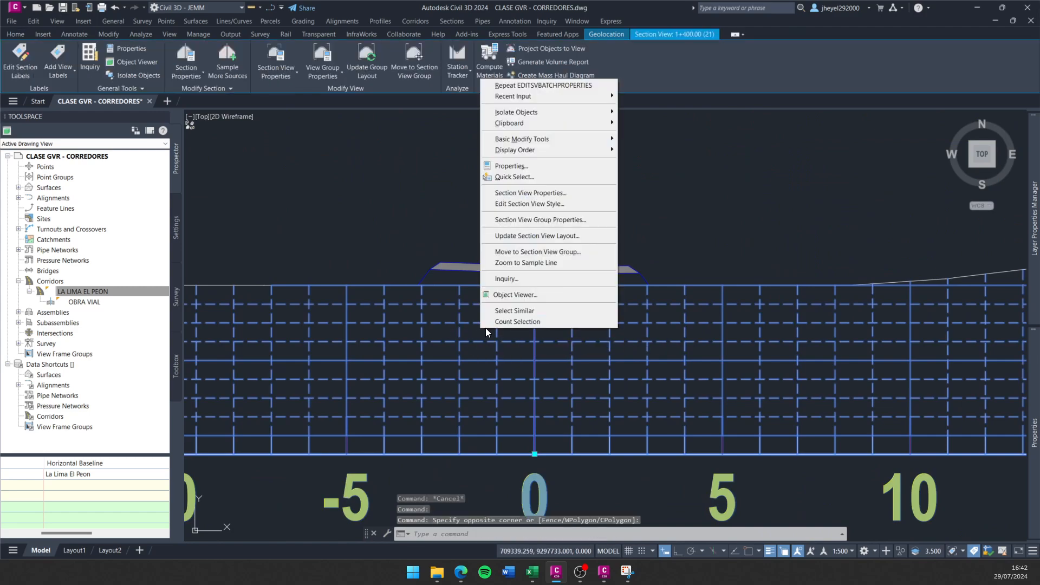
pyautogui.click(520, 262)
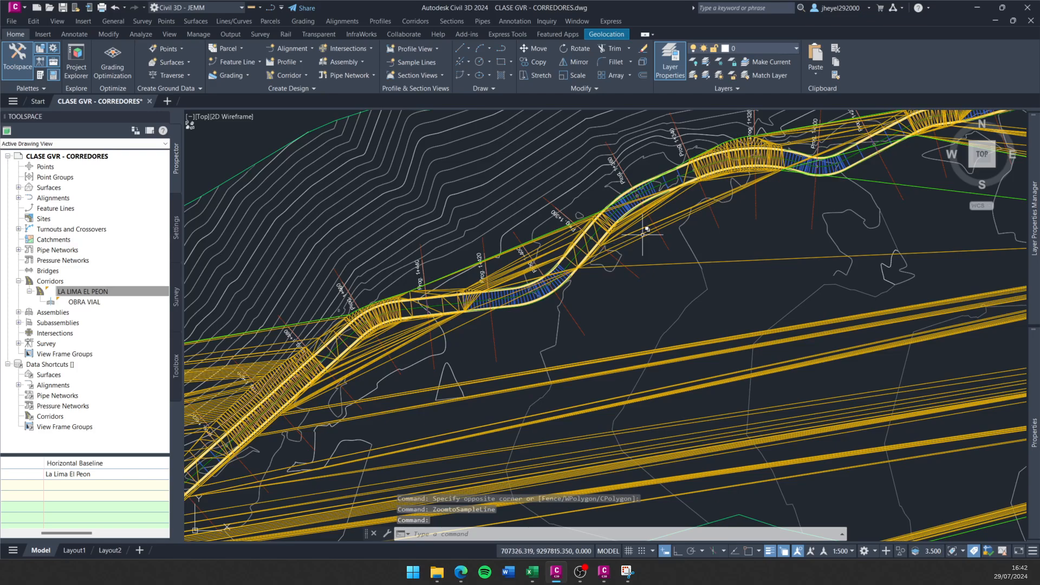
# Examine the CORTE surface triangulation in plan along the corridor, particularly between Prog. 1+240 and Prog. 1+160.
pyautogui.moveTo(643, 234); pyautogui.dragTo(278, 310, button='middle')
pyautogui.moveTo(585, 278); pyautogui.dragTo(379, 263, button='middle')
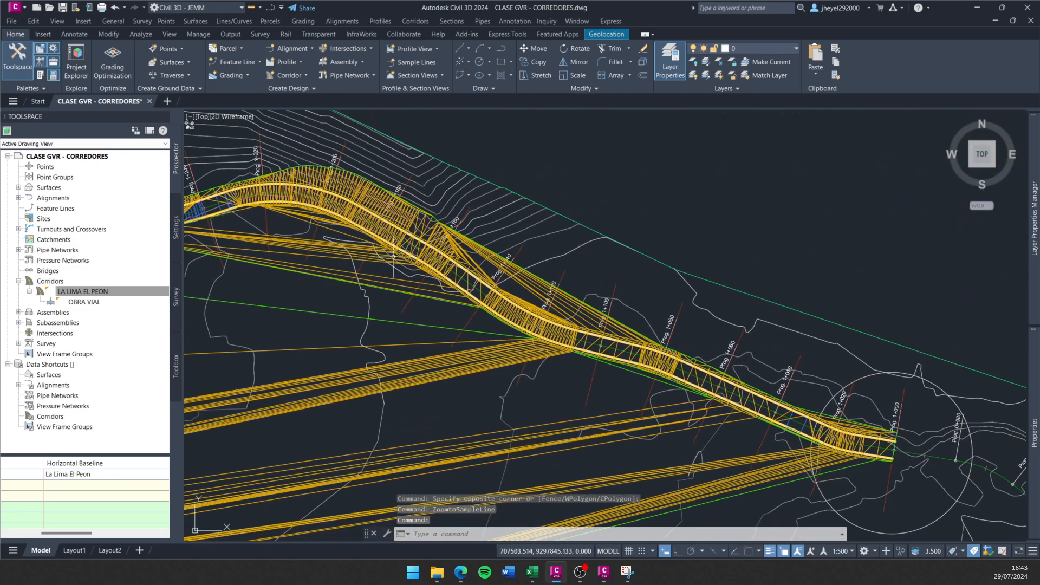
pyautogui.moveTo(254, 252); pyautogui.dragTo(537, 259, button='middle')
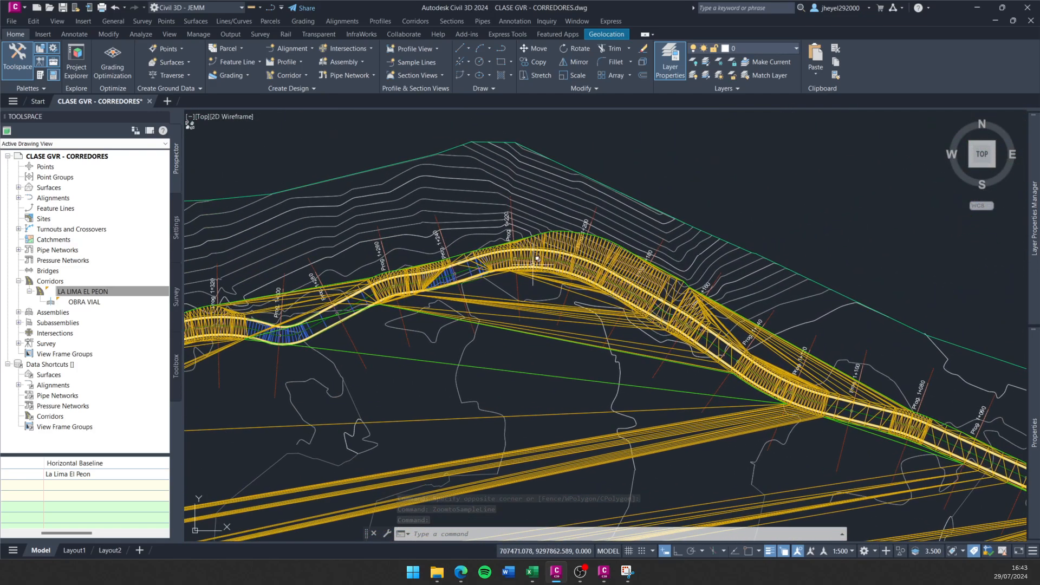
pyautogui.moveTo(538, 252)
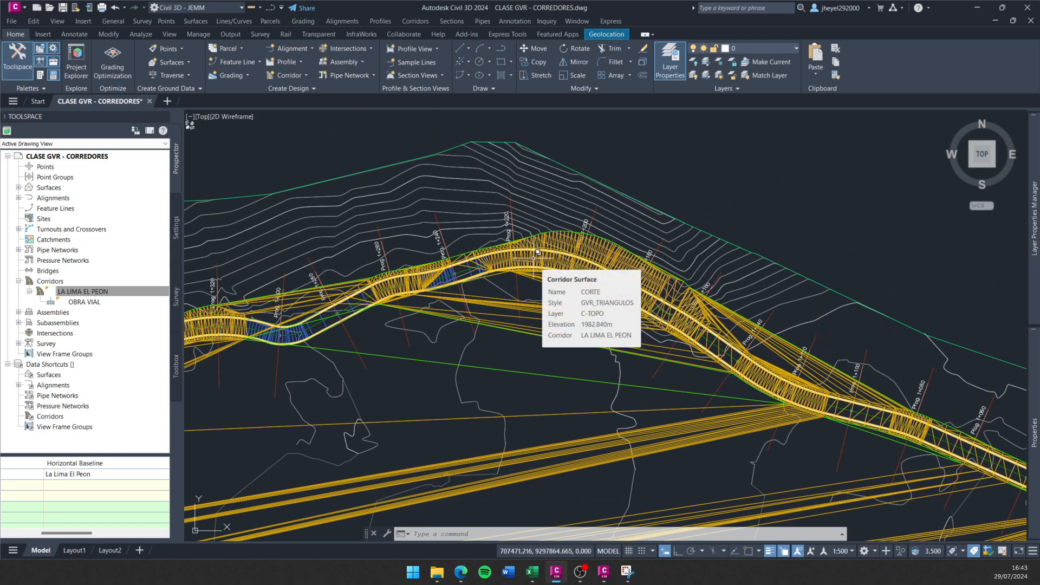
pyautogui.scroll(5, 531, 298)
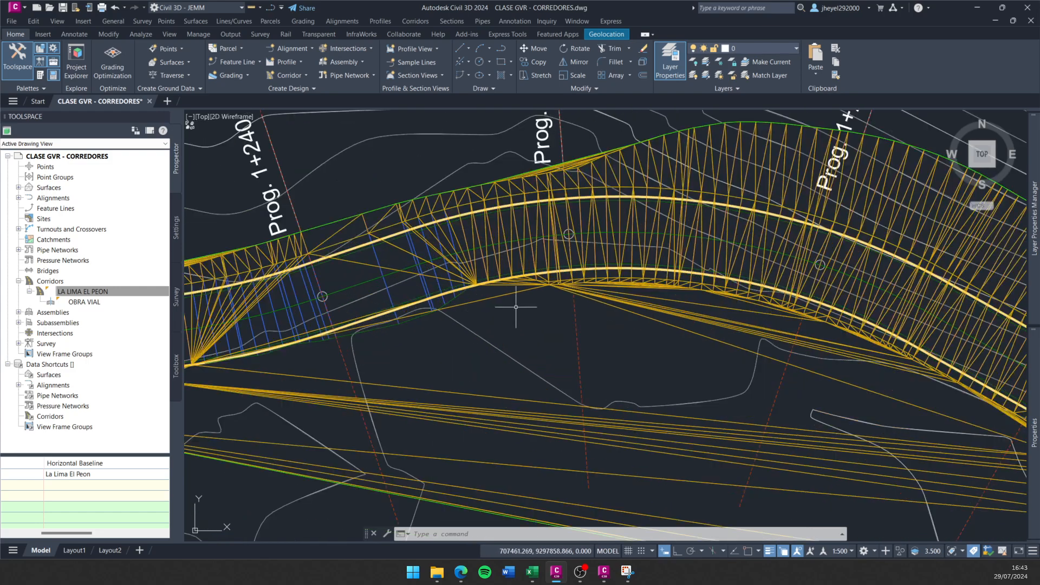
pyautogui.moveTo(549, 327); pyautogui.dragTo(442, 270, button='middle')
pyautogui.scroll(-2, 442, 270)
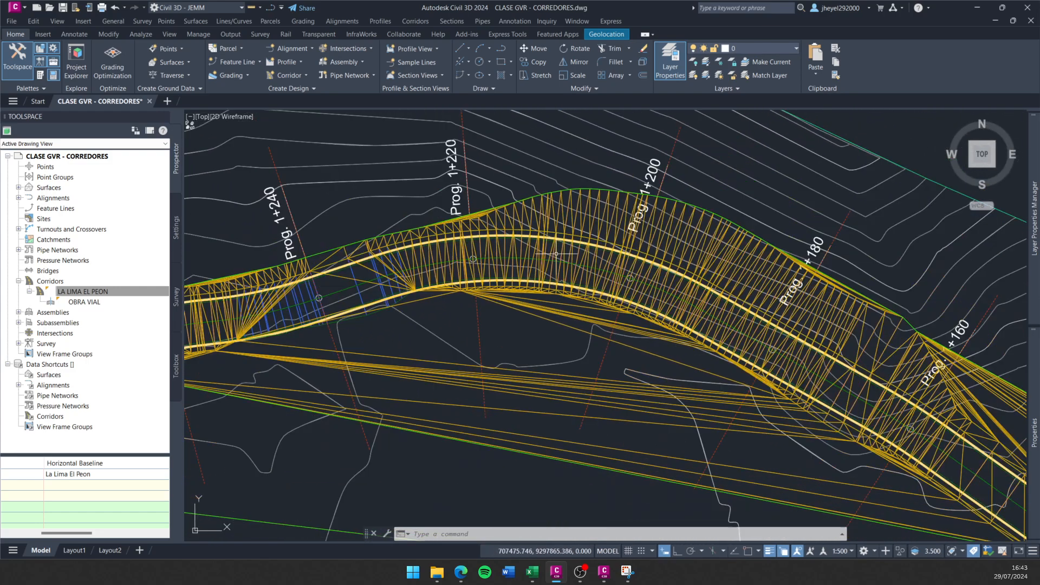
pyautogui.moveTo(580, 263); pyautogui.dragTo(369, 205, button='middle')
pyautogui.moveTo(600, 356); pyautogui.dragTo(623, 265, button='middle')
pyautogui.scroll(-2, 447, 253)
pyautogui.scroll(-2, 477, 237)
pyautogui.moveTo(405, 298); pyautogui.dragTo(715, 222, button='middle')
pyautogui.moveTo(379, 346)
pyautogui.mouseDown(button='middle')
pyautogui.moveTo(685, 216)
pyautogui.moveTo(418, 358)
pyautogui.moveTo(690, 258)
pyautogui.moveTo(385, 353)
pyautogui.mouseUp(button='middle')
pyautogui.moveTo(745, 283); pyautogui.dragTo(276, 437, button='middle')
pyautogui.scroll(3, 463, 312)
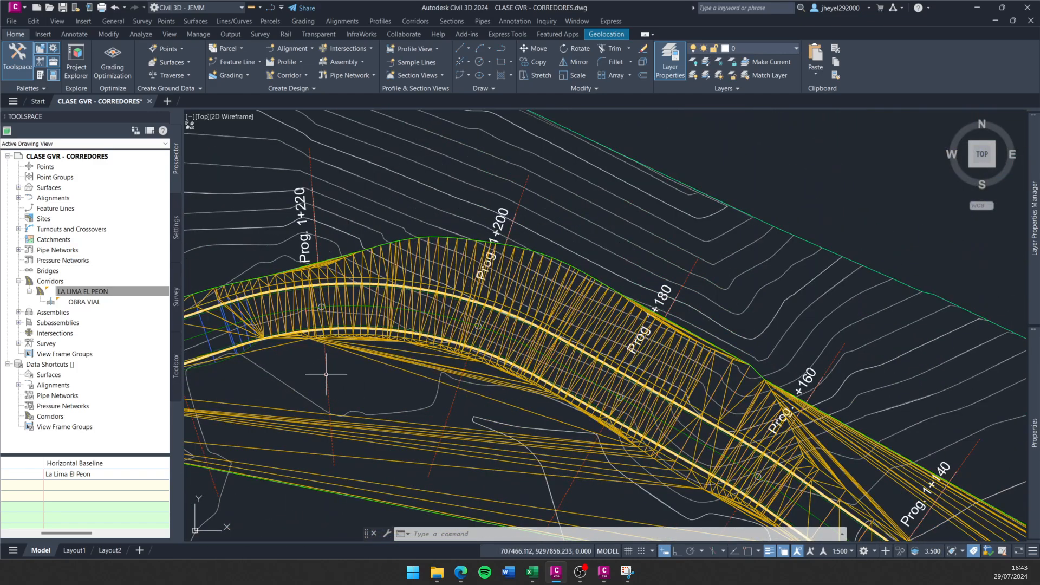
# Zoom from the Prog. 1+220 sample line to the roadway in its section view.
pyautogui.rightClick(310, 372)
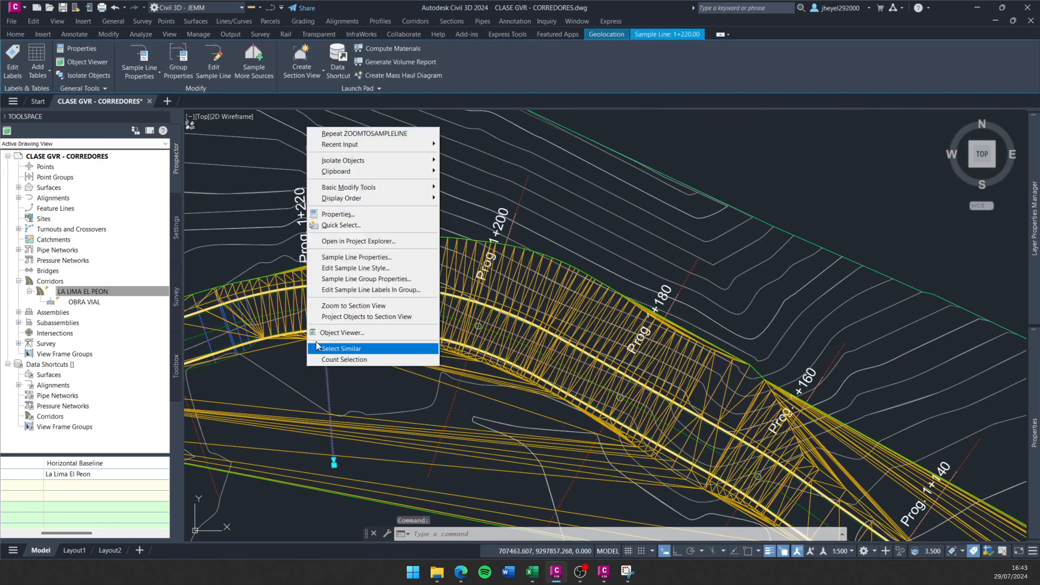
pyautogui.click(355, 306)
pyautogui.moveTo(594, 381); pyautogui.dragTo(541, 209, button='middle')
pyautogui.scroll(4, 529, 283)
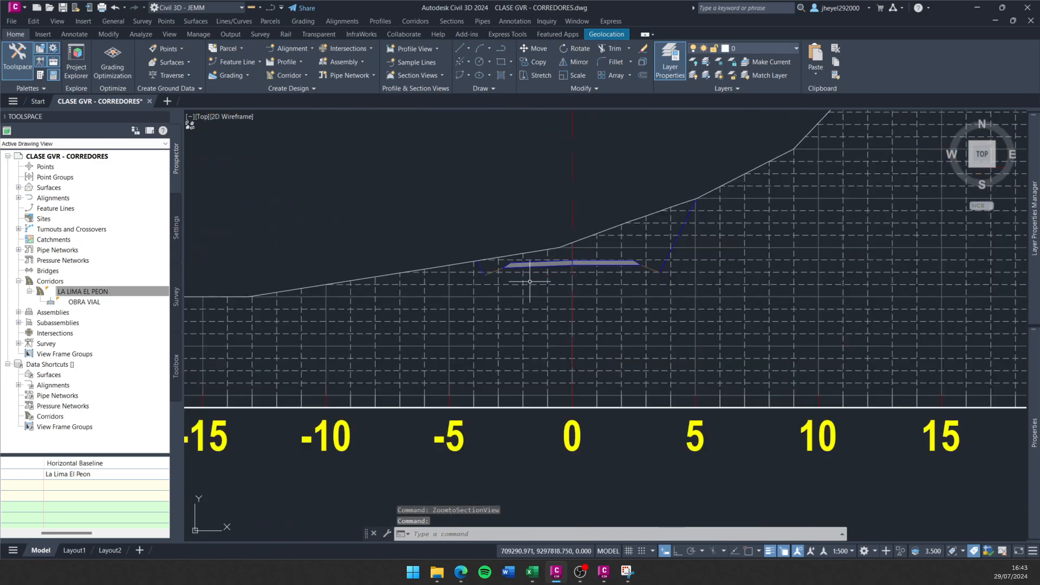
# Add the LA LIMA EL PEON CORTE surface to the sampled section sources of sample line group GRUPO 1.
pyautogui.moveTo(521, 282); pyautogui.dragTo(466, 334, button='middle')
pyautogui.click(469, 343)
pyautogui.click(464, 353)
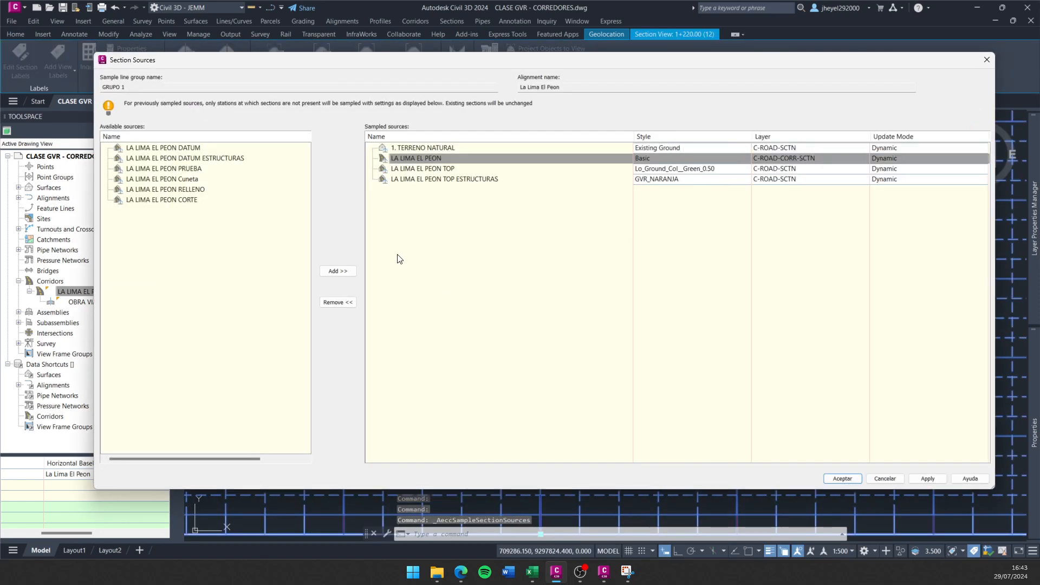
pyautogui.click(186, 204)
pyautogui.click(347, 270)
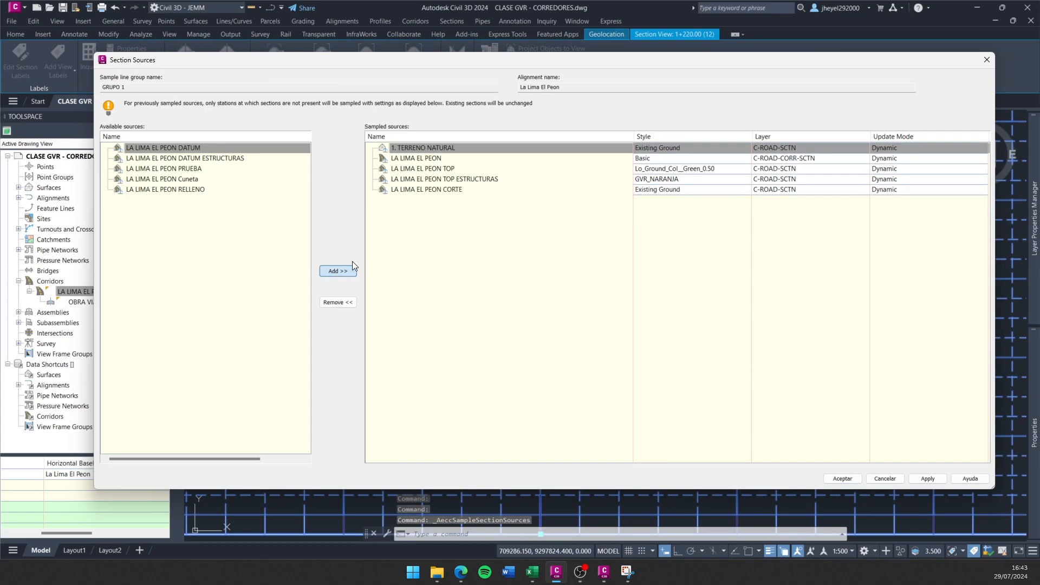
# Assign the GVR_NARANJA section style to the LA LIMA EL PEON CORTE source and accept the section sources.
pyautogui.click(657, 189)
pyautogui.click(574, 237)
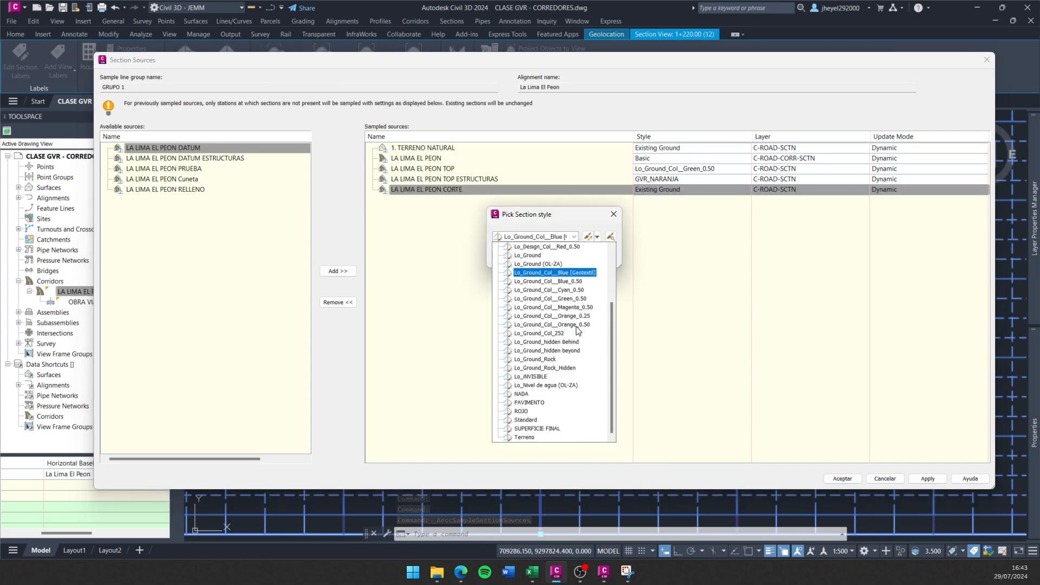
pyautogui.scroll(3, 545, 335)
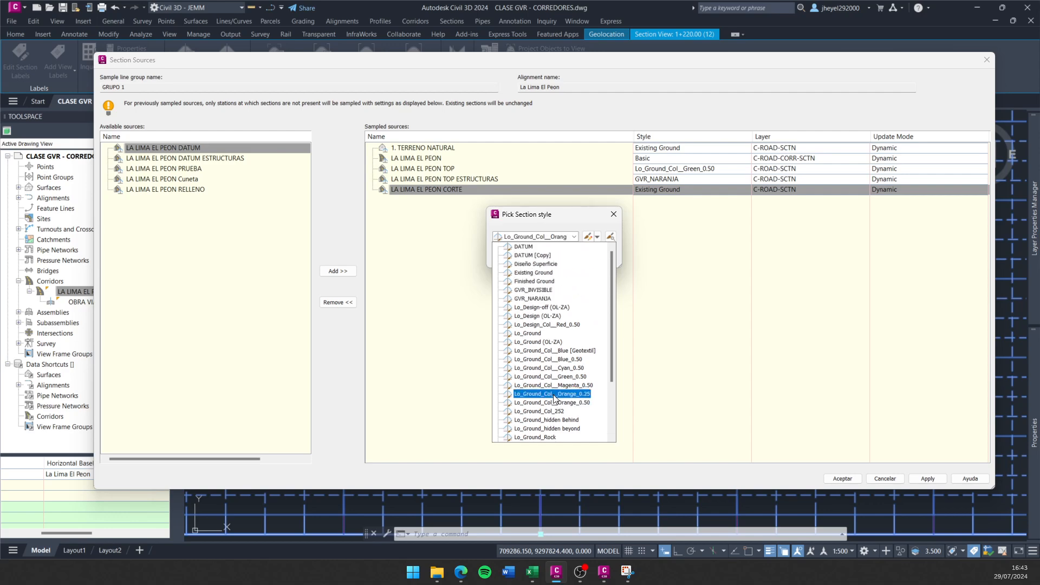
pyautogui.click(542, 299)
pyautogui.click(517, 256)
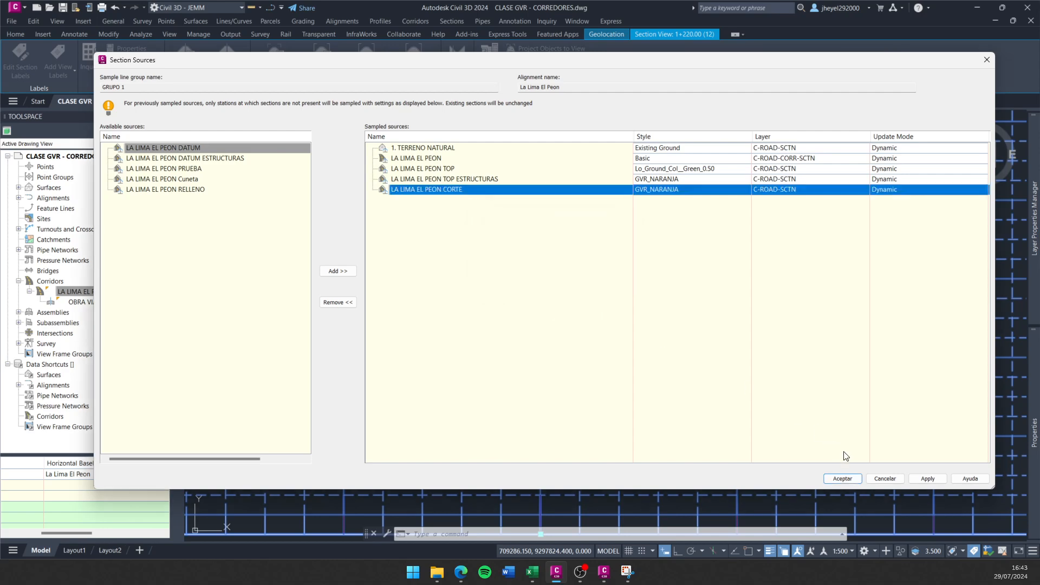
pyautogui.click(842, 478)
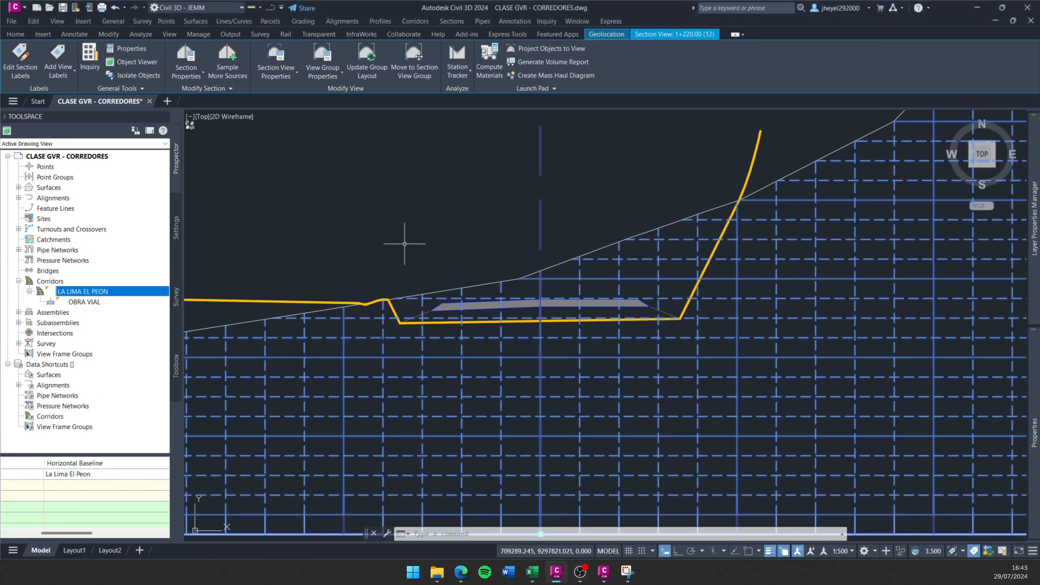
pyautogui.moveTo(404, 244); pyautogui.dragTo(403, 258, button='middle')
pyautogui.press('Escape')
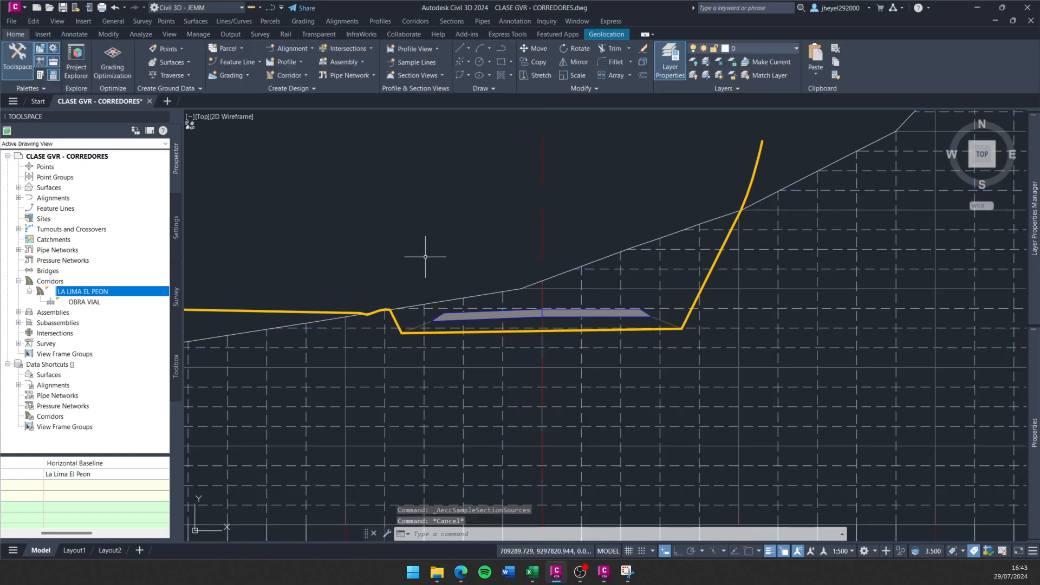
# Examine the CORTE surface line in the Prog. 1+220 section along its base and the cut slopes on both sides of the roadway.
pyautogui.scroll(2, 466, 315)
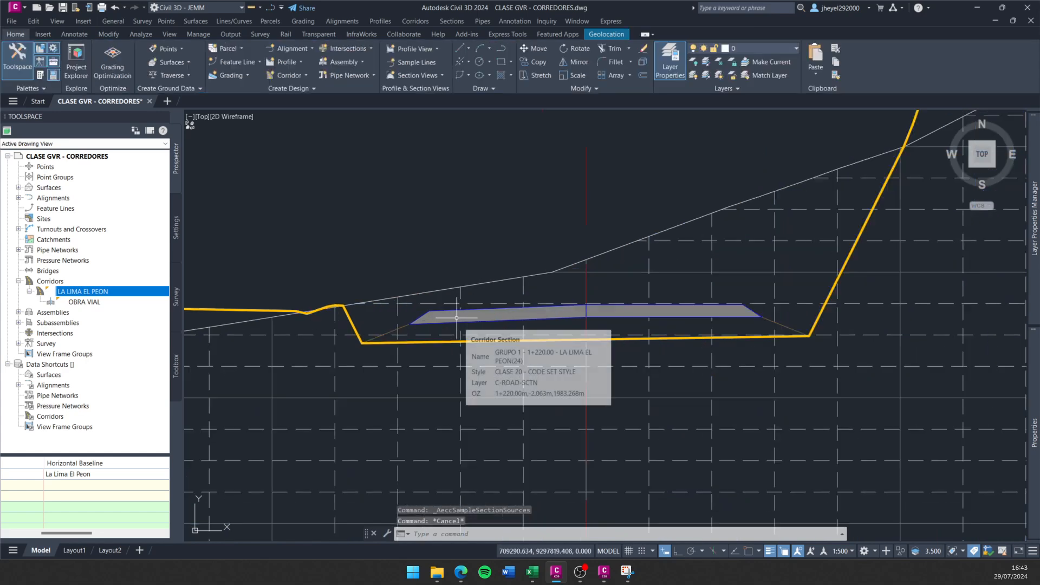
pyautogui.moveTo(524, 232); pyautogui.dragTo(485, 315, button='middle')
pyautogui.scroll(-2, 485, 315)
pyautogui.scroll(3, 400, 411)
pyautogui.moveTo(554, 363); pyautogui.dragTo(311, 344, button='middle')
pyautogui.moveTo(821, 322); pyautogui.dragTo(645, 364, button='middle')
pyautogui.scroll(-3, 651, 382)
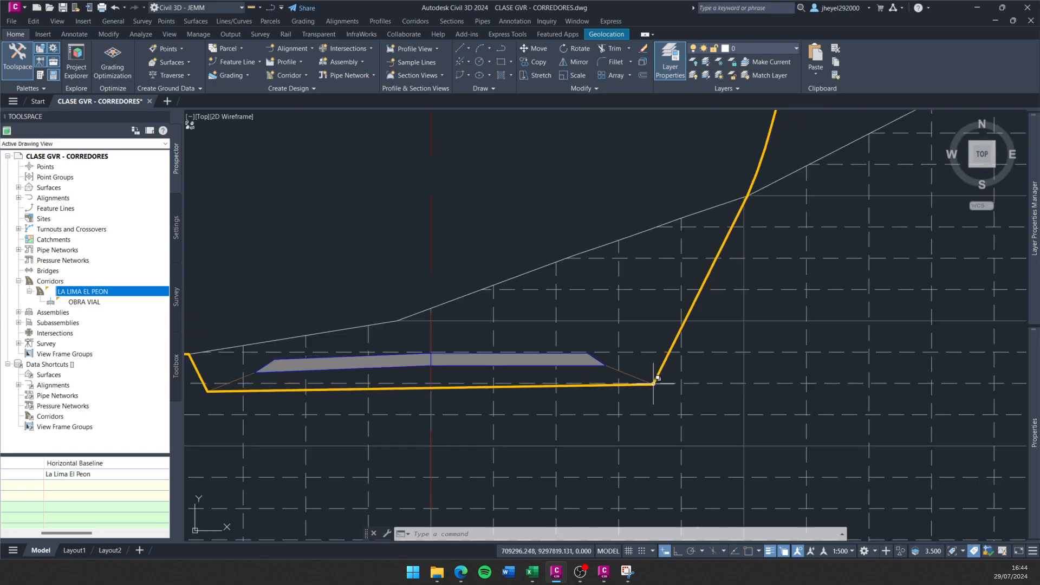
pyautogui.scroll(2, 644, 290)
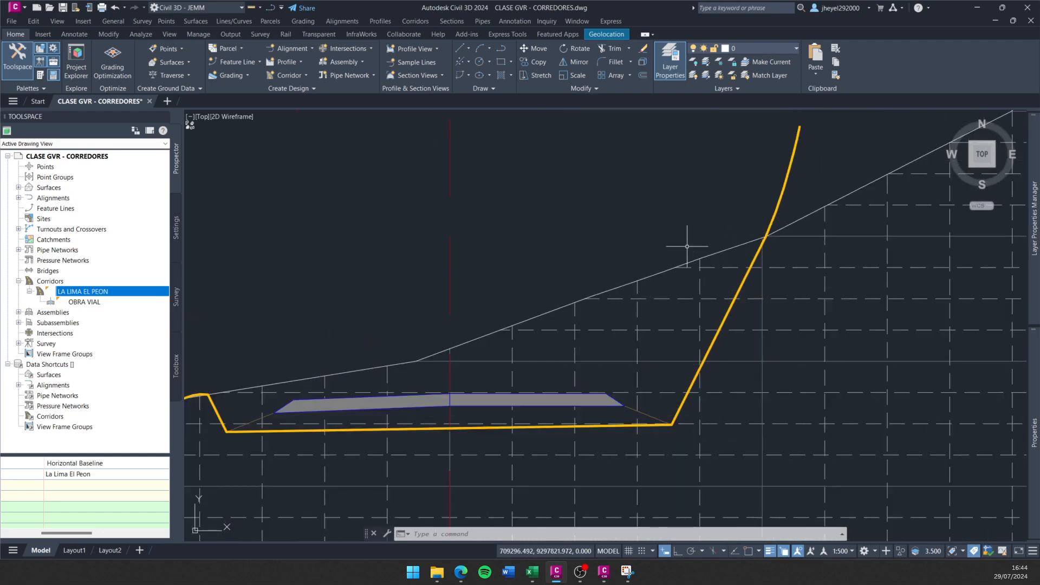
pyautogui.moveTo(702, 243)
pyautogui.mouseDown()
pyautogui.moveTo(785, 238)
pyautogui.moveTo(704, 428)
pyautogui.moveTo(665, 415)
pyautogui.moveTo(691, 304)
pyautogui.mouseUp()
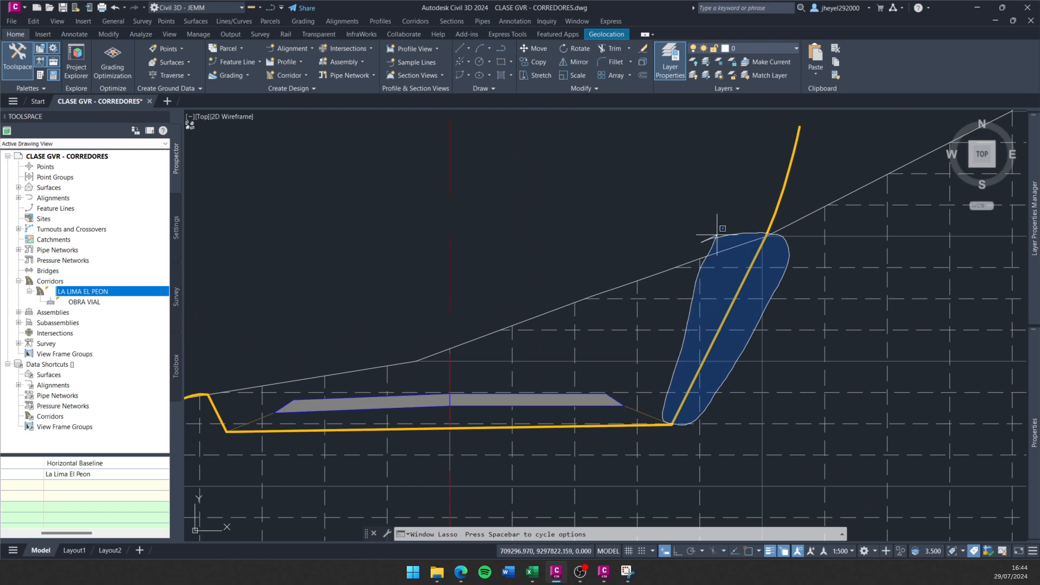
pyautogui.moveTo(717, 234); pyautogui.dragTo(717, 234)
pyautogui.moveTo(641, 242); pyautogui.dragTo(816, 179, button='middle')
pyautogui.scroll(3, 382, 349)
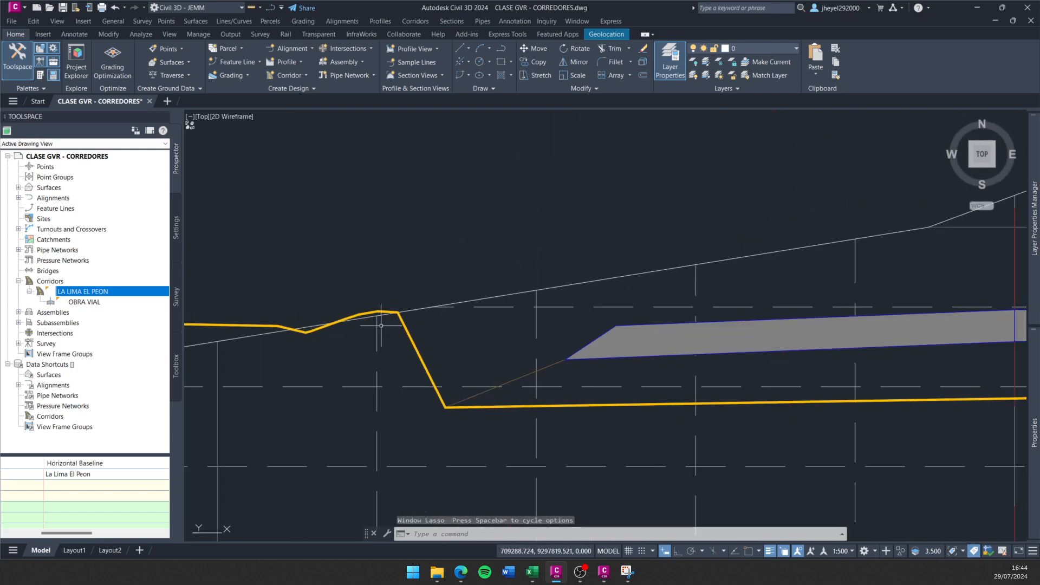
pyautogui.moveTo(392, 304)
pyautogui.mouseDown()
pyautogui.moveTo(433, 374)
pyautogui.moveTo(425, 405)
pyautogui.moveTo(392, 311)
pyautogui.mouseUp()
pyautogui.scroll(-5, 413, 283)
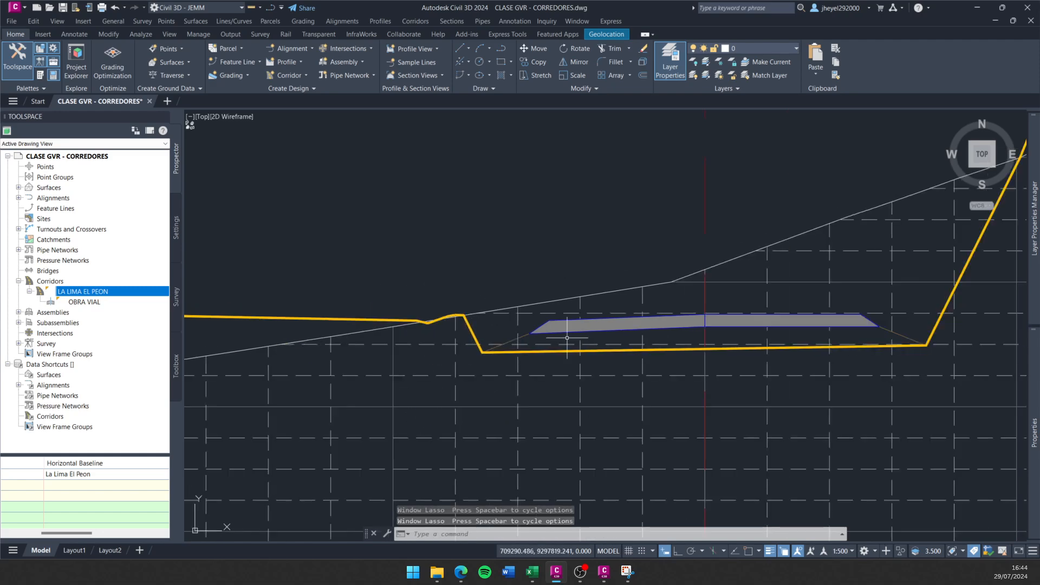
pyautogui.moveTo(672, 357)
pyautogui.mouseDown(button='middle')
pyautogui.moveTo(580, 374)
pyautogui.moveTo(565, 392)
pyautogui.mouseUp(button='middle')
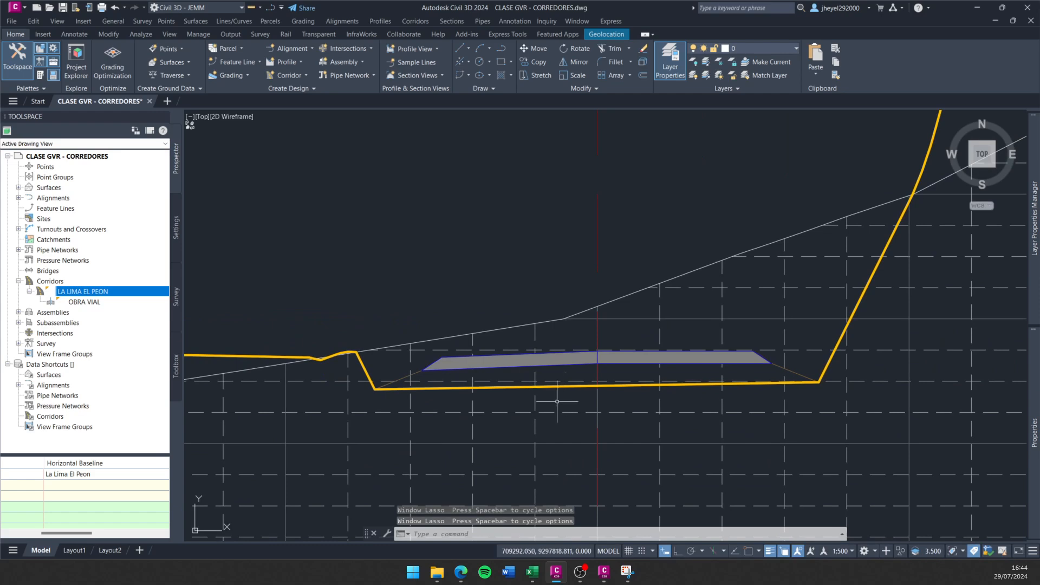
# Compare the CORTE line's extents with its natural ground intersections on both sides of the Prog. 1+220 section.
pyautogui.scroll(-3, 515, 413)
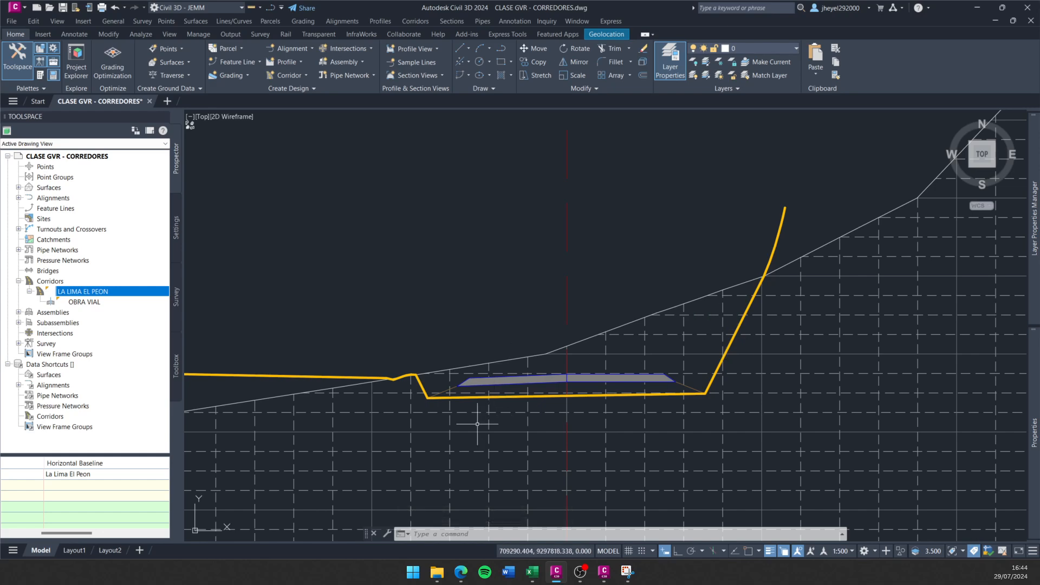
pyautogui.scroll(-2, 486, 365)
pyautogui.moveTo(486, 364)
pyautogui.mouseDown(button='middle')
pyautogui.moveTo(515, 321)
pyautogui.moveTo(503, 356)
pyautogui.mouseUp(button='middle')
pyautogui.scroll(4, 527, 408)
pyautogui.moveTo(524, 403); pyautogui.dragTo(421, 439, button='middle')
pyautogui.scroll(-2, 468, 453)
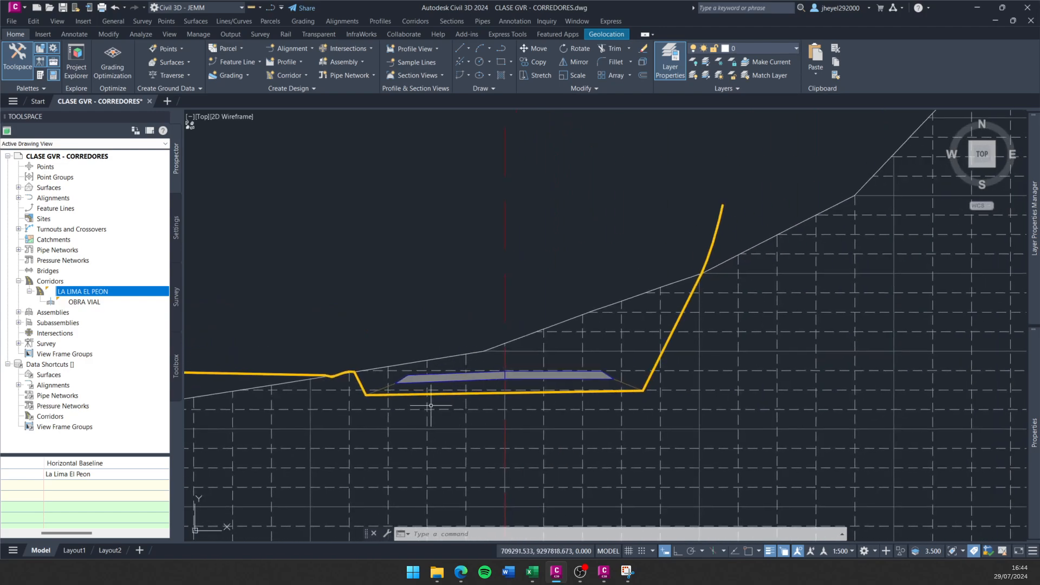
pyautogui.scroll(2, 434, 410)
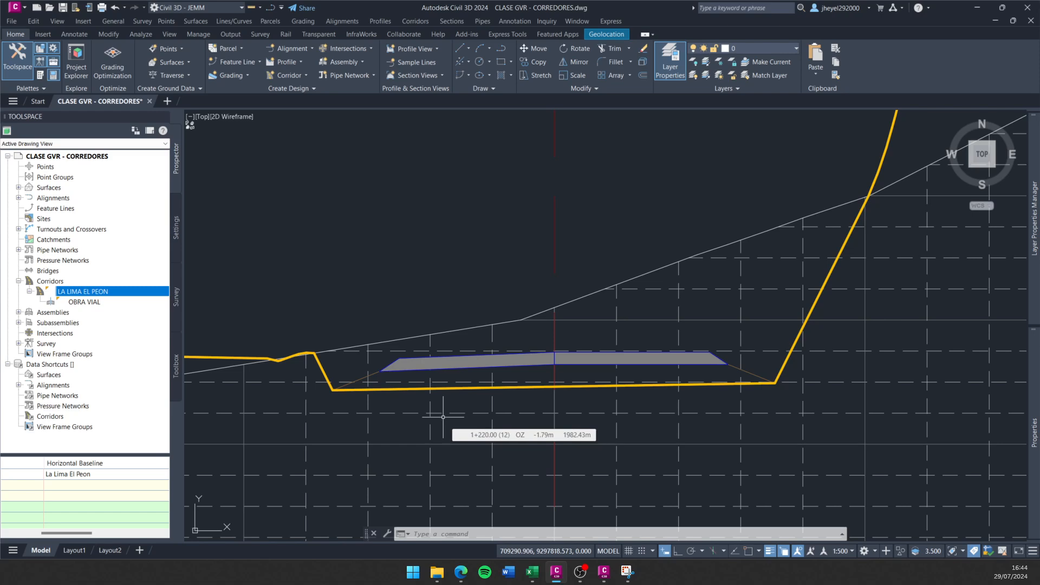
pyautogui.scroll(-1, 444, 417)
pyautogui.moveTo(447, 420); pyautogui.dragTo(482, 407, button='middle')
pyautogui.scroll(2, 482, 406)
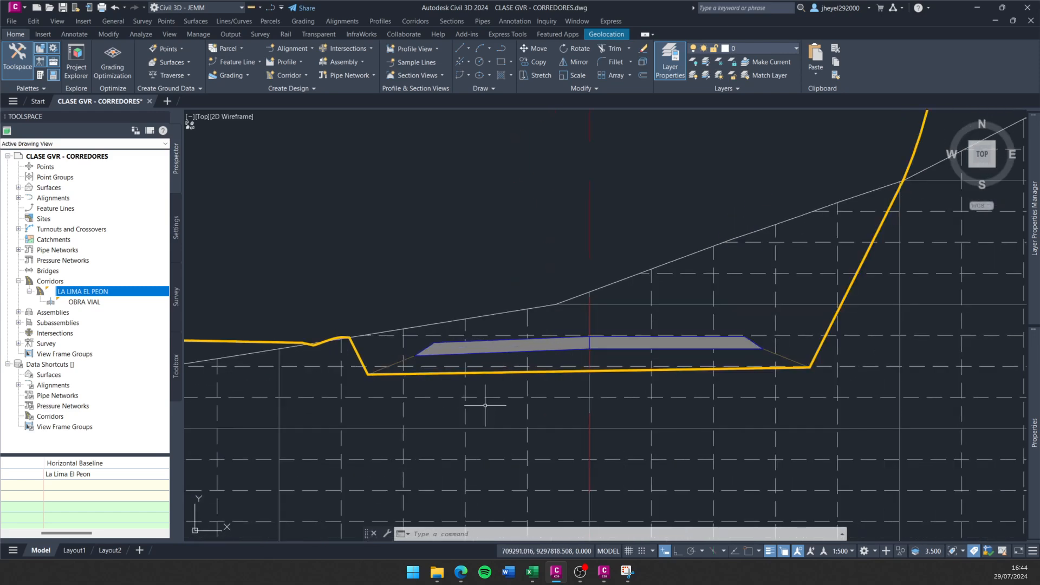
pyautogui.scroll(-2, 472, 409)
pyautogui.scroll(2, 441, 311)
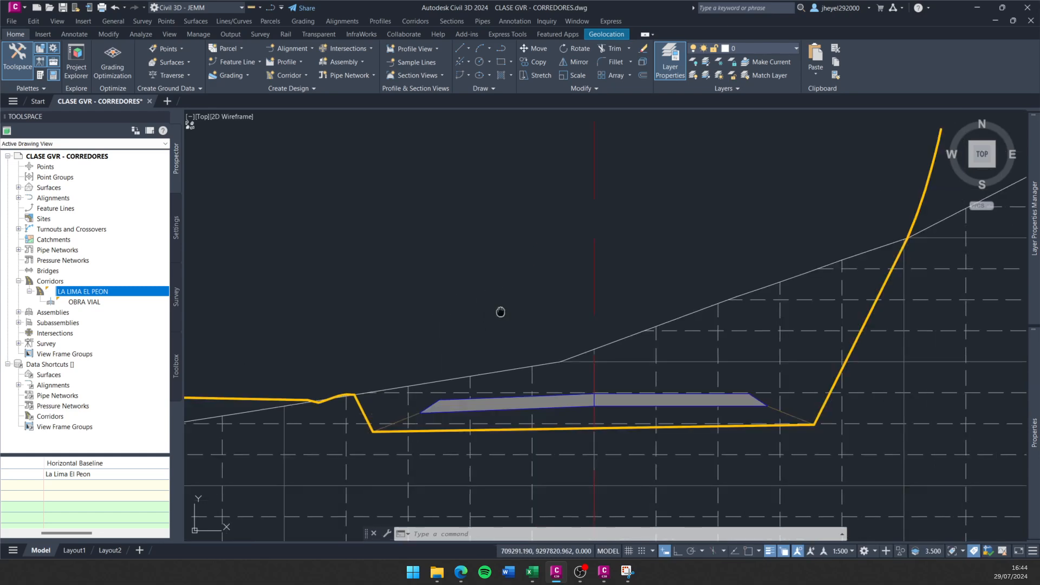
pyautogui.scroll(-2, 455, 336)
pyautogui.scroll(2, 460, 355)
pyautogui.scroll(-2, 447, 360)
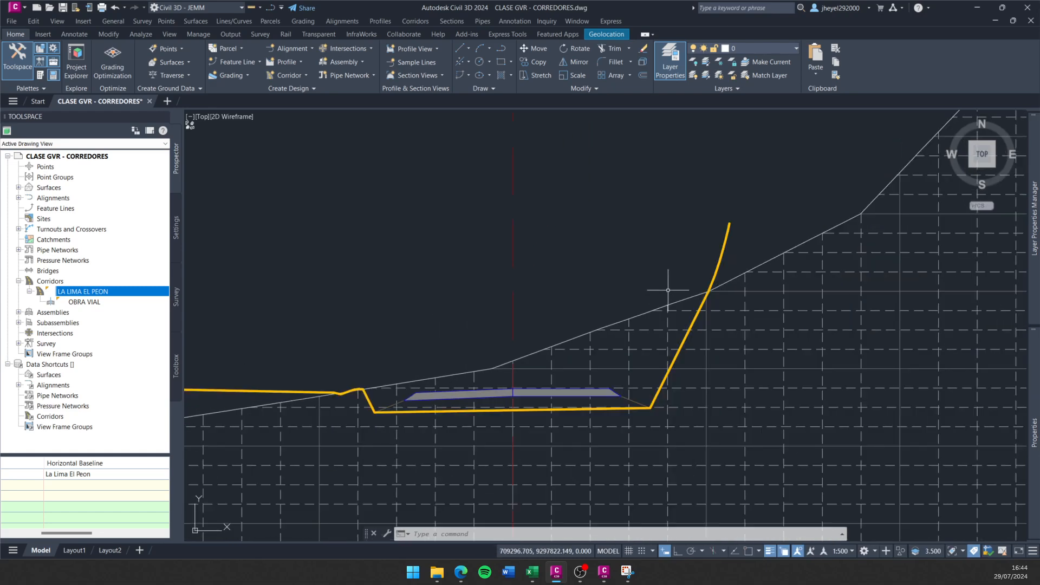
pyautogui.moveTo(668, 291)
pyautogui.mouseDown()
pyautogui.moveTo(728, 273)
pyautogui.moveTo(675, 434)
pyautogui.moveTo(645, 287)
pyautogui.moveTo(643, 297)
pyautogui.mouseUp()
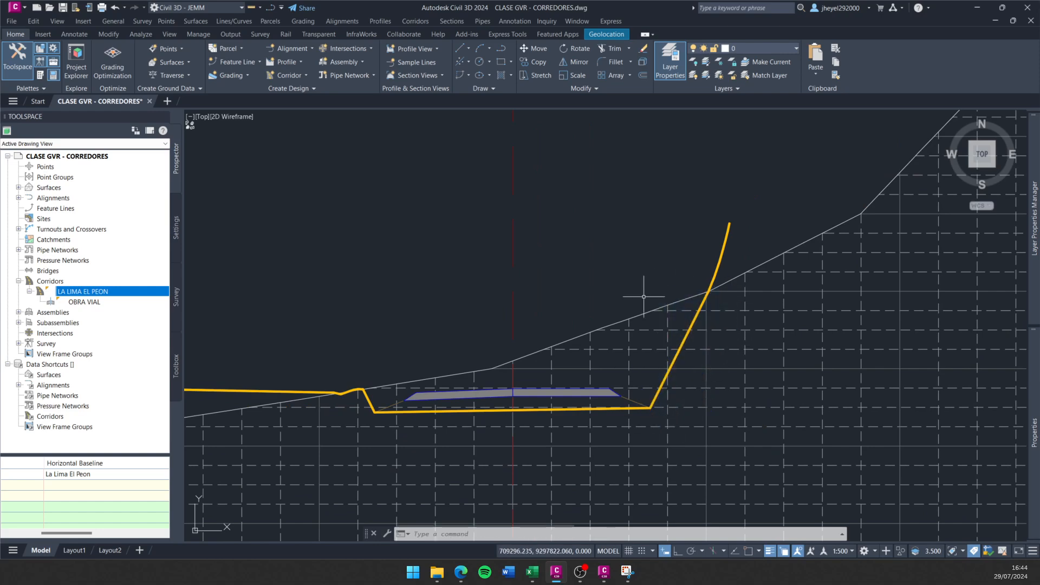
pyautogui.moveTo(364, 373)
pyautogui.mouseDown()
pyautogui.moveTo(349, 379)
pyautogui.moveTo(394, 411)
pyautogui.moveTo(359, 380)
pyautogui.mouseUp()
pyautogui.scroll(2, 388, 362)
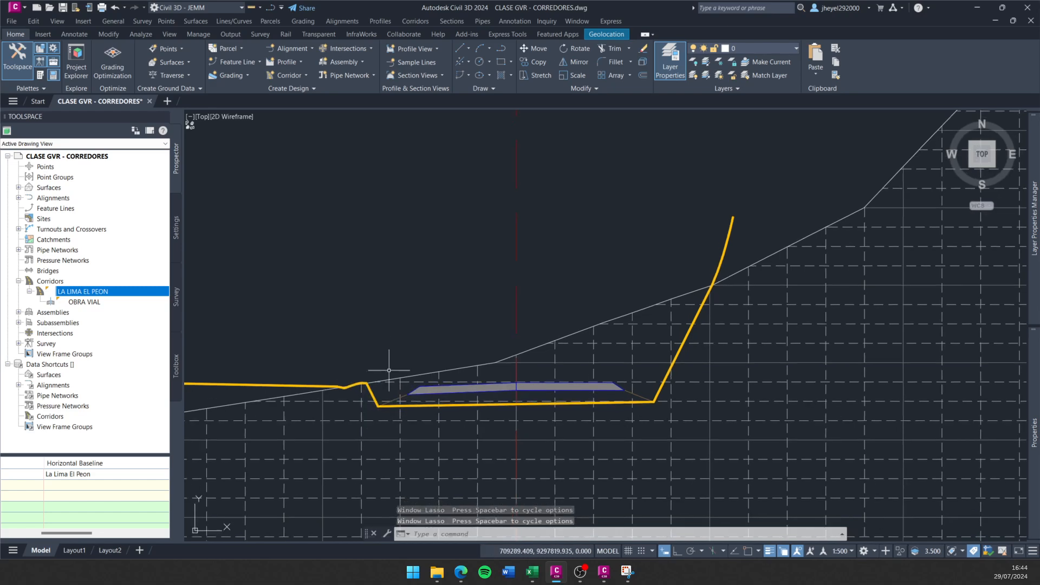
pyautogui.scroll(-3, 726, 351)
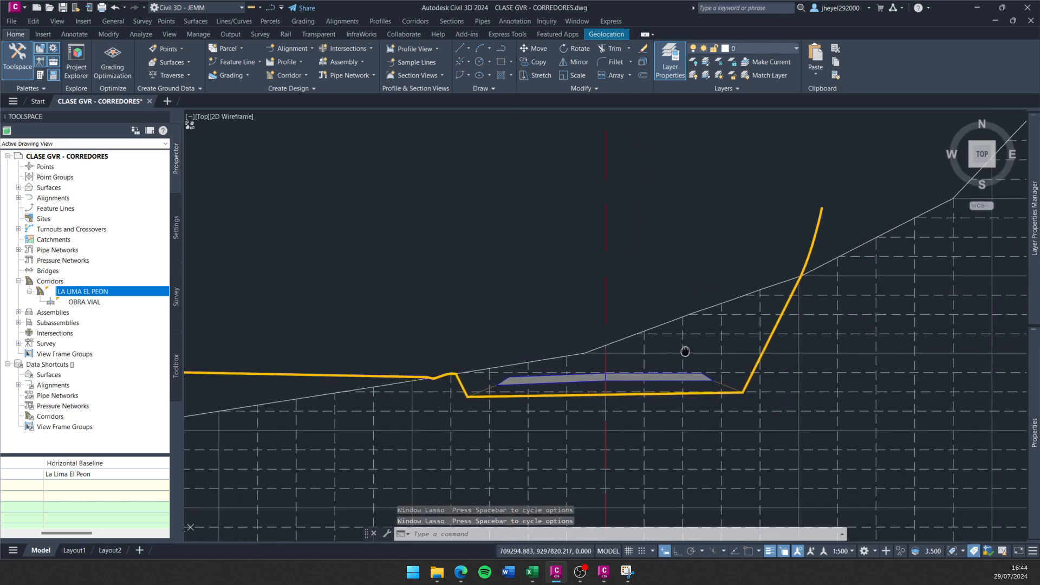
pyautogui.scroll(2, 515, 405)
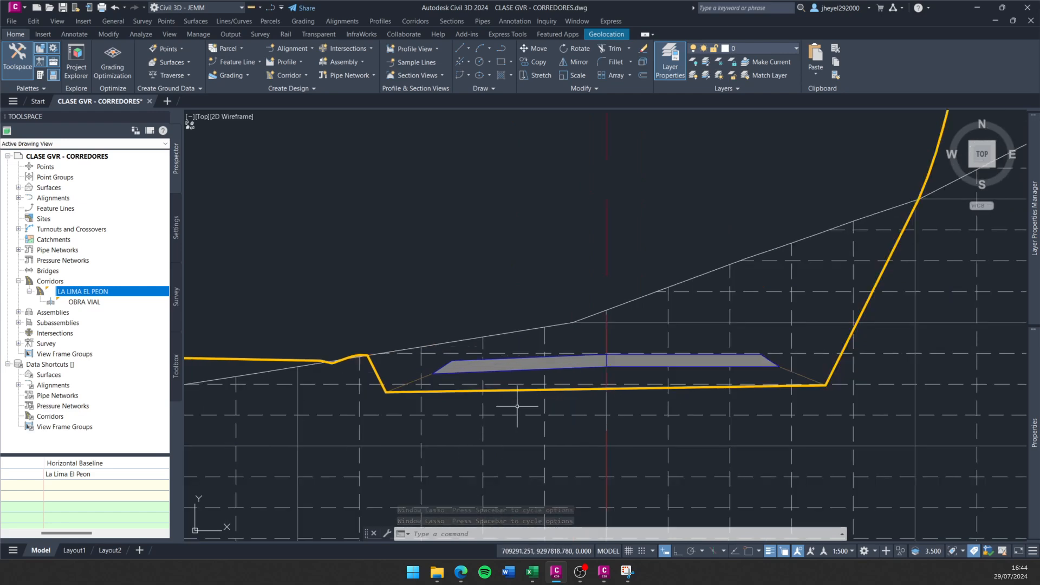
# Zoom from the Prog. 1+220 section view to its sample line in plan.
pyautogui.click(517, 406)
pyautogui.click(493, 427)
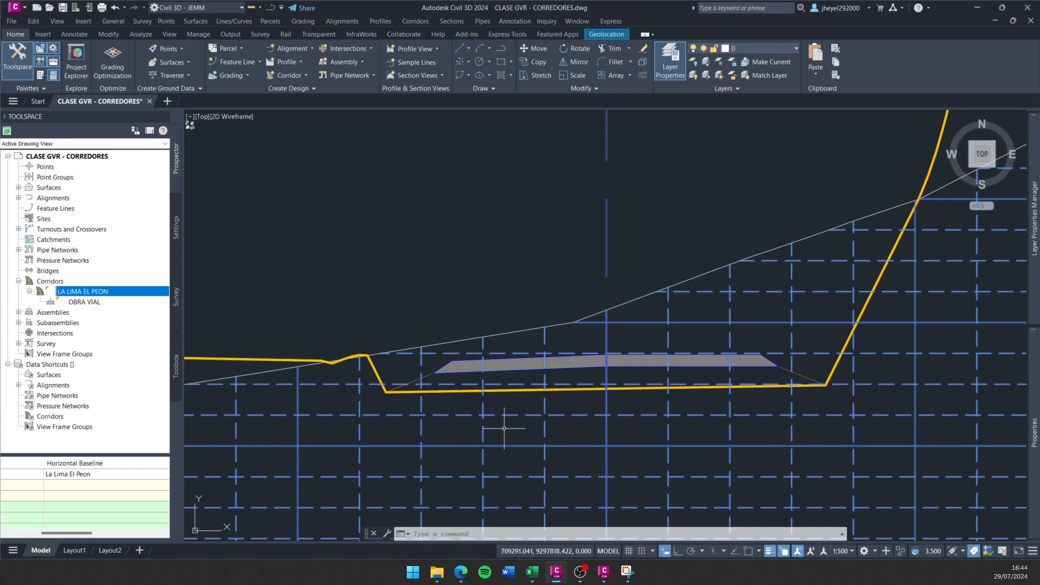
pyautogui.rightClick(504, 428)
pyautogui.click(546, 363)
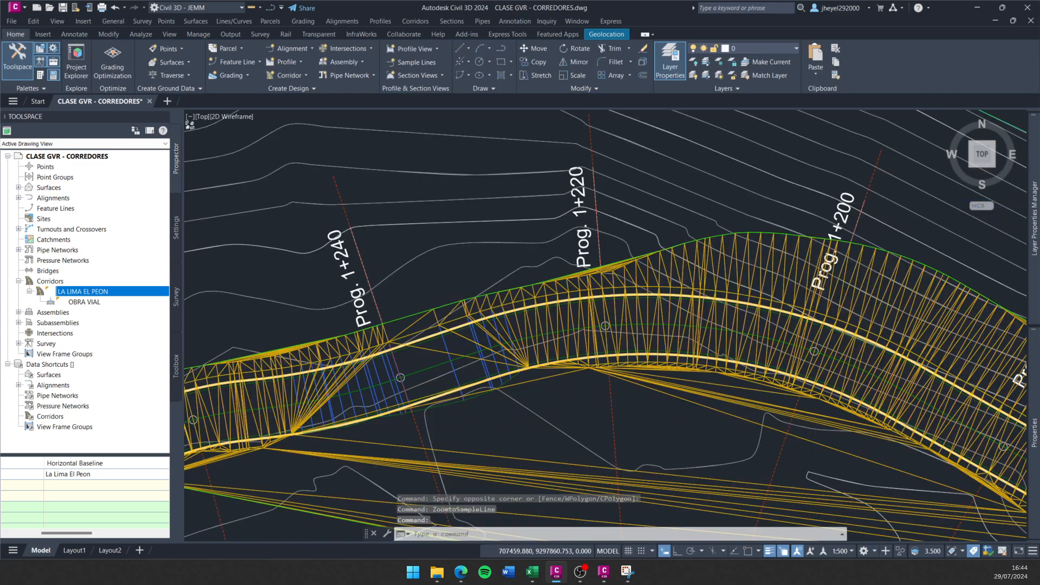
# Examine the CORTE triangulation in plan outside the corridor edges, from the whole alignment down to the stretch around Prog. 1+220.
pyautogui.scroll(-4, 596, 325)
pyautogui.scroll(-2, 639, 350)
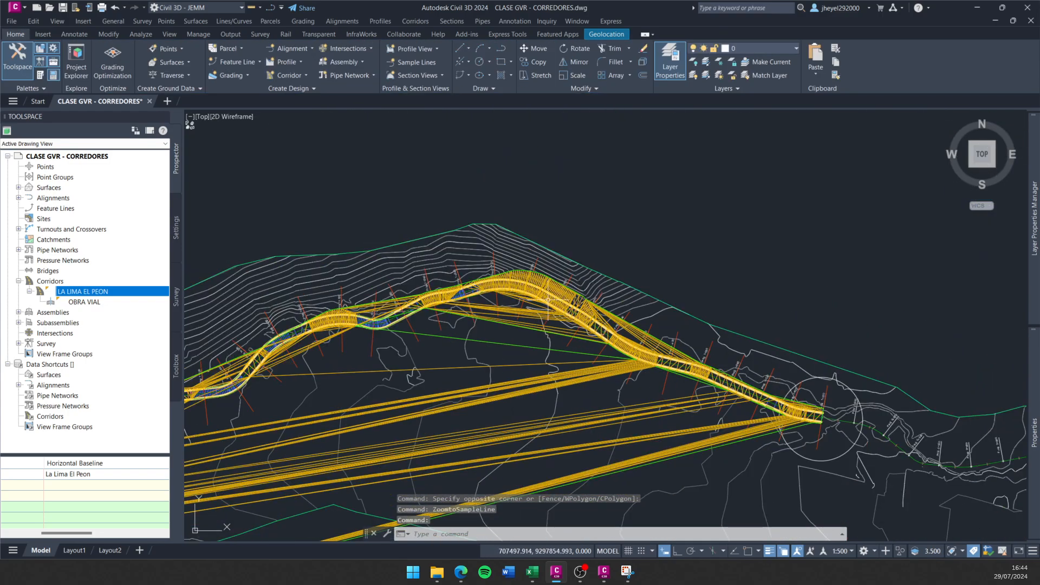
pyautogui.scroll(3, 548, 300)
pyautogui.scroll(3, 494, 273)
pyautogui.scroll(-5, 494, 272)
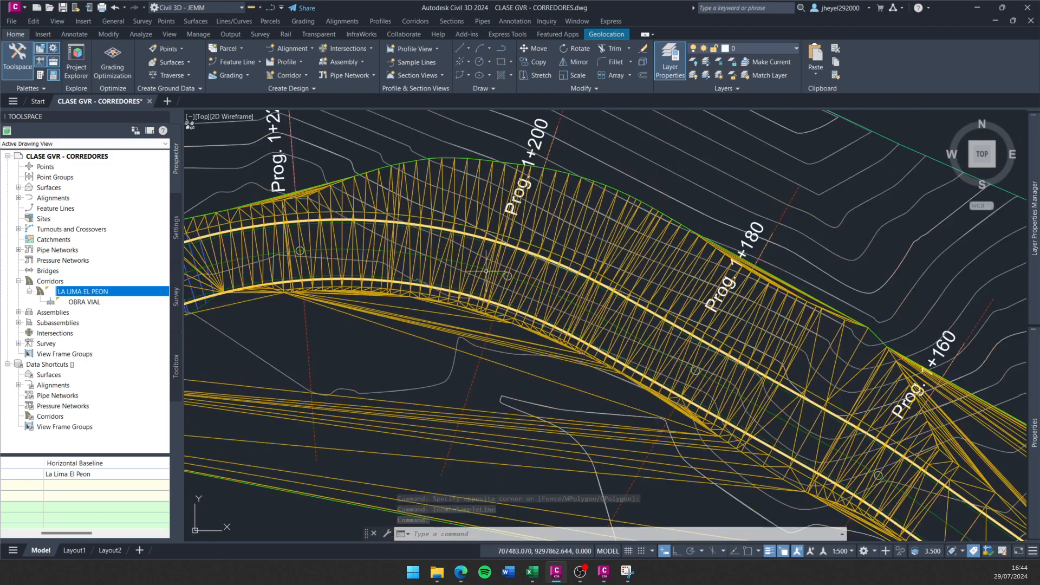
pyautogui.moveTo(607, 303); pyautogui.dragTo(744, 276, button='middle')
pyautogui.scroll(-2, 738, 273)
pyautogui.moveTo(666, 316); pyautogui.dragTo(372, 335, button='middle')
pyautogui.scroll(3, 534, 241)
pyautogui.scroll(2, 419, 328)
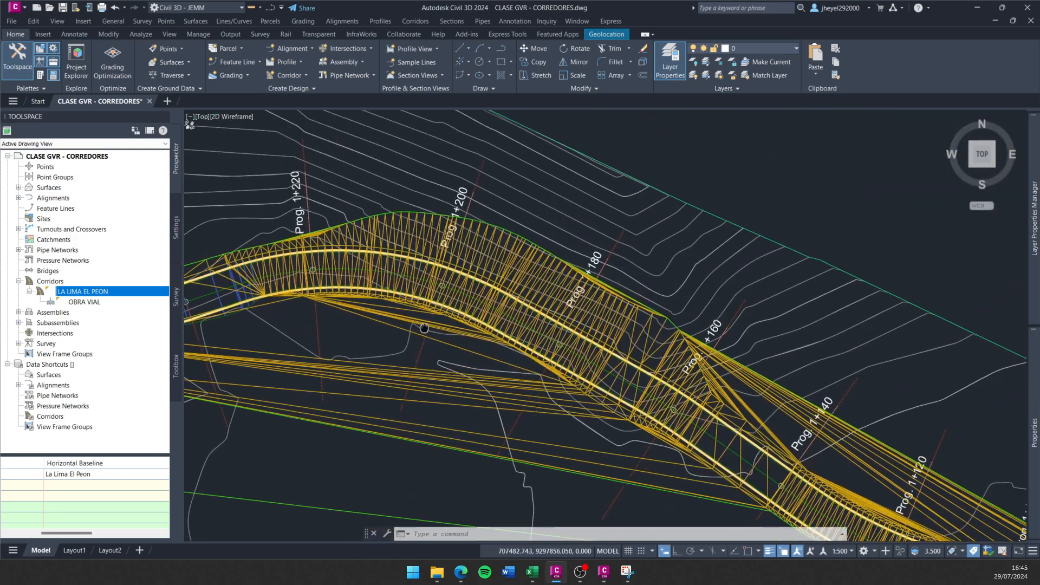
pyautogui.scroll(5, 394, 325)
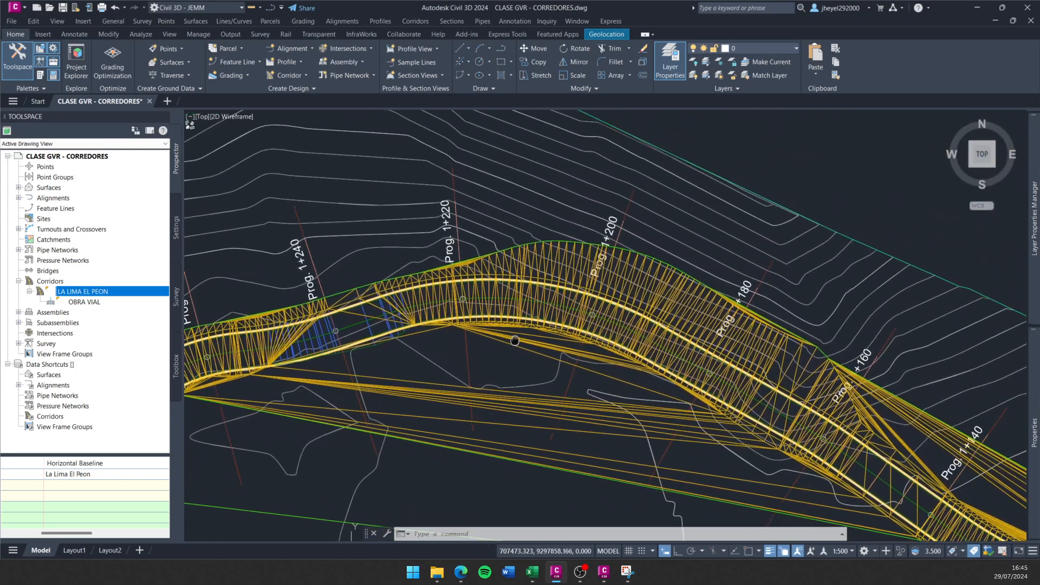
# Review the surface definitions in the LA LIMA EL PEON corridor properties, close them without changes and deselect the corridor.
pyautogui.click(318, 327)
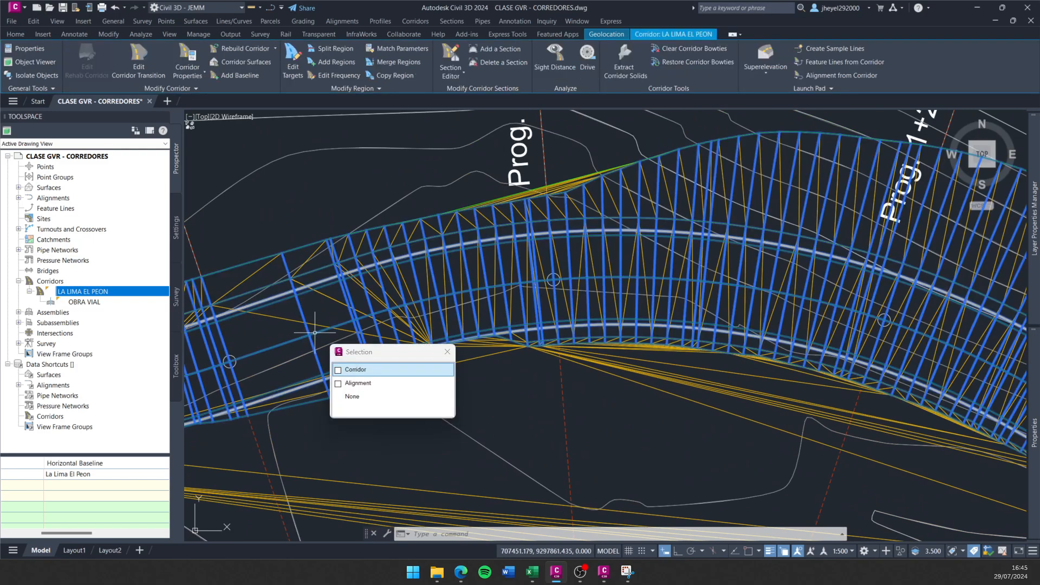
pyautogui.click(378, 370)
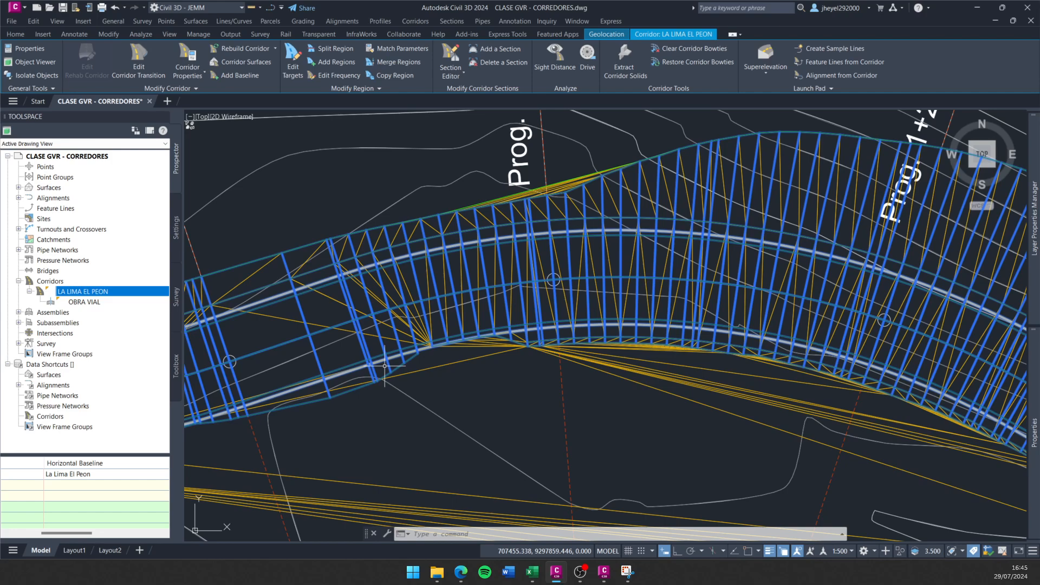
pyautogui.click(195, 59)
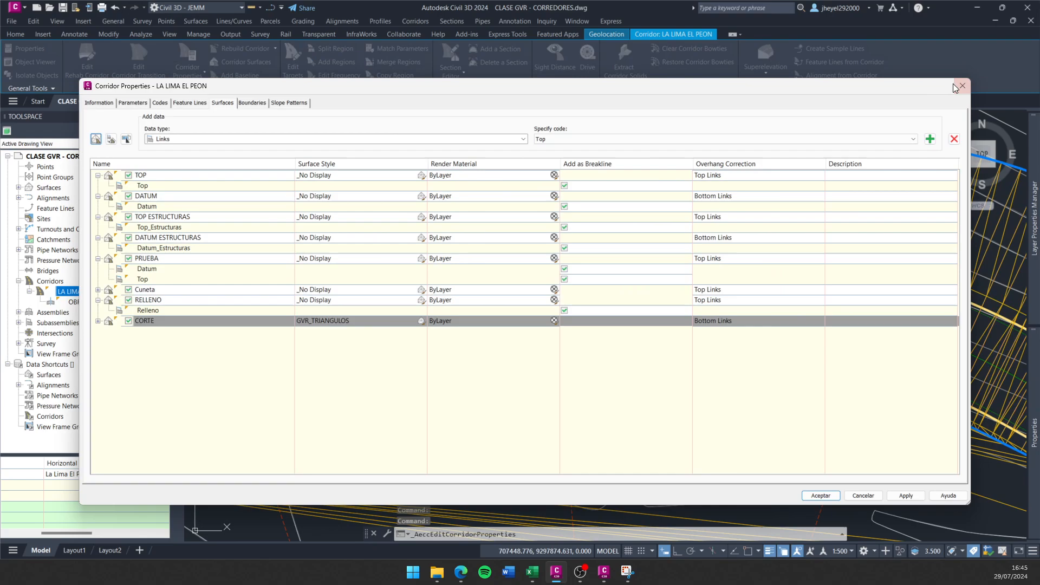
pyautogui.click(955, 86)
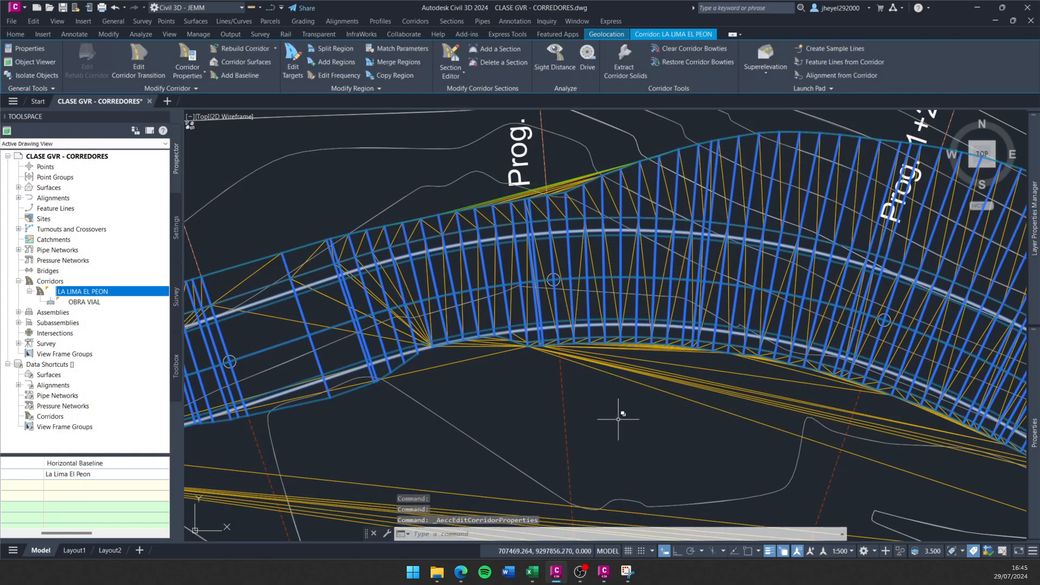
pyautogui.press('Escape')
# Zoom from the Prog. 1+220 sample line back to the roadway in its section view.
pyautogui.scroll(-2, 618, 420)
pyautogui.moveTo(618, 416); pyautogui.dragTo(420, 345, button='middle')
pyautogui.scroll(2, 366, 354)
pyautogui.press('Escape')
pyautogui.click(428, 326)
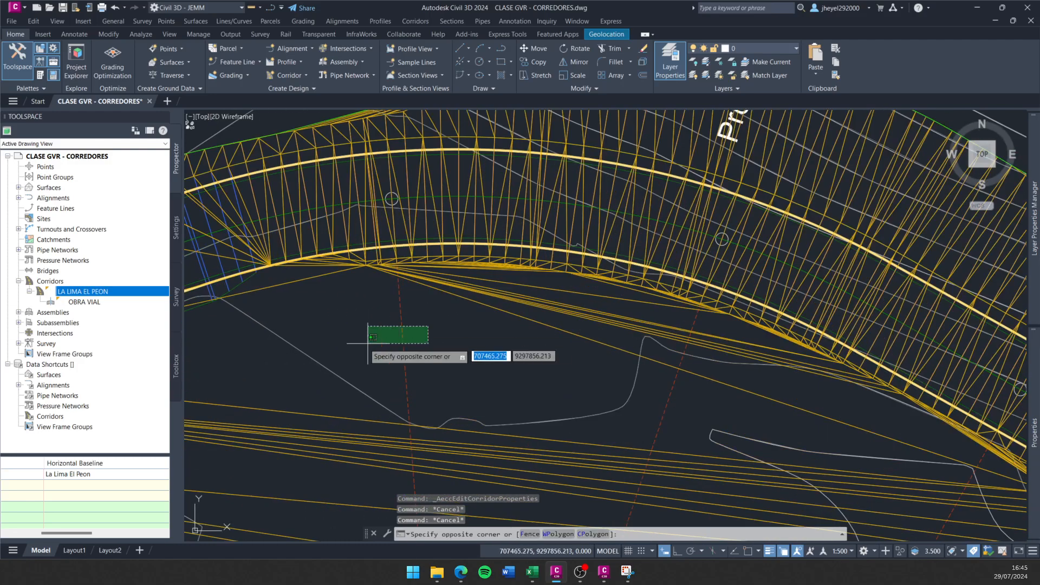
pyautogui.click(367, 343)
pyautogui.rightClick(364, 344)
pyautogui.click(415, 288)
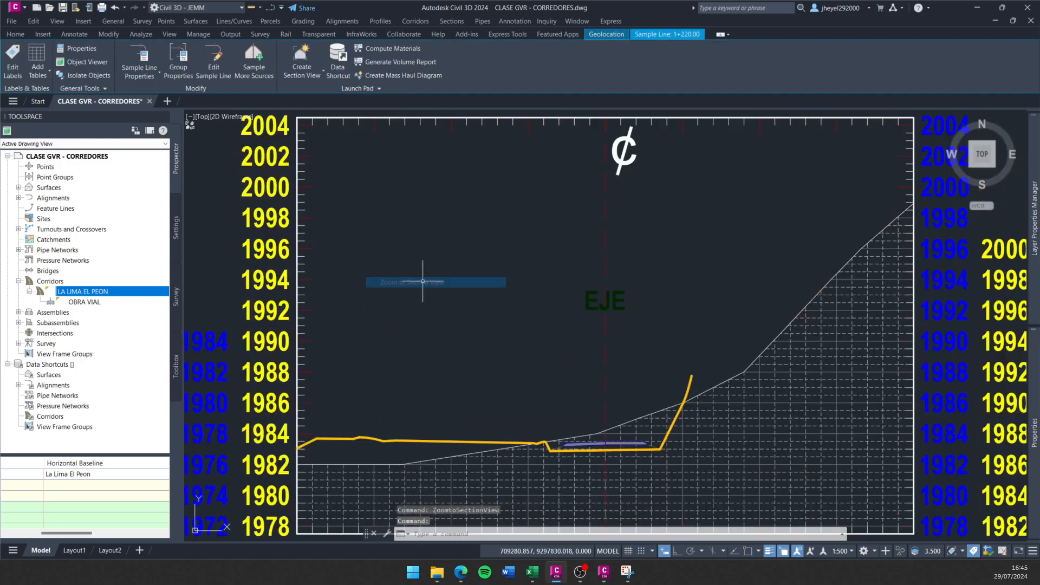
pyautogui.scroll(4, 412, 339)
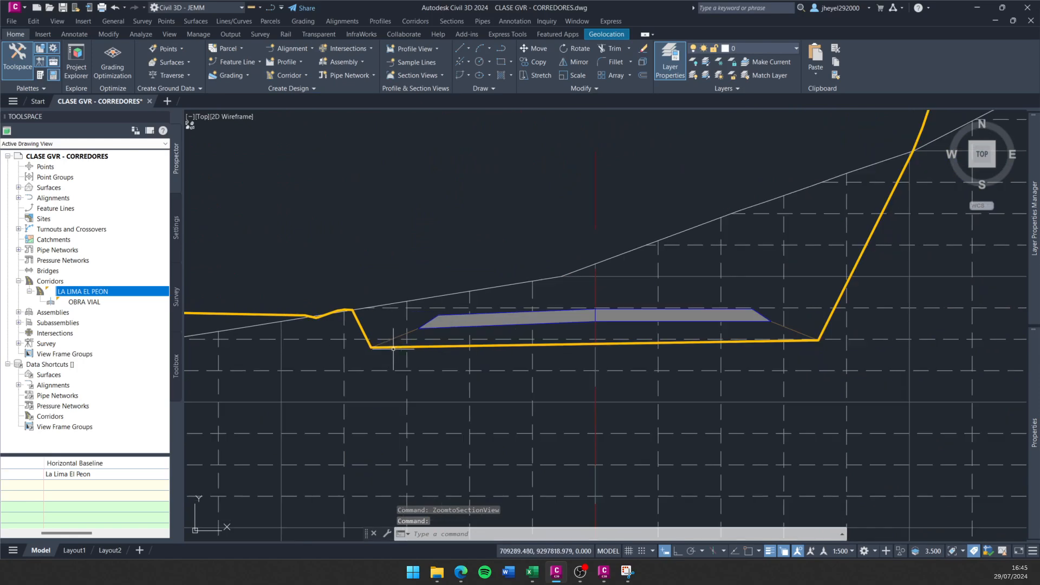
# Examine the CORTE surface line in the Prog. 1+220 section, tracing its extent between the two slope intersections with the terrain.
pyautogui.press('Escape')
pyautogui.moveTo(353, 298)
pyautogui.mouseDown()
pyautogui.moveTo(379, 374)
pyautogui.moveTo(353, 297)
pyautogui.mouseUp()
pyautogui.moveTo(571, 223); pyautogui.dragTo(449, 261, button='middle')
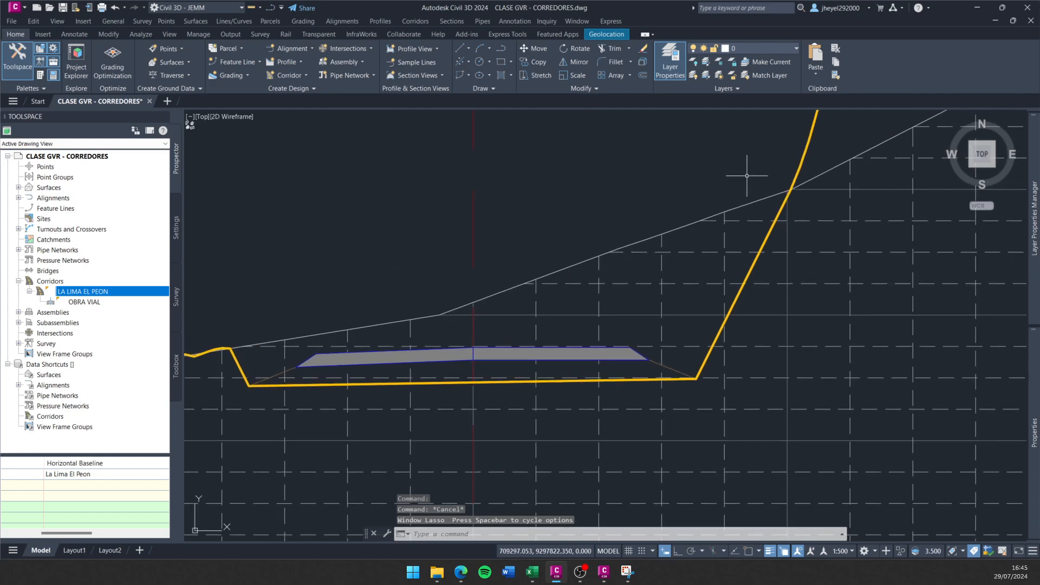
pyautogui.moveTo(747, 176)
pyautogui.mouseDown()
pyautogui.moveTo(834, 271)
pyautogui.moveTo(698, 401)
pyautogui.moveTo(677, 303)
pyautogui.moveTo(750, 185)
pyautogui.mouseUp()
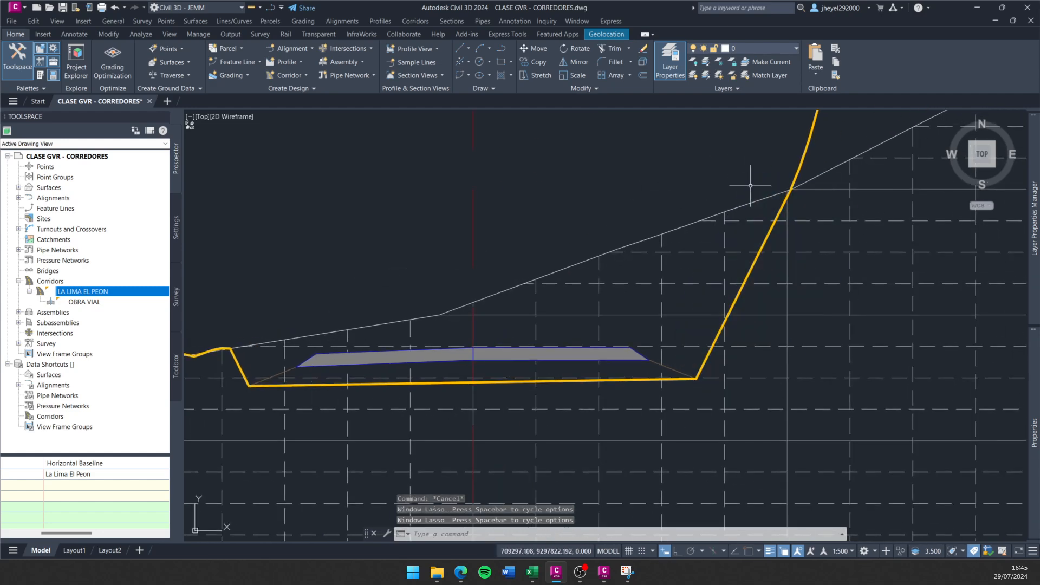
pyautogui.press('Escape')
pyautogui.moveTo(367, 283); pyautogui.dragTo(416, 264, button='middle')
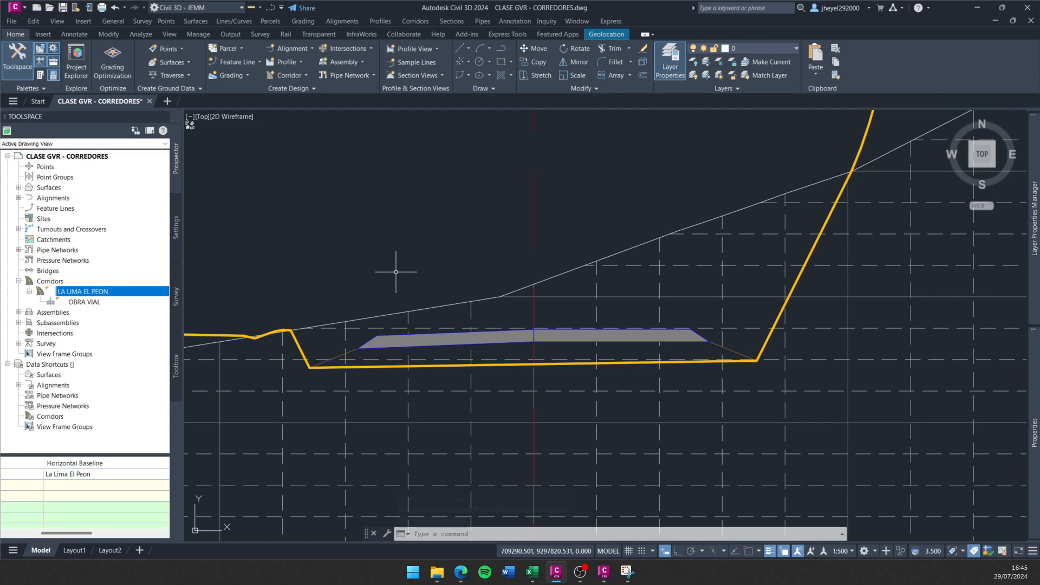
pyautogui.moveTo(396, 263); pyautogui.dragTo(406, 277, button='middle')
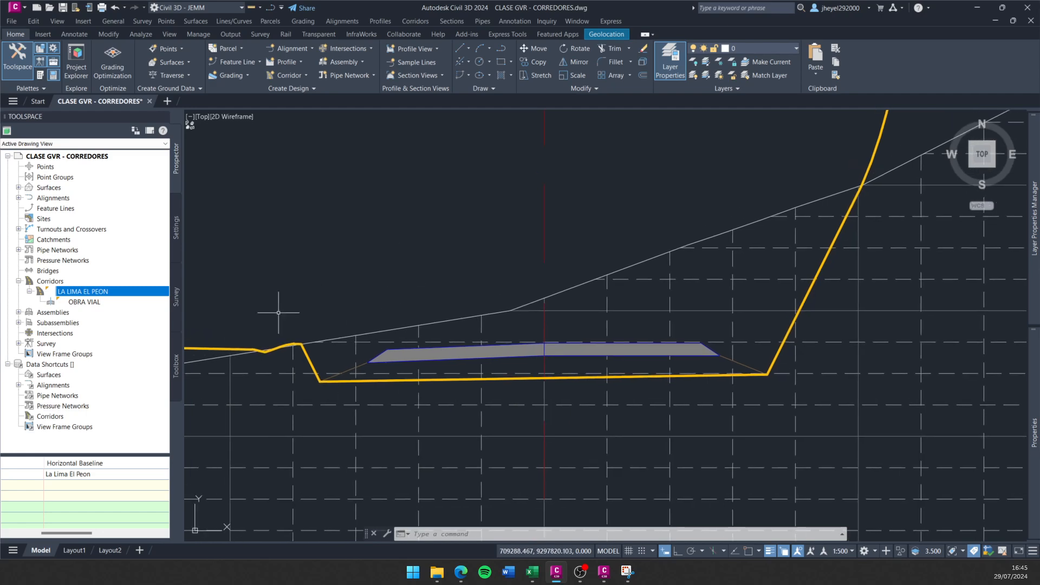
pyautogui.moveTo(298, 333)
pyautogui.mouseDown()
pyautogui.moveTo(304, 326)
pyautogui.moveTo(317, 355)
pyautogui.mouseUp()
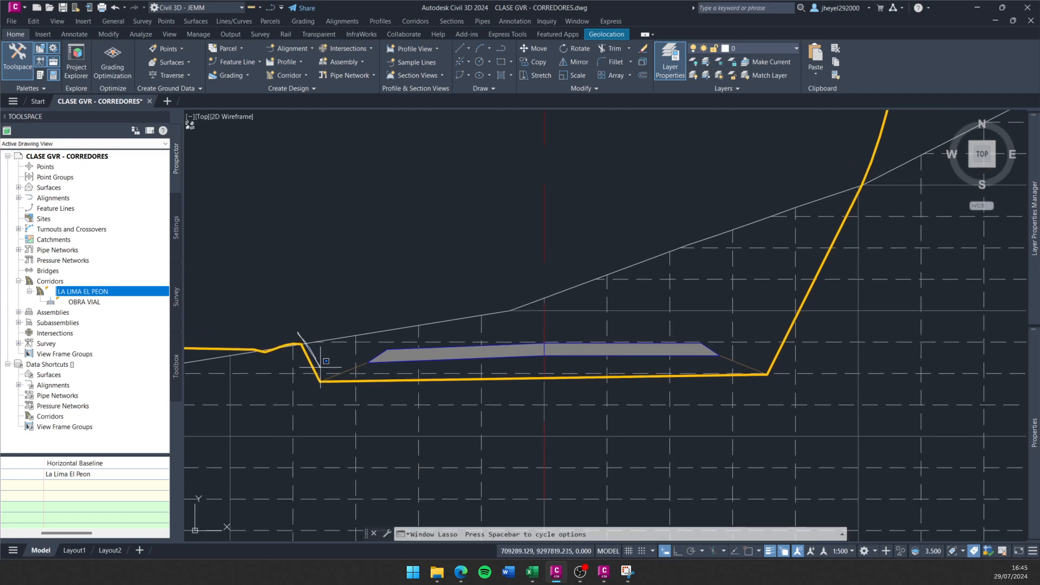
pyautogui.moveTo(481, 351)
pyautogui.mouseDown()
pyautogui.moveTo(737, 358)
pyautogui.moveTo(791, 325)
pyautogui.moveTo(811, 236)
pyautogui.moveTo(878, 179)
pyautogui.moveTo(848, 276)
pyautogui.moveTo(783, 374)
pyautogui.moveTo(409, 357)
pyautogui.moveTo(330, 381)
pyautogui.mouseUp()
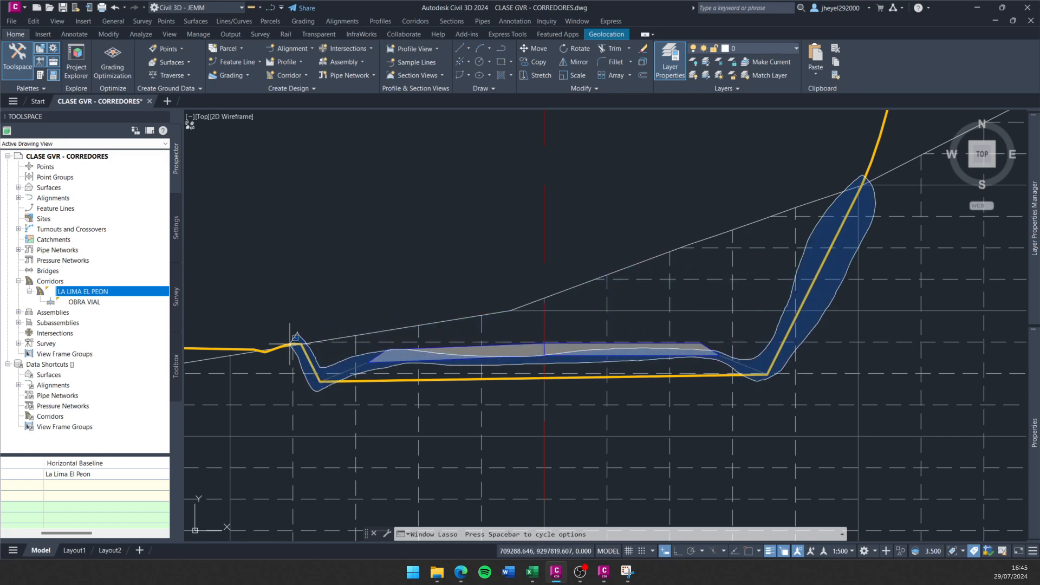
pyautogui.moveTo(295, 337); pyautogui.dragTo(301, 360)
pyautogui.press('Escape')
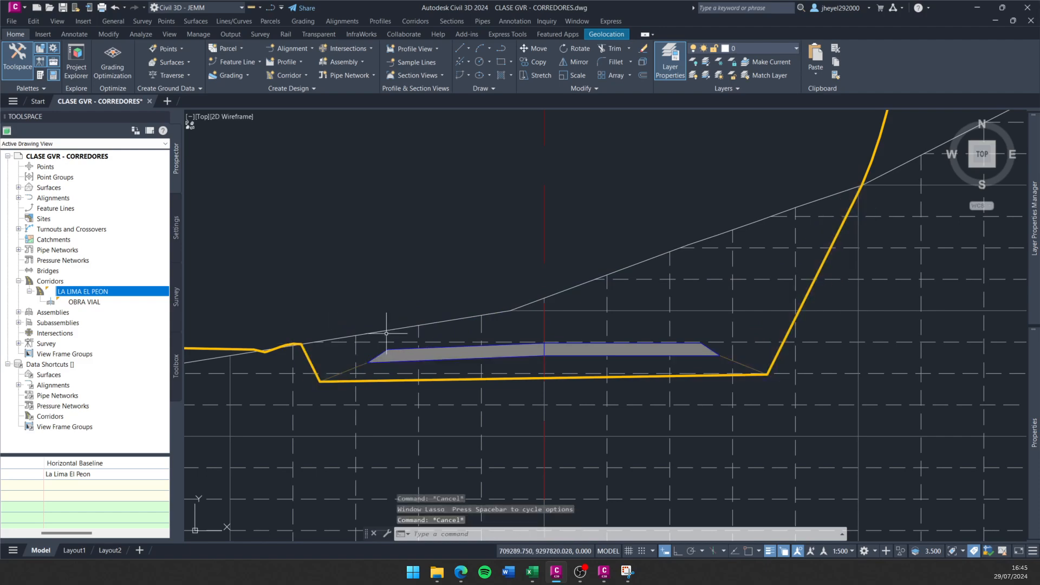
# Switch to Subassembly Composer, inspect the ditch and cut slope geometry of AFIRMADO_V4_DER, and return to the Civil 3D section.
pyautogui.click(630, 572)
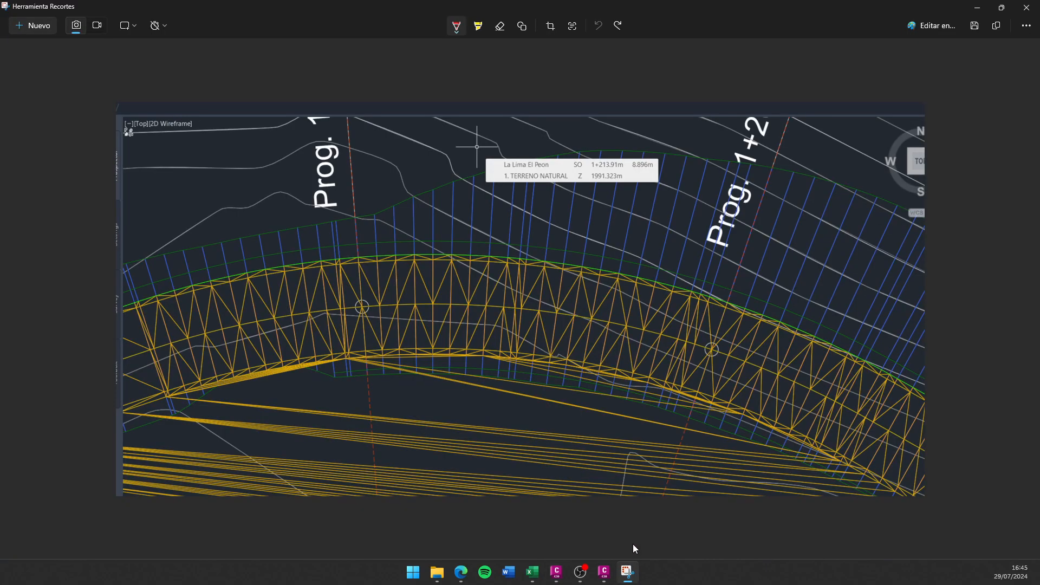
pyautogui.click(627, 574)
pyautogui.click(603, 572)
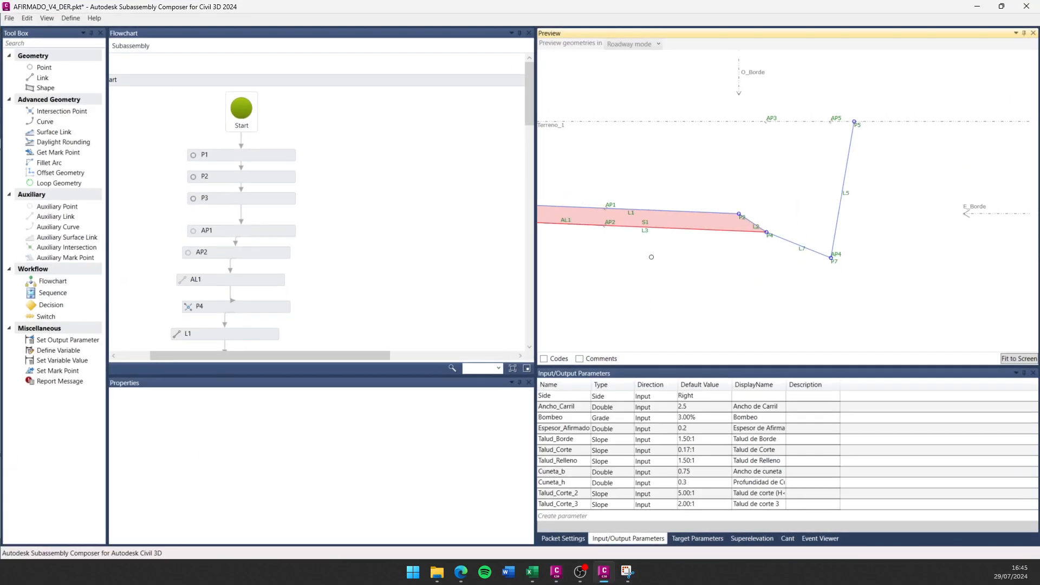
pyautogui.moveTo(782, 300); pyautogui.dragTo(635, 279, button='middle')
pyautogui.scroll(3, 633, 265)
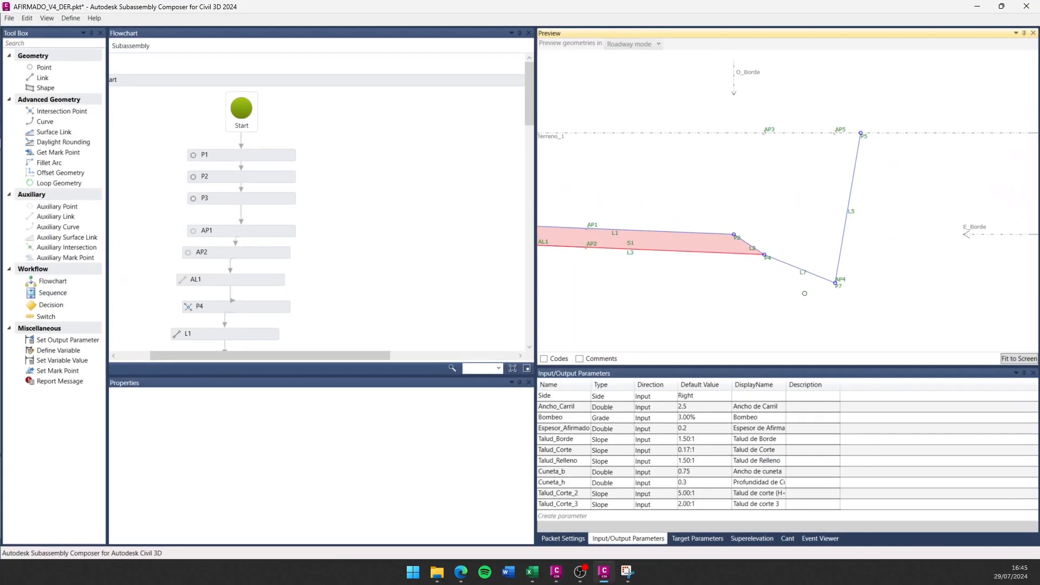
pyautogui.click(977, 7)
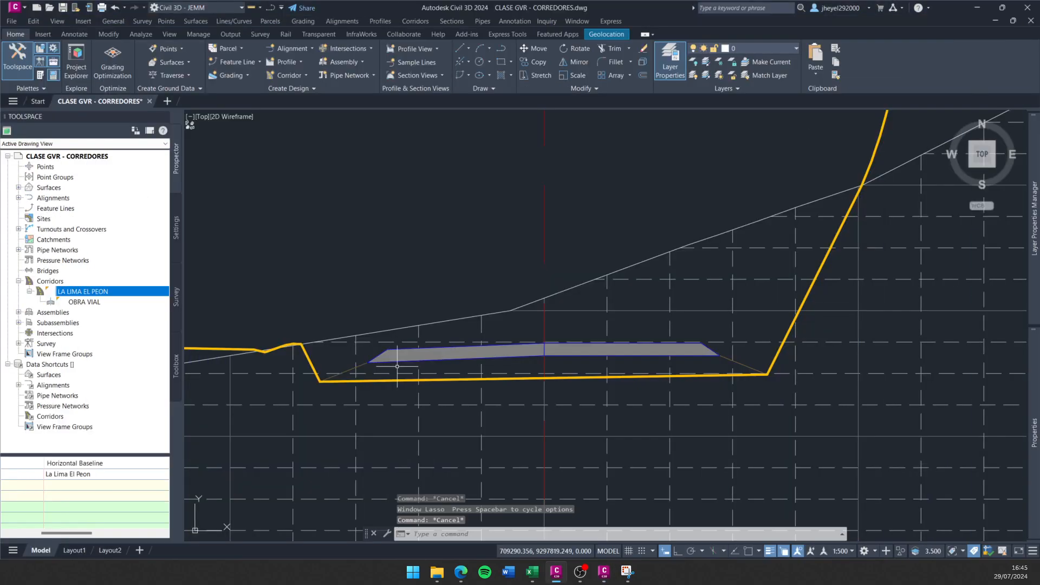
# Compare the CORTE surface with the terrain on both sides of the roadway in the Prog. 1+220 section and pick the section view.
pyautogui.moveTo(381, 306); pyautogui.dragTo(464, 248, button='middle')
pyautogui.scroll(-2, 465, 248)
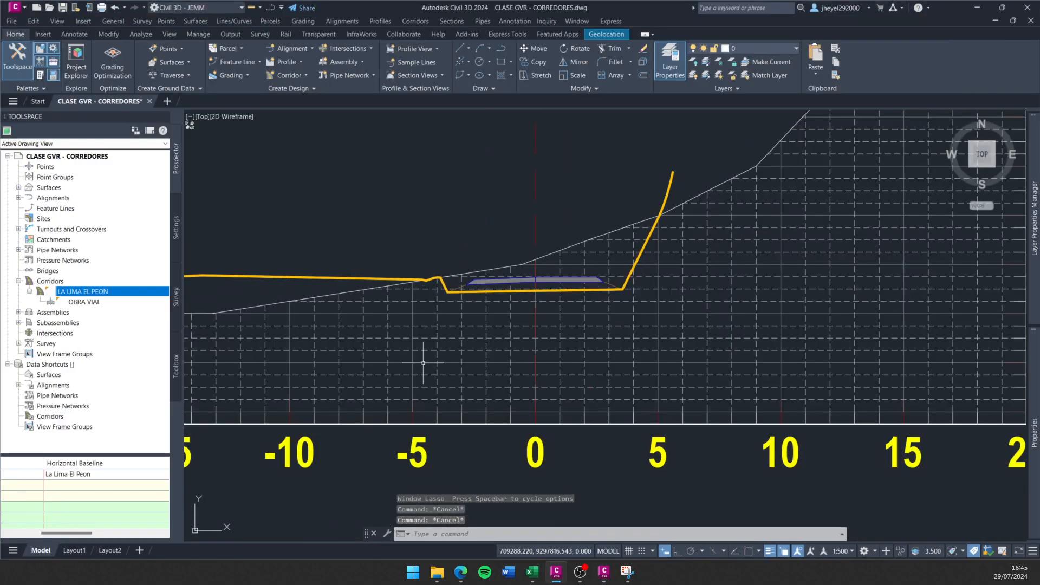
pyautogui.scroll(4, 422, 362)
pyautogui.scroll(-3, 434, 364)
pyautogui.moveTo(494, 280)
pyautogui.mouseDown(button='middle')
pyautogui.moveTo(434, 365)
pyautogui.moveTo(294, 473)
pyautogui.moveTo(374, 373)
pyautogui.moveTo(311, 451)
pyautogui.mouseUp(button='middle')
pyautogui.scroll(3, 440, 362)
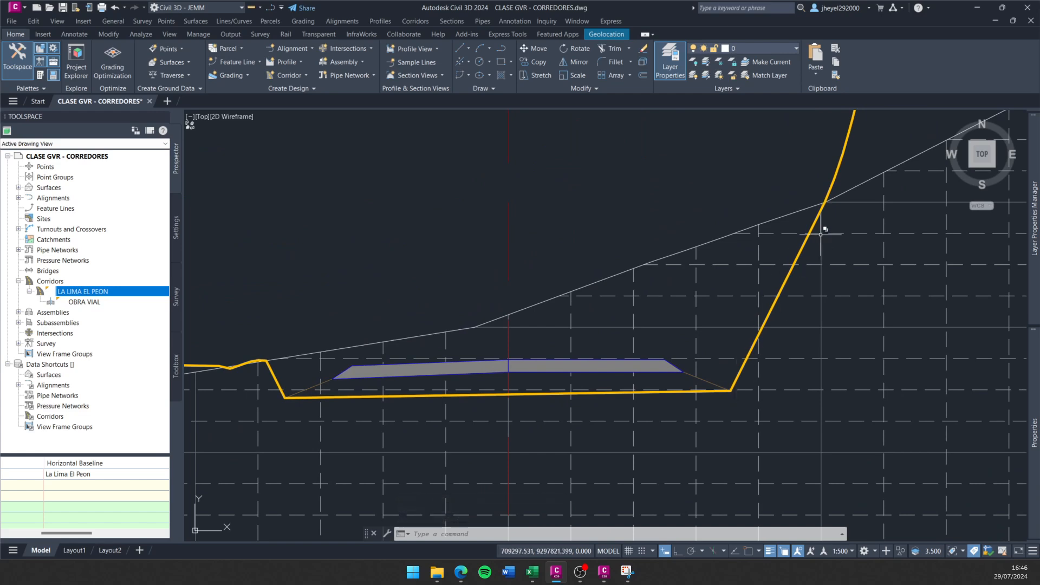
pyautogui.click(359, 472)
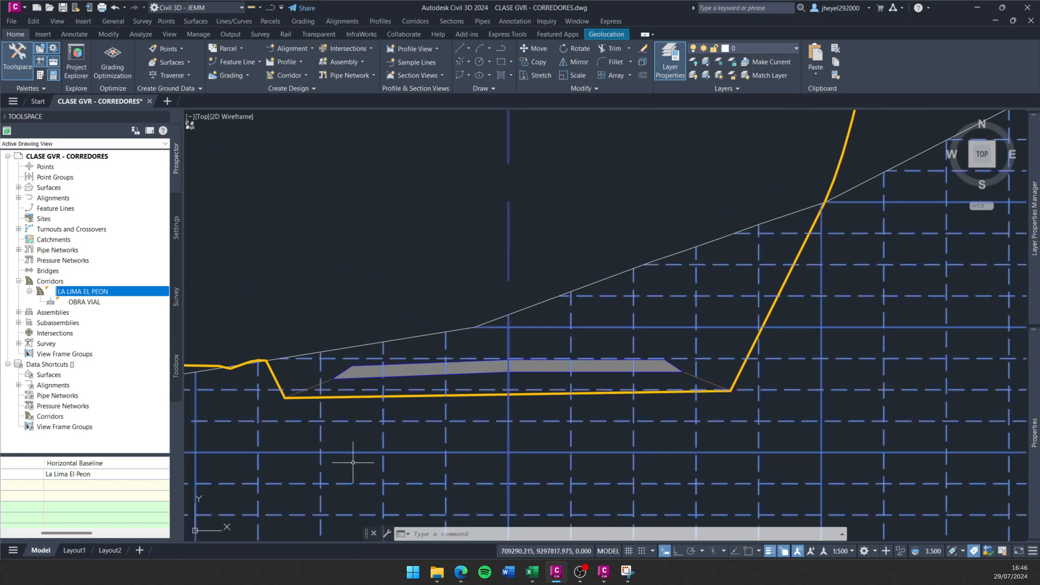
# Zoom from the section view at station 1+220.00 to its sample line in the plan drawing.
pyautogui.rightClick(357, 466)
pyautogui.click(402, 397)
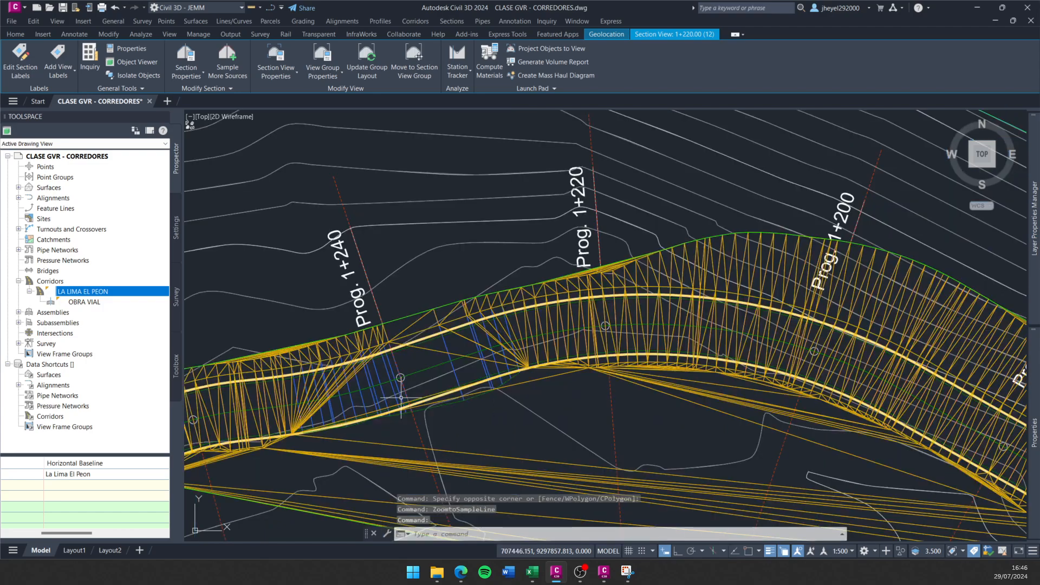
pyautogui.scroll(-2, 482, 317)
pyautogui.scroll(4, 482, 317)
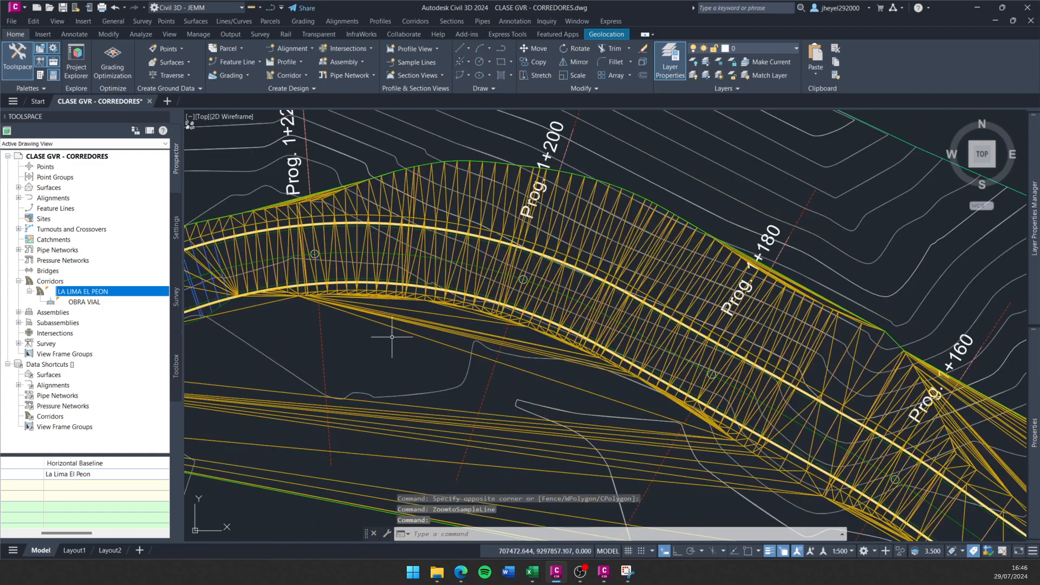
# Examine the corridor surface triangulation in plan between stations 1+180 and 1+240.
pyautogui.moveTo(557, 247); pyautogui.dragTo(498, 265, button='middle')
pyautogui.scroll(2, 512, 275)
pyautogui.scroll(-2, 552, 241)
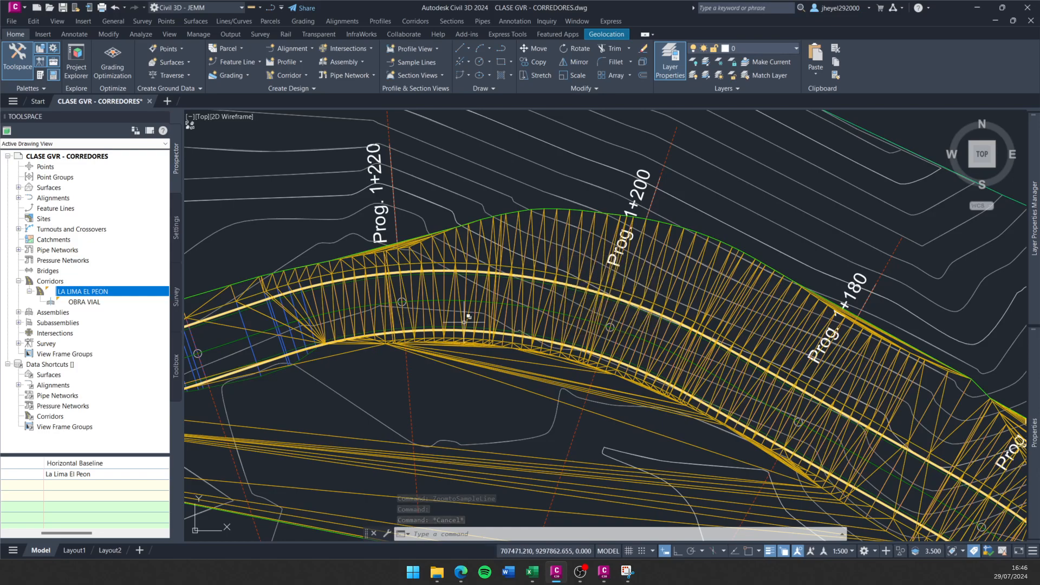
pyautogui.scroll(3, 482, 333)
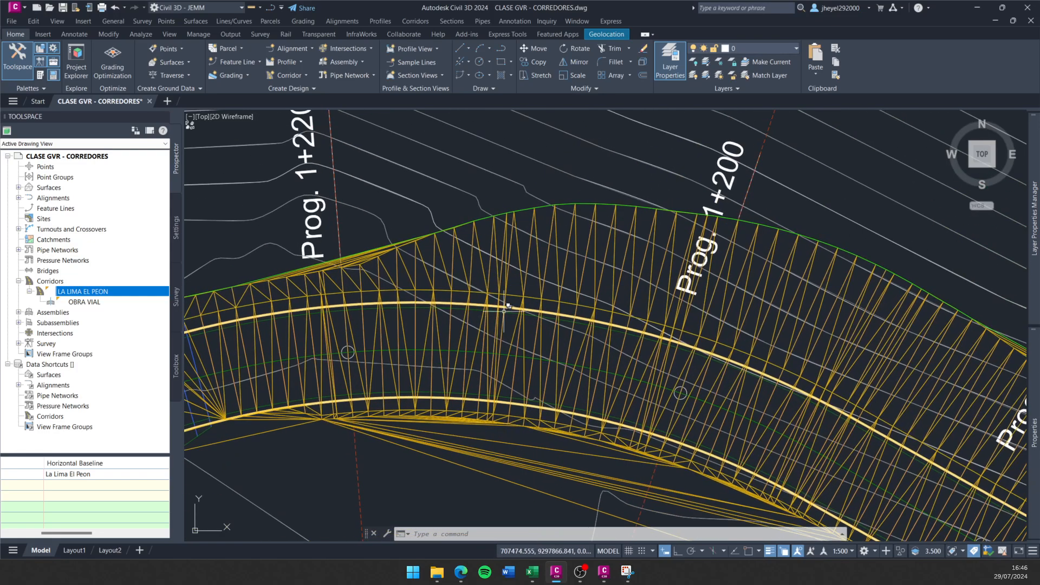
pyautogui.scroll(-2, 573, 218)
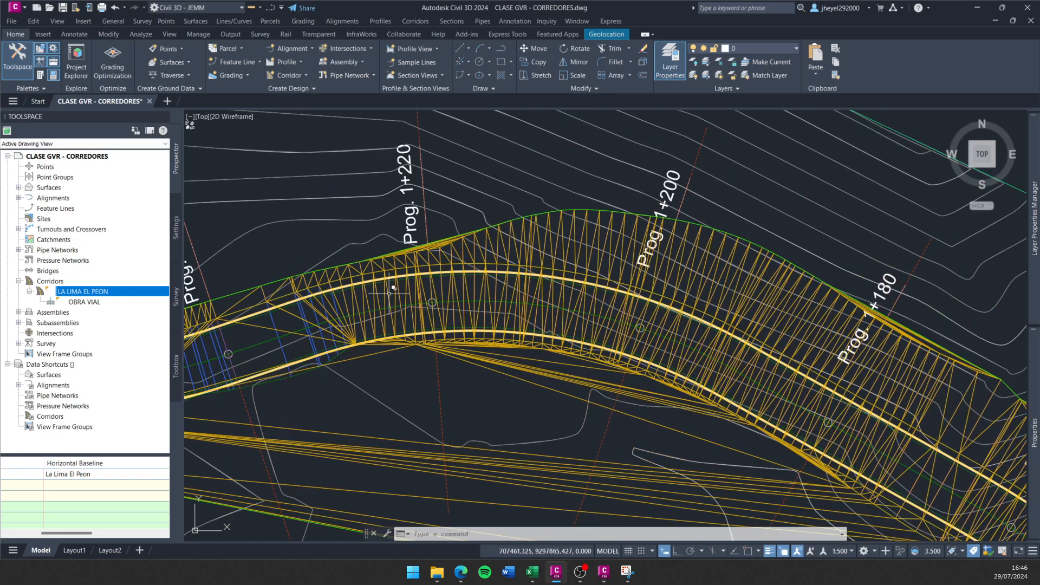
pyautogui.scroll(3, 515, 284)
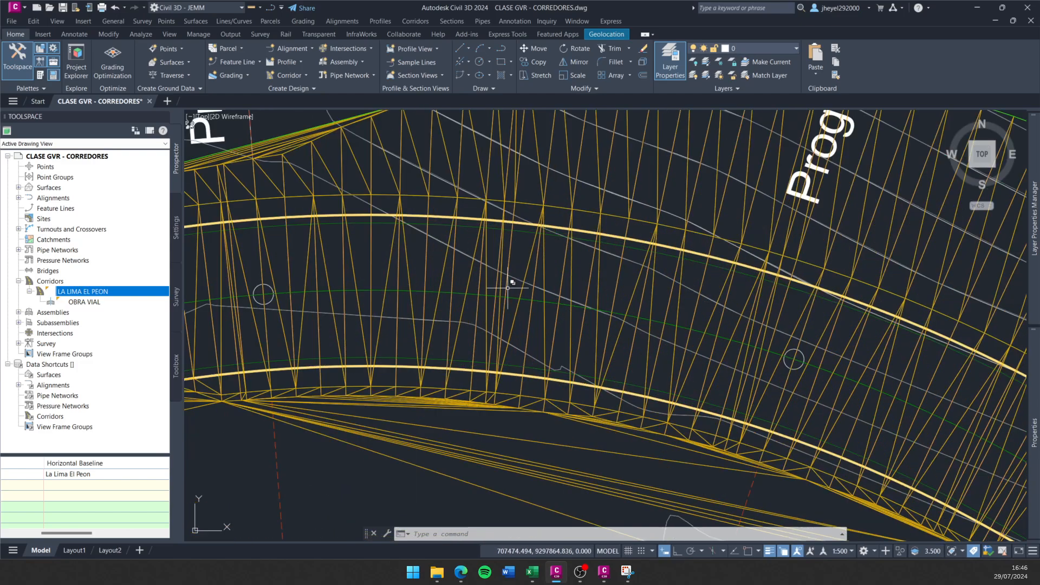
pyautogui.scroll(-1, 514, 284)
pyautogui.moveTo(514, 284); pyautogui.dragTo(496, 303, button='middle')
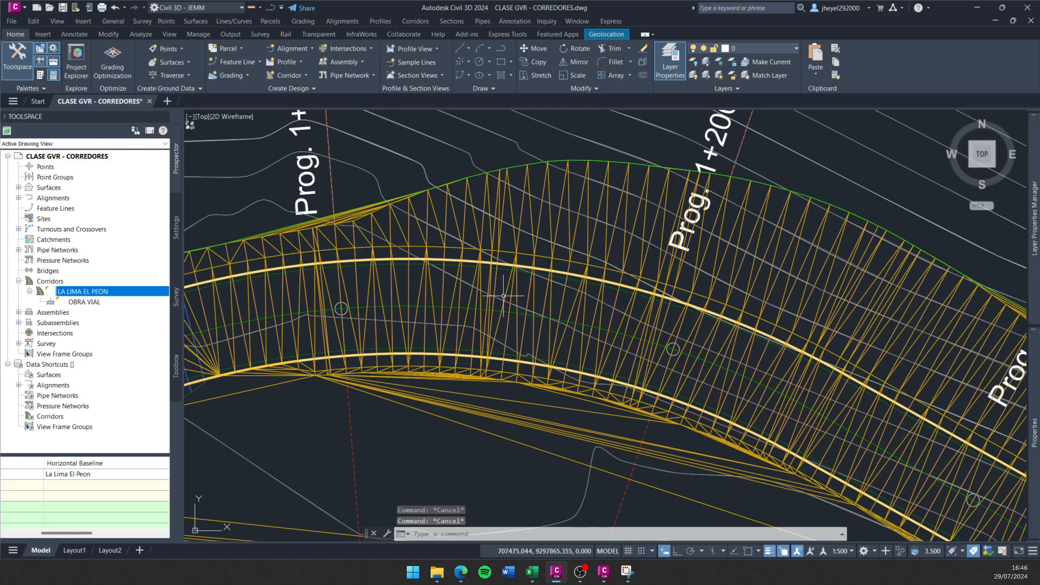
pyautogui.moveTo(504, 296)
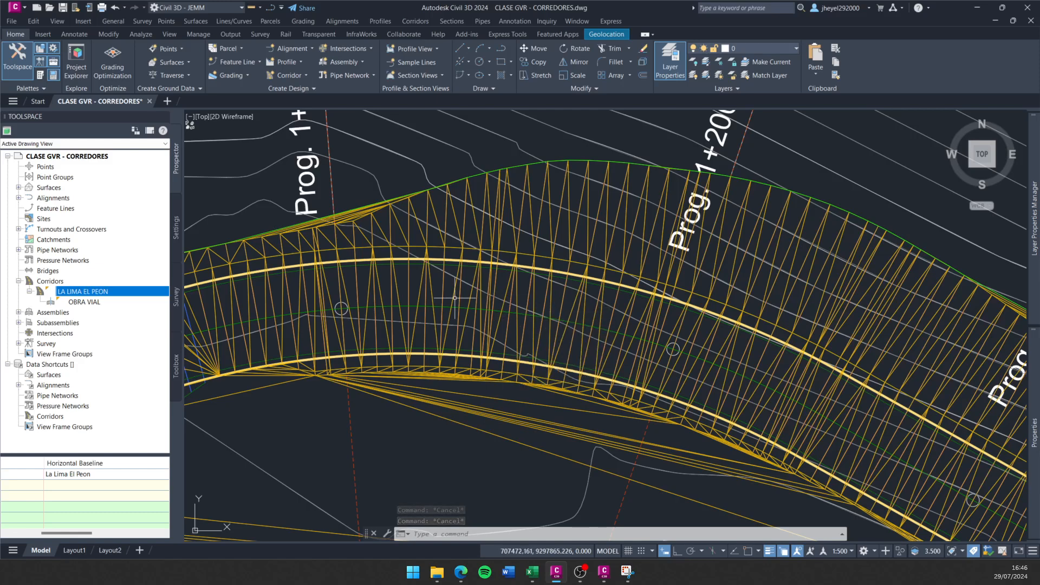
pyautogui.moveTo(549, 340); pyautogui.dragTo(501, 357, button='middle')
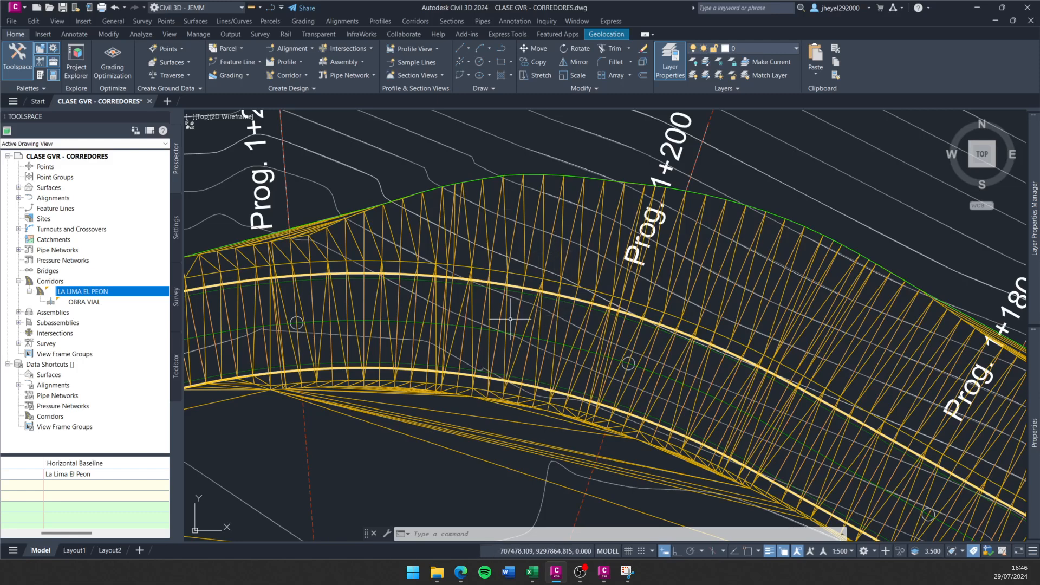
pyautogui.moveTo(510, 319); pyautogui.dragTo(566, 340, button='middle')
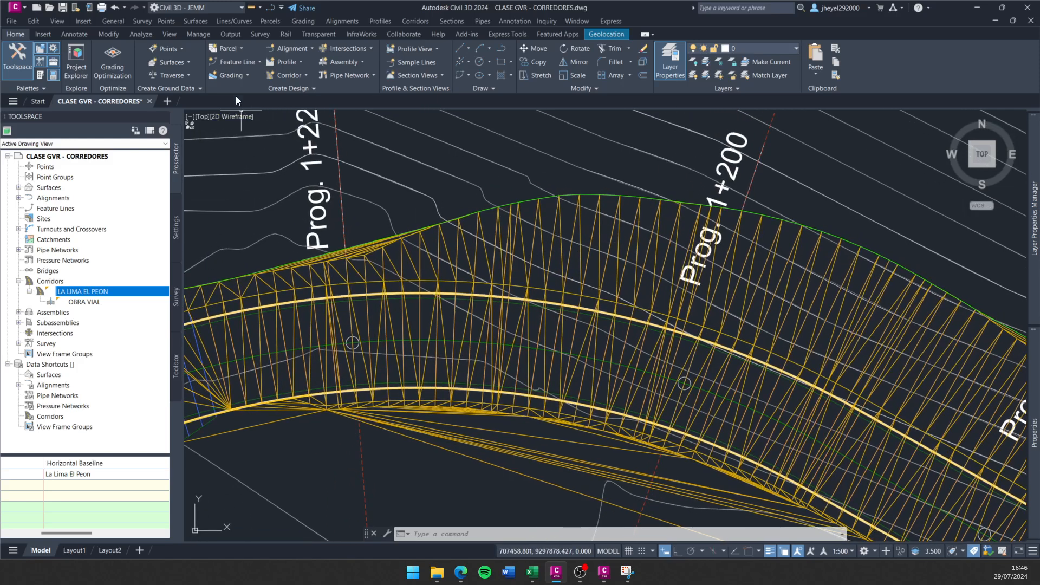
# Select the LA LIMA EL PEON corridor and start adding an interactive boundary to its CORTE surface in the corridor properties.
pyautogui.click(394, 340)
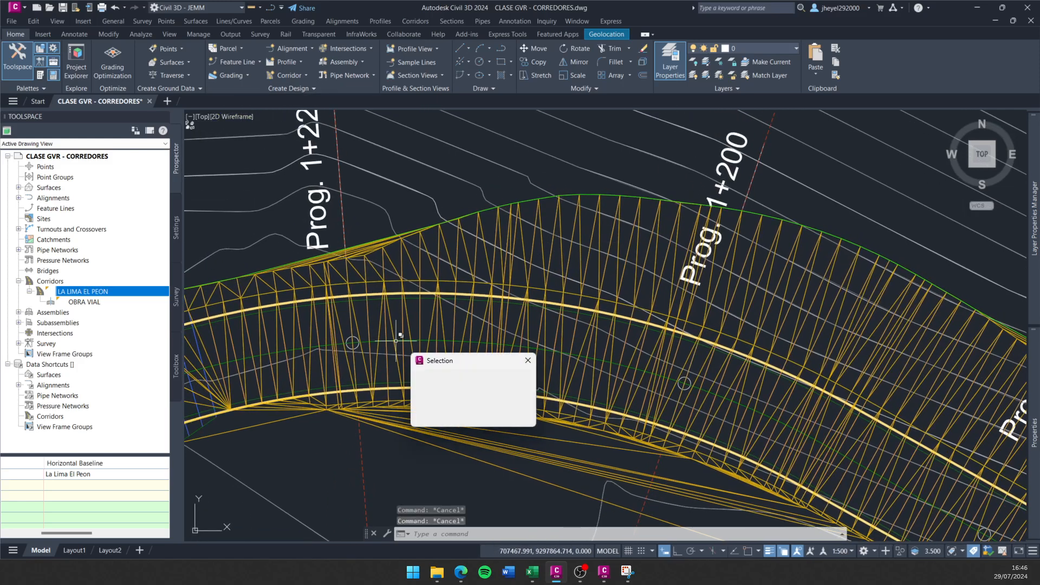
pyautogui.click(441, 374)
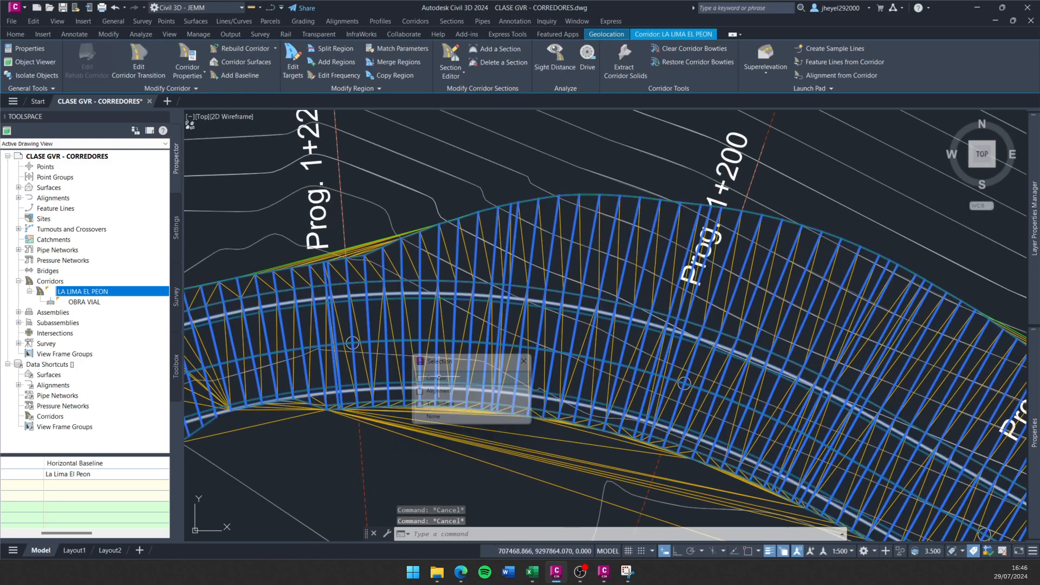
pyautogui.click(187, 52)
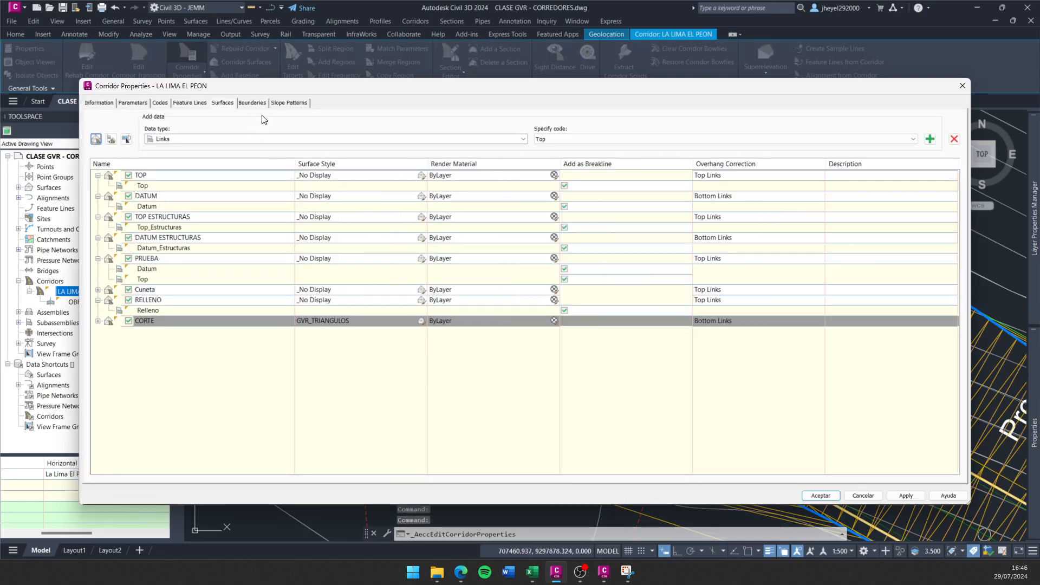
pyautogui.click(262, 105)
pyautogui.click(136, 230)
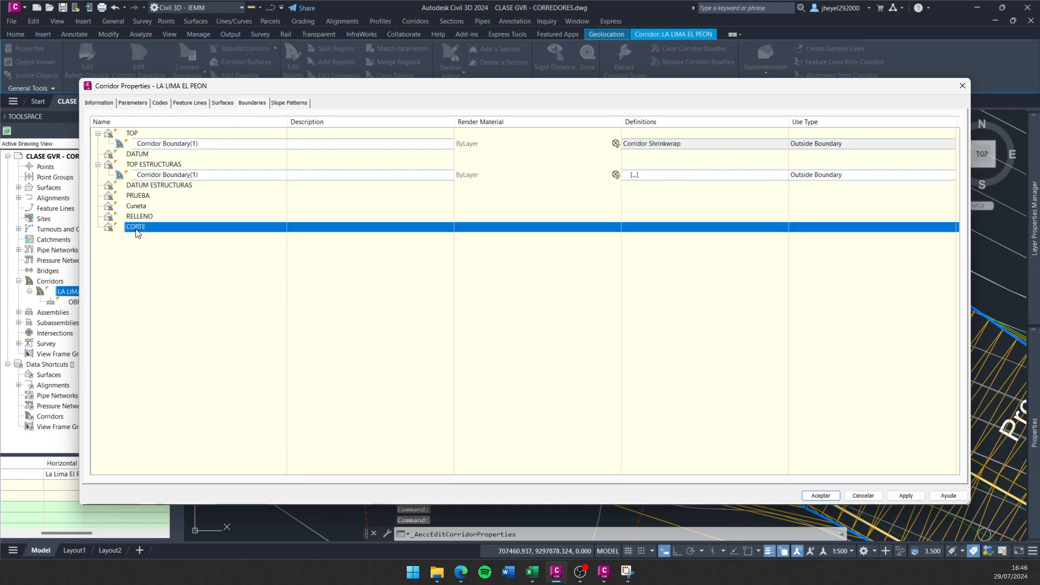
pyautogui.rightClick(137, 233)
pyautogui.click(189, 252)
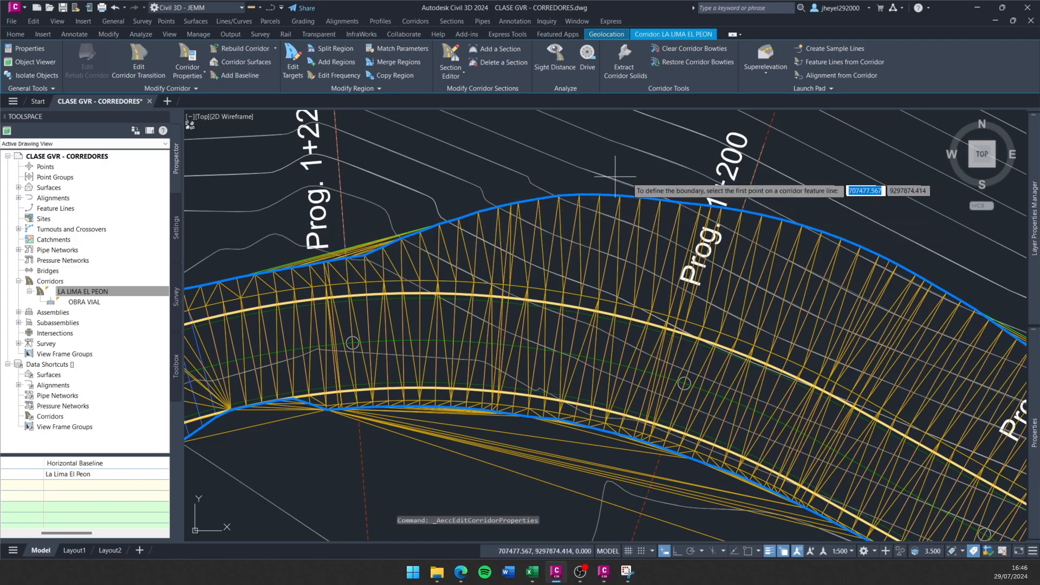
# Set the first CORTE boundary point at the end of the northern outer feature line at station 1+000, using endpoint snap.
pyautogui.scroll(-3, 407, 246)
pyautogui.scroll(-2, 405, 249)
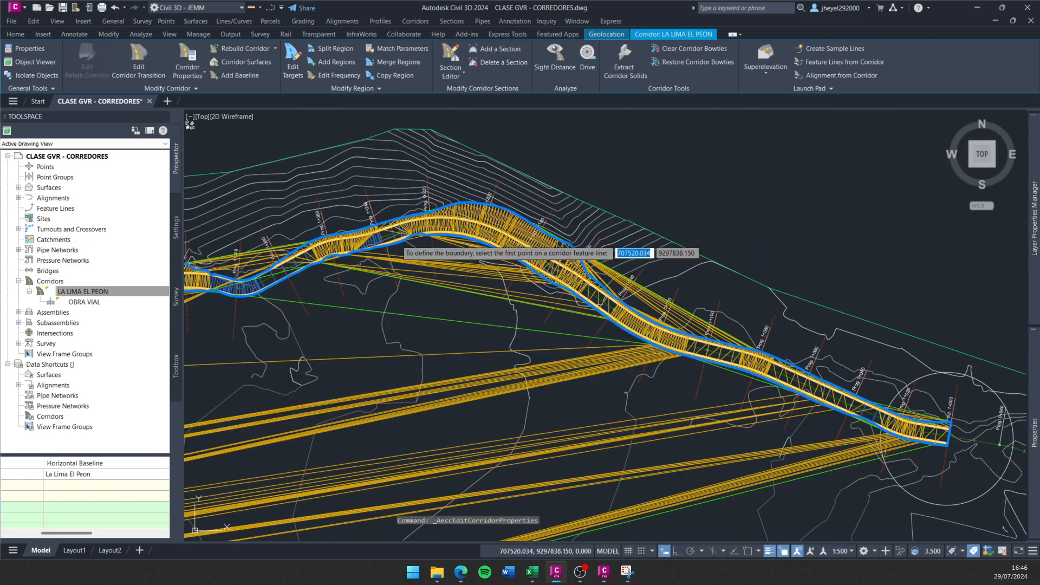
pyautogui.scroll(5, 650, 347)
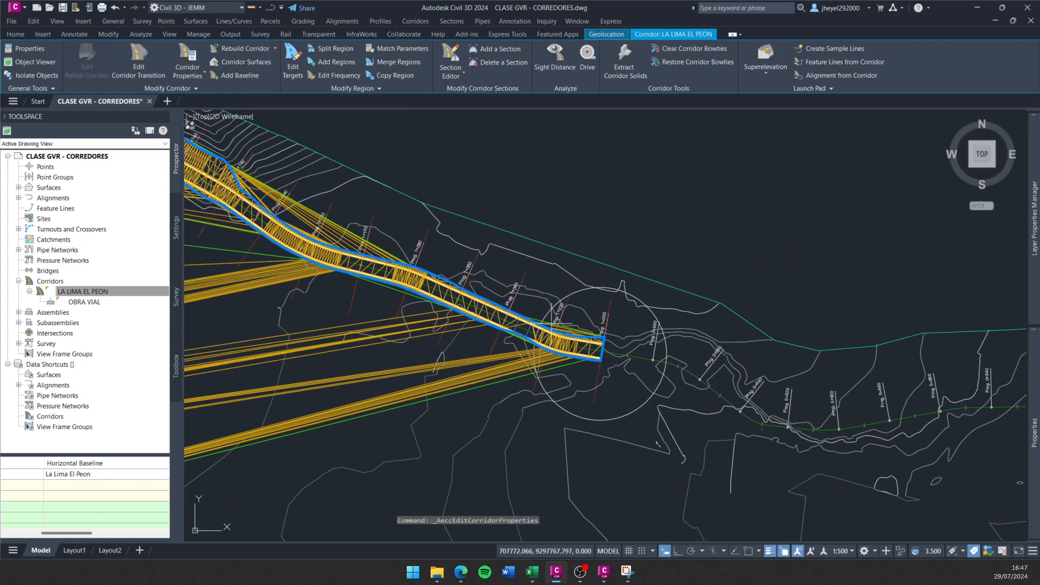
pyautogui.scroll(3, 615, 340)
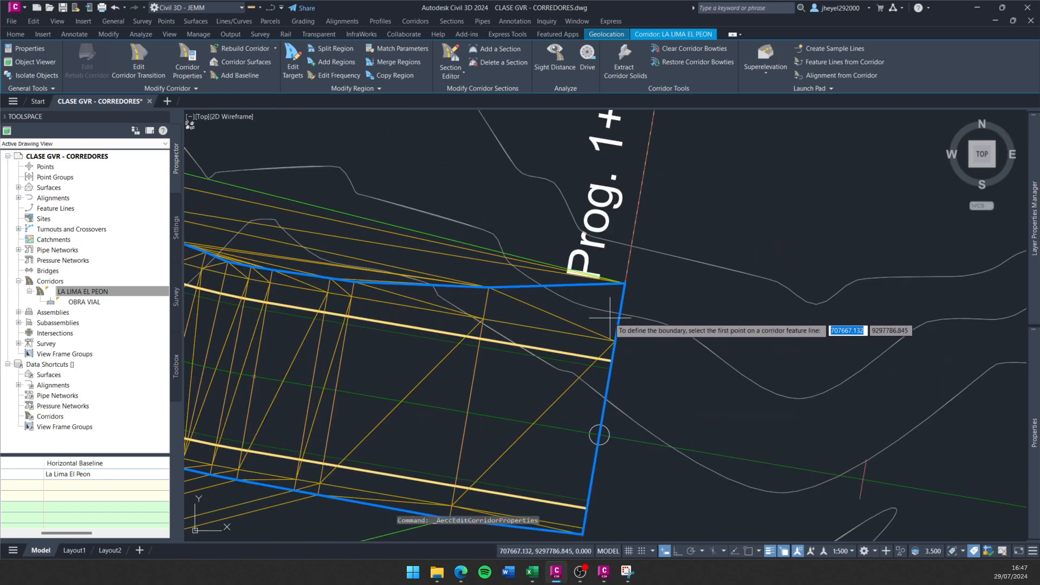
pyautogui.write('end')
pyautogui.press('Return')
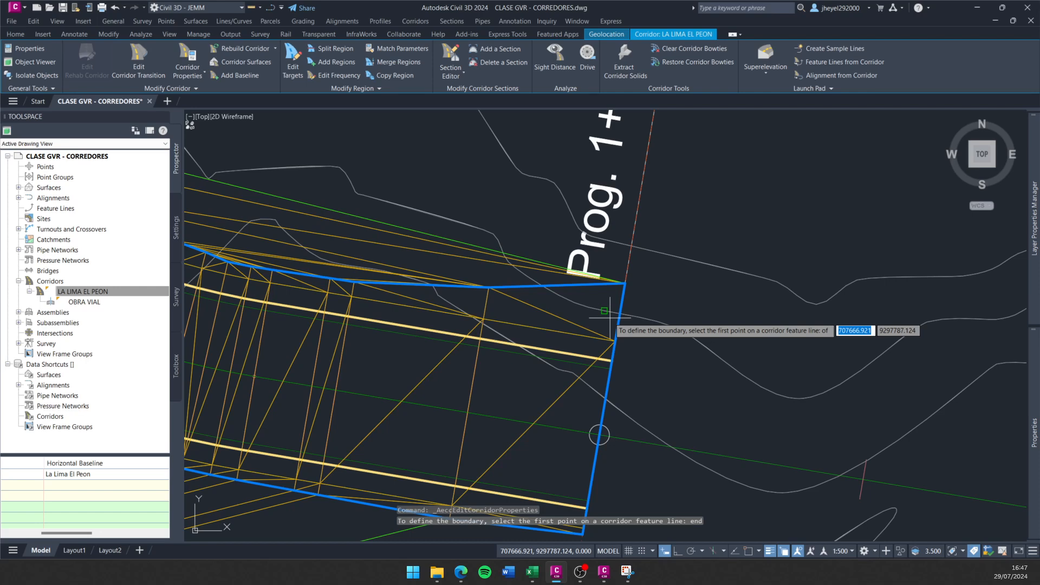
pyautogui.click(626, 283)
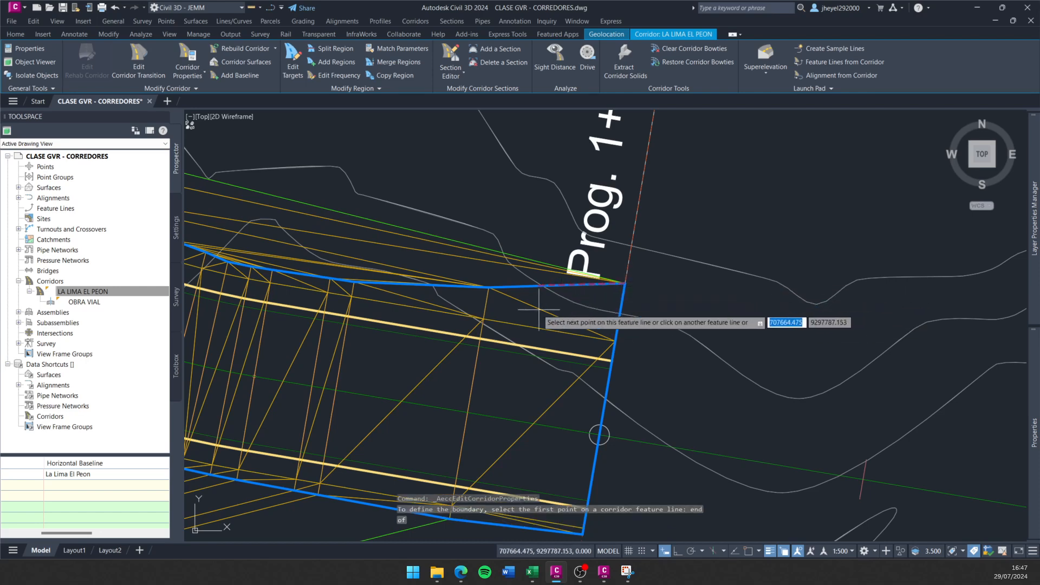
# Trace the CORTE boundary along the northern outer feature line from station 1+000 and place its next point at the vertex on station 1+280.
pyautogui.scroll(-2, 368, 310)
pyautogui.moveTo(348, 310); pyautogui.dragTo(694, 362, button='middle')
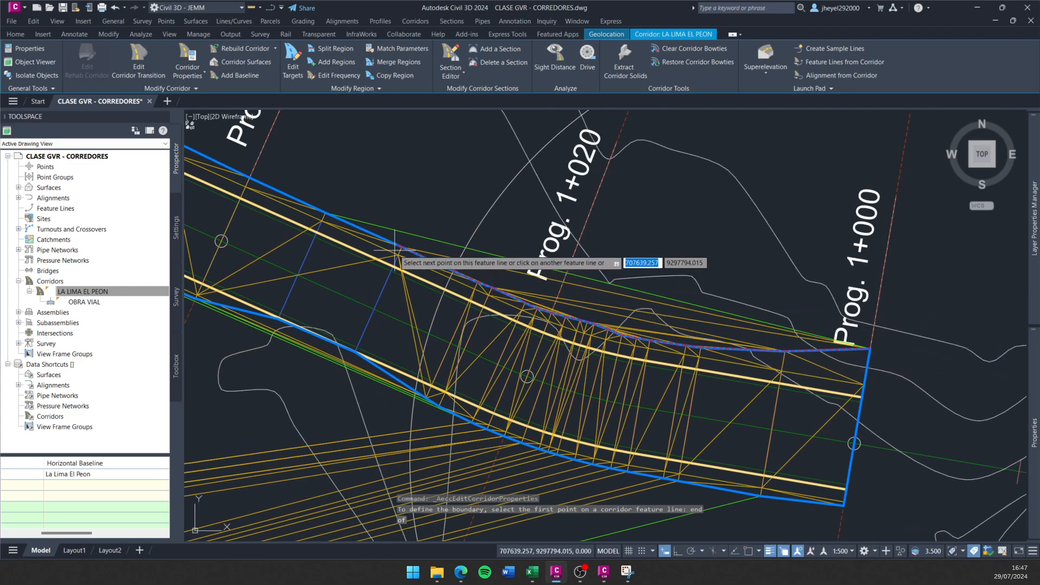
pyautogui.moveTo(380, 246); pyautogui.dragTo(650, 394, button='middle')
pyautogui.scroll(-3, 342, 233)
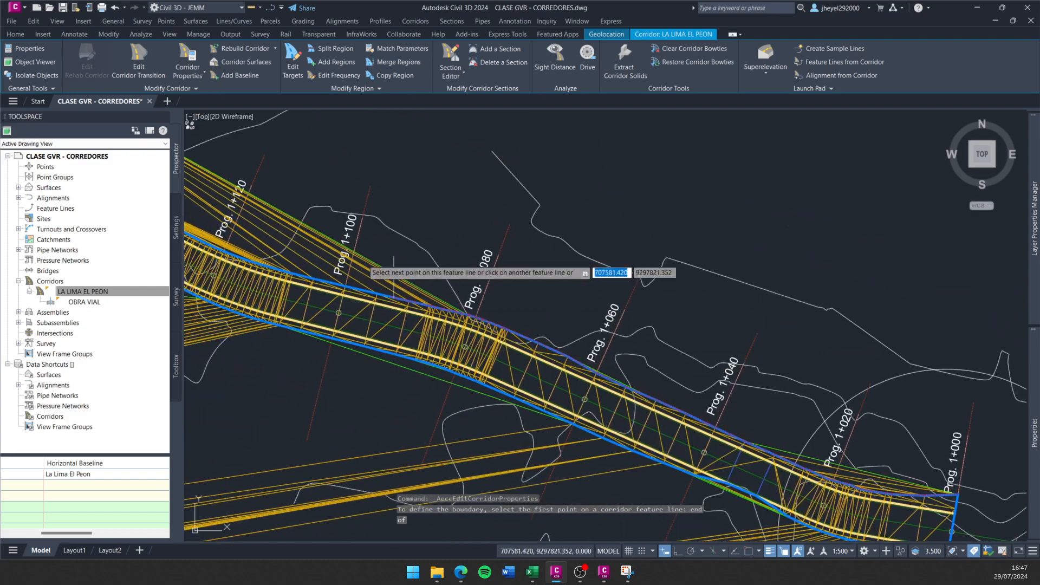
pyautogui.moveTo(343, 236); pyautogui.dragTo(814, 379, button='middle')
pyautogui.moveTo(469, 183); pyautogui.dragTo(709, 379, button='middle')
pyautogui.scroll(2, 709, 379)
pyautogui.moveTo(554, 249); pyautogui.dragTo(919, 335, button='middle')
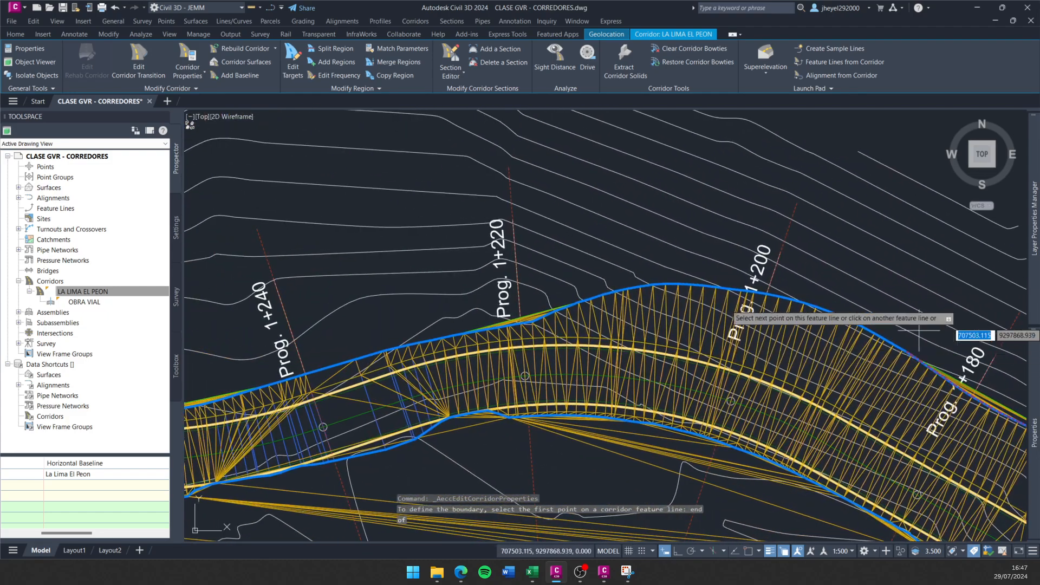
pyautogui.moveTo(393, 388)
pyautogui.mouseDown(button='middle')
pyautogui.moveTo(704, 308)
pyautogui.moveTo(517, 341)
pyautogui.moveTo(699, 265)
pyautogui.mouseUp(button='middle')
pyautogui.moveTo(505, 372); pyautogui.dragTo(580, 376, button='middle')
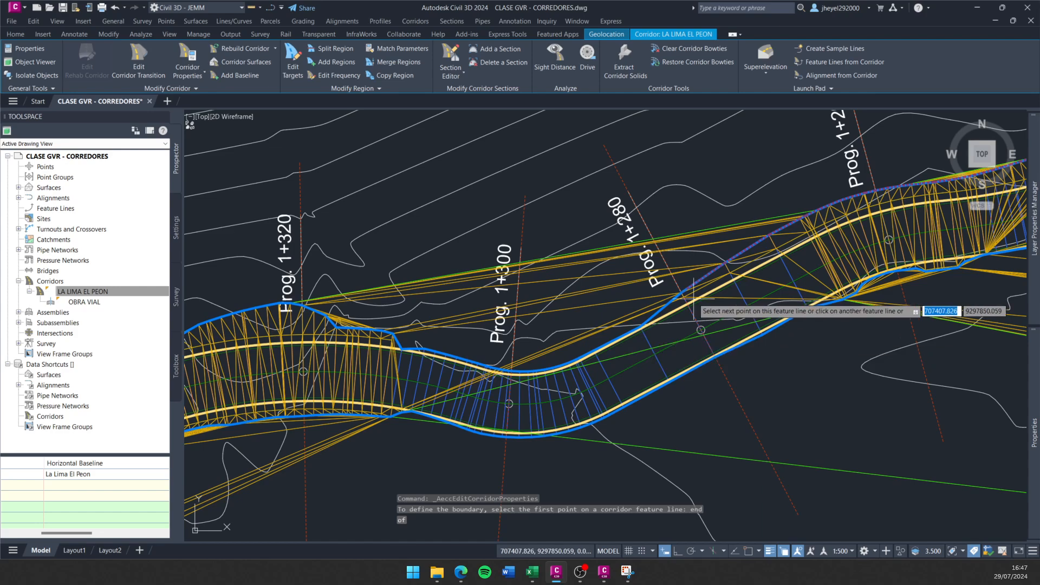
pyautogui.scroll(2, 693, 297)
pyautogui.scroll(2, 675, 288)
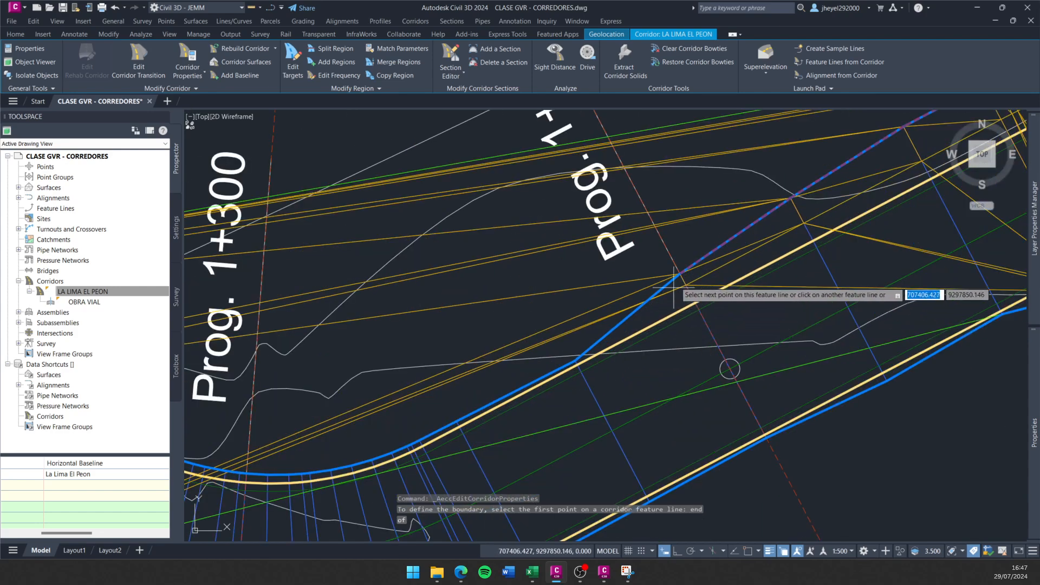
pyautogui.scroll(2, 682, 278)
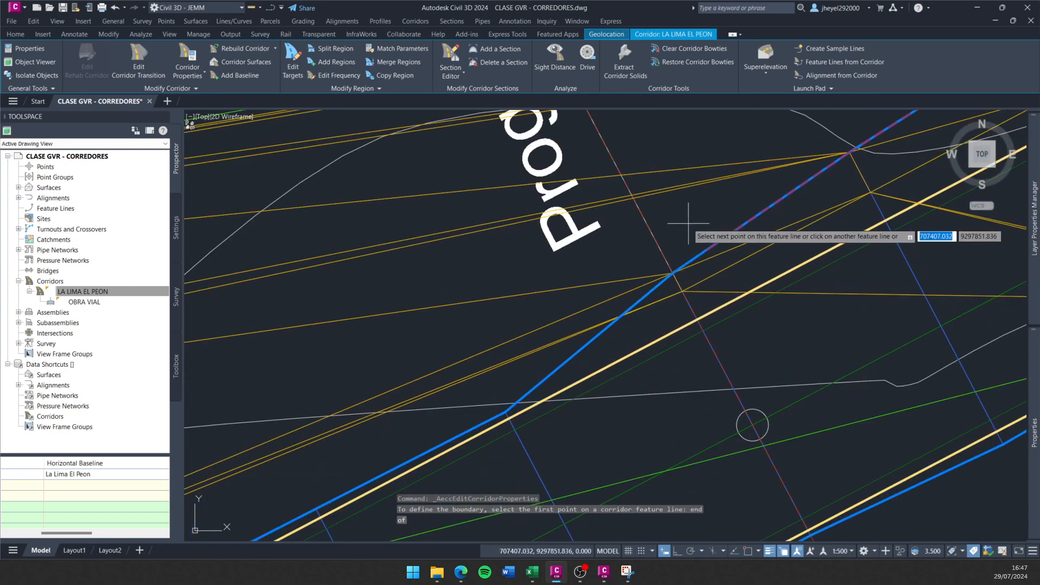
pyautogui.moveTo(680, 222); pyautogui.dragTo(513, 285, button='middle')
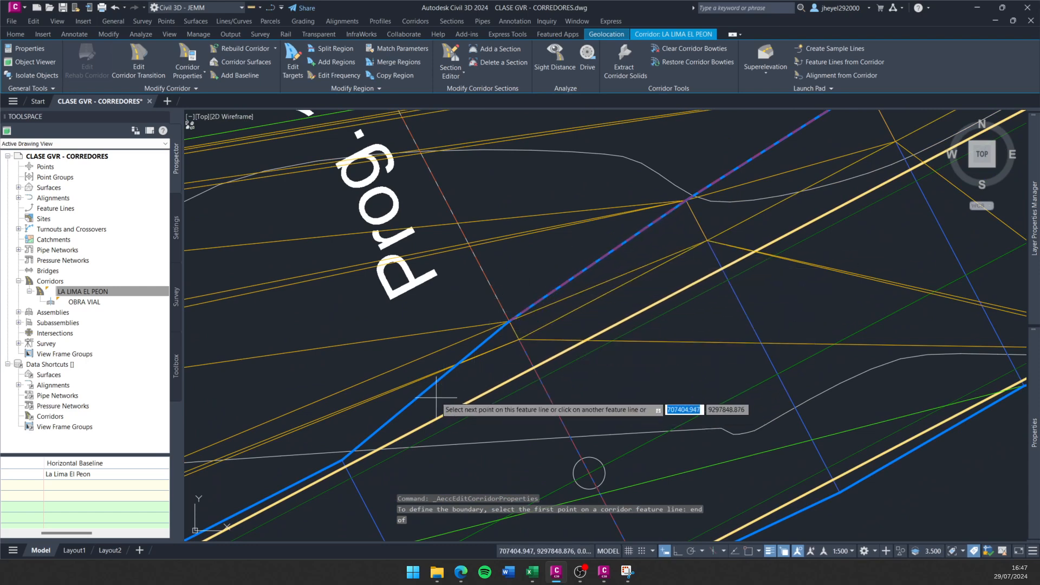
pyautogui.scroll(2, 486, 347)
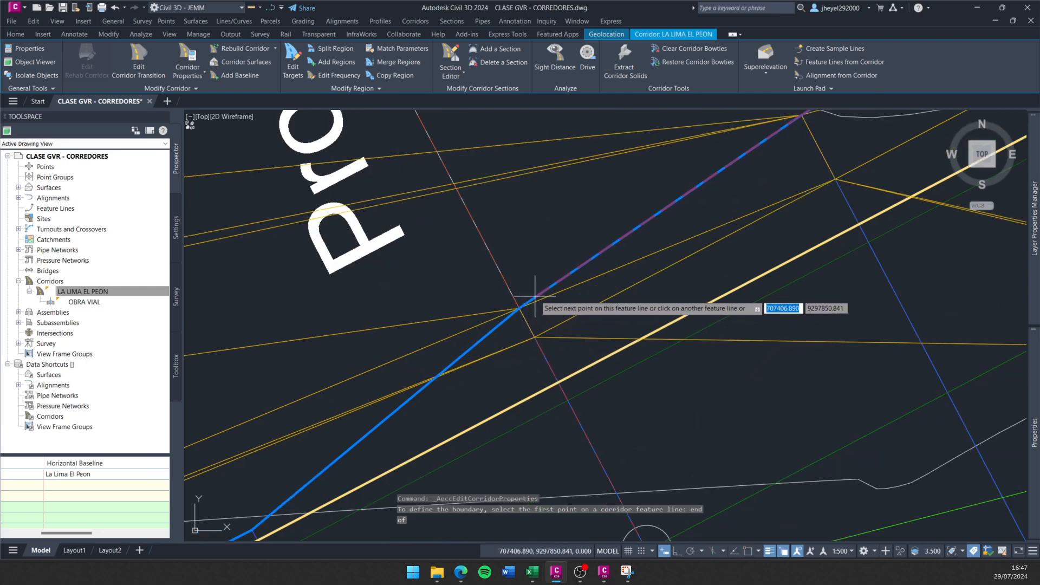
pyautogui.scroll(3, 515, 303)
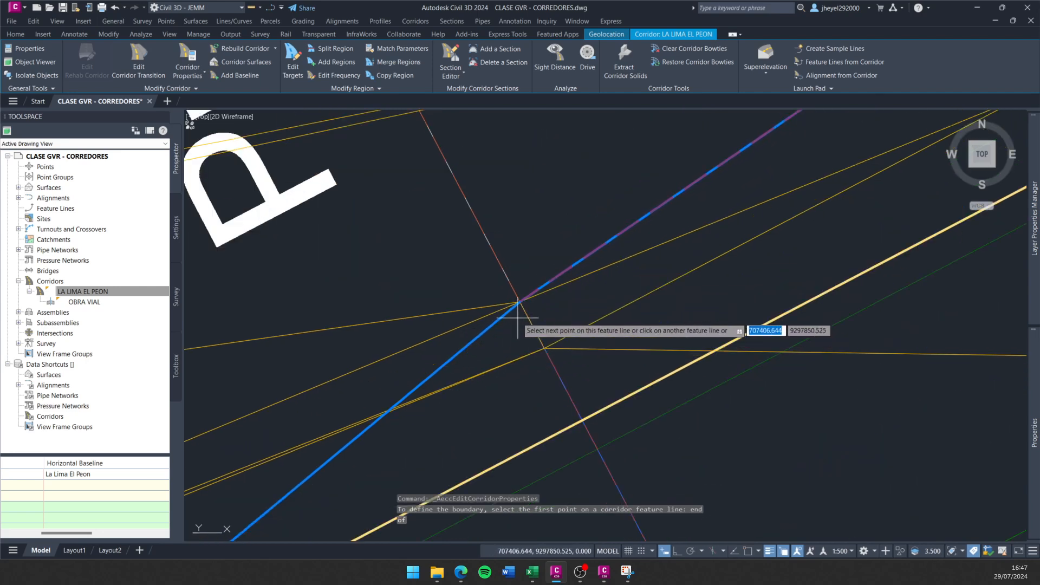
pyautogui.scroll(-5, 422, 398)
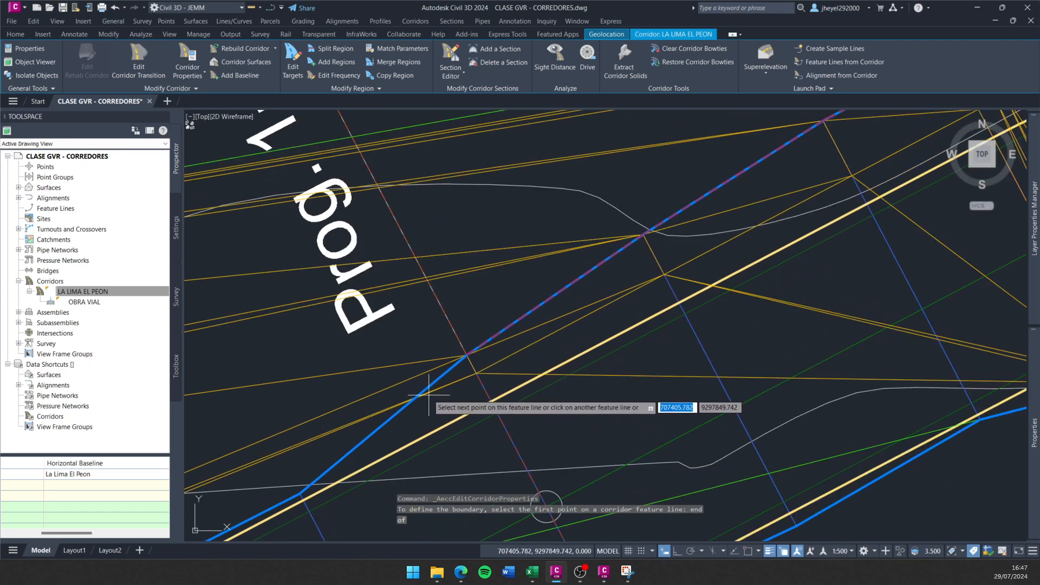
pyautogui.moveTo(428, 394); pyautogui.dragTo(543, 303, button='middle')
pyautogui.scroll(-2, 624, 249)
pyautogui.moveTo(624, 250); pyautogui.dragTo(500, 362, button='middle')
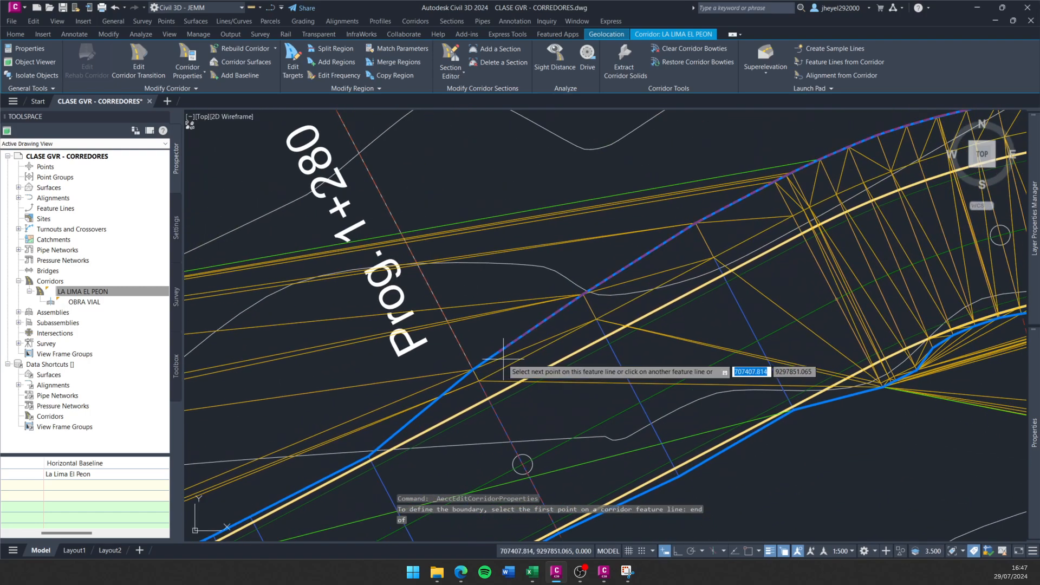
pyautogui.moveTo(415, 426)
pyautogui.mouseDown(button='middle')
pyautogui.moveTo(606, 315)
pyautogui.moveTo(521, 375)
pyautogui.mouseUp(button='middle')
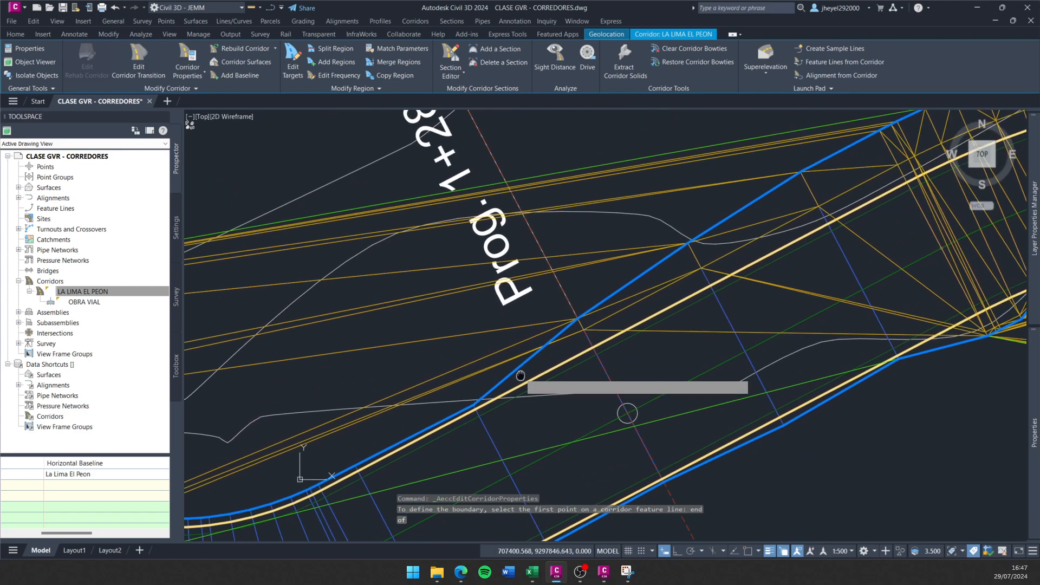
pyautogui.click(577, 318)
# Fix the next CORTE boundary point on the northern outer feature line's vertex at station 1+280, using endpoint snap.
pyautogui.scroll(-2, 577, 318)
pyautogui.moveTo(577, 318); pyautogui.dragTo(711, 331, button='middle')
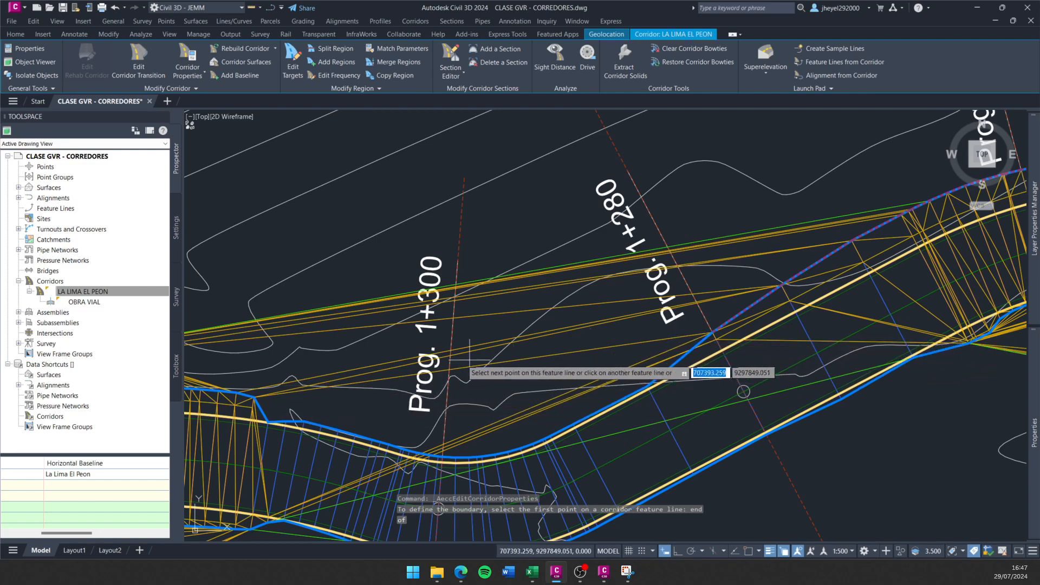
pyautogui.moveTo(252, 400); pyautogui.dragTo(453, 357, button='middle')
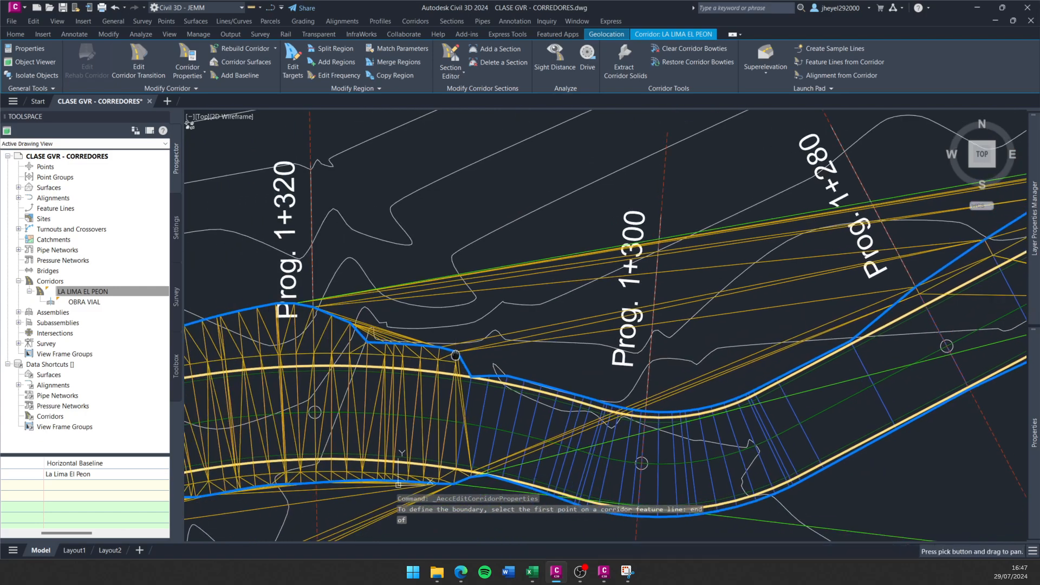
pyautogui.moveTo(909, 304)
pyautogui.mouseDown(button='middle')
pyautogui.moveTo(625, 330)
pyautogui.moveTo(950, 246)
pyautogui.mouseUp(button='middle')
pyautogui.scroll(2, 625, 330)
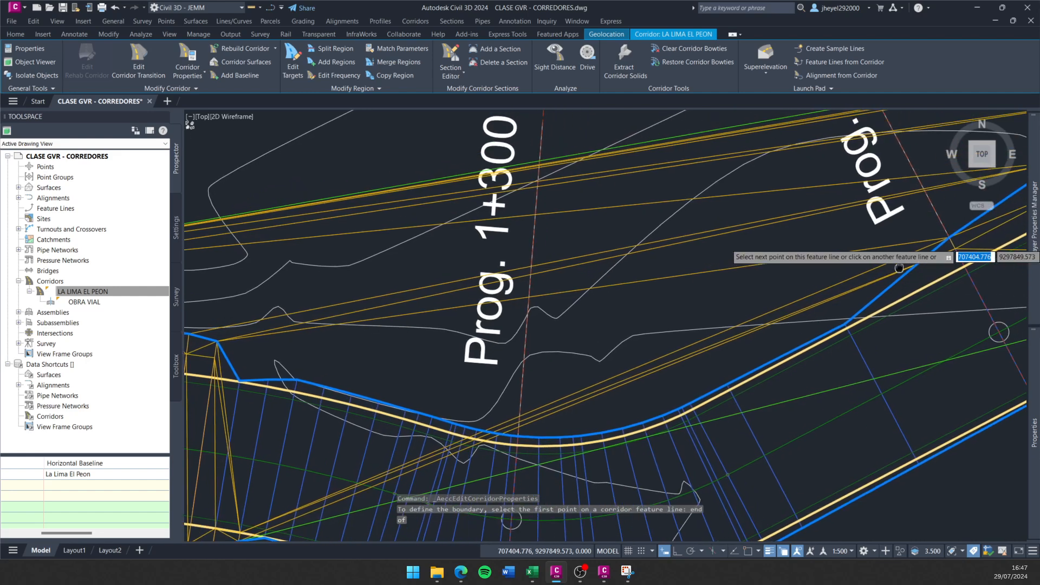
pyautogui.click(948, 242)
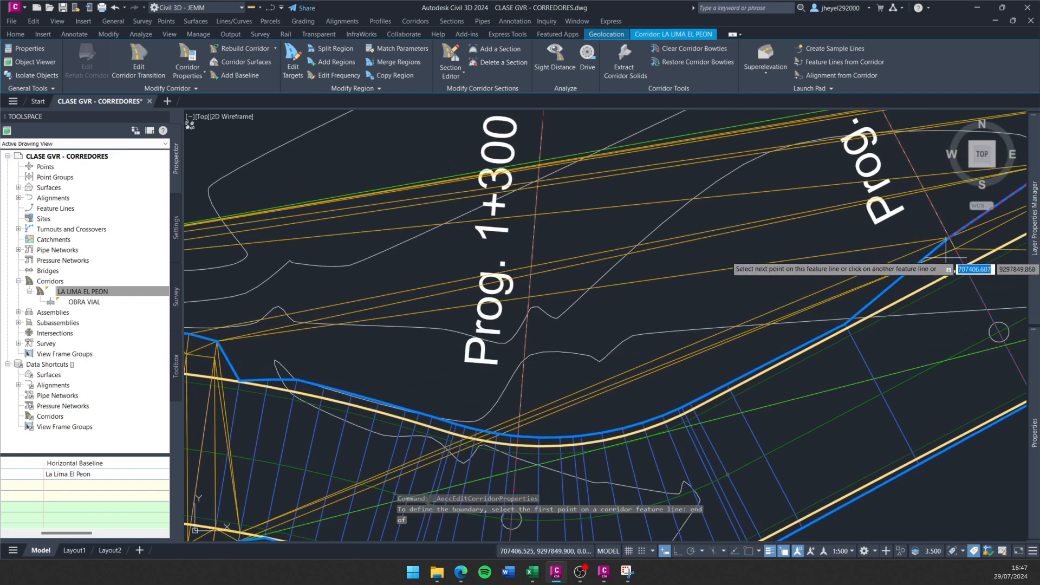
pyautogui.moveTo(938, 279); pyautogui.dragTo(781, 325, button='middle')
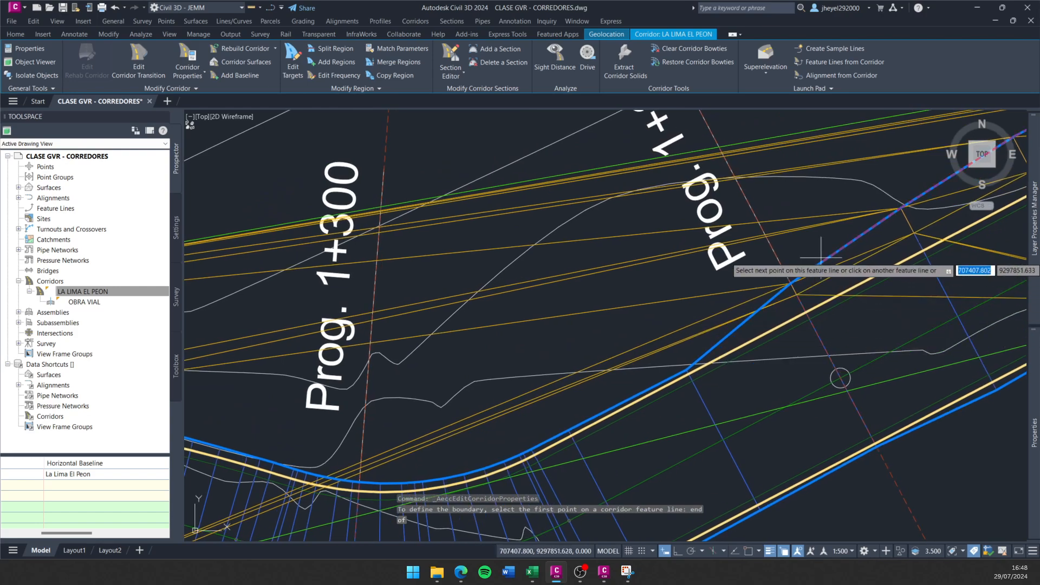
pyautogui.scroll(-3, 786, 273)
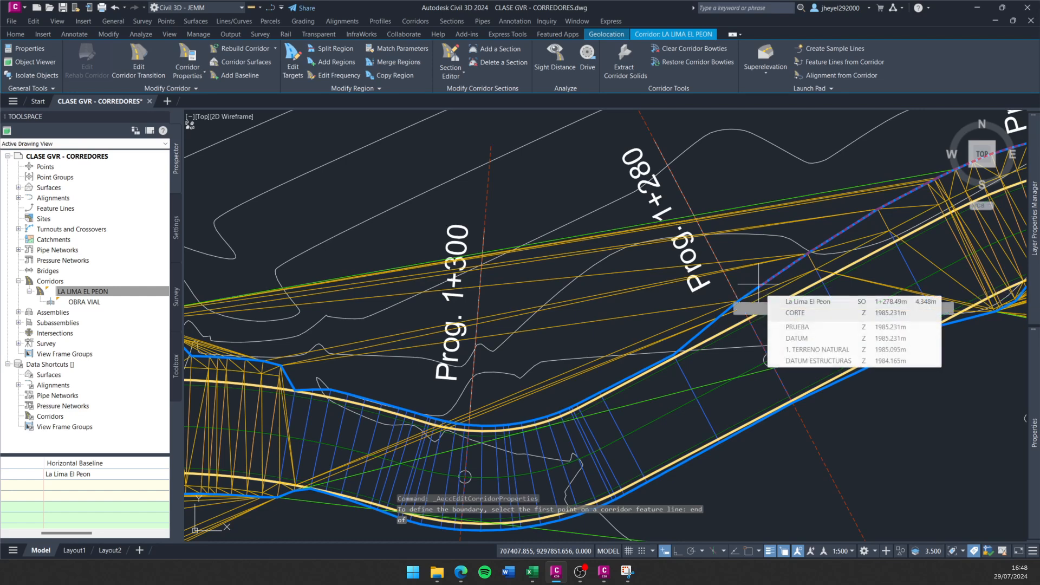
pyautogui.click(756, 285)
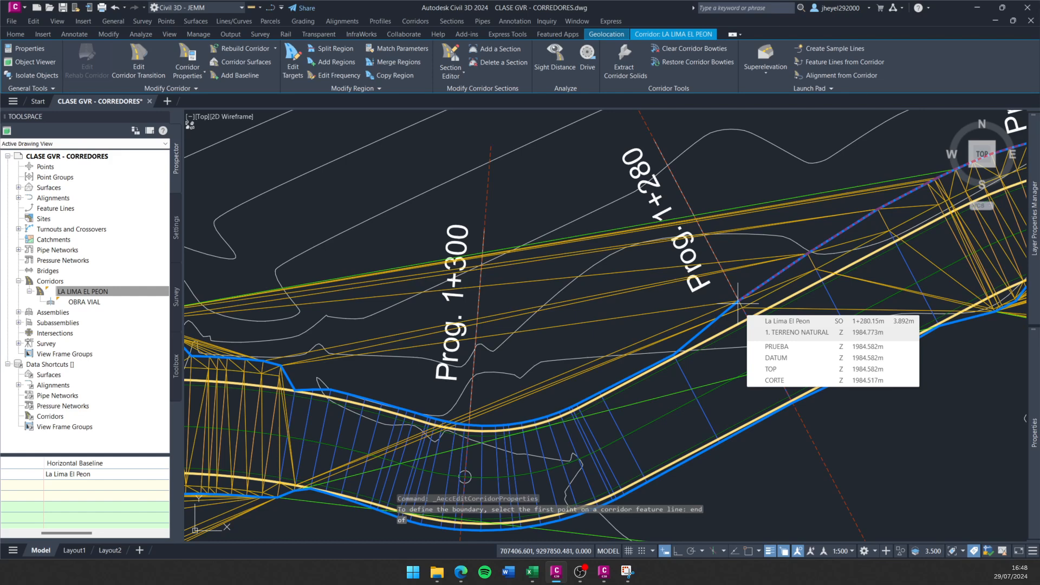
pyautogui.click(738, 300)
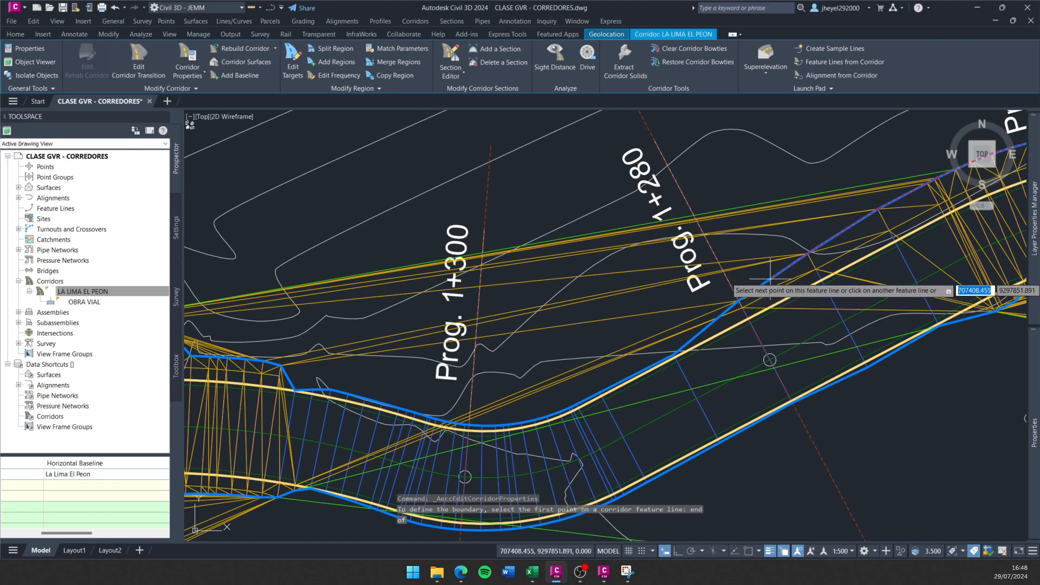
pyautogui.scroll(3, 736, 300)
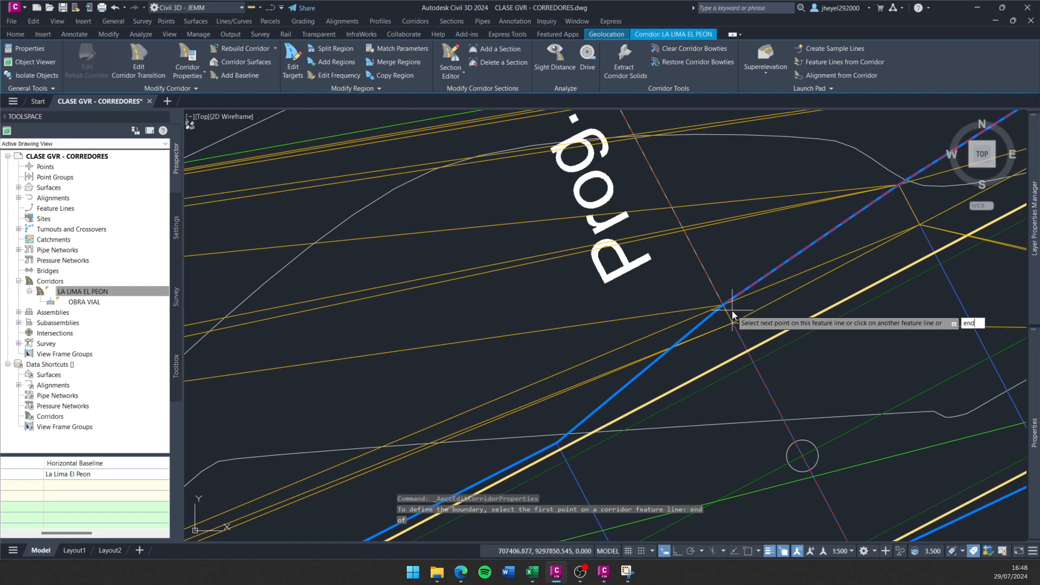
pyautogui.press('Return')
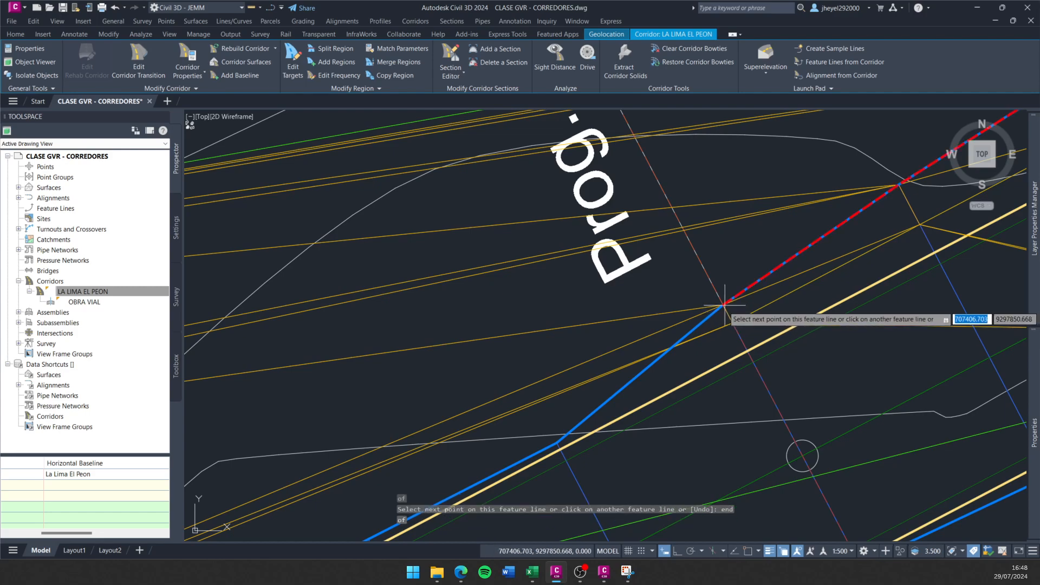
# Examine the corridor's outer feature lines on both sides between stations 1+280 and 1+300.
pyautogui.scroll(-2, 712, 332)
pyautogui.moveTo(711, 332); pyautogui.dragTo(730, 260, button='middle')
pyautogui.scroll(2, 710, 274)
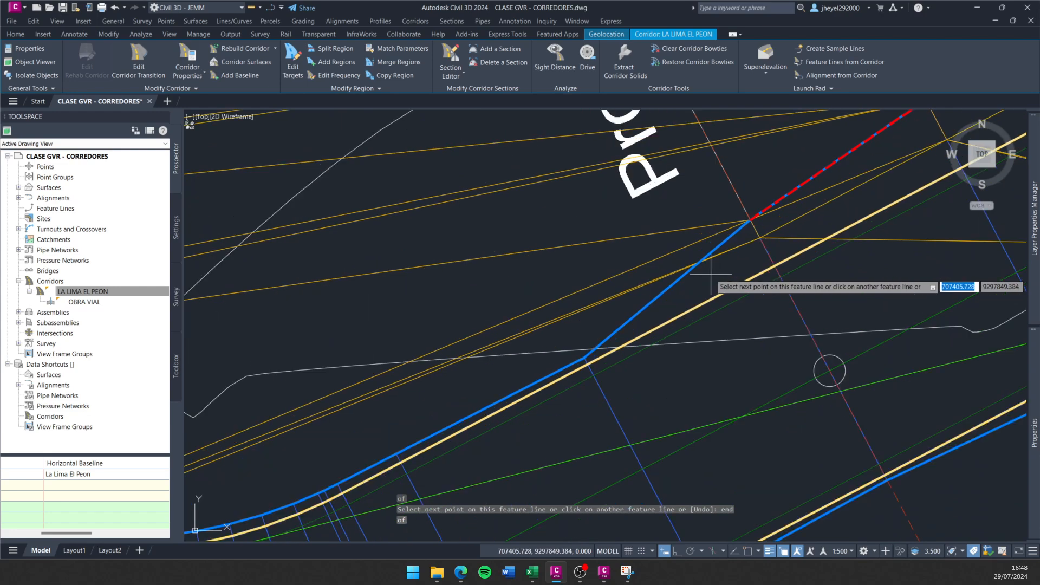
pyautogui.scroll(-2, 630, 345)
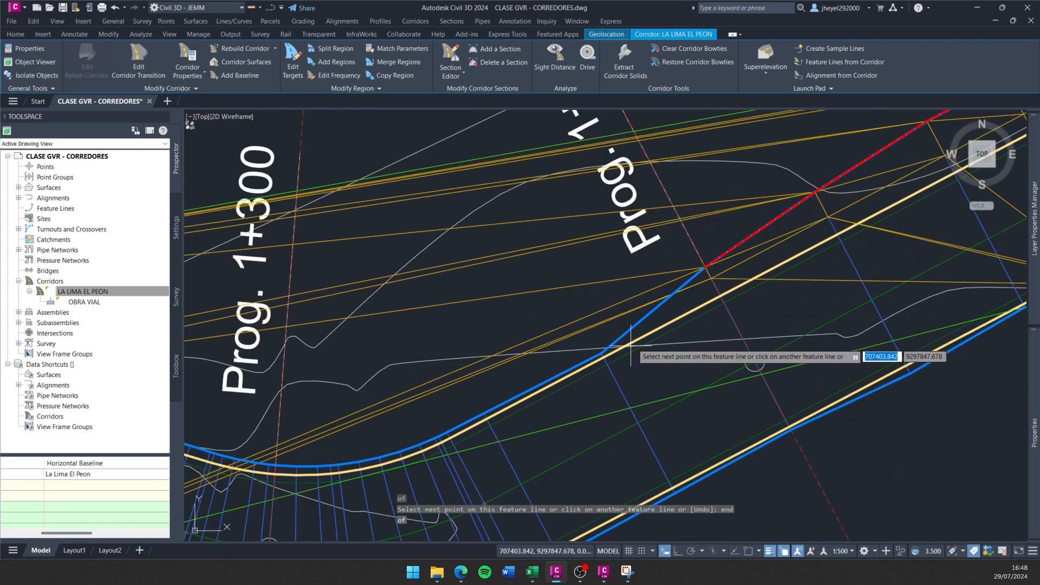
pyautogui.moveTo(701, 314); pyautogui.dragTo(646, 304, button='middle')
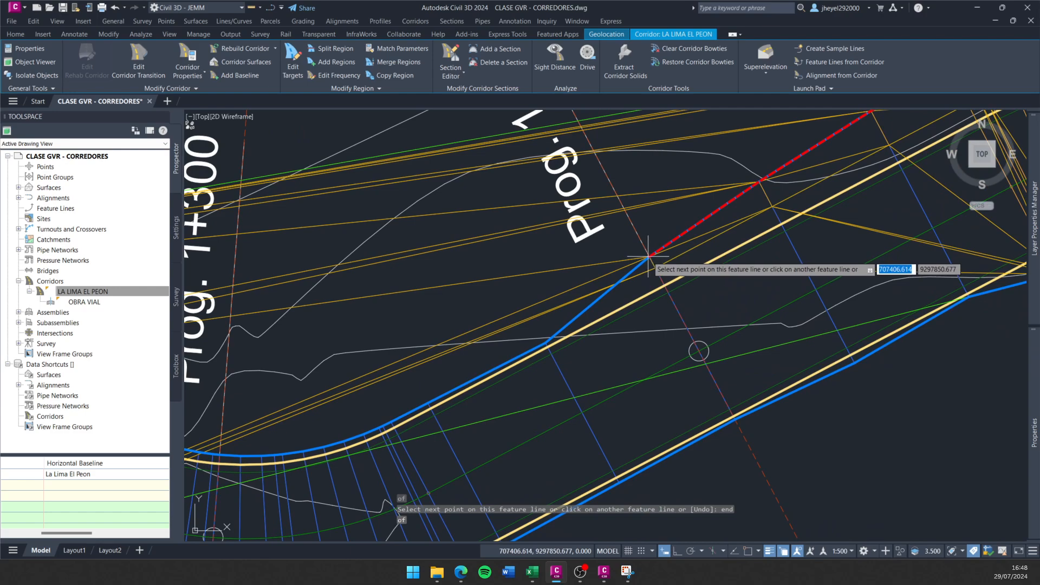
pyautogui.moveTo(714, 392); pyautogui.dragTo(626, 285, button='middle')
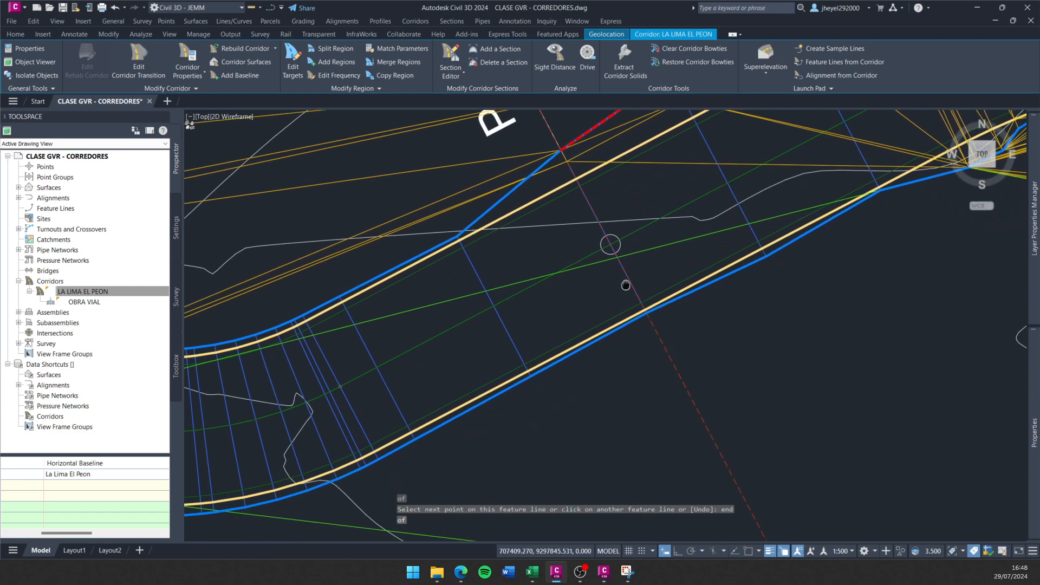
pyautogui.scroll(-2, 626, 285)
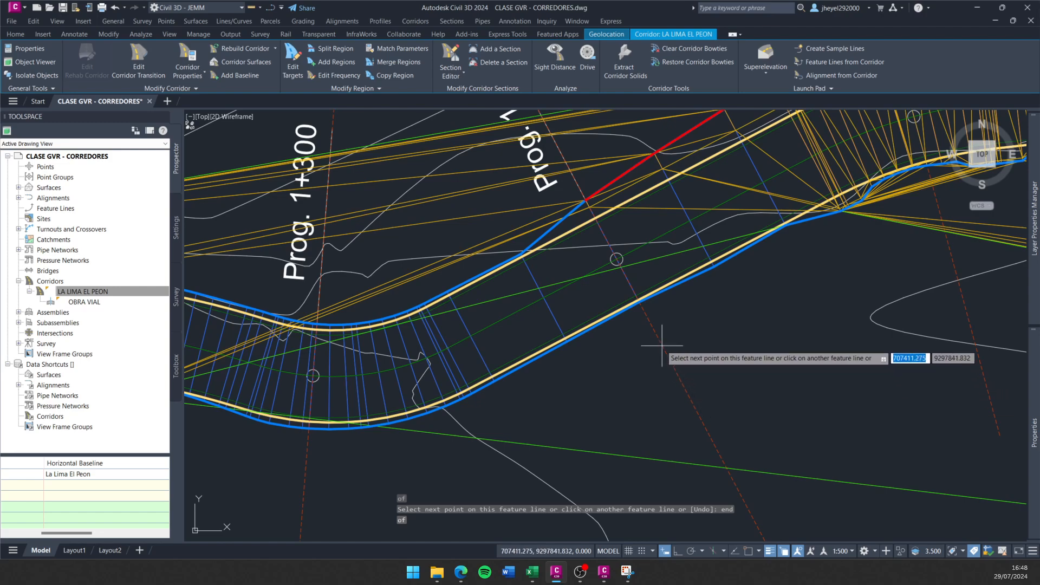
pyautogui.scroll(-2, 626, 277)
pyautogui.scroll(4, 617, 263)
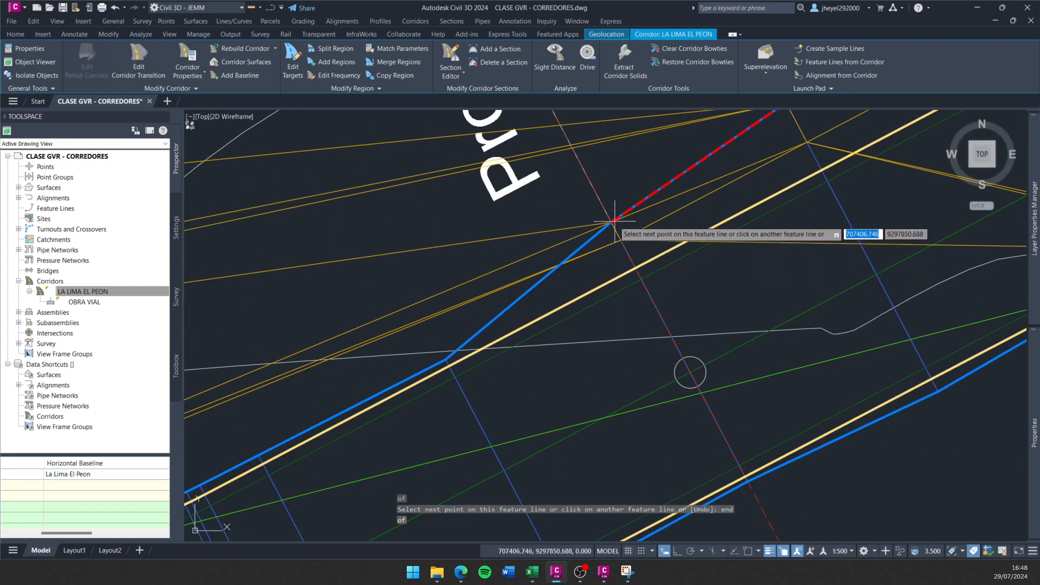
# Add a boundary point at the northern feature line's first vertex west of station 1+280, using endpoint snap.
pyautogui.moveTo(513, 349)
pyautogui.mouseDown(button='middle')
pyautogui.moveTo(629, 235)
pyautogui.moveTo(592, 267)
pyautogui.mouseUp(button='middle')
pyautogui.scroll(-2, 591, 267)
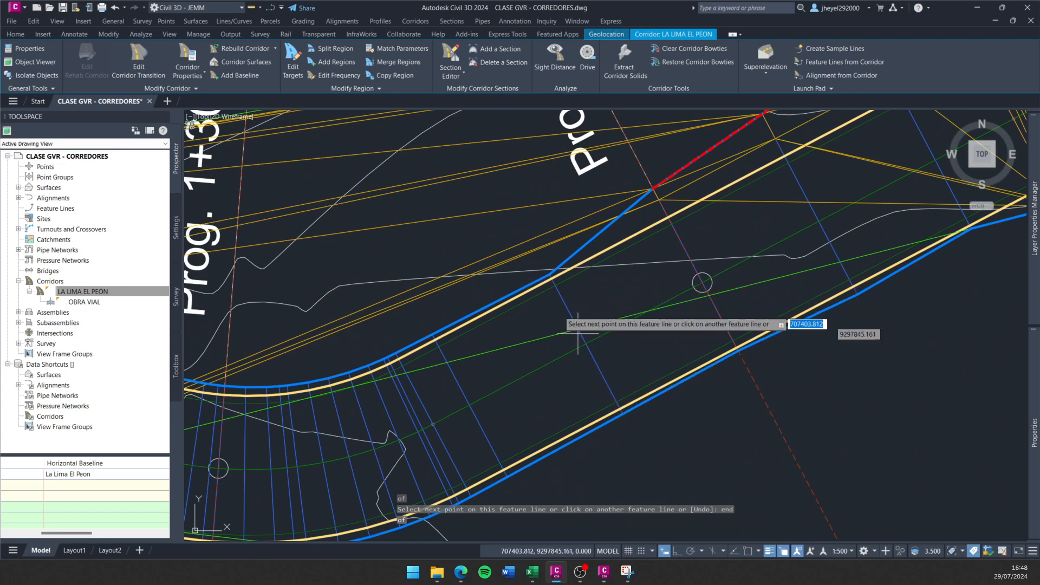
pyautogui.scroll(2, 558, 269)
pyautogui.scroll(2, 558, 268)
pyautogui.moveTo(558, 268); pyautogui.dragTo(490, 303, button='middle')
pyautogui.scroll(-2, 489, 305)
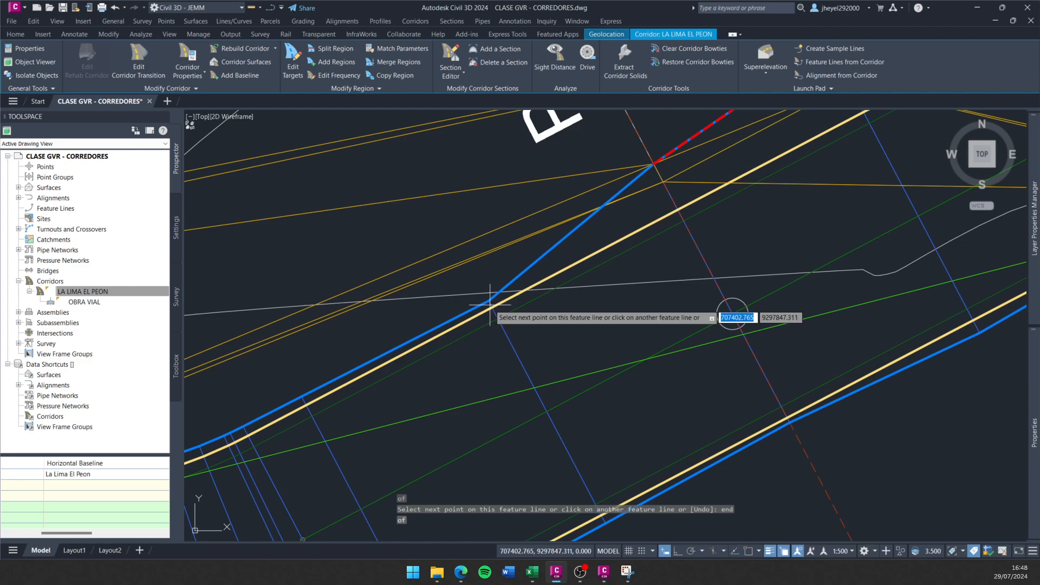
pyautogui.scroll(2, 490, 305)
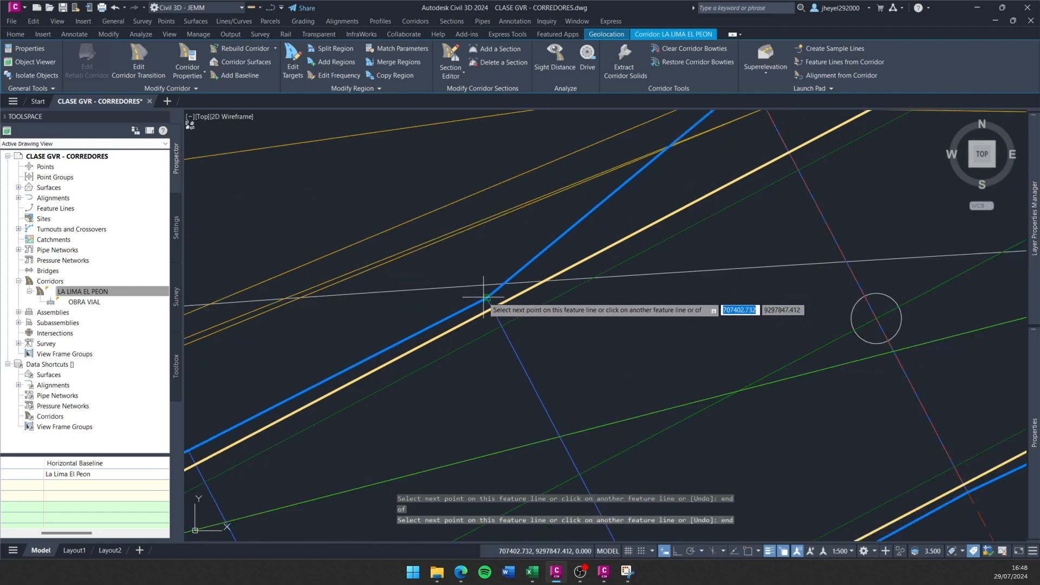
pyautogui.click(488, 297)
# Try to extend the boundary past station 1+300 directly to the upper vertex of the feature line's jog, then undo that point.
pyautogui.scroll(-4, 473, 324)
pyautogui.moveTo(444, 336); pyautogui.dragTo(662, 294, button='middle')
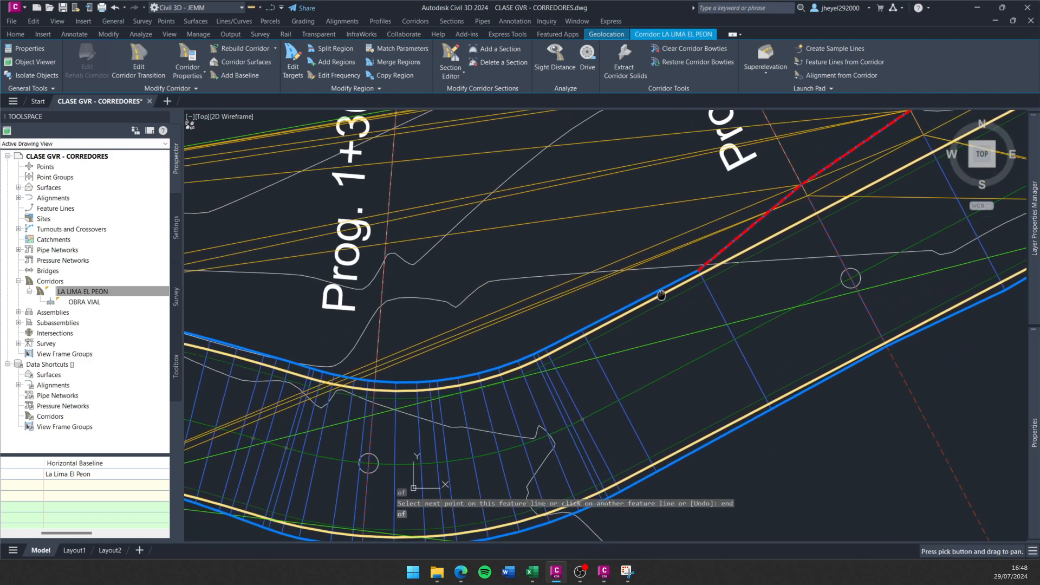
pyautogui.moveTo(509, 374); pyautogui.dragTo(728, 355, button='middle')
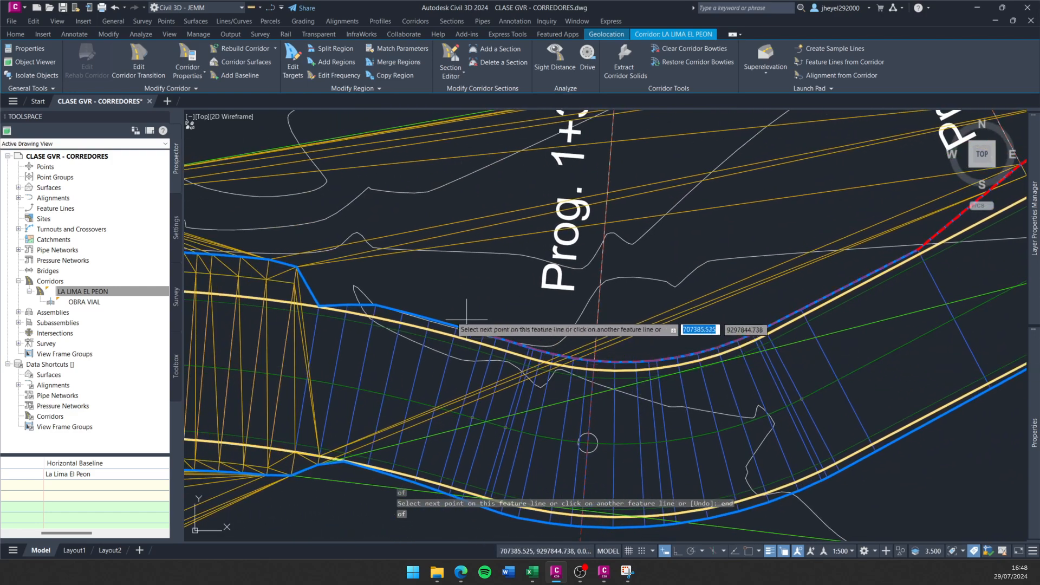
pyautogui.moveTo(338, 307); pyautogui.dragTo(474, 335, button='middle')
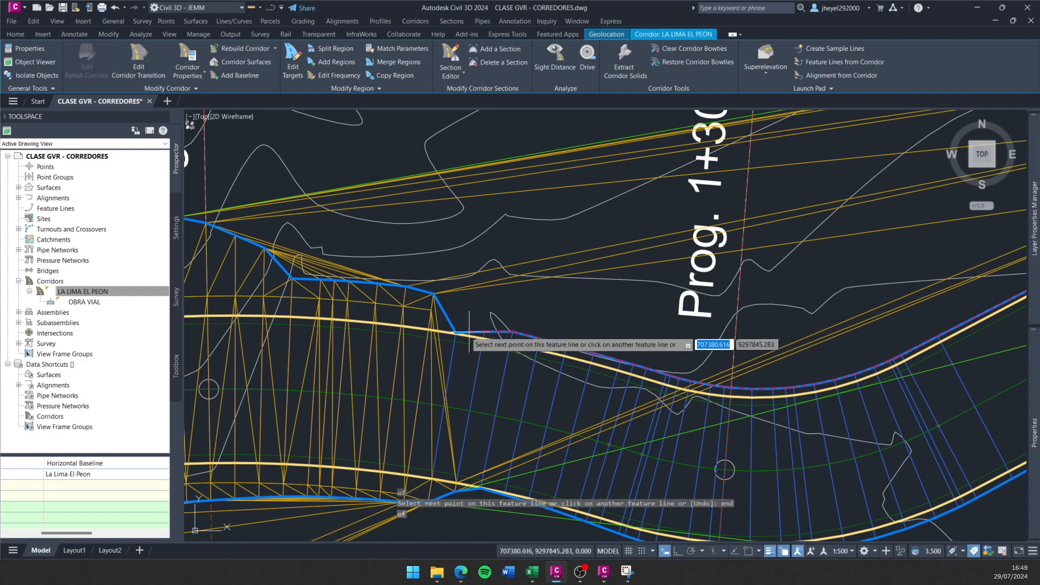
pyautogui.scroll(2, 453, 333)
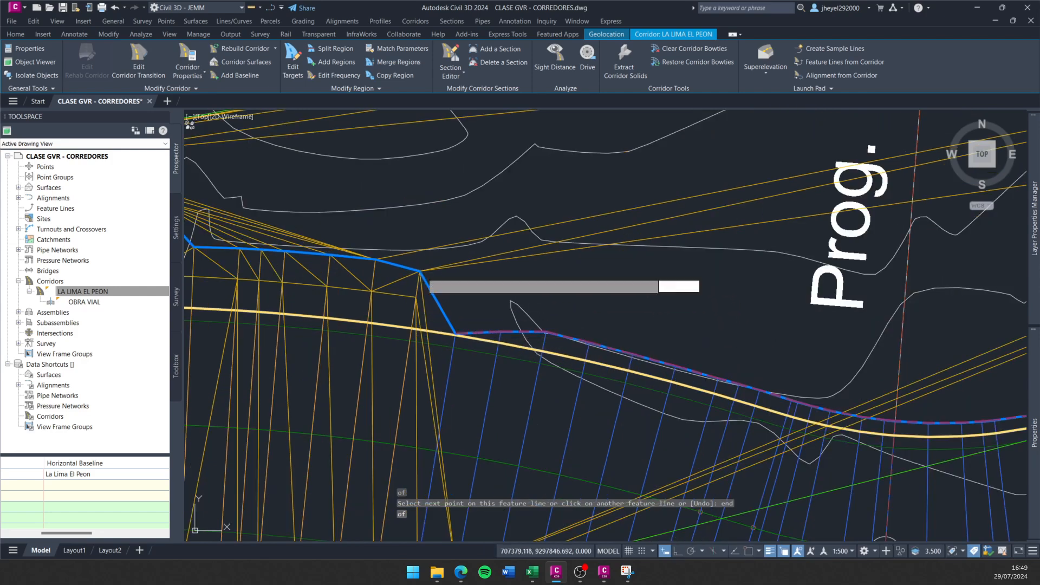
pyautogui.click(420, 270)
pyautogui.write('end')
pyautogui.press('Return')
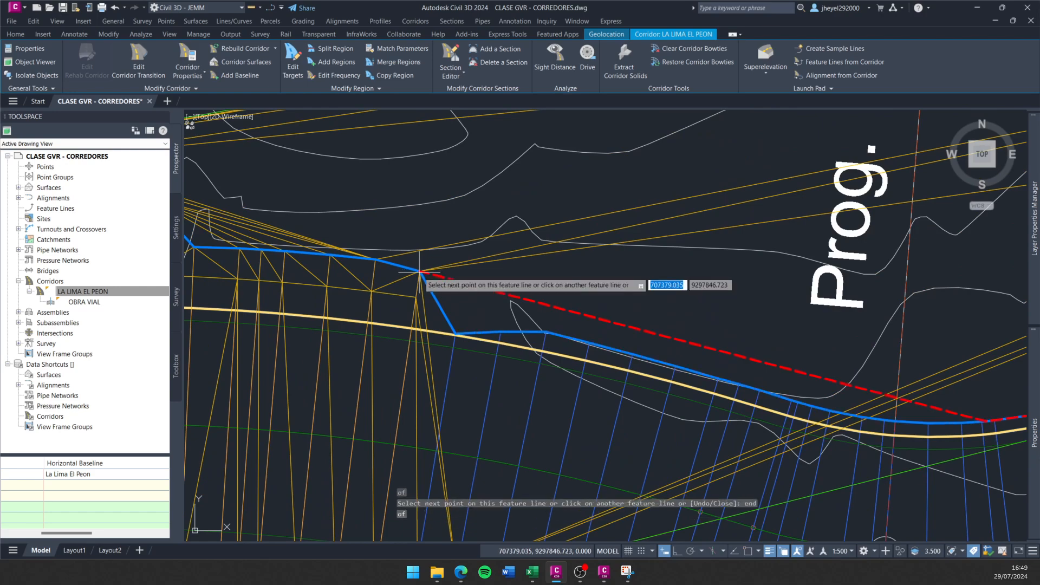
pyautogui.scroll(-2, 563, 288)
pyautogui.moveTo(566, 288); pyautogui.dragTo(493, 296, button='middle')
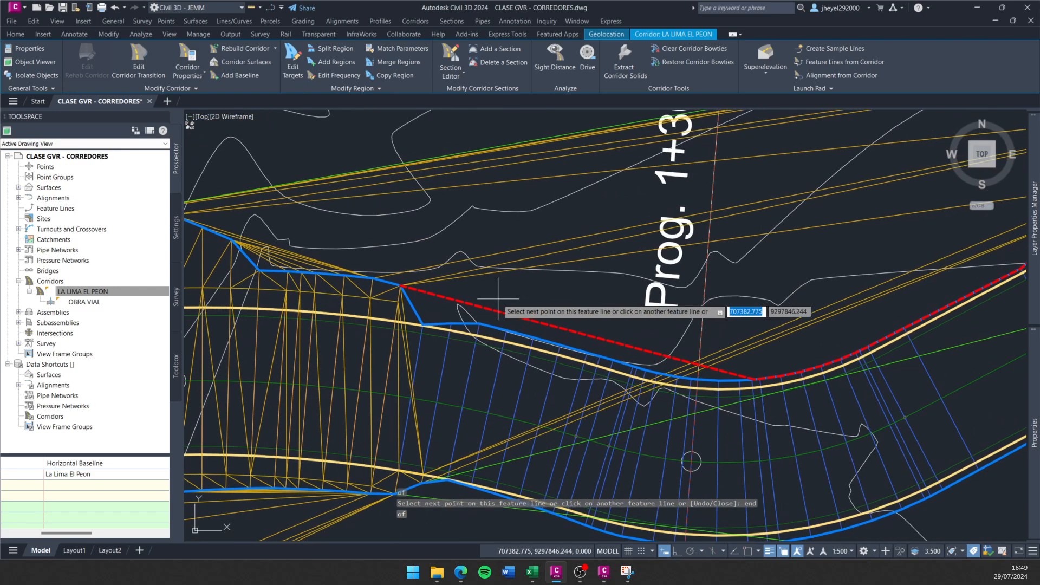
pyautogui.hotkey('ctrl', 'z')
# Add boundary points at the lower and upper vertices of the northern feature line's jog between stations 1+300 and 1+320, using endpoint snap.
pyautogui.scroll(4, 428, 322)
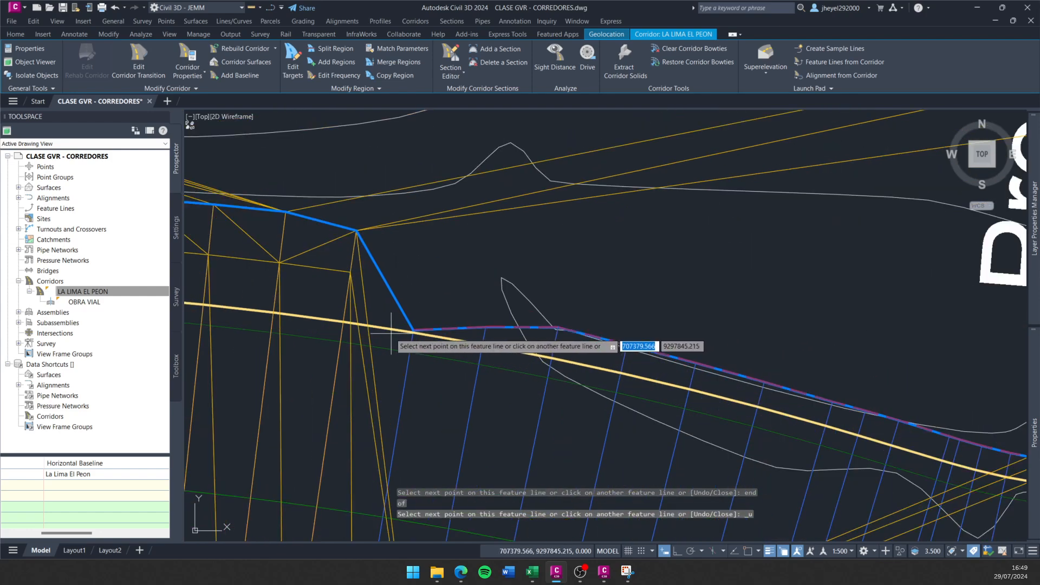
pyautogui.press('Return')
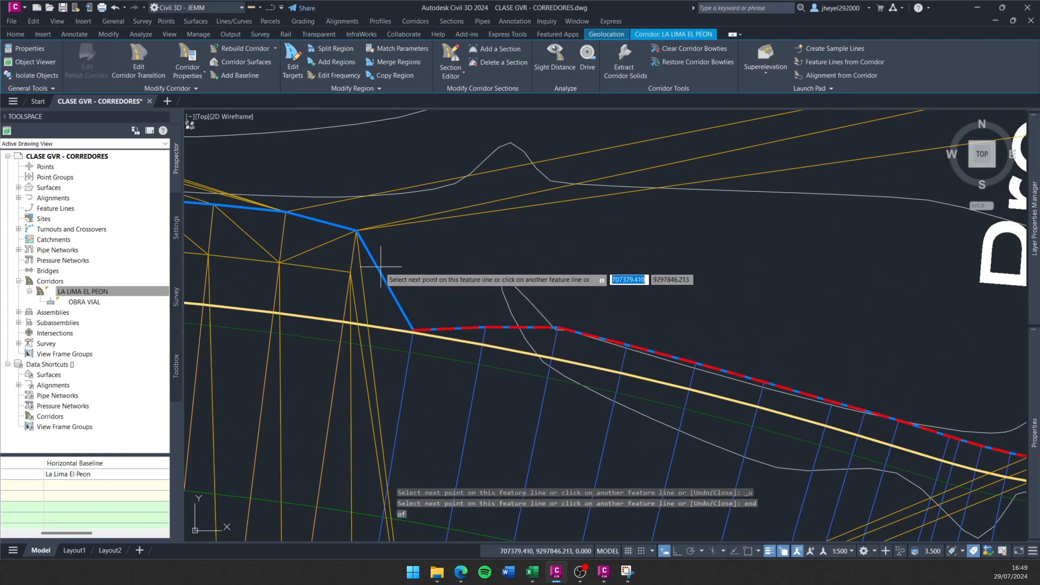
pyautogui.press('Return')
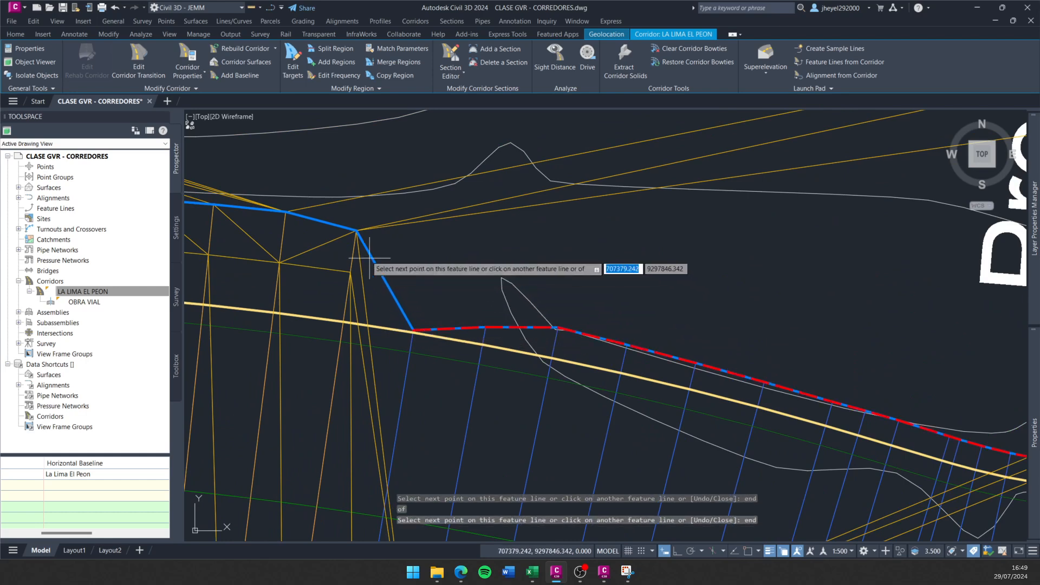
pyautogui.click(356, 232)
# Add a boundary point at the northern outer feature line's vertex at station 1+340, using endpoint snap.
pyautogui.scroll(-5, 345, 233)
pyautogui.scroll(4, 347, 249)
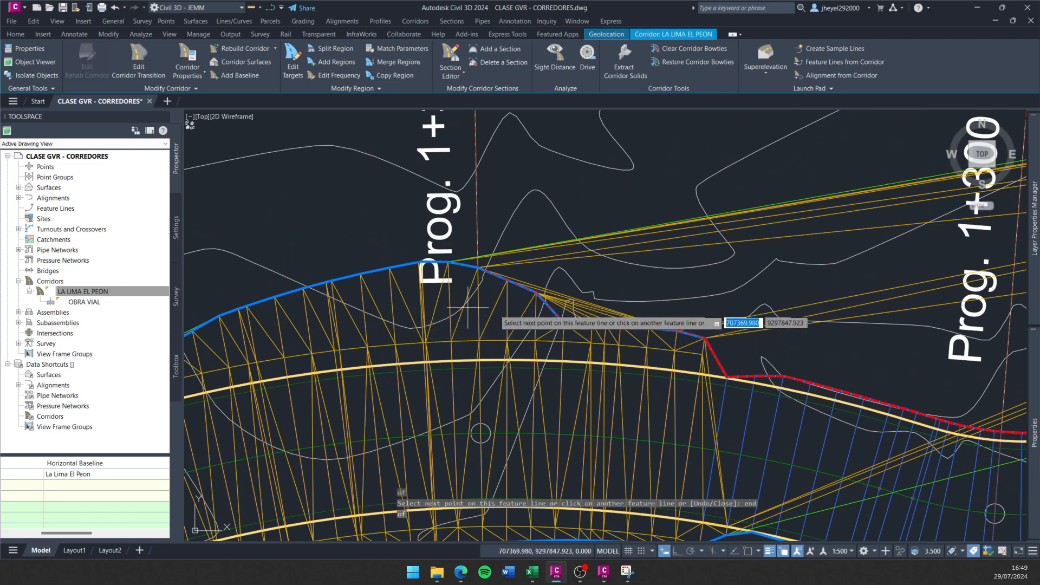
pyautogui.moveTo(424, 290)
pyautogui.mouseDown(button='middle')
pyautogui.moveTo(584, 255)
pyautogui.moveTo(413, 267)
pyautogui.mouseUp(button='middle')
pyautogui.moveTo(323, 283)
pyautogui.mouseDown(button='middle')
pyautogui.moveTo(354, 276)
pyautogui.moveTo(543, 301)
pyautogui.mouseUp(button='middle')
pyautogui.moveTo(389, 362); pyautogui.dragTo(589, 274, button='middle')
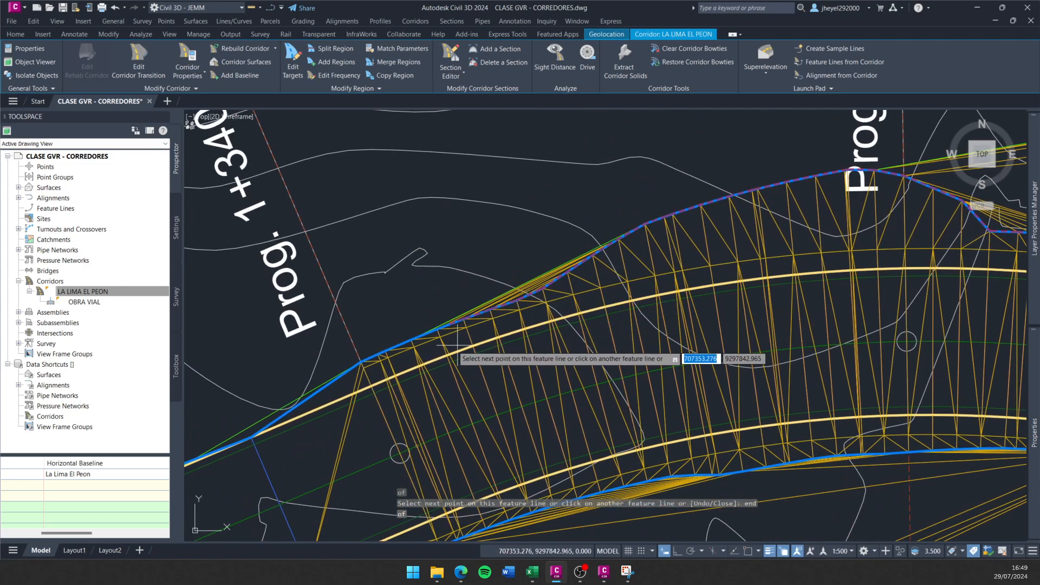
pyautogui.scroll(-2, 426, 355)
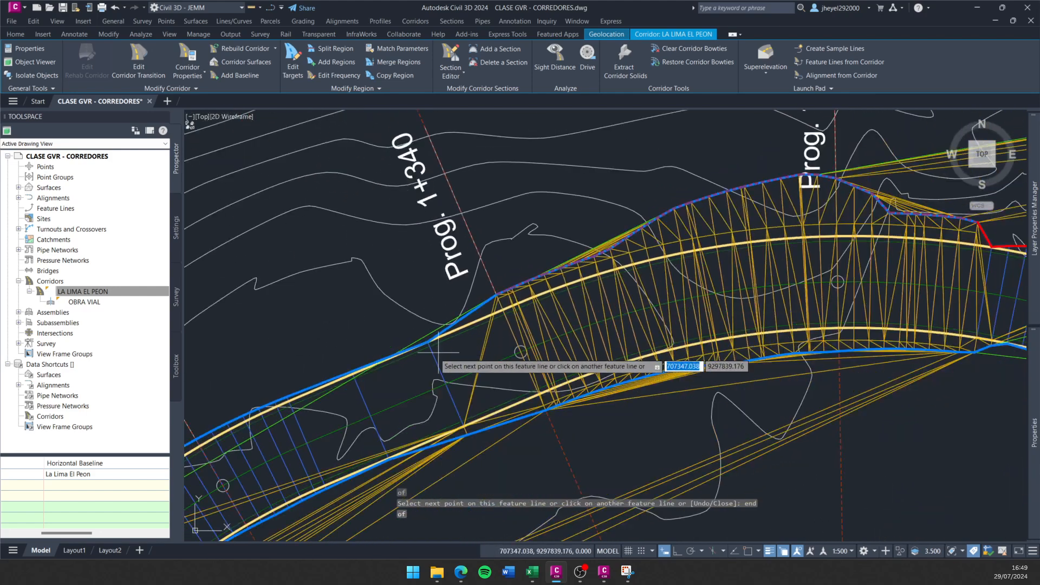
pyautogui.moveTo(412, 352); pyautogui.dragTo(498, 324, button='middle')
pyautogui.scroll(3, 590, 265)
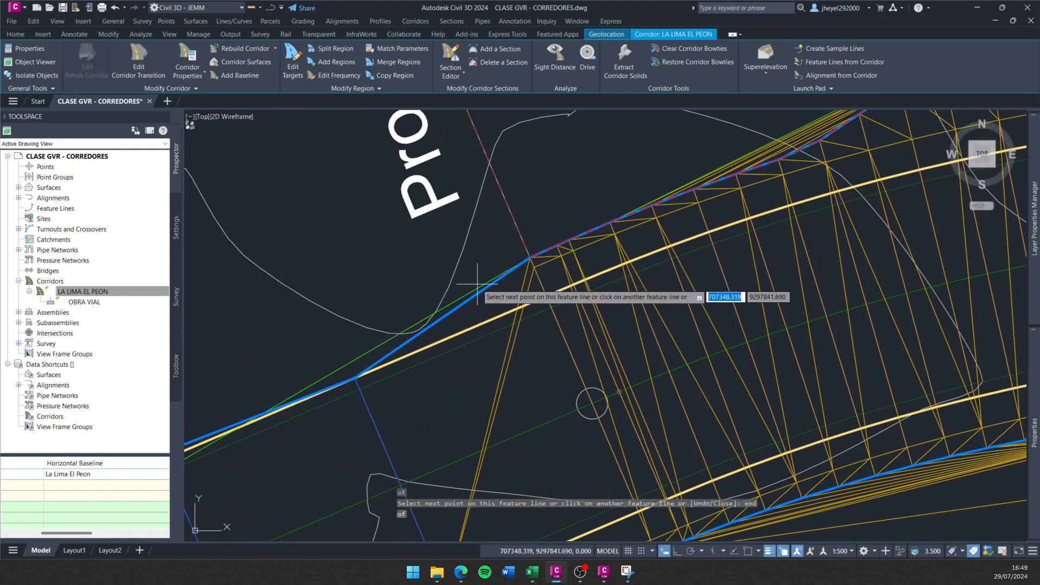
pyautogui.scroll(-2, 477, 283)
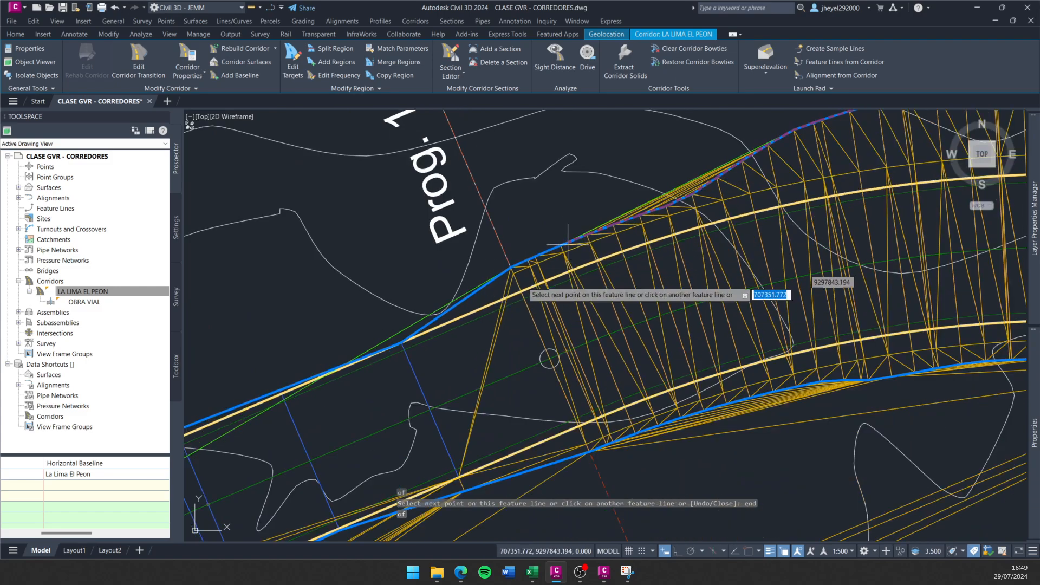
pyautogui.scroll(-6, 455, 302)
pyautogui.moveTo(303, 325); pyautogui.dragTo(737, 216, button='middle')
pyautogui.scroll(-2, 731, 216)
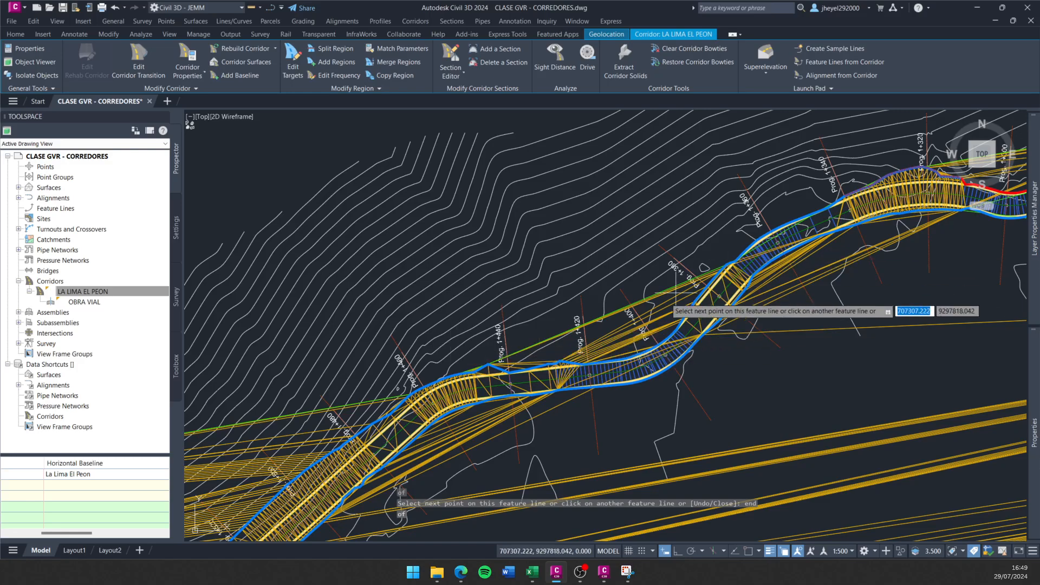
pyautogui.scroll(7, 676, 293)
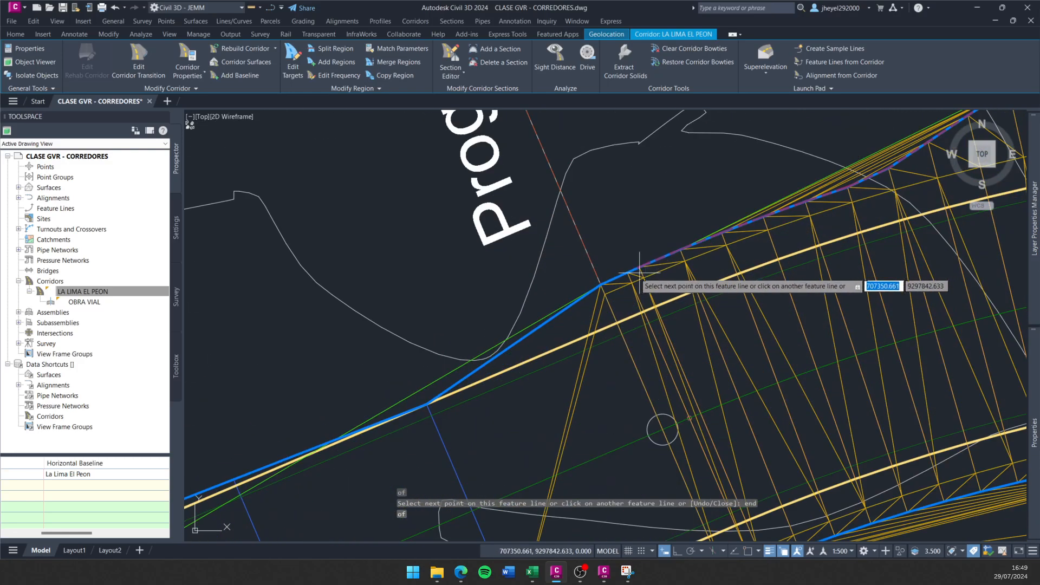
pyautogui.scroll(3, 640, 269)
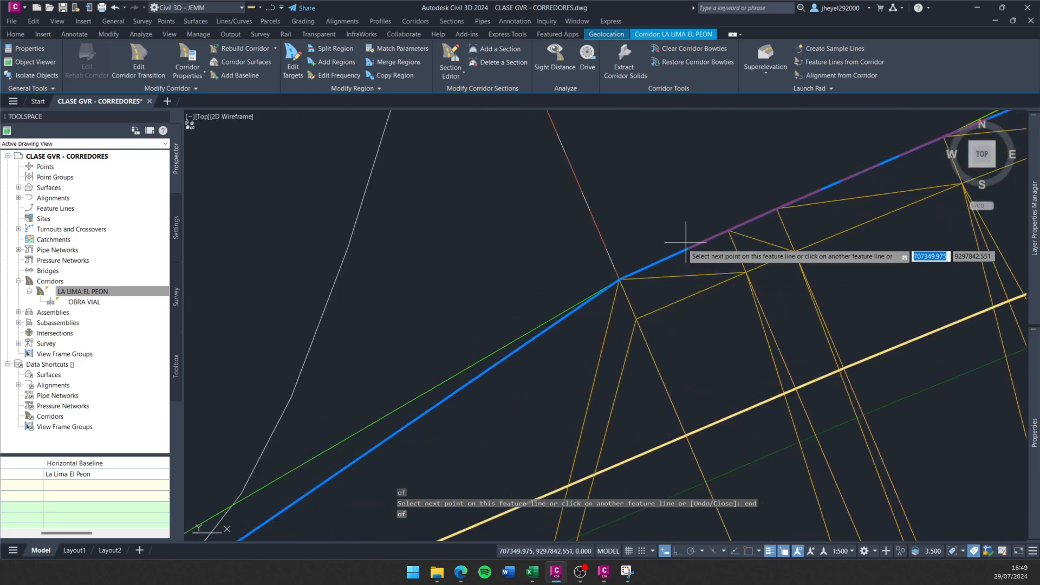
pyautogui.scroll(-3, 604, 293)
pyautogui.scroll(1, 602, 295)
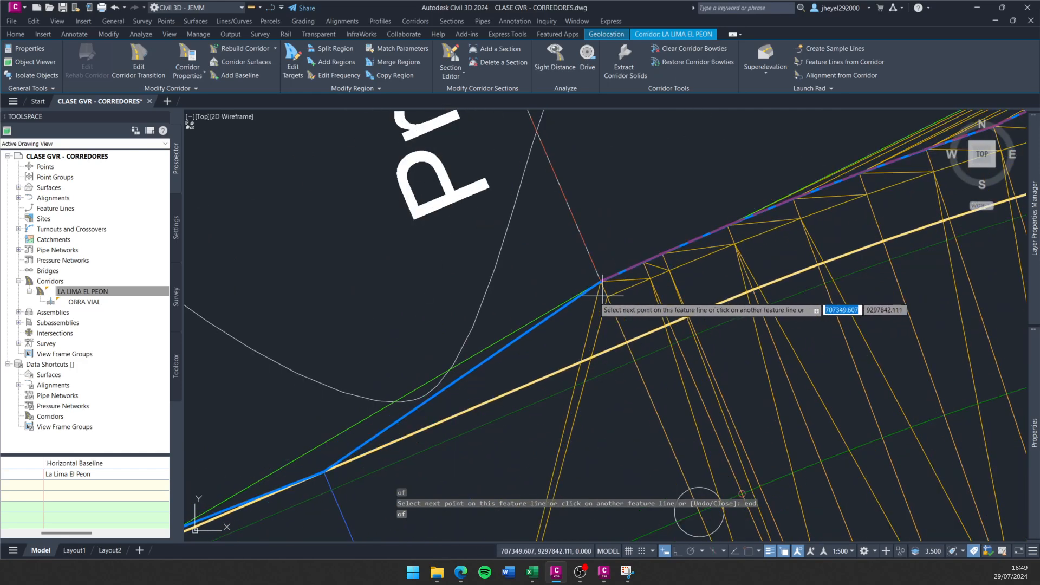
pyautogui.press('Return')
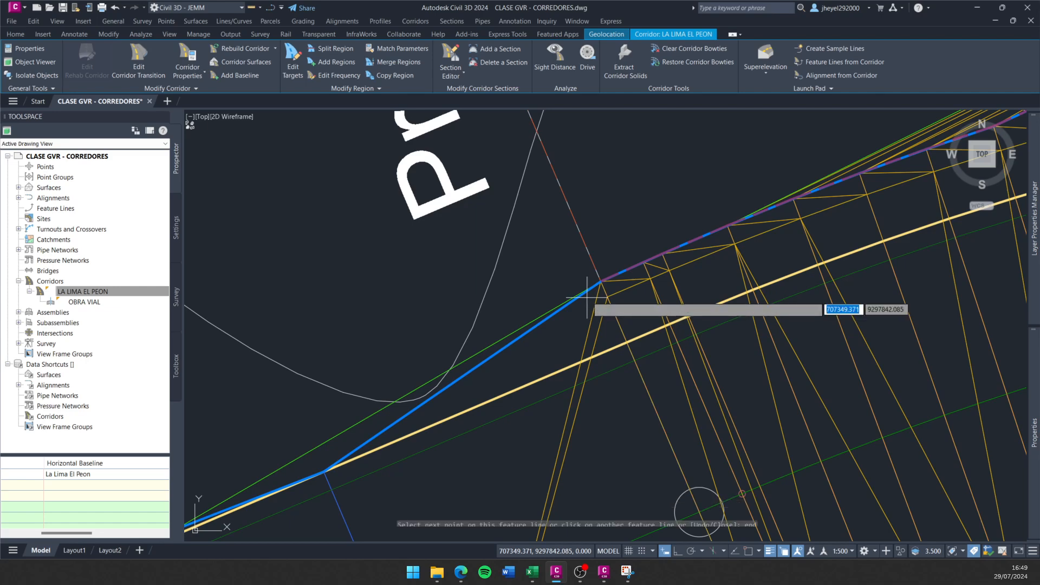
pyautogui.click(599, 283)
# Add a boundary point at the first vertex west of station 1+340 with endpoint snap, choosing the Borde_2 feature line.
pyautogui.scroll(-2, 584, 298)
pyautogui.moveTo(585, 299); pyautogui.dragTo(639, 246, button='middle')
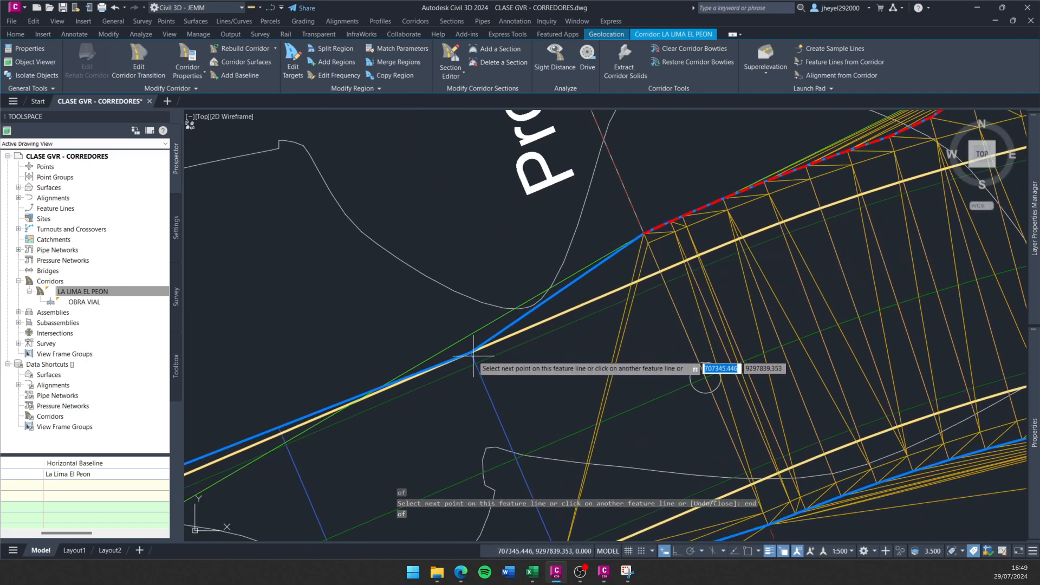
pyautogui.press('Return')
pyautogui.scroll(2, 464, 360)
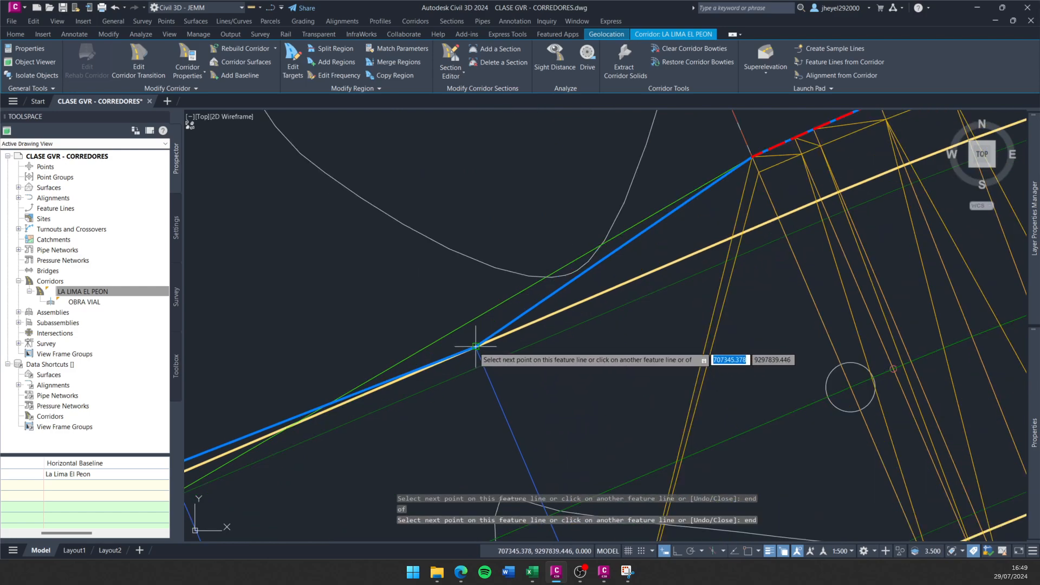
pyautogui.click(475, 346)
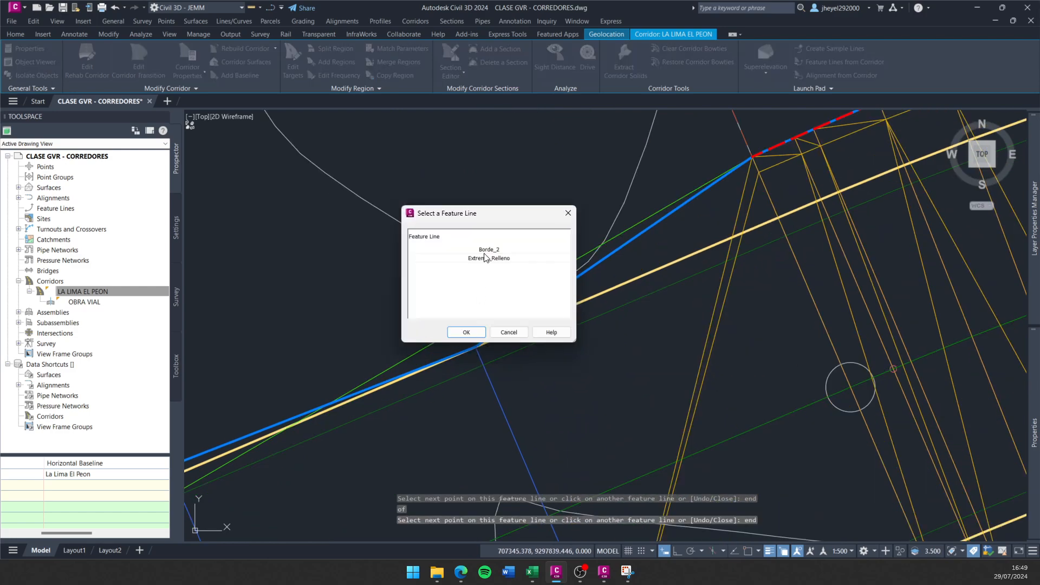
pyautogui.moveTo(514, 214); pyautogui.dragTo(473, 129)
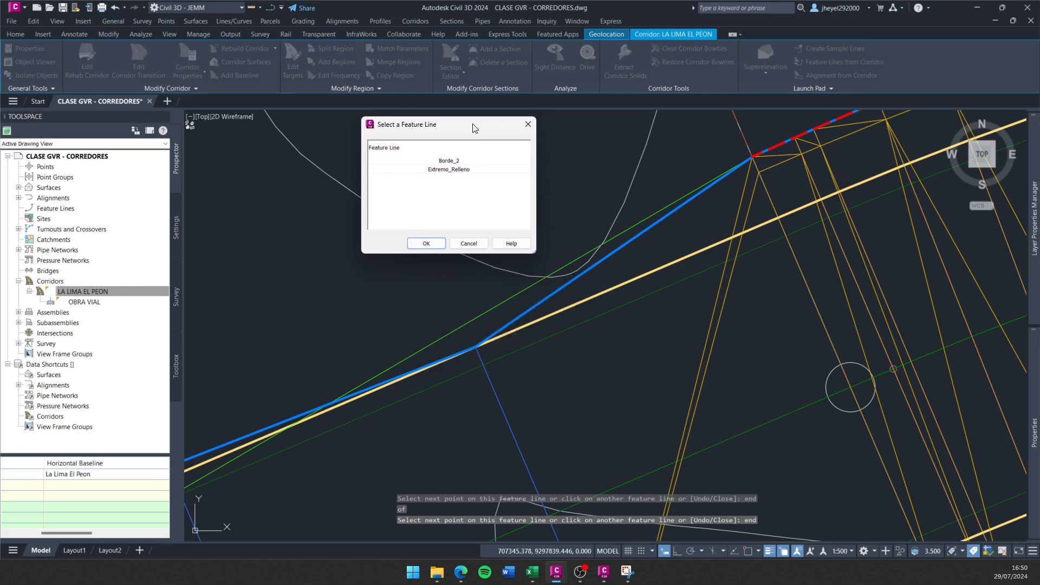
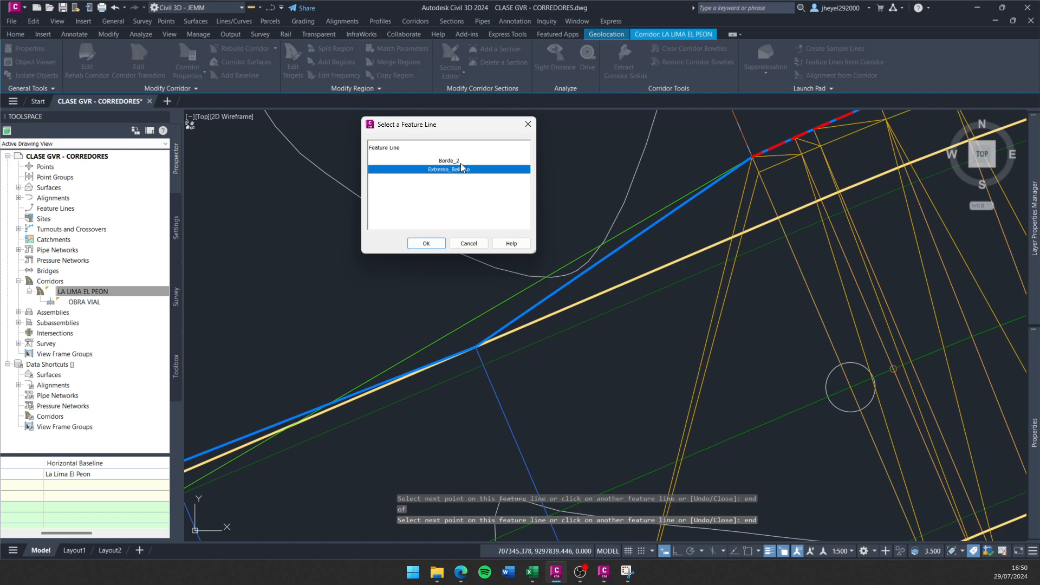
pyautogui.click(457, 161)
pyautogui.click(427, 244)
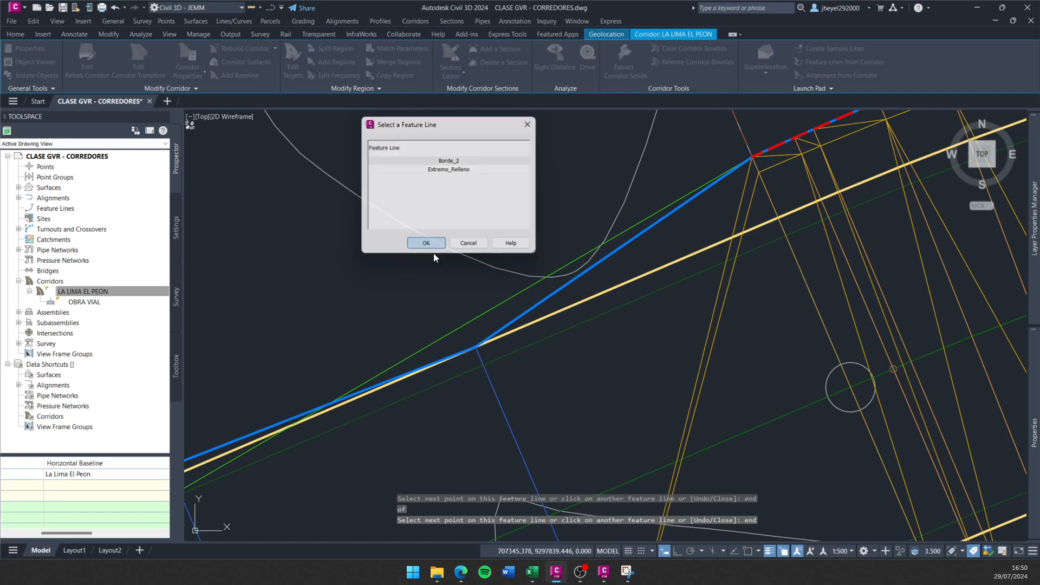
pyautogui.click(463, 352)
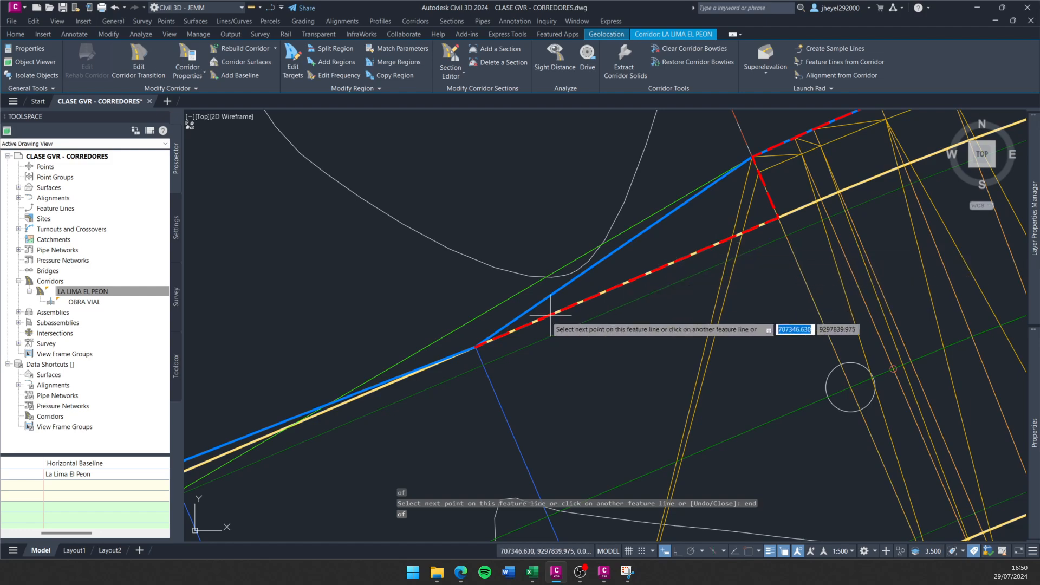
# Extend the boundary along Borde_2 to the vertex where it meets the outer feature line between stations 1+360 and 1+380, using endpoint snap.
pyautogui.scroll(4, 478, 351)
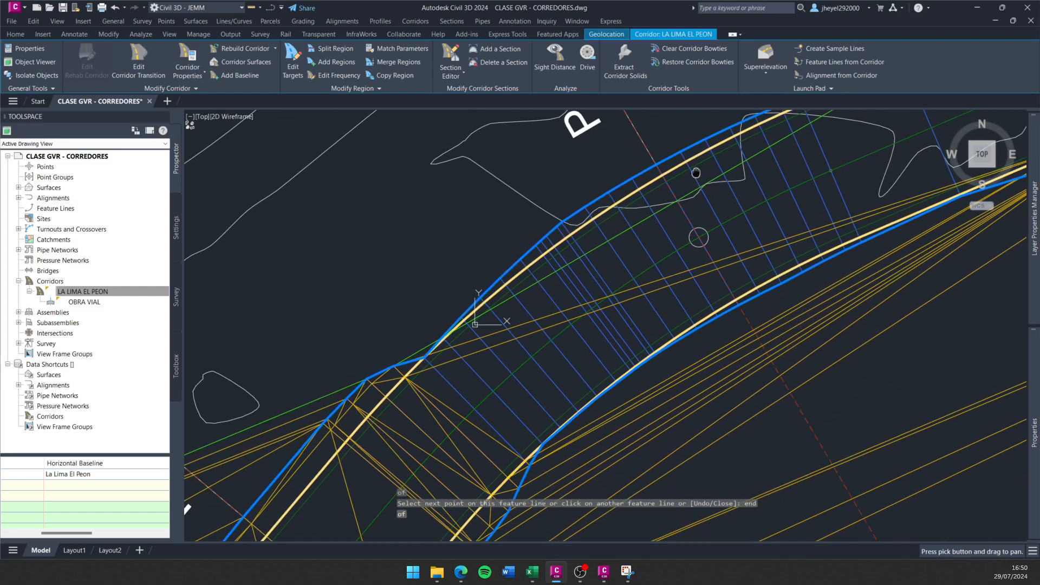
pyautogui.scroll(2, 478, 362)
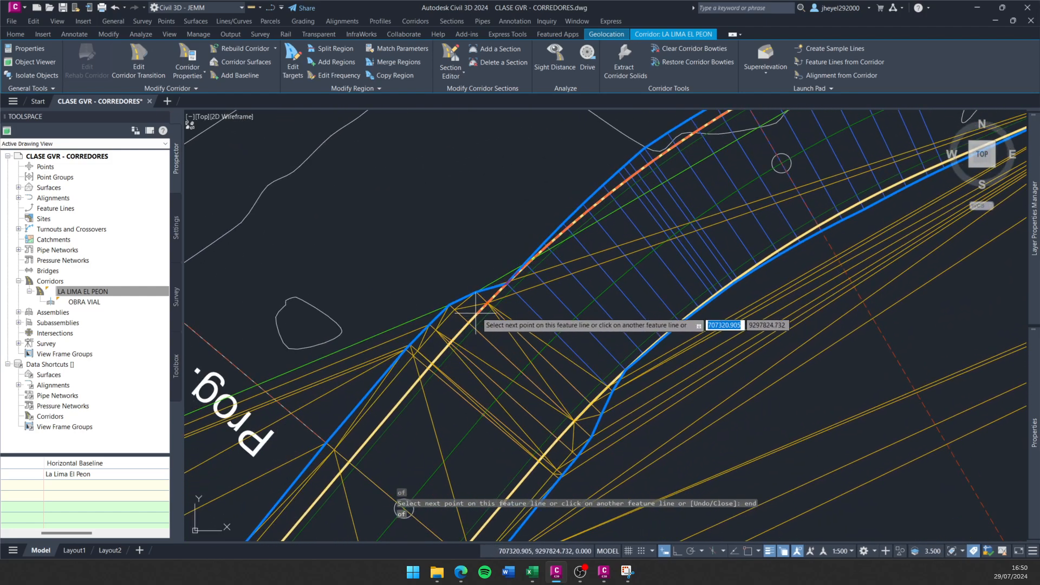
pyautogui.scroll(1, 497, 278)
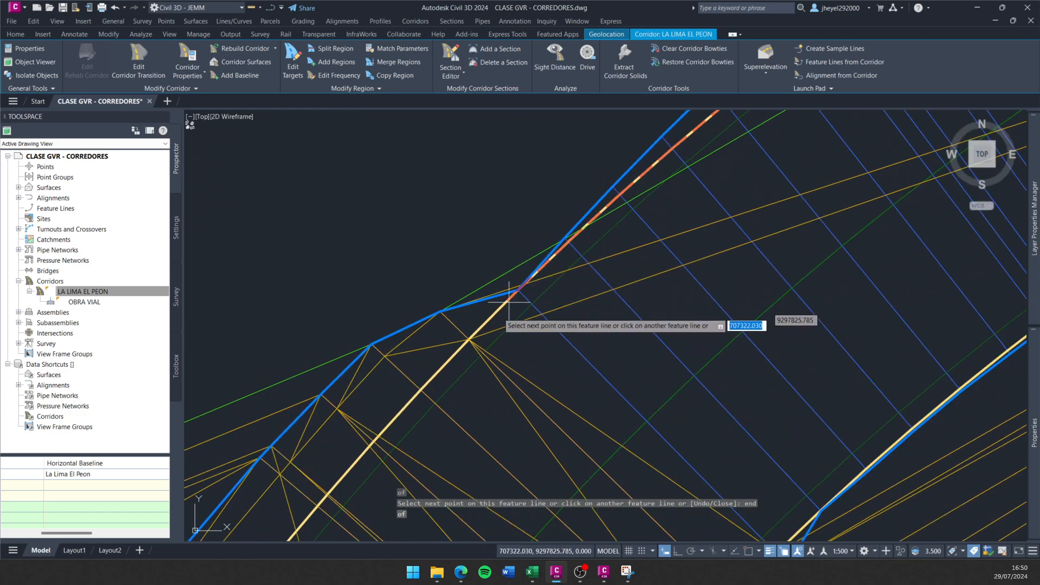
pyautogui.scroll(5, 519, 287)
pyautogui.scroll(-7, 530, 284)
pyautogui.moveTo(514, 279); pyautogui.dragTo(464, 372, button='middle')
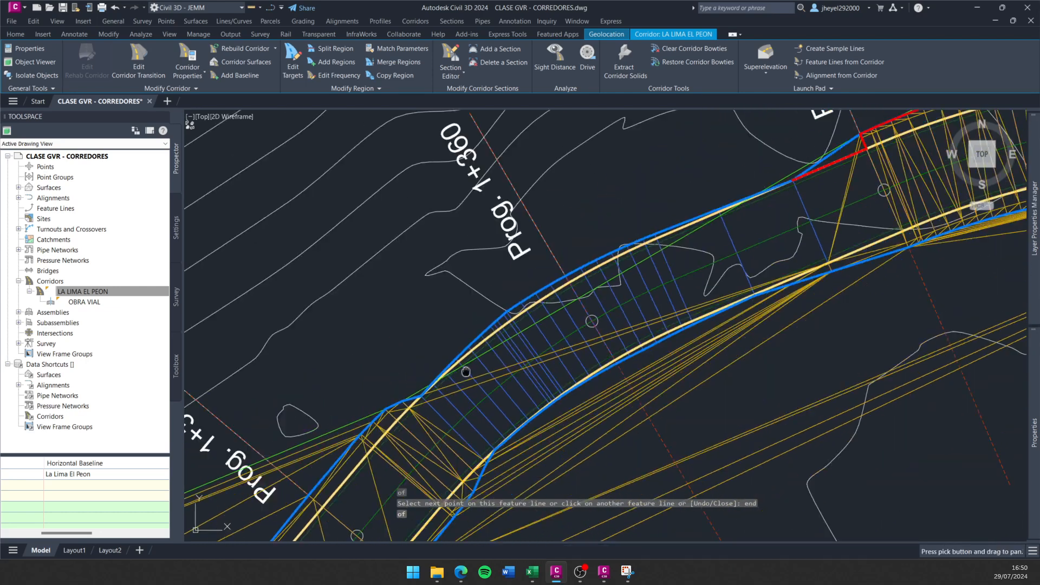
pyautogui.moveTo(704, 254); pyautogui.dragTo(558, 317, button='middle')
pyautogui.scroll(2, 692, 237)
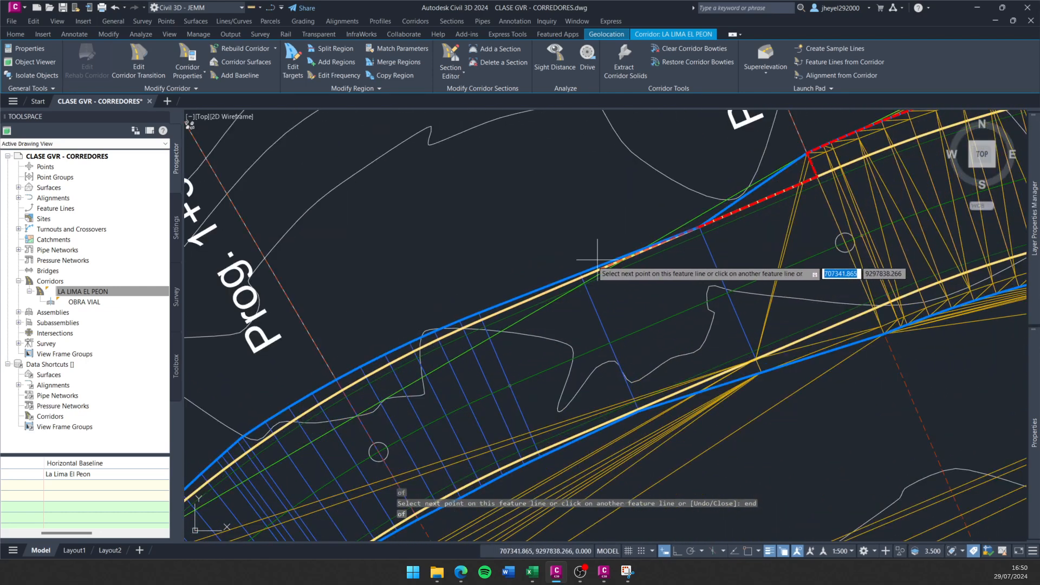
pyautogui.scroll(-2, 434, 335)
pyautogui.scroll(3, 524, 325)
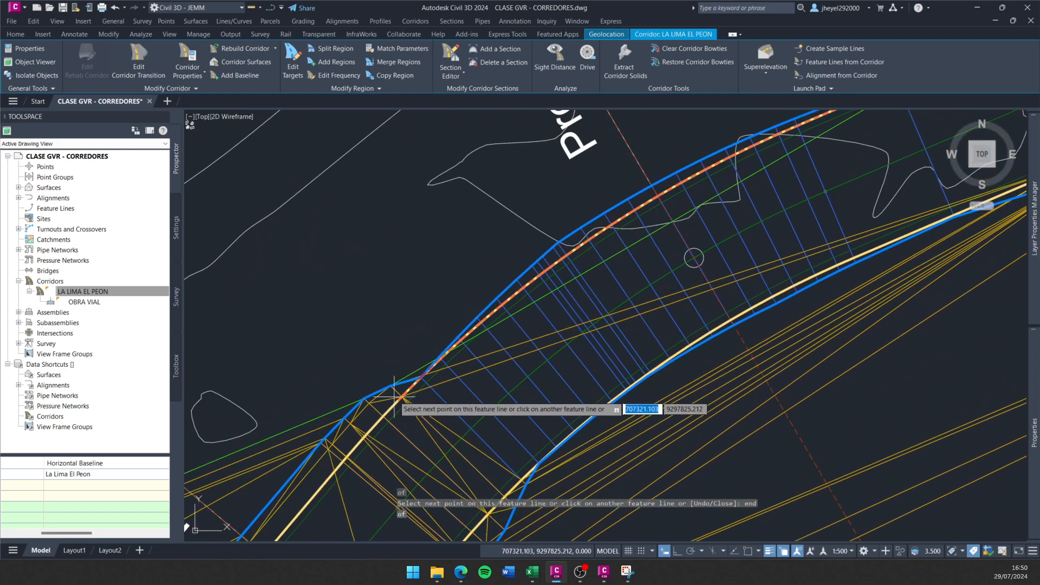
pyautogui.scroll(2, 427, 373)
pyautogui.scroll(2, 428, 371)
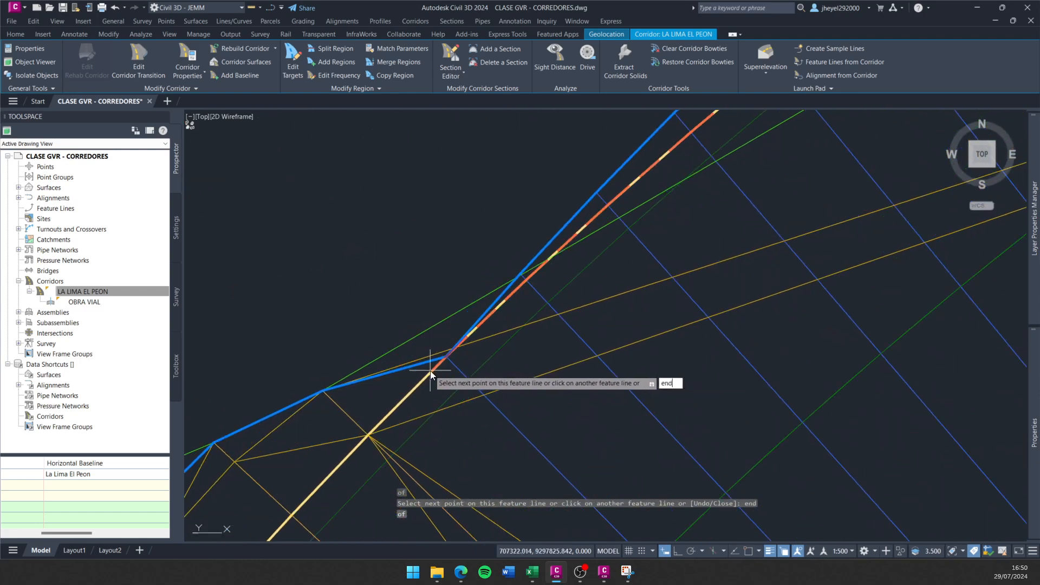
pyautogui.press('Return')
# Try to extend the boundary to the outer feature line's adjacent vertex toward station 1+380.
pyautogui.moveTo(337, 396); pyautogui.dragTo(448, 329, button='middle')
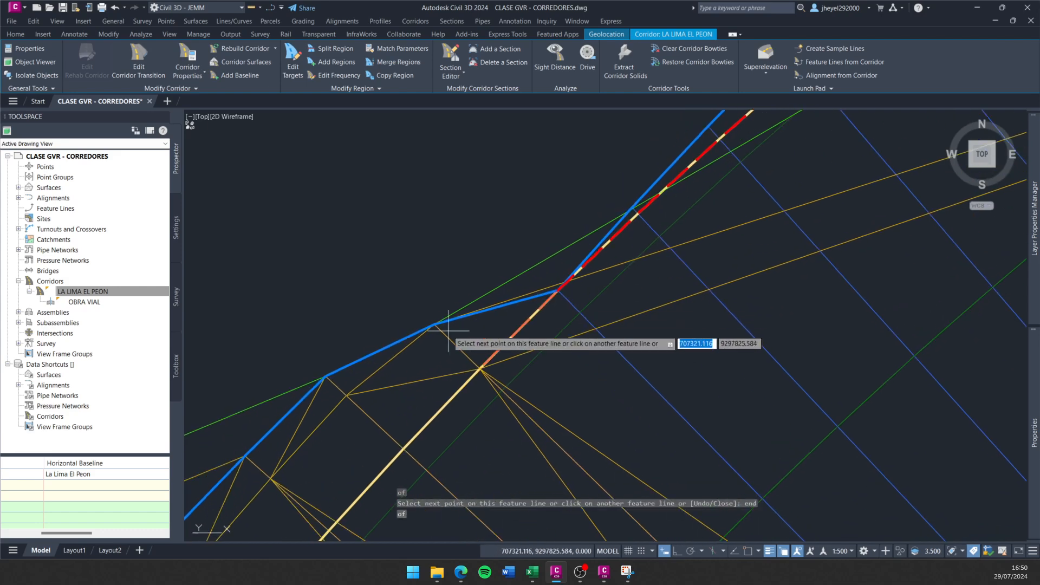
pyautogui.click(436, 324)
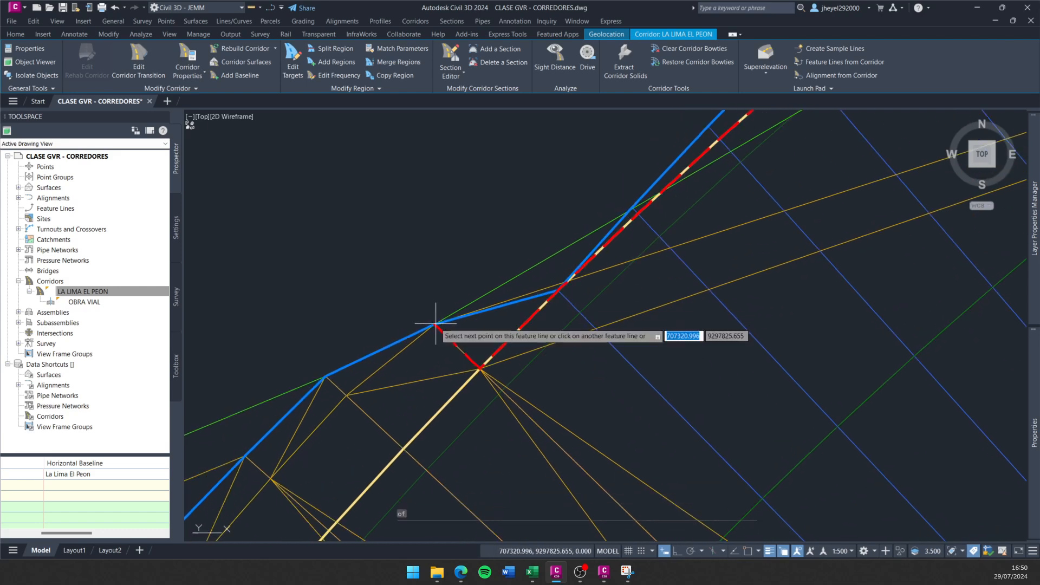
# Examine the boundary path and the corridor's feature lines between stations 1+360 and 1+420.
pyautogui.scroll(-2, 292, 395)
pyautogui.moveTo(291, 396); pyautogui.dragTo(564, 190, button='middle')
pyautogui.scroll(-2, 564, 190)
pyautogui.moveTo(419, 381); pyautogui.dragTo(598, 199, button='middle')
pyautogui.scroll(-2, 598, 199)
pyautogui.moveTo(454, 394); pyautogui.dragTo(594, 228, button='middle')
pyautogui.scroll(-3, 594, 228)
pyautogui.scroll(5, 581, 203)
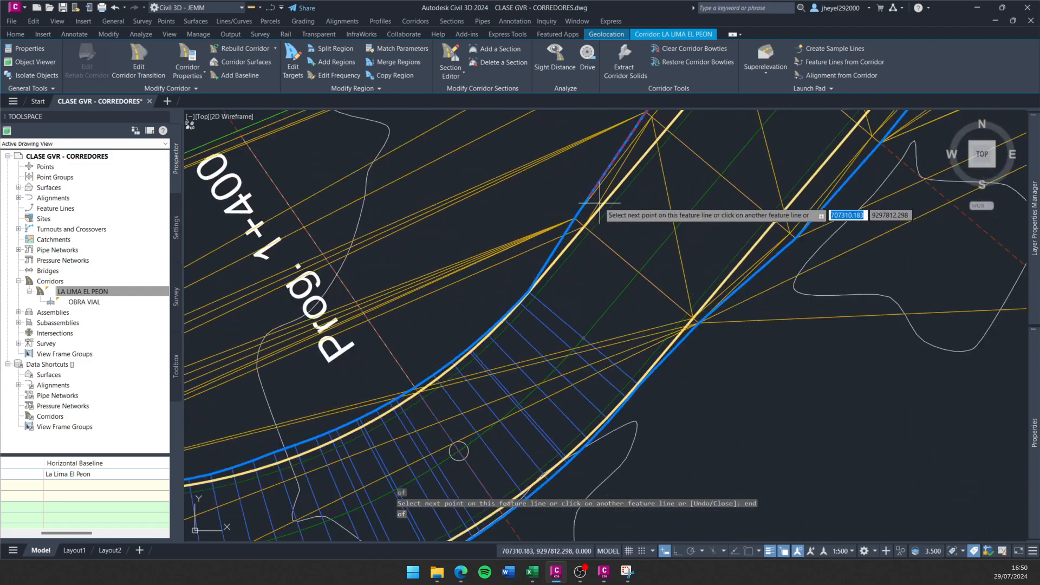
pyautogui.scroll(-4, 569, 222)
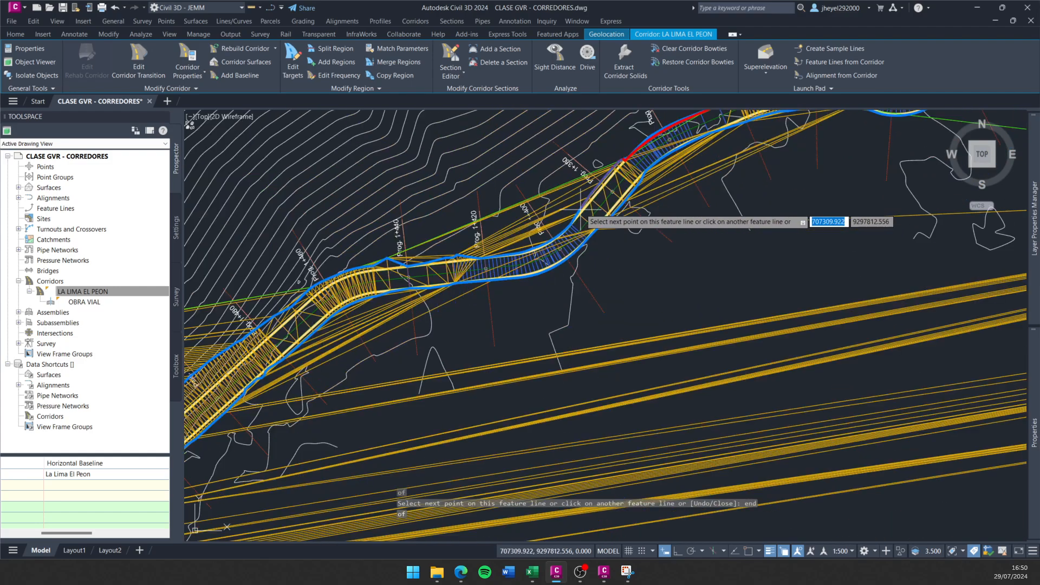
pyautogui.scroll(3, 581, 208)
pyautogui.scroll(-8, 583, 207)
pyautogui.moveTo(583, 207); pyautogui.dragTo(529, 247, button='middle')
pyautogui.scroll(7, 529, 247)
pyautogui.scroll(2, 529, 247)
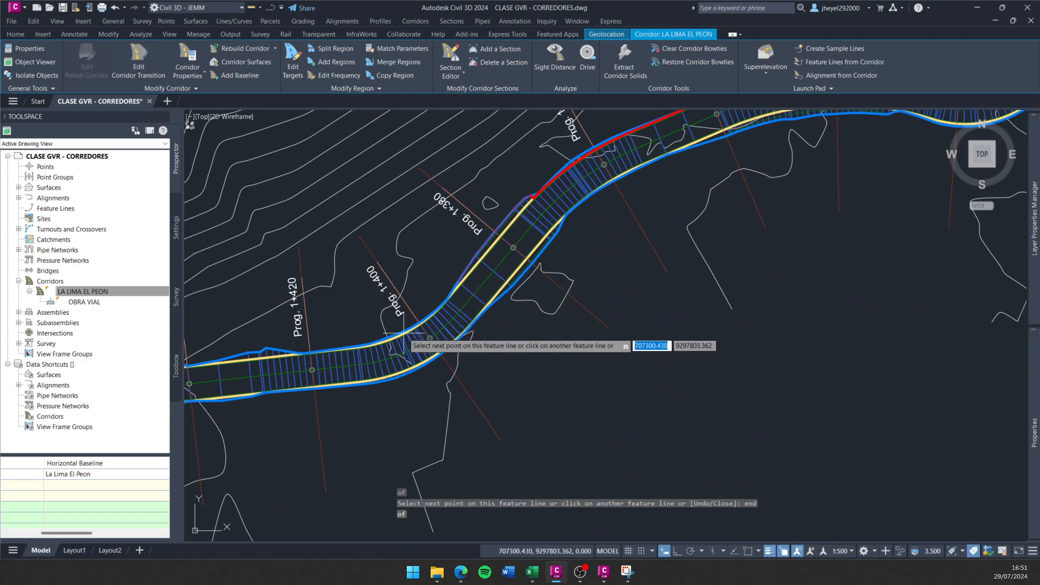
pyautogui.scroll(-2, 398, 338)
pyautogui.scroll(-1, 409, 297)
pyautogui.scroll(3, 408, 336)
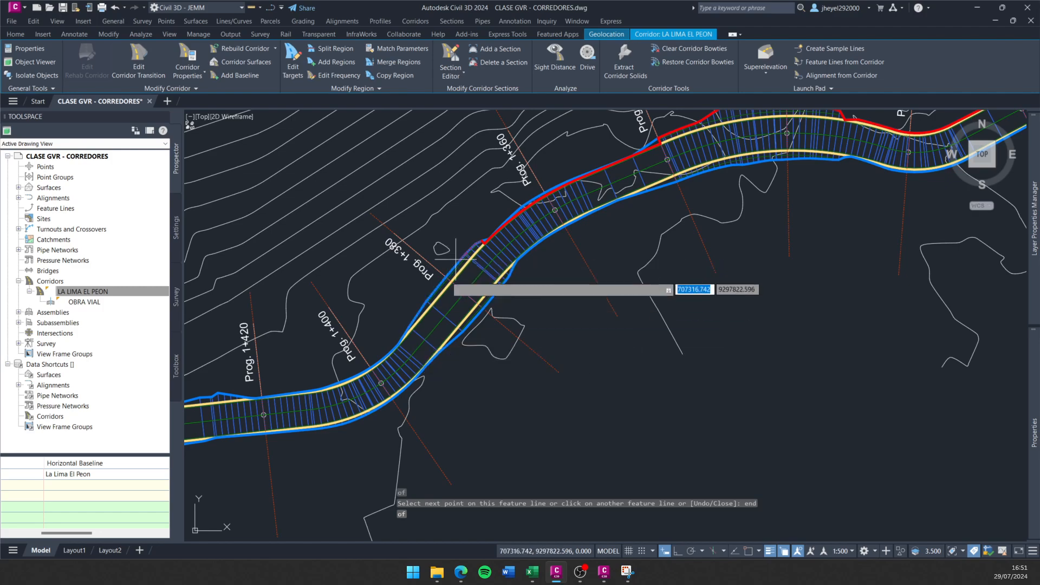
pyautogui.scroll(-3, 450, 302)
pyautogui.scroll(5, 449, 302)
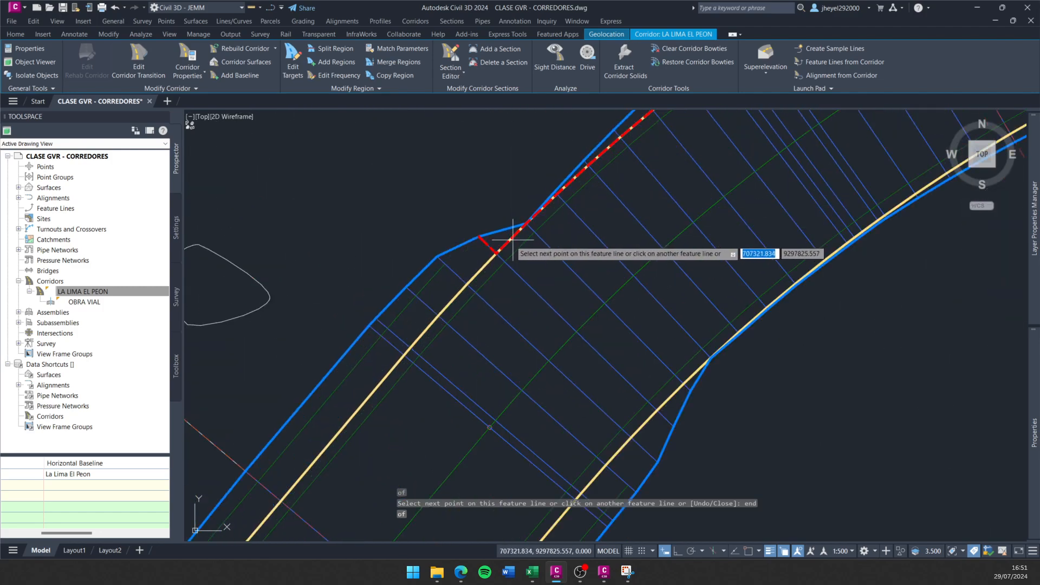
# Undo the last boundary point and re-pick the vertex where Borde_2 meets the outer feature line before station 1+380, using endpoint snap.
pyautogui.hotkey('ctrl', 'z')
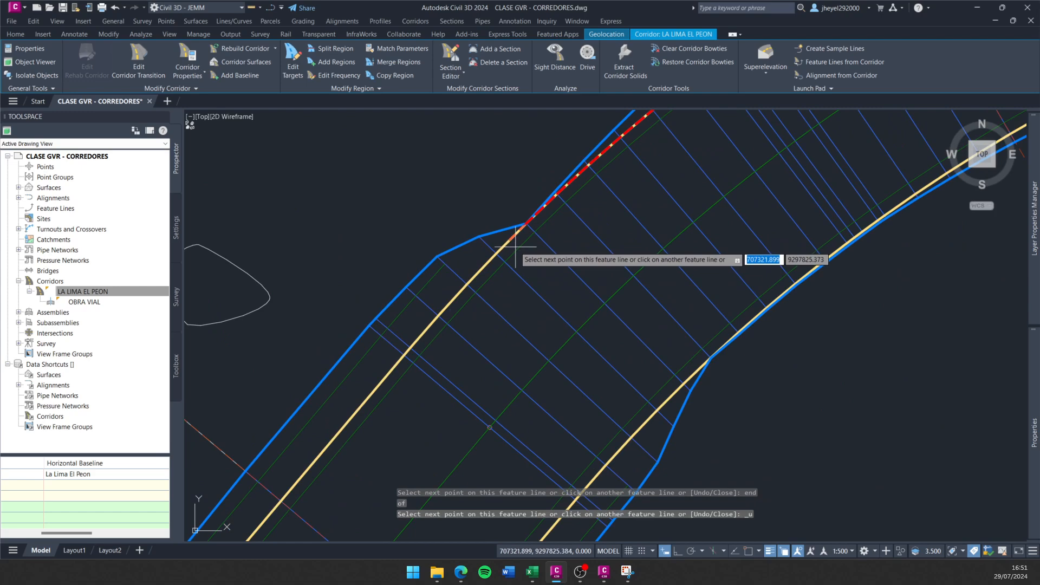
pyautogui.scroll(2, 517, 248)
pyautogui.write('en')
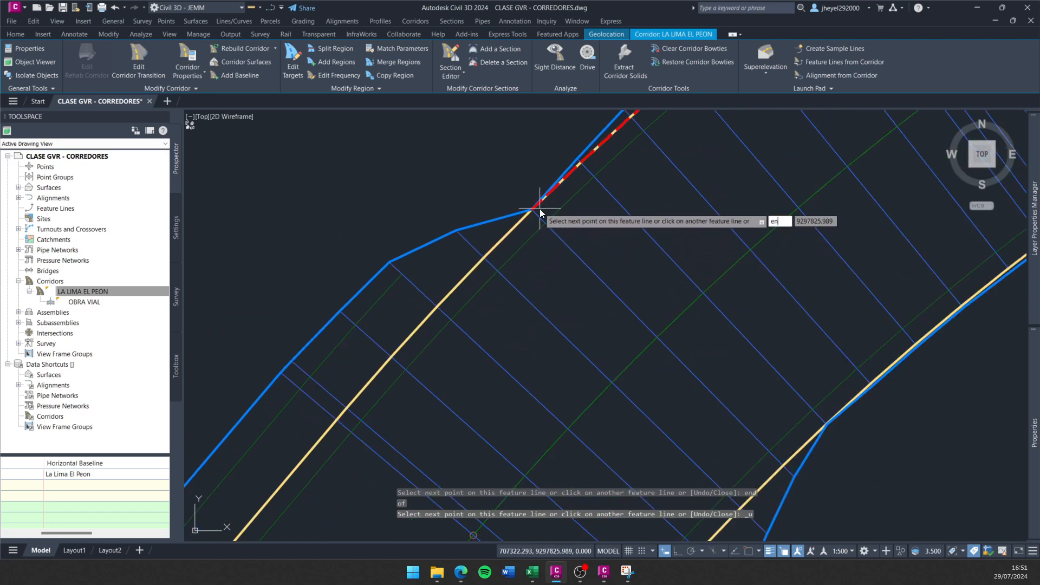
pyautogui.write('d')
pyautogui.press('Return')
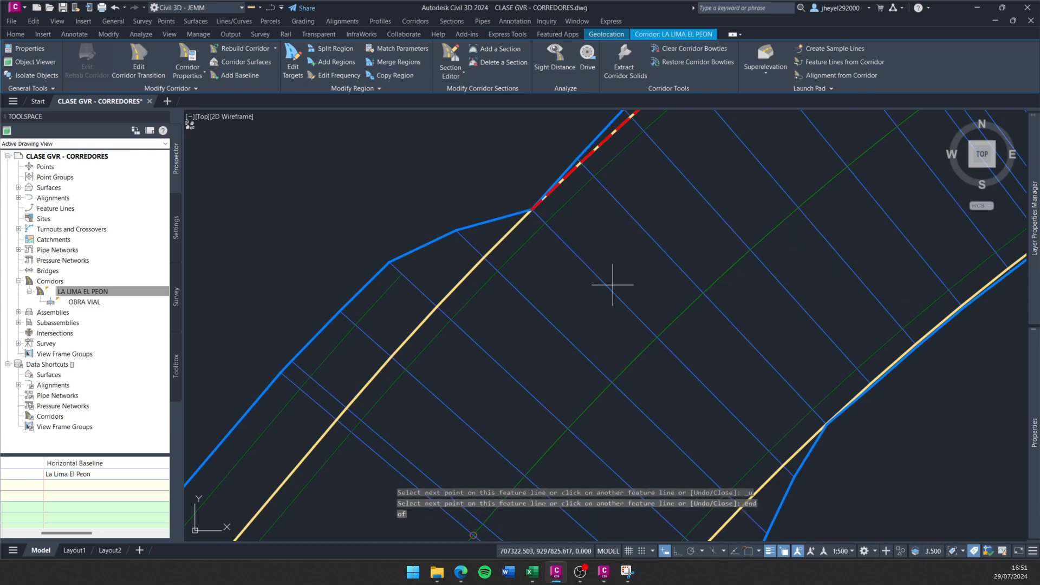
pyautogui.moveTo(660, 326); pyautogui.dragTo(535, 283, button='middle')
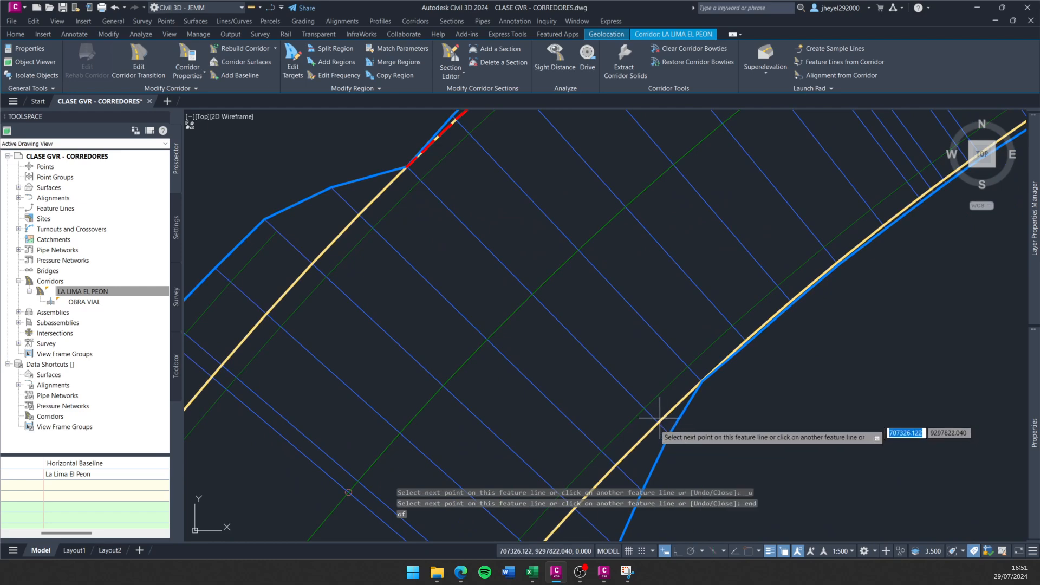
# Try to carry the boundary across the road to the opposite edge feature line between stations 1+360 and 1+380, using endpoint snap.
pyautogui.press('Return')
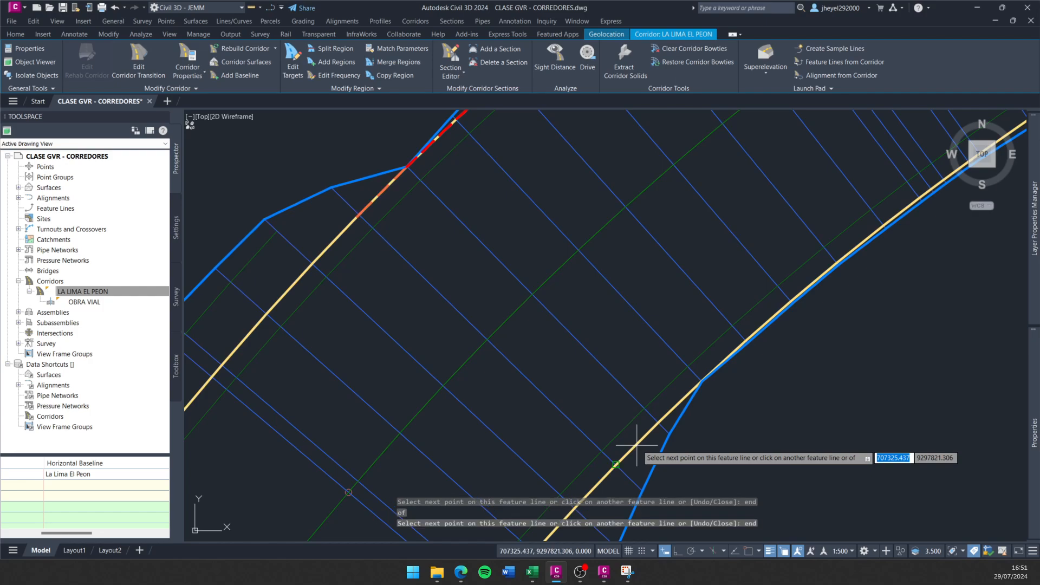
pyautogui.click(658, 422)
pyautogui.scroll(-1, 736, 337)
pyautogui.moveTo(736, 337); pyautogui.dragTo(570, 426, button='middle')
pyautogui.scroll(-2, 575, 422)
pyautogui.moveTo(794, 311); pyautogui.dragTo(523, 388, button='middle')
pyautogui.moveTo(839, 269)
pyautogui.mouseDown(button='middle')
pyautogui.moveTo(413, 321)
pyautogui.moveTo(760, 239)
pyautogui.mouseUp(button='middle')
pyautogui.scroll(5, 293, 504)
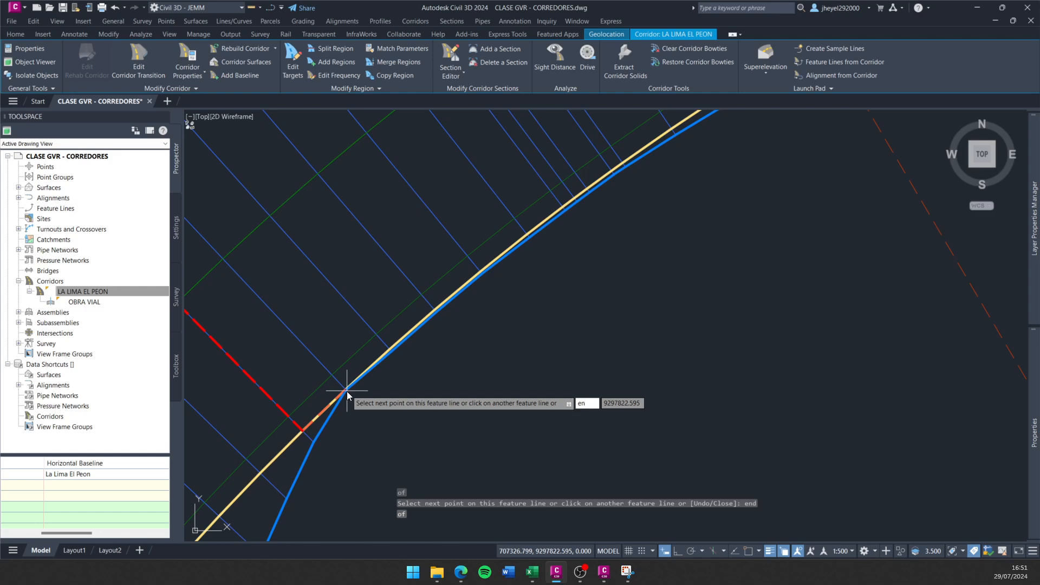
pyautogui.scroll(-5, 347, 390)
pyautogui.scroll(2, 387, 390)
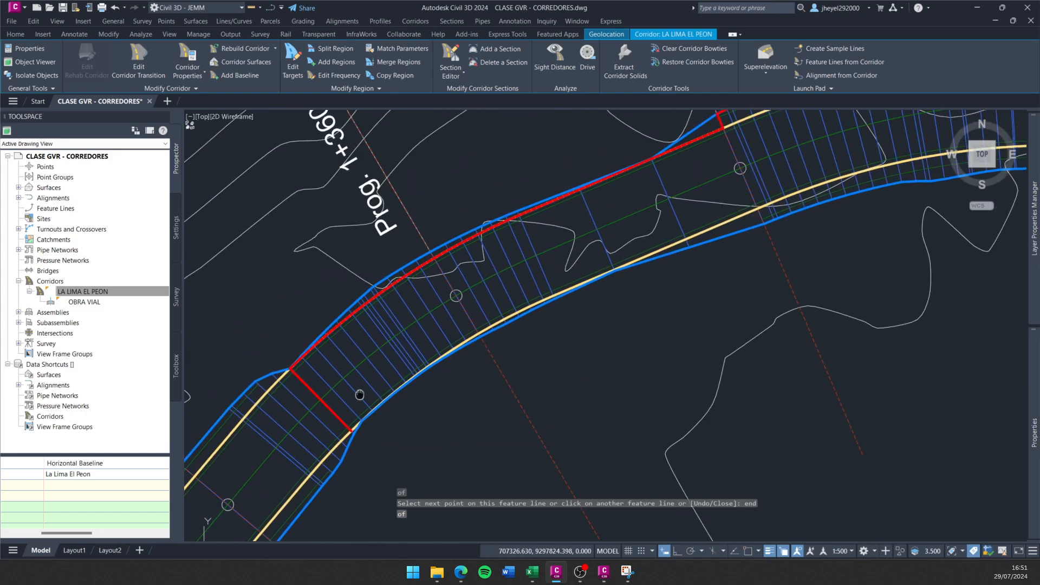
pyautogui.moveTo(387, 390); pyautogui.dragTo(347, 430, button='middle')
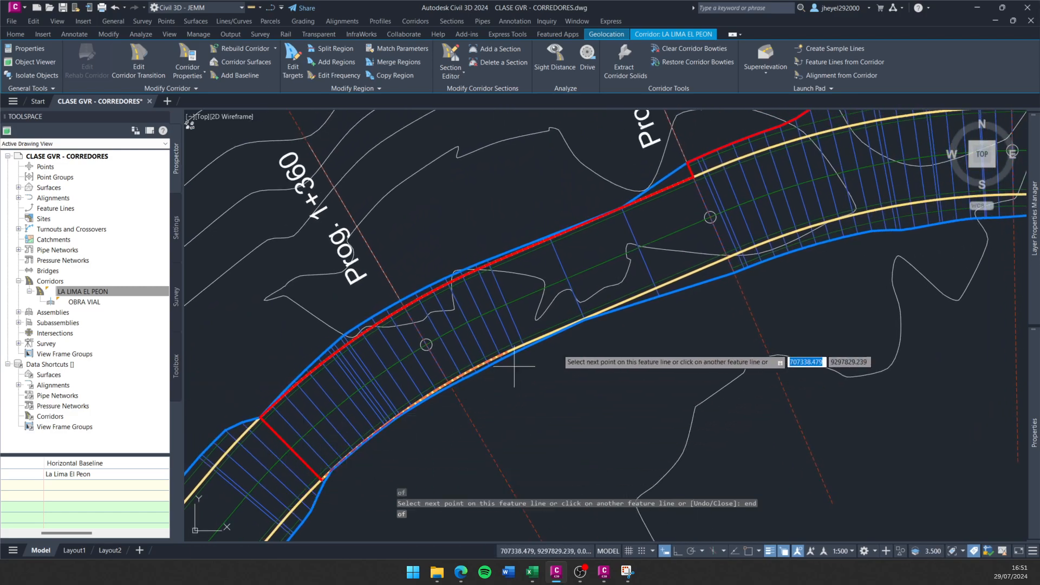
# Undo the last three boundary points and re-pick the adjacent road-edge feature line at station 1+340, using endpoint snap.
pyautogui.hotkey('ctrl', 'z')
pyautogui.hotkey('ctrl', 'z')
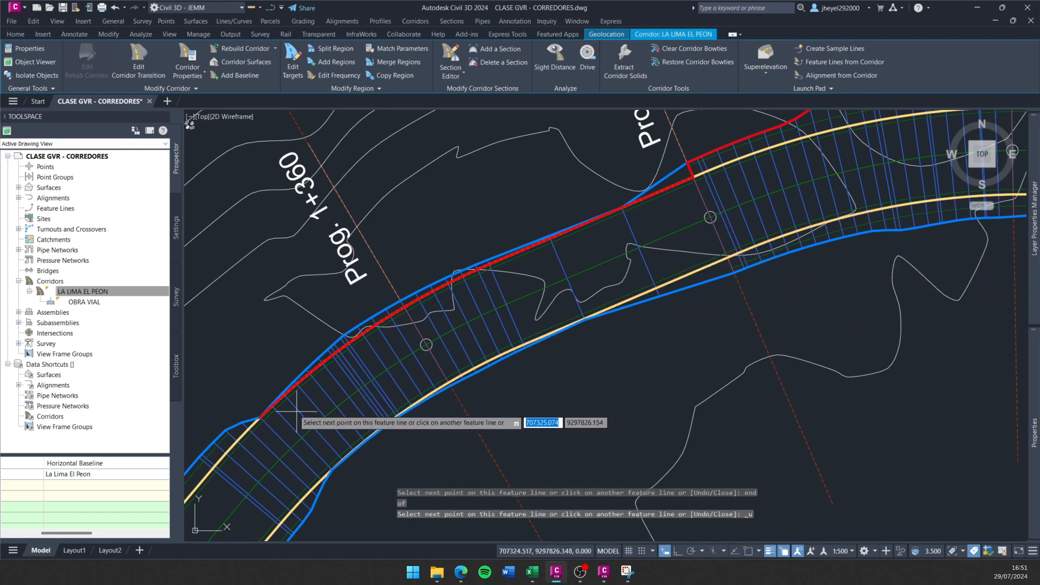
pyautogui.scroll(4, 694, 199)
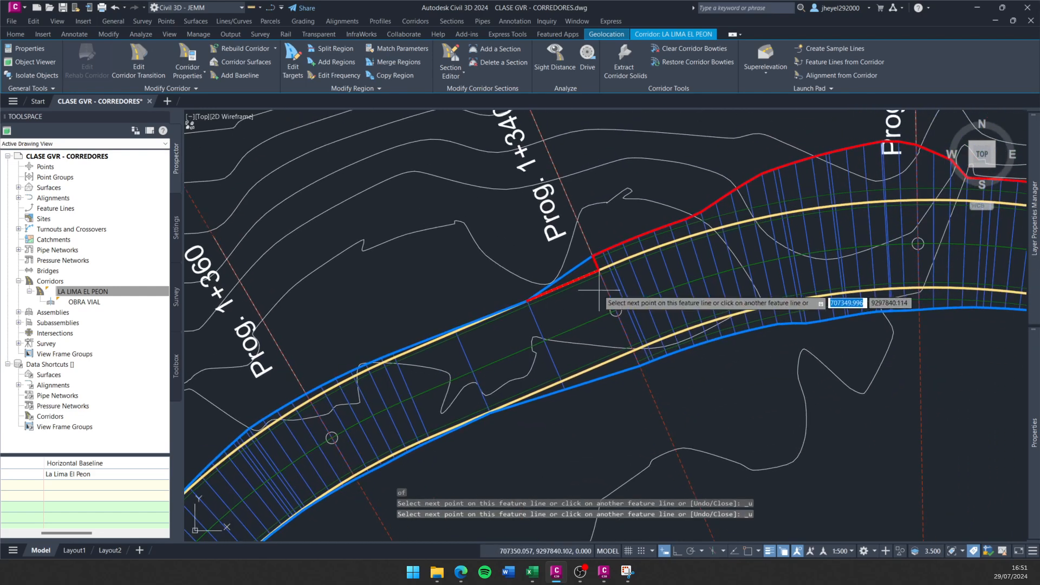
pyautogui.hotkey('ctrl', 'z')
pyautogui.moveTo(601, 249); pyautogui.dragTo(535, 325, button='middle')
pyautogui.scroll(2, 535, 325)
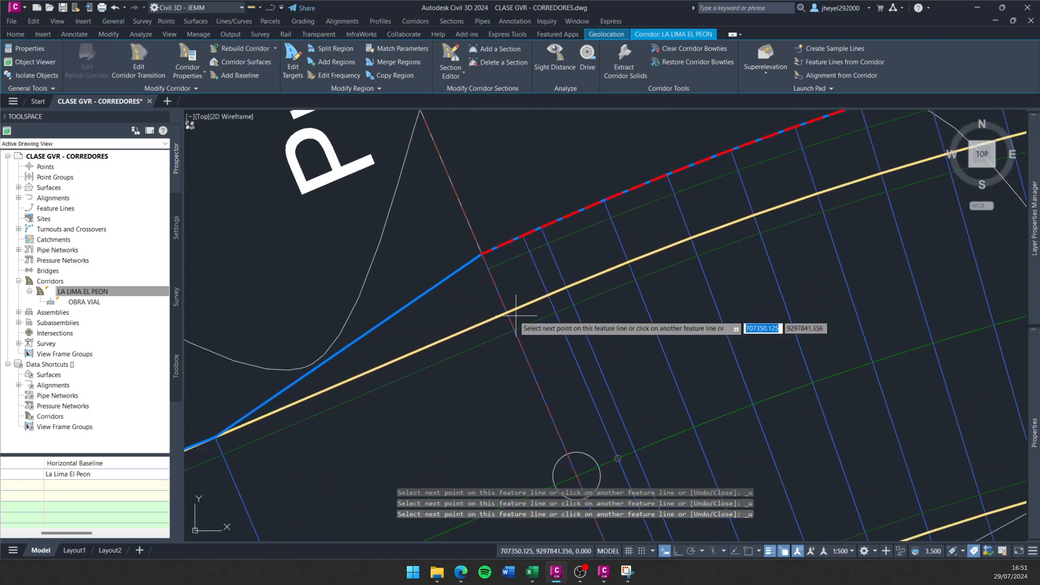
pyautogui.press('Return')
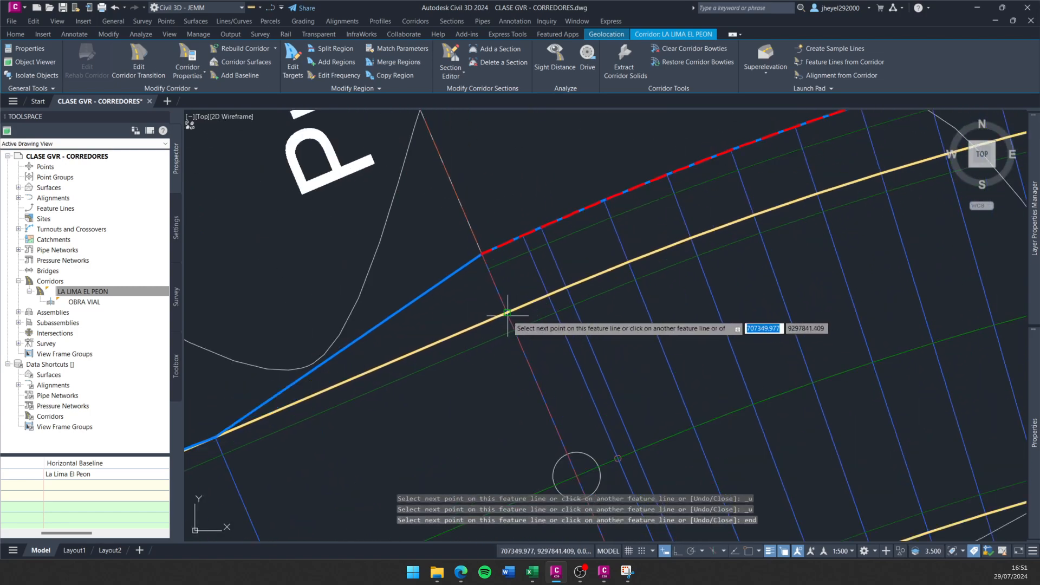
pyautogui.click(506, 314)
# Extend the boundary back along the same road-edge feature line to its endpoint at station 1+000, using endpoint snap.
pyautogui.scroll(-4, 600, 282)
pyautogui.moveTo(599, 281); pyautogui.dragTo(430, 338, button='middle')
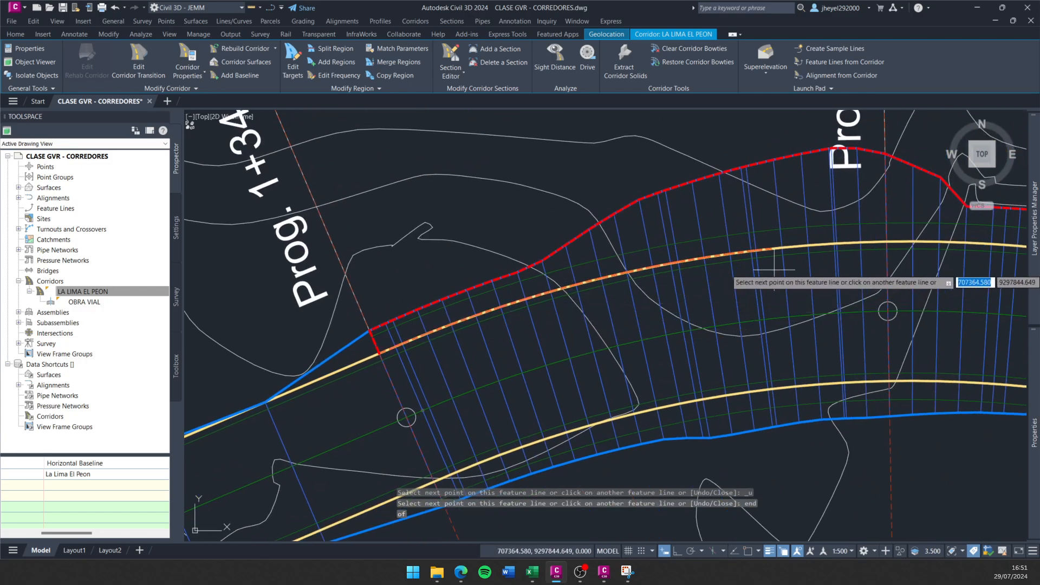
pyautogui.scroll(-4, 786, 267)
pyautogui.moveTo(796, 264); pyautogui.dragTo(494, 303, button='middle')
pyautogui.moveTo(769, 295); pyautogui.dragTo(435, 371, button='middle')
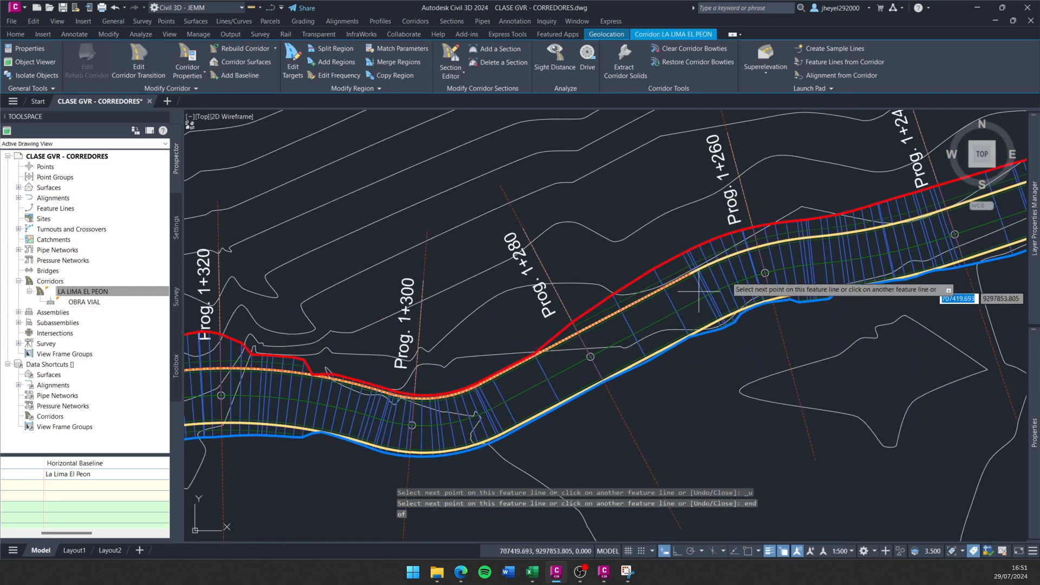
pyautogui.moveTo(777, 252); pyautogui.dragTo(417, 341, button='middle')
pyautogui.moveTo(845, 245); pyautogui.dragTo(469, 251, button='middle')
pyautogui.moveTo(775, 408); pyautogui.dragTo(472, 204, button='middle')
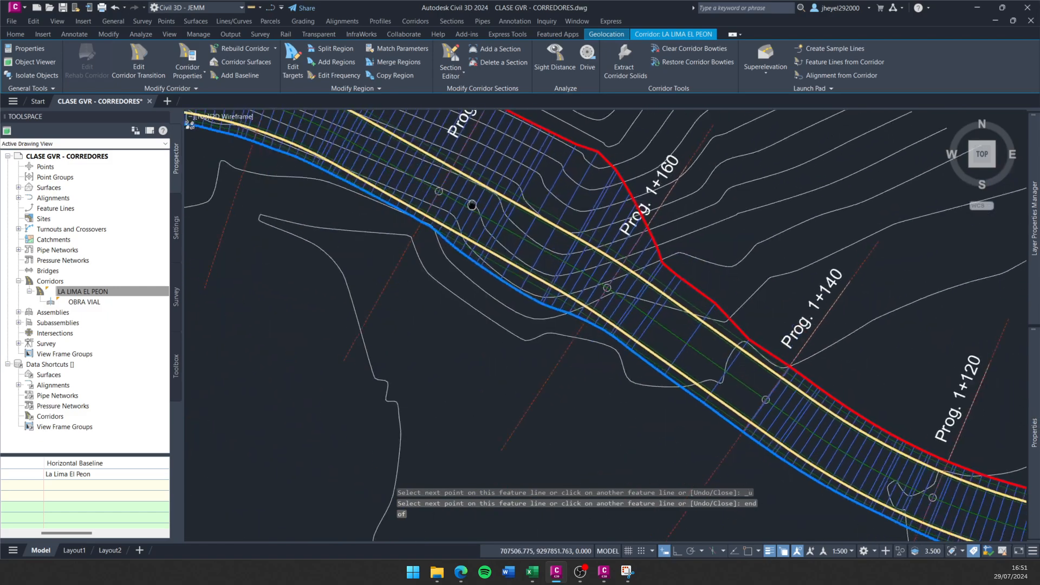
pyautogui.moveTo(729, 362); pyautogui.dragTo(482, 204, button='middle')
pyautogui.moveTo(783, 373); pyautogui.dragTo(463, 257, button='middle')
pyautogui.moveTo(826, 378); pyautogui.dragTo(515, 263, button='middle')
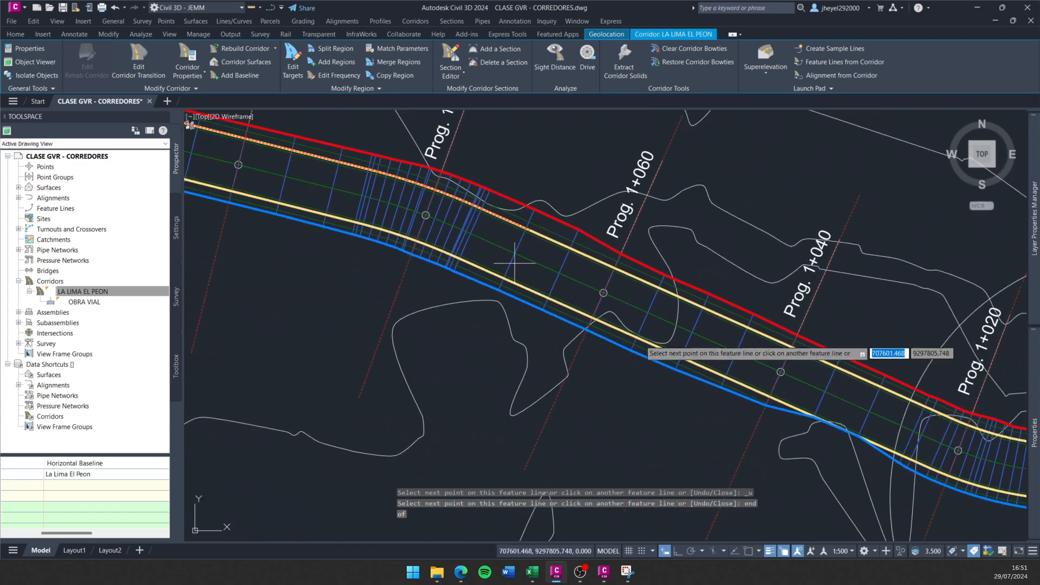
pyautogui.moveTo(709, 369); pyautogui.dragTo(412, 235, button='middle')
pyautogui.scroll(5, 854, 335)
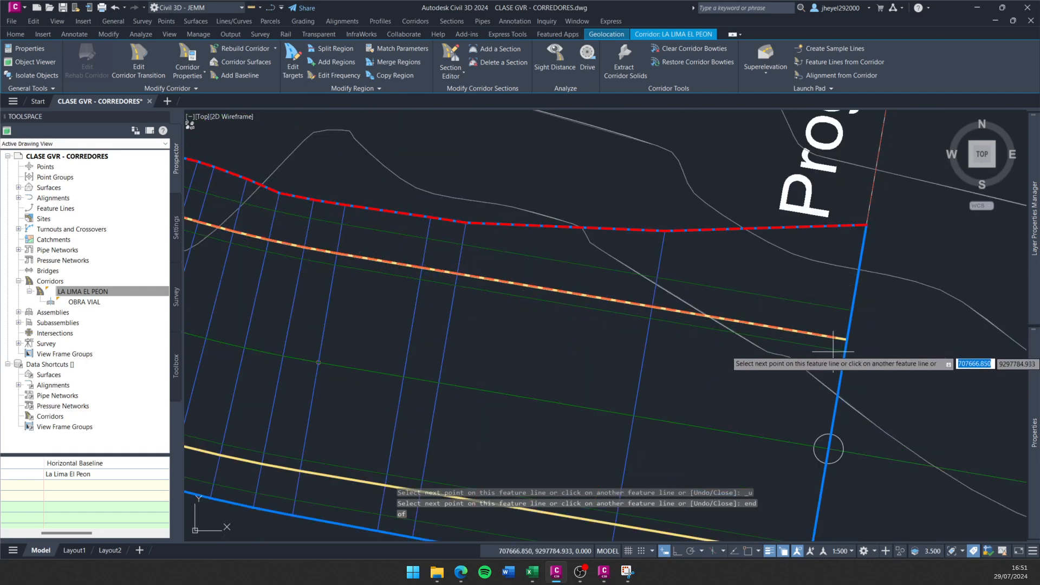
pyautogui.write('end')
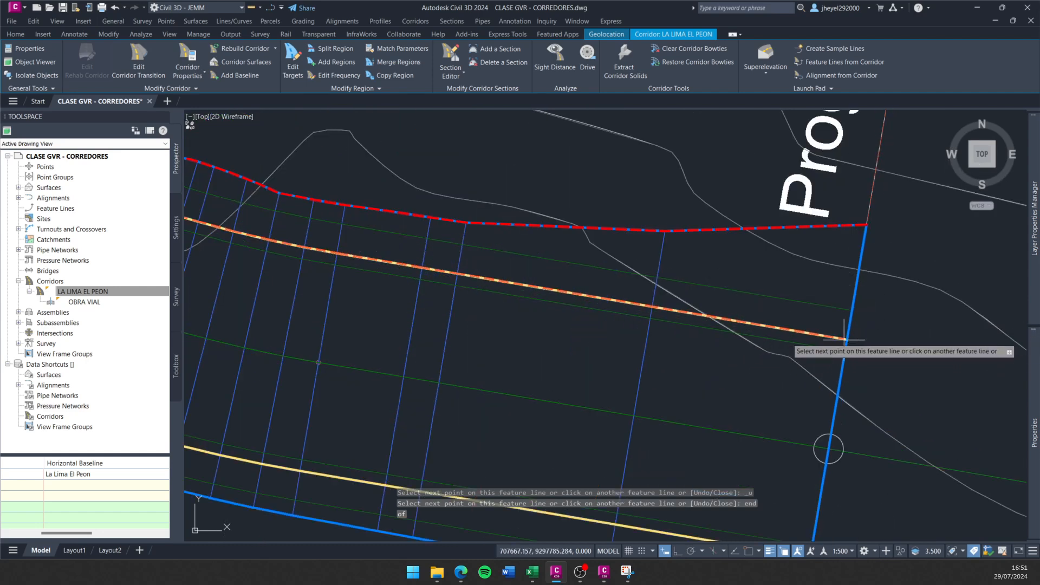
pyautogui.click(845, 340)
pyautogui.write('end')
pyautogui.press('Return')
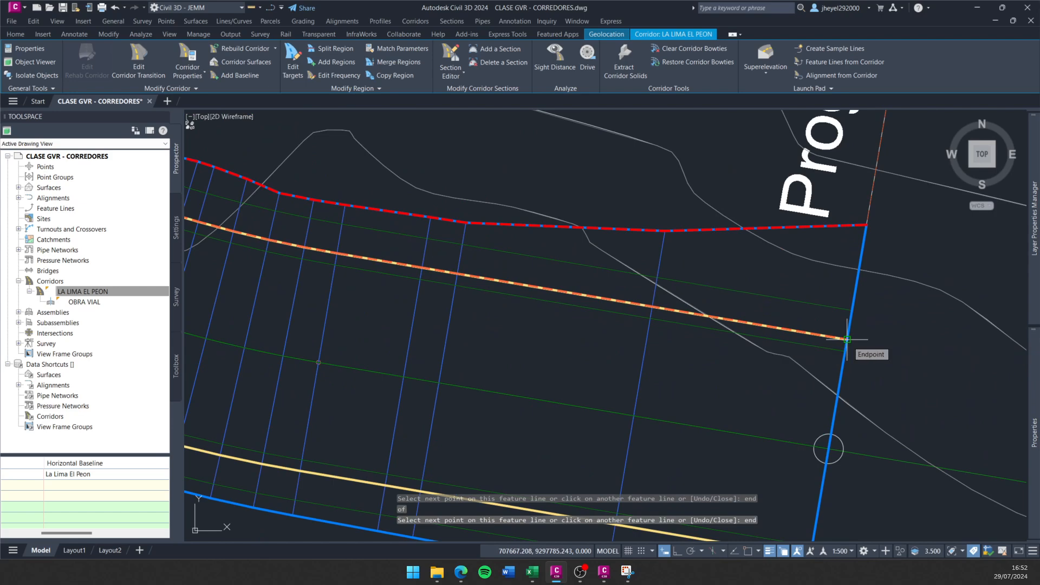
pyautogui.click(846, 339)
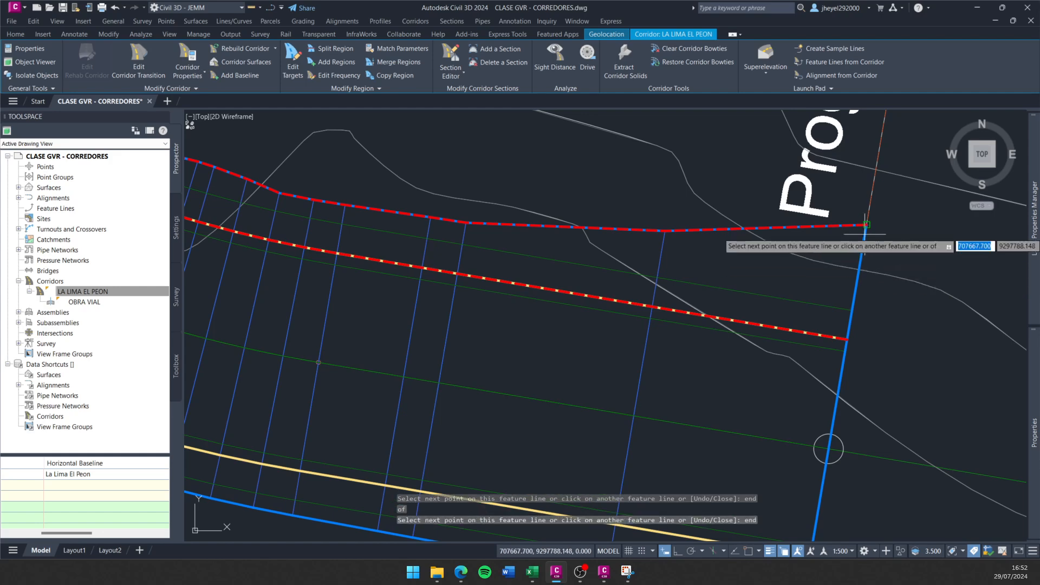
# Finish the CORTE boundary at its starting end on station 1+000, accept the corridor properties and rebuild the corridor.
pyautogui.press('Return')
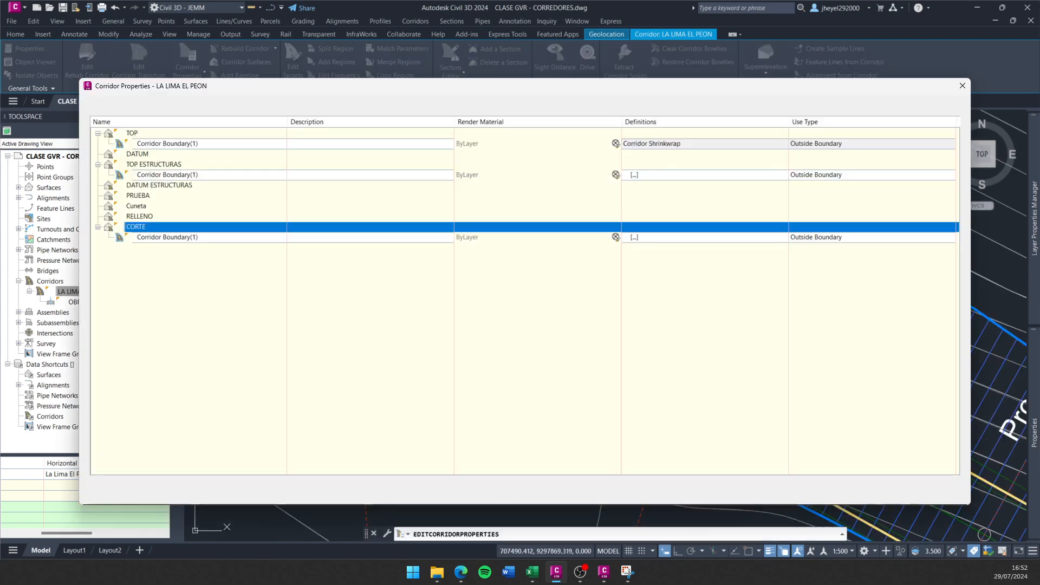
pyautogui.click(828, 496)
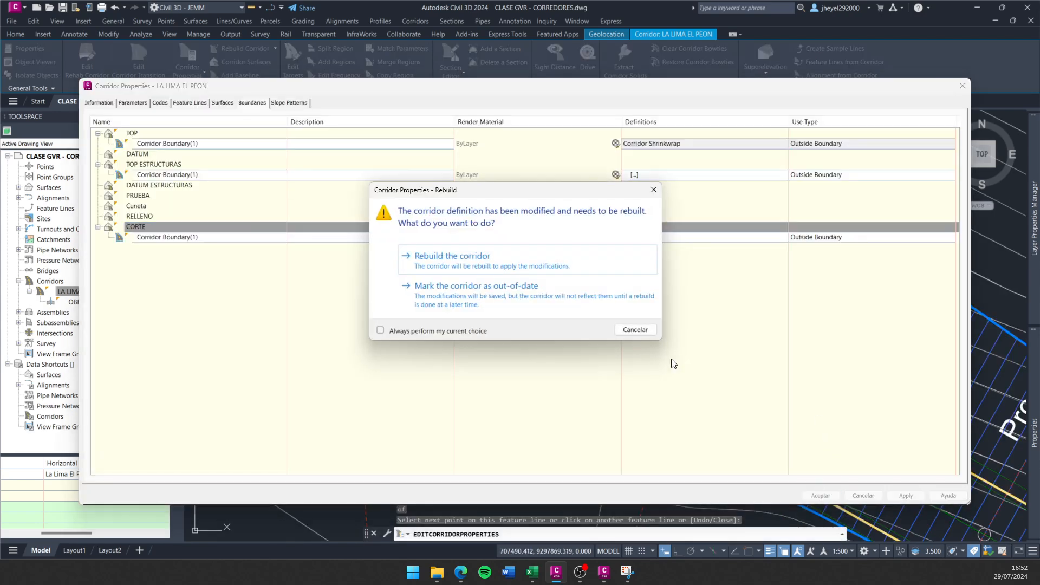
pyautogui.click(473, 266)
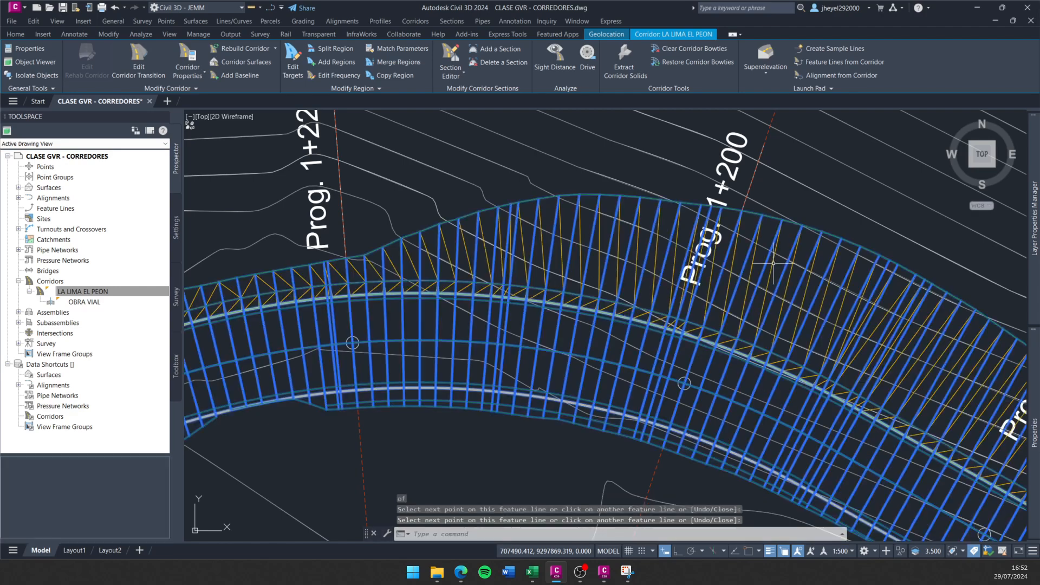
# Examine the rebuilt CORTE surface triangulation along the cut side of the corridor between stations 1+320 and 1+000.
pyautogui.press('Escape')
pyautogui.scroll(-2, 669, 323)
pyautogui.scroll(-6, 670, 324)
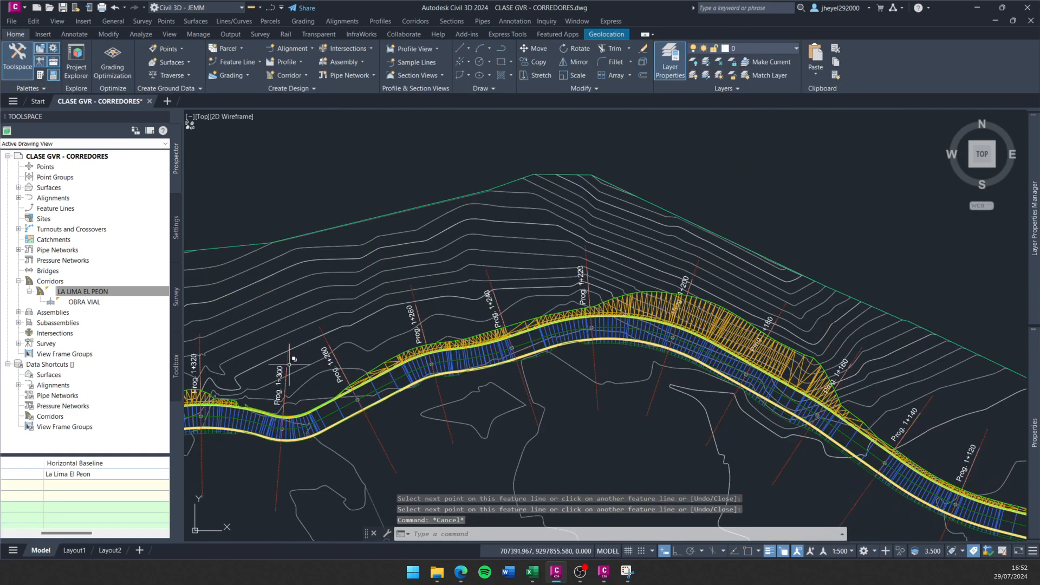
pyautogui.scroll(2, 337, 379)
pyautogui.moveTo(336, 379)
pyautogui.mouseDown(button='middle')
pyautogui.moveTo(417, 342)
pyautogui.moveTo(764, 242)
pyautogui.moveTo(466, 316)
pyautogui.mouseUp(button='middle')
pyautogui.scroll(6, 589, 265)
pyautogui.click(576, 266)
pyautogui.scroll(-4, 569, 275)
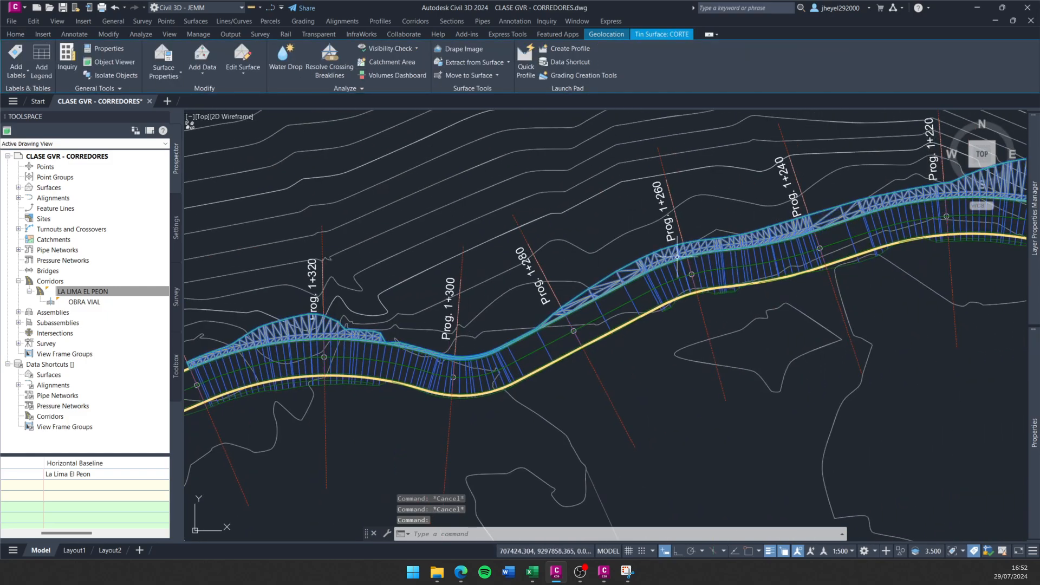
pyautogui.moveTo(997, 219)
pyautogui.mouseDown(button='middle')
pyautogui.moveTo(560, 280)
pyautogui.moveTo(504, 269)
pyautogui.mouseUp(button='middle')
pyautogui.moveTo(929, 454); pyautogui.dragTo(534, 259, button='middle')
pyautogui.moveTo(1021, 520)
pyautogui.mouseDown(button='middle')
pyautogui.moveTo(647, 359)
pyautogui.moveTo(347, 281)
pyautogui.mouseUp(button='middle')
pyautogui.moveTo(455, 255); pyautogui.dragTo(775, 379, button='middle')
pyautogui.moveTo(395, 265)
pyautogui.mouseDown(button='middle')
pyautogui.moveTo(669, 390)
pyautogui.moveTo(813, 471)
pyautogui.mouseUp(button='middle')
pyautogui.moveTo(411, 271); pyautogui.dragTo(674, 430, button='middle')
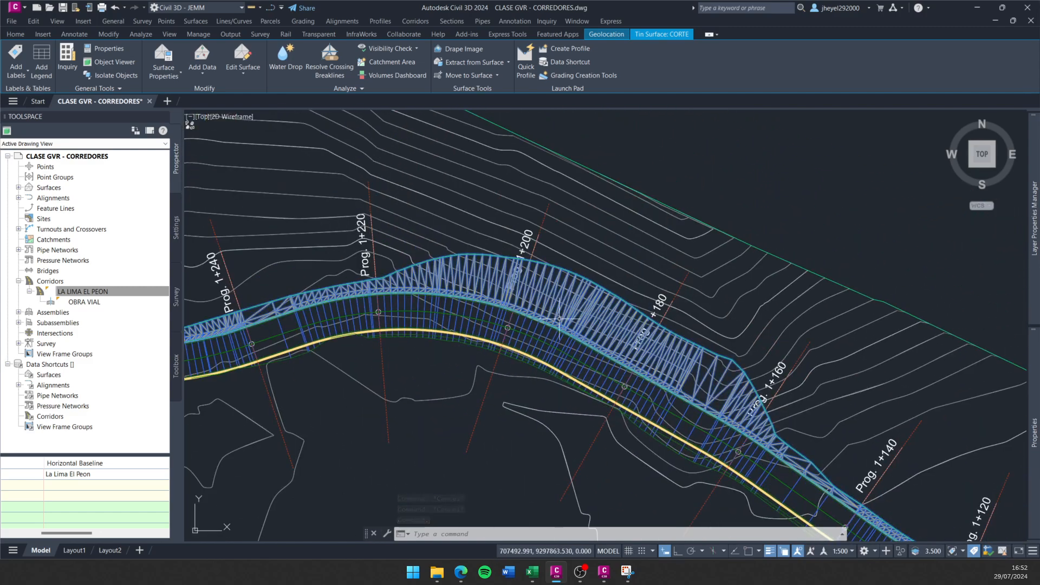
pyautogui.scroll(3, 560, 319)
pyautogui.press('Escape')
# Zoom to the section view of the sample line at station 1+180.
pyautogui.scroll(2, 433, 273)
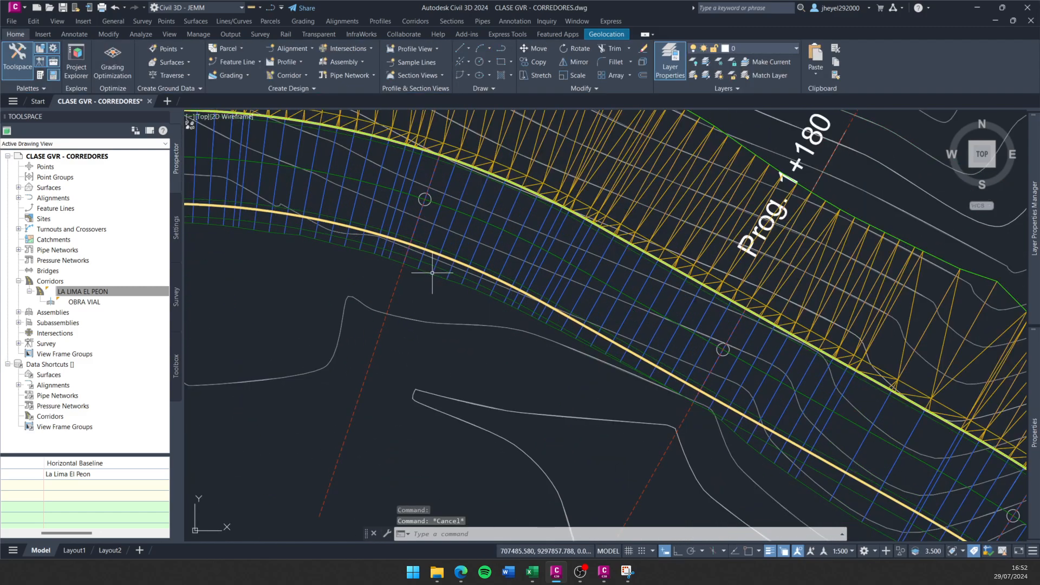
pyautogui.scroll(-2, 432, 273)
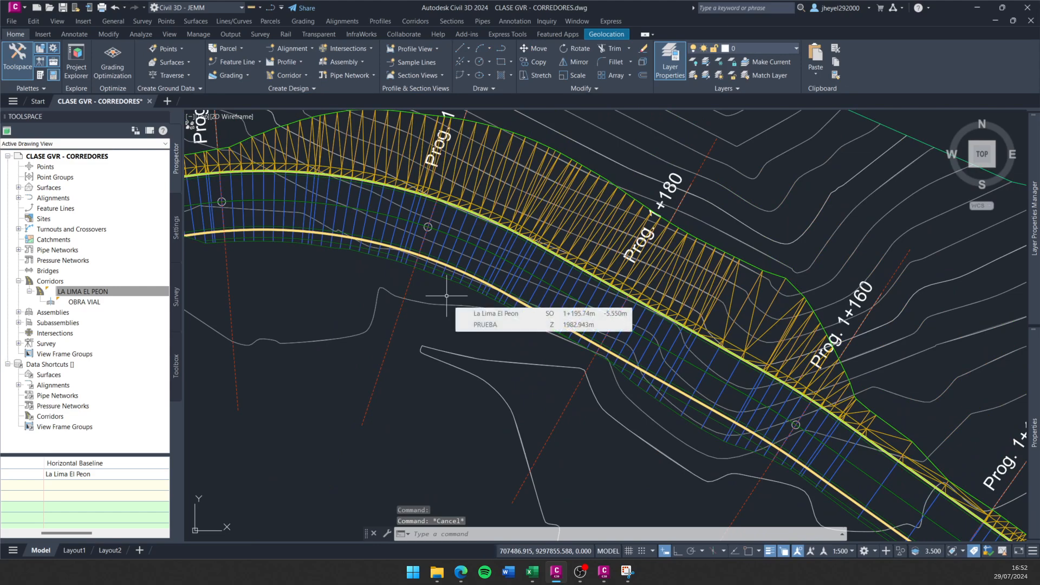
pyautogui.moveTo(447, 296)
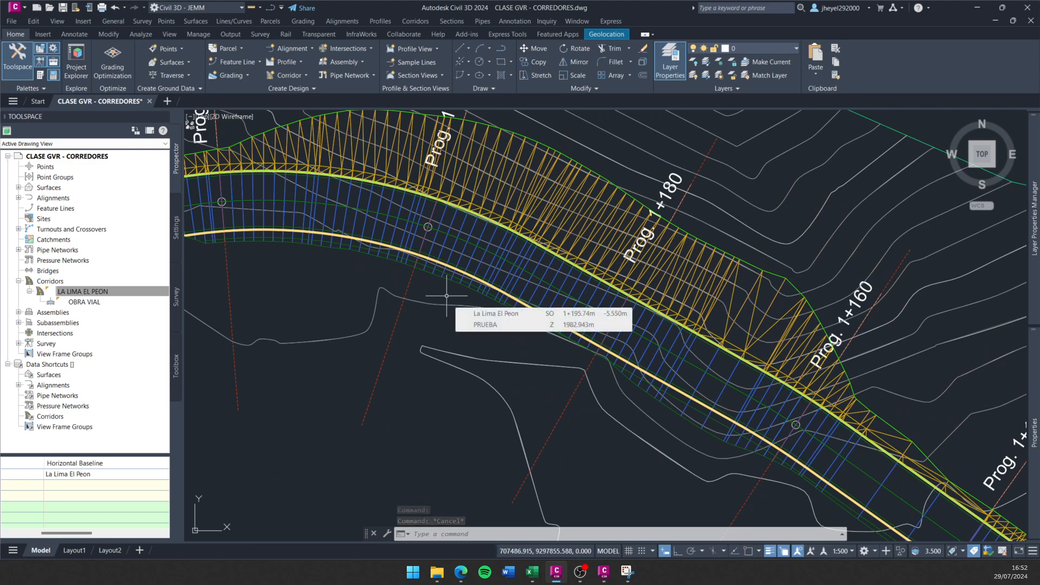
pyautogui.moveTo(462, 289); pyautogui.dragTo(432, 348, button='middle')
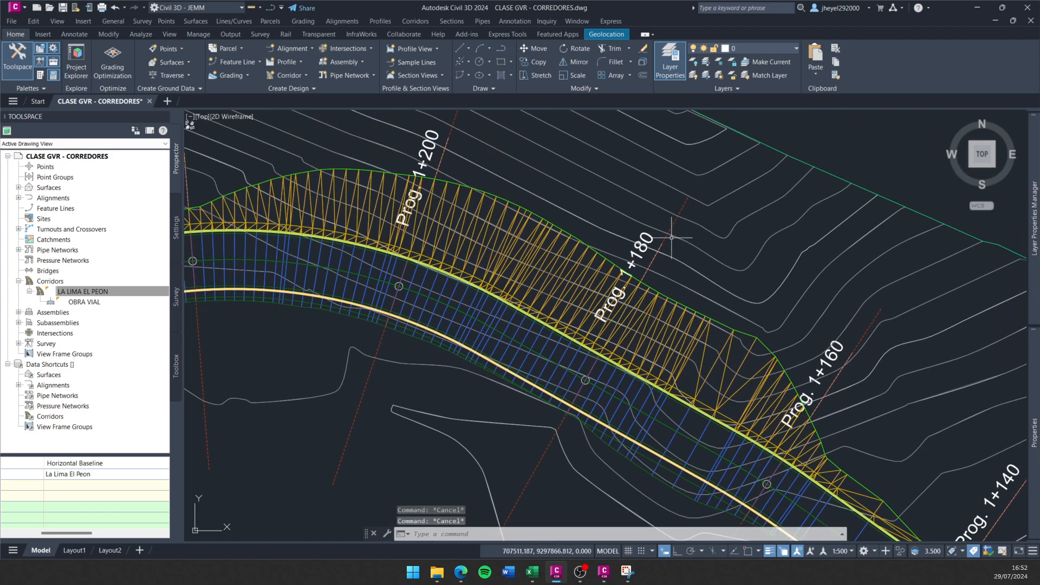
pyautogui.click(674, 221)
pyautogui.rightClick(627, 208)
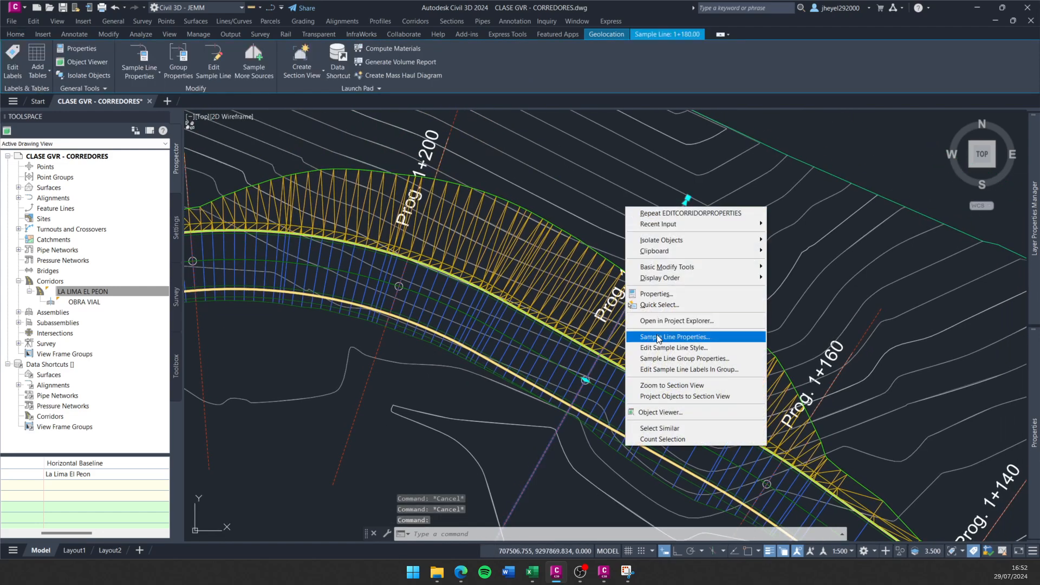
pyautogui.click(672, 390)
# Examine the CORTE surface line beside the pavement edge and at the foot of the cut slope in the 1+180 section view.
pyautogui.scroll(5, 556, 366)
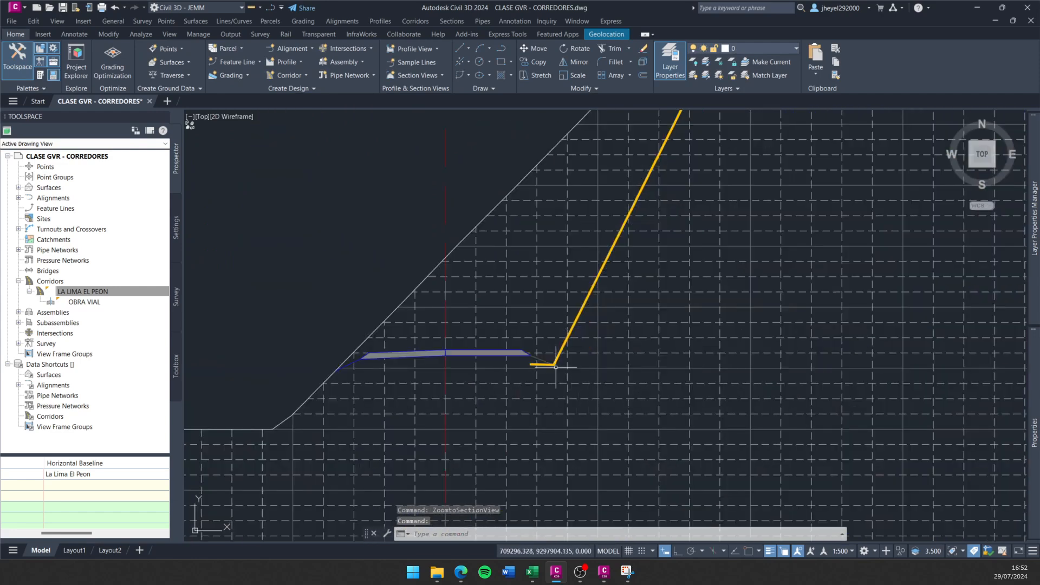
pyautogui.scroll(6, 555, 367)
pyautogui.scroll(2, 456, 359)
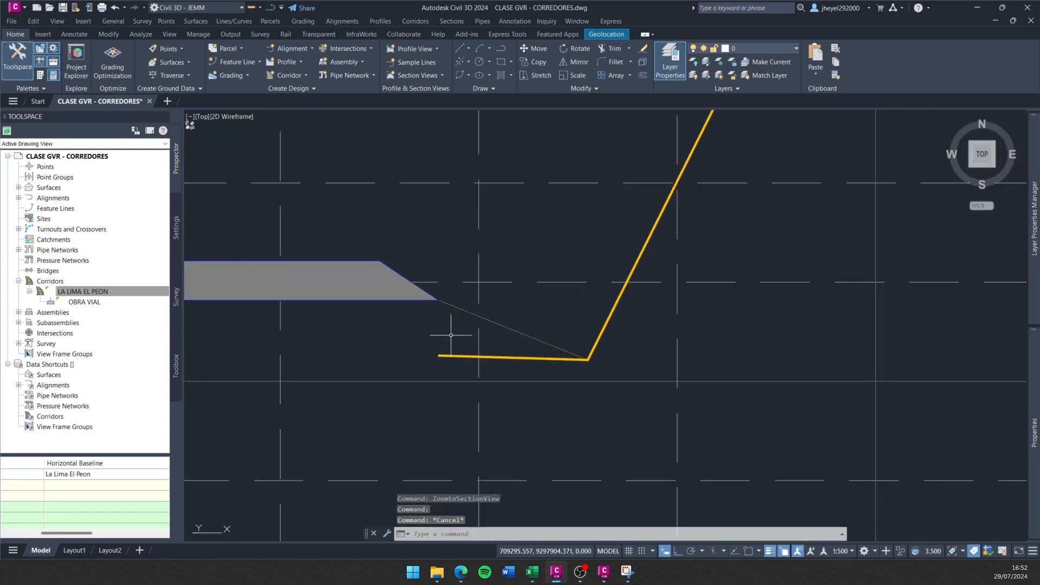
pyautogui.click(431, 331)
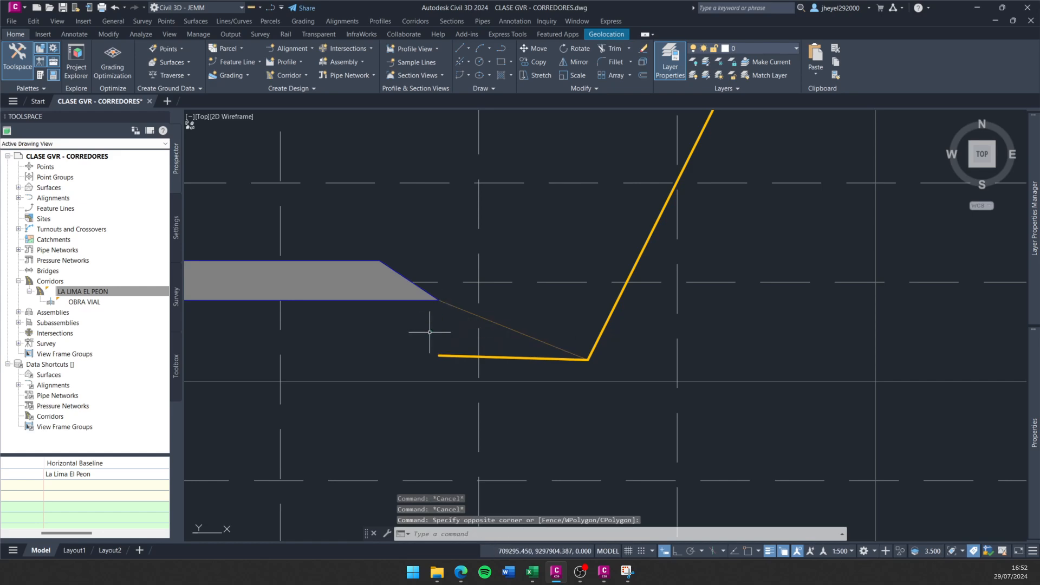
pyautogui.scroll(2, 430, 330)
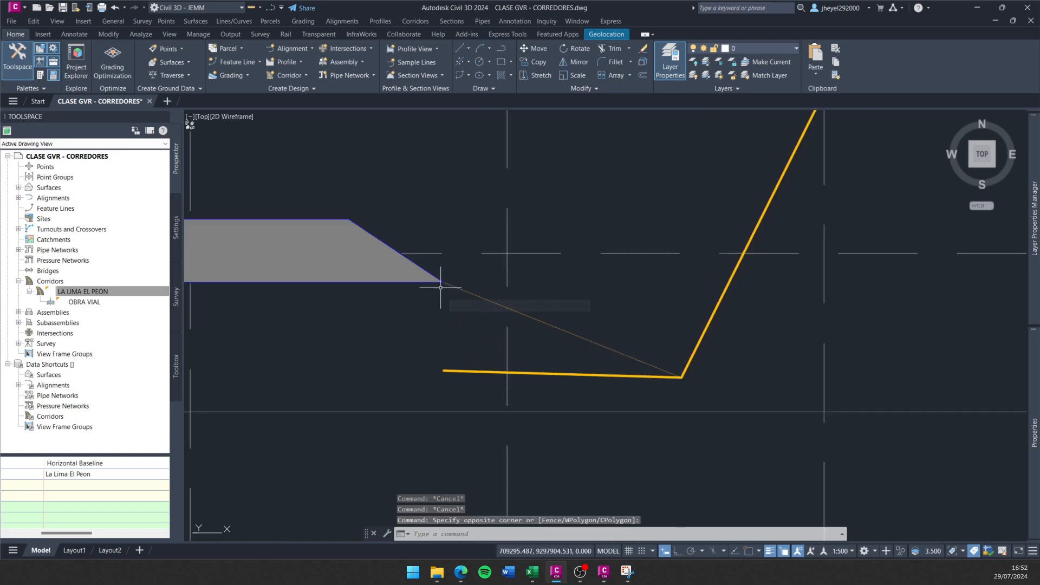
pyautogui.click(652, 346)
pyautogui.click(707, 397)
pyautogui.click(673, 361)
pyautogui.click(702, 397)
pyautogui.press('Escape')
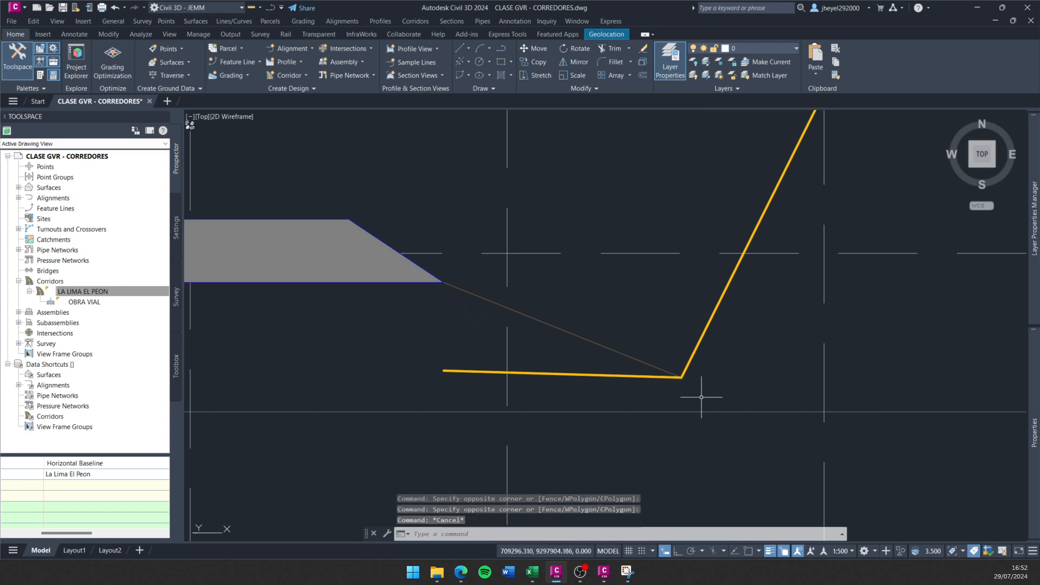
pyautogui.scroll(-4, 699, 395)
pyautogui.scroll(-2, 628, 403)
pyautogui.moveTo(619, 405); pyautogui.dragTo(599, 356, button='middle')
pyautogui.press('Escape')
# Zoom from the 1+180 section view back to its sample line in plan and inspect the CORTE surface toward station 1+000.
pyautogui.click(571, 384)
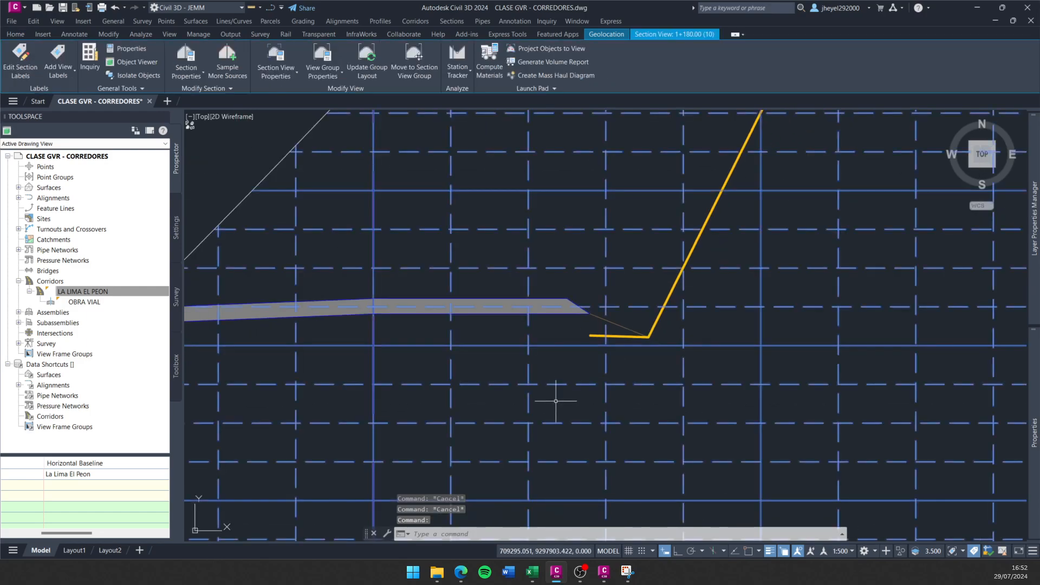
pyautogui.rightClick(555, 401)
pyautogui.click(602, 339)
pyautogui.scroll(-3, 384, 253)
pyautogui.moveTo(384, 253); pyautogui.dragTo(373, 245, button='middle')
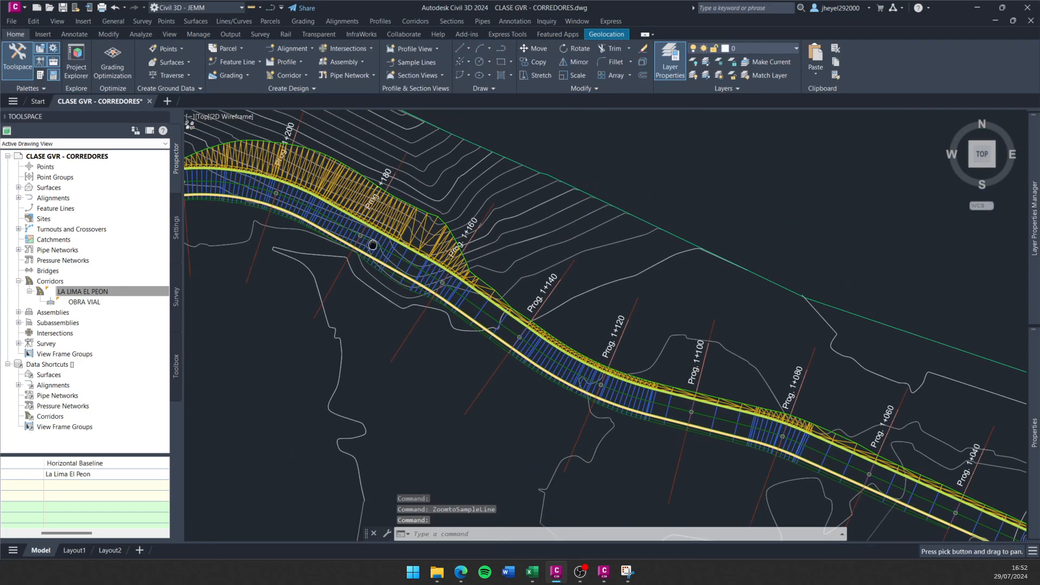
pyautogui.moveTo(845, 445); pyautogui.dragTo(408, 253, button='middle')
pyautogui.scroll(4, 674, 383)
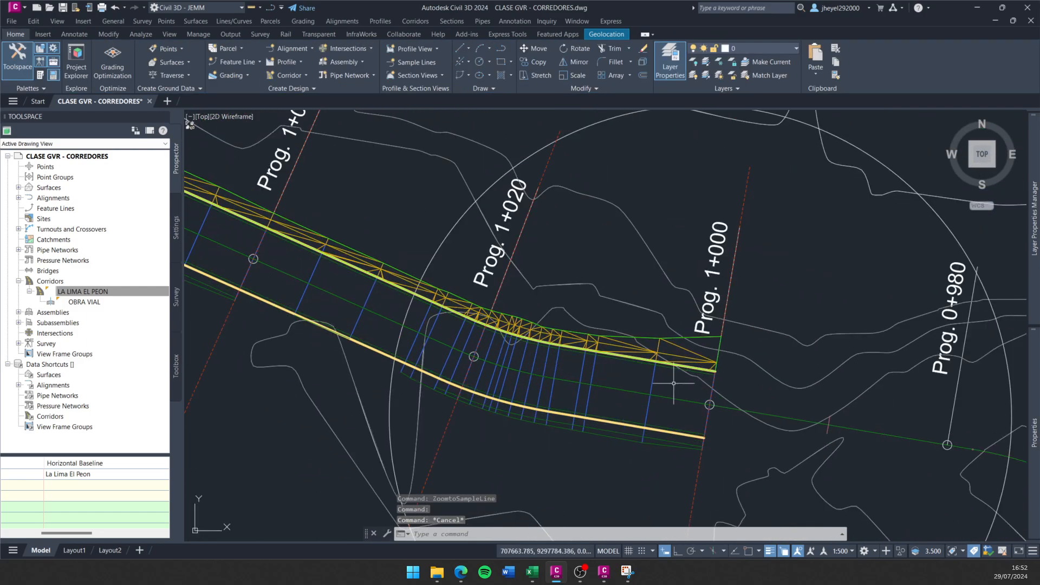
# Add another interactive boundary to the CORTE surface of the LA LIMA EL PEON corridor, starting at the outer daylight line's endpoint at station 1+000.
pyautogui.click(647, 391)
pyautogui.click(694, 426)
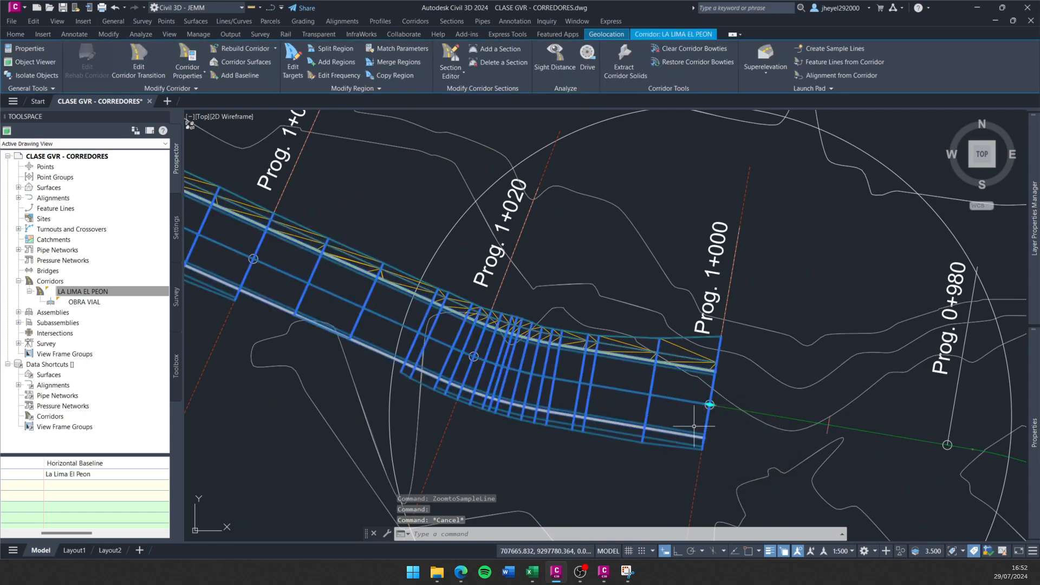
pyautogui.click(188, 60)
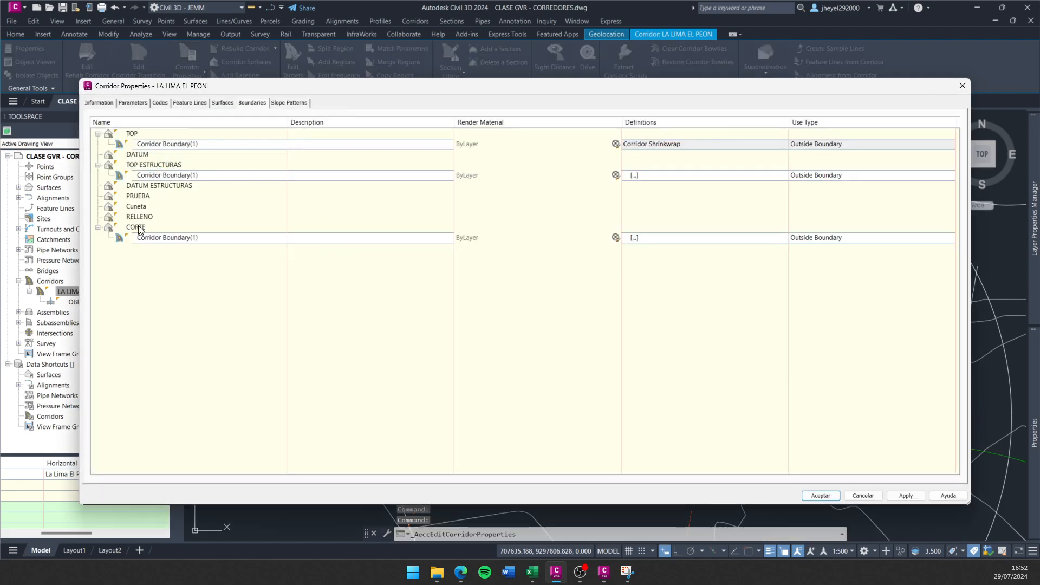
pyautogui.rightClick(140, 230)
pyautogui.click(195, 243)
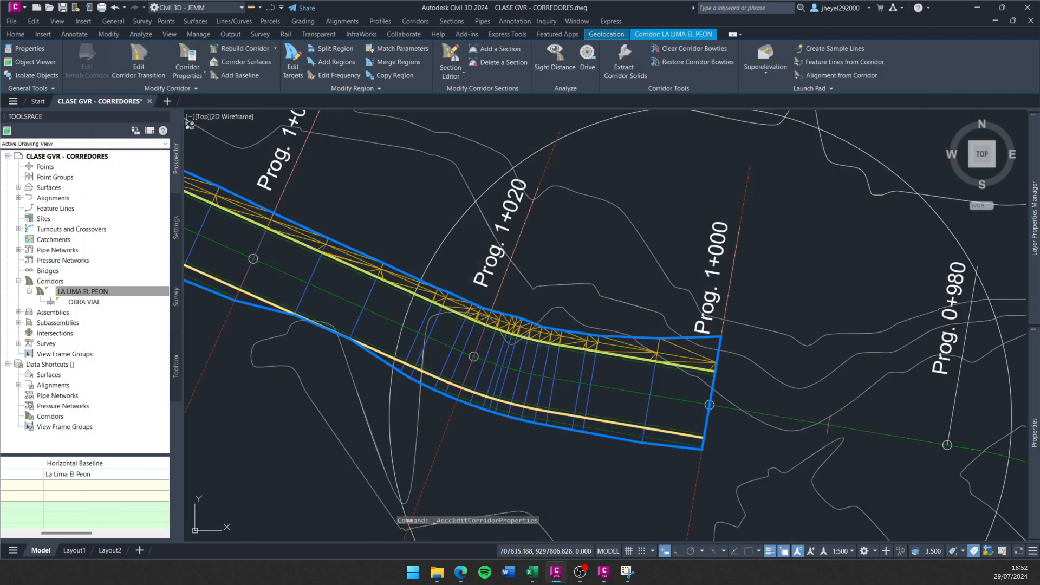
pyautogui.write('end')
pyautogui.press('Return')
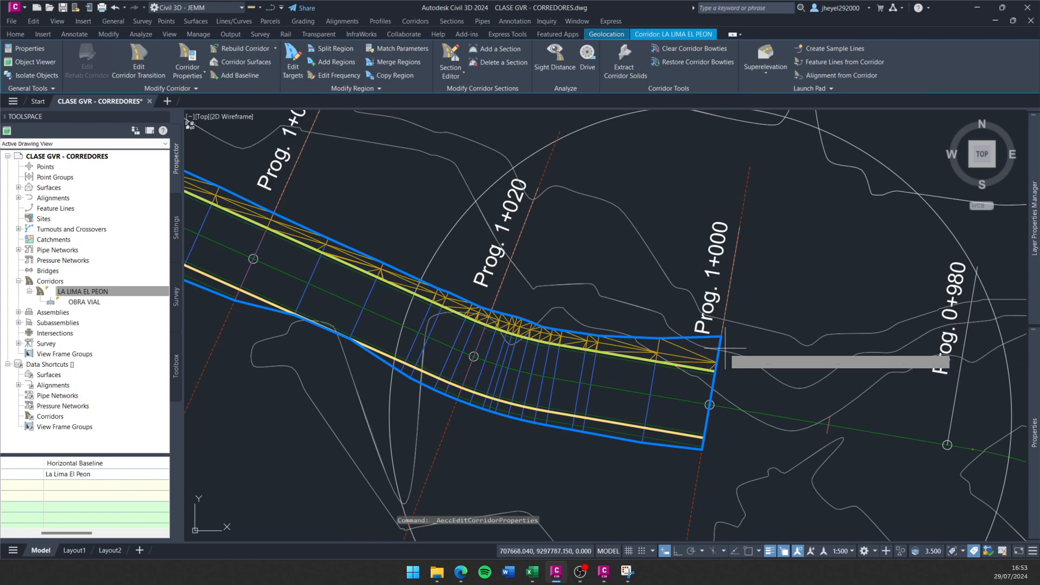
pyautogui.scroll(2, 721, 336)
pyautogui.click(719, 331)
# Carry the boundary along the outer daylight line to the far end of the cut, and turn it onto the inner foot-of-slope line.
pyautogui.scroll(-6, 642, 331)
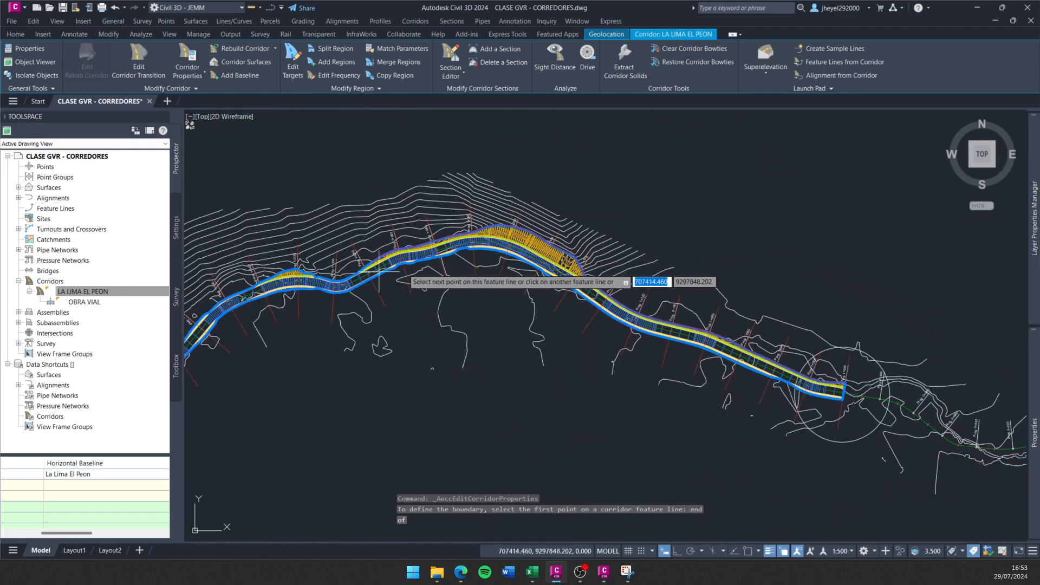
pyautogui.scroll(6, 384, 276)
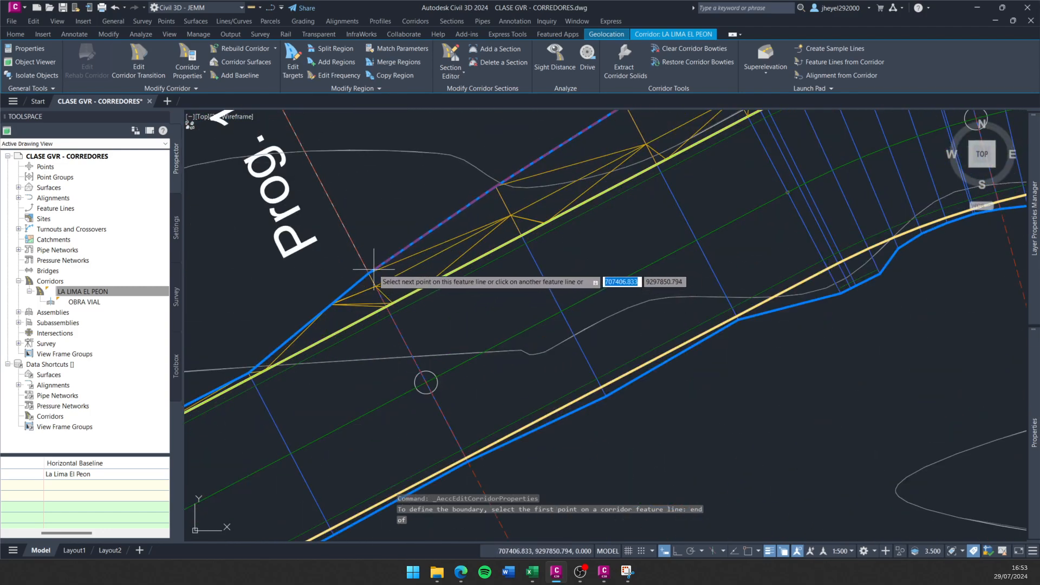
pyautogui.press('Return')
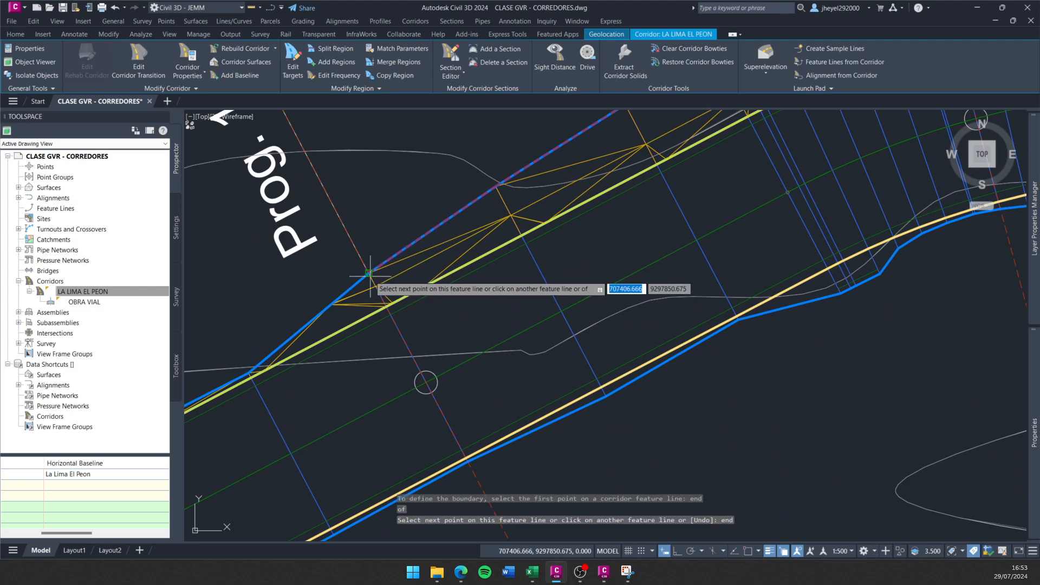
pyautogui.click(369, 273)
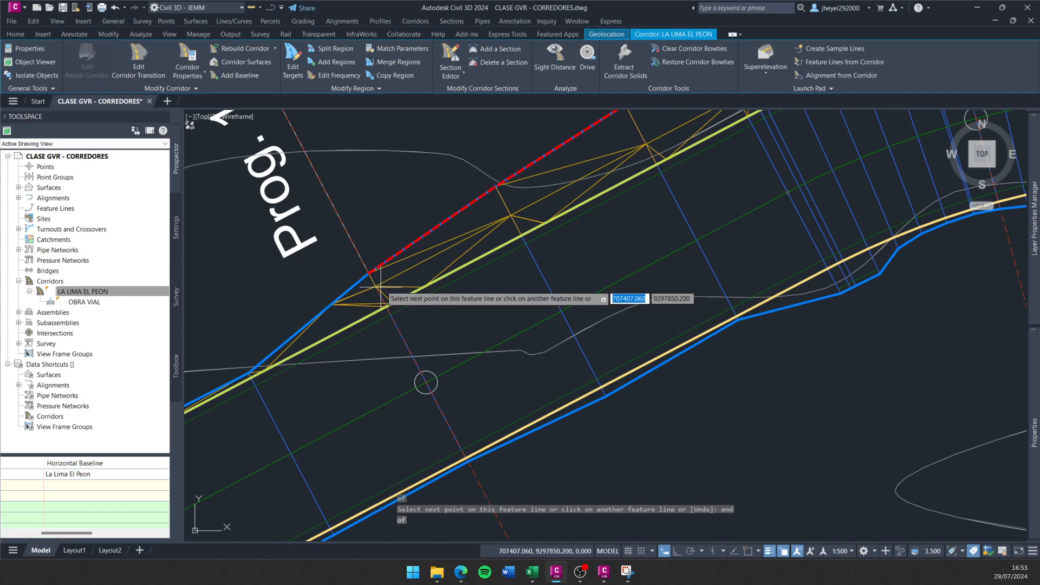
pyautogui.scroll(4, 379, 274)
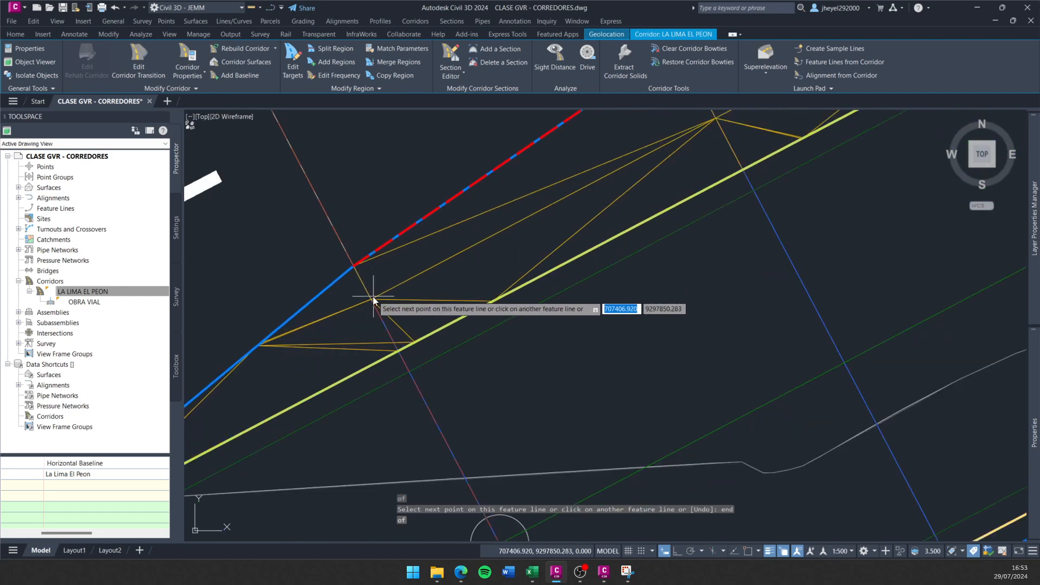
pyautogui.write('end')
pyautogui.press('Return')
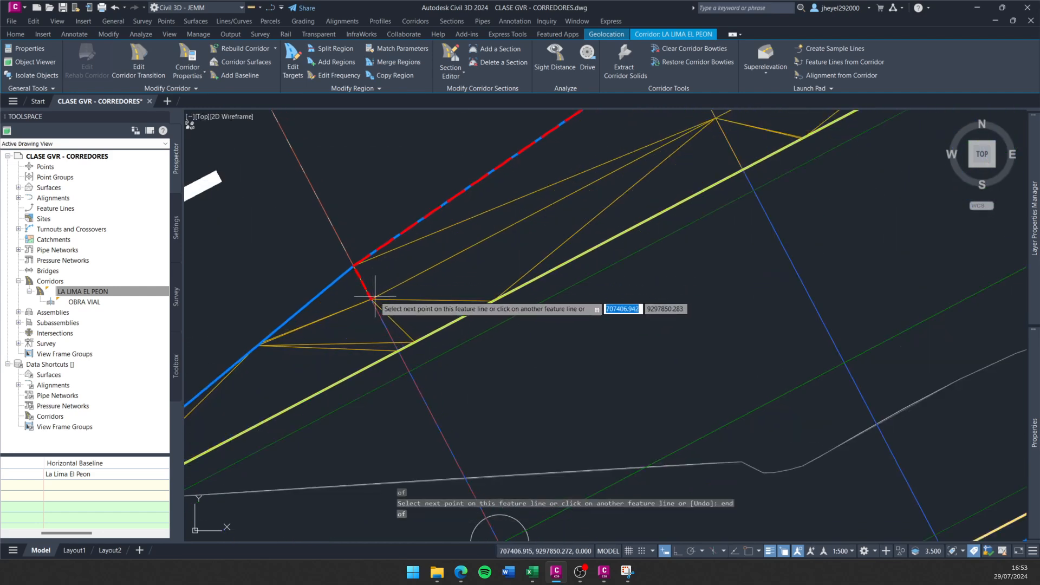
# Trace the boundary back along the inner foot-of-slope line to its endpoint at station 1+000.
pyautogui.scroll(-5, 544, 222)
pyautogui.moveTo(545, 222); pyautogui.dragTo(346, 363, button='middle')
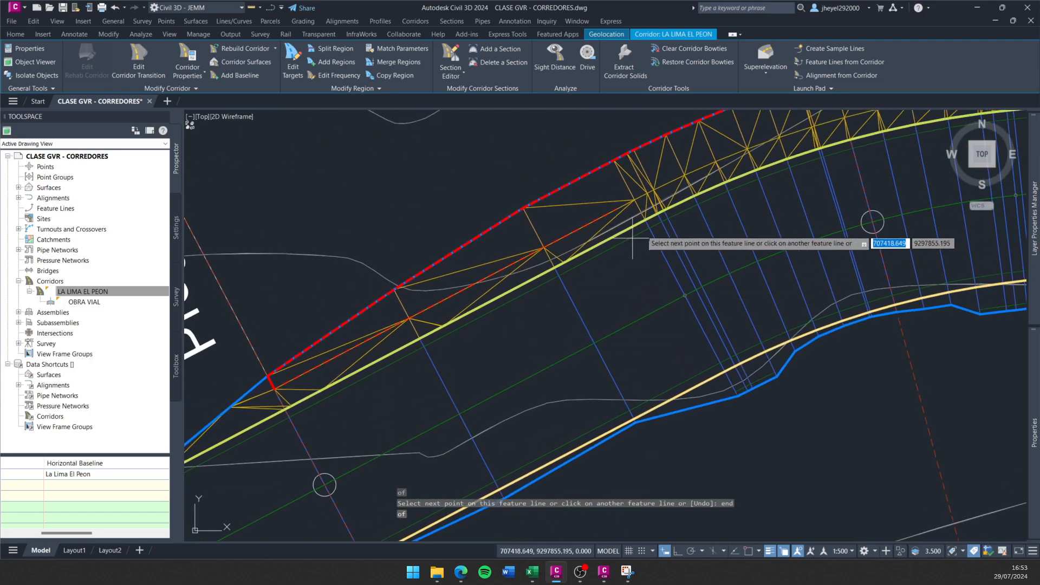
pyautogui.moveTo(677, 197); pyautogui.dragTo(472, 308, button='middle')
pyautogui.moveTo(700, 230); pyautogui.dragTo(469, 295, button='middle')
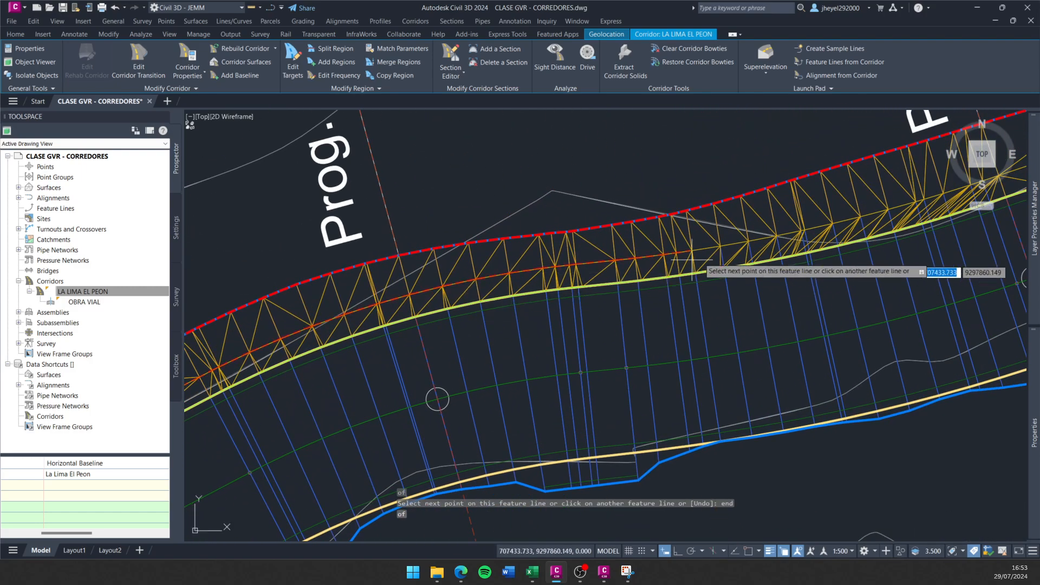
pyautogui.moveTo(715, 269); pyautogui.dragTo(461, 292, button='middle')
pyautogui.moveTo(712, 225); pyautogui.dragTo(471, 287, button='middle')
pyautogui.moveTo(667, 219); pyautogui.dragTo(298, 304, button='middle')
pyautogui.scroll(-4, 304, 309)
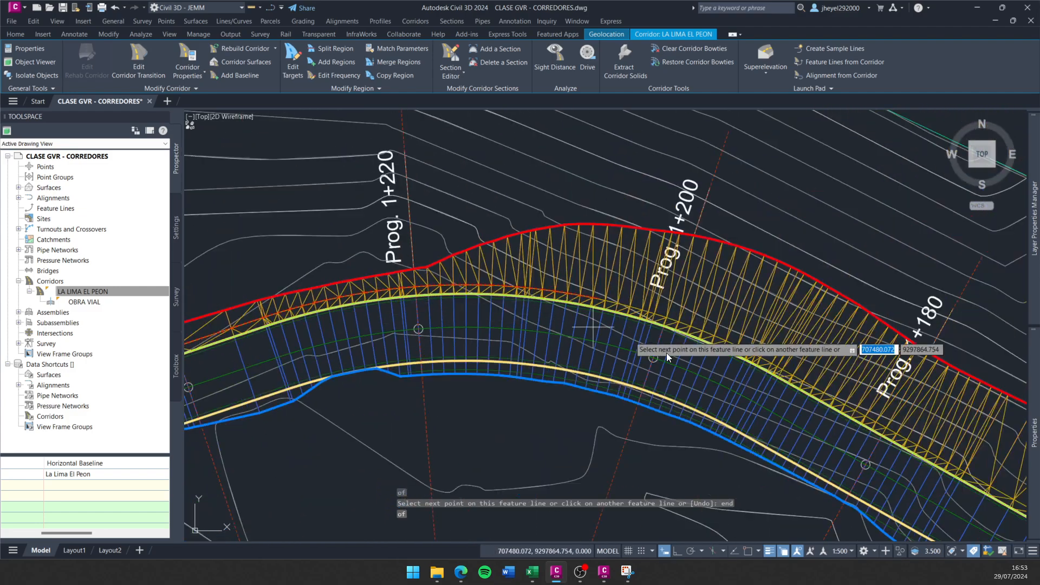
pyautogui.moveTo(596, 329); pyautogui.dragTo(284, 216, button='middle')
pyautogui.moveTo(688, 396); pyautogui.dragTo(433, 186, button='middle')
pyautogui.moveTo(713, 366); pyautogui.dragTo(372, 144, button='middle')
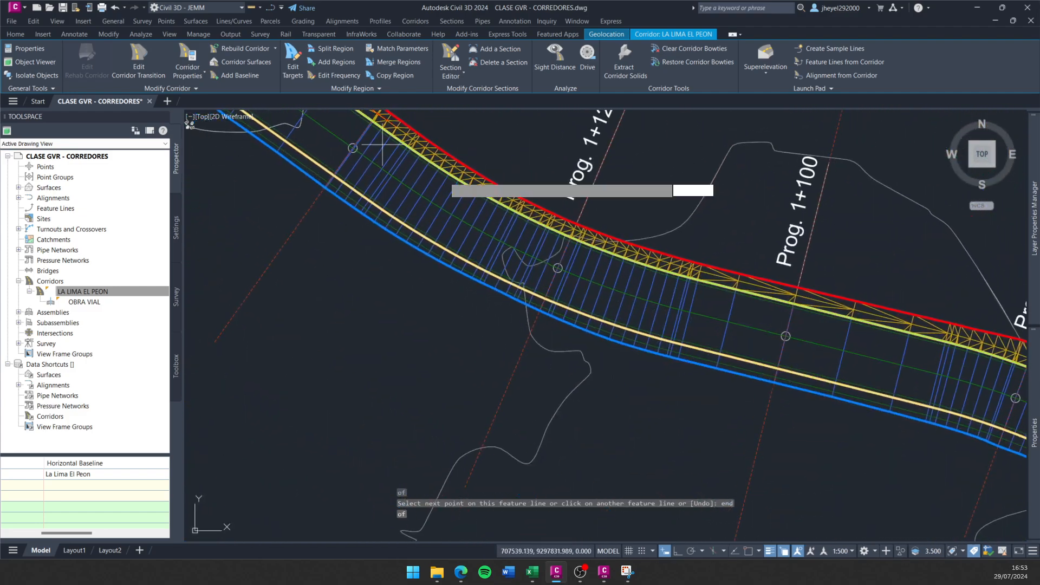
pyautogui.moveTo(650, 303); pyautogui.dragTo(379, 217, button='middle')
pyautogui.moveTo(704, 346); pyautogui.dragTo(348, 154, button='middle')
pyautogui.moveTo(752, 332); pyautogui.dragTo(479, 218, button='middle')
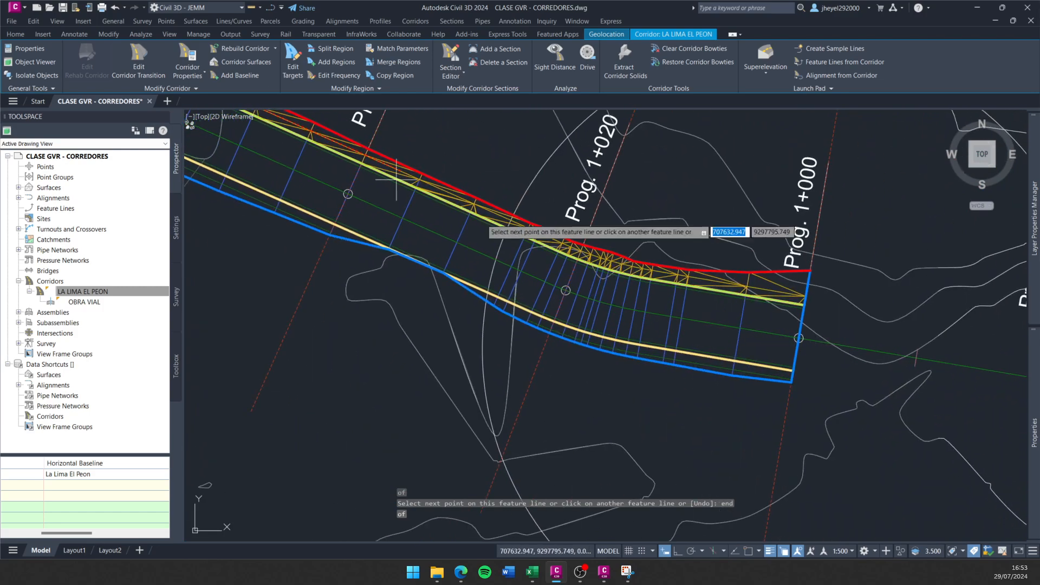
pyautogui.scroll(8, 811, 288)
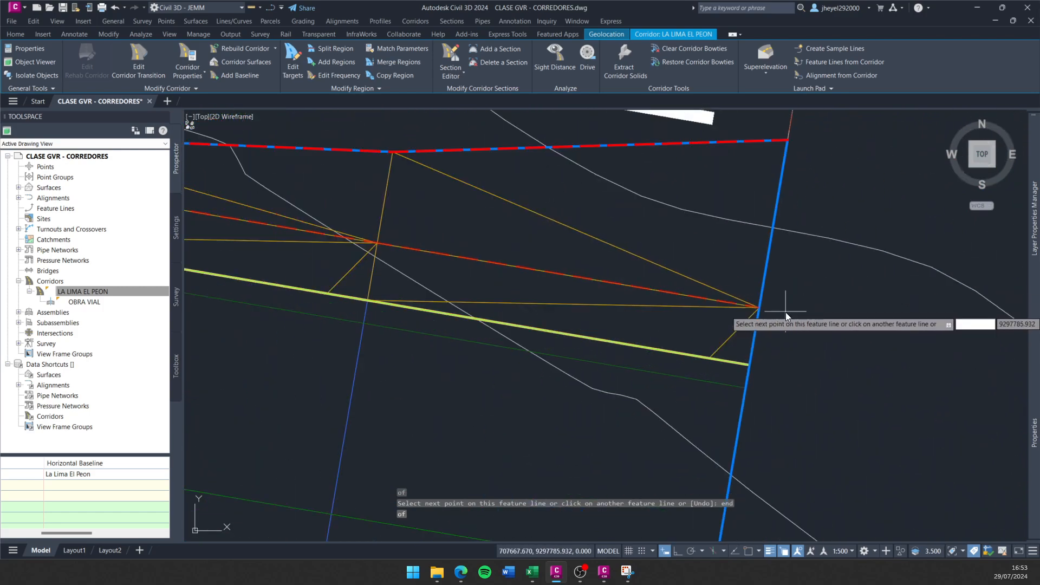
pyautogui.click(758, 307)
pyautogui.write('end')
pyautogui.click(759, 308)
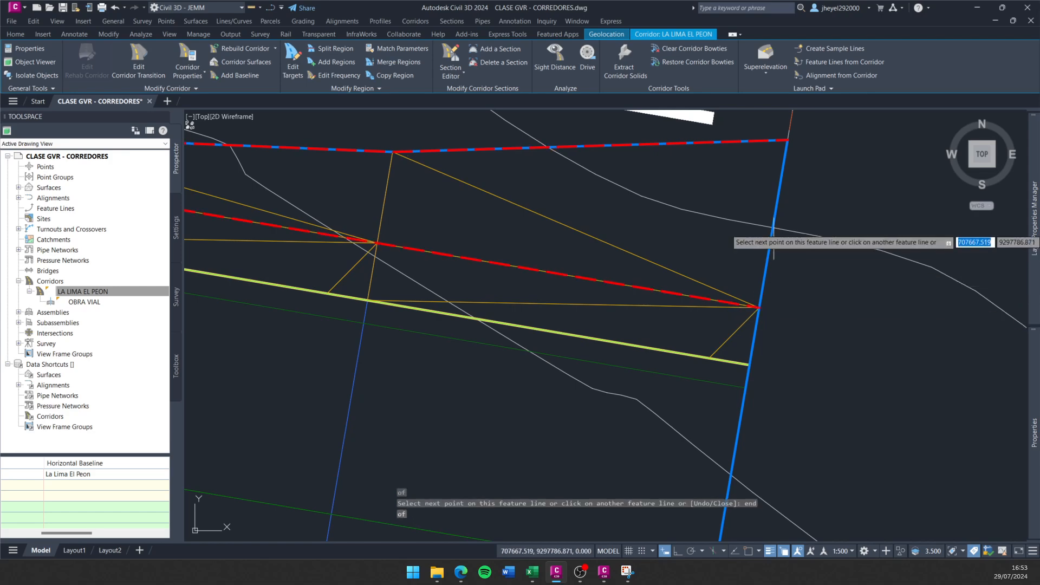
# Close the CORTE boundary at the daylight line's endpoint at station 1+000 and accept the corridor properties.
pyautogui.write('end')
pyautogui.press('Return')
pyautogui.click(786, 139)
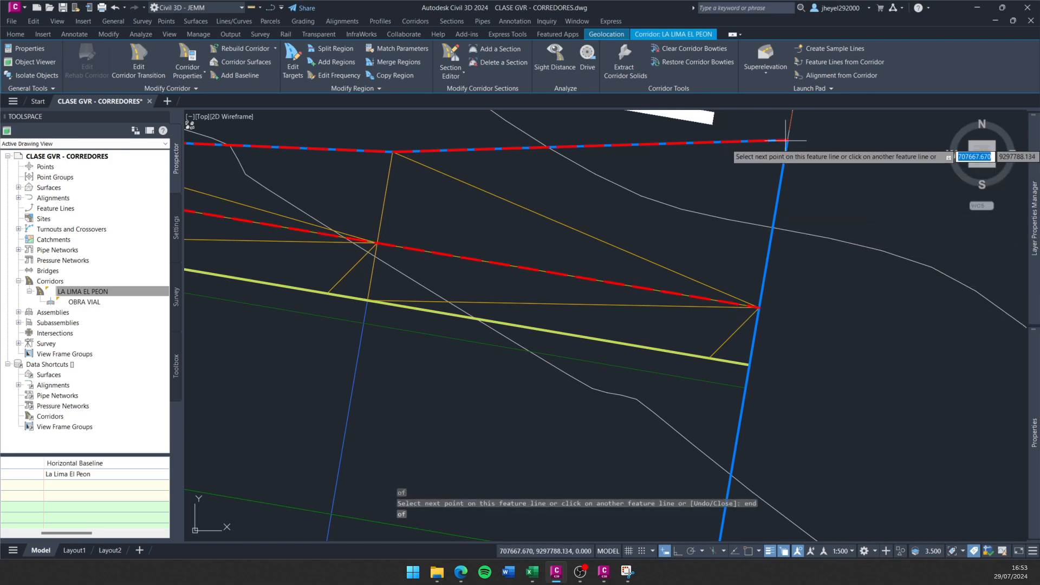
pyautogui.write('c')
pyautogui.press('Return')
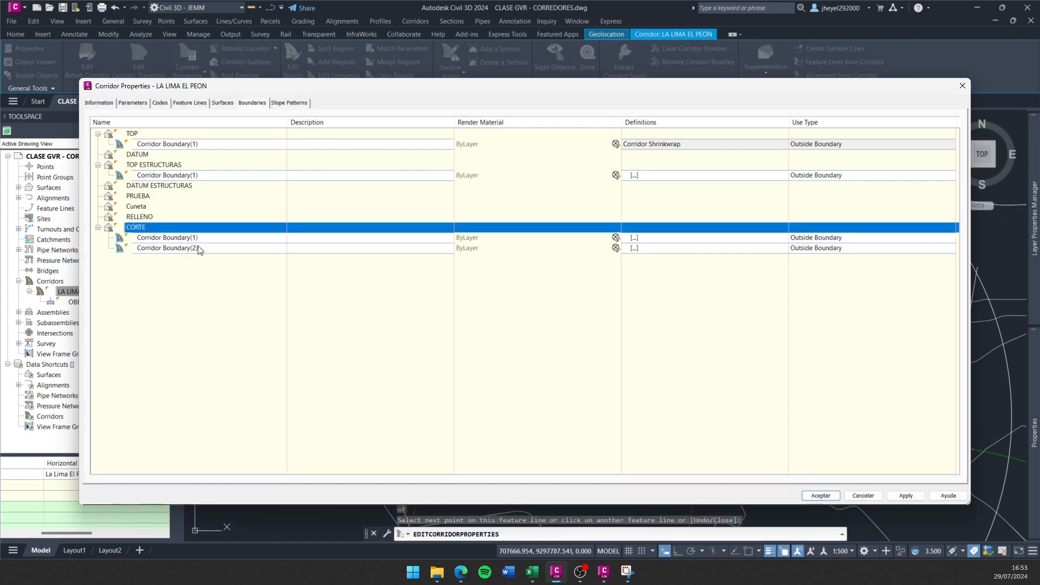
pyautogui.click(820, 496)
pyautogui.click(506, 261)
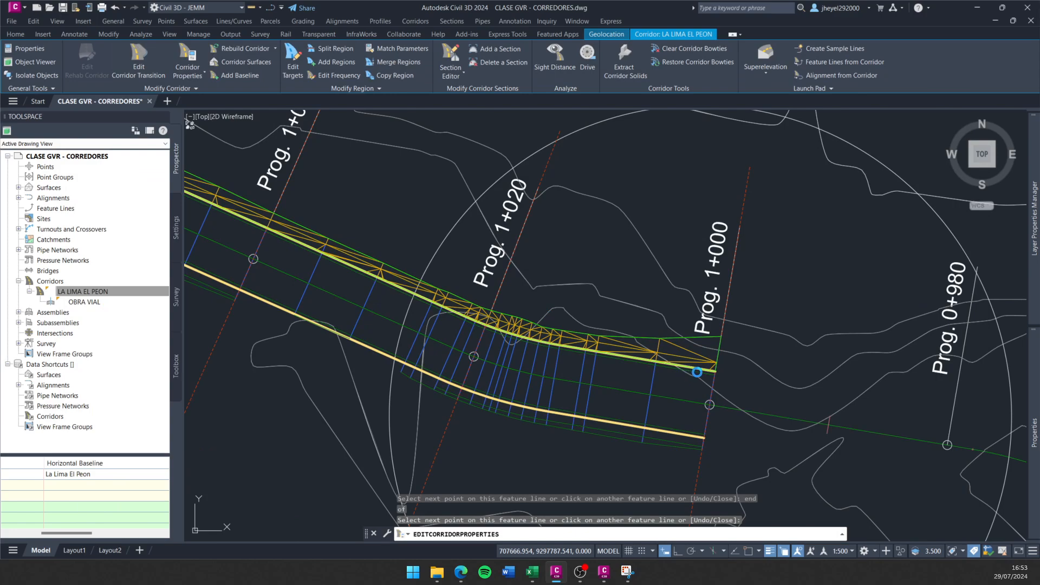
# View the section at station 1+020 from its sample line to check the CORTE surface, and return to the plan.
pyautogui.press('Escape')
pyautogui.scroll(2, 703, 381)
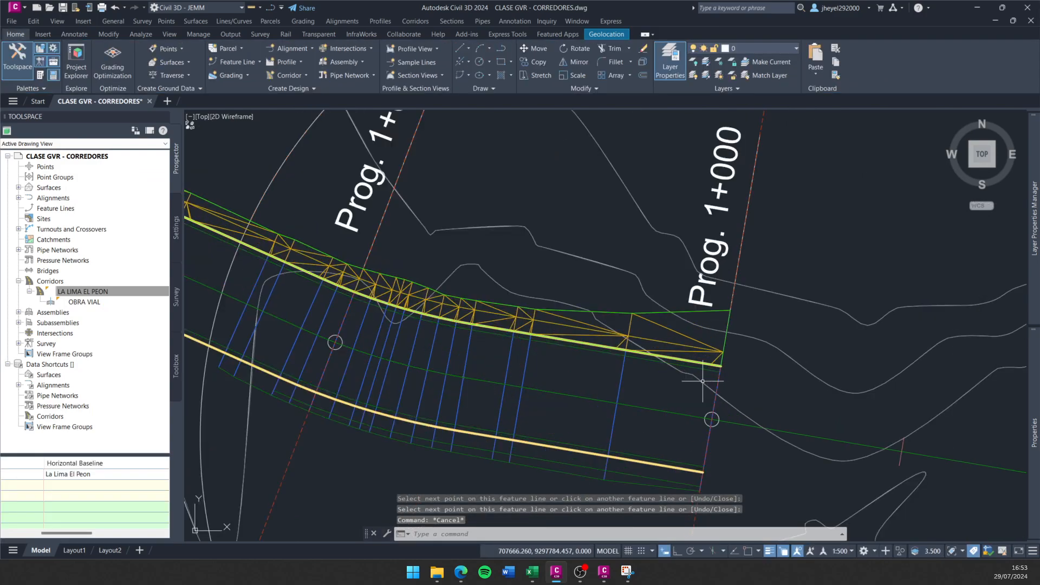
pyautogui.scroll(-5, 702, 381)
pyautogui.press('Escape')
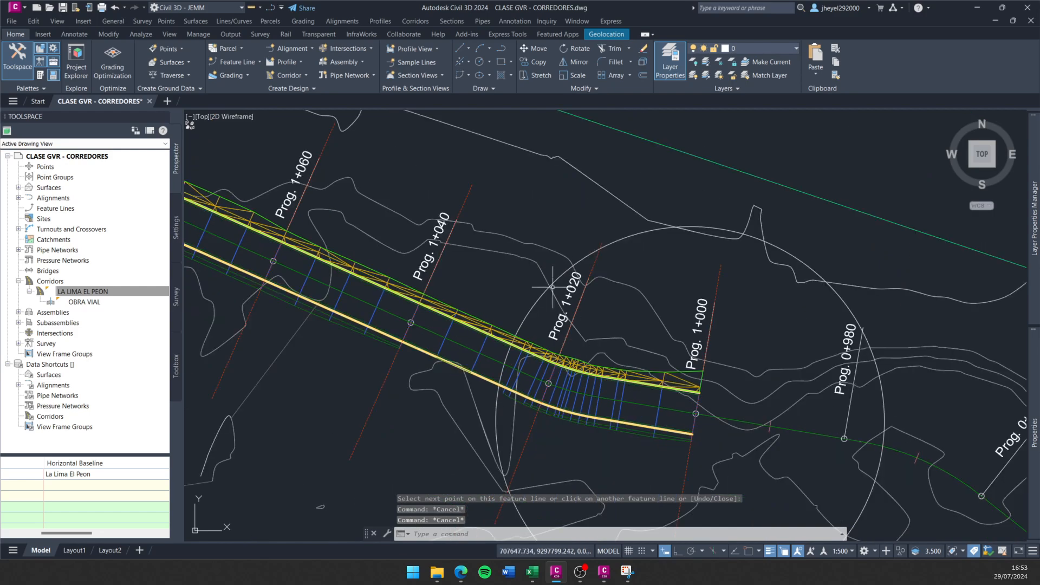
pyautogui.scroll(2, 594, 261)
pyautogui.click(587, 261)
pyautogui.rightClick(629, 259)
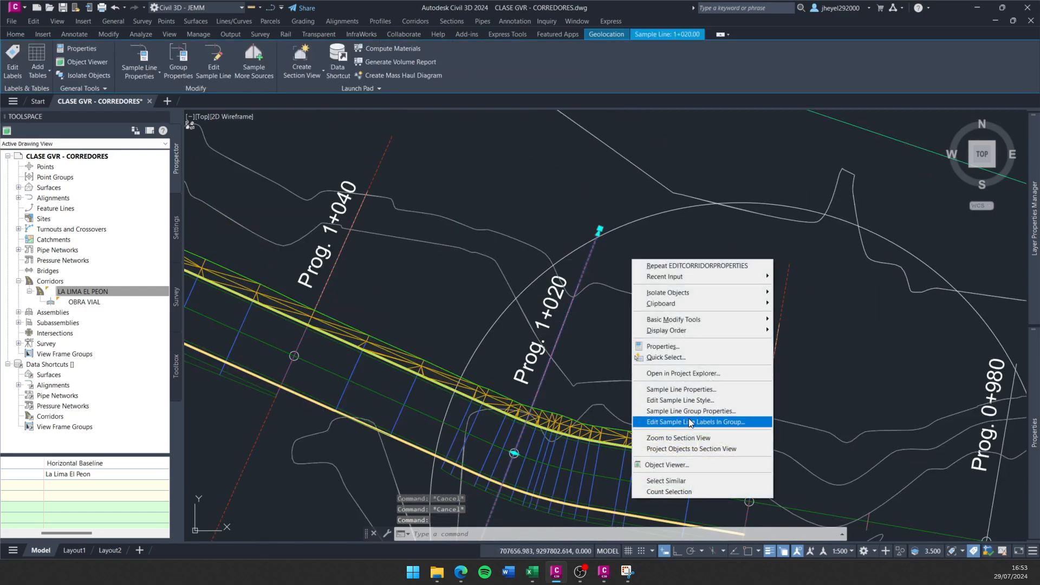
pyautogui.click(702, 437)
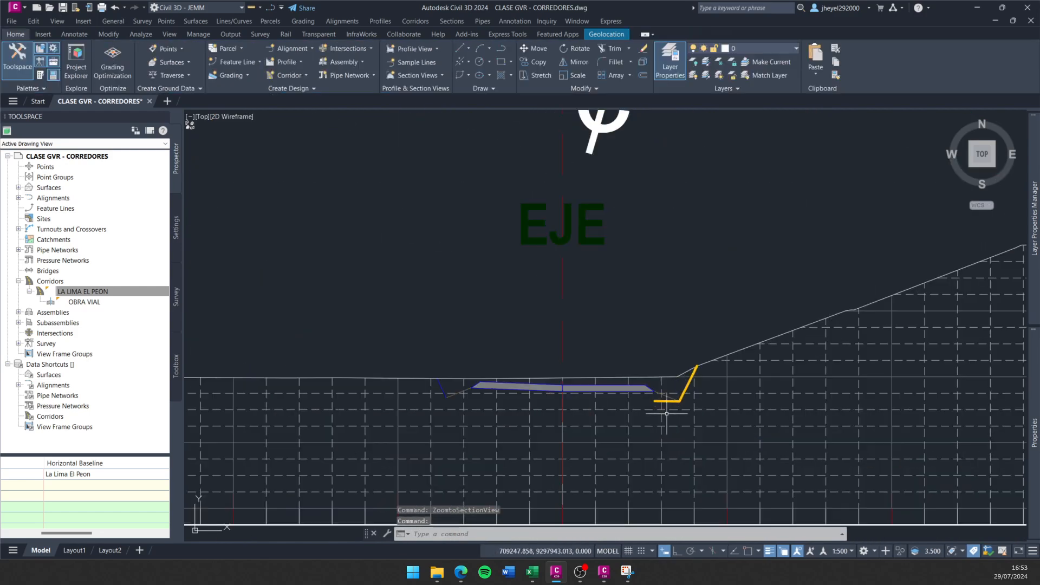
pyautogui.hotkey('ctrl', 'z')
# Remove Corridor Boundary(1) from the CORTE surface in the corridor properties and apply the change.
pyautogui.click(543, 450)
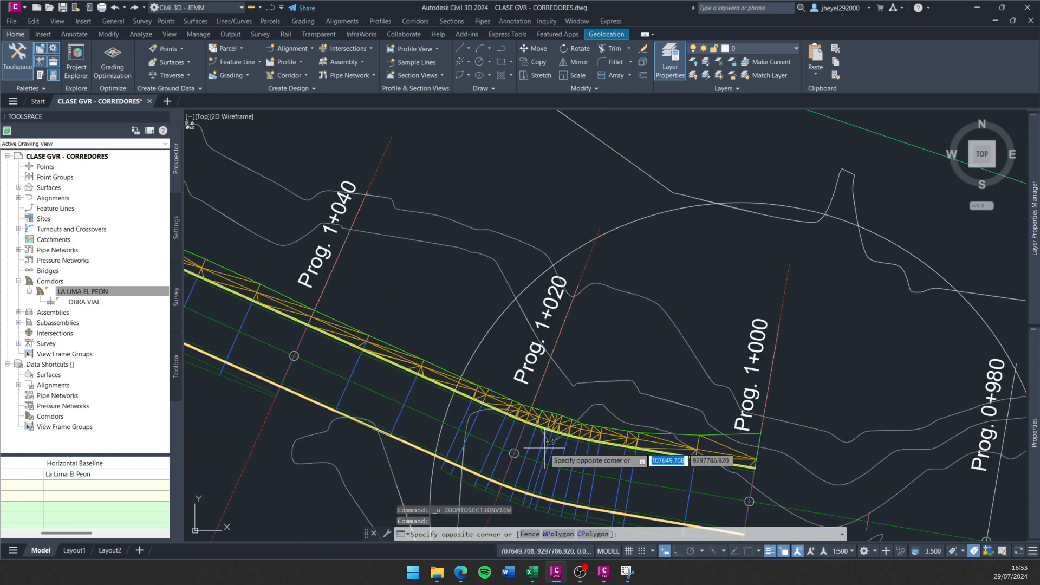
pyautogui.click(539, 446)
pyautogui.click(188, 60)
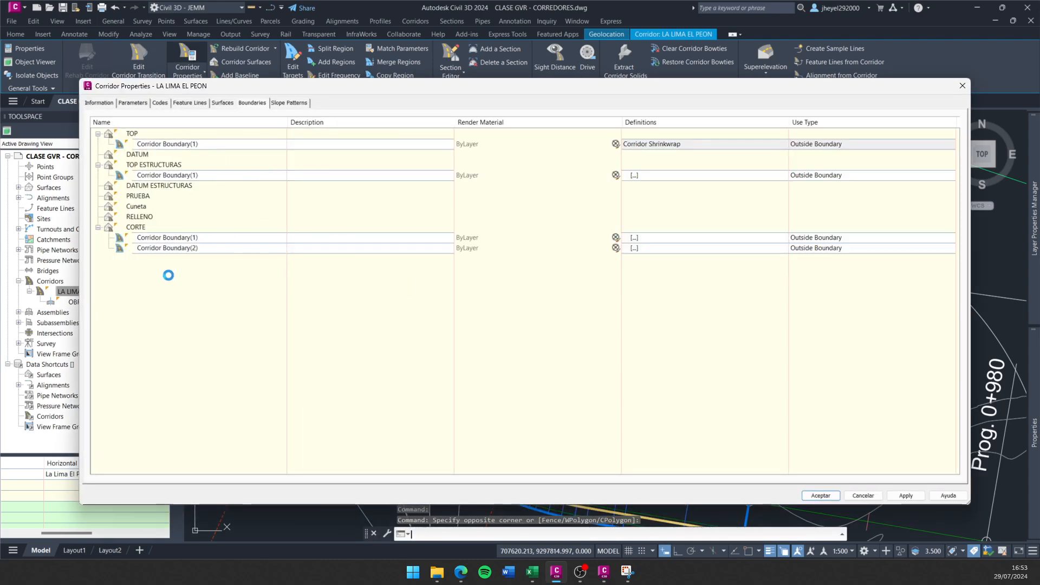
pyautogui.rightClick(187, 238)
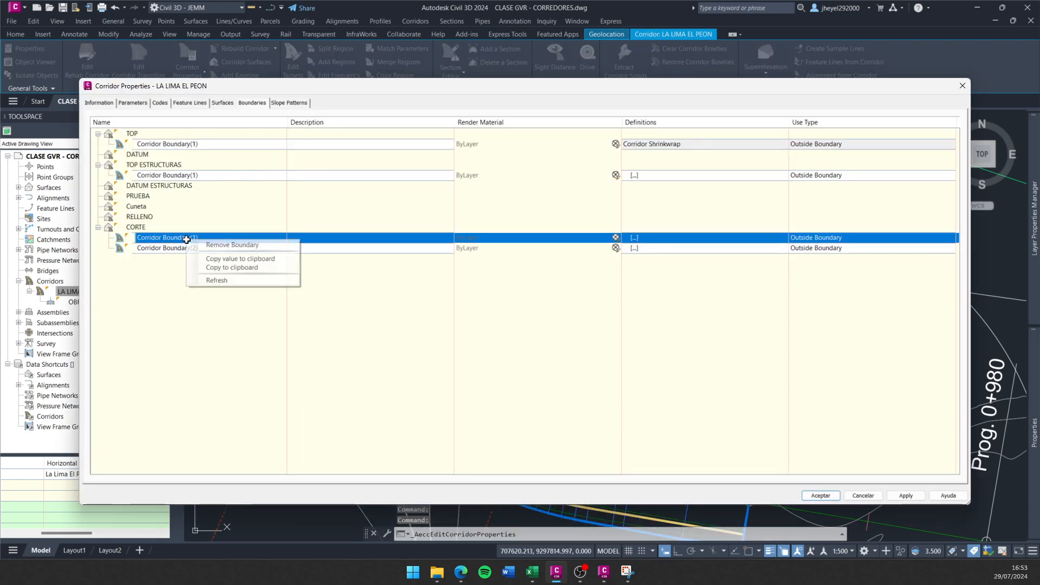
pyautogui.click(234, 245)
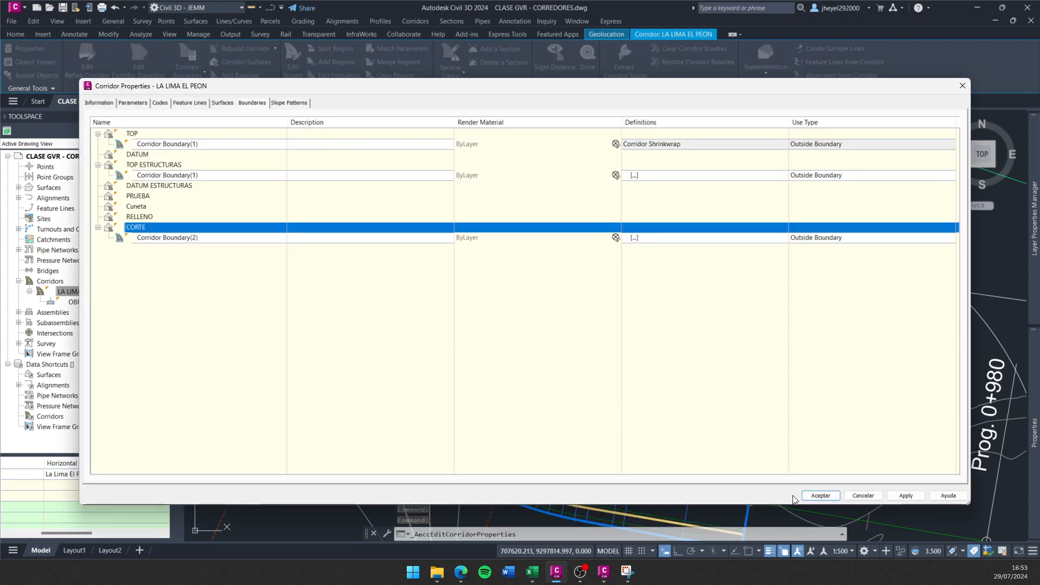
pyautogui.click(819, 496)
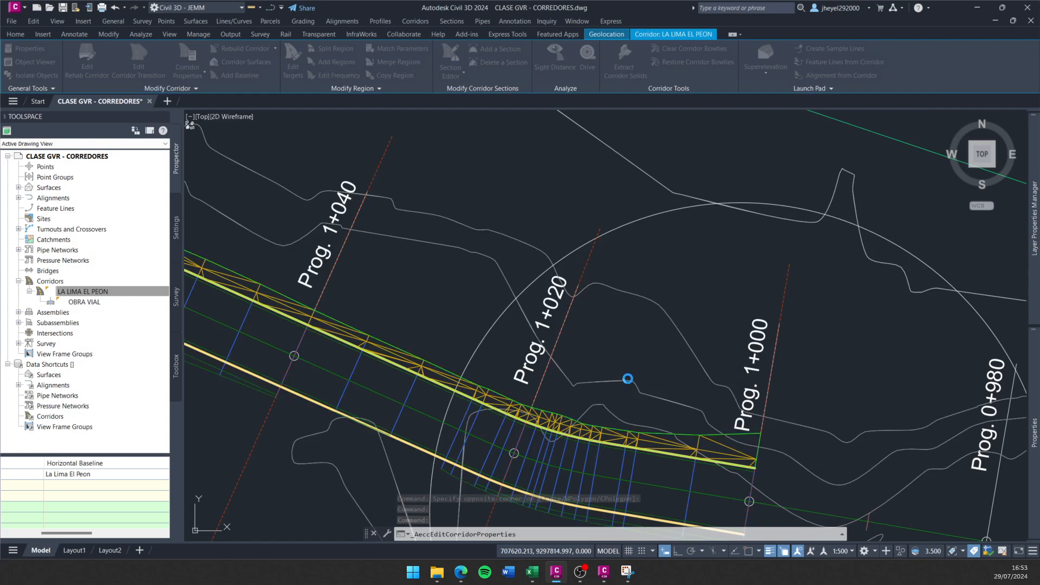
pyautogui.press('Escape')
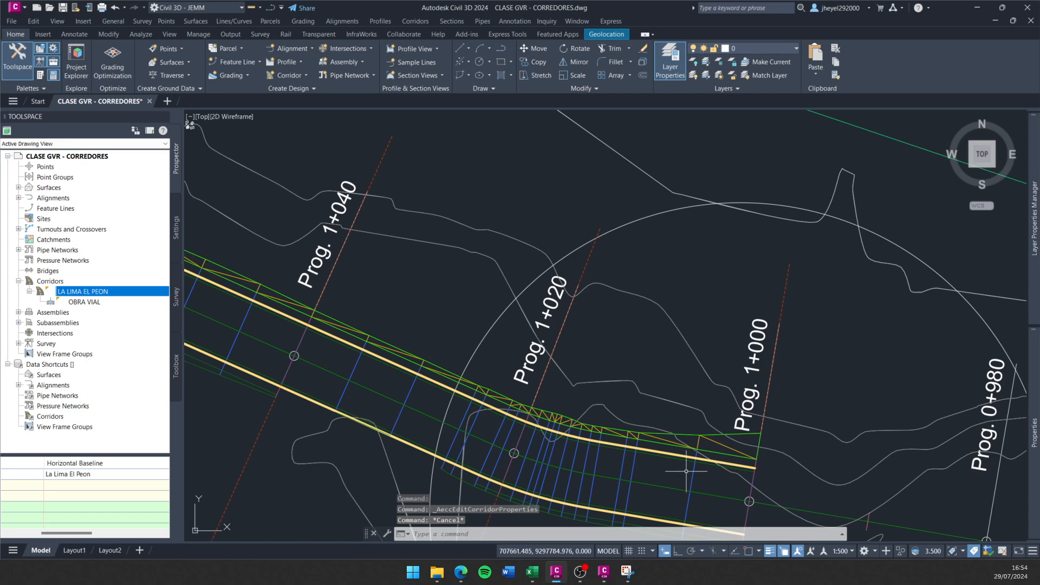
# Examine the CORTE surface triangulation against the foot of the cut slope between stations 1+020 and 1+000.
pyautogui.scroll(5, 682, 480)
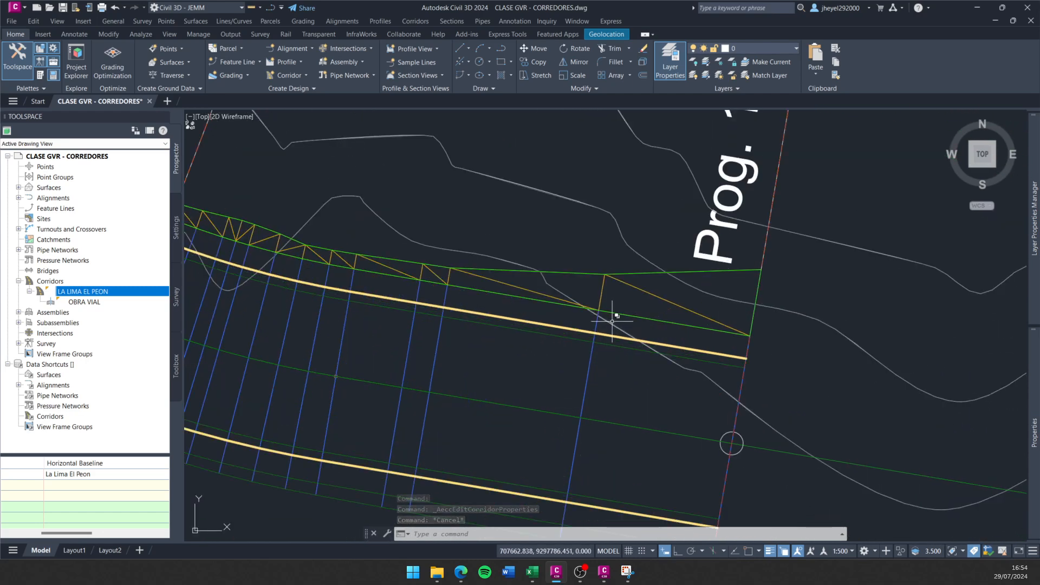
pyautogui.moveTo(601, 330); pyautogui.dragTo(667, 392, button='middle')
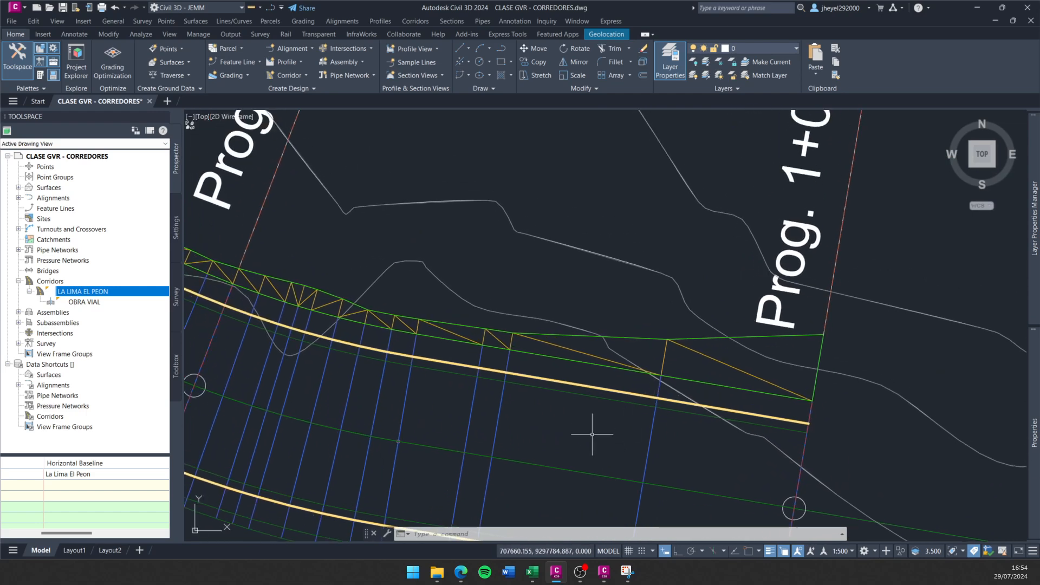
pyautogui.moveTo(585, 424); pyautogui.dragTo(547, 417, button='middle')
pyautogui.scroll(-2, 630, 384)
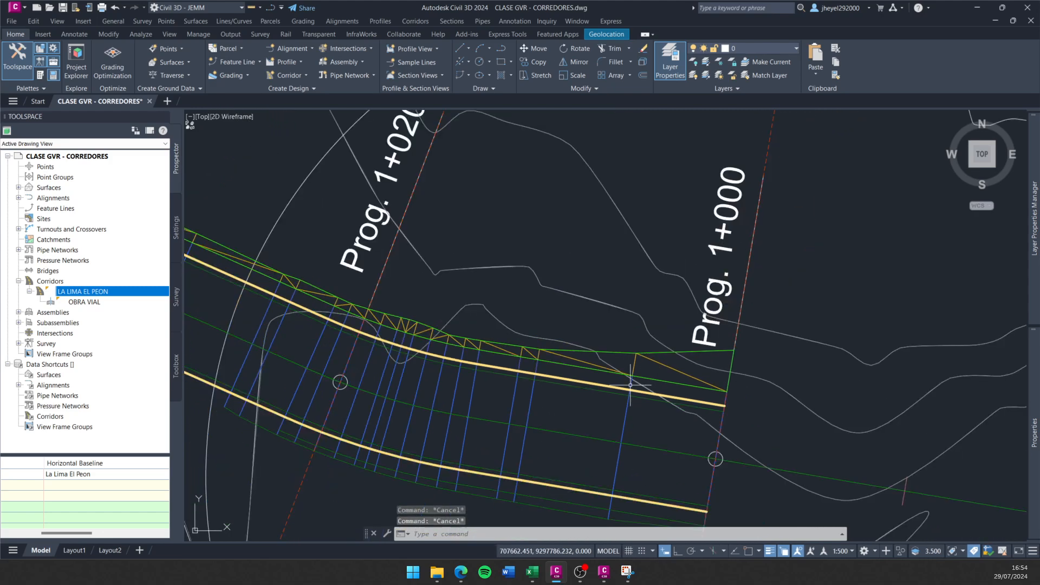
pyautogui.scroll(3, 380, 343)
pyautogui.scroll(-3, 507, 378)
pyautogui.moveTo(499, 349); pyautogui.dragTo(554, 419, button='middle')
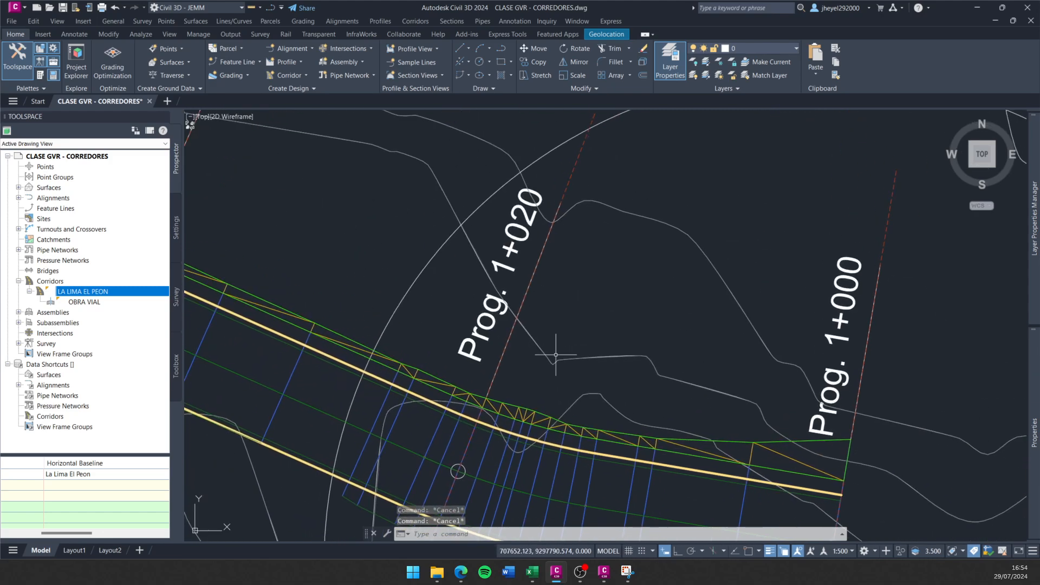
# View the section at station 1+020 from its sample line and examine the CORTE surface on the cut slope.
pyautogui.press('Escape')
pyautogui.click(579, 160)
pyautogui.press('Escape')
pyautogui.click(581, 152)
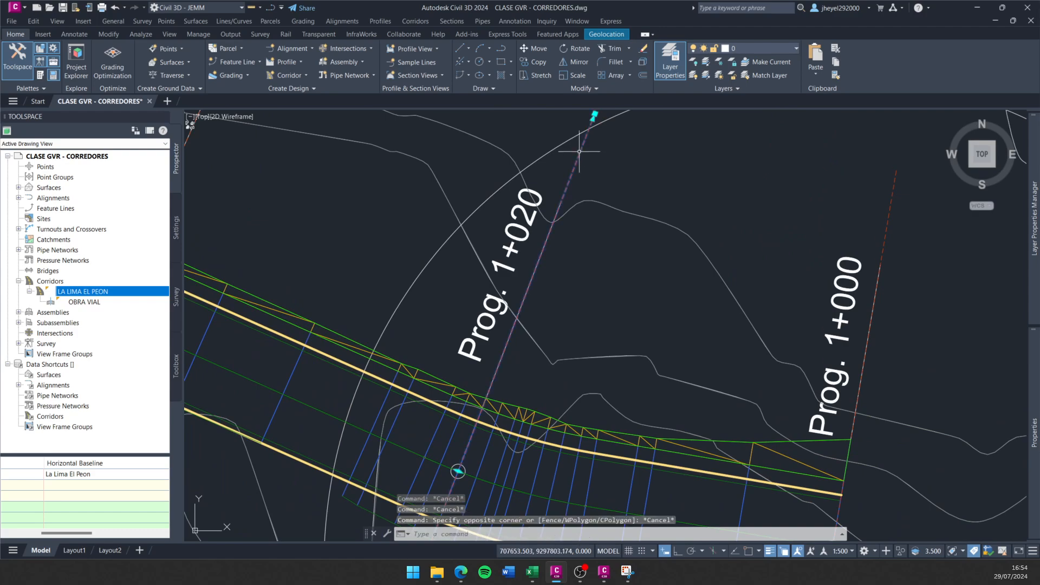
pyautogui.rightClick(616, 162)
pyautogui.click(679, 338)
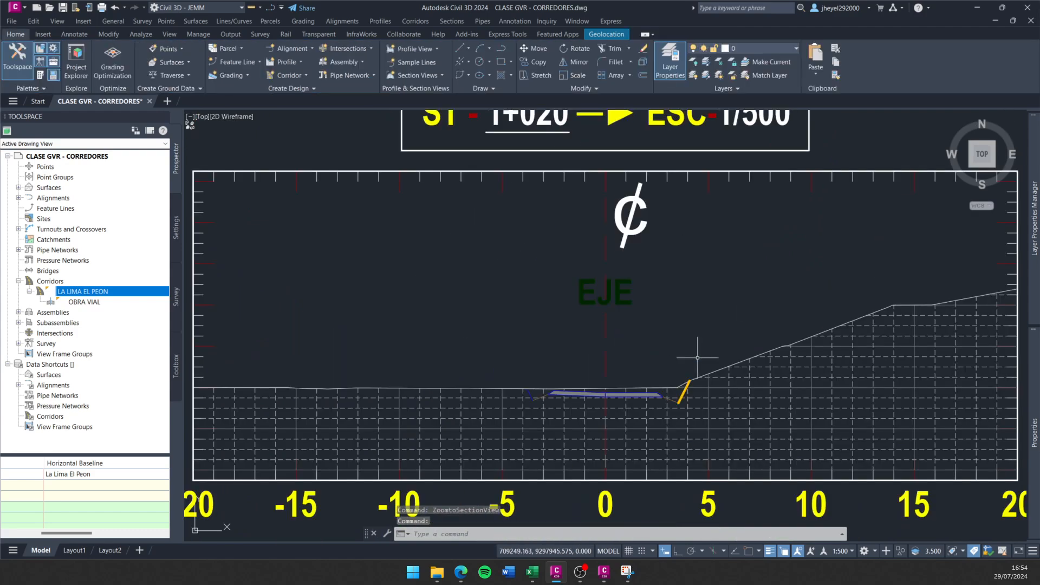
pyautogui.scroll(5, 696, 392)
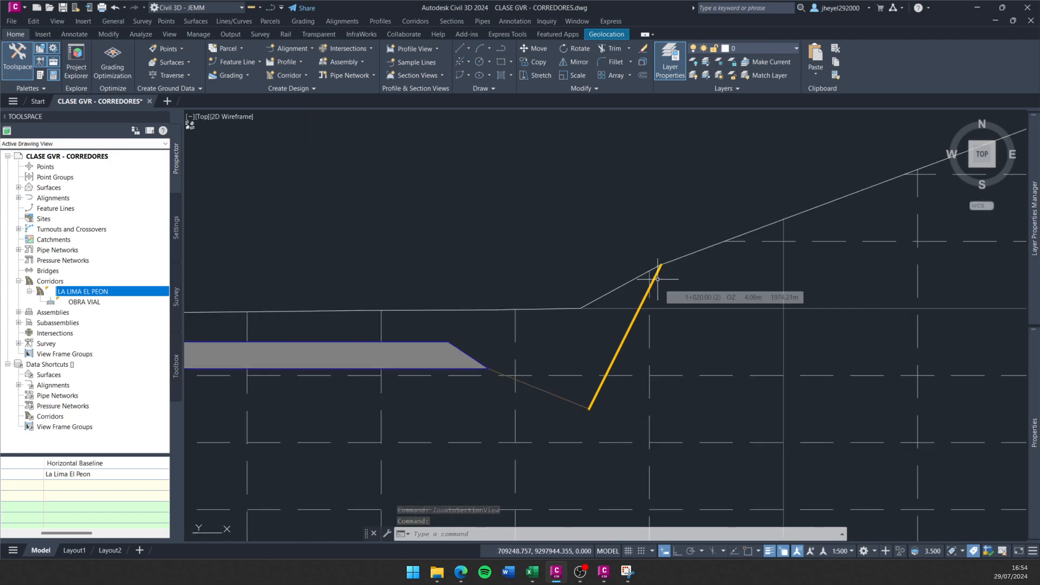
pyautogui.scroll(-2, 625, 331)
pyautogui.scroll(4, 608, 393)
pyautogui.press('Escape')
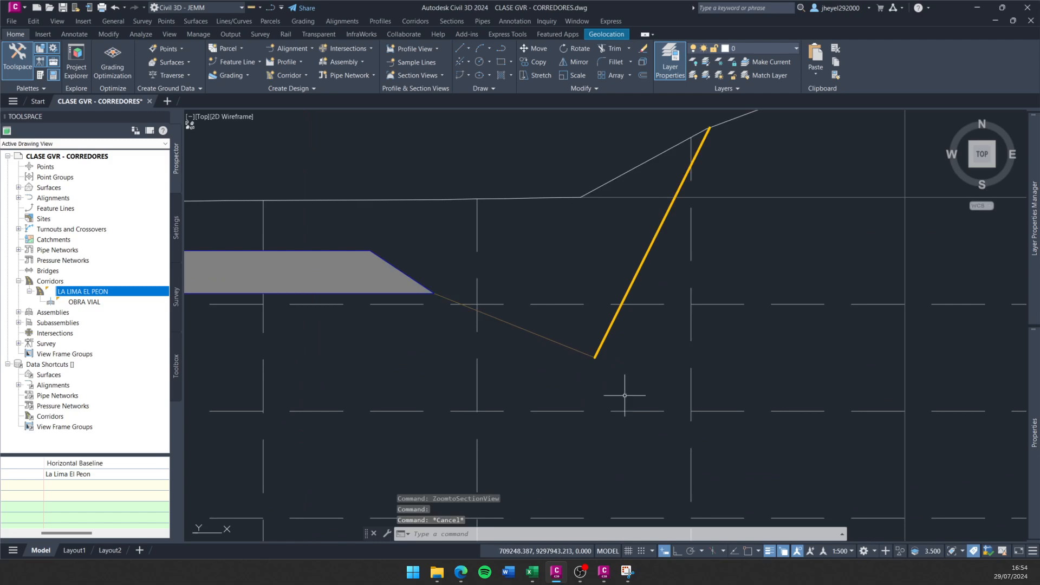
pyautogui.click(625, 396)
pyautogui.click(577, 445)
pyautogui.rightClick(577, 439)
pyautogui.click(616, 375)
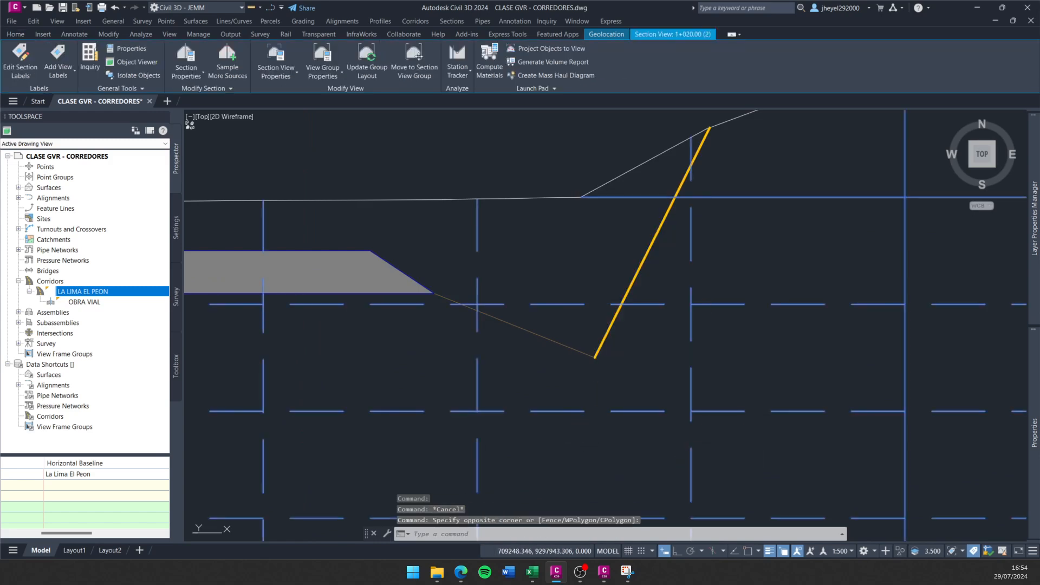
pyautogui.press('Escape')
# Examine the cut slope in the section view at station 1+180 and zoom to its sample line in plan.
pyautogui.scroll(-6, 603, 308)
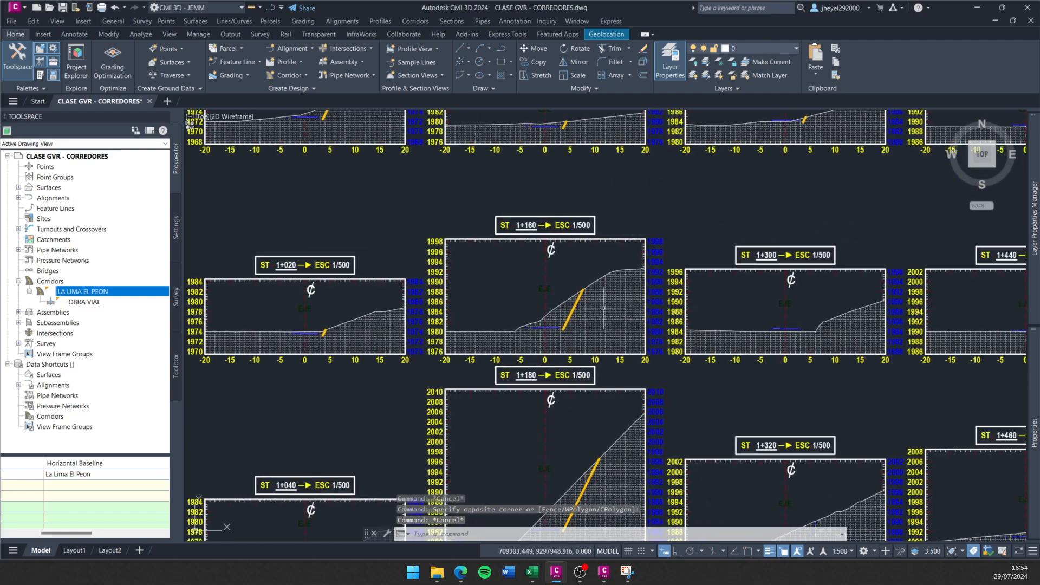
pyautogui.scroll(-2, 574, 316)
pyautogui.scroll(5, 573, 454)
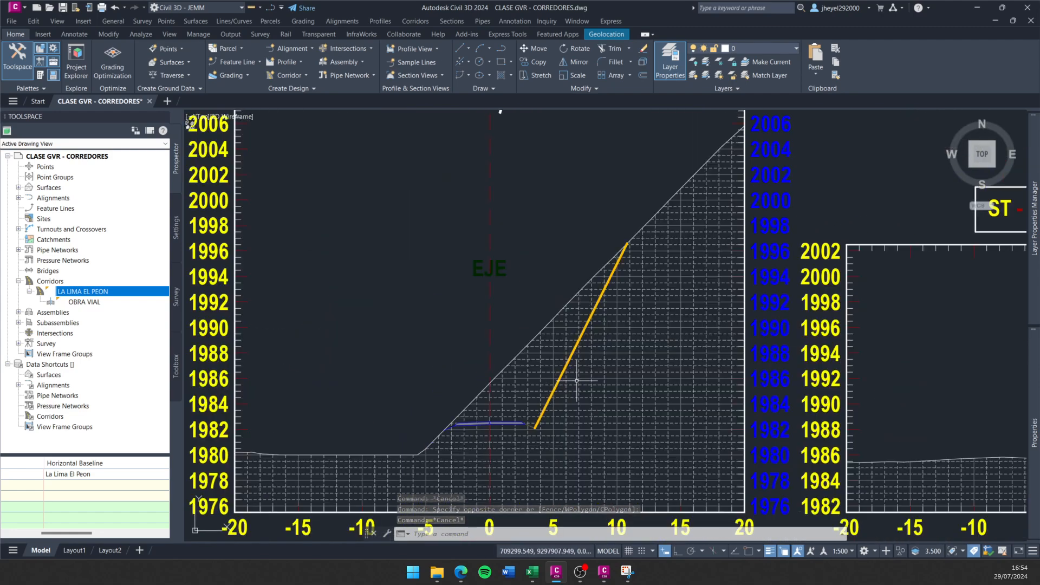
pyautogui.scroll(2, 584, 411)
pyautogui.click(594, 386)
pyautogui.click(587, 402)
pyautogui.rightClick(581, 426)
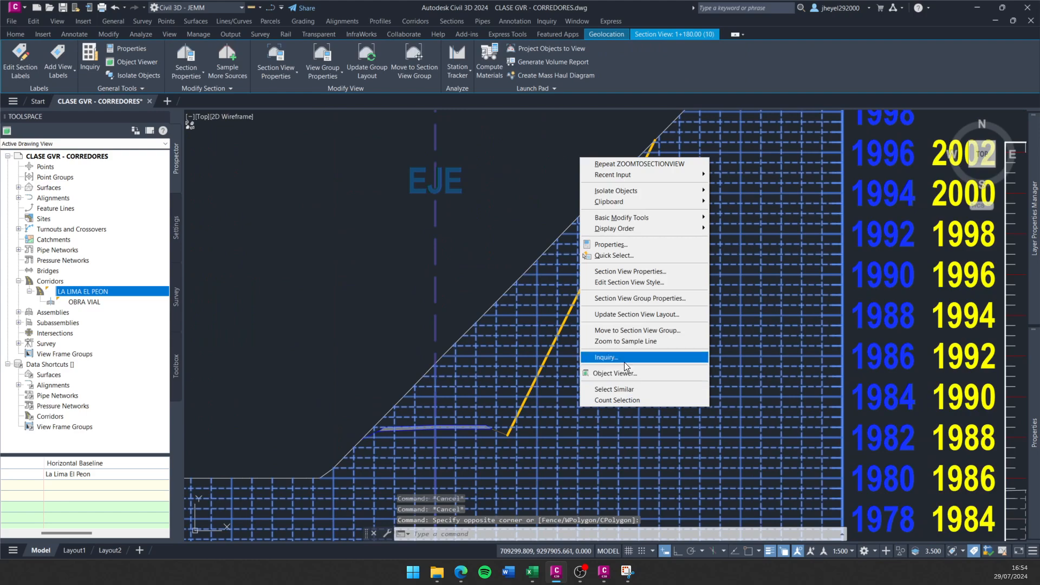
pyautogui.click(635, 343)
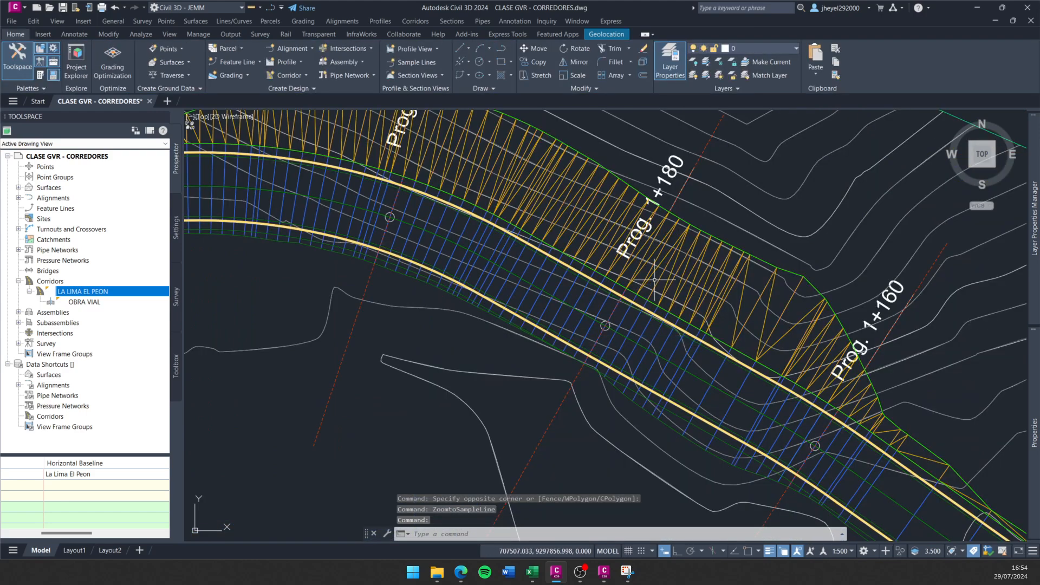
# Show the CORTE surface in the Object Viewer and orbit it to a tilted 3D view.
pyautogui.click(655, 279)
pyautogui.rightClick(654, 273)
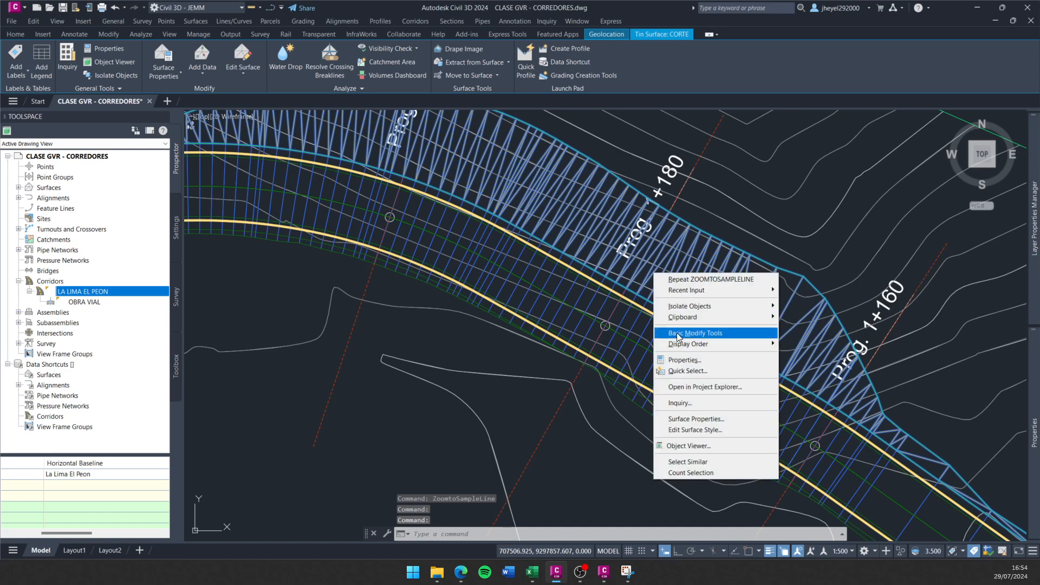
pyautogui.click(693, 444)
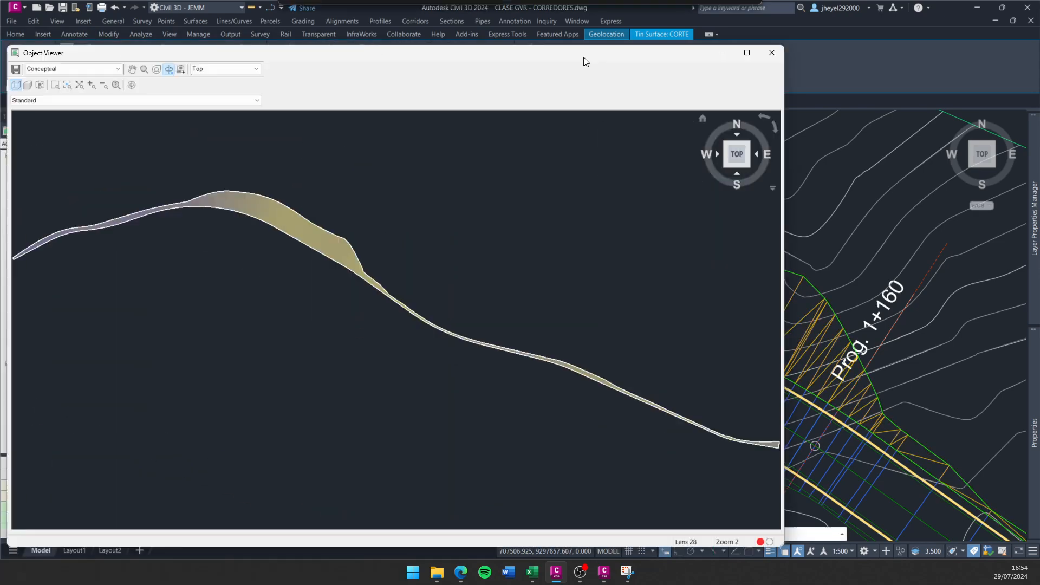
pyautogui.moveTo(476, 295)
pyautogui.mouseDown()
pyautogui.moveTo(453, 158)
pyautogui.moveTo(471, 222)
pyautogui.moveTo(511, 267)
pyautogui.moveTo(537, 364)
pyautogui.mouseUp()
pyautogui.rightClick(536, 363)
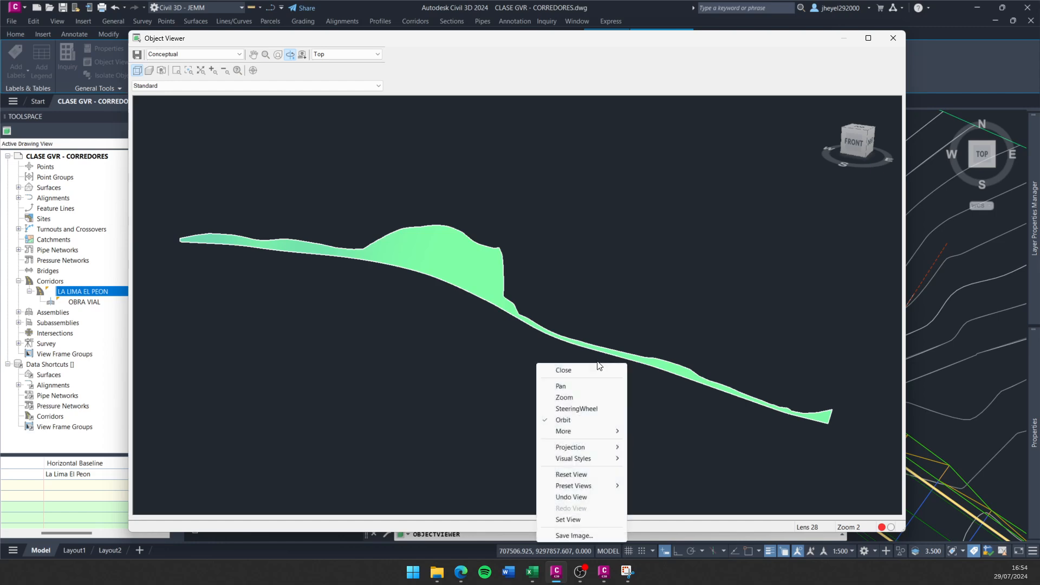
pyautogui.click(598, 326)
# Examine the CORTE surface's end near station 1+000 in 3D and close the Object Viewer.
pyautogui.moveTo(828, 422); pyautogui.dragTo(590, 347, button='middle')
pyautogui.scroll(3, 590, 346)
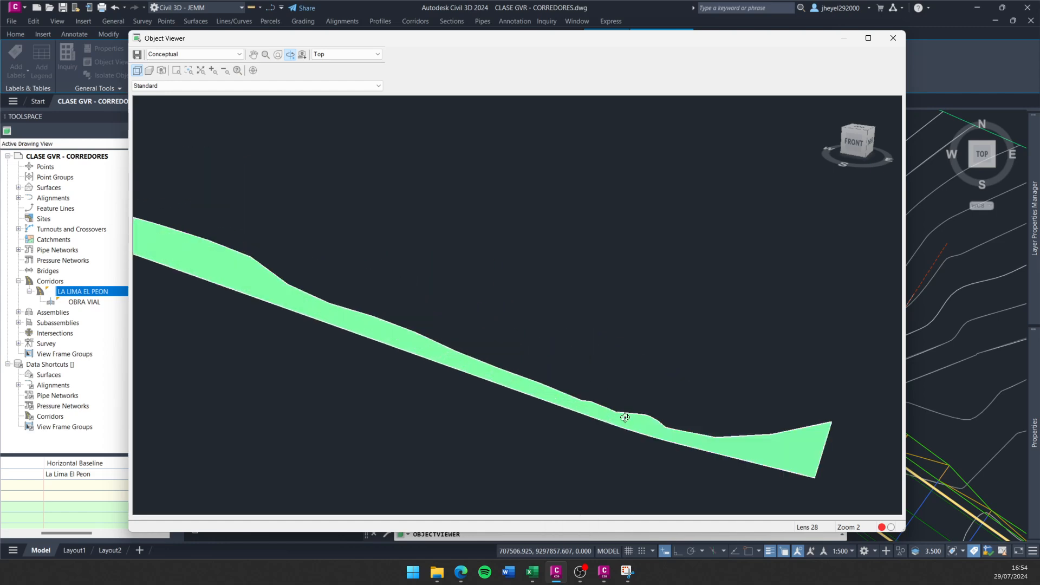
pyautogui.moveTo(660, 443); pyautogui.dragTo(379, 318, button='middle')
pyautogui.scroll(2, 546, 349)
pyautogui.scroll(-1, 550, 346)
pyautogui.moveTo(411, 319); pyautogui.dragTo(520, 332)
pyautogui.click(893, 39)
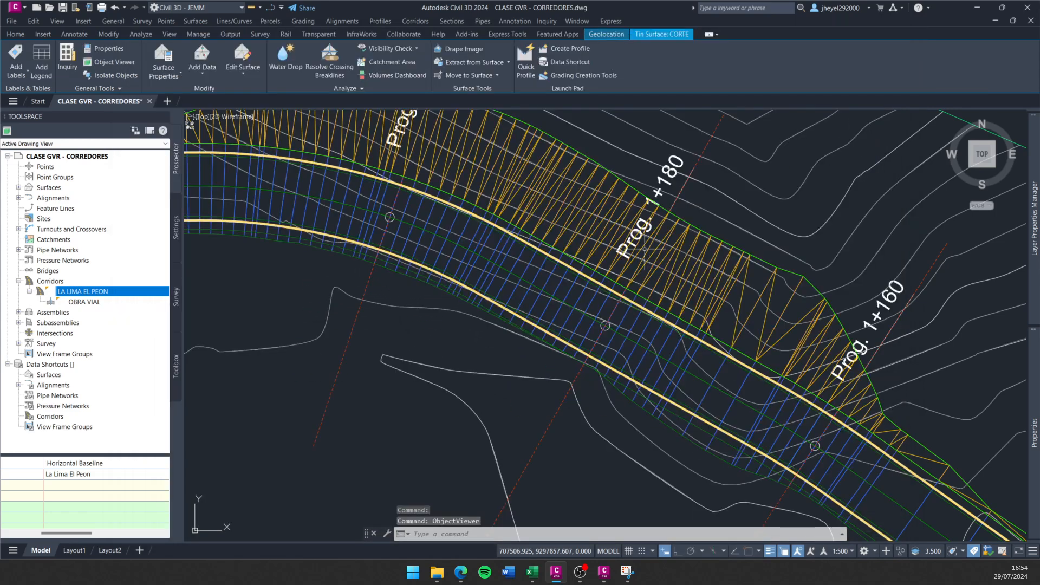
# Examine the CORTE triangulation in plan along the cut slope from station 1+220 to station 1+000.
pyautogui.scroll(-2, 596, 259)
pyautogui.press('Escape')
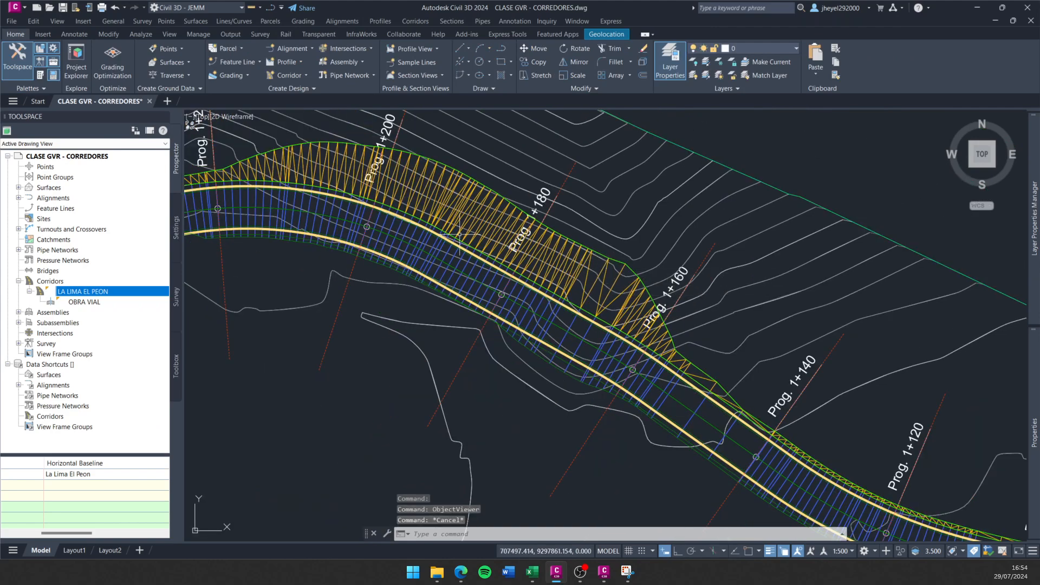
pyautogui.moveTo(460, 234); pyautogui.dragTo(533, 317, button='middle')
pyautogui.scroll(4, 667, 302)
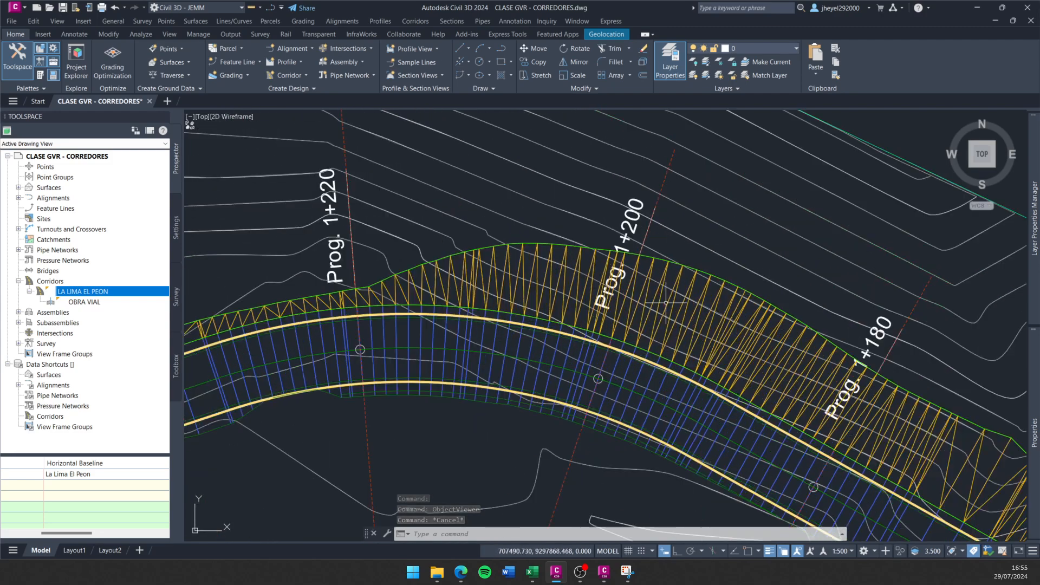
pyautogui.moveTo(666, 292); pyautogui.dragTo(522, 272, button='middle')
pyautogui.scroll(-4, 516, 271)
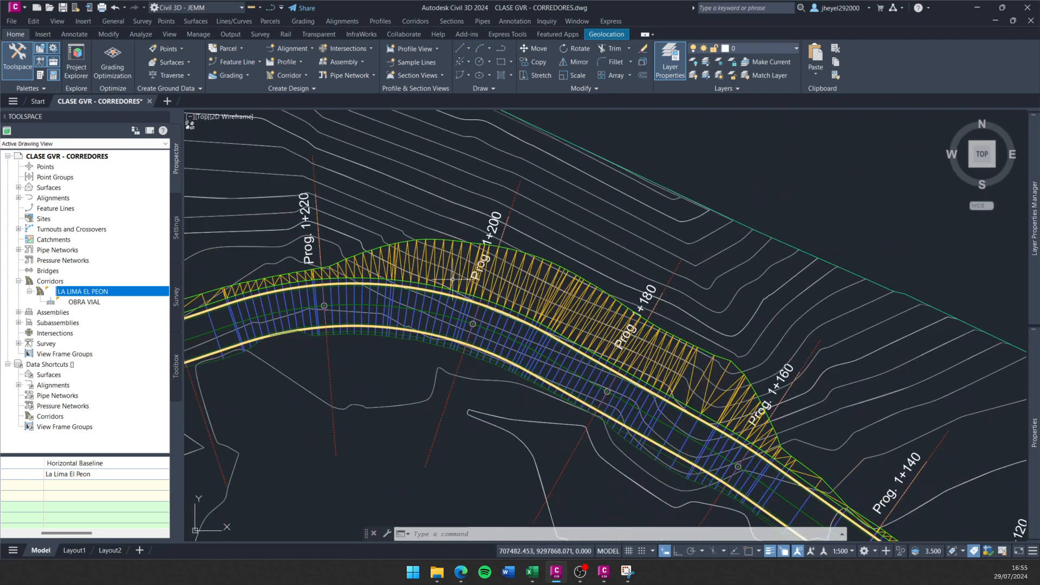
pyautogui.scroll(-3, 433, 279)
pyautogui.press('Escape')
pyautogui.press('Escape')
pyautogui.scroll(3, 671, 413)
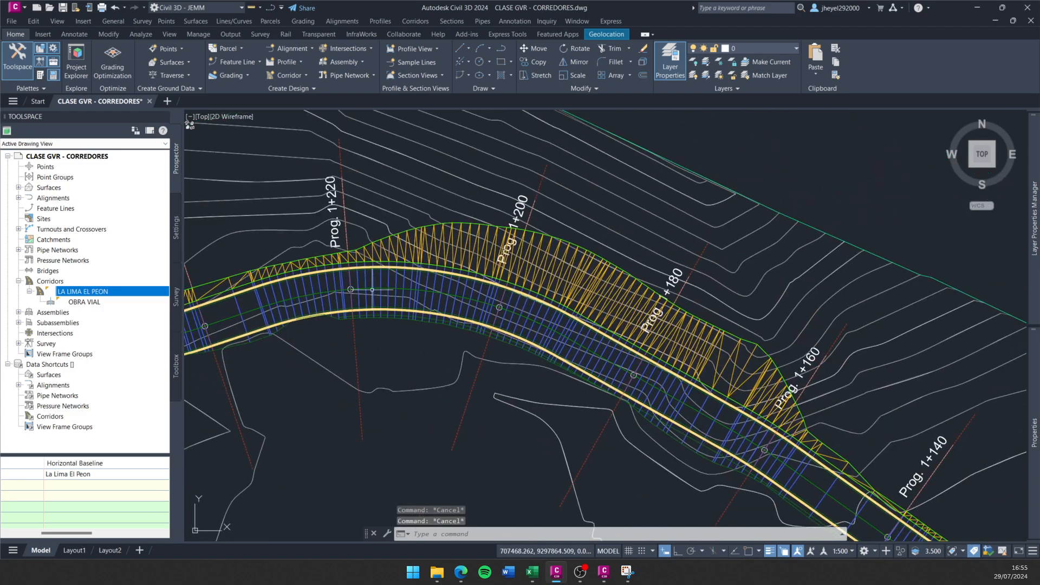
pyautogui.moveTo(671, 413); pyautogui.dragTo(355, 240, button='middle')
pyautogui.moveTo(696, 397); pyautogui.dragTo(393, 266, button='middle')
pyautogui.moveTo(687, 347); pyautogui.dragTo(321, 195, button='middle')
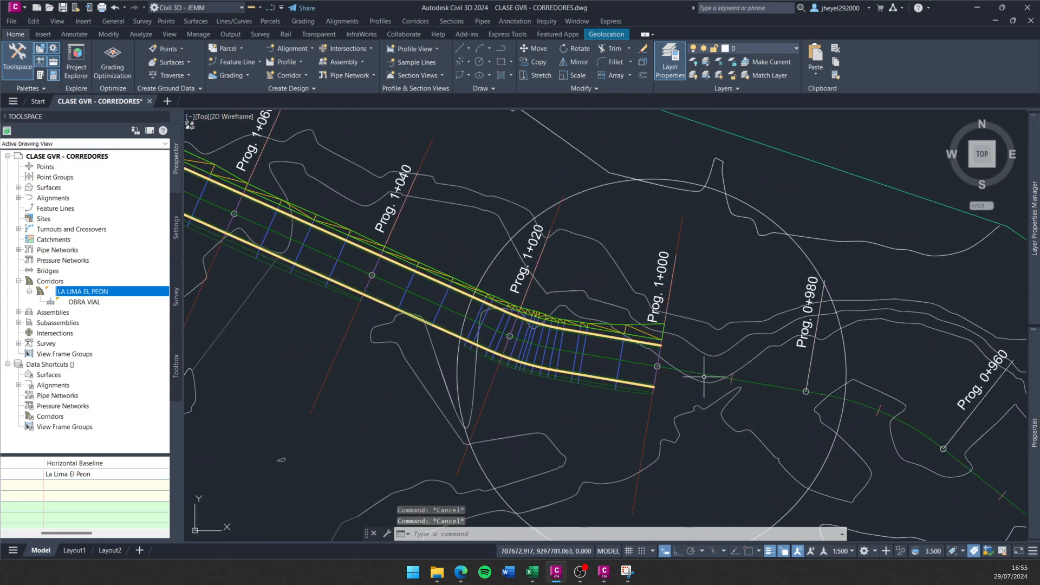
# Open the properties of the LA LIMA EL PEON corridor and select the Cuneta surface among the boundary definitions.
pyautogui.scroll(4, 645, 337)
pyautogui.press('Escape')
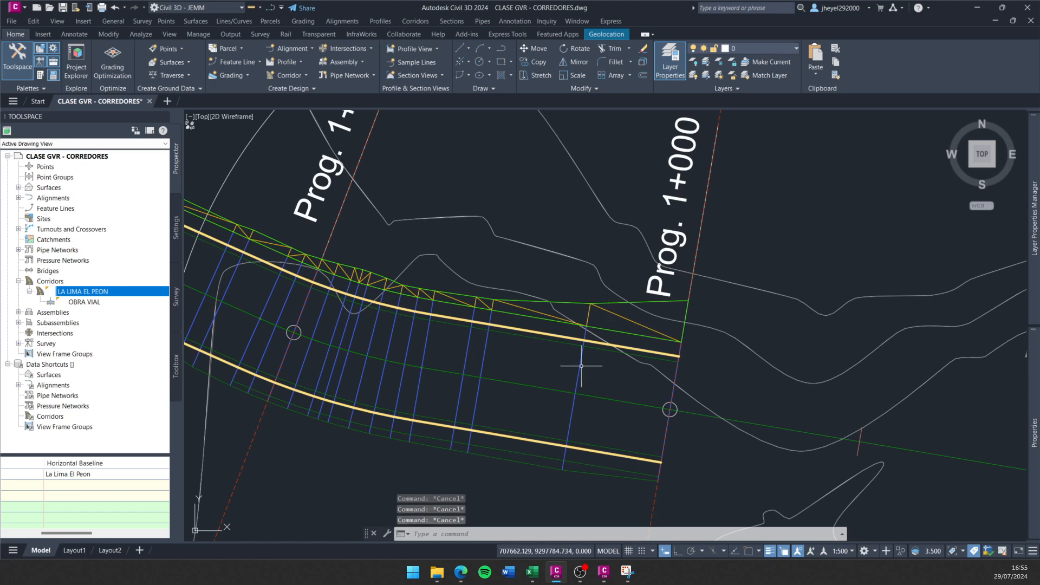
pyautogui.click(491, 376)
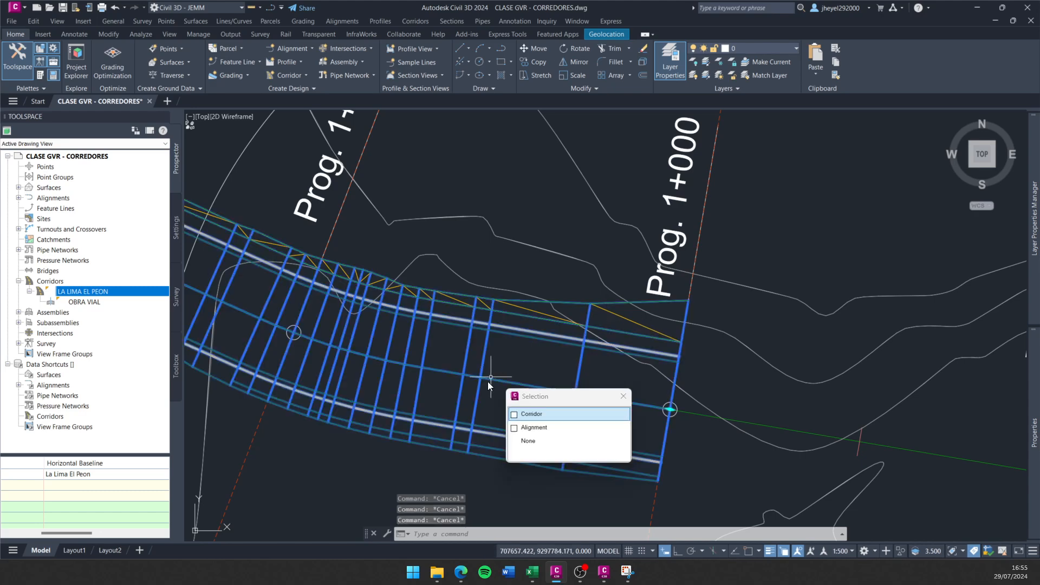
pyautogui.click(531, 414)
pyautogui.click(188, 59)
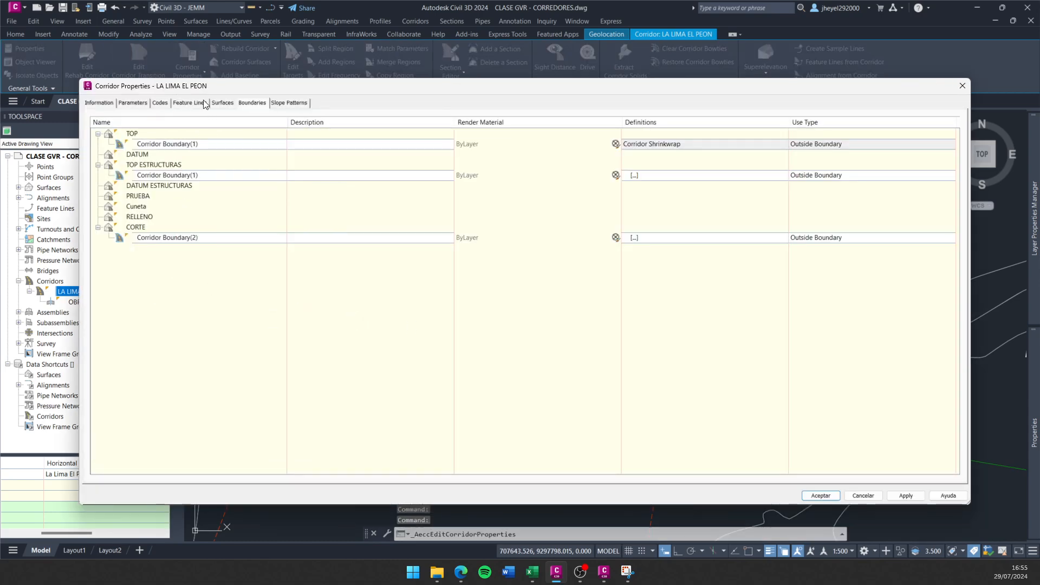
pyautogui.click(138, 206)
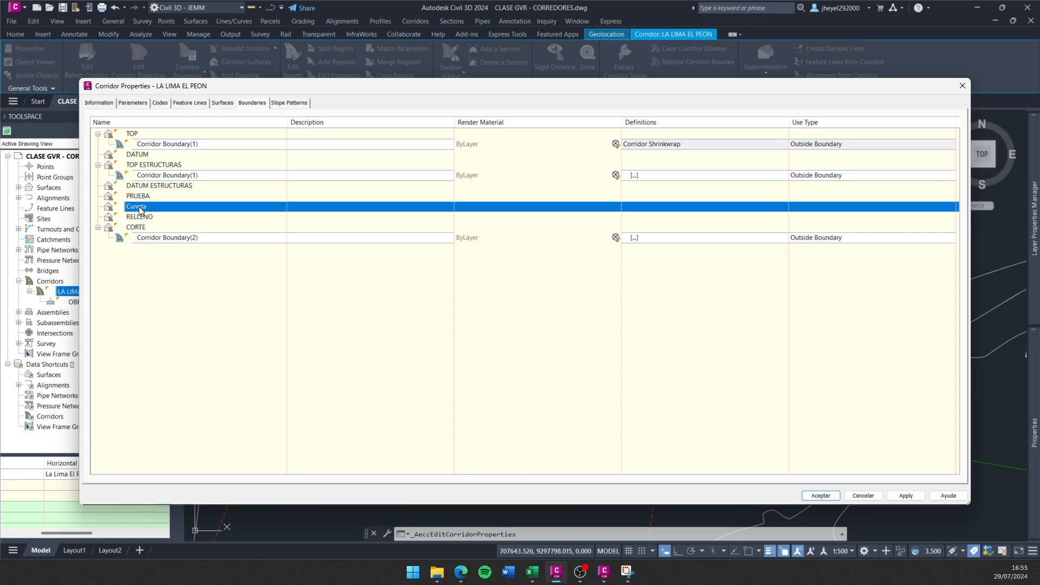
# Set the CORTE surface's style to _No Display in the corridor surface list.
pyautogui.click(223, 103)
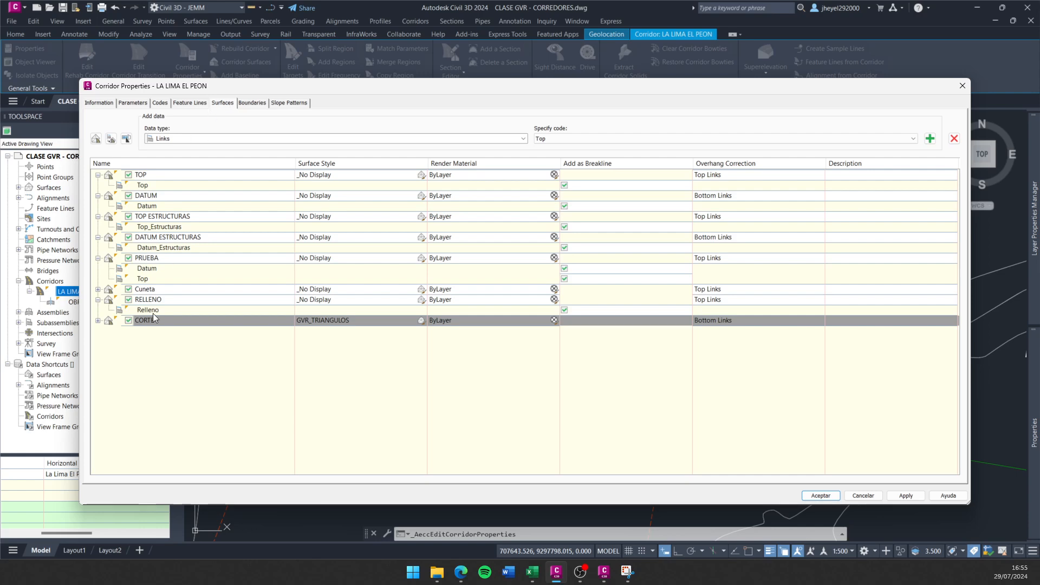
pyautogui.click(421, 320)
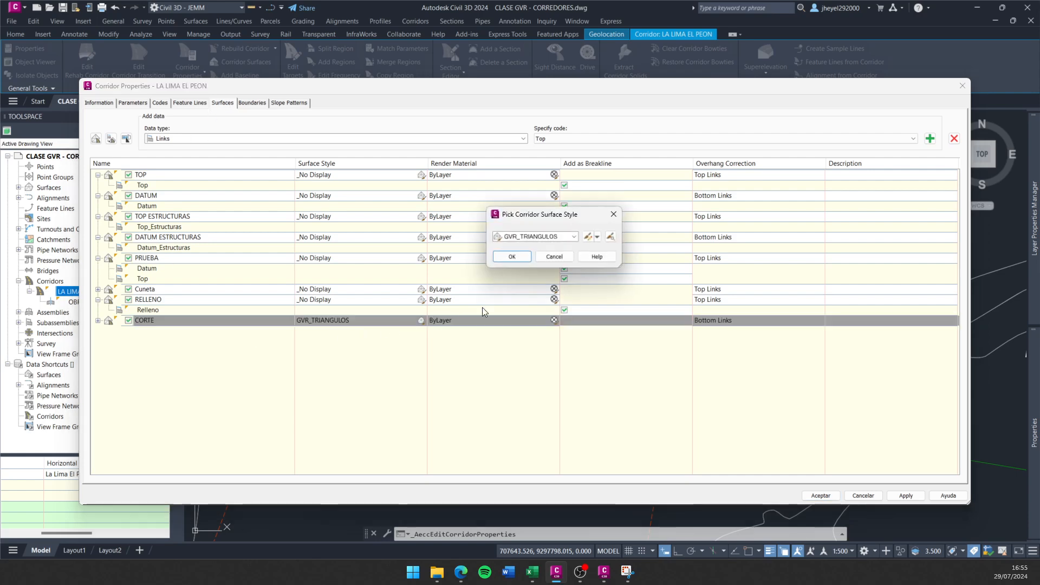
pyautogui.click(560, 237)
pyautogui.scroll(5, 541, 292)
pyautogui.click(531, 262)
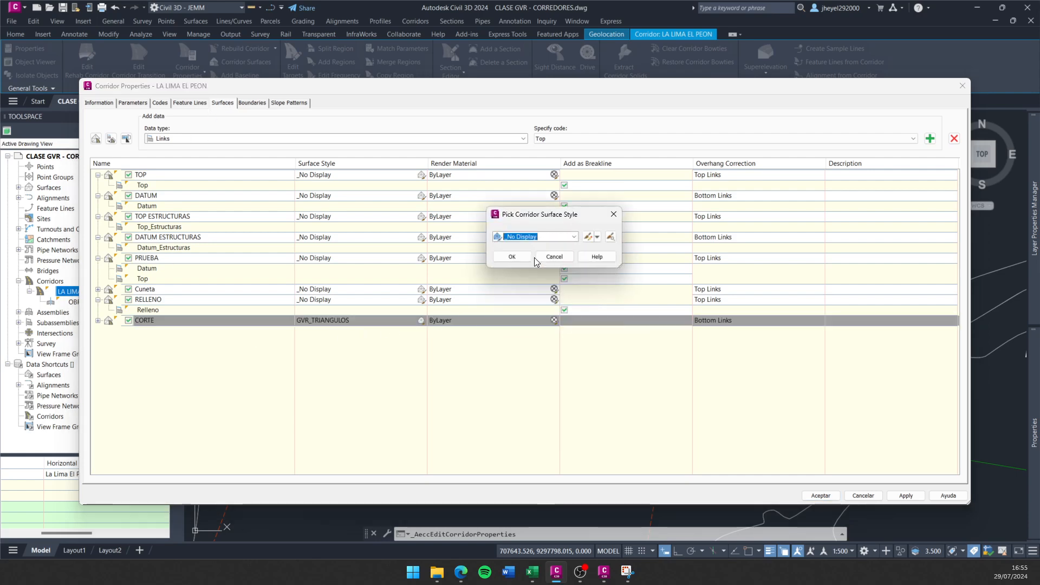
pyautogui.click(512, 257)
# Set the Cuneta surface's style to GVR_TRIANGULOS and accept the corridor properties.
pyautogui.click(154, 291)
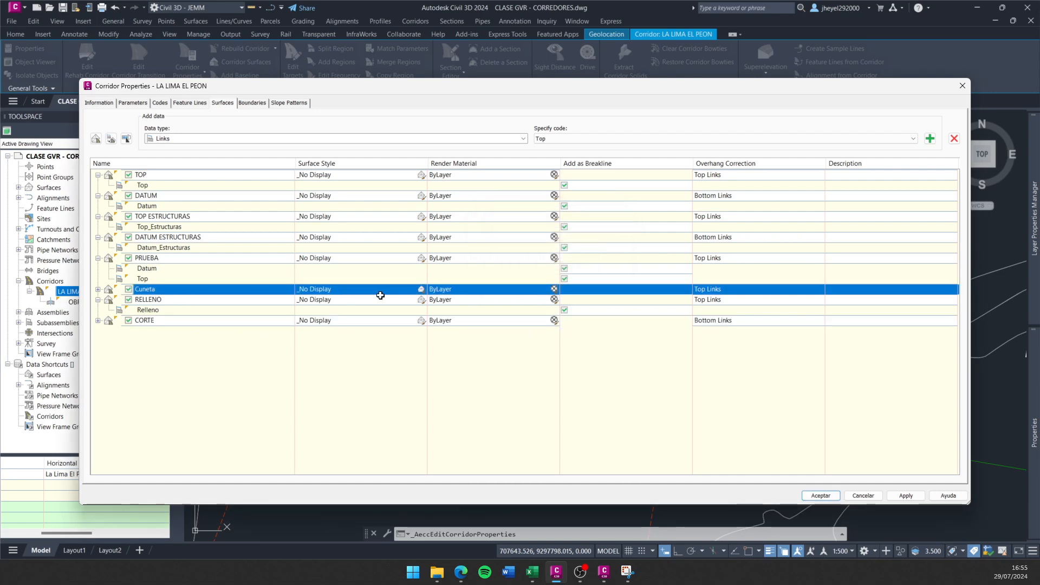
pyautogui.click(430, 293)
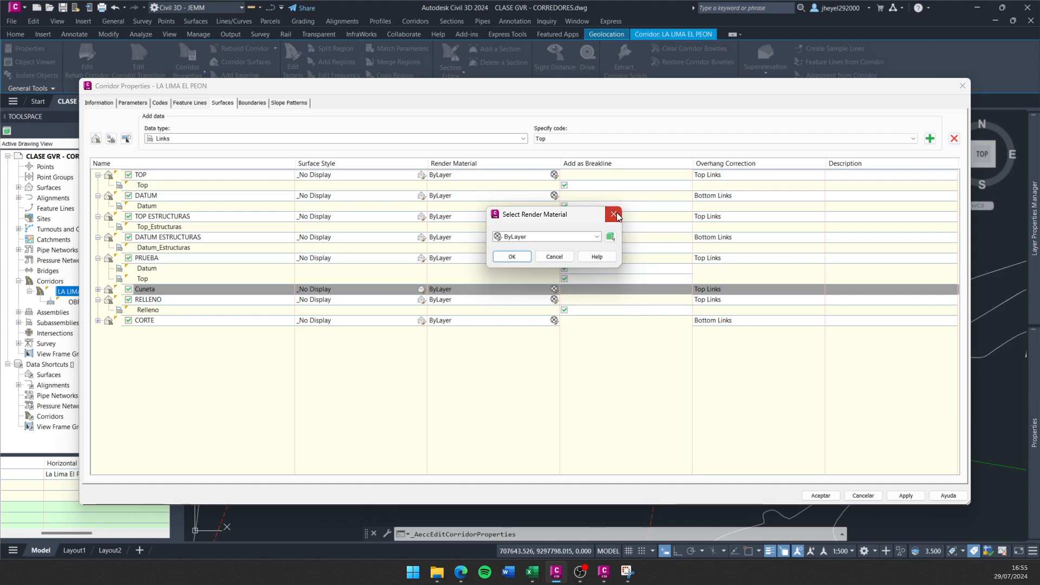
pyautogui.click(613, 215)
pyautogui.click(421, 290)
pyautogui.click(534, 237)
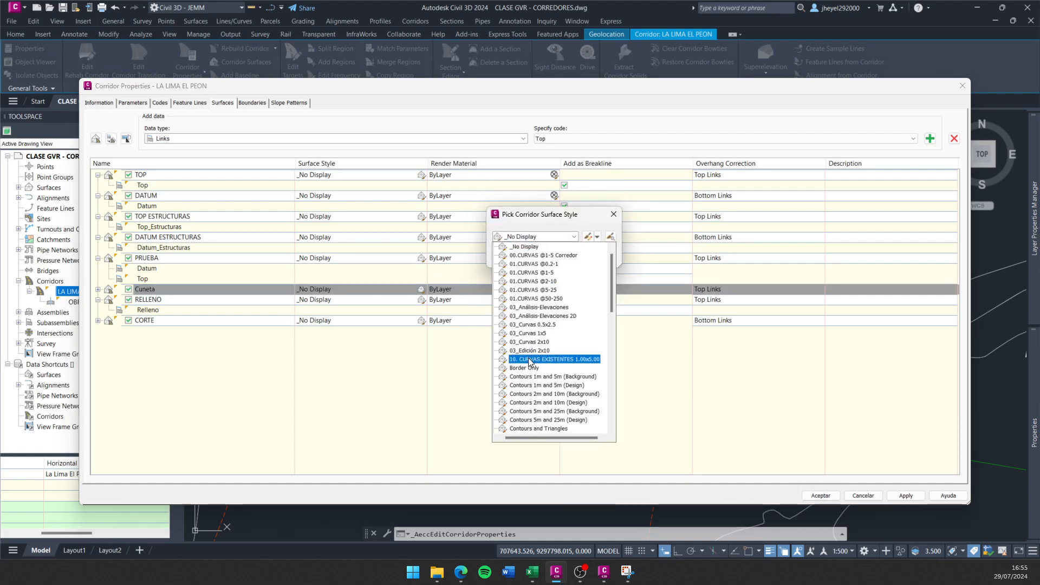
pyautogui.scroll(-8, 551, 313)
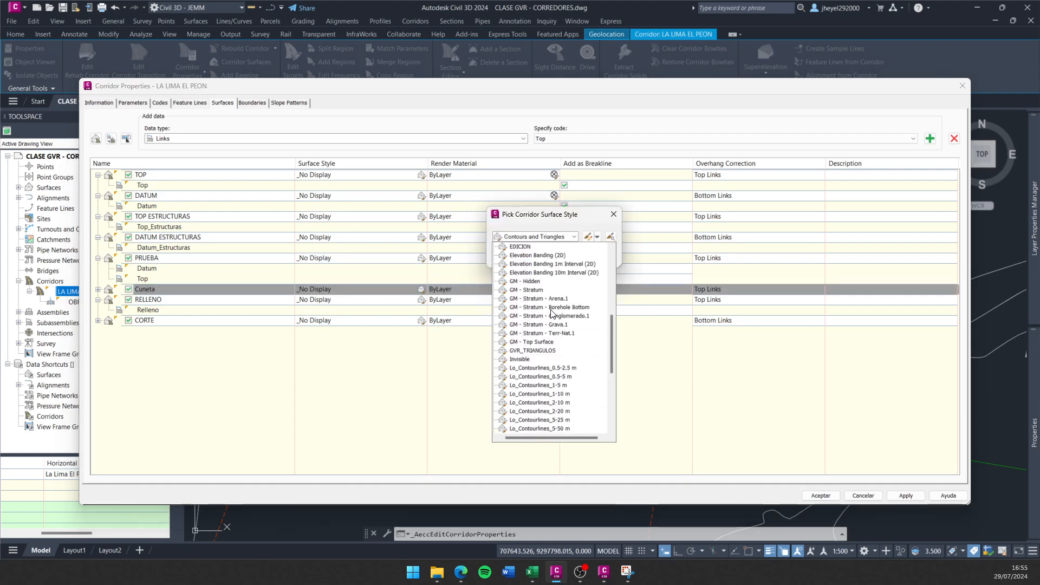
pyautogui.click(539, 350)
pyautogui.click(512, 257)
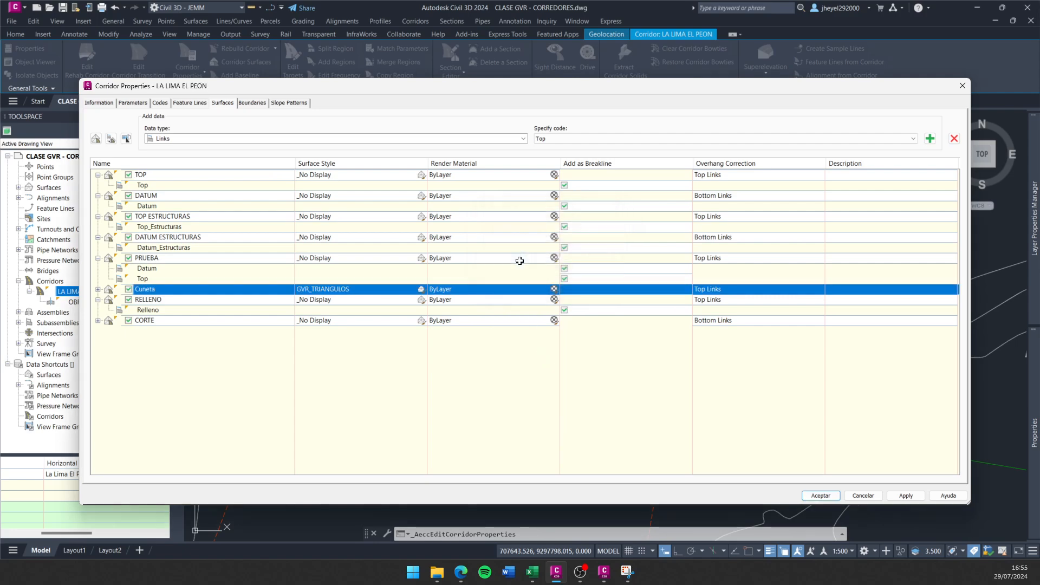
pyautogui.click(828, 495)
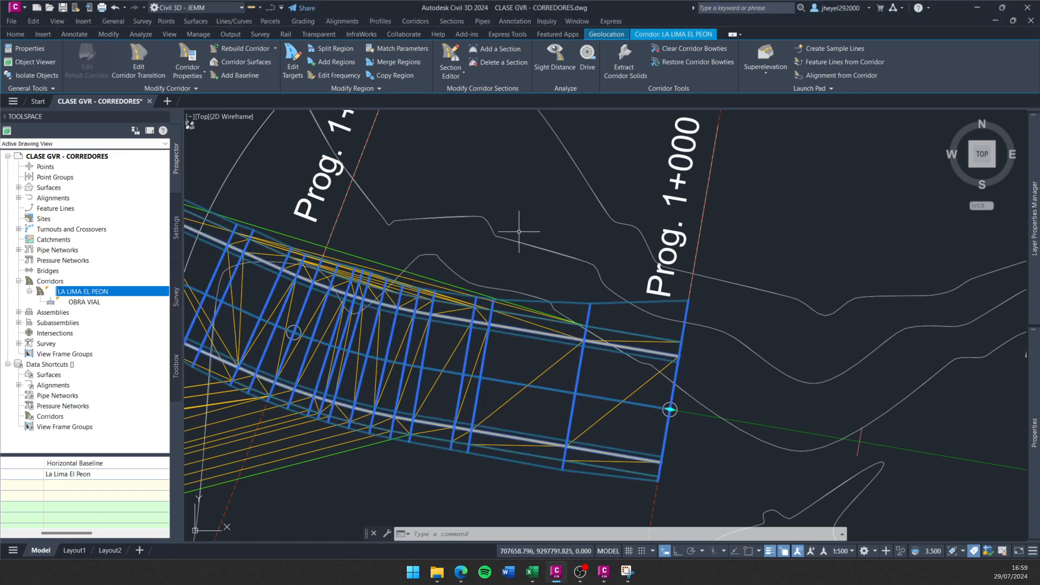
# Examine the Cuneta surface triangulation in plan around stations 1+020 and 1+000.
pyautogui.moveTo(530, 231); pyautogui.dragTo(517, 238, button='middle')
pyautogui.press('Escape')
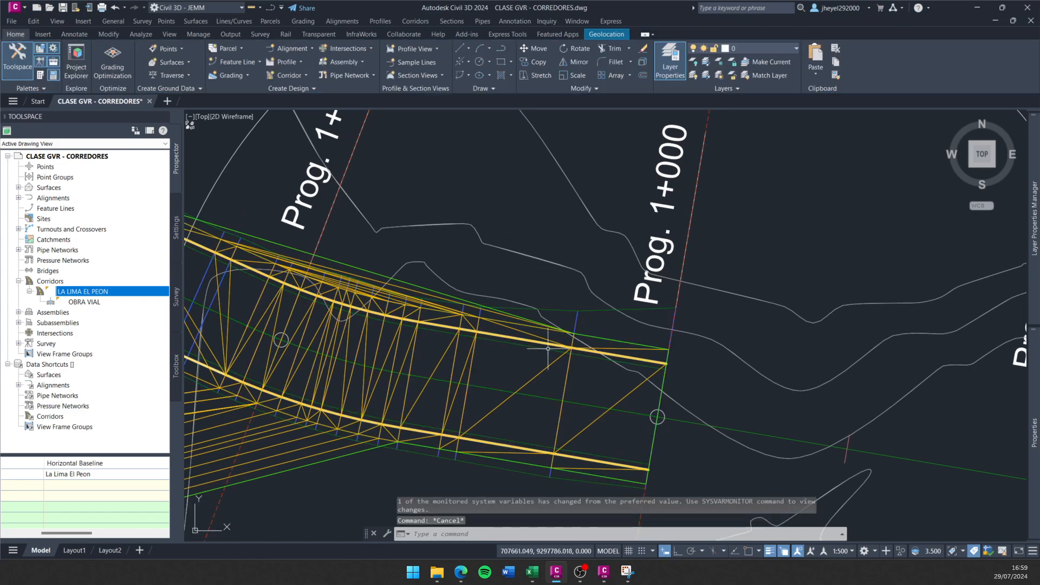
pyautogui.moveTo(501, 362); pyautogui.dragTo(624, 370, button='middle')
pyautogui.press('Escape')
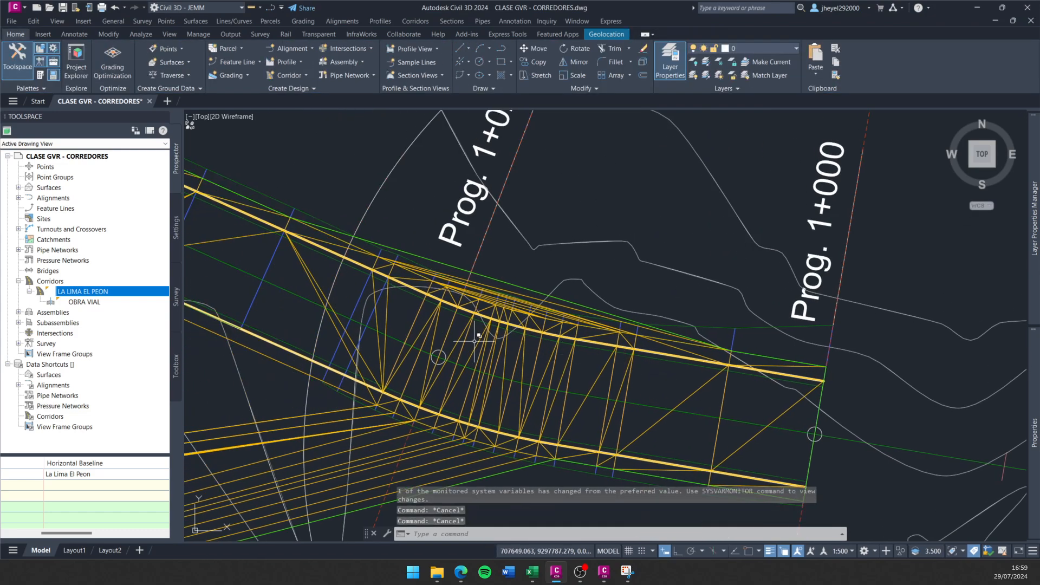
pyautogui.scroll(-2, 474, 341)
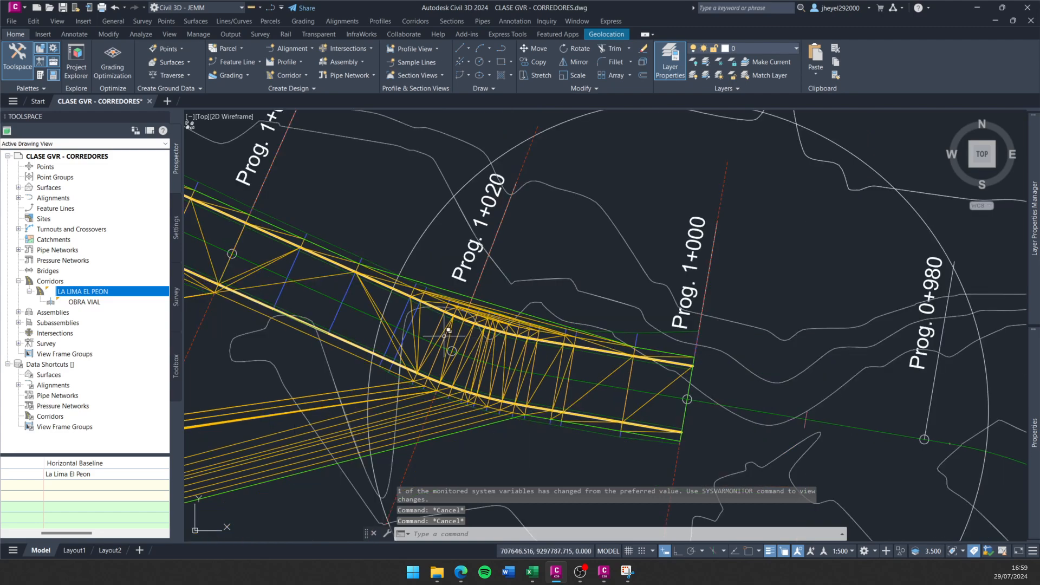
# Switch to Subassembly Composer, enlarge the preview and move the Terreno_1 target down past the roadway to compare the cut and fill cases.
pyautogui.click(604, 571)
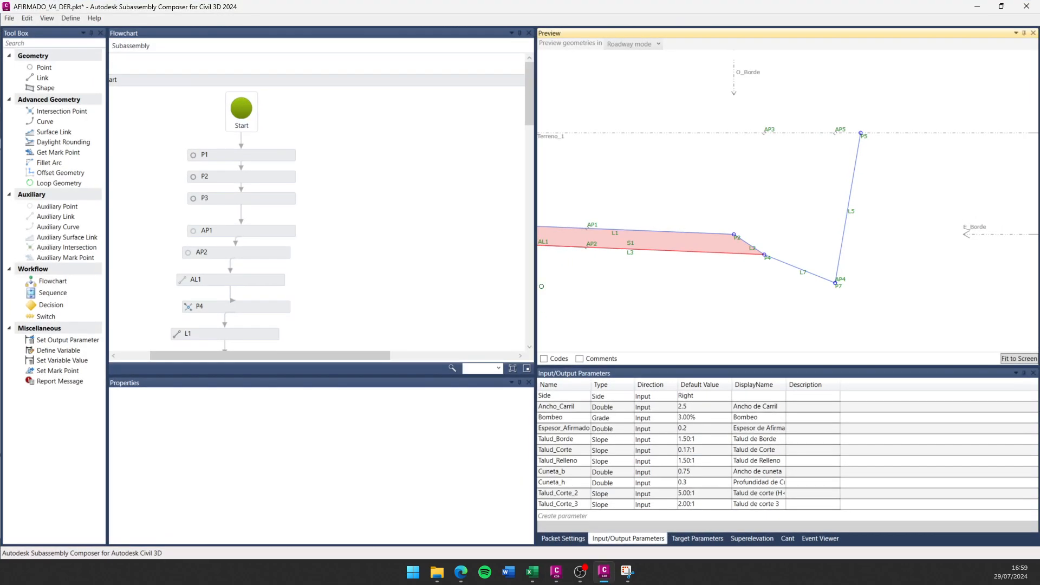
pyautogui.scroll(-1, 636, 287)
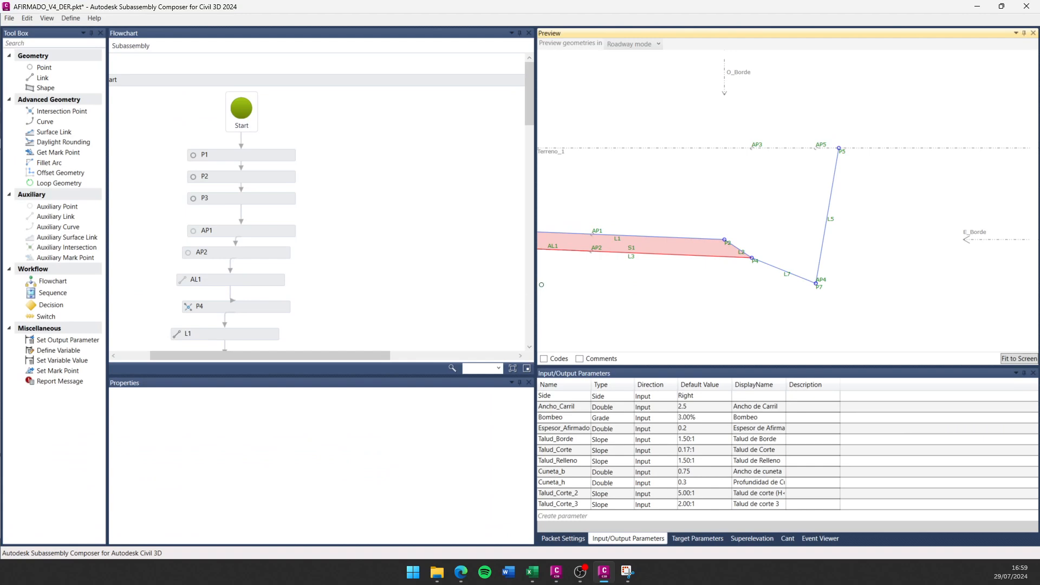
pyautogui.moveTo(537, 288); pyautogui.dragTo(367, 287)
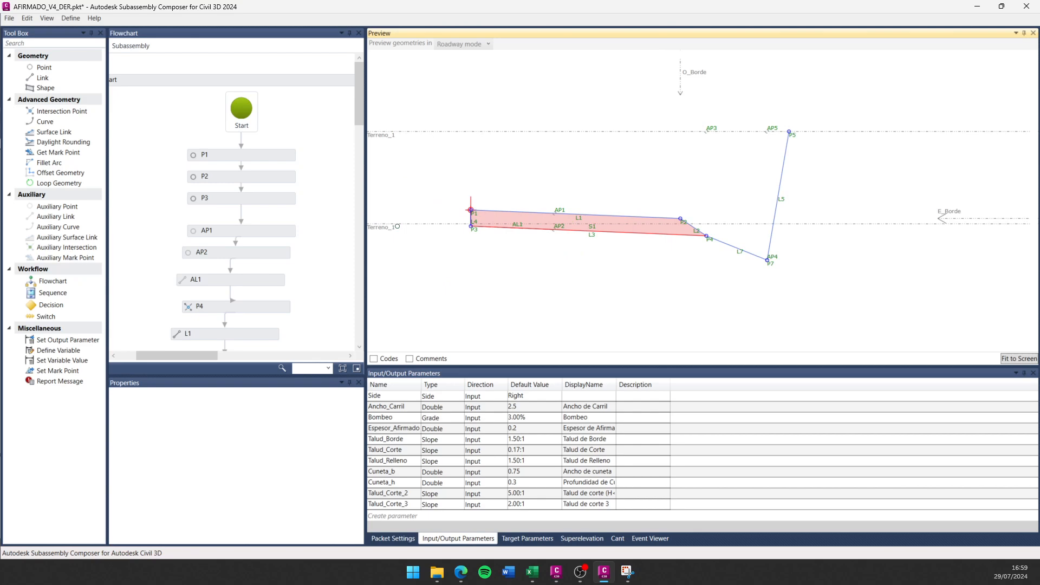
pyautogui.moveTo(397, 226); pyautogui.dragTo(398, 226)
pyautogui.scroll(3, 701, 240)
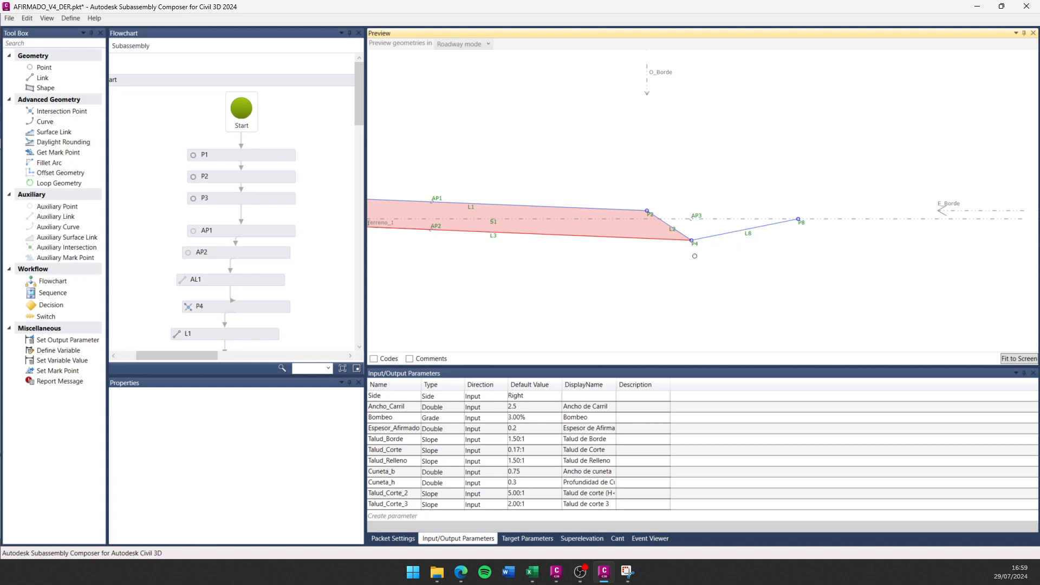
pyautogui.scroll(-3, 695, 256)
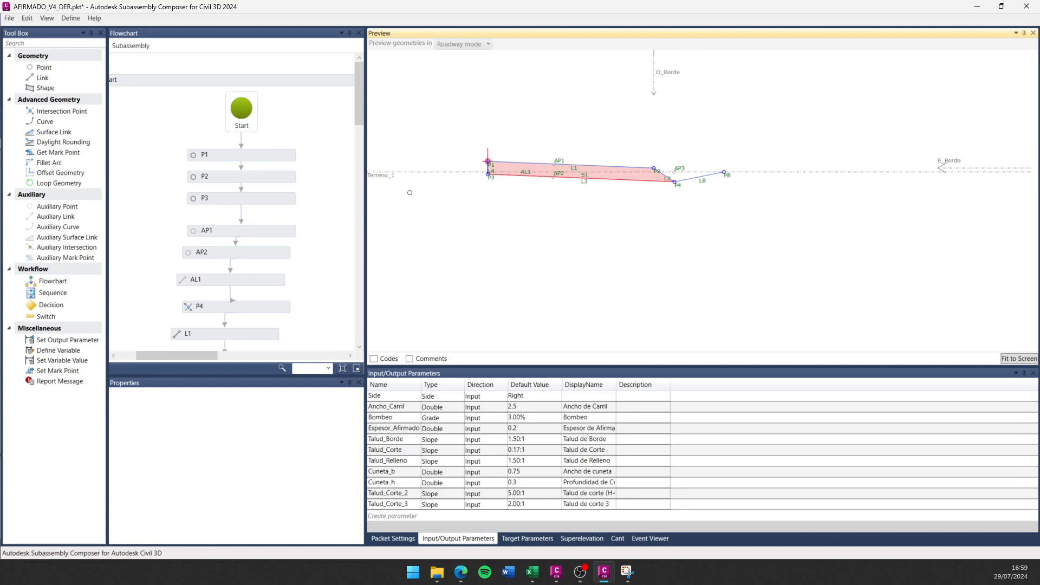
pyautogui.moveTo(385, 175); pyautogui.dragTo(385, 211)
pyautogui.scroll(2, 696, 198)
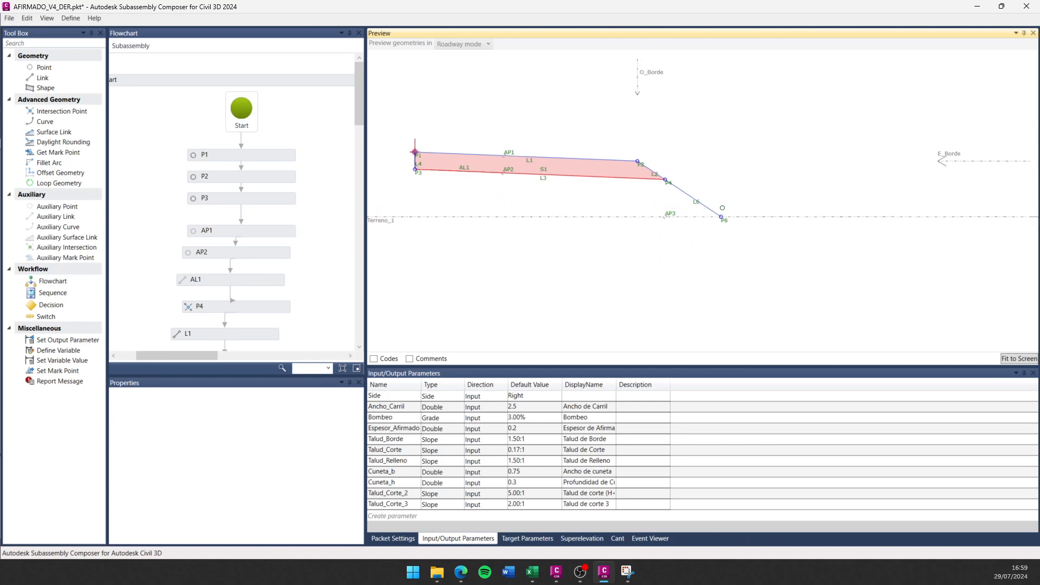
pyautogui.scroll(-2, 564, 206)
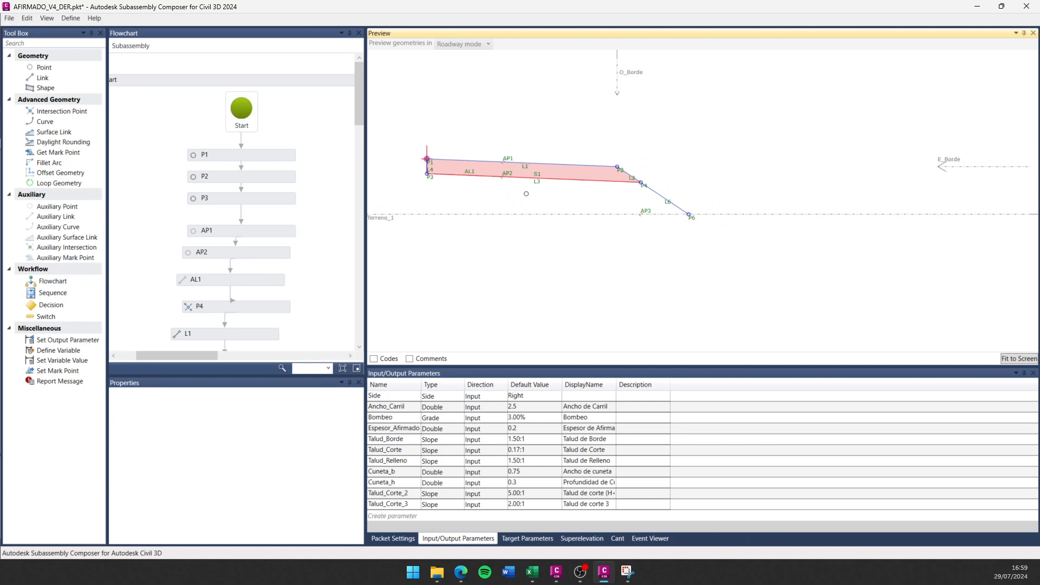
# Raise the Terreno_1 target above the roadway in the preview to examine the ditch and cut slope geometry.
pyautogui.moveTo(527, 193); pyautogui.dragTo(666, 310, button='middle')
pyautogui.scroll(2, 601, 311)
pyautogui.moveTo(597, 311); pyautogui.dragTo(545, 245, button='middle')
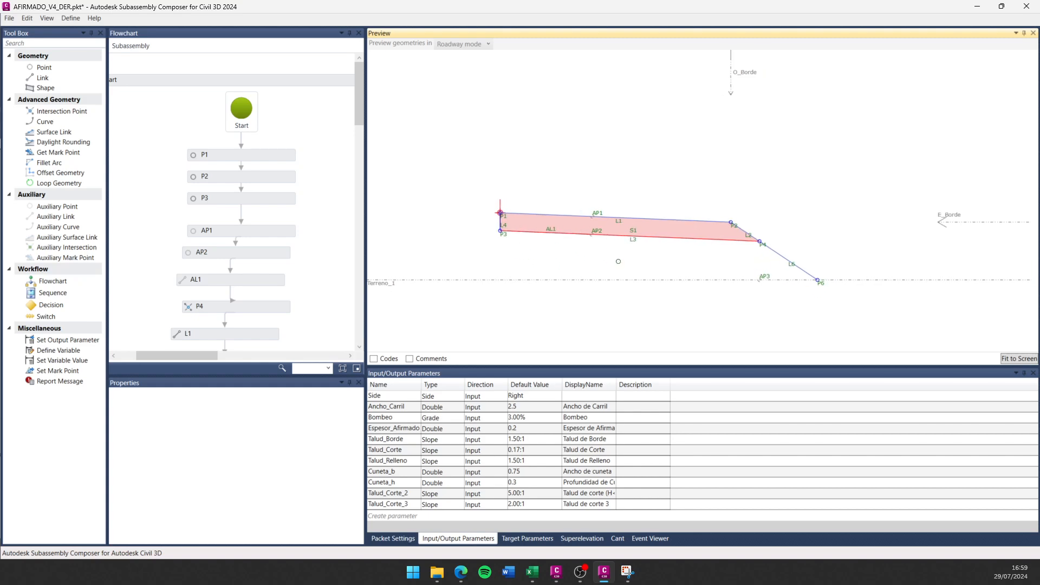
pyautogui.moveTo(612, 256); pyautogui.dragTo(526, 274, button='middle')
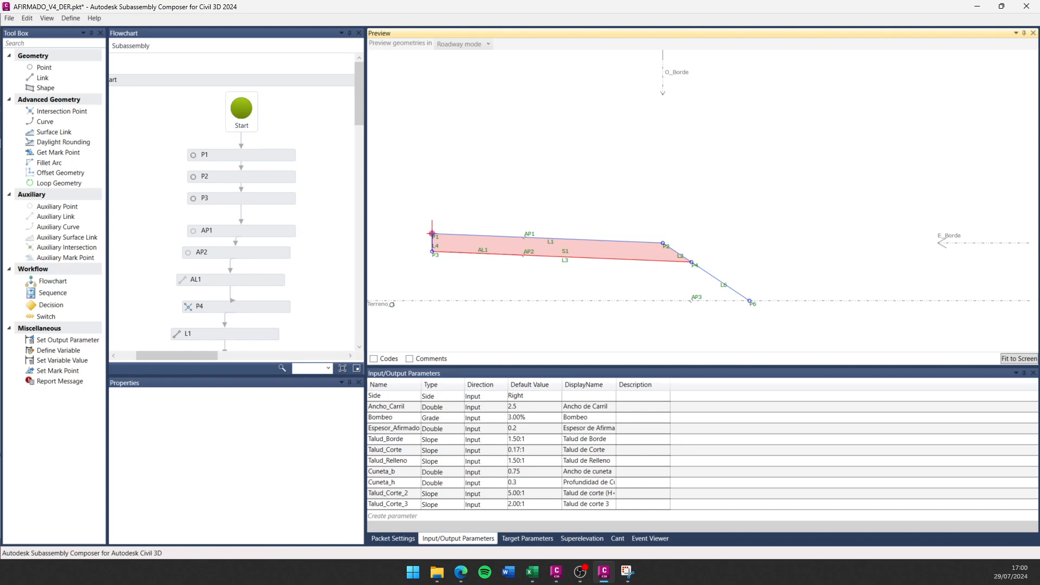
pyautogui.moveTo(392, 304); pyautogui.dragTo(386, 140)
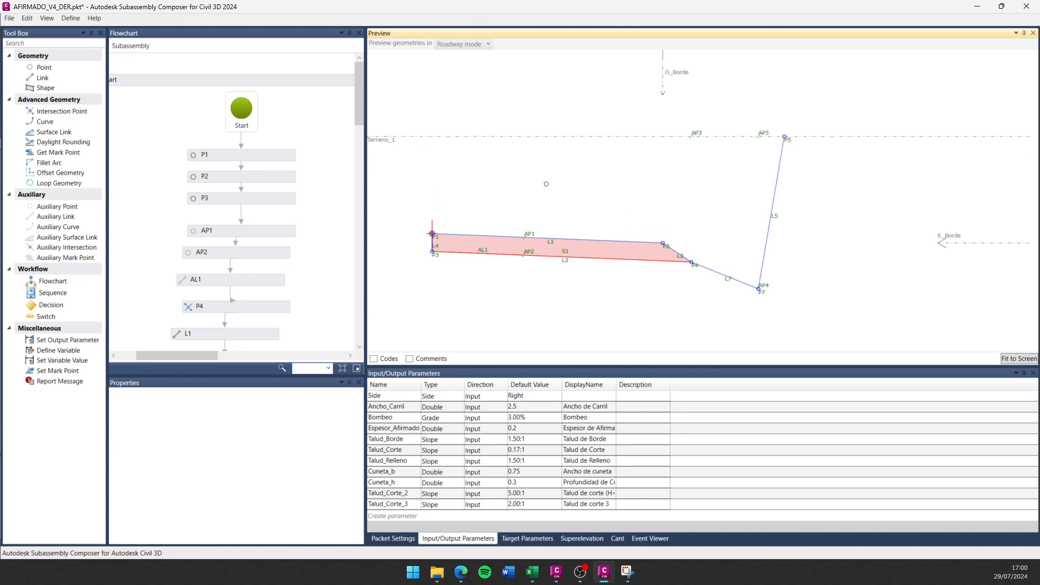
pyautogui.moveTo(605, 198)
pyautogui.mouseDown(button='middle')
pyautogui.moveTo(562, 191)
pyautogui.moveTo(622, 187)
pyautogui.mouseUp(button='middle')
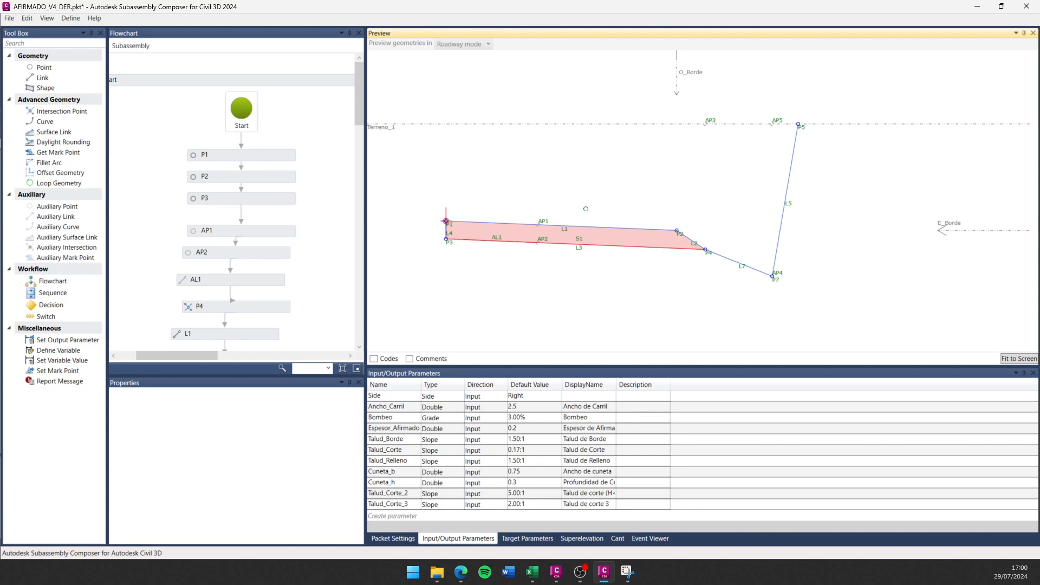
pyautogui.scroll(1, 732, 268)
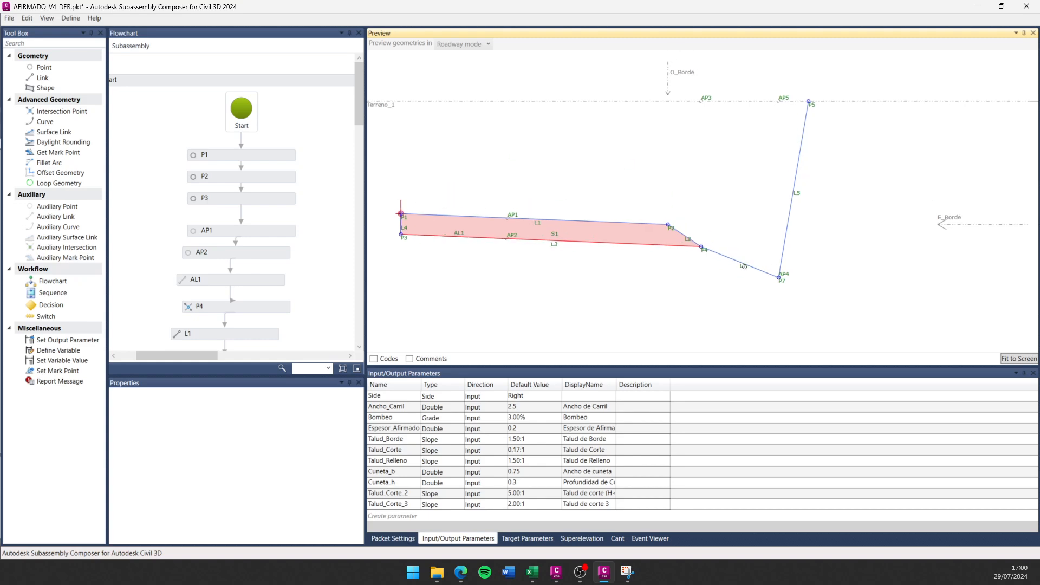
# Inspect the link codes of ditch link L7 between points P4 and P7.
pyautogui.click(745, 266)
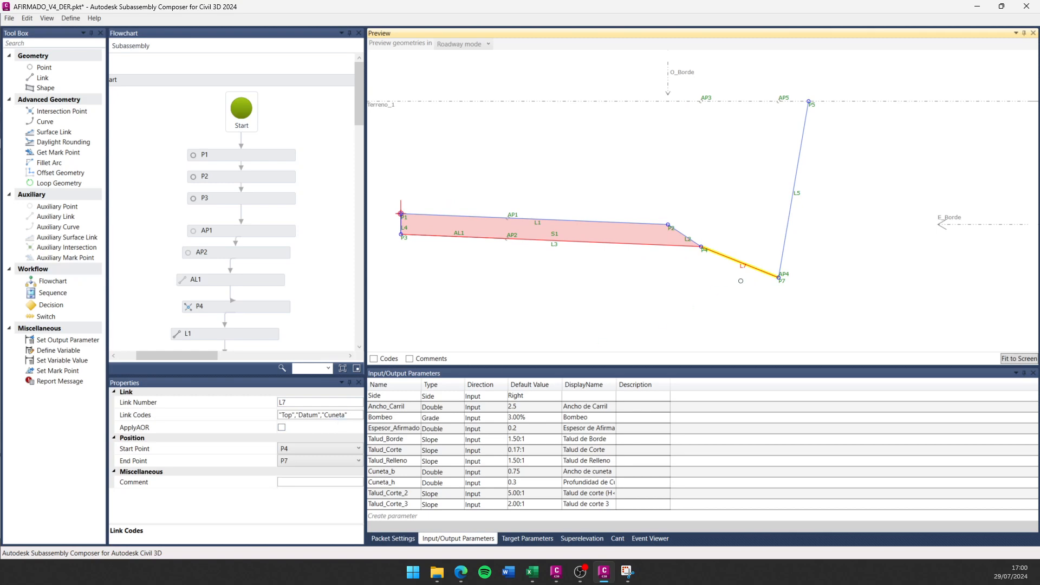
pyautogui.click(749, 288)
pyautogui.moveTo(714, 195)
pyautogui.mouseDown(button='middle')
pyautogui.moveTo(766, 218)
pyautogui.moveTo(767, 185)
pyautogui.moveTo(719, 186)
pyautogui.moveTo(752, 183)
pyautogui.moveTo(710, 199)
pyautogui.mouseUp(button='middle')
pyautogui.scroll(1, 591, 303)
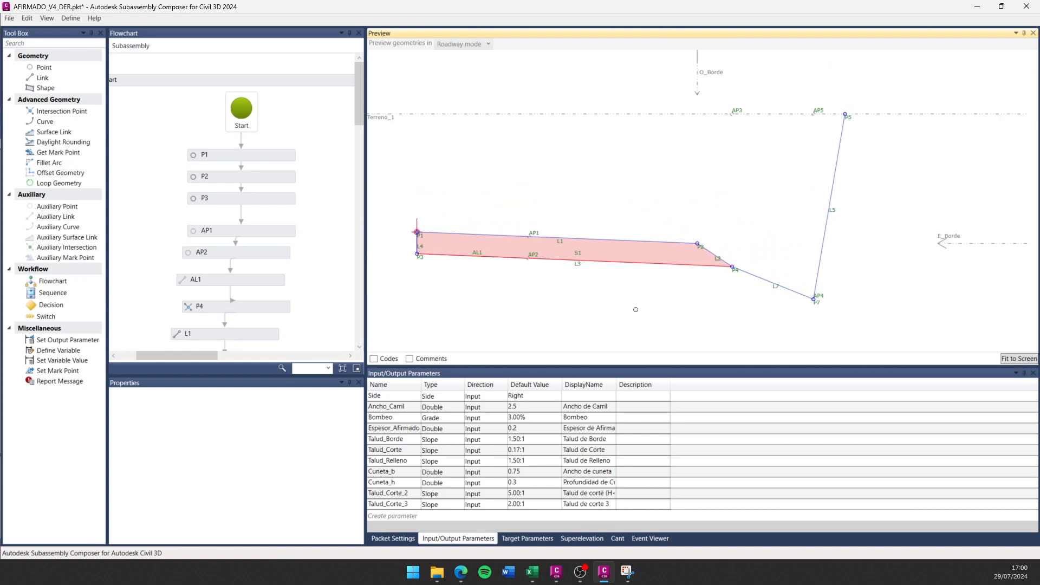
# Return to Civil 3D and examine the Cuneta triangulation in plan between stations 1+020 and 1+000.
pyautogui.click(975, 12)
pyautogui.scroll(3, 560, 251)
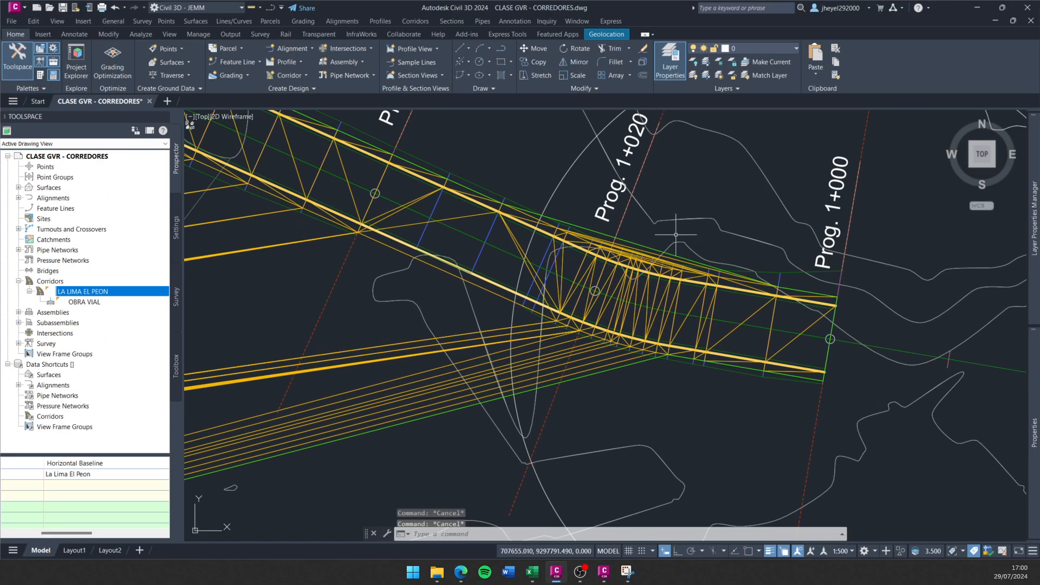
pyautogui.scroll(-3, 560, 252)
pyautogui.moveTo(500, 232)
pyautogui.mouseDown(button='middle')
pyautogui.moveTo(655, 339)
pyautogui.moveTo(460, 264)
pyautogui.mouseUp(button='middle')
pyautogui.scroll(2, 603, 332)
pyautogui.scroll(2, 629, 336)
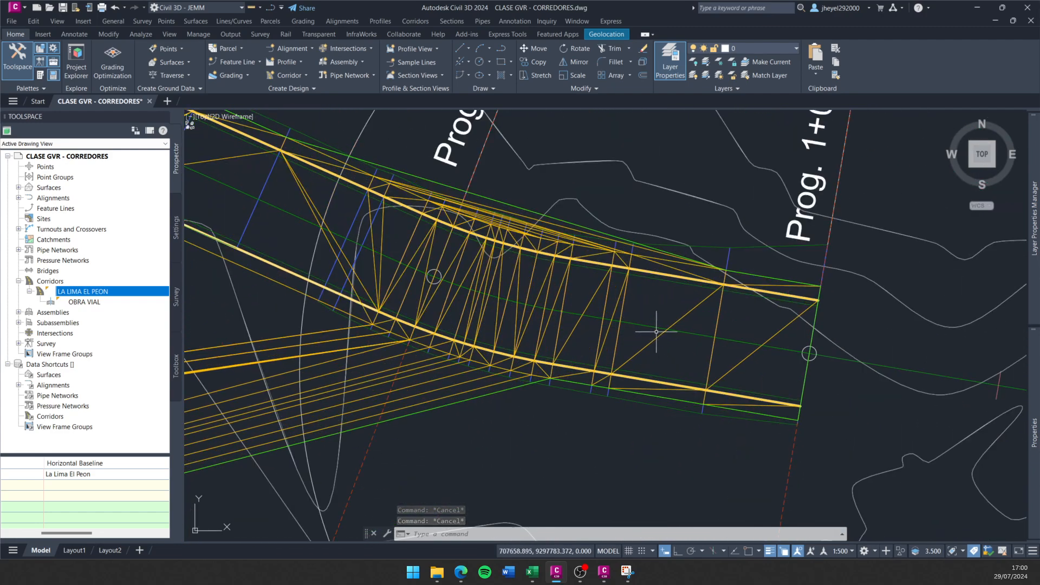
# Switch to Subassembly Composer and inspect the point codes of the ditch end points P7 and P4.
pyautogui.click(603, 571)
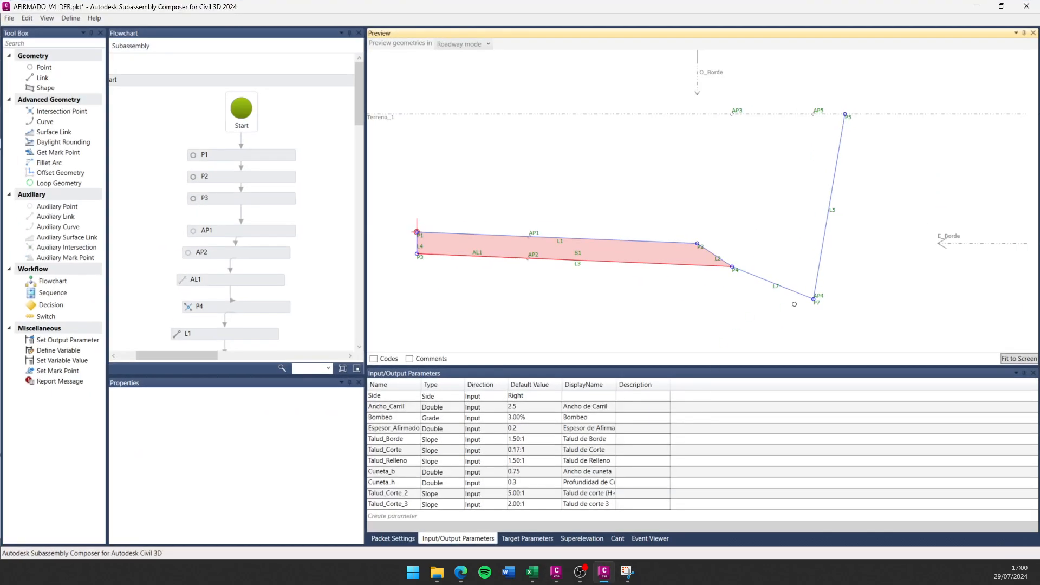
pyautogui.click(816, 304)
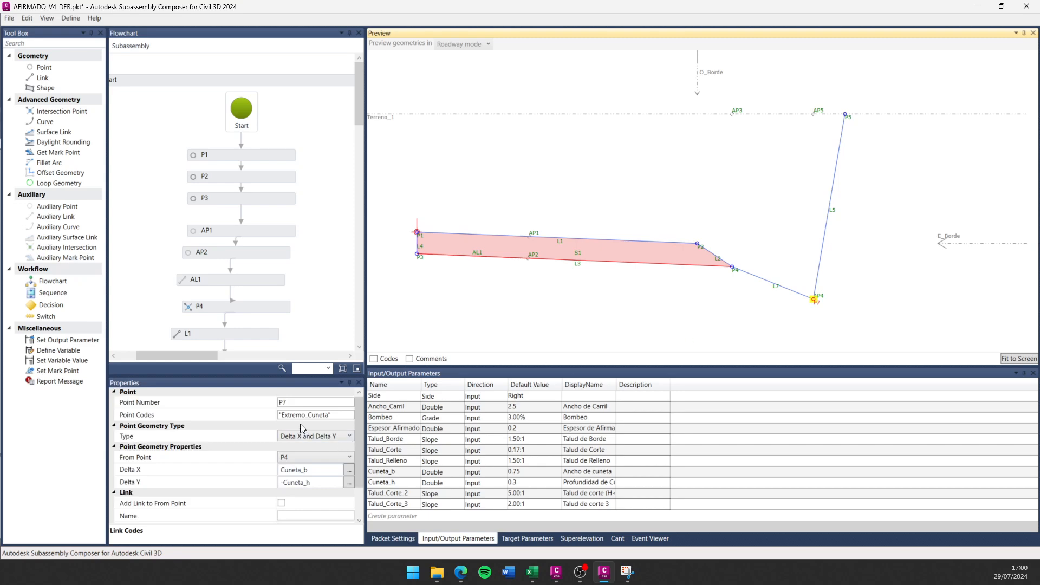
pyautogui.click(699, 290)
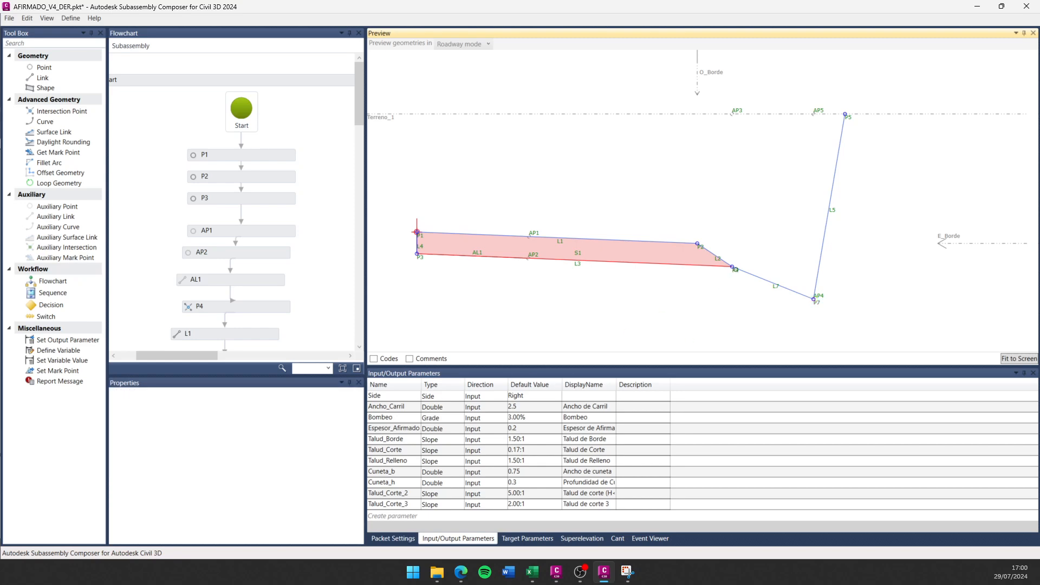
pyautogui.click(732, 268)
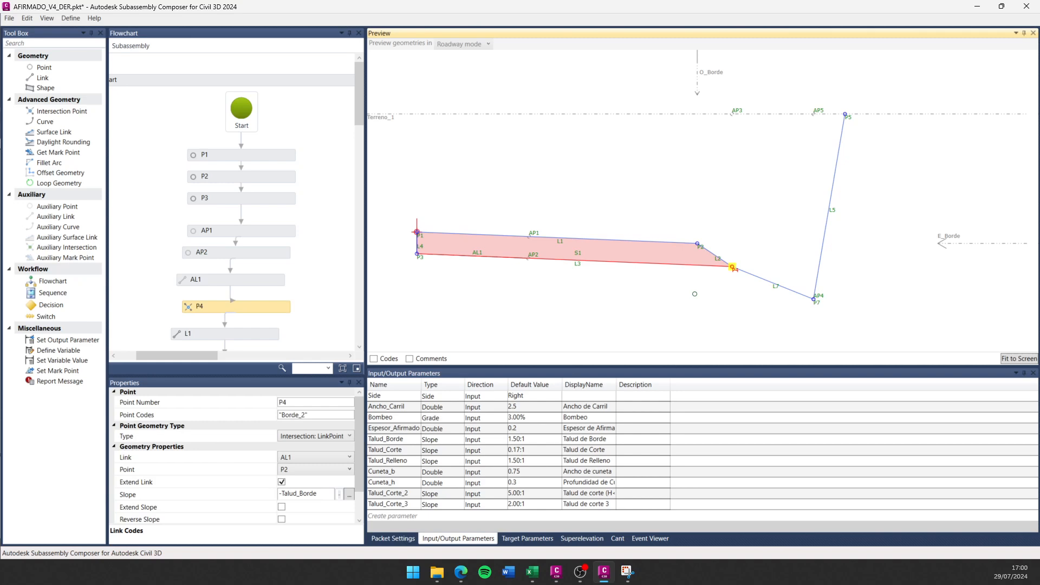
pyautogui.moveTo(695, 294); pyautogui.dragTo(585, 294)
pyautogui.scroll(1, 646, 304)
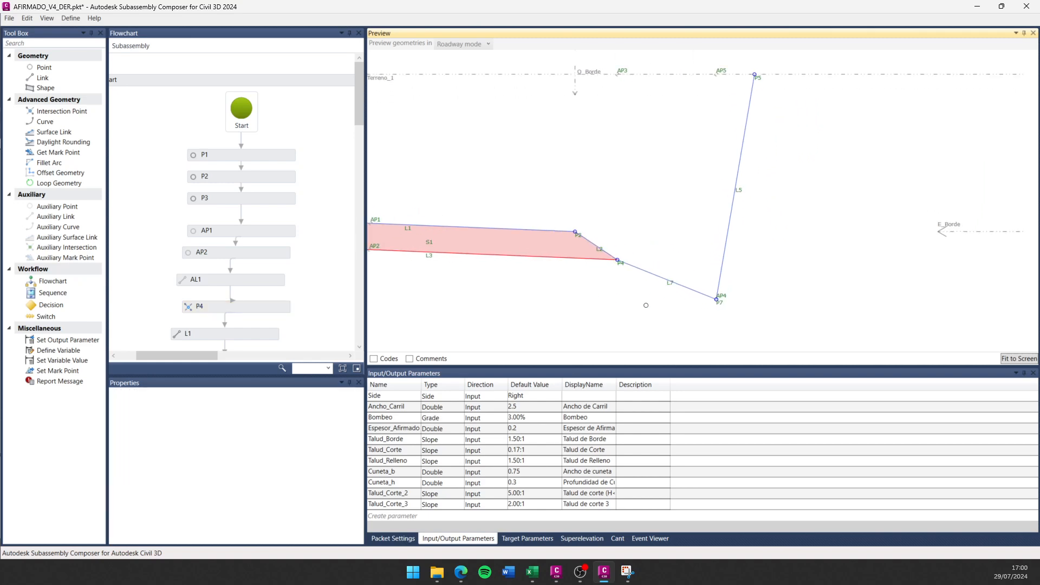
pyautogui.scroll(1, 642, 300)
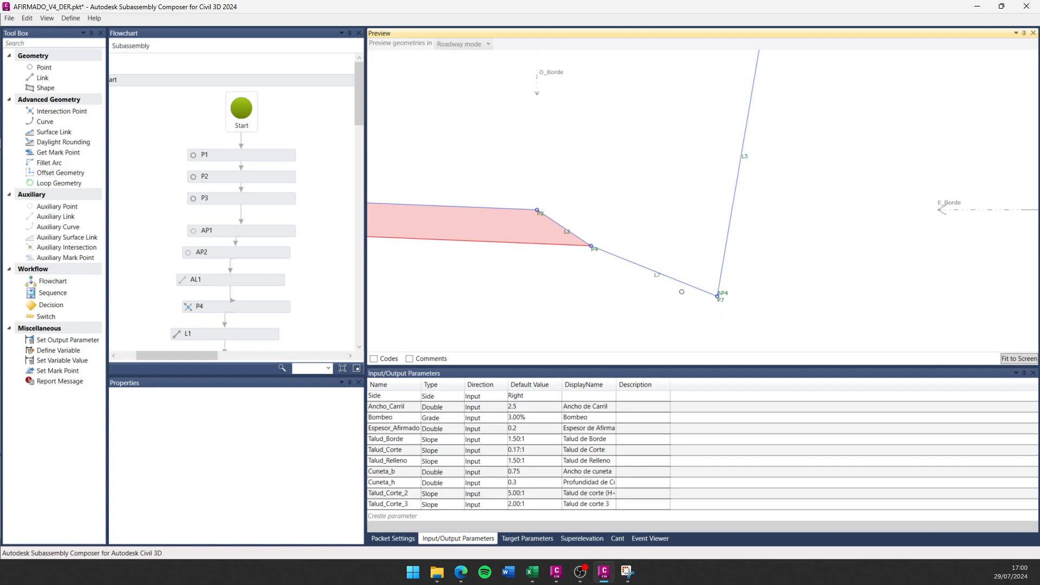
# Return to Civil 3D, open the LA LIMA EL PEON corridor's properties and select Extremo_Cuneta among its feature lines.
pyautogui.click(976, 9)
pyautogui.click(660, 294)
pyautogui.press('Escape')
pyautogui.moveTo(651, 302); pyautogui.dragTo(617, 325, button='middle')
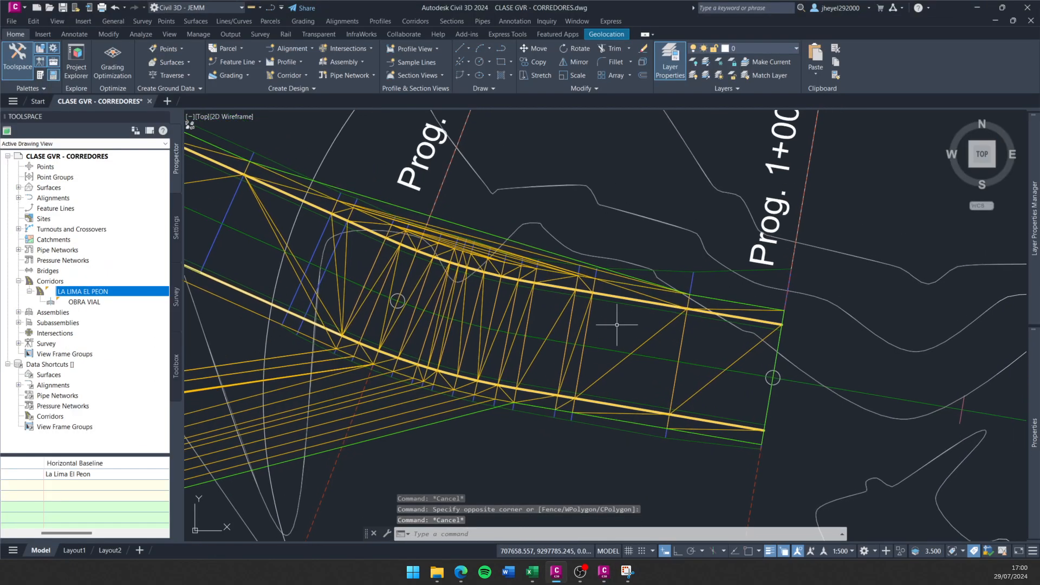
pyautogui.scroll(2, 616, 325)
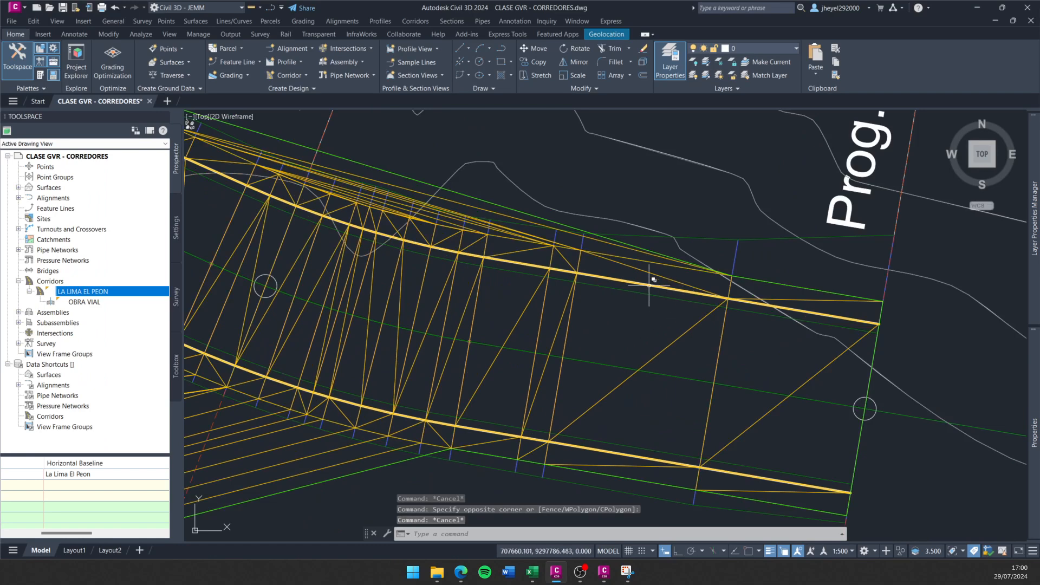
pyautogui.click(630, 291)
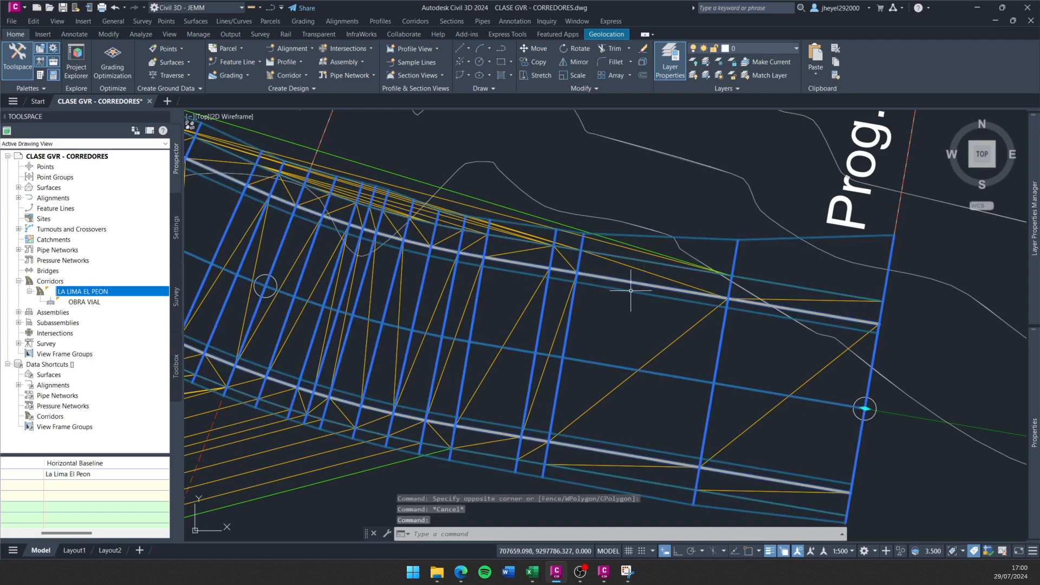
pyautogui.click(187, 56)
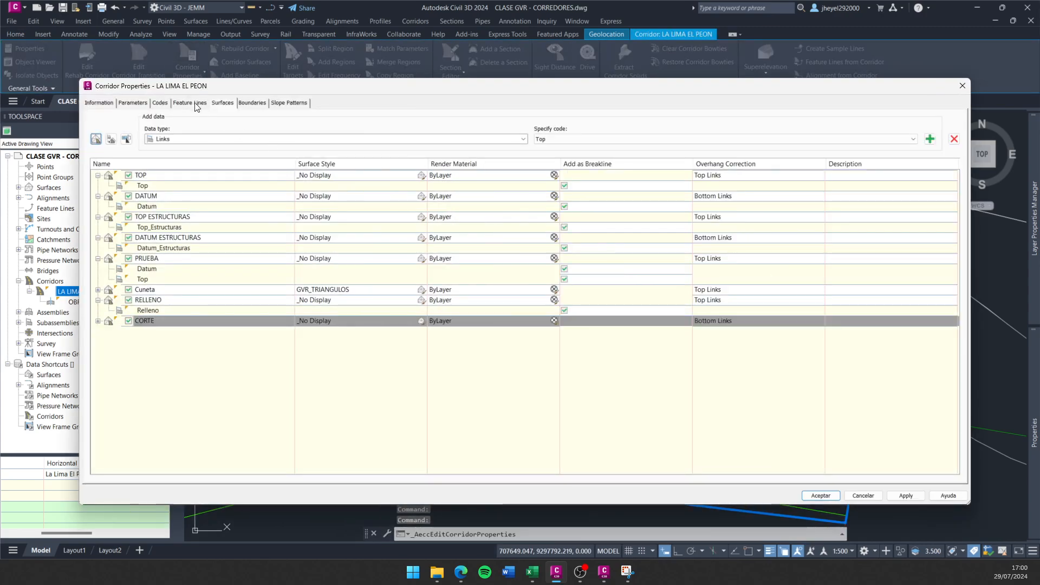
pyautogui.click(191, 103)
pyautogui.click(140, 187)
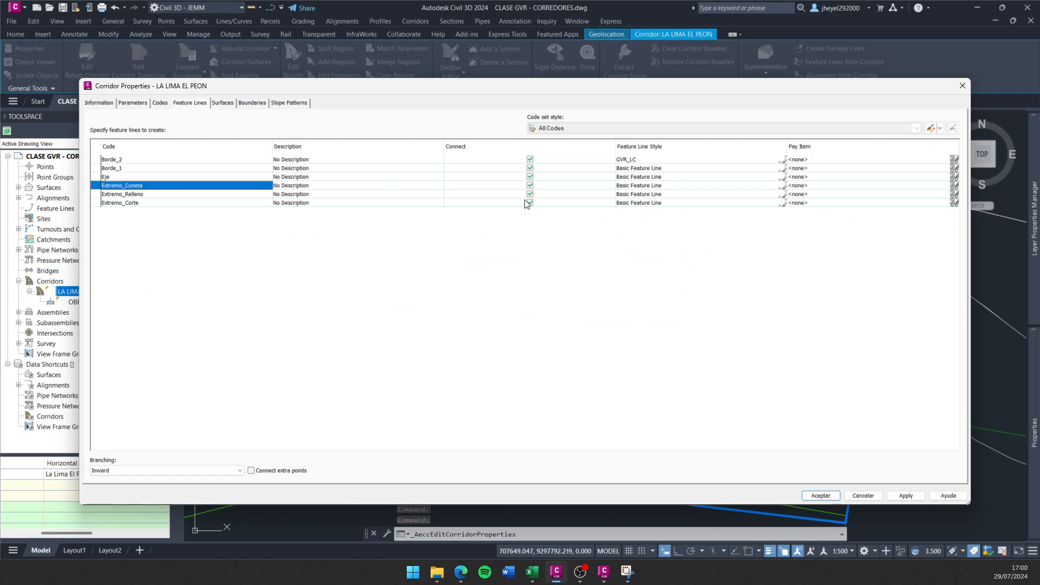
# Pick GVR_LC as the Extremo_Cuneta feature line style and copy it as a new style named GVR_LC _2.
pyautogui.click(721, 187)
pyautogui.click(784, 186)
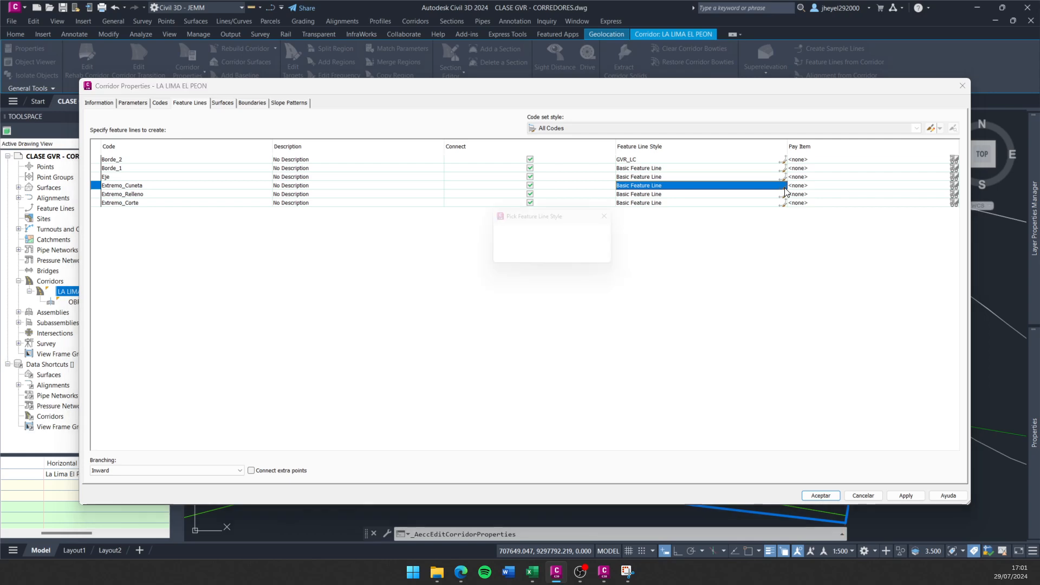
pyautogui.click(574, 237)
pyautogui.scroll(-3, 576, 355)
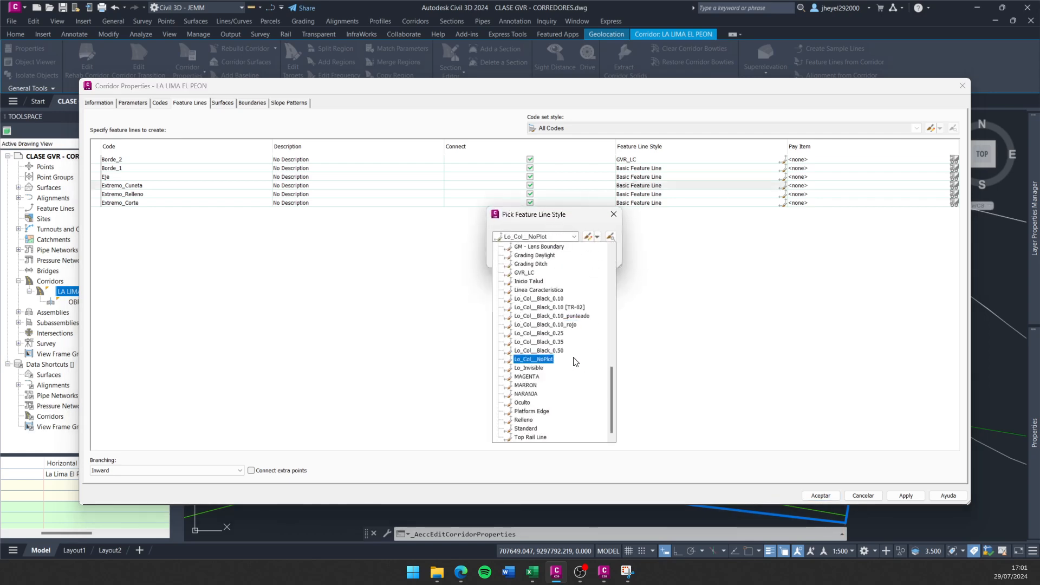
pyautogui.click(526, 272)
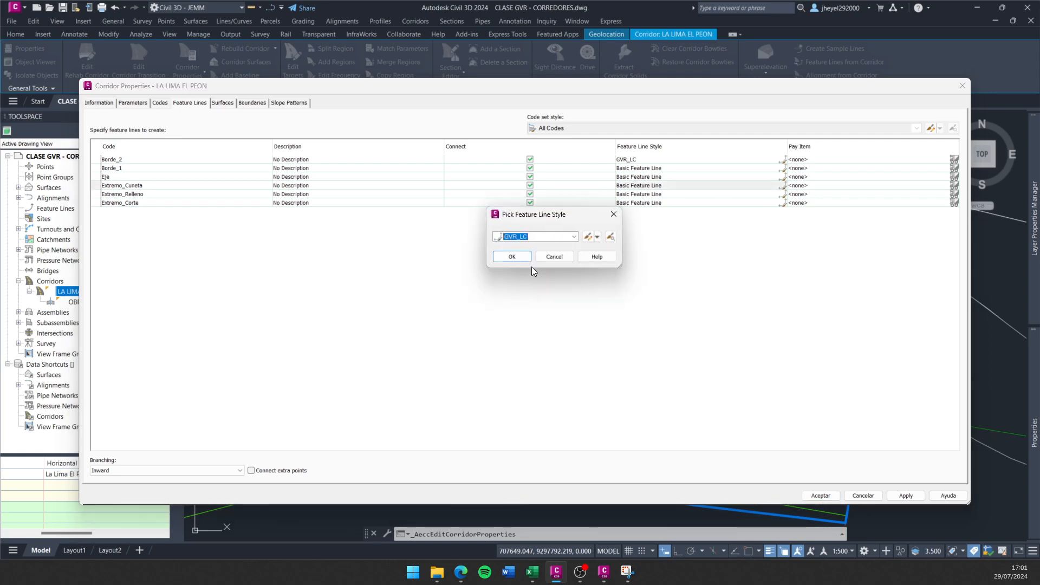
pyautogui.click(597, 236)
pyautogui.click(623, 257)
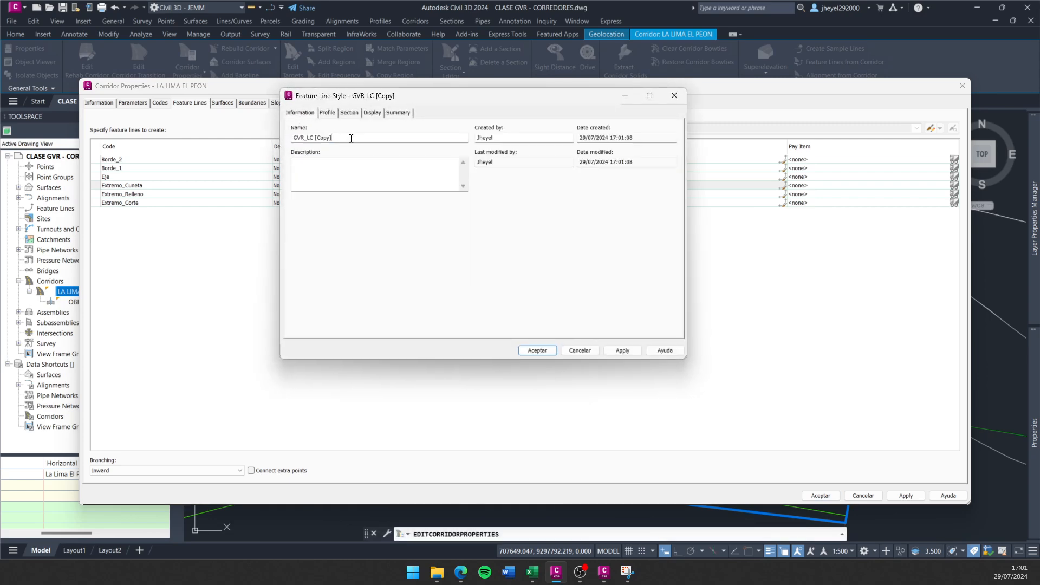
pyautogui.doubleClick(322, 138)
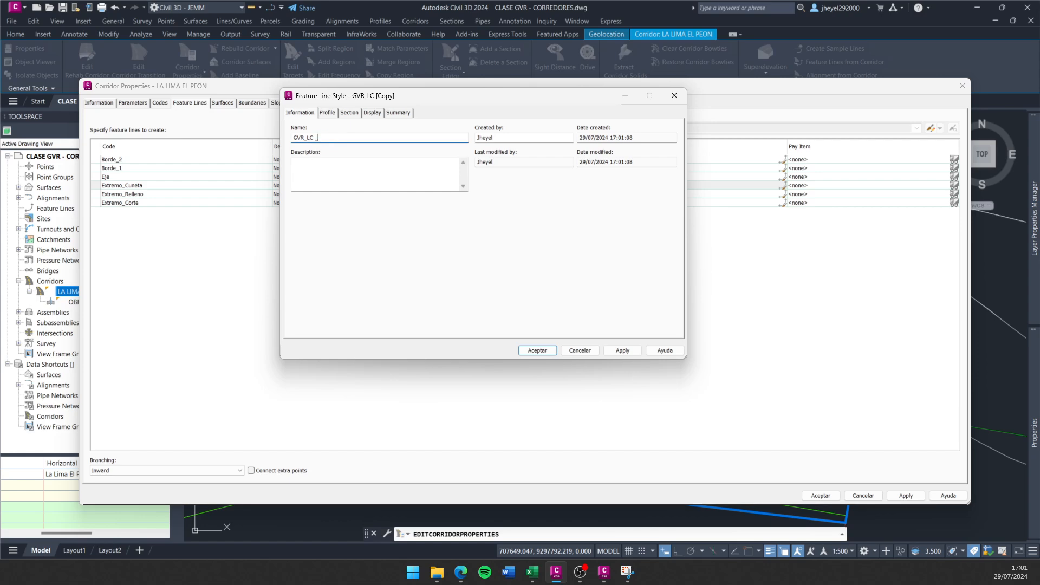
# Set the feature line color of the GVR_LC _2 style to cyan in the plan view direction.
pyautogui.click(373, 113)
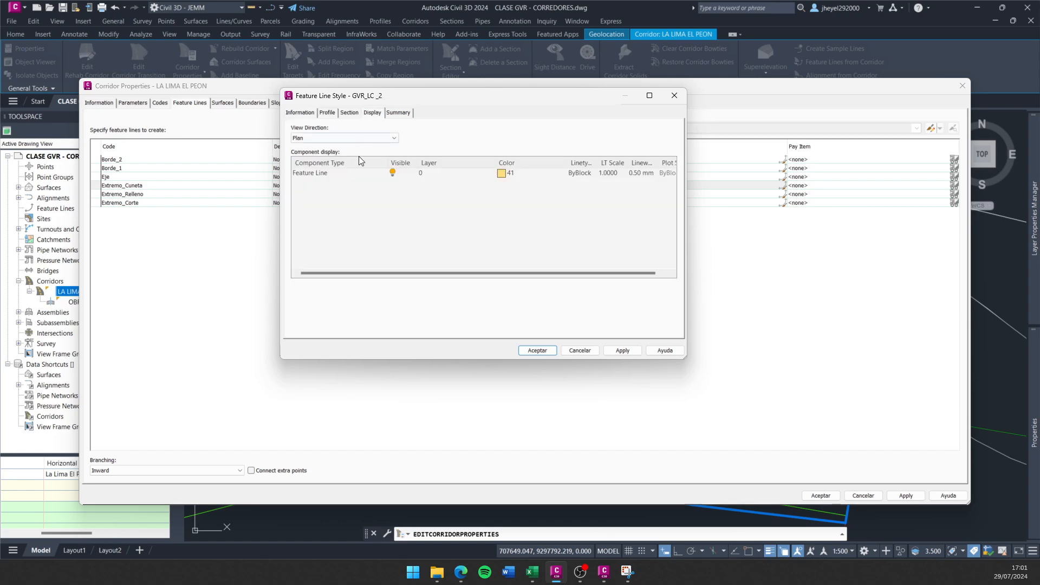
pyautogui.click(501, 173)
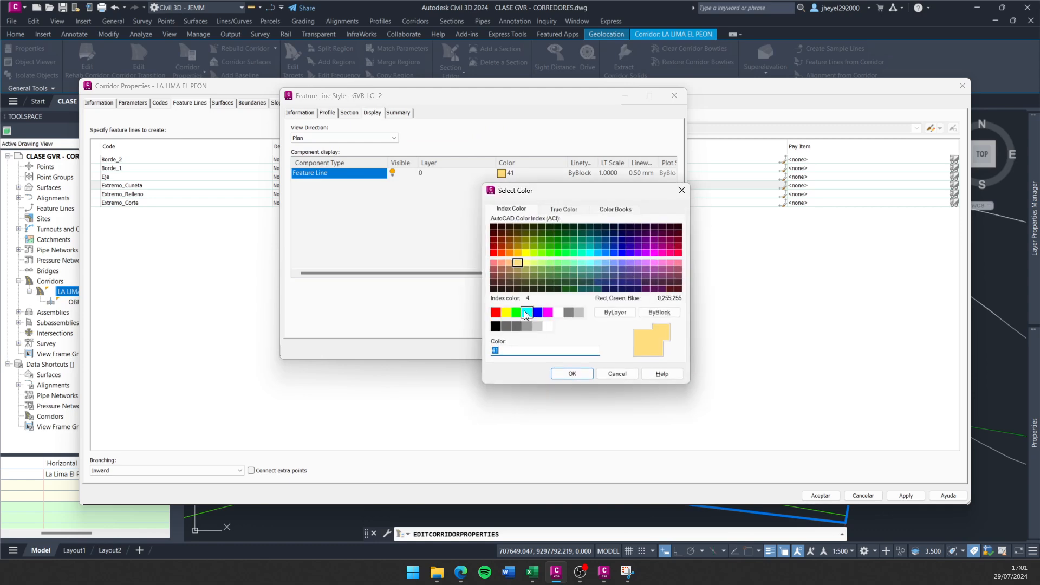
pyautogui.click(526, 312)
pyautogui.click(566, 375)
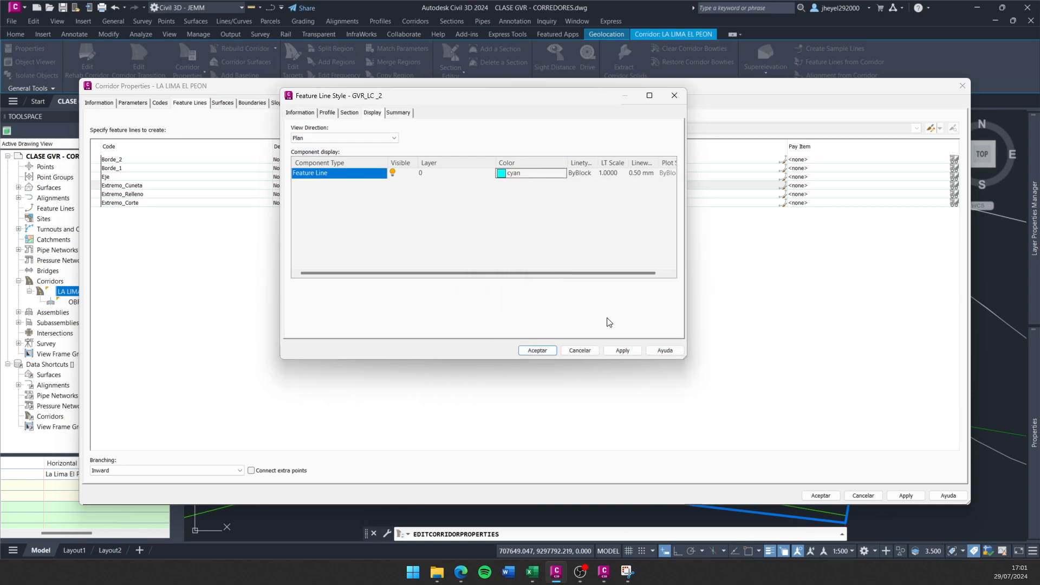
# Save the GVR_LC _2 style, assign it to the Extremo_Cuneta feature line and accept the corridor properties.
pyautogui.click(622, 351)
pyautogui.click(537, 350)
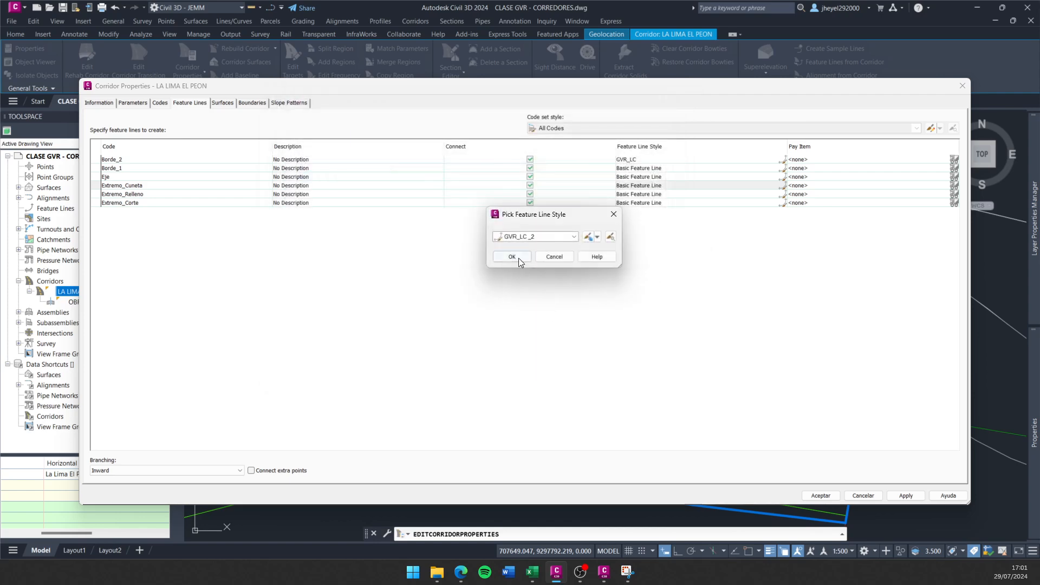
pyautogui.click(512, 257)
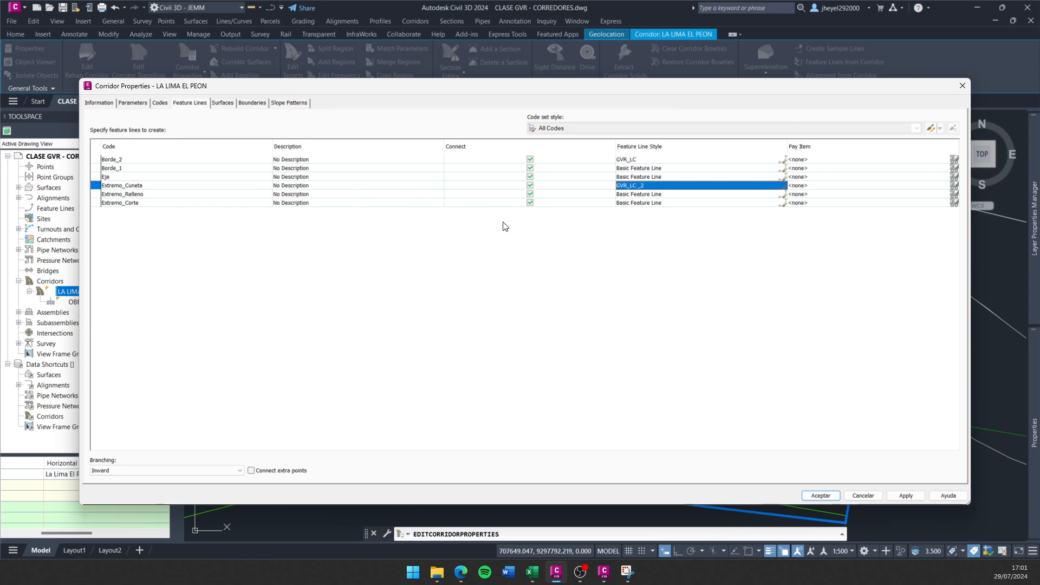
pyautogui.moveTo(432, 88); pyautogui.dragTo(409, 79)
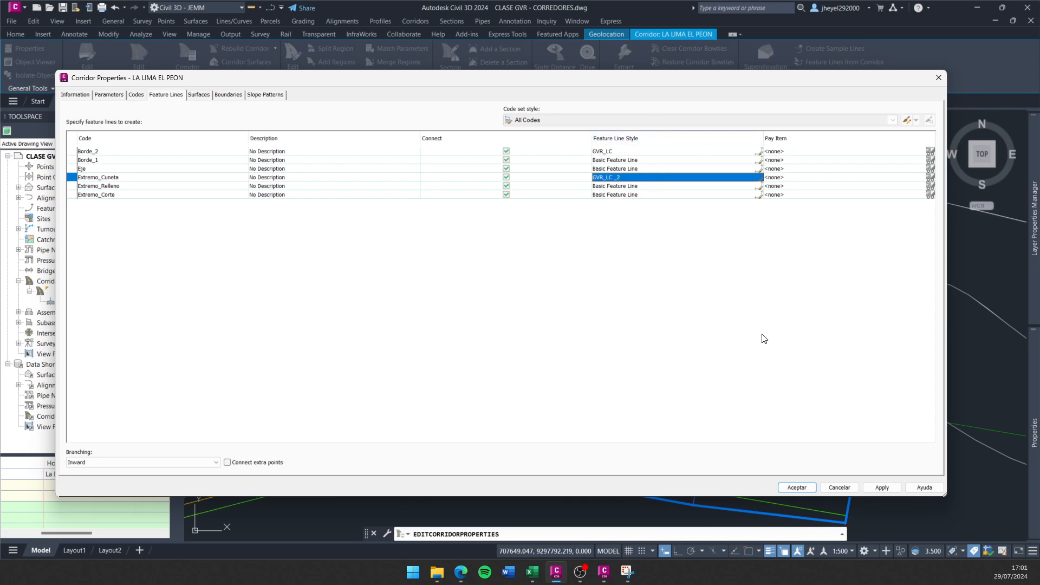
pyautogui.click(797, 488)
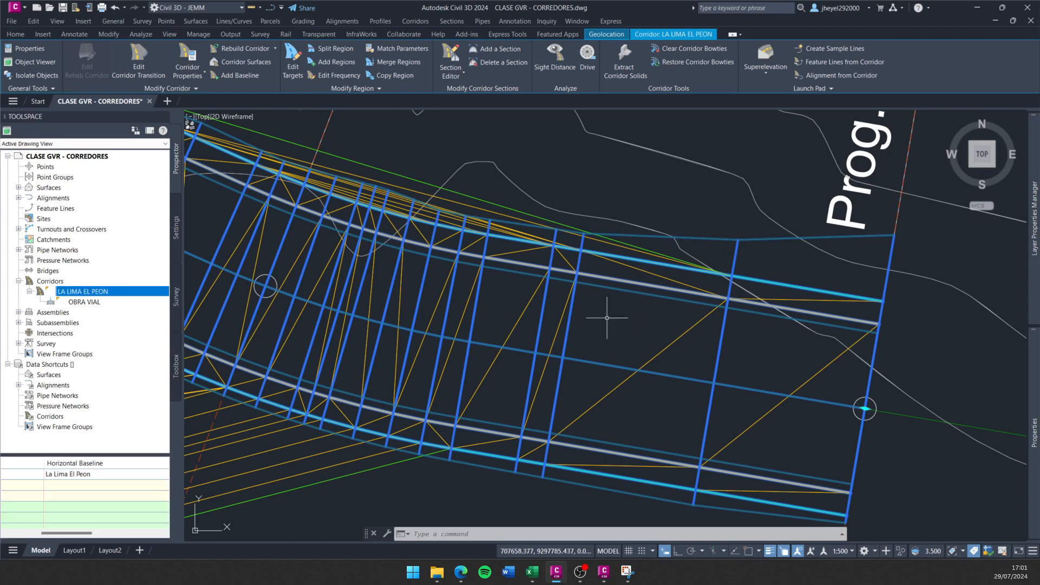
pyautogui.moveTo(606, 318)
pyautogui.mouseDown(button='middle')
pyautogui.moveTo(625, 260)
pyautogui.moveTo(603, 313)
pyautogui.moveTo(676, 292)
pyautogui.moveTo(747, 332)
pyautogui.moveTo(753, 341)
pyautogui.moveTo(615, 322)
pyautogui.moveTo(775, 413)
pyautogui.moveTo(761, 362)
pyautogui.moveTo(625, 301)
pyautogui.moveTo(637, 306)
pyautogui.mouseUp(button='middle')
pyautogui.press('Escape')
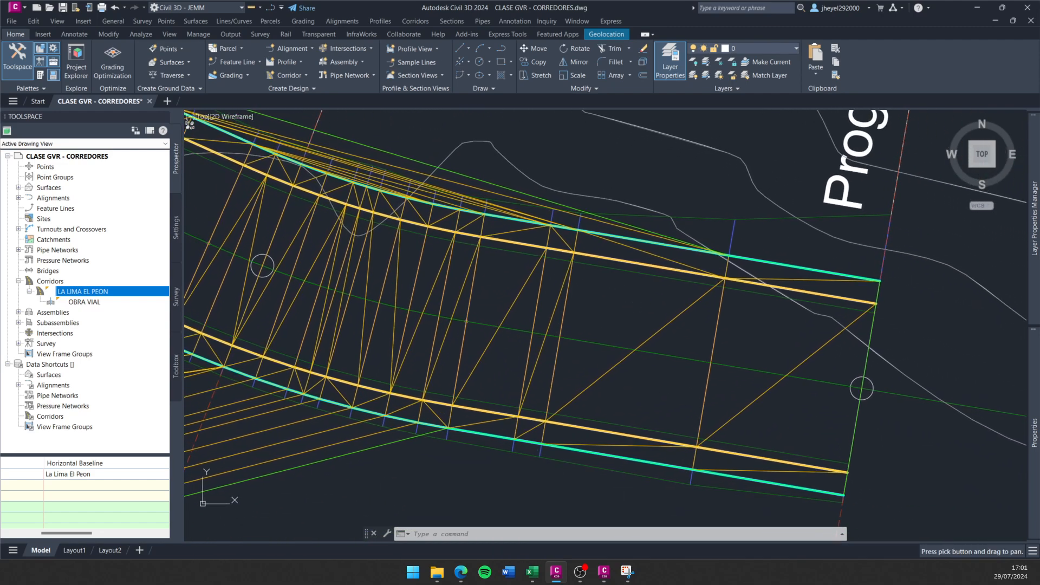
# Examine the cyan ditch edge lines along the corridor in plan, including where the line breaks off between stations 1+040 and 1+020.
pyautogui.scroll(-4, 722, 292)
pyautogui.scroll(4, 489, 310)
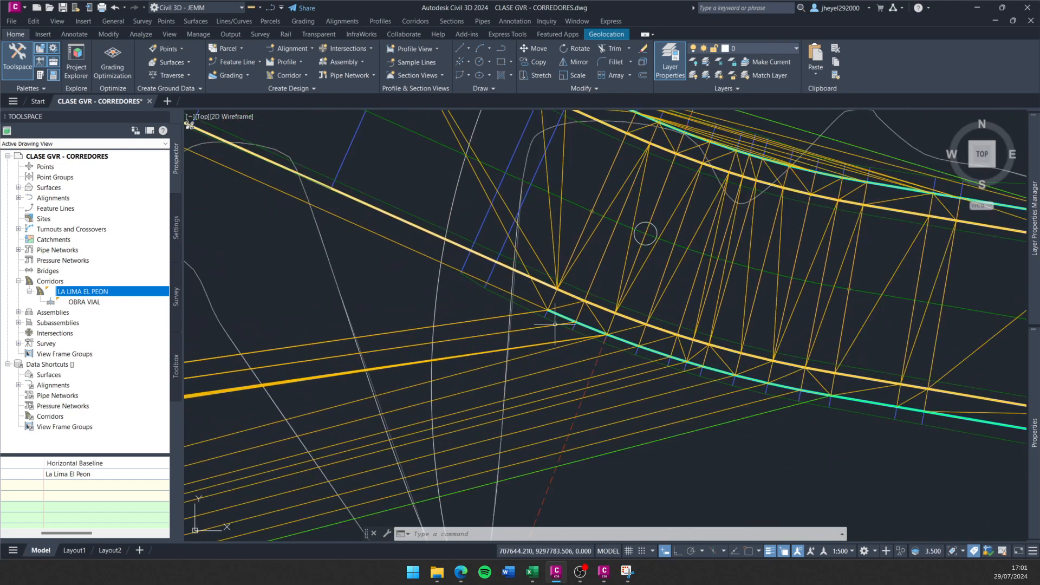
pyautogui.moveTo(543, 310)
pyautogui.mouseDown(button='middle')
pyautogui.moveTo(404, 283)
pyautogui.moveTo(482, 330)
pyautogui.mouseUp(button='middle')
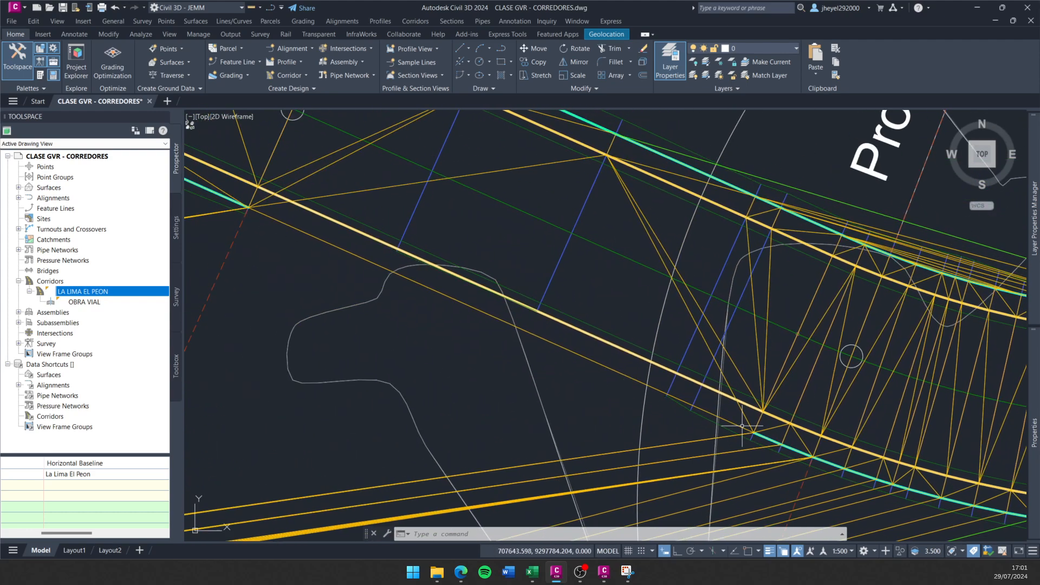
pyautogui.scroll(3, 506, 309)
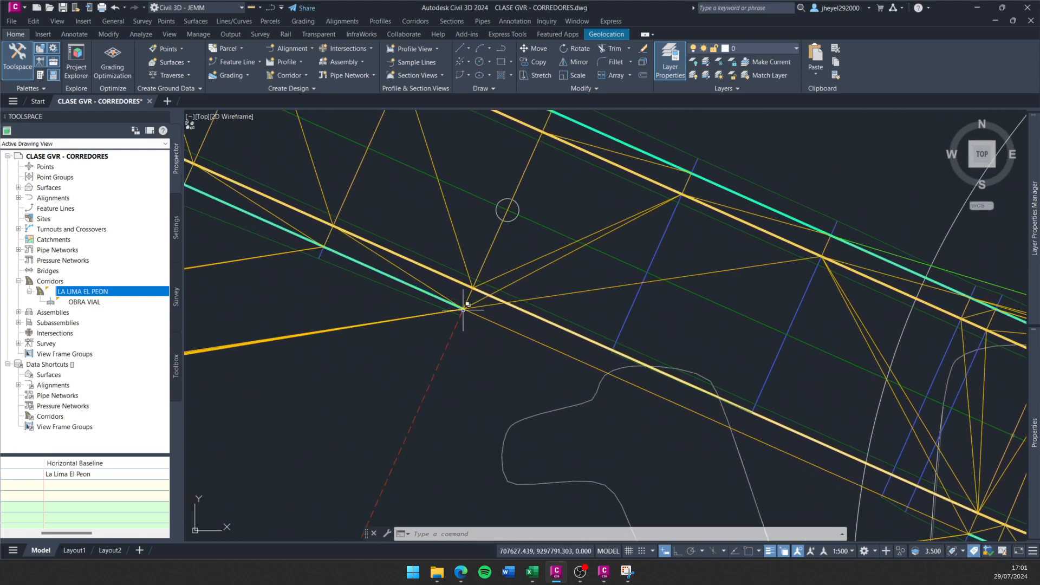
pyautogui.scroll(-2, 463, 311)
pyautogui.moveTo(558, 357); pyautogui.dragTo(506, 318, button='middle')
pyautogui.scroll(2, 541, 322)
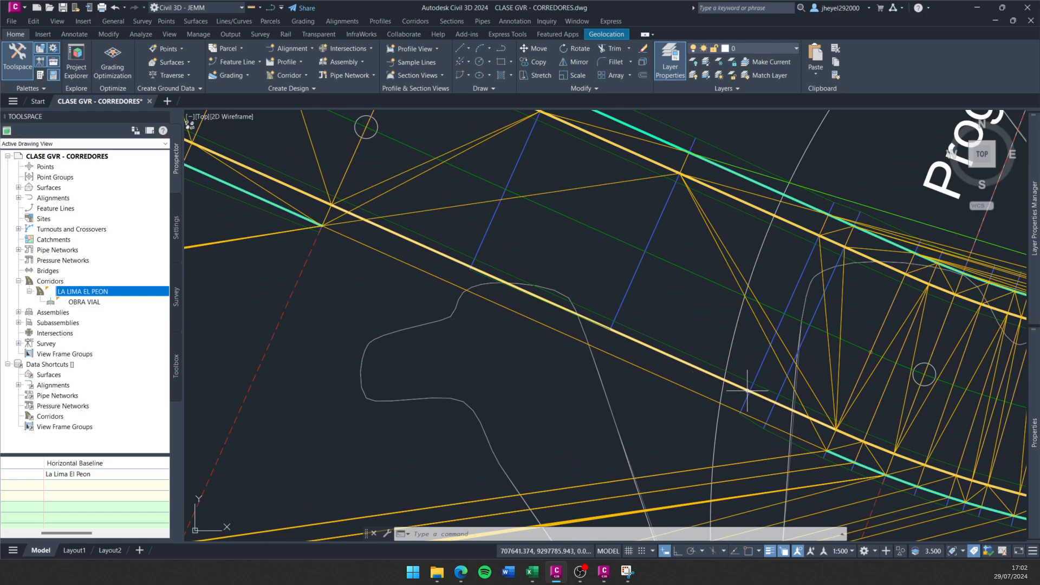
pyautogui.scroll(-2, 671, 365)
pyautogui.moveTo(492, 361); pyautogui.dragTo(453, 375, button='middle')
pyautogui.press('Escape')
pyautogui.press('Escape')
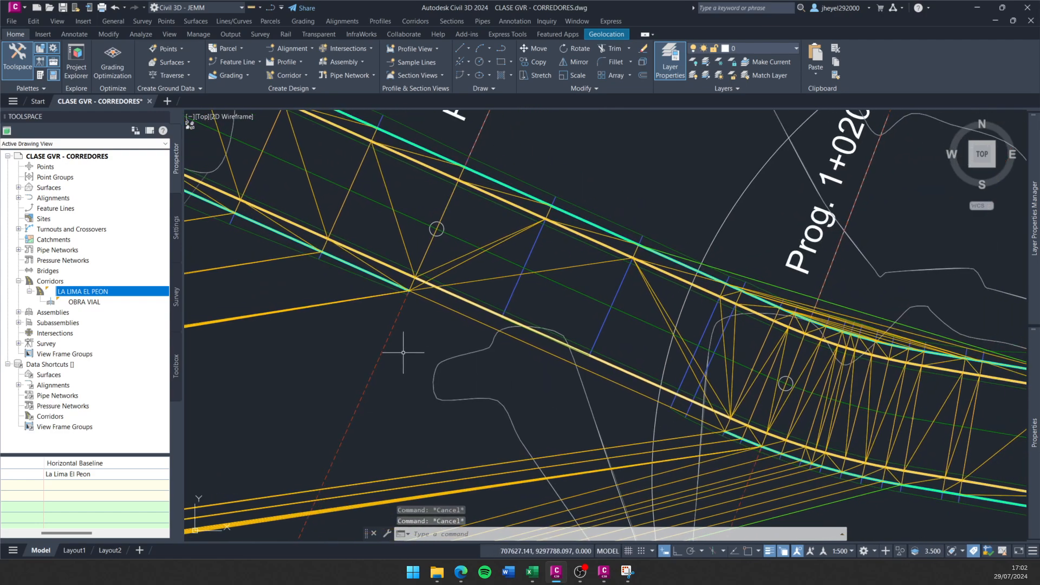
# Move the 1+040.00 sample line slightly up-station along the alignment, onto the stretch with ditches, and zoom to its section view.
pyautogui.moveTo(403, 352); pyautogui.dragTo(464, 309, button='middle')
pyautogui.click(456, 319)
pyautogui.click(410, 342)
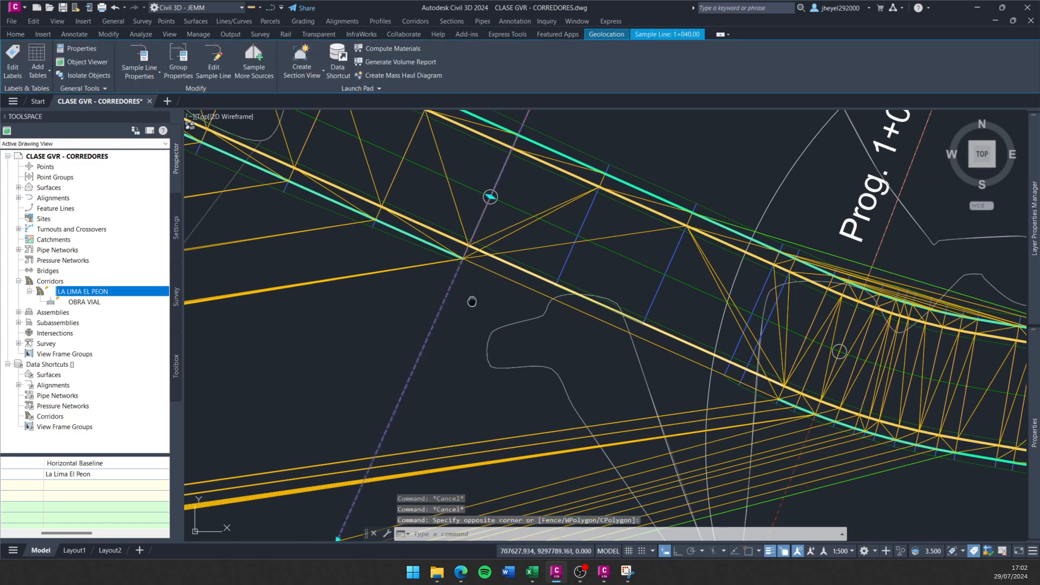
pyautogui.scroll(-5, 472, 302)
pyautogui.scroll(5, 500, 297)
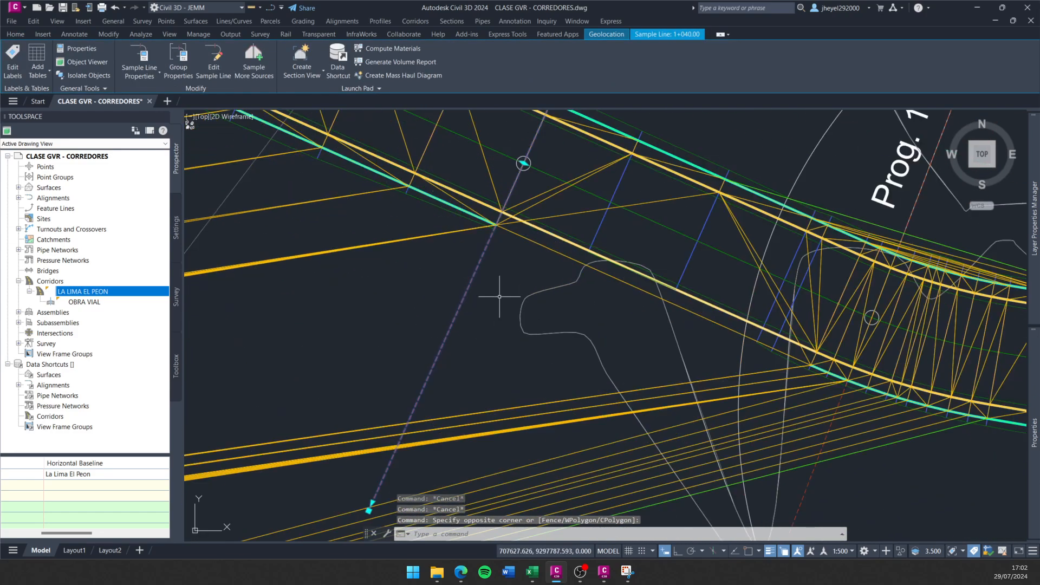
pyautogui.moveTo(507, 211); pyautogui.dragTo(525, 332, button='middle')
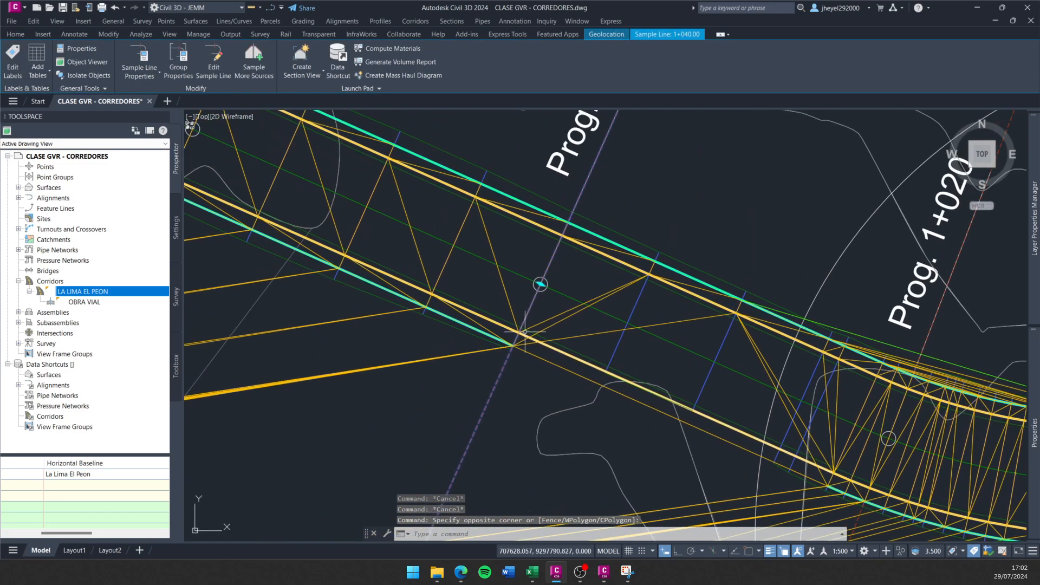
pyautogui.click(540, 284)
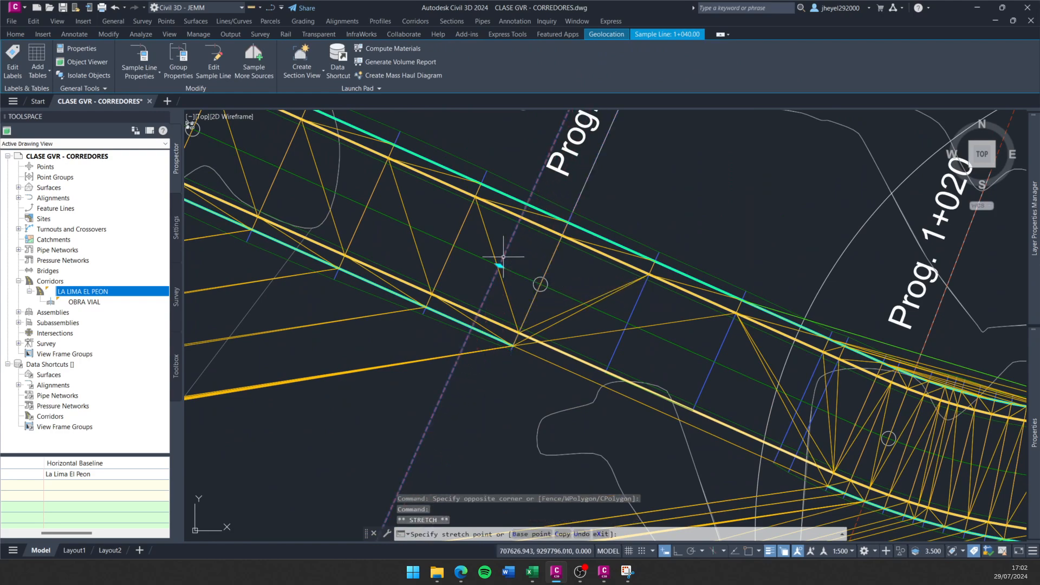
pyautogui.click(504, 257)
pyautogui.rightClick(474, 383)
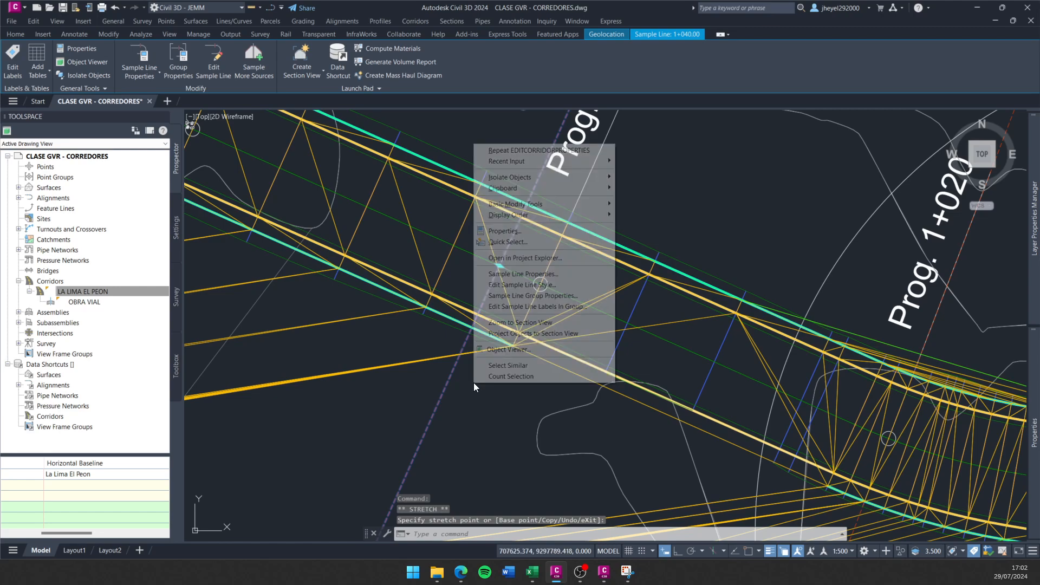
pyautogui.click(507, 323)
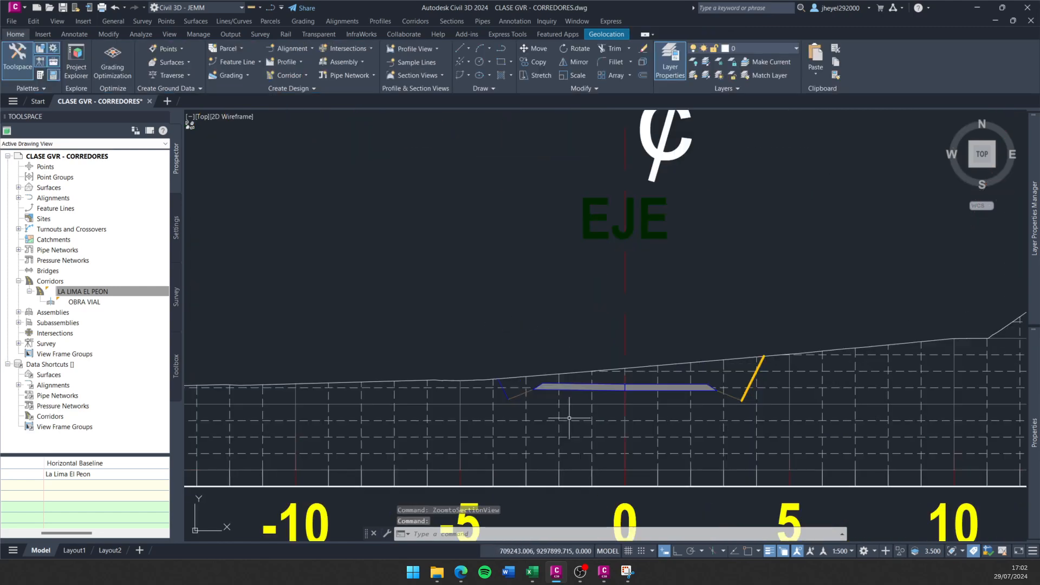
# Turn off drawing of the LA LIMA EL PEON CORTE surface in the section view group properties.
pyautogui.click(650, 420)
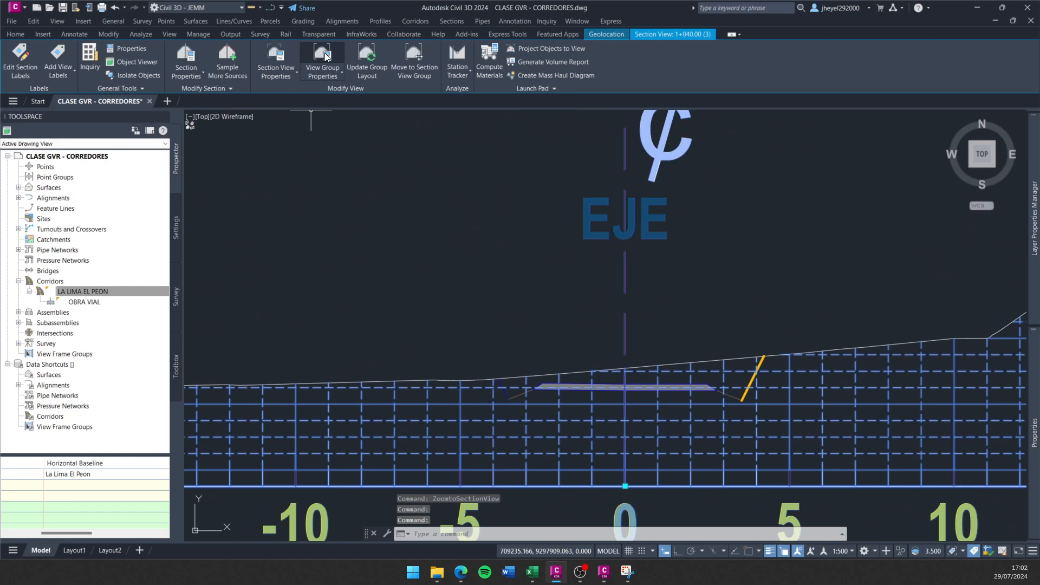
pyautogui.click(325, 56)
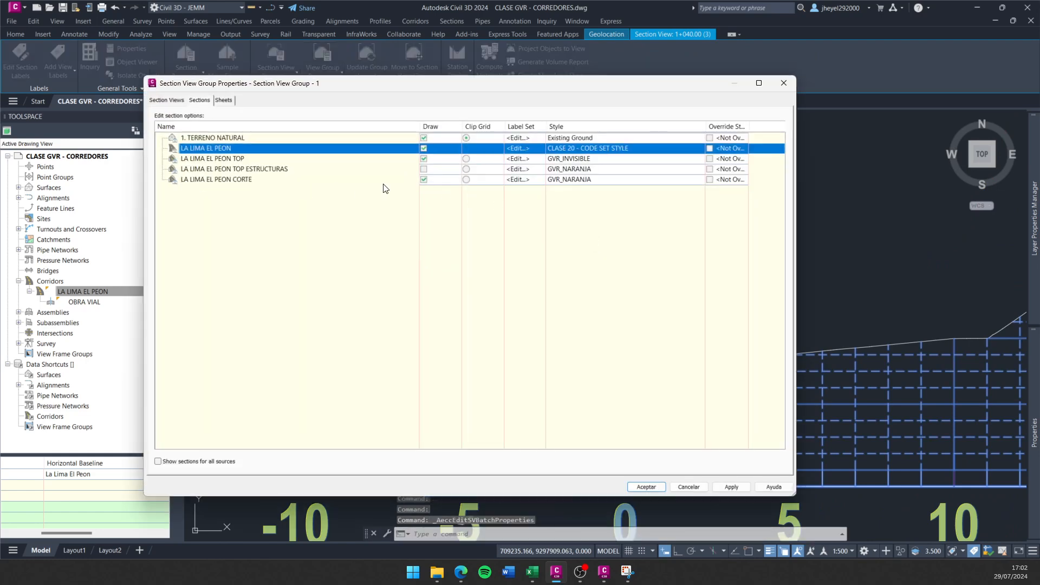
pyautogui.click(424, 180)
pyautogui.click(646, 487)
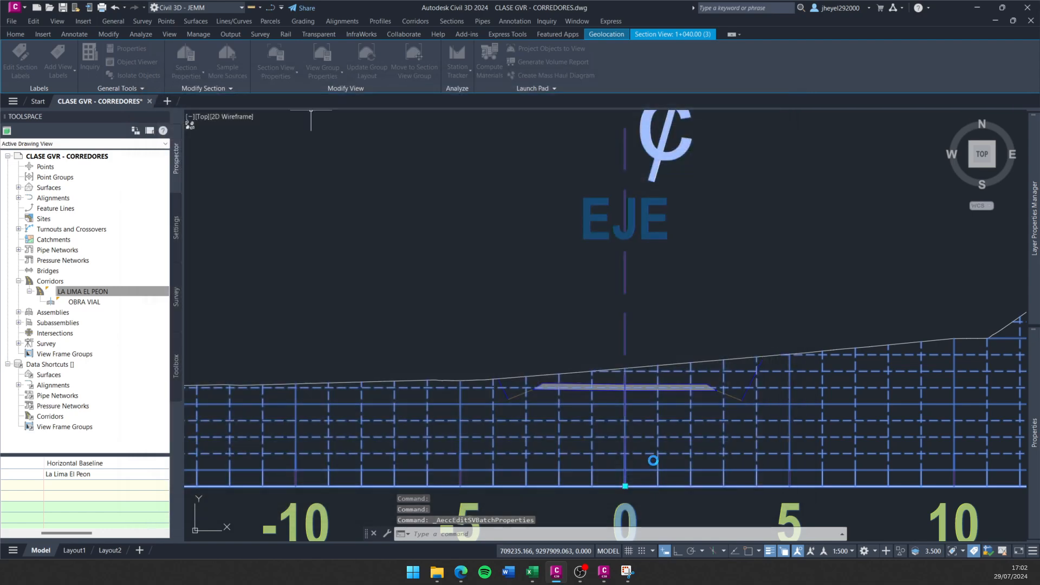
pyautogui.press('Escape')
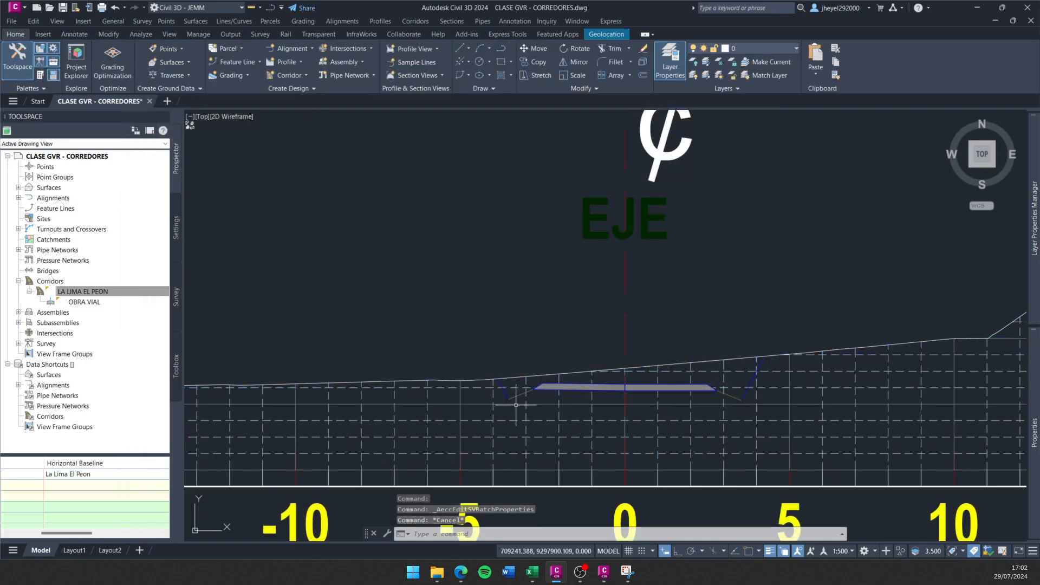
# Examine the ditches and cut slopes on both sides of the road in the section view.
pyautogui.scroll(5, 511, 392)
pyautogui.click(521, 380)
pyautogui.moveTo(528, 390); pyautogui.dragTo(442, 344, button='middle')
pyautogui.press('Escape')
pyautogui.scroll(-2, 433, 345)
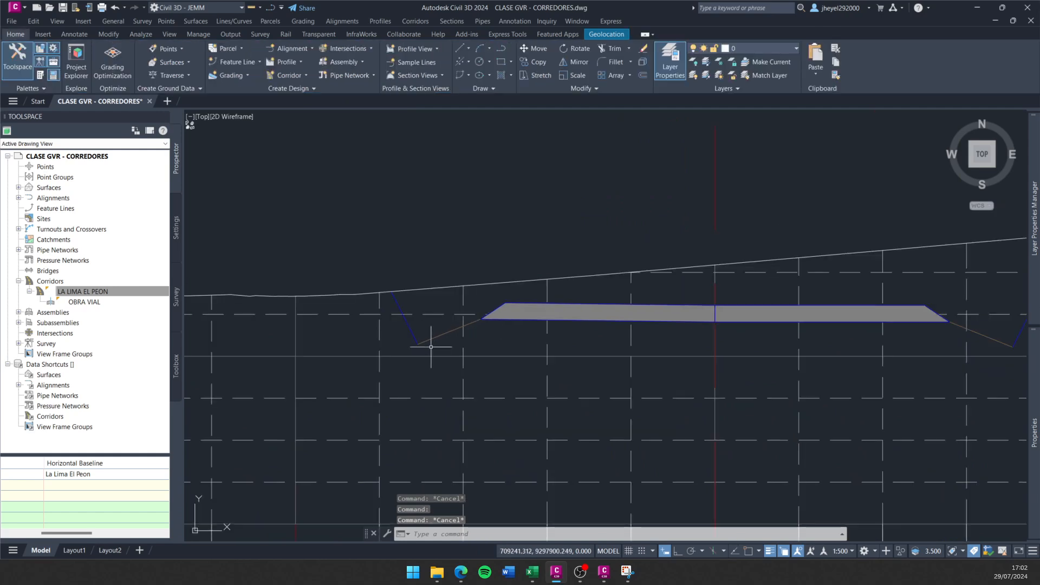
pyautogui.scroll(3, 442, 341)
pyautogui.scroll(-7, 501, 313)
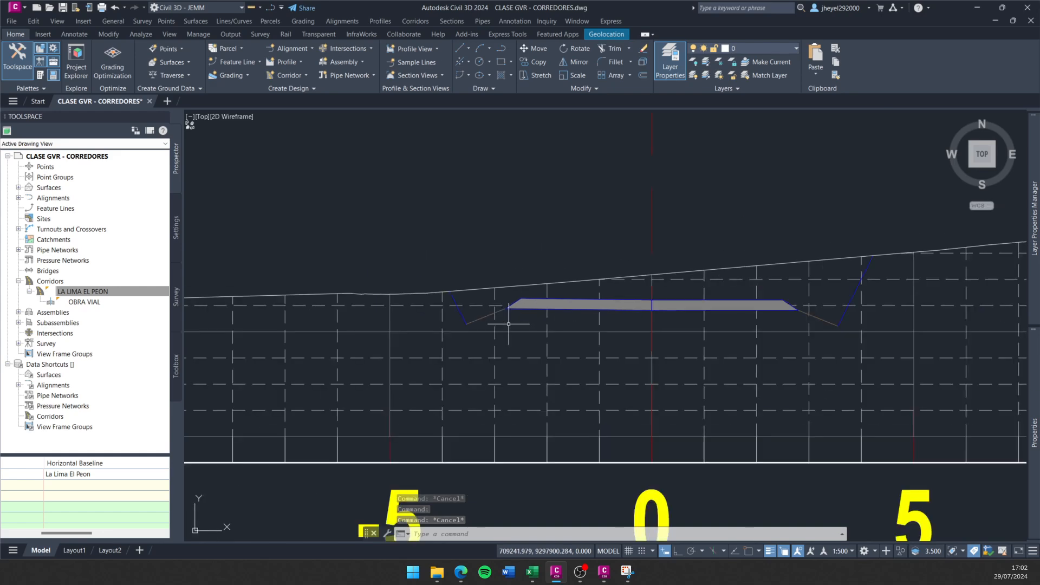
pyautogui.scroll(2, 744, 312)
# Zoom from the selected section view back to its sample line in plan.
pyautogui.click(744, 312)
pyautogui.click(590, 379)
pyautogui.rightClick(590, 398)
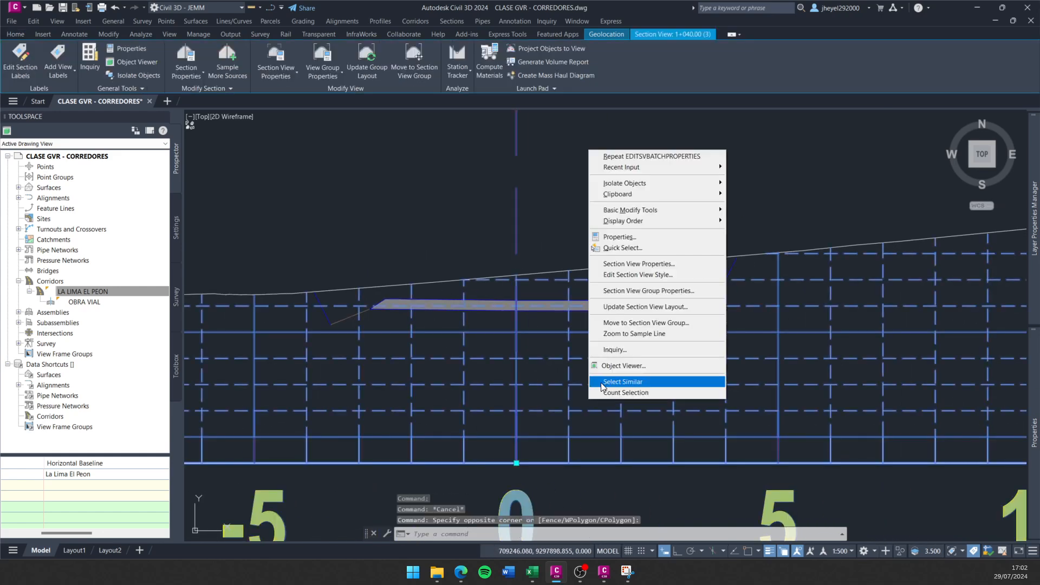
pyautogui.click(626, 336)
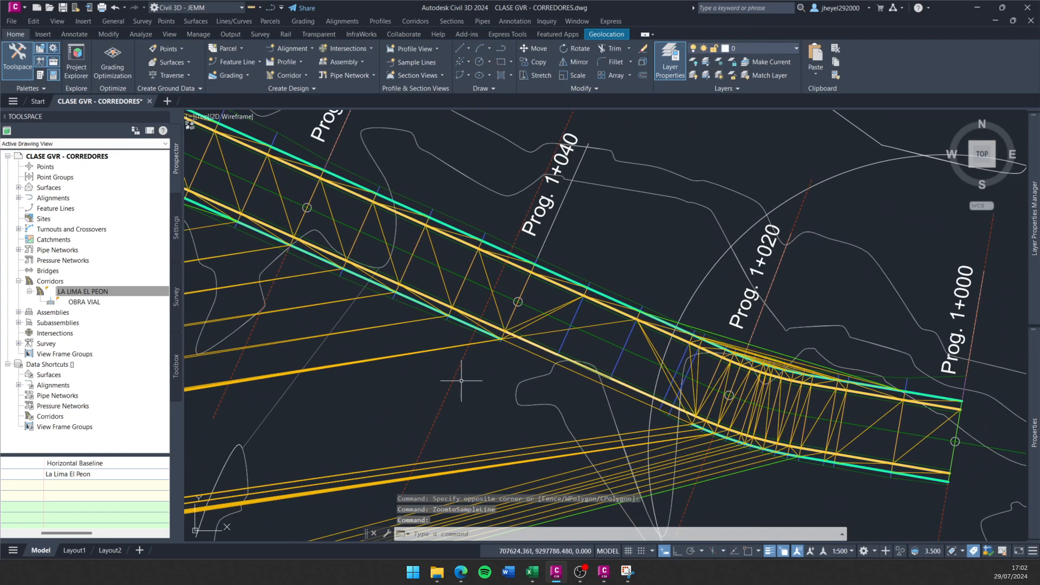
# Move the sample line along the alignment to about station 1+032.08, where one ditch line is interrupted, and zoom to its section view.
pyautogui.click(490, 291)
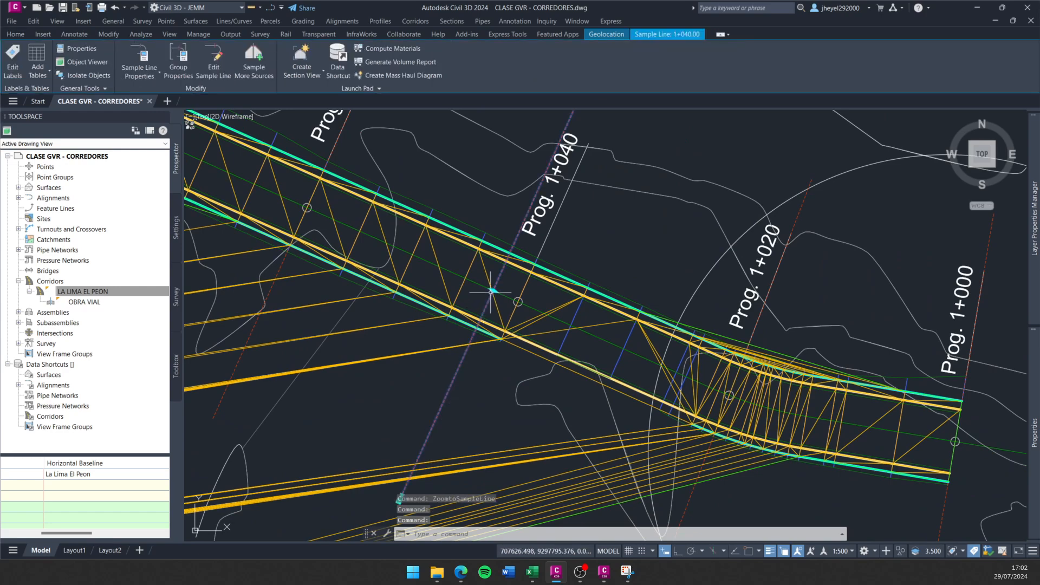
pyautogui.click(493, 290)
pyautogui.scroll(3, 576, 341)
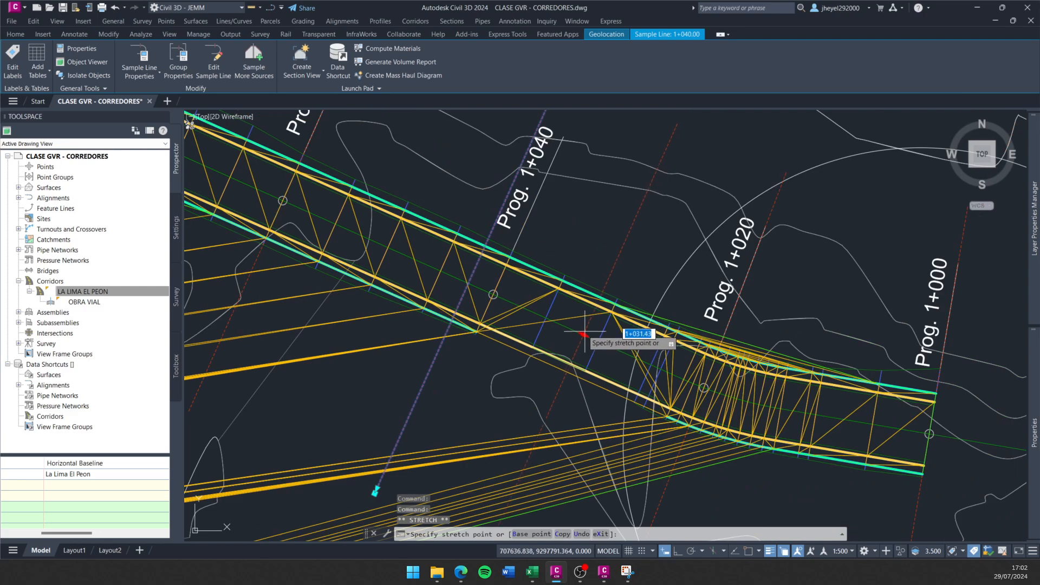
pyautogui.scroll(-3, 577, 331)
pyautogui.scroll(4, 578, 332)
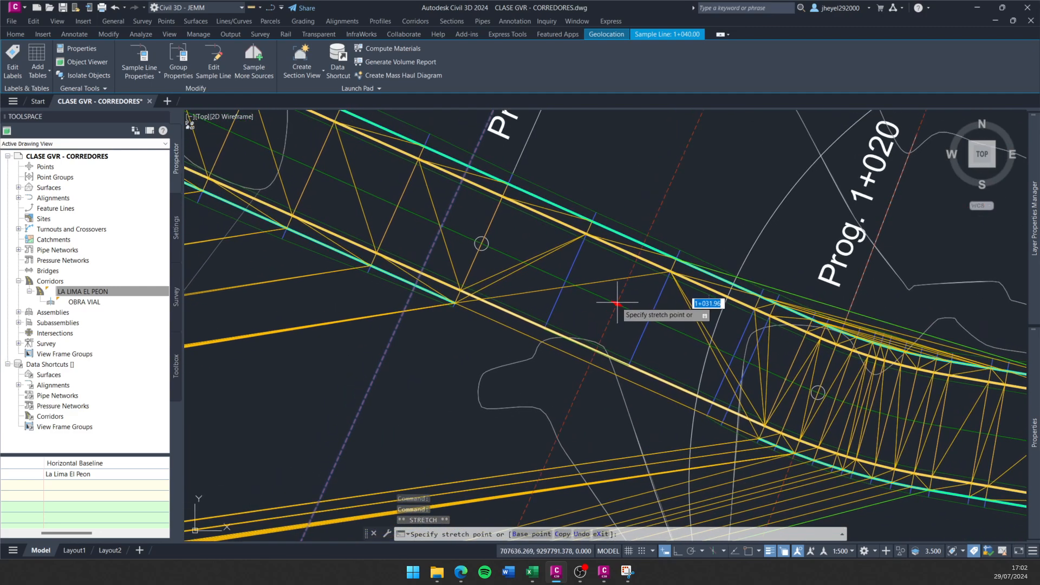
pyautogui.click(614, 303)
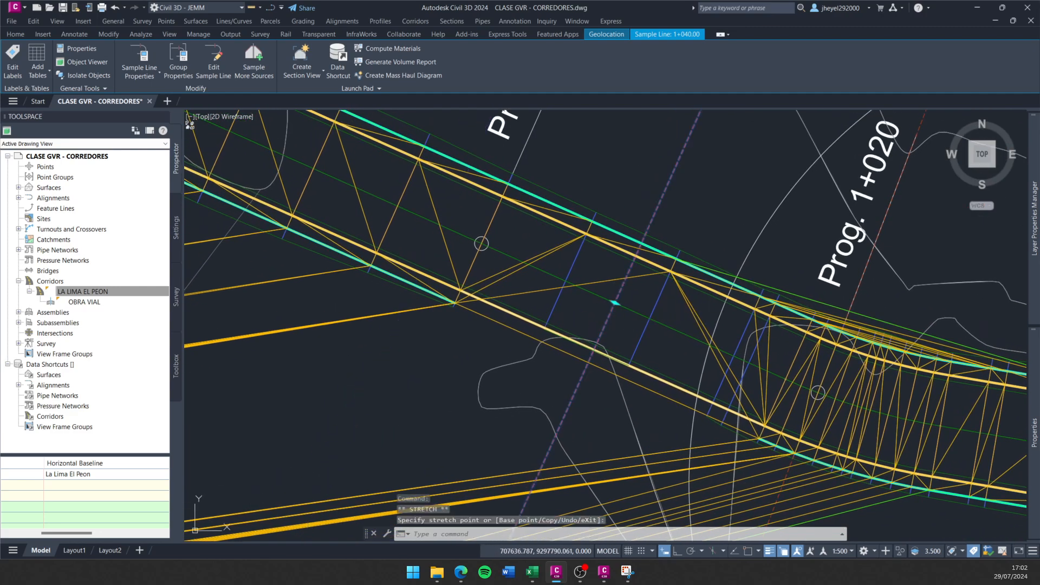
pyautogui.rightClick(628, 325)
pyautogui.click(655, 268)
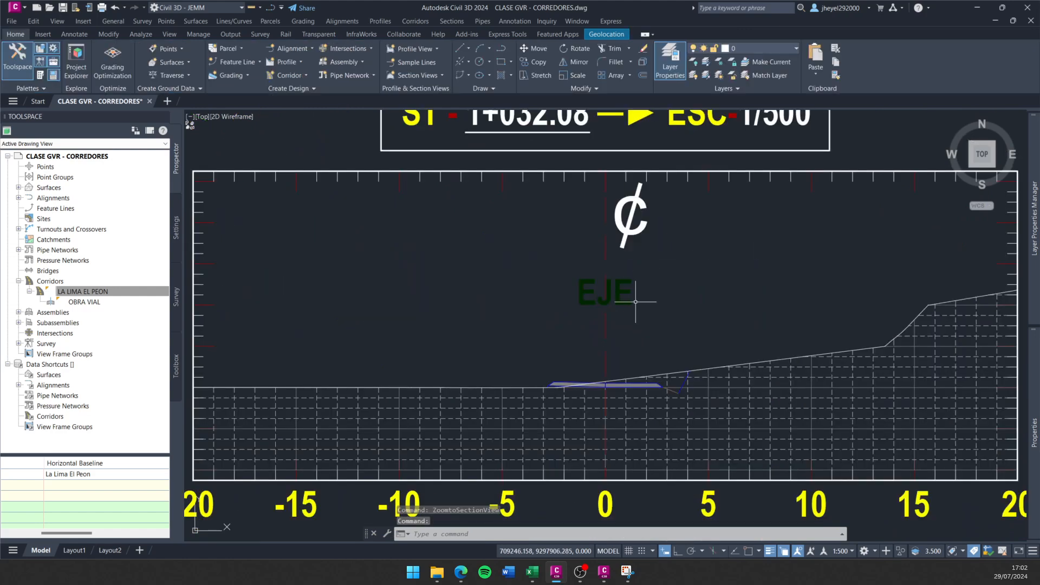
# Examine the section's right ditch and cut slope, then compare them with the left pavement edge where it meets the natural ground.
pyautogui.scroll(5, 596, 400)
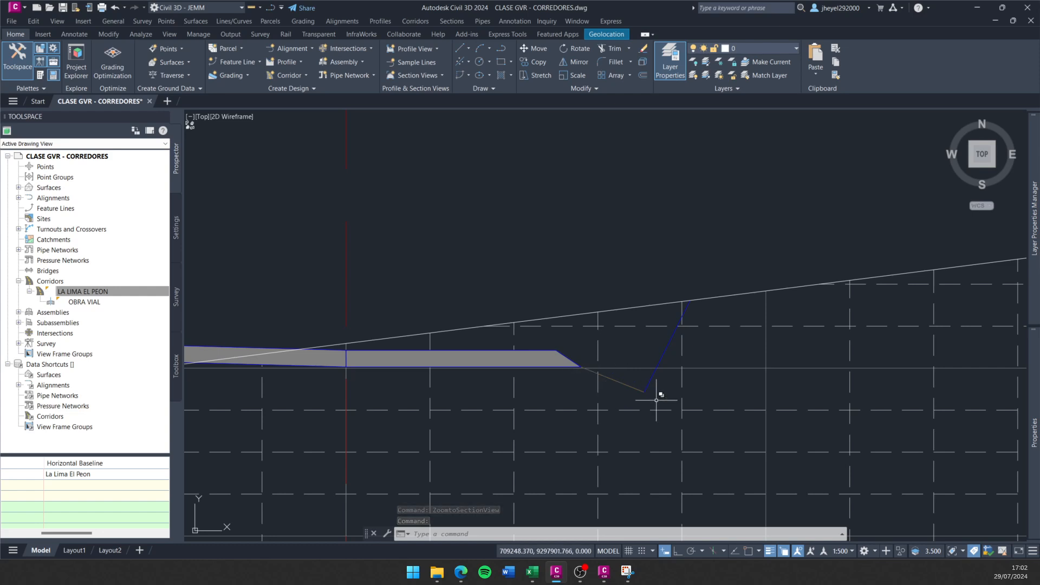
pyautogui.scroll(-1, 683, 318)
pyautogui.scroll(2, 319, 357)
pyautogui.press('Escape')
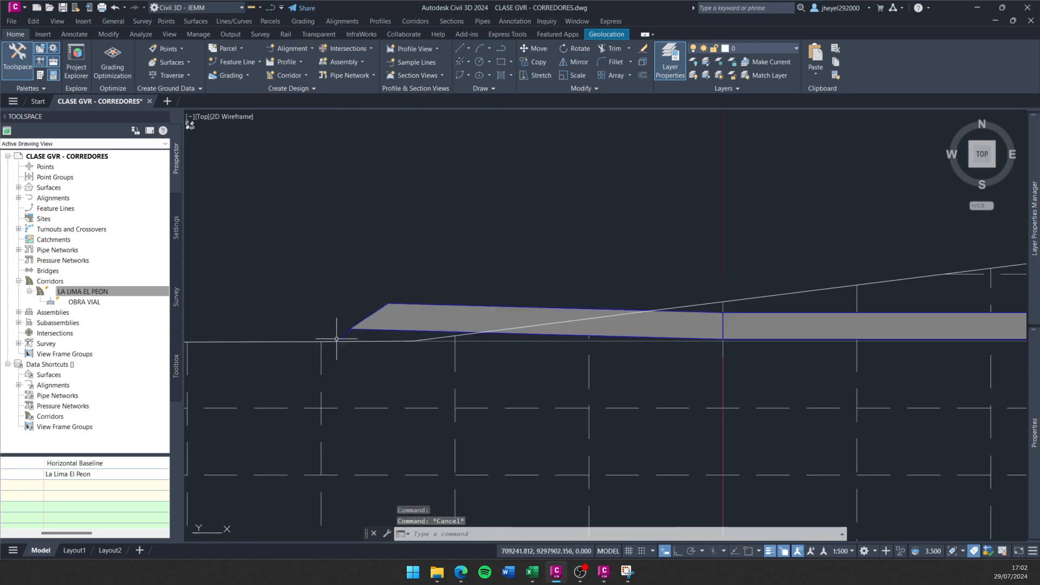
pyautogui.click(350, 330)
pyautogui.press('Escape')
pyautogui.click(351, 328)
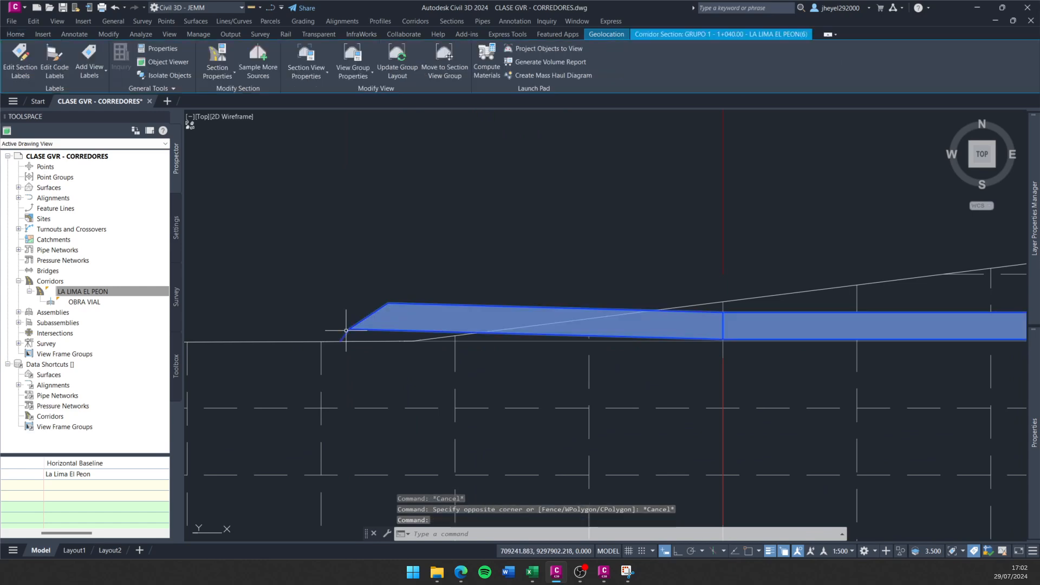
pyautogui.scroll(-2, 403, 300)
pyautogui.press('Escape')
pyautogui.click(464, 356)
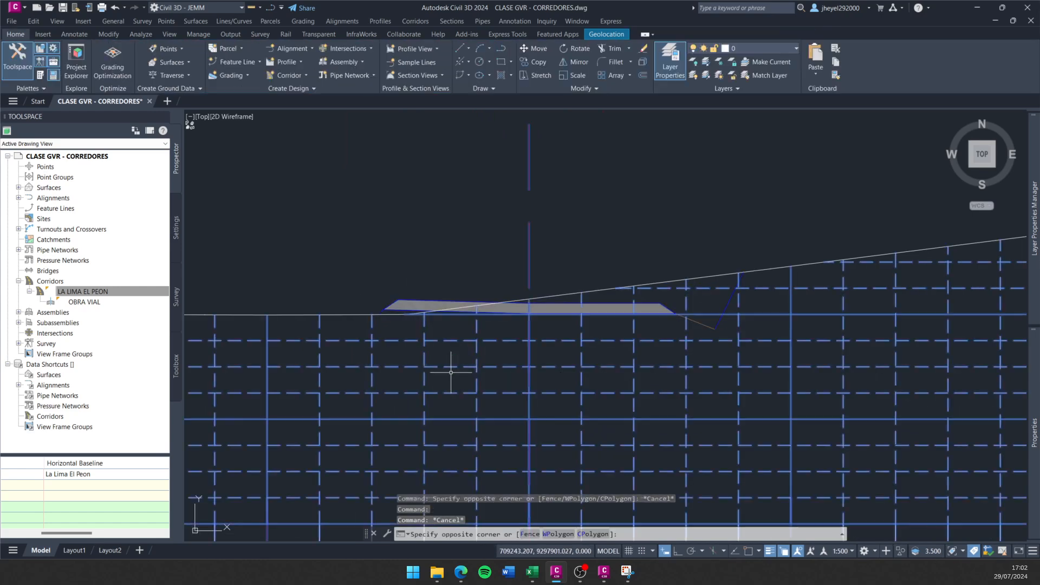
pyautogui.click(450, 369)
pyautogui.press('Escape')
pyautogui.scroll(3, 382, 311)
pyautogui.click(353, 266)
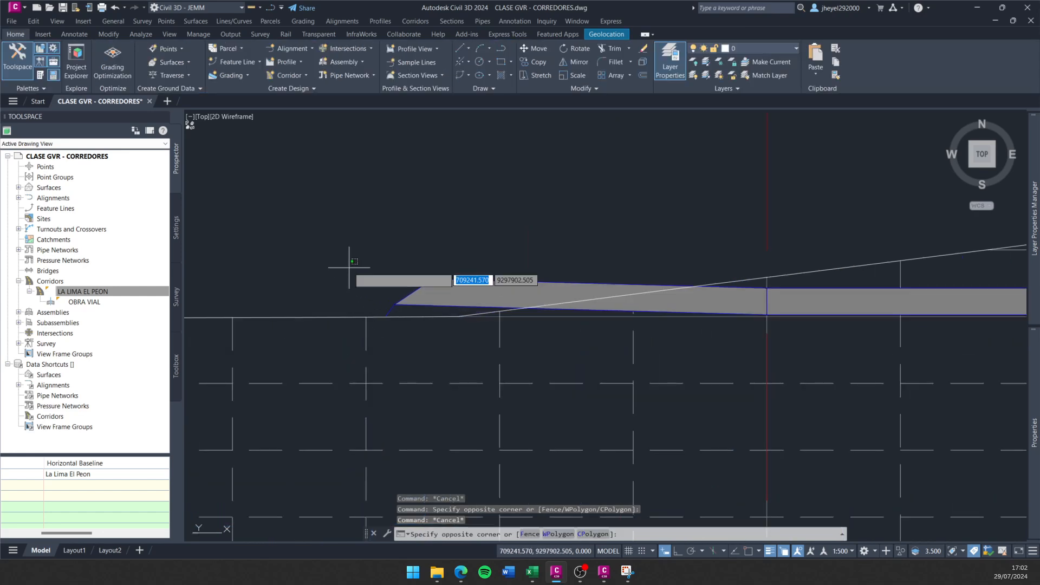
pyautogui.press('Escape')
pyautogui.scroll(-3, 371, 264)
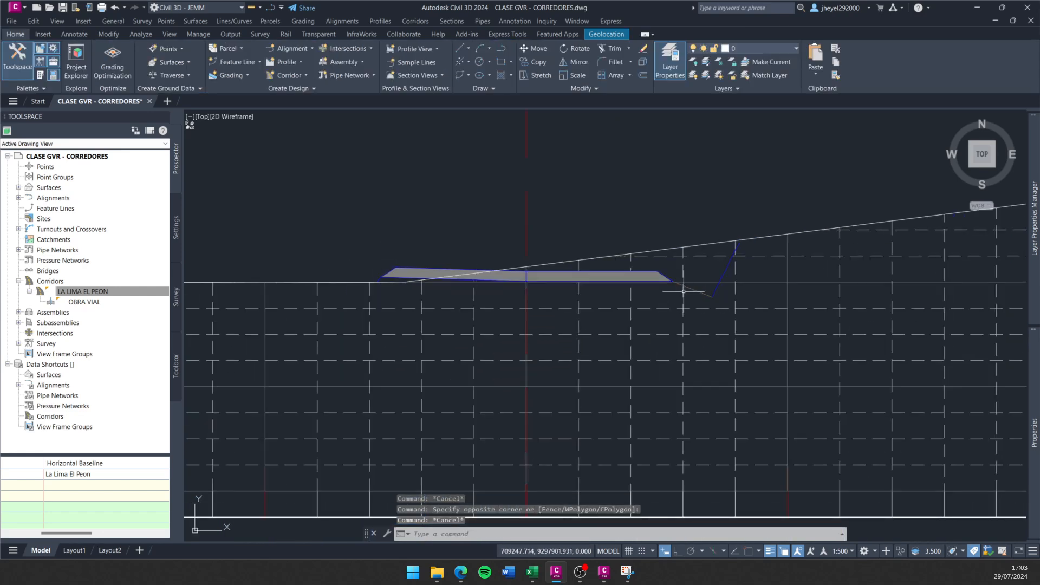
# Zoom from the section view back to its sample line and examine the ditch line interruption between stations 1+040 and 1+020.
pyautogui.scroll(-1, 677, 293)
pyautogui.click(450, 336)
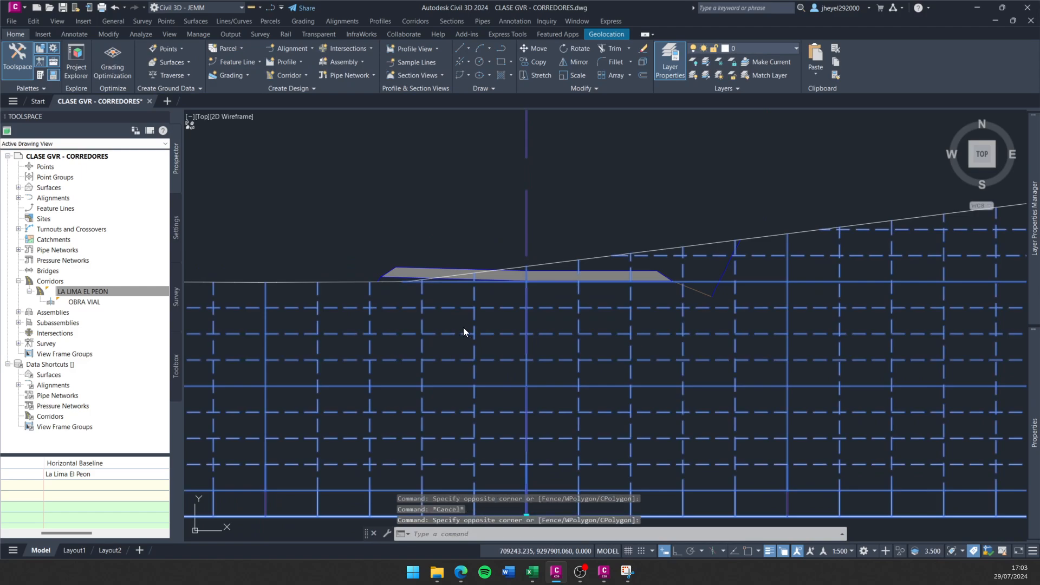
pyautogui.rightClick(463, 327)
pyautogui.click(524, 263)
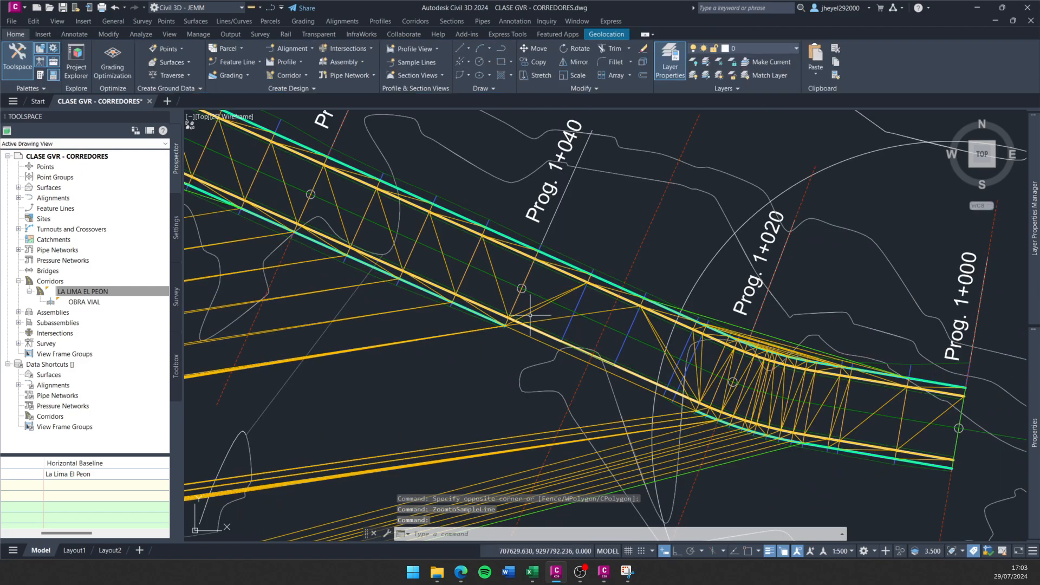
pyautogui.scroll(3, 518, 351)
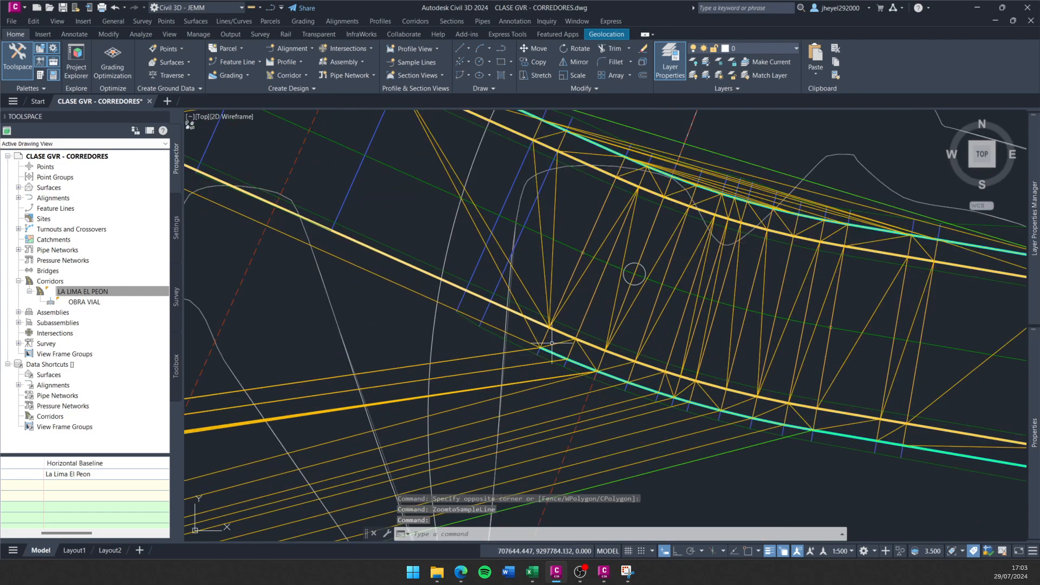
pyautogui.scroll(-2, 549, 336)
pyautogui.moveTo(528, 343)
pyautogui.mouseDown(button='middle')
pyautogui.moveTo(661, 372)
pyautogui.moveTo(738, 423)
pyautogui.mouseUp(button='middle')
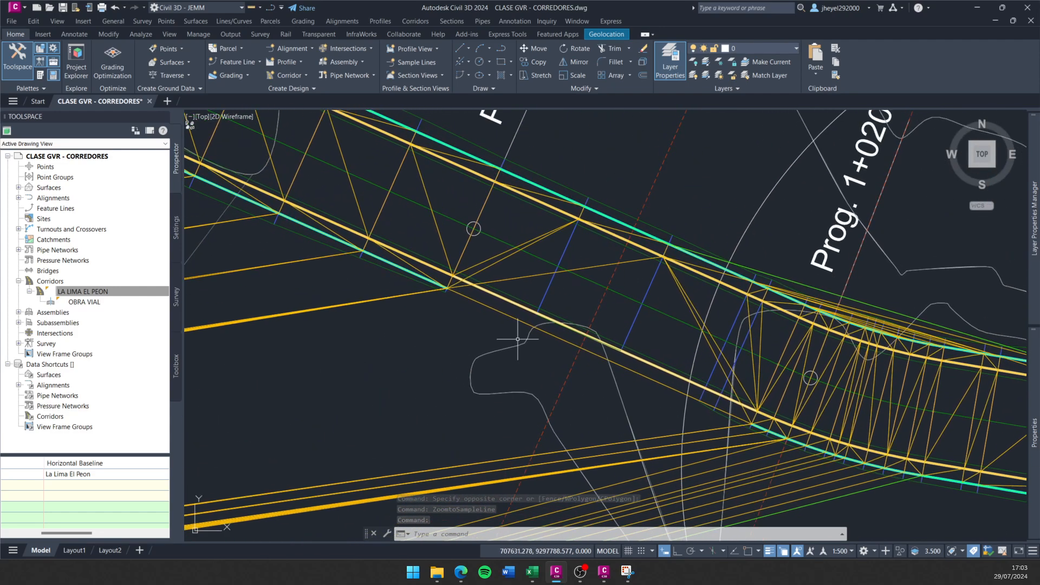
pyautogui.scroll(-2, 415, 325)
pyautogui.scroll(2, 506, 352)
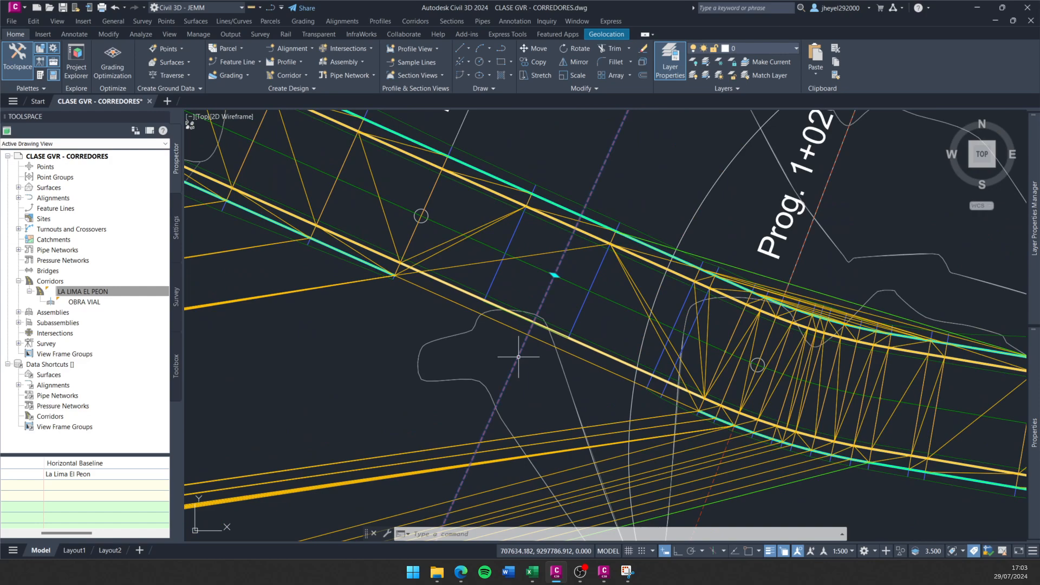
# Open the properties of the sample line crossing the ditch gap, check its station value, and clear the selection.
pyautogui.doubleClick(518, 356)
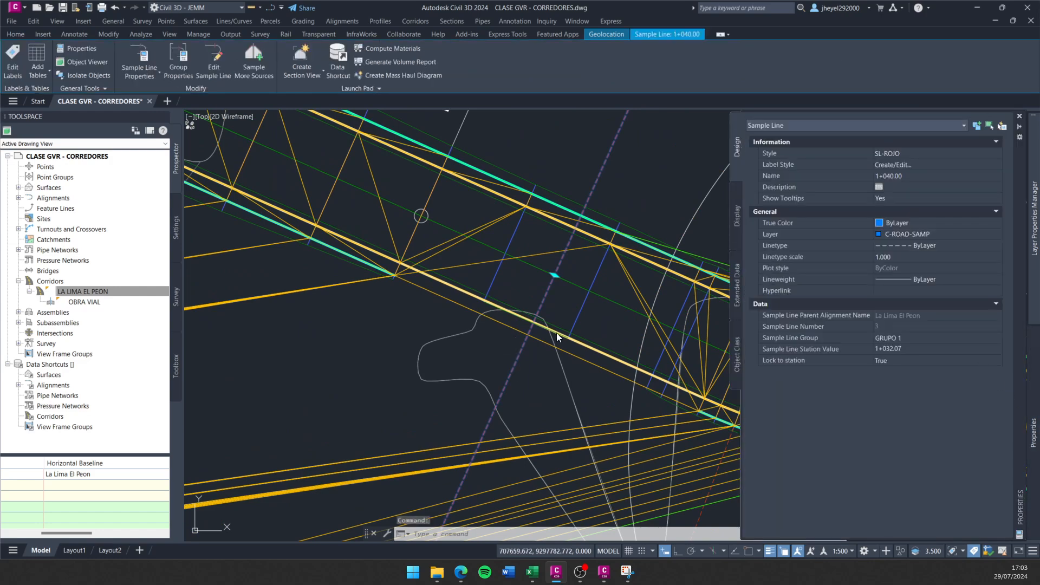
pyautogui.scroll(-5, 502, 302)
pyautogui.moveTo(502, 302); pyautogui.dragTo(496, 342, button='middle')
pyautogui.scroll(3, 495, 342)
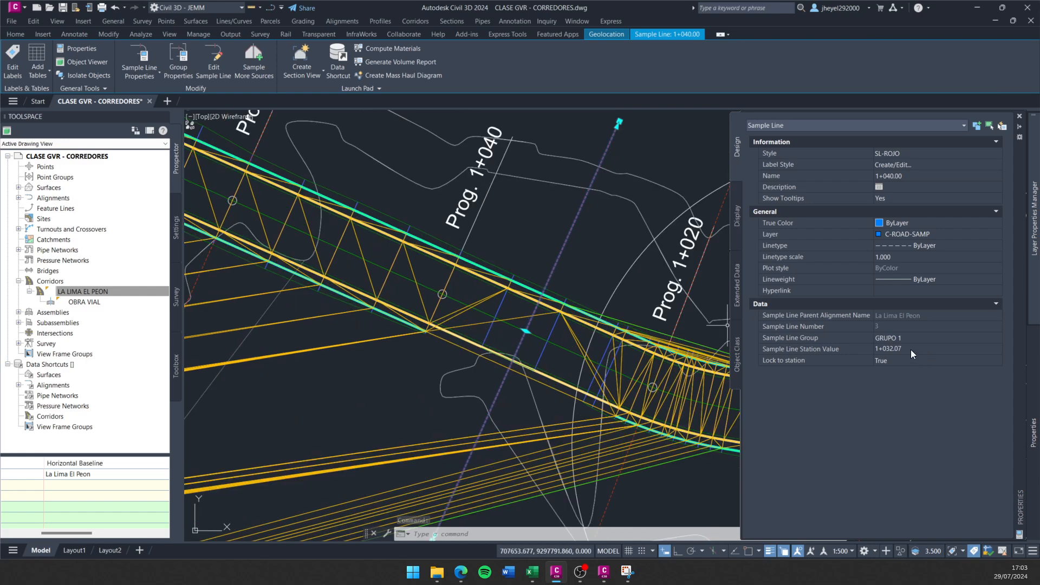
pyautogui.click(928, 351)
pyautogui.scroll(-3, 371, 335)
pyautogui.press('Escape')
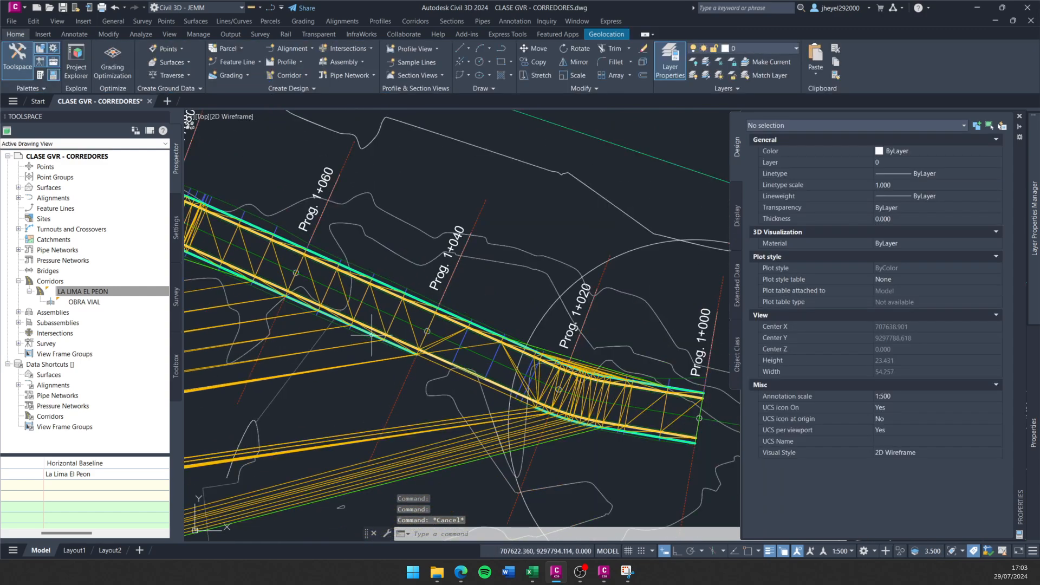
# Follow the corridor's ditch lines from station 1+040 to about 1+160, looking closely at the break near 1+120.
pyautogui.moveTo(372, 335); pyautogui.dragTo(569, 363, button='middle')
pyautogui.moveTo(316, 317); pyautogui.dragTo(628, 393, button='middle')
pyautogui.moveTo(370, 286); pyautogui.dragTo(503, 372, button='middle')
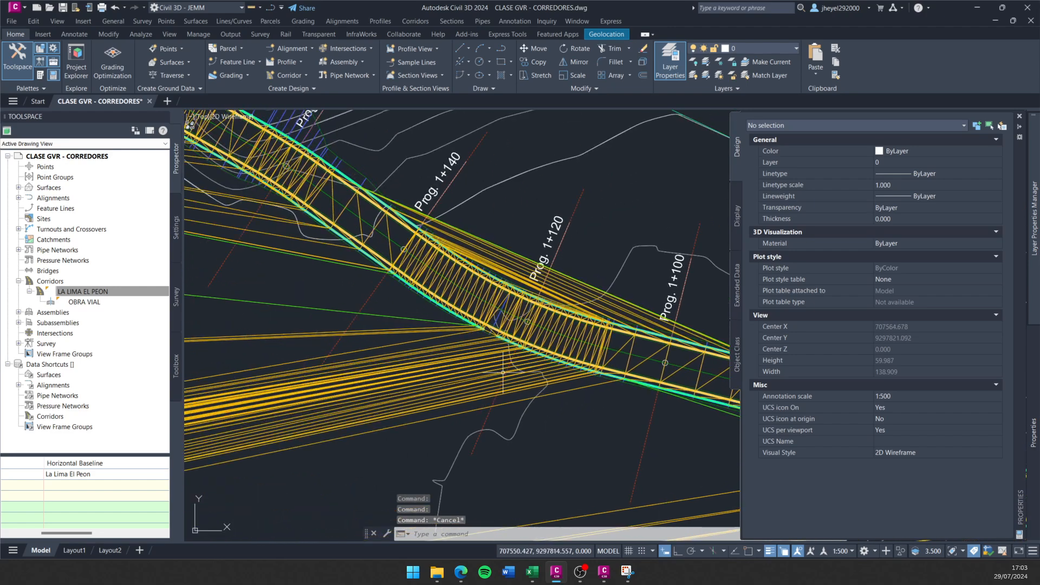
pyautogui.scroll(4, 507, 331)
pyautogui.scroll(-3, 505, 323)
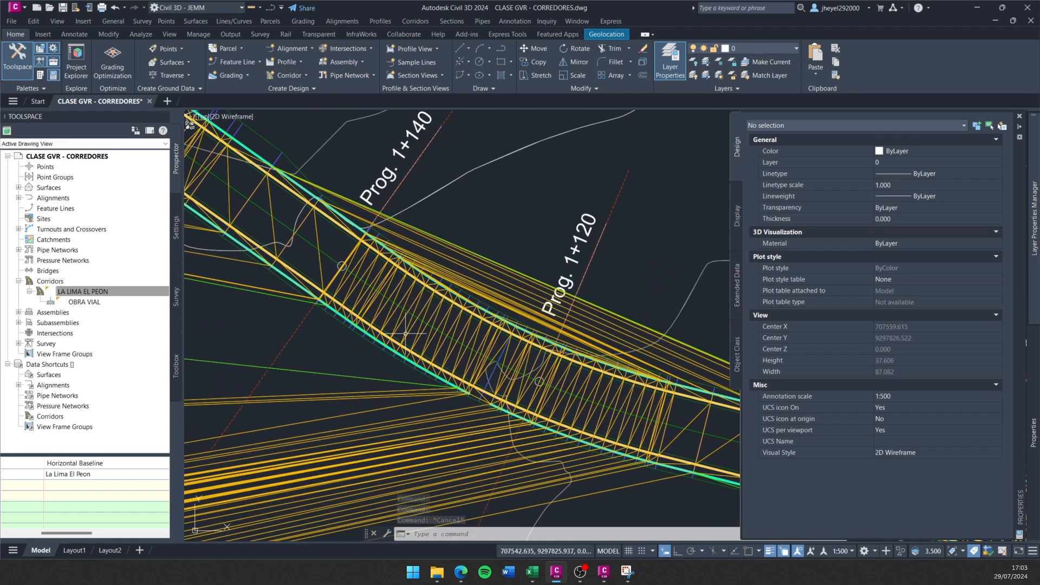
pyautogui.scroll(3, 387, 338)
pyautogui.scroll(2, 545, 436)
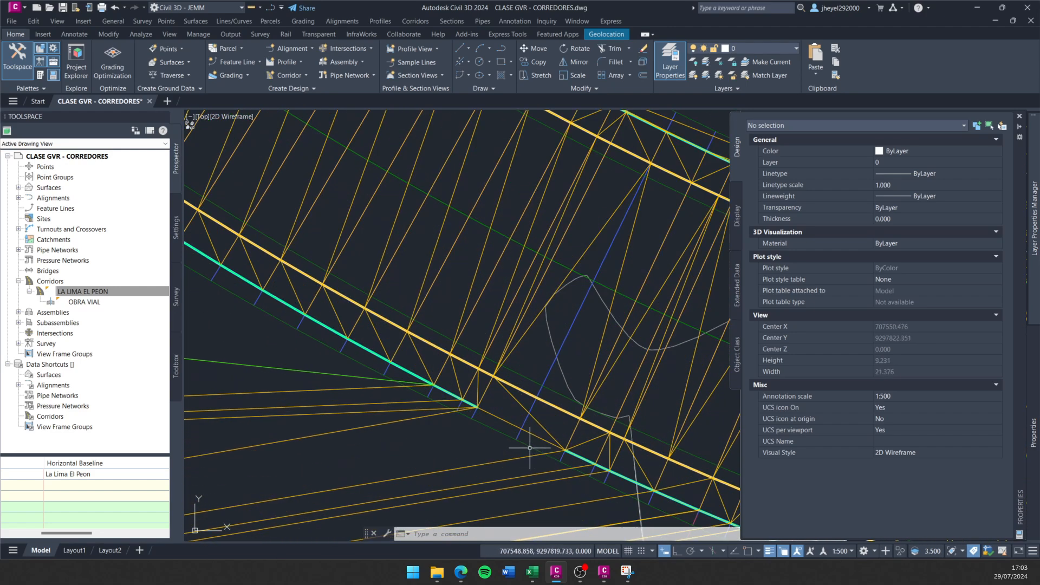
pyautogui.moveTo(529, 448); pyautogui.dragTo(454, 426, button='middle')
pyautogui.scroll(-1, 453, 426)
pyautogui.scroll(-1, 531, 228)
pyautogui.scroll(-2, 529, 235)
pyautogui.moveTo(415, 258); pyautogui.dragTo(515, 406, button='middle')
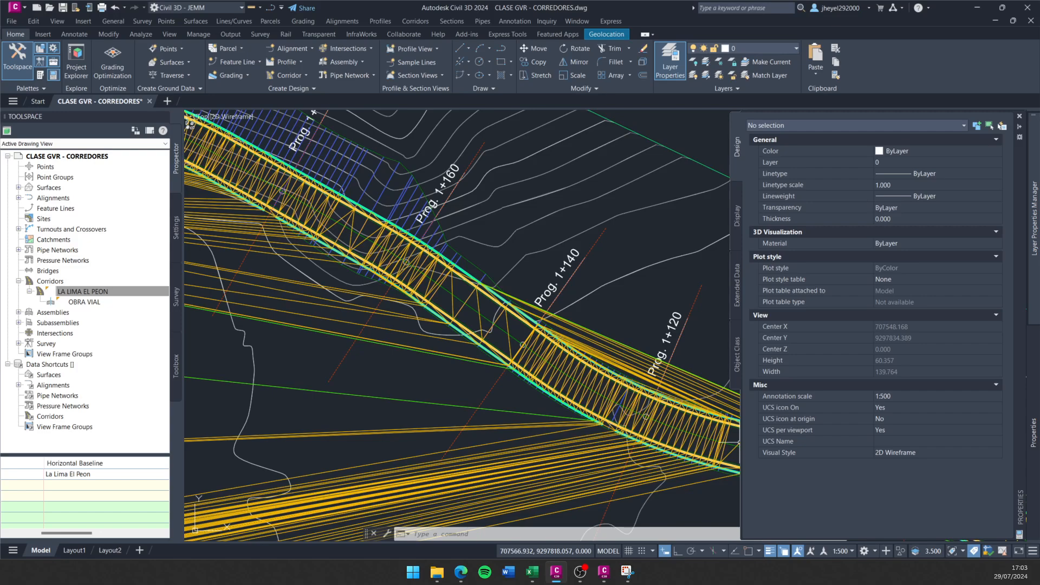
# Narrow the Properties palette and examine the ditch lines on both road edges from about station 1+160 to 1+300.
pyautogui.moveTo(740, 442); pyautogui.dragTo(876, 442)
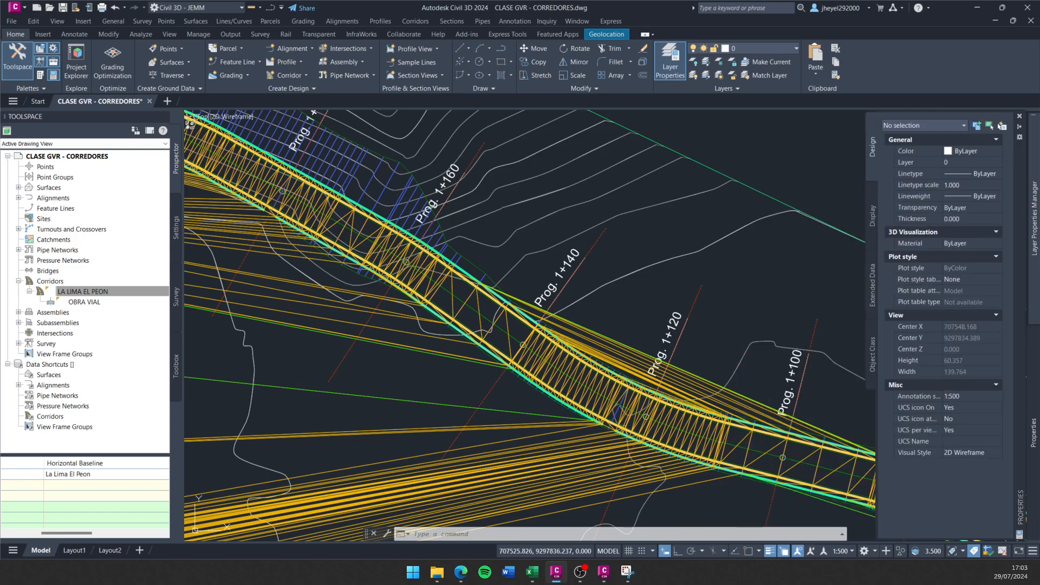
pyautogui.scroll(5, 484, 332)
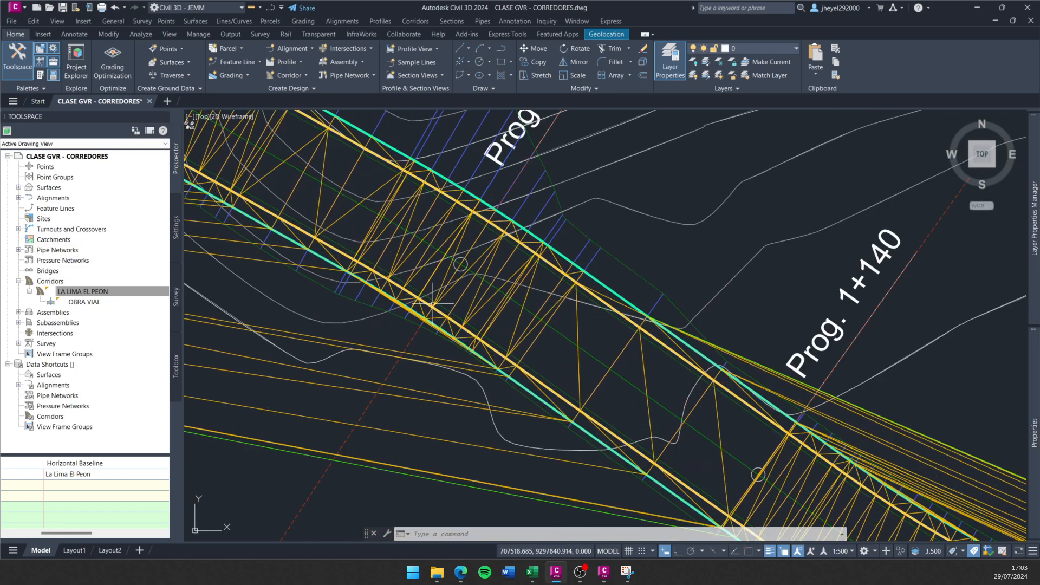
pyautogui.moveTo(438, 249); pyautogui.dragTo(908, 499, button='middle')
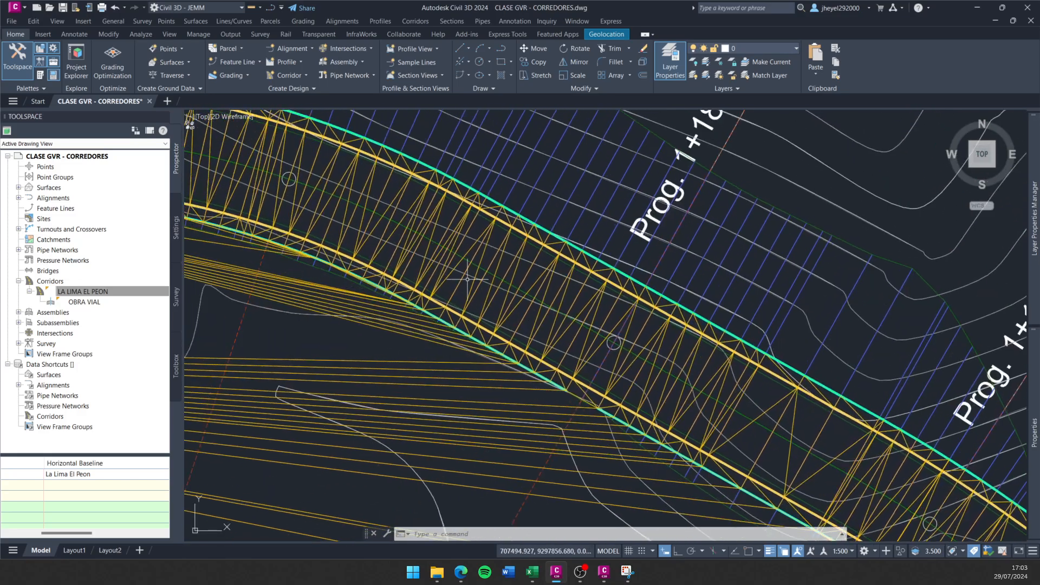
pyautogui.moveTo(473, 279); pyautogui.dragTo(671, 384, button='middle')
pyautogui.moveTo(366, 312); pyautogui.dragTo(744, 288, button='middle')
pyautogui.moveTo(377, 361); pyautogui.dragTo(664, 290, button='middle')
pyautogui.scroll(-2, 519, 331)
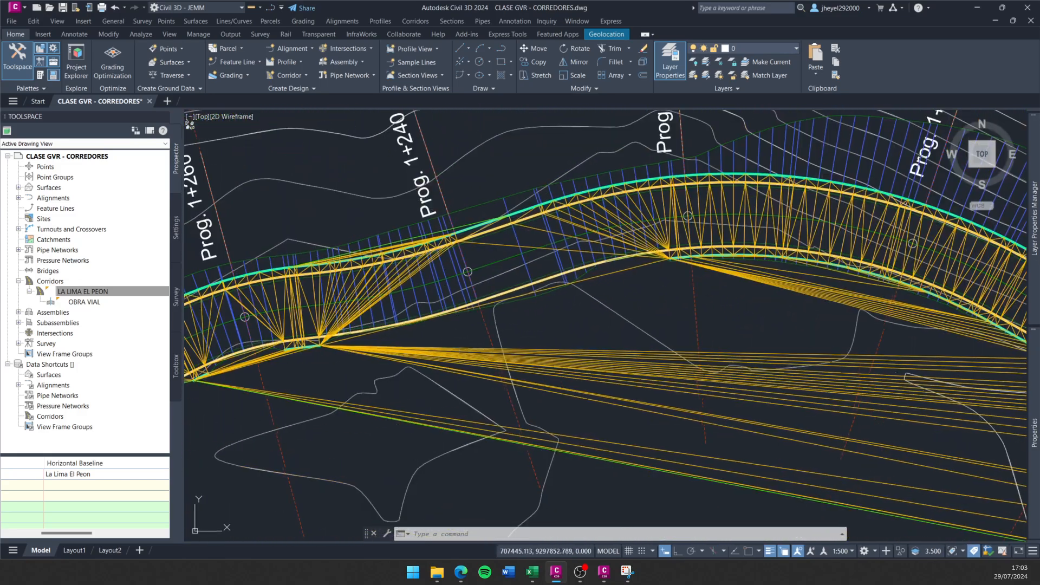
pyautogui.scroll(2, 465, 243)
pyautogui.moveTo(519, 352); pyautogui.dragTo(665, 301, button='middle')
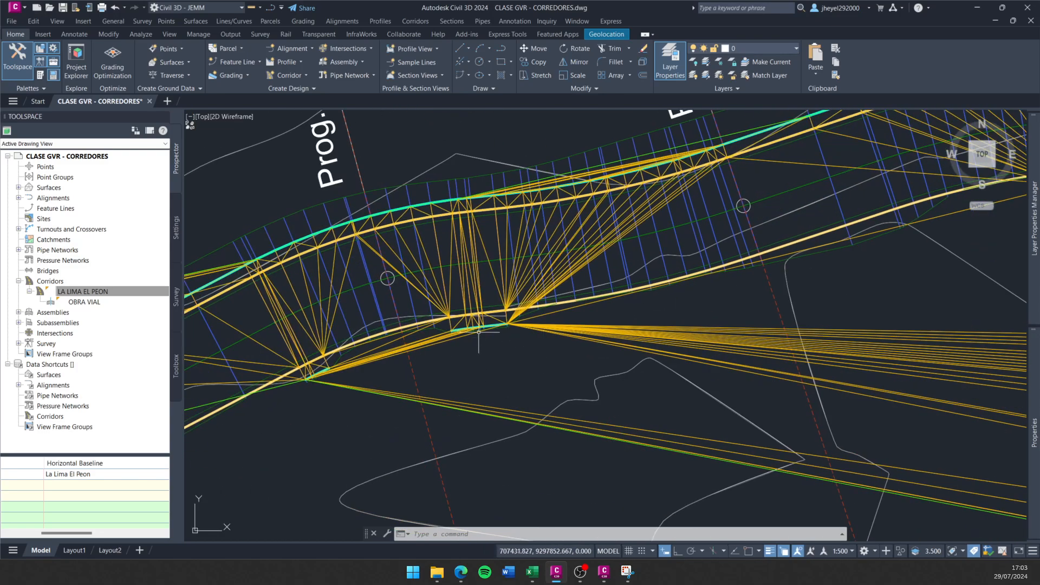
pyautogui.moveTo(345, 384); pyautogui.dragTo(684, 283, button='middle')
pyautogui.scroll(-2, 470, 400)
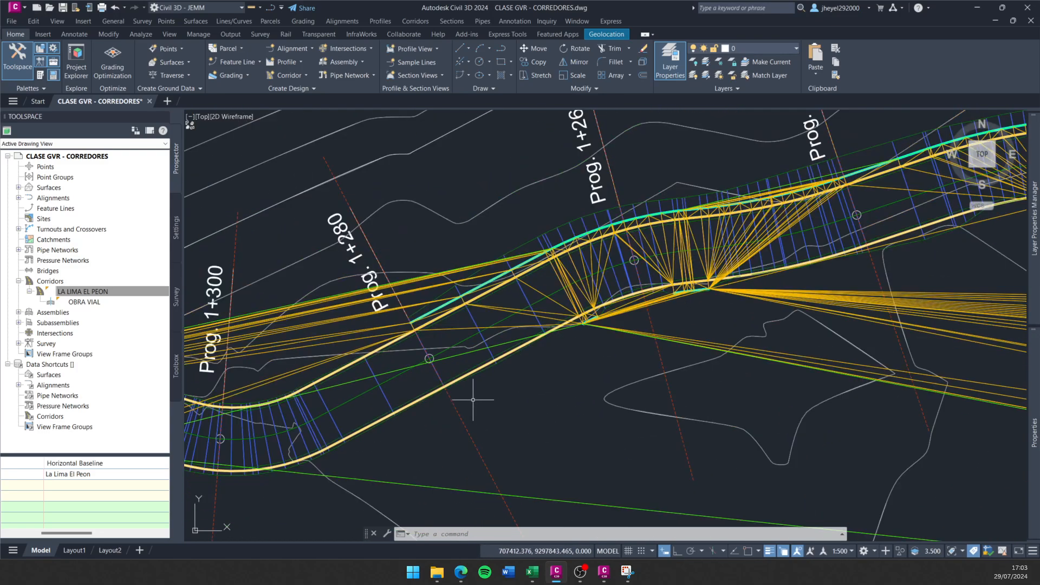
pyautogui.moveTo(399, 419); pyautogui.dragTo(679, 291, button='middle')
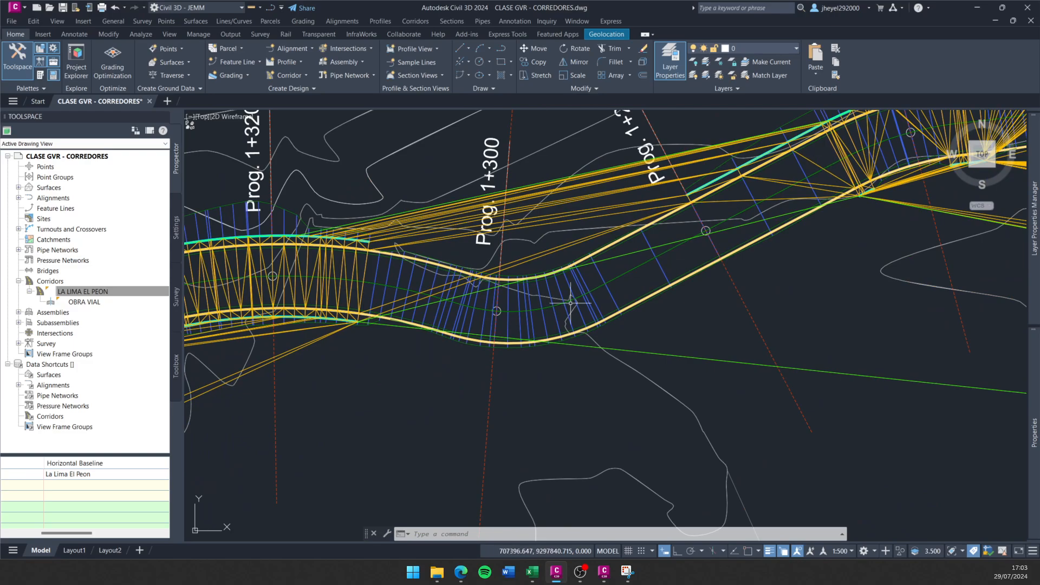
# Examine where the ditch lines stop and resume from station 1+300 through 1+420 to the straight near 1+600.
pyautogui.moveTo(479, 311); pyautogui.dragTo(775, 319, button='middle')
pyautogui.moveTo(433, 358); pyautogui.dragTo(677, 242, button='middle')
pyautogui.moveTo(446, 357); pyautogui.dragTo(567, 284, button='middle')
pyautogui.moveTo(472, 292); pyautogui.dragTo(606, 184, button='middle')
pyautogui.moveTo(450, 400); pyautogui.dragTo(766, 210, button='middle')
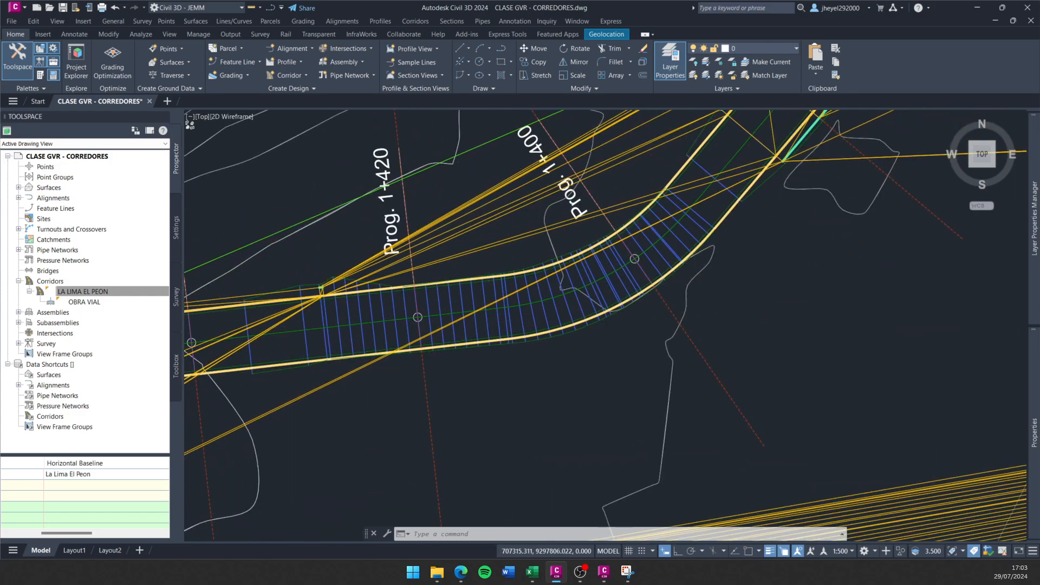
pyautogui.scroll(-4, 766, 211)
pyautogui.moveTo(602, 320); pyautogui.dragTo(721, 222, button='middle')
pyautogui.moveTo(503, 428); pyautogui.dragTo(731, 209, button='middle')
pyautogui.moveTo(529, 345); pyautogui.dragTo(719, 271, button='middle')
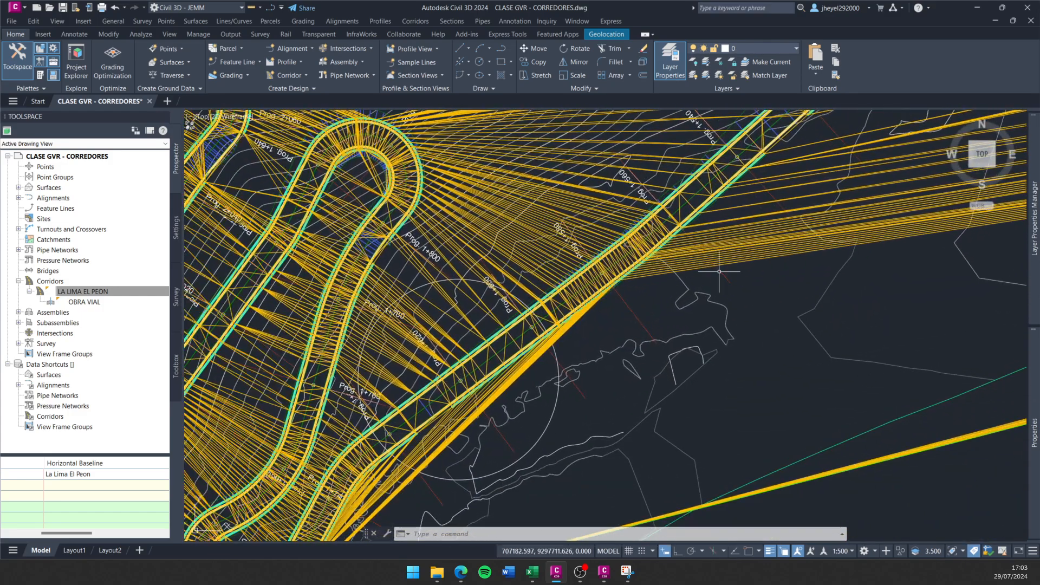
pyautogui.moveTo(511, 478); pyautogui.dragTo(681, 252, button='middle')
# Examine the ditch lines around the hairpin curves from about station 1+660 to 2+100.
pyautogui.scroll(4, 385, 385)
pyautogui.moveTo(382, 337); pyautogui.dragTo(402, 463, button='middle')
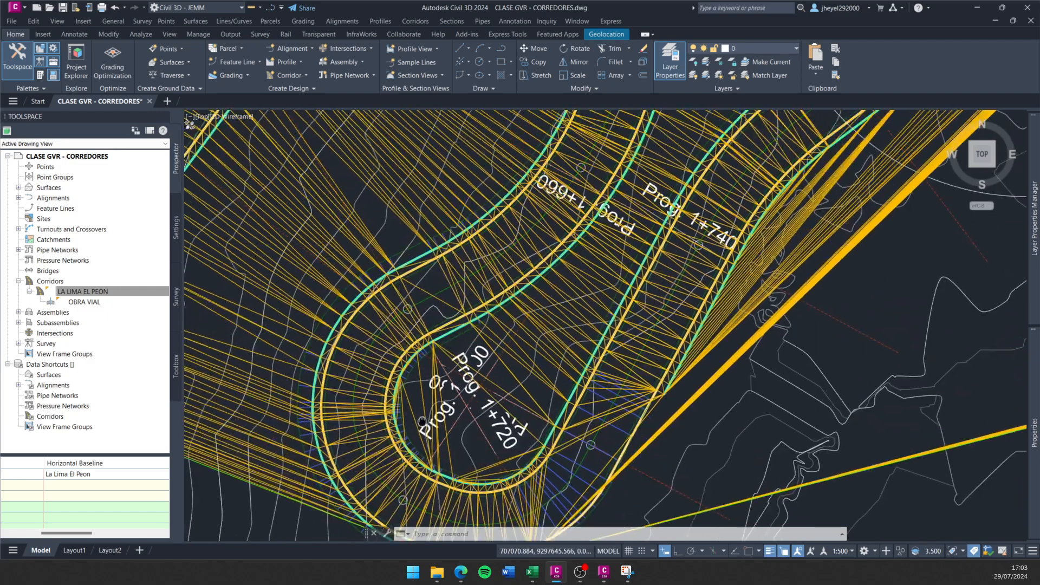
pyautogui.scroll(-2, 420, 461)
pyautogui.moveTo(535, 230); pyautogui.dragTo(500, 375, button='middle')
pyautogui.moveTo(591, 172); pyautogui.dragTo(531, 310, button='middle')
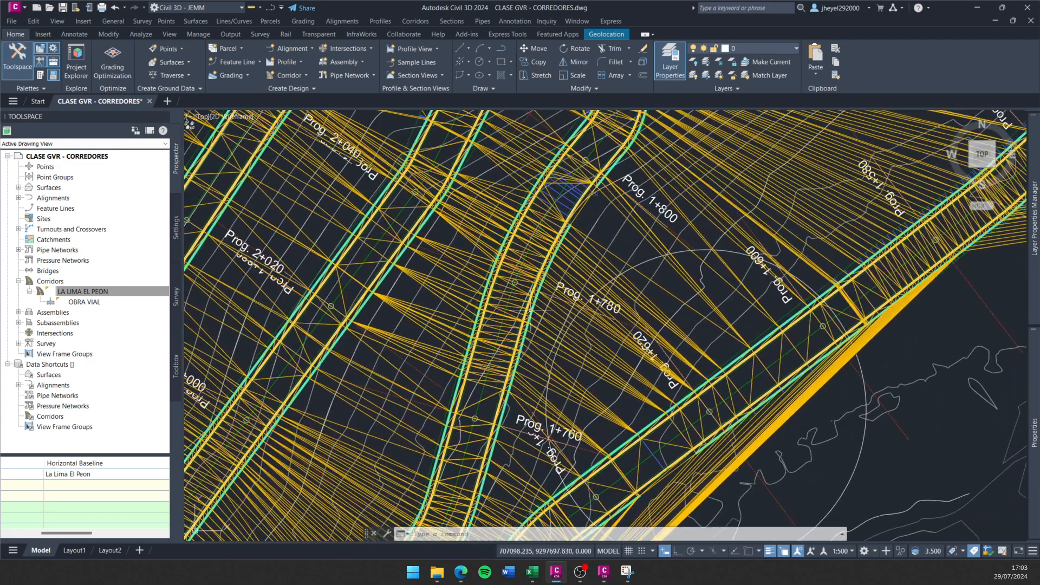
pyautogui.scroll(2, 503, 267)
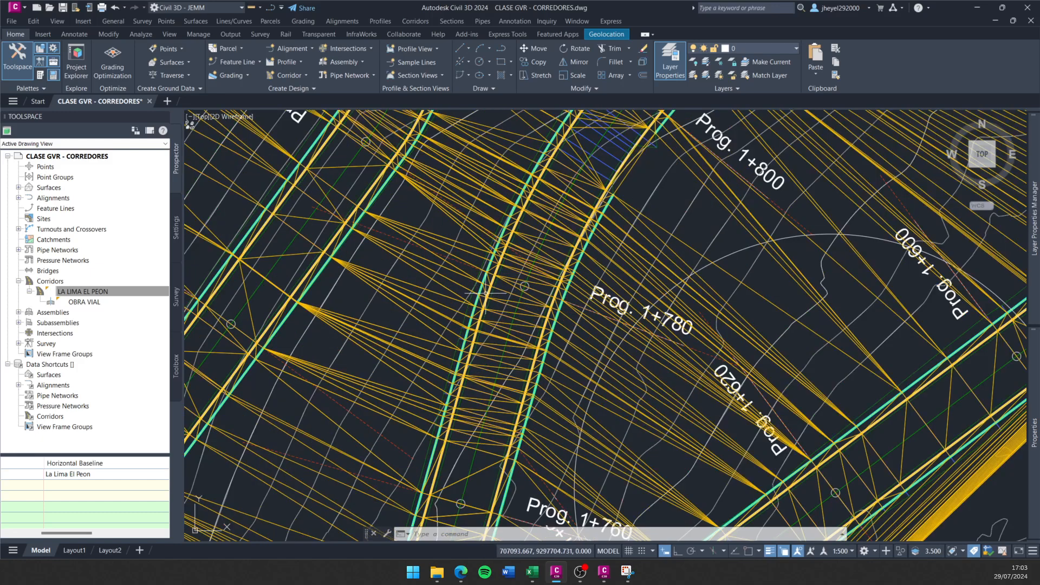
pyautogui.scroll(-4, 485, 293)
pyautogui.scroll(4, 528, 178)
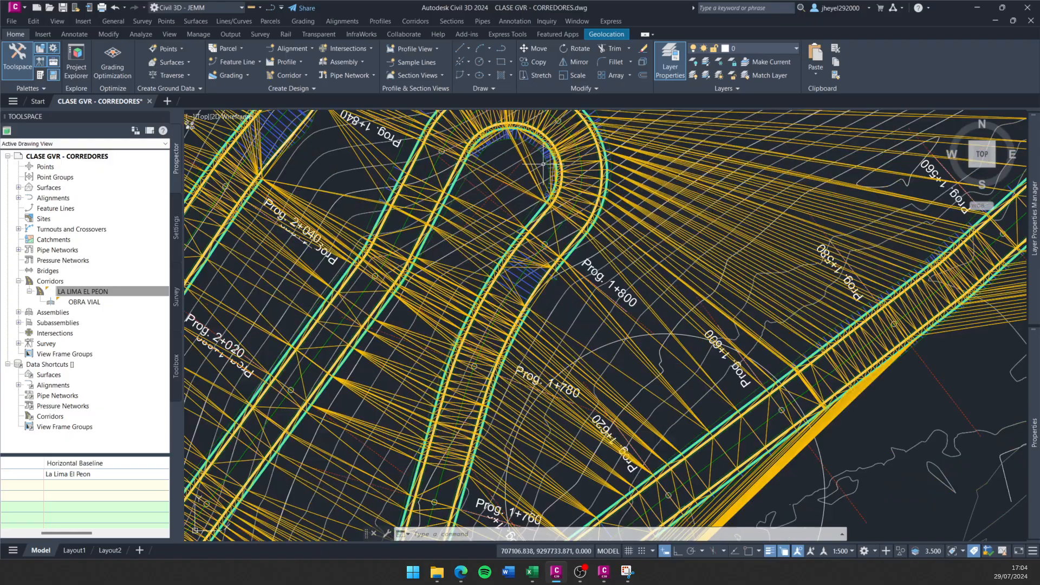
pyautogui.moveTo(466, 221); pyautogui.dragTo(565, 300, button='middle')
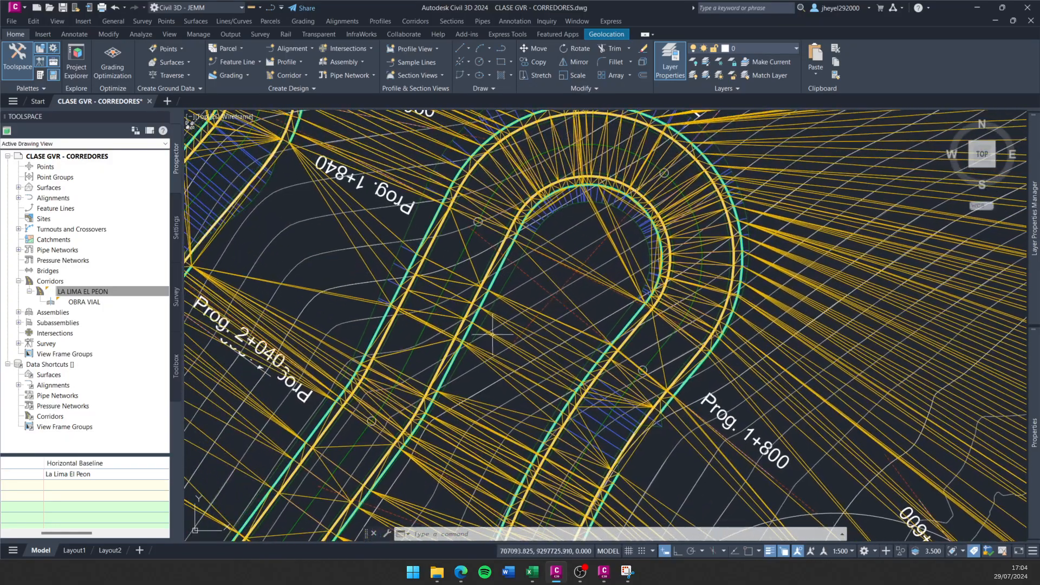
pyautogui.moveTo(485, 330); pyautogui.dragTo(676, 98, button='middle')
pyautogui.moveTo(466, 401); pyautogui.dragTo(646, 300, button='middle')
pyautogui.scroll(-2, 433, 431)
pyautogui.moveTo(439, 431)
pyautogui.mouseDown(button='middle')
pyautogui.moveTo(526, 350)
pyautogui.moveTo(639, 172)
pyautogui.mouseUp(button='middle')
pyautogui.moveTo(501, 341)
pyautogui.mouseDown(button='middle')
pyautogui.moveTo(551, 417)
pyautogui.moveTo(562, 505)
pyautogui.mouseUp(button='middle')
pyautogui.moveTo(585, 238)
pyautogui.mouseDown(button='middle')
pyautogui.moveTo(591, 320)
pyautogui.moveTo(445, 504)
pyautogui.mouseUp(button='middle')
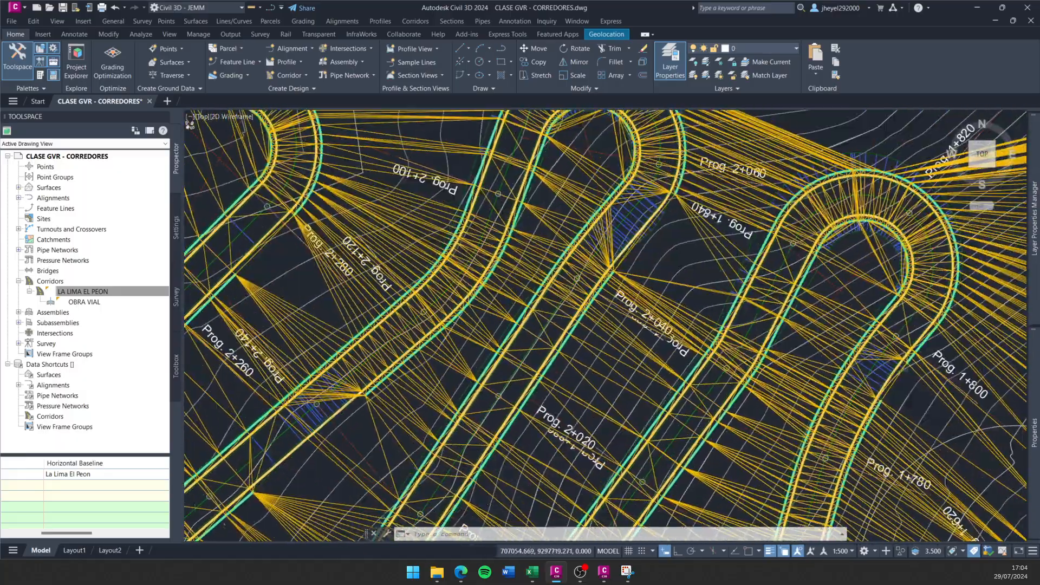
pyautogui.moveTo(454, 312)
pyautogui.mouseDown(button='middle')
pyautogui.moveTo(428, 407)
pyautogui.moveTo(672, 200)
pyautogui.moveTo(347, 309)
pyautogui.mouseUp(button='middle')
# Return to the start of the corridor and examine both ditch lines between stations 1+020 and 1+000.
pyautogui.scroll(-4, 671, 200)
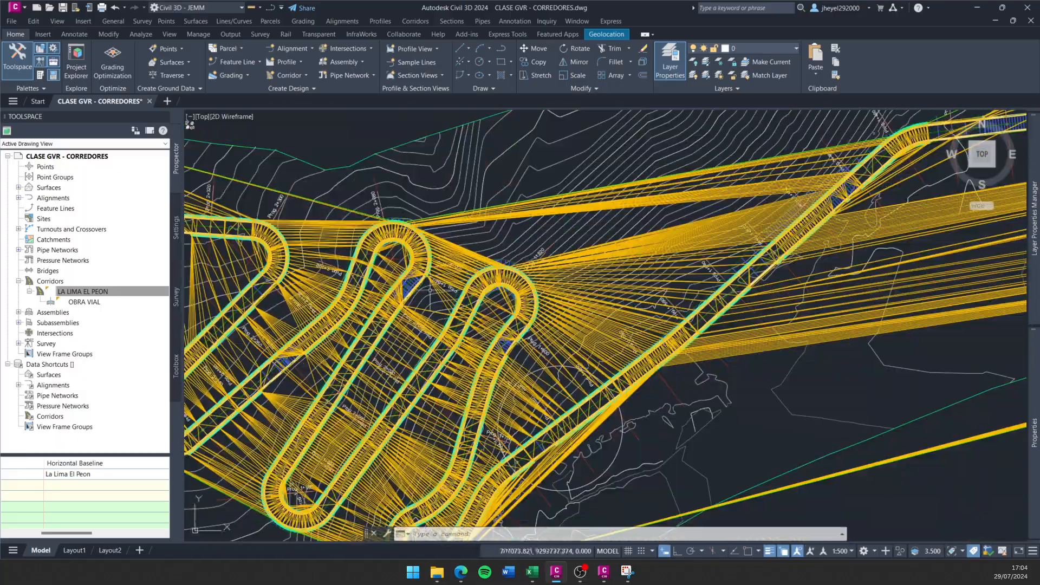
pyautogui.scroll(-2, 759, 217)
pyautogui.moveTo(770, 216); pyautogui.dragTo(321, 330, button='middle')
pyautogui.moveTo(659, 227); pyautogui.dragTo(231, 244, button='middle')
pyautogui.scroll(6, 554, 273)
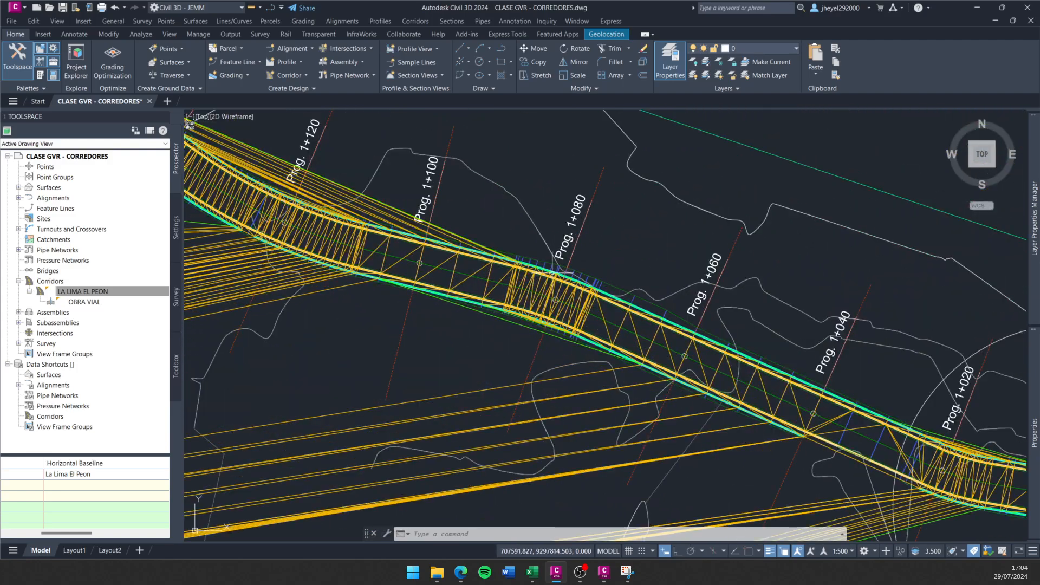
pyautogui.moveTo(615, 328); pyautogui.dragTo(342, 214, button='middle')
pyautogui.scroll(4, 712, 382)
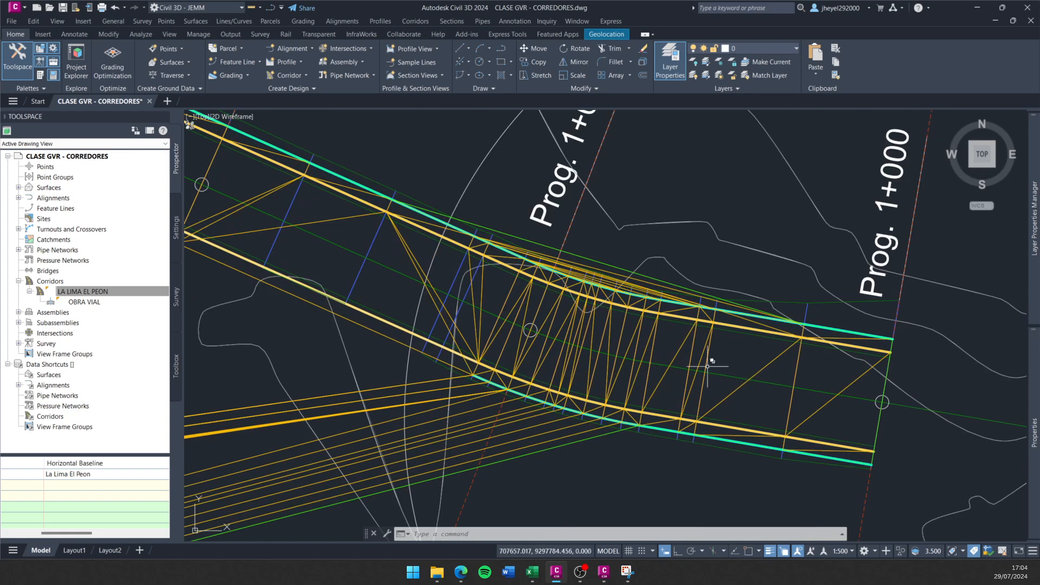
pyautogui.moveTo(697, 377); pyautogui.dragTo(591, 333, button='middle')
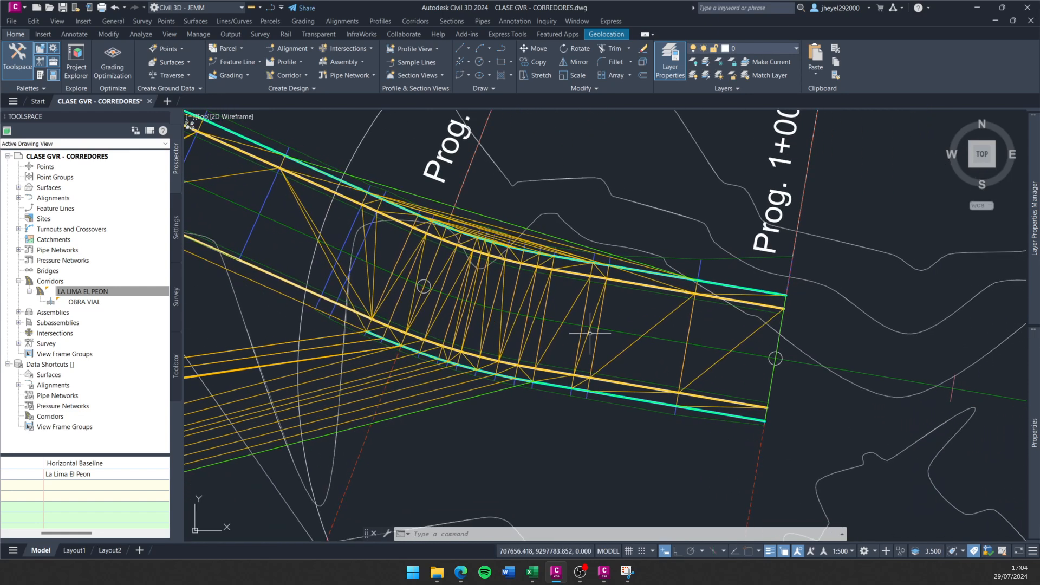
pyautogui.scroll(3, 707, 354)
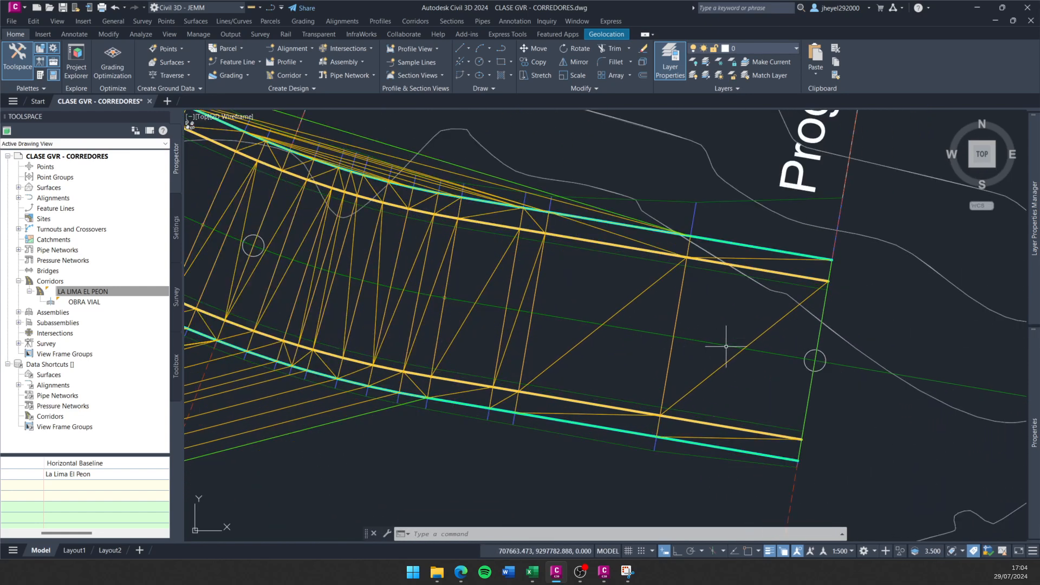
pyautogui.scroll(-3, 786, 333)
pyautogui.moveTo(787, 334)
pyautogui.mouseDown()
pyautogui.moveTo(677, 300)
pyautogui.moveTo(455, 268)
pyautogui.moveTo(784, 357)
pyautogui.mouseUp()
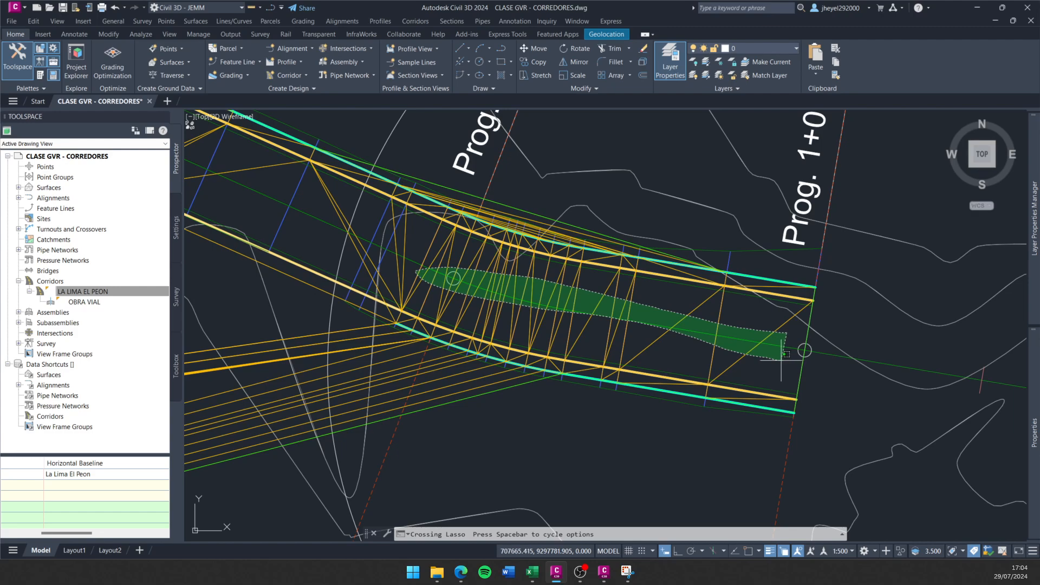
pyautogui.press('Escape')
pyautogui.scroll(3, 675, 404)
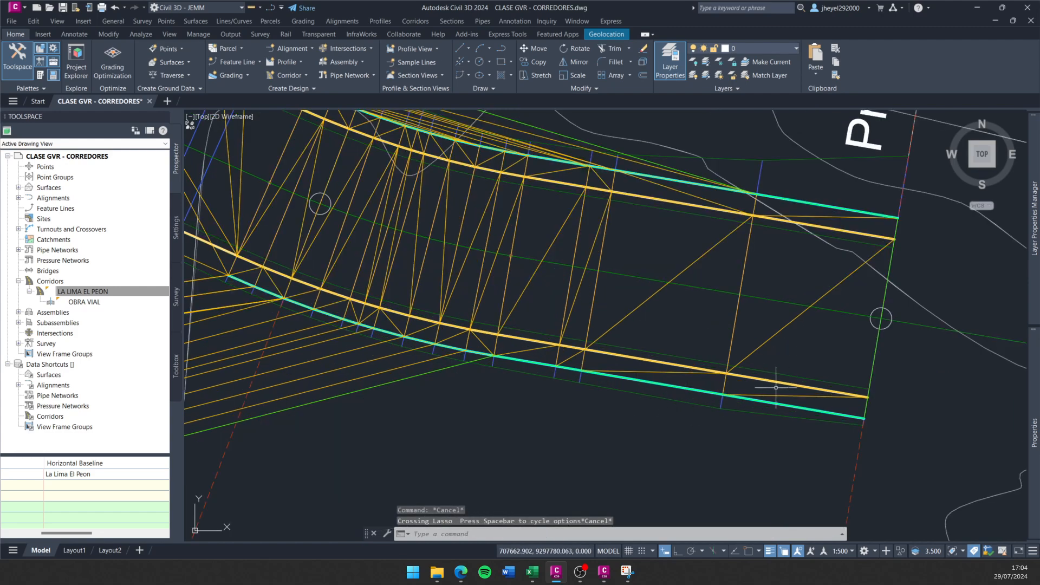
pyautogui.press('Escape')
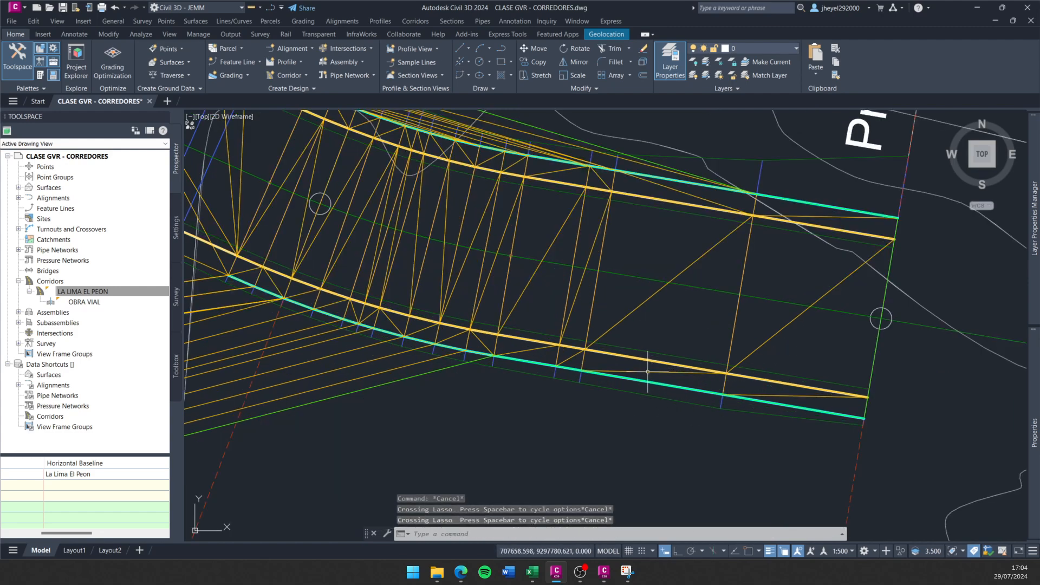
# Examine the strip between the road edge and the lower ditch line from station 1+000 to 1+020 in plan.
pyautogui.click(647, 372)
pyautogui.press('Escape')
pyautogui.moveTo(653, 369); pyautogui.dragTo(651, 371)
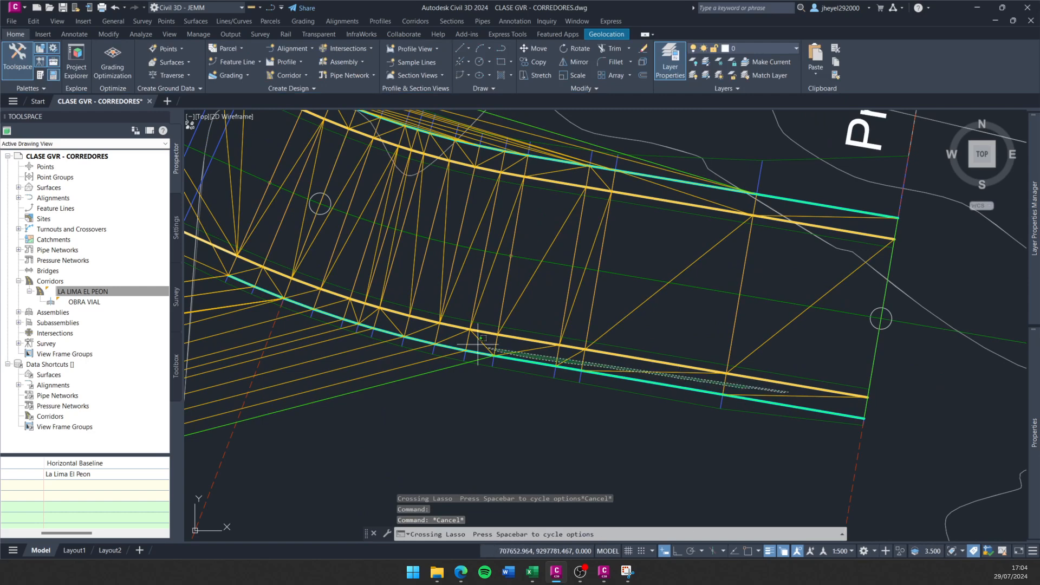
pyautogui.moveTo(478, 345)
pyautogui.mouseDown()
pyautogui.moveTo(328, 304)
pyautogui.moveTo(546, 356)
pyautogui.mouseUp()
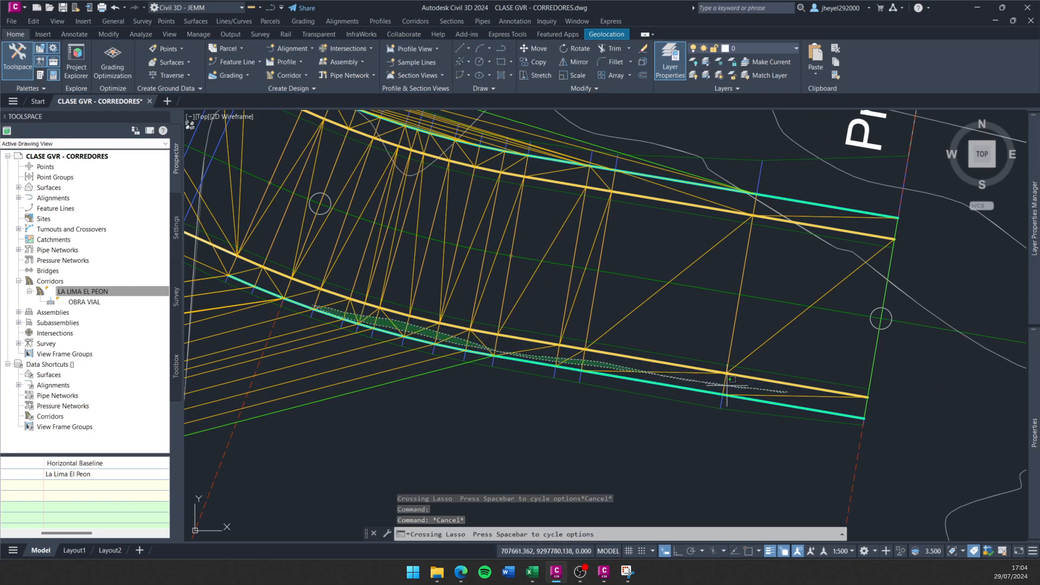
pyautogui.moveTo(865, 399); pyautogui.dragTo(638, 388)
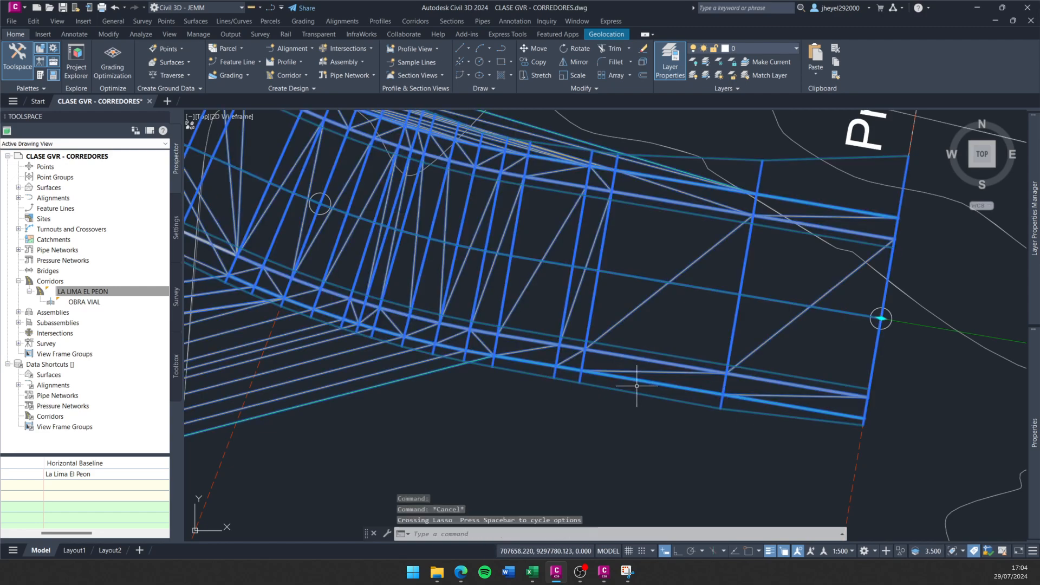
pyautogui.press('Escape')
pyautogui.scroll(-4, 600, 305)
pyautogui.moveTo(607, 336); pyautogui.dragTo(590, 390, button='middle')
pyautogui.scroll(2, 443, 399)
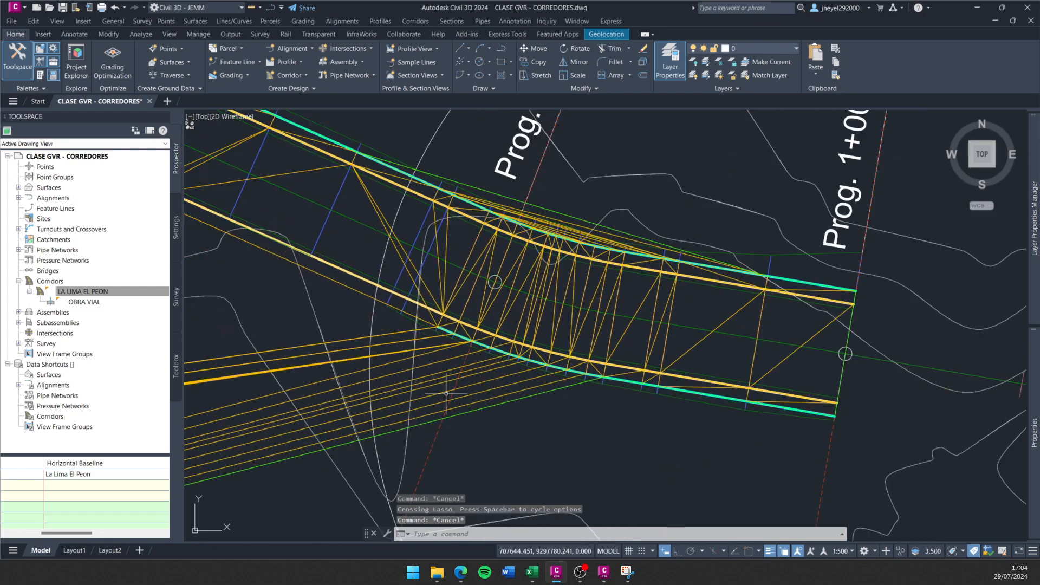
# Go from the sample line at station 1+020 to its section view.
pyautogui.click(432, 442)
pyautogui.rightClick(518, 437)
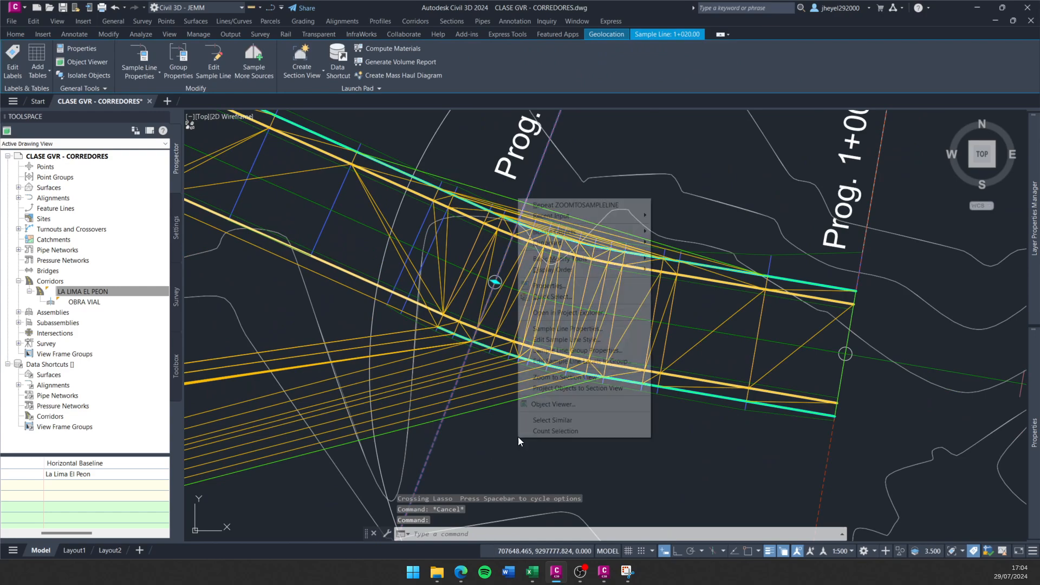
pyautogui.click(581, 377)
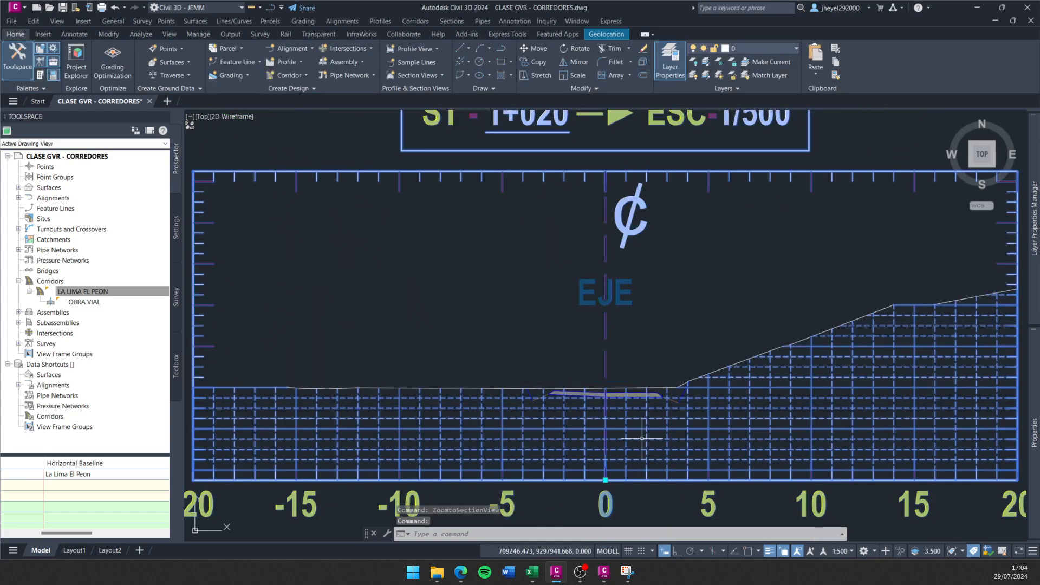
# Add the LA LIMA EL PEON Cuneta surface to the sampled section sources of GRUPO 1 with the GVR_NARANJA style.
pyautogui.click(227, 65)
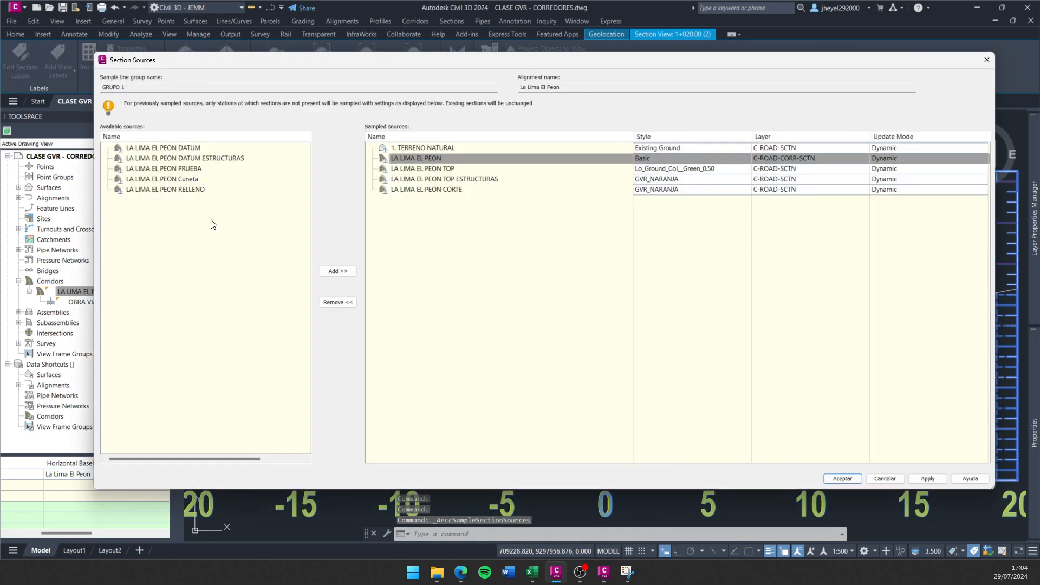
pyautogui.click(190, 180)
pyautogui.click(343, 271)
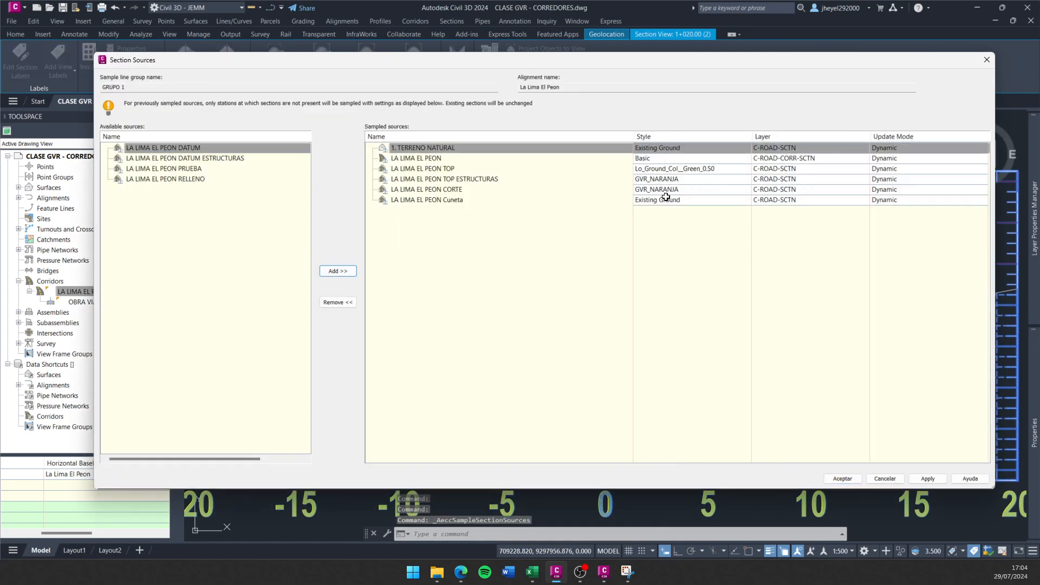
pyautogui.click(665, 198)
pyautogui.click(573, 236)
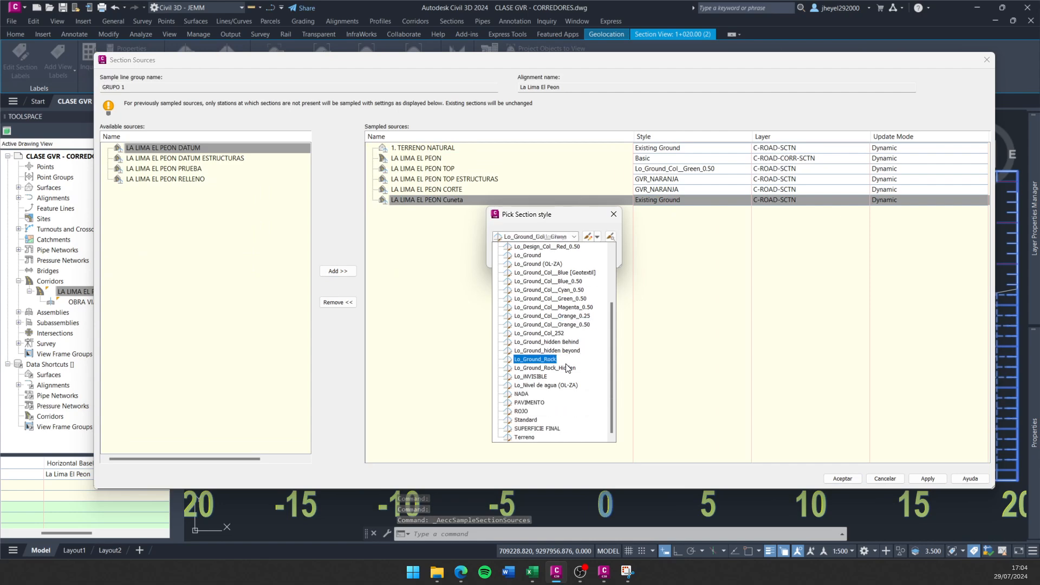
pyautogui.scroll(3, 530, 355)
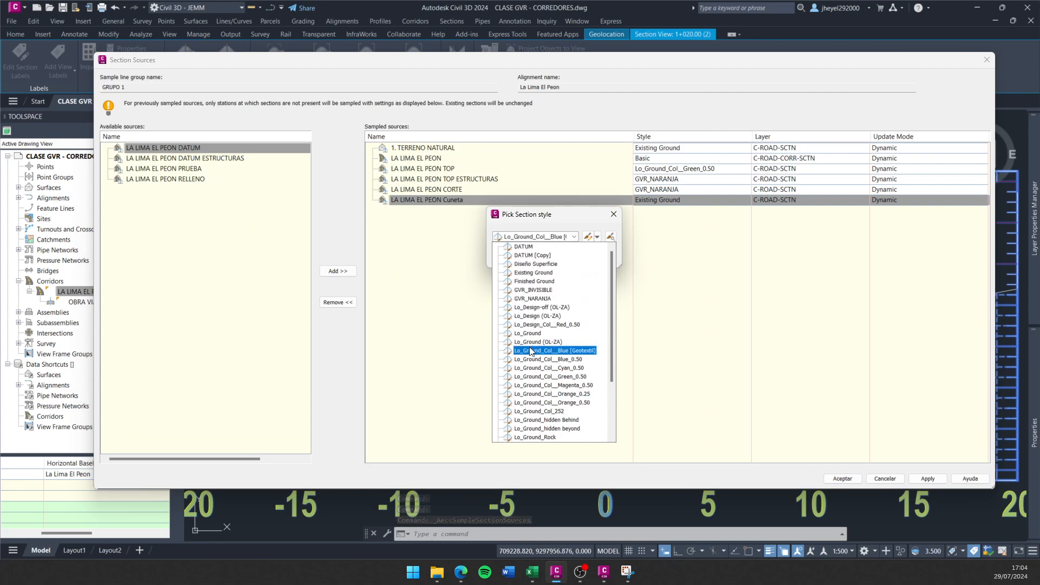
pyautogui.click(531, 299)
pyautogui.click(520, 258)
pyautogui.click(842, 479)
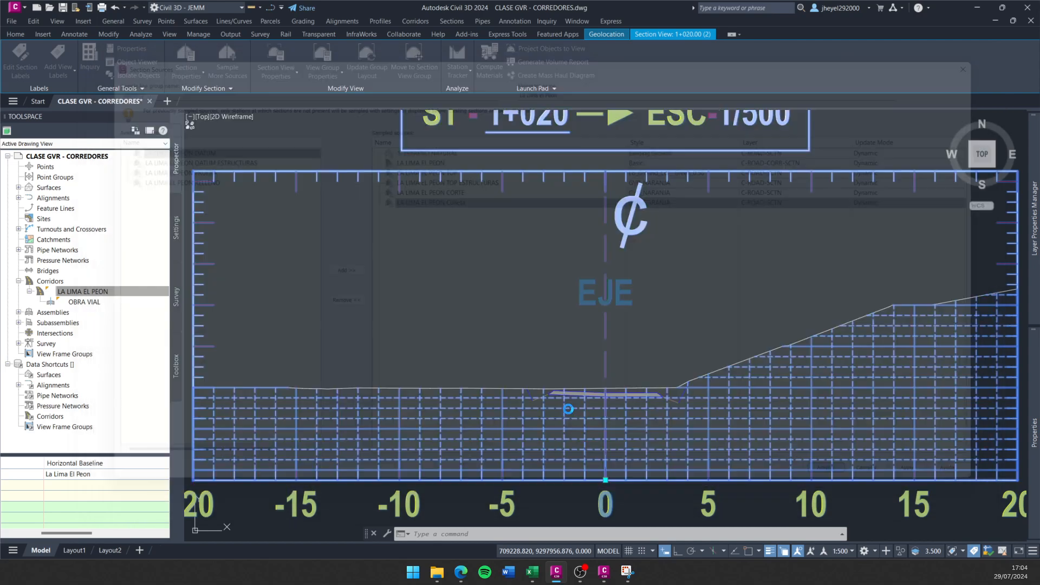
pyautogui.press('Escape')
pyautogui.press('Escape')
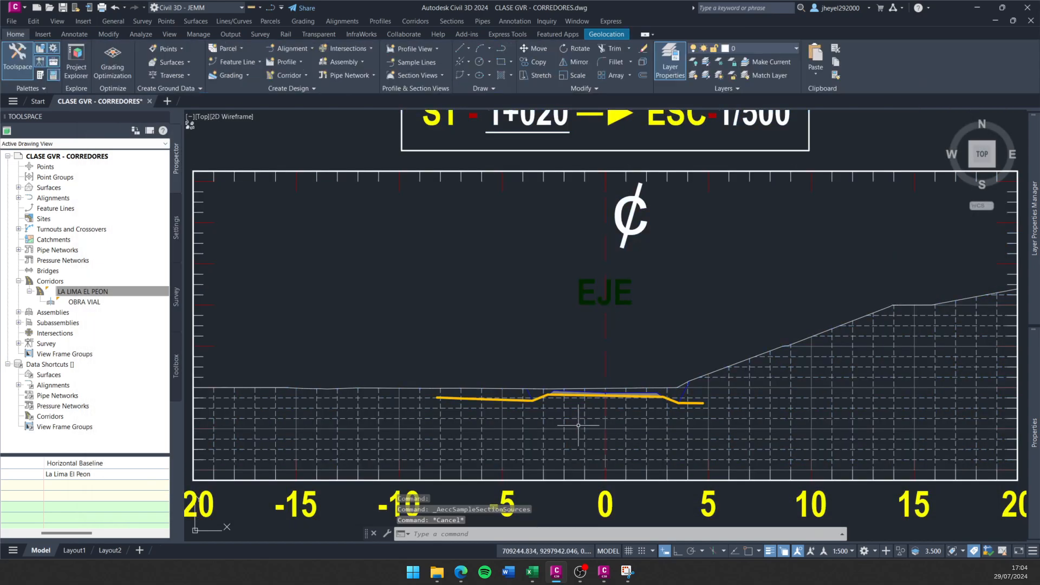
# Examine the orange Cuneta surface line at both ditches of the 1+020 section, including where it extends past the ditch bottoms.
pyautogui.scroll(5, 539, 401)
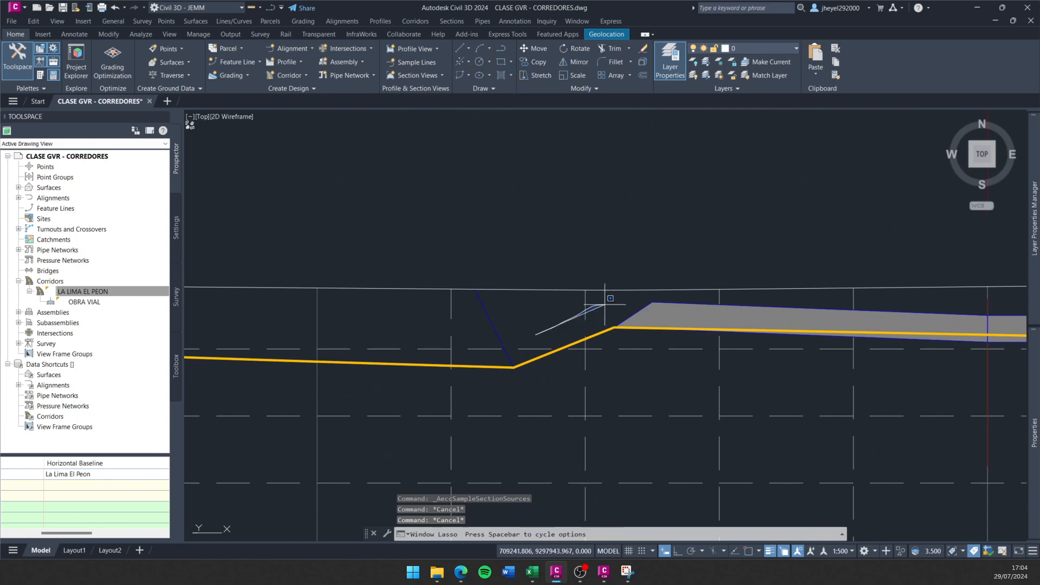
pyautogui.moveTo(605, 304)
pyautogui.mouseDown()
pyautogui.moveTo(604, 354)
pyautogui.moveTo(504, 375)
pyautogui.moveTo(537, 327)
pyautogui.mouseUp()
pyautogui.press('Escape')
pyautogui.scroll(-4, 546, 329)
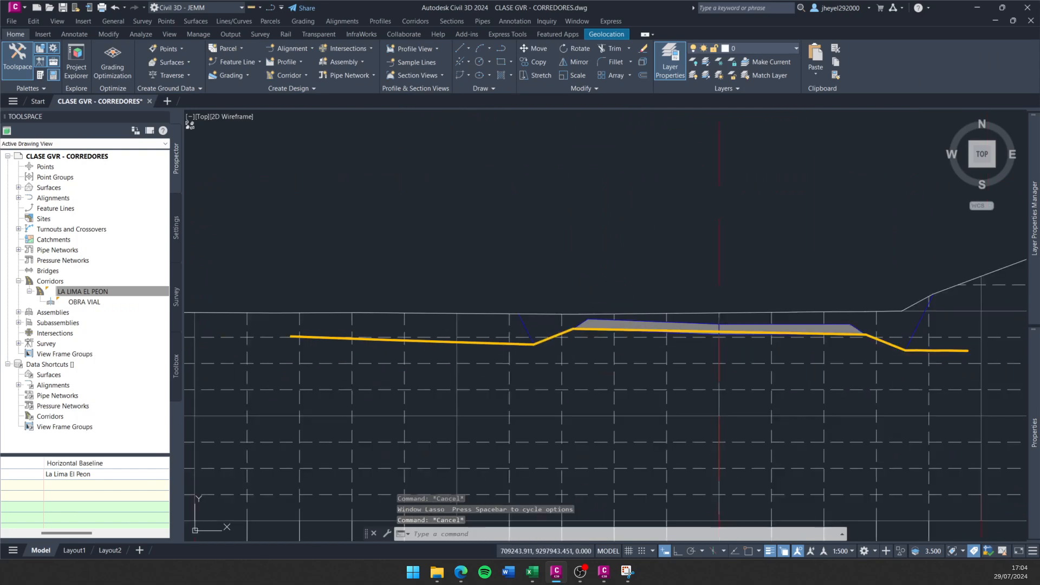
pyautogui.scroll(4, 980, 342)
pyautogui.moveTo(677, 306)
pyautogui.mouseDown()
pyautogui.moveTo(802, 369)
pyautogui.moveTo(696, 324)
pyautogui.mouseUp()
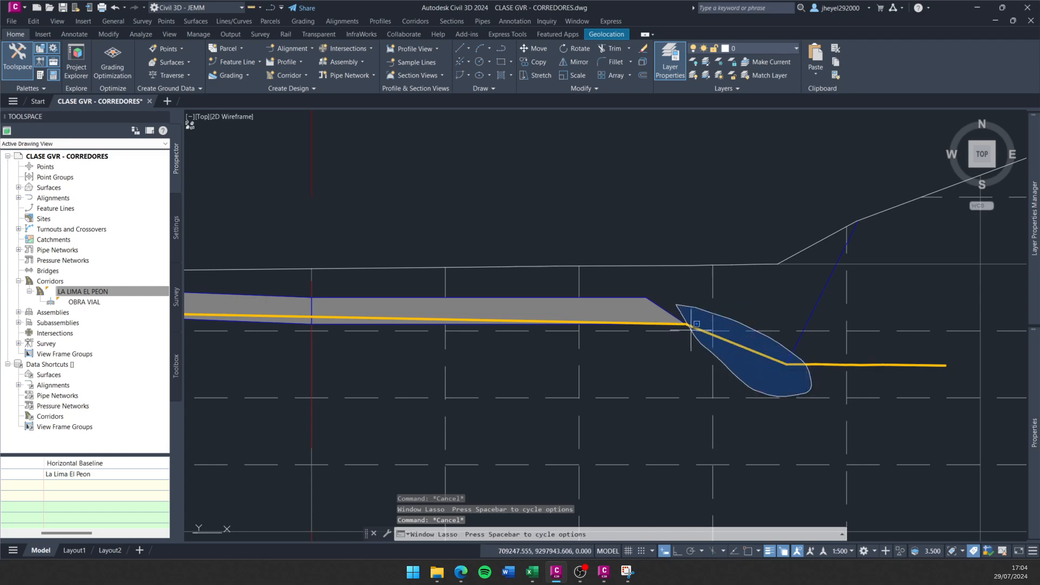
pyautogui.press('Escape')
pyautogui.moveTo(805, 373); pyautogui.dragTo(674, 351, button='middle')
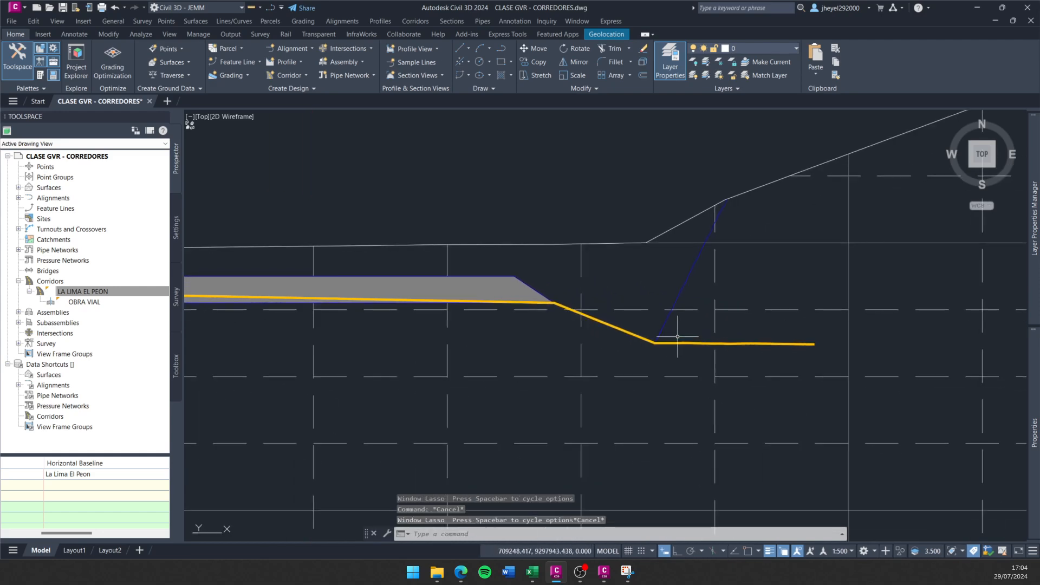
pyautogui.moveTo(677, 336)
pyautogui.mouseDown()
pyautogui.moveTo(769, 332)
pyautogui.moveTo(667, 354)
pyautogui.mouseUp()
pyautogui.press('Escape')
pyautogui.moveTo(525, 352); pyautogui.dragTo(790, 338, button='middle')
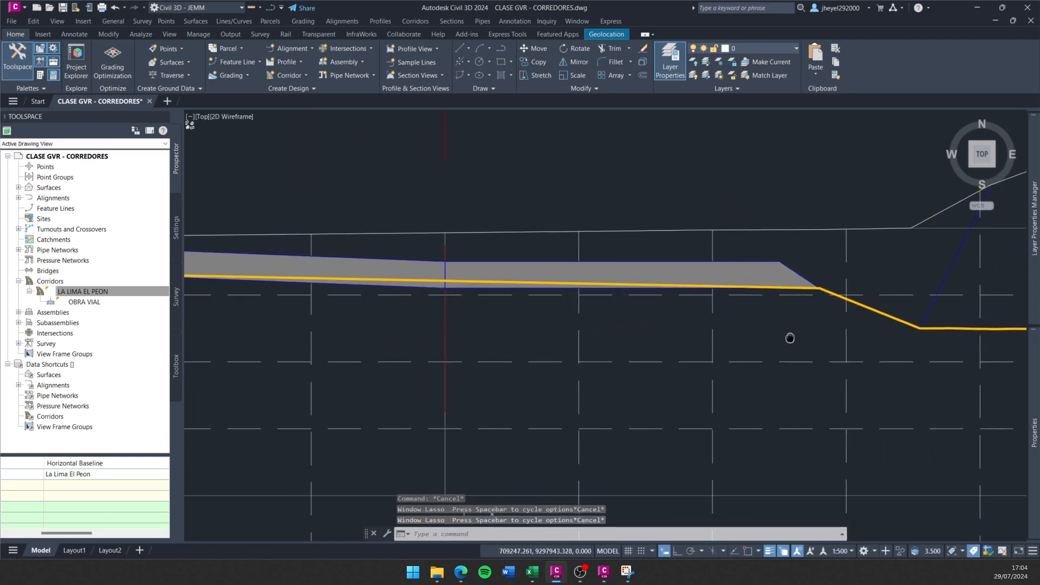
# Examine how the Cuneta surface line crosses beneath the pavement between the two ditches in the 1+020 section.
pyautogui.scroll(-2, 790, 337)
pyautogui.scroll(2, 379, 314)
pyautogui.scroll(-2, 335, 282)
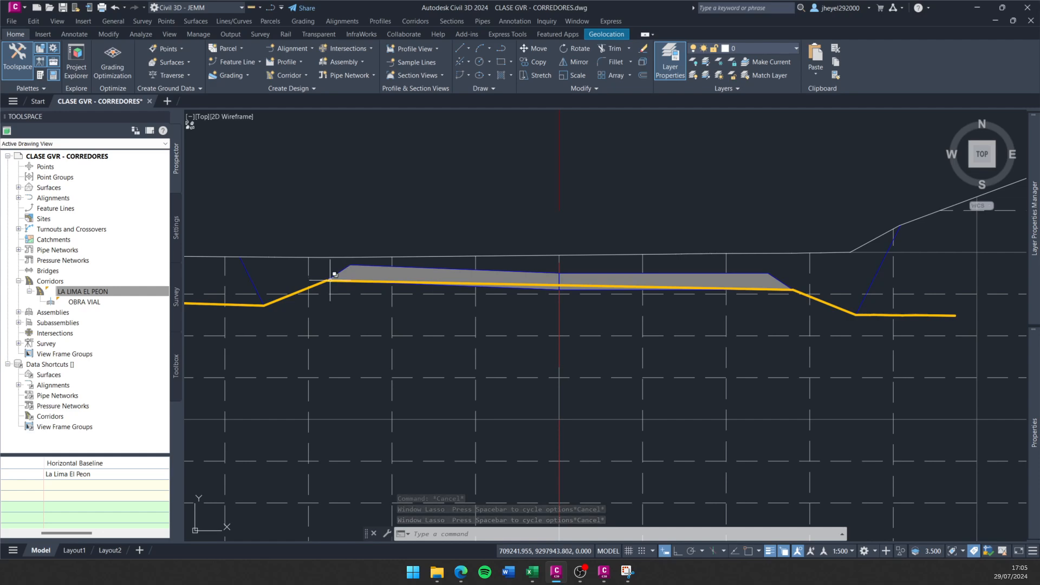
pyautogui.moveTo(331, 271)
pyautogui.mouseDown()
pyautogui.moveTo(731, 255)
pyautogui.moveTo(813, 284)
pyautogui.moveTo(699, 308)
pyautogui.moveTo(481, 305)
pyautogui.mouseUp()
pyautogui.press('Escape')
pyautogui.press('Escape')
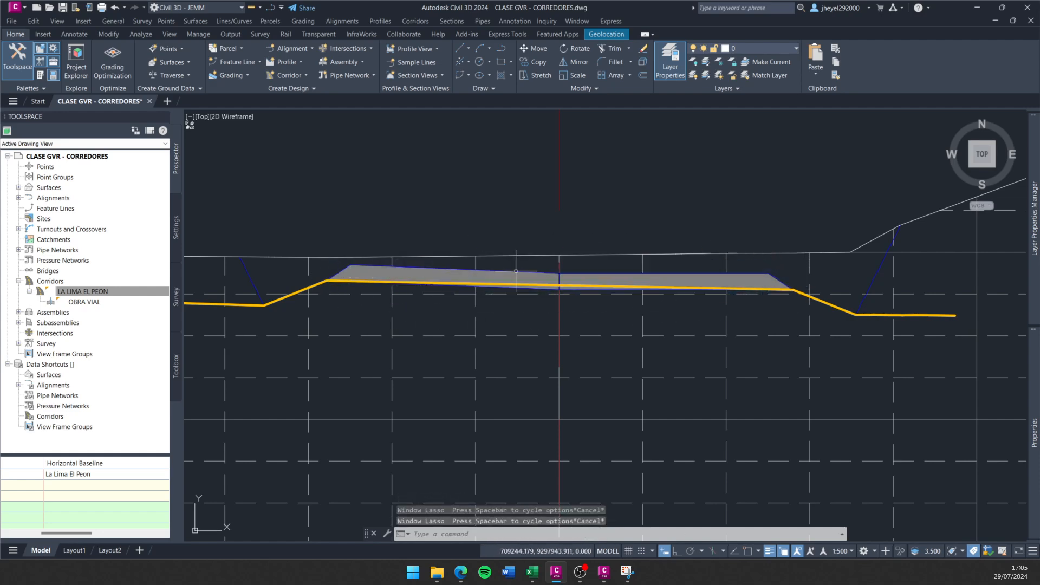
pyautogui.moveTo(246, 377); pyautogui.dragTo(492, 387, button='middle')
pyautogui.moveTo(305, 342); pyautogui.dragTo(275, 385, button='middle')
pyautogui.moveTo(546, 379); pyautogui.dragTo(339, 346, button='middle')
pyautogui.press('Escape')
pyautogui.scroll(-2, 482, 351)
pyautogui.moveTo(495, 351); pyautogui.dragTo(494, 310, button='middle')
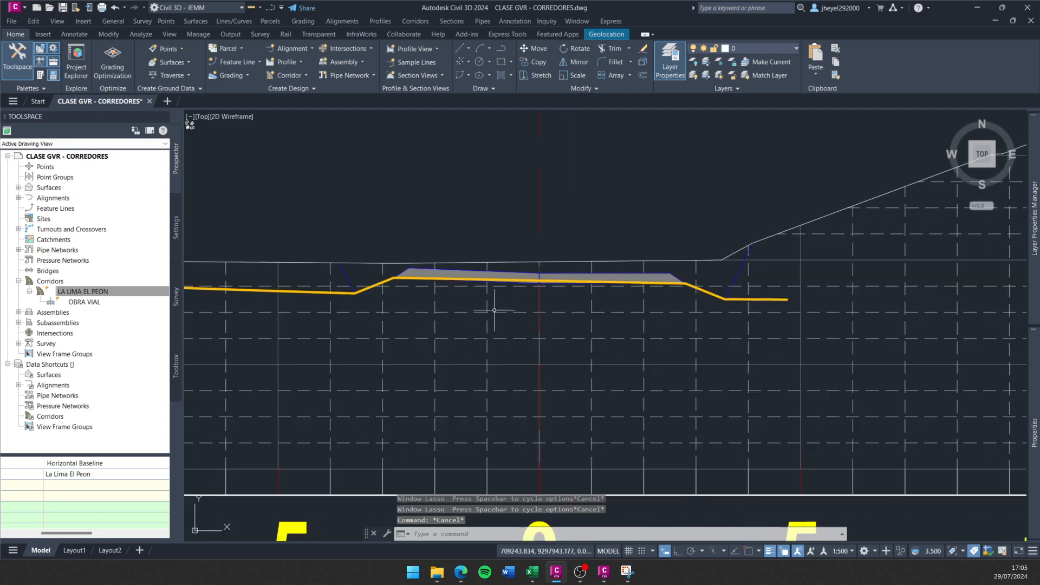
# Return from the section view to its sample line in plan and examine the ditch lines near stations 1+000 and 1+020.
pyautogui.click(625, 334)
pyautogui.rightClick(609, 353)
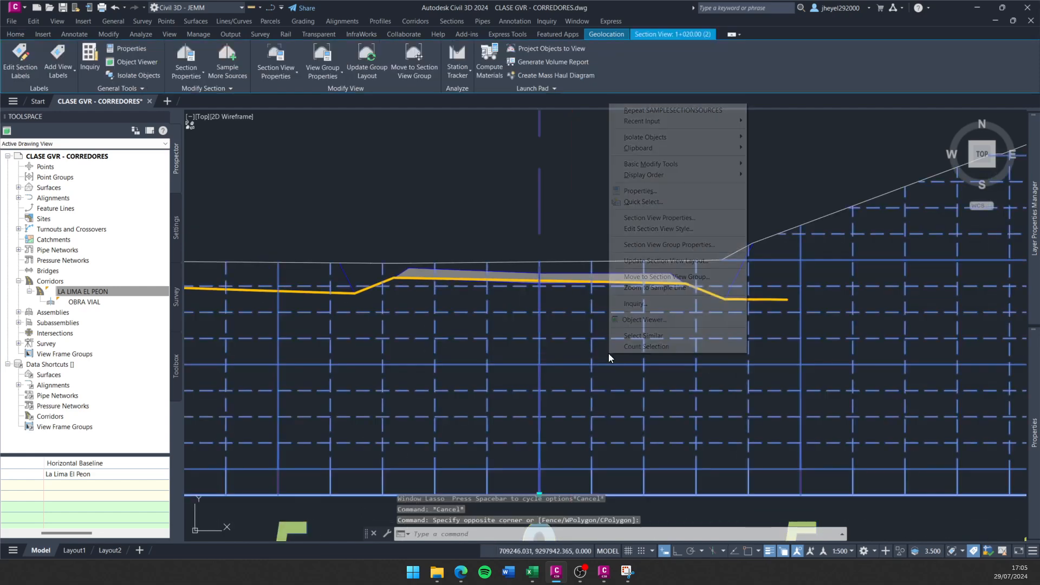
pyautogui.click(663, 293)
pyautogui.scroll(5, 531, 433)
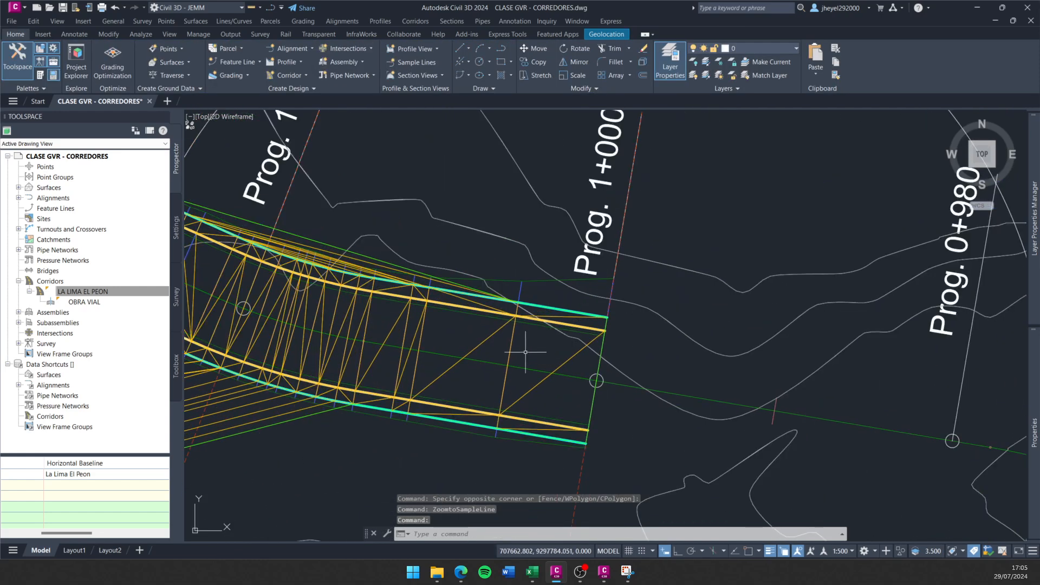
pyautogui.scroll(-2, 534, 365)
pyautogui.moveTo(534, 352); pyautogui.dragTo(561, 346, button='middle')
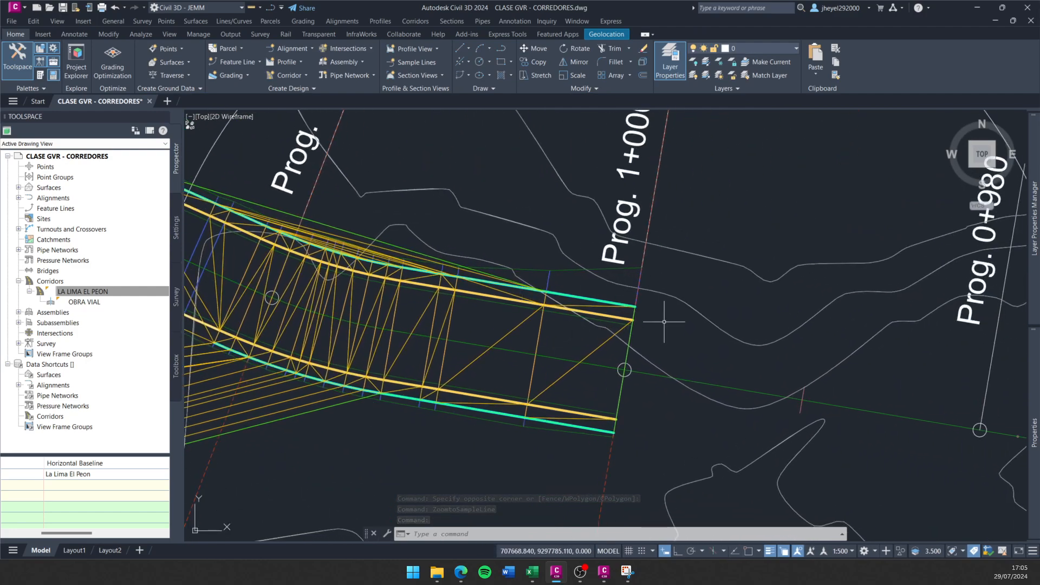
pyautogui.moveTo(317, 266); pyautogui.dragTo(715, 393, button='middle')
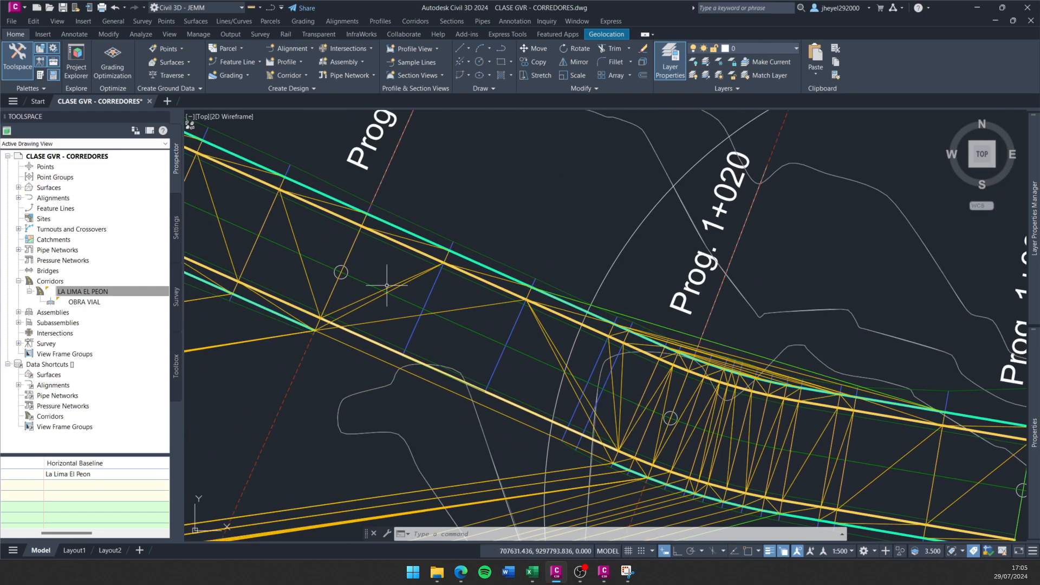
pyautogui.scroll(-3, 415, 287)
pyautogui.scroll(3, 663, 410)
pyautogui.moveTo(338, 290); pyautogui.dragTo(470, 392, button='middle')
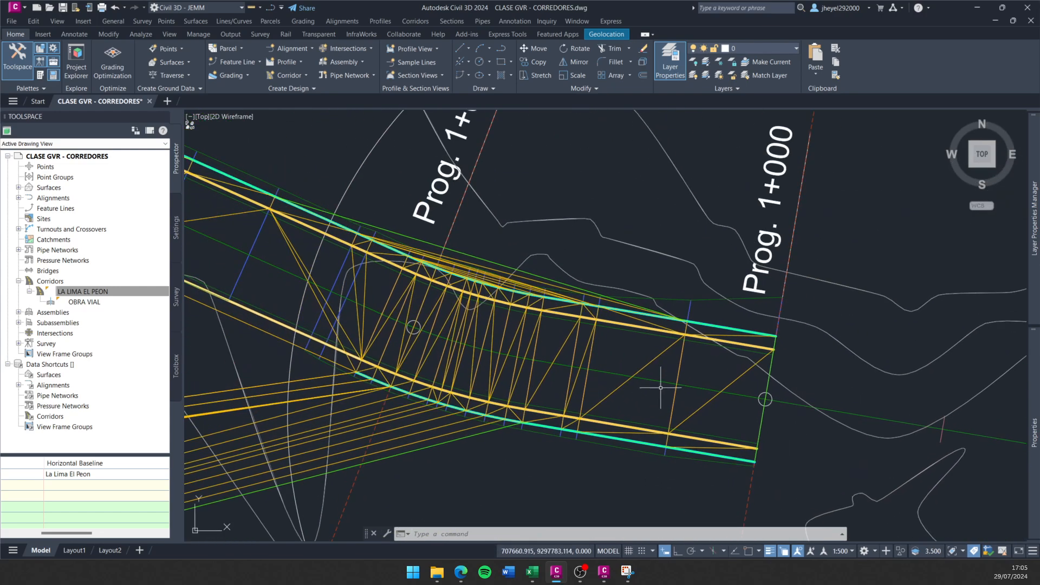
pyautogui.scroll(-3, 491, 339)
pyautogui.scroll(3, 601, 341)
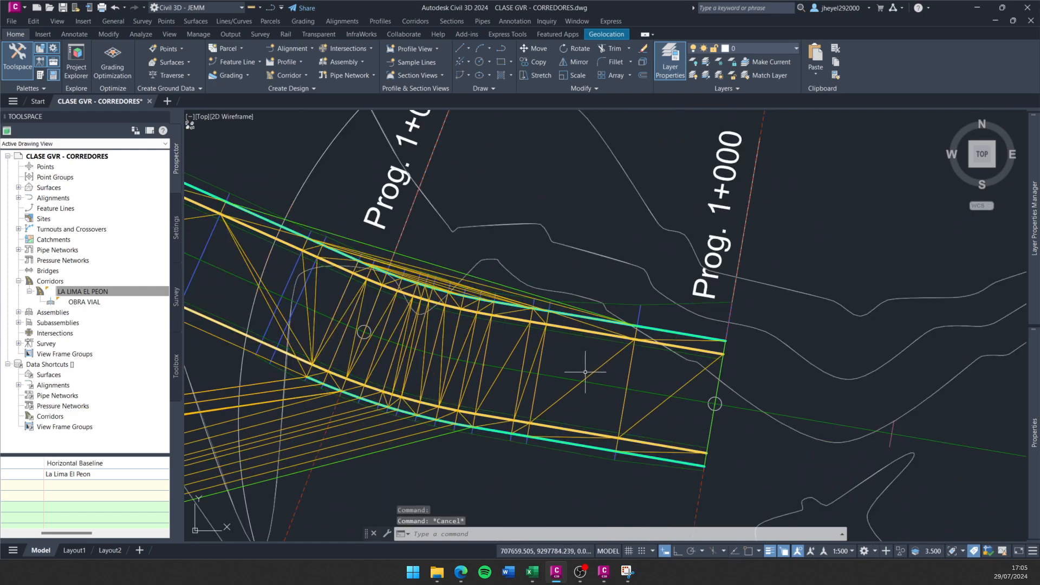
# Select the corridor at its start and open the boundary settings in its Corridor Properties.
pyautogui.scroll(2, 580, 373)
pyautogui.click(562, 379)
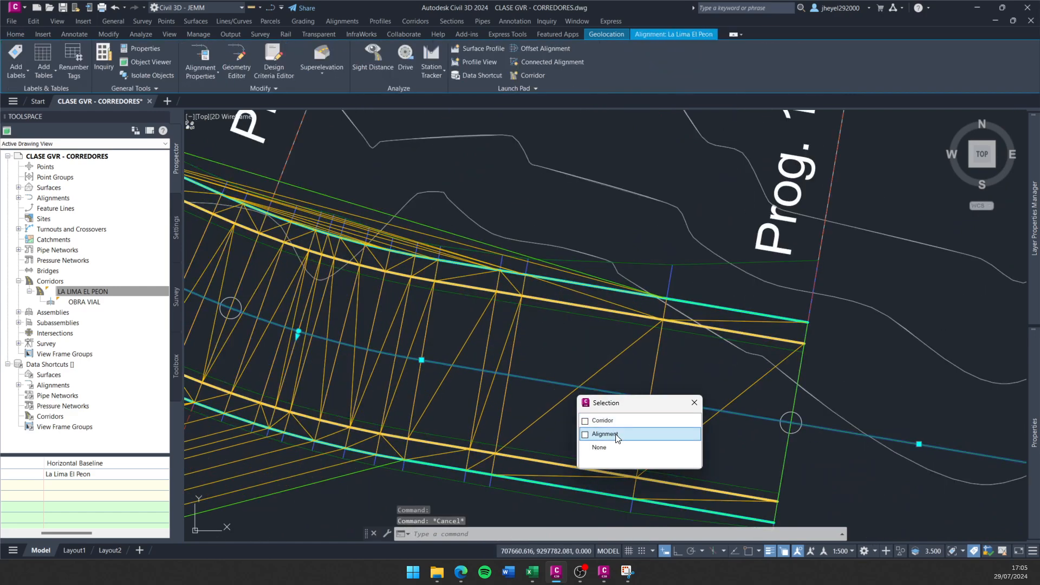
pyautogui.click(610, 421)
pyautogui.scroll(-1, 551, 366)
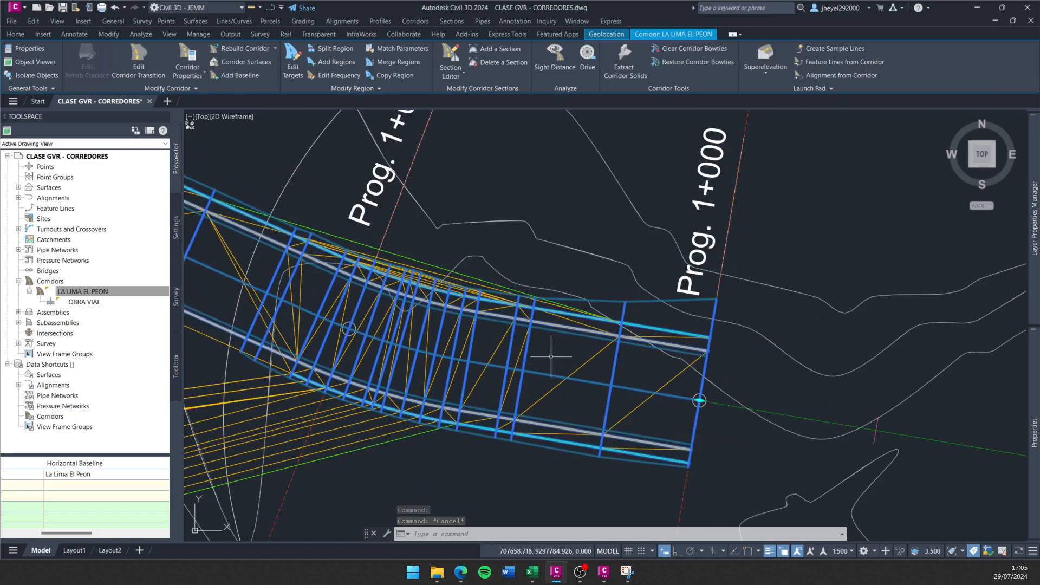
pyautogui.scroll(-4, 551, 356)
pyautogui.scroll(5, 567, 358)
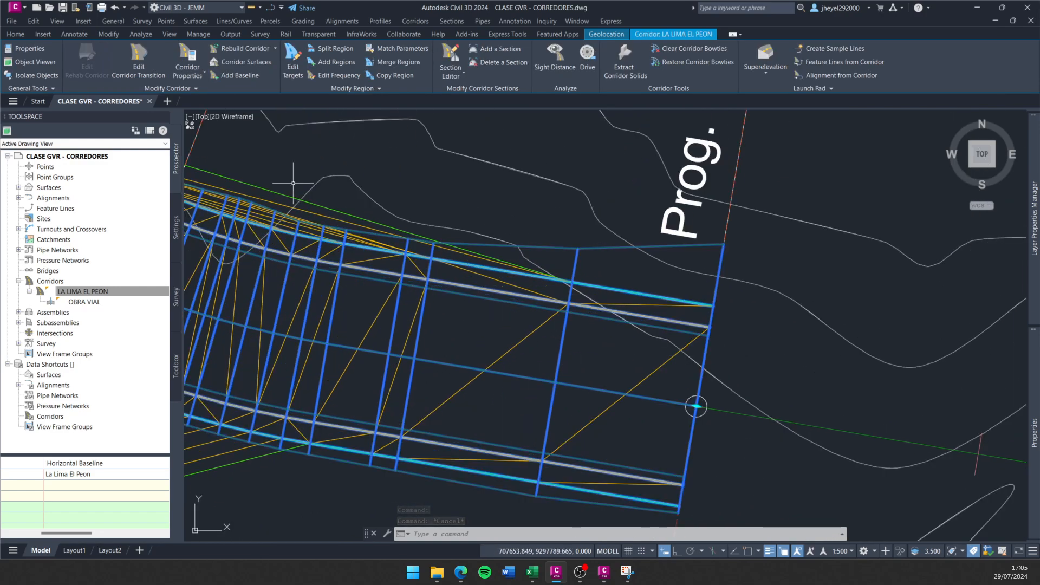
pyautogui.click(189, 59)
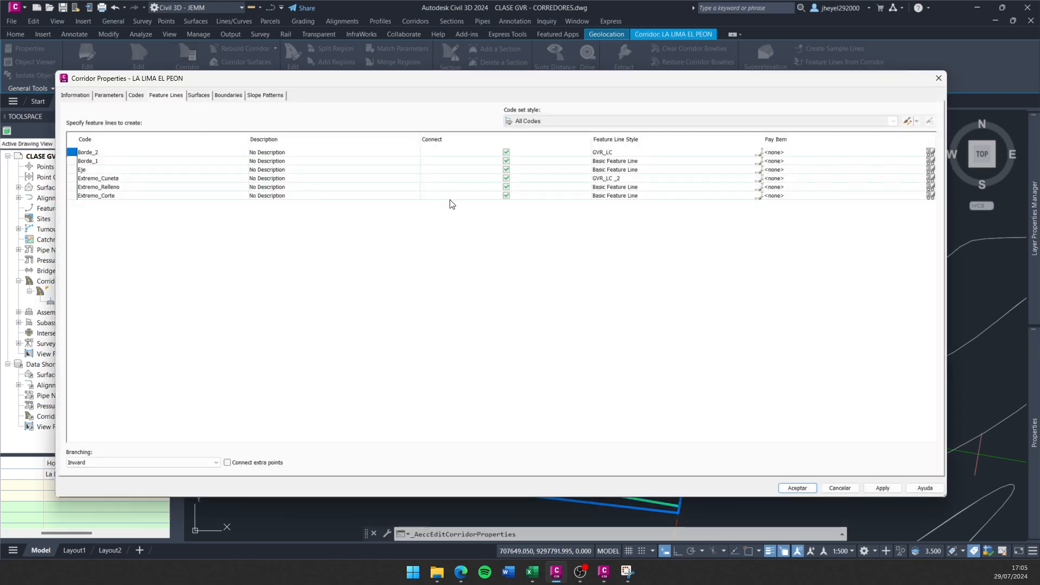
pyautogui.click(230, 95)
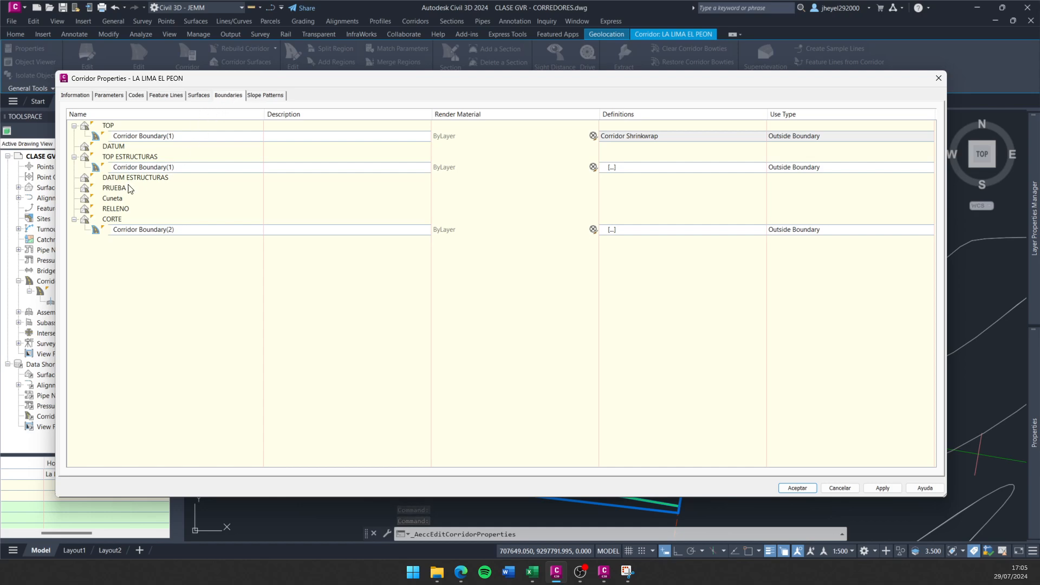
# Start an interactive boundary for the Cuneta surface with its first point at the endpoint of the green ditch line at the corridor start.
pyautogui.rightClick(114, 202)
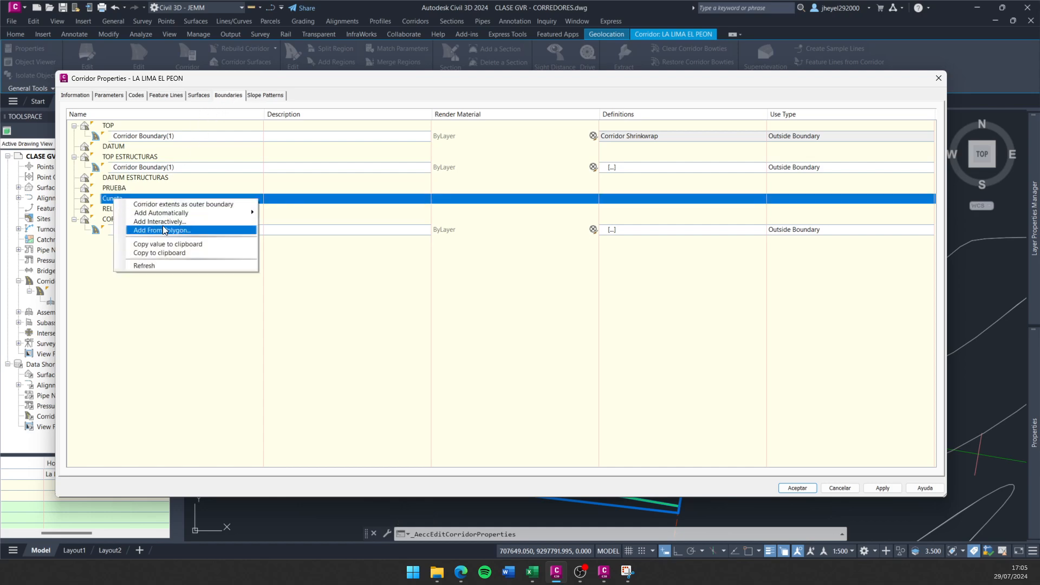
pyautogui.click(175, 224)
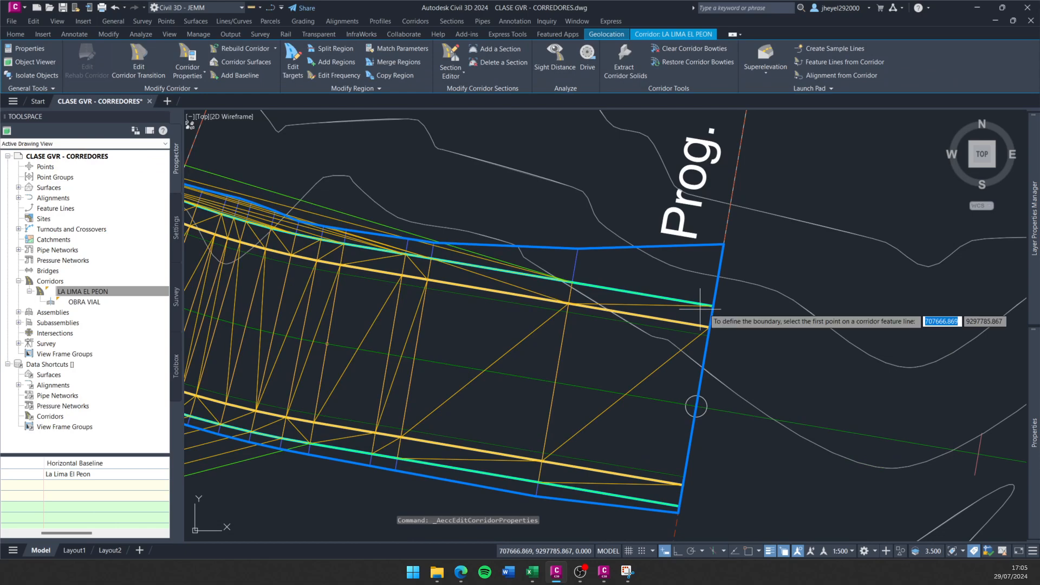
pyautogui.write('end')
pyautogui.press('Return')
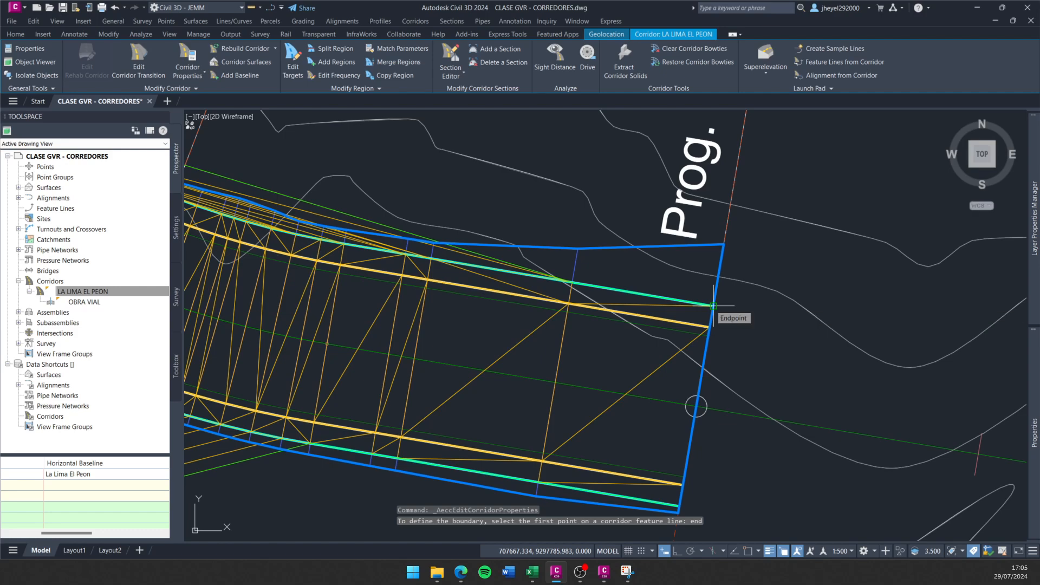
pyautogui.click(714, 306)
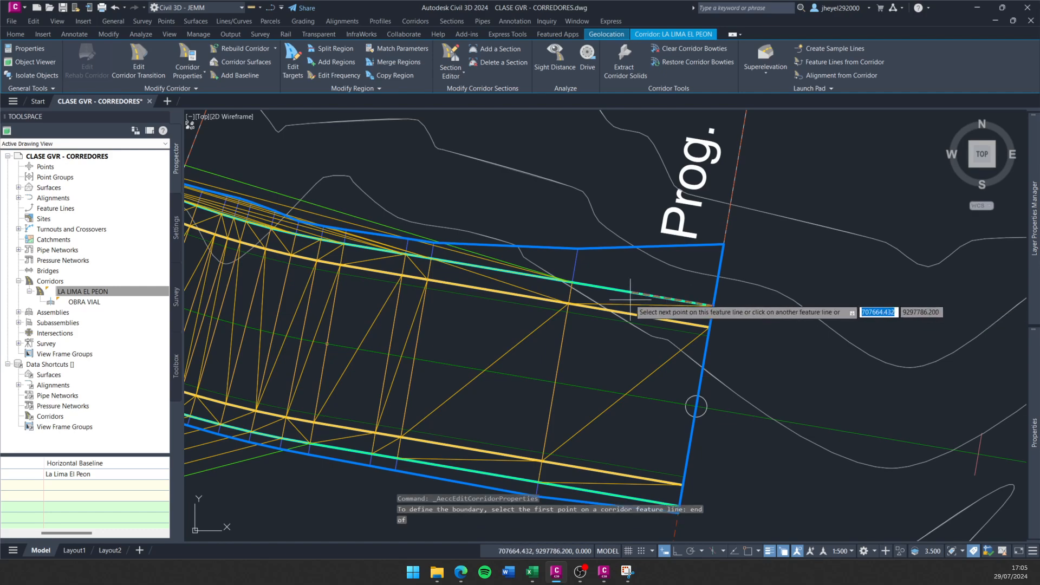
# Extend the boundary along the green ditch line to its end at station 1+280 and across to the blue outer line's endpoint.
pyautogui.scroll(-6, 629, 298)
pyautogui.moveTo(387, 196); pyautogui.dragTo(834, 424, button='middle')
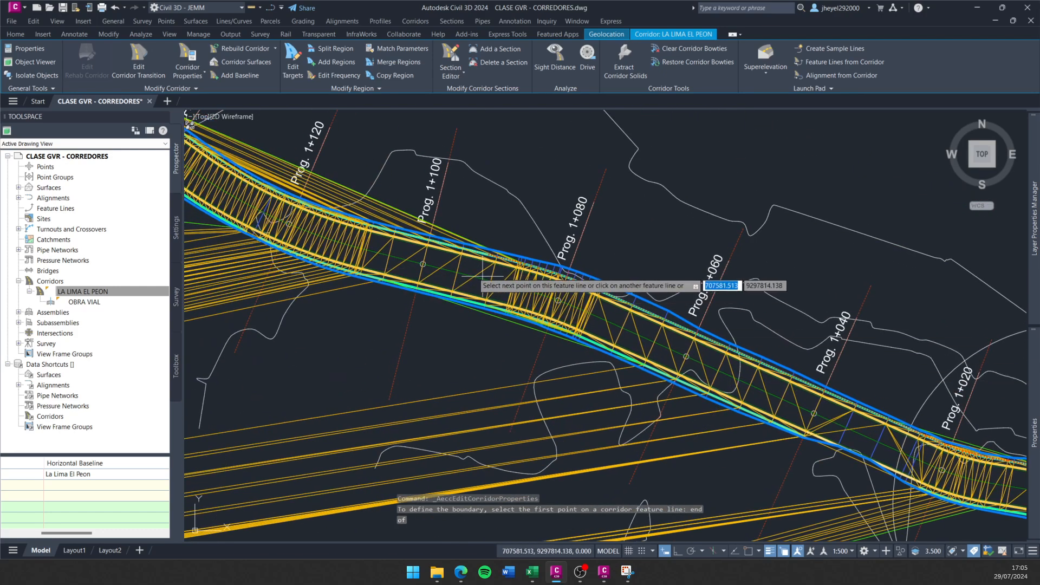
pyautogui.moveTo(463, 264); pyautogui.dragTo(706, 395, button='middle')
pyautogui.scroll(3, 672, 381)
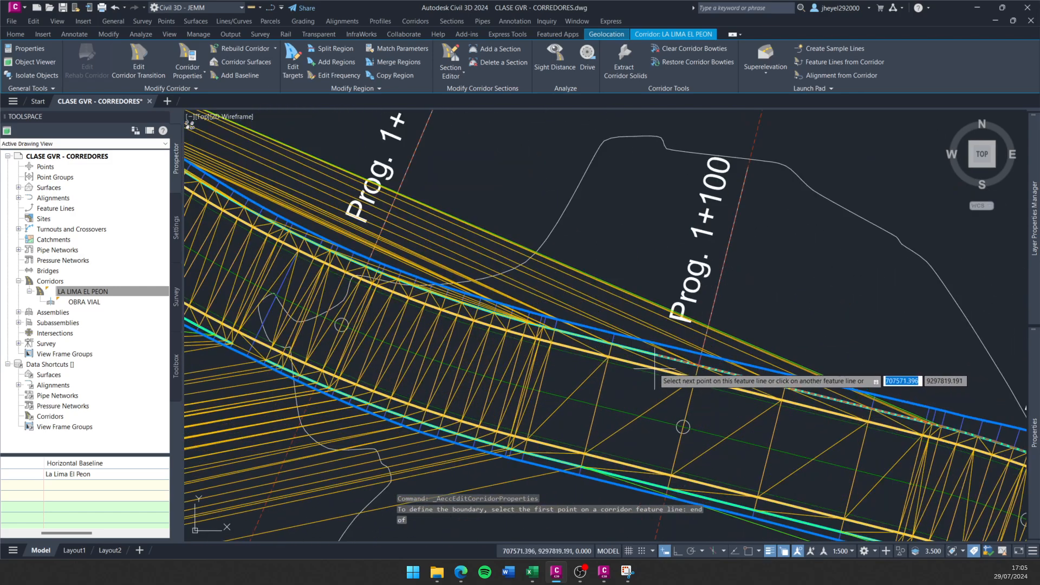
pyautogui.scroll(-3, 460, 364)
pyautogui.moveTo(377, 285); pyautogui.dragTo(656, 416, button='middle')
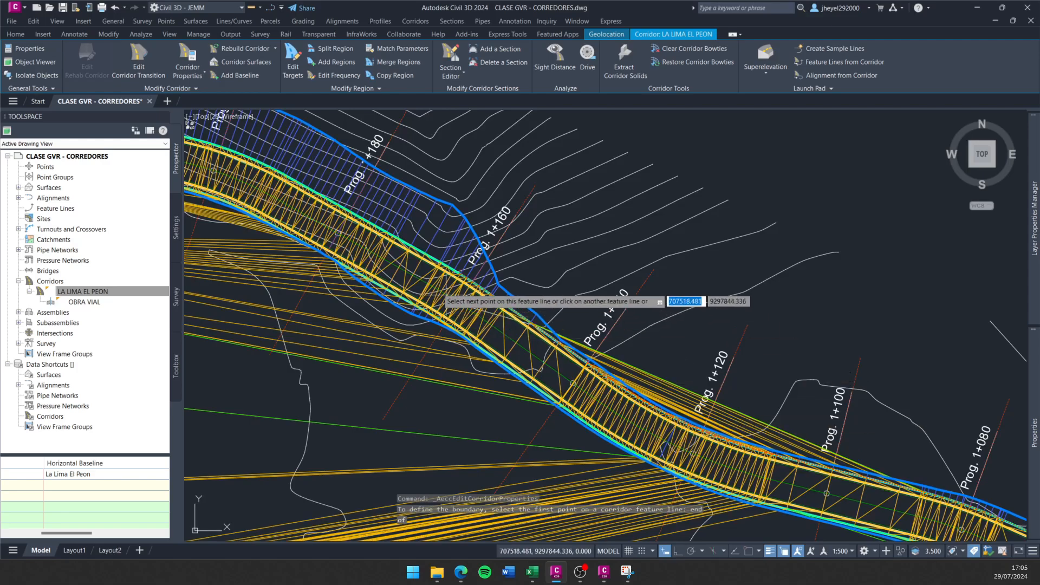
pyautogui.moveTo(387, 238); pyautogui.dragTo(671, 388, button='middle')
pyautogui.moveTo(359, 303); pyautogui.dragTo(777, 222, button='middle')
pyautogui.moveTo(432, 334); pyautogui.dragTo(728, 227, button='middle')
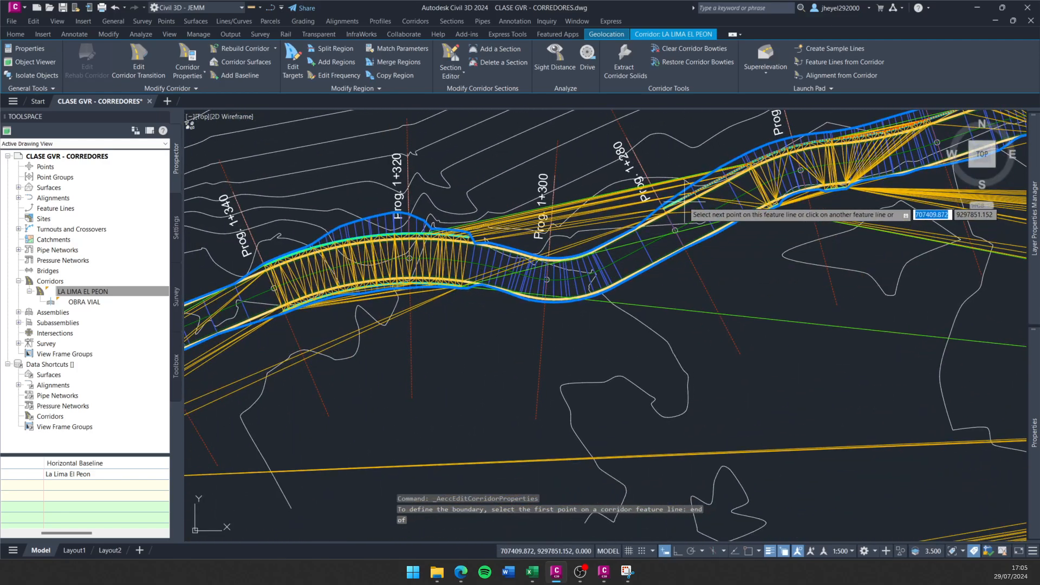
pyautogui.scroll(5, 596, 222)
pyautogui.scroll(2, 620, 219)
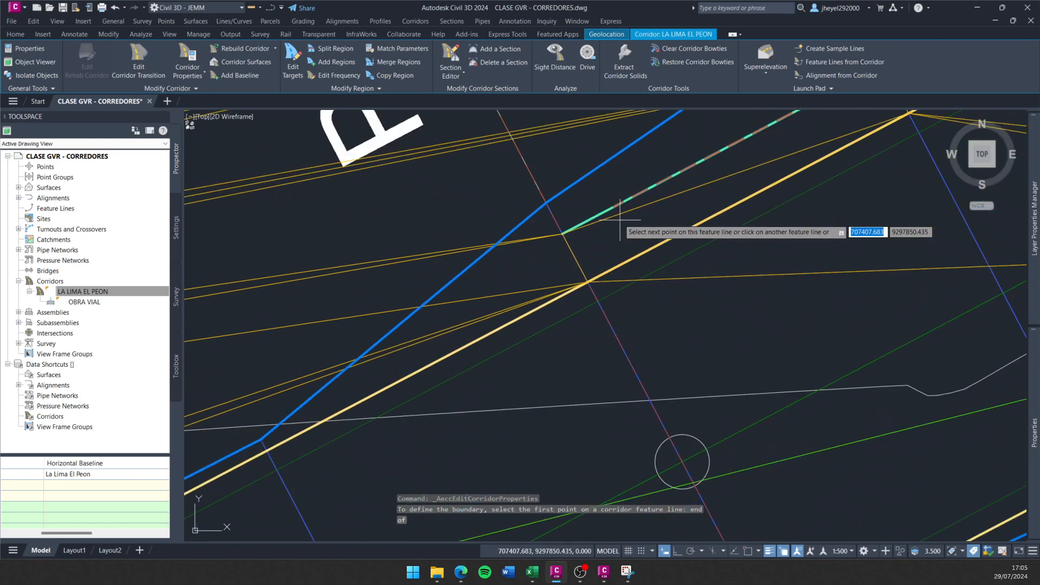
pyautogui.scroll(-8, 568, 245)
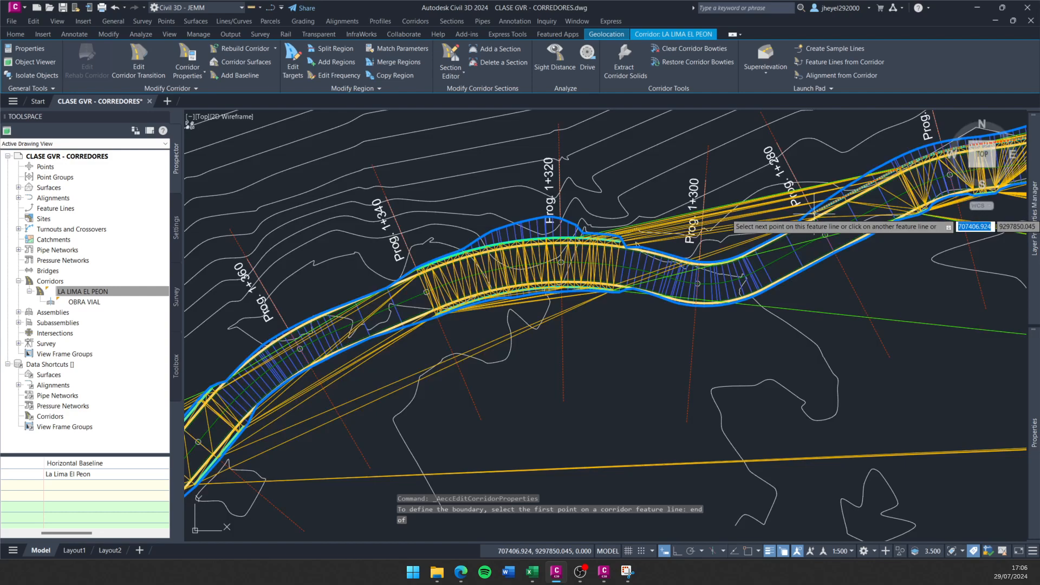
pyautogui.scroll(6, 727, 205)
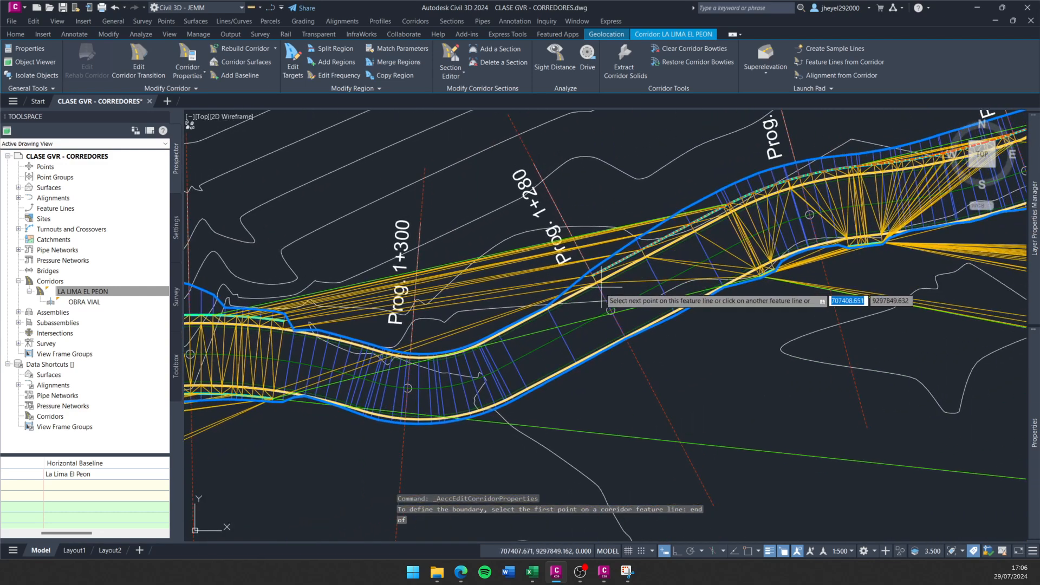
pyautogui.moveTo(592, 279)
pyautogui.mouseDown(button='middle')
pyautogui.moveTo(767, 205)
pyautogui.moveTo(637, 238)
pyautogui.moveTo(622, 231)
pyautogui.moveTo(618, 248)
pyautogui.mouseUp(button='middle')
pyautogui.scroll(-2, 638, 236)
pyautogui.scroll(6, 632, 218)
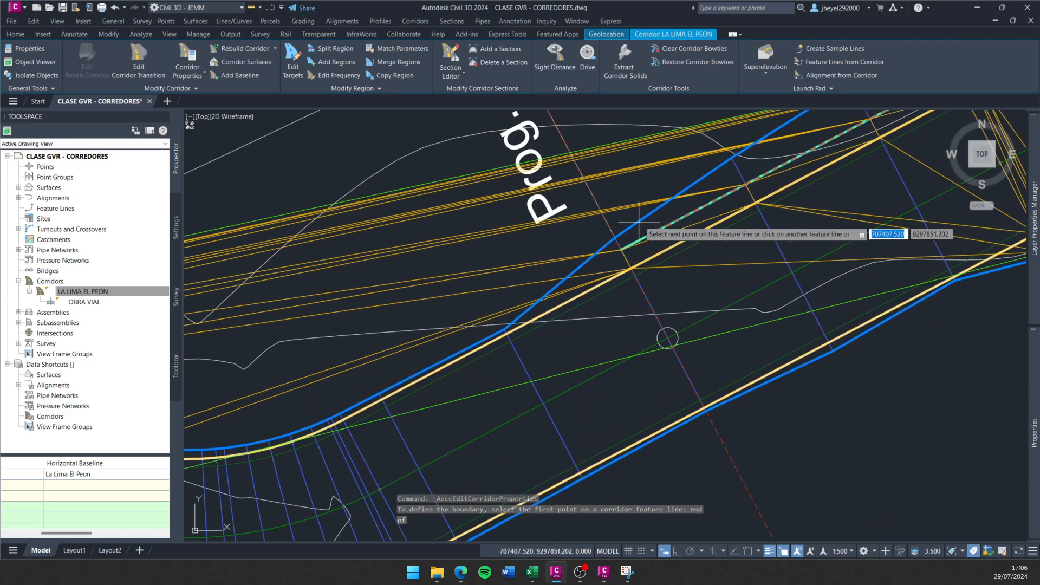
pyautogui.scroll(-5, 618, 248)
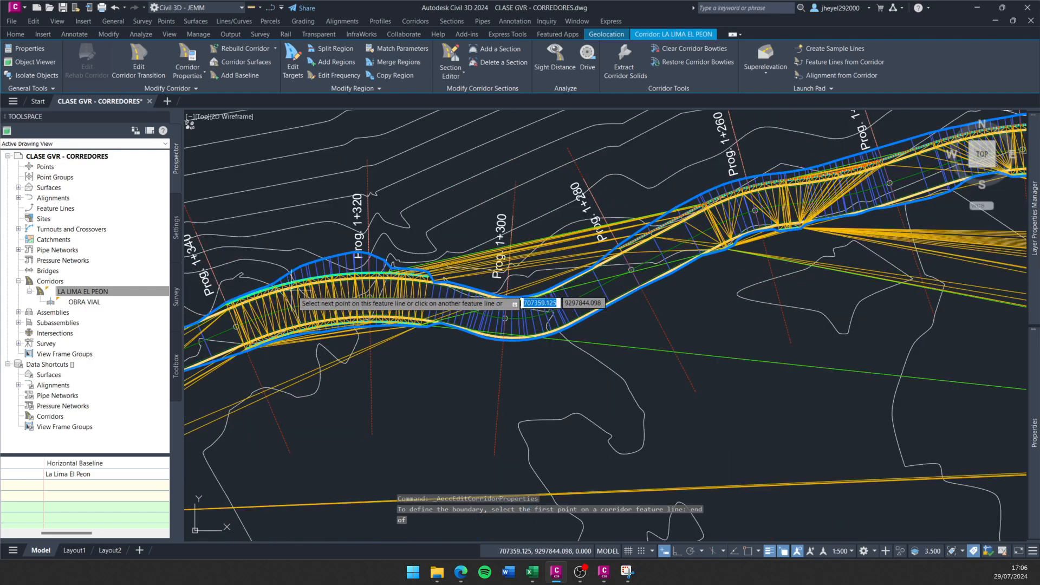
pyautogui.scroll(8, 606, 254)
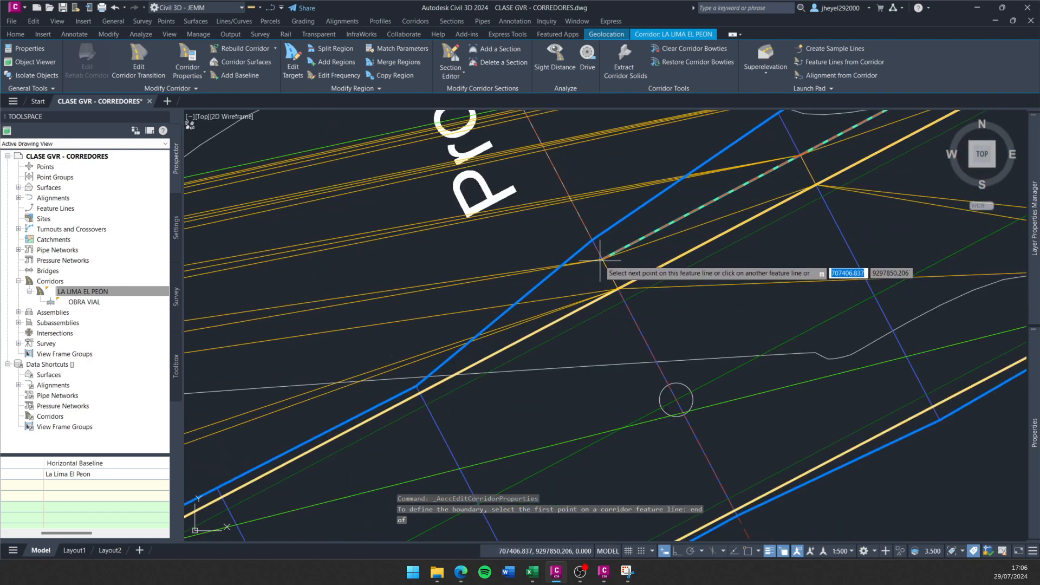
pyautogui.press('Return')
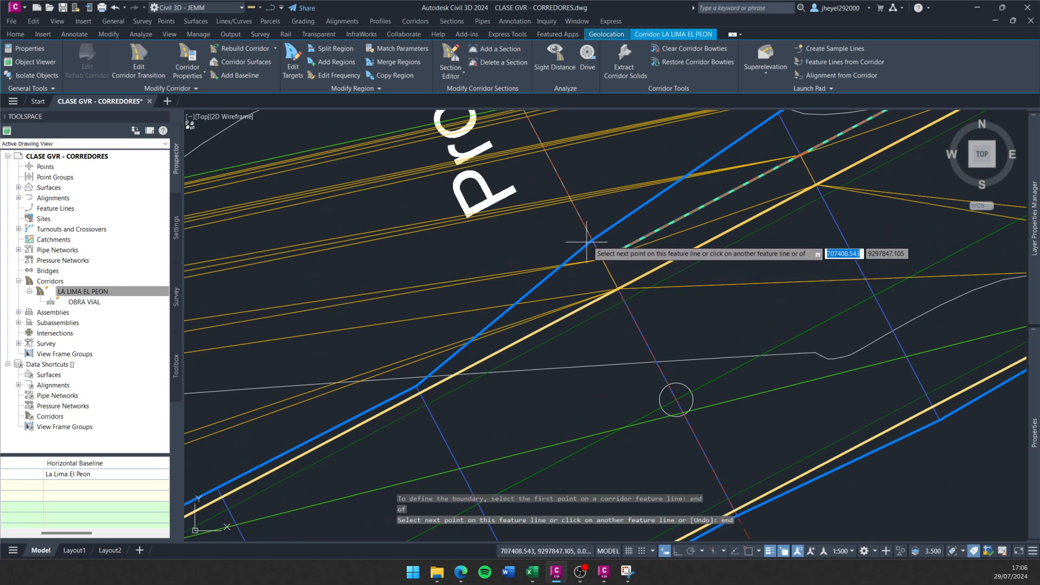
pyautogui.press('Return')
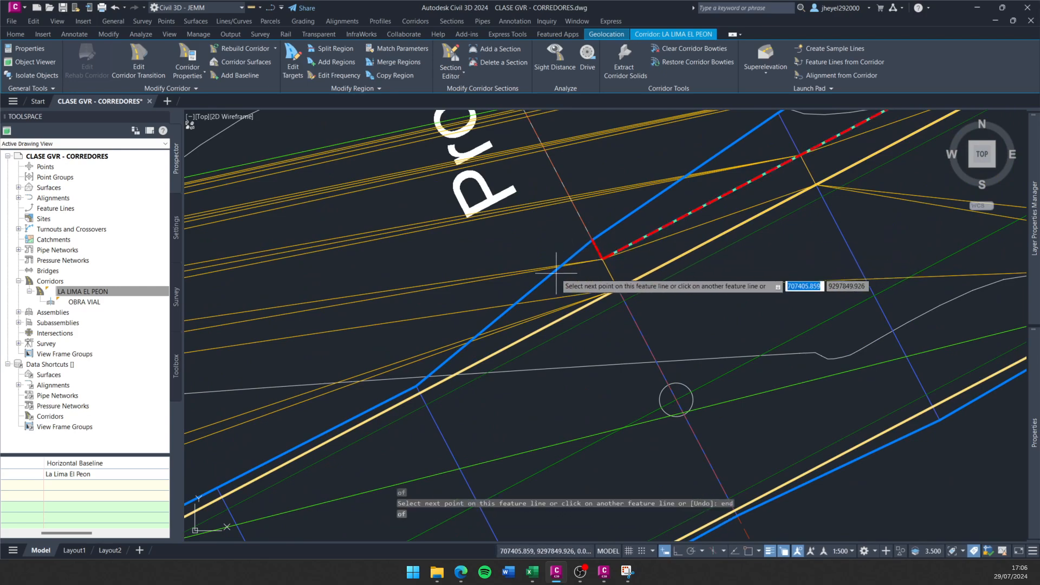
# Continue the boundary along the blue outer line to its next vertex just past station 1+280, using an endpoint snap.
pyautogui.scroll(-5, 556, 272)
pyautogui.scroll(5, 526, 297)
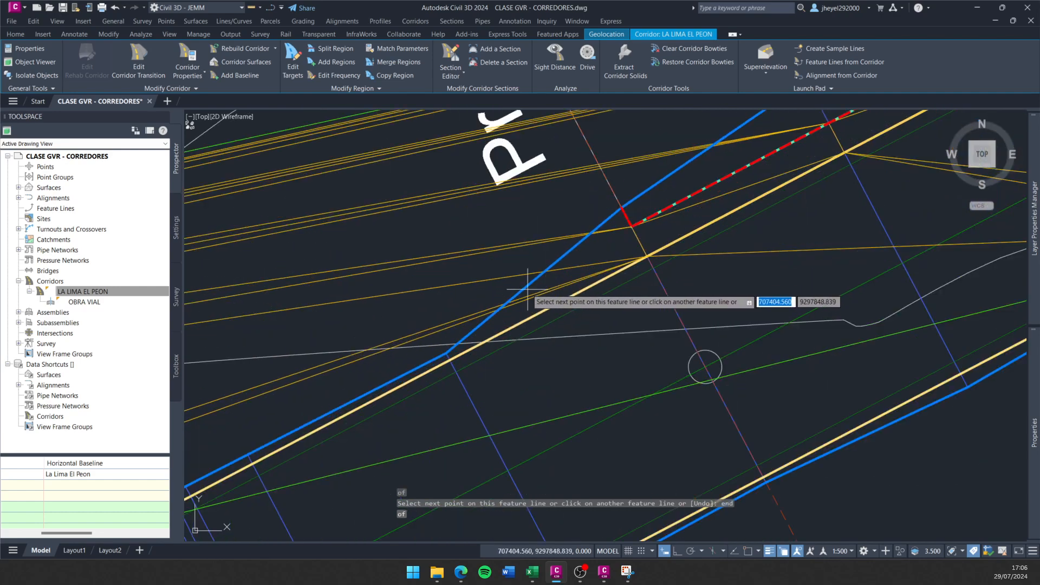
pyautogui.press('Return')
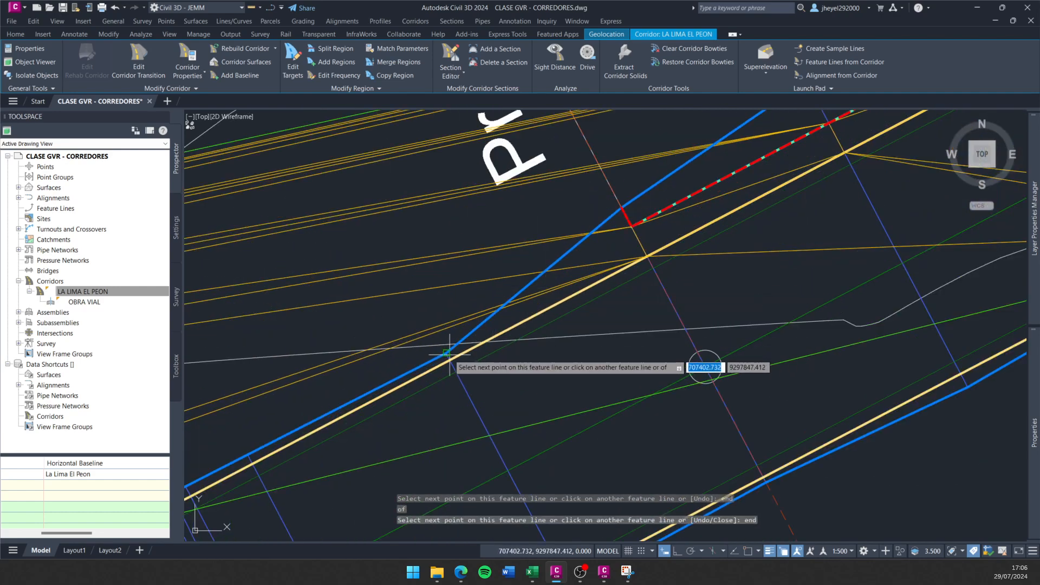
pyautogui.click(448, 355)
# Trace the boundary along the blue outer line past station 1+300 to its corner before the green ditch line resumes.
pyautogui.scroll(-4, 371, 400)
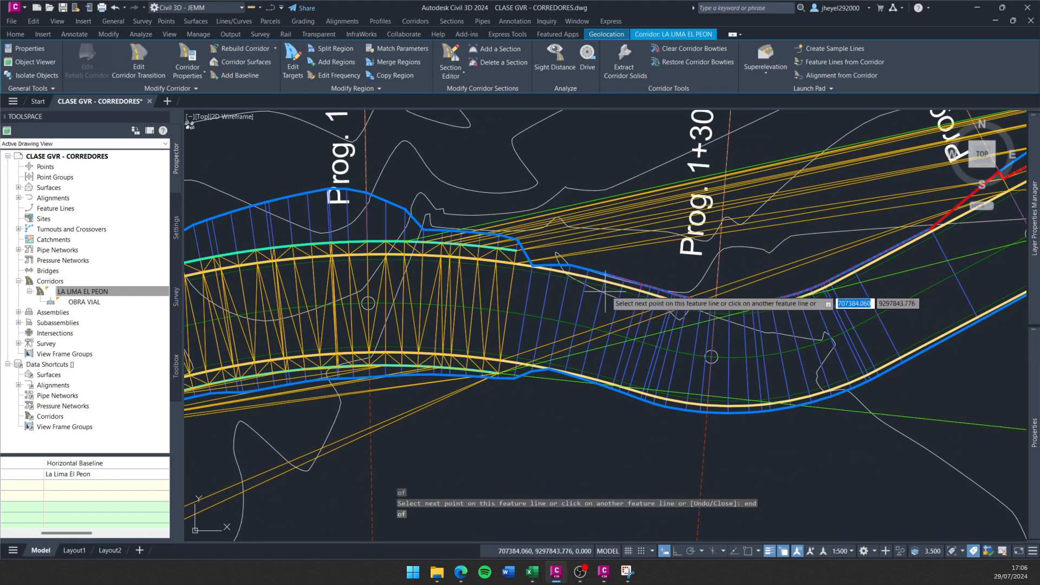
pyautogui.scroll(2, 603, 283)
pyautogui.scroll(2, 614, 298)
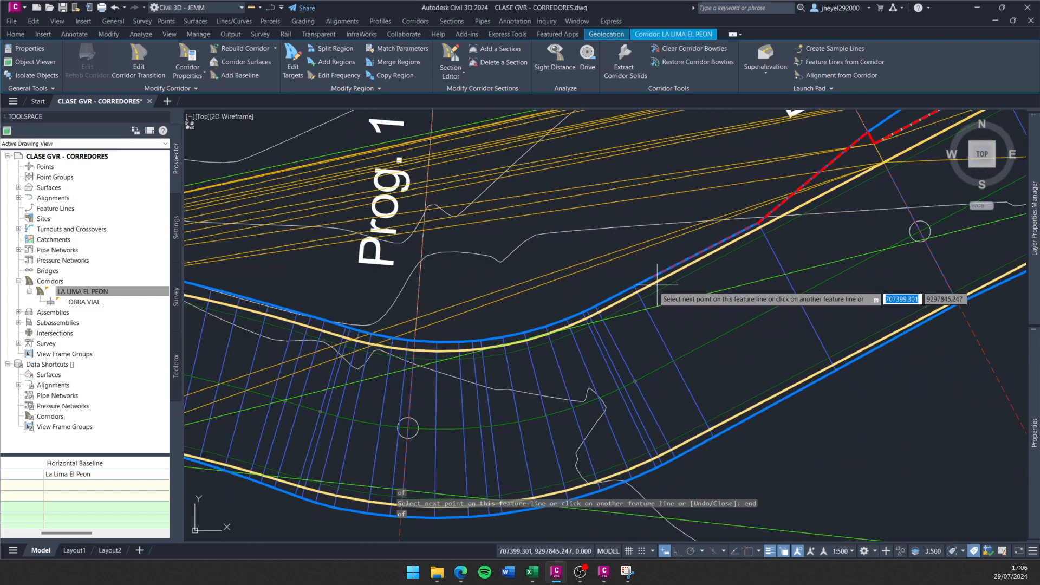
pyautogui.scroll(-3, 643, 289)
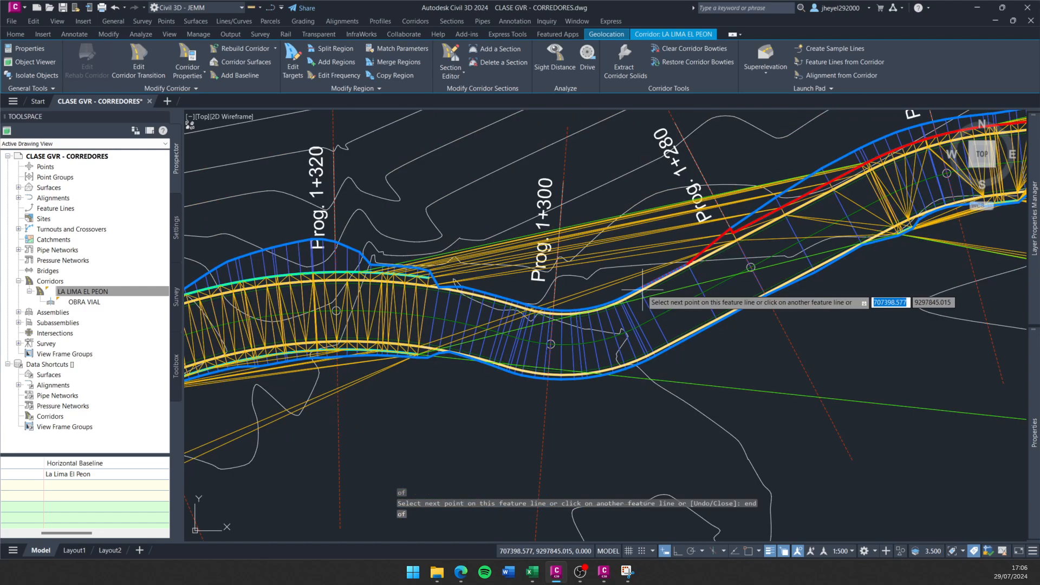
pyautogui.scroll(4, 433, 288)
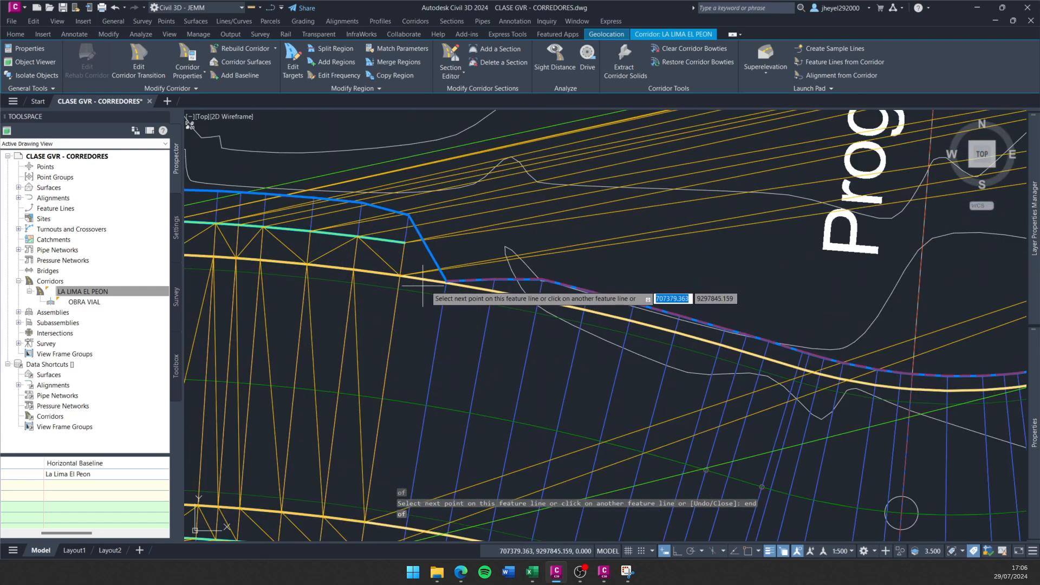
pyautogui.scroll(1, 423, 286)
pyautogui.press('Return')
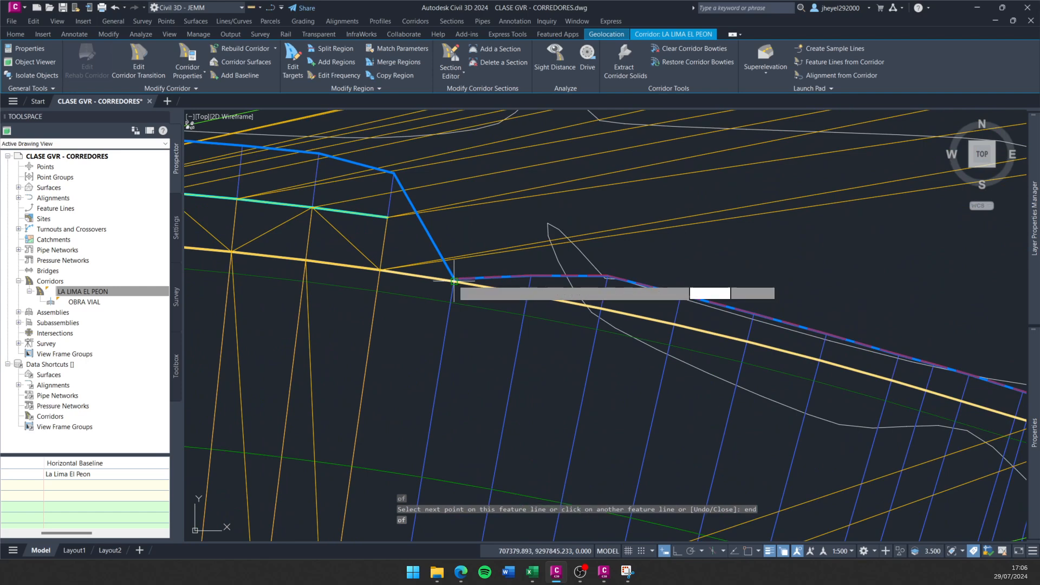
pyautogui.click(454, 280)
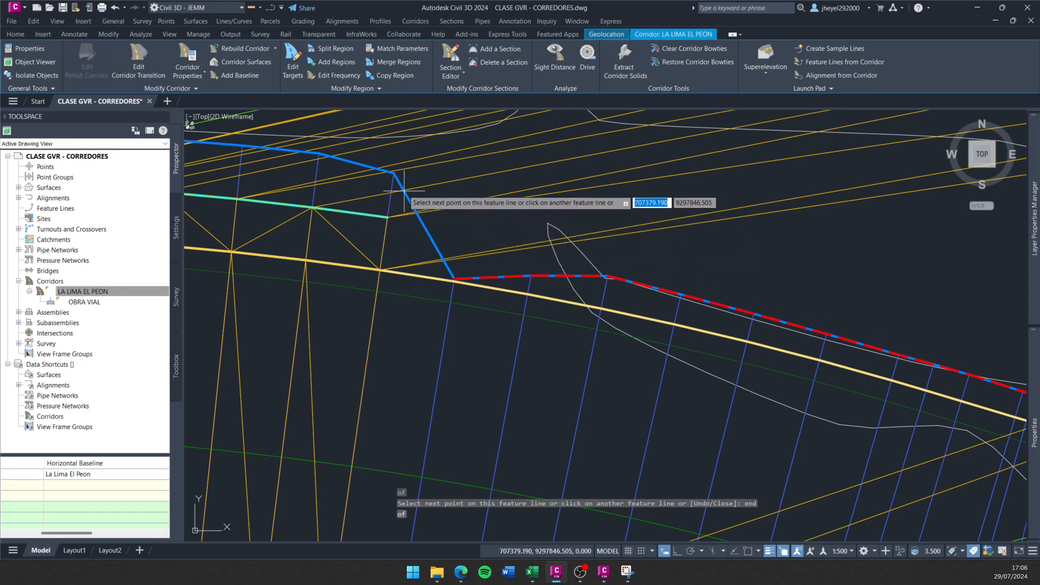
# Take the boundary up to the blue line's next vertex and across to the resuming green ditch line's endpoint near station 1+320.
pyautogui.press('Return')
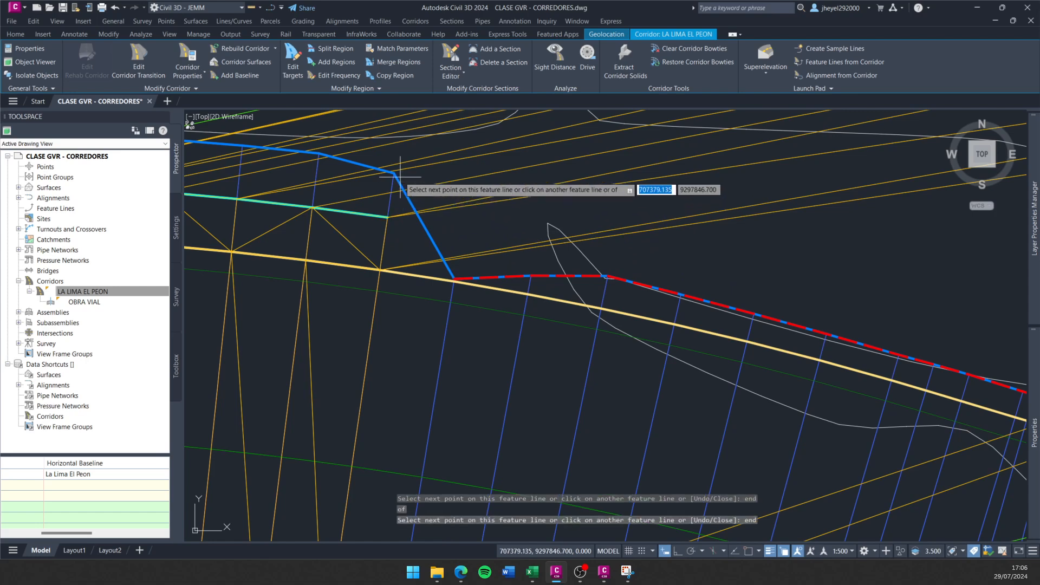
pyautogui.click(394, 175)
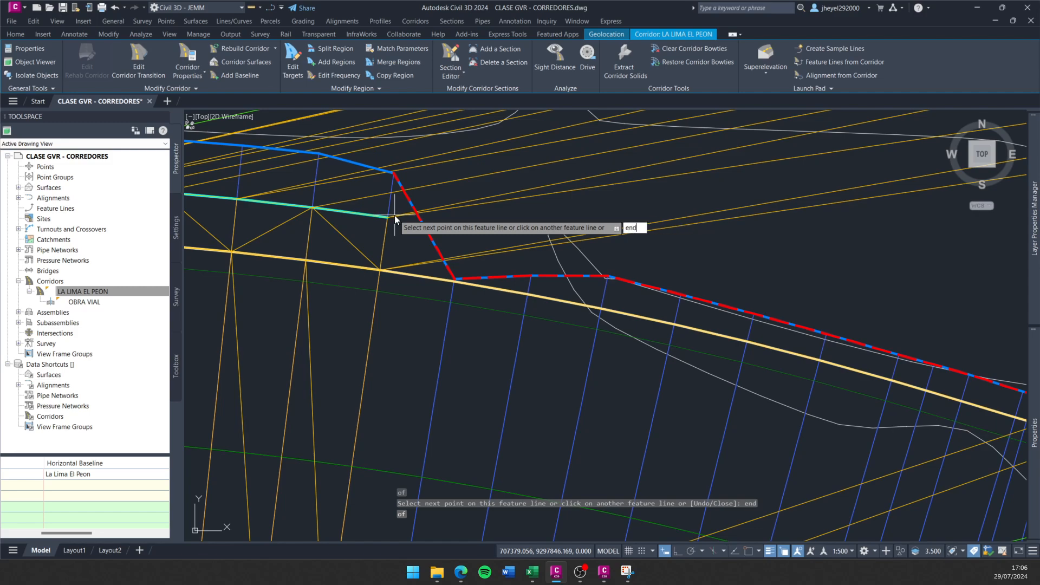
pyautogui.press('Return')
pyautogui.click(390, 219)
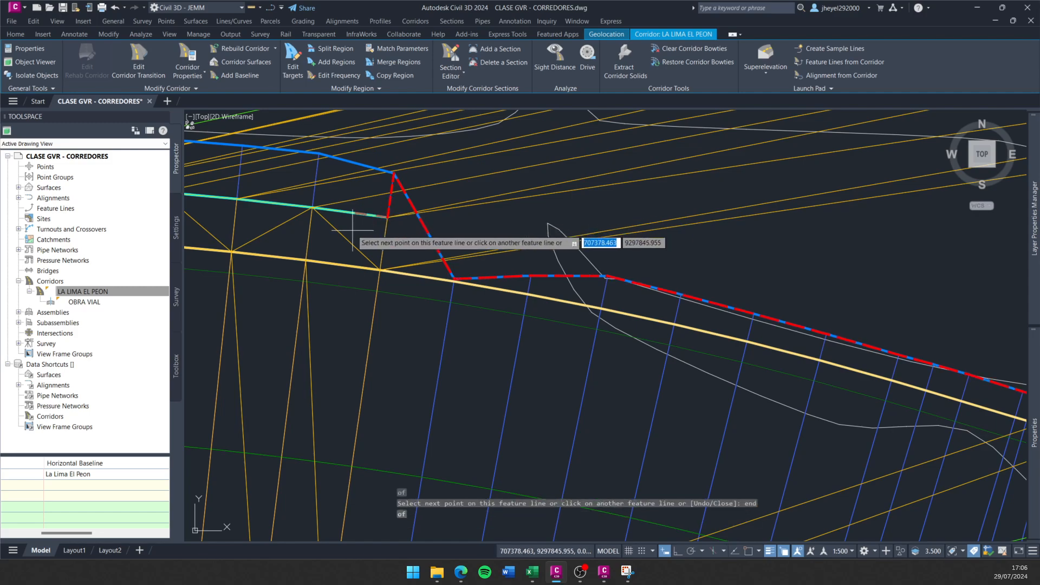
# Trace the boundary along the green ditch line past station 1+320 to its far endpoint at station 1+340.
pyautogui.scroll(-5, 299, 231)
pyautogui.moveTo(299, 232); pyautogui.dragTo(716, 271, button='middle')
pyautogui.moveTo(400, 284)
pyautogui.mouseDown(button='middle')
pyautogui.moveTo(521, 249)
pyautogui.moveTo(623, 236)
pyautogui.mouseUp(button='middle')
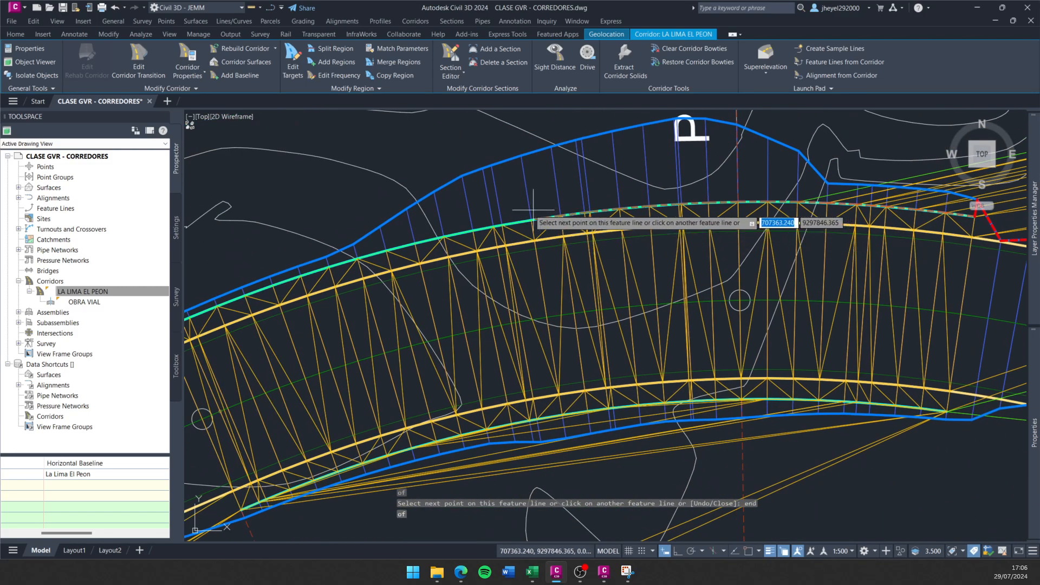
pyautogui.moveTo(396, 291); pyautogui.dragTo(495, 267, button='middle')
pyautogui.scroll(-2, 495, 267)
pyautogui.scroll(6, 420, 297)
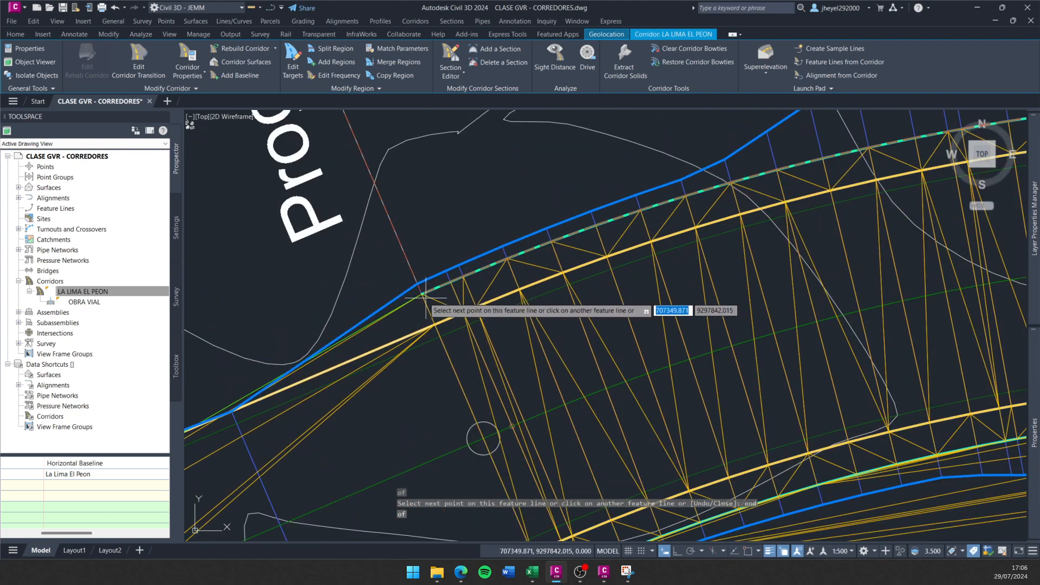
pyautogui.press('Return')
pyautogui.scroll(2, 425, 299)
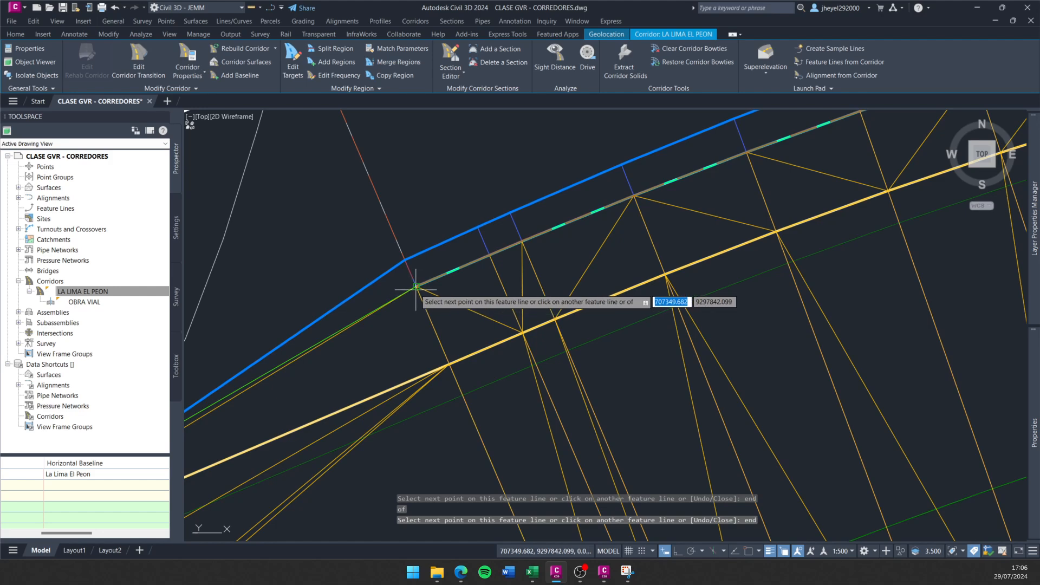
pyautogui.click(417, 288)
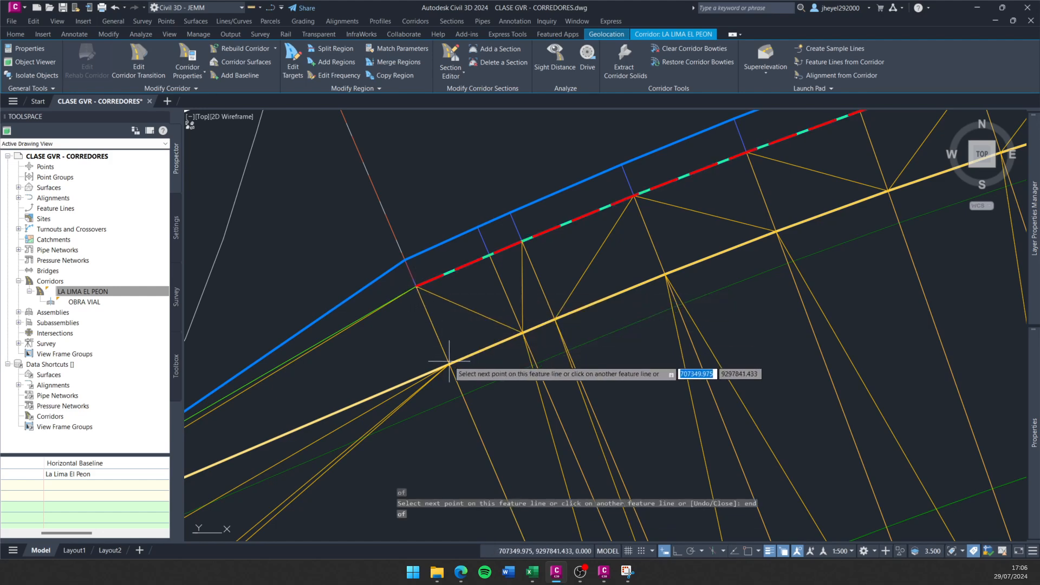
# Cross the boundary from the green ditch line to the endpoint on the yellow inner line at station 1+340.
pyautogui.write('end')
pyautogui.press('Return')
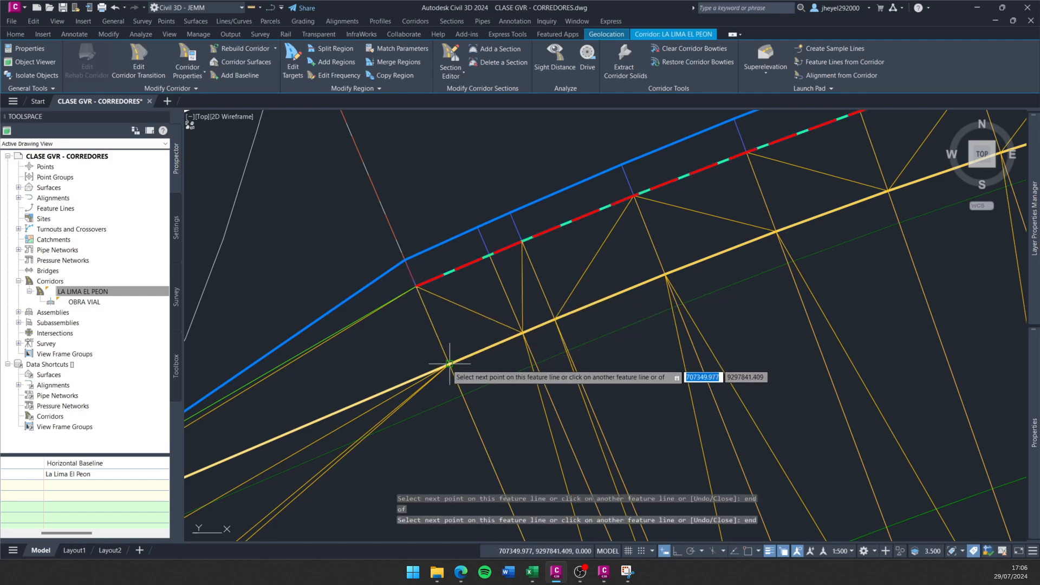
pyautogui.click(448, 363)
# Examine the boundary preview along the yellow inner line beside the corner where the traced outer line drops to it.
pyautogui.scroll(-6, 650, 290)
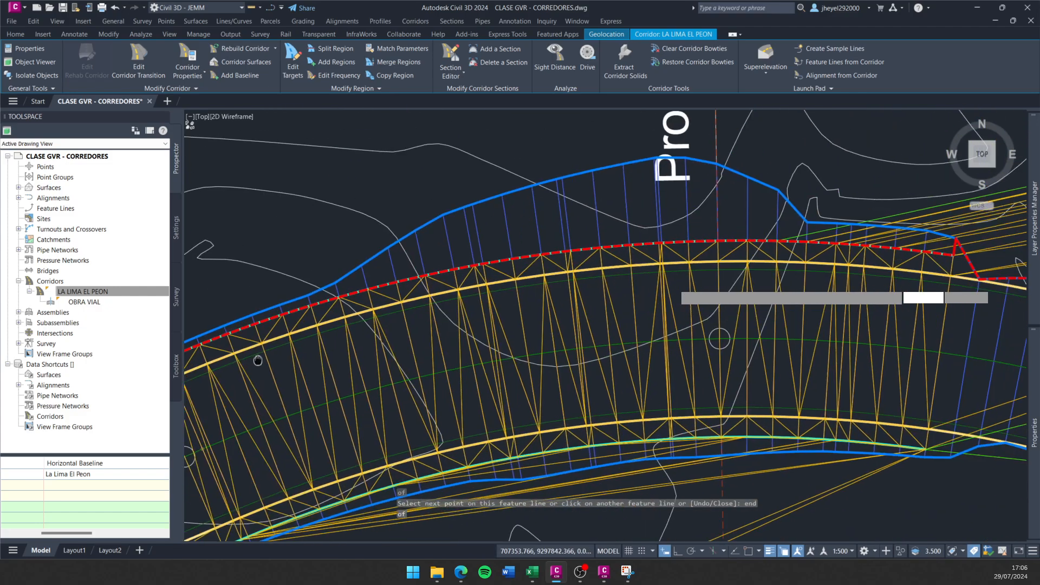
pyautogui.moveTo(821, 312); pyautogui.dragTo(437, 318, button='middle')
pyautogui.scroll(6, 588, 274)
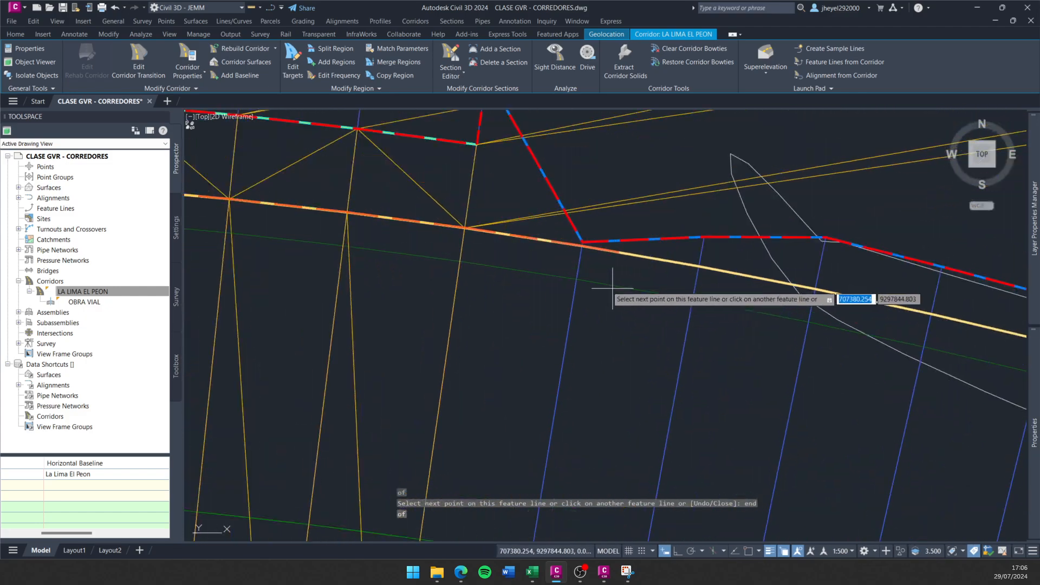
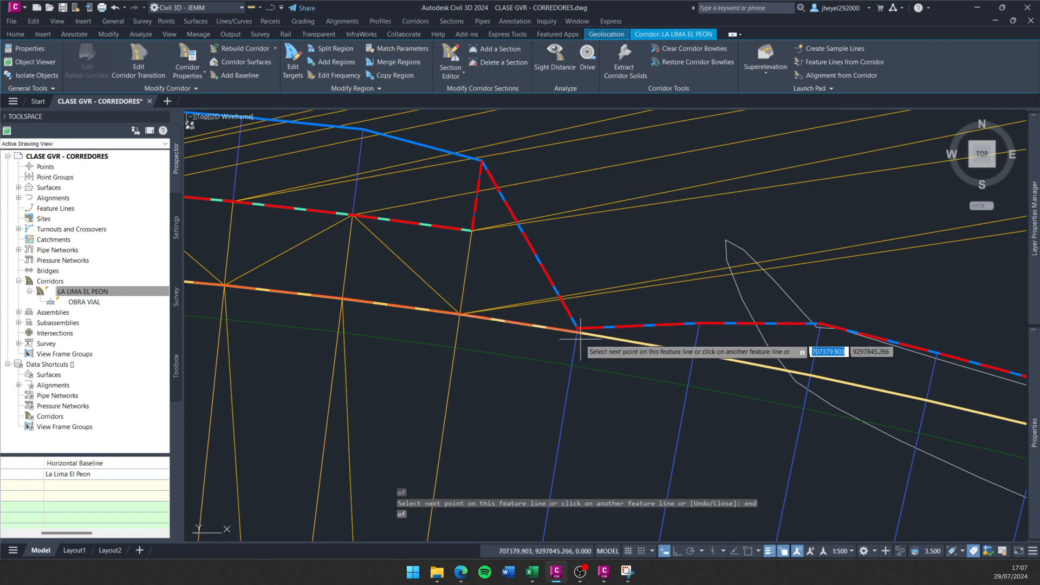
pyautogui.scroll(2, 548, 331)
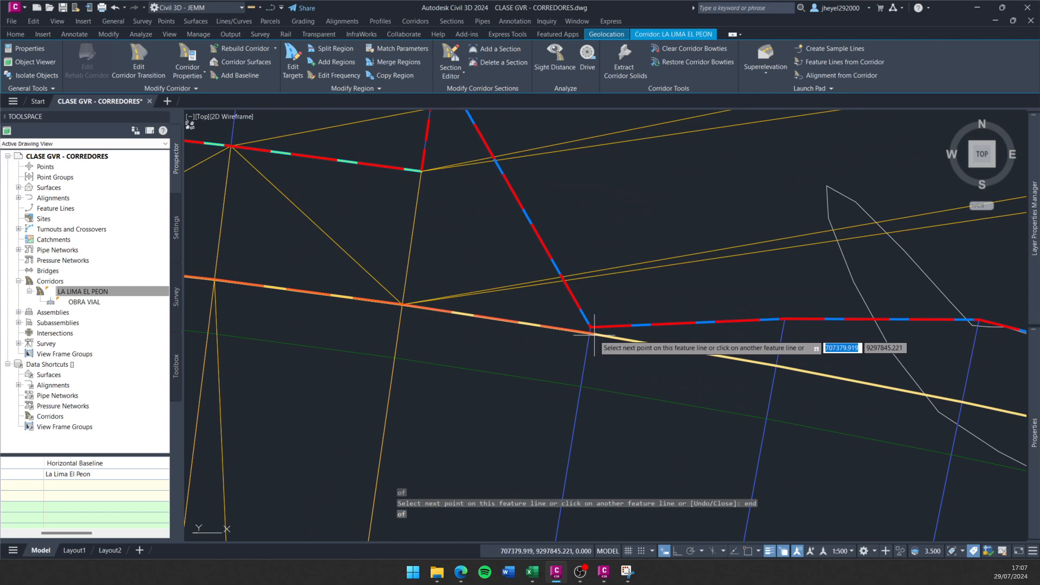
pyautogui.scroll(-2, 594, 334)
pyautogui.scroll(2, 536, 338)
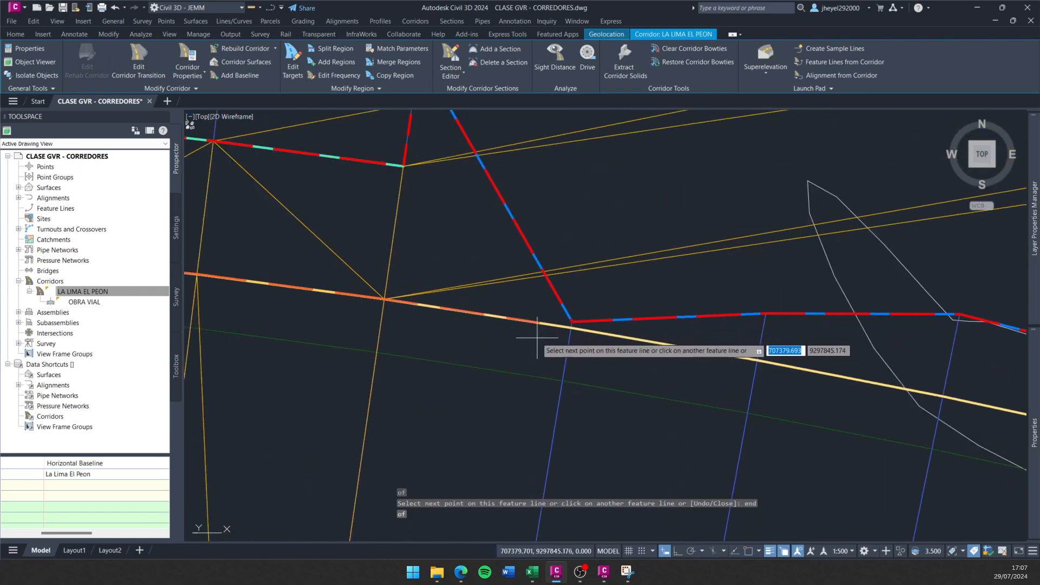
pyautogui.scroll(-2, 555, 337)
pyautogui.scroll(2, 553, 337)
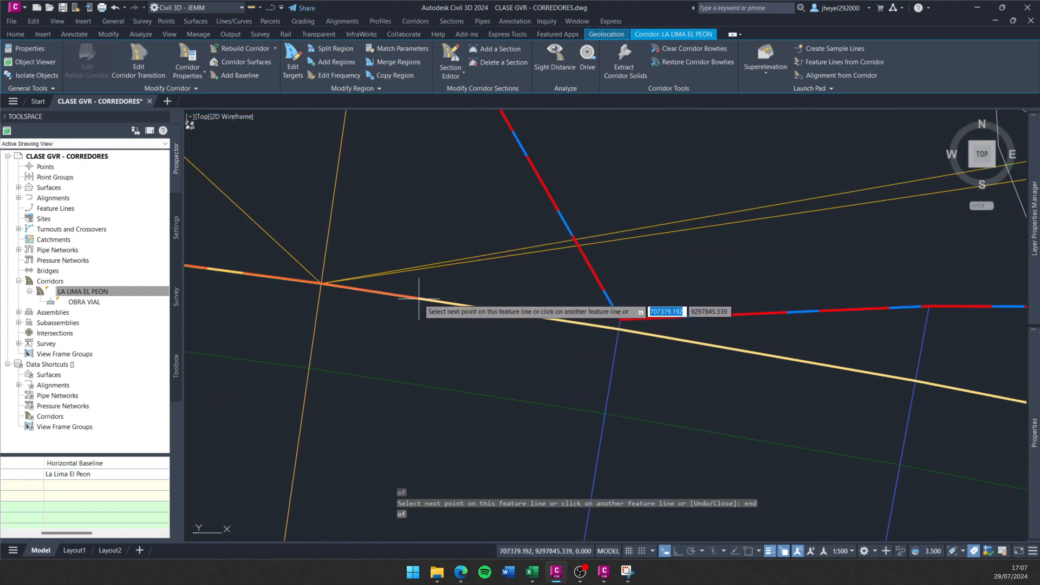
pyautogui.scroll(-2, 411, 299)
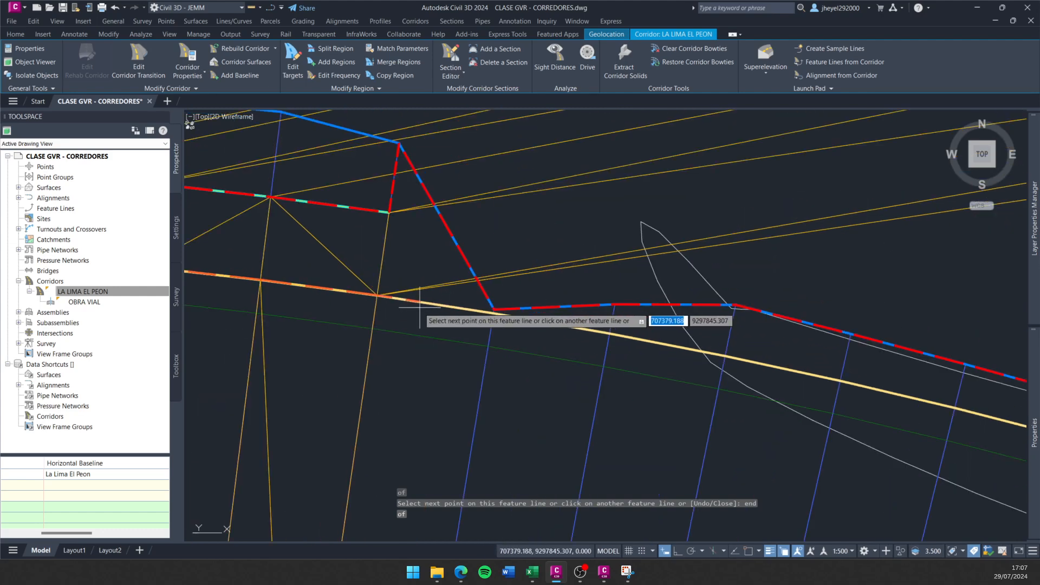
pyautogui.scroll(-2, 420, 315)
pyautogui.moveTo(456, 331)
pyautogui.mouseDown(button='middle')
pyautogui.moveTo(344, 327)
pyautogui.moveTo(471, 316)
pyautogui.mouseUp(button='middle')
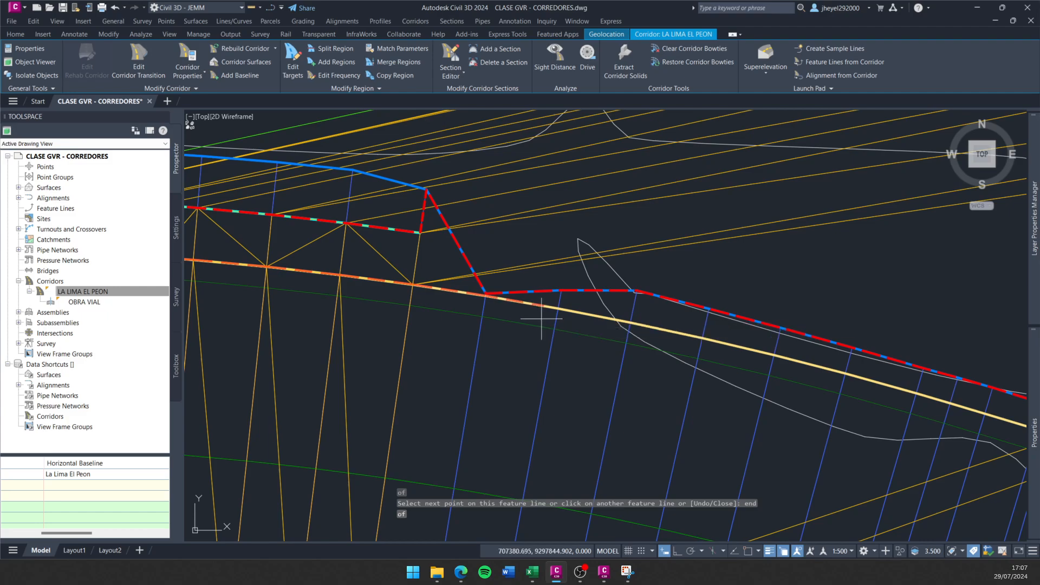
# Trace the boundary along the yellow inner line past stations 1+140 and 1+120 to its endpoint at the corridor's end.
pyautogui.scroll(-4, 542, 318)
pyautogui.moveTo(577, 325); pyautogui.dragTo(425, 273, button='middle')
pyautogui.moveTo(627, 303); pyautogui.dragTo(306, 251, button='middle')
pyautogui.scroll(4, 629, 274)
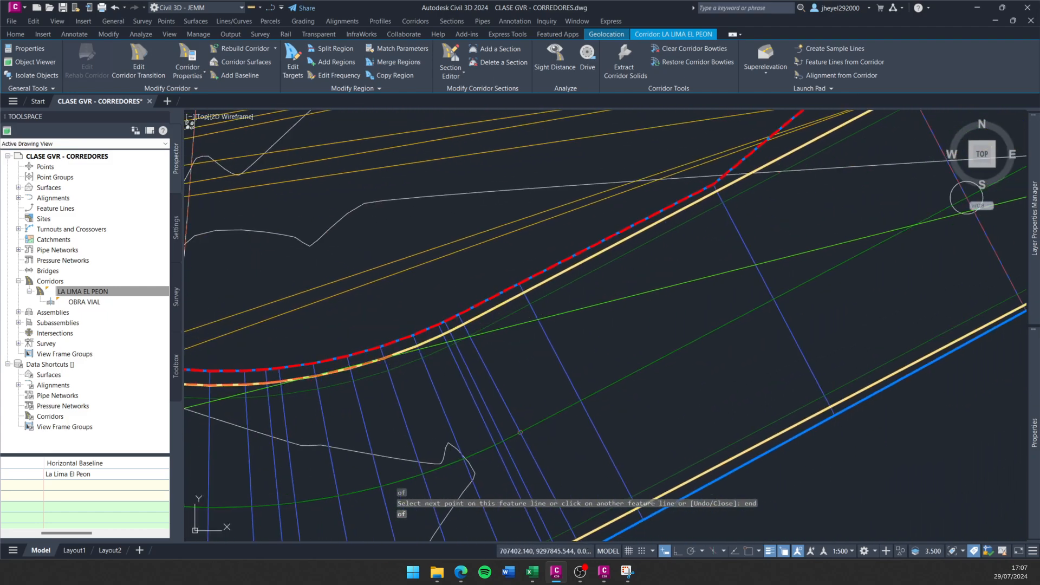
pyautogui.scroll(-2, 640, 271)
pyautogui.moveTo(692, 244); pyautogui.dragTo(304, 407, button='middle')
pyautogui.moveTo(623, 229); pyautogui.dragTo(274, 394, button='middle')
pyautogui.moveTo(776, 221); pyautogui.dragTo(342, 302, button='middle')
pyautogui.moveTo(740, 255); pyautogui.dragTo(313, 387, button='middle')
pyautogui.moveTo(720, 281); pyautogui.dragTo(341, 141, button='middle')
pyautogui.moveTo(709, 260); pyautogui.dragTo(538, 177, button='middle')
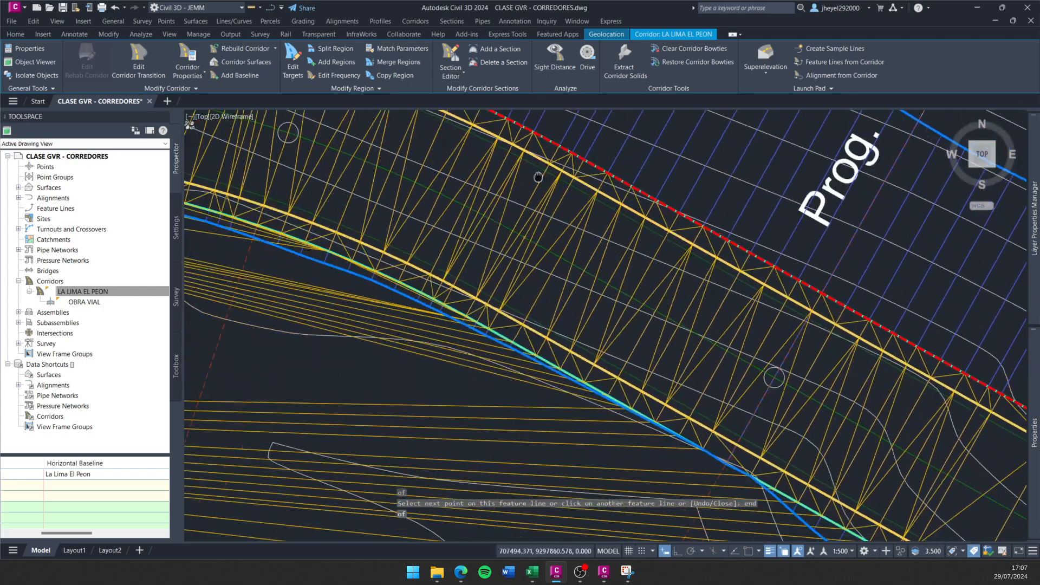
pyautogui.moveTo(538, 177); pyautogui.dragTo(481, 152)
pyautogui.moveTo(786, 336); pyautogui.dragTo(445, 161, button='middle')
pyautogui.moveTo(811, 369); pyautogui.dragTo(528, 143, button='middle')
pyautogui.scroll(-4, 480, 143)
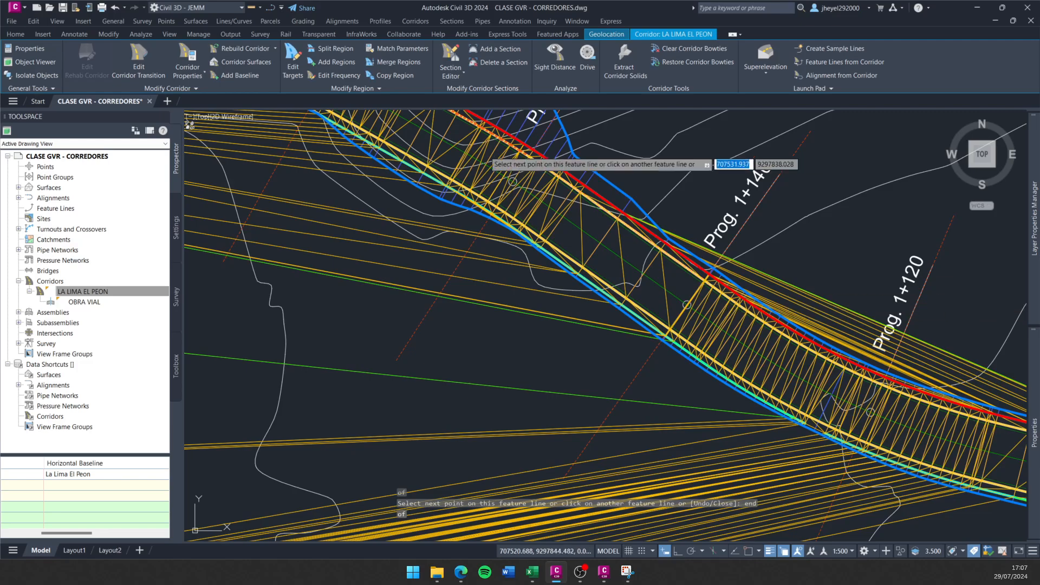
pyautogui.moveTo(758, 346); pyautogui.dragTo(535, 222, button='middle')
pyautogui.moveTo(891, 354); pyautogui.dragTo(291, 224, button='middle')
pyautogui.scroll(7, 924, 374)
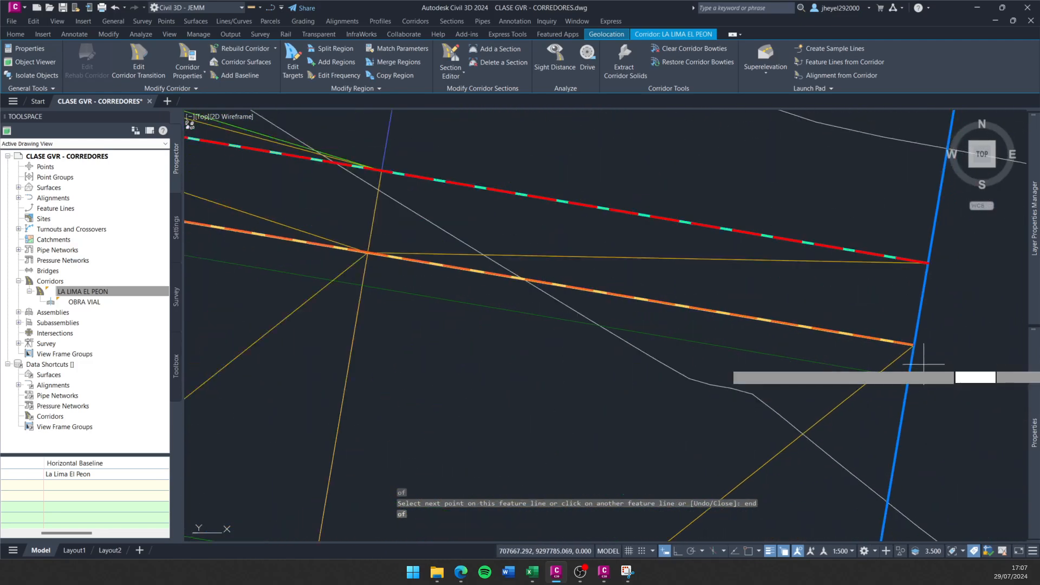
pyautogui.click(915, 344)
pyautogui.write('end')
pyautogui.press('Return')
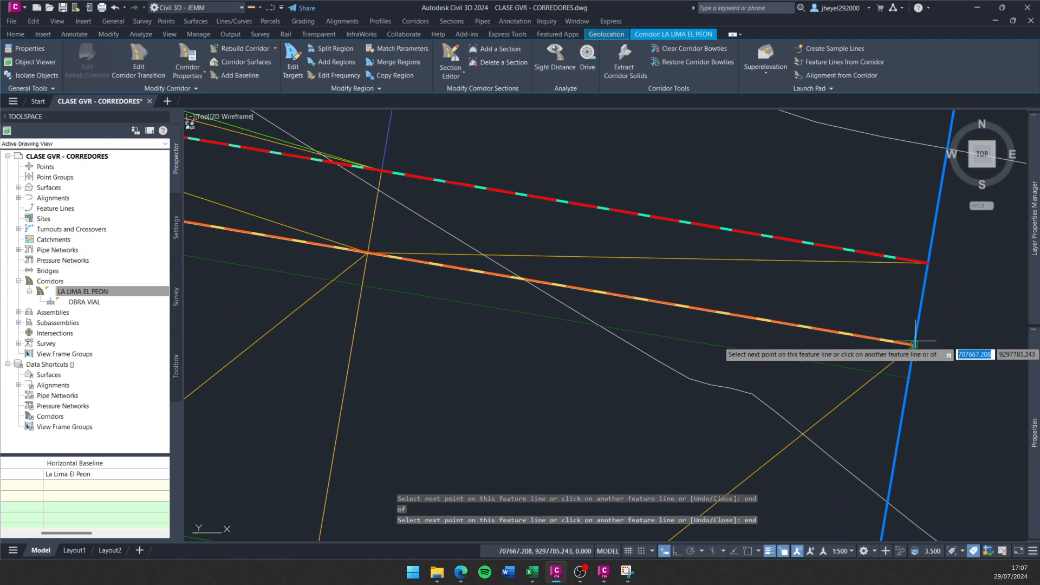
pyautogui.click(916, 344)
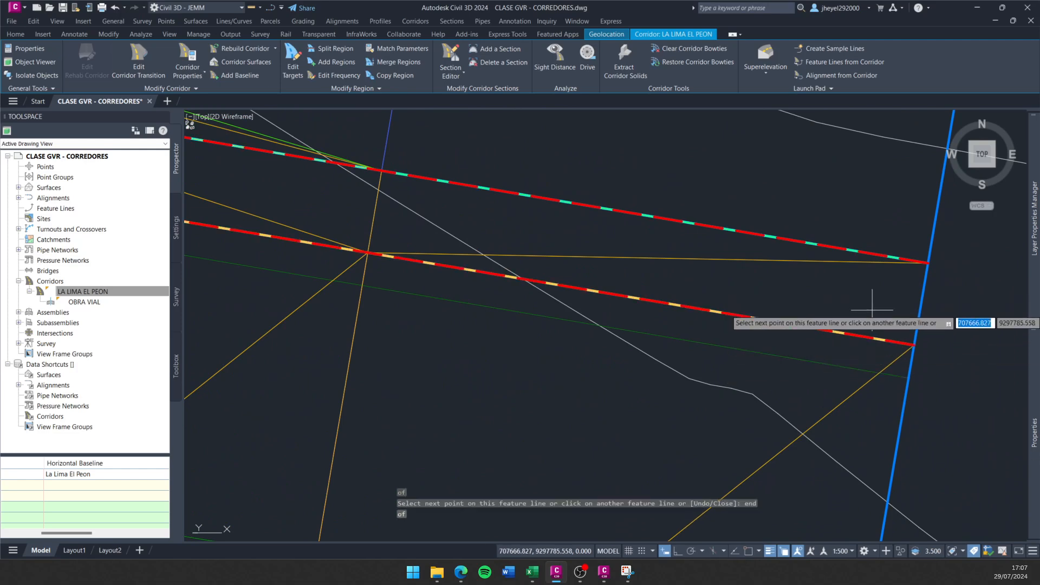
# Close the Cuneta boundary at the outer ditch line's endpoint and apply the corridor properties, rebuilding the corridor.
pyautogui.write('end')
pyautogui.press('Return')
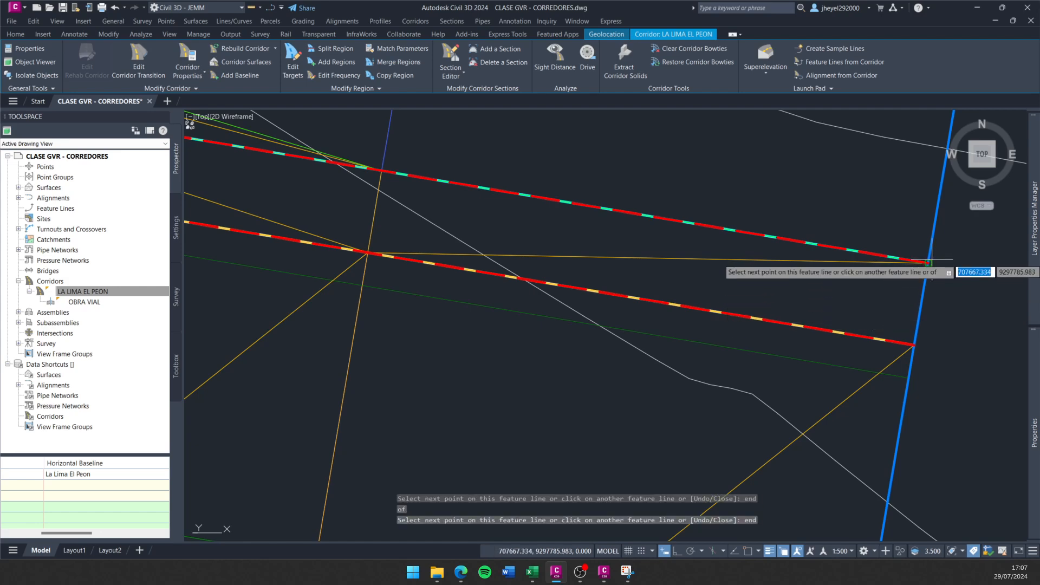
pyautogui.click(929, 262)
pyautogui.press('Return')
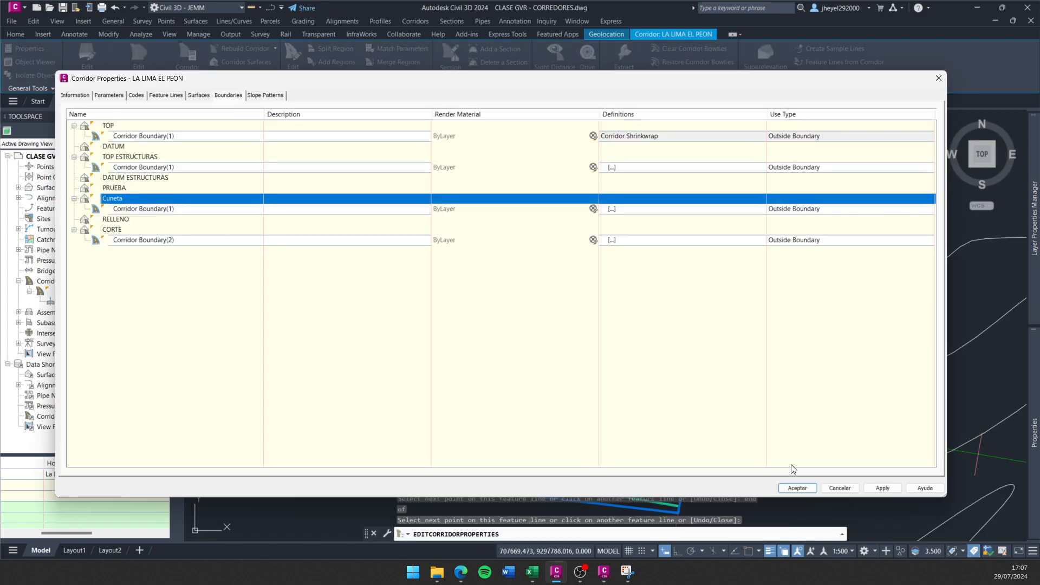
pyautogui.click(798, 488)
pyautogui.click(483, 266)
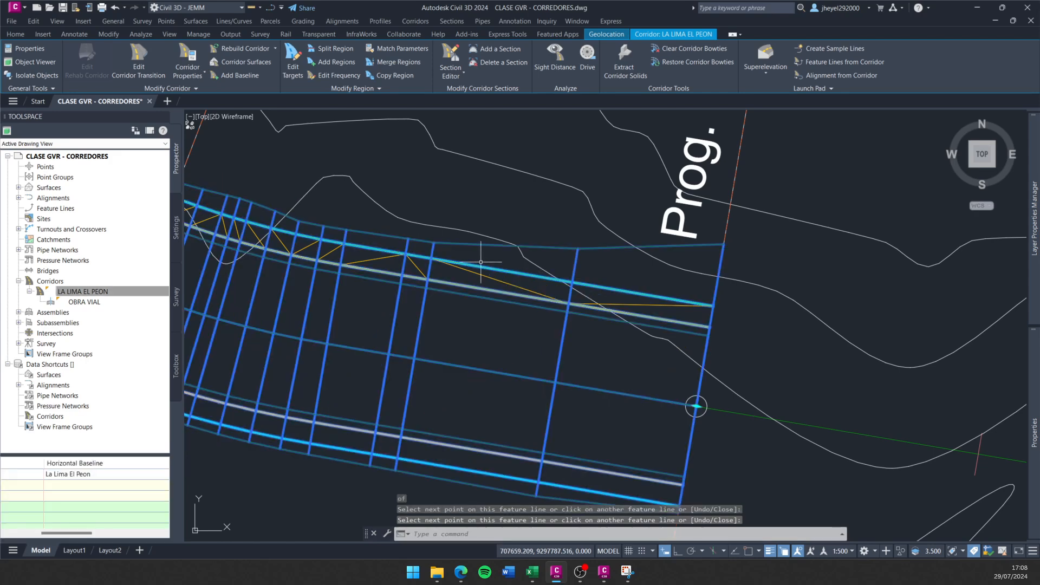
# Examine the Cuneta surface triangulation along the corridor up to the stretch around Prog. 1+300.
pyautogui.press('Escape')
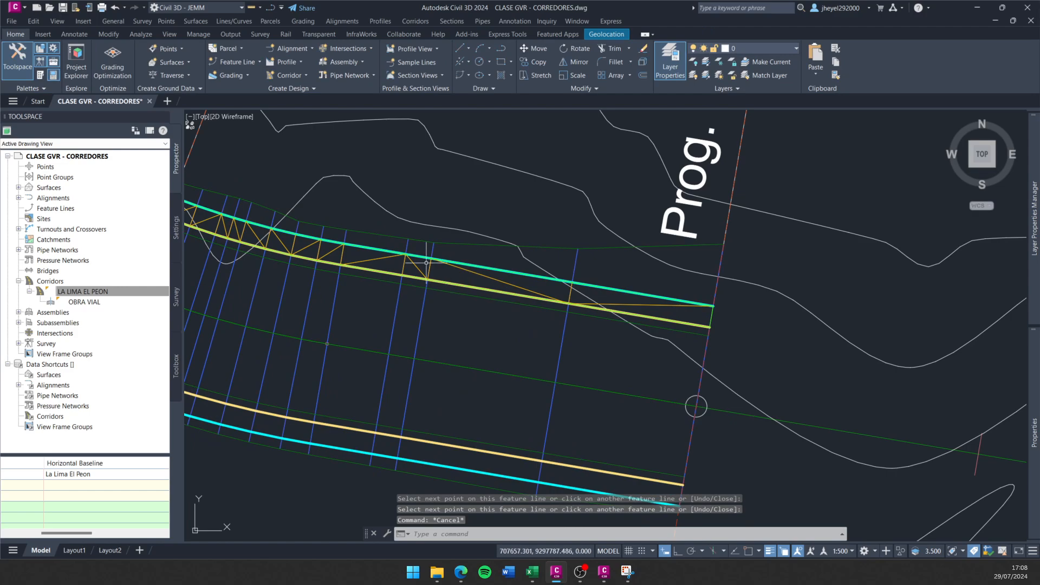
pyautogui.scroll(2, 394, 266)
pyautogui.press('Escape')
pyautogui.click(380, 256)
pyautogui.scroll(-3, 385, 260)
pyautogui.moveTo(354, 283); pyautogui.dragTo(607, 324, button='middle')
pyautogui.scroll(-4, 607, 324)
pyautogui.moveTo(336, 274)
pyautogui.mouseDown(button='middle')
pyautogui.moveTo(476, 309)
pyautogui.moveTo(704, 407)
pyautogui.mouseUp(button='middle')
pyautogui.moveTo(374, 250); pyautogui.dragTo(694, 395, button='middle')
pyautogui.moveTo(418, 290); pyautogui.dragTo(709, 428, button='middle')
pyautogui.moveTo(400, 252)
pyautogui.mouseDown(button='middle')
pyautogui.moveTo(550, 267)
pyautogui.moveTo(710, 214)
pyautogui.mouseUp(button='middle')
pyautogui.moveTo(444, 322); pyautogui.dragTo(767, 200, button='middle')
pyautogui.moveTo(528, 328)
pyautogui.mouseDown(button='middle')
pyautogui.moveTo(553, 339)
pyautogui.moveTo(546, 364)
pyautogui.mouseUp(button='middle')
pyautogui.scroll(4, 648, 265)
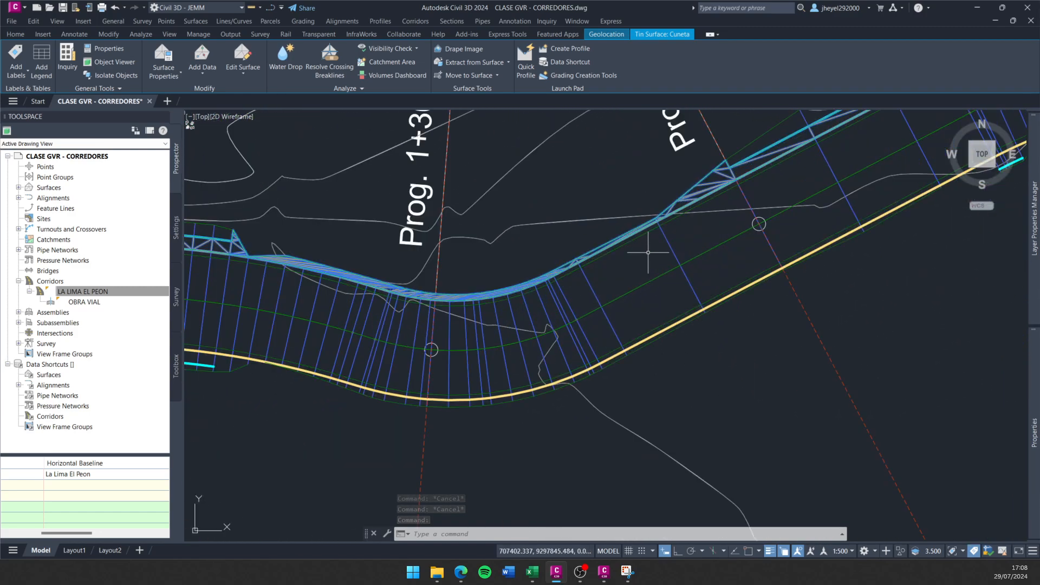
# Inspect the Cuneta surface triangles closely around the curve between Prog. 1+280 and Prog. 1+300.
pyautogui.press('Escape')
pyautogui.scroll(5, 636, 241)
pyautogui.scroll(-5, 630, 222)
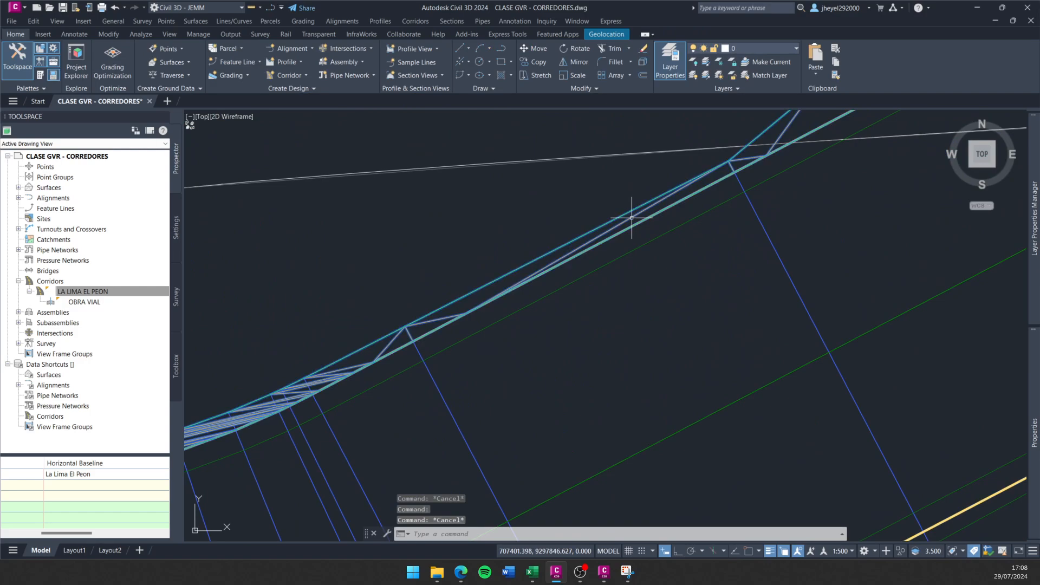
pyautogui.click(619, 225)
pyautogui.press('Escape')
pyautogui.scroll(5, 472, 287)
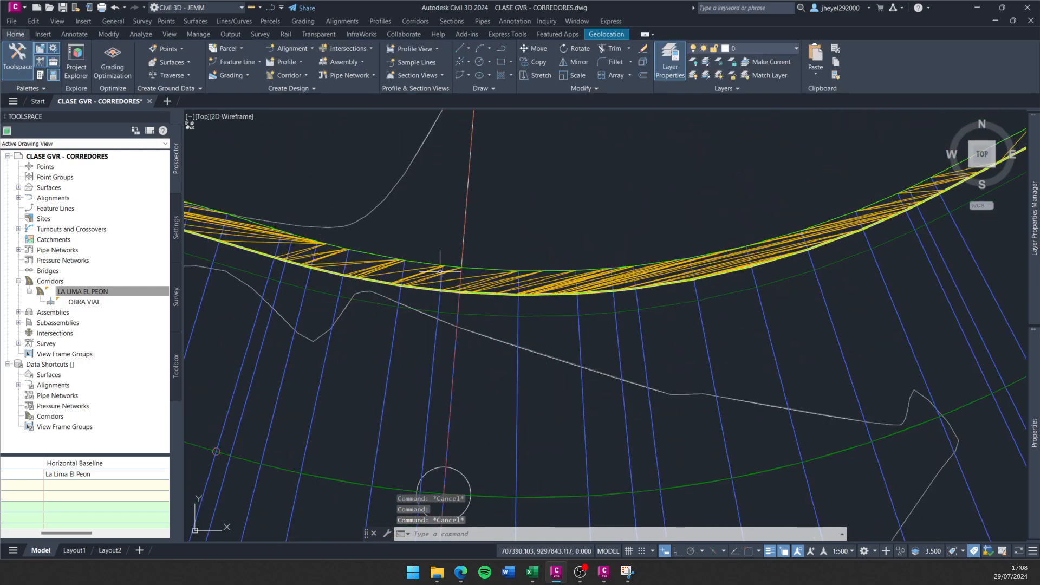
pyautogui.scroll(-3, 473, 287)
pyautogui.scroll(2, 464, 379)
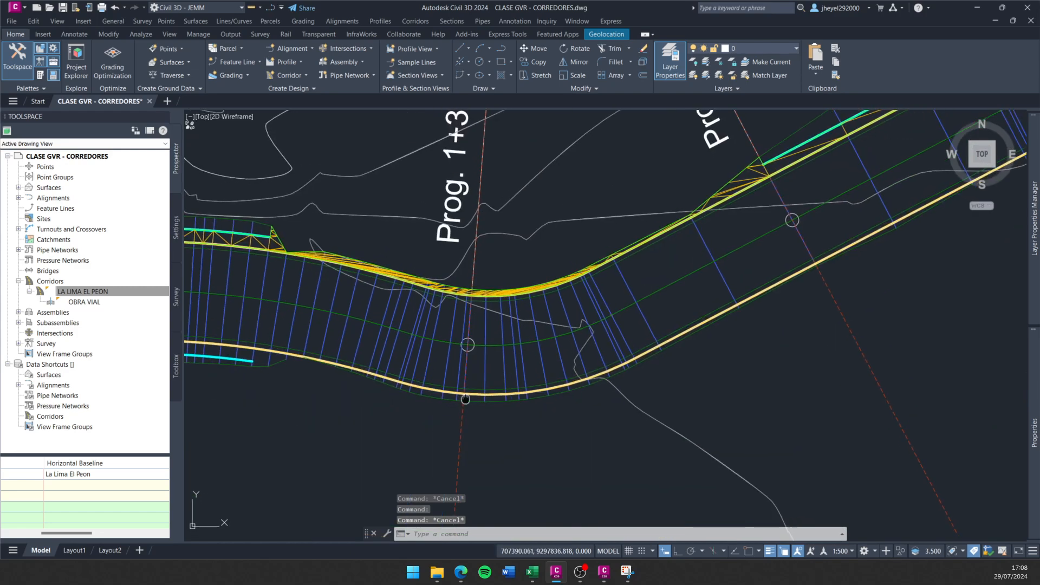
pyautogui.press('Escape')
pyautogui.scroll(-3, 462, 362)
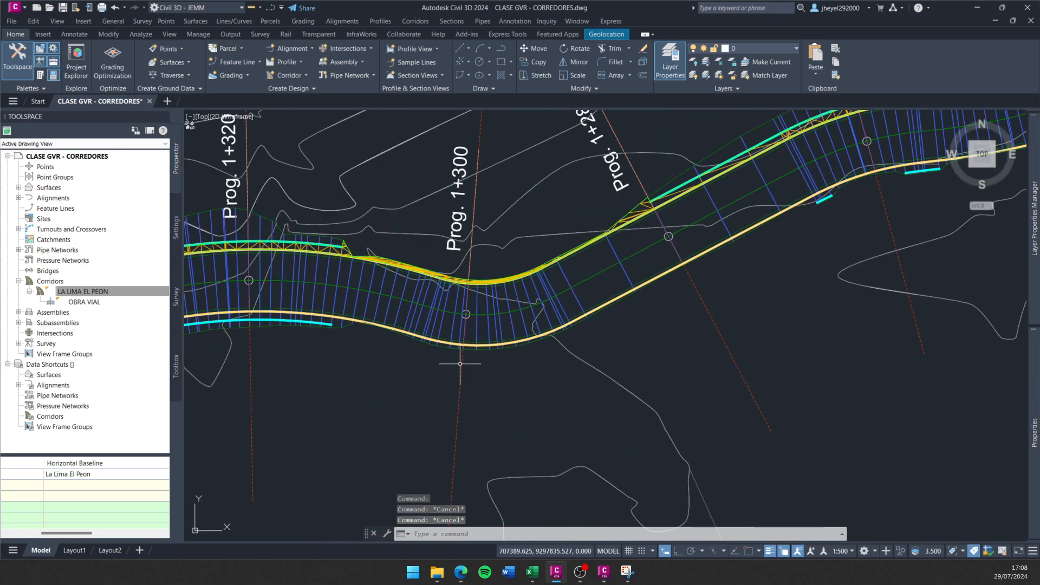
# Zoom from the Prog. 1+300 sample line to its section view.
pyautogui.scroll(2, 473, 287)
pyautogui.click(454, 417)
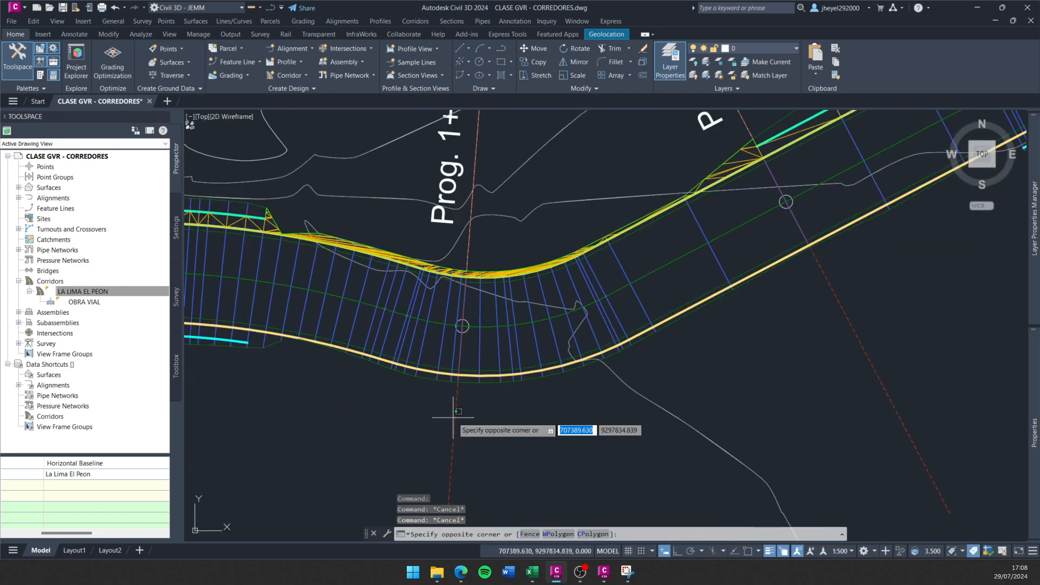
pyautogui.press('Escape')
pyautogui.click(458, 407)
pyautogui.rightClick(458, 412)
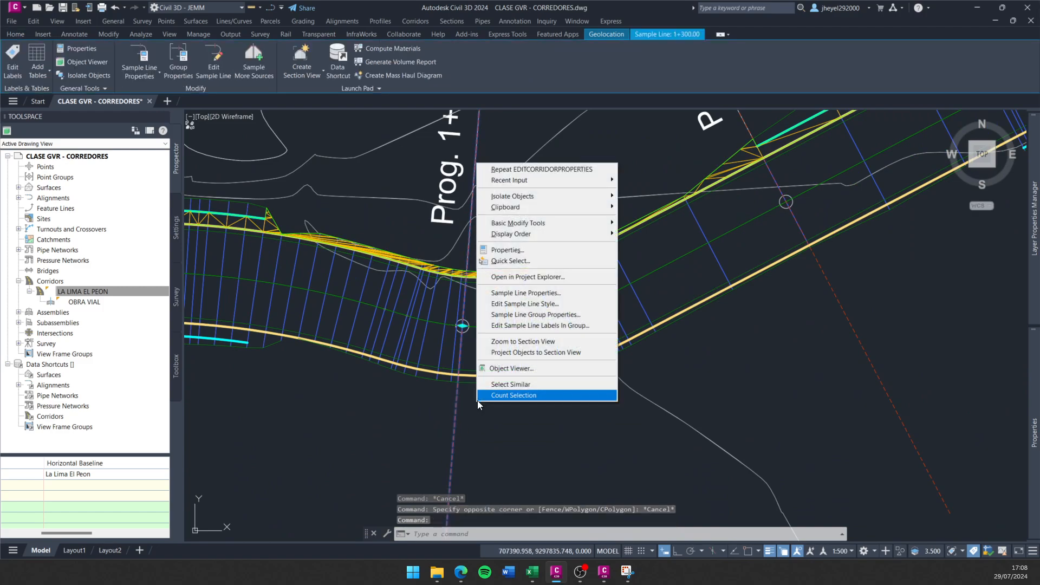
pyautogui.click(515, 342)
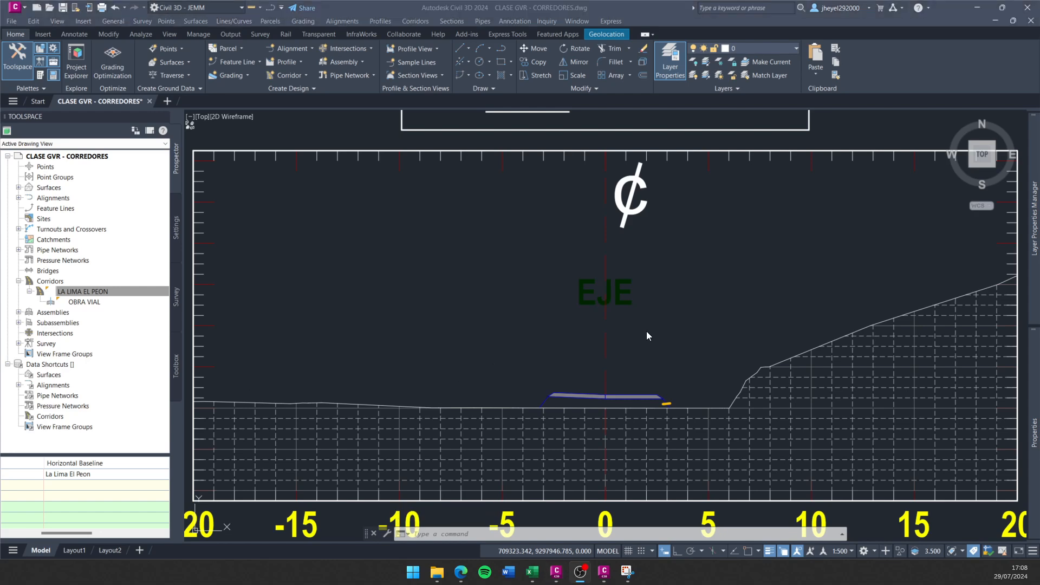
# Examine the Cuneta surface line beside the embankment slope in the 1+300 section view.
pyautogui.scroll(4, 628, 352)
pyautogui.scroll(5, 632, 367)
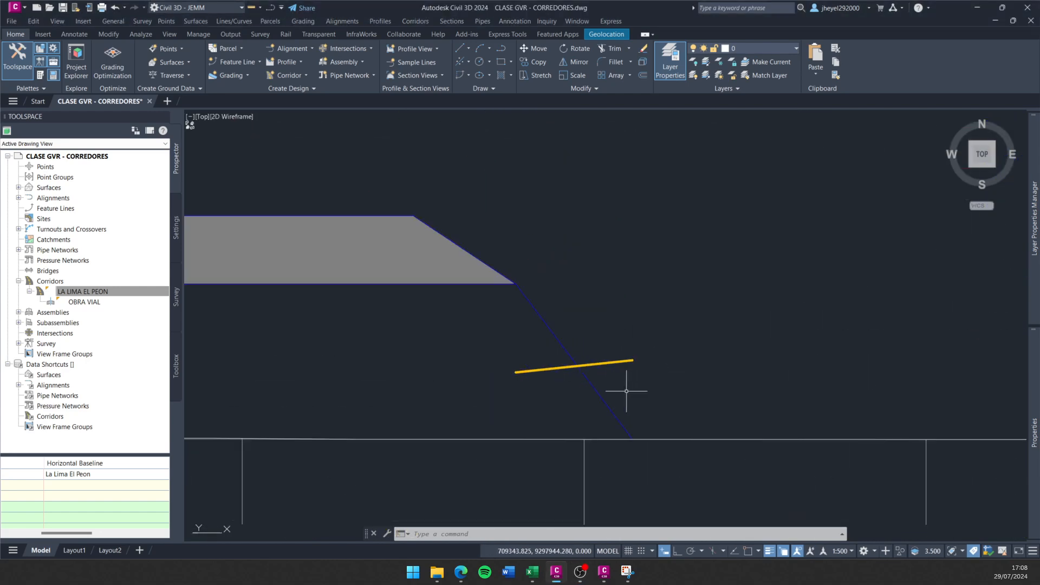
pyautogui.click(548, 368)
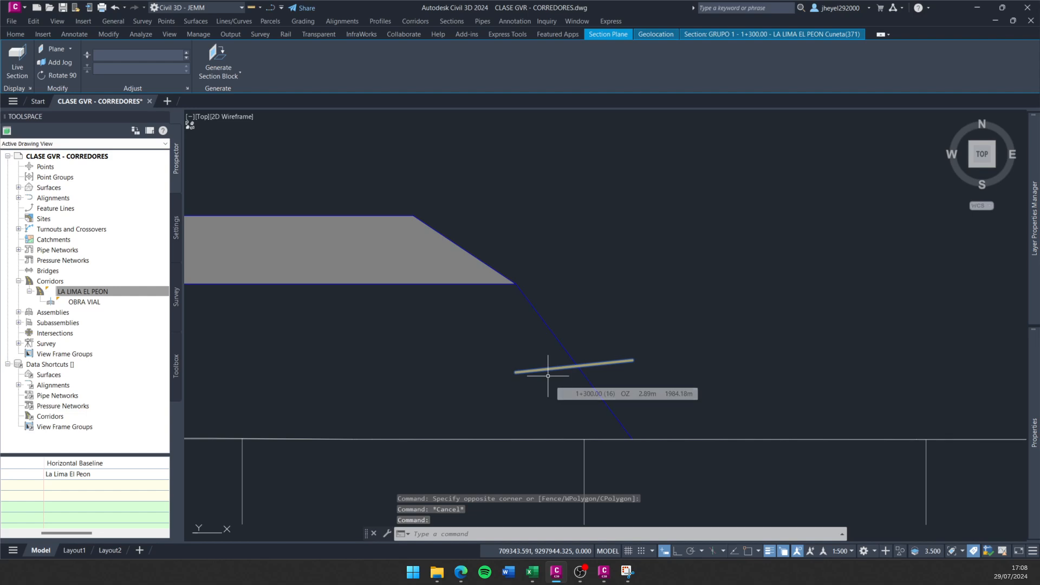
pyautogui.scroll(-5, 573, 387)
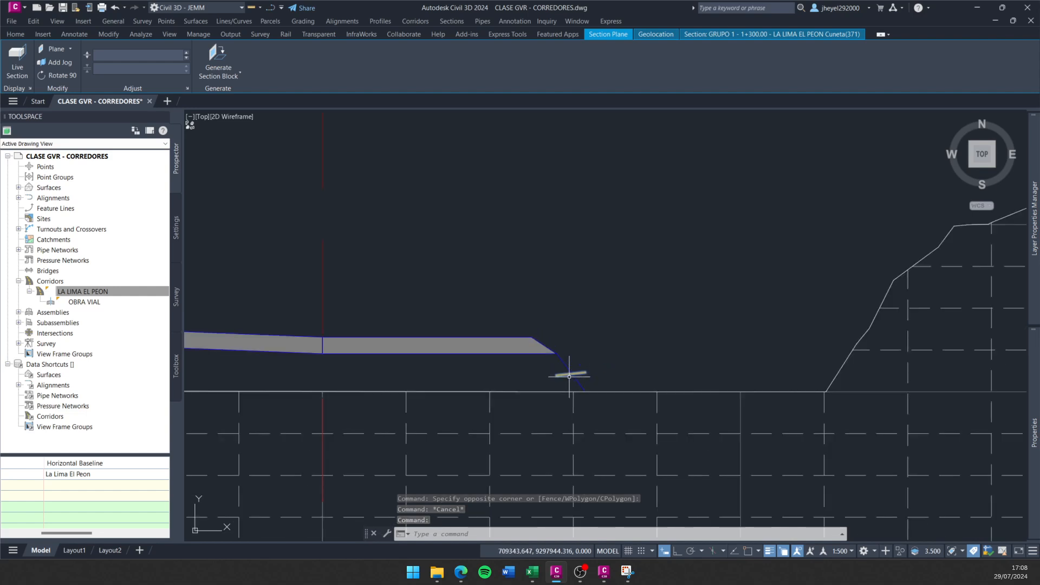
pyautogui.moveTo(581, 383); pyautogui.dragTo(482, 347, button='middle')
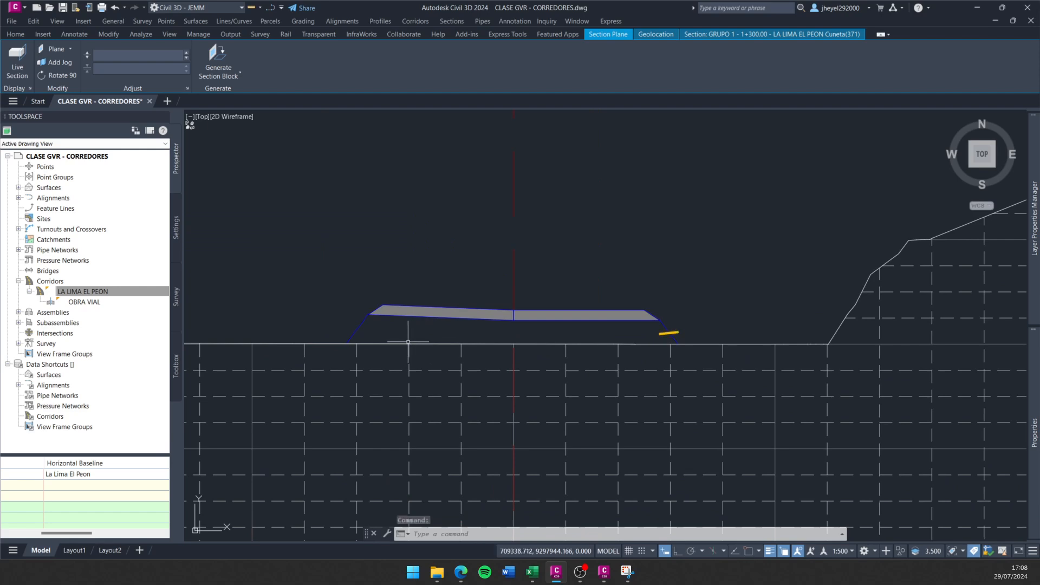
pyautogui.press('Escape')
pyautogui.scroll(6, 584, 342)
pyautogui.press('Escape')
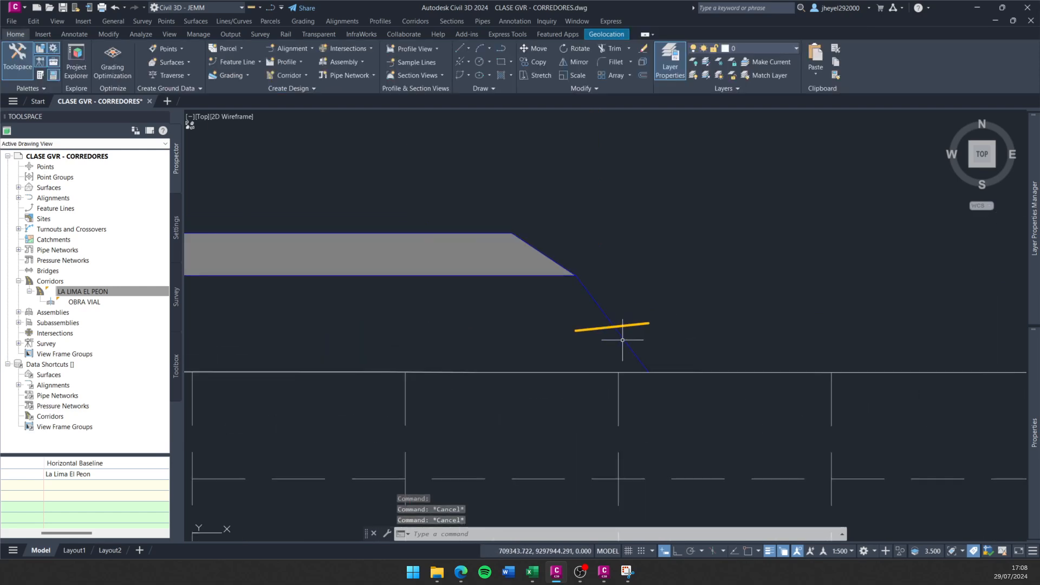
pyautogui.scroll(-4, 622, 341)
pyautogui.scroll(4, 607, 334)
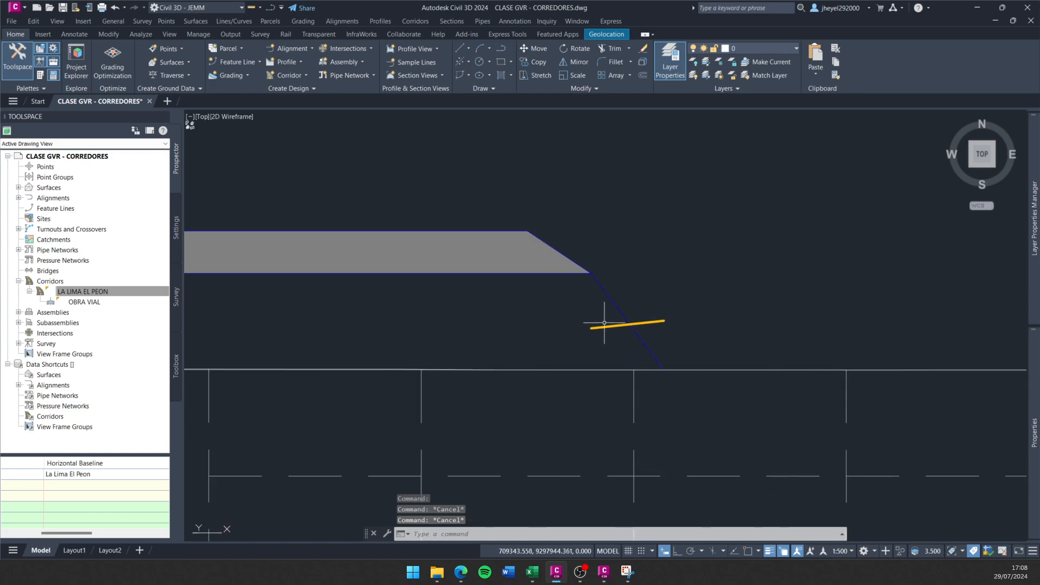
# Zoom from the 1+300 section view back to its sample line in plan.
pyautogui.click(577, 439)
pyautogui.click(550, 503)
pyautogui.rightClick(559, 437)
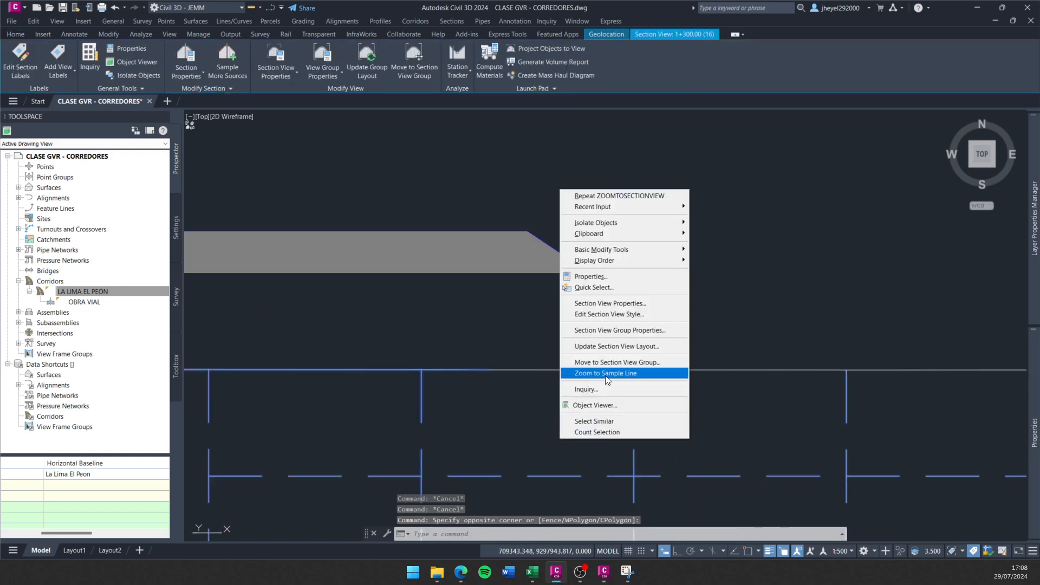
pyautogui.click(605, 373)
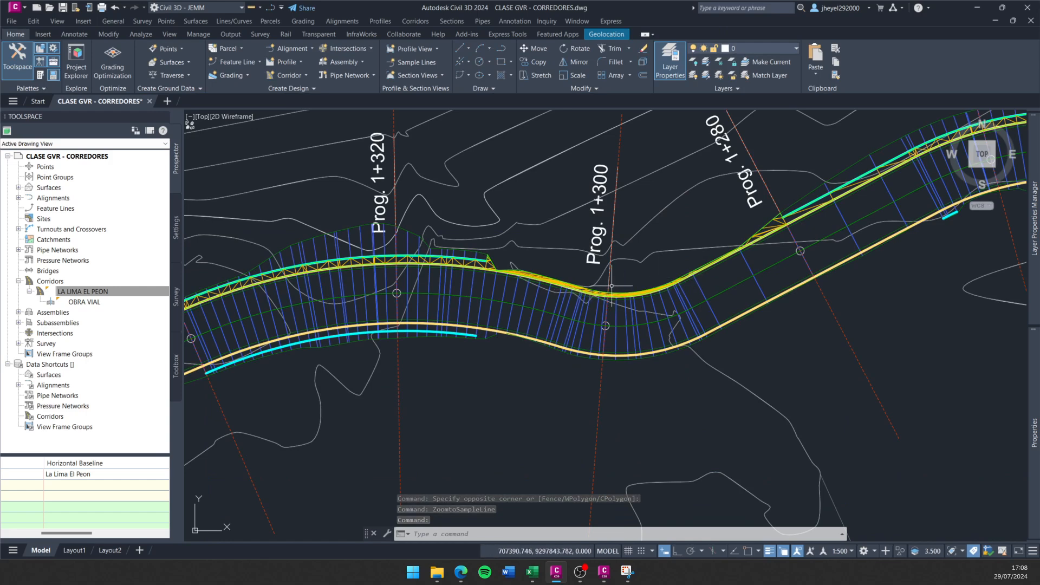
# Check the stray Cuneta surface triangles that bridge the gap in the ditch between Prog. 1+320 and Prog. 1+280.
pyautogui.scroll(4, 494, 260)
pyautogui.scroll(-4, 504, 265)
pyautogui.scroll(2, 546, 323)
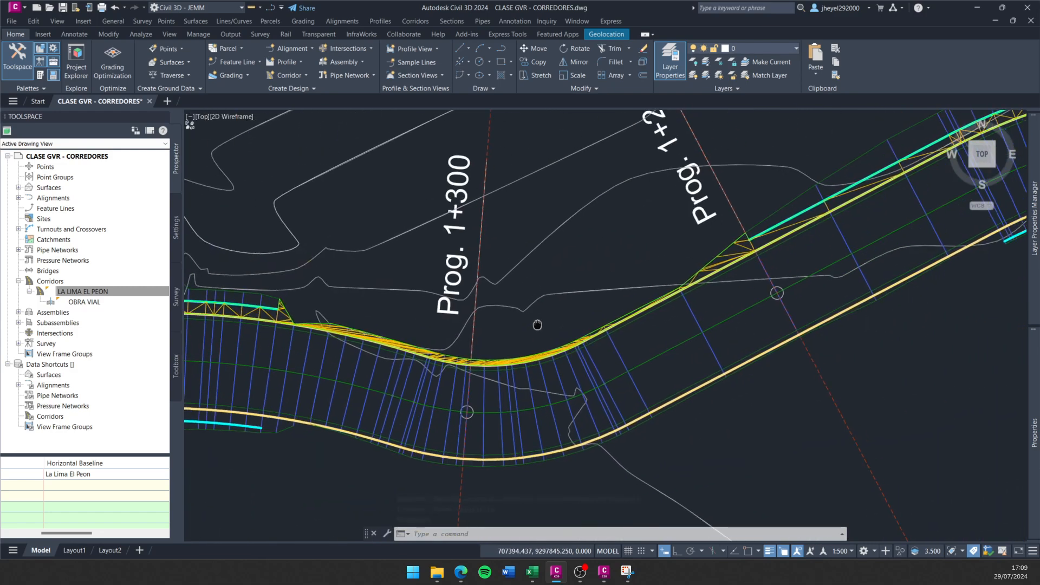
pyautogui.moveTo(546, 323); pyautogui.dragTo(606, 341, button='middle')
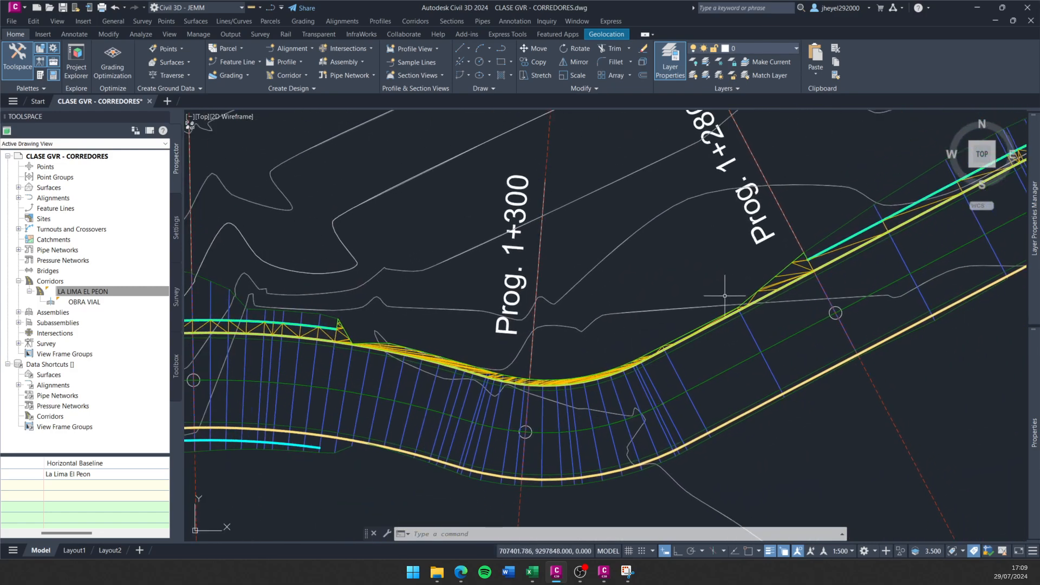
pyautogui.moveTo(819, 264); pyautogui.dragTo(595, 335, button='middle')
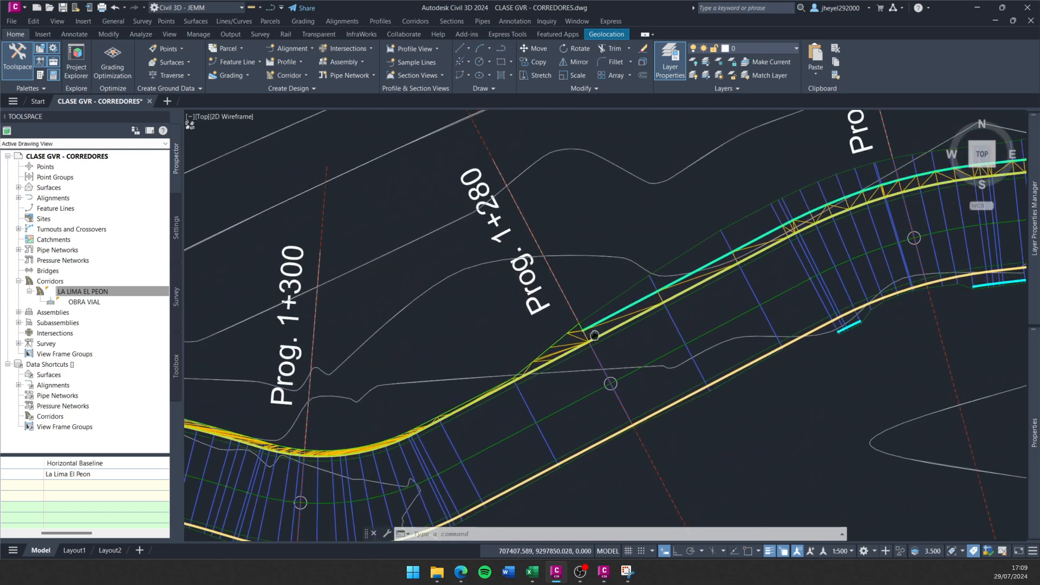
pyautogui.scroll(3, 594, 334)
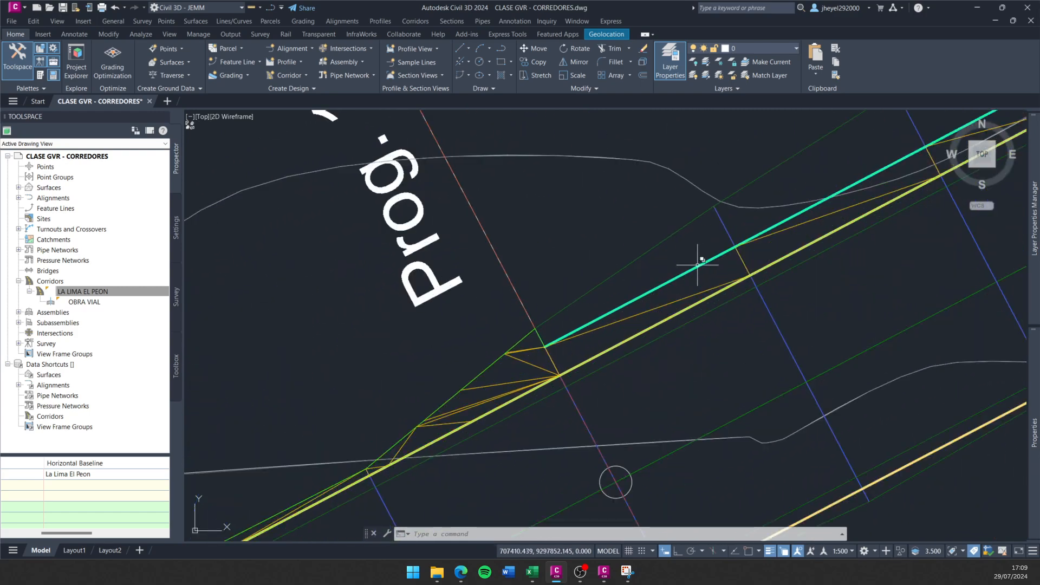
pyautogui.scroll(-2, 697, 265)
pyautogui.moveTo(635, 301); pyautogui.dragTo(725, 233, button='middle')
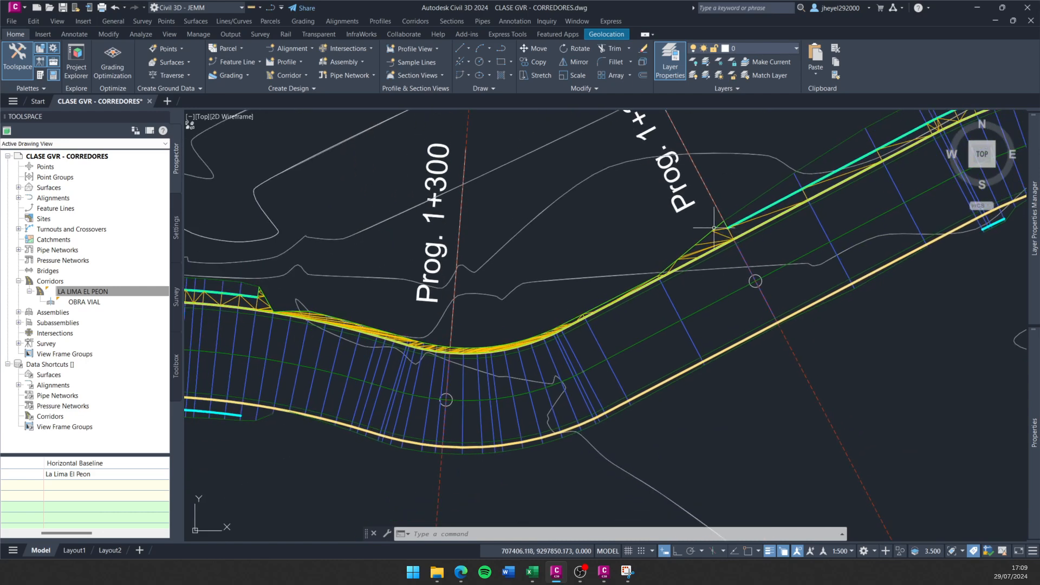
pyautogui.moveTo(340, 244)
pyautogui.mouseDown()
pyautogui.moveTo(260, 292)
pyautogui.moveTo(306, 340)
pyautogui.moveTo(585, 335)
pyautogui.moveTo(715, 255)
pyautogui.moveTo(677, 276)
pyautogui.moveTo(629, 266)
pyautogui.mouseUp()
pyautogui.press('Escape')
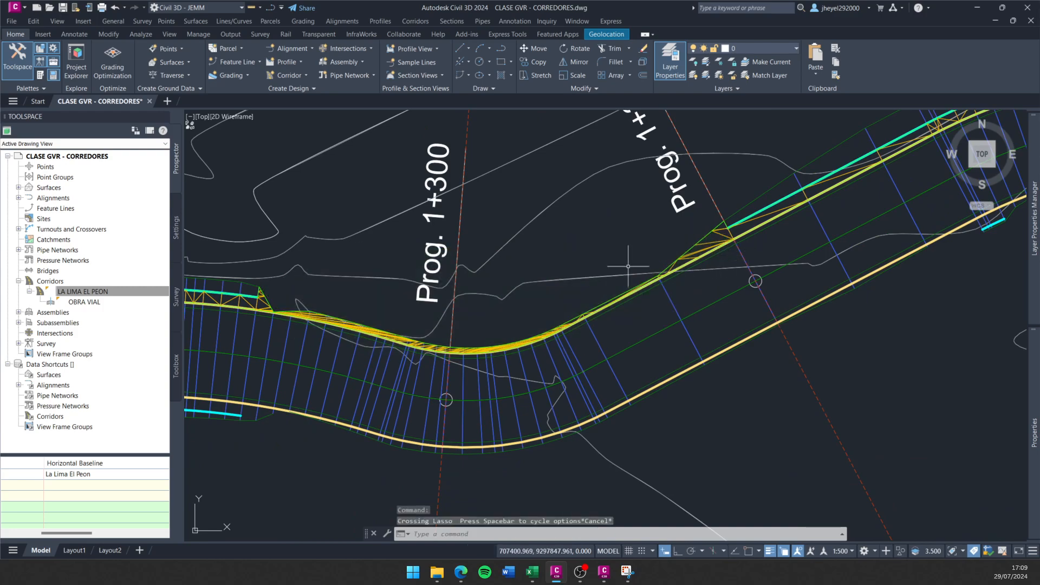
# Delete the Cuneta surface edges bridging the ditch gap through Prog. 1+300 with Delete Line, using a crossing window.
pyautogui.click(720, 233)
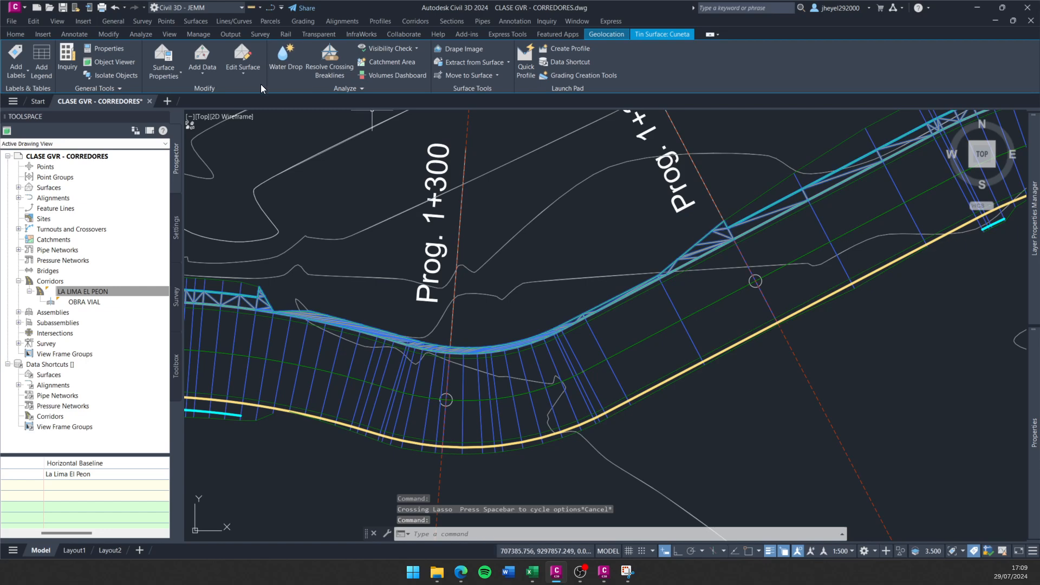
pyautogui.click(246, 69)
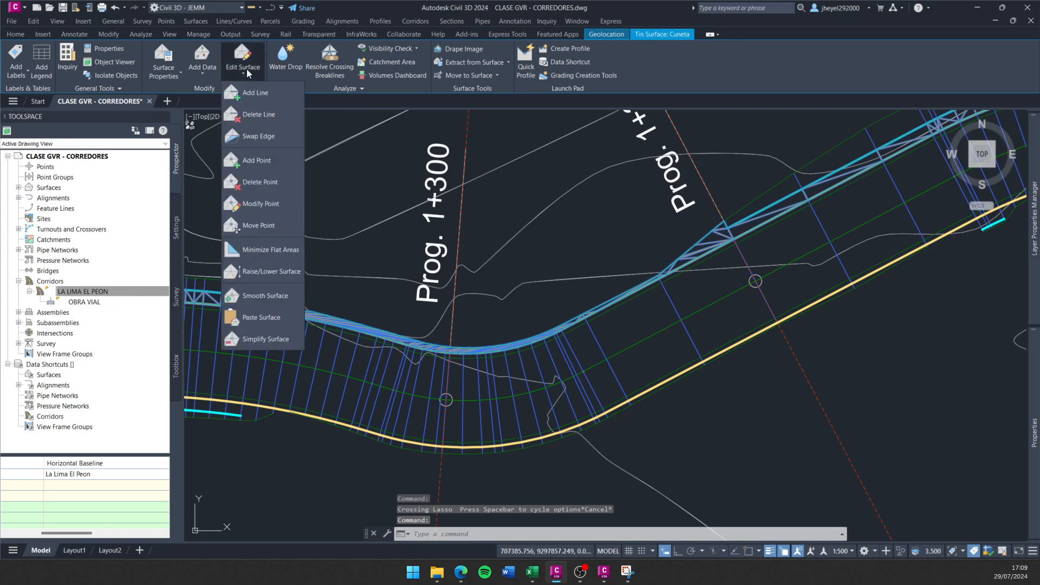
pyautogui.click(259, 114)
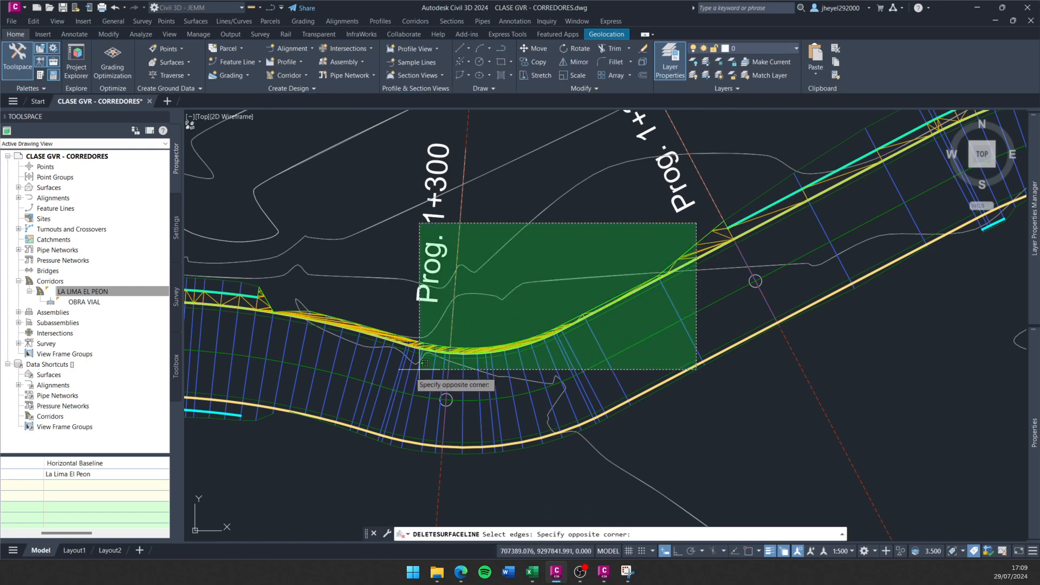
pyautogui.click(265, 418)
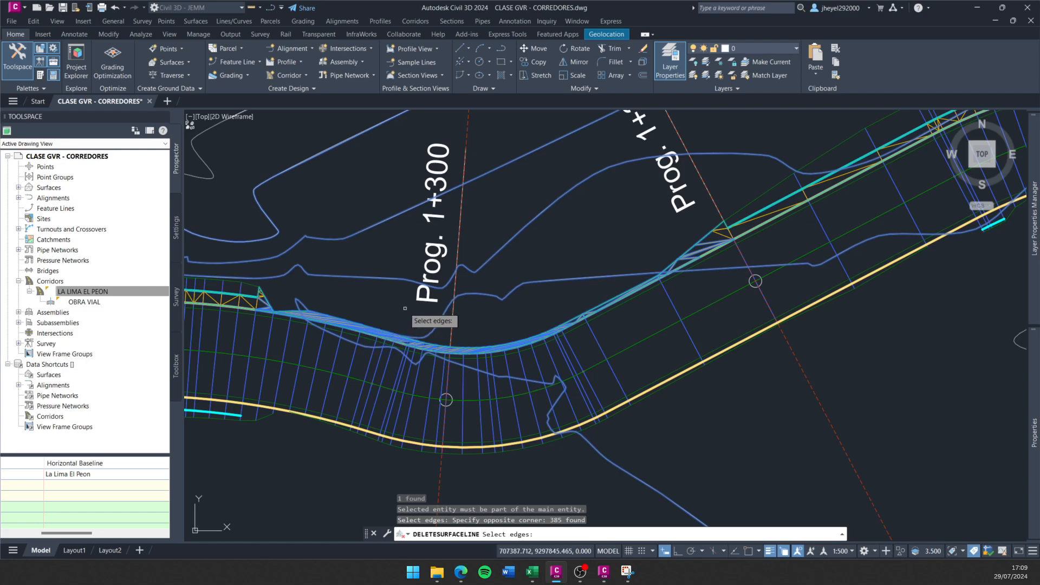
pyautogui.press('Return')
# Delete the leftover Cuneta surface edges beyond the ditch end between Prog. 1+320 and Prog. 1+300.
pyautogui.scroll(6, 255, 324)
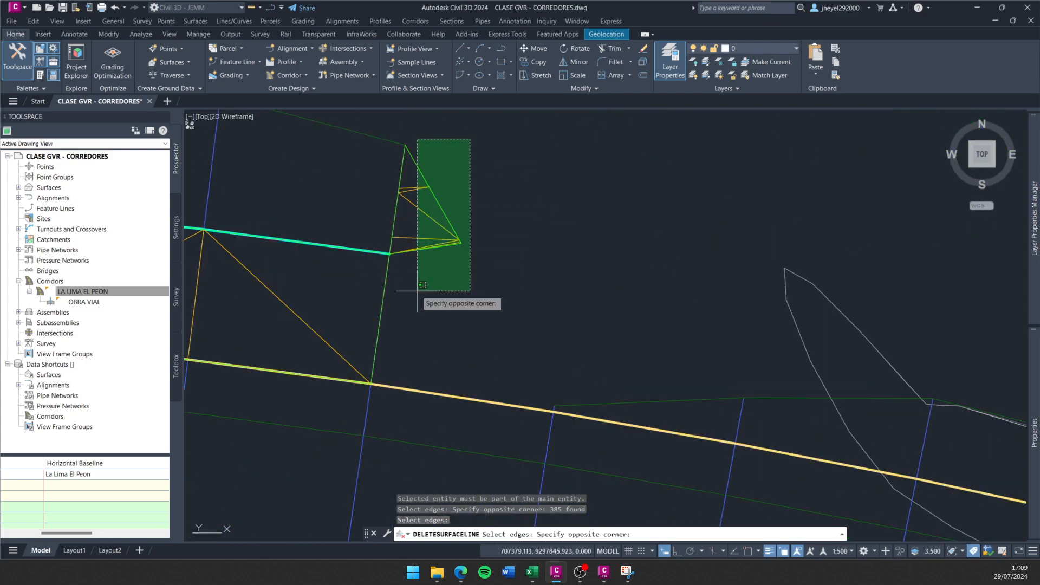
pyautogui.click(420, 266)
pyautogui.press('Return')
pyautogui.scroll(-2, 446, 266)
pyautogui.scroll(-3, 590, 285)
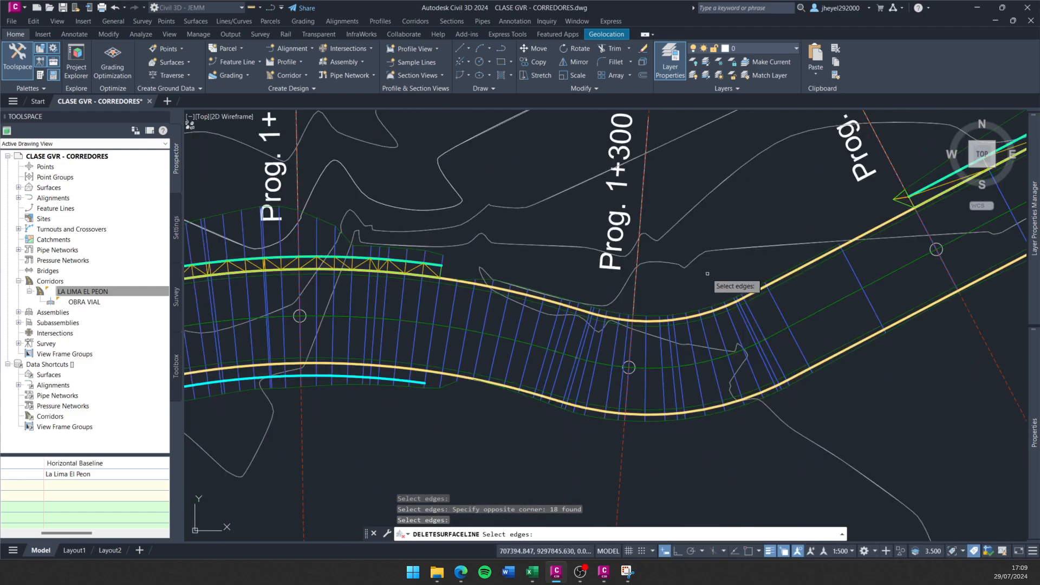
# Delete the leftover Cuneta surface edges beyond the ditch end at Prog. 1+280 and end the Delete Line command.
pyautogui.scroll(5, 464, 297)
pyautogui.click(439, 215)
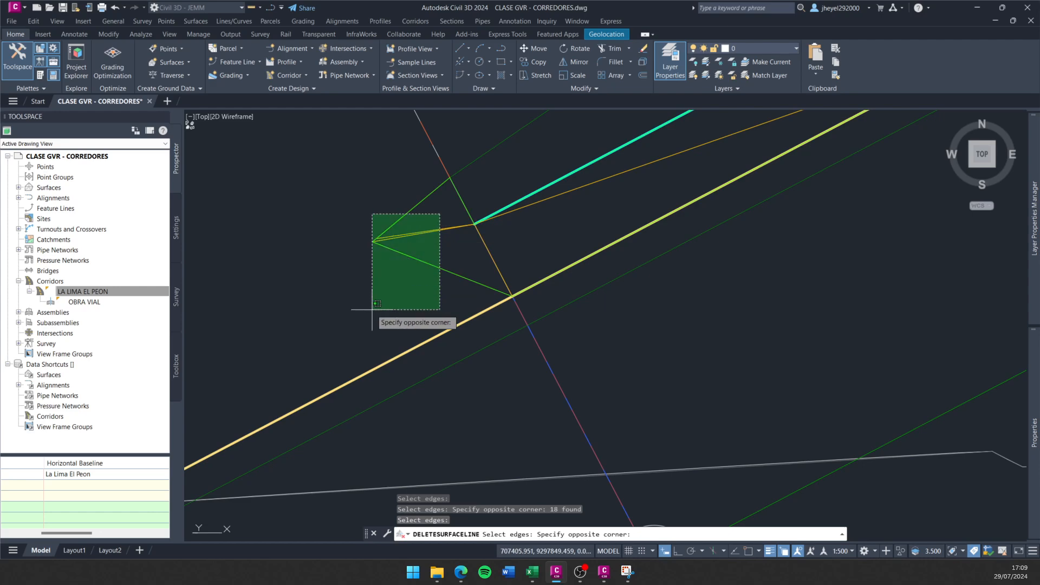
pyautogui.click(373, 311)
pyautogui.press('Return')
pyautogui.scroll(-4, 455, 279)
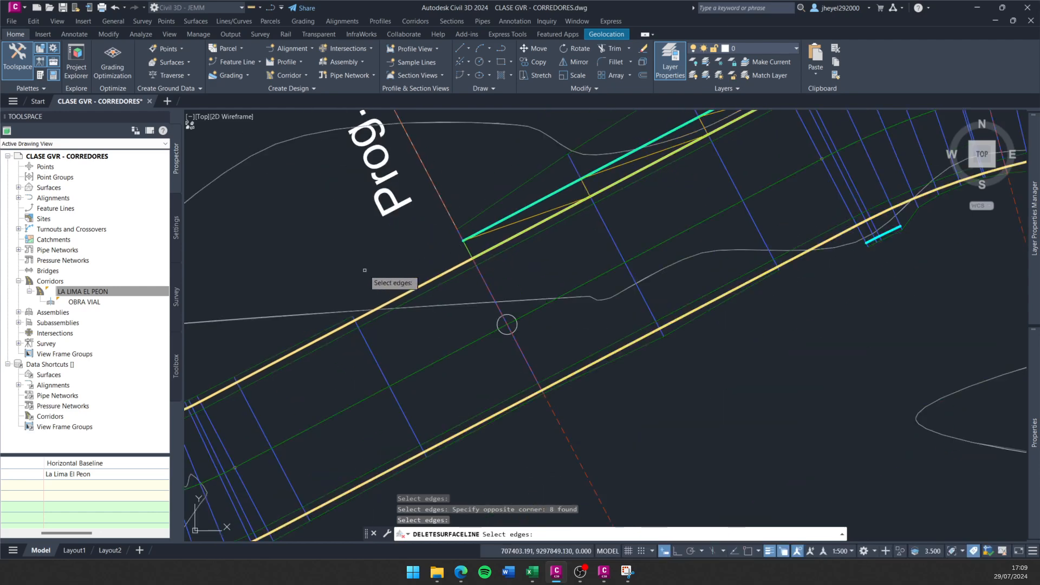
pyautogui.press('Escape')
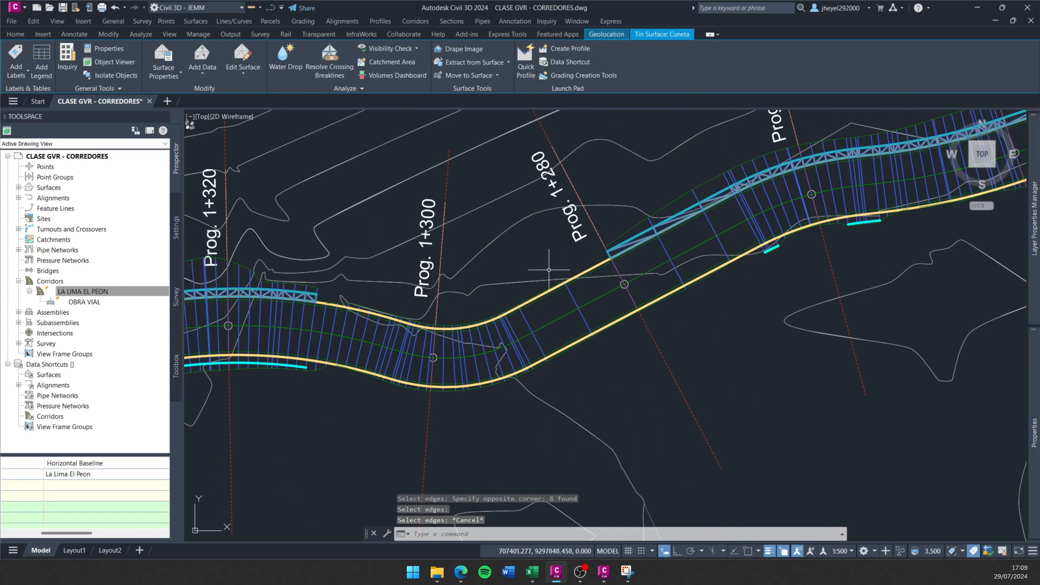
pyautogui.moveTo(561, 258); pyautogui.dragTo(641, 284, button='middle')
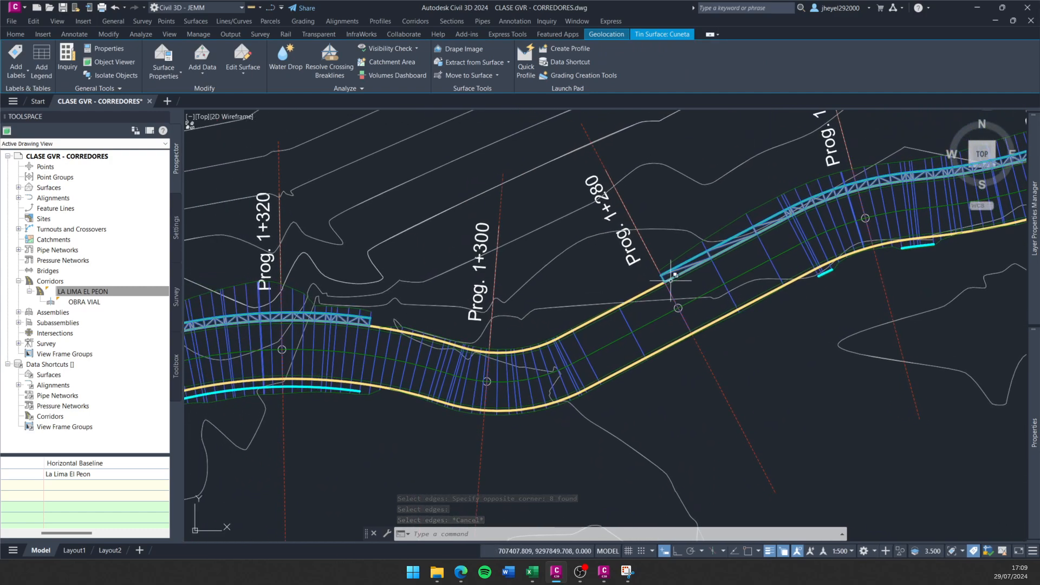
pyautogui.click(246, 74)
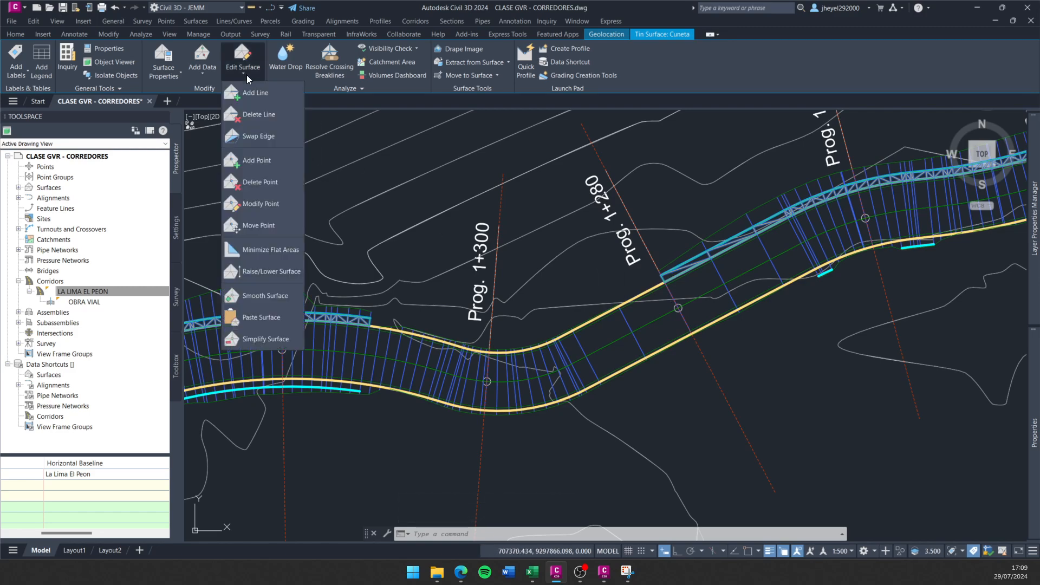
pyautogui.scroll(6, 785, 233)
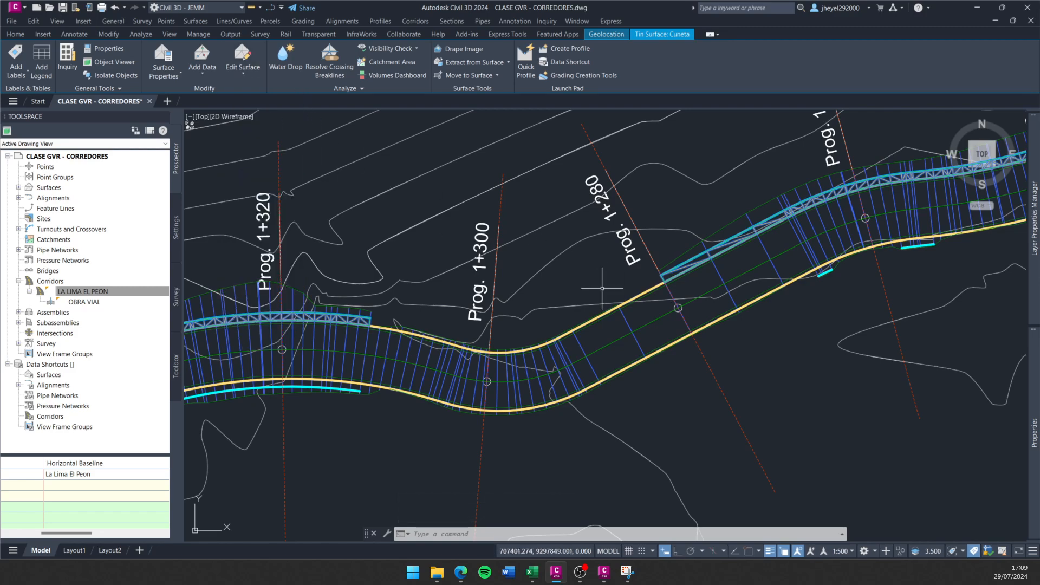
# Open the Cuneta surface in Object Viewer and set the SW Isometric view.
pyautogui.rightClick(512, 279)
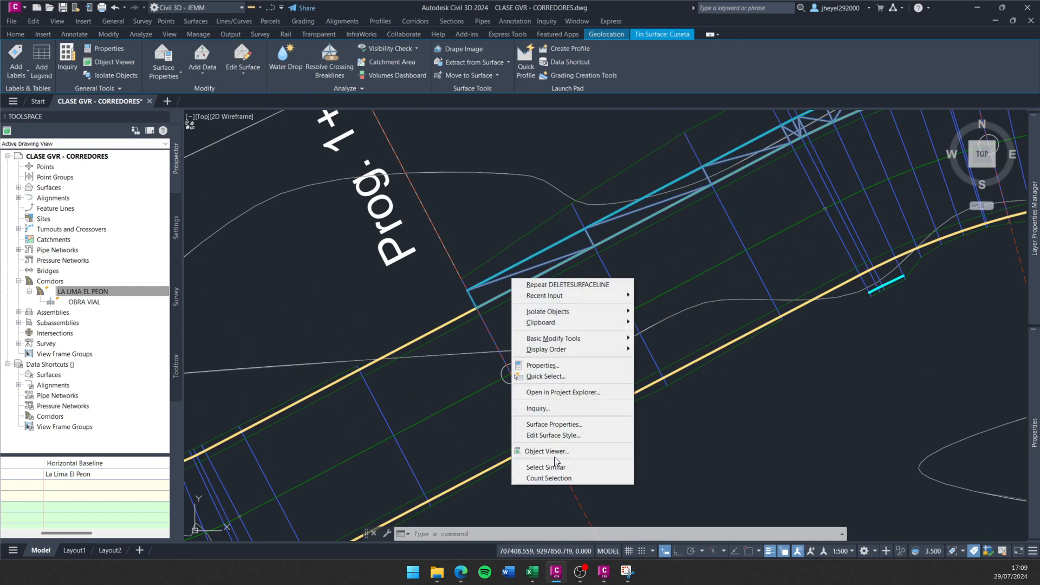
pyautogui.click(562, 451)
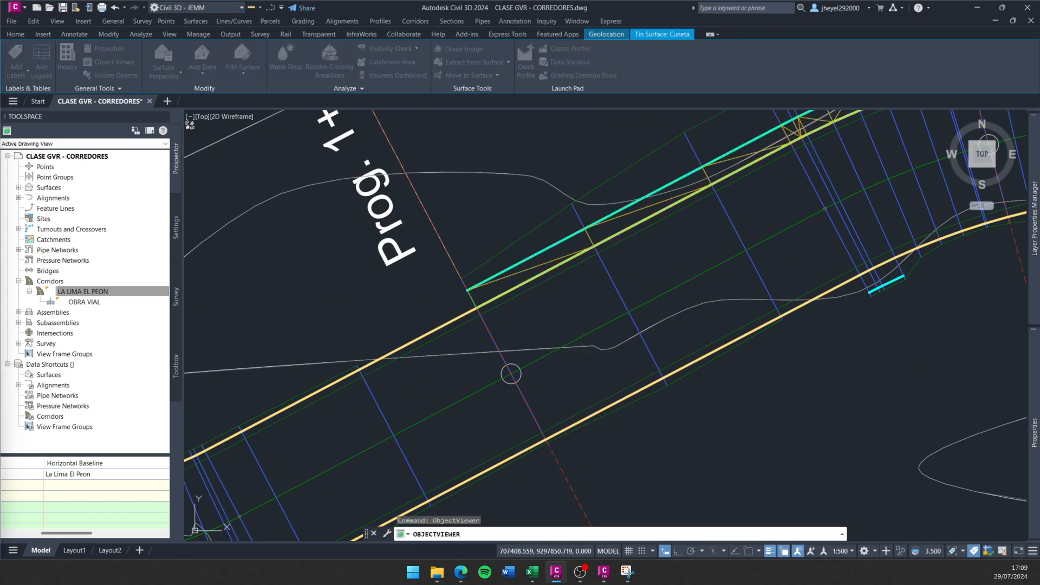
pyautogui.click(344, 39)
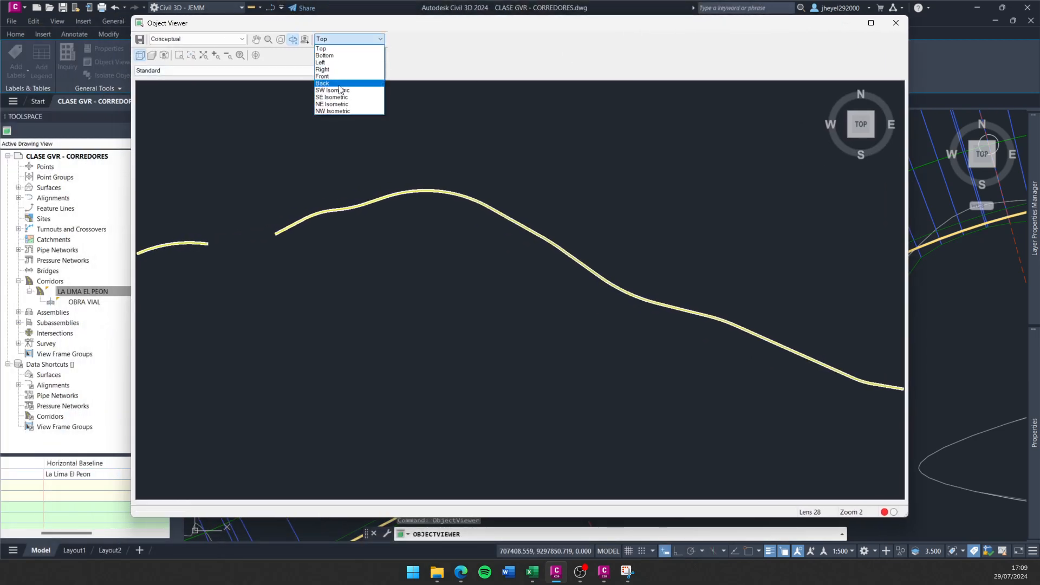
pyautogui.click(339, 92)
# Inspect the Cuneta surface up close in 3D around the ditch gap and at its ends, then close the viewer.
pyautogui.moveTo(370, 308); pyautogui.dragTo(517, 173, button='middle')
pyautogui.scroll(5, 518, 174)
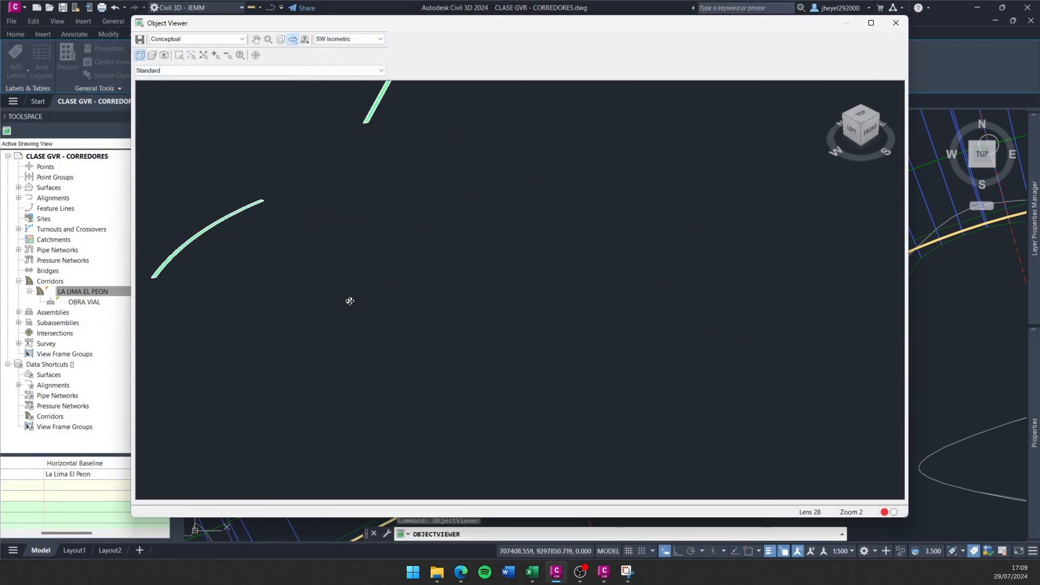
pyautogui.moveTo(252, 279); pyautogui.dragTo(486, 283, button='middle')
pyautogui.scroll(5, 486, 283)
pyautogui.scroll(2, 422, 285)
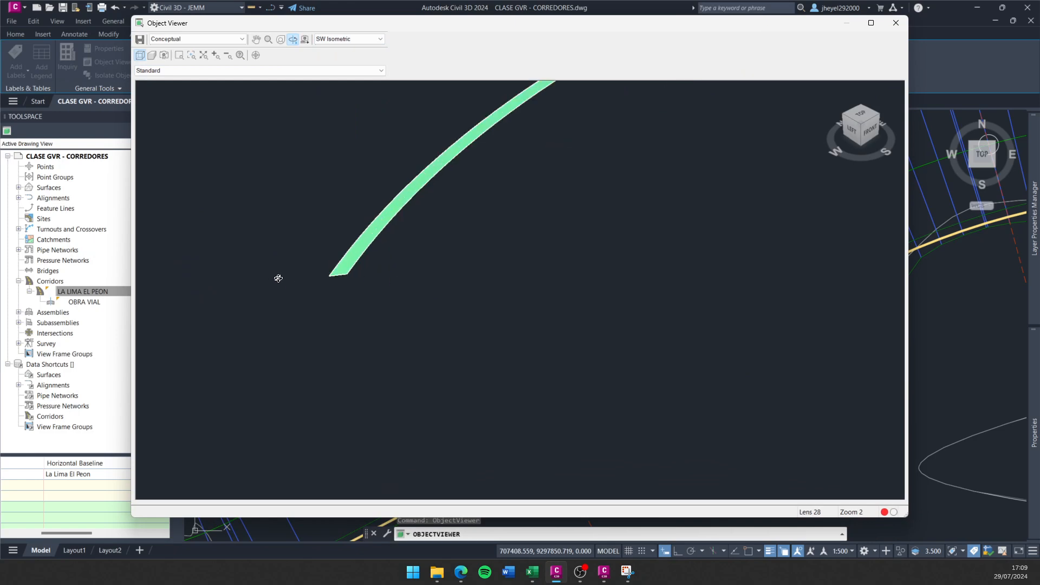
pyautogui.scroll(5, 265, 277)
pyautogui.moveTo(256, 277); pyautogui.dragTo(607, 352, button='middle')
pyautogui.moveTo(273, 305); pyautogui.dragTo(557, 351, button='middle')
pyautogui.moveTo(496, 349); pyautogui.dragTo(681, 210)
pyautogui.click(895, 22)
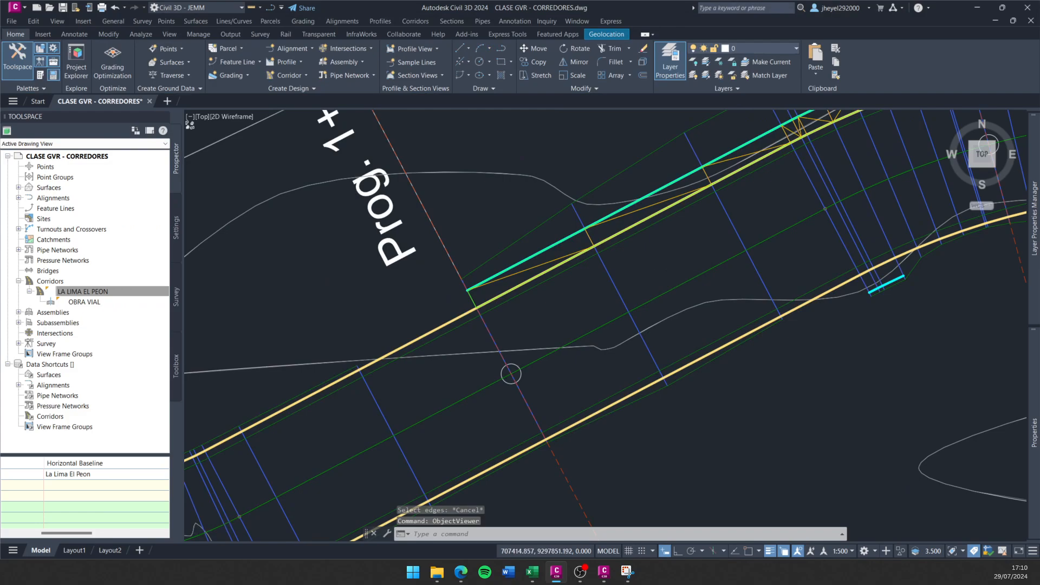
# Zoom to the section view of the Prog. 1+180 sample line and inspect the ditch link beside the pavement edge.
pyautogui.scroll(-4, 664, 259)
pyautogui.scroll(4, 664, 259)
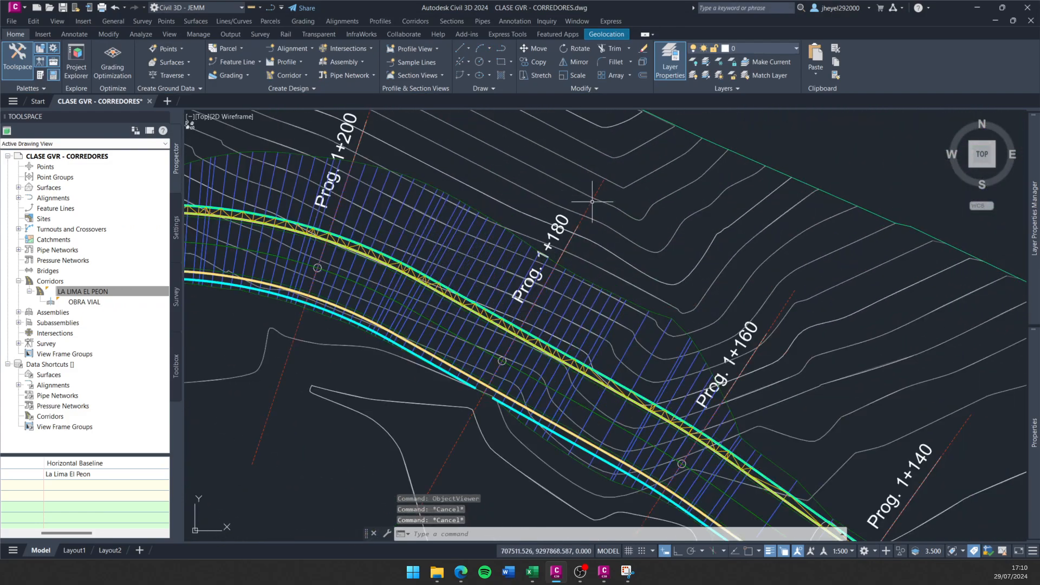
pyautogui.click(585, 211)
pyautogui.rightClick(563, 200)
pyautogui.click(623, 378)
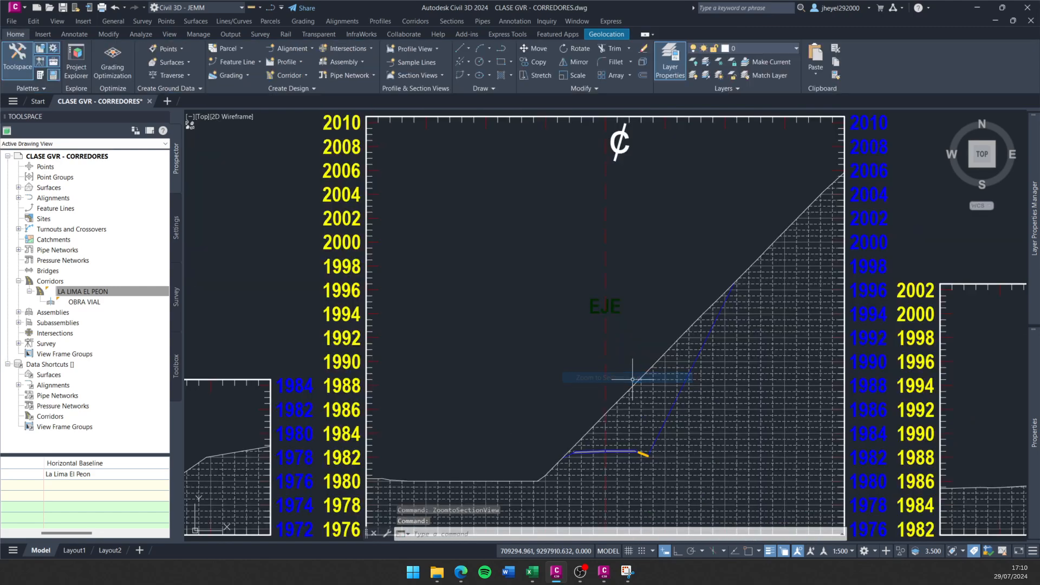
pyautogui.scroll(5, 645, 337)
pyautogui.scroll(4, 645, 337)
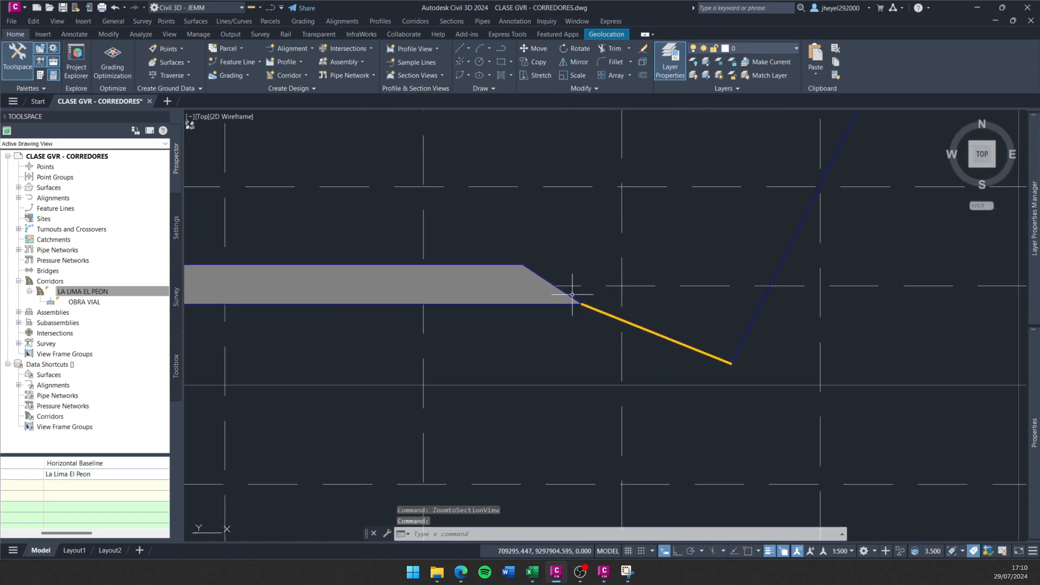
pyautogui.moveTo(587, 295)
pyautogui.mouseDown()
pyautogui.moveTo(774, 367)
pyautogui.moveTo(574, 297)
pyautogui.mouseUp()
pyautogui.press('Escape')
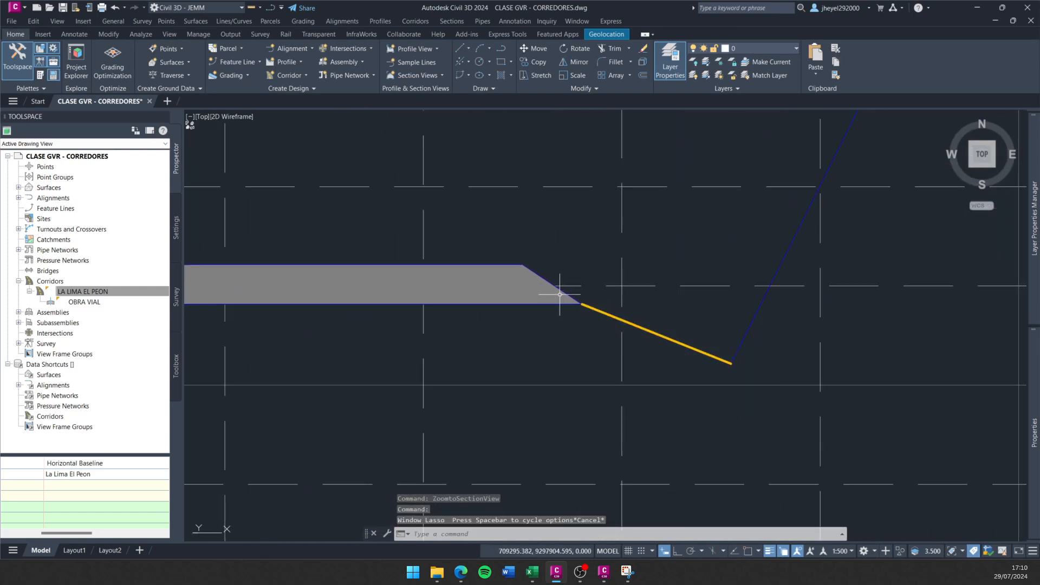
# Compare the neighbouring section views and return from the 1+180 section view to its sample line in plan.
pyautogui.scroll(-5, 555, 325)
pyautogui.scroll(-5, 542, 328)
pyautogui.scroll(3, 433, 257)
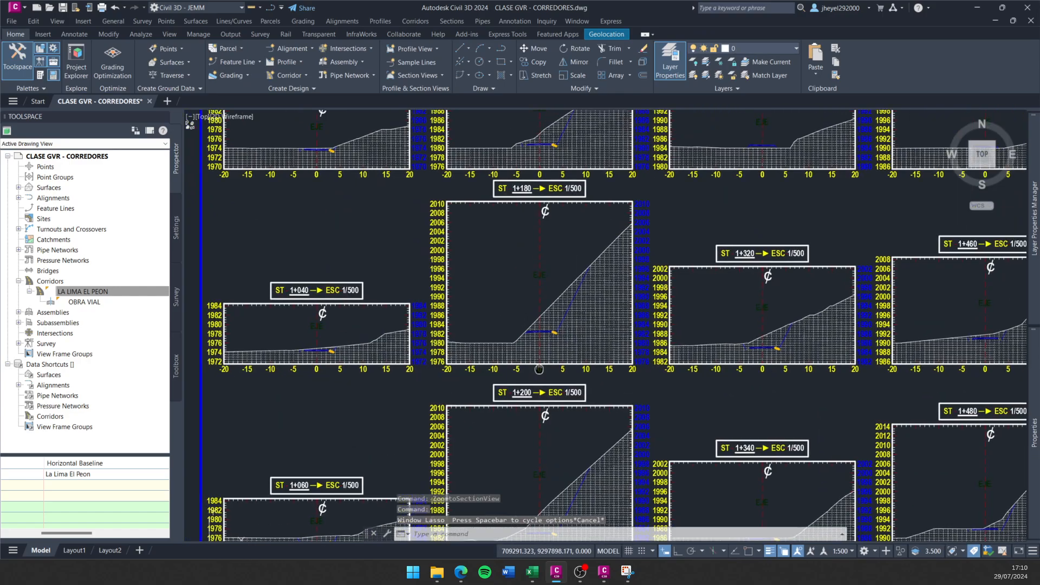
pyautogui.scroll(6, 605, 322)
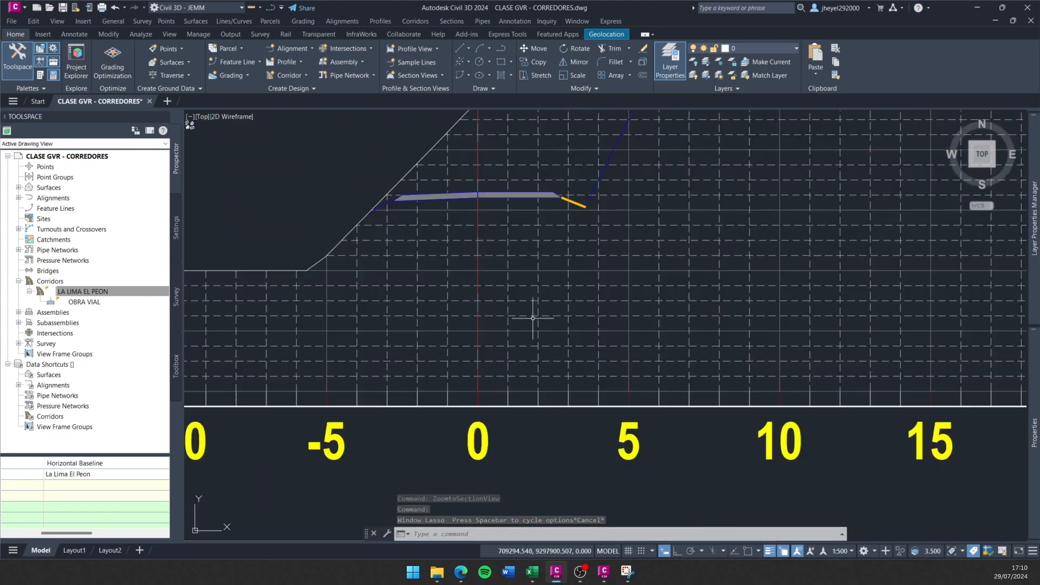
pyautogui.press('Escape')
pyautogui.click(522, 309)
pyautogui.rightClick(522, 310)
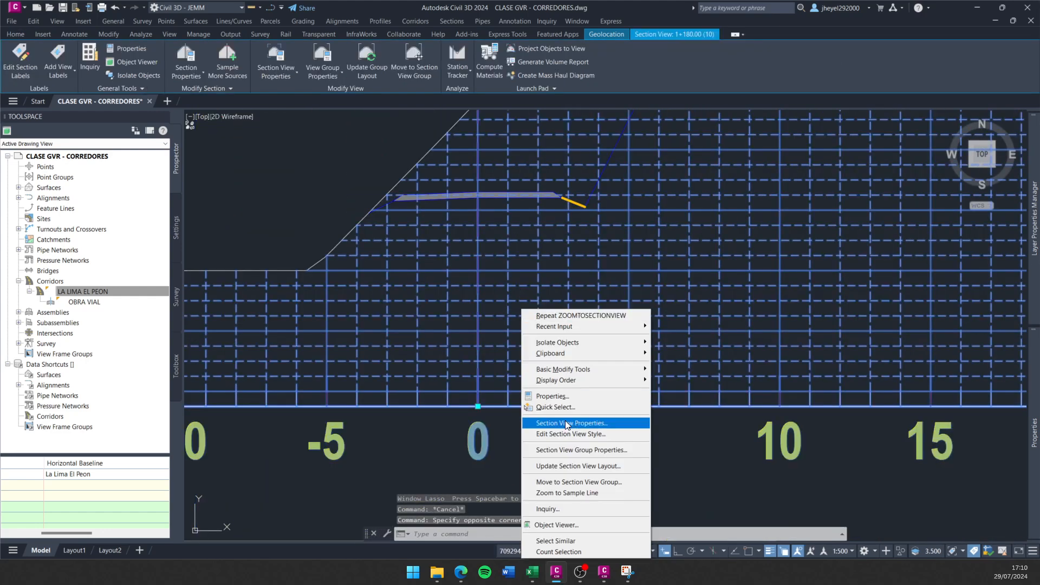
pyautogui.click(574, 493)
pyautogui.scroll(5, 561, 363)
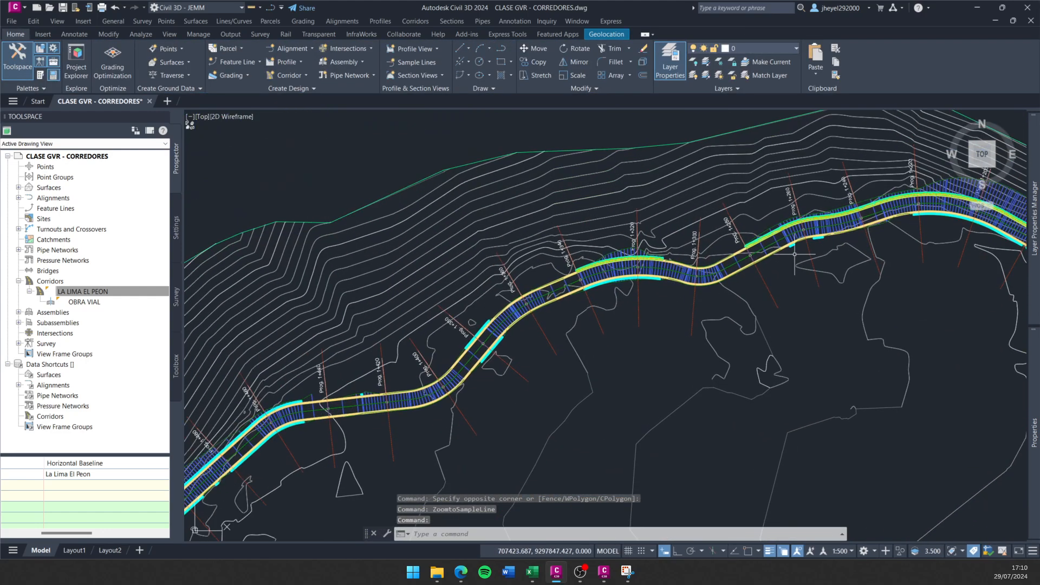
pyautogui.press('Escape')
# Select the Cuneta surface near Prog. 1+340 and examine where it starts and ends along the corridor towards Prog. 1+400.
pyautogui.scroll(4, 532, 267)
pyautogui.scroll(4, 532, 267)
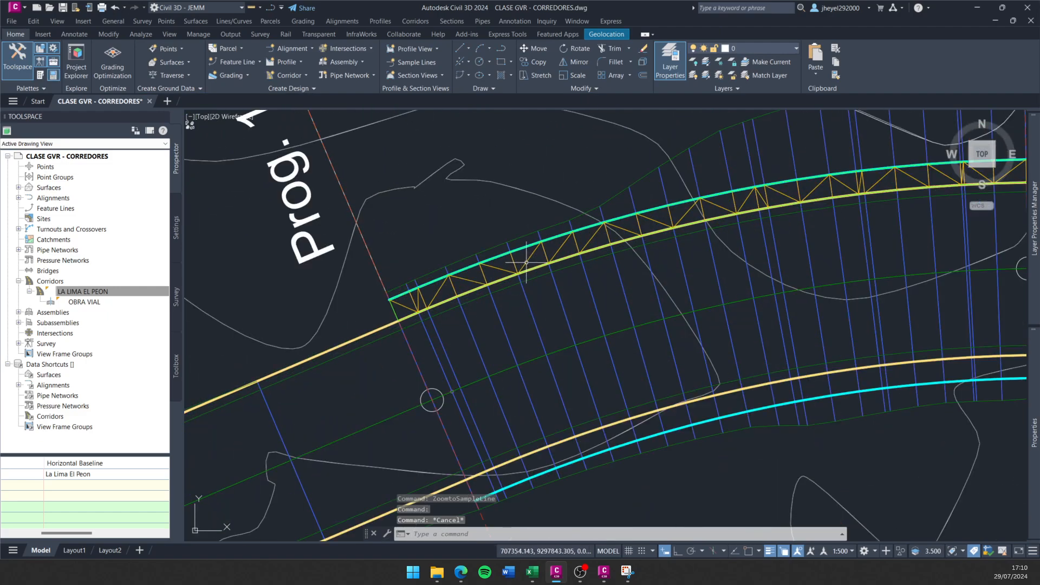
pyautogui.click(510, 273)
pyautogui.scroll(-4, 509, 273)
pyautogui.scroll(5, 464, 232)
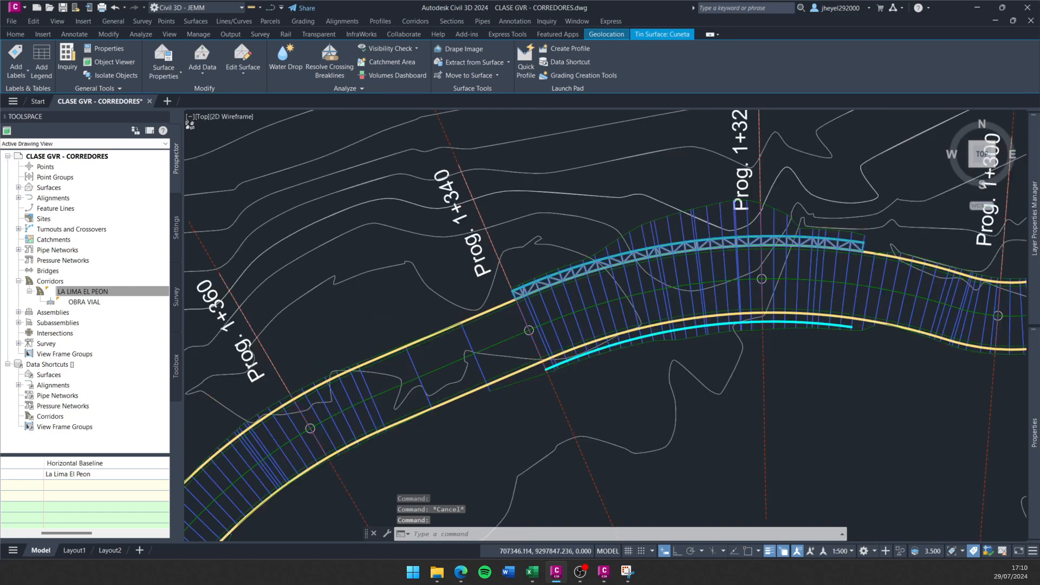
pyautogui.scroll(-5, 463, 310)
pyautogui.moveTo(455, 317); pyautogui.dragTo(667, 222, button='middle')
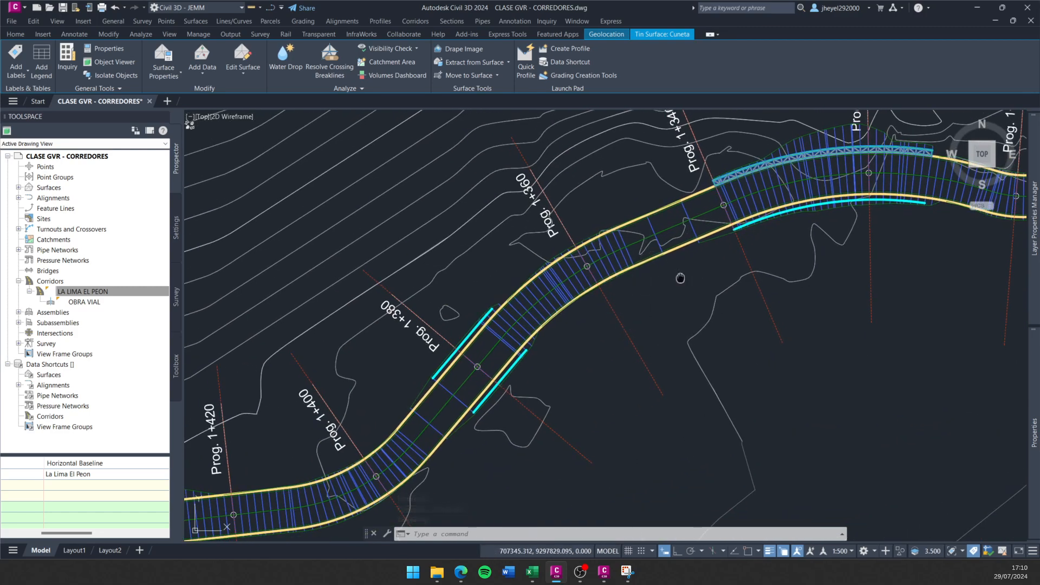
pyautogui.moveTo(682, 280); pyautogui.dragTo(442, 340, button='middle')
pyautogui.scroll(5, 439, 289)
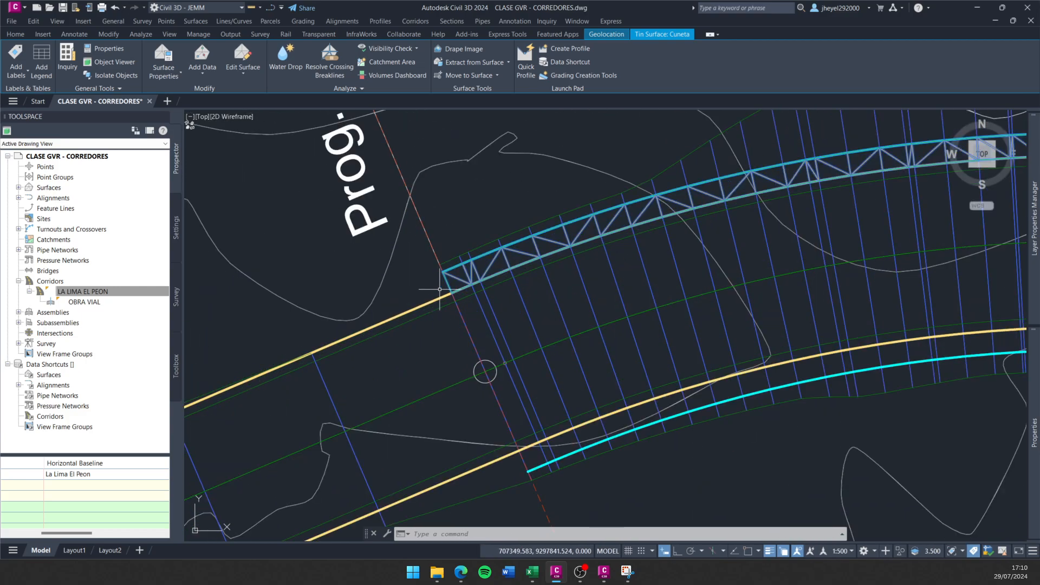
pyautogui.scroll(-7, 627, 227)
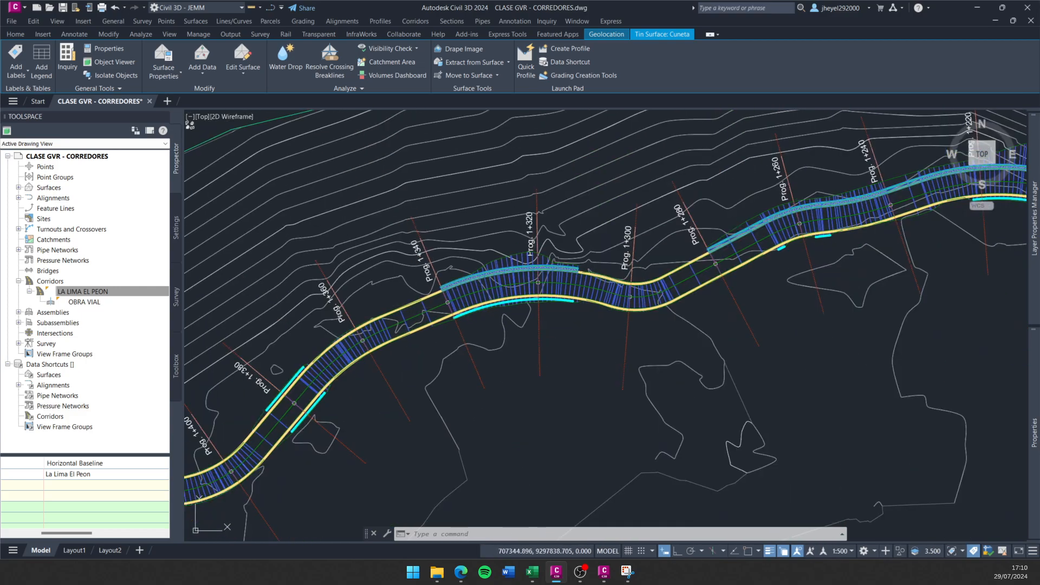
pyautogui.moveTo(615, 232); pyautogui.dragTo(627, 228, button='middle')
pyautogui.scroll(2, 627, 228)
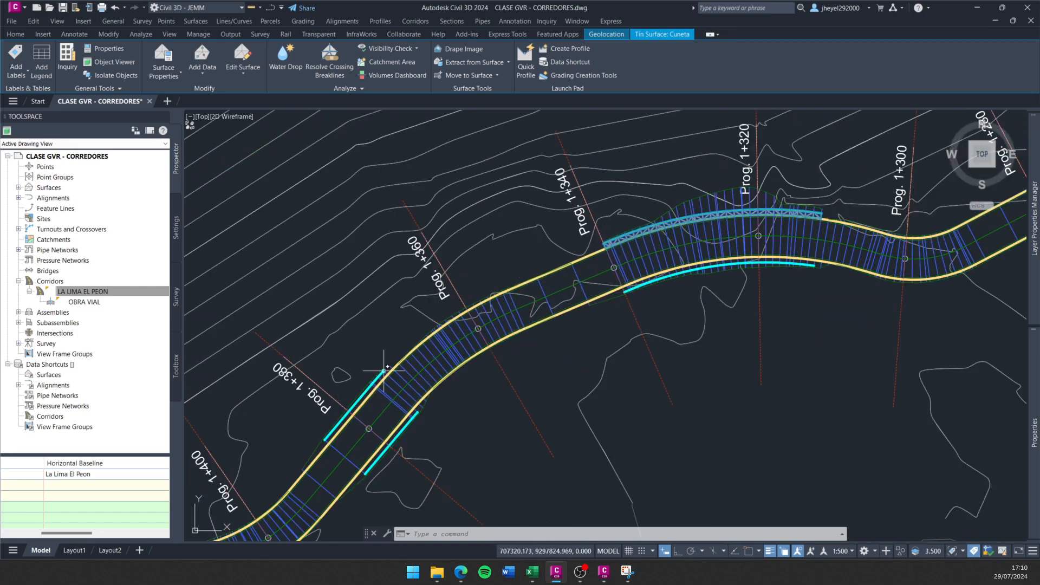
pyautogui.moveTo(385, 364); pyautogui.dragTo(670, 230, button='middle')
pyautogui.moveTo(889, 123); pyautogui.dragTo(303, 339, button='middle')
pyautogui.press('Escape')
pyautogui.scroll(6, 334, 299)
pyautogui.press('Escape')
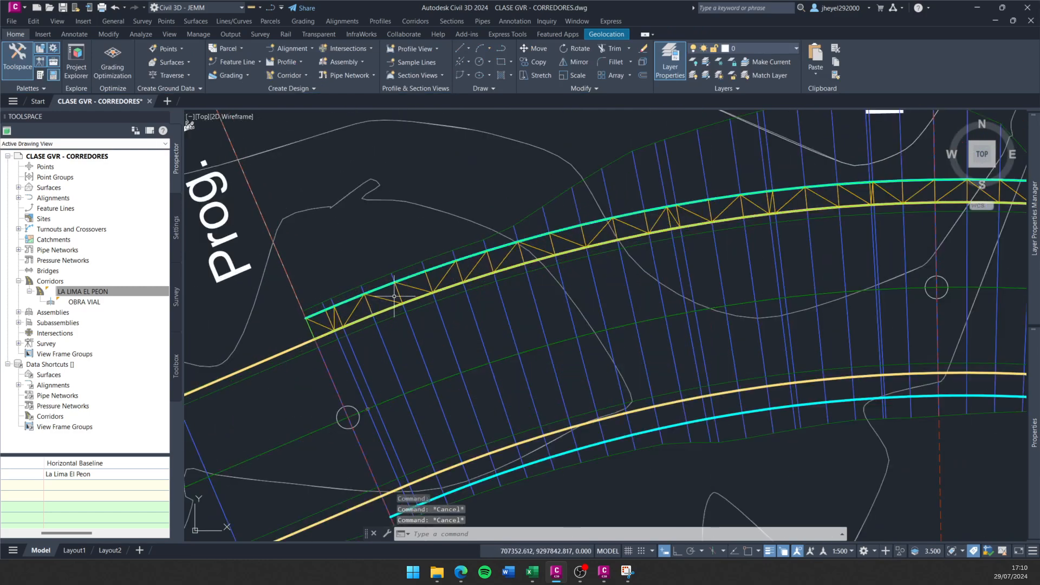
# Set the Cuneta surface's style to _No Display in the properties of the LA LIMA EL PEON corridor.
pyautogui.click(421, 341)
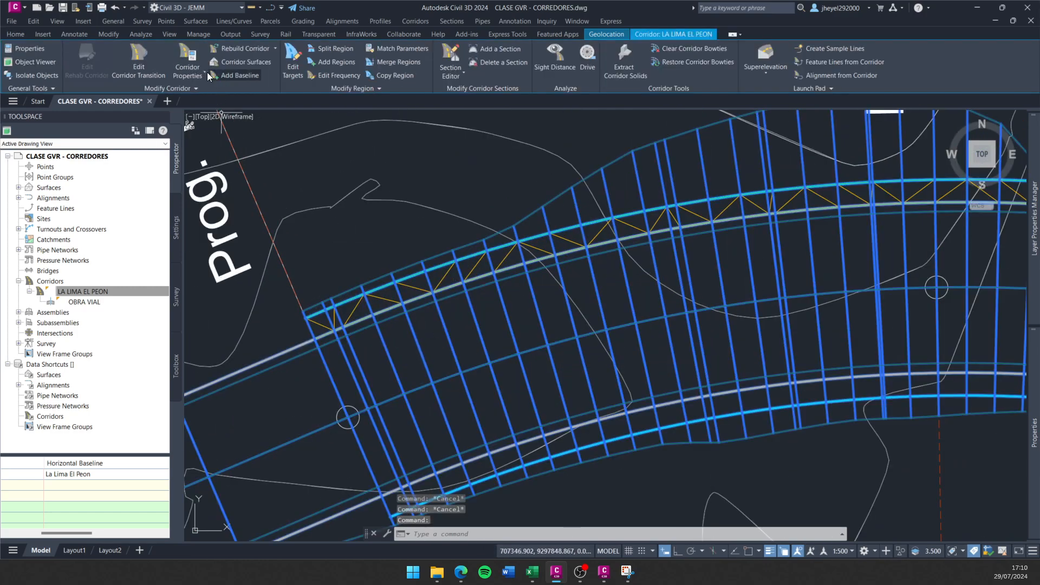
pyautogui.click(205, 61)
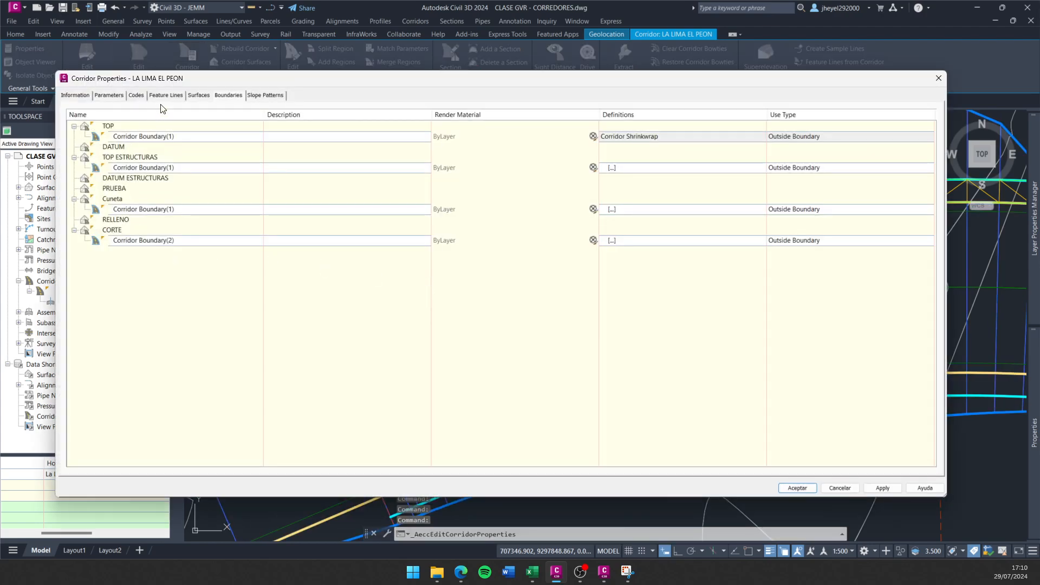
pyautogui.click(198, 96)
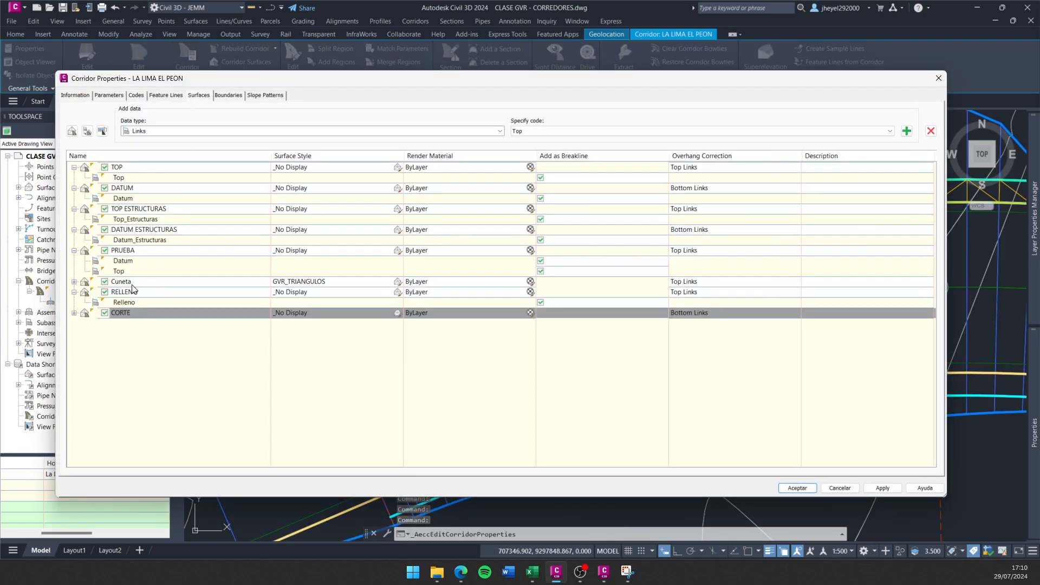
pyautogui.click(397, 282)
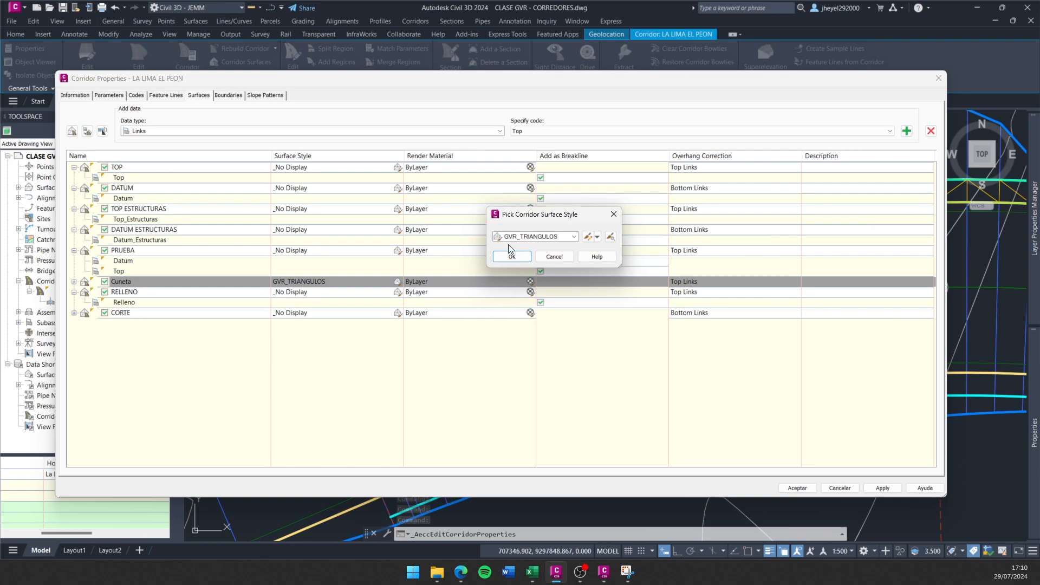
pyautogui.click(540, 237)
pyautogui.scroll(10, 534, 258)
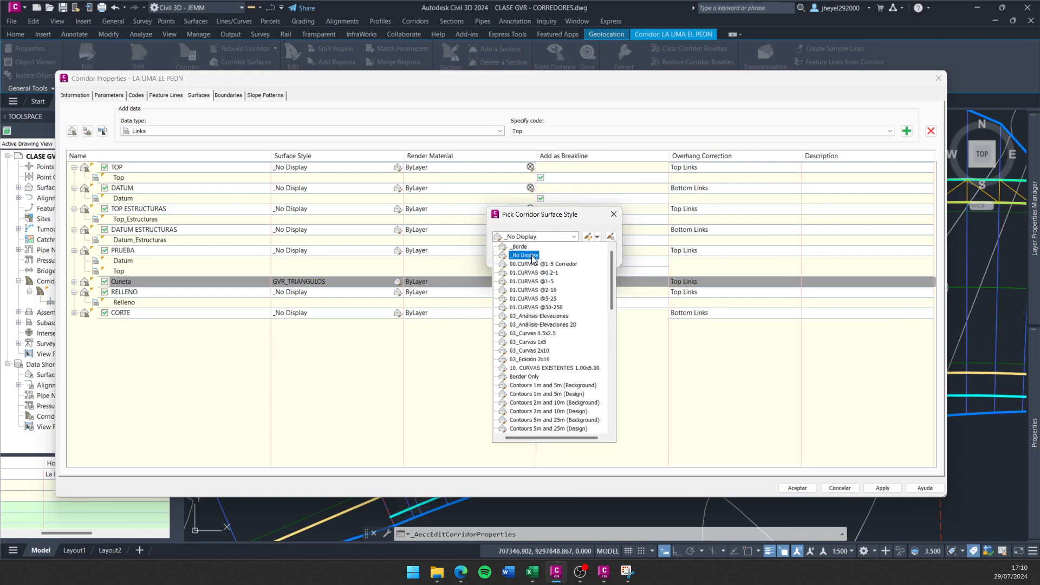
pyautogui.click(533, 255)
pyautogui.click(515, 258)
pyautogui.click(798, 488)
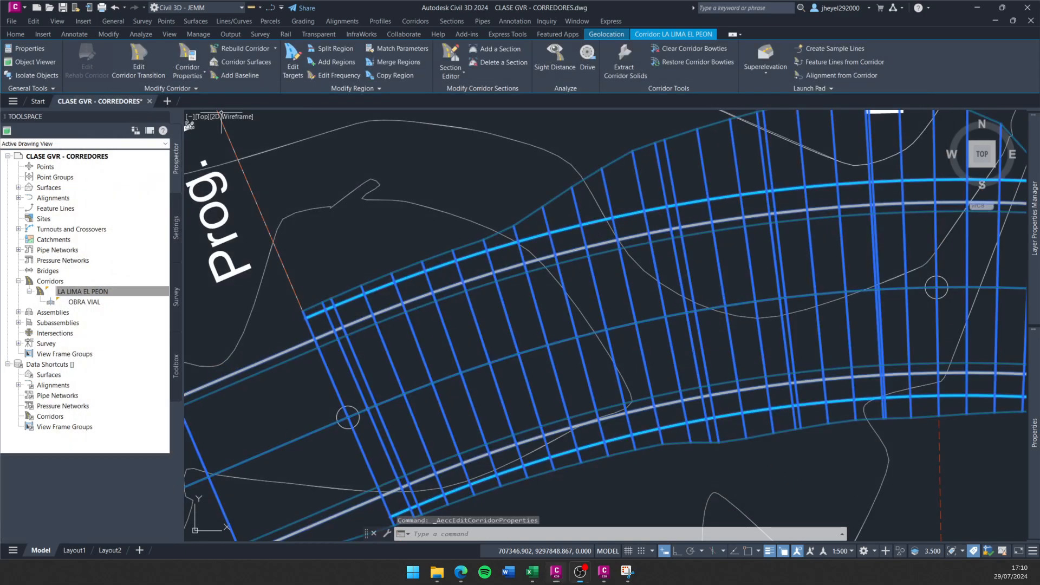
pyautogui.moveTo(474, 205); pyautogui.dragTo(450, 255, button='middle')
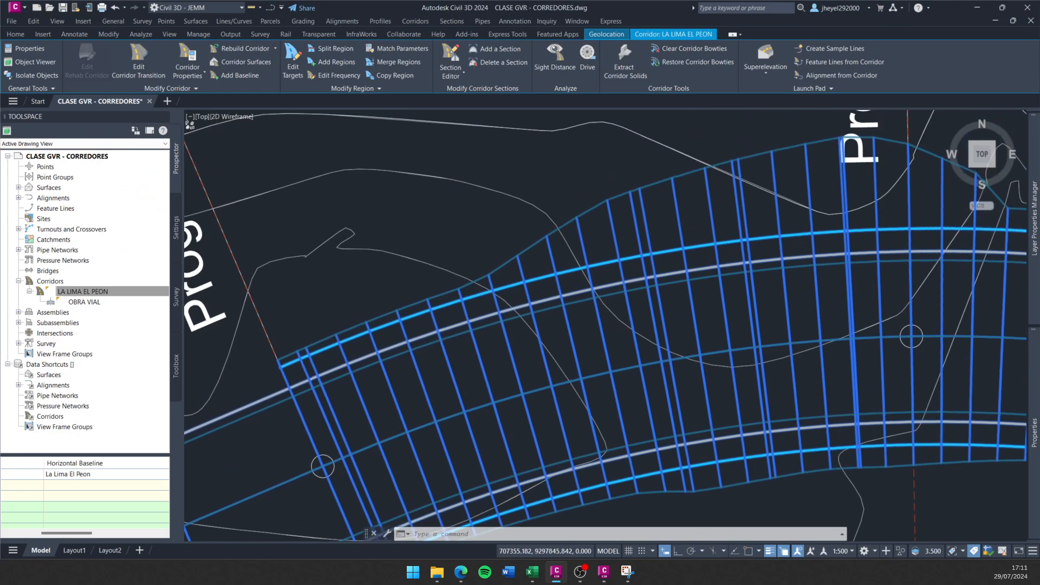
pyautogui.press('Escape')
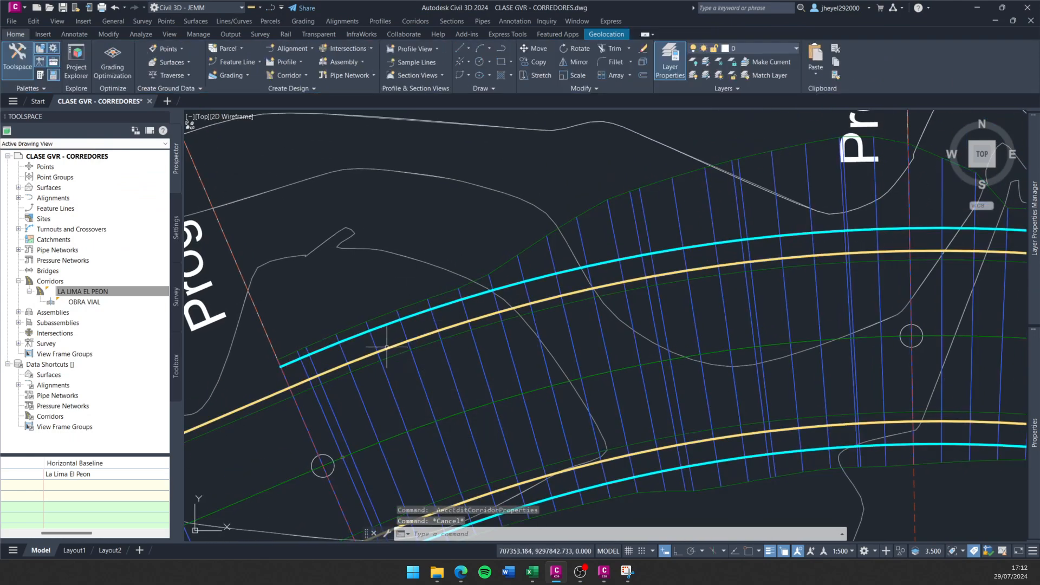
pyautogui.press('Escape')
# Examine the corridor in plan along its length from Prog. 1+340 back to Prog. 1+180.
pyautogui.scroll(-5, 390, 353)
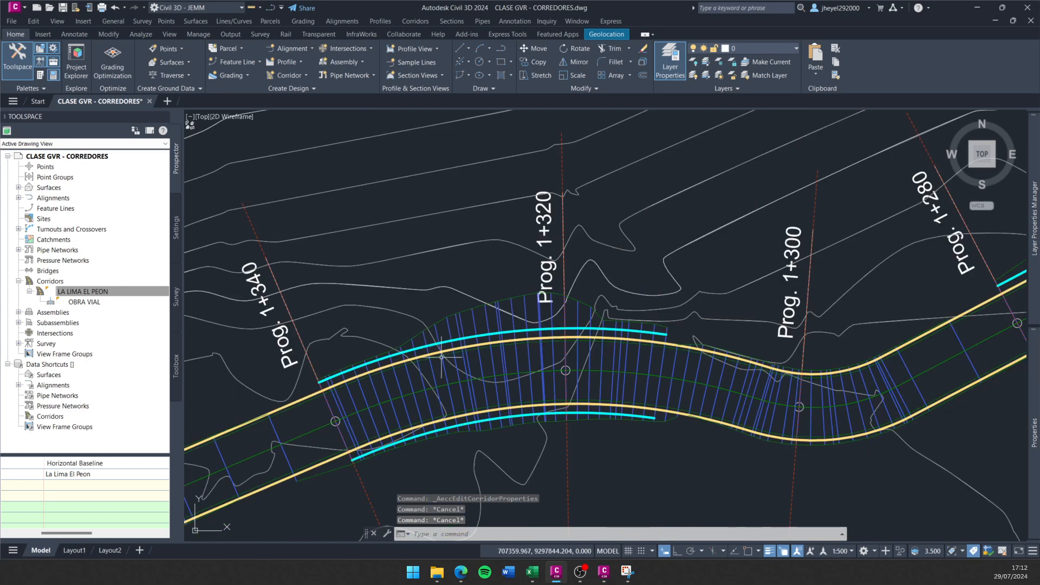
pyautogui.moveTo(441, 356)
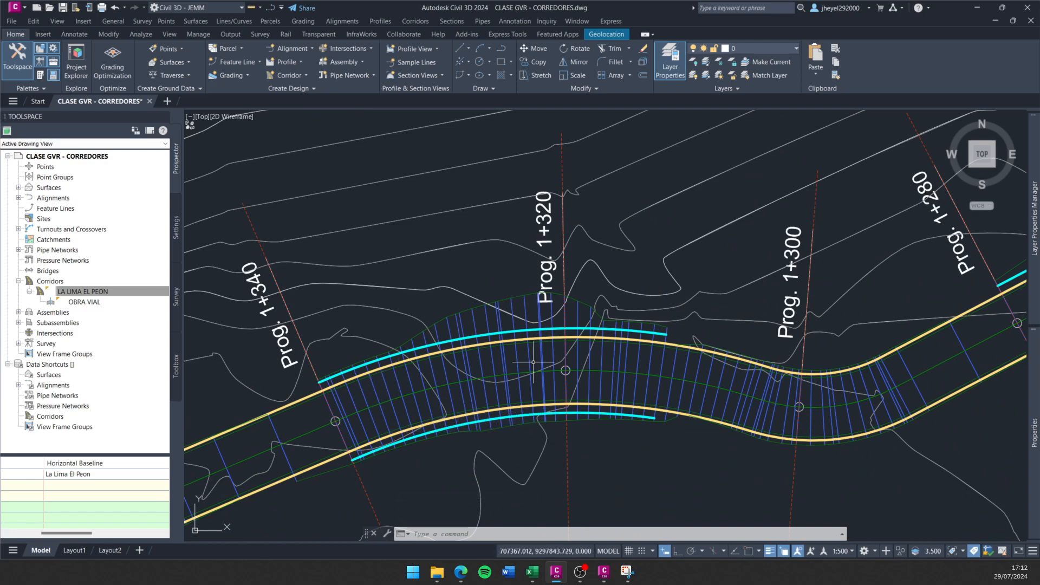
pyautogui.moveTo(631, 375); pyautogui.dragTo(334, 399, button='middle')
pyautogui.moveTo(875, 280); pyautogui.dragTo(563, 356, button='middle')
pyautogui.moveTo(660, 311); pyautogui.dragTo(406, 392, button='middle')
pyautogui.moveTo(736, 326); pyautogui.dragTo(410, 369, button='middle')
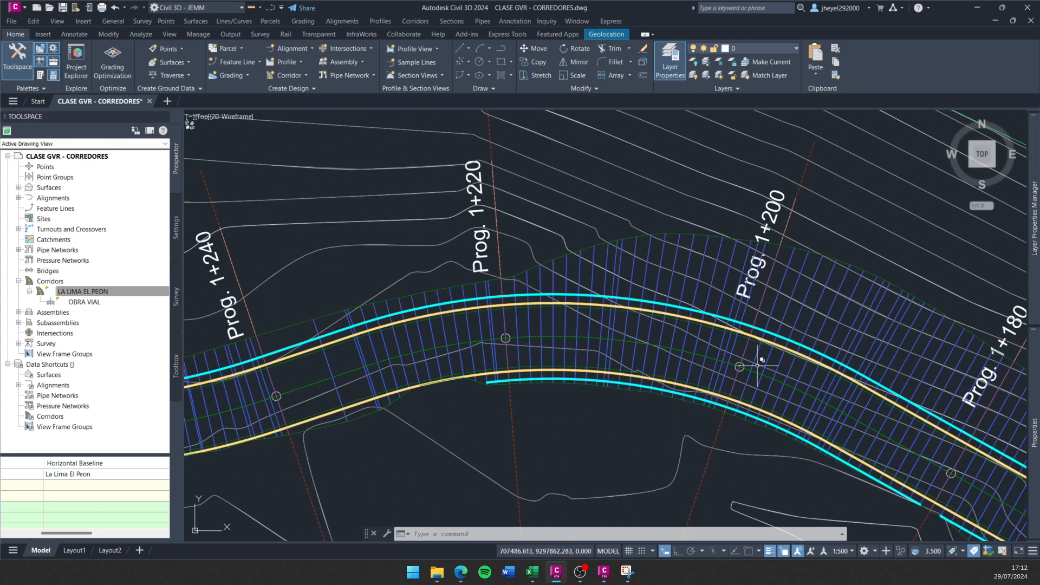
pyautogui.scroll(5, 549, 349)
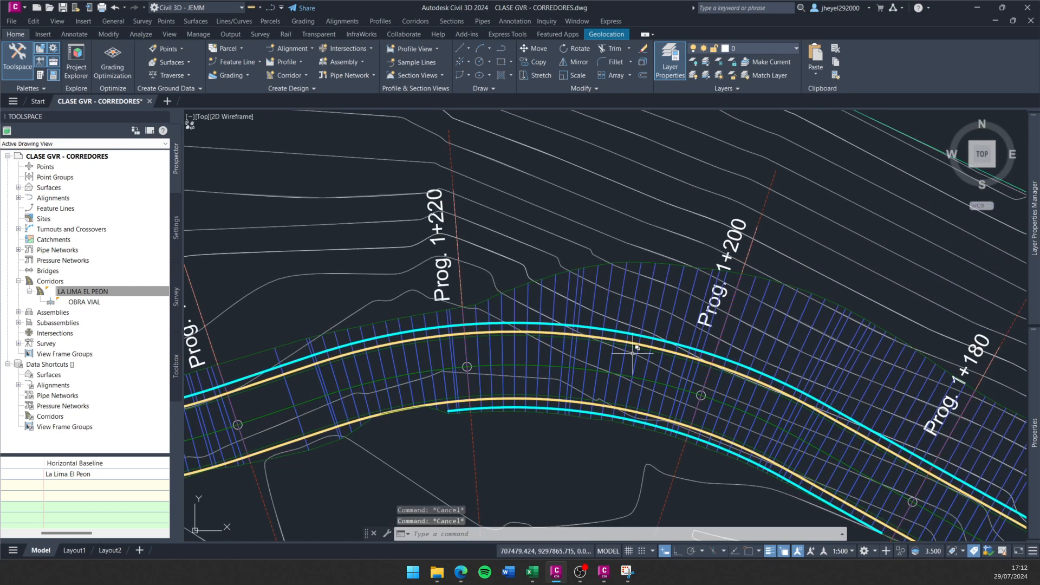
# Select the LA LIMA EL PEON corridor between Prog. 1+220 and 1+200 and view the surface list in its properties.
pyautogui.click(575, 346)
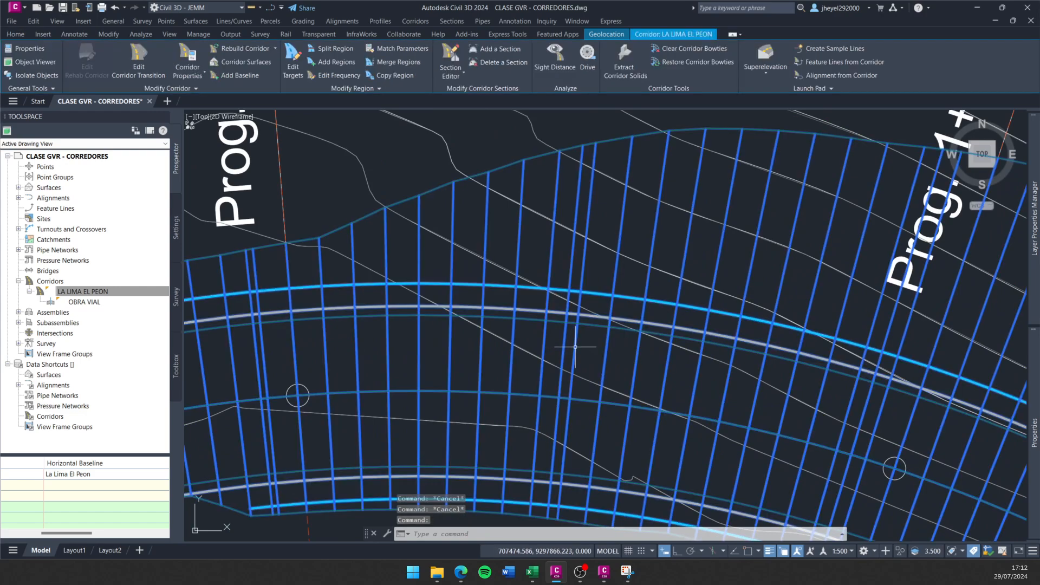
pyautogui.scroll(-2, 539, 312)
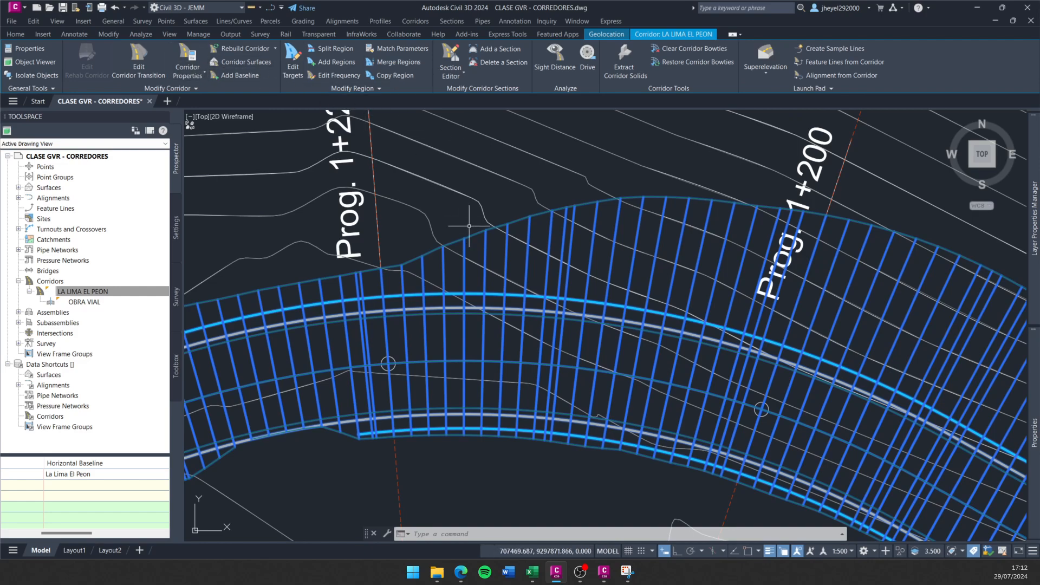
pyautogui.moveTo(472, 249)
pyautogui.mouseDown(button='middle')
pyautogui.moveTo(430, 227)
pyautogui.moveTo(414, 236)
pyautogui.moveTo(440, 225)
pyautogui.mouseUp(button='middle')
pyautogui.scroll(2, 414, 236)
pyautogui.scroll(-2, 383, 227)
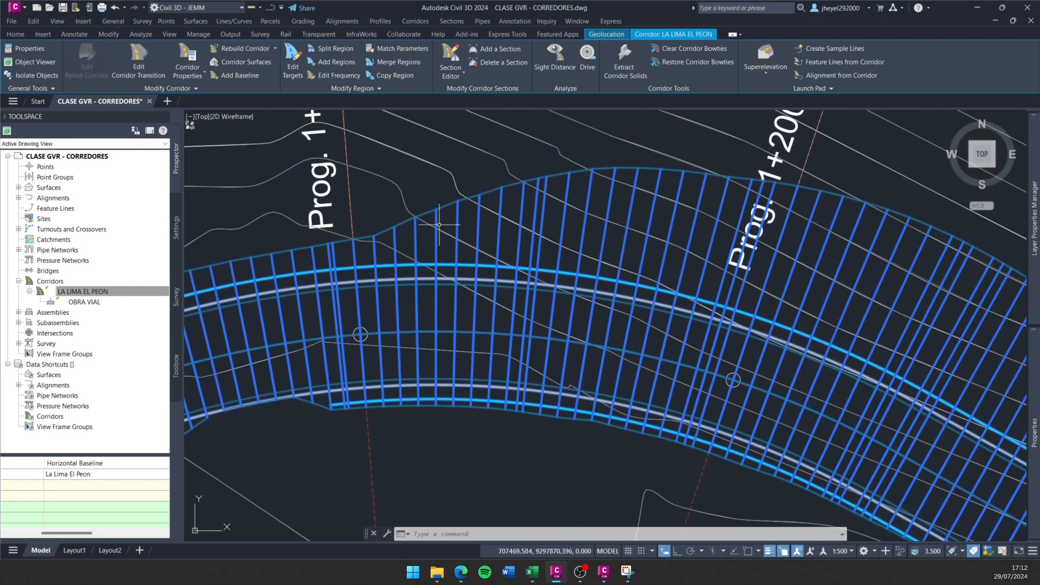
pyautogui.click(188, 55)
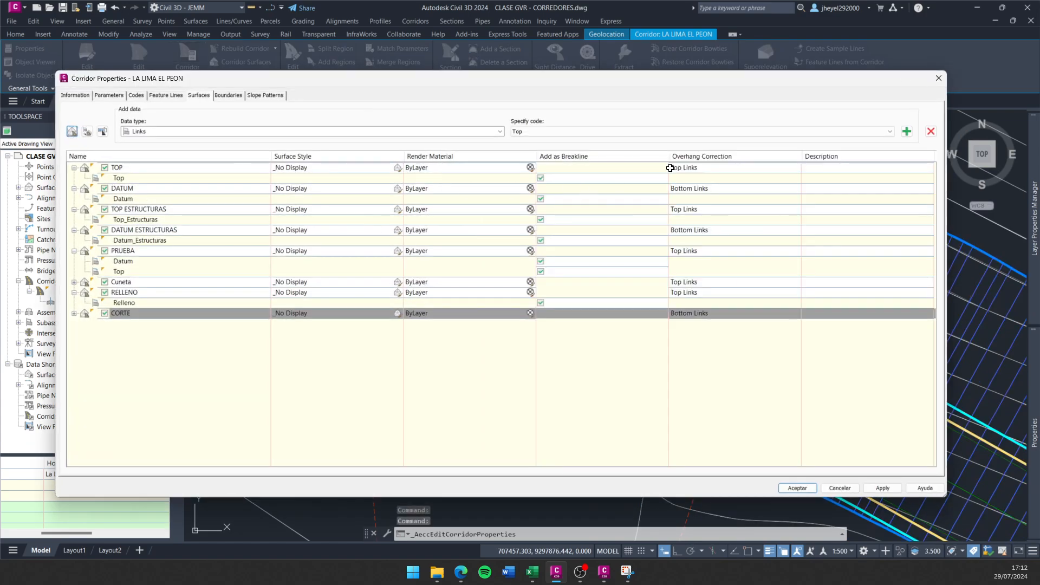
pyautogui.click(938, 76)
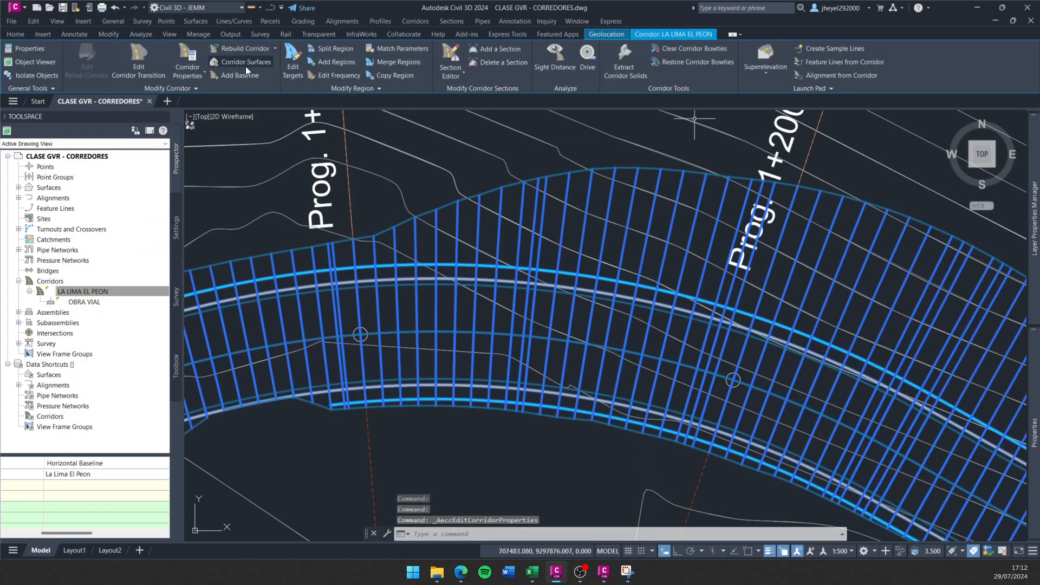
# Review the rebuild options available for the LA LIMA EL PEON corridor, including automatic rebuilding, without applying any.
pyautogui.click(277, 49)
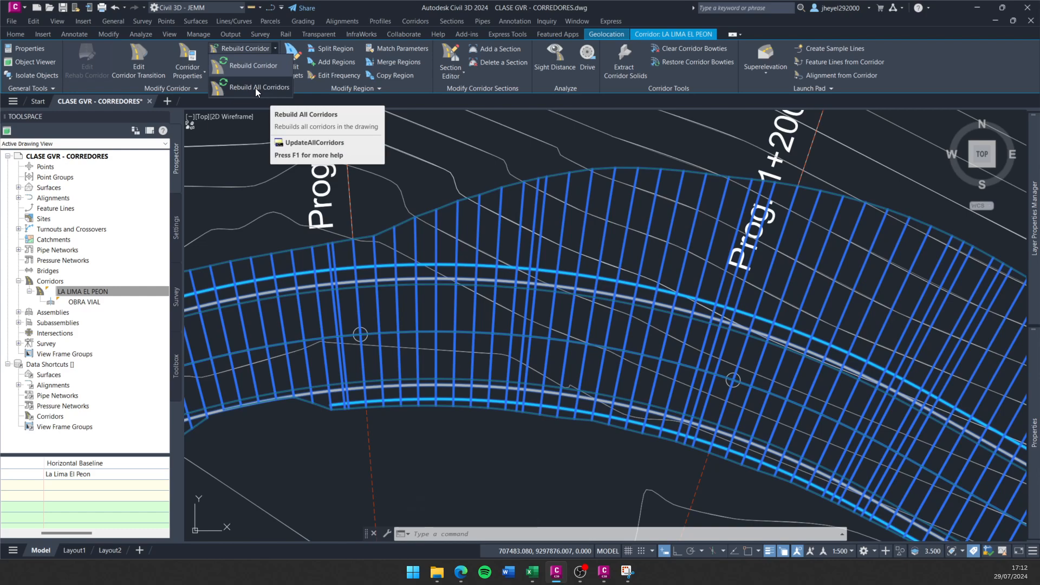
pyautogui.click(424, 178)
pyautogui.press('Escape')
pyautogui.moveTo(428, 196); pyautogui.dragTo(379, 197, button='middle')
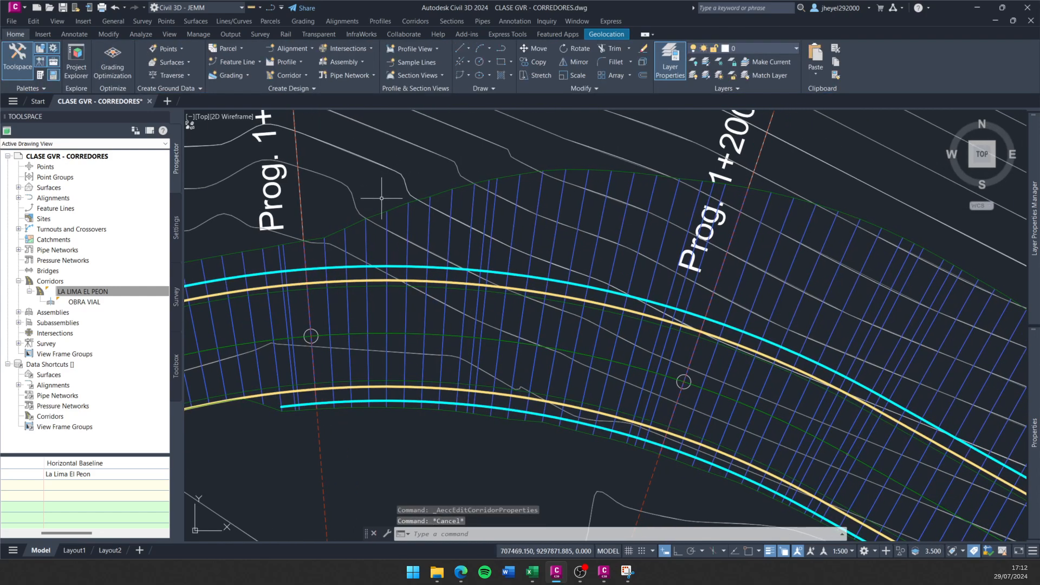
pyautogui.scroll(3, 369, 202)
pyautogui.click(89, 291)
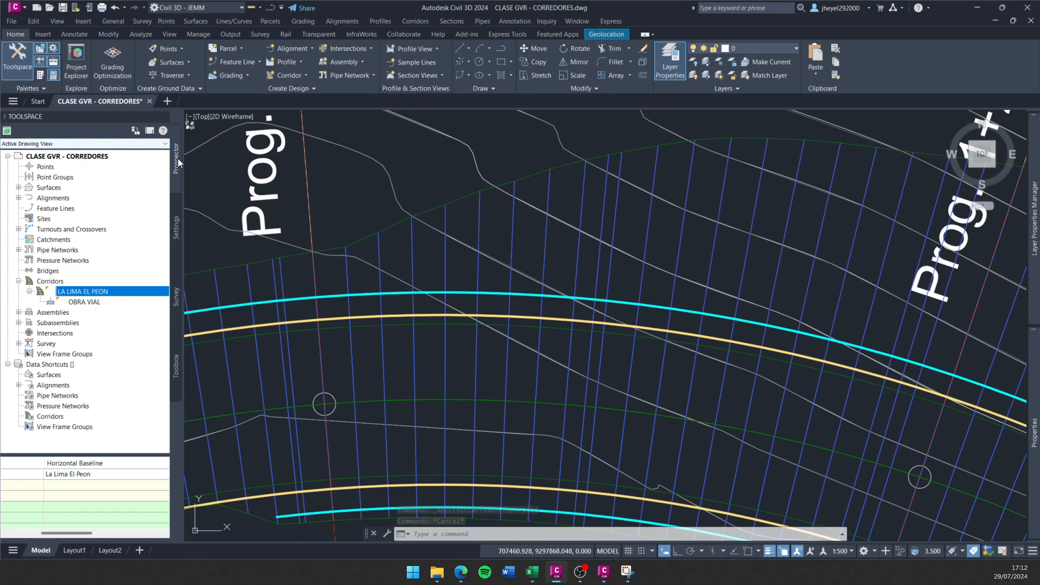
pyautogui.rightClick(96, 293)
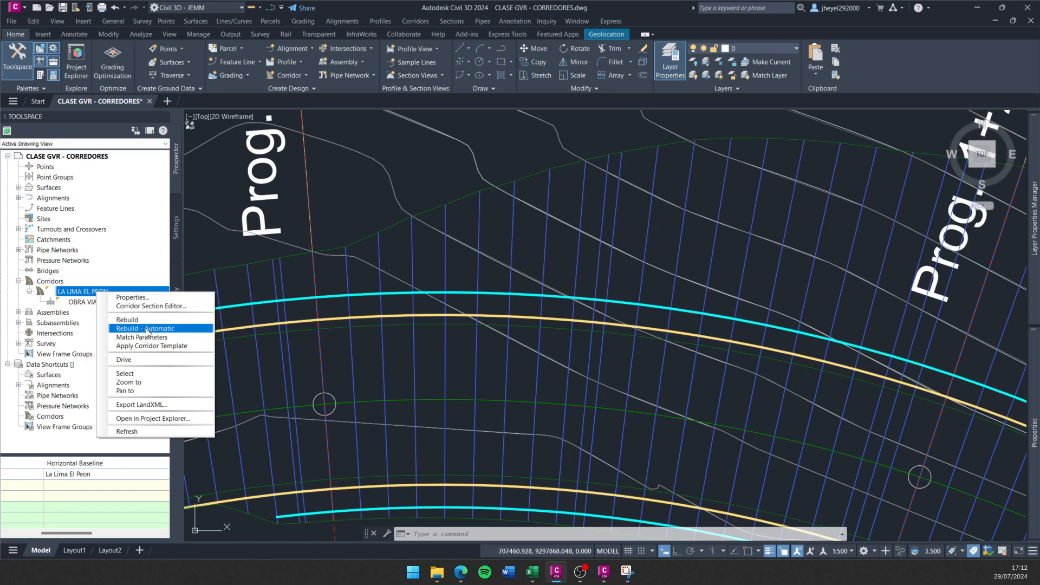
pyautogui.click(379, 194)
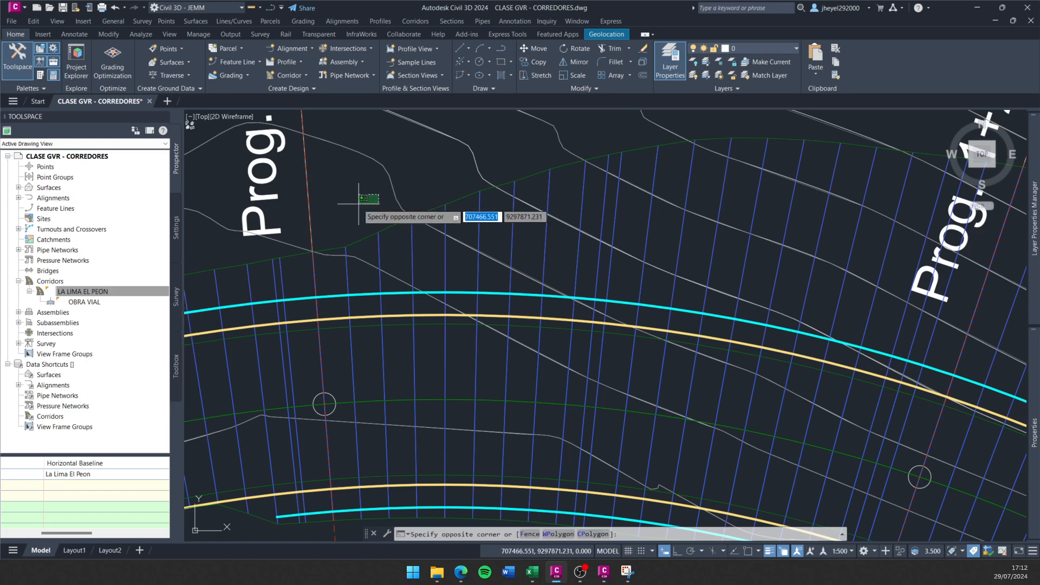
pyautogui.press('Escape')
pyautogui.moveTo(347, 203)
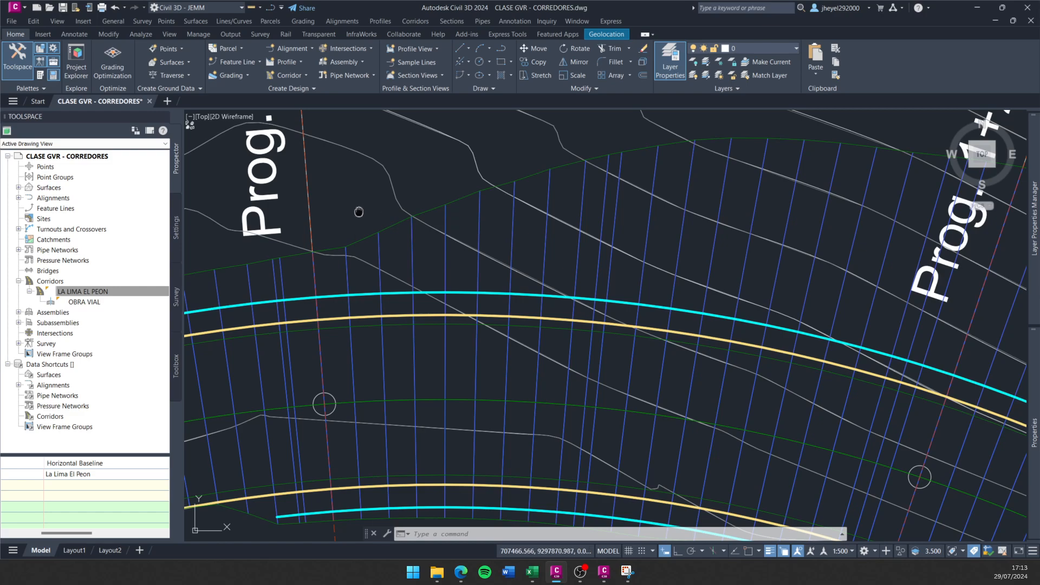
# Select the corridor near Prog. 1+220 and view the baseline and region parameters in its properties.
pyautogui.scroll(6, 379, 235)
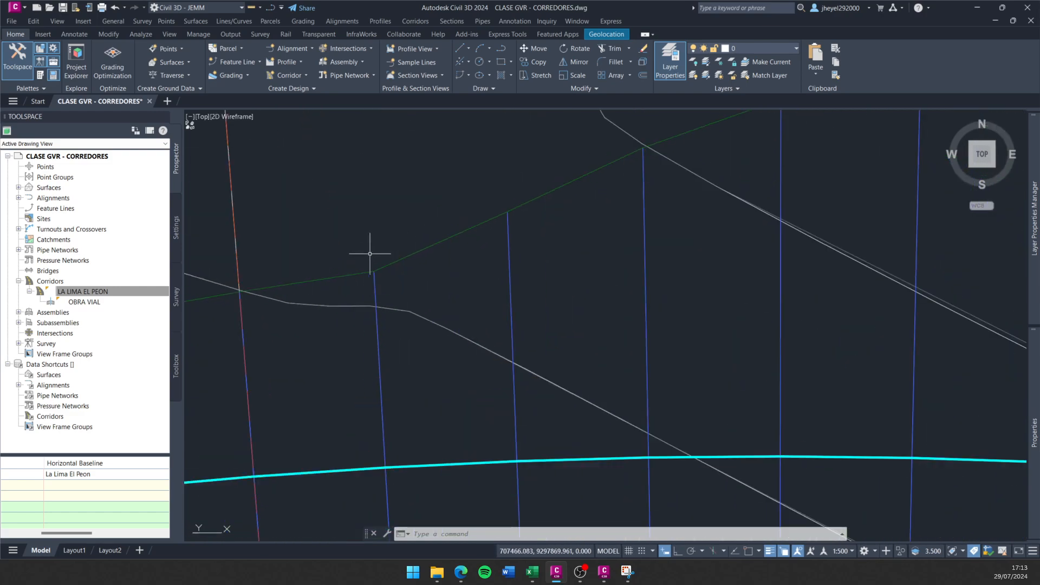
pyautogui.scroll(-5, 372, 249)
pyautogui.moveTo(364, 247)
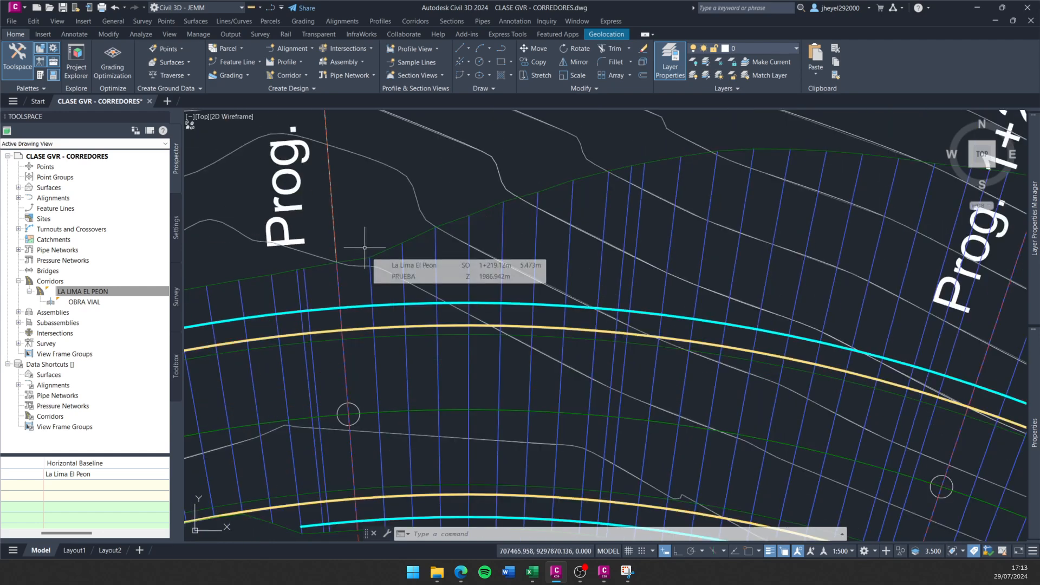
pyautogui.scroll(3, 369, 239)
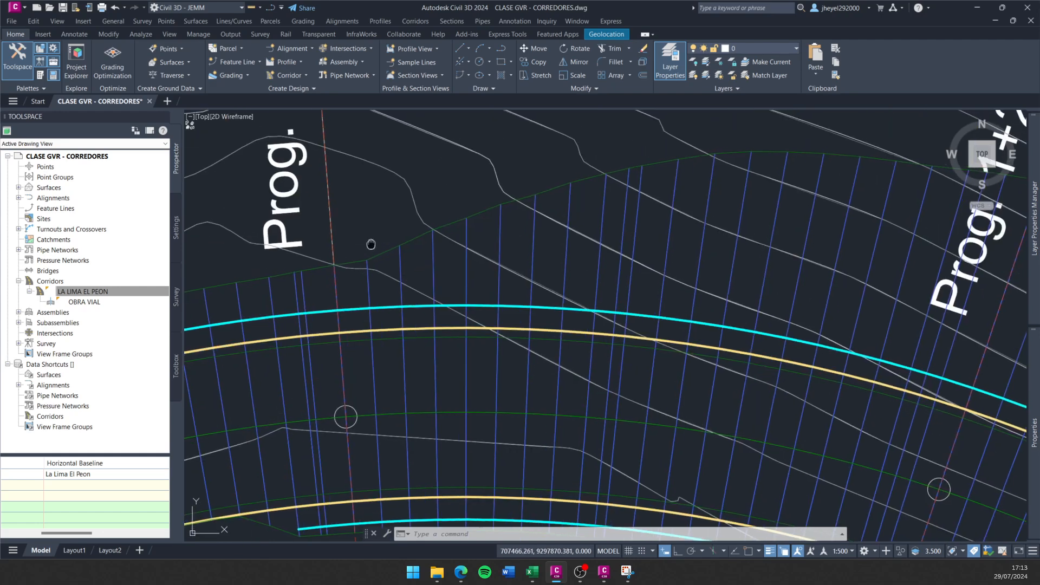
pyautogui.click(416, 272)
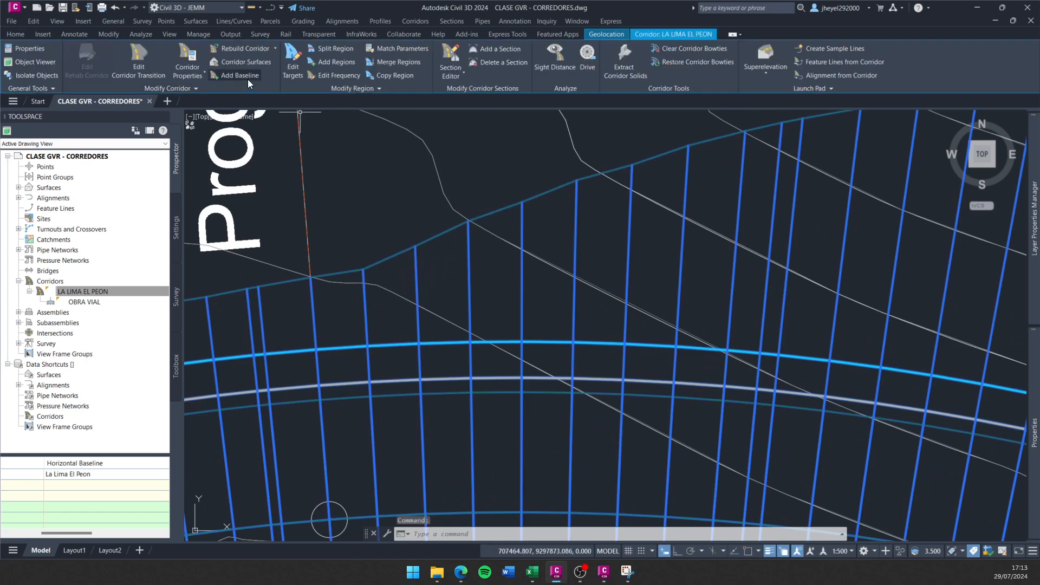
pyautogui.click(188, 59)
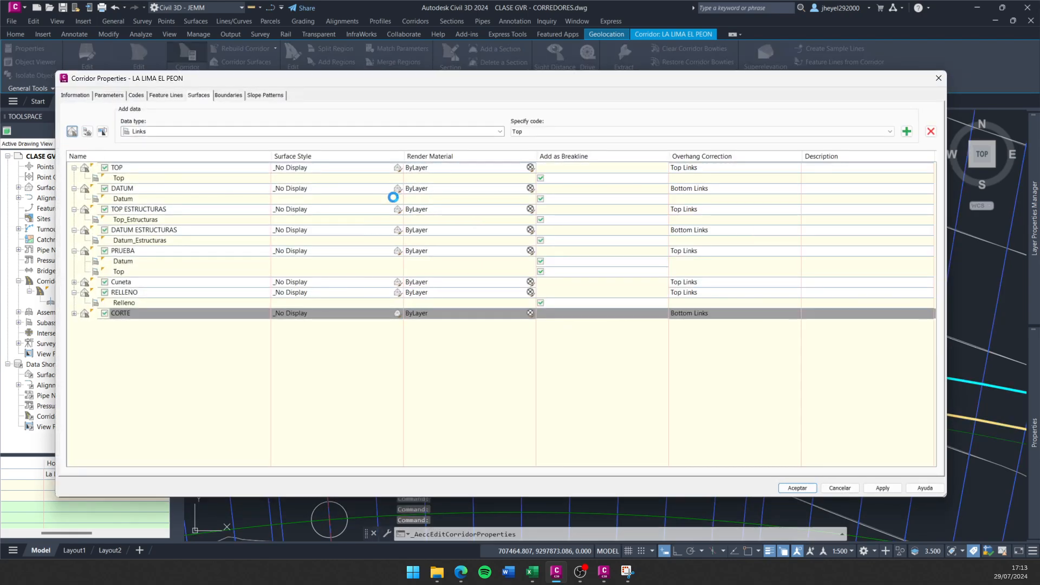
pyautogui.click(109, 95)
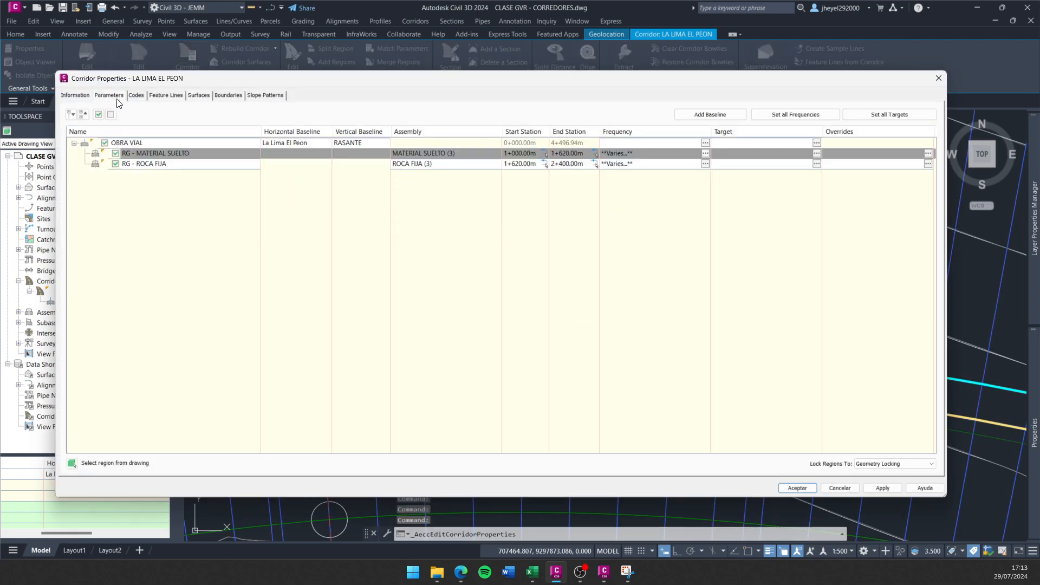
# Look through the commands offered for the OBRA VIAL baseline and the RG - ROCA FIJA region, and close the corridor properties.
pyautogui.rightClick(92, 144)
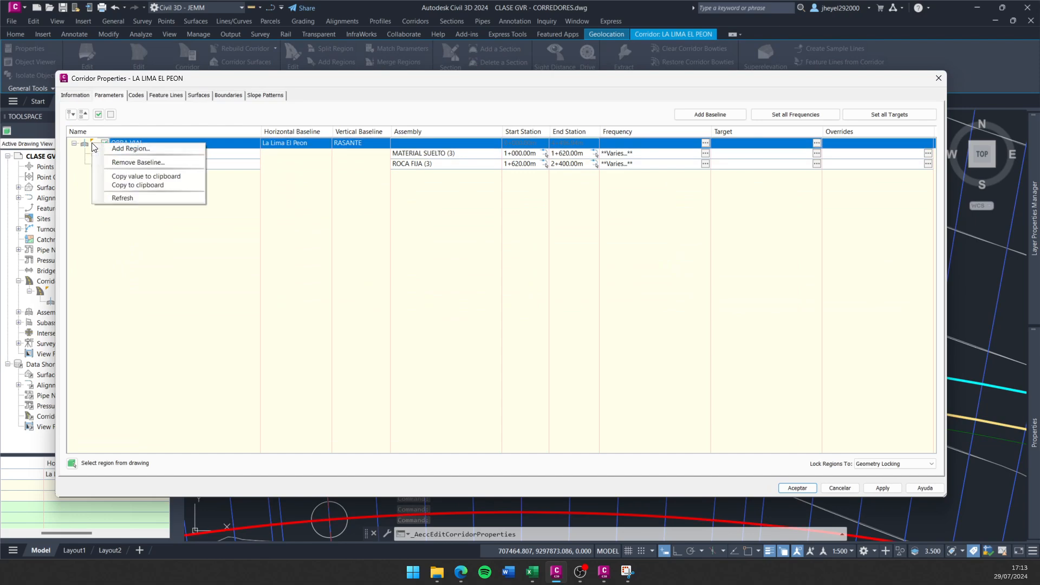
pyautogui.click(88, 187)
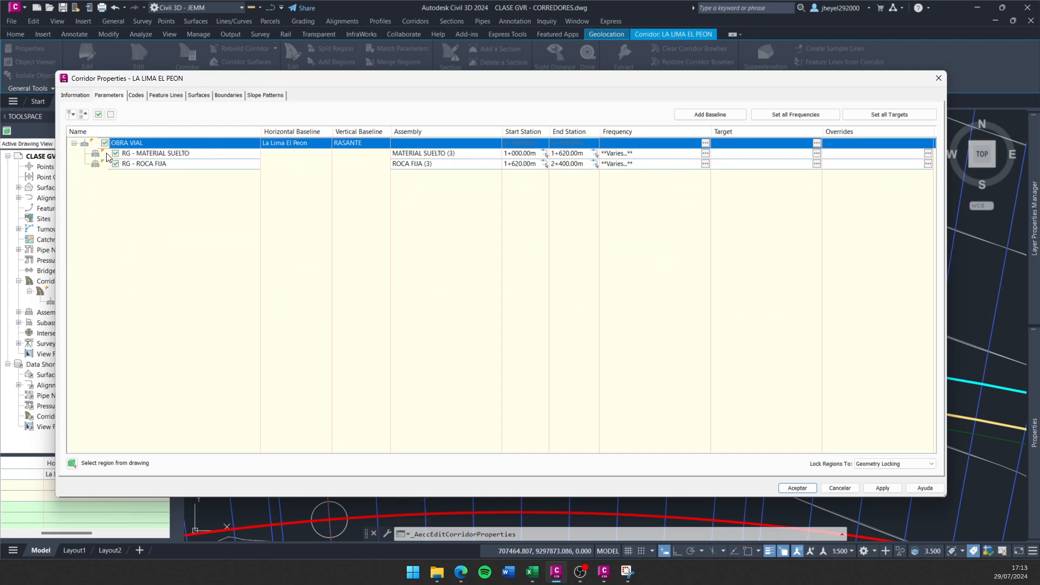
pyautogui.rightClick(143, 144)
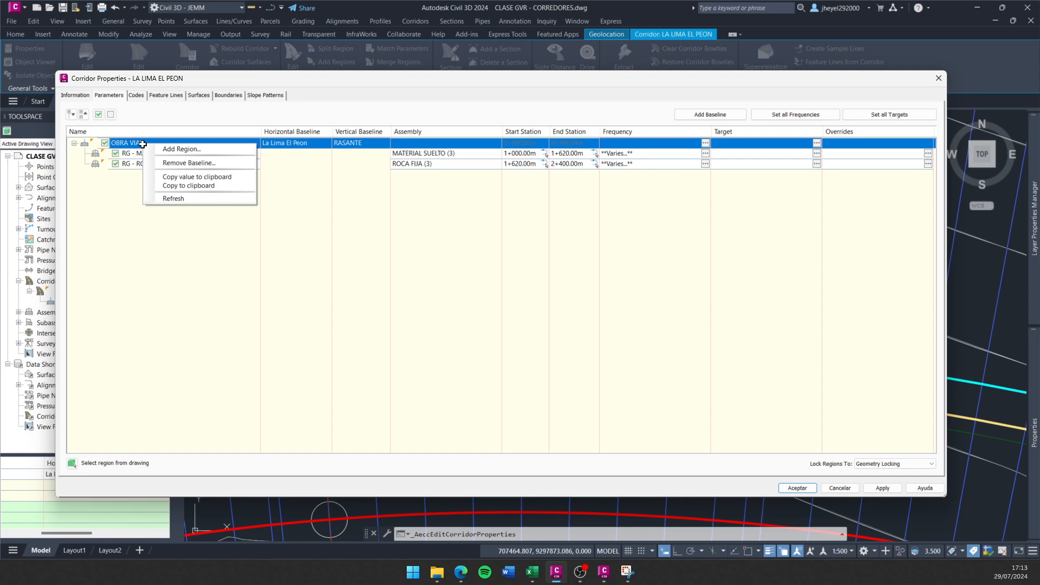
pyautogui.click(120, 206)
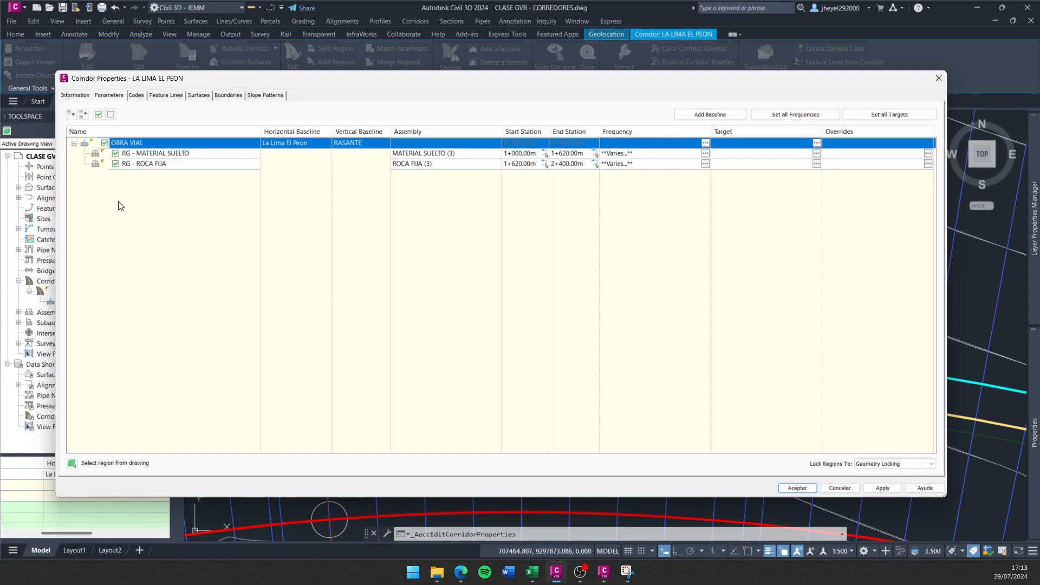
pyautogui.rightClick(88, 147)
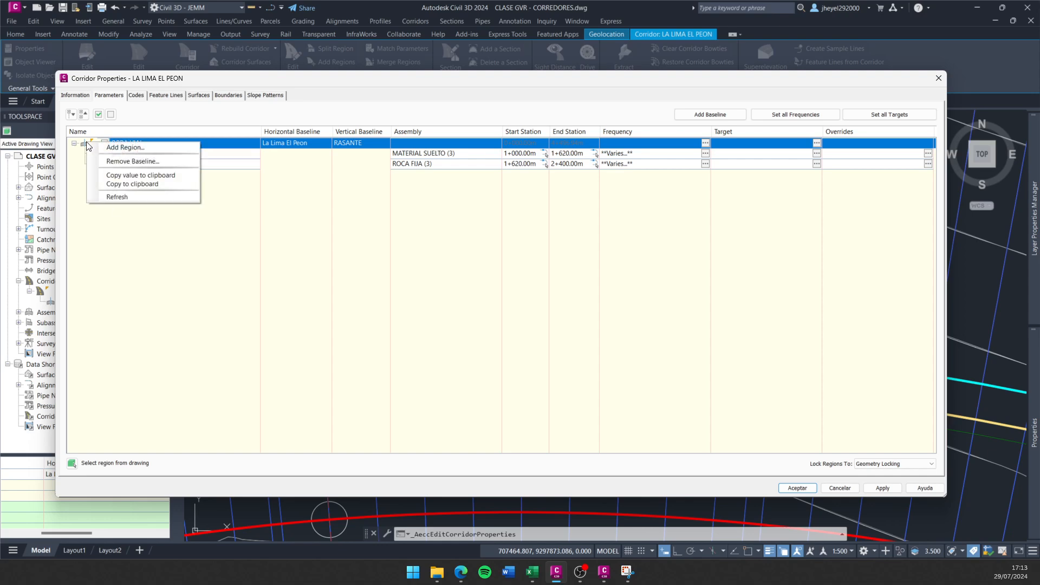
pyautogui.click(77, 184)
pyautogui.click(70, 115)
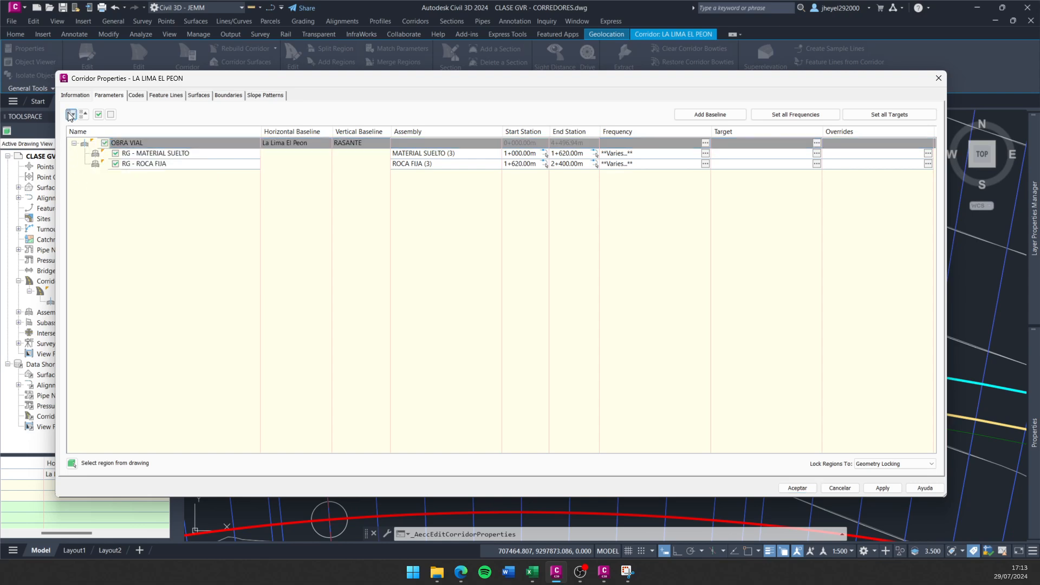
pyautogui.rightClick(300, 146)
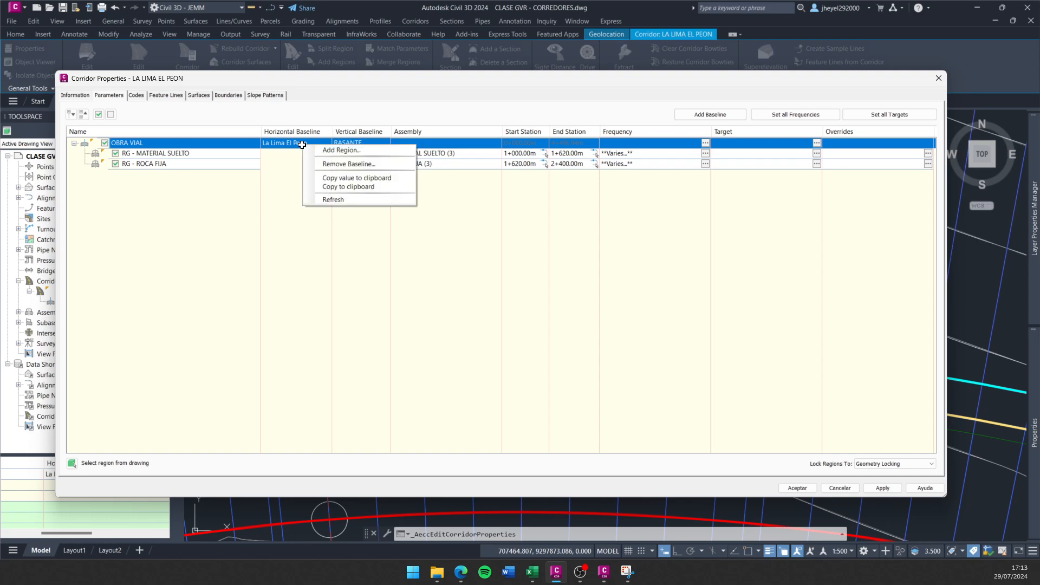
pyautogui.click(222, 187)
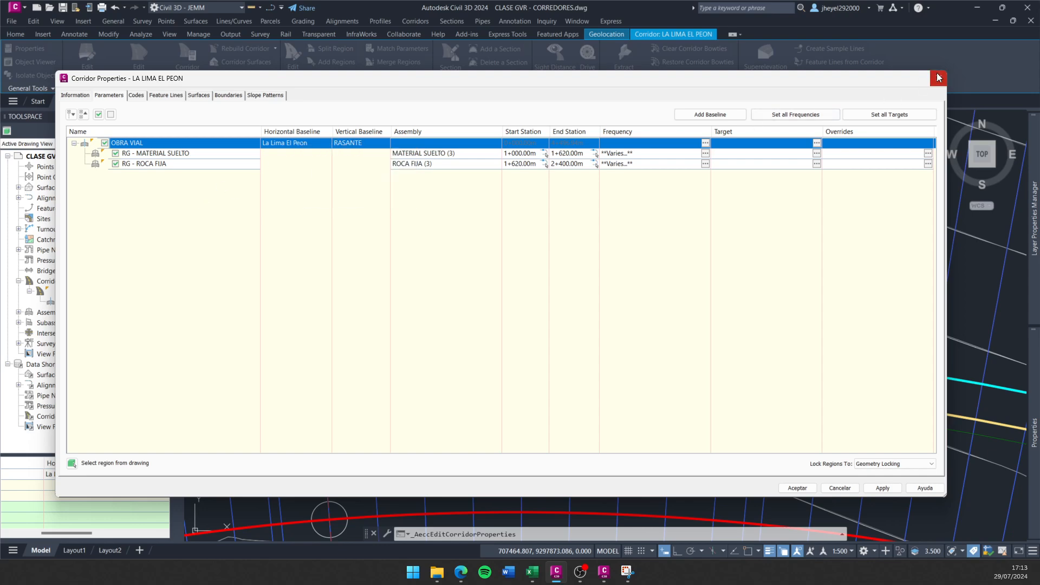
pyautogui.rightClick(138, 144)
pyautogui.click(104, 268)
pyautogui.rightClick(150, 165)
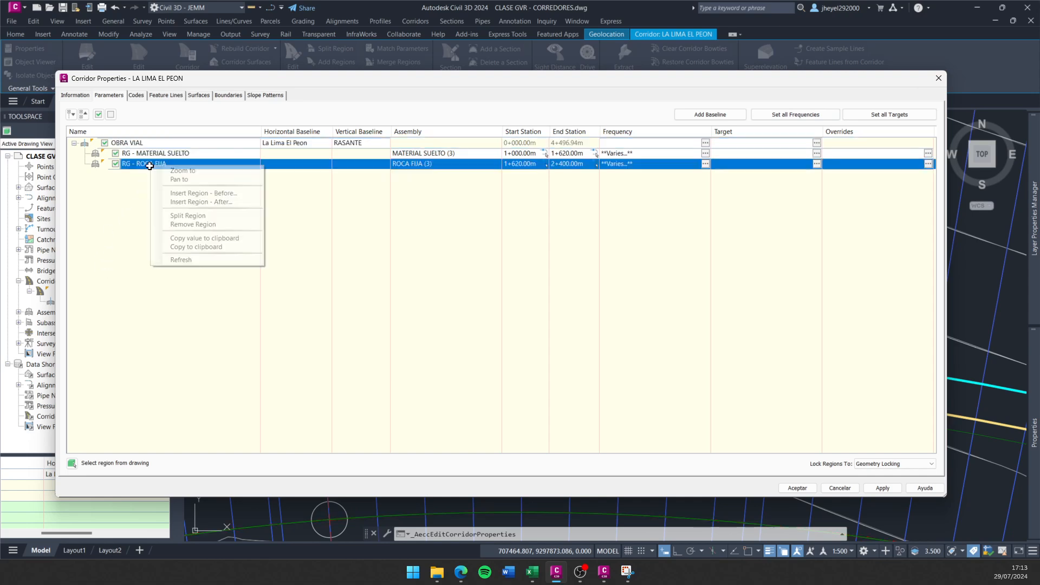
pyautogui.click(136, 202)
pyautogui.click(939, 78)
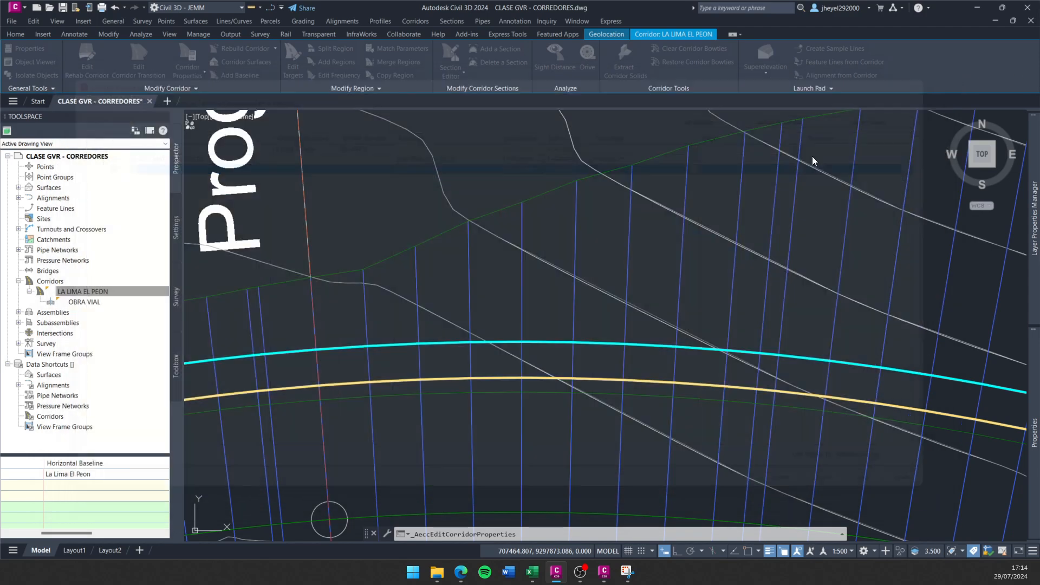
# Open the target mapping of the RG - MATERIAL SUELTO region and review the surface targets of its subassemblies.
pyautogui.moveTo(358, 254)
pyautogui.mouseDown(button='middle')
pyautogui.moveTo(422, 221)
pyautogui.moveTo(426, 254)
pyautogui.mouseUp(button='middle')
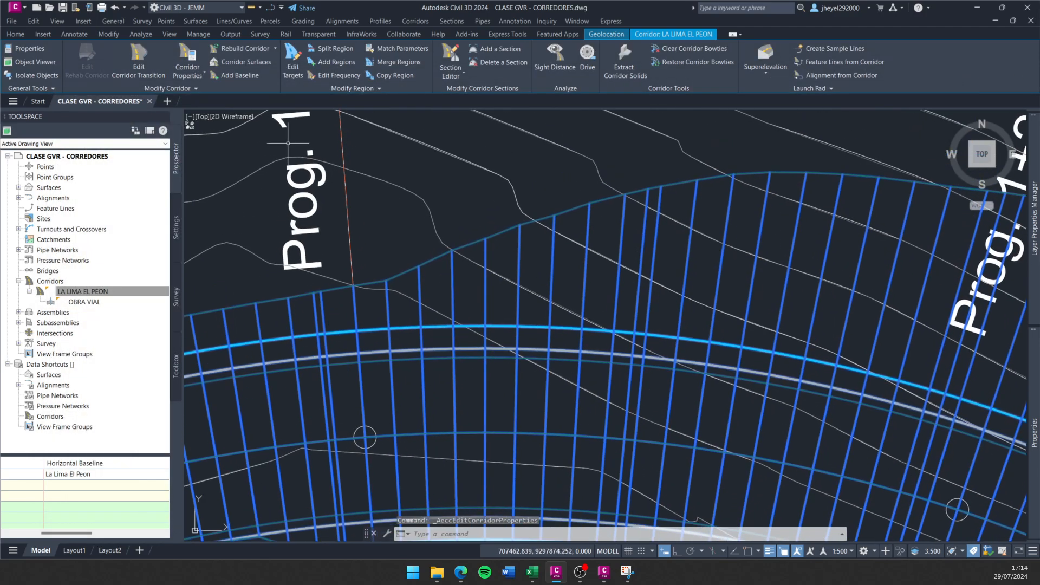
pyautogui.click(291, 60)
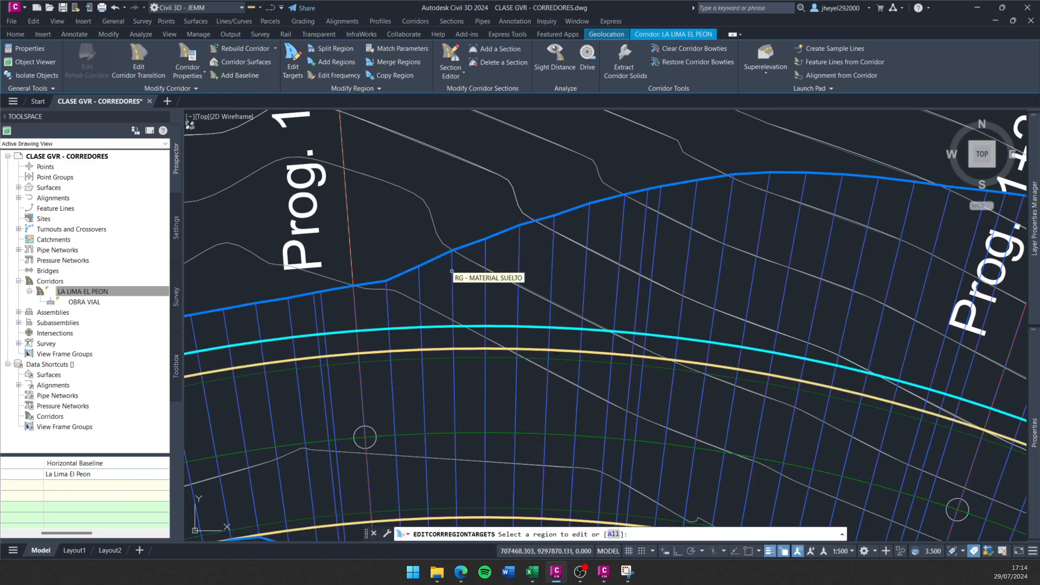
pyautogui.click(452, 271)
pyautogui.scroll(-3, 459, 267)
pyautogui.press('Return')
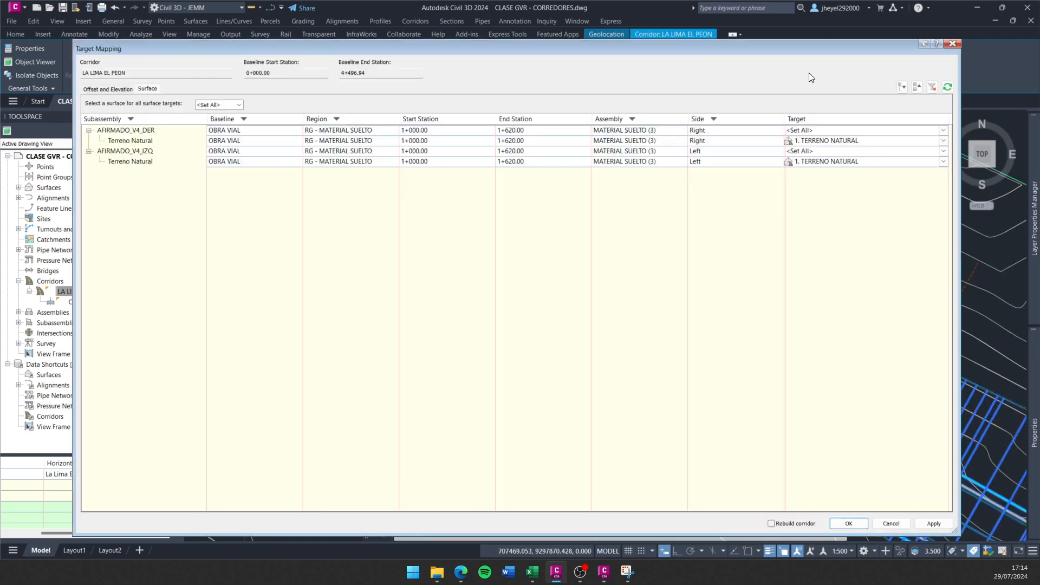
pyautogui.click(648, 174)
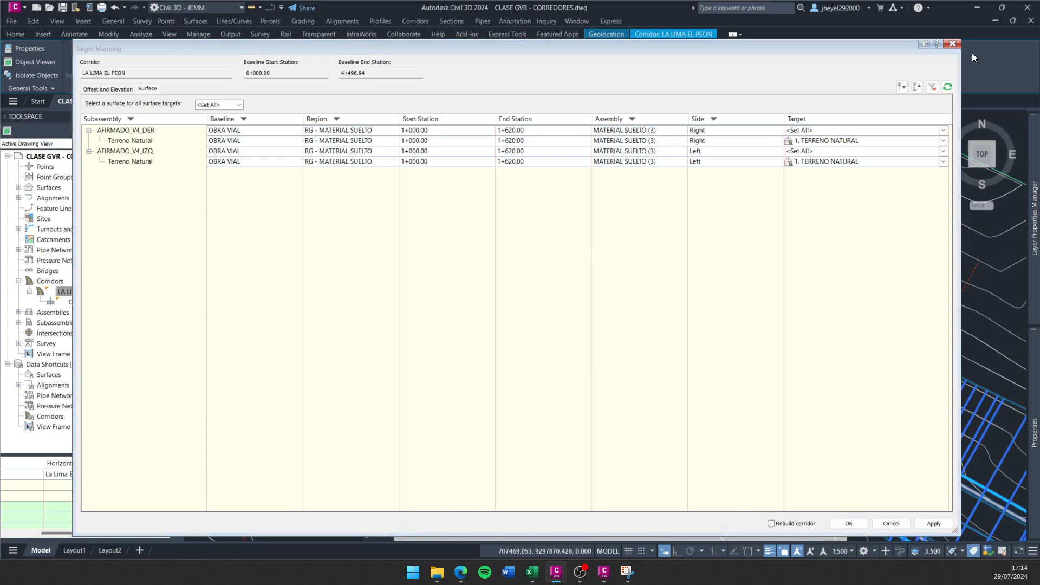
# Leave the target mapping without applying changes and clear the corridor selection.
pyautogui.press('Escape')
pyautogui.press('Escape')
pyautogui.scroll(2, 449, 277)
pyautogui.press('Escape')
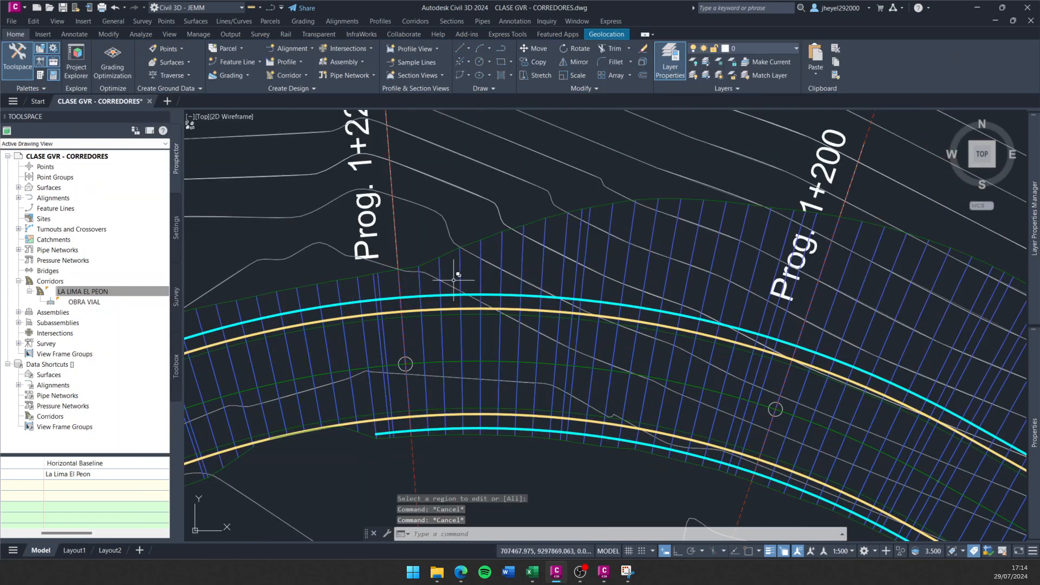
pyautogui.click(458, 271)
pyautogui.press('Escape')
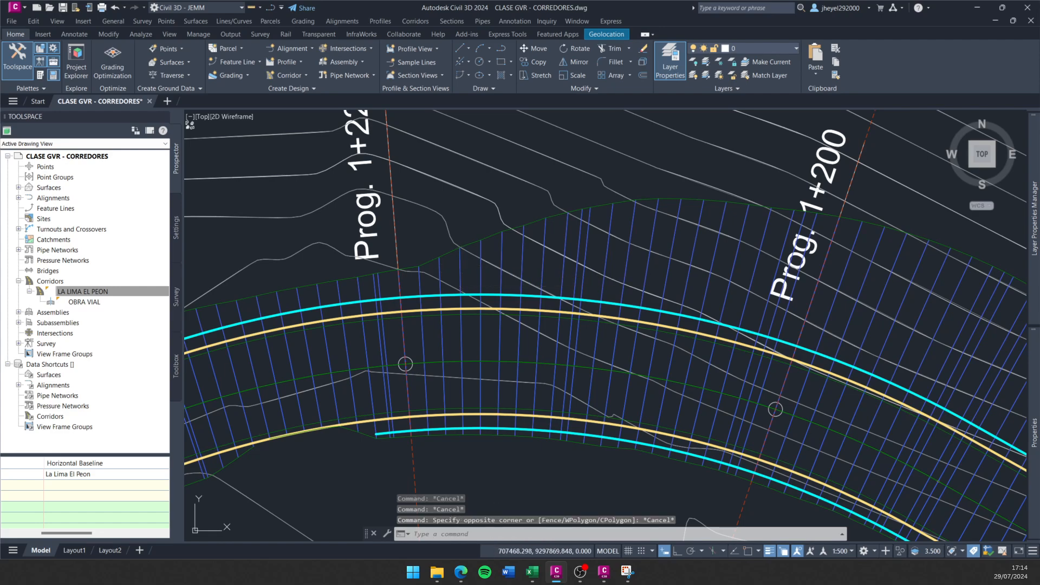
# Review the assembly frequency settings of the RG - ROCA FIJA region in the corridor properties, and close them without changes.
pyautogui.click(375, 265)
pyautogui.doubleClick(375, 264)
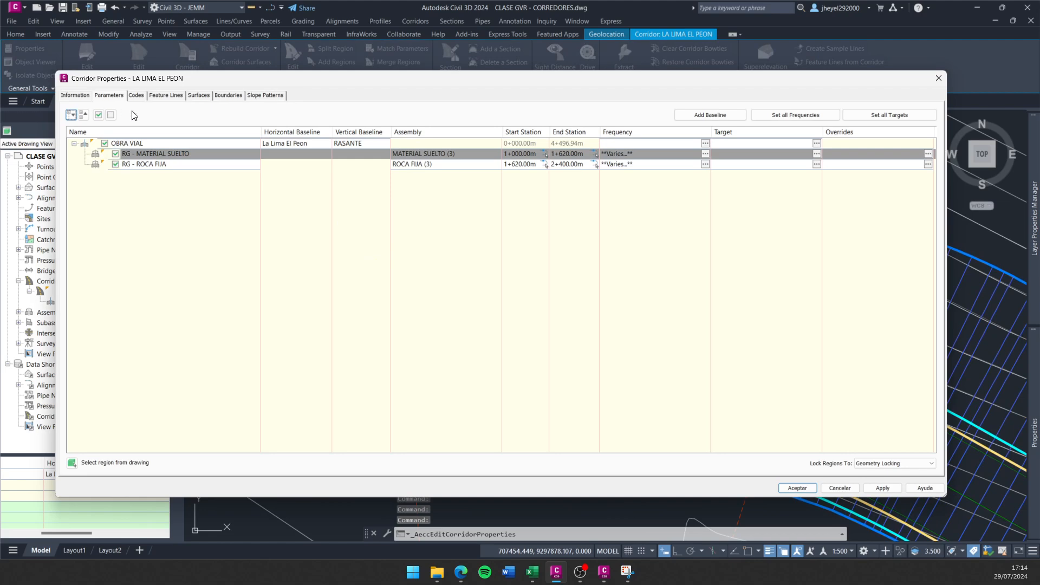
pyautogui.click(181, 164)
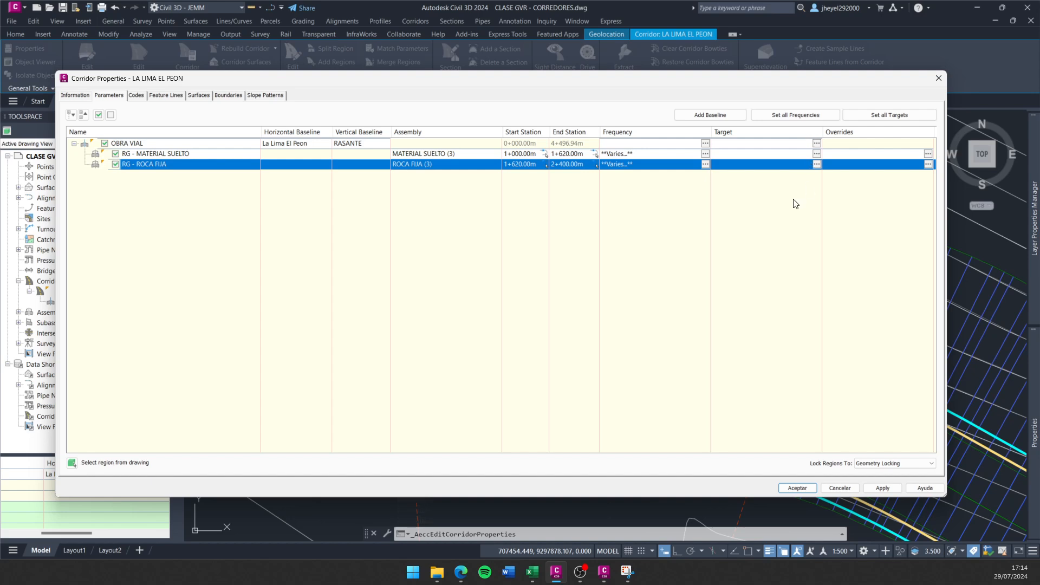
pyautogui.click(705, 164)
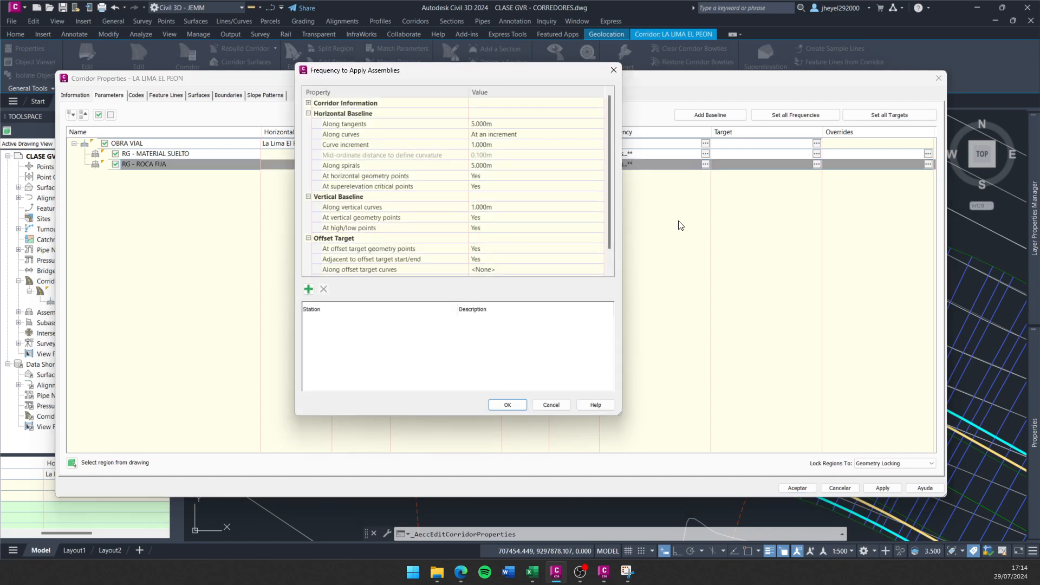
pyautogui.click(613, 71)
pyautogui.click(706, 163)
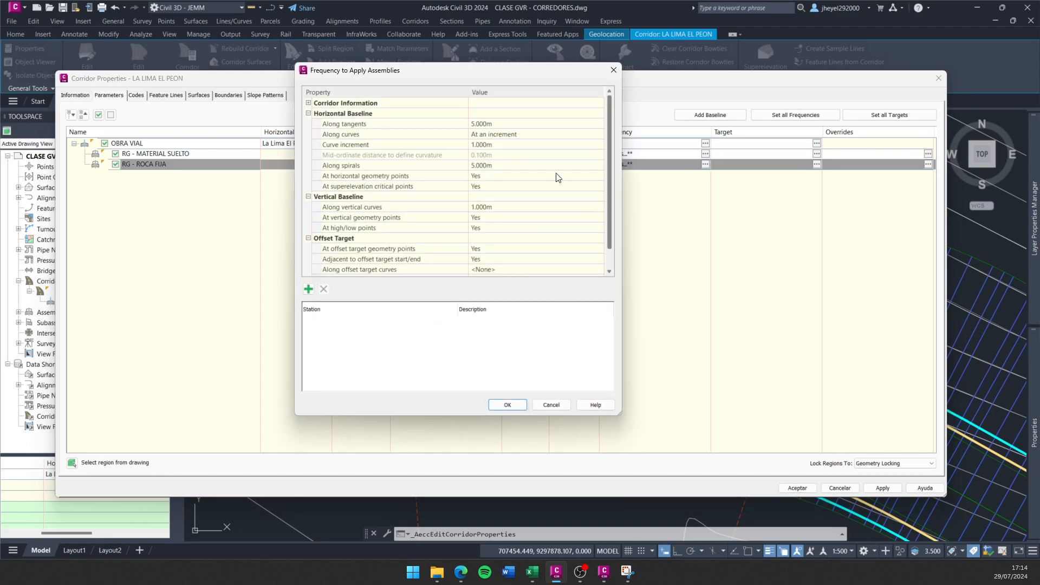
pyautogui.click(616, 72)
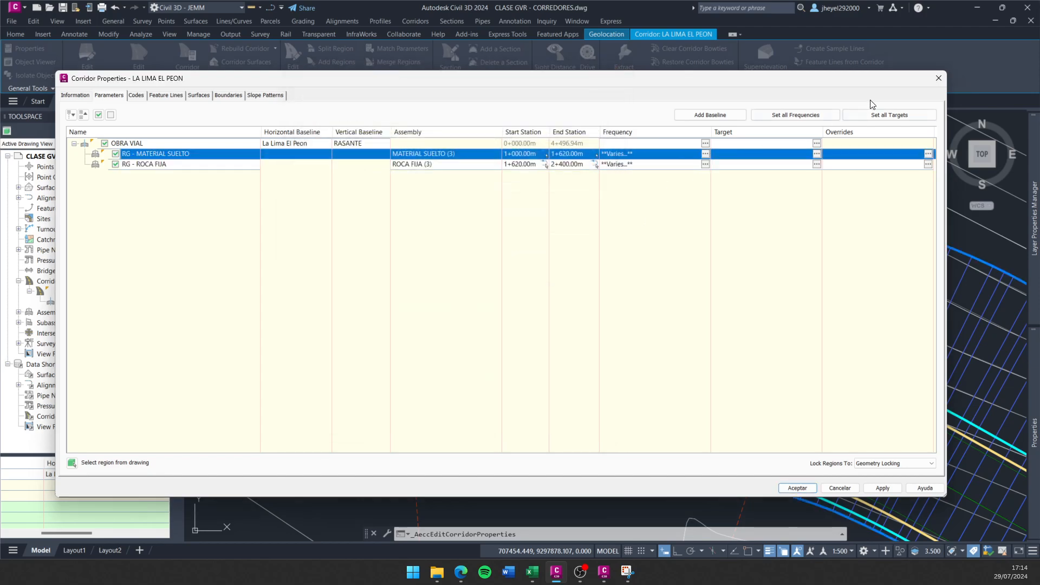
pyautogui.click(939, 80)
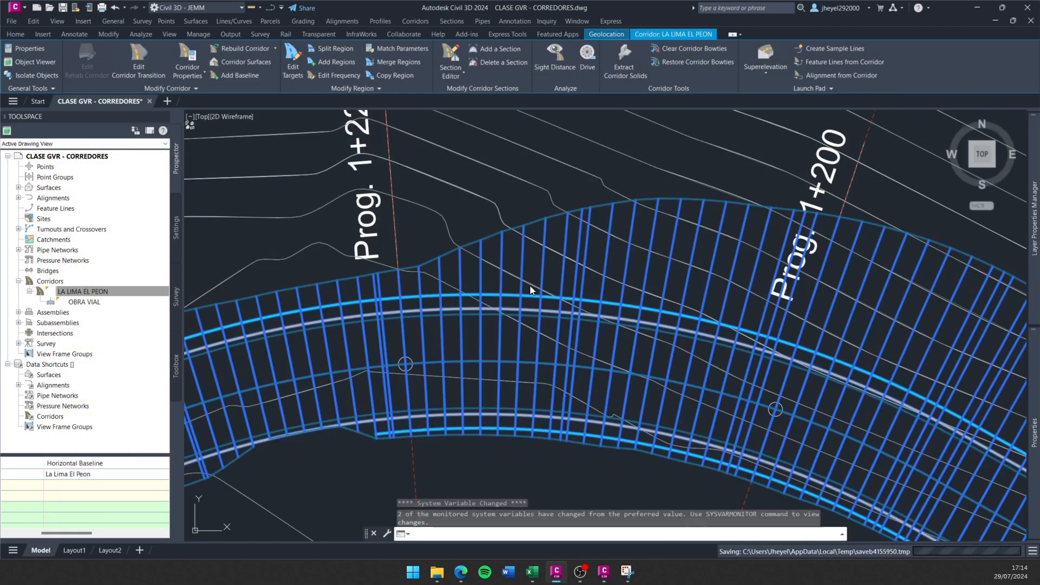
# Look over the selected corridor from Prog. 1+220 down to its start at Prog. 1+000, and deselect it.
pyautogui.moveTo(480, 252); pyautogui.dragTo(417, 201, button='middle')
pyautogui.scroll(2, 419, 221)
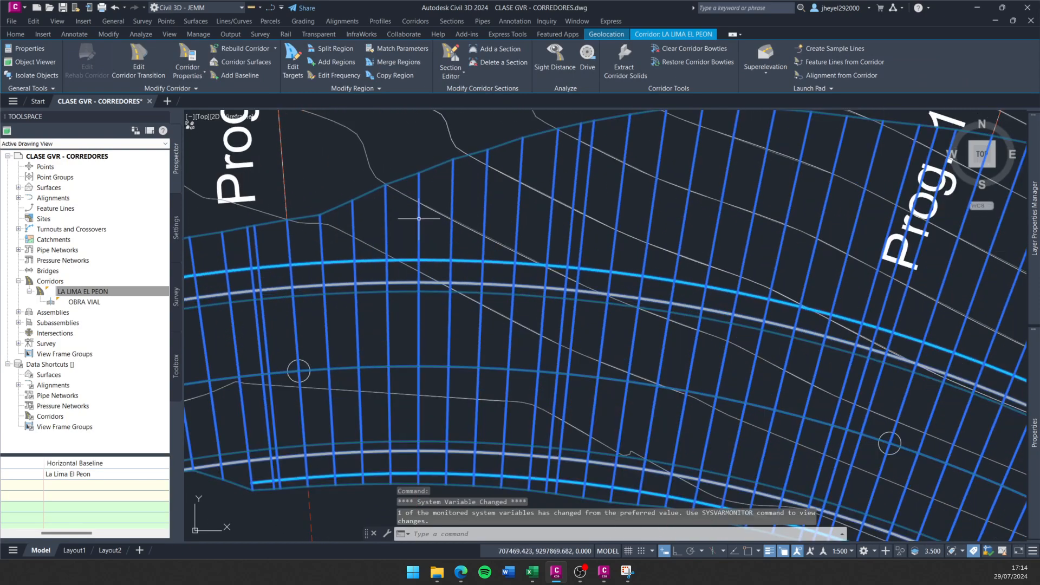
pyautogui.scroll(-2, 417, 219)
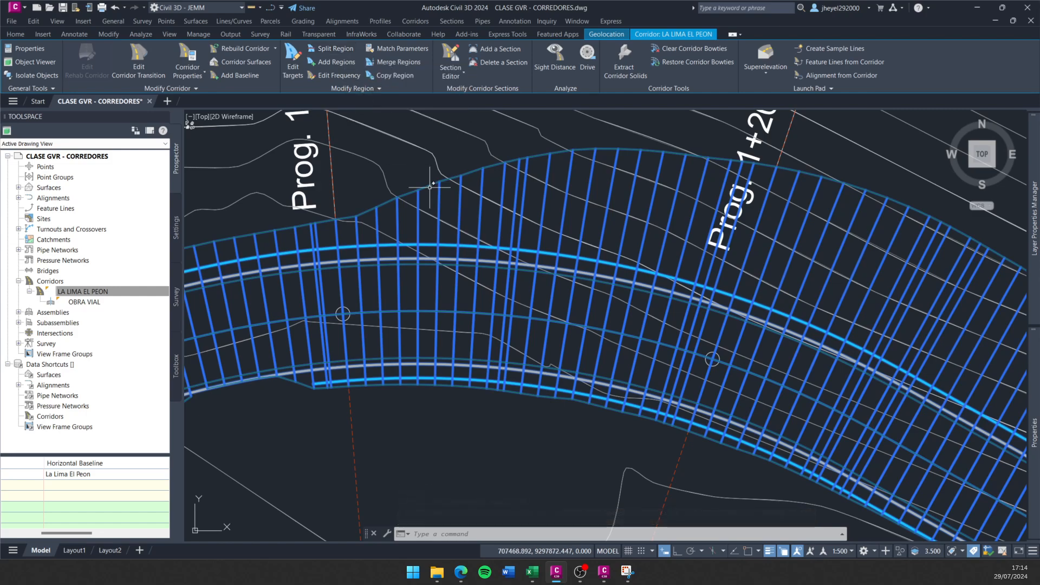
pyautogui.scroll(-7, 432, 186)
pyautogui.moveTo(515, 241); pyautogui.dragTo(530, 253, button='middle')
pyautogui.scroll(8, 572, 275)
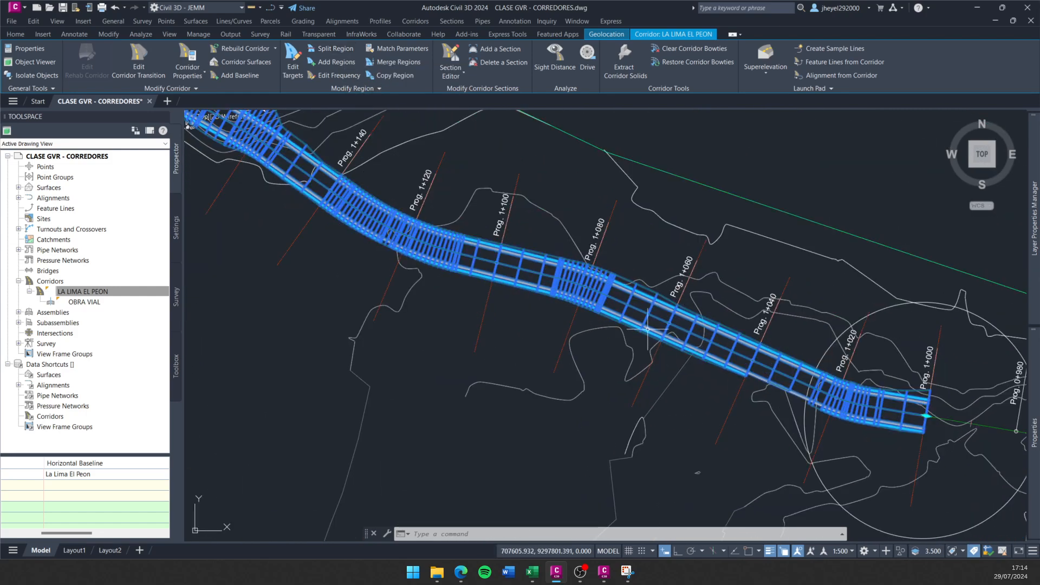
pyautogui.press('Escape')
pyautogui.press('Escape')
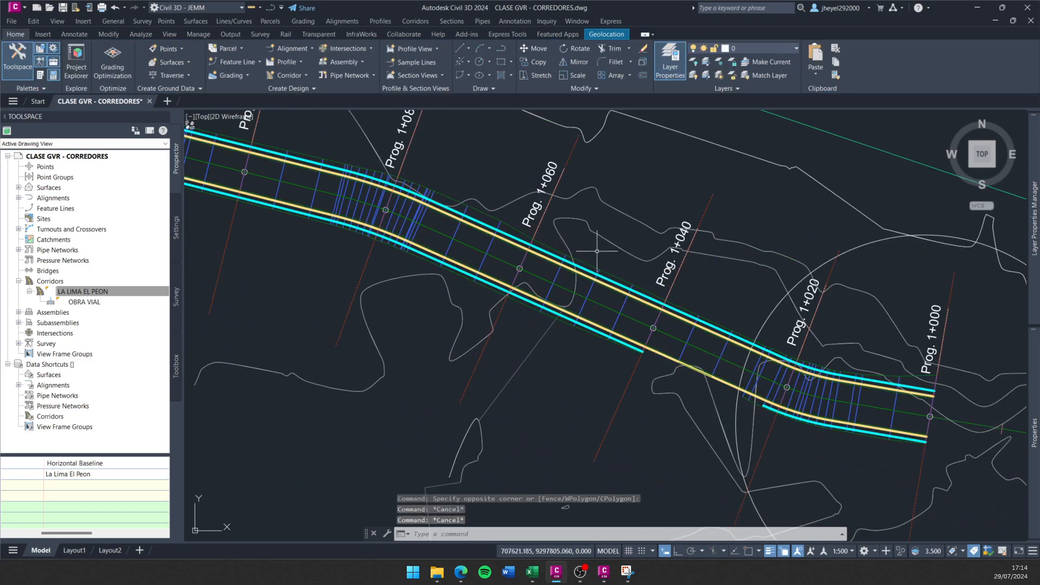
# Draw an open five-vertex polyline that crosses the corridor diagonally near Prog. 1+100 and continues well beyond both road edges.
pyautogui.write('pl')
pyautogui.press('Return')
pyautogui.scroll(-2, 599, 261)
pyautogui.moveTo(557, 213); pyautogui.dragTo(624, 288, button='middle')
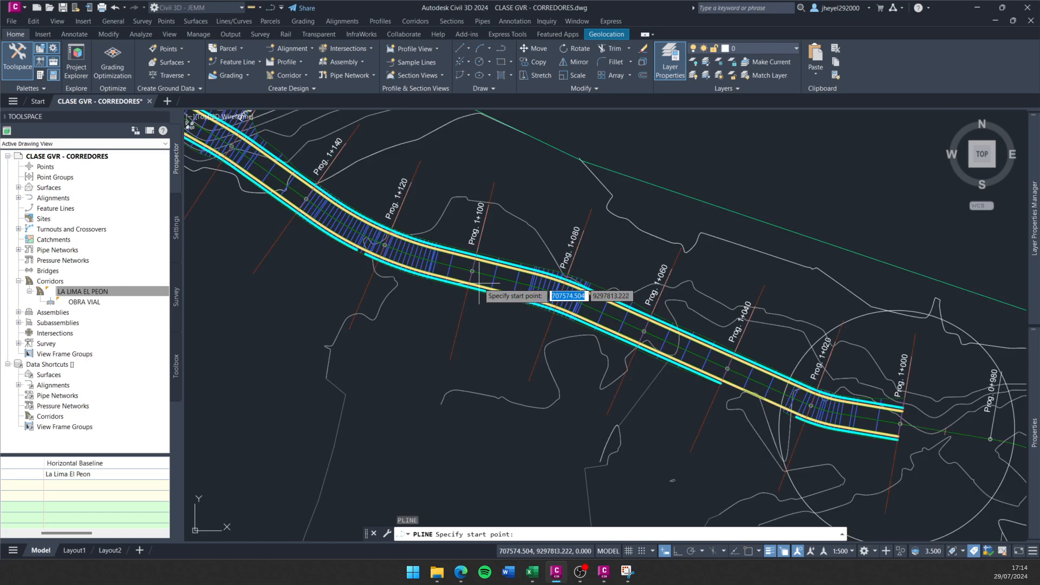
pyautogui.scroll(-2, 473, 283)
pyautogui.scroll(2, 463, 270)
pyautogui.scroll(2, 507, 248)
pyautogui.click(602, 178)
pyautogui.scroll(-2, 519, 238)
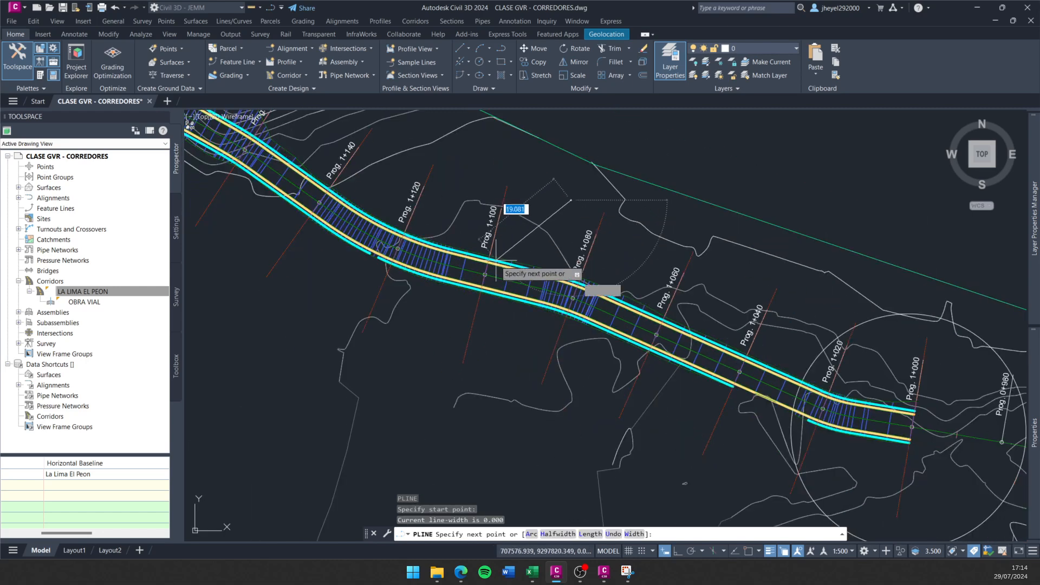
pyautogui.click(483, 289)
pyautogui.click(447, 346)
pyautogui.click(371, 431)
pyautogui.press('Return')
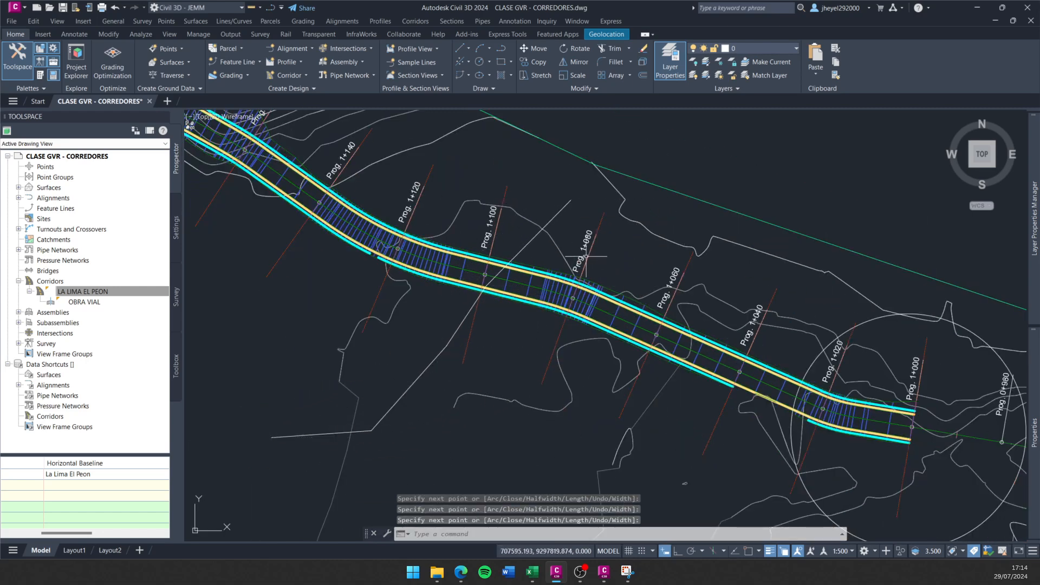
# Draw a second open polyline with six vertices, crossing the corridor near Prog. 1+080 roughly alongside the first one.
pyautogui.press('Return')
pyautogui.click(636, 201)
pyautogui.click(552, 325)
pyautogui.click(528, 373)
pyautogui.click(501, 435)
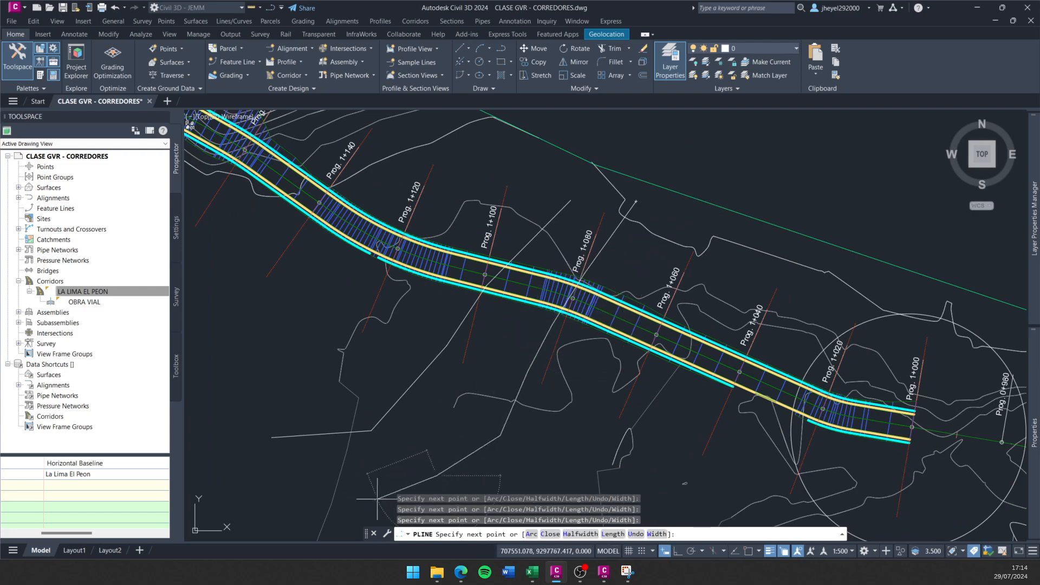
pyautogui.click(331, 521)
pyautogui.press('Return')
pyautogui.scroll(2, 511, 329)
pyautogui.scroll(-2, 511, 329)
pyautogui.press('Escape')
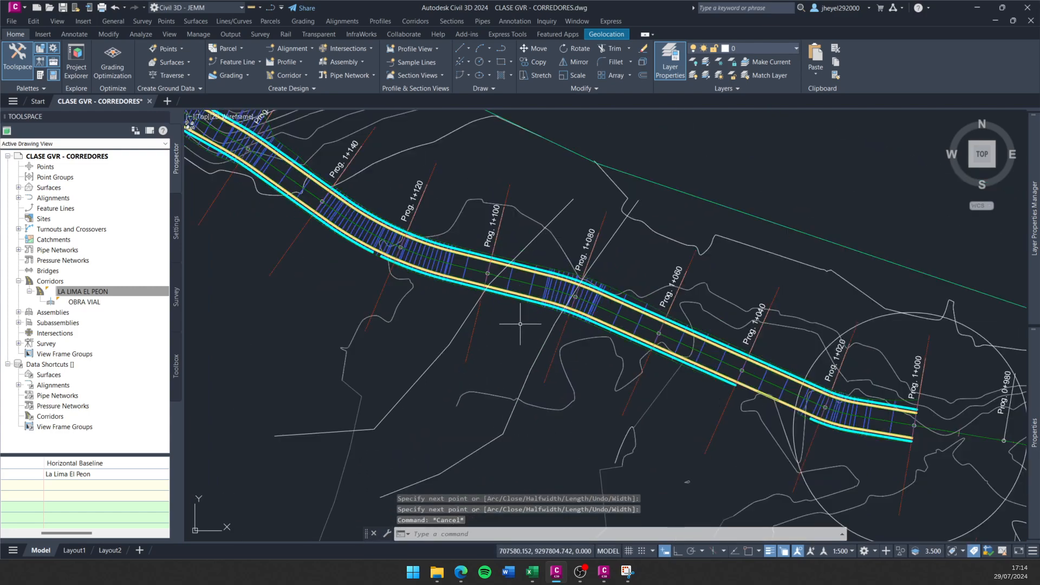
# Set the color of both new polylines crossing the corridor to Cyan, and deselect them.
pyautogui.click(552, 223)
pyautogui.click(617, 232)
pyautogui.hotkey('ctrl', '1')
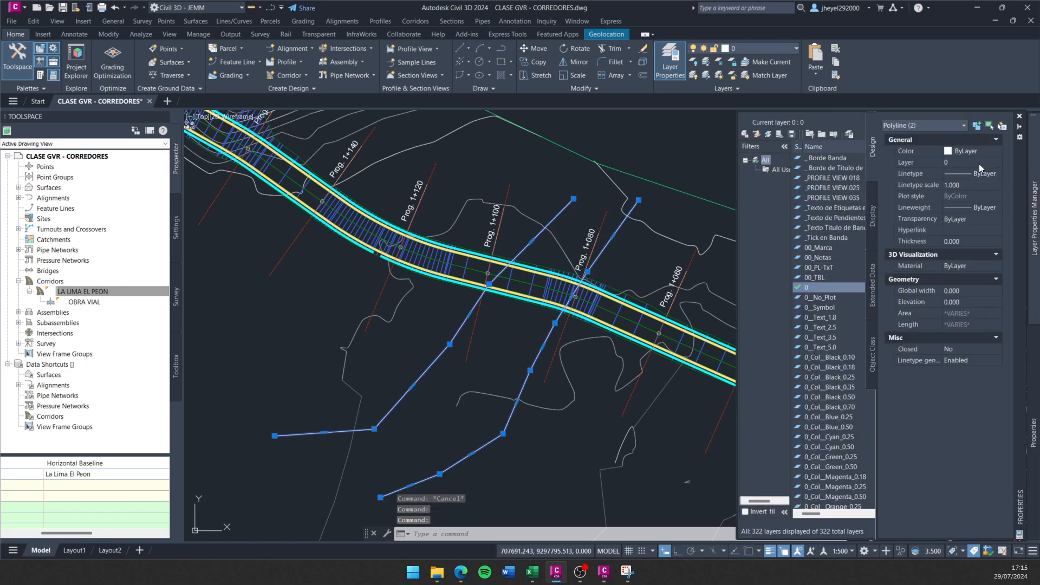
pyautogui.click(983, 142)
pyautogui.click(992, 142)
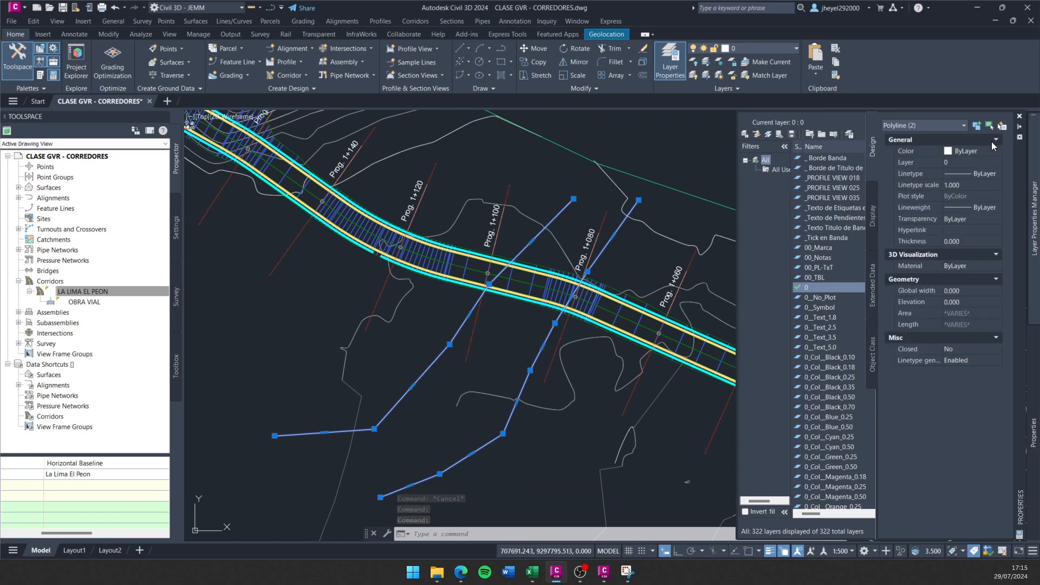
pyautogui.click(979, 149)
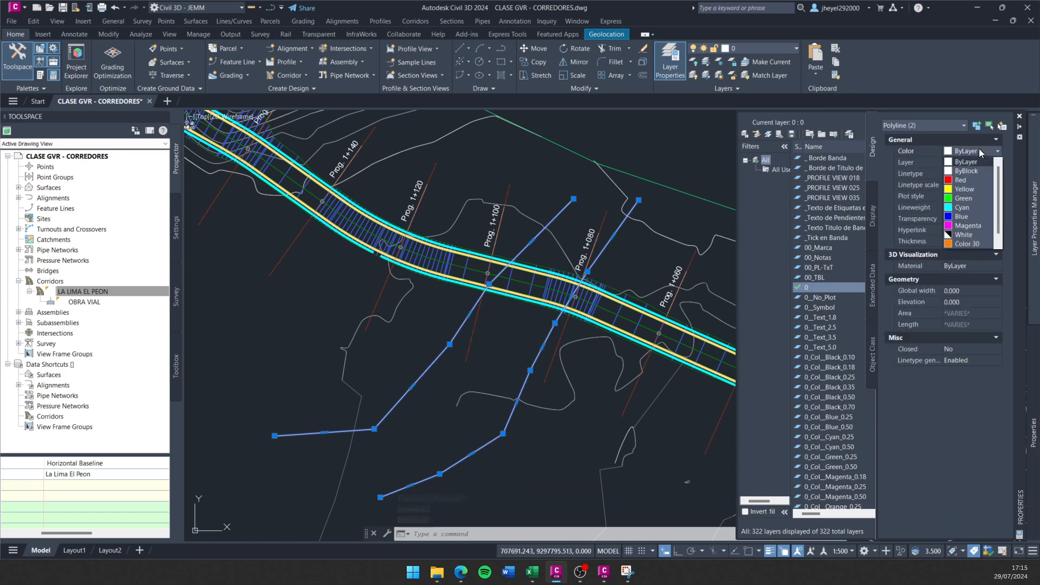
pyautogui.click(970, 208)
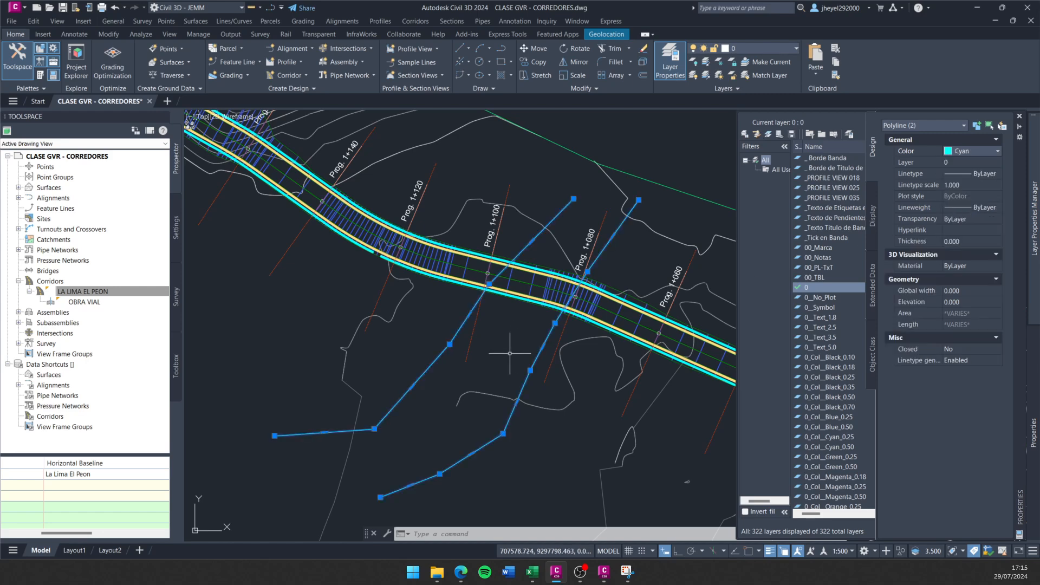
pyautogui.press('Escape')
pyautogui.moveTo(518, 335); pyautogui.dragTo(442, 345, button='middle')
pyautogui.click(442, 344)
pyautogui.press('Escape')
# Examine the corridor stretch between the two cyan polylines, around Prog. 1+080 and Prog. 1+100.
pyautogui.scroll(2, 434, 341)
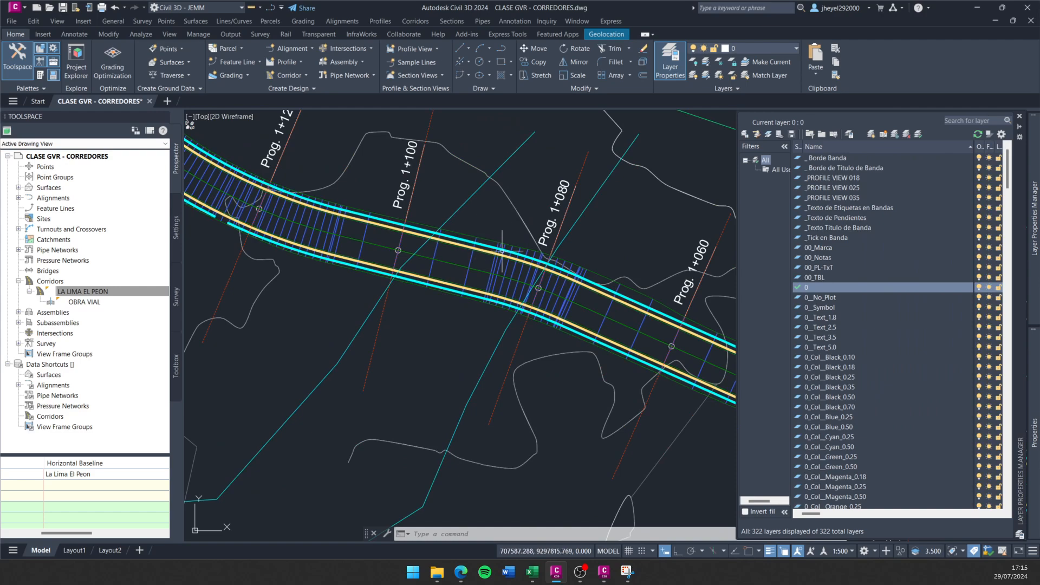
pyautogui.moveTo(474, 257); pyautogui.dragTo(464, 291, button='middle')
pyautogui.scroll(2, 465, 329)
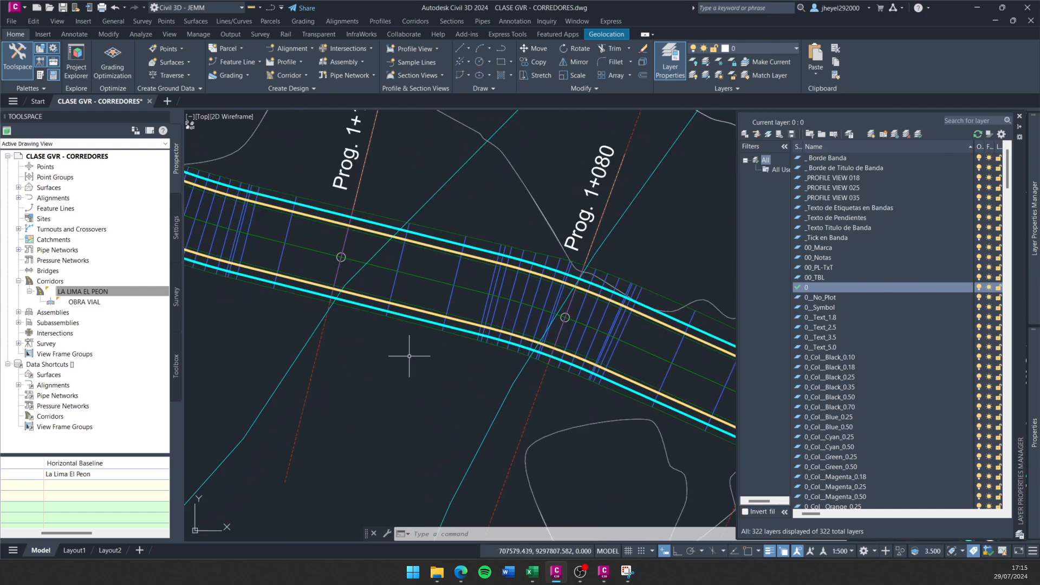
pyautogui.scroll(-2, 401, 358)
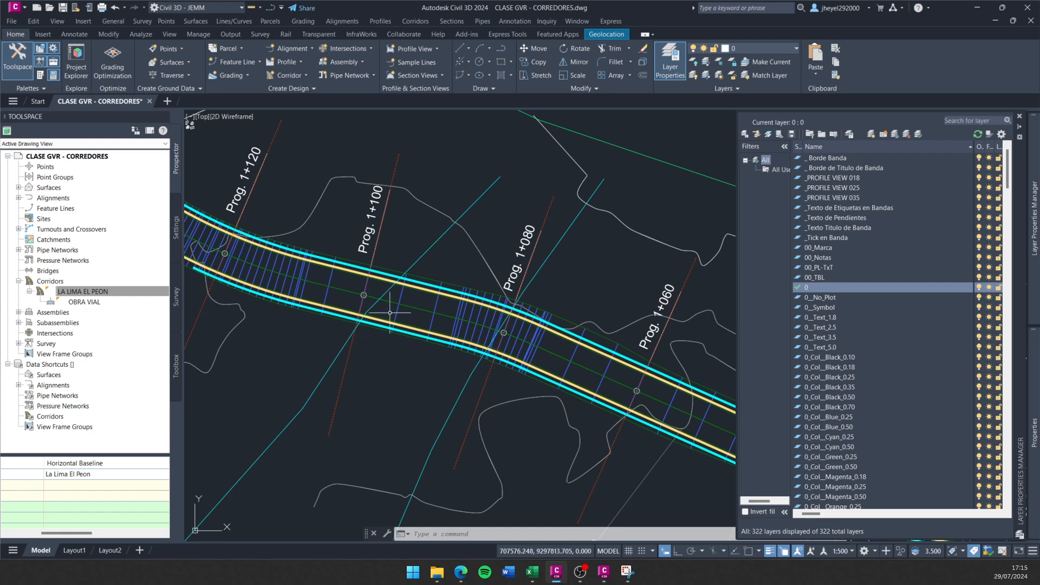
pyautogui.press('Escape')
pyautogui.press('Escape')
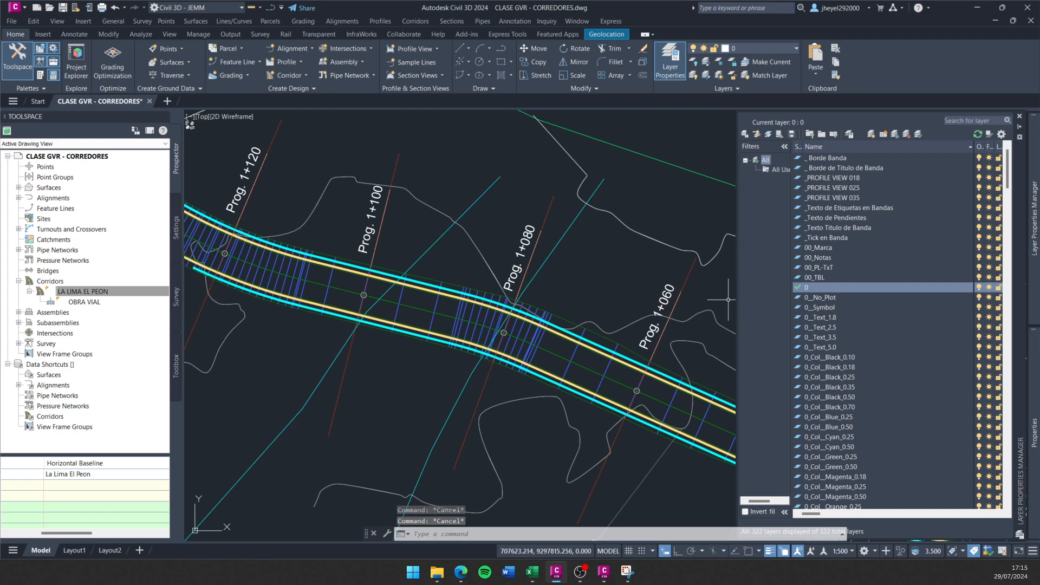
pyautogui.scroll(2, 472, 343)
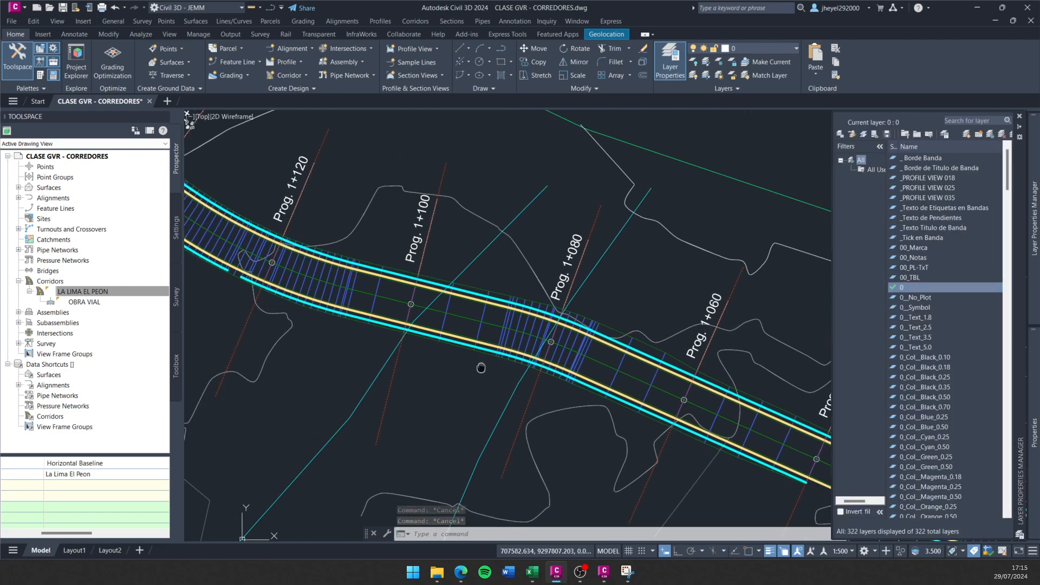
pyautogui.scroll(-2, 519, 307)
pyautogui.moveTo(505, 324); pyautogui.dragTo(482, 342, button='middle')
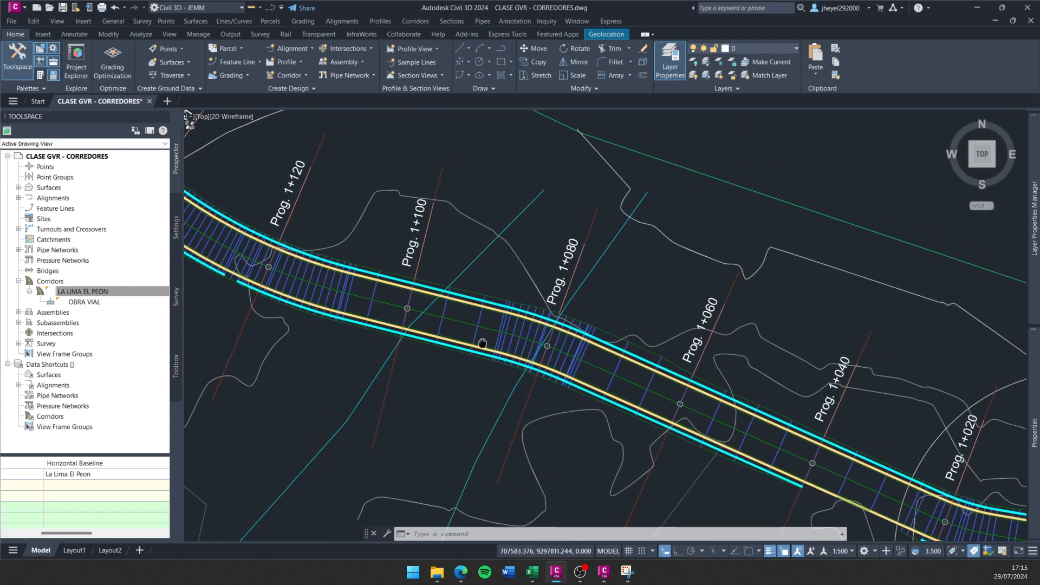
pyautogui.scroll(2, 480, 352)
pyautogui.press('Escape')
pyautogui.press('Escape')
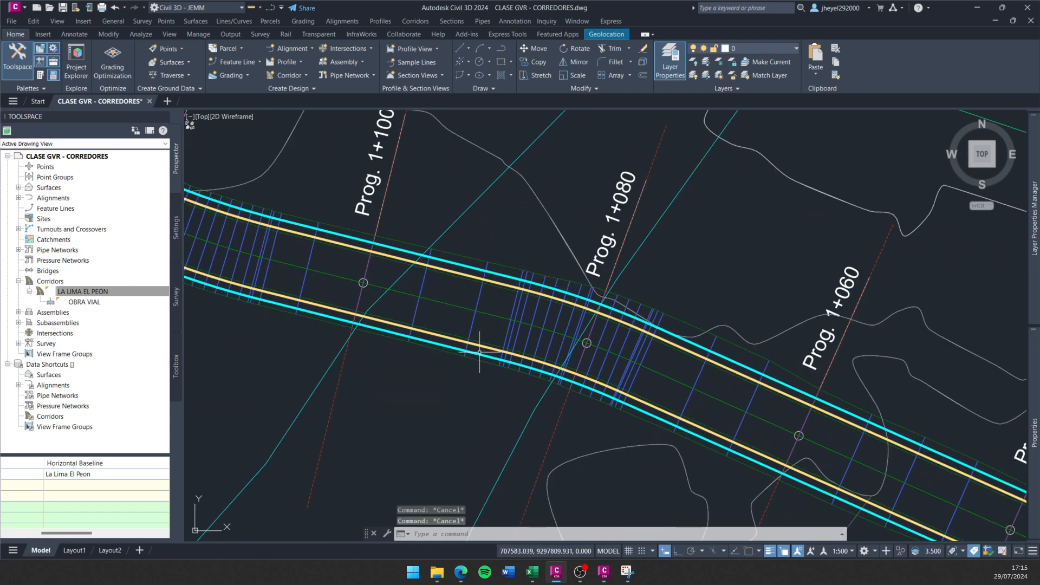
# Split the corridor's RG - MATERIAL SUELTO region at a point between Prog. 1+080 and Prog. 1+100.
pyautogui.click(651, 368)
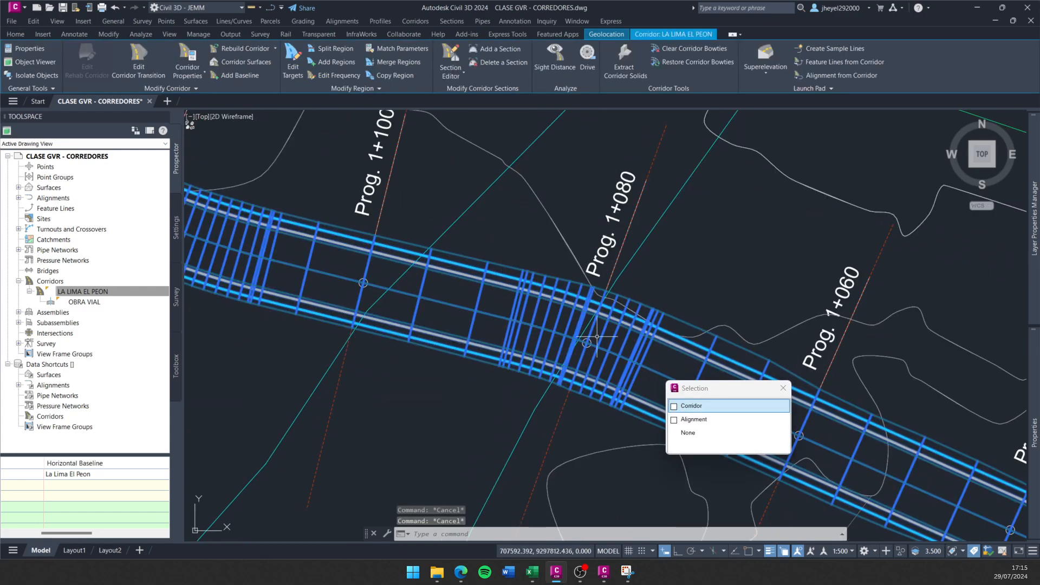
pyautogui.click(335, 49)
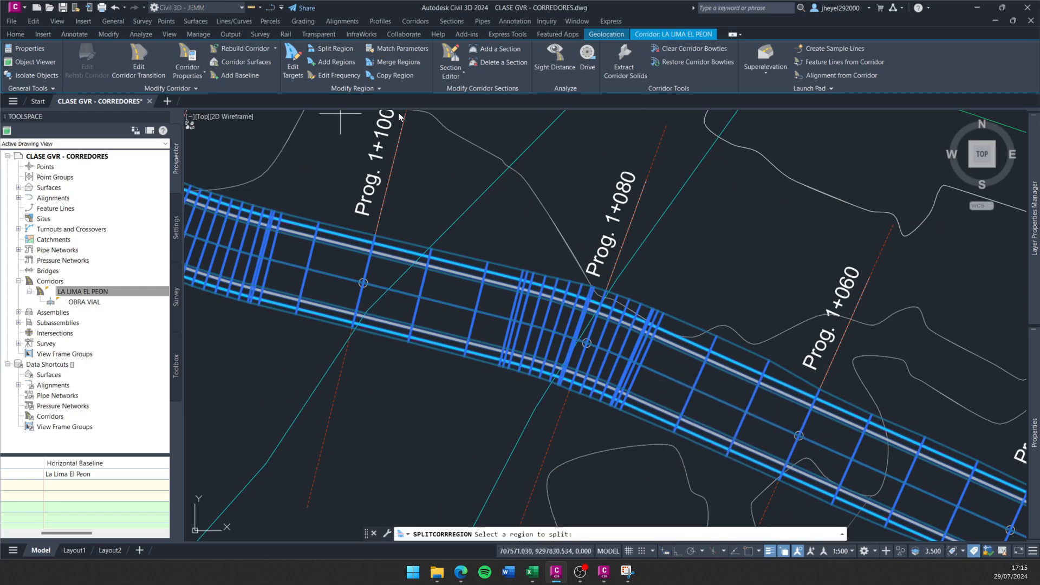
pyautogui.click(500, 271)
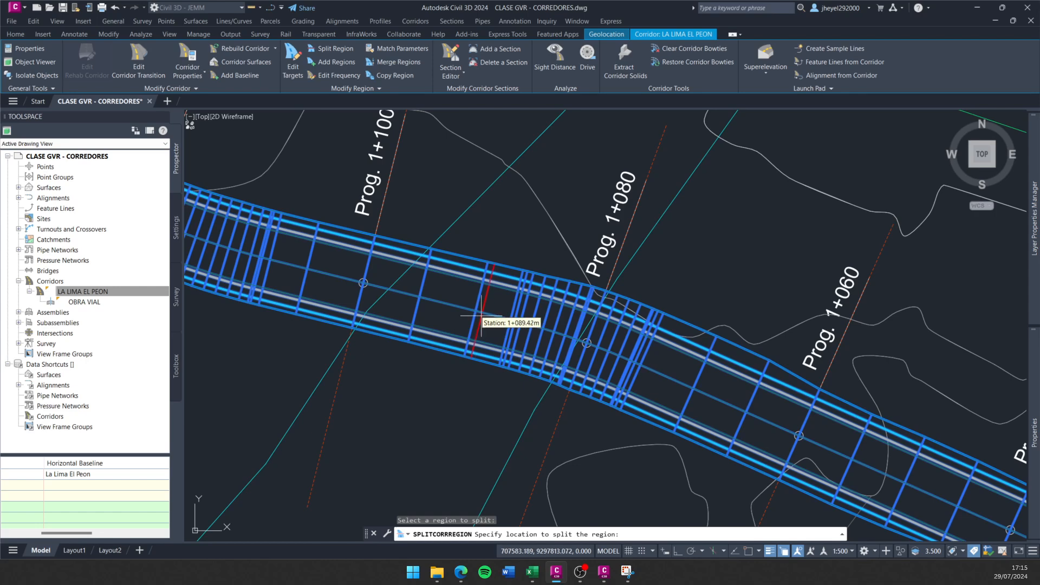
pyautogui.click(496, 298)
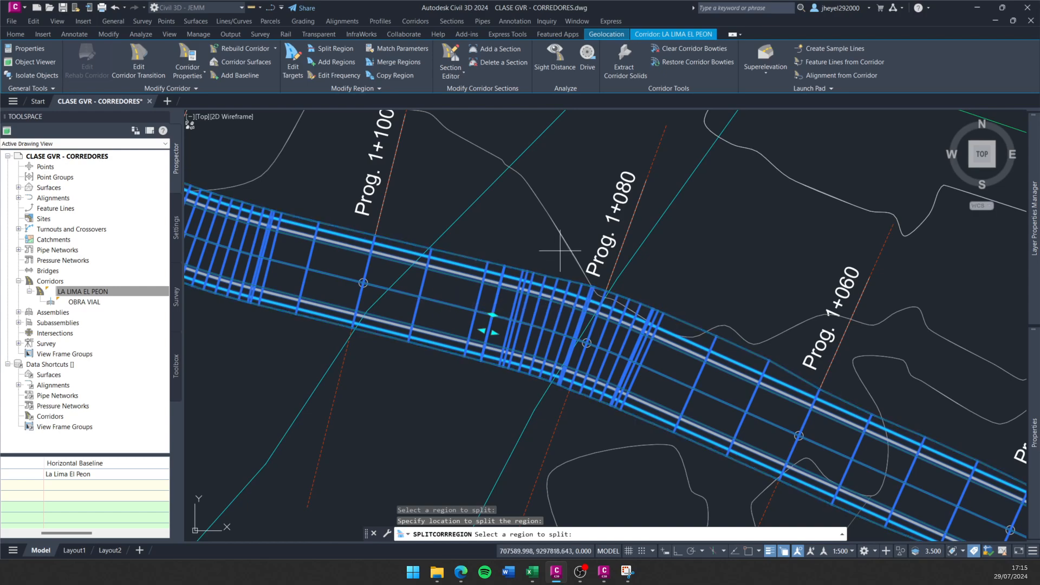
pyautogui.press('Escape')
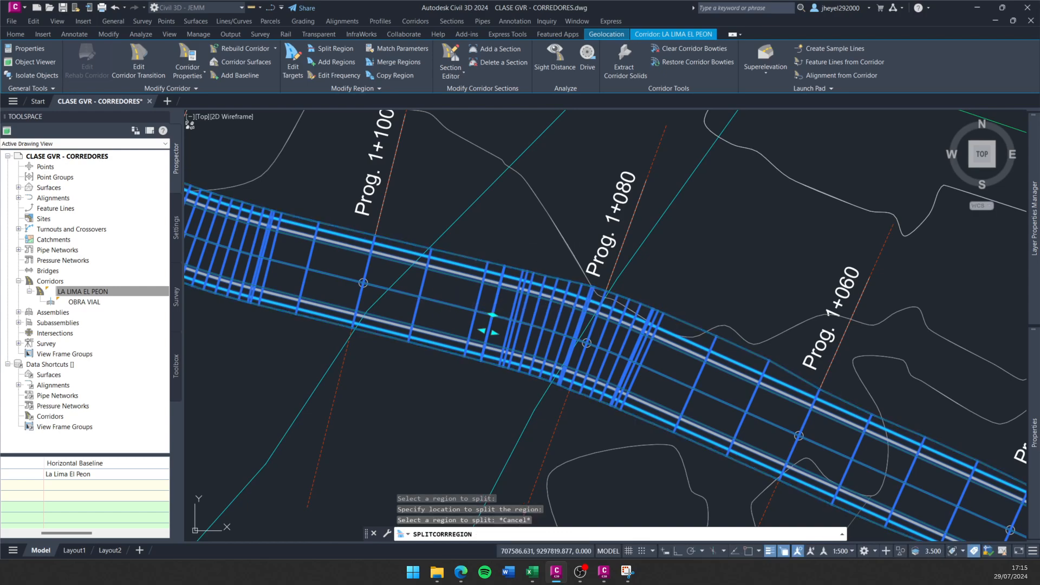
# Move the shared boundary of the two split regions along the baseline toward Prog. 1+100.
pyautogui.scroll(3, 459, 312)
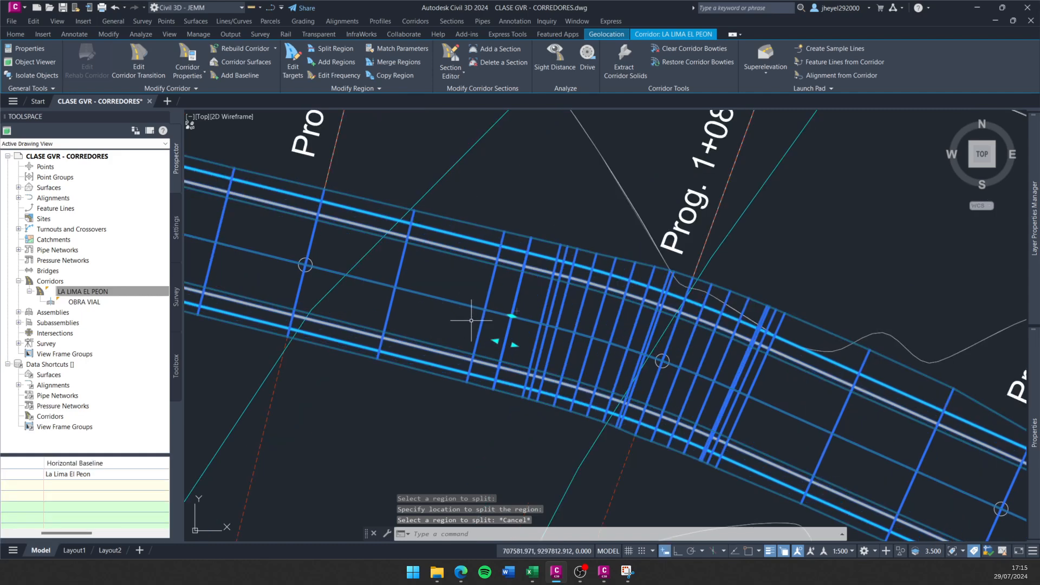
pyautogui.click(508, 313)
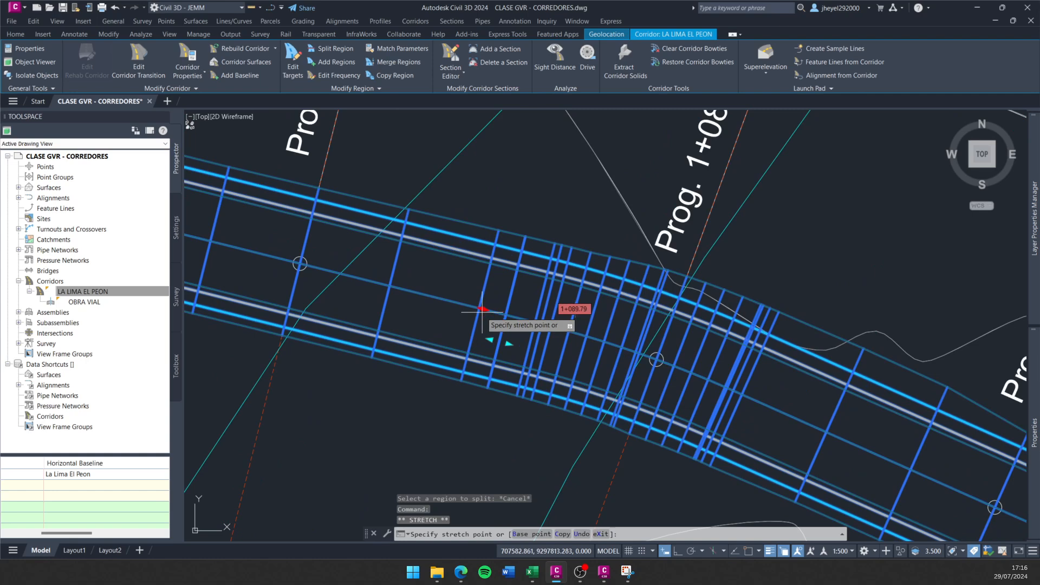
pyautogui.click(447, 303)
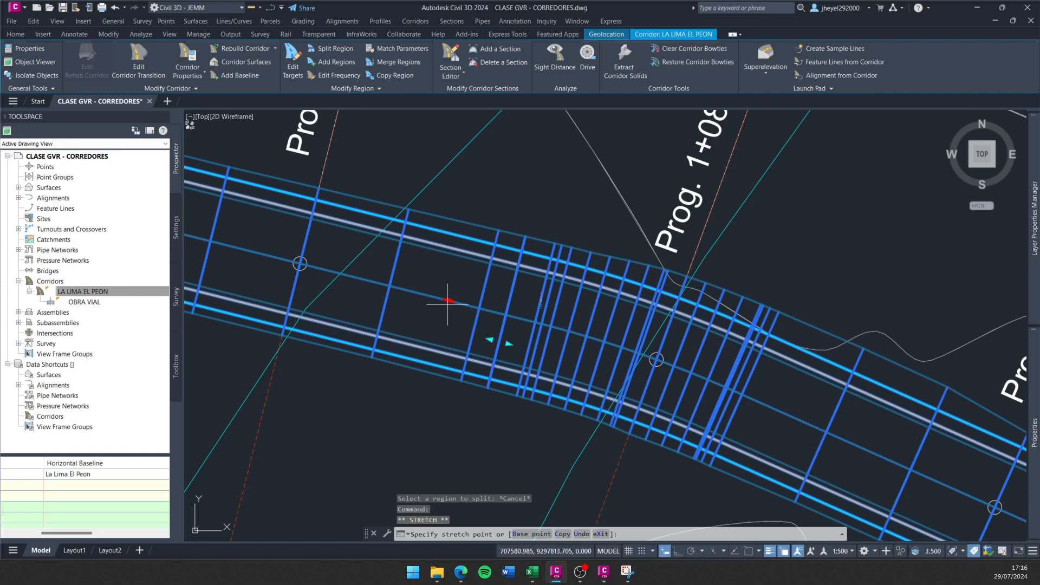
pyautogui.click(447, 304)
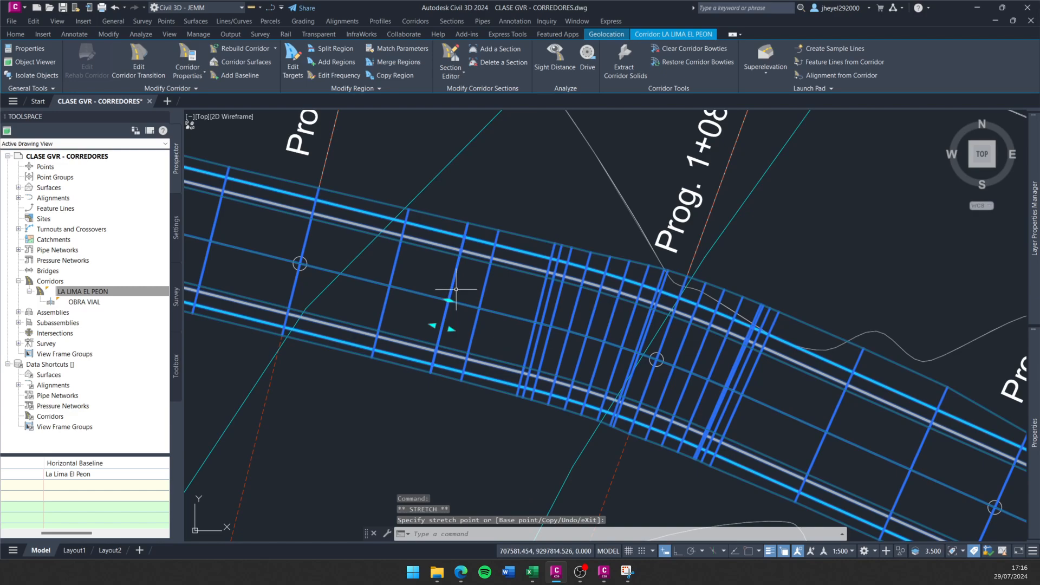
# Examine the relocated region boundary and its grips between Prog. 1+080 and Prog. 1+100, and deselect the corridor.
pyautogui.scroll(-2, 456, 289)
pyautogui.scroll(2, 459, 297)
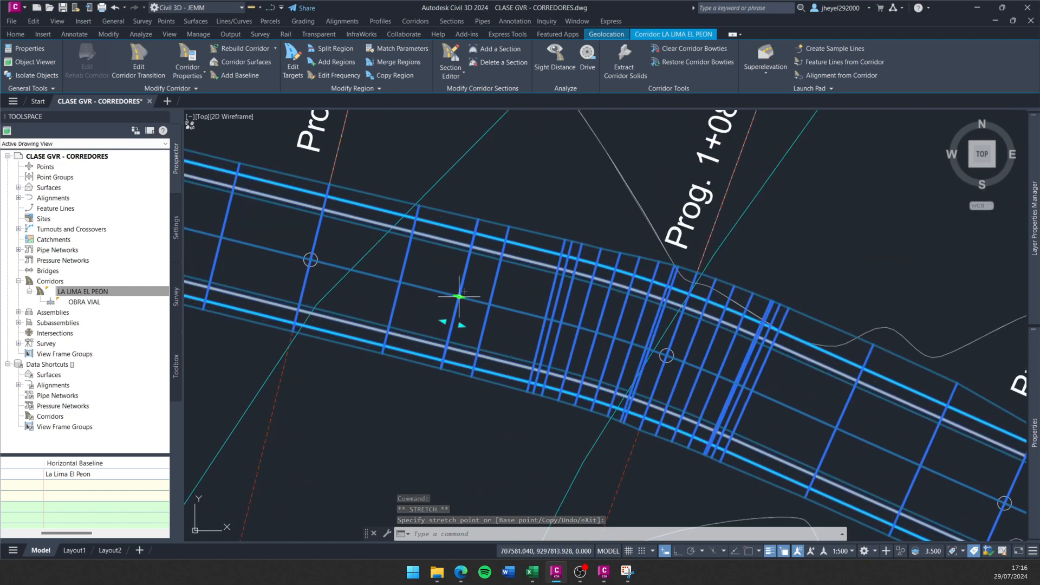
pyautogui.scroll(-2, 449, 281)
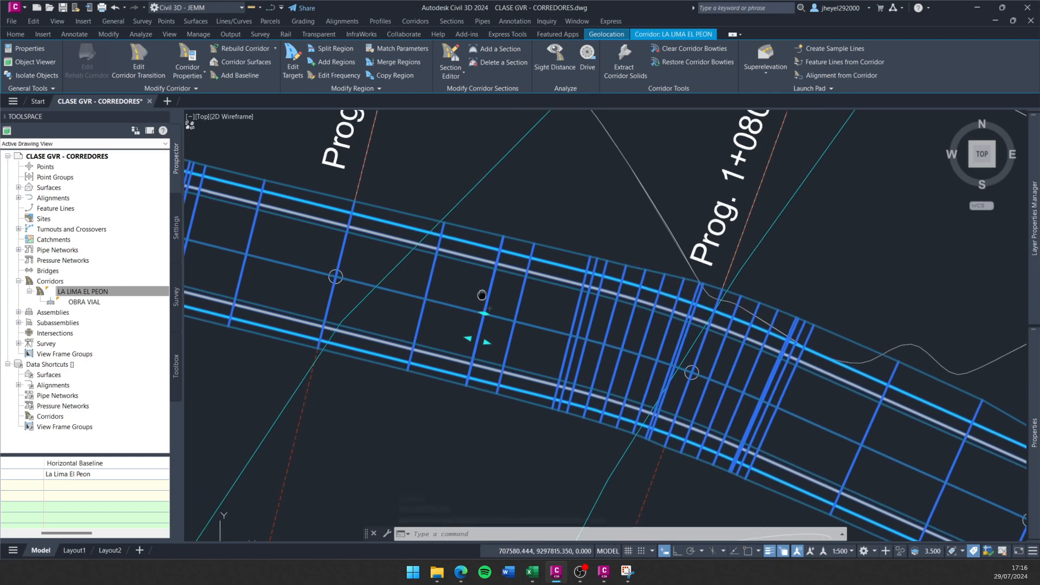
pyautogui.scroll(2, 458, 285)
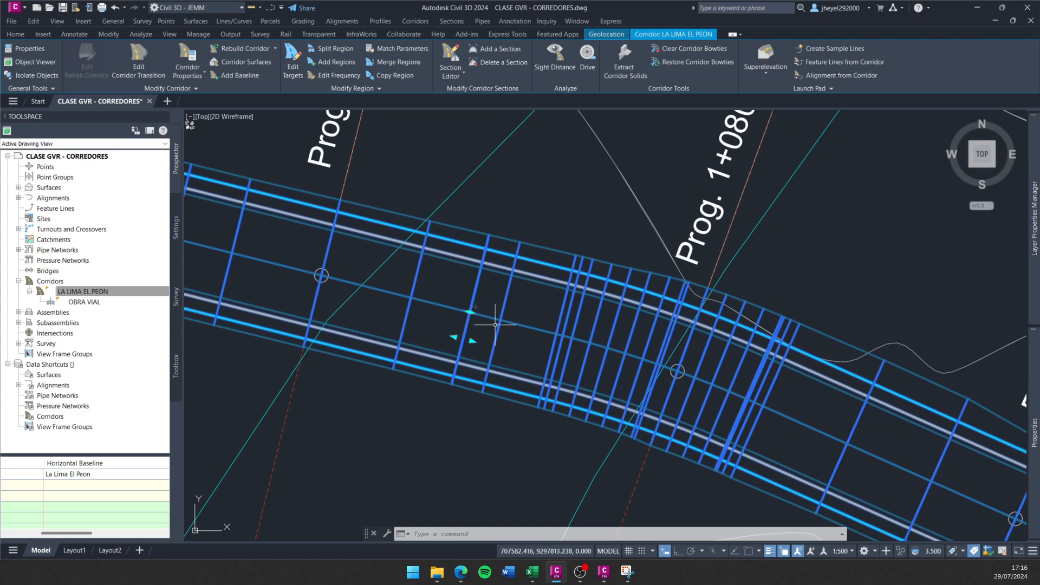
pyautogui.scroll(2, 486, 302)
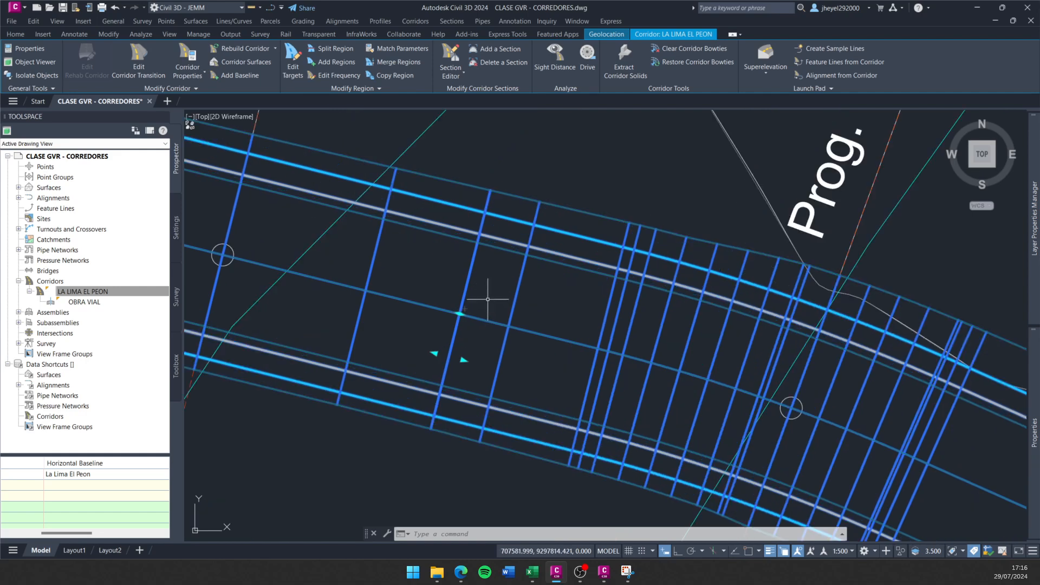
pyautogui.scroll(-2, 489, 292)
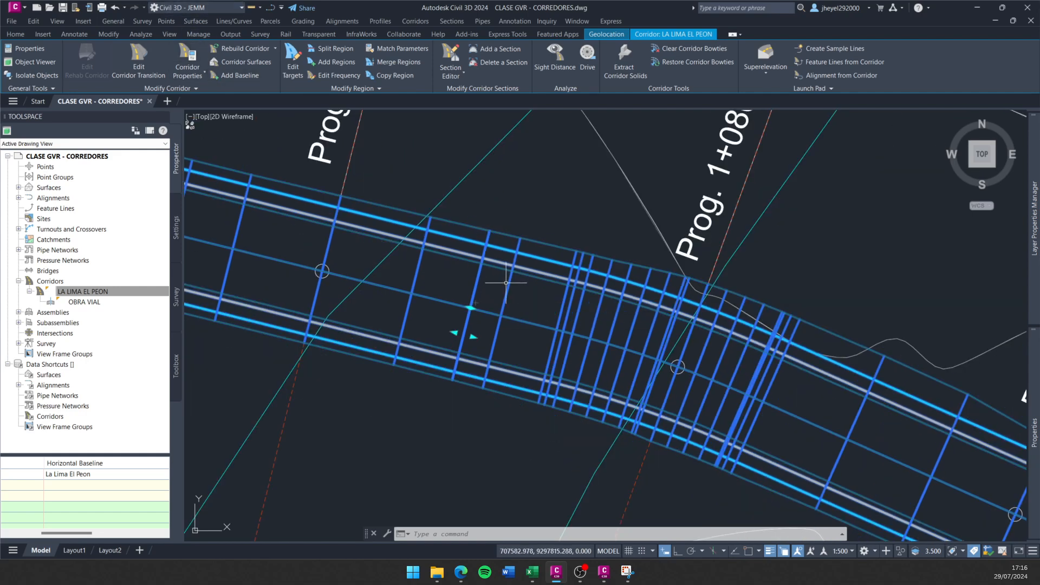
pyautogui.scroll(-3, 465, 325)
pyautogui.press('Escape')
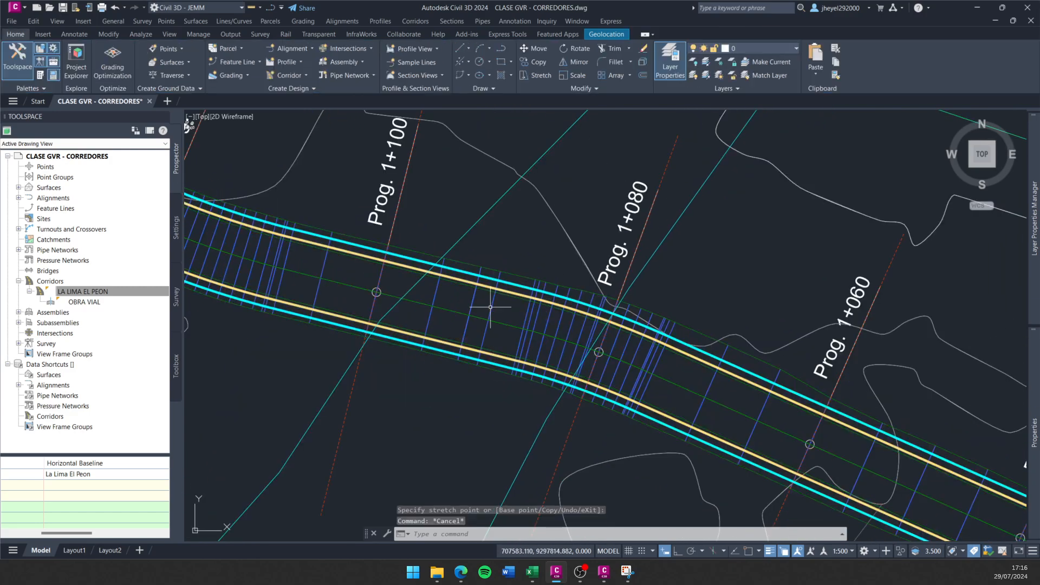
pyautogui.scroll(3, 490, 313)
pyautogui.moveTo(495, 308); pyautogui.dragTo(491, 355, button='middle')
pyautogui.scroll(-2, 495, 340)
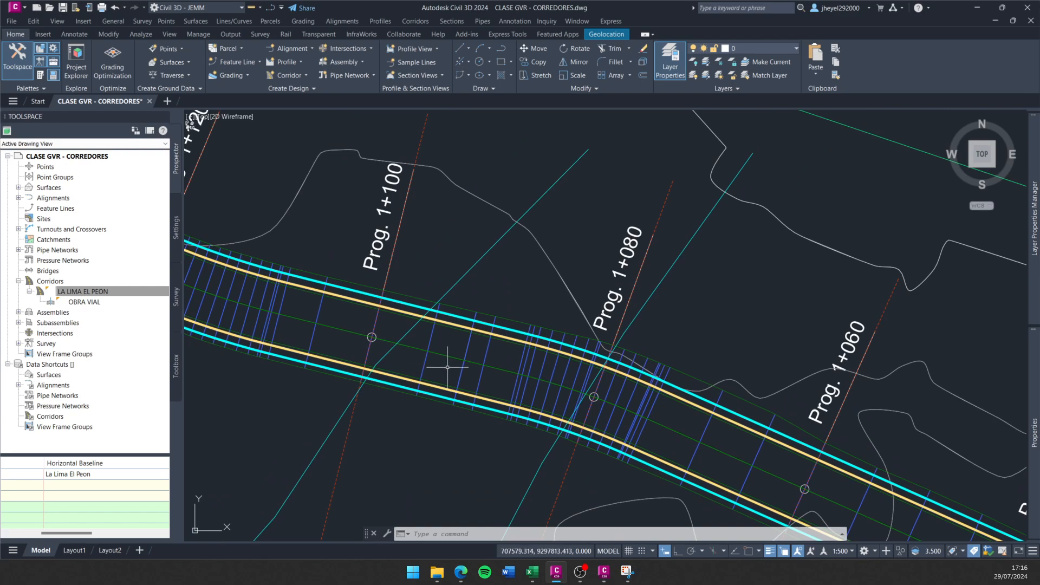
pyautogui.scroll(2, 447, 367)
pyautogui.press('Escape')
pyautogui.press('Escape')
# Pull the start of the corridor's copied RG - MATERIAL SUELTO region back to about station 1+095.68, near the cyan polyline by Prog. 1+100.
pyautogui.click(495, 372)
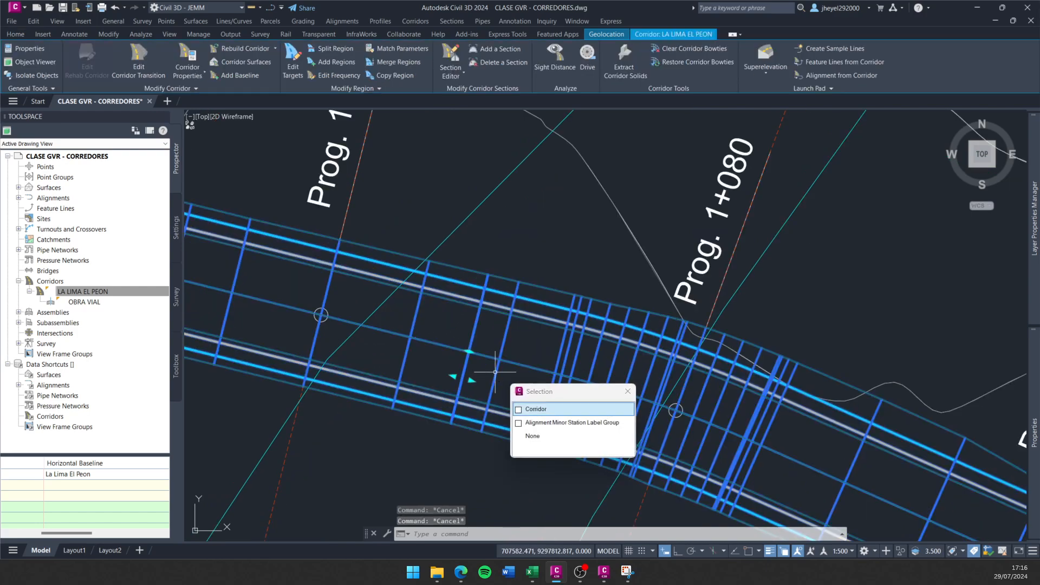
pyautogui.click(536, 410)
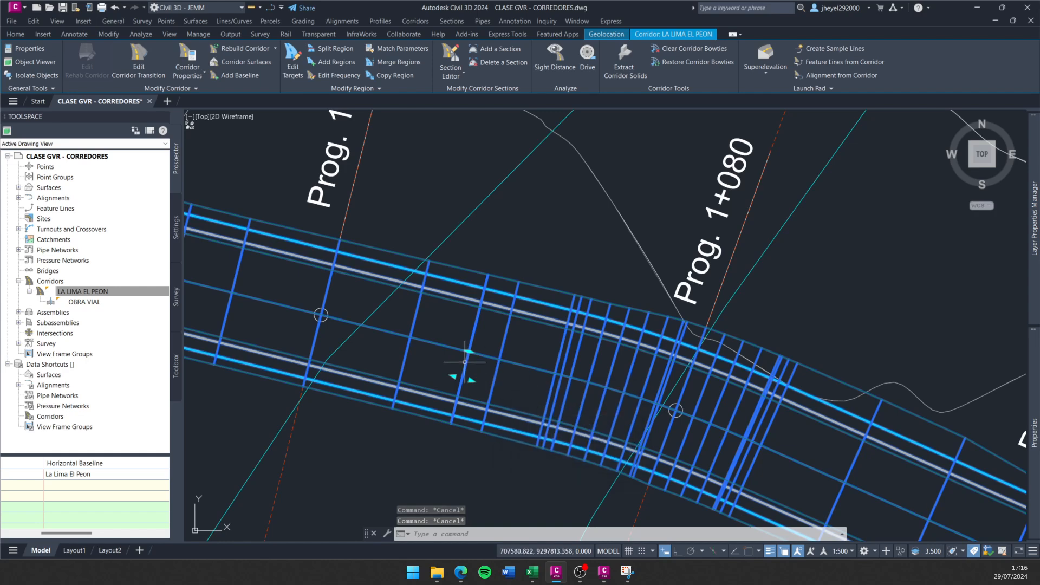
pyautogui.scroll(2, 461, 347)
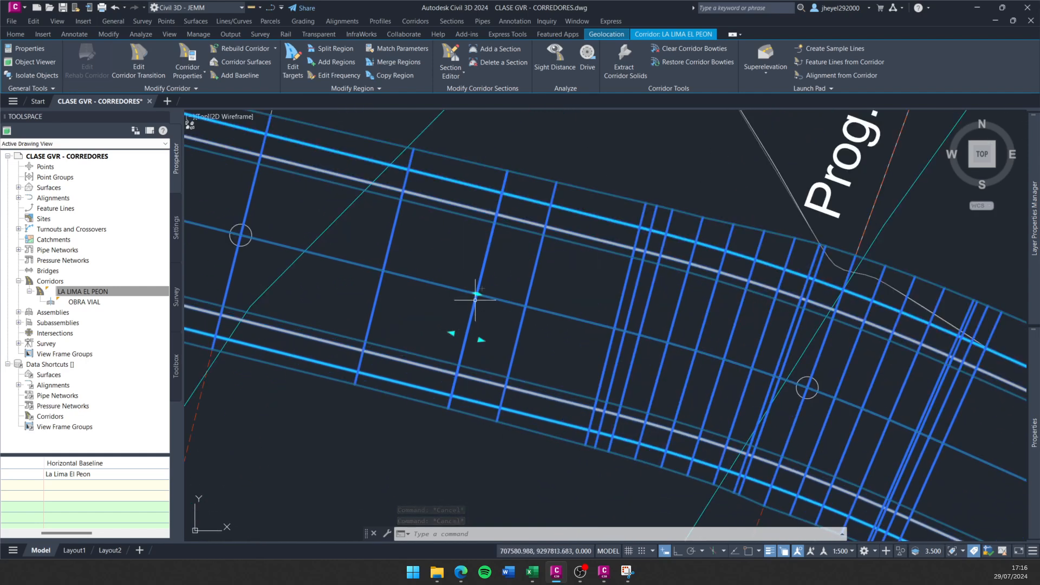
pyautogui.scroll(-2, 477, 294)
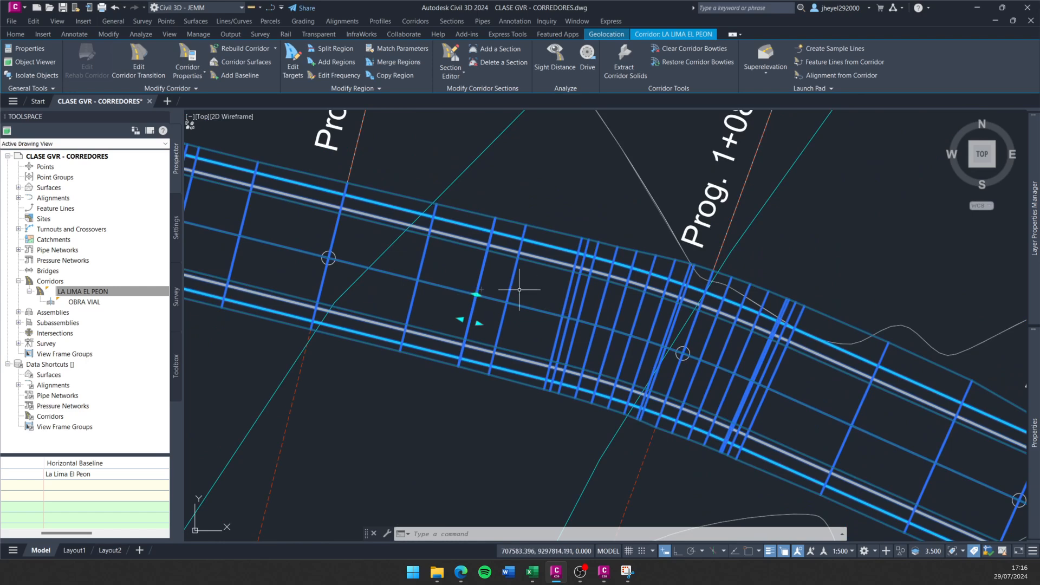
pyautogui.click(460, 319)
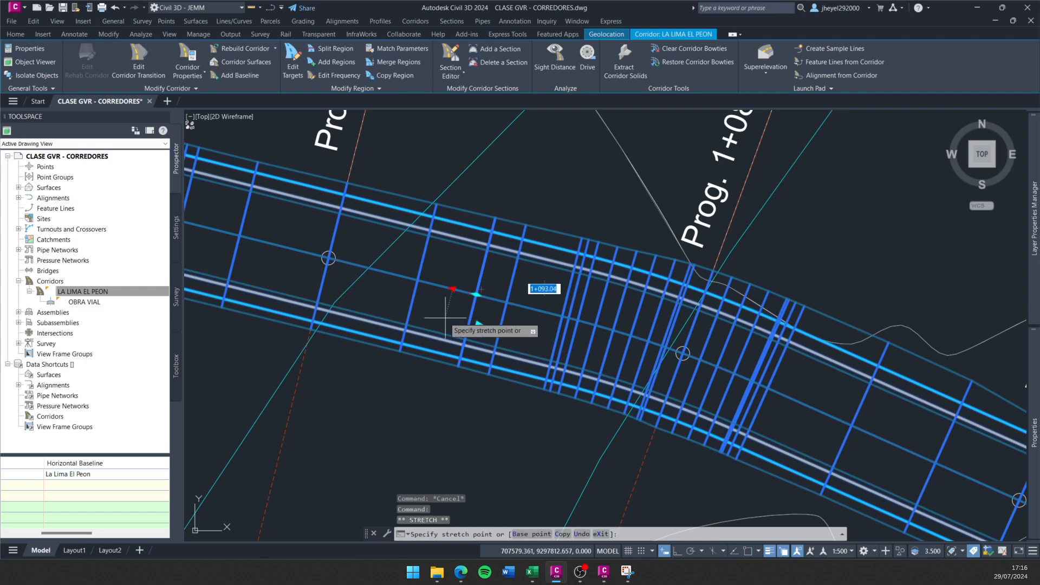
pyautogui.click(406, 278)
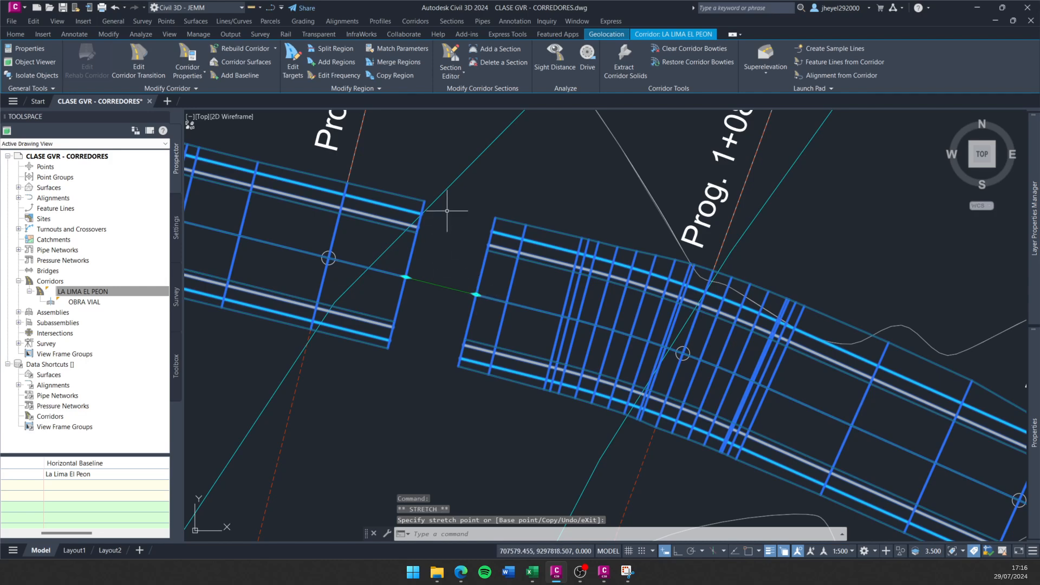
# Pull the end of the first RG - MATERIAL SUELTO region back to about station 1+081.49, near Prog. 1+080, and deselect the corridor.
pyautogui.click(475, 294)
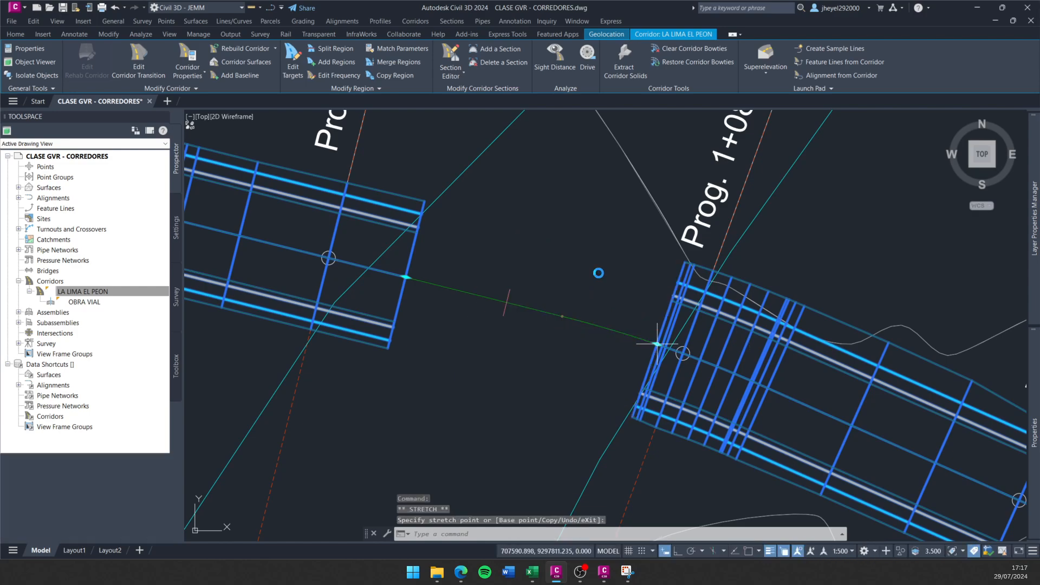
pyautogui.press('Escape')
pyautogui.press('Escape')
pyautogui.moveTo(579, 253); pyautogui.dragTo(526, 281, button='middle')
pyautogui.scroll(-2, 525, 280)
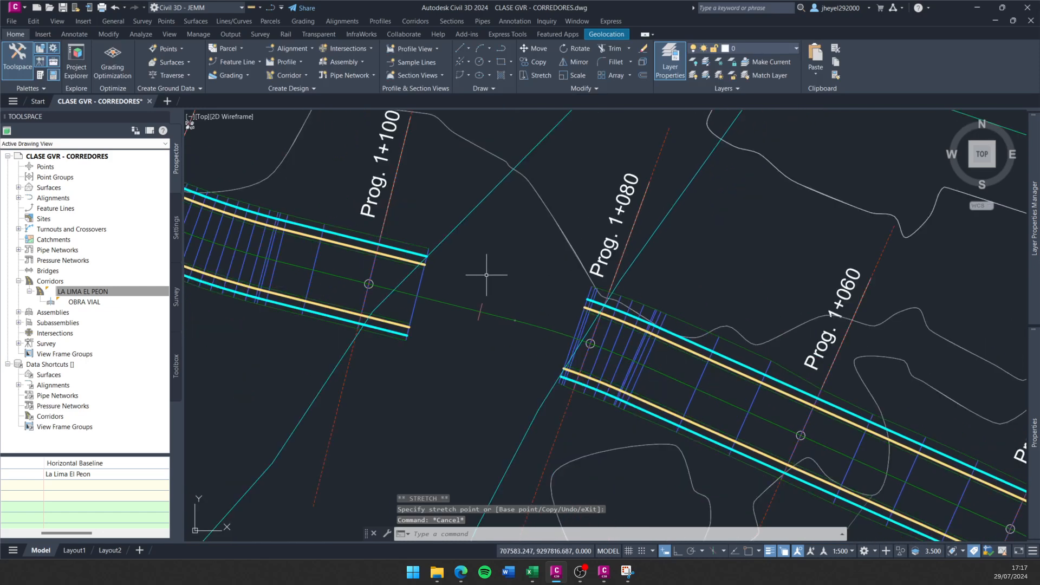
pyautogui.moveTo(473, 263); pyautogui.dragTo(549, 312)
pyautogui.press('Escape')
pyautogui.moveTo(471, 268)
pyautogui.mouseDown()
pyautogui.moveTo(542, 315)
pyautogui.moveTo(450, 325)
pyautogui.moveTo(475, 294)
pyautogui.mouseUp()
pyautogui.press('Escape')
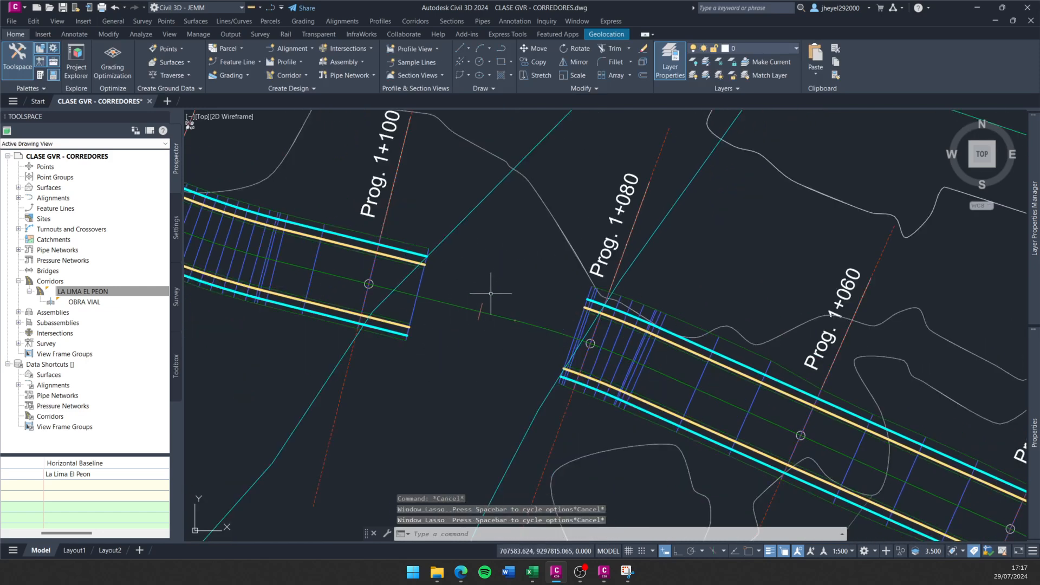
pyautogui.scroll(-6, 491, 293)
pyautogui.scroll(6, 471, 293)
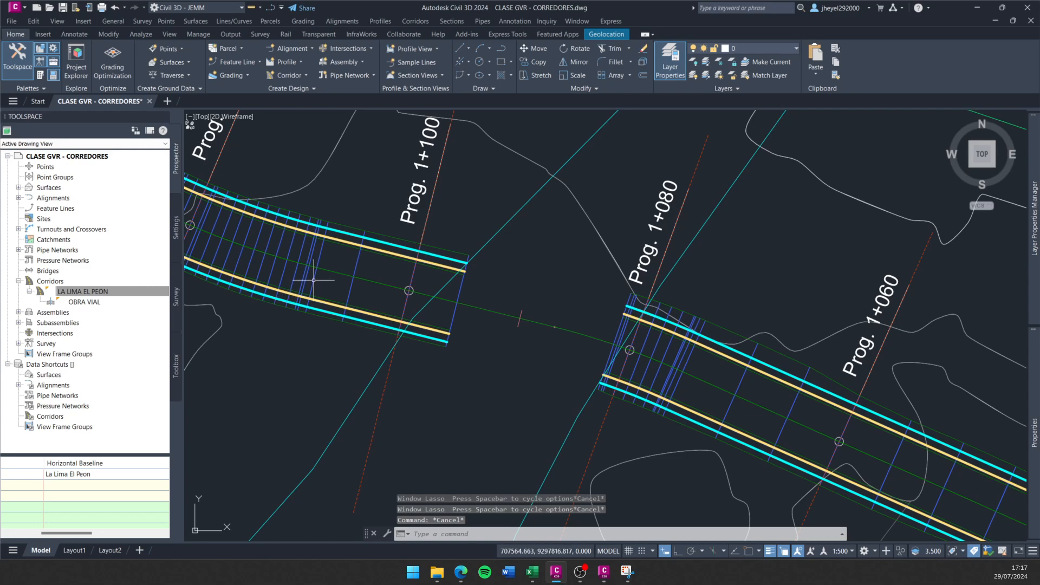
pyautogui.click(311, 274)
pyautogui.moveTo(529, 255); pyautogui.dragTo(478, 249, button='middle')
pyautogui.scroll(4, 465, 237)
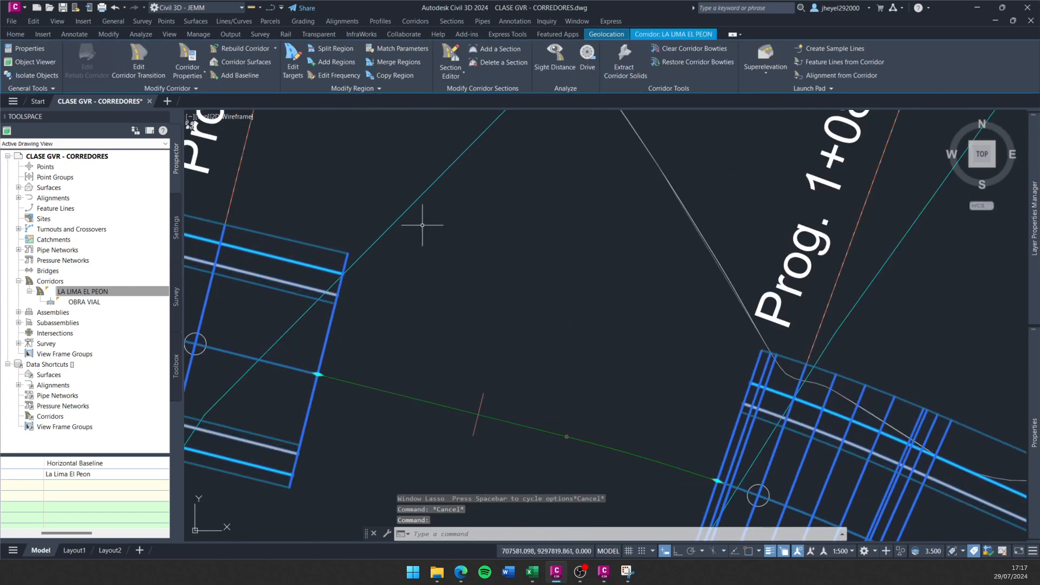
pyautogui.scroll(-2, 340, 113)
pyautogui.click(343, 64)
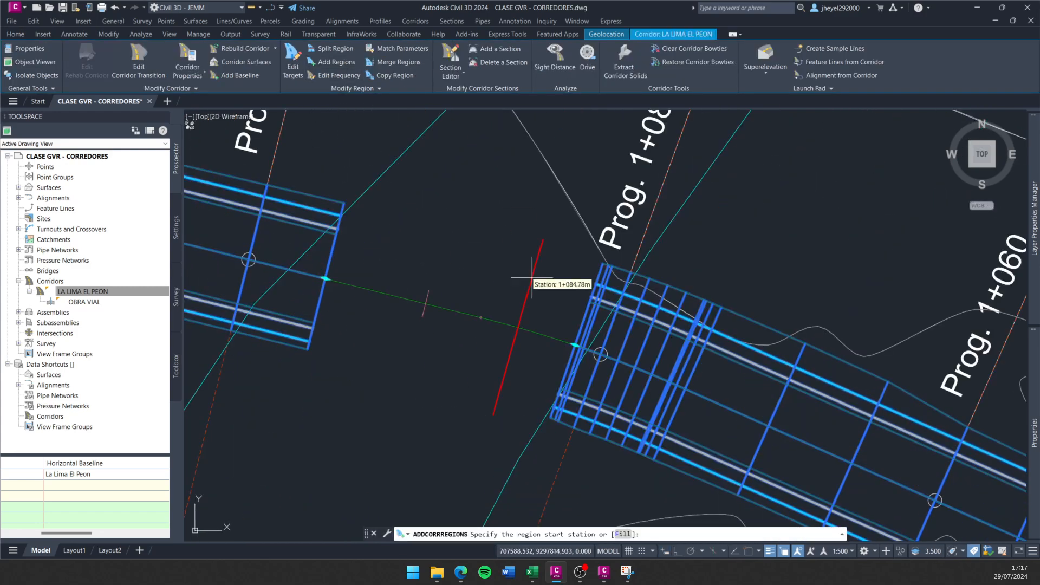
pyautogui.scroll(-3, 488, 287)
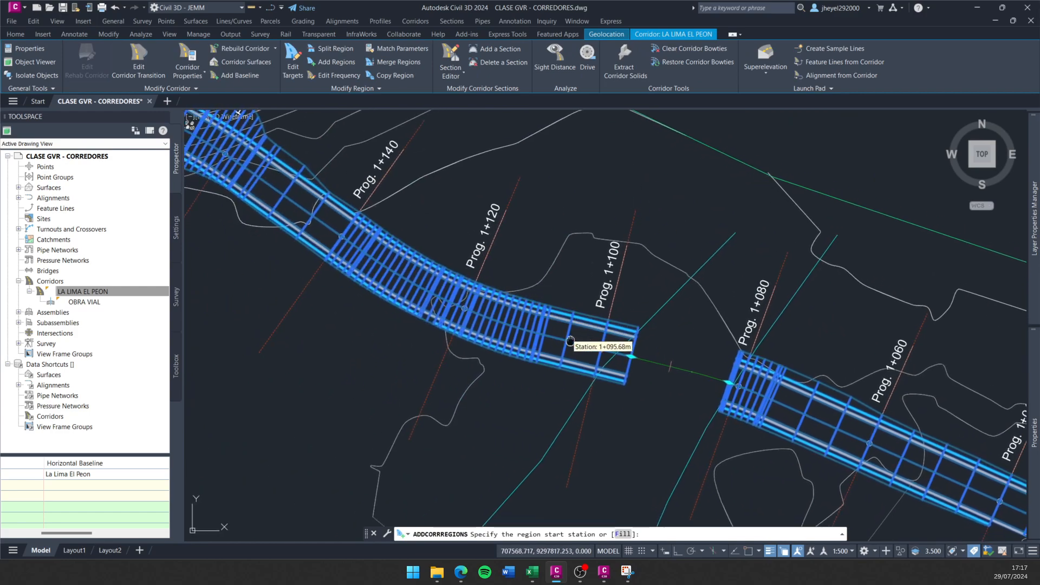
pyautogui.scroll(4, 633, 341)
pyautogui.moveTo(633, 337); pyautogui.dragTo(391, 271, button='middle')
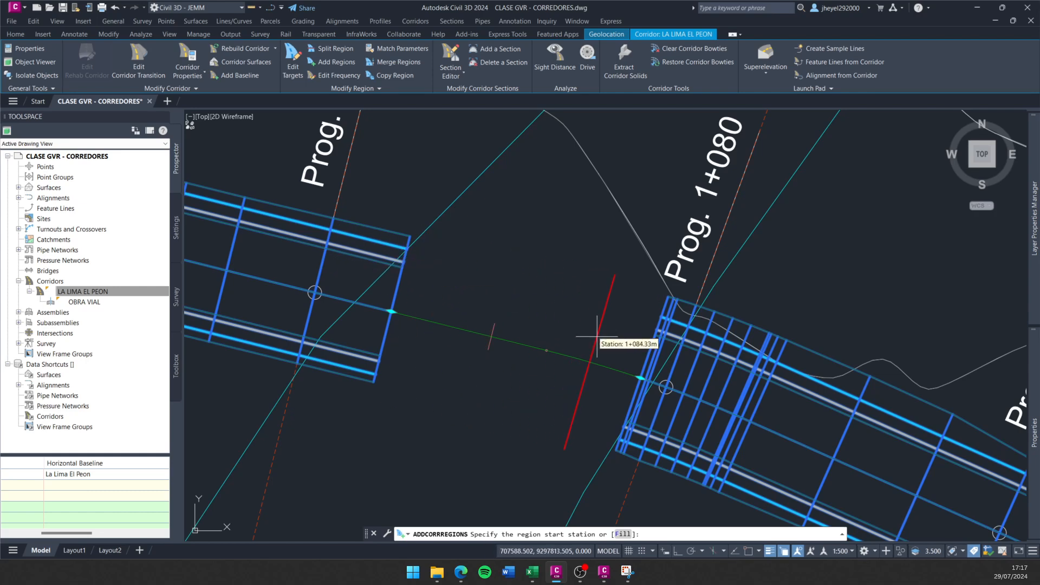
# Examine the corridor's end at Prog. 2+400 and the baseline beyond it as a place for a new region, and cancel Add Regions.
pyautogui.scroll(-5, 603, 309)
pyautogui.scroll(-5, 603, 310)
pyautogui.moveTo(366, 302); pyautogui.dragTo(704, 240, button='middle')
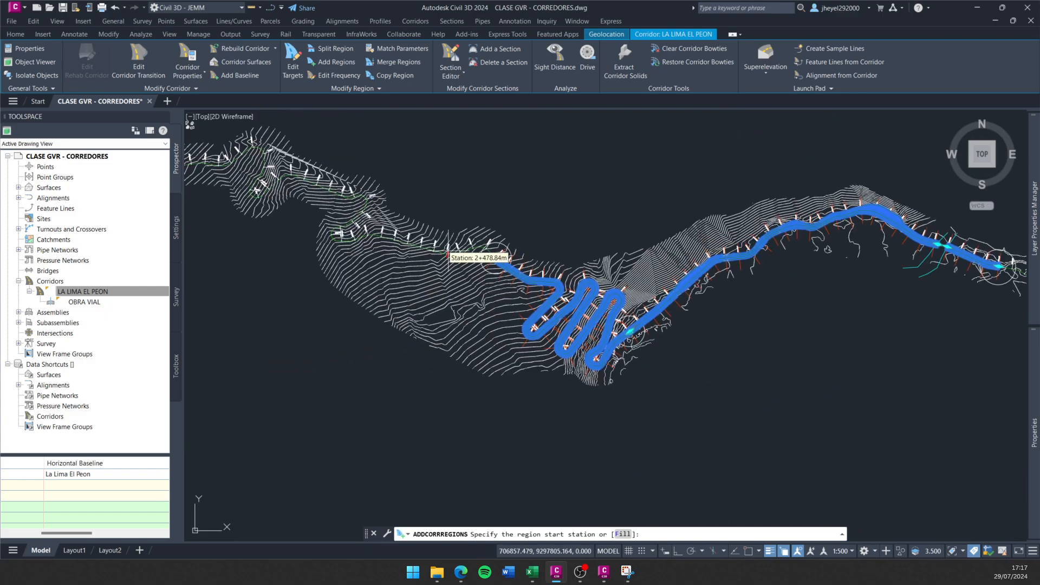
pyautogui.scroll(11, 471, 244)
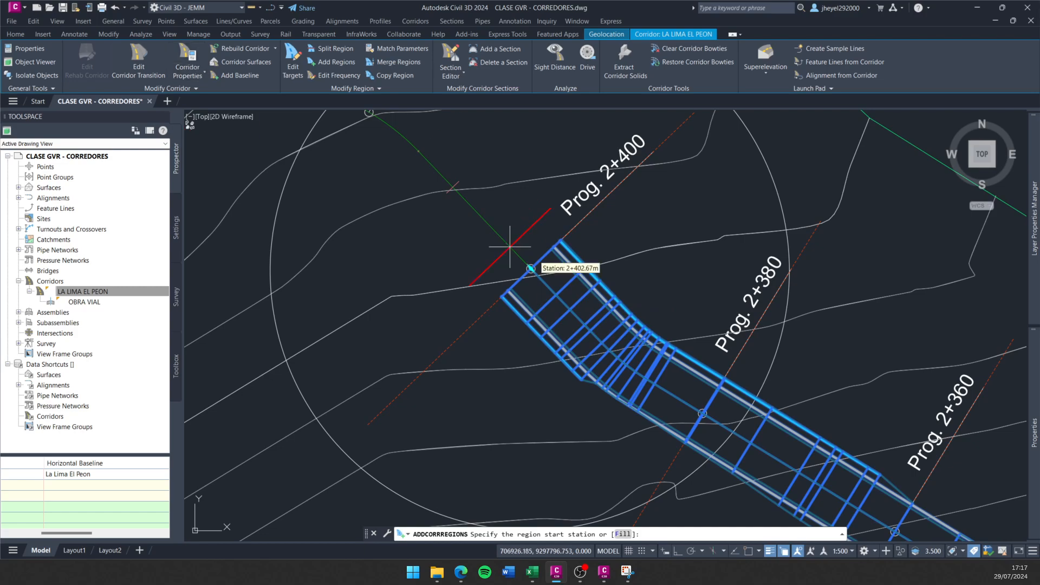
pyautogui.moveTo(480, 209); pyautogui.dragTo(487, 330, button='middle')
pyautogui.scroll(-2, 487, 331)
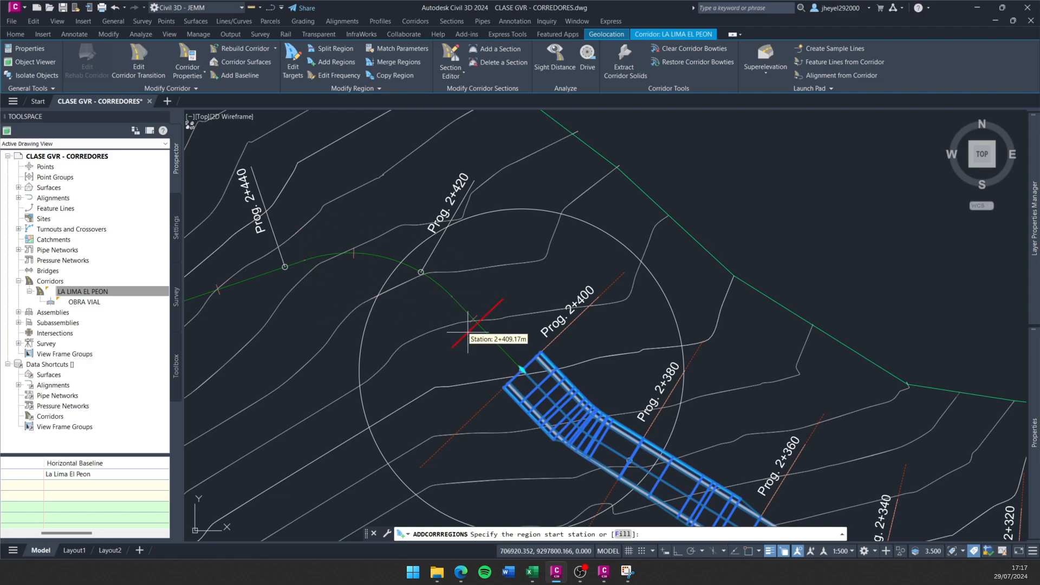
pyautogui.moveTo(495, 339); pyautogui.dragTo(390, 262, button='middle')
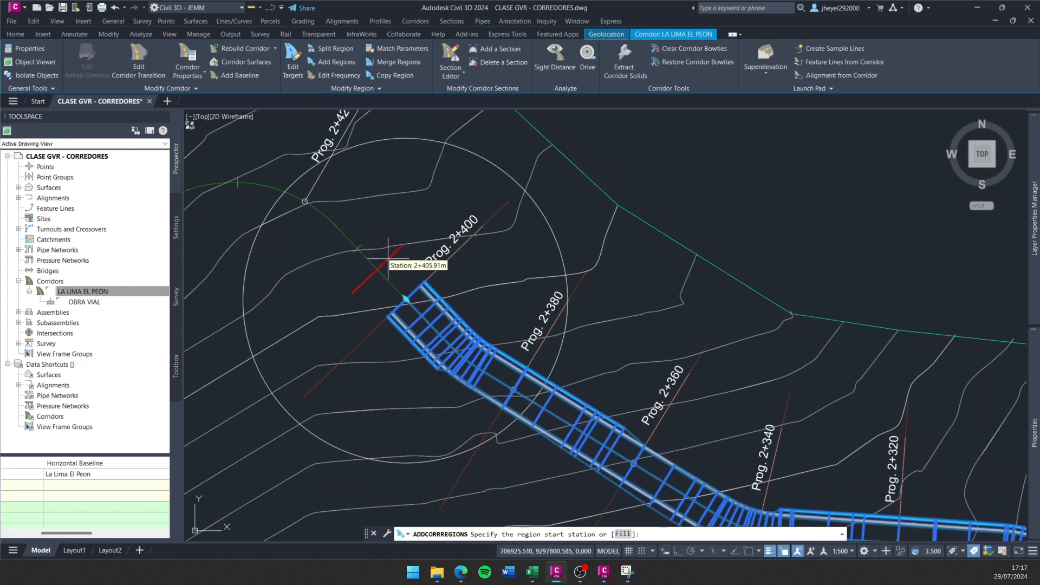
pyautogui.press('Escape')
# Review the region list in the LA LIMA EL PEON corridor properties and the insert-region options for RG - ROCA FIJA, and close the properties.
pyautogui.scroll(-6, 541, 306)
pyautogui.moveTo(650, 352); pyautogui.dragTo(318, 246, button='middle')
pyautogui.scroll(5, 318, 246)
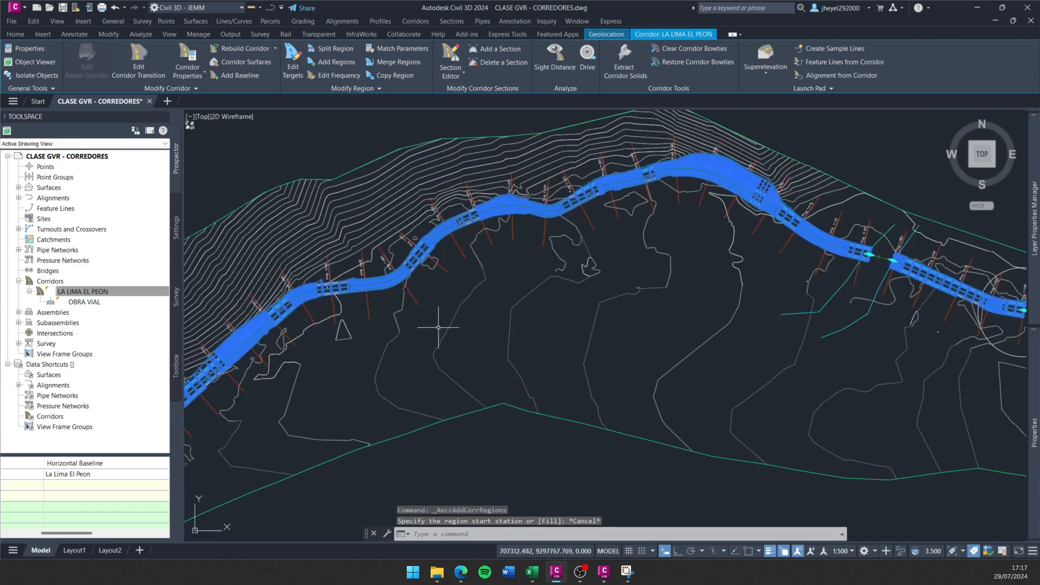
pyautogui.scroll(2, 515, 276)
pyautogui.scroll(-2, 516, 275)
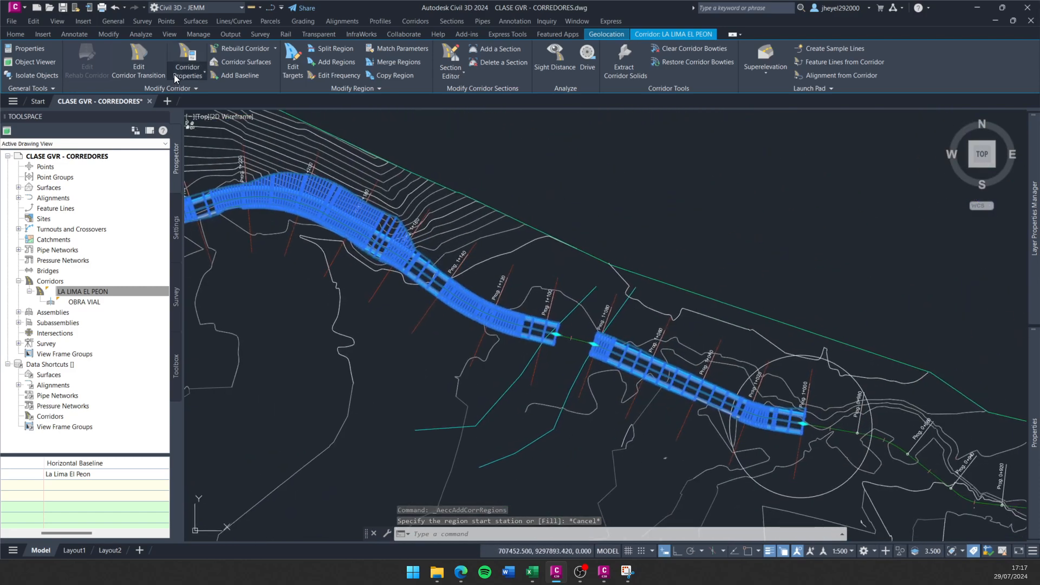
pyautogui.click(187, 71)
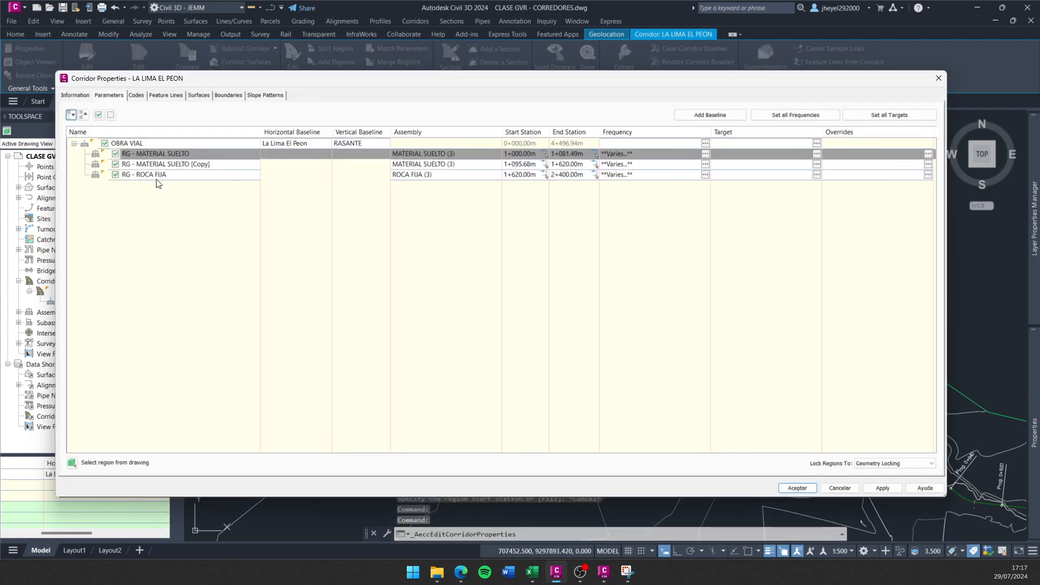
pyautogui.rightClick(158, 176)
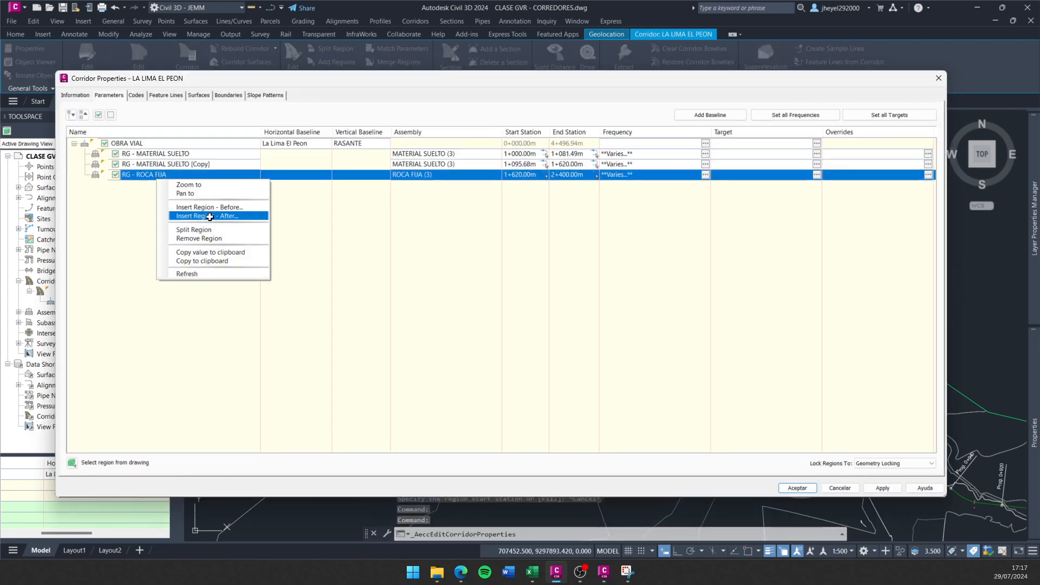
pyautogui.click(141, 222)
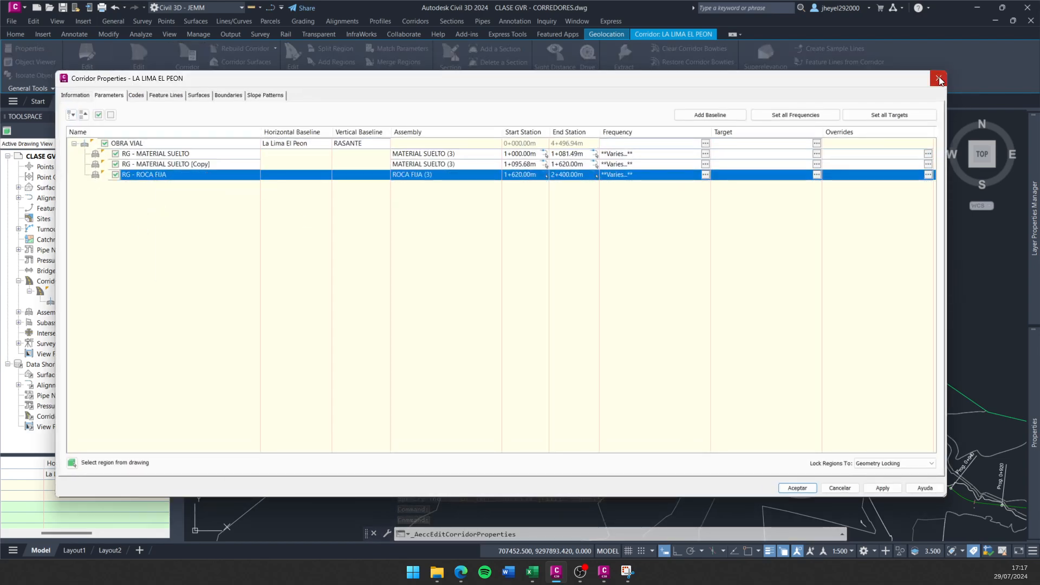
pyautogui.click(939, 78)
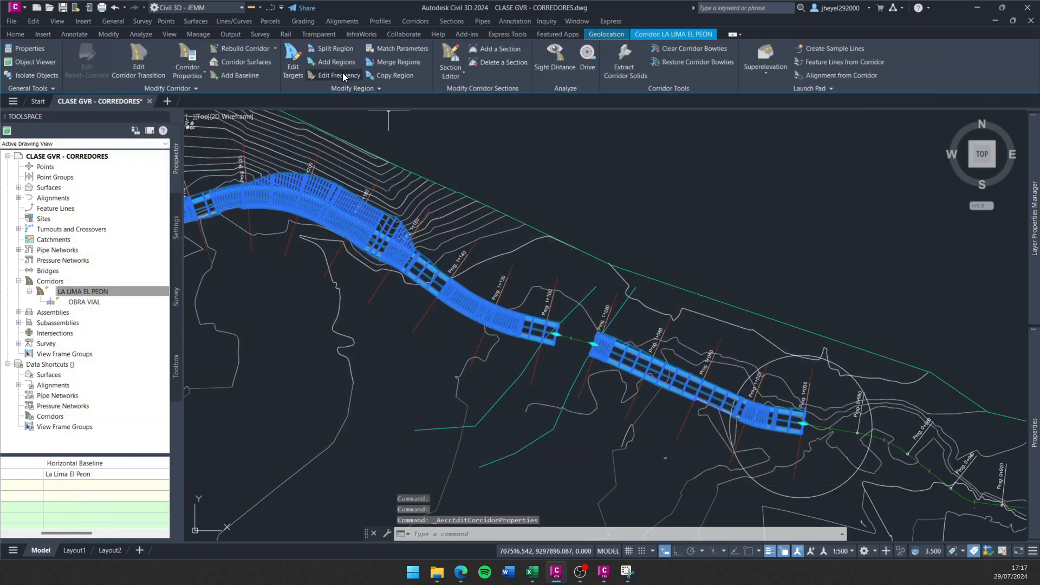
# Open the assembly frequency settings of the RG - MATERIAL SUELTO region between Prog. 1+000 and Prog. 1+080.
pyautogui.scroll(6, 476, 320)
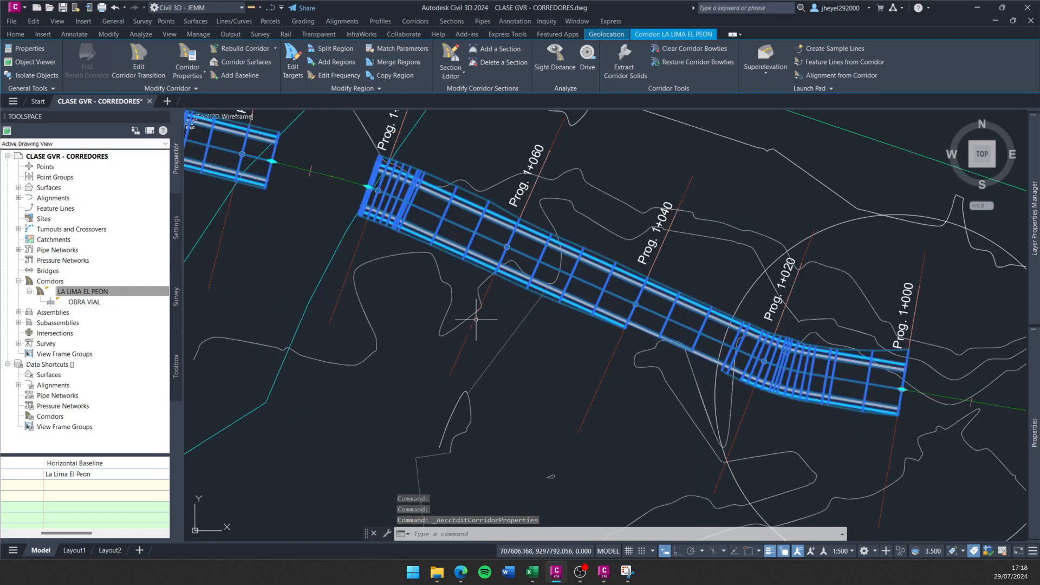
pyautogui.moveTo(476, 320); pyautogui.dragTo(455, 348, button='middle')
pyautogui.click(343, 76)
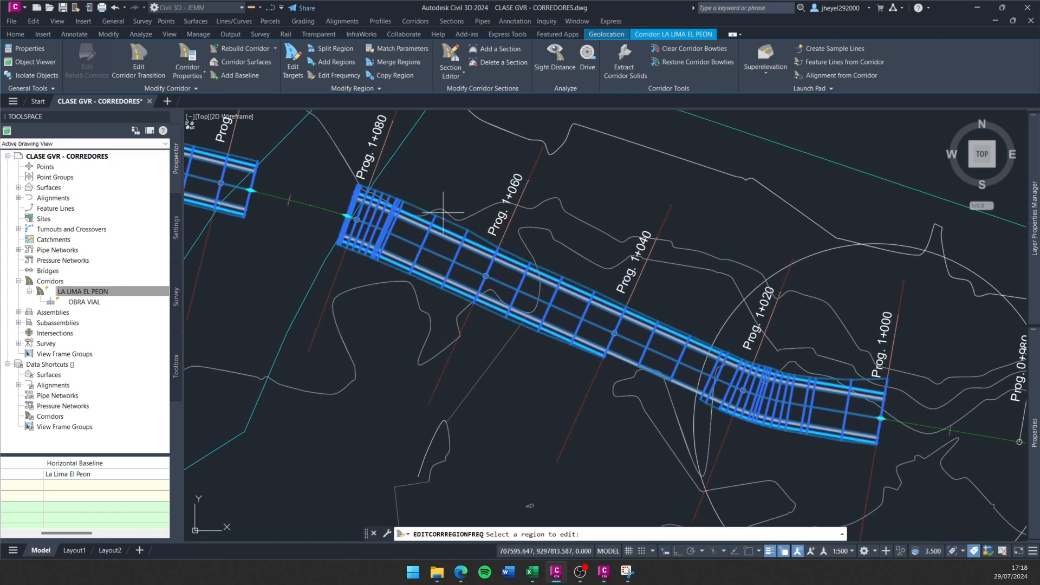
pyautogui.click(453, 255)
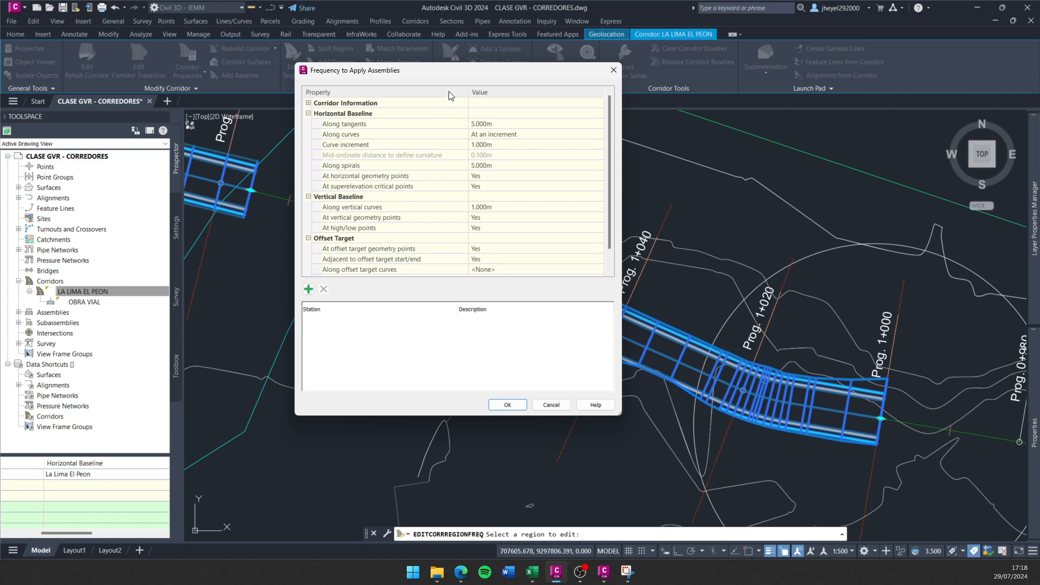
pyautogui.moveTo(459, 72); pyautogui.dragTo(465, 59)
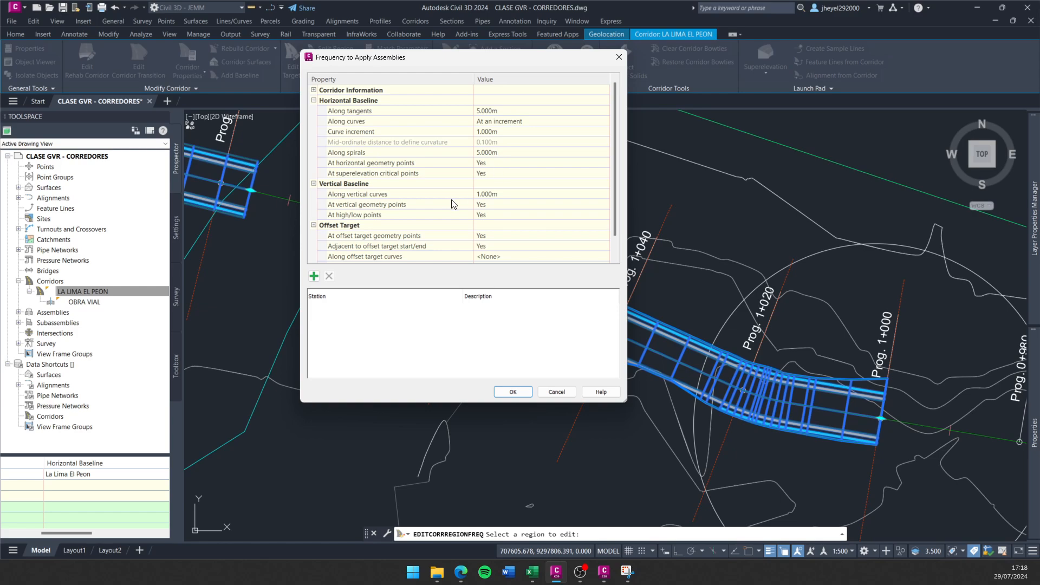
pyautogui.click(314, 277)
# Switch to Subassembly Composer, examine the AFIRMADO_V4_DER cross-section preview from the lane to the cut slope, and return to Civil 3D.
pyautogui.click(604, 572)
pyautogui.scroll(-2, 473, 275)
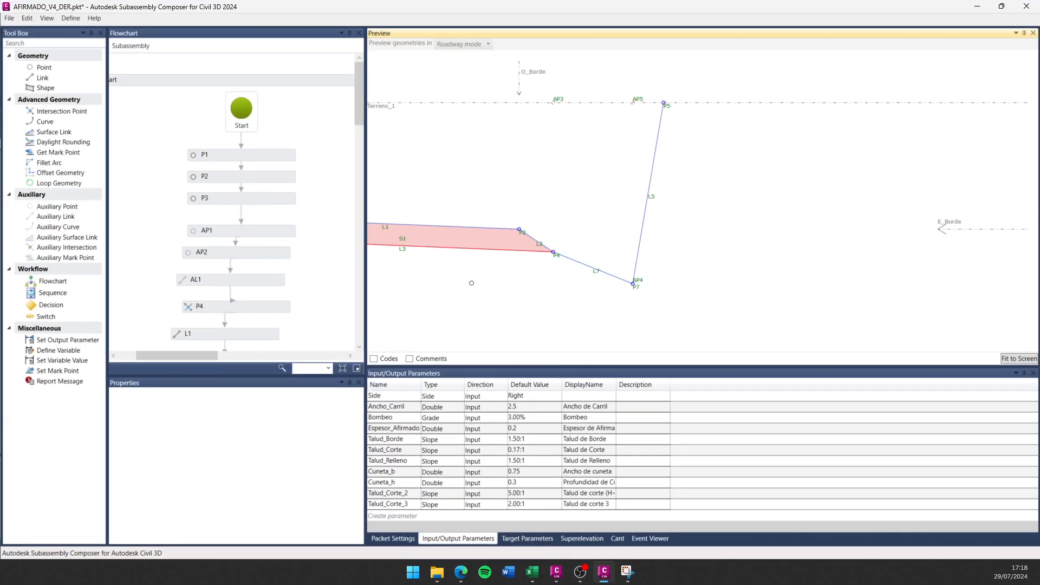
pyautogui.moveTo(472, 283)
pyautogui.mouseDown(button='middle')
pyautogui.moveTo(665, 306)
pyautogui.moveTo(625, 289)
pyautogui.mouseUp(button='middle')
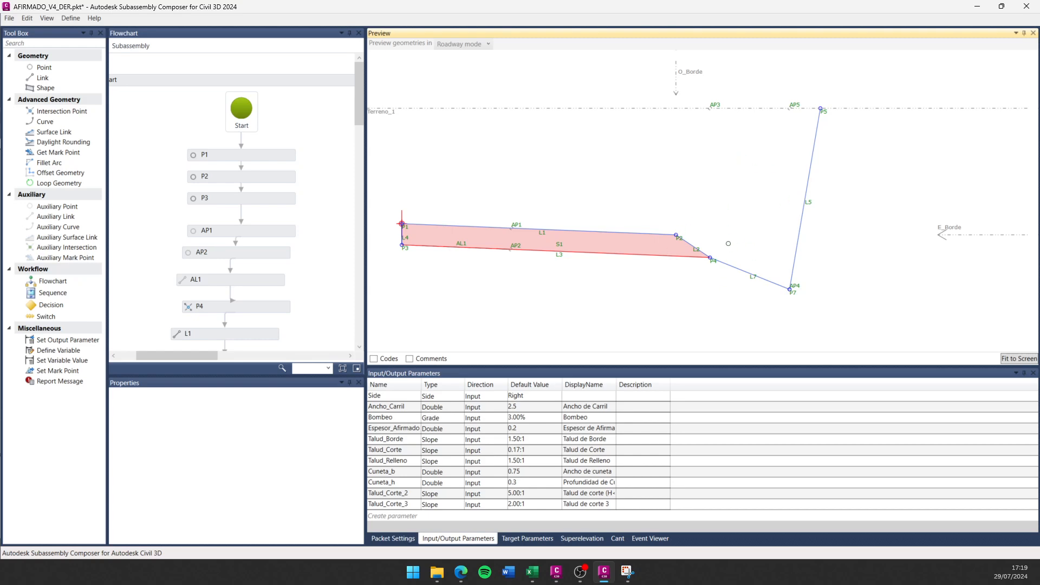
pyautogui.click(977, 6)
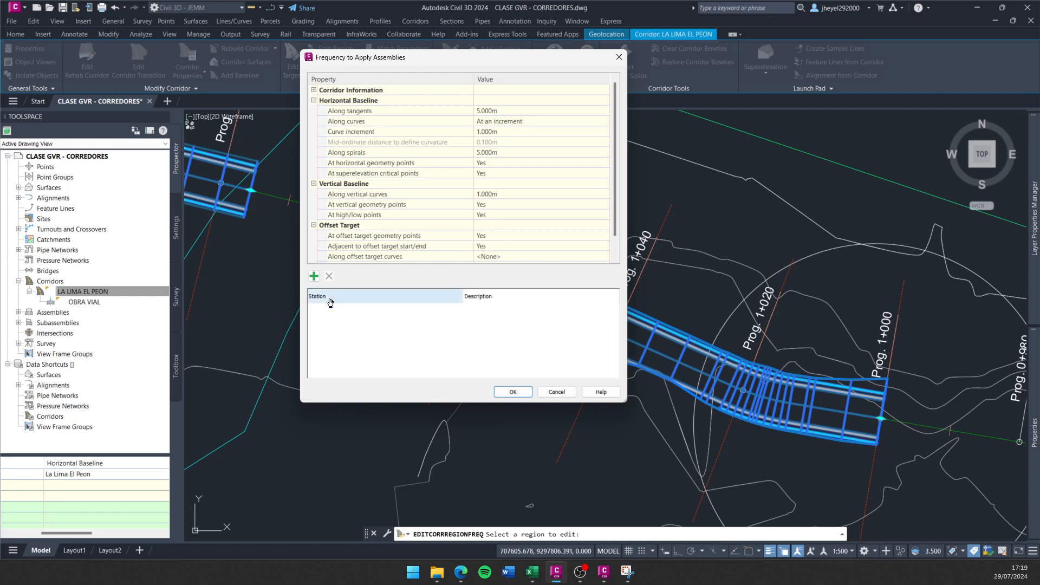
# Add manual section stations 1+039.68, 1+038.66, 1+037.58 and 1+036.44 to the region, just before Prog. 1+040.
pyautogui.click(313, 275)
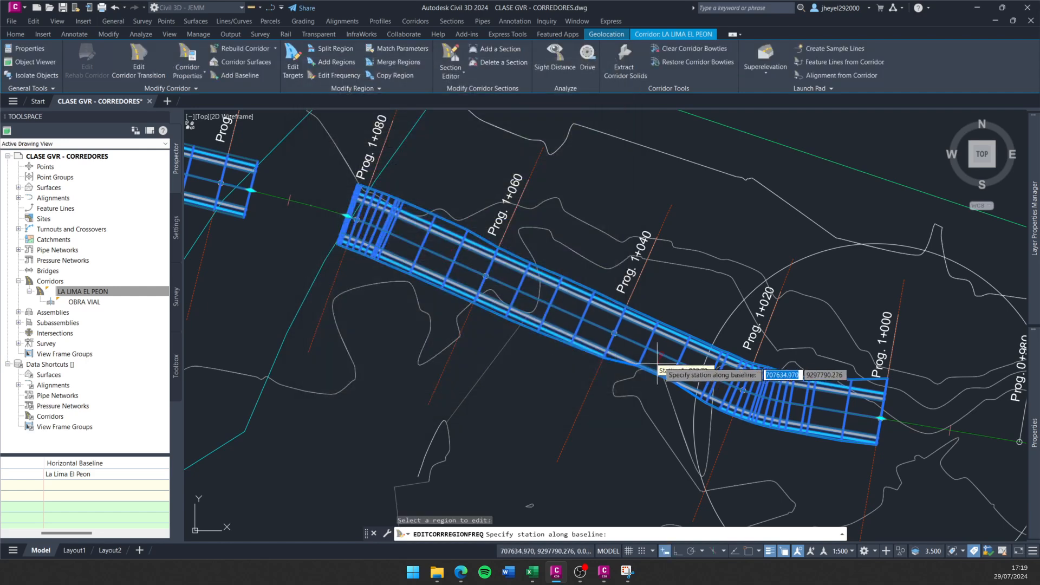
pyautogui.scroll(5, 664, 358)
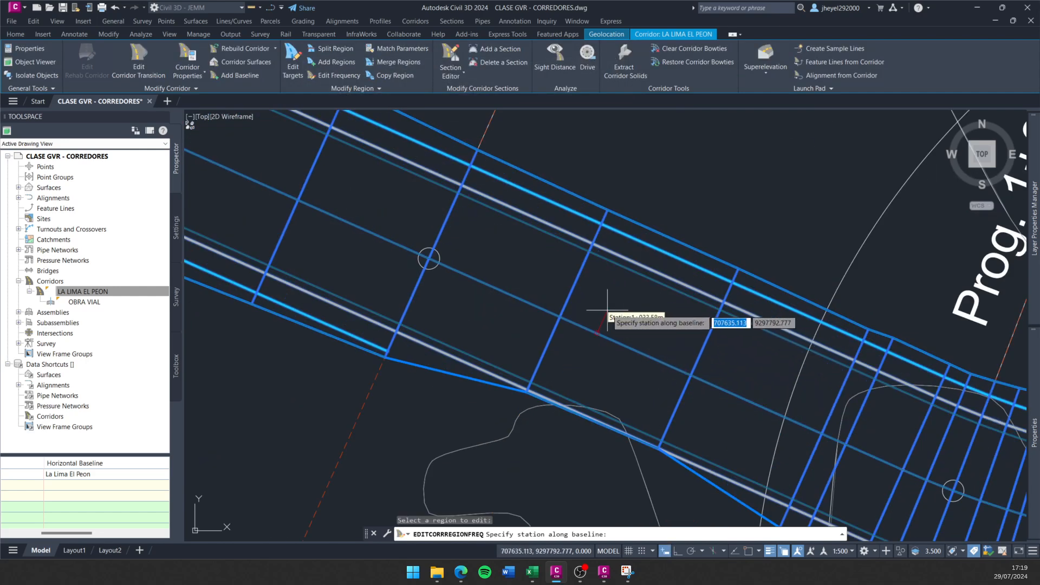
pyautogui.moveTo(700, 317); pyautogui.dragTo(645, 312, button='middle')
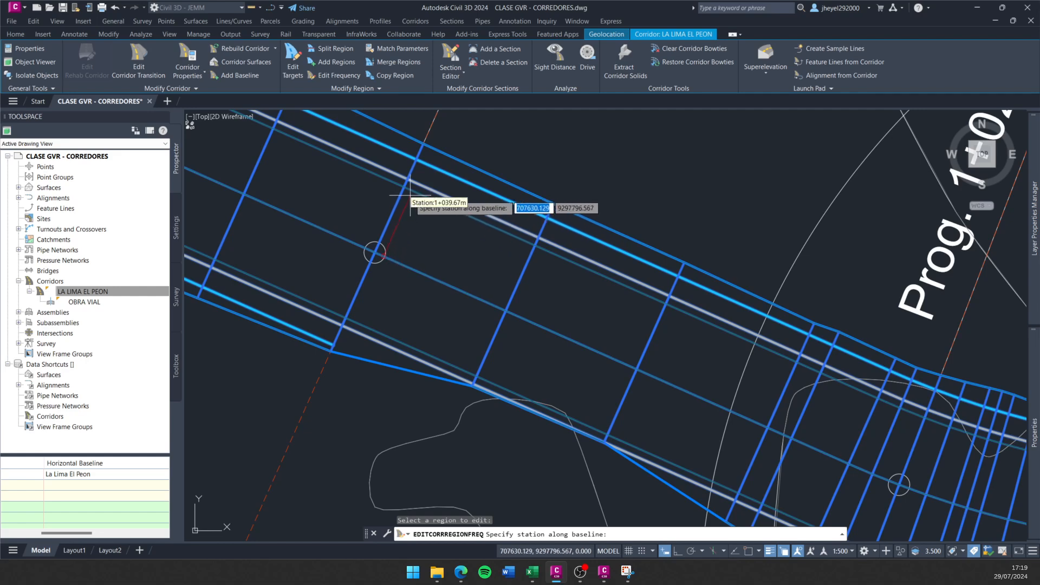
pyautogui.click(410, 197)
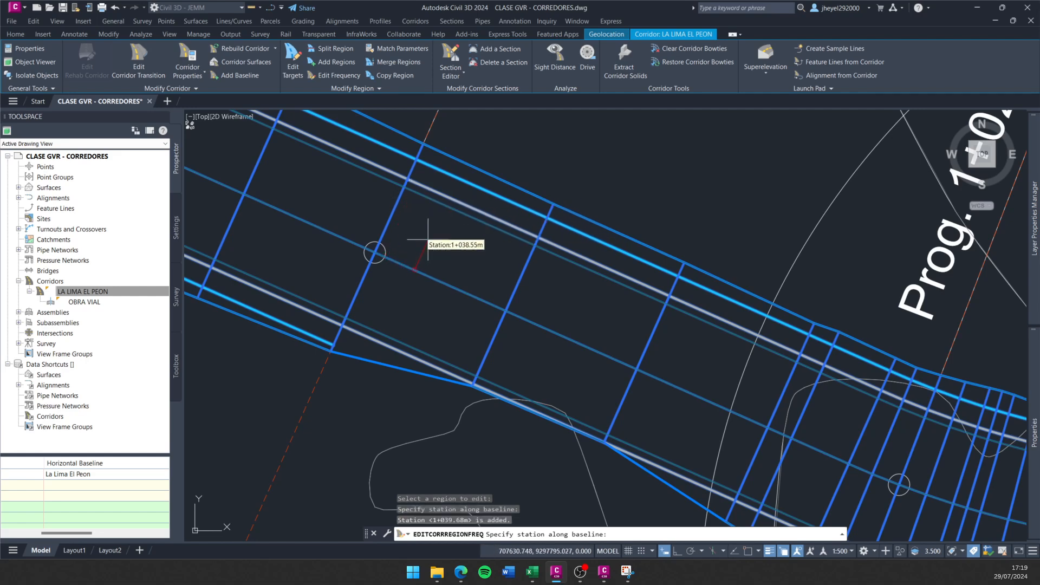
pyautogui.click(426, 229)
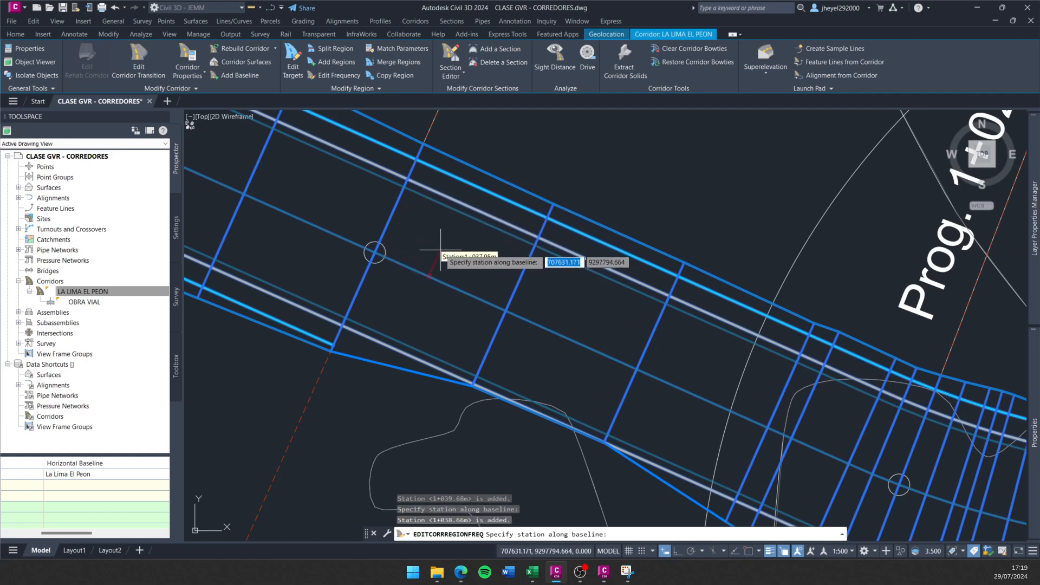
pyautogui.click(455, 248)
pyautogui.click(479, 265)
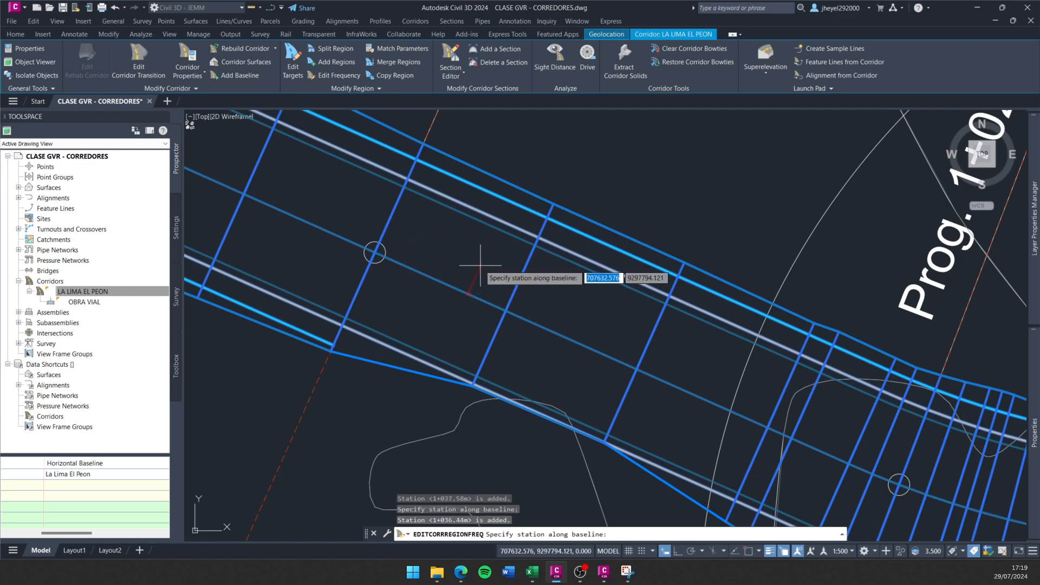
pyautogui.press('Return')
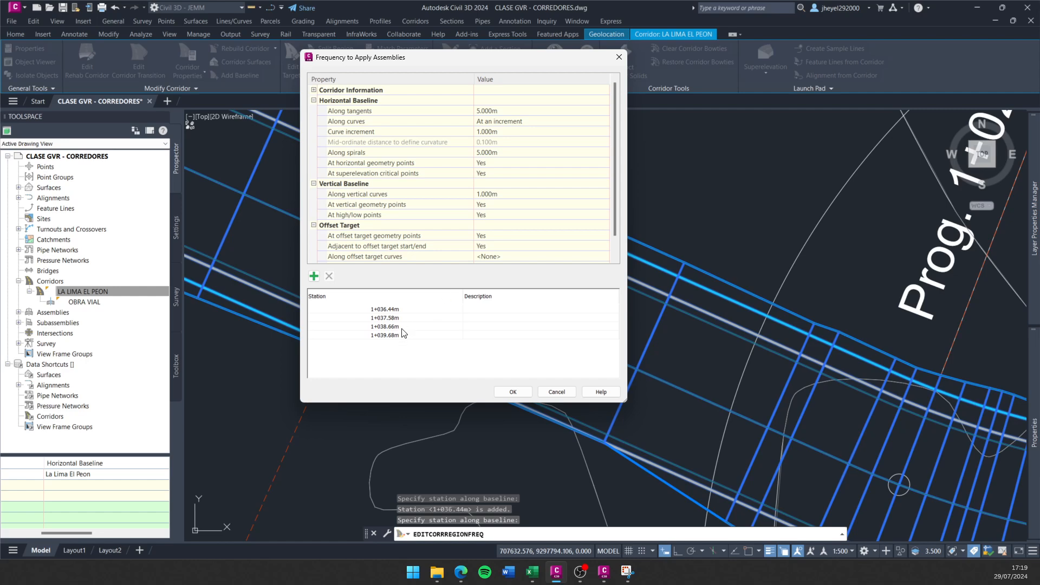
# Check the four added stations in the frequency list, apply the frequency settings, and end the command with the corridor deselected.
pyautogui.click(403, 311)
pyautogui.click(404, 327)
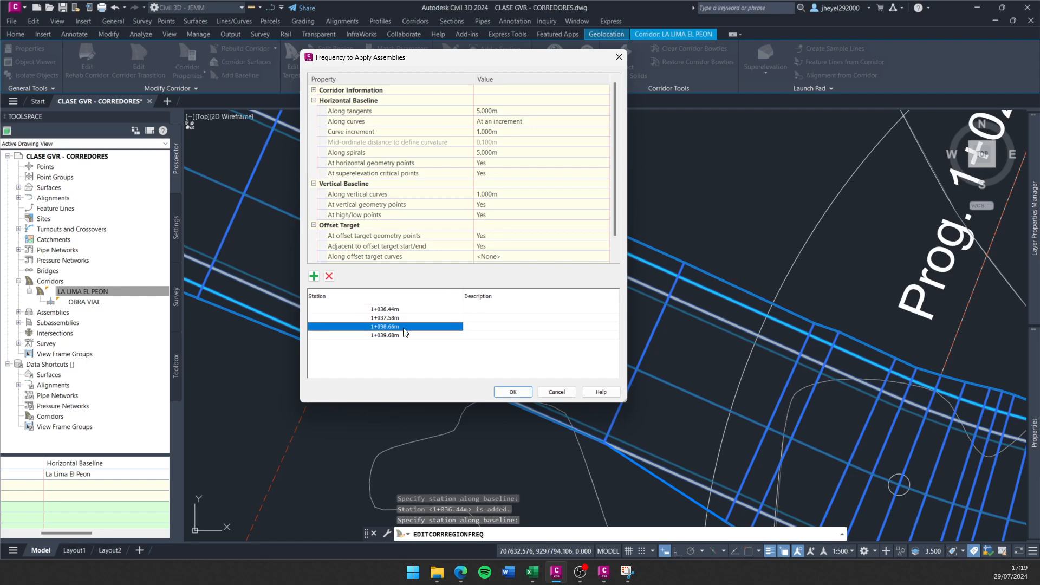
pyautogui.click(412, 318)
pyautogui.click(411, 310)
pyautogui.click(411, 325)
pyautogui.click(411, 318)
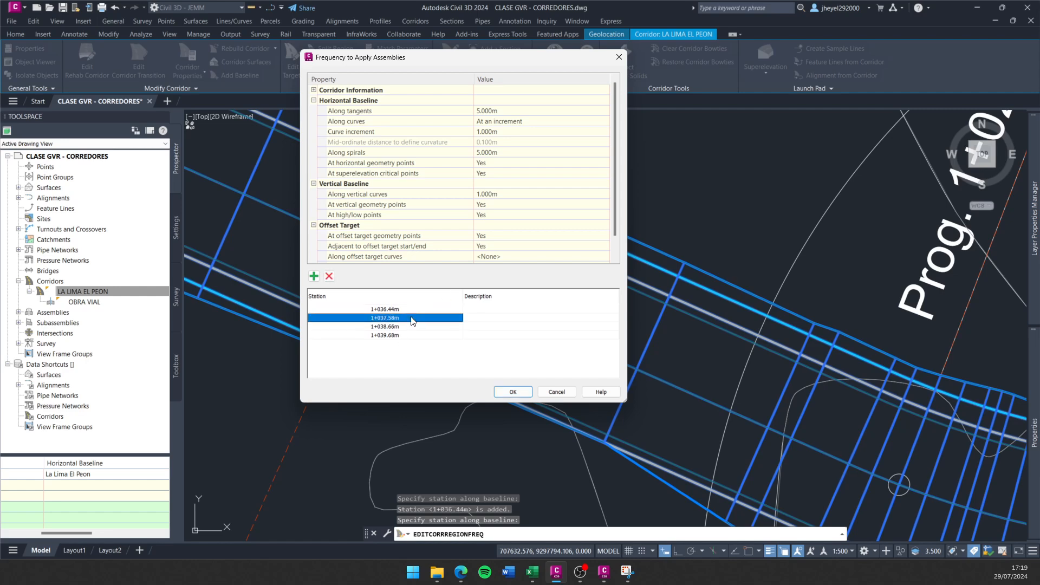
pyautogui.click(410, 326)
pyautogui.click(413, 318)
pyautogui.click(413, 310)
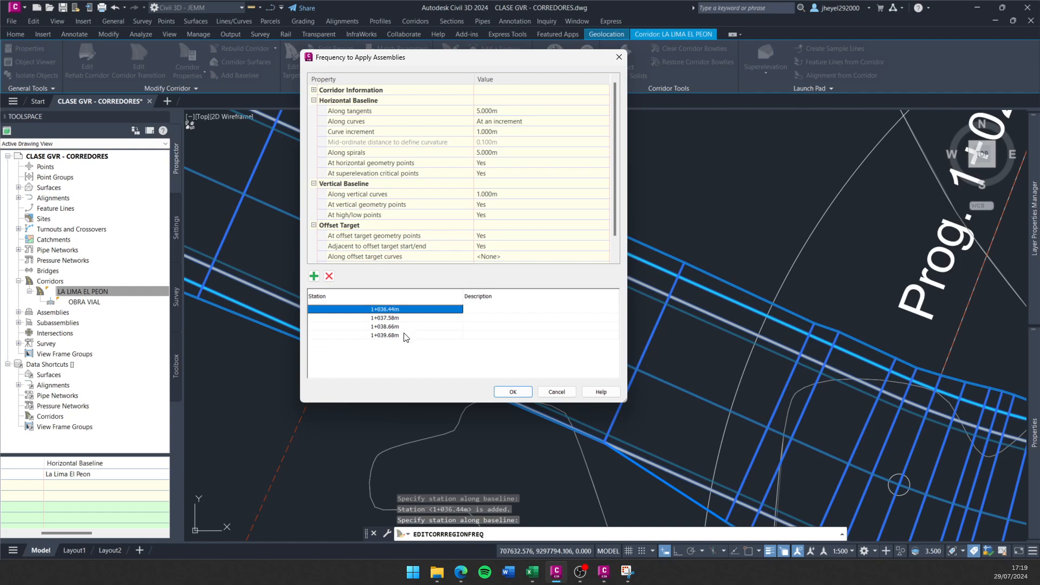
pyautogui.click(513, 392)
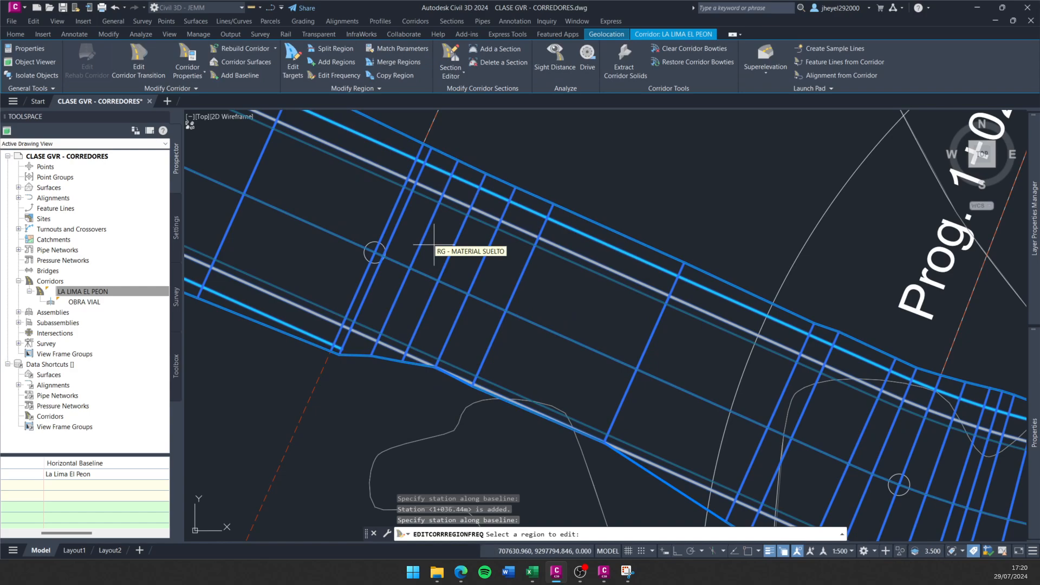
pyautogui.press('Escape')
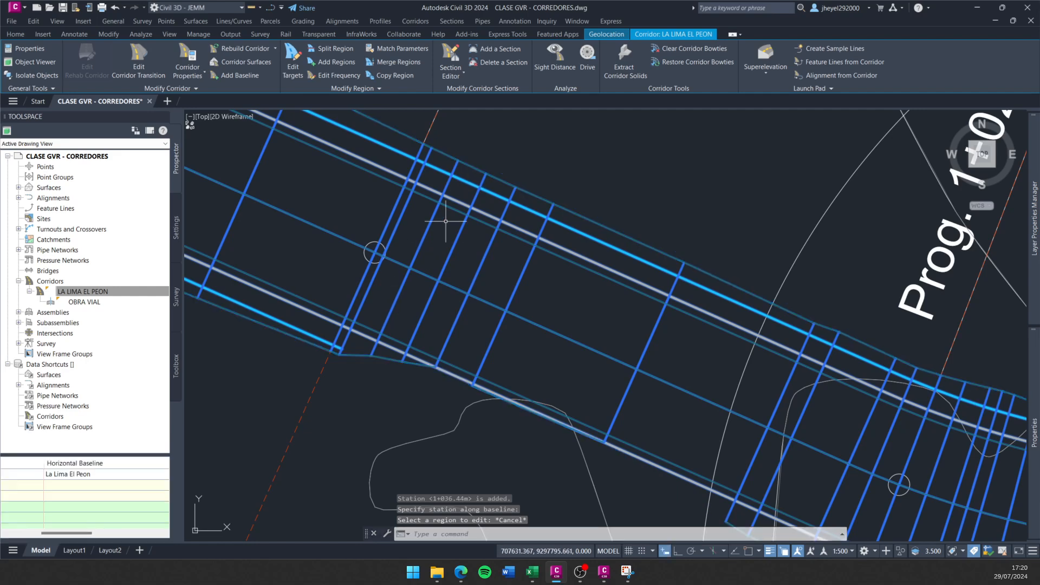
pyautogui.press('Escape')
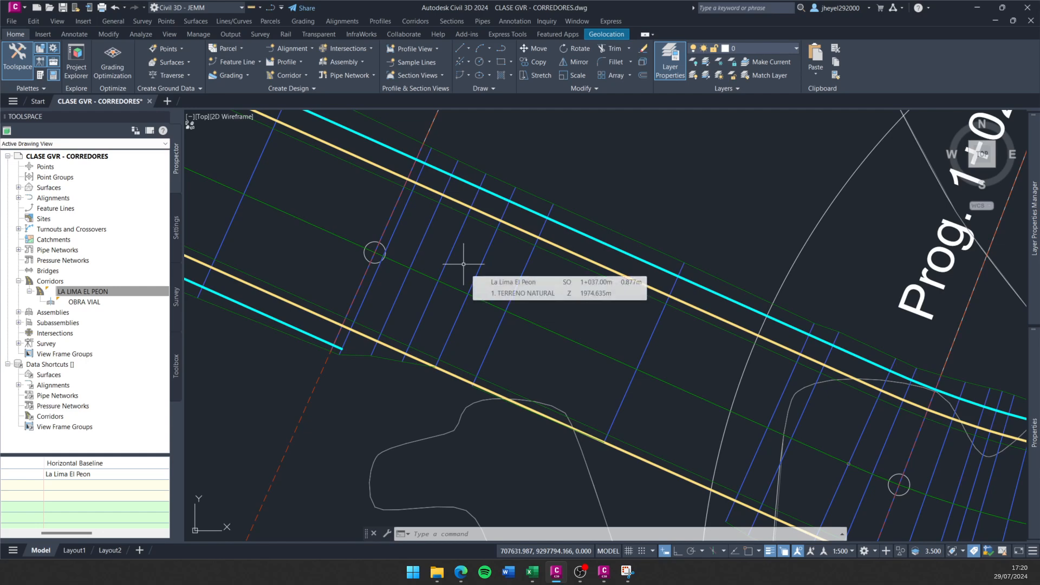
# Examine the added corridor sections near Prog. 1+040 and how the corridor's outer edge line follows them where the cyan line ends.
pyautogui.moveTo(459, 251)
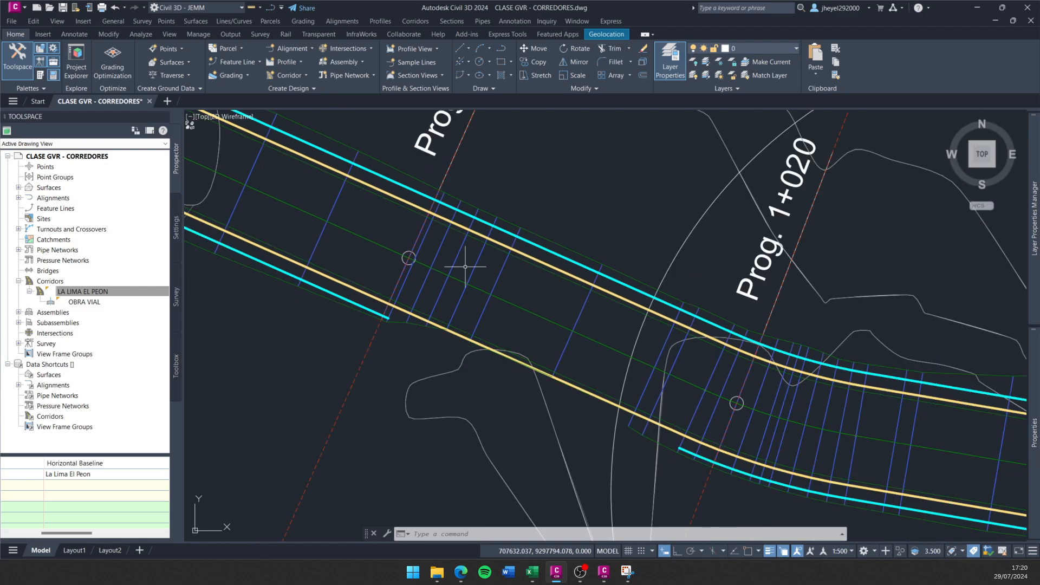
pyautogui.scroll(-2, 435, 267)
pyautogui.scroll(3, 435, 267)
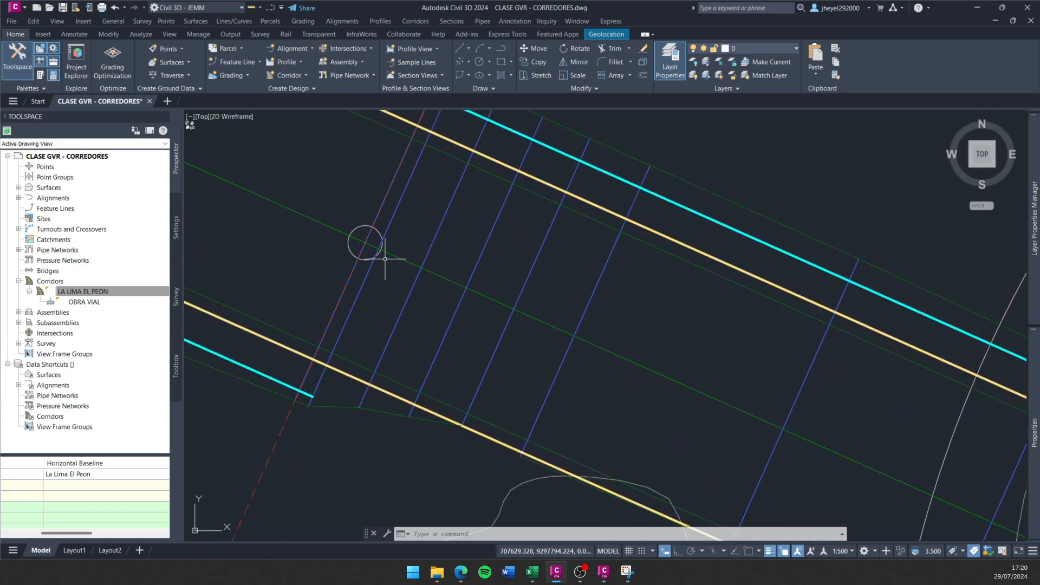
pyautogui.scroll(-2, 457, 281)
pyautogui.scroll(2, 441, 260)
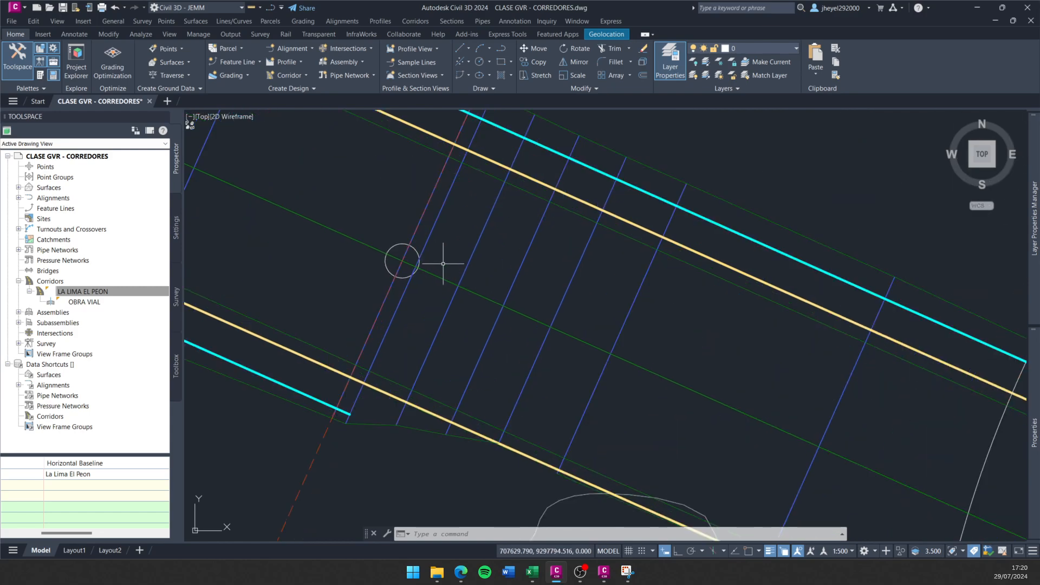
pyautogui.scroll(-2, 452, 266)
pyautogui.scroll(2, 441, 263)
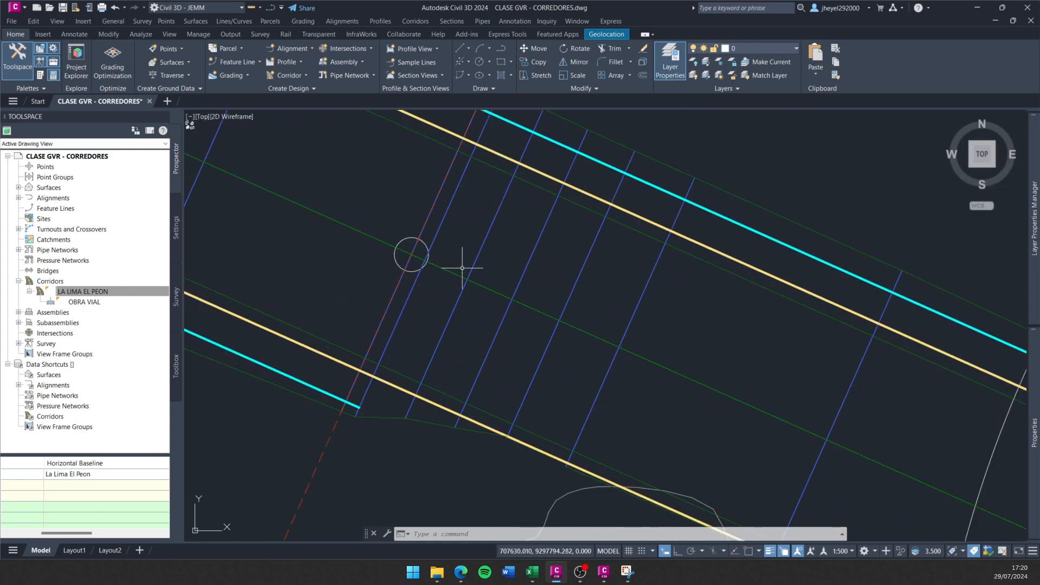
pyautogui.moveTo(465, 263); pyautogui.dragTo(413, 283, button='middle')
pyautogui.scroll(-3, 413, 280)
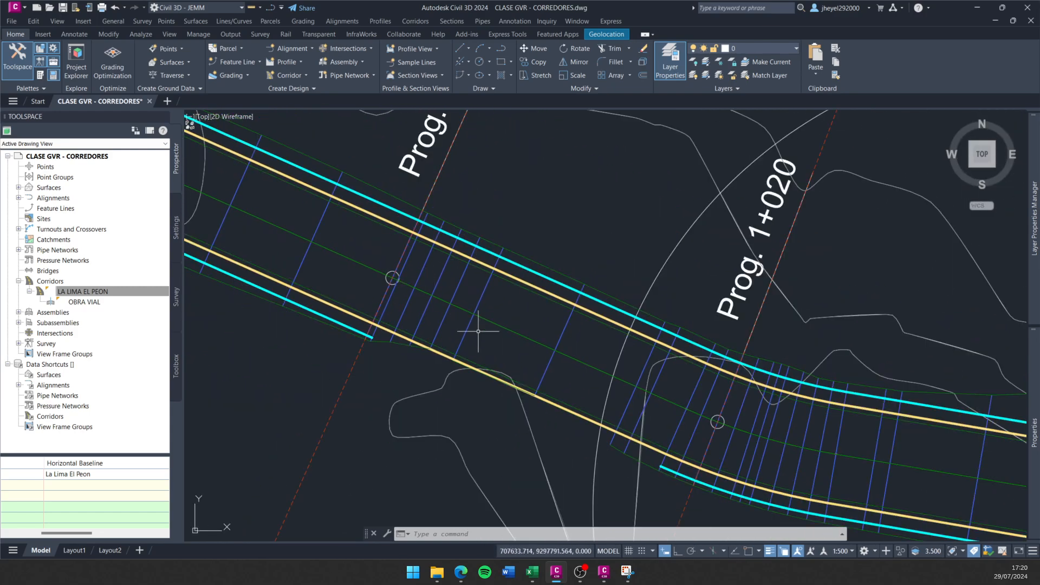
pyautogui.scroll(2, 407, 282)
pyautogui.scroll(-4, 406, 279)
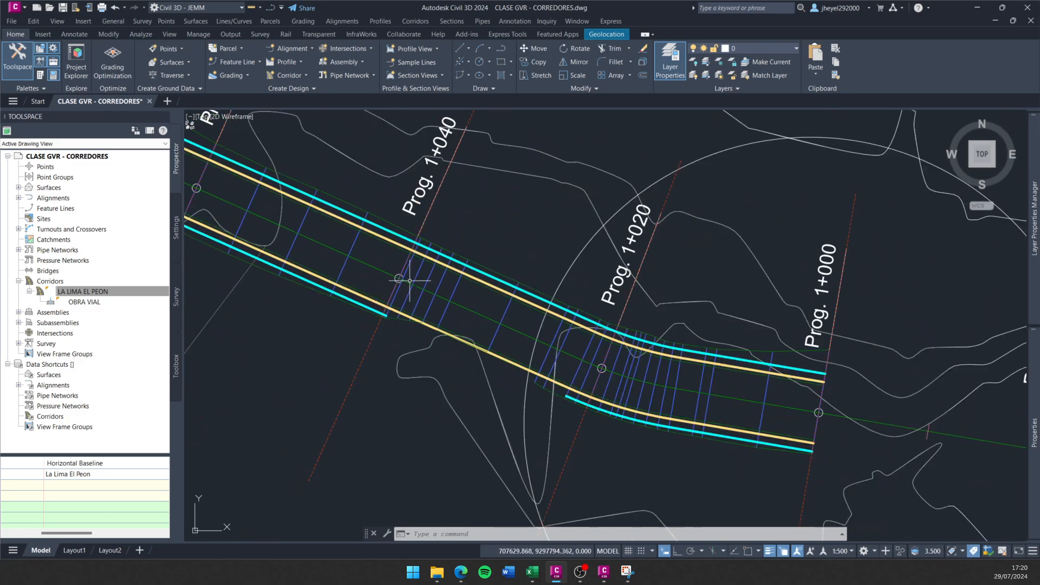
pyautogui.moveTo(406, 280)
pyautogui.mouseDown(button='middle')
pyautogui.moveTo(681, 360)
pyautogui.moveTo(775, 424)
pyautogui.moveTo(713, 374)
pyautogui.moveTo(774, 403)
pyautogui.mouseUp(button='middle')
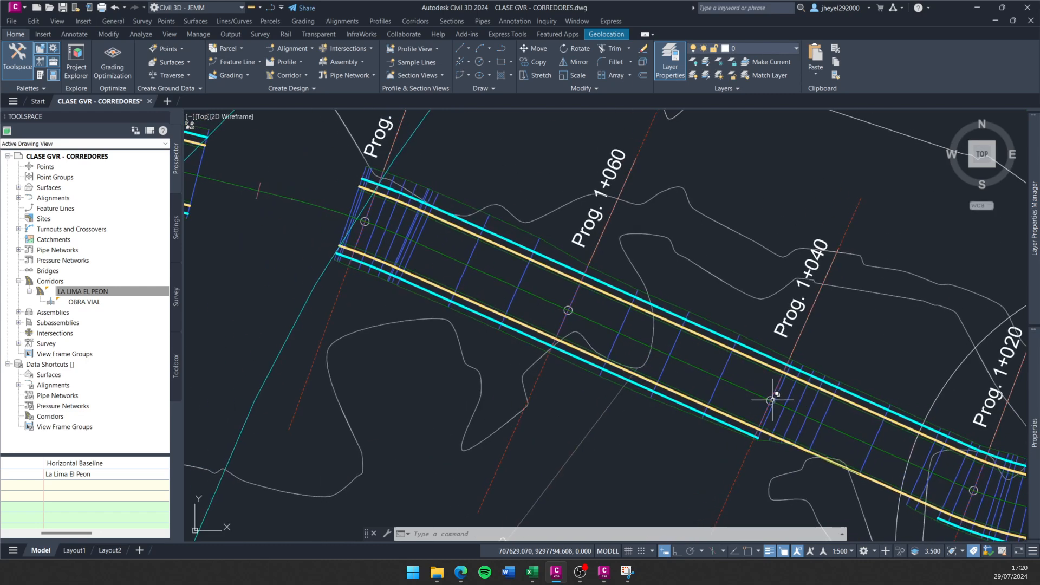
pyautogui.moveTo(770, 397); pyautogui.dragTo(539, 328)
pyautogui.scroll(4, 580, 341)
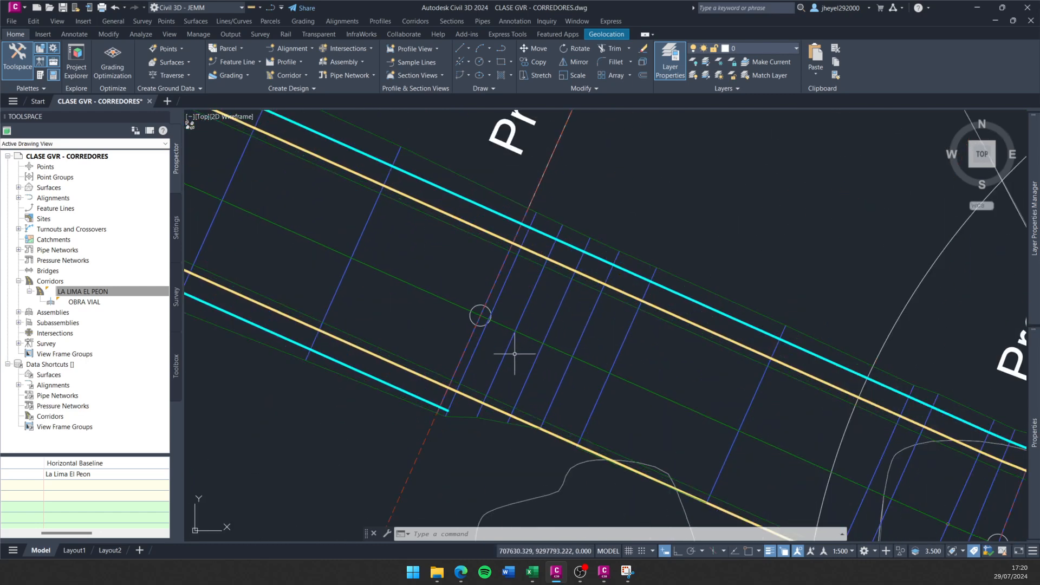
pyautogui.moveTo(514, 355); pyautogui.dragTo(472, 327, button='middle')
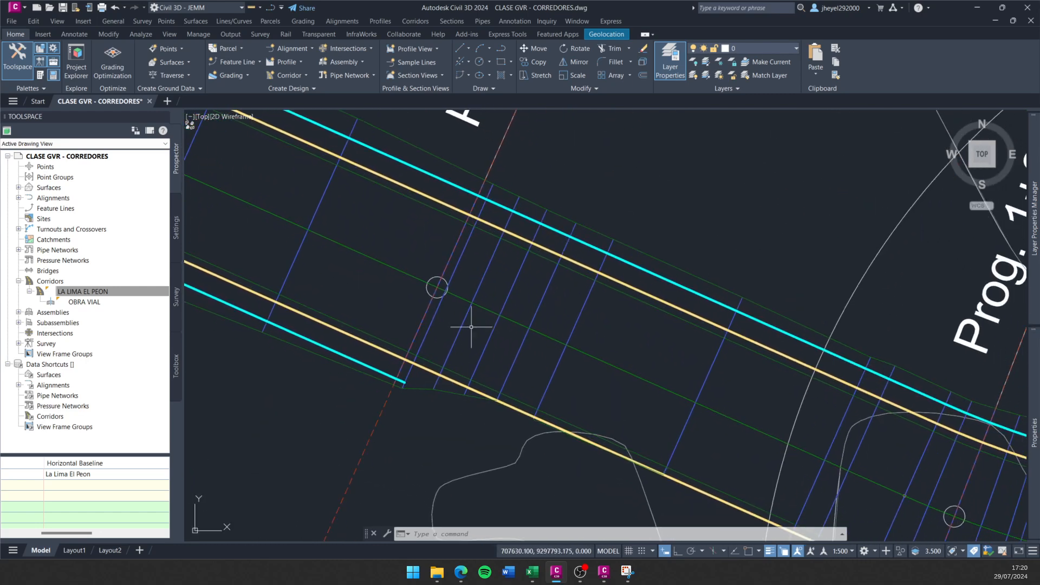
pyautogui.scroll(4, 471, 327)
pyautogui.scroll(-4, 471, 318)
pyautogui.press('Escape')
pyautogui.press('Escape')
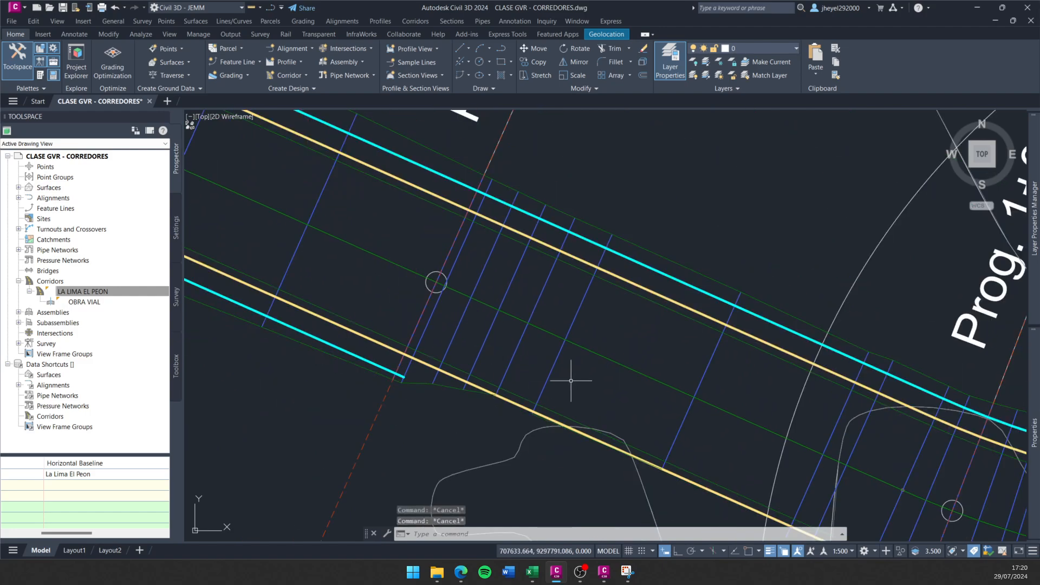
pyautogui.scroll(4, 570, 368)
pyautogui.scroll(-2, 552, 343)
pyautogui.scroll(-2, 552, 344)
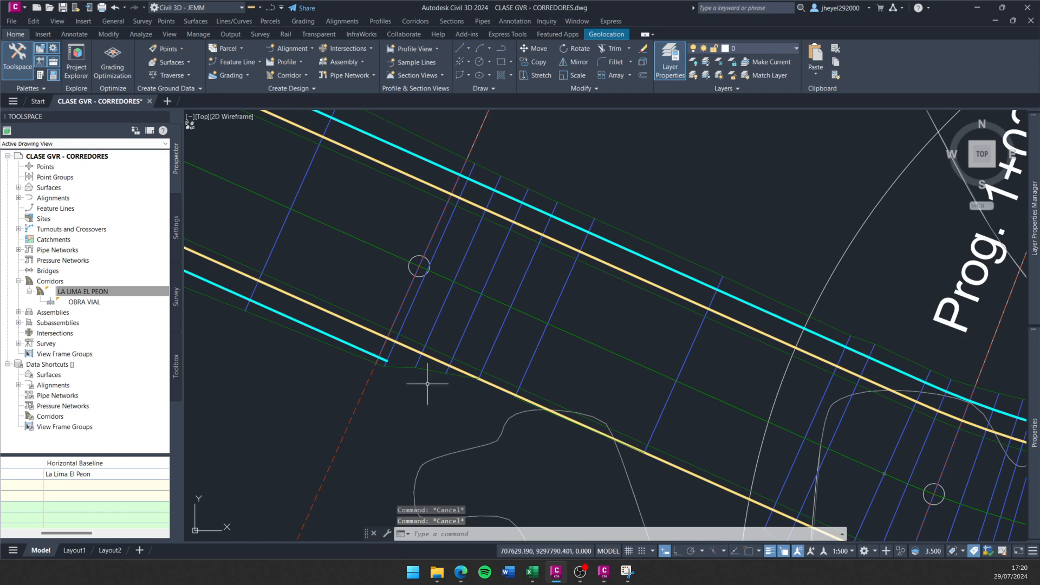
pyautogui.scroll(5, 441, 376)
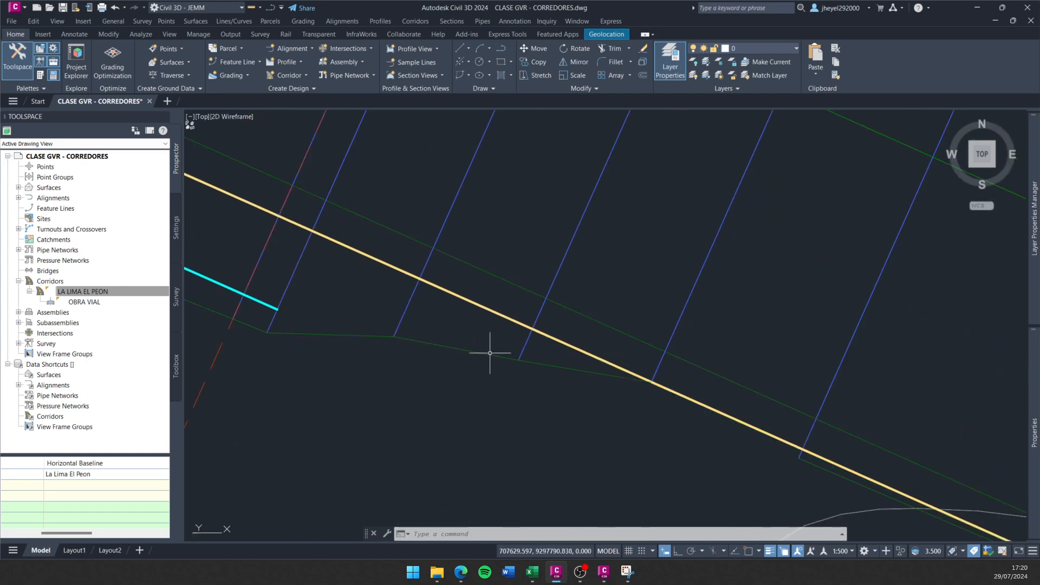
pyautogui.scroll(-4, 465, 344)
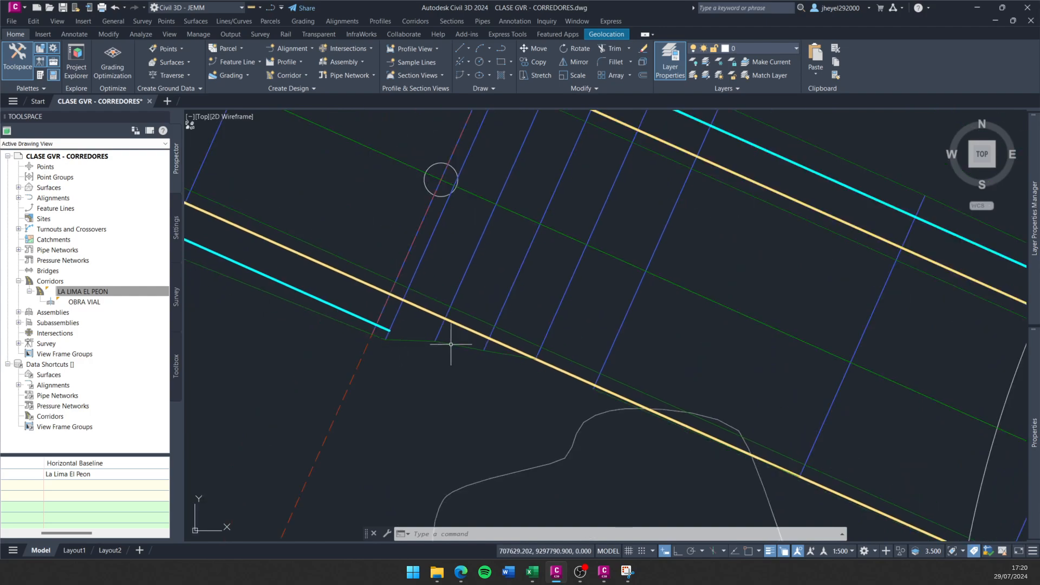
pyautogui.scroll(-4, 480, 348)
pyautogui.moveTo(521, 320); pyautogui.dragTo(470, 311, button='middle')
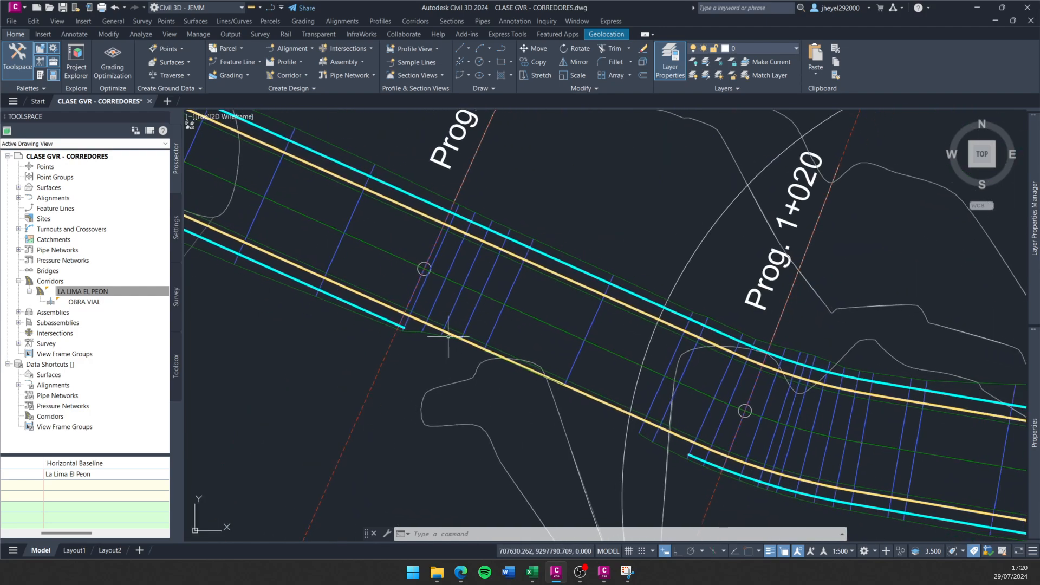
pyautogui.moveTo(435, 360); pyautogui.dragTo(420, 354, button='middle')
pyautogui.moveTo(419, 355)
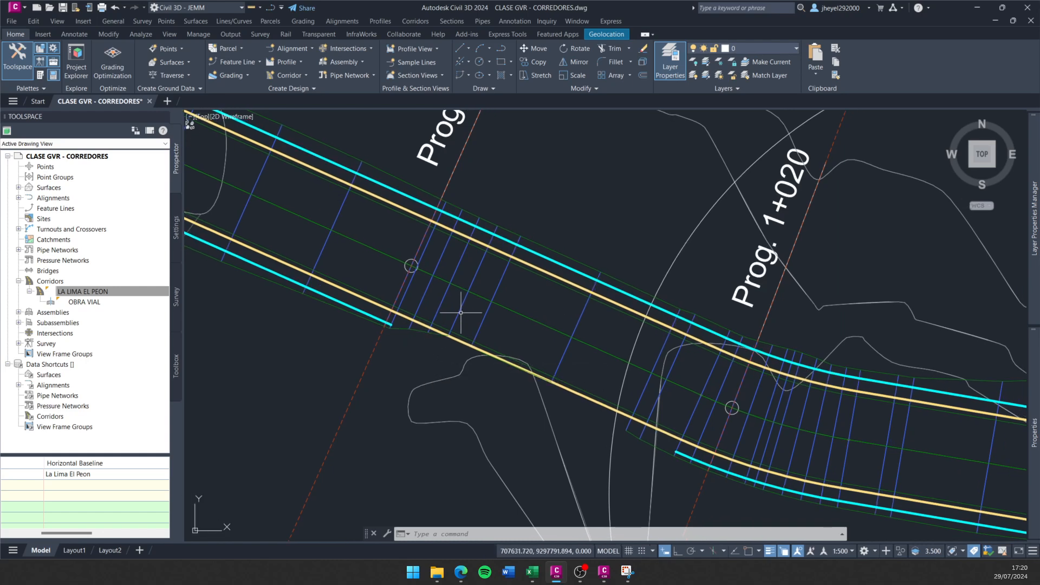
# Examine the corridor's edge lines and section frequency from Prog. 1+000 past Prog. 1+040, around the end of the cyan line.
pyautogui.moveTo(449, 291)
pyautogui.mouseDown(button='middle')
pyautogui.moveTo(641, 427)
pyautogui.moveTo(569, 346)
pyautogui.moveTo(444, 268)
pyautogui.mouseUp(button='middle')
pyautogui.moveTo(623, 380)
pyautogui.mouseDown(button='middle')
pyautogui.moveTo(588, 353)
pyautogui.moveTo(439, 287)
pyautogui.mouseUp(button='middle')
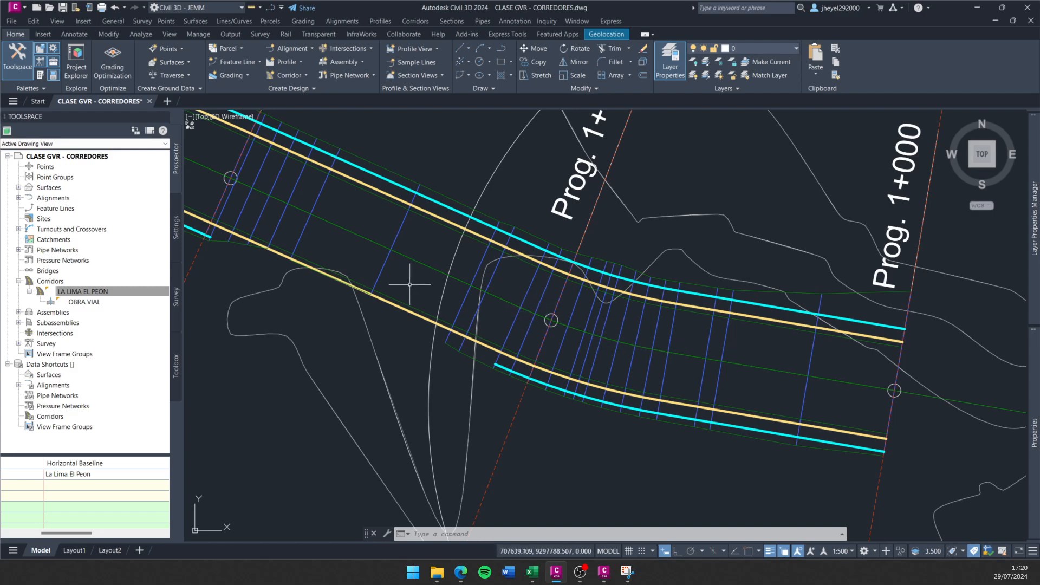
pyautogui.moveTo(413, 278); pyautogui.dragTo(632, 401, button='middle')
pyautogui.moveTo(349, 271); pyautogui.dragTo(506, 360, button='middle')
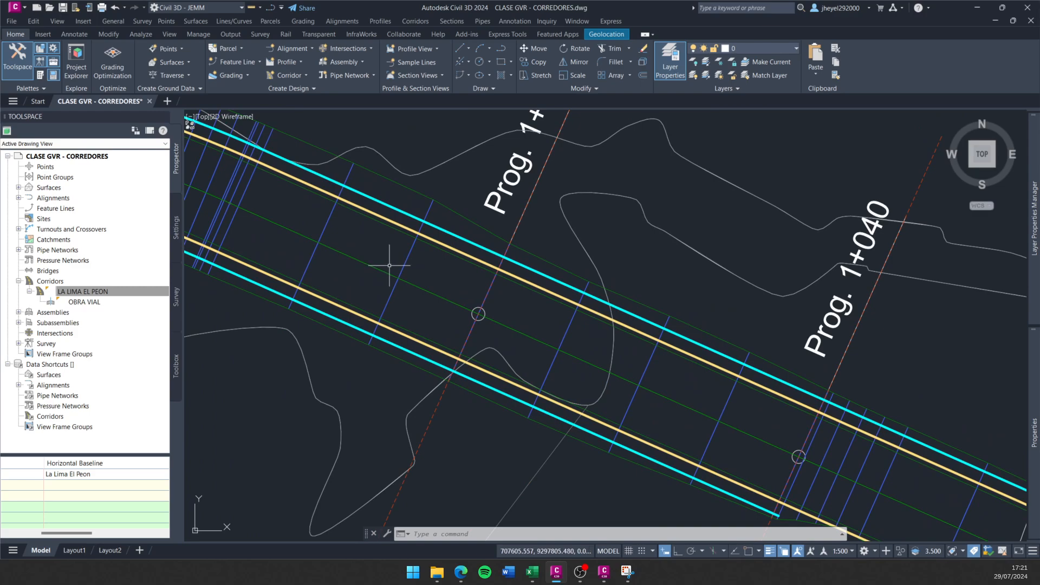
pyautogui.scroll(-2, 466, 262)
pyautogui.moveTo(730, 412); pyautogui.dragTo(497, 319, button='middle')
pyautogui.scroll(5, 498, 320)
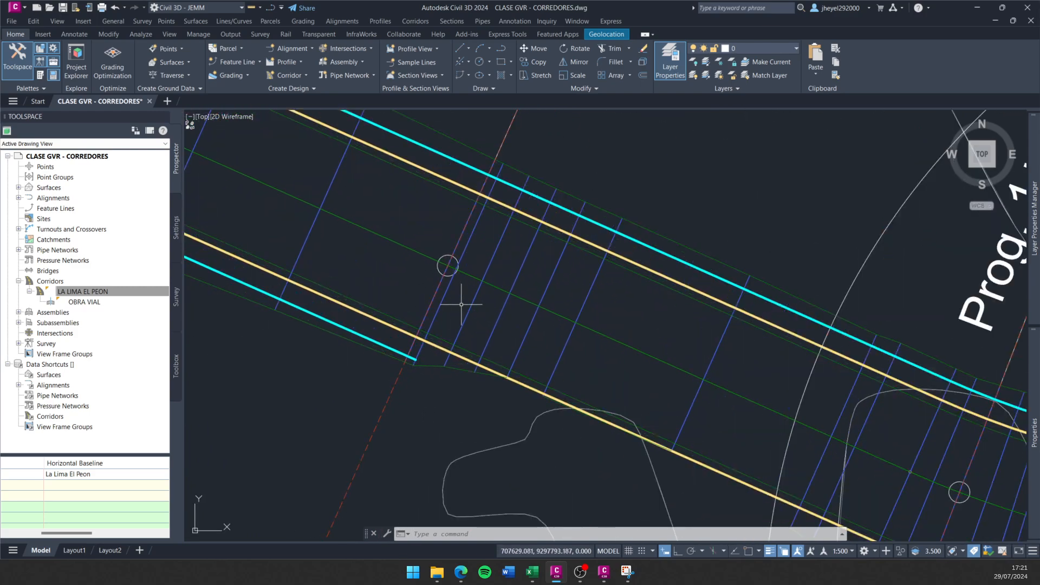
pyautogui.press('Escape')
pyautogui.press('Escape')
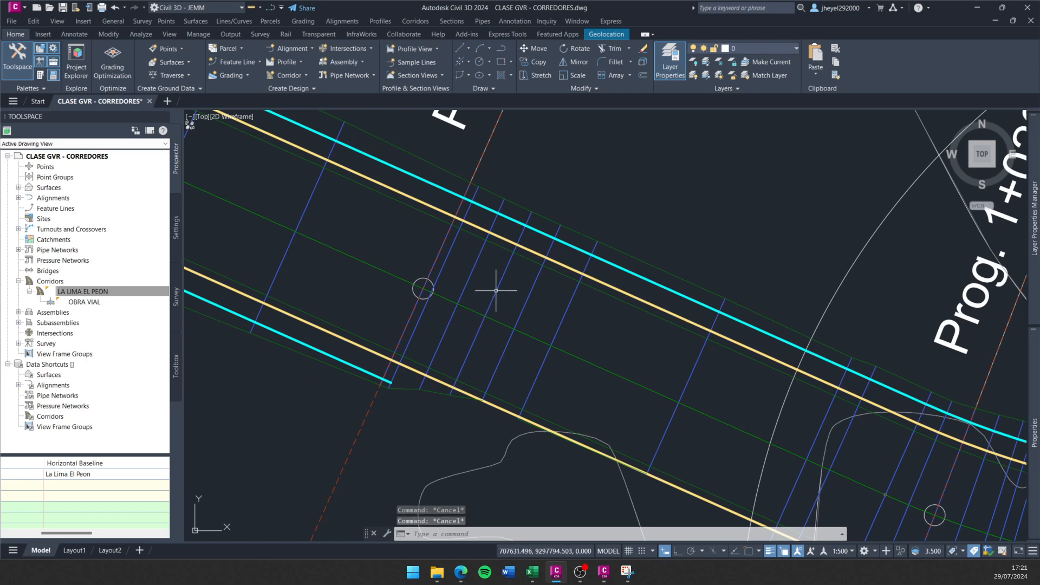
pyautogui.click(496, 290)
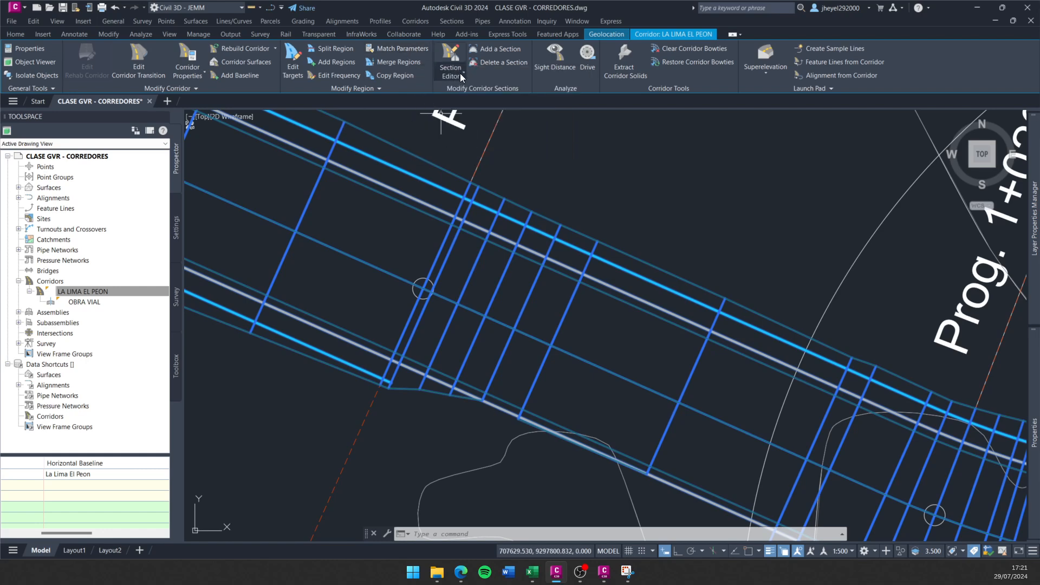
pyautogui.click(460, 73)
pyautogui.click(459, 73)
pyautogui.scroll(-6, 552, 352)
pyautogui.scroll(-2, 552, 352)
pyautogui.press('Escape')
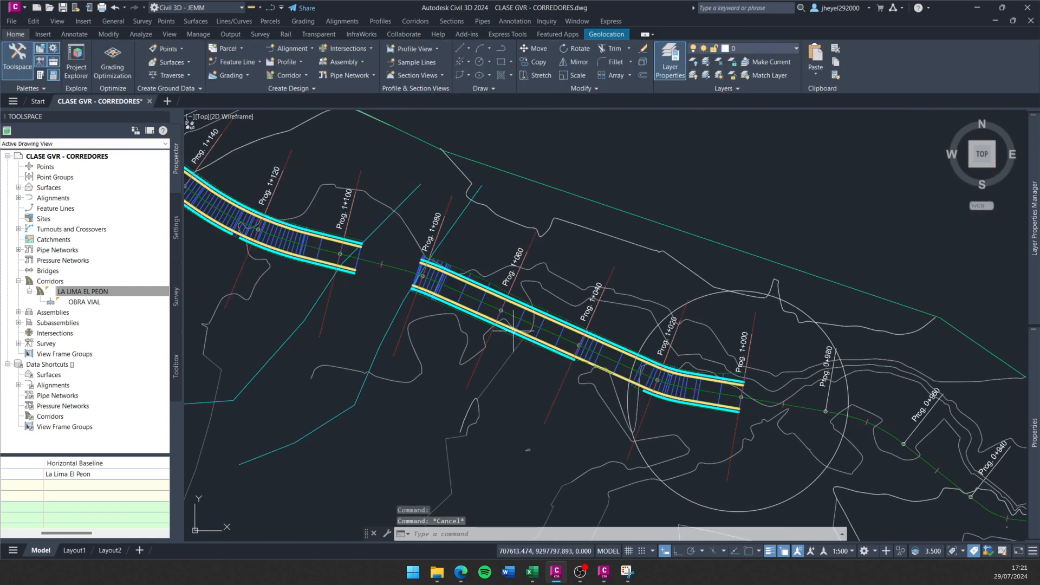
pyautogui.scroll(-4, 574, 341)
pyautogui.moveTo(562, 311); pyautogui.dragTo(457, 311, button='middle')
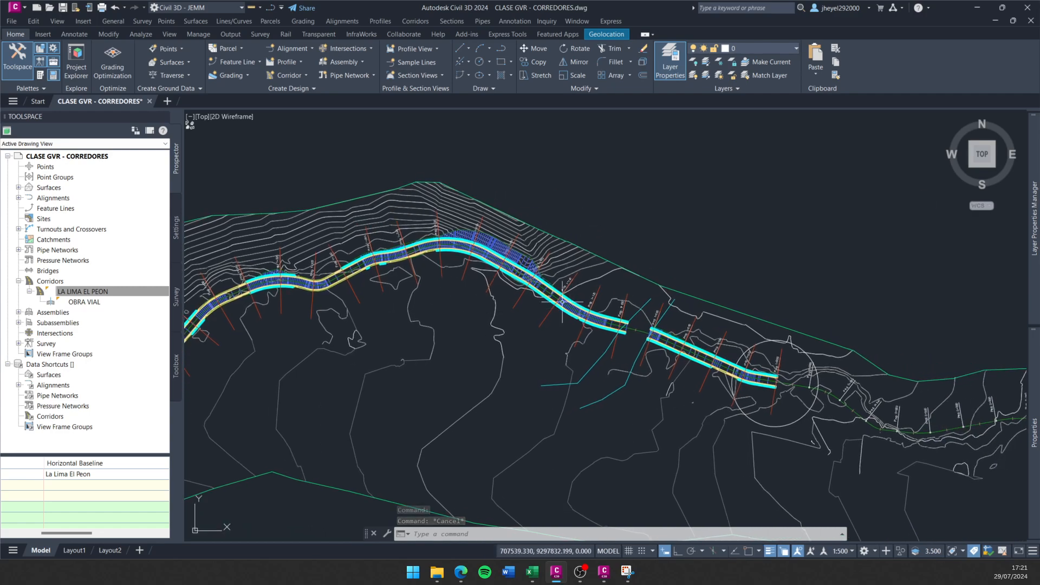
pyautogui.scroll(4, 573, 319)
pyautogui.scroll(-4, 573, 319)
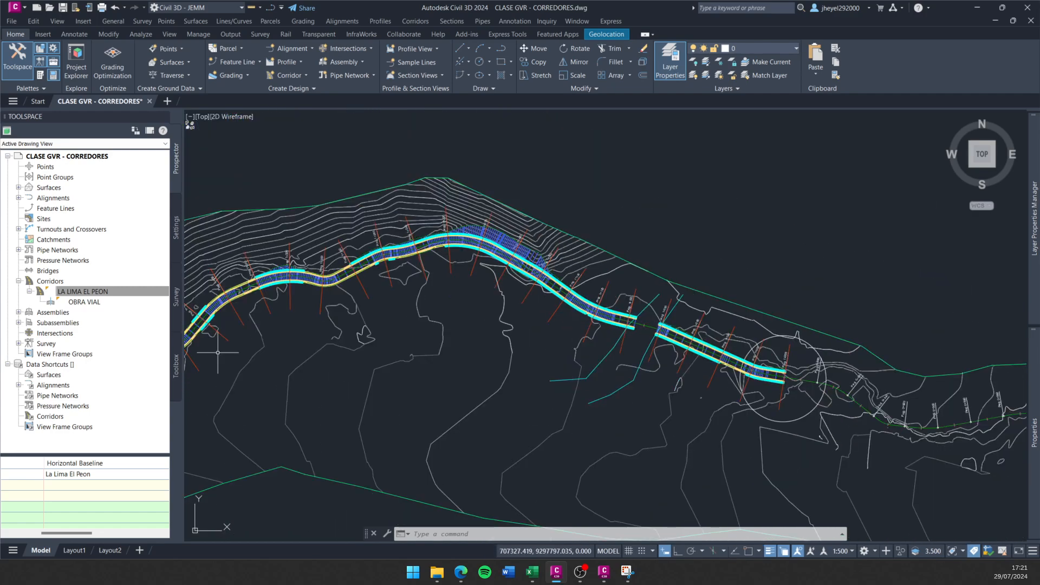
pyautogui.hotkey('alt', 'Tab')
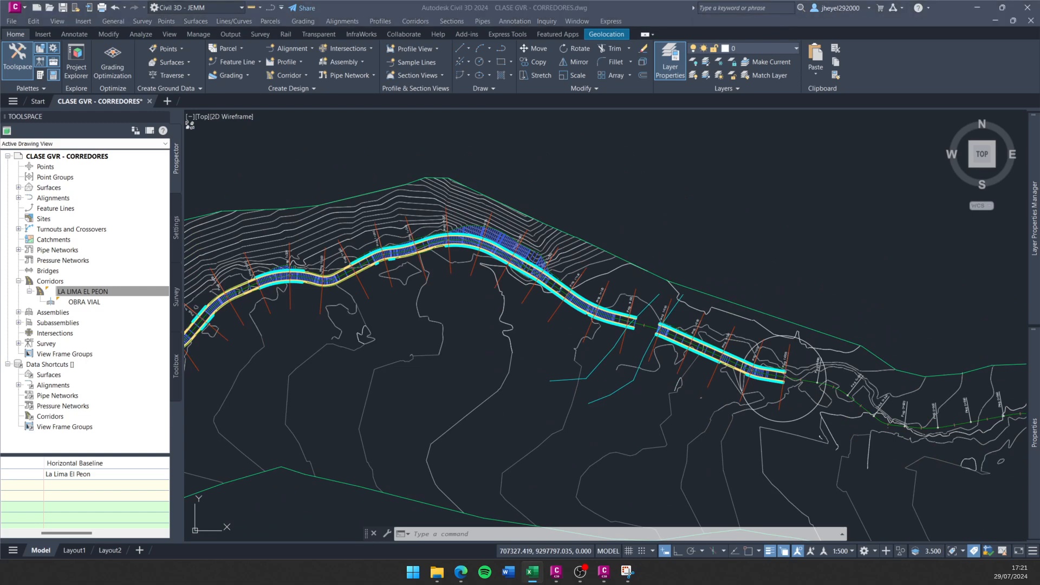
pyautogui.hotkey('alt', 'Tab')
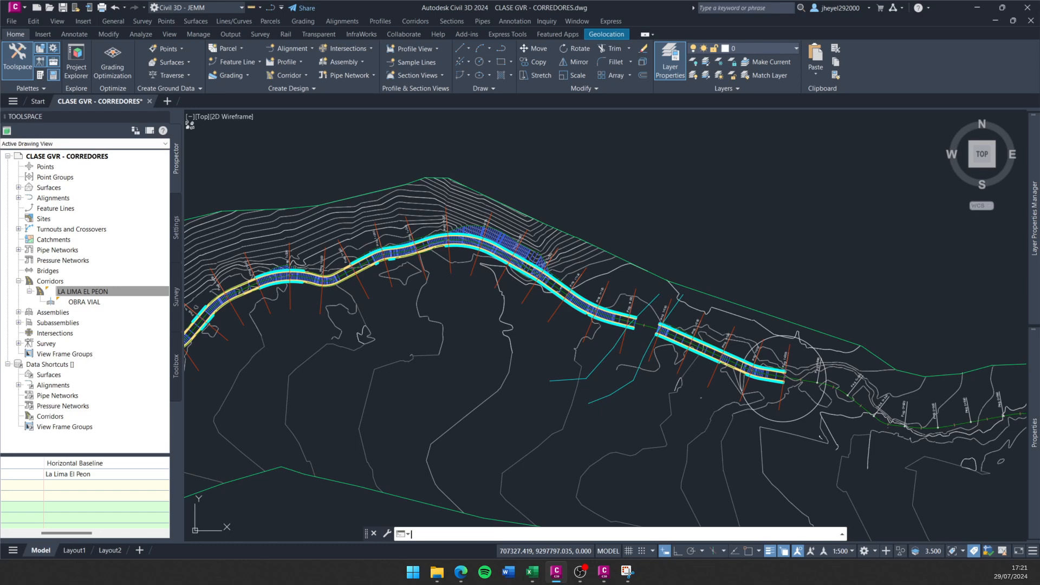
pyautogui.hotkey('alt', 'Tab')
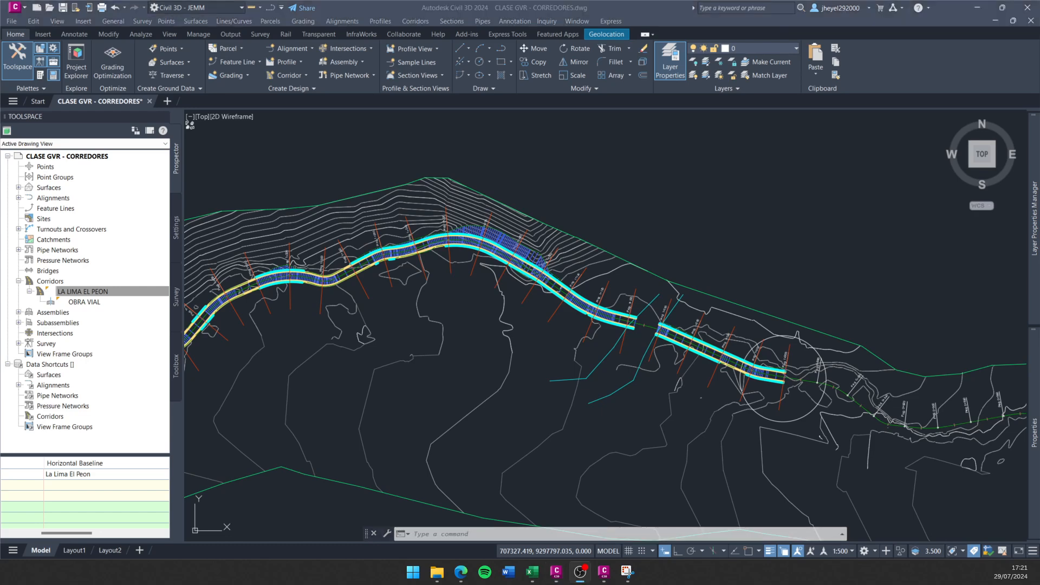
pyautogui.hotkey('alt', 'Tab')
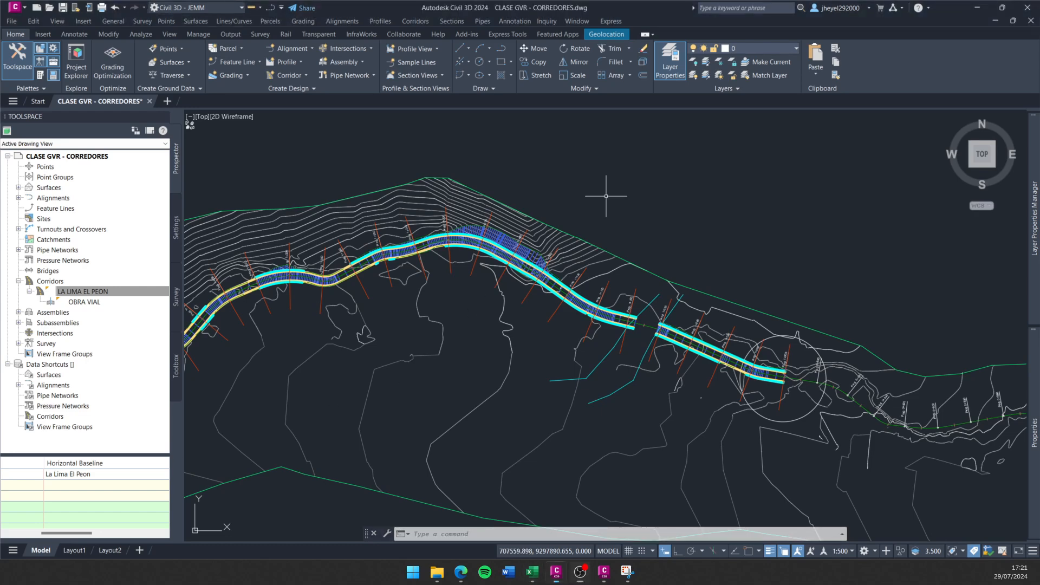
pyautogui.press('Escape')
pyautogui.press('Escape')
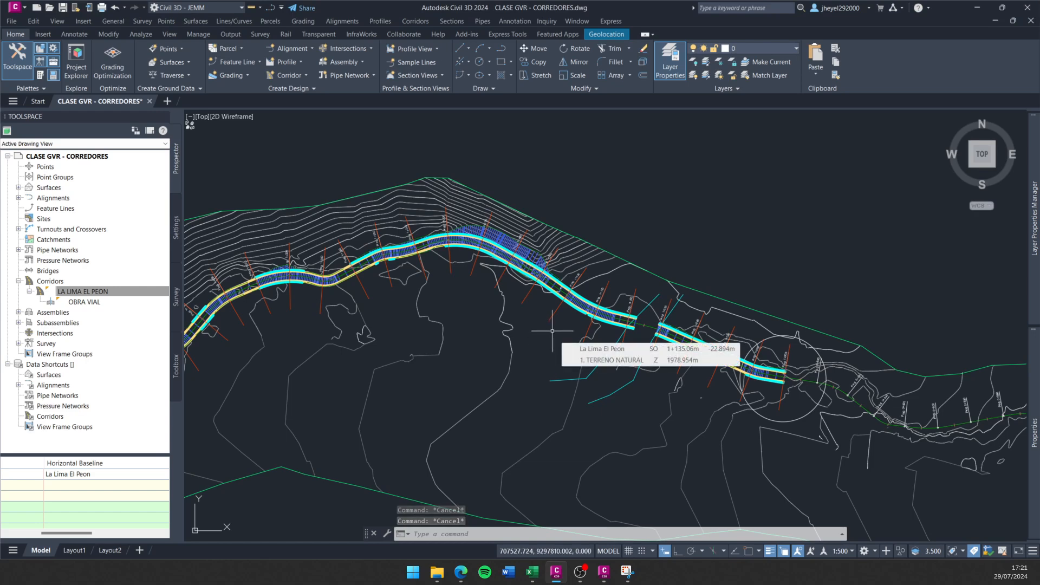
pyautogui.scroll(3, 544, 345)
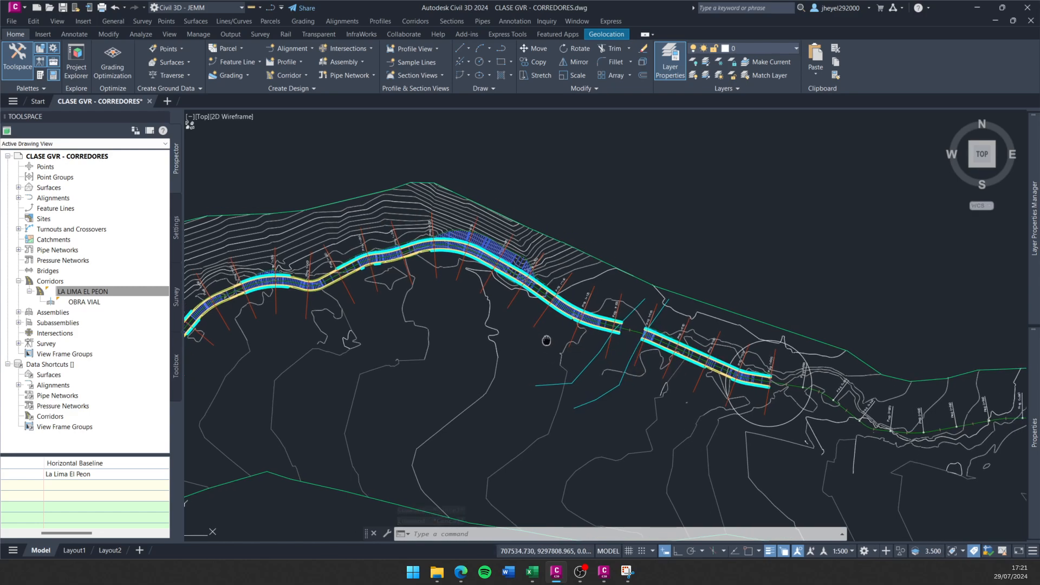
# Open Project Explorer on the La Lima El Peon alignment, move its window clear of the Toolspace, and enlarge the profile graphic pane.
pyautogui.press('Escape')
pyautogui.press('Escape')
pyautogui.press('Escape')
pyautogui.scroll(5, 547, 276)
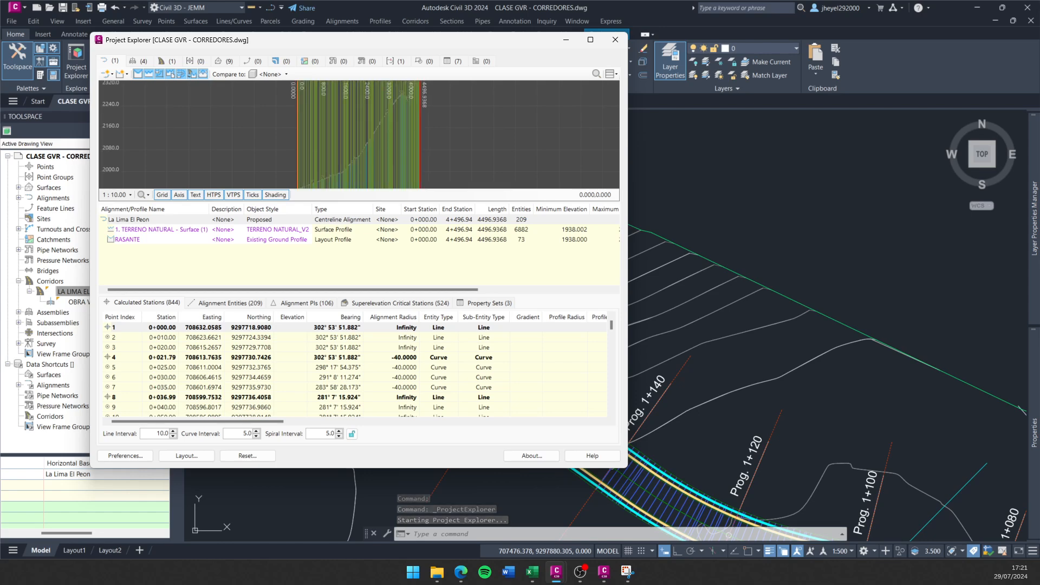
pyautogui.moveTo(362, 41); pyautogui.dragTo(512, 62)
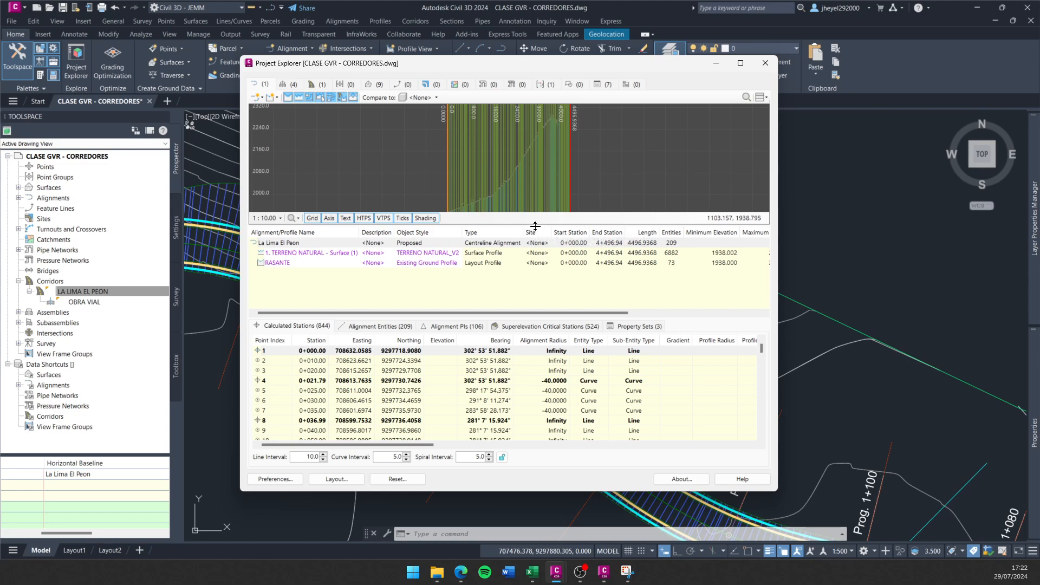
pyautogui.moveTo(535, 226); pyautogui.dragTo(534, 242)
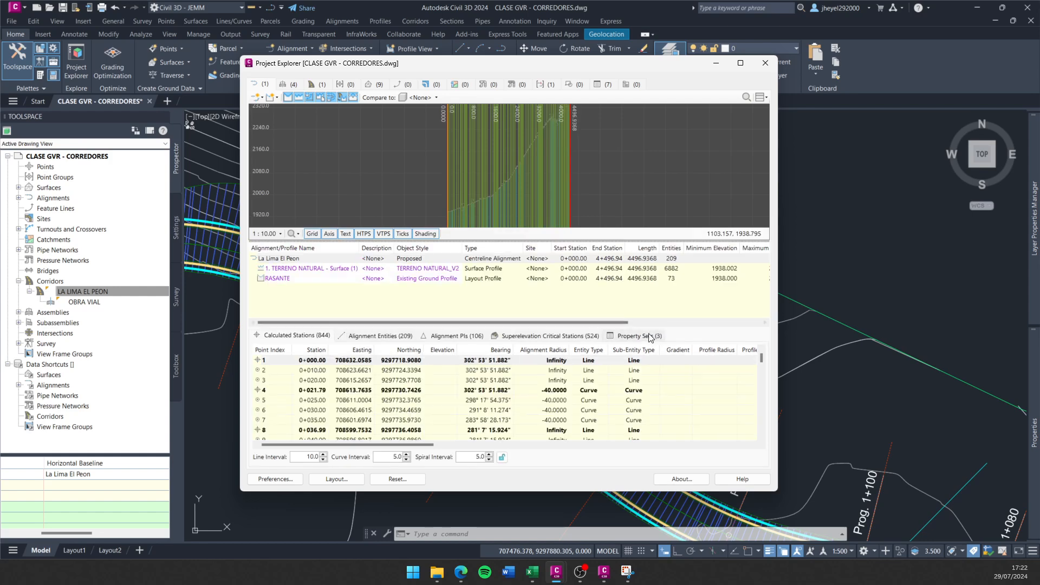
# Try the alignment pane layout without the profile graphic, and restore the layout with graphic, object list and station table.
pyautogui.click(764, 98)
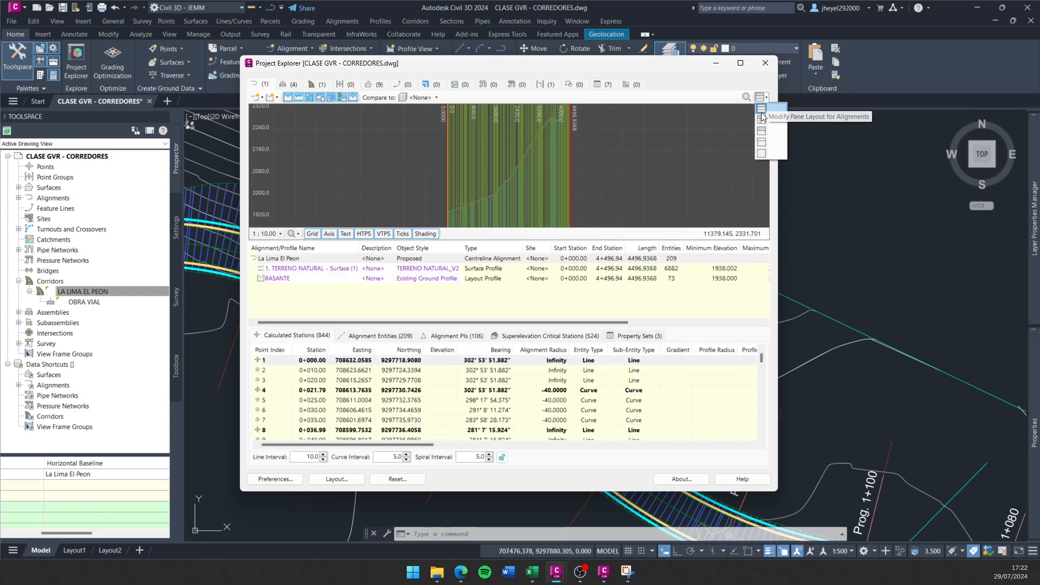
pyautogui.click(762, 142)
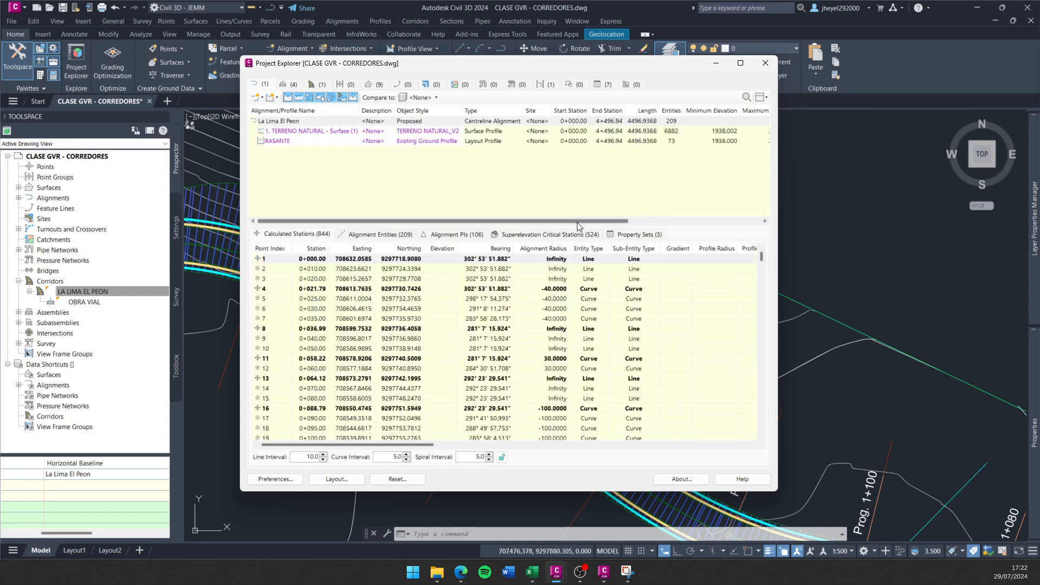
pyautogui.click(763, 97)
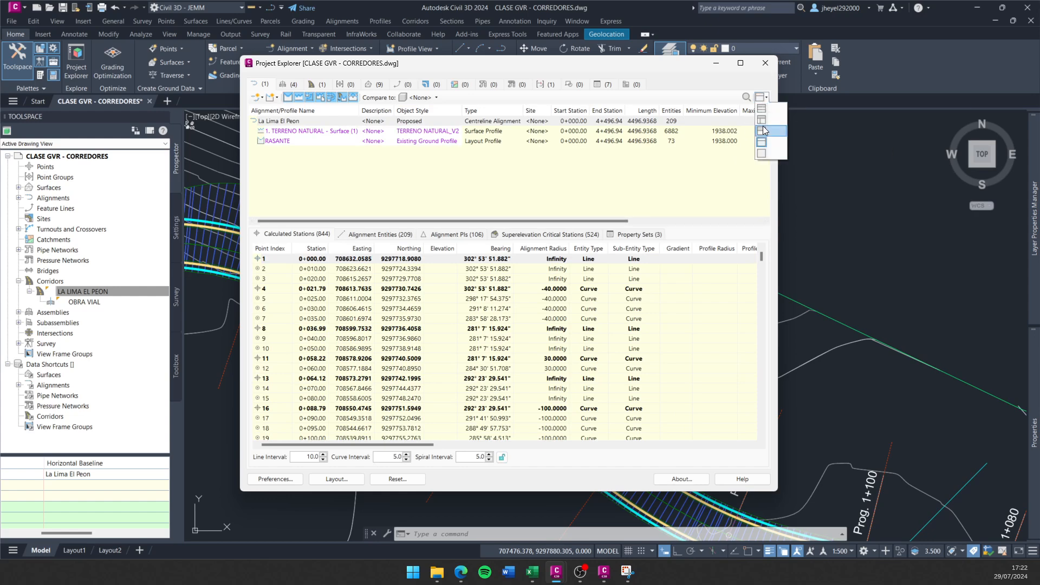
pyautogui.click(764, 153)
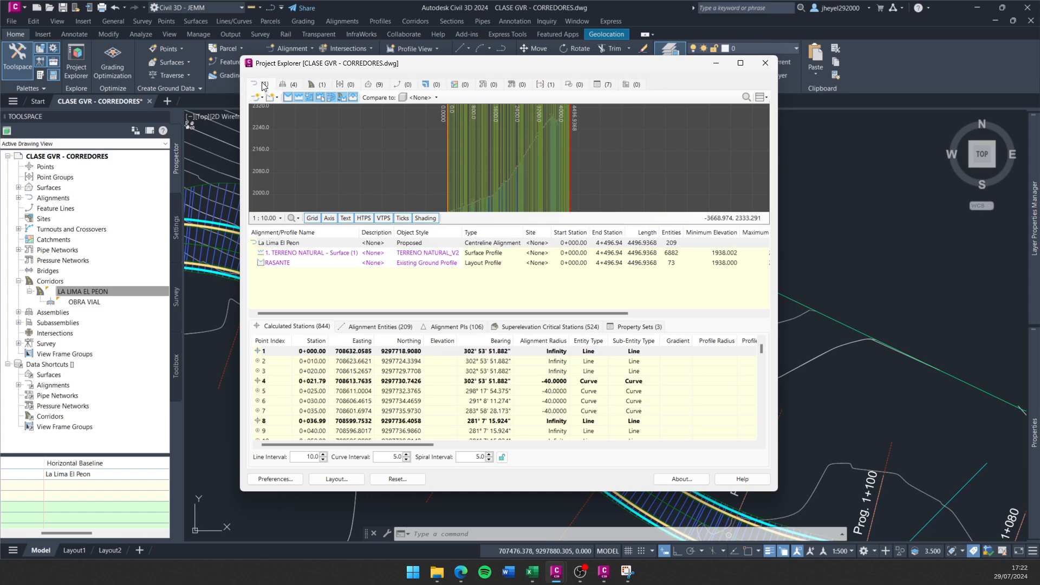
# Enlarge the profile graphic and object list panes for the La Lima El Peon alignment, and zoom in on its profile.
pyautogui.scroll(3, 500, 153)
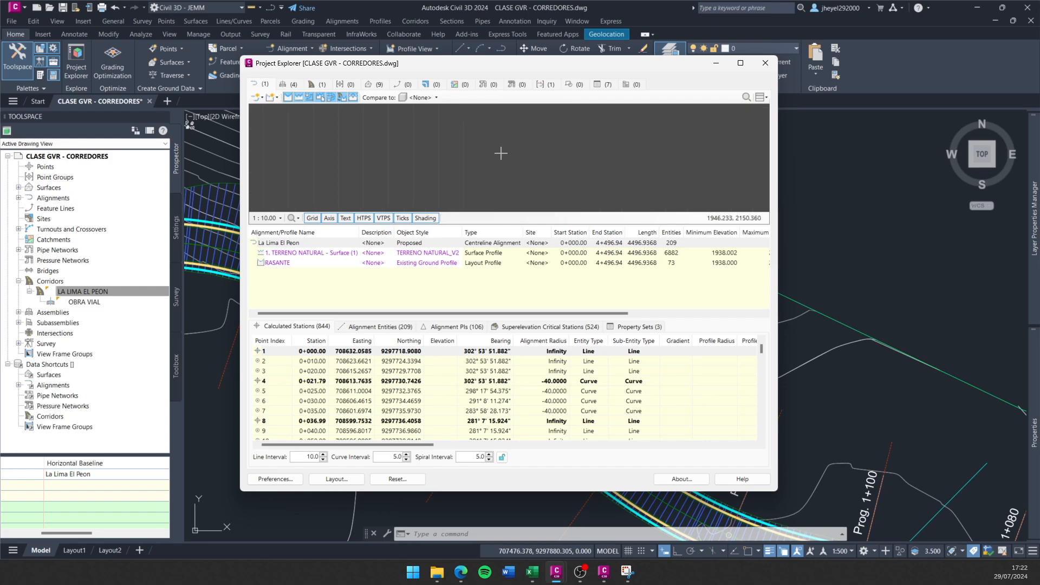
pyautogui.scroll(3, 543, 157)
pyautogui.scroll(-5, 536, 156)
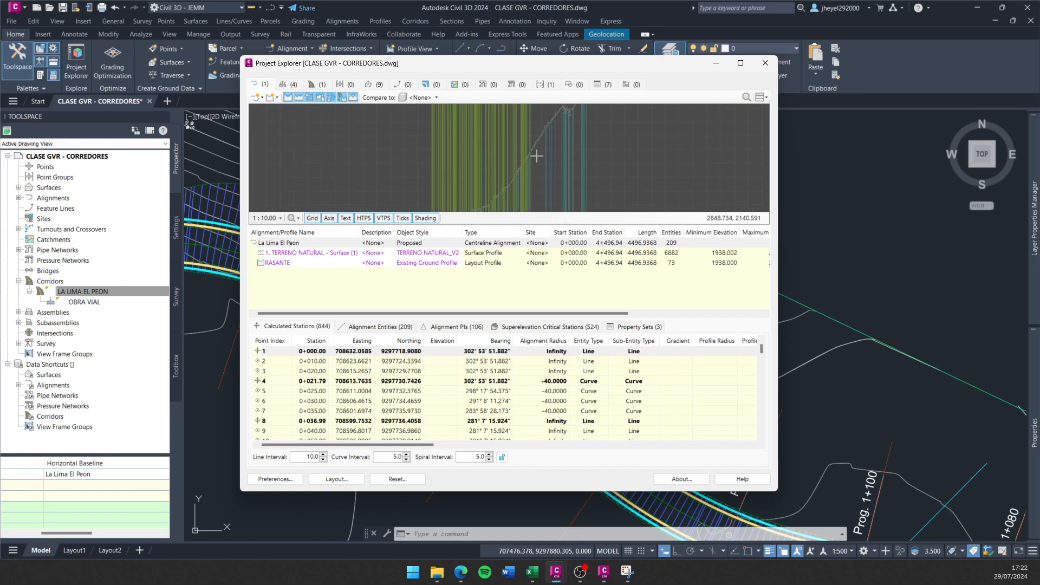
pyautogui.scroll(-4, 536, 156)
pyautogui.moveTo(596, 226); pyautogui.dragTo(596, 250)
pyautogui.moveTo(575, 311); pyautogui.dragTo(584, 326)
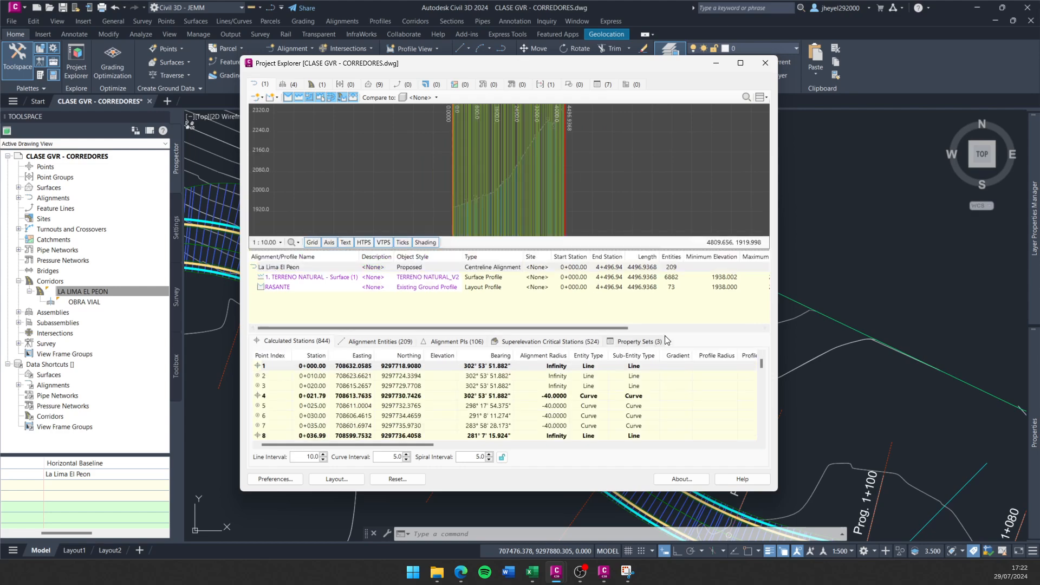
pyautogui.moveTo(669, 332); pyautogui.dragTo(669, 374)
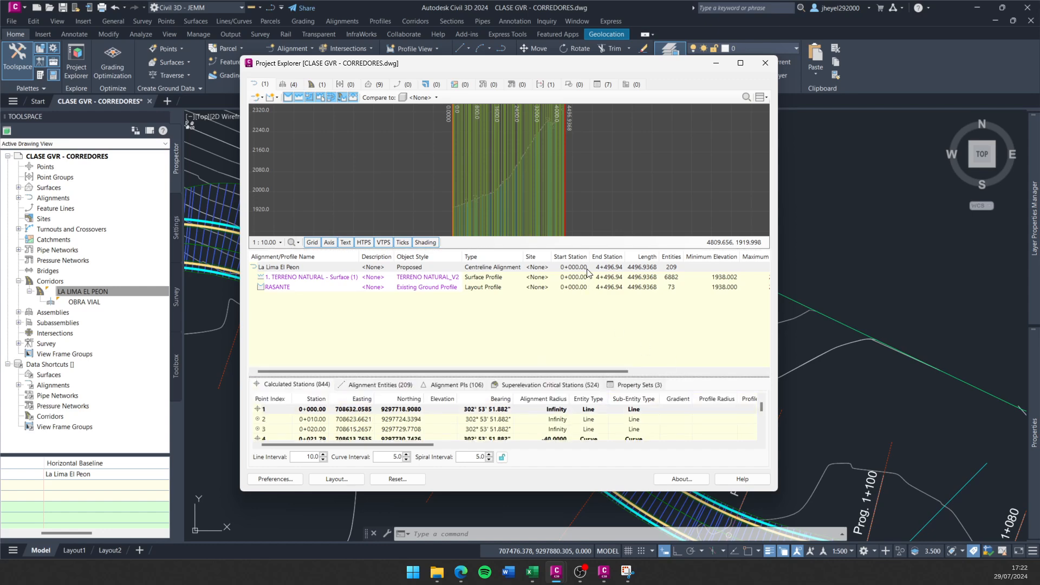
pyautogui.moveTo(604, 248); pyautogui.dragTo(591, 313)
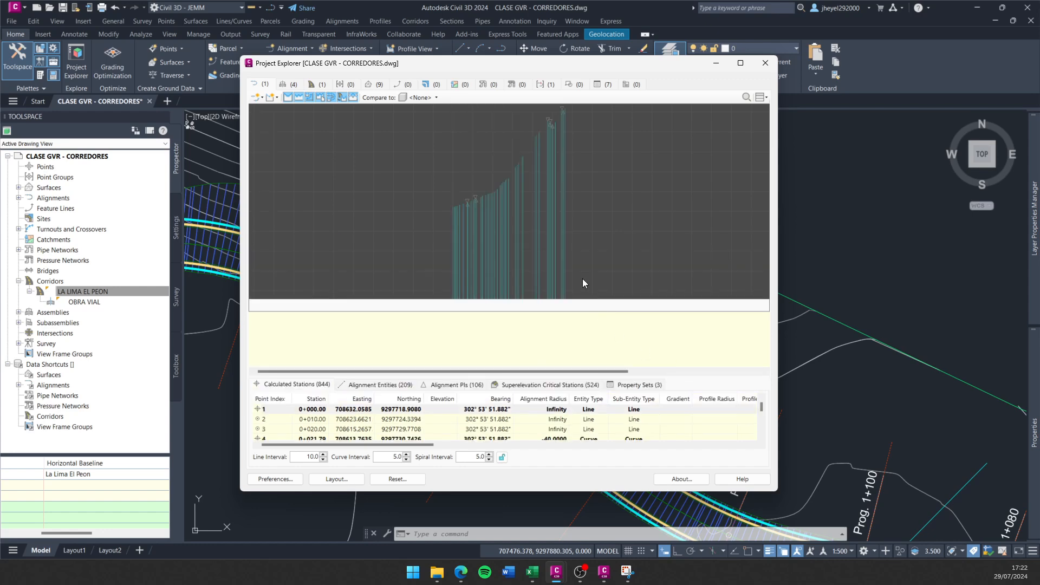
pyautogui.scroll(3, 485, 184)
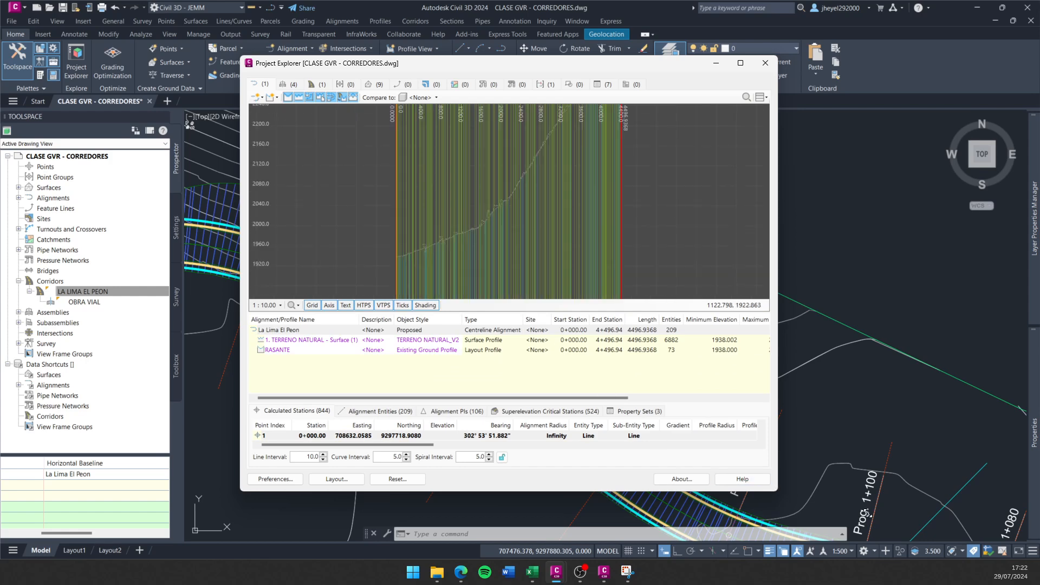
# Enlarge the Project Explorer window until the Property Sets and Track Width columns fit, repositioning it to make room.
pyautogui.moveTo(778, 491); pyautogui.dragTo(894, 499)
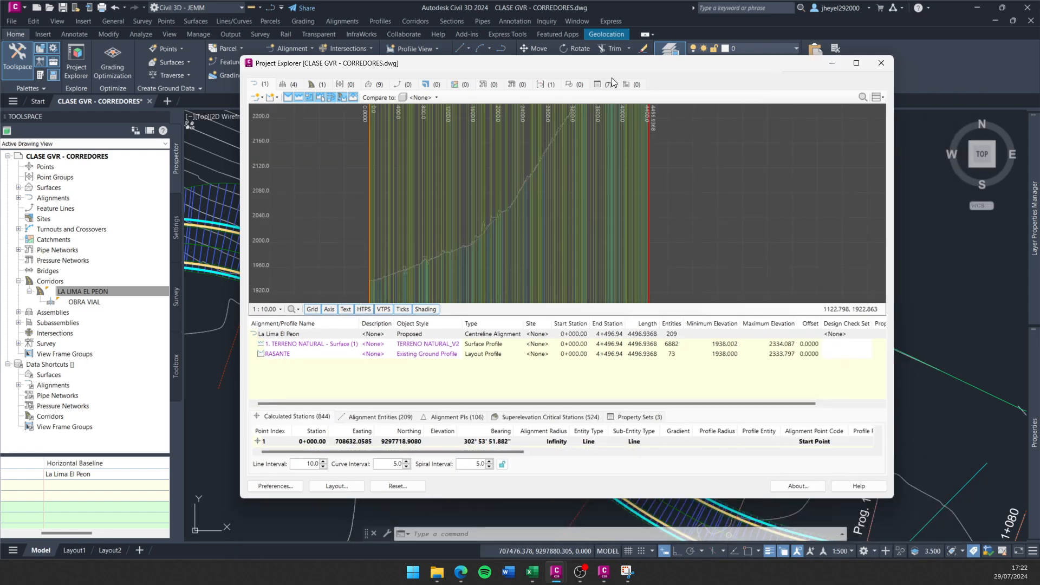
pyautogui.moveTo(608, 69); pyautogui.dragTo(509, 44)
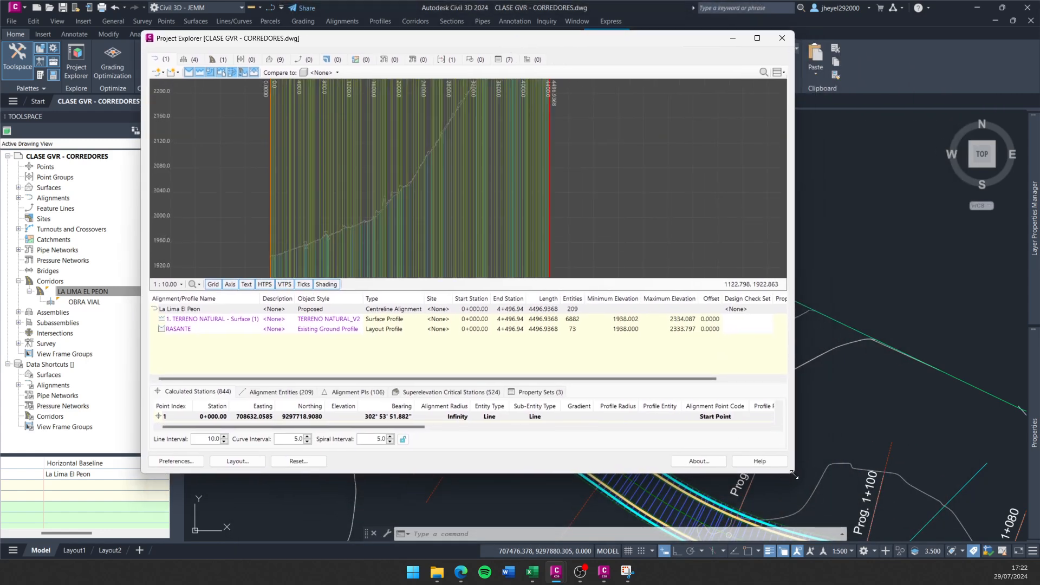
pyautogui.moveTo(805, 477); pyautogui.dragTo(894, 509)
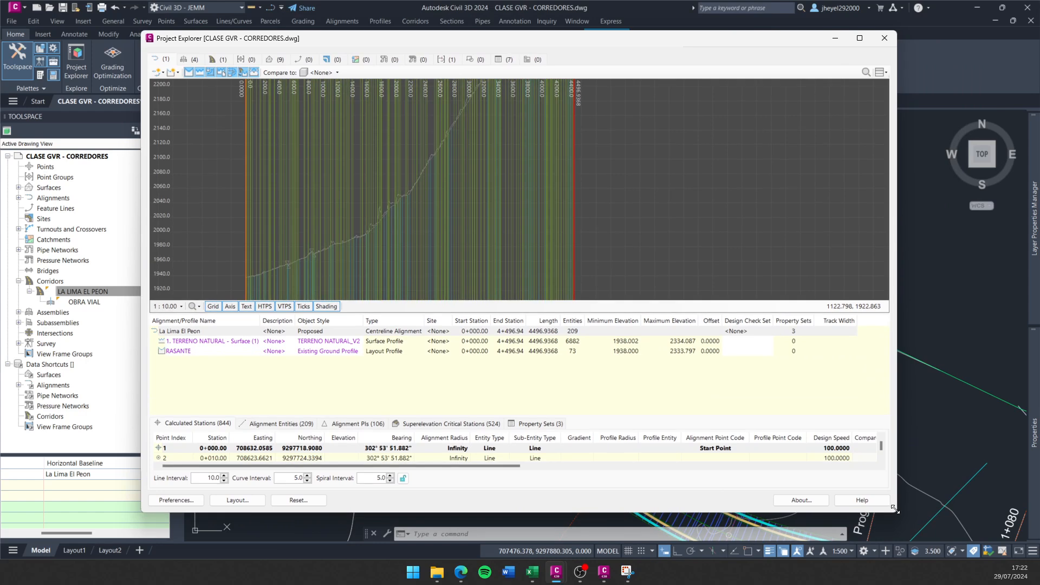
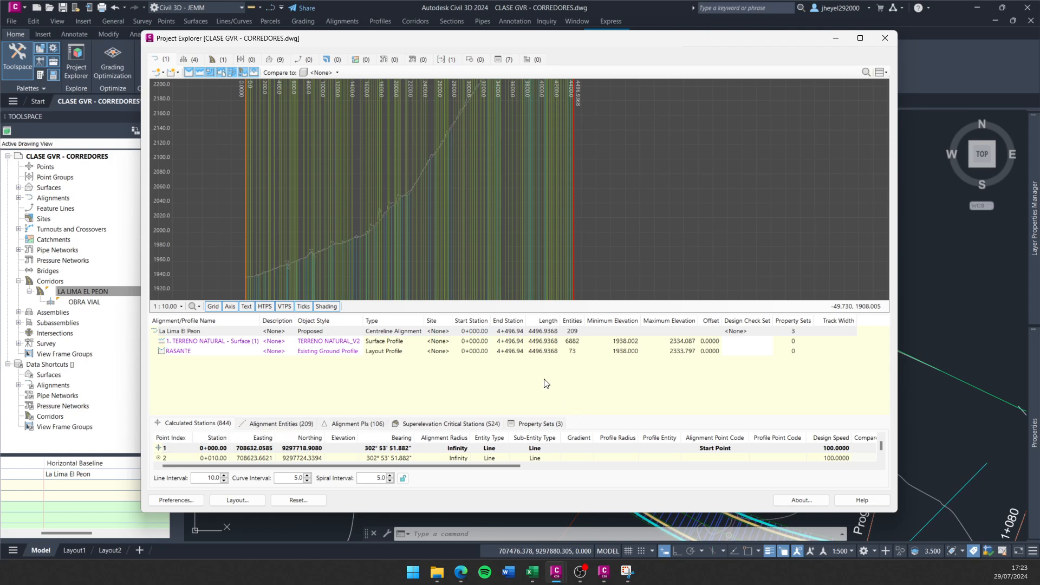
# Show all assemblies in Project Explorer and view the MATERIAL SUELTO - PLAZOLETA 1 (3) graphic and subassembly parameters.
pyautogui.click(191, 60)
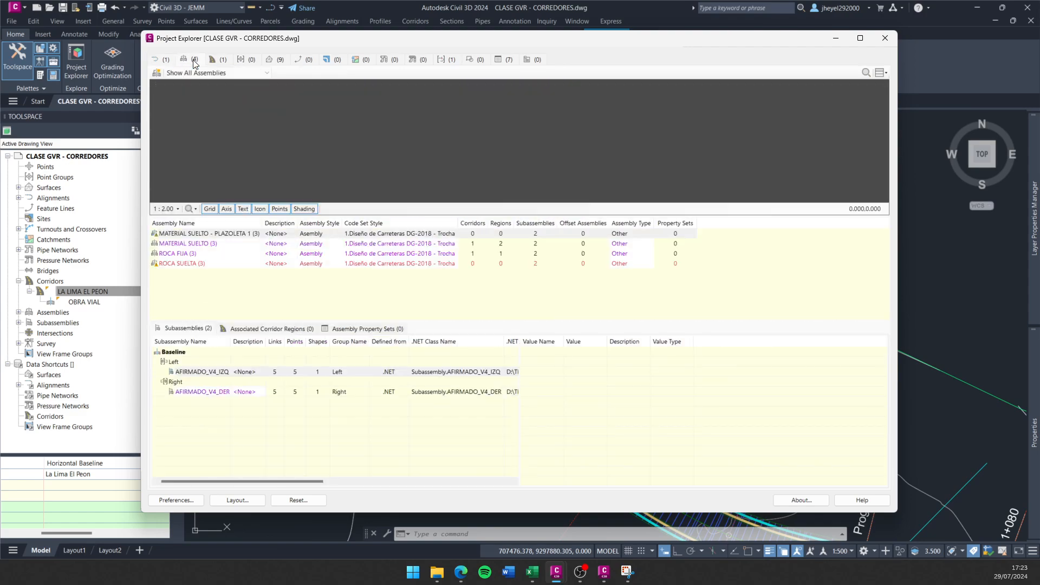
pyautogui.scroll(3, 545, 171)
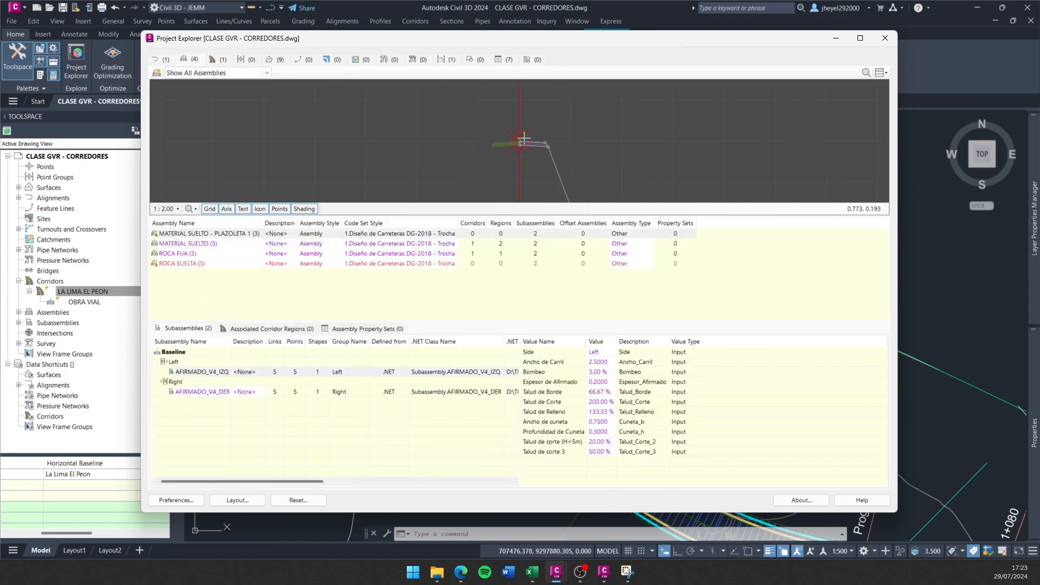
pyautogui.click(233, 73)
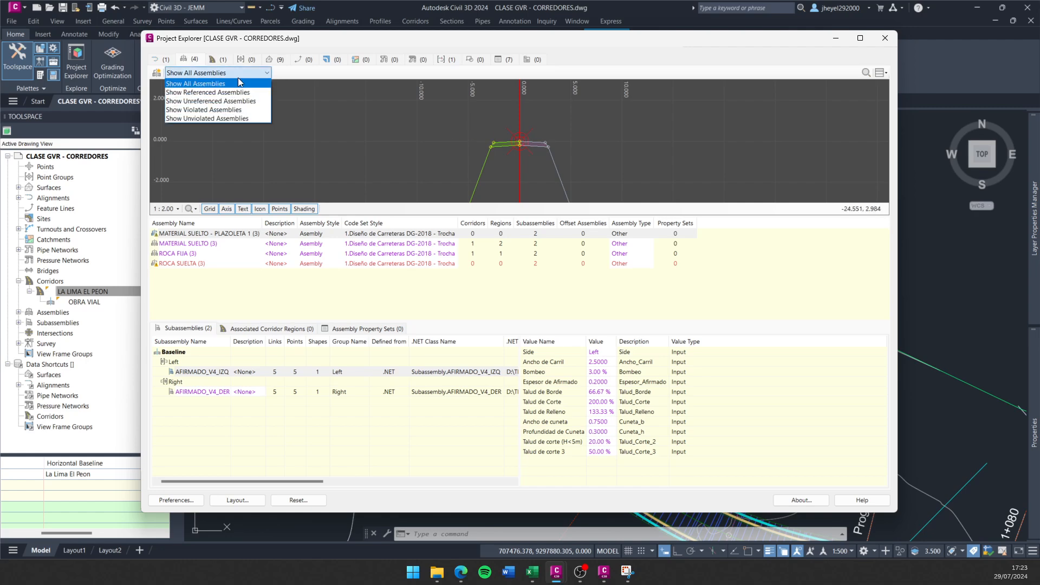
pyautogui.click(239, 83)
# Inspect the subassembly parameters of the MATERIAL SUELTO (3), ROCA FIJA (3) and ROCA SUELTA (3) assemblies.
pyautogui.doubleClick(200, 243)
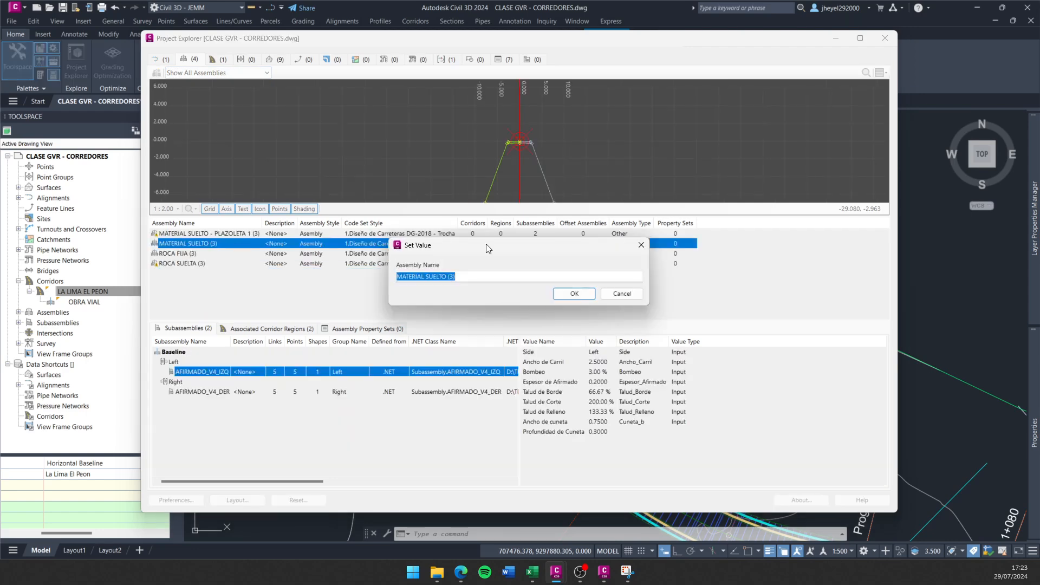
pyautogui.click(642, 247)
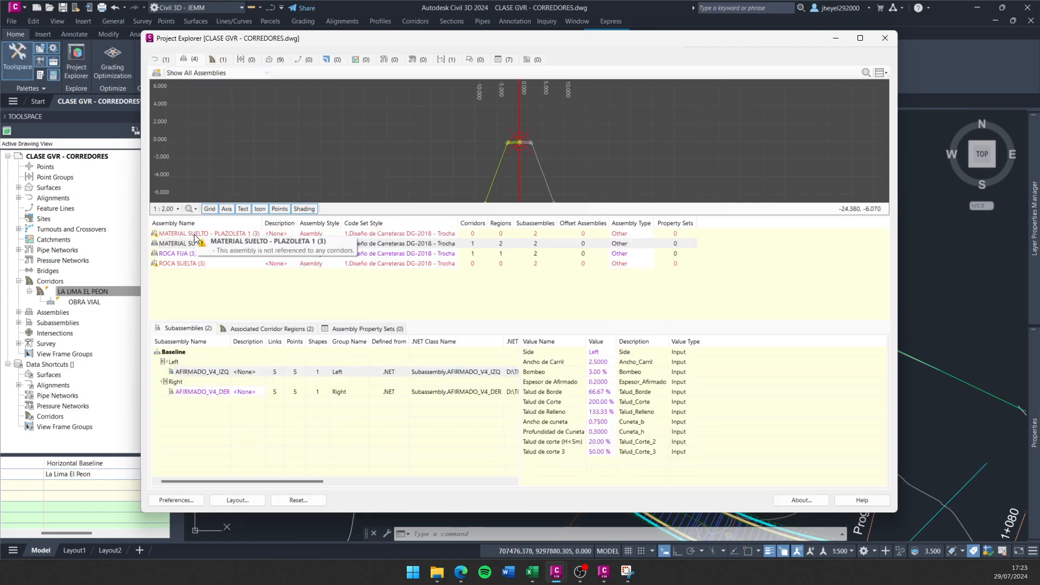
pyautogui.click(198, 254)
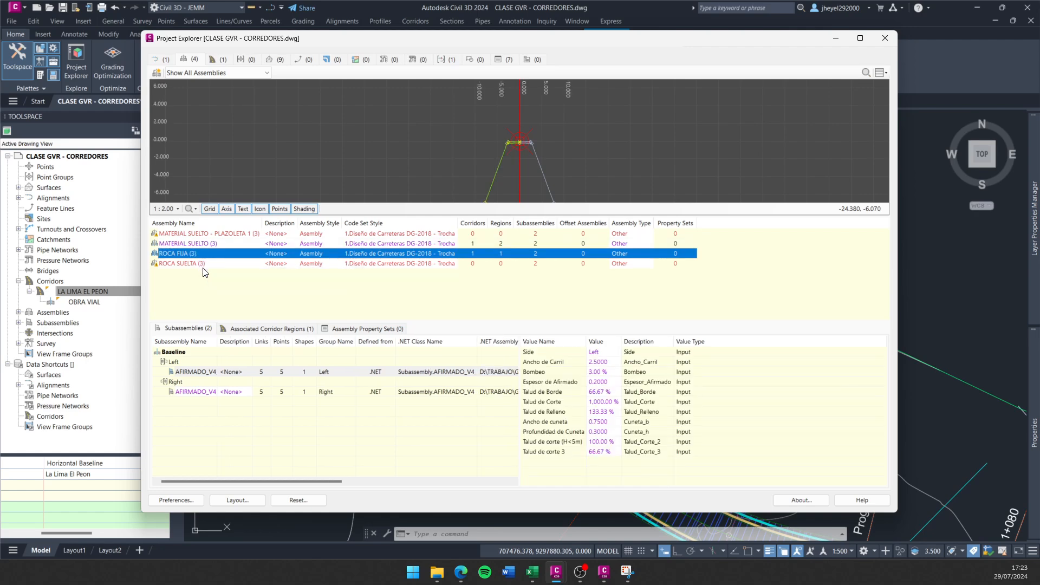
pyautogui.click(198, 264)
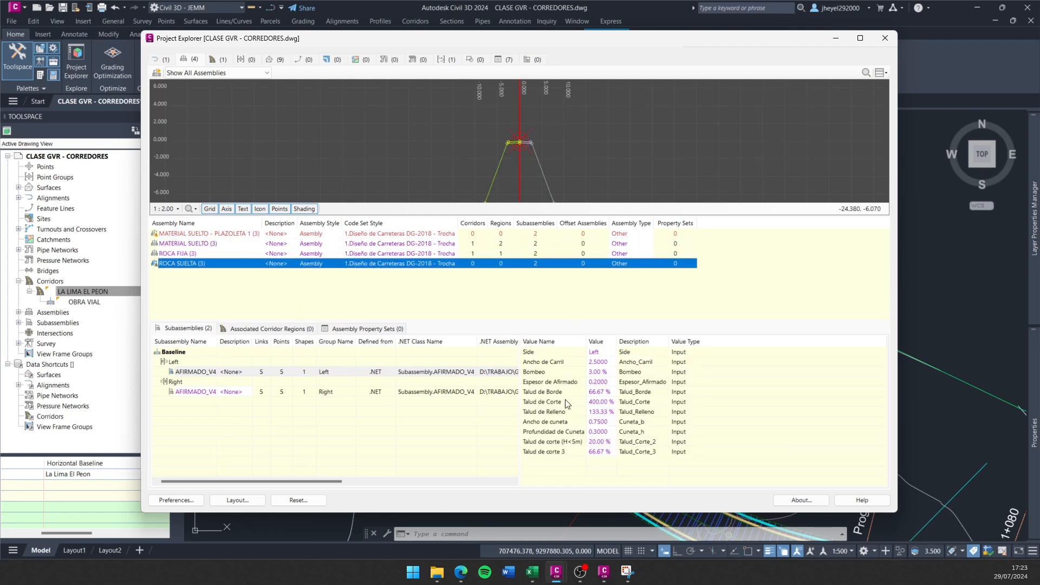
# Open the Bombeo slope of ROCA SUELTA (3)'s left subassembly, close it without editing, and select the Talud de Corte parameter.
pyautogui.click(597, 372)
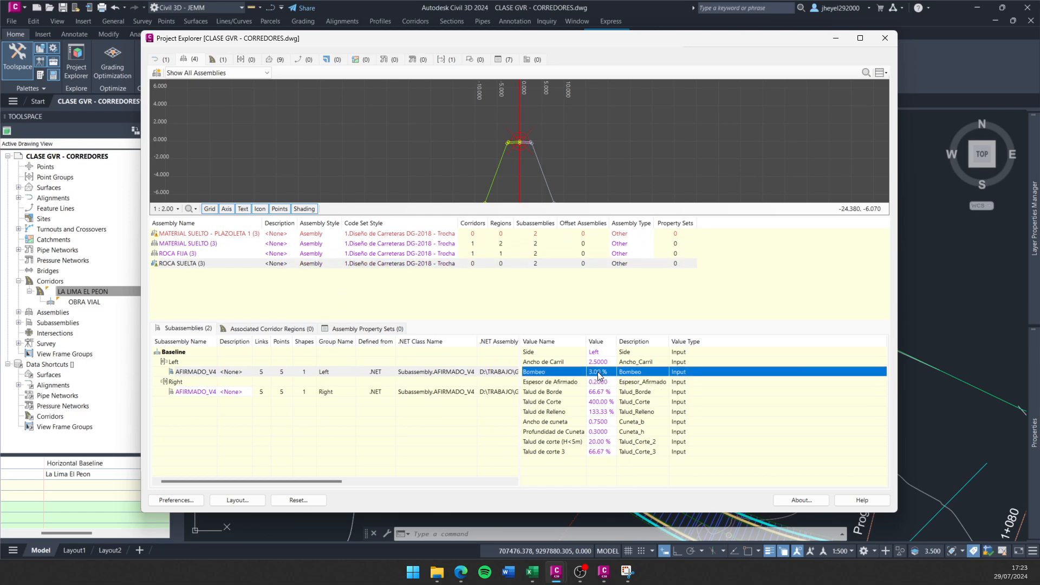
pyautogui.click(597, 372)
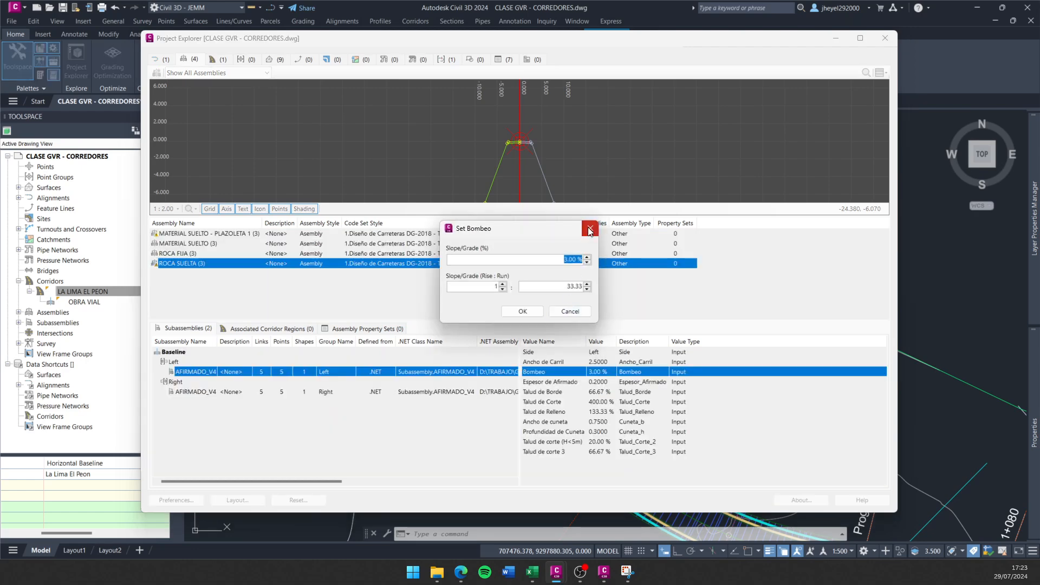
pyautogui.press('Return')
pyautogui.click(553, 402)
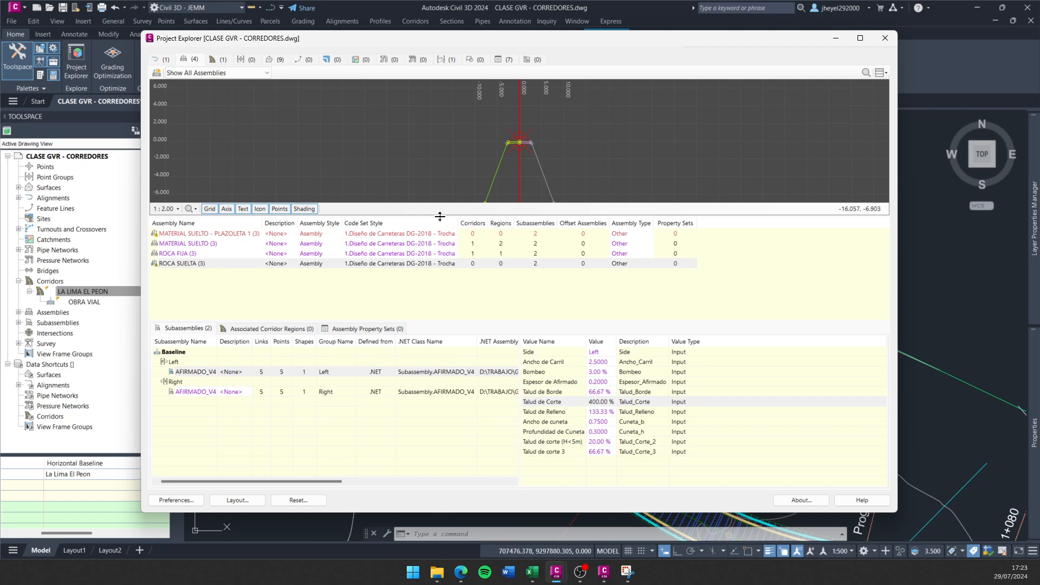
# Enlarge the assembly graphic pane and try its grid, axis, text, icon and points display off and on again.
pyautogui.moveTo(439, 216); pyautogui.dragTo(440, 238)
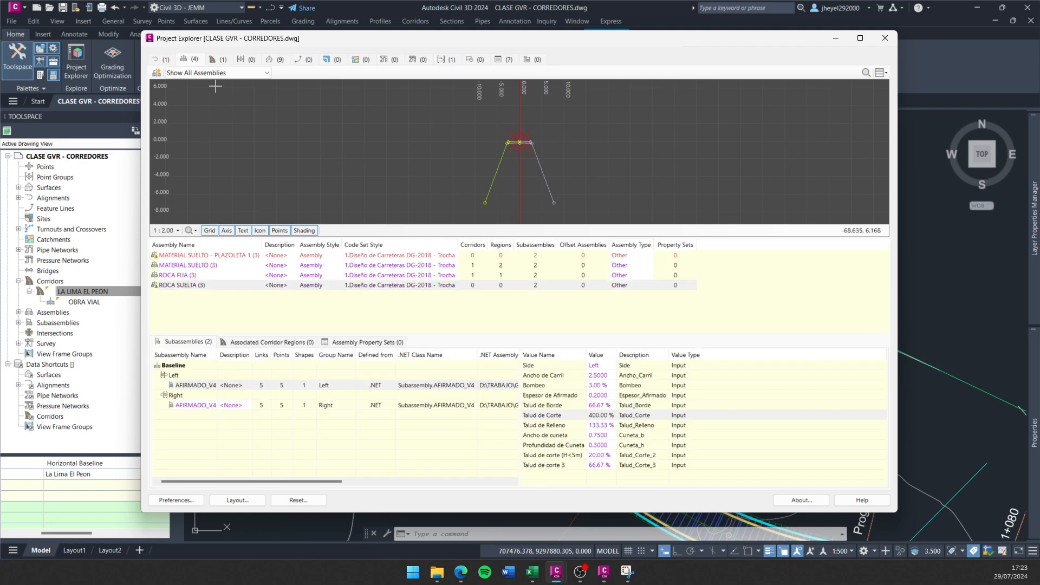
pyautogui.click(209, 231)
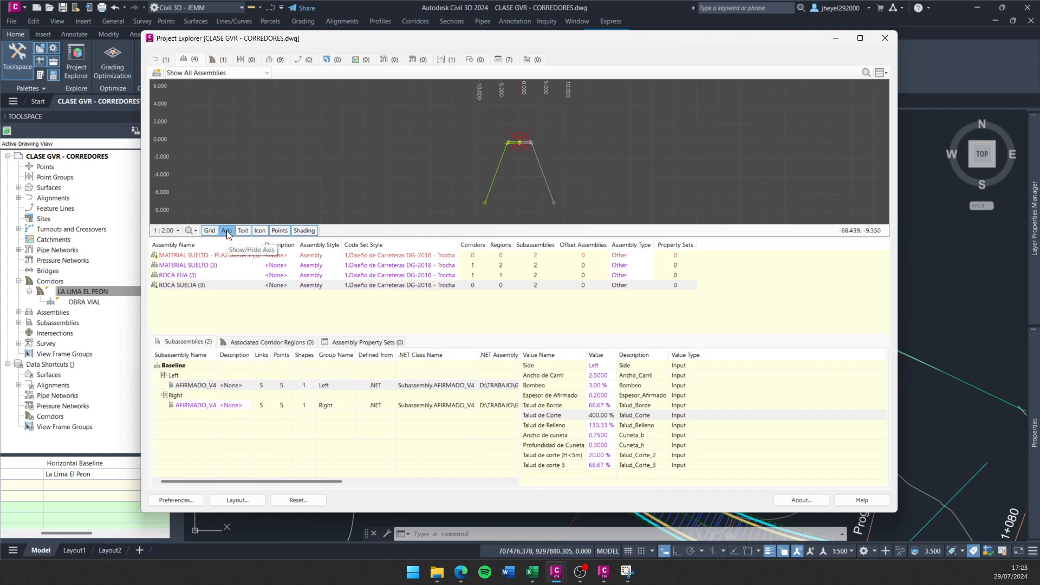
pyautogui.click(227, 230)
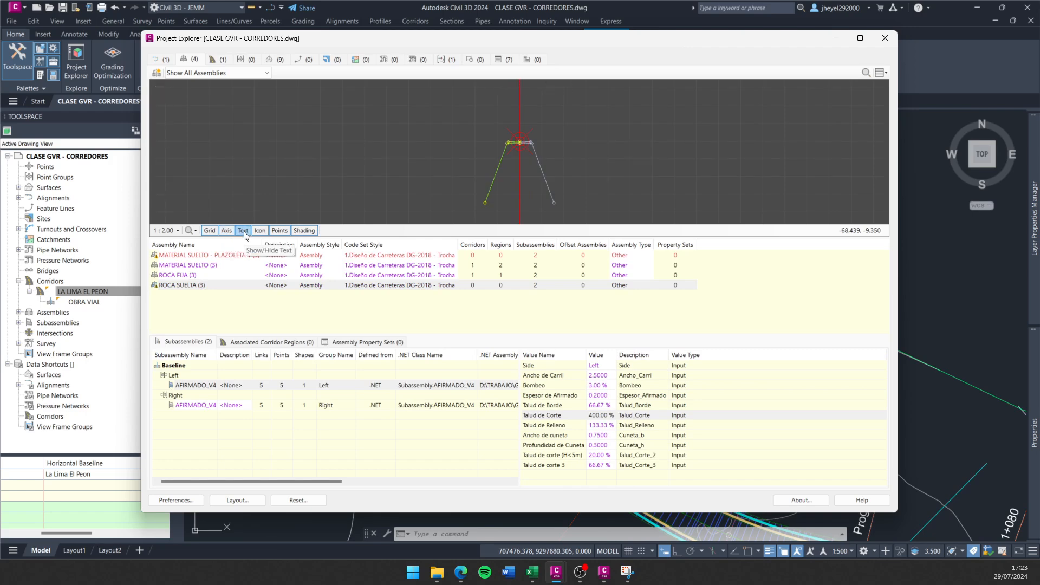
pyautogui.click(244, 232)
pyautogui.click(260, 232)
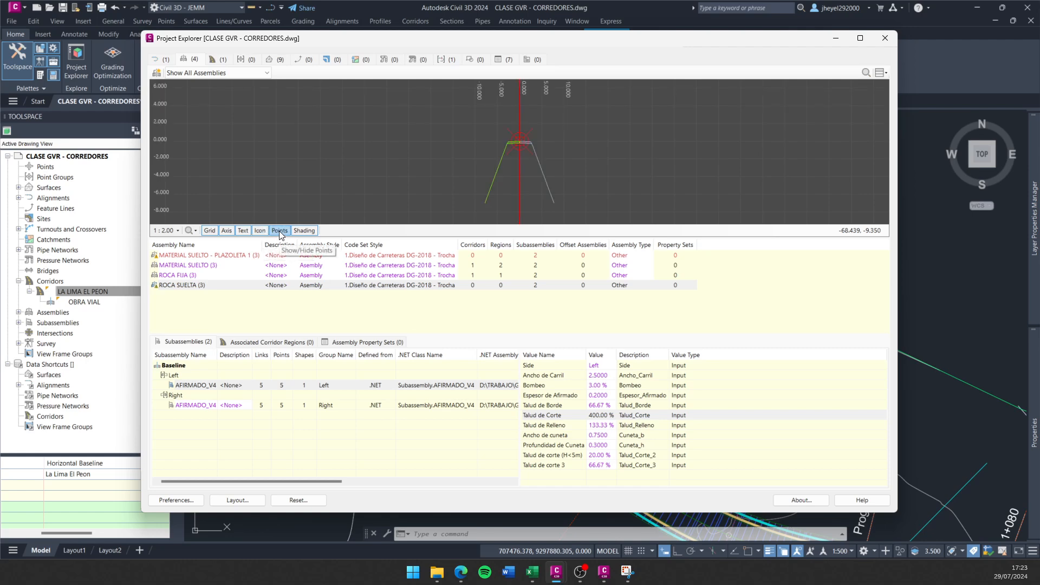
pyautogui.click(278, 231)
# Examine the ROCA SUELTA (3) assembly up close, trying its secondary subassembly shading off and on again.
pyautogui.scroll(1, 524, 142)
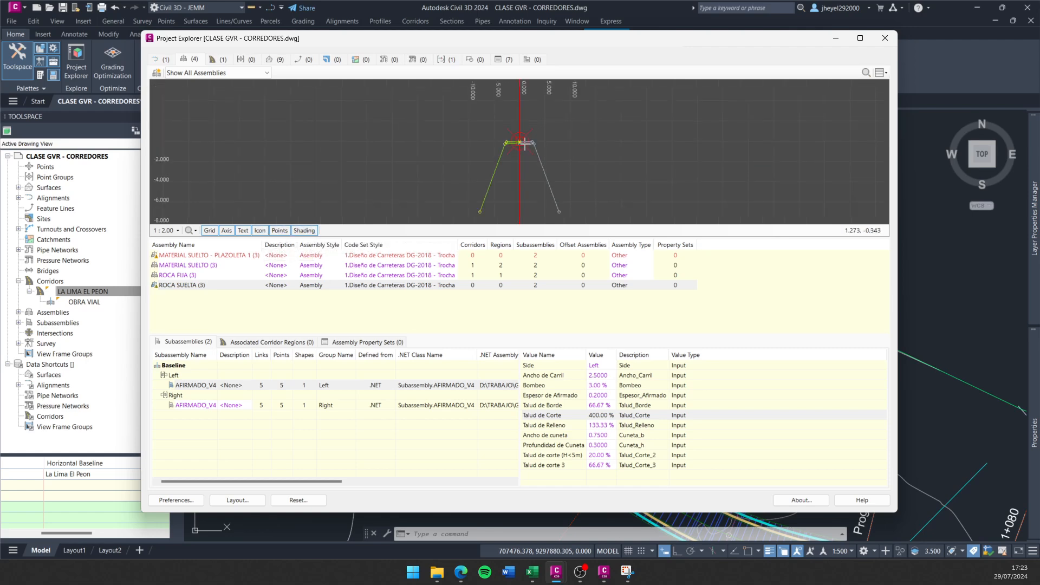
pyautogui.scroll(5, 525, 143)
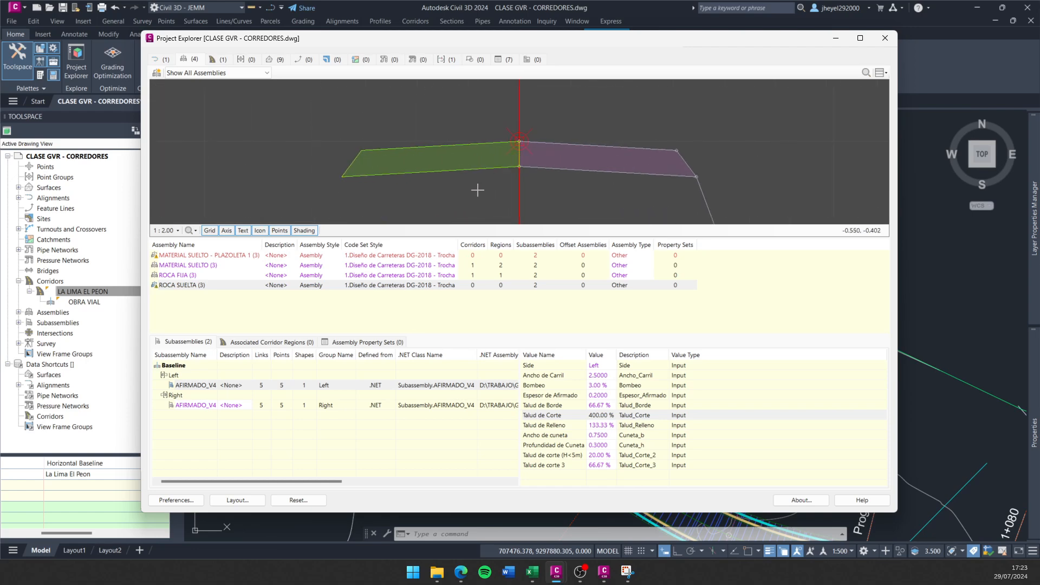
pyautogui.click(304, 231)
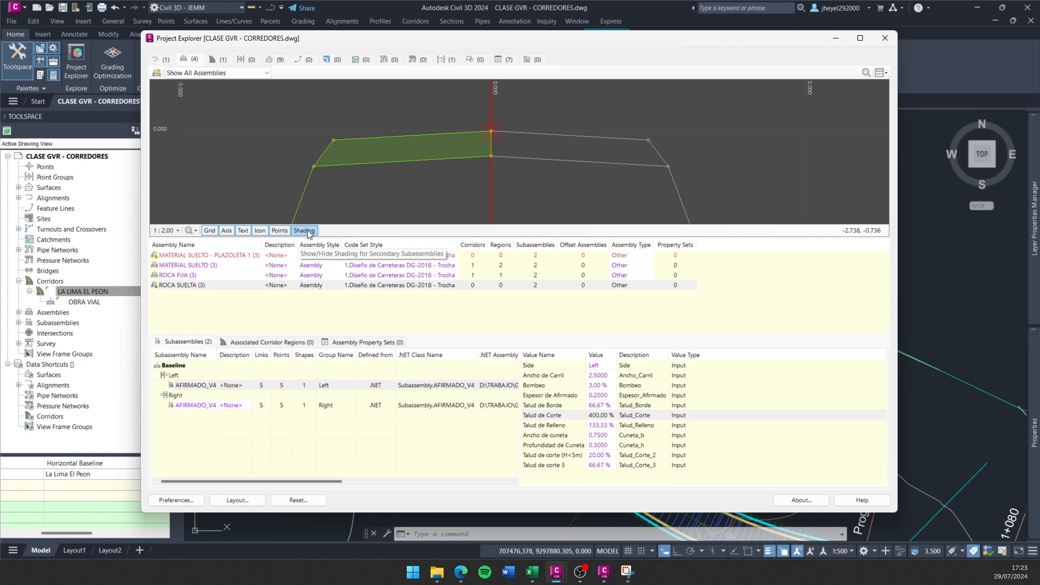
pyautogui.click(298, 231)
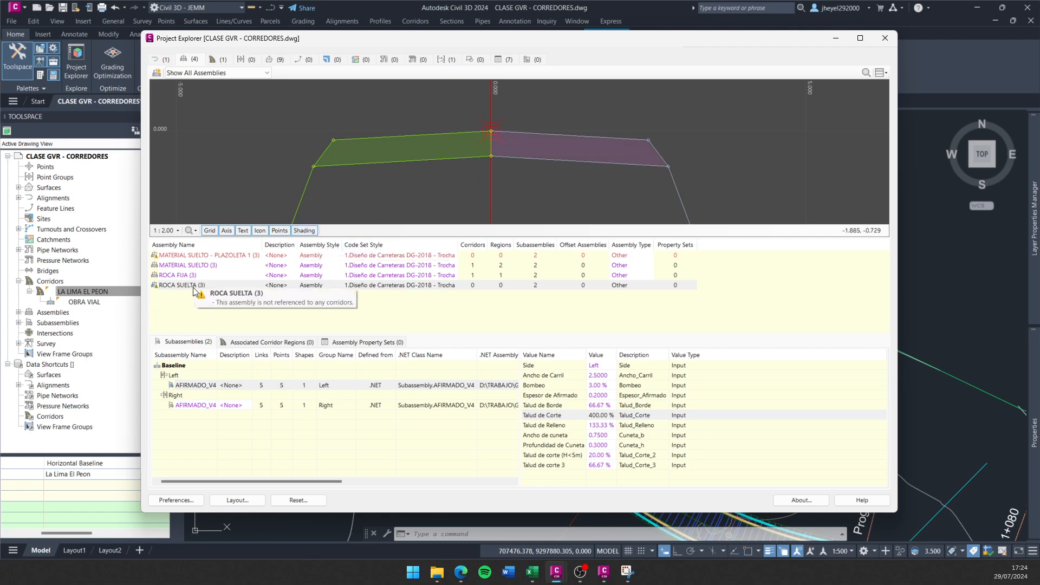
pyautogui.scroll(-10, 414, 184)
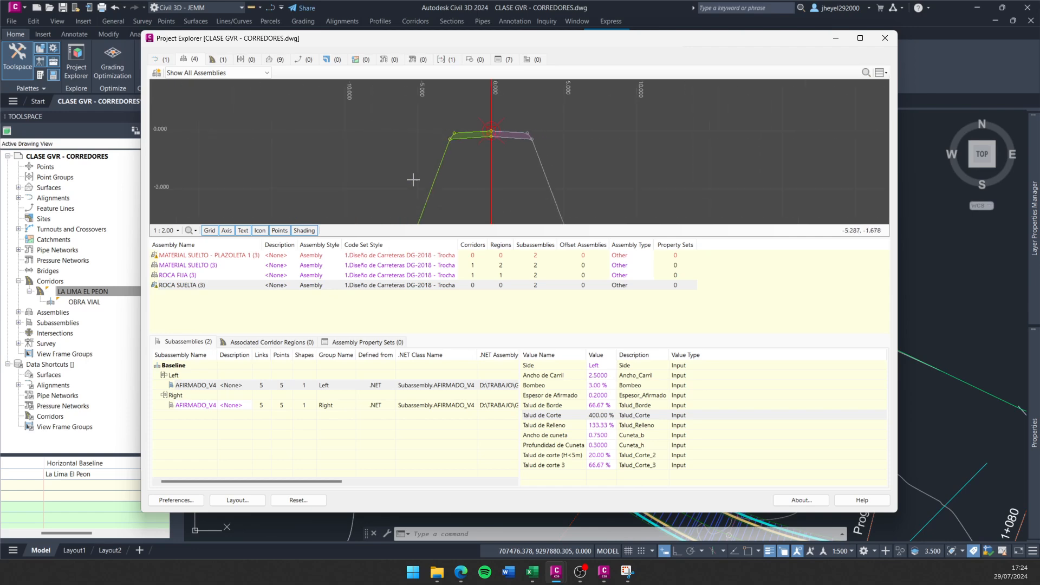
pyautogui.scroll(10, 475, 155)
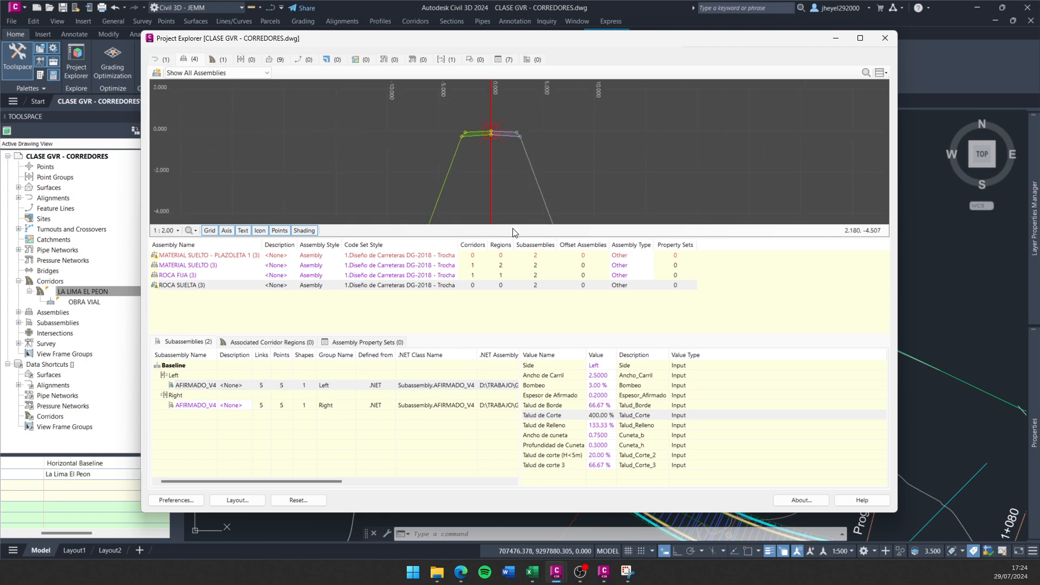
# Display the LA LIMA EL PEON corridor in Project Explorer and enlarge the graphic pane around its cross section at station 1000.000.
pyautogui.click(221, 61)
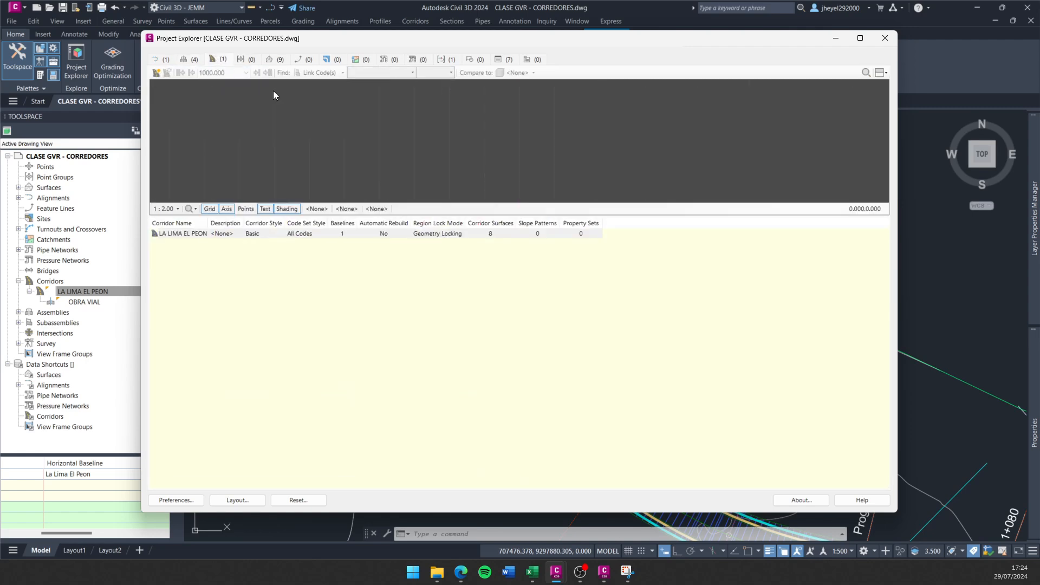
pyautogui.moveTo(496, 215); pyautogui.dragTo(497, 299)
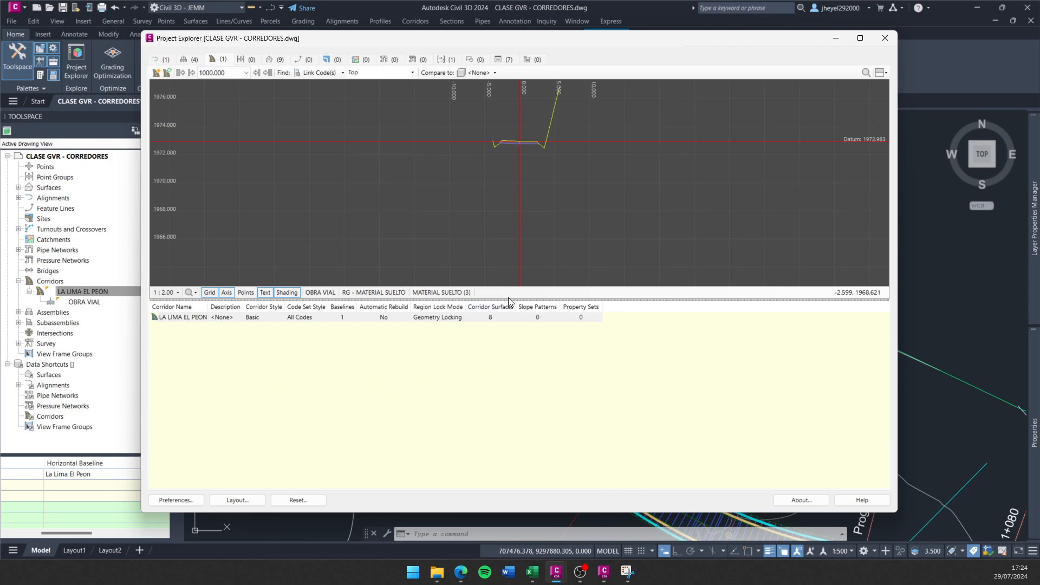
pyautogui.moveTo(507, 301); pyautogui.dragTo(509, 356)
pyautogui.scroll(3, 532, 148)
pyautogui.moveTo(539, 120); pyautogui.dragTo(504, 244, button='middle')
pyautogui.scroll(2, 503, 245)
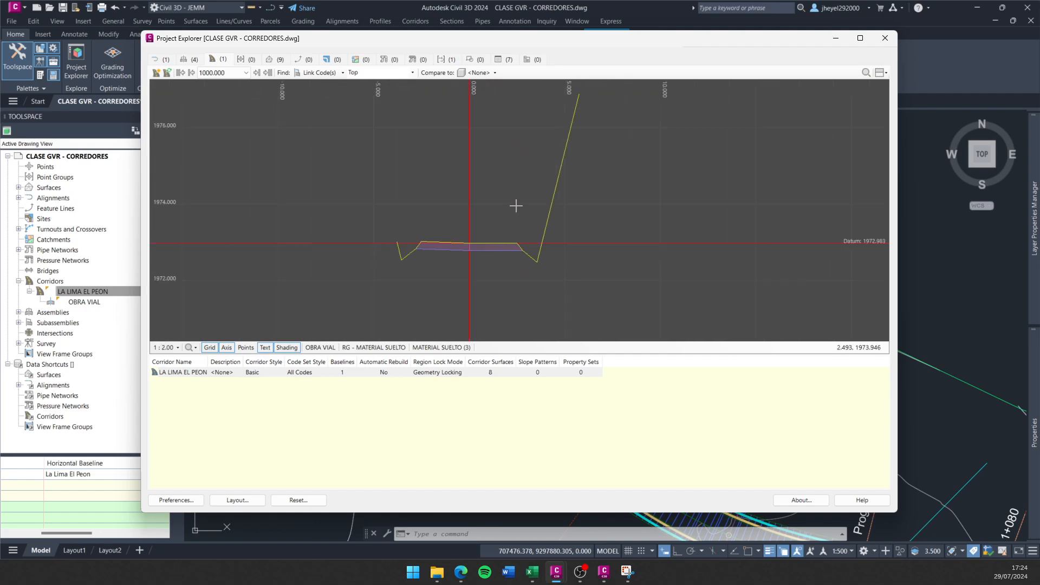
pyautogui.moveTo(515, 206); pyautogui.dragTo(510, 219, button='middle')
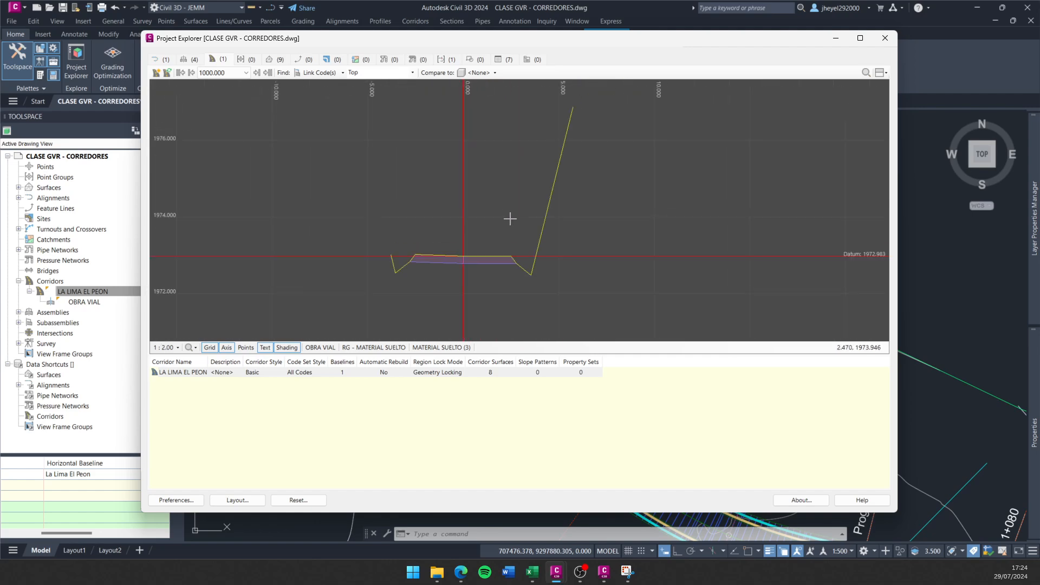
# View the corridor's cross sections at stations 1000.000, 1005.000 and 1010.000 in turn.
pyautogui.click(245, 73)
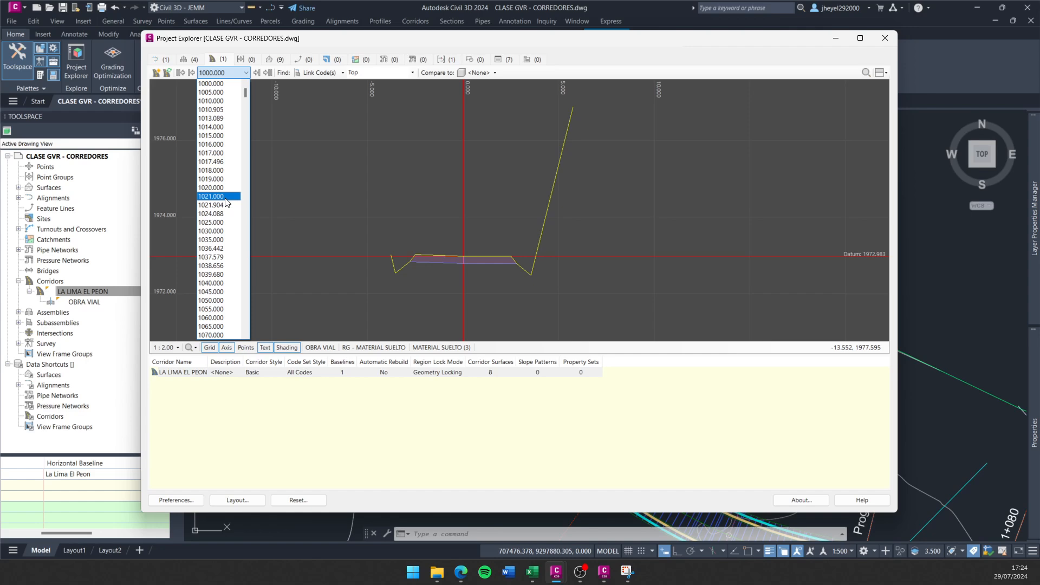
pyautogui.click(213, 83)
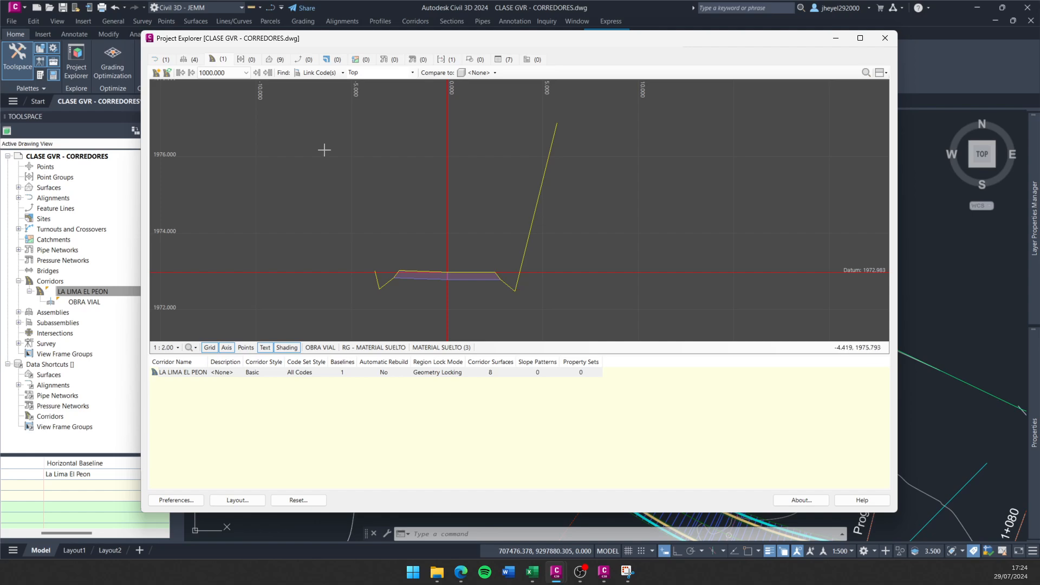
pyautogui.click(227, 75)
pyautogui.click(213, 92)
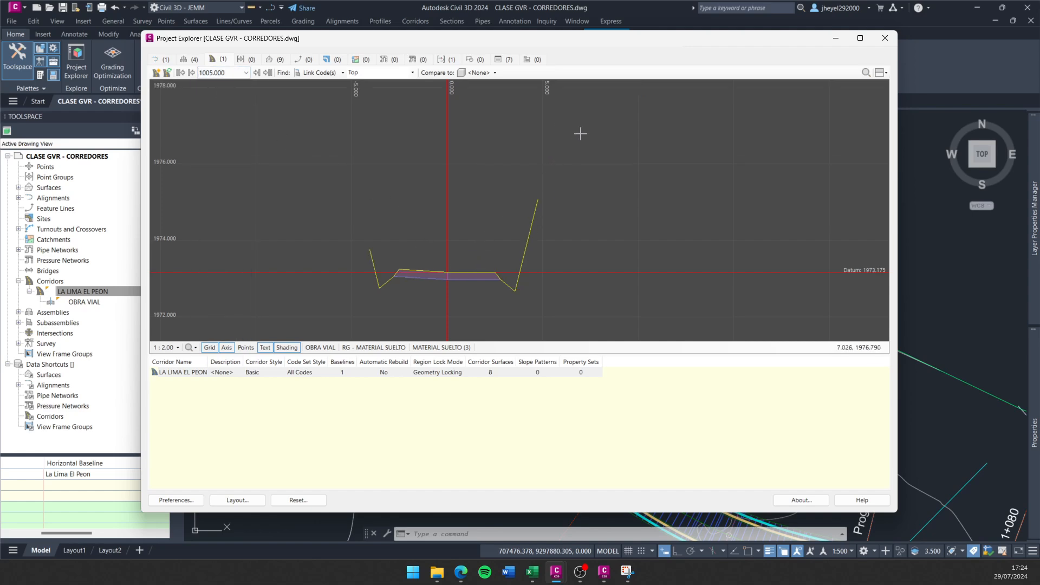
pyautogui.click(221, 73)
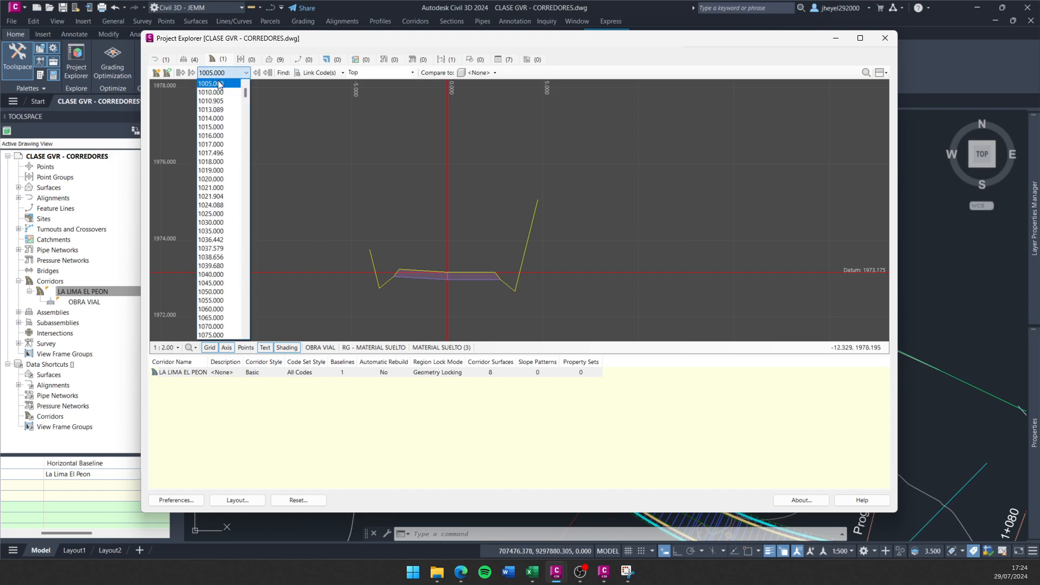
pyautogui.click(217, 100)
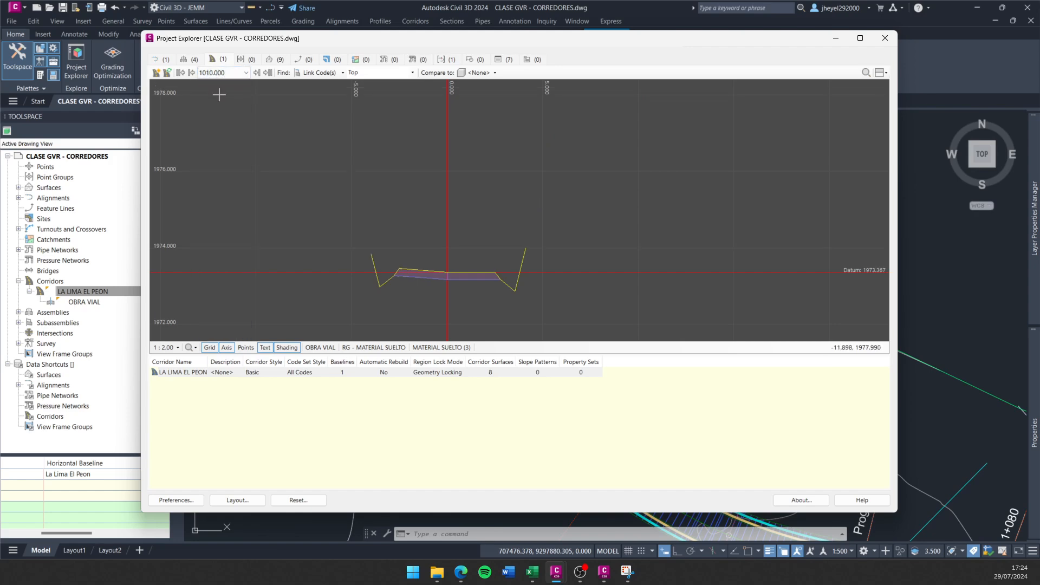
# Return to the cross section at station 1000.000 and examine it up close, followed by stations 1005.000 and 1010.000.
pyautogui.click(213, 75)
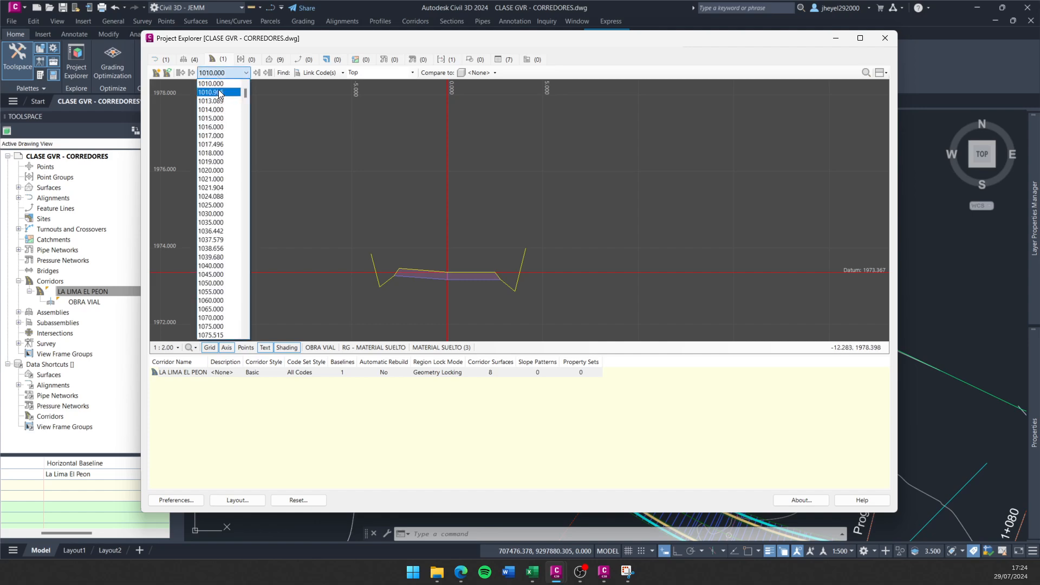
pyautogui.scroll(1, 219, 94)
pyautogui.click(217, 84)
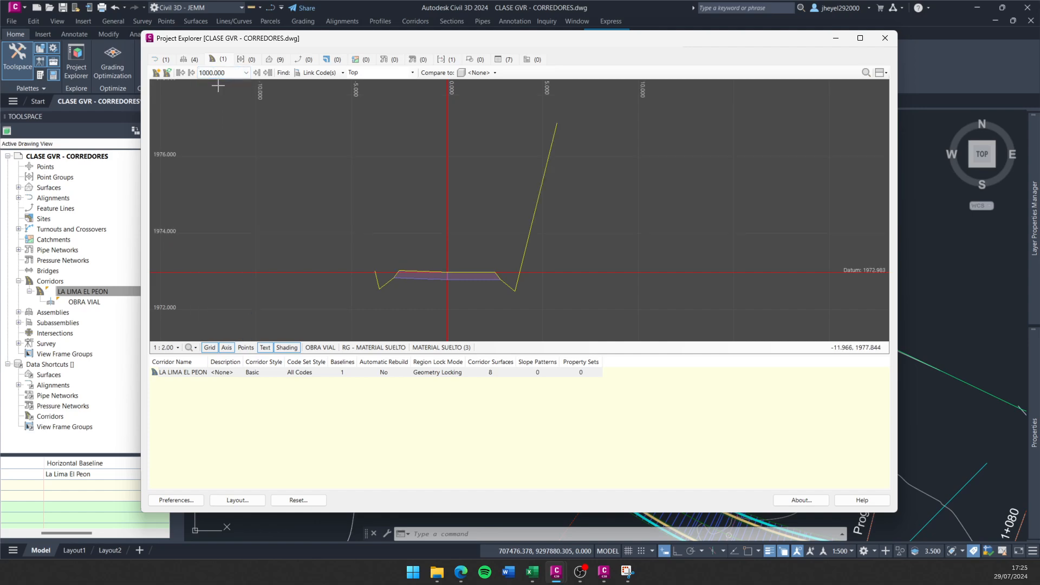
pyautogui.scroll(3, 437, 287)
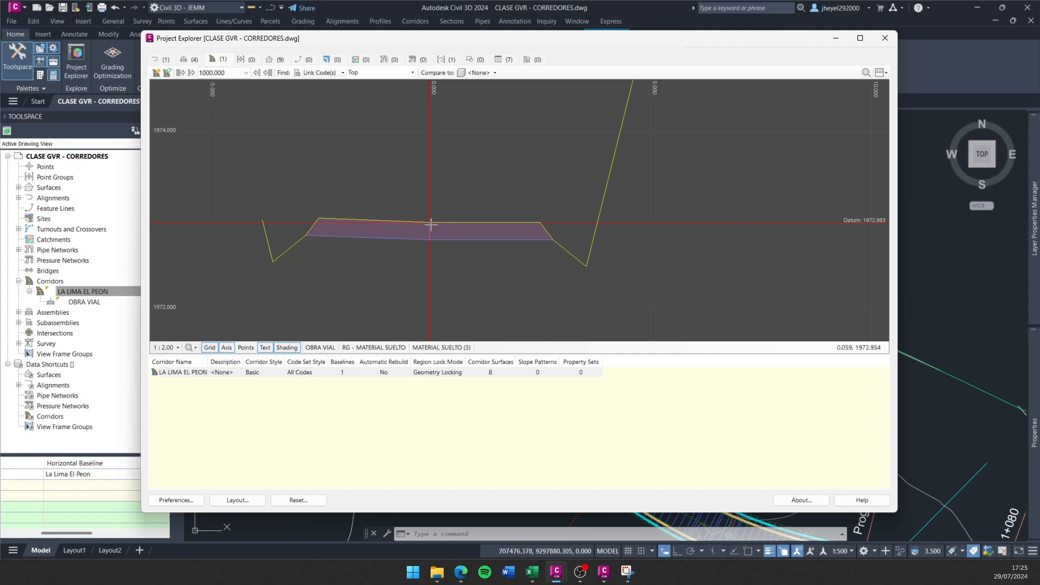
pyautogui.click(228, 79)
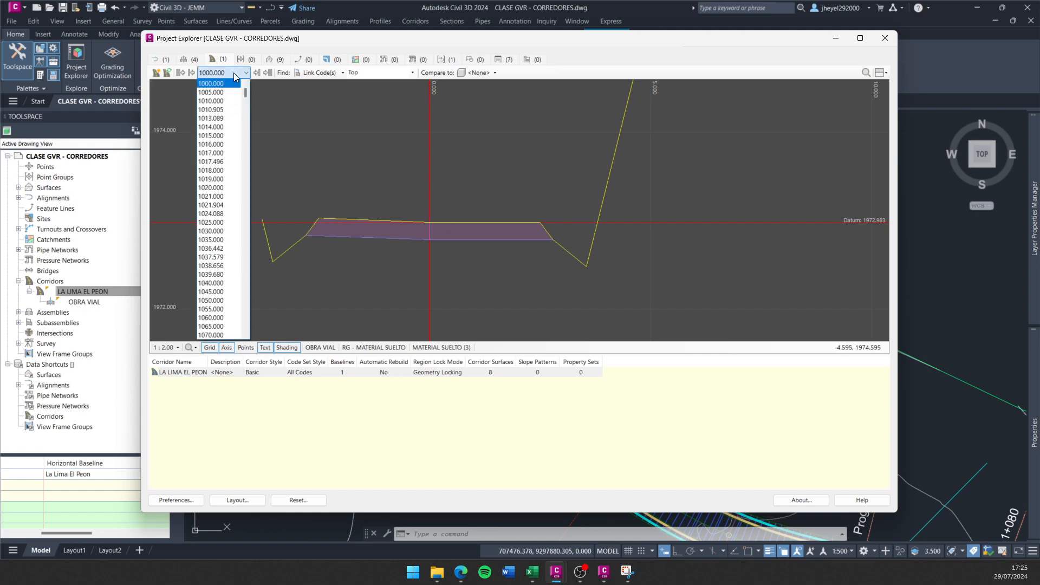
pyautogui.click(220, 93)
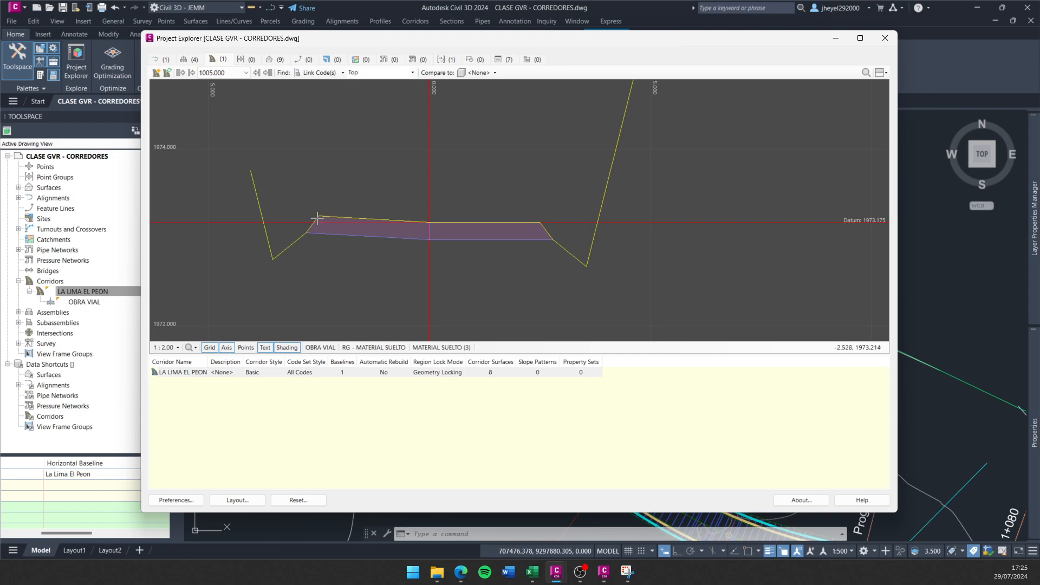
pyautogui.click(236, 74)
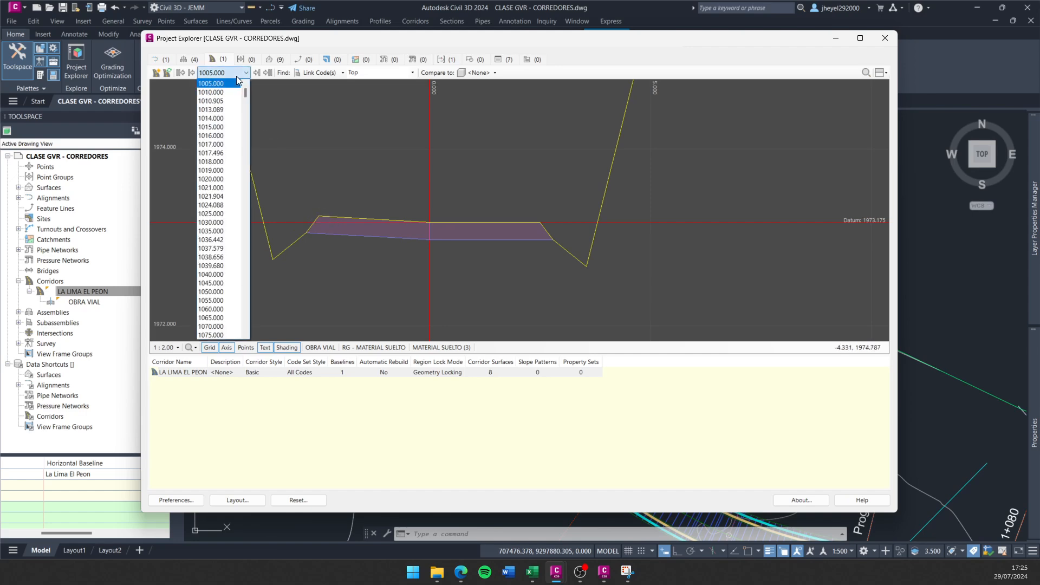
pyautogui.click(219, 93)
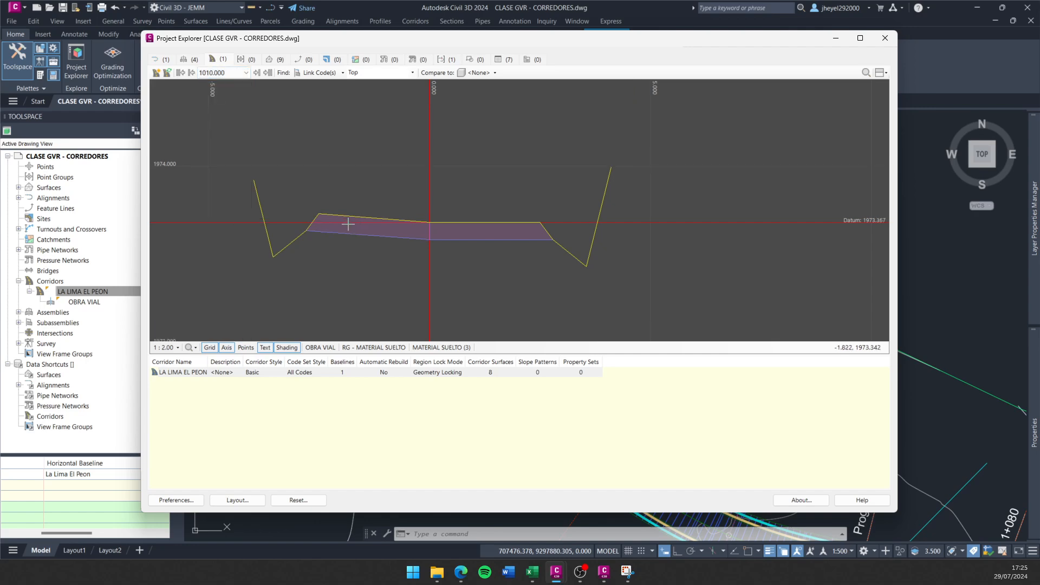
# Advance through the corridor's cross sections one station at a time up to station 1114.000 and examine that section.
pyautogui.click(256, 76)
pyautogui.click(255, 76)
pyautogui.click(258, 76)
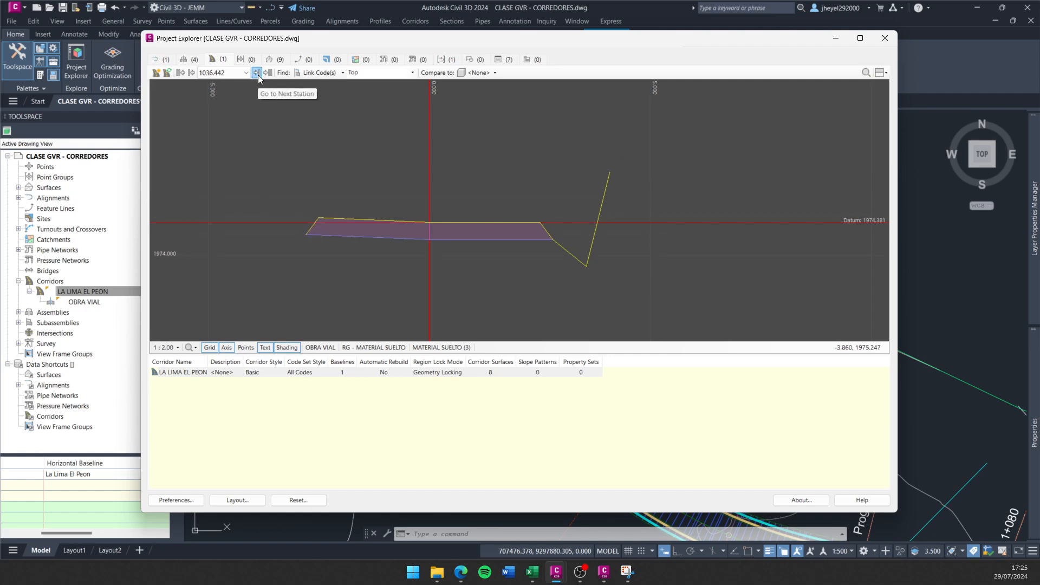
pyautogui.click(258, 75)
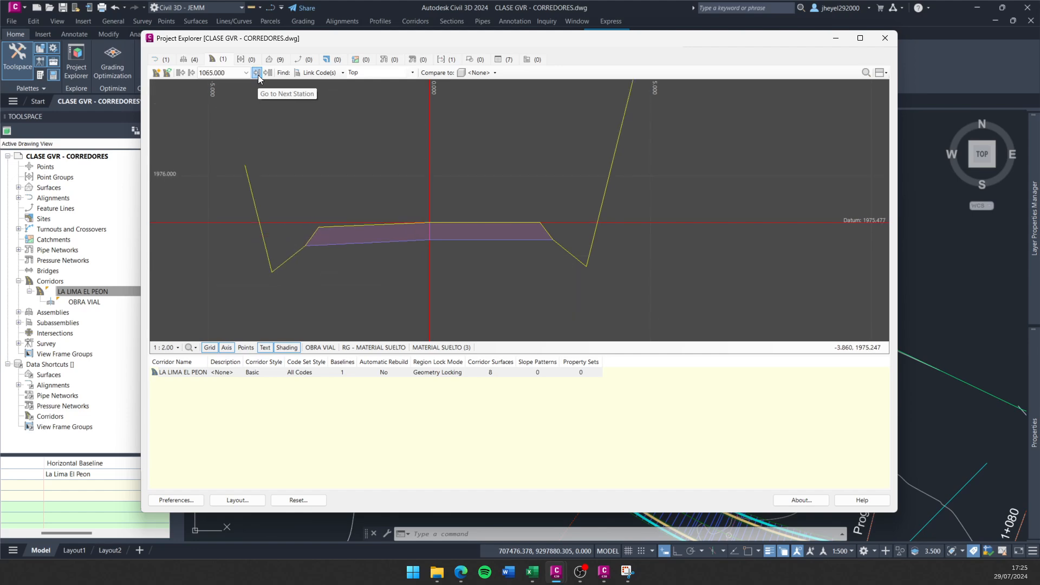
pyautogui.click(258, 75)
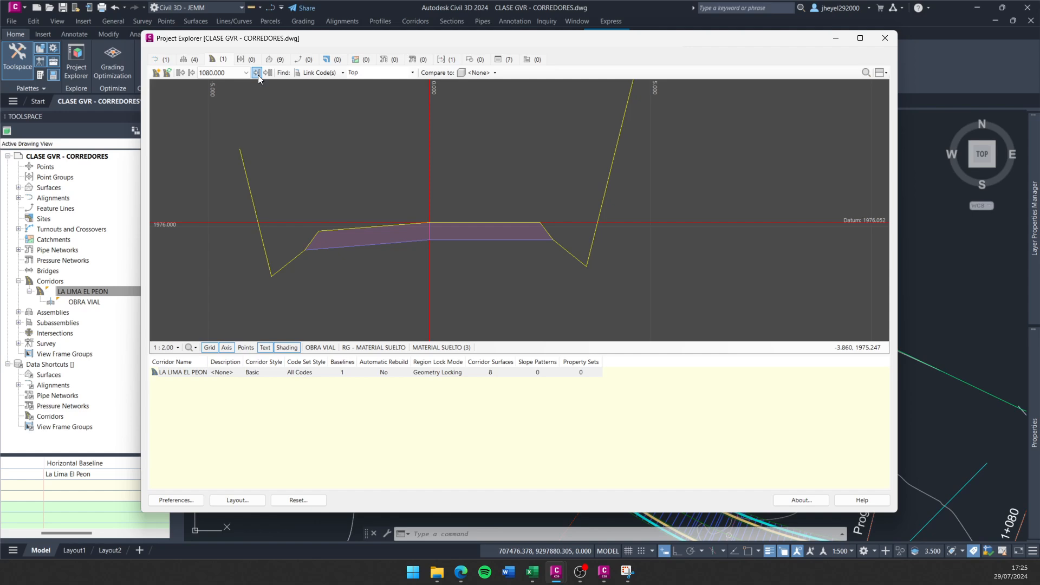
pyautogui.click(258, 74)
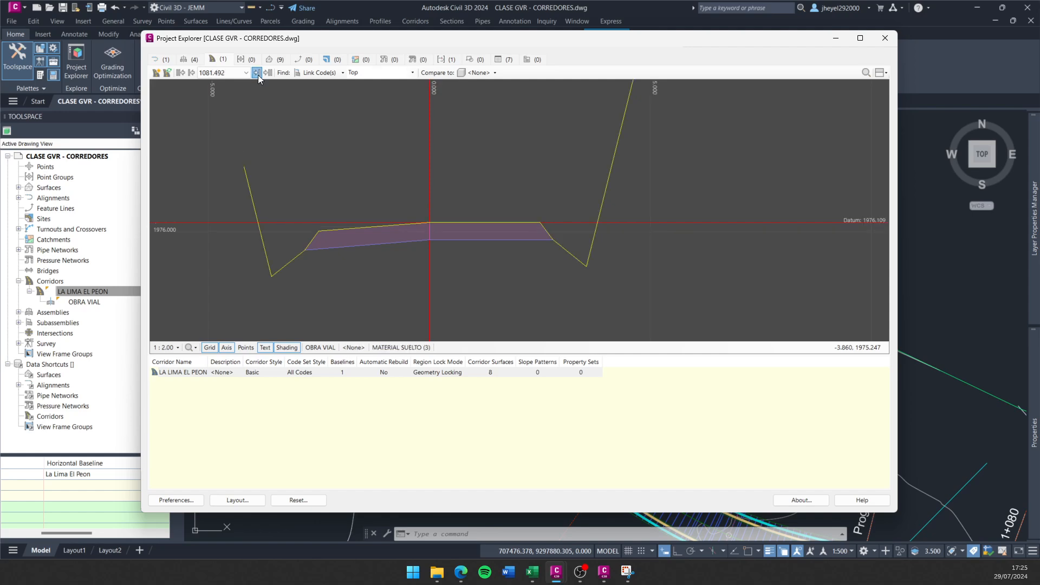
pyautogui.click(258, 75)
pyautogui.click(258, 75)
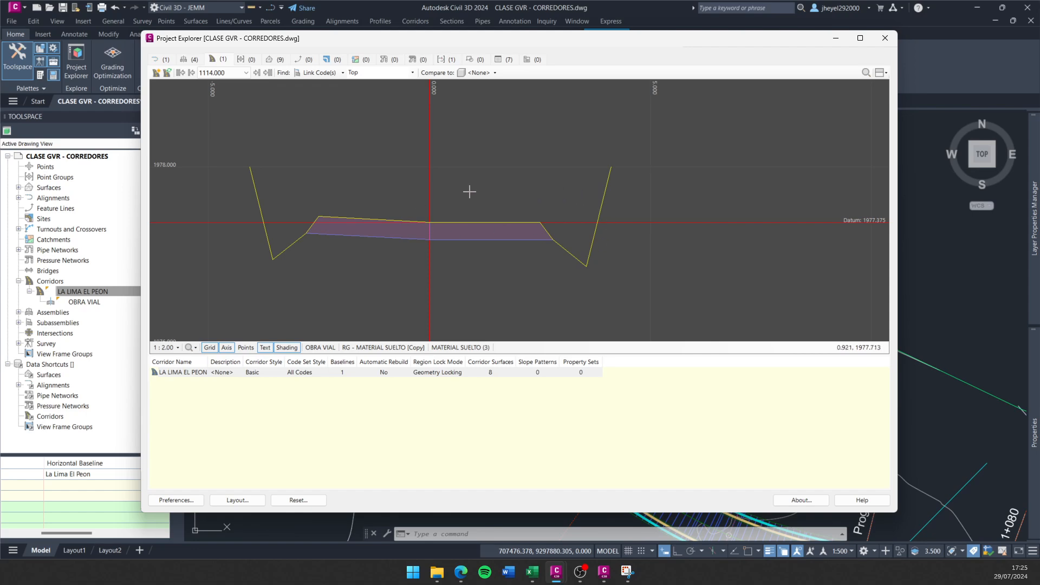
pyautogui.scroll(-2, 349, 180)
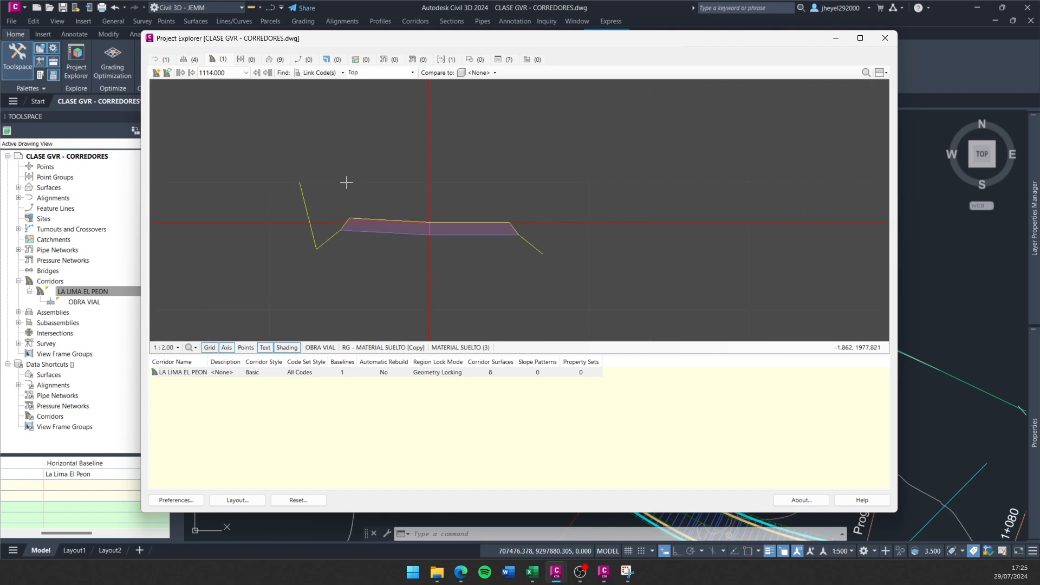
pyautogui.click(248, 73)
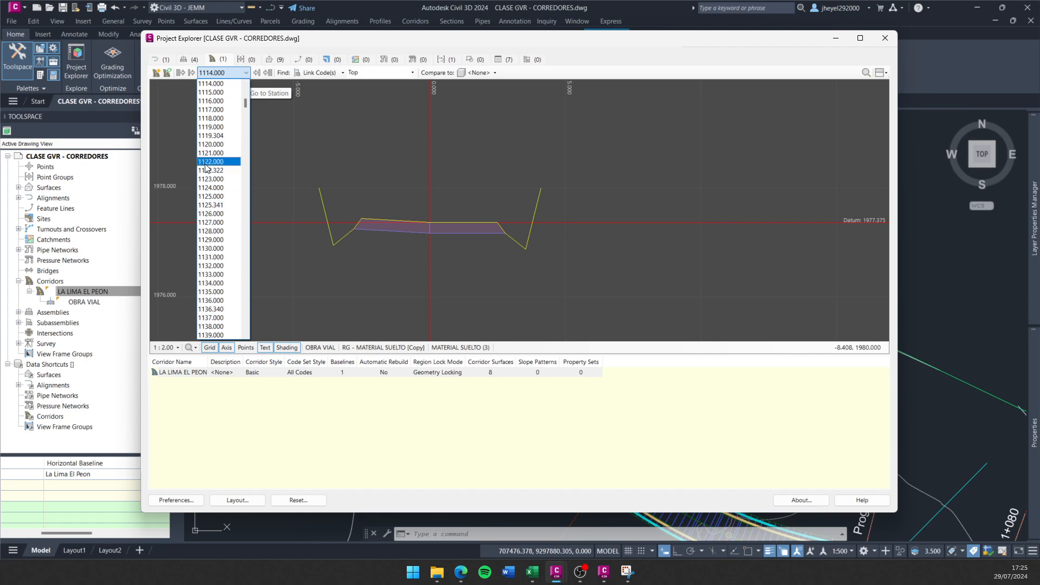
pyautogui.click(249, 71)
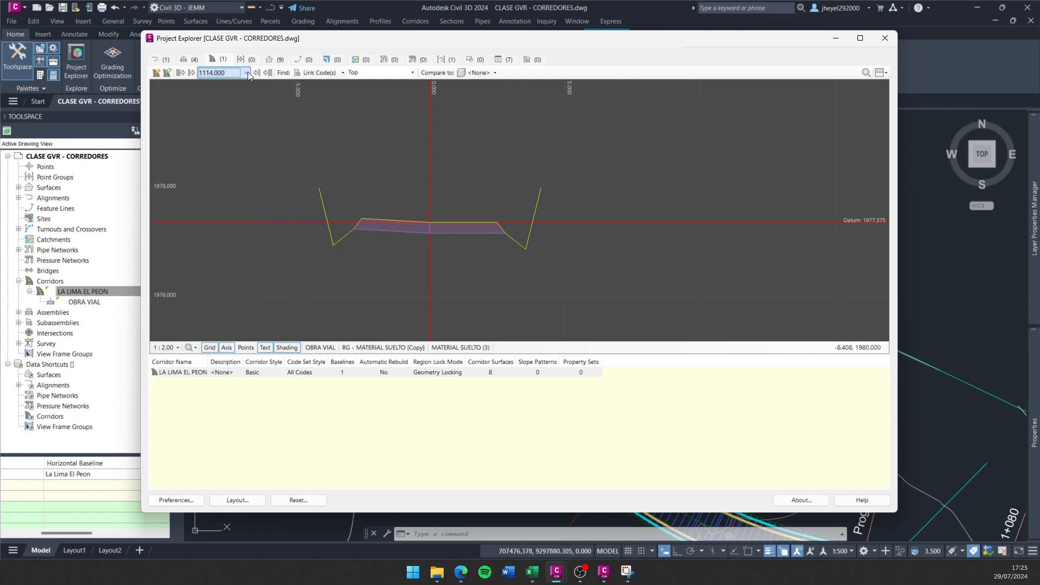
pyautogui.moveTo(397, 186); pyautogui.dragTo(416, 177, button='middle')
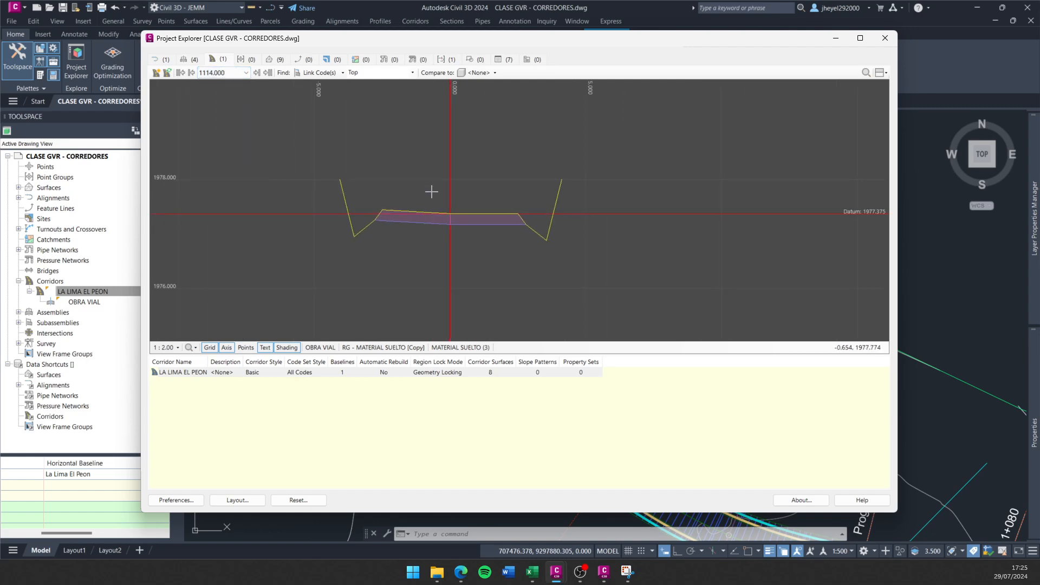
pyautogui.scroll(1, 432, 192)
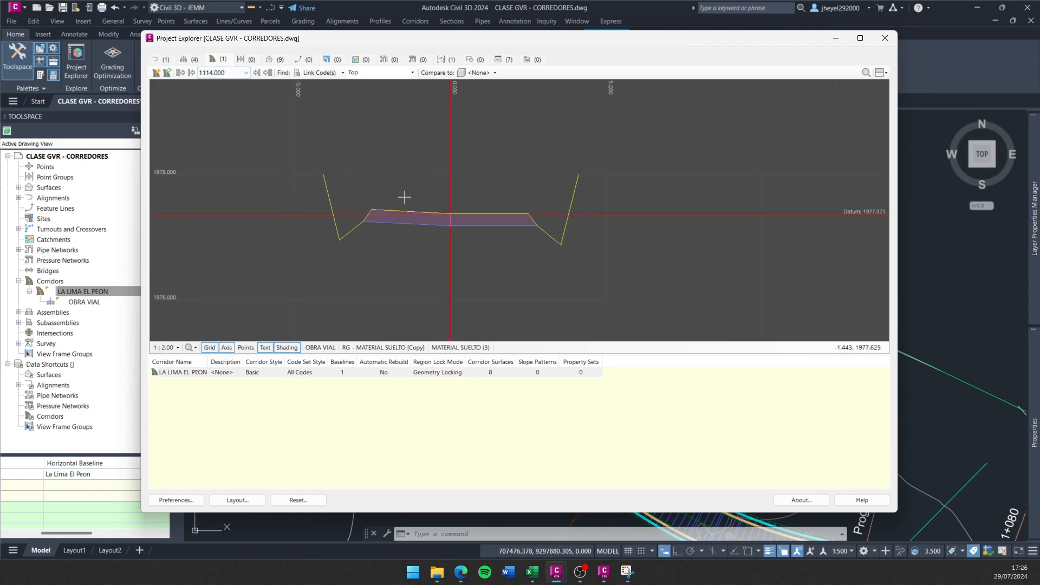
# Highlight the links coded Datum in the cross section at station 1114.000.
pyautogui.click(342, 76)
pyautogui.click(381, 71)
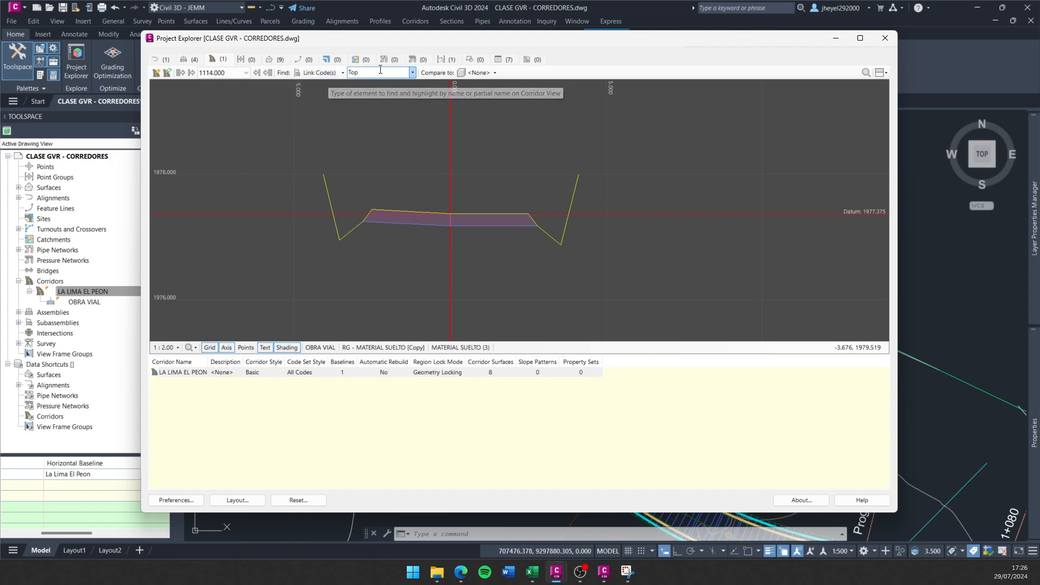
pyautogui.click(413, 72)
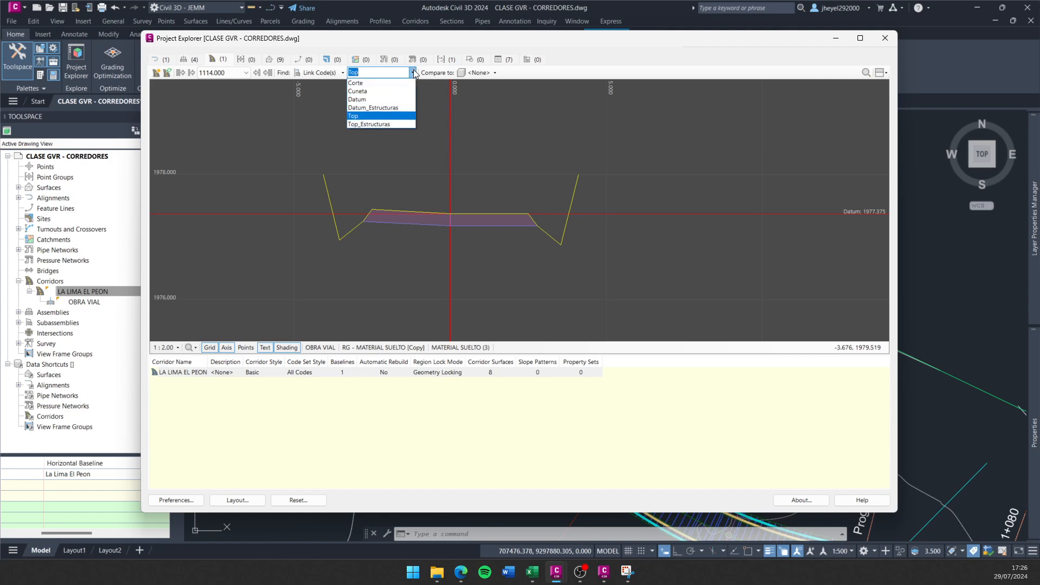
pyautogui.click(362, 99)
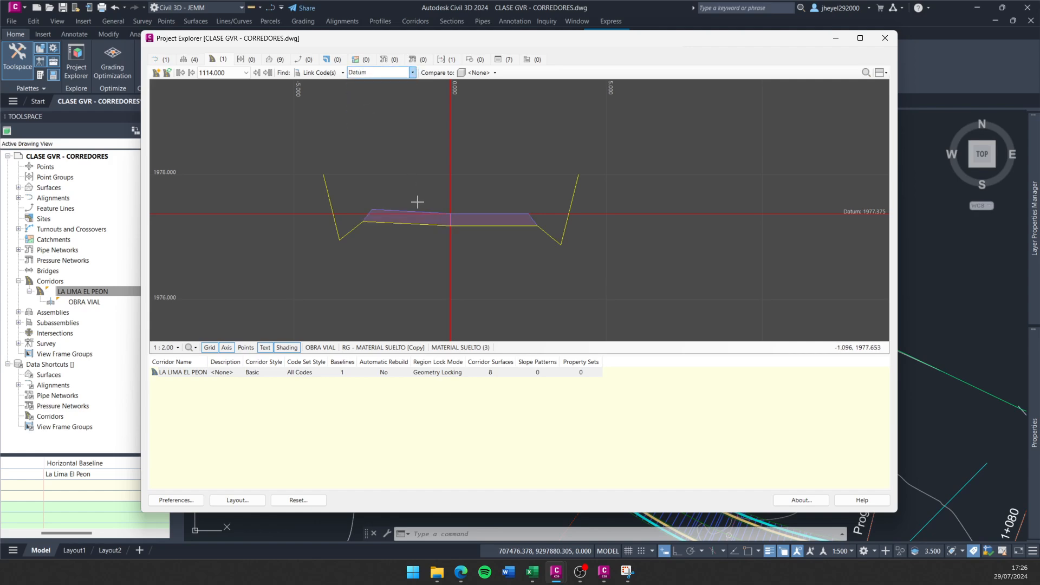
pyautogui.scroll(1, 385, 235)
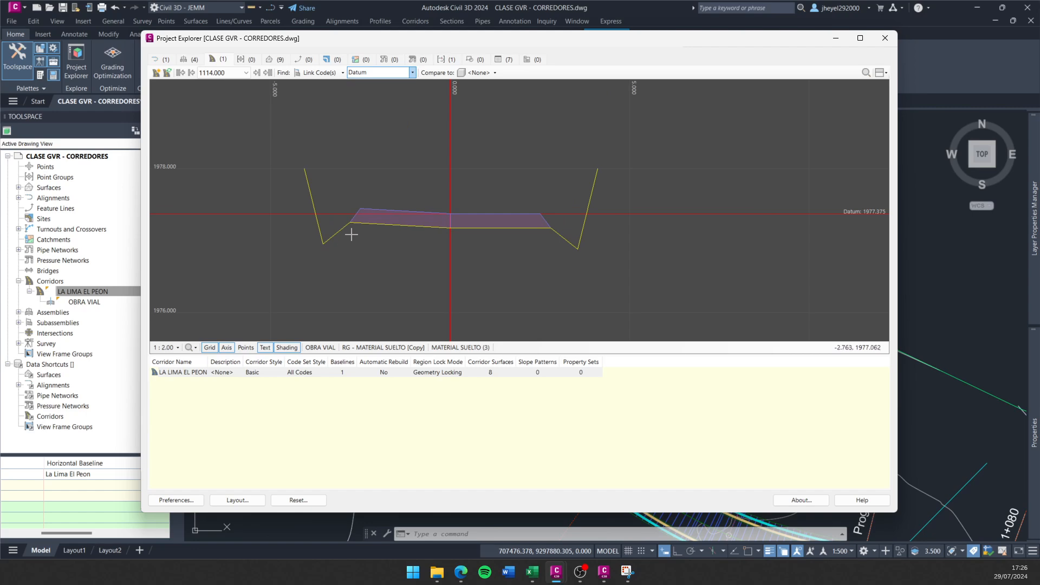
# Highlight the Cuneta links and after them the Corte links in the cross section.
pyautogui.click(412, 72)
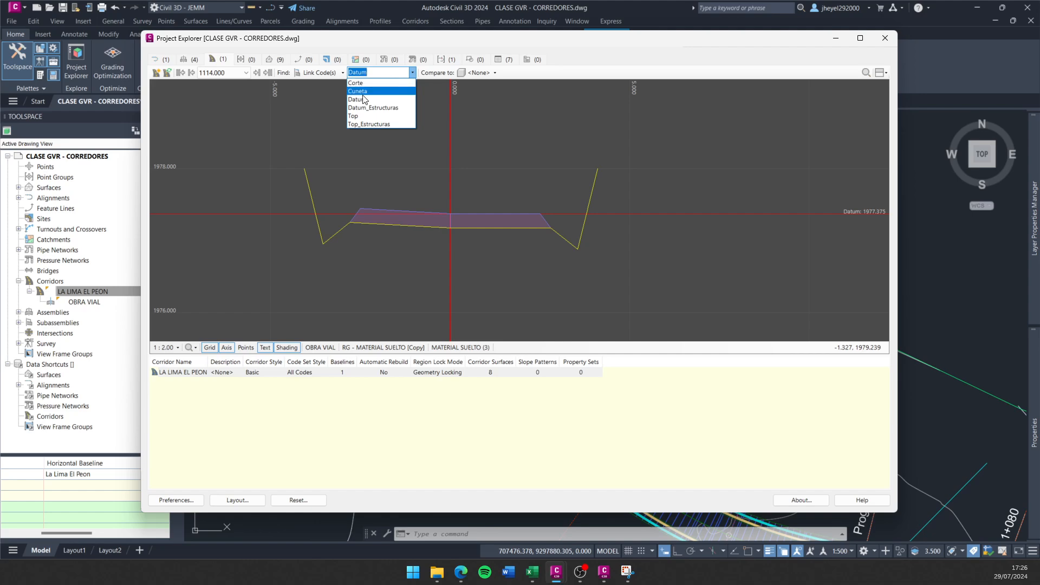
pyautogui.click(362, 92)
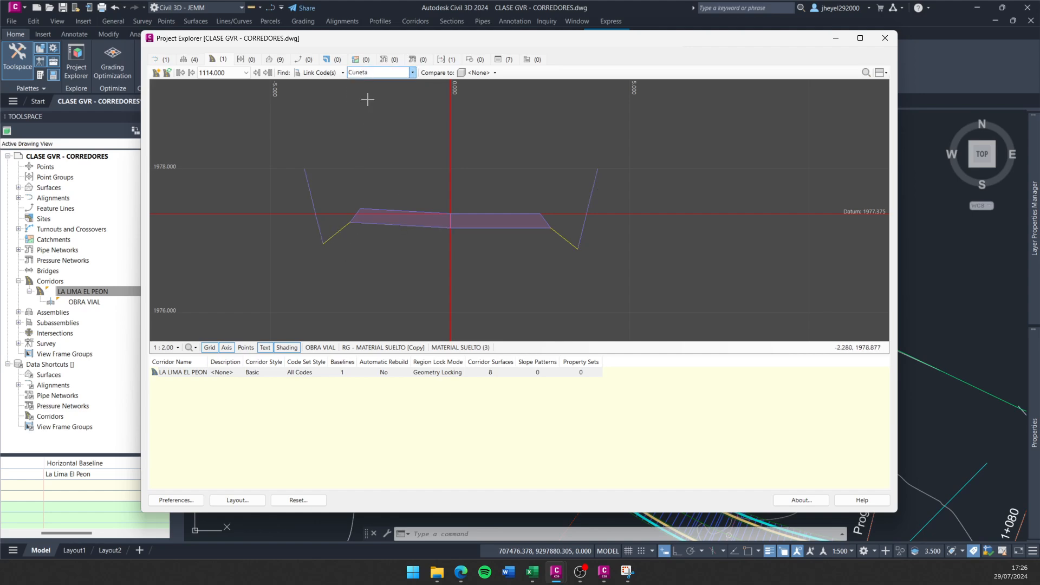
pyautogui.click(410, 74)
pyautogui.click(362, 86)
# Highlight the Top_Estructuras links in the cross section and switch the highlight back to the Datum links.
pyautogui.click(380, 72)
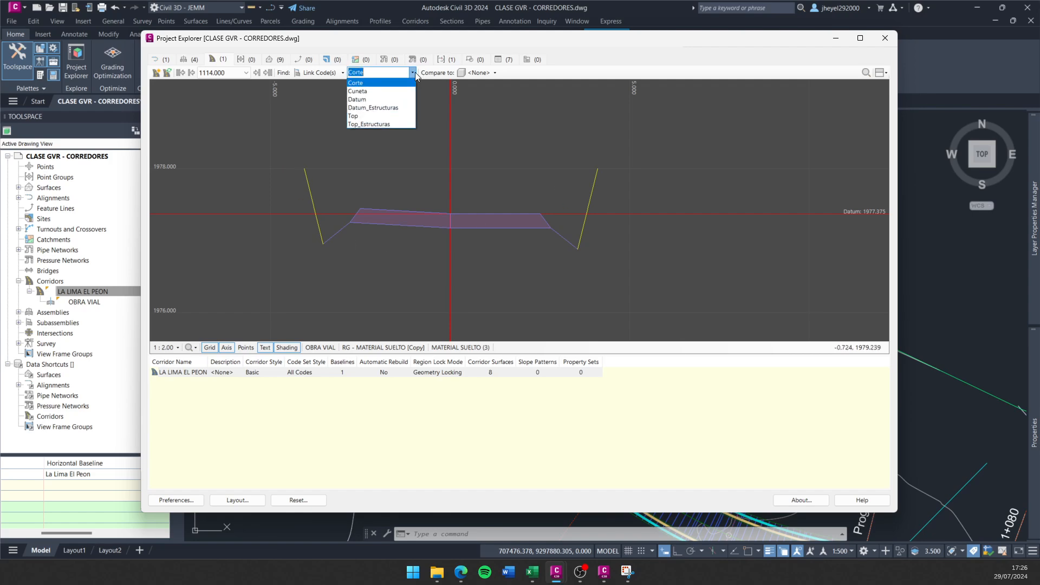
pyautogui.click(375, 125)
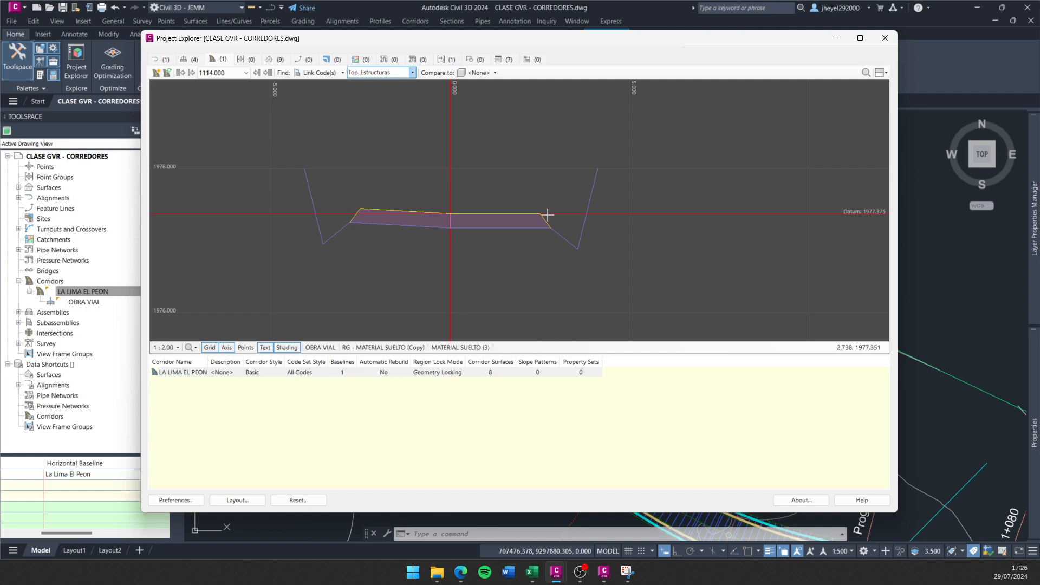
pyautogui.click(413, 73)
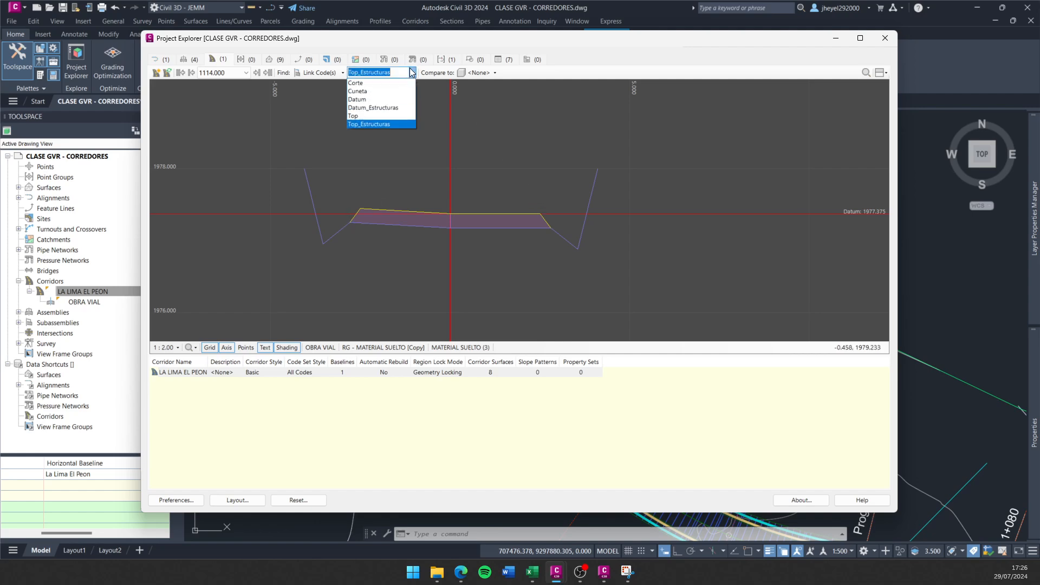
pyautogui.click(373, 95)
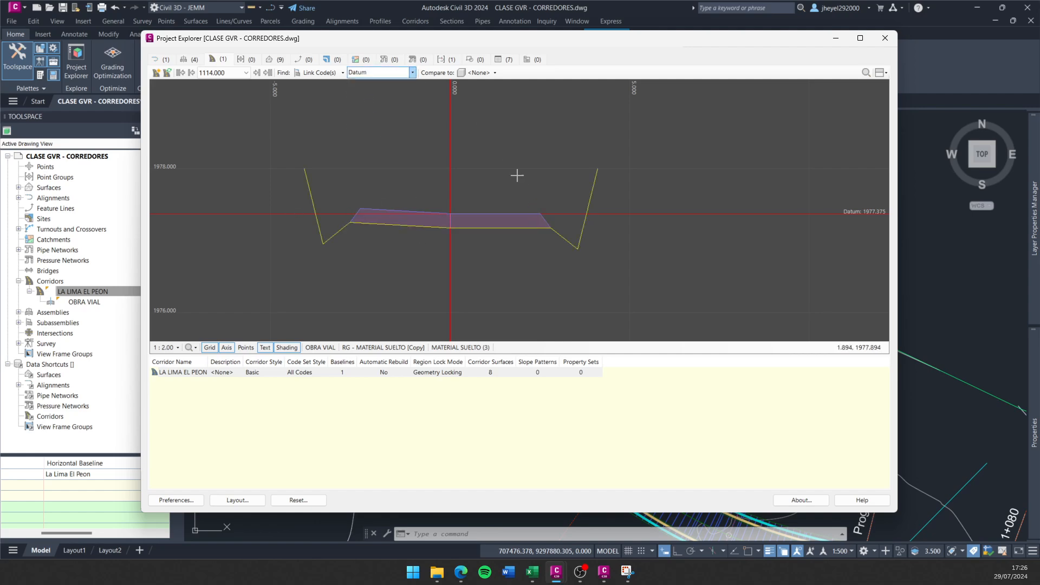
# Compare the corridor section at station 1114.000 with the PRUEBA surface and inspect the surface line beside the cut slope.
pyautogui.scroll(-3, 417, 172)
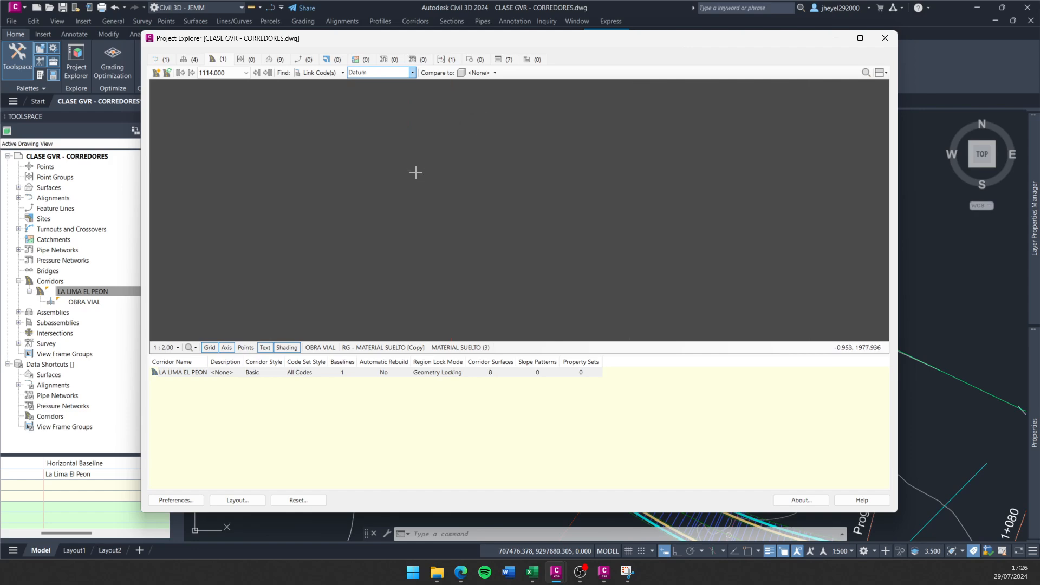
pyautogui.scroll(2, 427, 204)
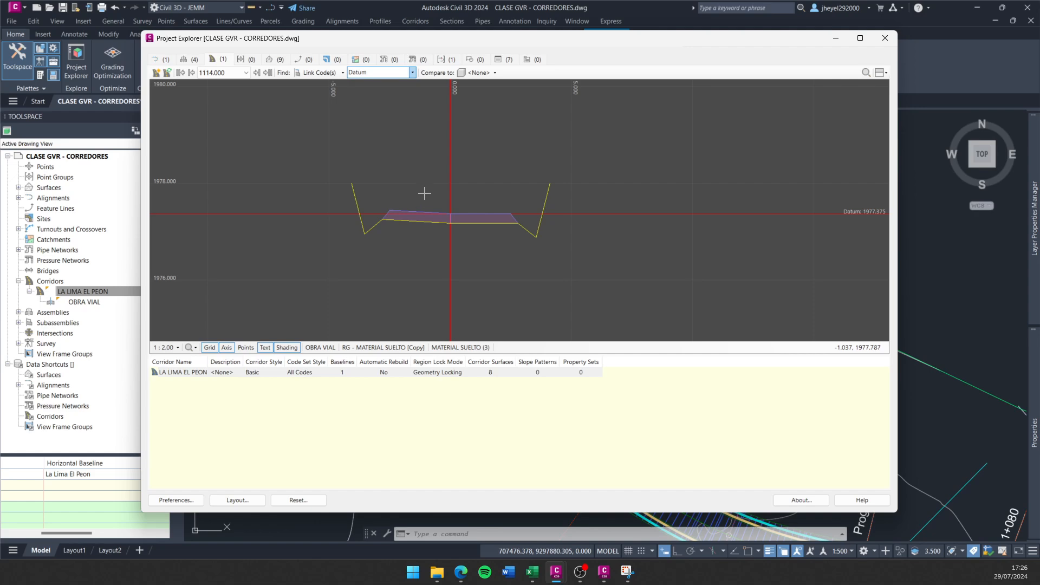
pyautogui.moveTo(424, 190); pyautogui.dragTo(441, 178, button='middle')
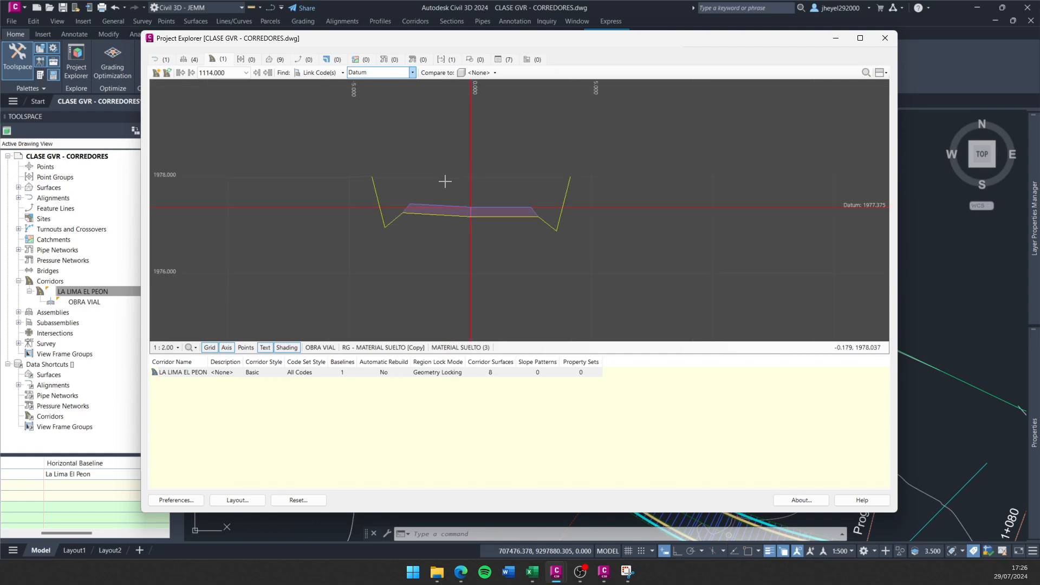
pyautogui.click(495, 73)
pyautogui.moveTo(509, 102)
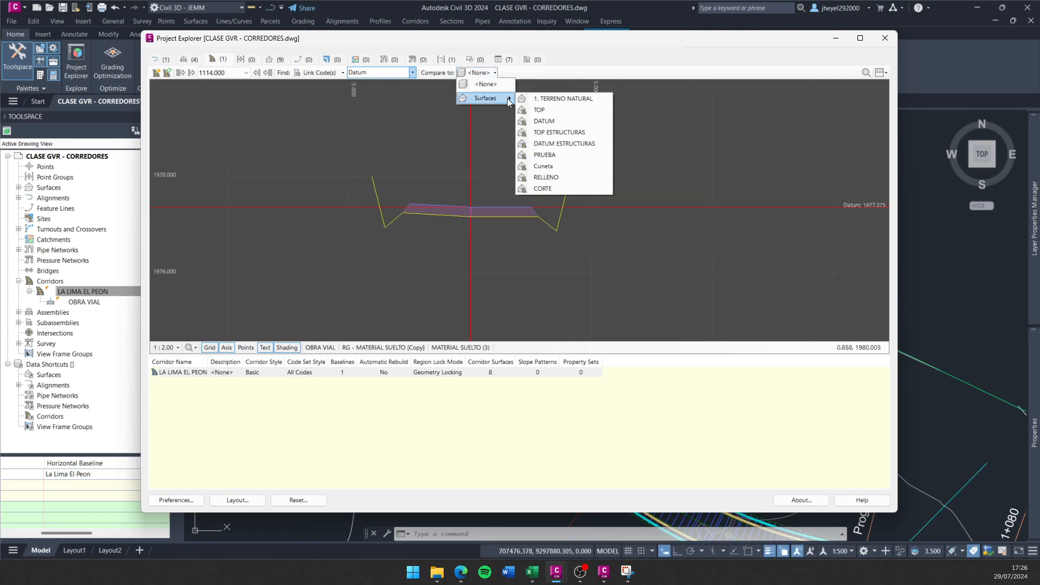
pyautogui.click(561, 155)
pyautogui.moveTo(559, 153); pyautogui.dragTo(507, 244, button='middle')
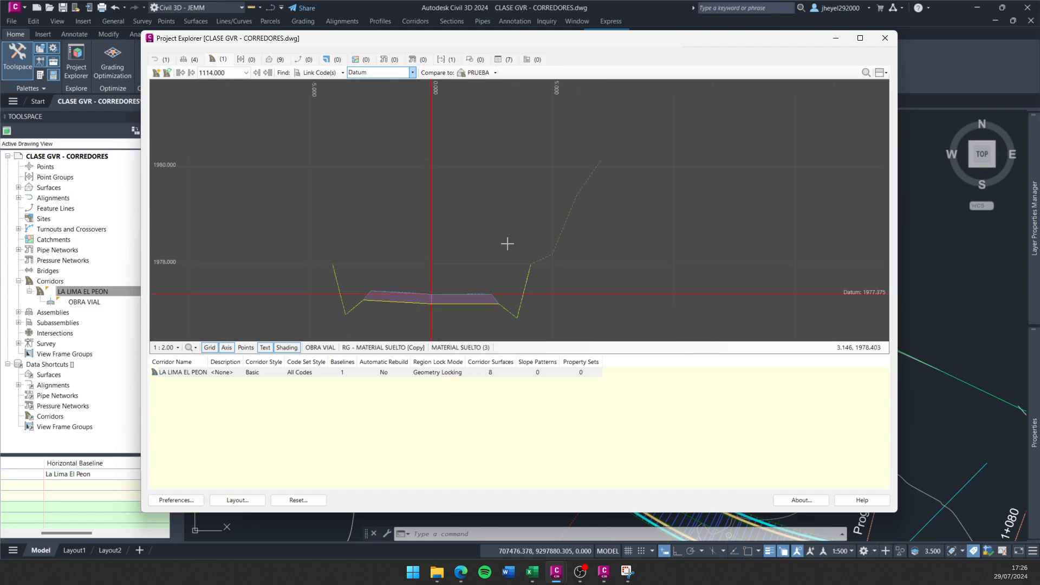
pyautogui.scroll(1, 577, 223)
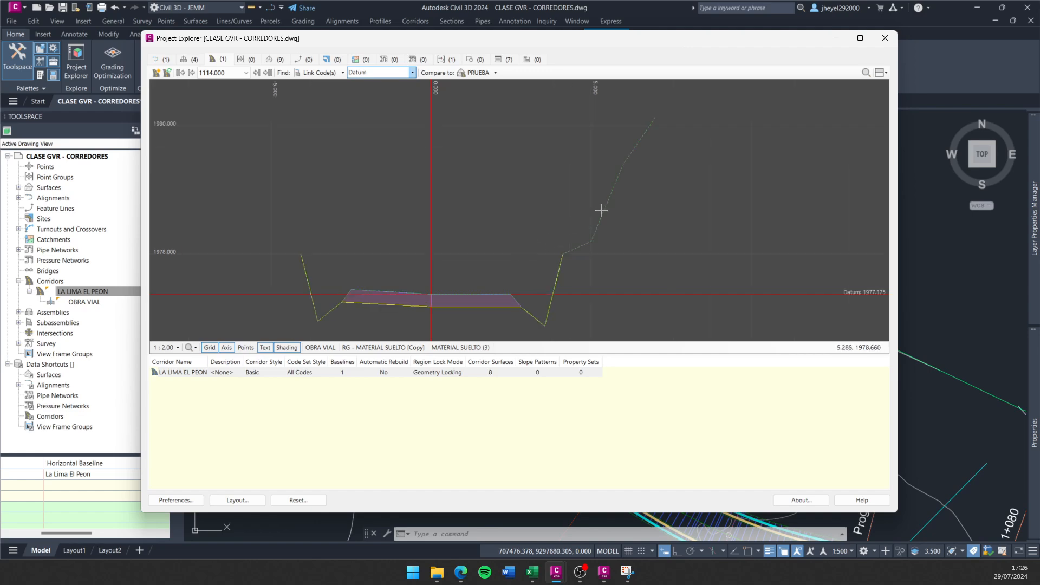
# Compare the corridor section at station 1114.000 with the 1. TERRENO NATURAL surface and inspect the ground line above the roadway.
pyautogui.click(494, 73)
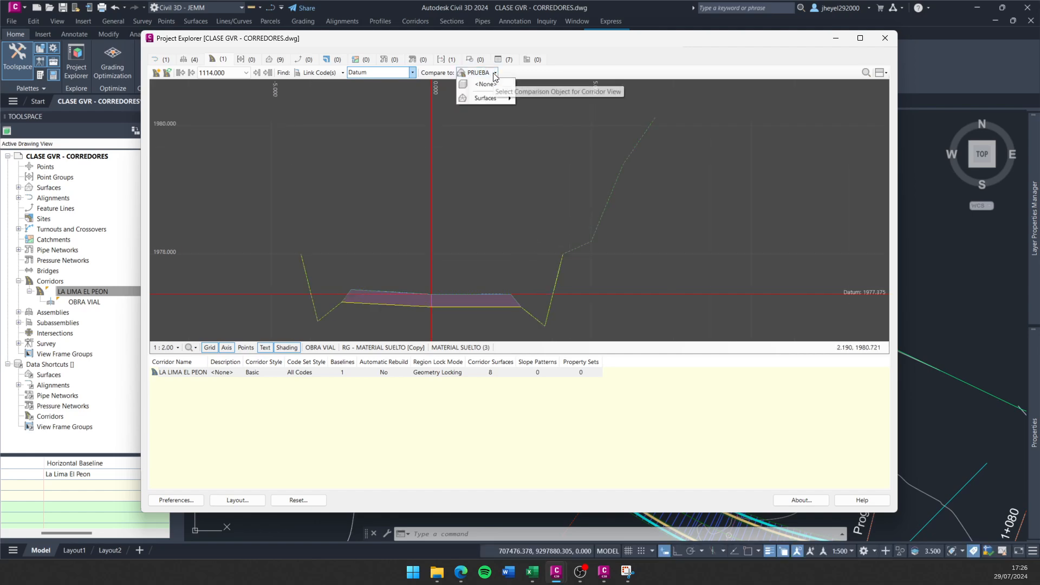
pyautogui.moveTo(505, 101)
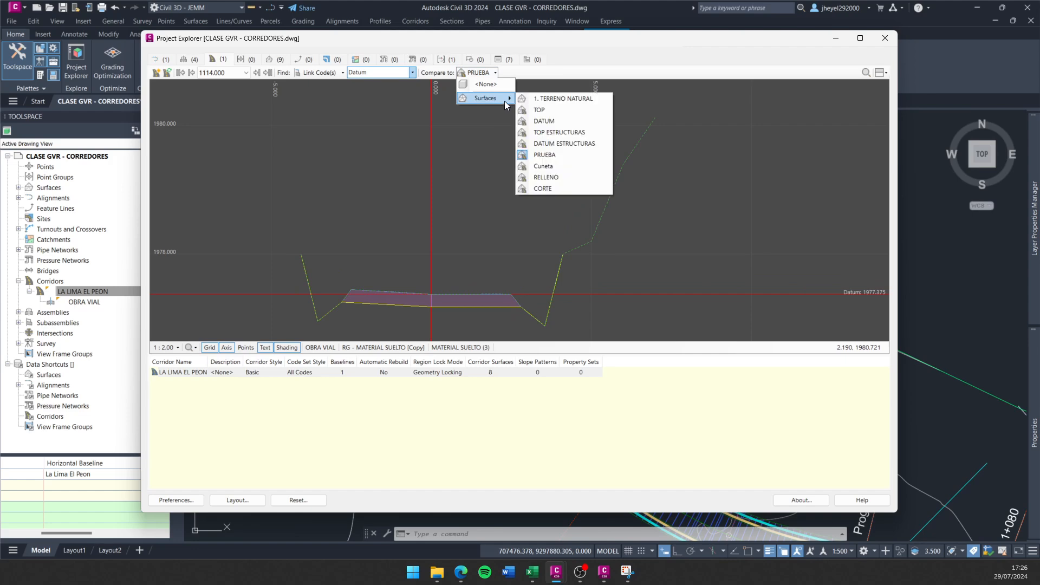
pyautogui.click(562, 99)
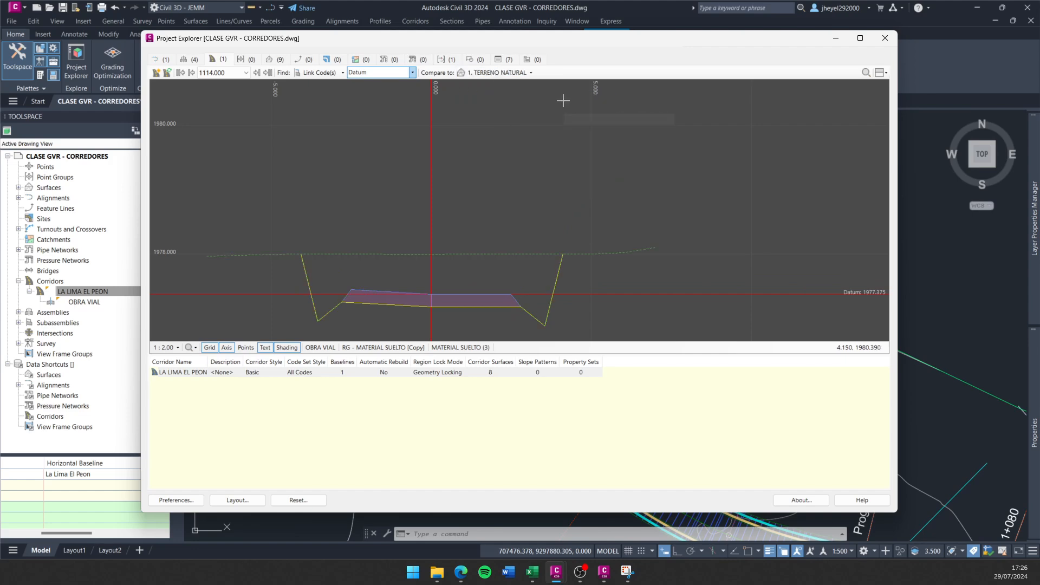
pyautogui.moveTo(469, 279); pyautogui.dragTo(525, 202, button='middle')
pyautogui.scroll(2, 487, 211)
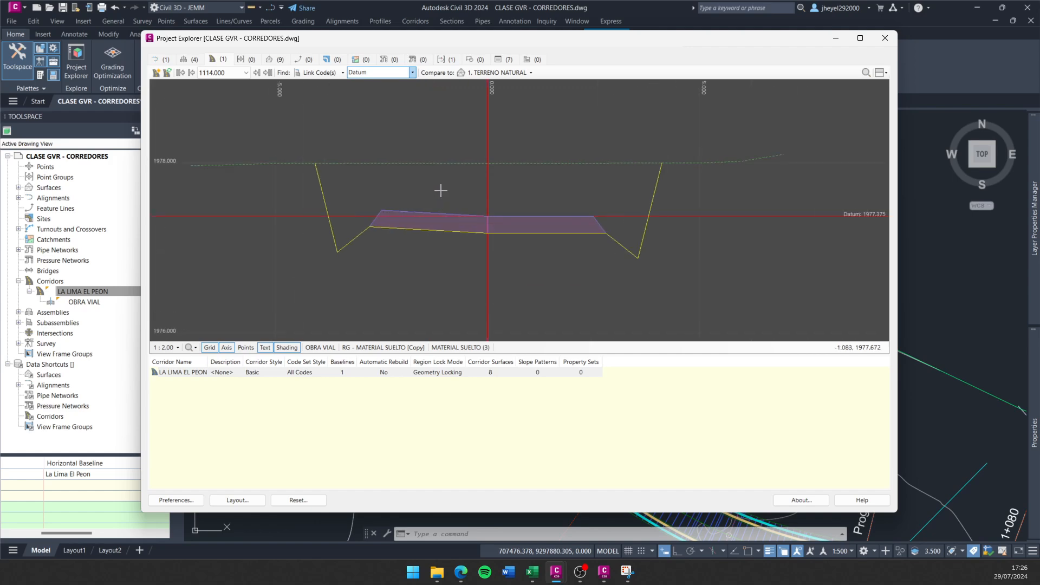
pyautogui.moveTo(441, 191); pyautogui.dragTo(467, 208, button='middle')
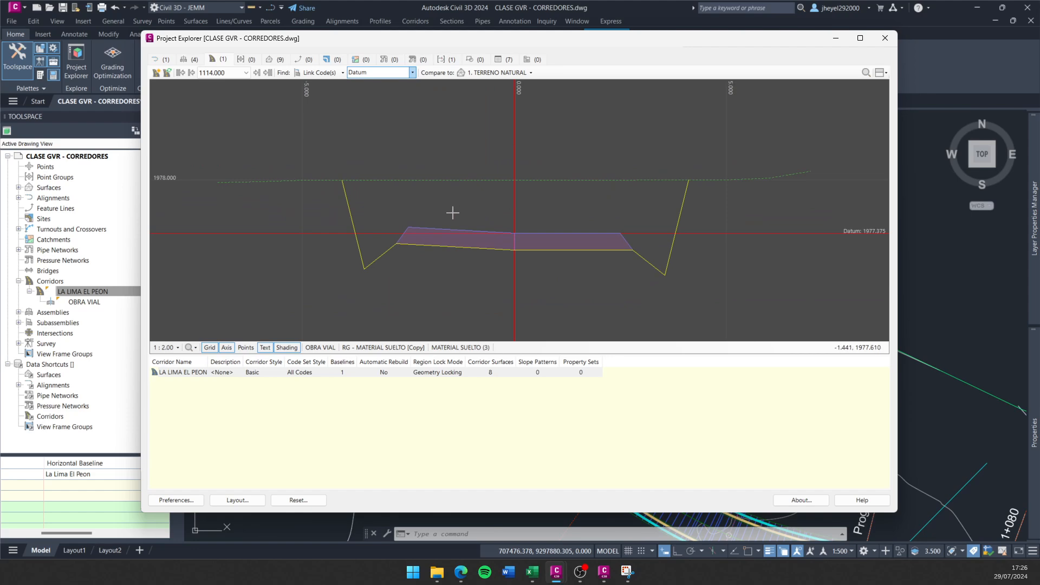
pyautogui.scroll(-2, 453, 213)
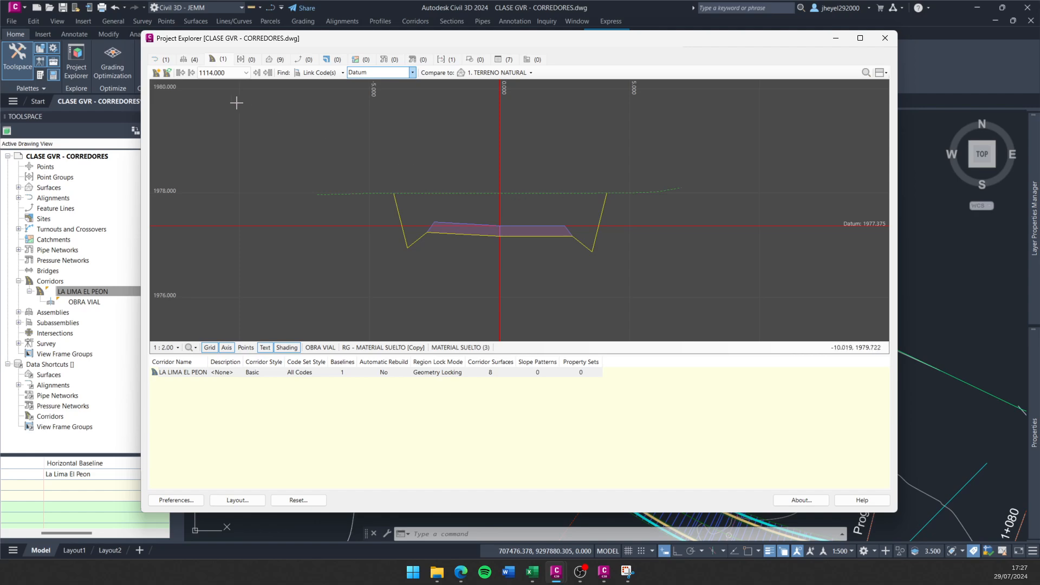
# Switch the code search to shape codes and inspect the highlighted Afirmado shape in the cross section.
pyautogui.click(412, 73)
pyautogui.click(331, 73)
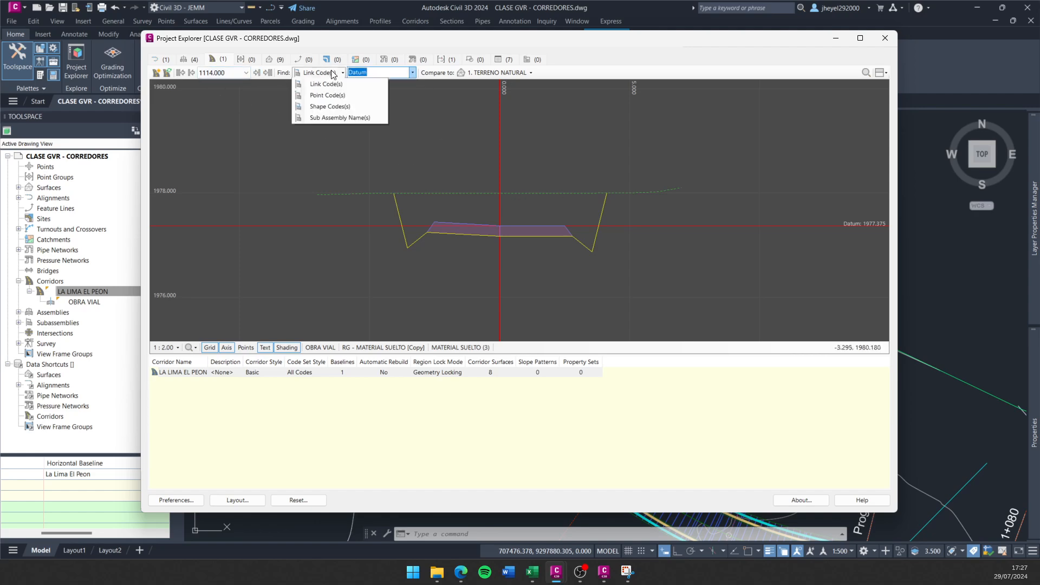
pyautogui.click(330, 106)
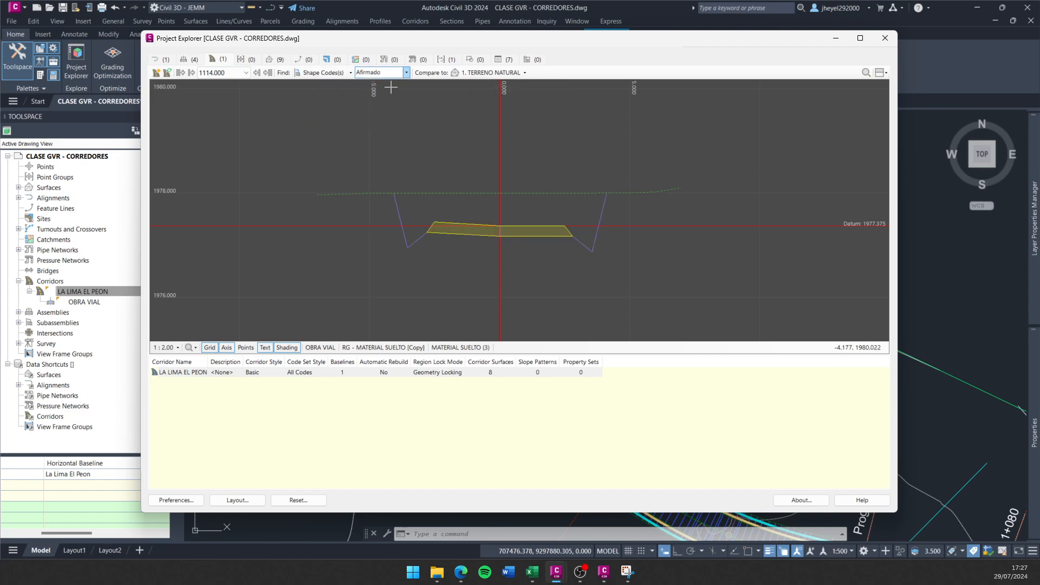
pyautogui.scroll(2, 480, 242)
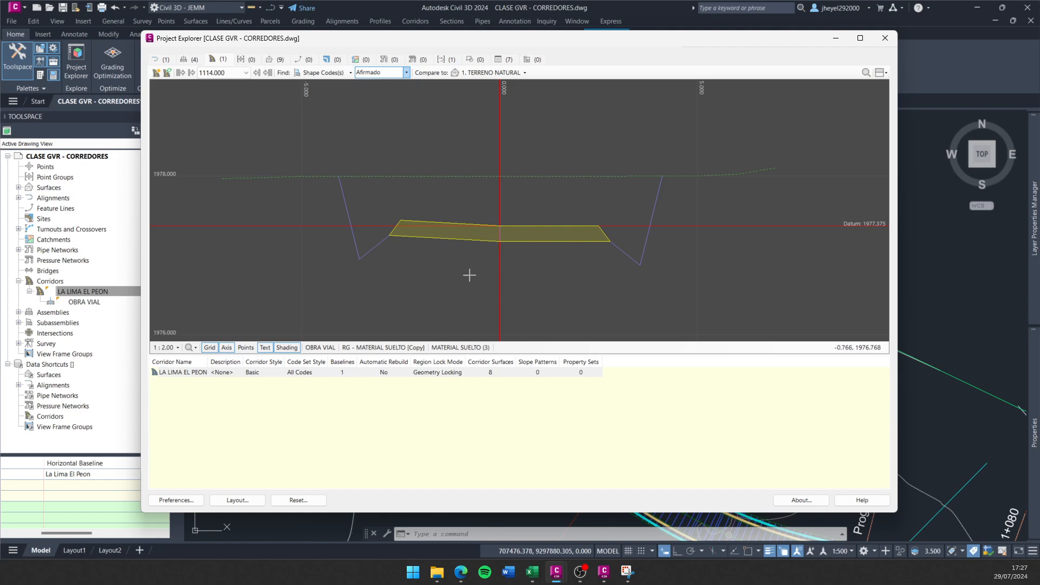
pyautogui.scroll(1, 461, 271)
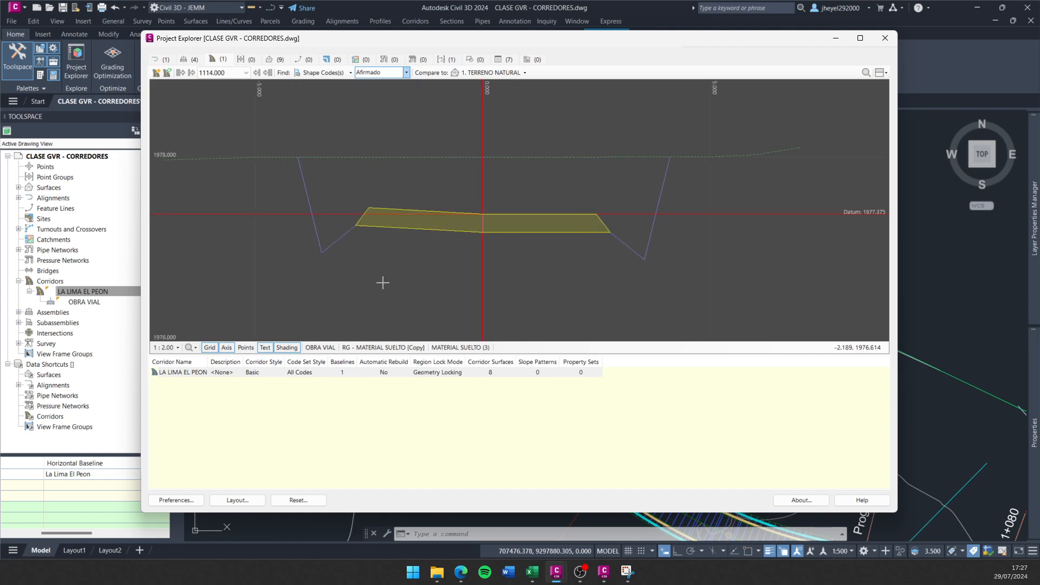
# Turn on the display of points in the cross section view and inspect the section against the natural ground.
pyautogui.click(249, 348)
pyautogui.moveTo(682, 268); pyautogui.dragTo(682, 276, button='middle')
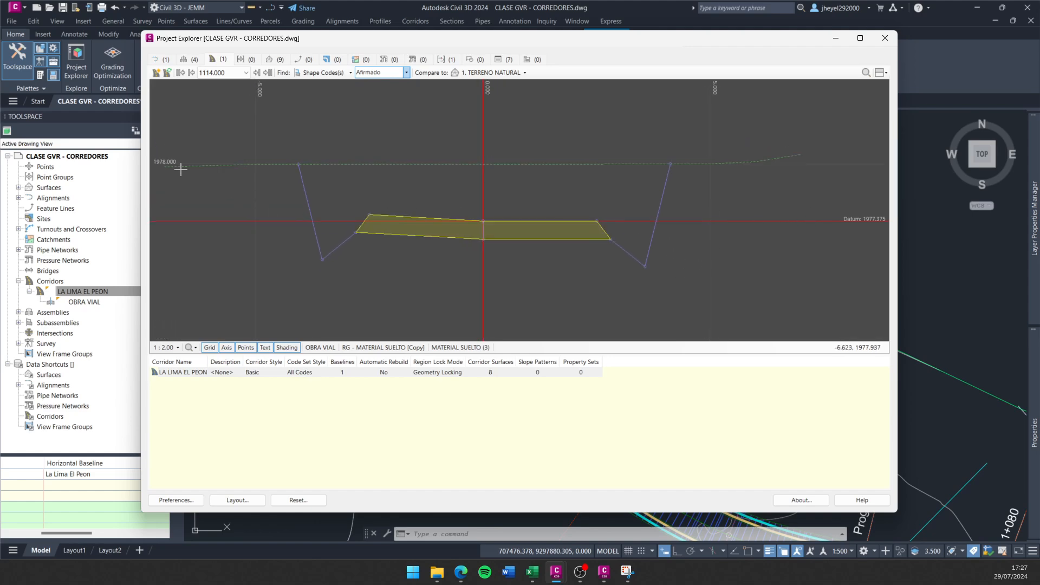
pyautogui.moveTo(176, 182)
pyautogui.mouseDown(button='middle')
pyautogui.moveTo(186, 210)
pyautogui.moveTo(190, 172)
pyautogui.mouseUp(button='middle')
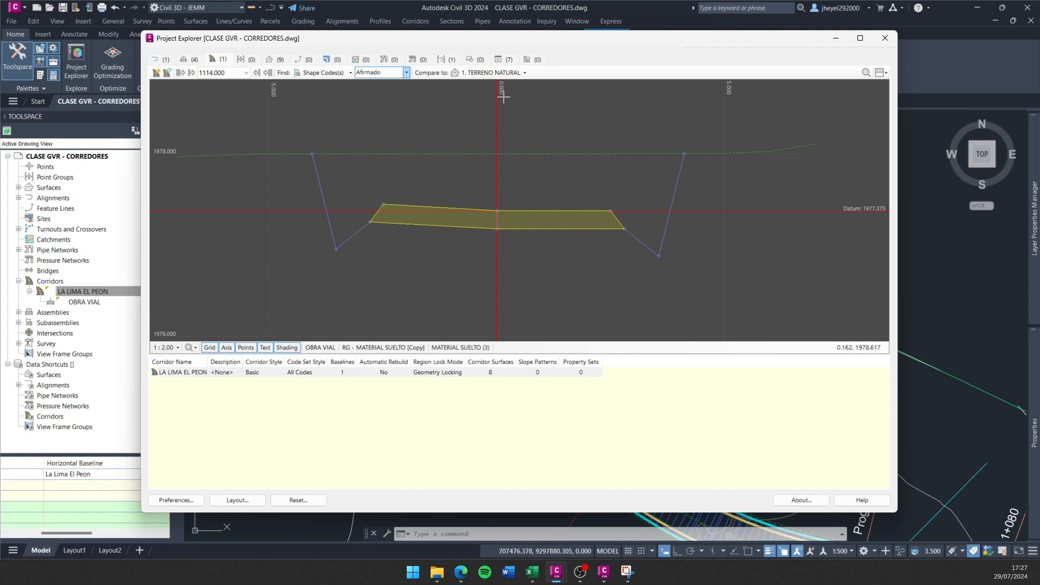
# Go to the corridor section at station 1648.000 and examine its cut slopes against the natural ground.
pyautogui.click(246, 73)
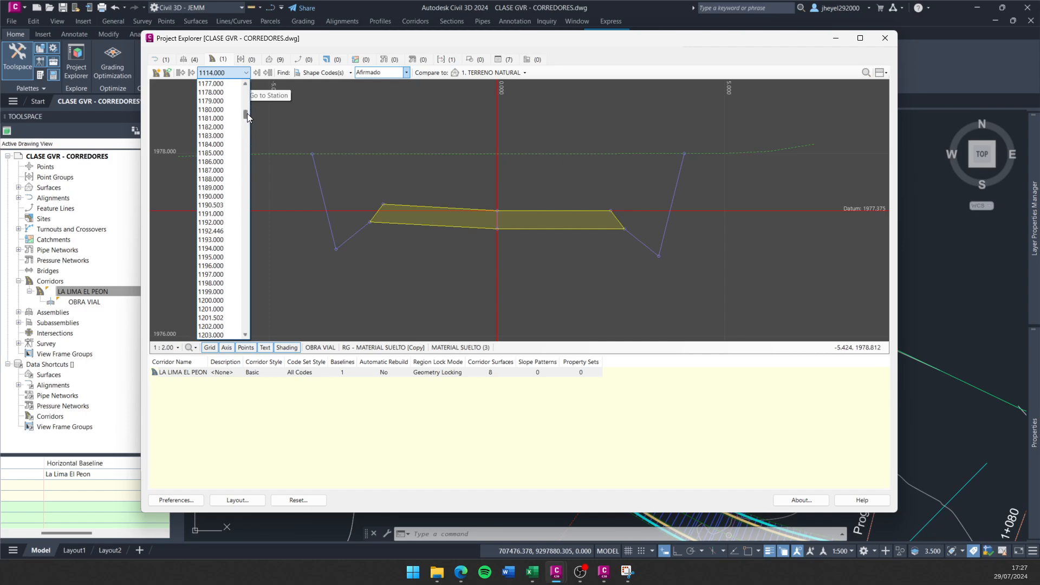
pyautogui.moveTo(247, 113); pyautogui.dragTo(249, 180)
pyautogui.click(222, 183)
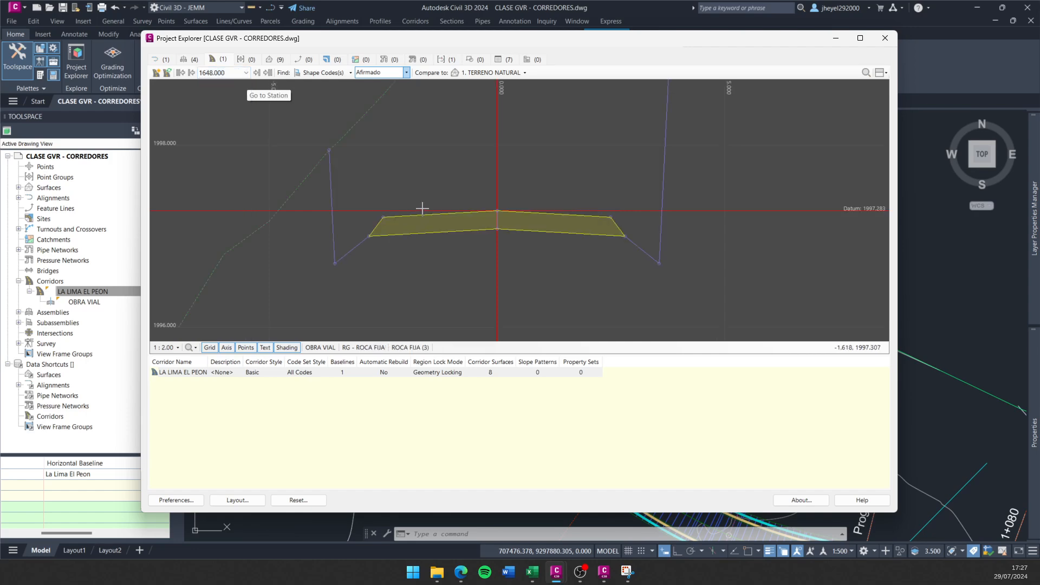
pyautogui.scroll(-5, 422, 209)
pyautogui.moveTo(418, 178); pyautogui.dragTo(369, 262, button='middle')
pyautogui.scroll(-2, 479, 217)
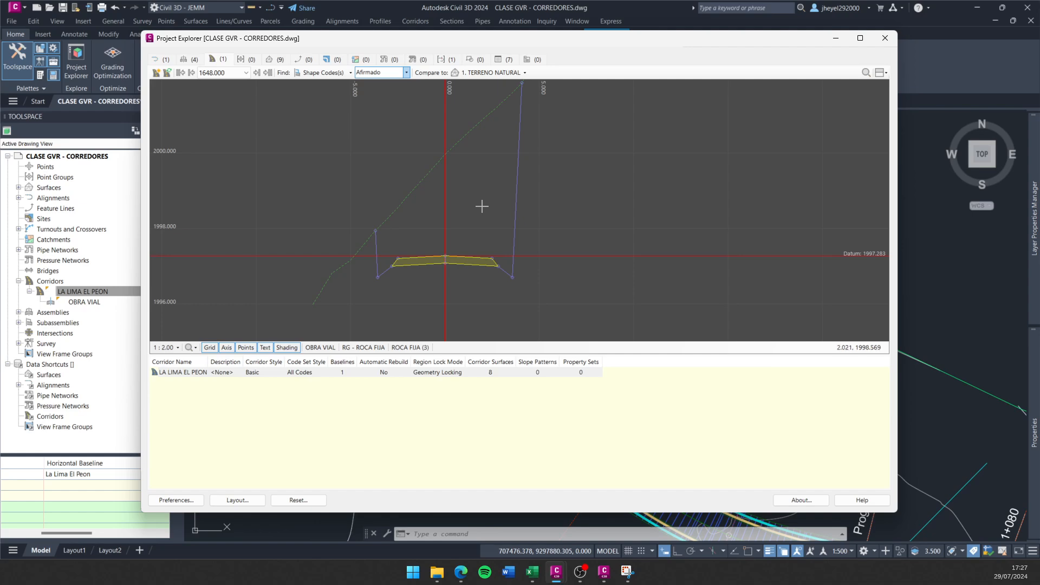
pyautogui.moveTo(479, 202)
pyautogui.mouseDown(button='middle')
pyautogui.moveTo(487, 199)
pyautogui.moveTo(476, 230)
pyautogui.moveTo(488, 211)
pyautogui.mouseUp(button='middle')
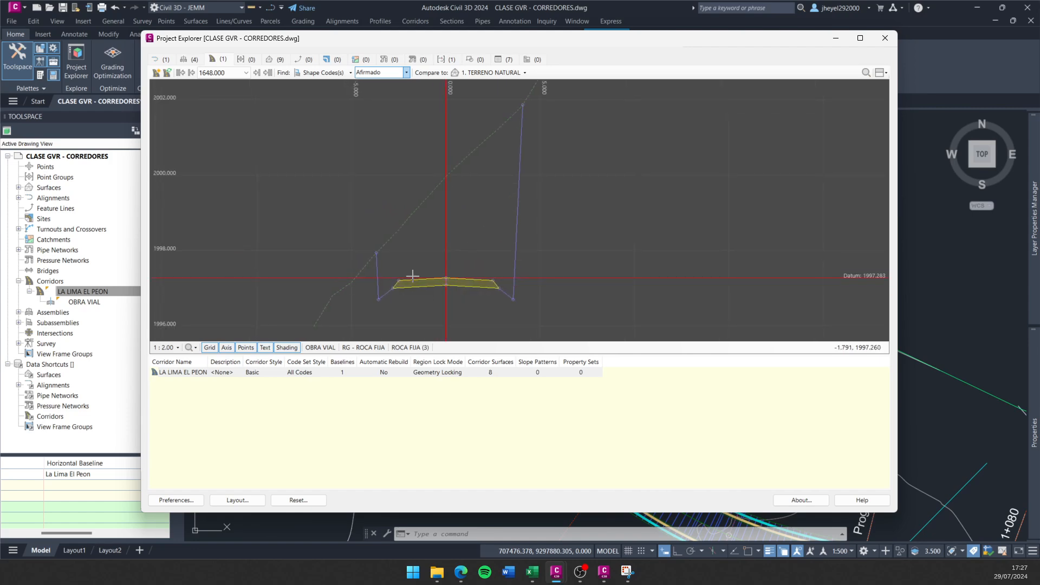
pyautogui.moveTo(413, 276); pyautogui.dragTo(464, 222, button='middle')
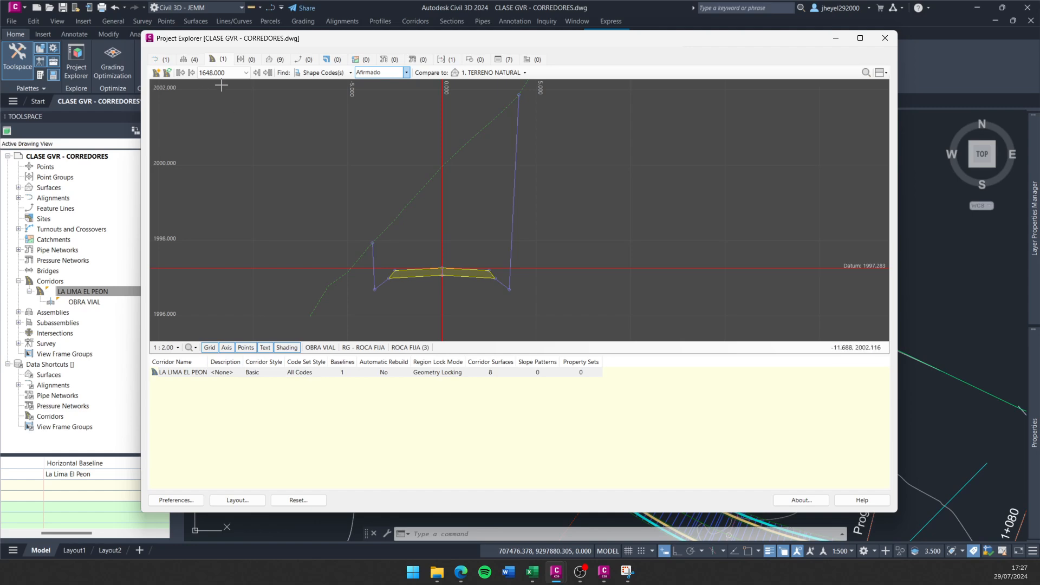
# Go to the corridor section at station 1824.000 and view the full height of its cut slopes.
pyautogui.click(246, 73)
pyautogui.moveTo(242, 180); pyautogui.dragTo(247, 226)
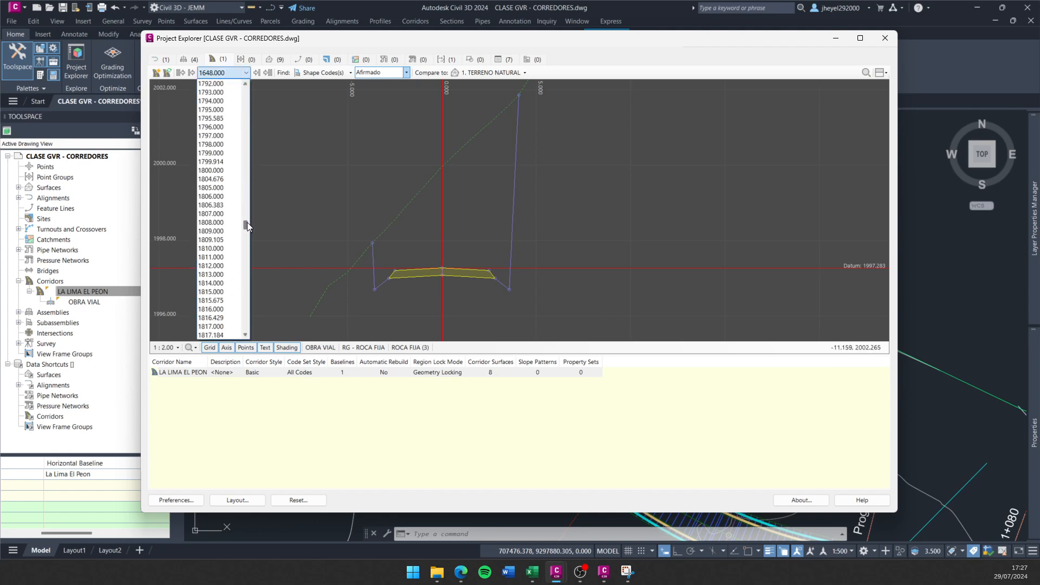
pyautogui.click(212, 240)
pyautogui.scroll(-4, 405, 195)
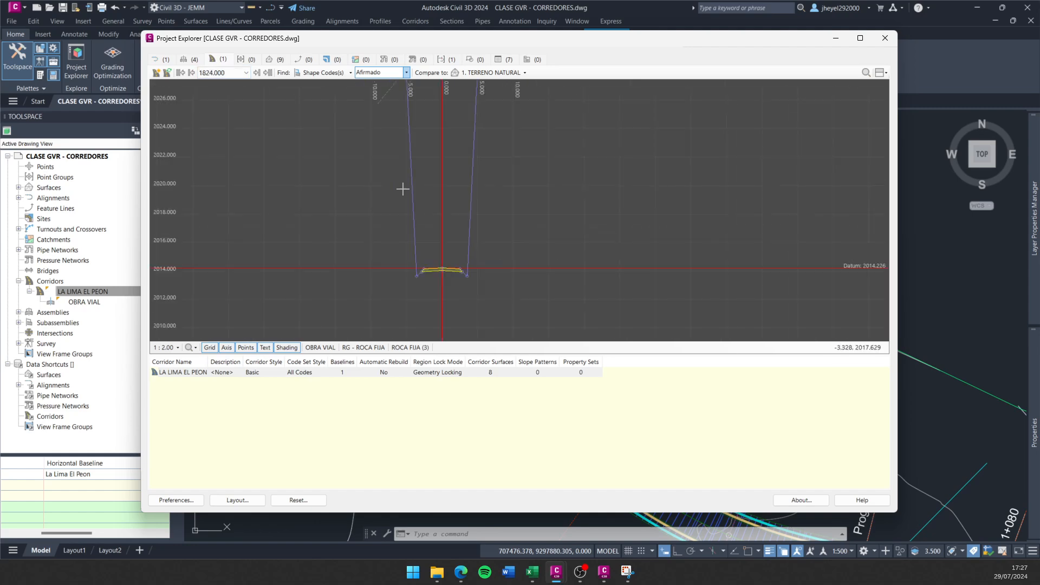
pyautogui.scroll(-3, 415, 179)
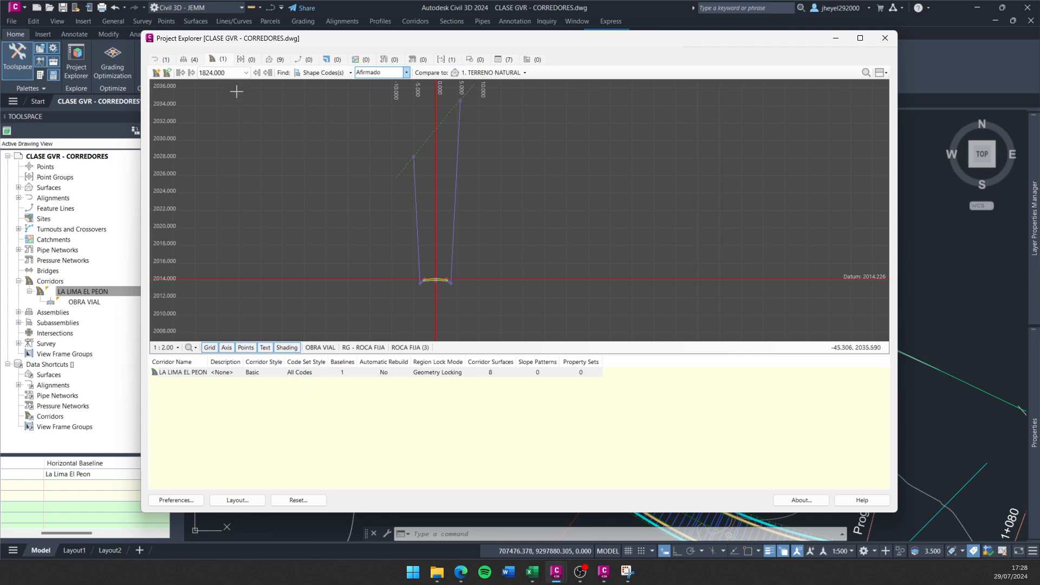
# Go to the corridor section at station 1964.000 and inspect where its cut slopes meet the natural ground.
pyautogui.click(246, 72)
pyautogui.moveTo(246, 233); pyautogui.dragTo(246, 259)
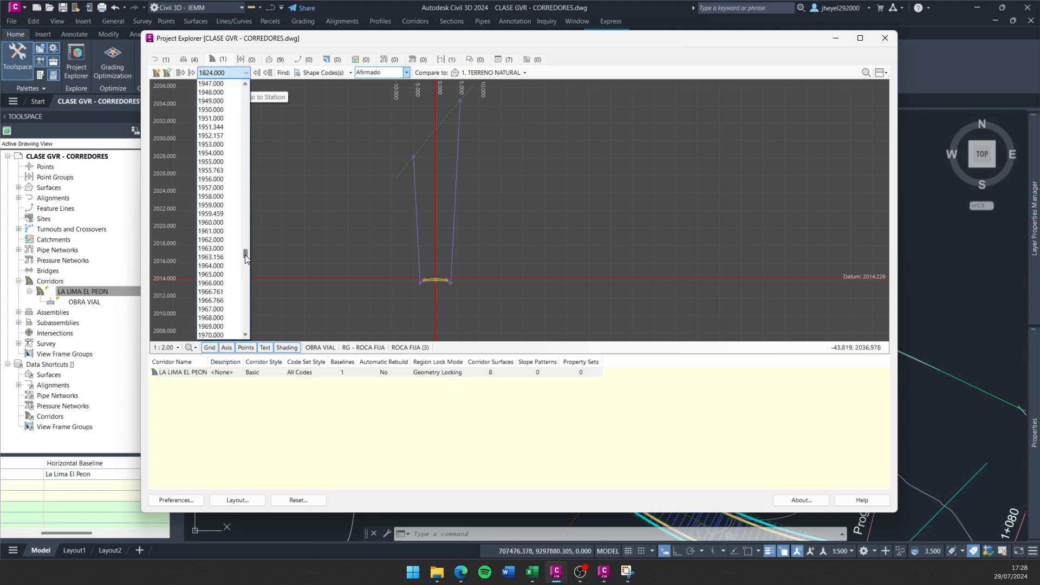
pyautogui.click(217, 265)
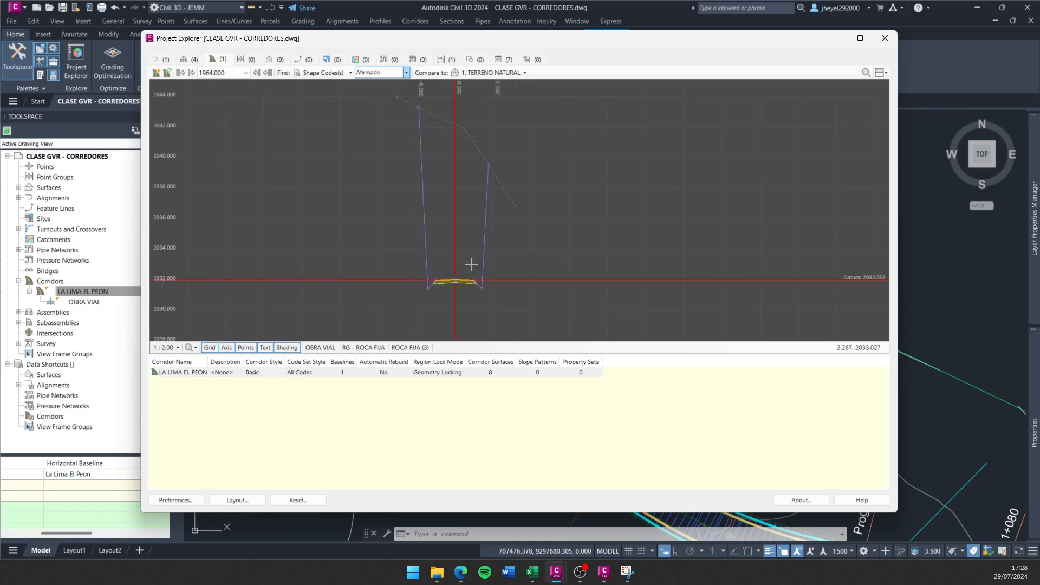
pyautogui.moveTo(464, 225); pyautogui.dragTo(468, 246, button='middle')
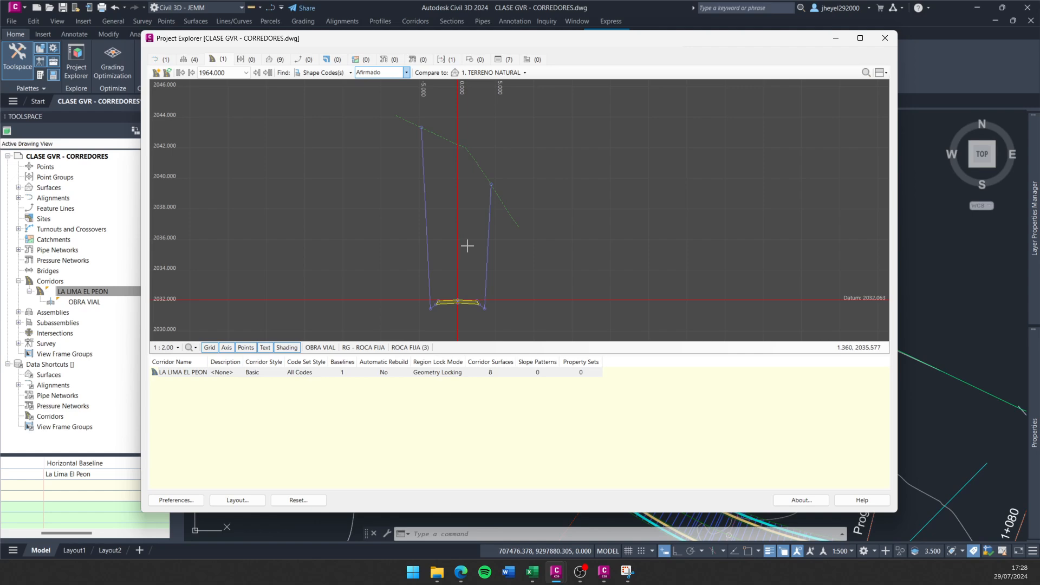
# Close Project Explorer and select the LA LIMA EL PEON corridor in the drawing near Prog. 1+180.
pyautogui.click(885, 37)
pyautogui.click(519, 239)
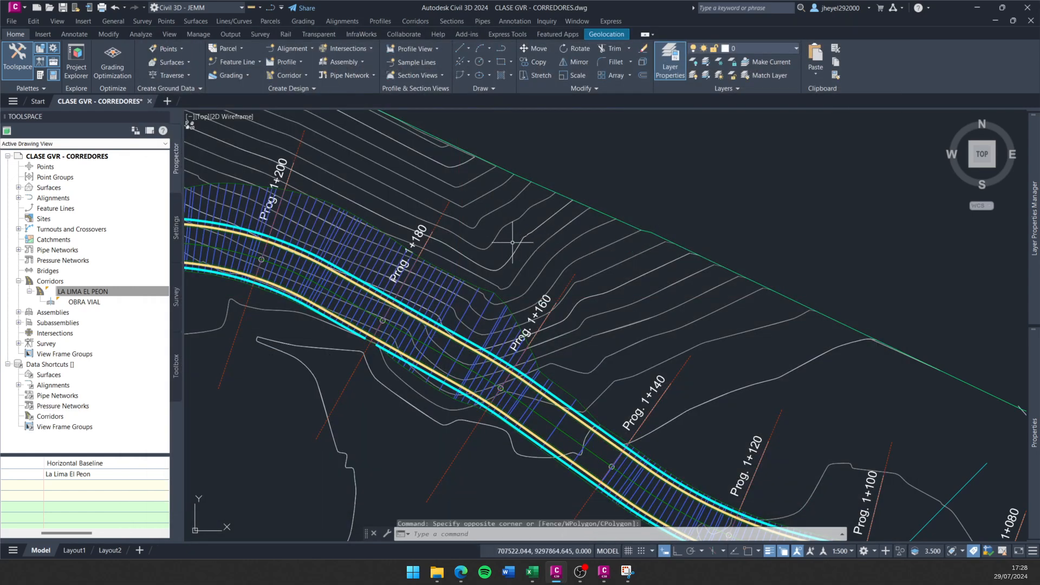
pyautogui.click(463, 313)
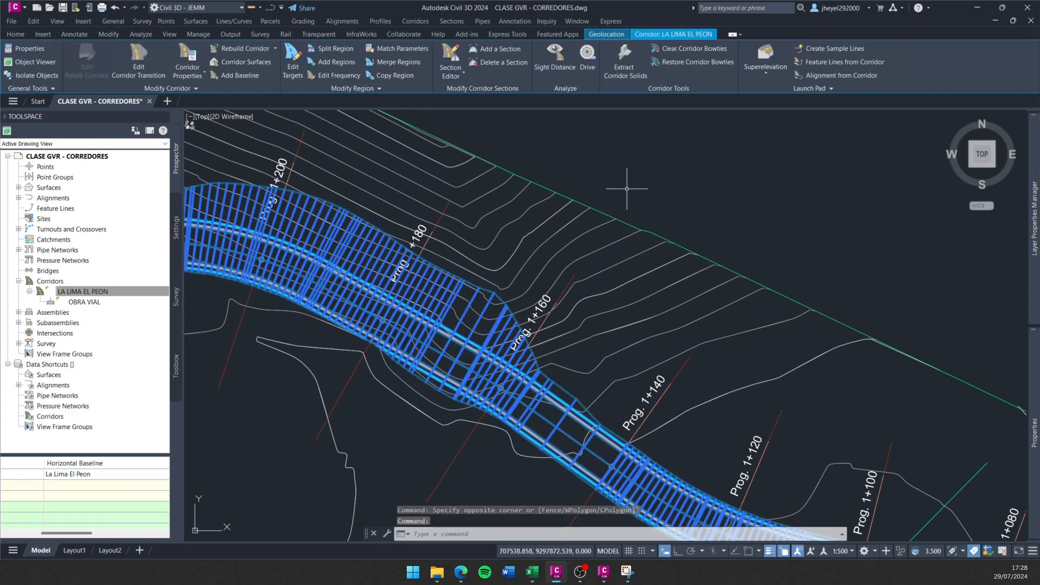
pyautogui.press('Escape')
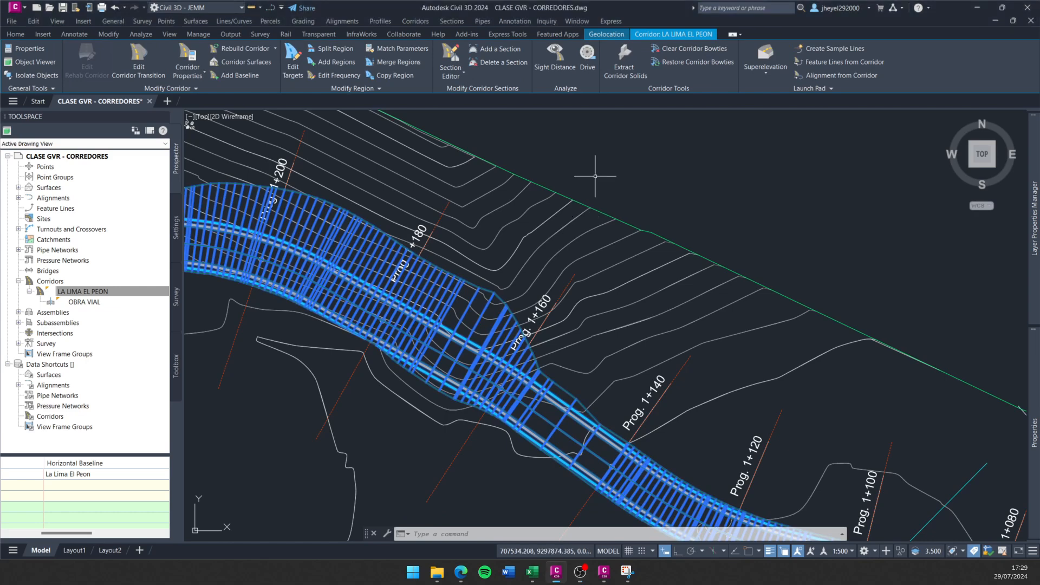
# Examine the selected corridor in plan, from its overall extent to the gap between Prog. 1+080 and 1+100.
pyautogui.moveTo(596, 272); pyautogui.dragTo(576, 214, button='middle')
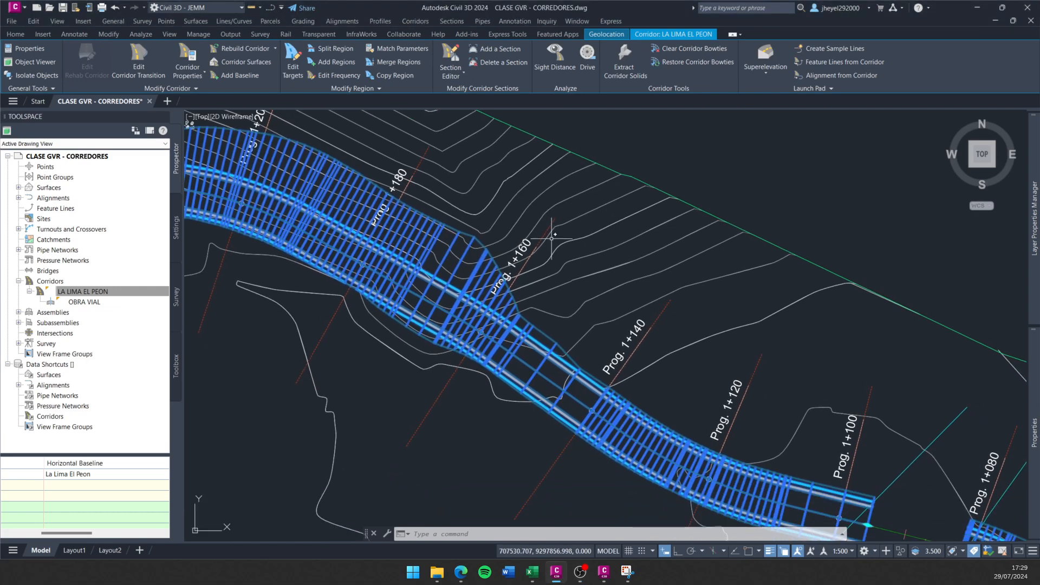
pyautogui.scroll(-2, 576, 222)
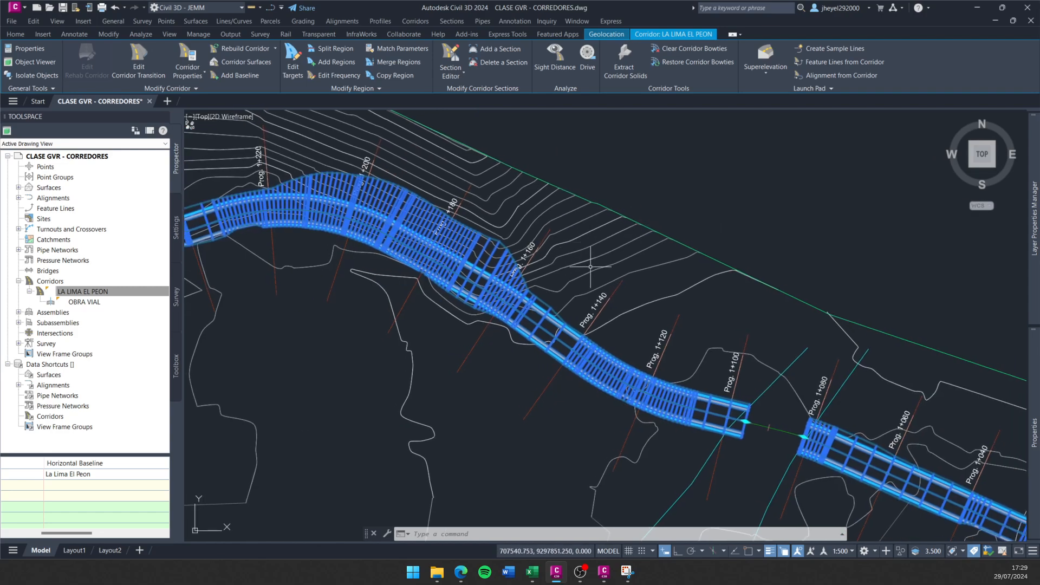
pyautogui.scroll(-6, 585, 271)
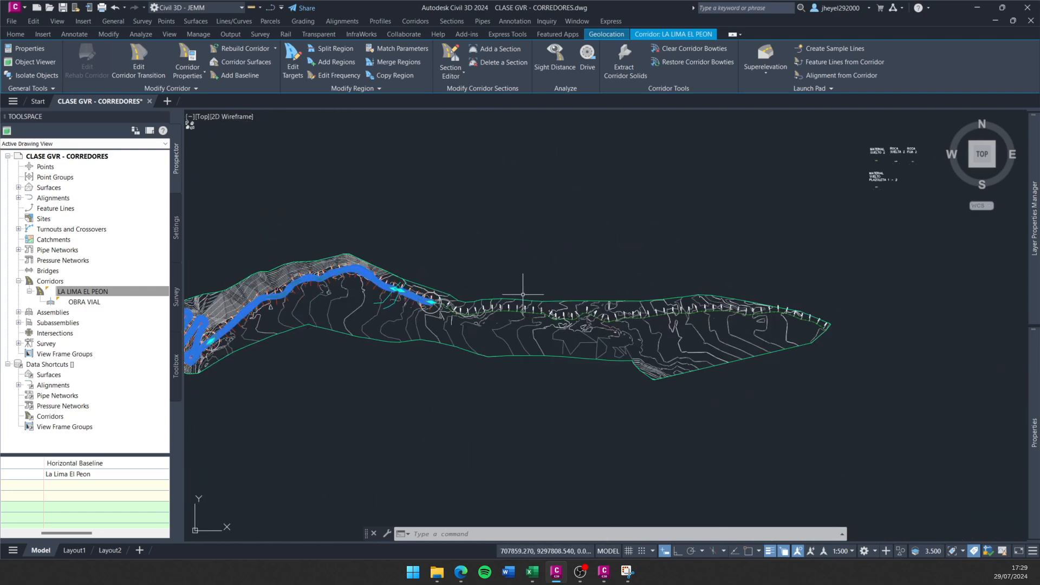
pyautogui.scroll(8, 902, 328)
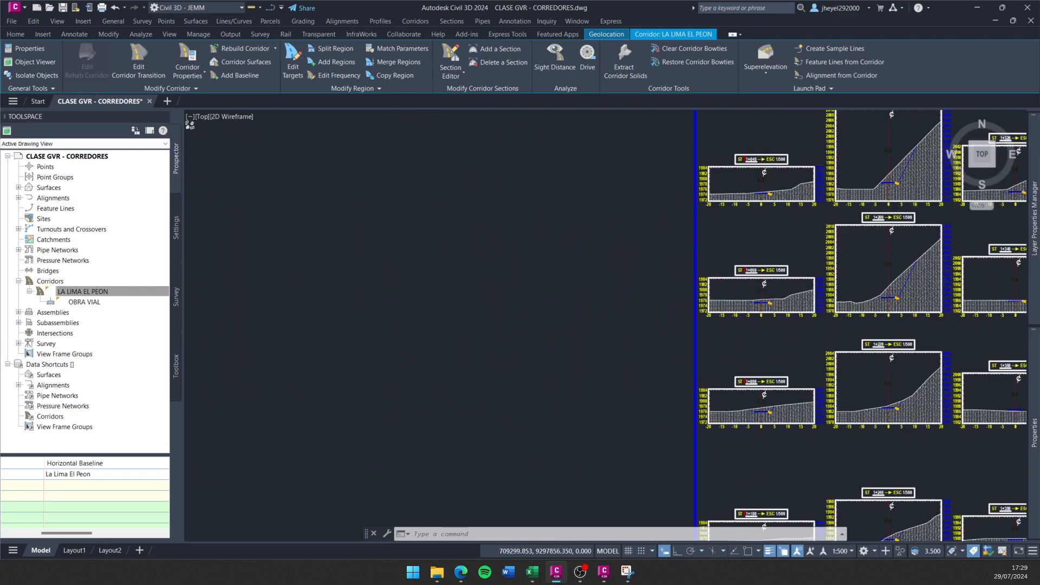
pyautogui.scroll(-6, 908, 311)
pyautogui.moveTo(499, 324); pyautogui.dragTo(718, 304, button='middle')
pyautogui.scroll(6, 683, 370)
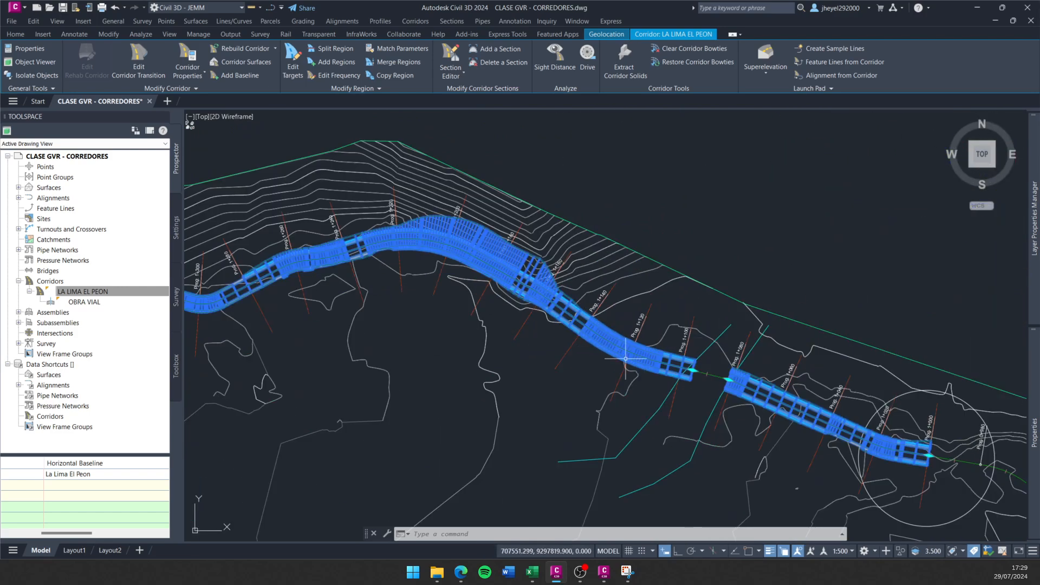
pyautogui.scroll(4, 683, 370)
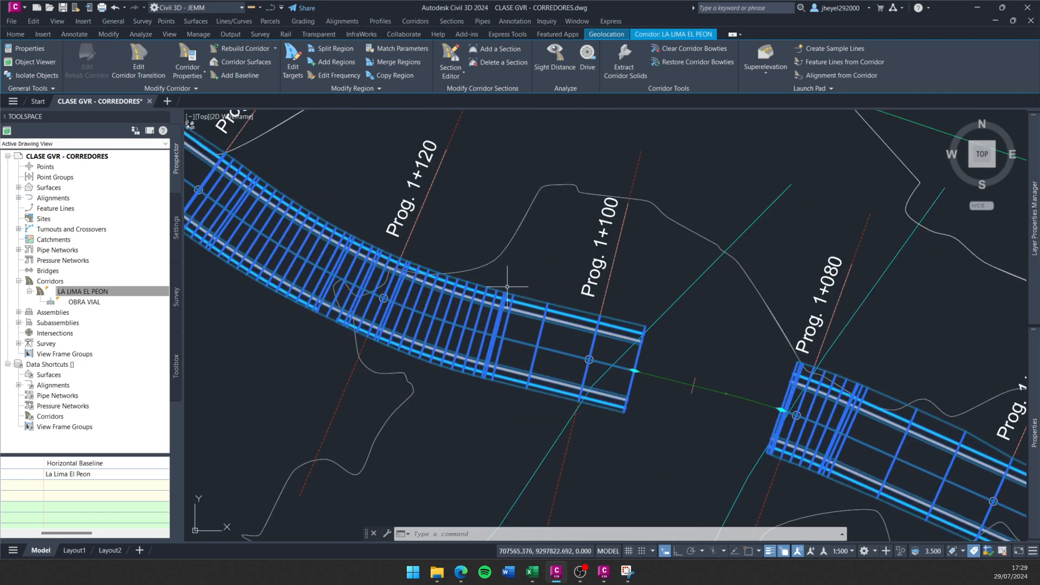
pyautogui.scroll(-1, 501, 232)
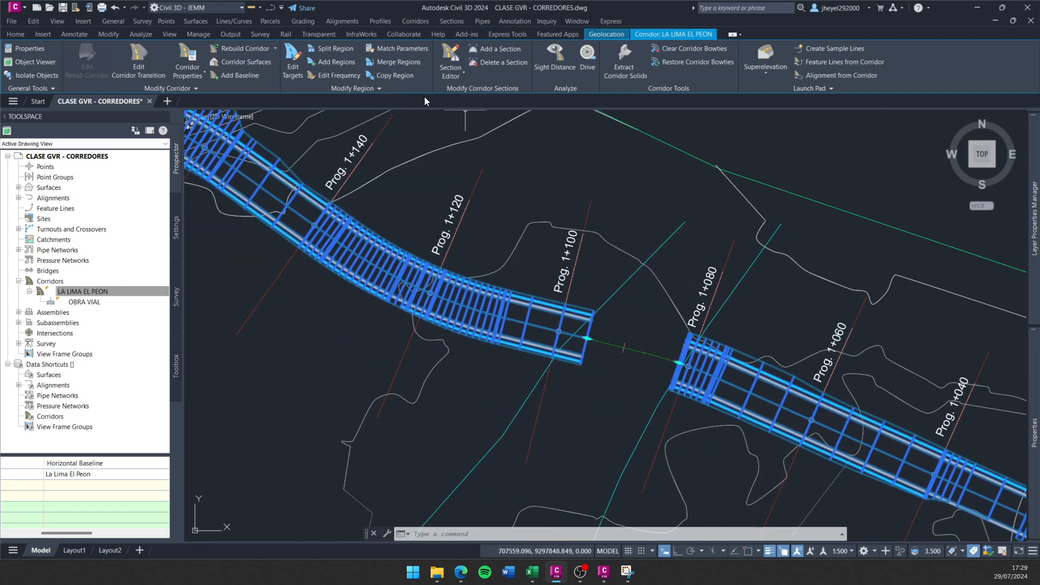
# Open the viewport configuration of the Corridor Section Editor and set its layout to Two: Vertical.
pyautogui.click(455, 76)
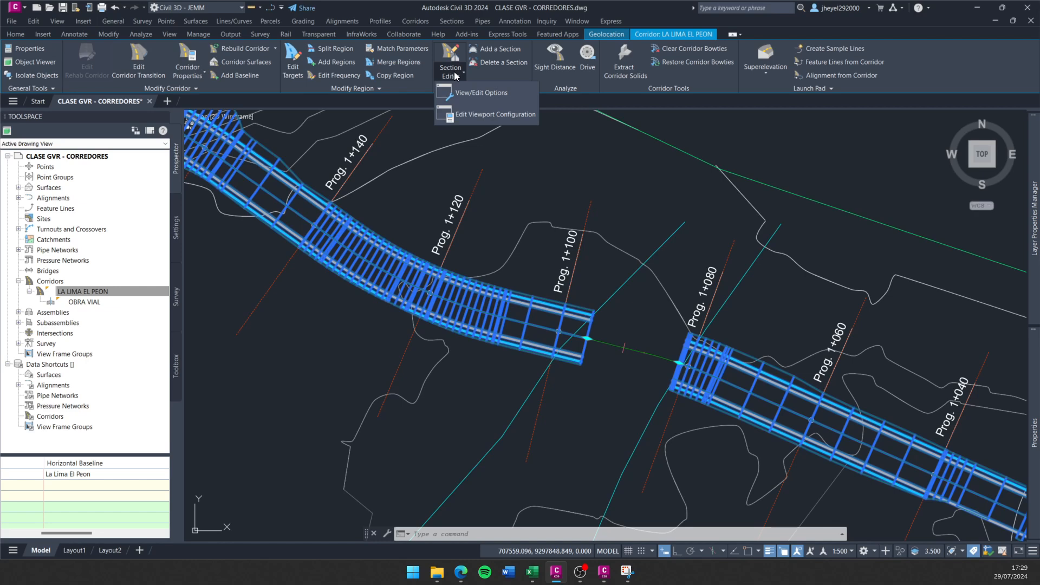
pyautogui.click(468, 115)
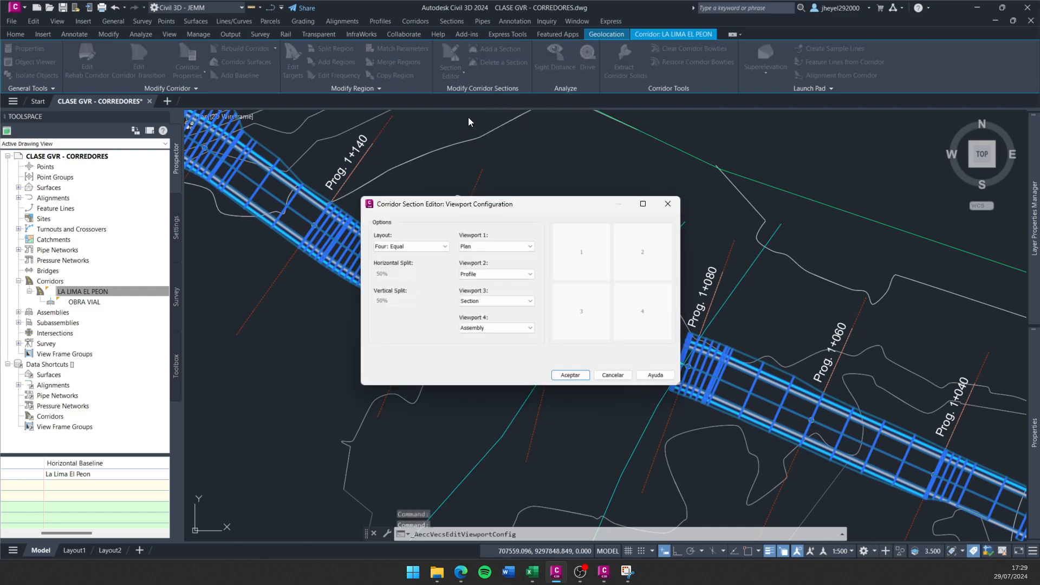
pyautogui.click(421, 250)
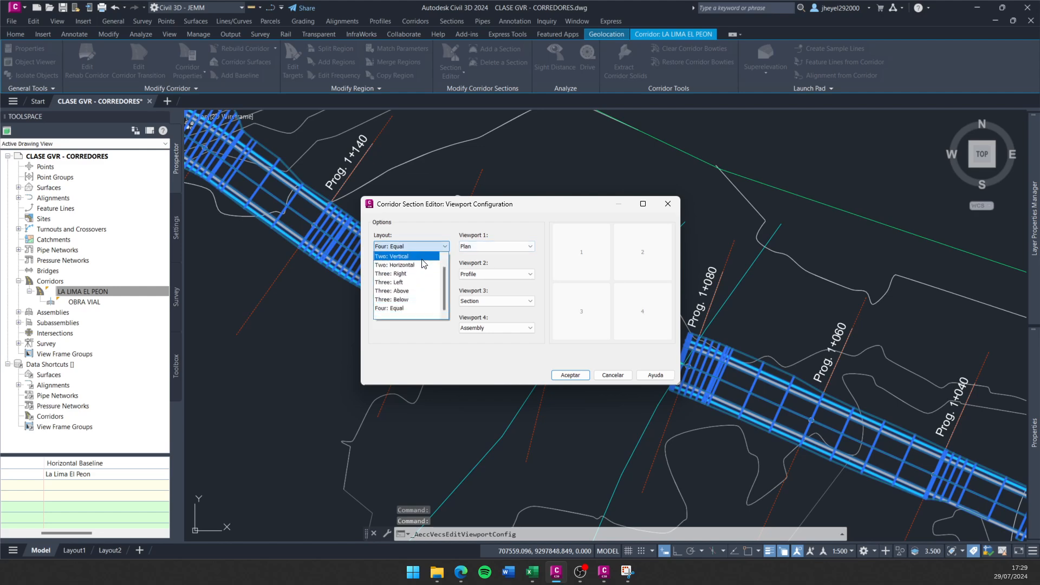
pyautogui.click(443, 246)
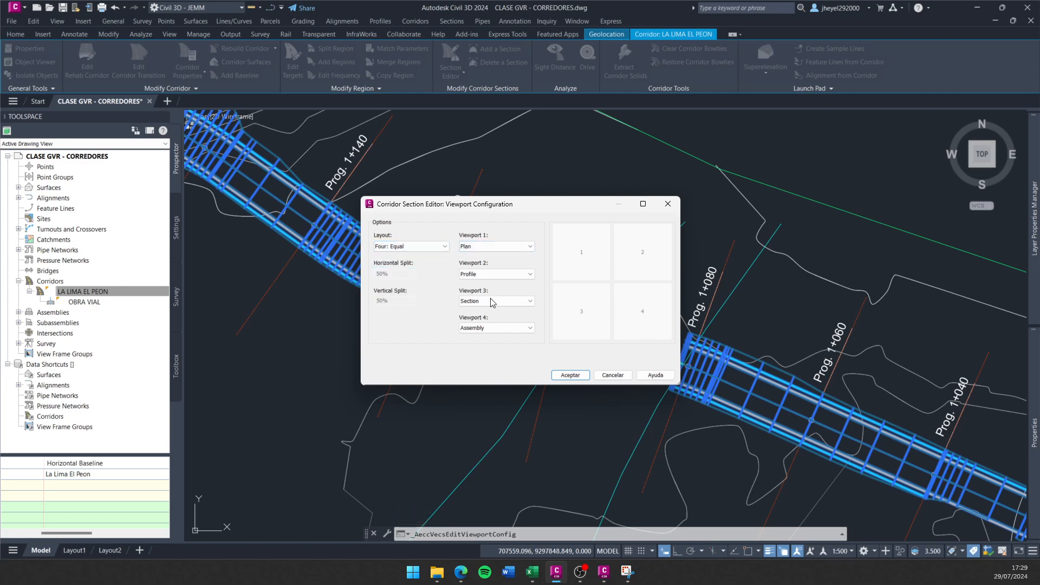
pyautogui.click(421, 248)
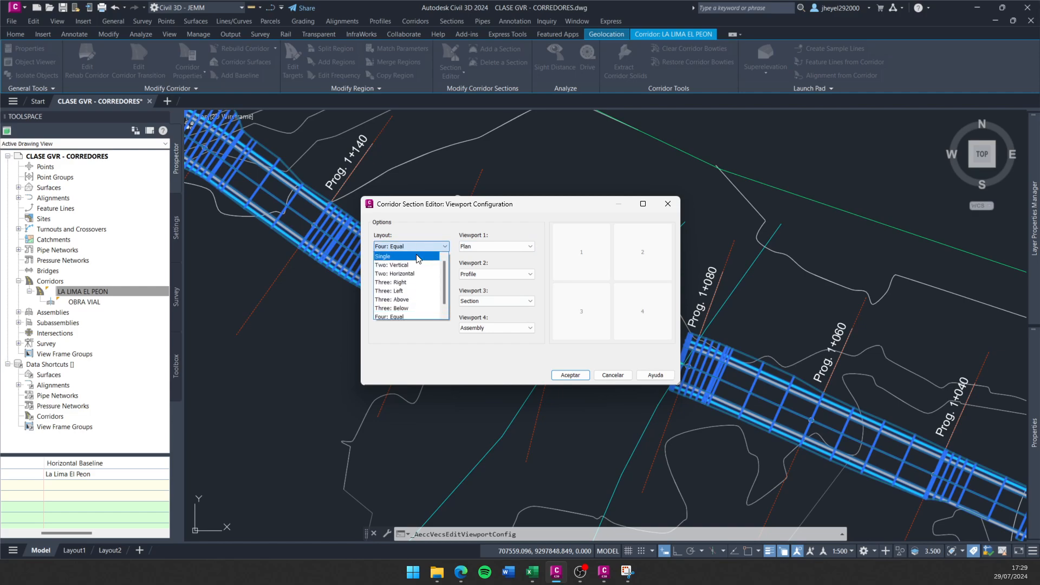
pyautogui.click(400, 257)
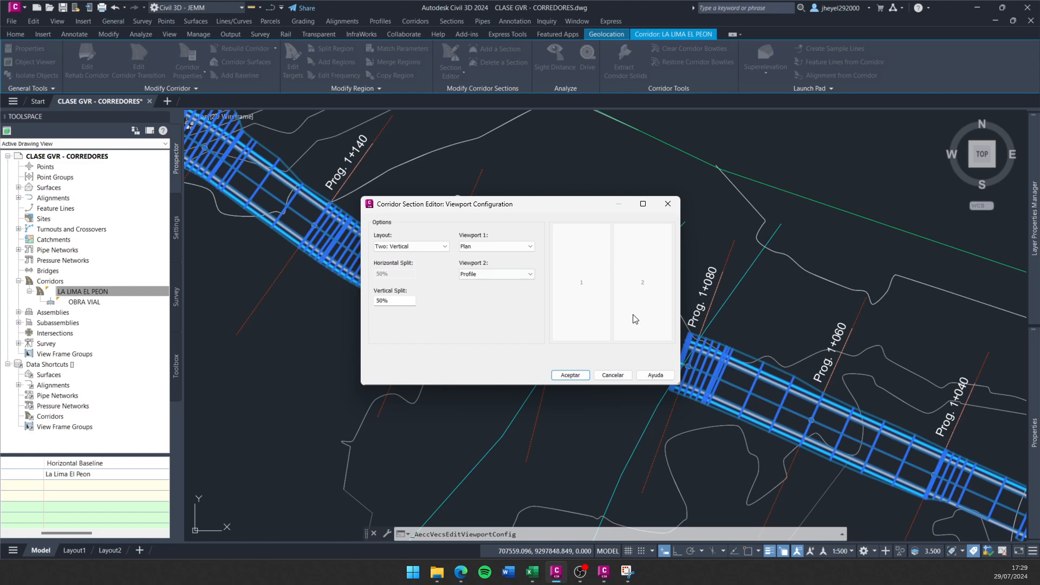
# Assign Plan to viewport 1 and Section to viewport 2, and accept the viewport configuration.
pyautogui.click(487, 247)
pyautogui.click(489, 265)
pyautogui.click(498, 276)
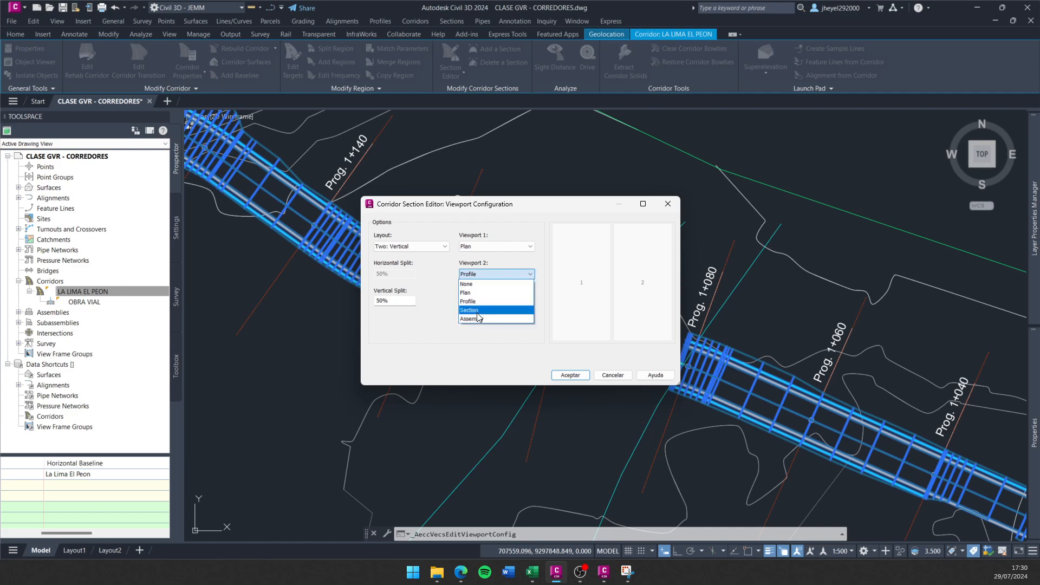
pyautogui.click(470, 310)
pyautogui.click(570, 375)
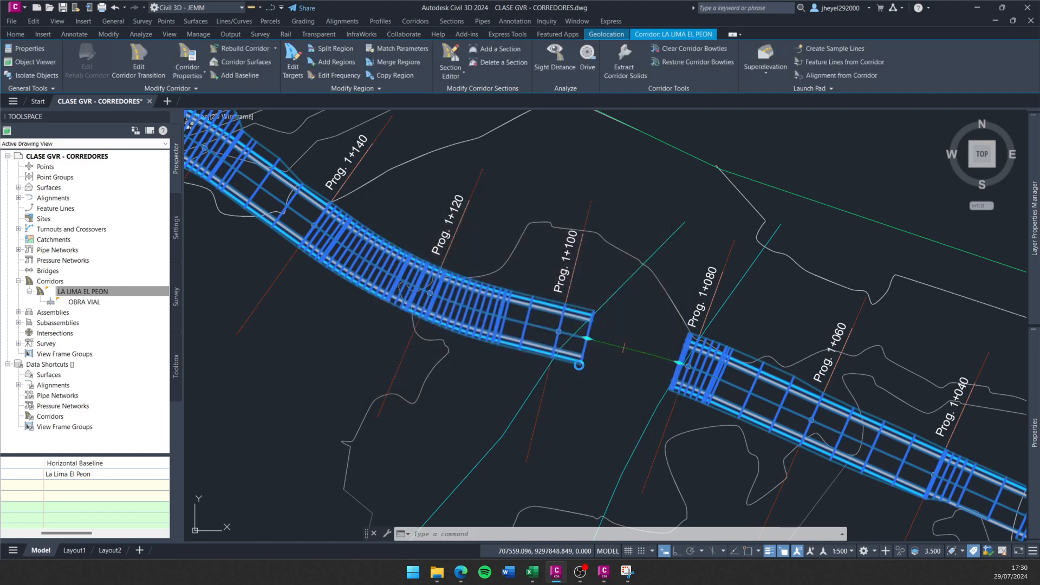
# Review the corridor section view/edit options, including view scale and grid settings, and close them without changes.
pyautogui.click(452, 73)
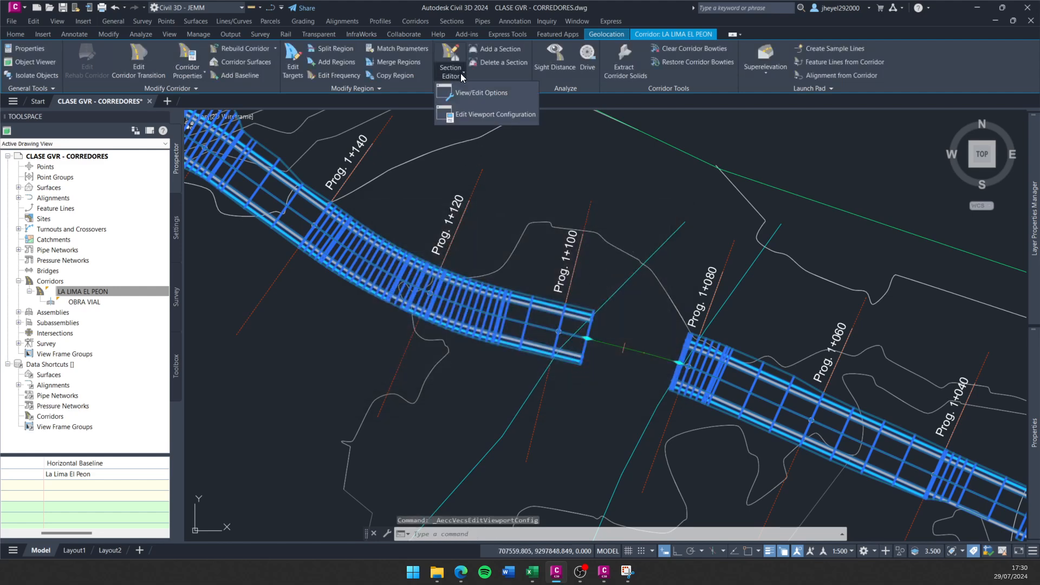
pyautogui.click(483, 91)
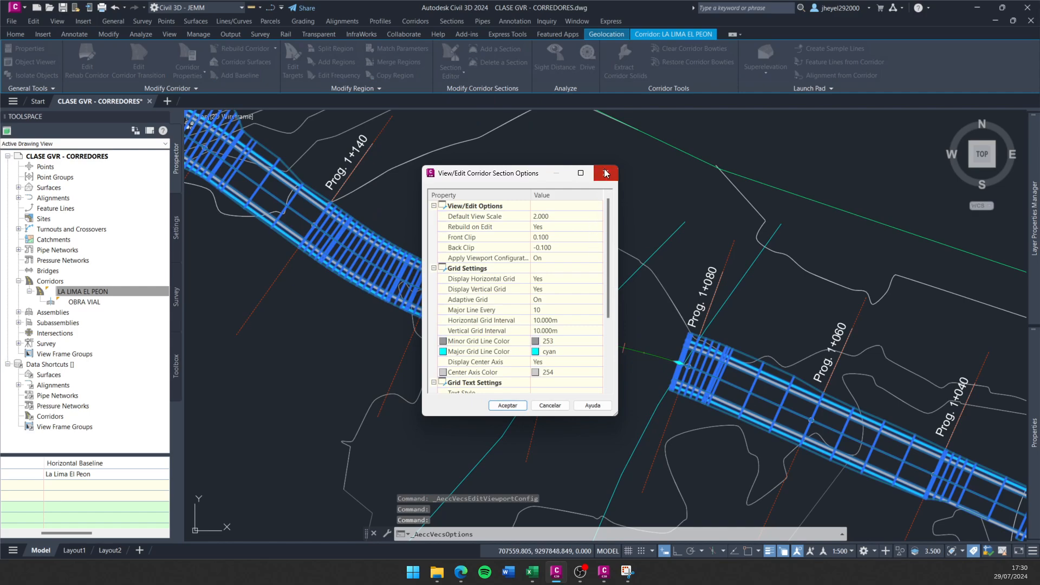
pyautogui.click(605, 172)
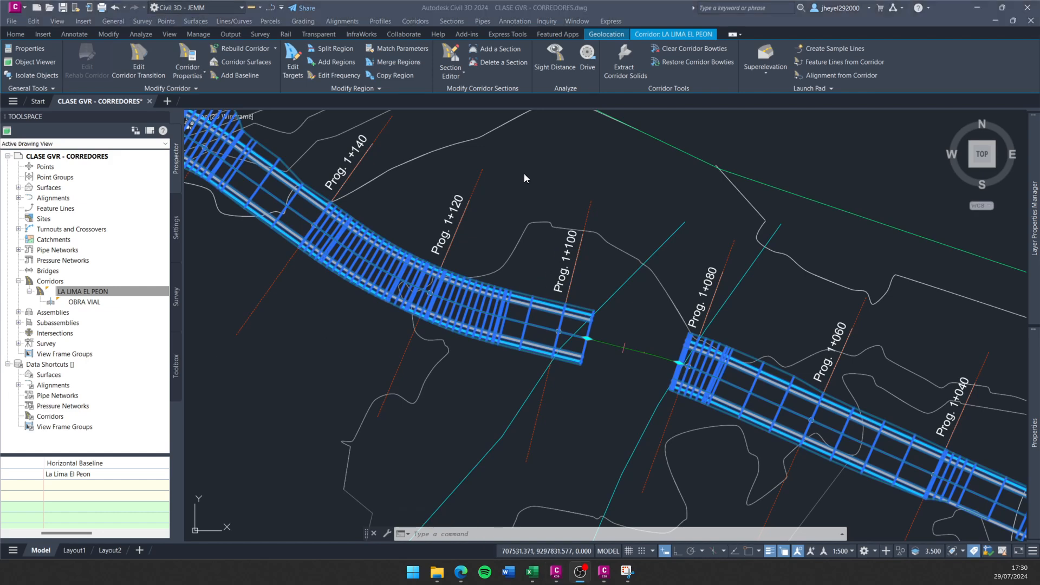
# Open the LA LIMA EL PEON corridor in the Section Editor and locate it around Prog. 1+080 in the plan viewport.
pyautogui.click(453, 56)
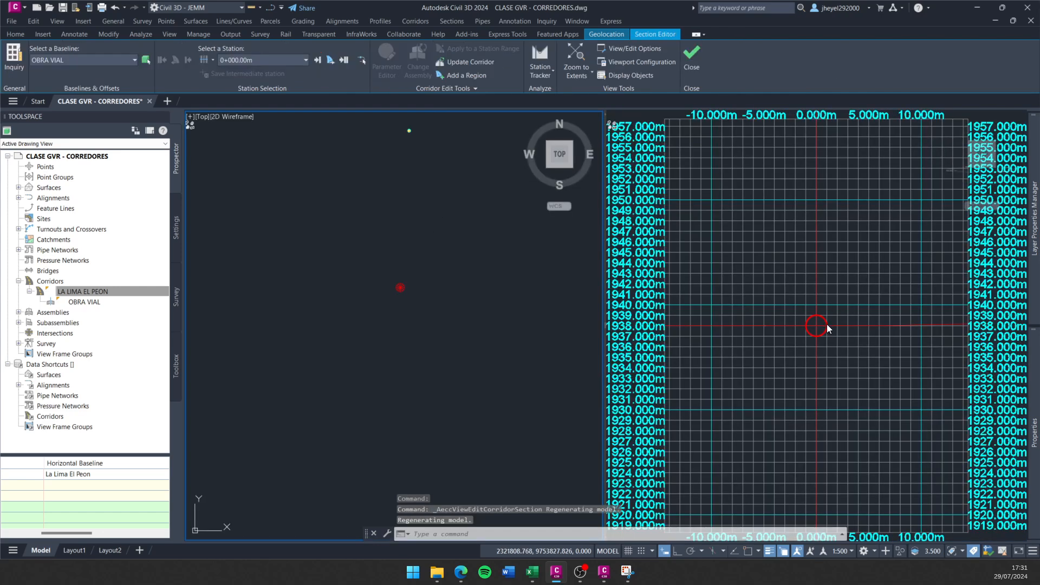
pyautogui.click(453, 318)
pyautogui.scroll(15, 408, 131)
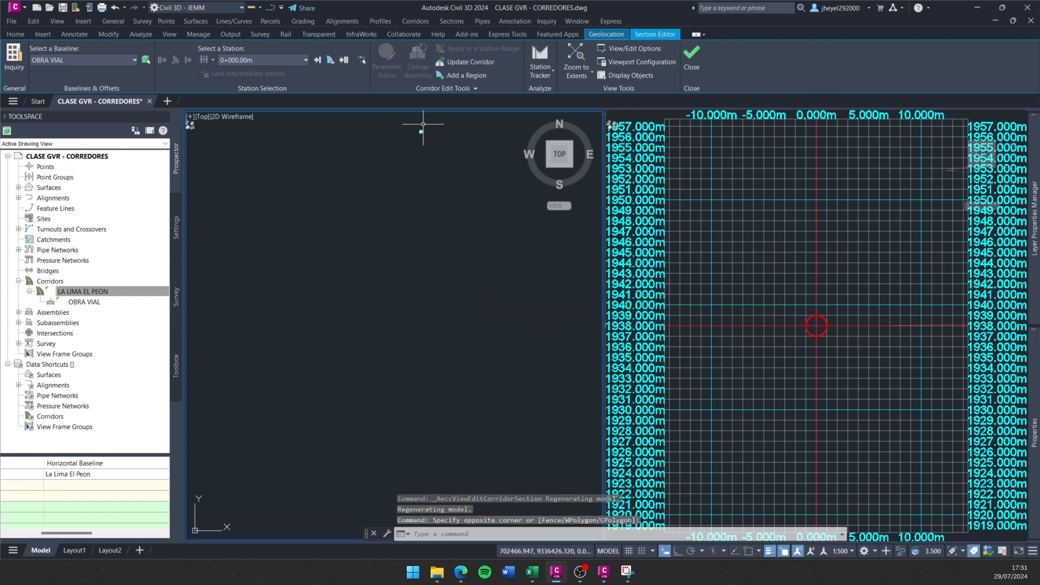
pyautogui.scroll(4, 420, 324)
pyautogui.scroll(8, 428, 293)
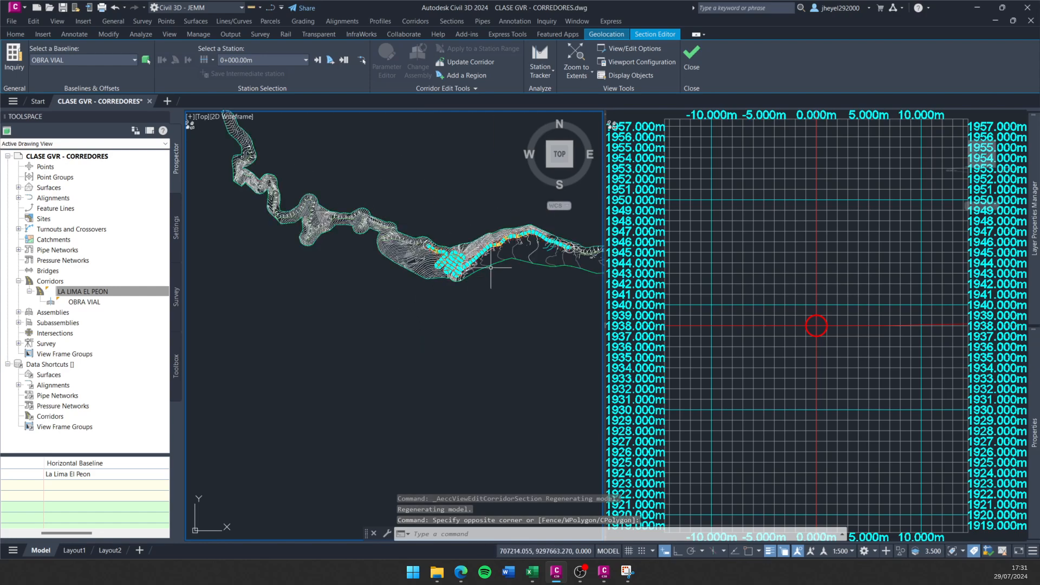
pyautogui.scroll(6, 443, 262)
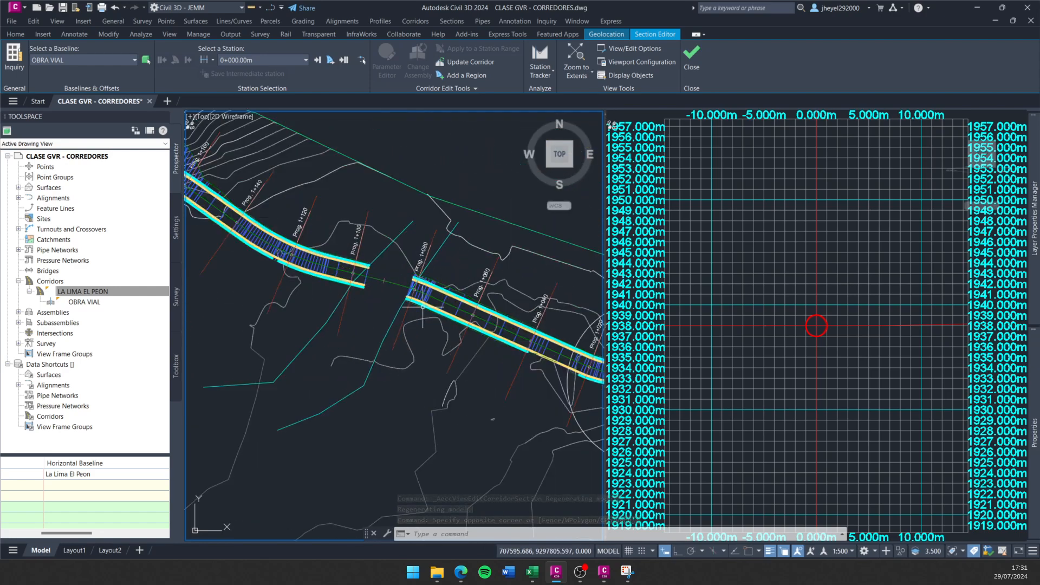
pyautogui.scroll(4, 306, 180)
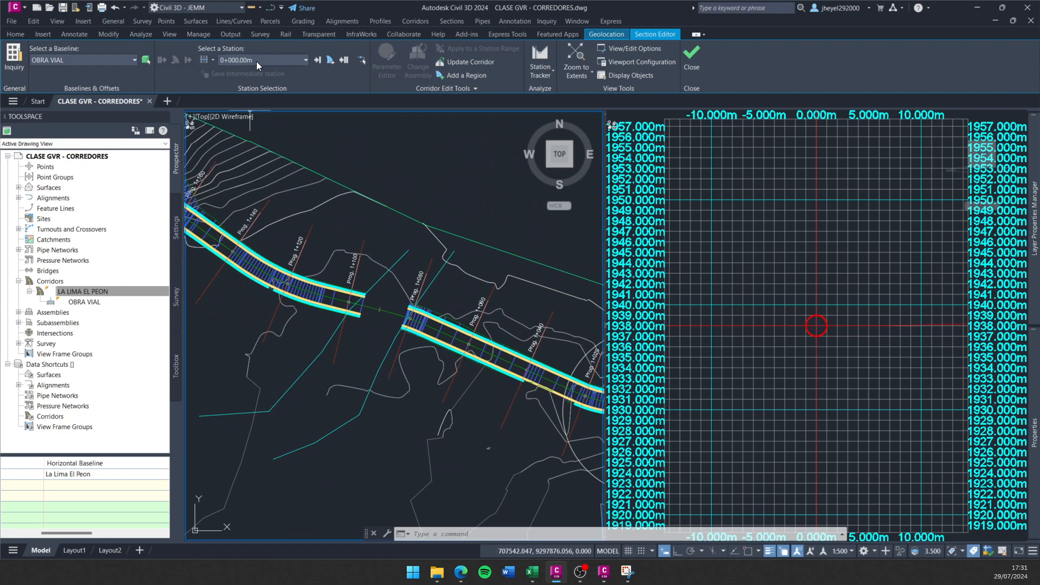
# Locate the corridor stretch starting at Prog. 1+000 in plan and go to station 1+040.00m of the OBRA VIAL baseline.
pyautogui.scroll(-7, 470, 308)
pyautogui.moveTo(513, 341); pyautogui.dragTo(231, 252, button='middle')
pyautogui.scroll(10, 216, 233)
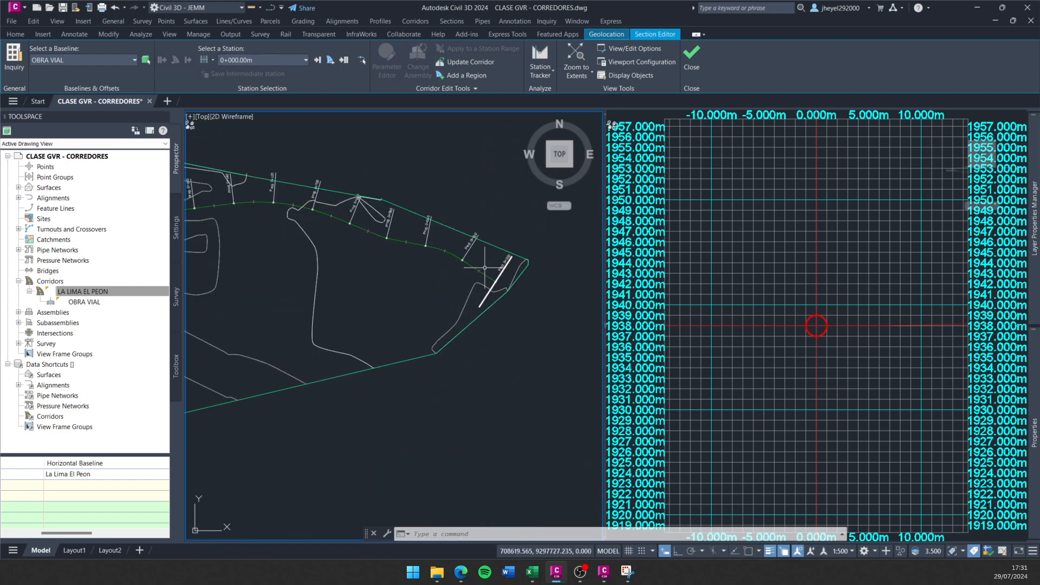
pyautogui.scroll(-8, 514, 267)
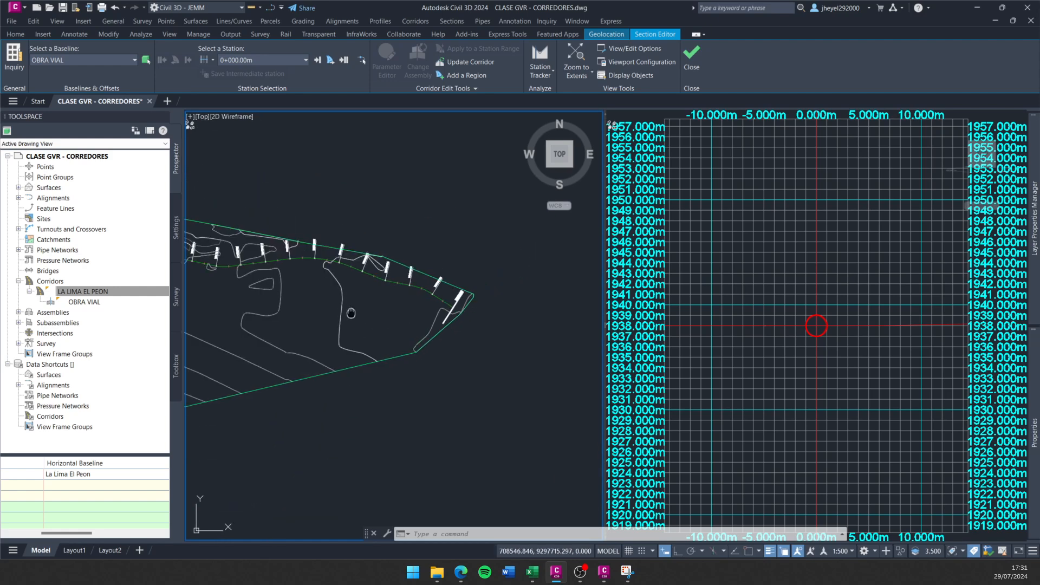
pyautogui.moveTo(343, 313); pyautogui.dragTo(494, 305, button='middle')
pyautogui.scroll(10, 222, 278)
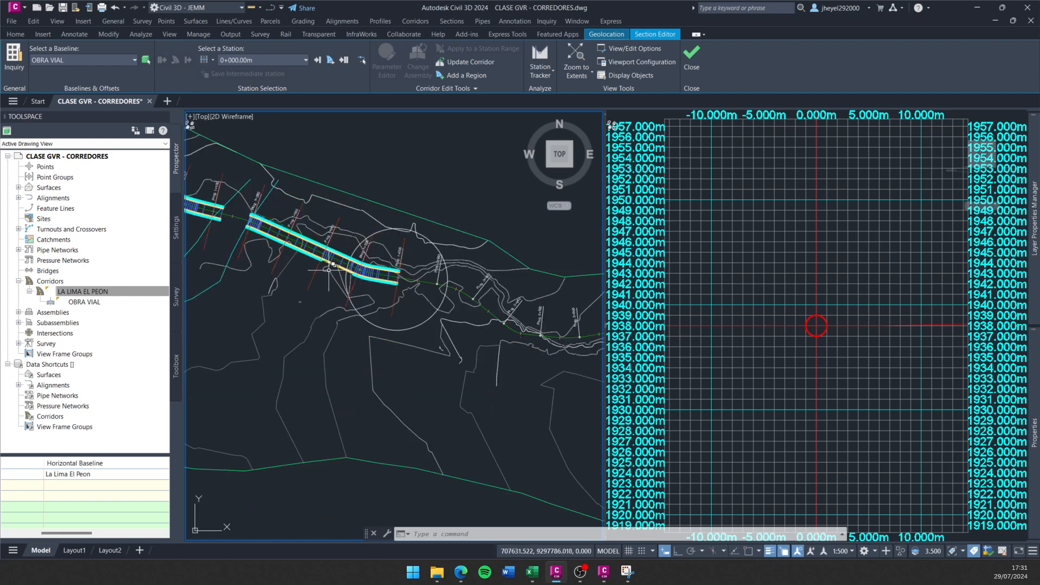
pyautogui.click(285, 63)
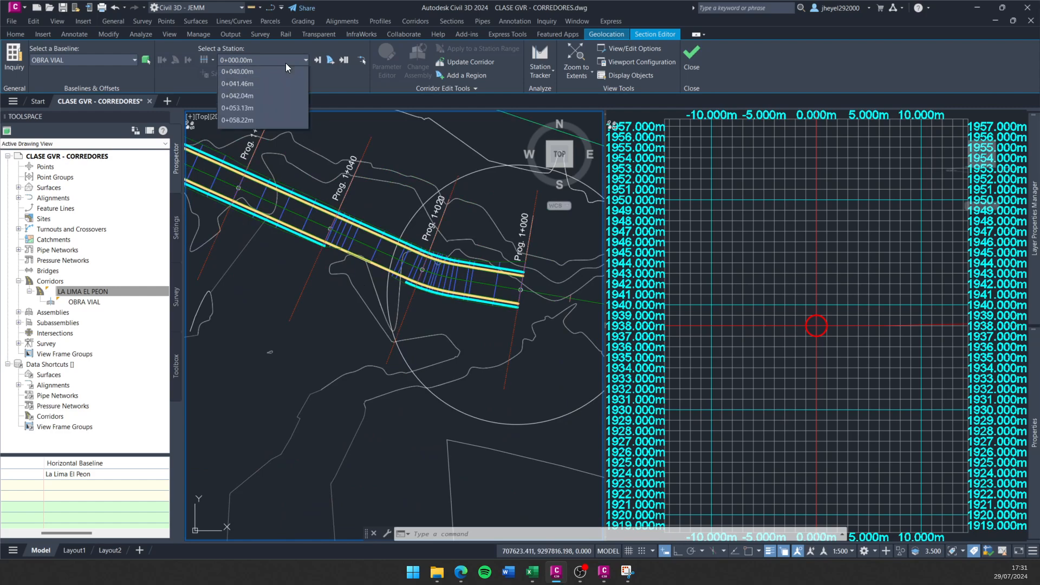
pyautogui.moveTo(306, 70); pyautogui.dragTo(300, 114)
pyautogui.scroll(20, 263, 117)
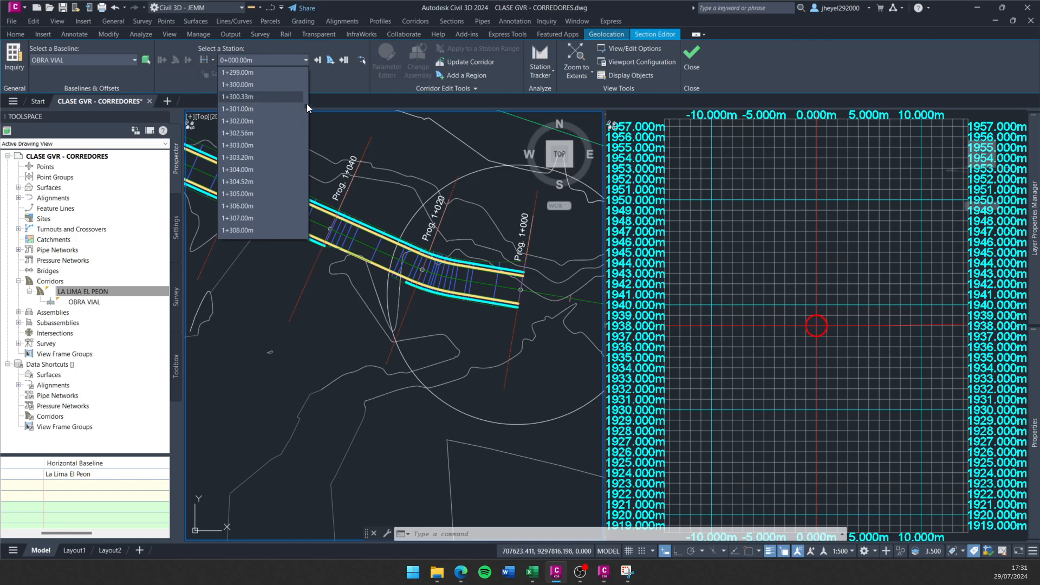
pyautogui.moveTo(307, 104); pyautogui.dragTo(307, 91)
pyautogui.scroll(-4, 297, 90)
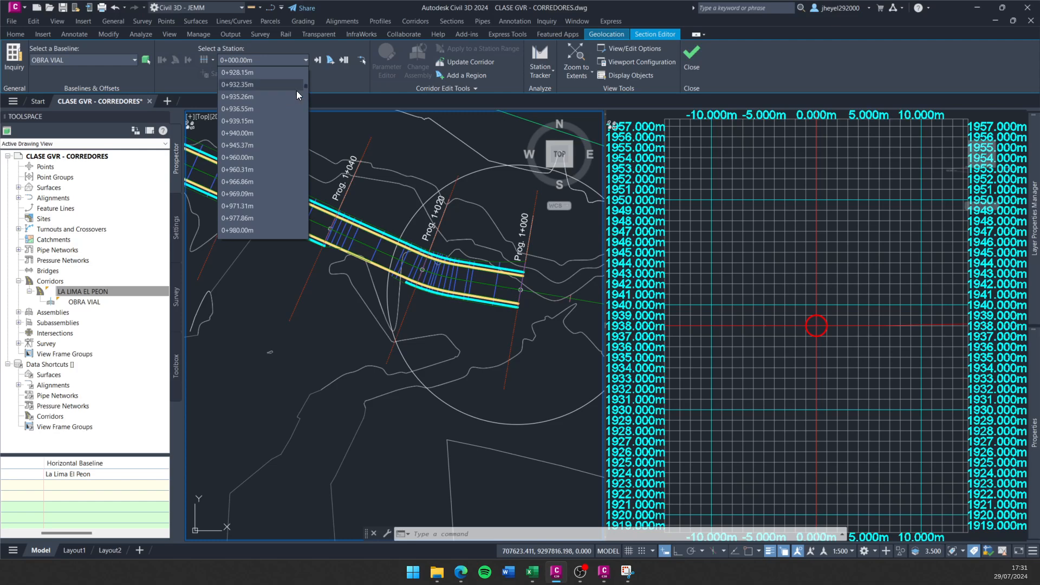
pyautogui.scroll(-3, 265, 136)
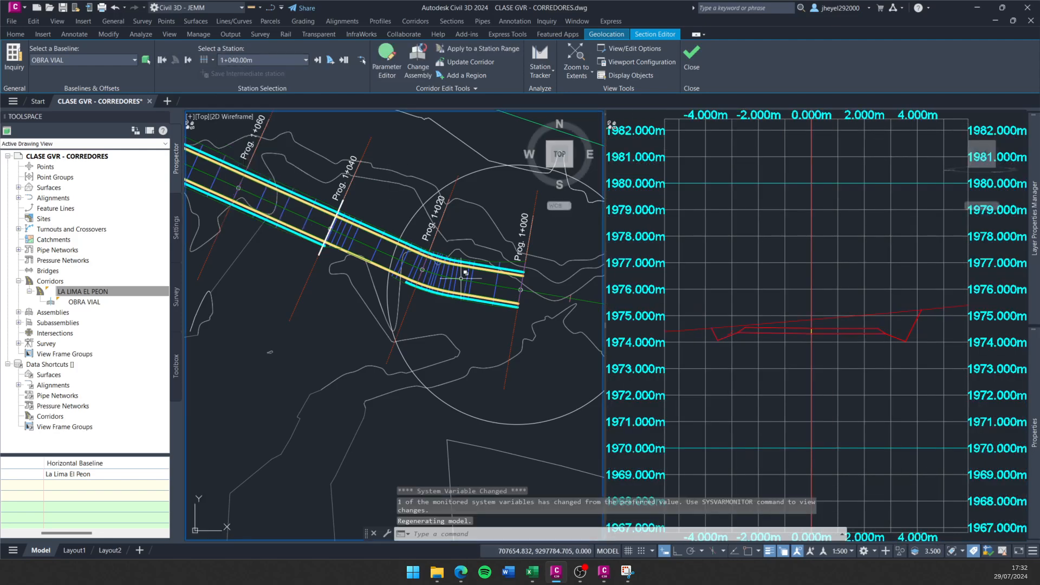
# Compare the section line at Prog. 1+040 in plan with its cross section in the section viewport.
pyautogui.scroll(-3, 315, 299)
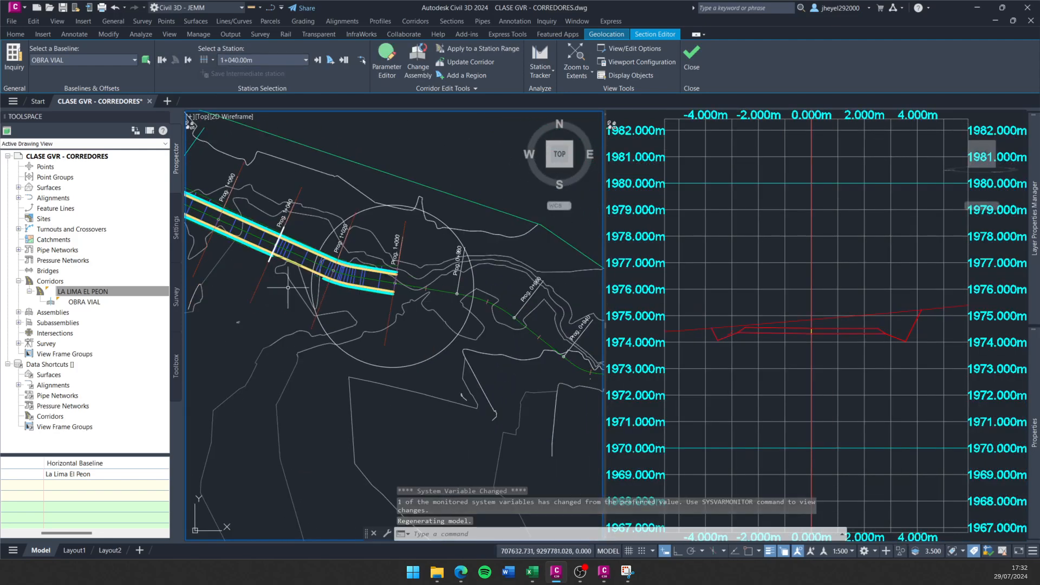
pyautogui.scroll(5, 288, 288)
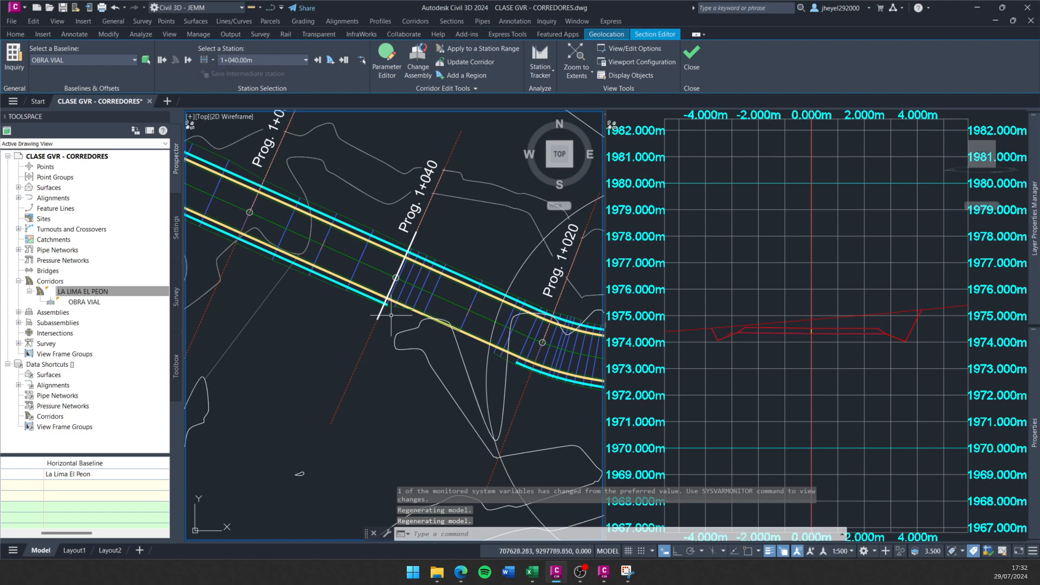
pyautogui.scroll(-2, 391, 315)
pyautogui.click(726, 249)
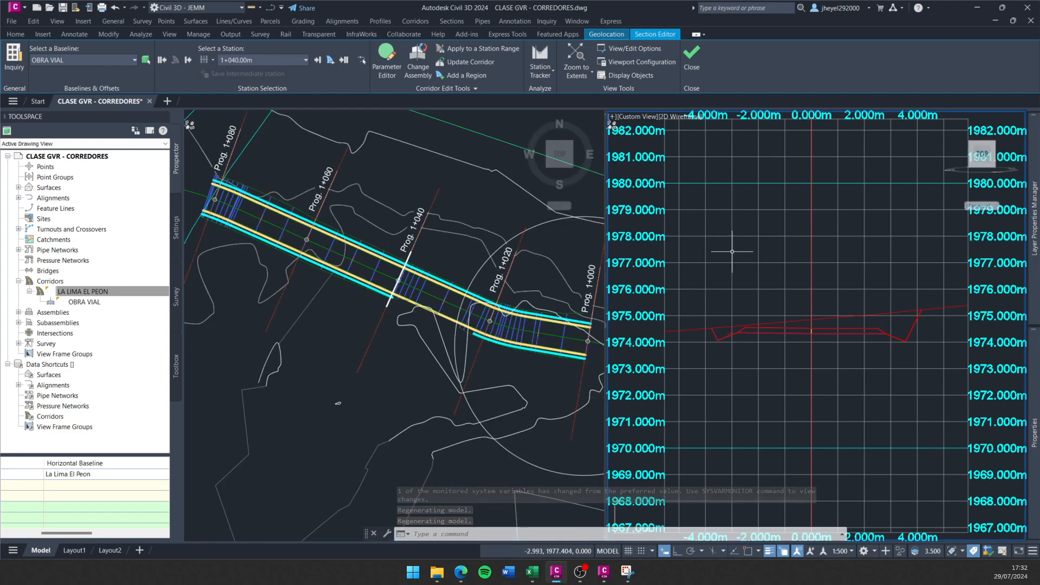
pyautogui.scroll(-4, 732, 251)
pyautogui.scroll(4, 762, 265)
pyautogui.moveTo(781, 296)
pyautogui.mouseDown(button='middle')
pyautogui.moveTo(794, 322)
pyautogui.moveTo(691, 298)
pyautogui.moveTo(765, 265)
pyautogui.moveTo(805, 273)
pyautogui.mouseUp(button='middle')
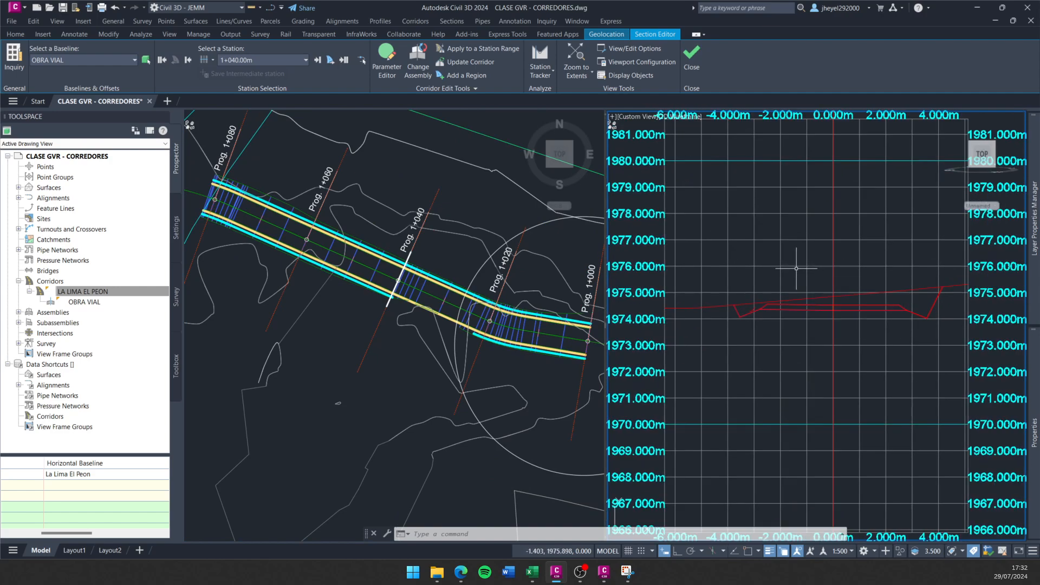
# Review the AFIRMADO_V4_IZQ and AFIRMADO_V4_DER parameters at station 1+040.00m in the Parameter Editor, including the override column, and close it.
pyautogui.click(384, 57)
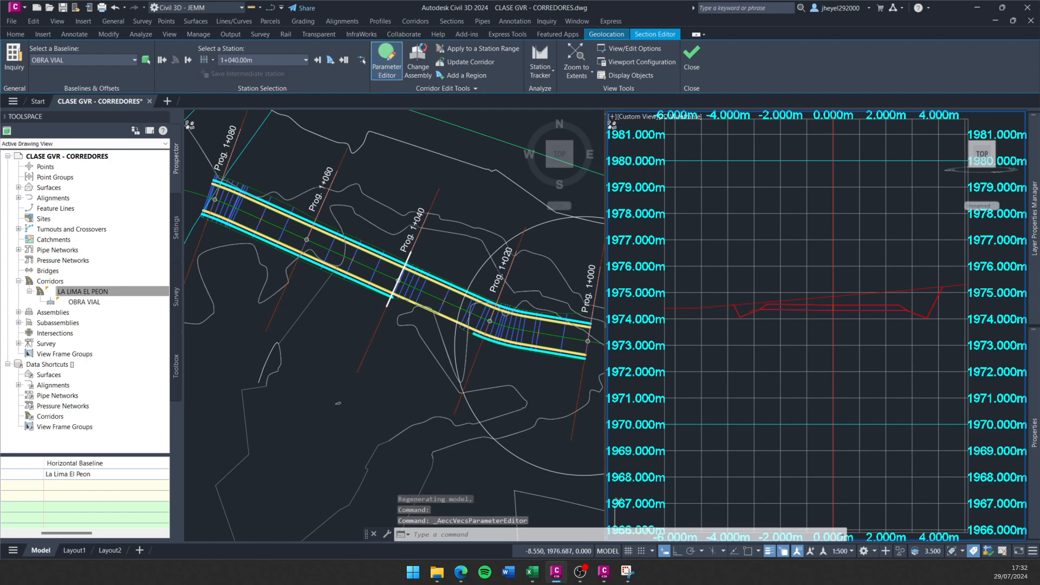
pyautogui.moveTo(1, 172); pyautogui.dragTo(414, 473)
pyautogui.moveTo(427, 476); pyautogui.dragTo(458, 469)
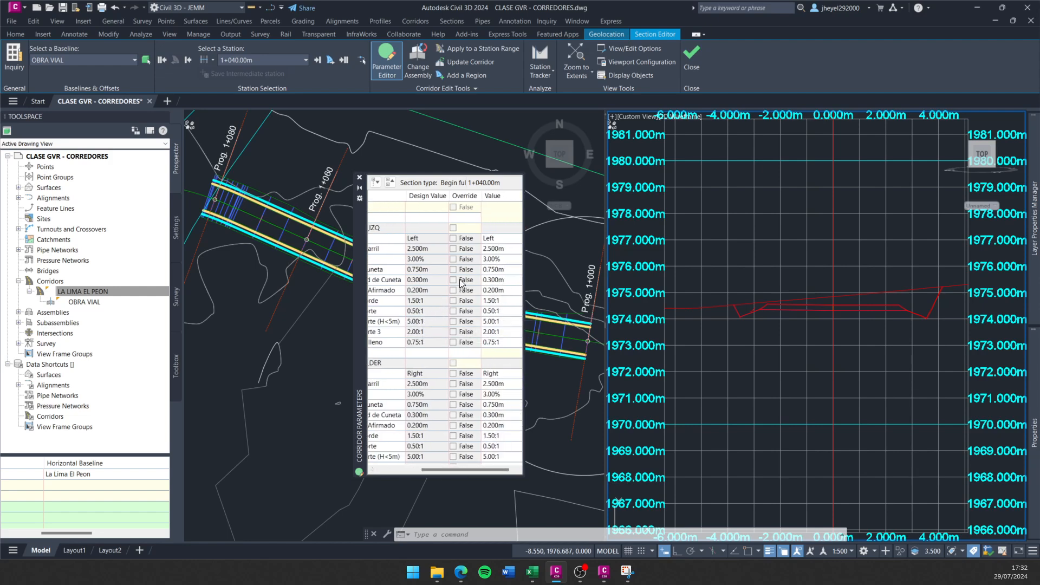
pyautogui.moveTo(466, 469); pyautogui.dragTo(424, 471)
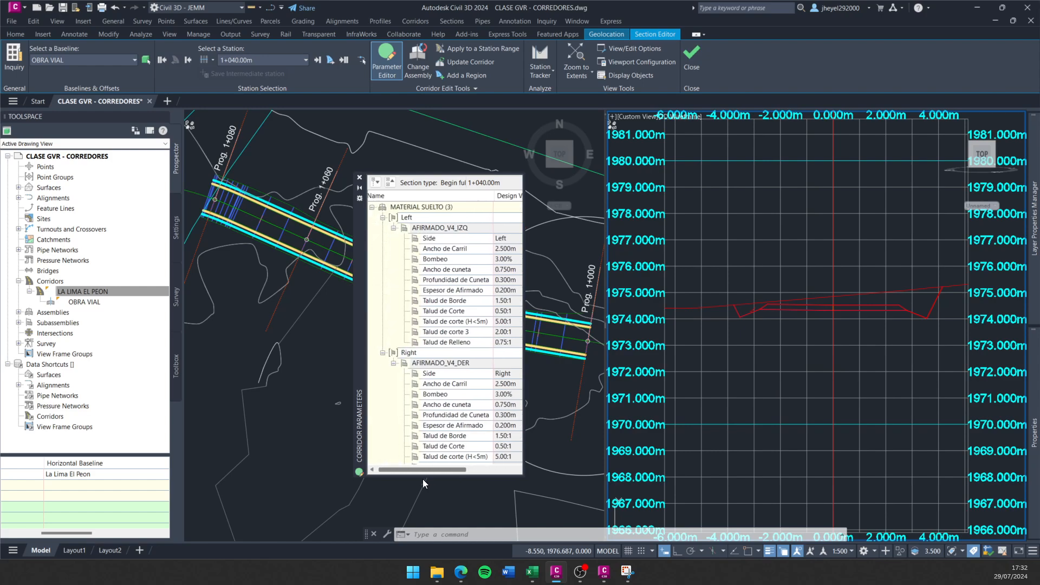
pyautogui.click(359, 177)
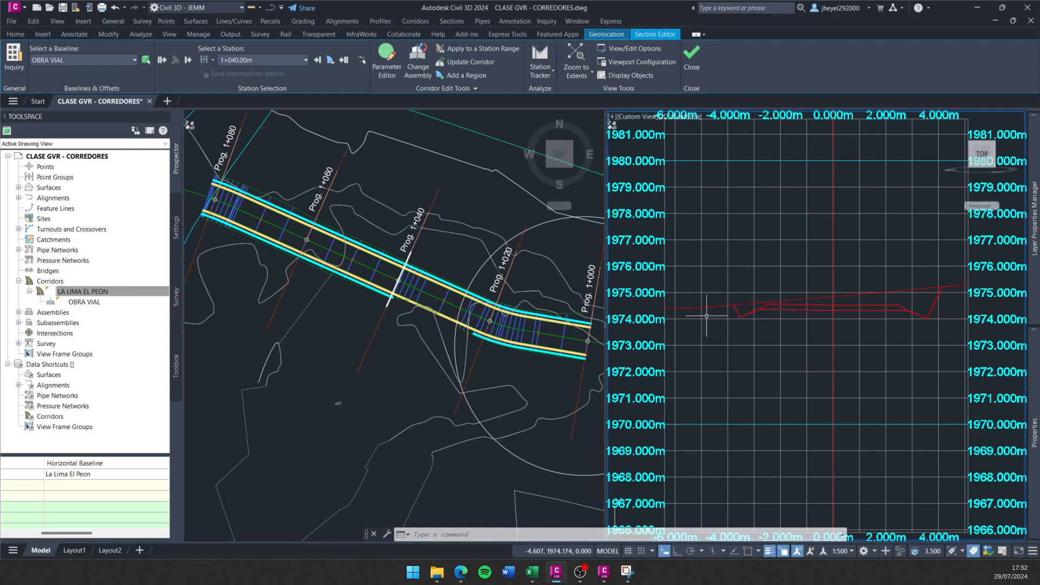
# Examine the corridor edges around Prog. 1+040 in plan, and inspect the road platform and ditches in the cross section.
pyautogui.moveTo(464, 269)
pyautogui.mouseDown(button='middle')
pyautogui.moveTo(356, 277)
pyautogui.moveTo(381, 271)
pyautogui.moveTo(427, 336)
pyautogui.moveTo(511, 335)
pyautogui.moveTo(407, 347)
pyautogui.moveTo(421, 339)
pyautogui.mouseUp(button='middle')
pyautogui.scroll(-4, 380, 272)
pyautogui.scroll(4, 355, 304)
pyautogui.scroll(2, 352, 258)
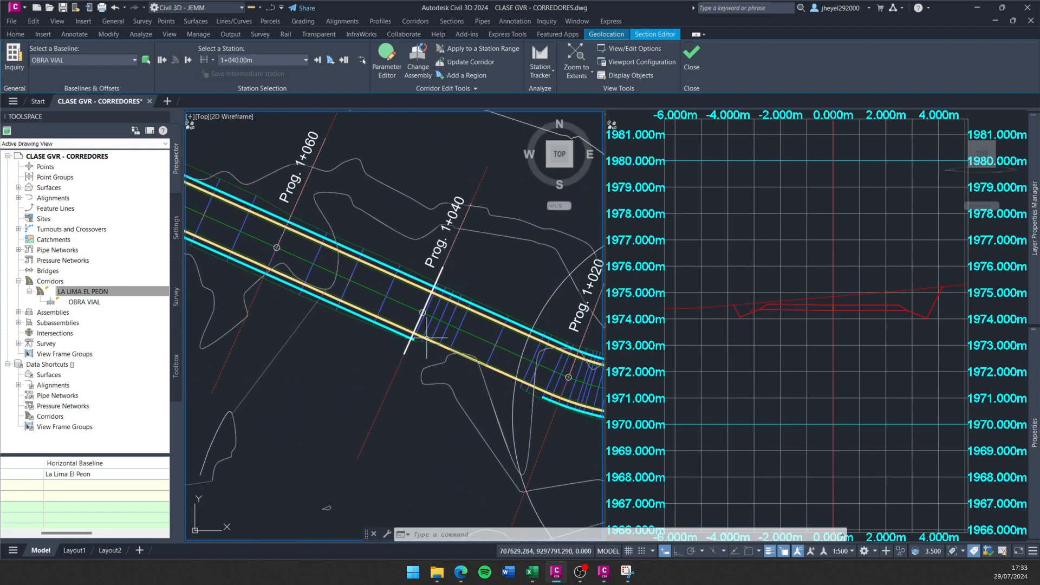
pyautogui.scroll(2, 425, 320)
pyautogui.scroll(-1, 428, 312)
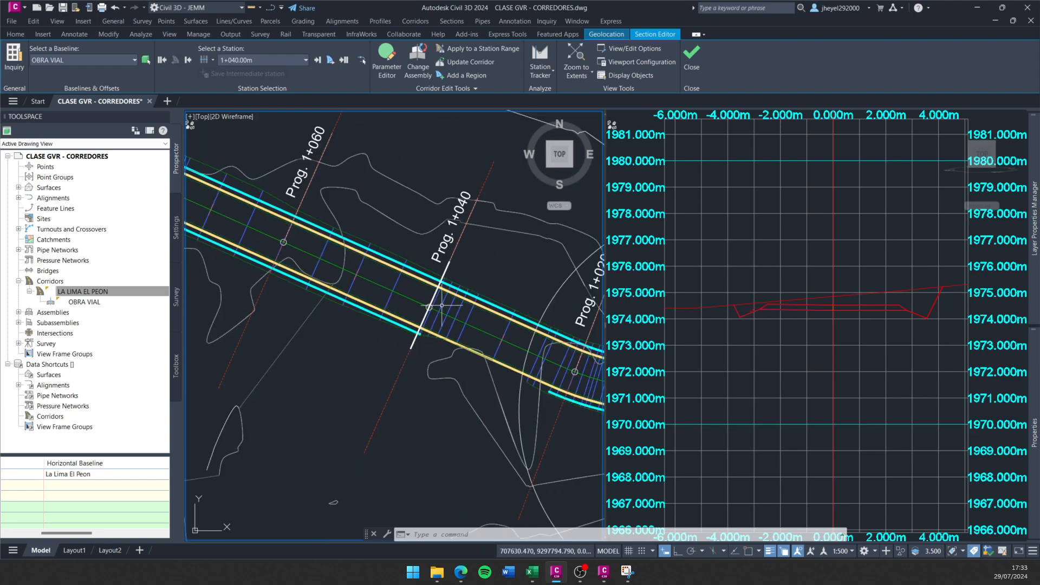
pyautogui.moveTo(788, 251); pyautogui.dragTo(811, 256, button='middle')
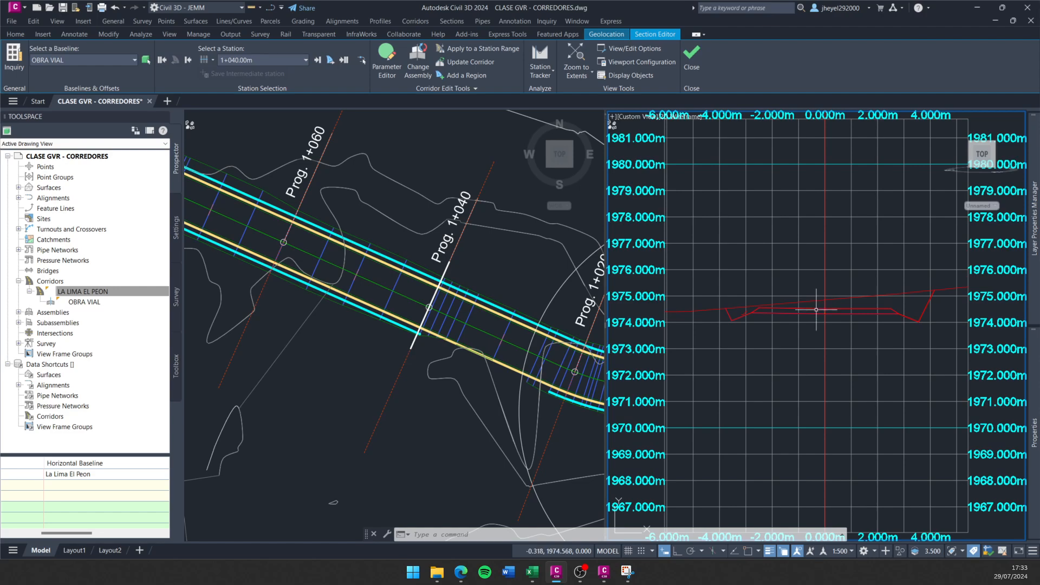
pyautogui.moveTo(830, 355); pyautogui.dragTo(803, 380, button='middle')
pyautogui.scroll(-2, 726, 303)
pyautogui.scroll(2, 808, 323)
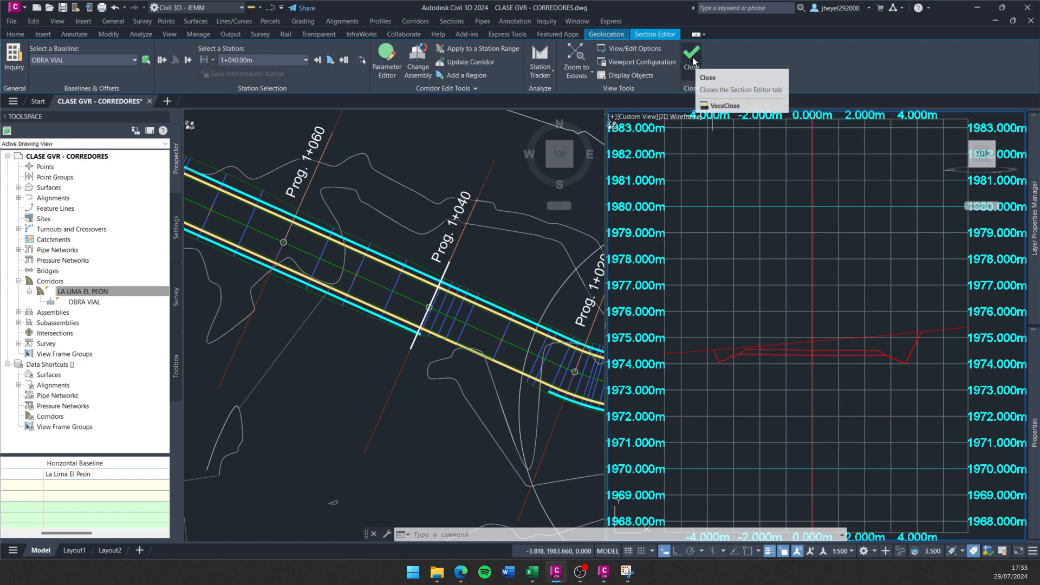
# Check the Section Editor's display objects list and viewport configuration settings, and close both without changes.
pyautogui.click(641, 76)
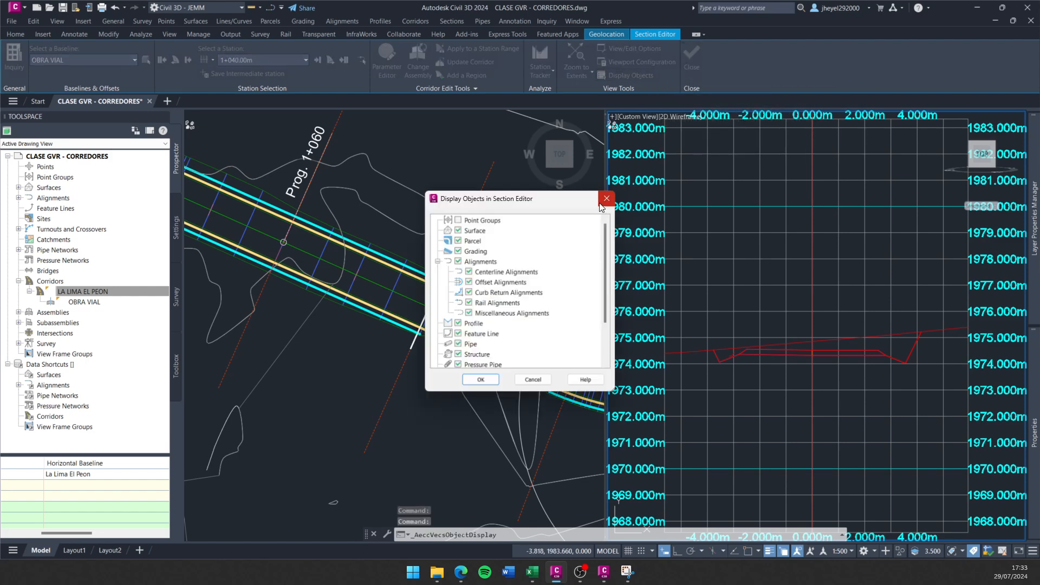
pyautogui.click(607, 199)
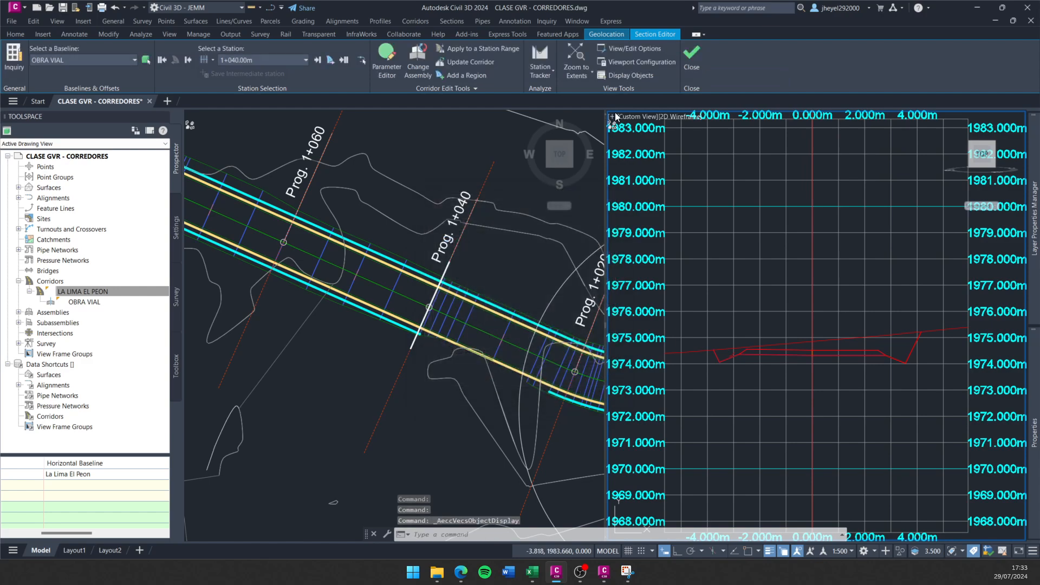
pyautogui.click(653, 62)
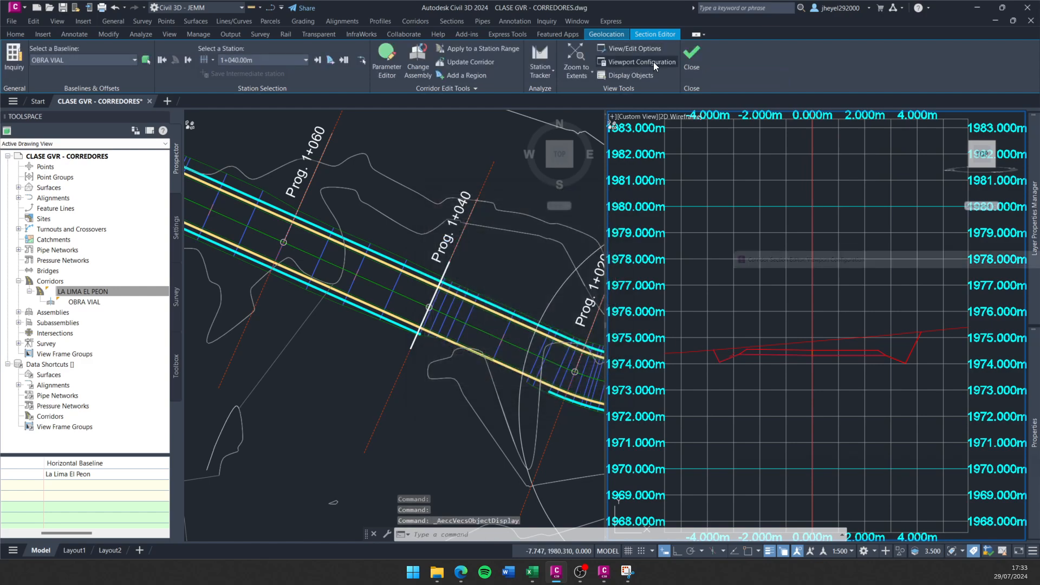
pyautogui.click(670, 206)
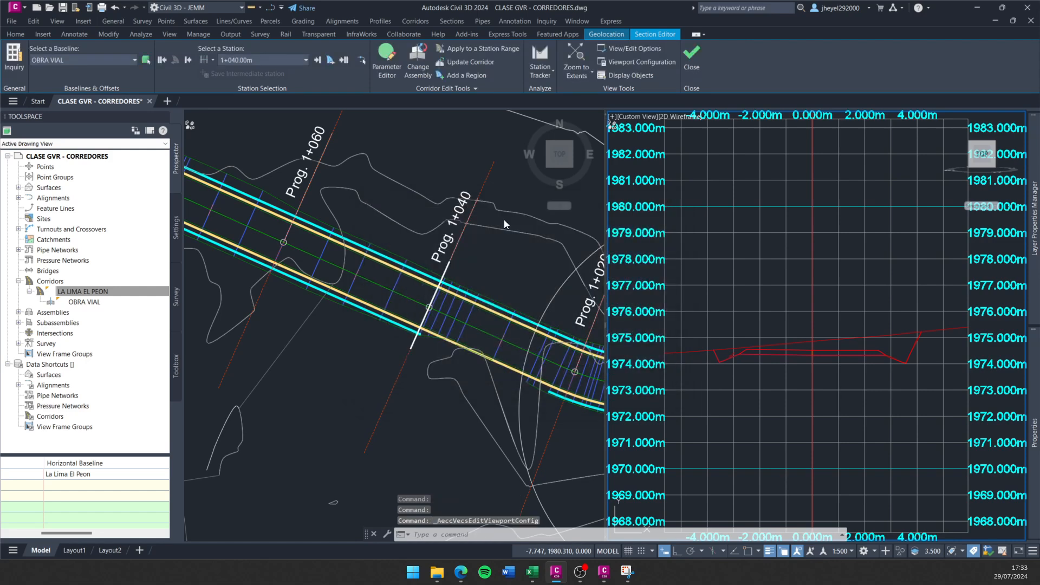
# Close the corridor Section Editor and bring the plan stretch between Prog. 1+040 and Prog. 1+140 into view.
pyautogui.click(692, 55)
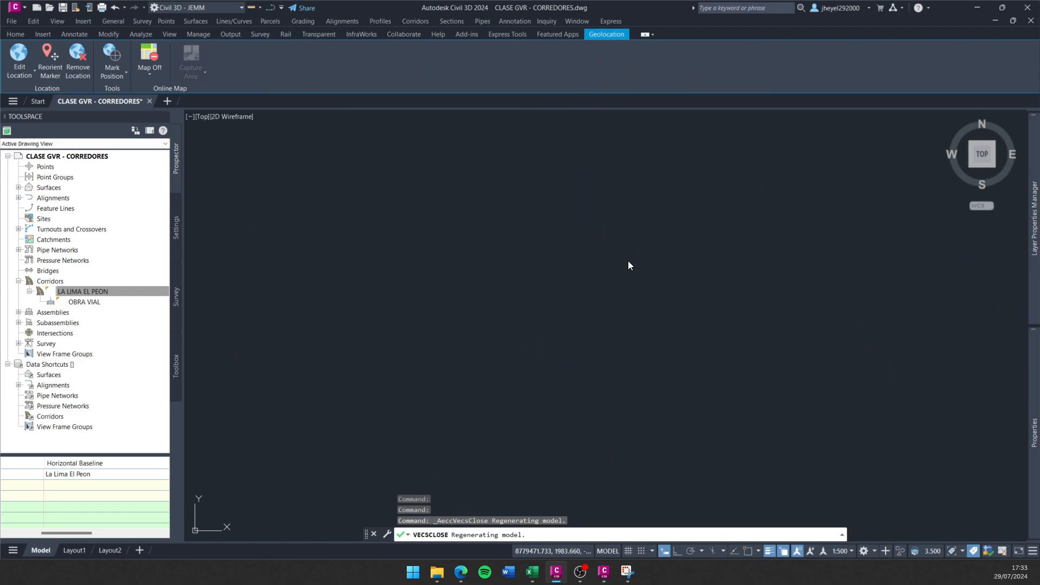
pyautogui.scroll(-5, 594, 213)
pyautogui.scroll(8, 594, 212)
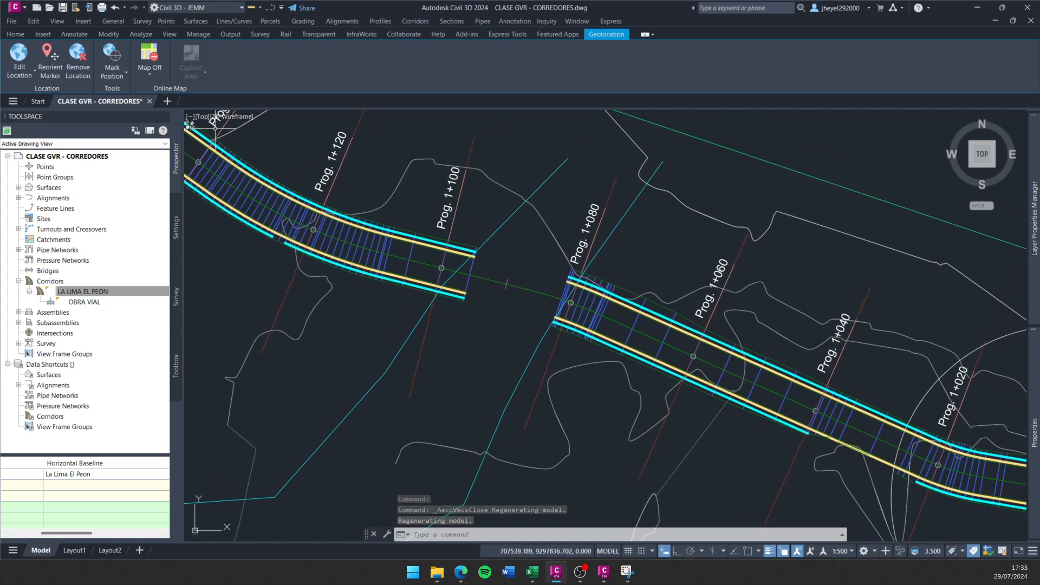
pyautogui.moveTo(407, 173); pyautogui.dragTo(525, 241, button='middle')
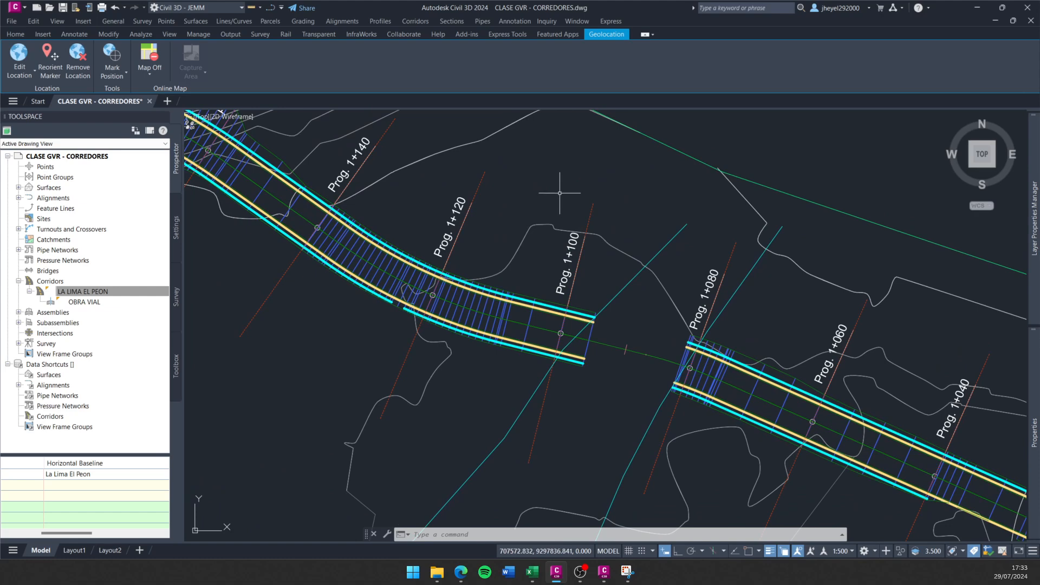
# Split the model space into two vertical viewports and frame the corridor around Prog. 1+080 in one of them.
pyautogui.click(188, 118)
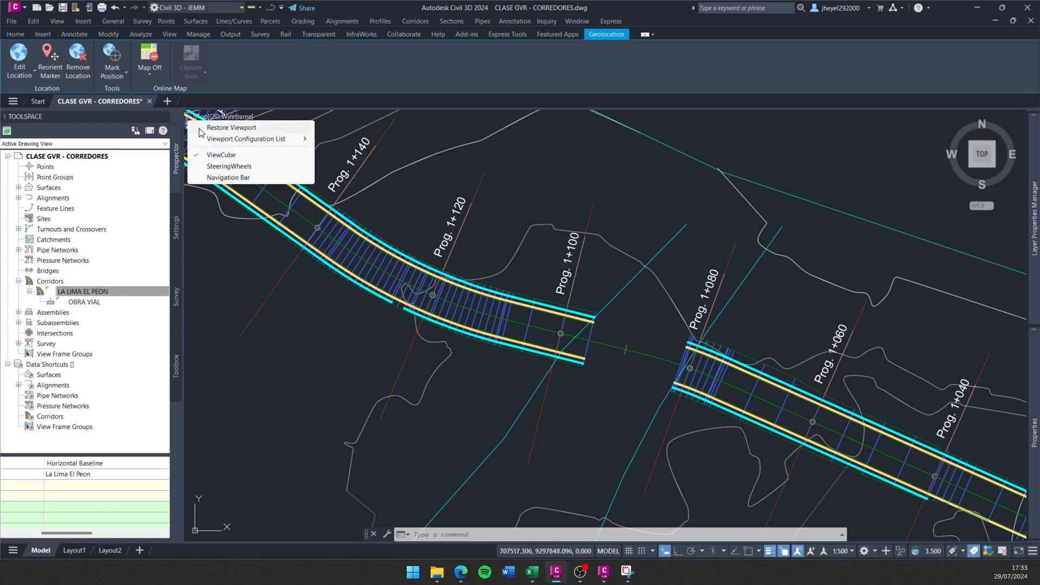
pyautogui.moveTo(260, 140)
pyautogui.click(360, 167)
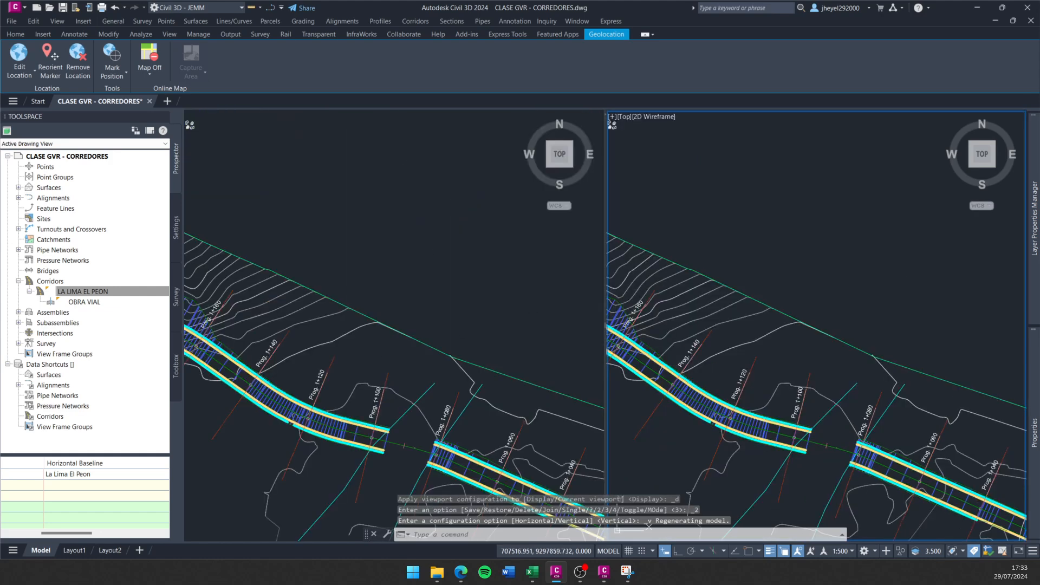
pyautogui.moveTo(623, 290); pyautogui.dragTo(621, 276, button='middle')
pyautogui.click(424, 295)
pyautogui.moveTo(450, 313); pyautogui.dragTo(424, 185, button='middle')
# Show the cross-section views in one viewport and the corridor curve from Prog. 1+160 to Prog. 1+220 in the other.
pyautogui.click(774, 221)
pyautogui.scroll(-12, 775, 251)
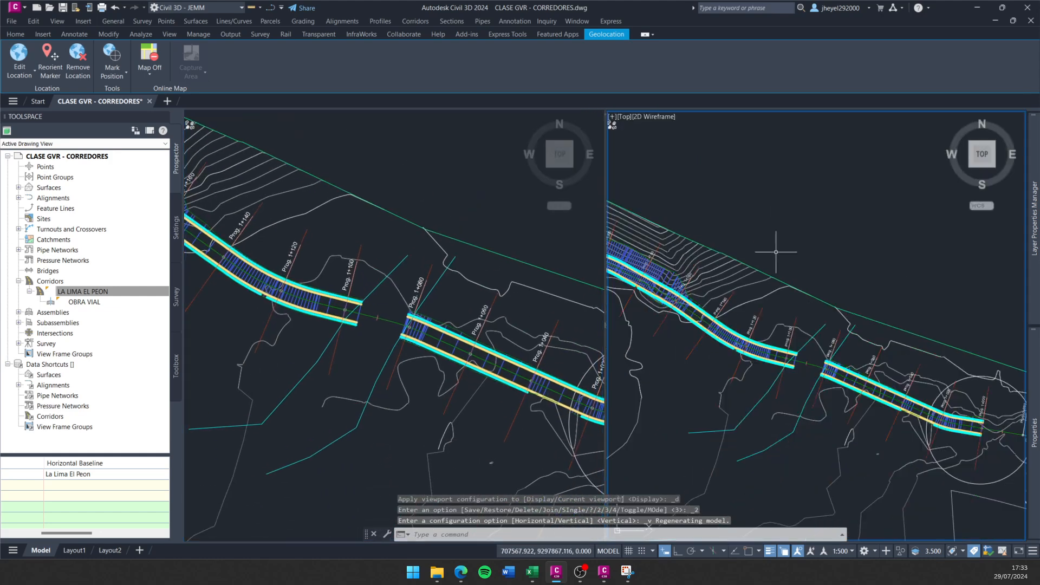
pyautogui.scroll(5, 717, 312)
pyautogui.moveTo(897, 310); pyautogui.dragTo(772, 392, button='middle')
pyautogui.scroll(10, 717, 312)
pyautogui.click(406, 311)
pyautogui.moveTo(385, 330); pyautogui.dragTo(645, 449, button='middle')
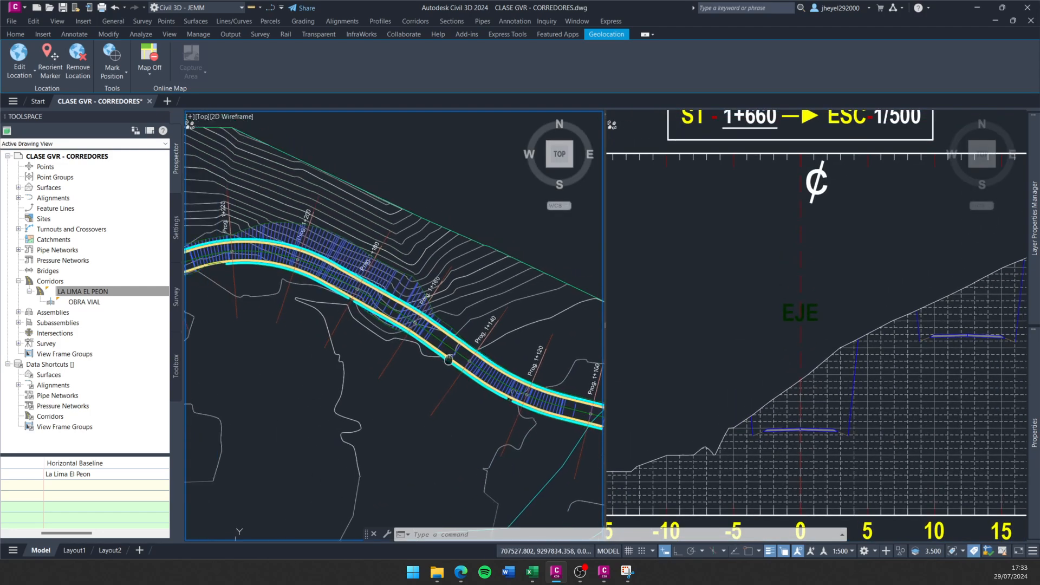
pyautogui.scroll(2, 390, 330)
# Locate the section view of station 1+820 in the section viewport and examine its terrain line and road platform.
pyautogui.click(778, 331)
pyautogui.scroll(-4, 781, 334)
pyautogui.moveTo(881, 365); pyautogui.dragTo(634, 344, button='middle')
pyautogui.moveTo(853, 302); pyautogui.dragTo(831, 341, button='middle')
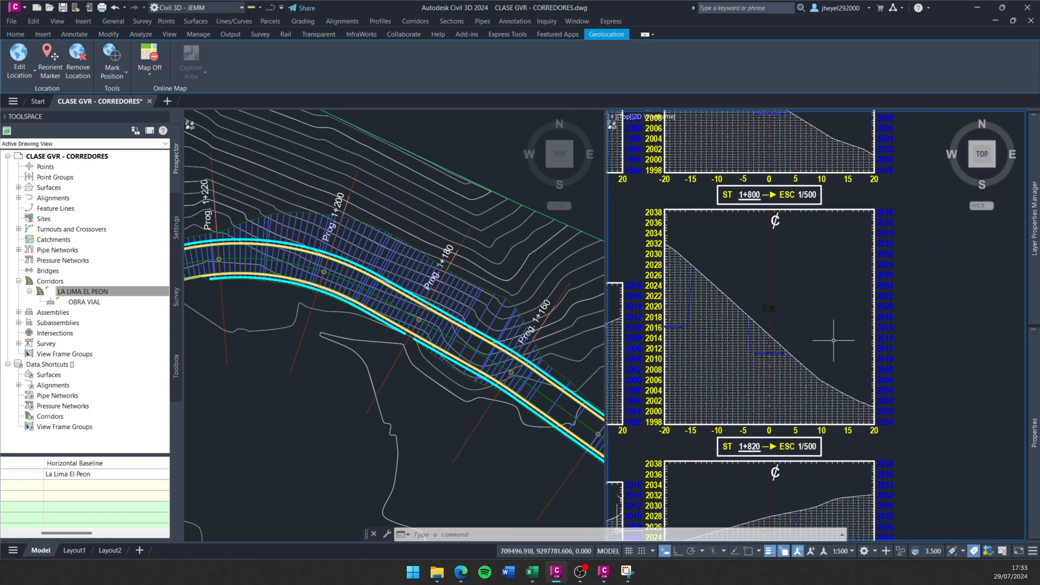
pyautogui.scroll(3, 758, 334)
pyautogui.moveTo(753, 334); pyautogui.dragTo(820, 325, button='middle')
# Examine the corridor curve between Prog. 1+180 and Prog. 1+240 in plan alongside the section view of station 1+820.
pyautogui.click(344, 351)
pyautogui.moveTo(342, 353); pyautogui.dragTo(352, 371, button='middle')
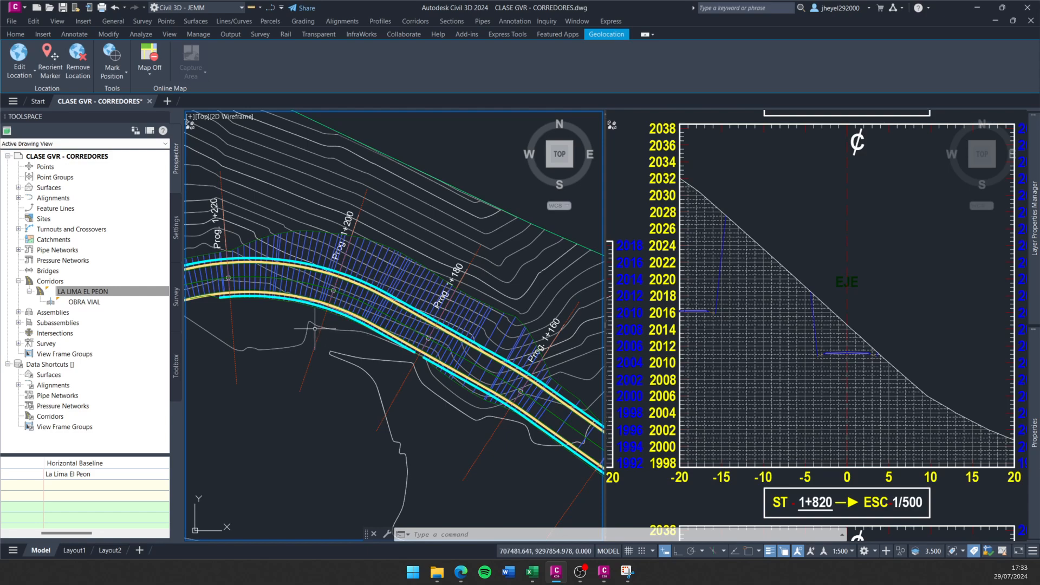
pyautogui.moveTo(315, 329); pyautogui.dragTo(436, 361, button='middle')
pyautogui.click(819, 262)
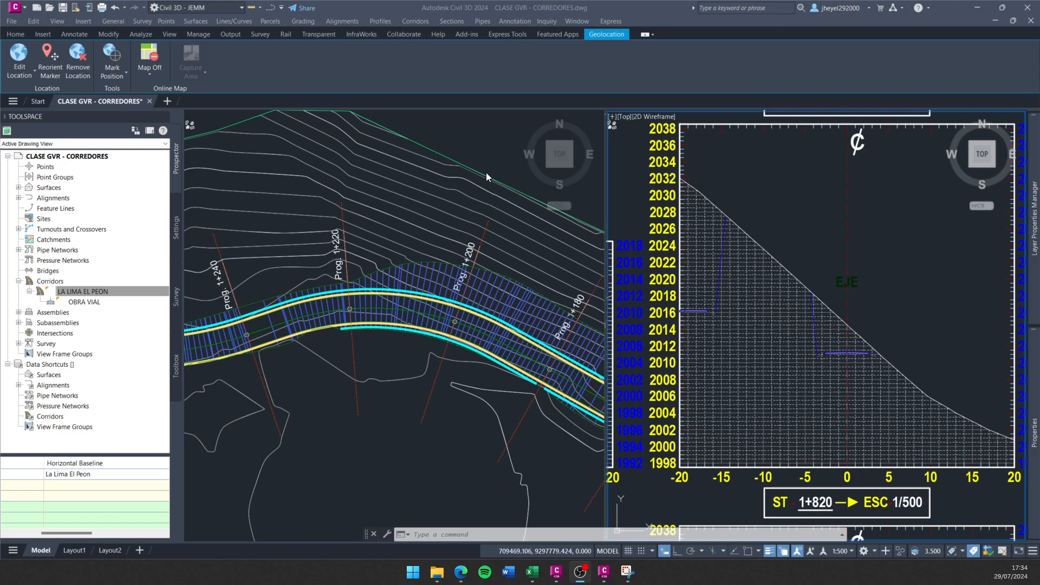
pyautogui.click(477, 157)
pyautogui.click(476, 155)
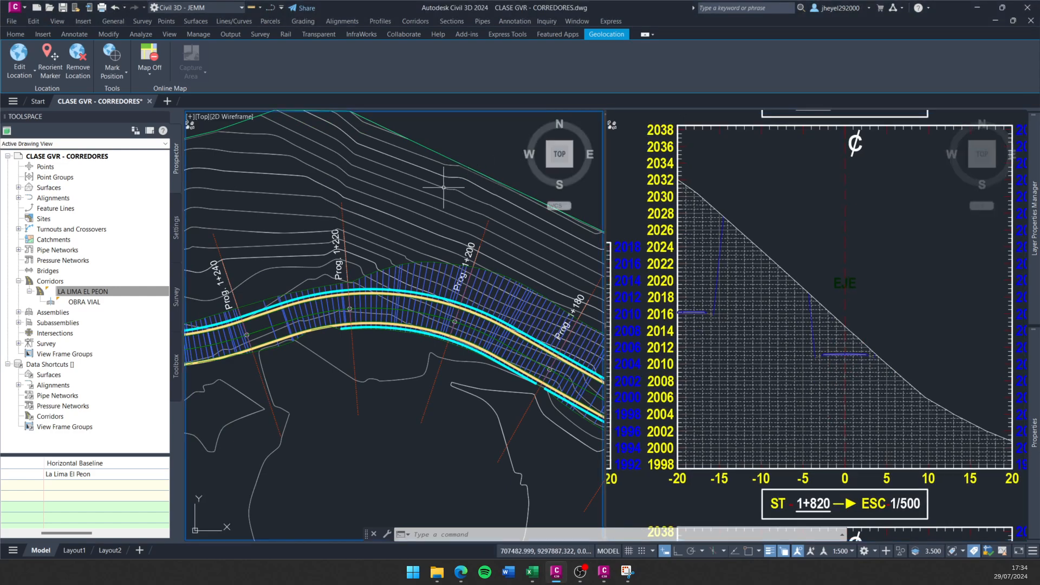
pyautogui.moveTo(444, 187); pyautogui.dragTo(417, 217, button='middle')
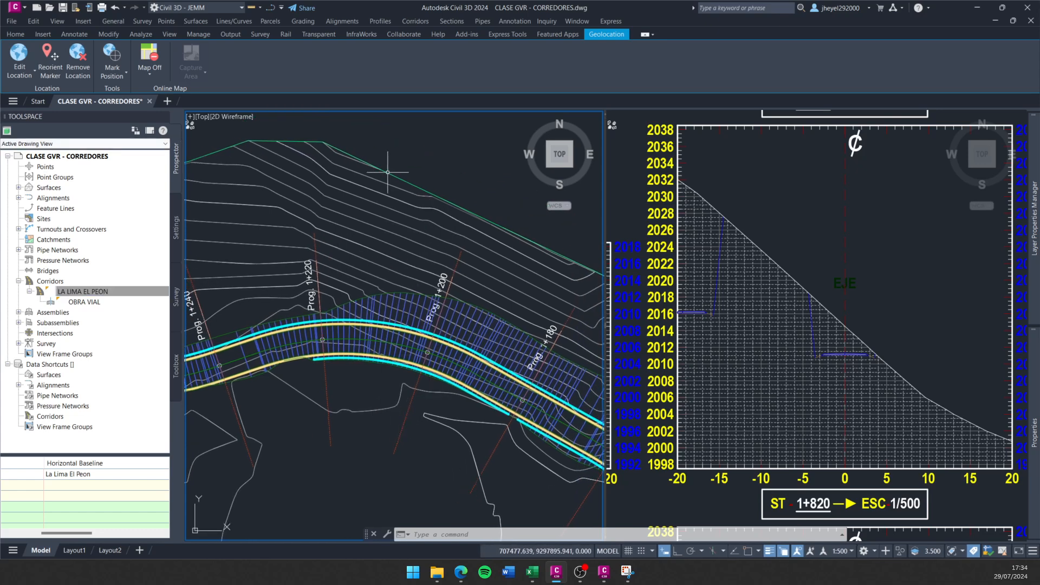
# Return the model space to a single viewport showing the corridor in plan.
pyautogui.click(190, 117)
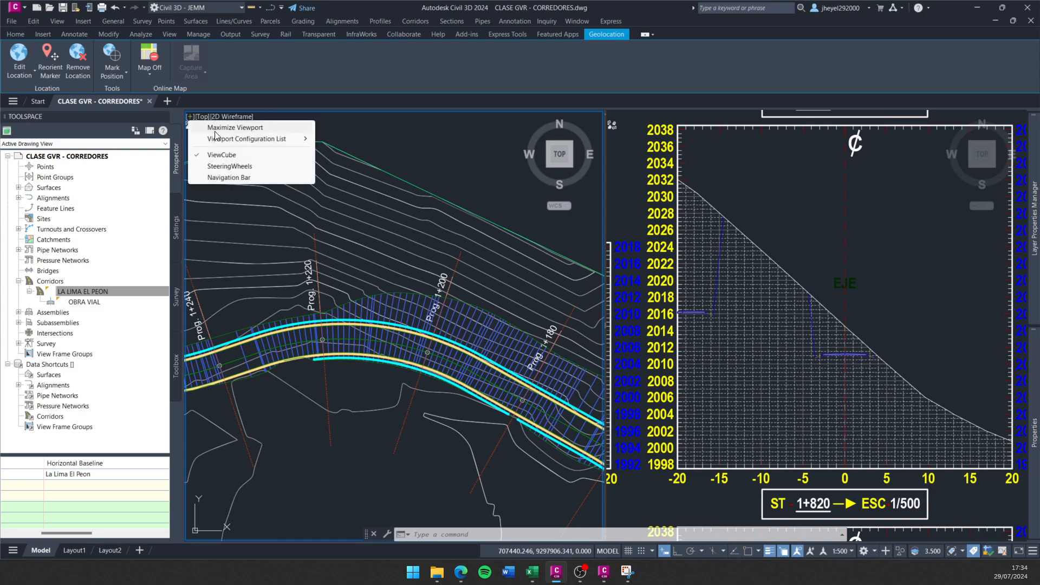
pyautogui.moveTo(216, 138)
pyautogui.click(346, 154)
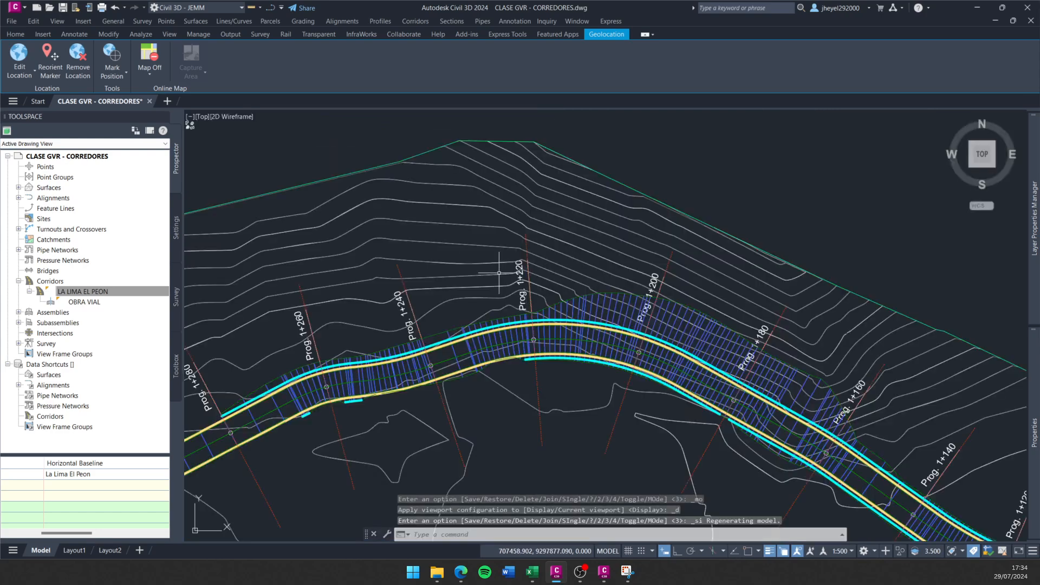
pyautogui.click(532, 572)
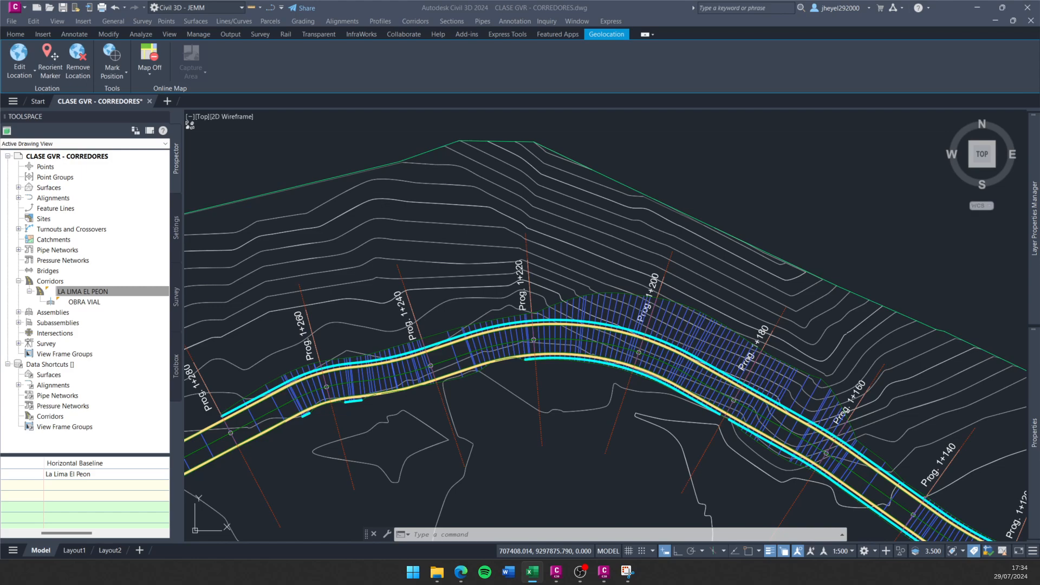
pyautogui.hotkey('alt', 'Tab')
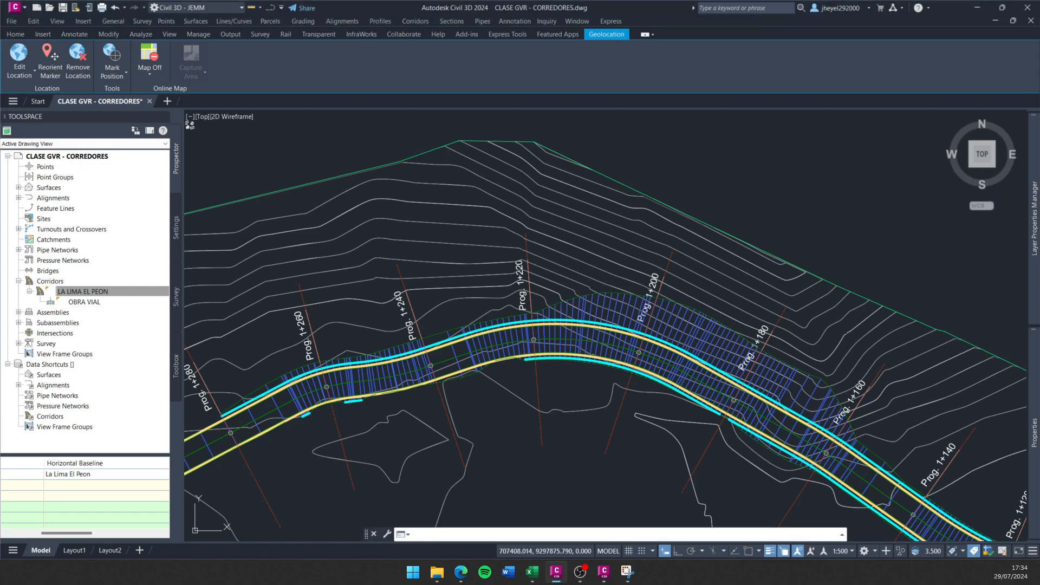
pyautogui.click(608, 169)
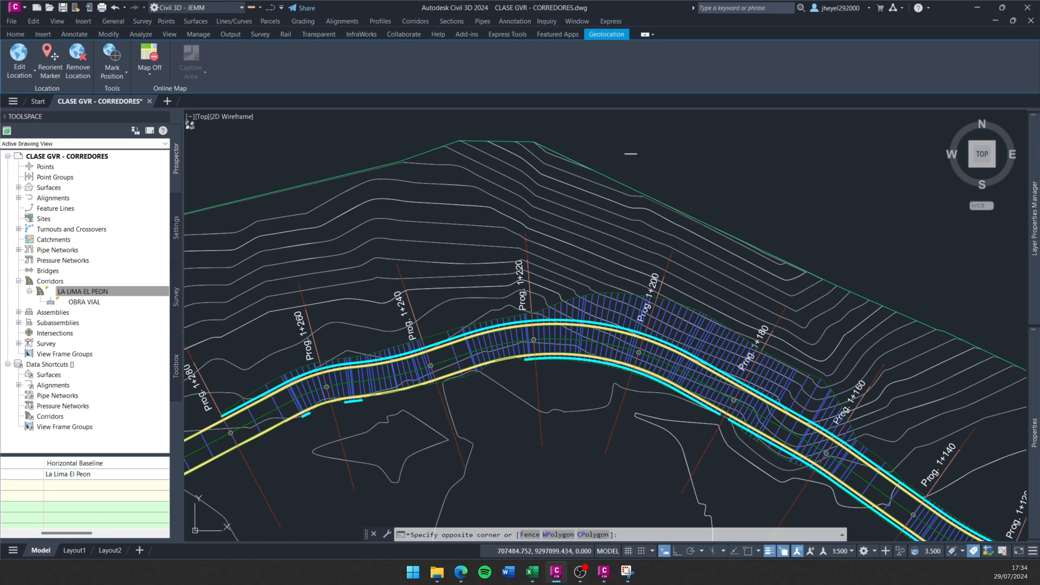
pyautogui.click(631, 155)
pyautogui.moveTo(633, 154); pyautogui.dragTo(548, 158, button='middle')
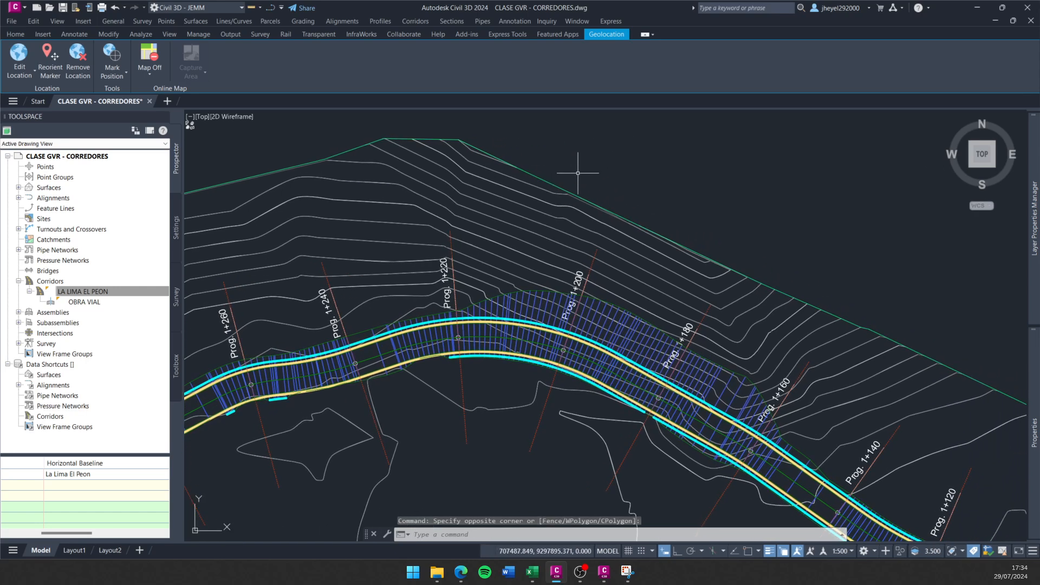